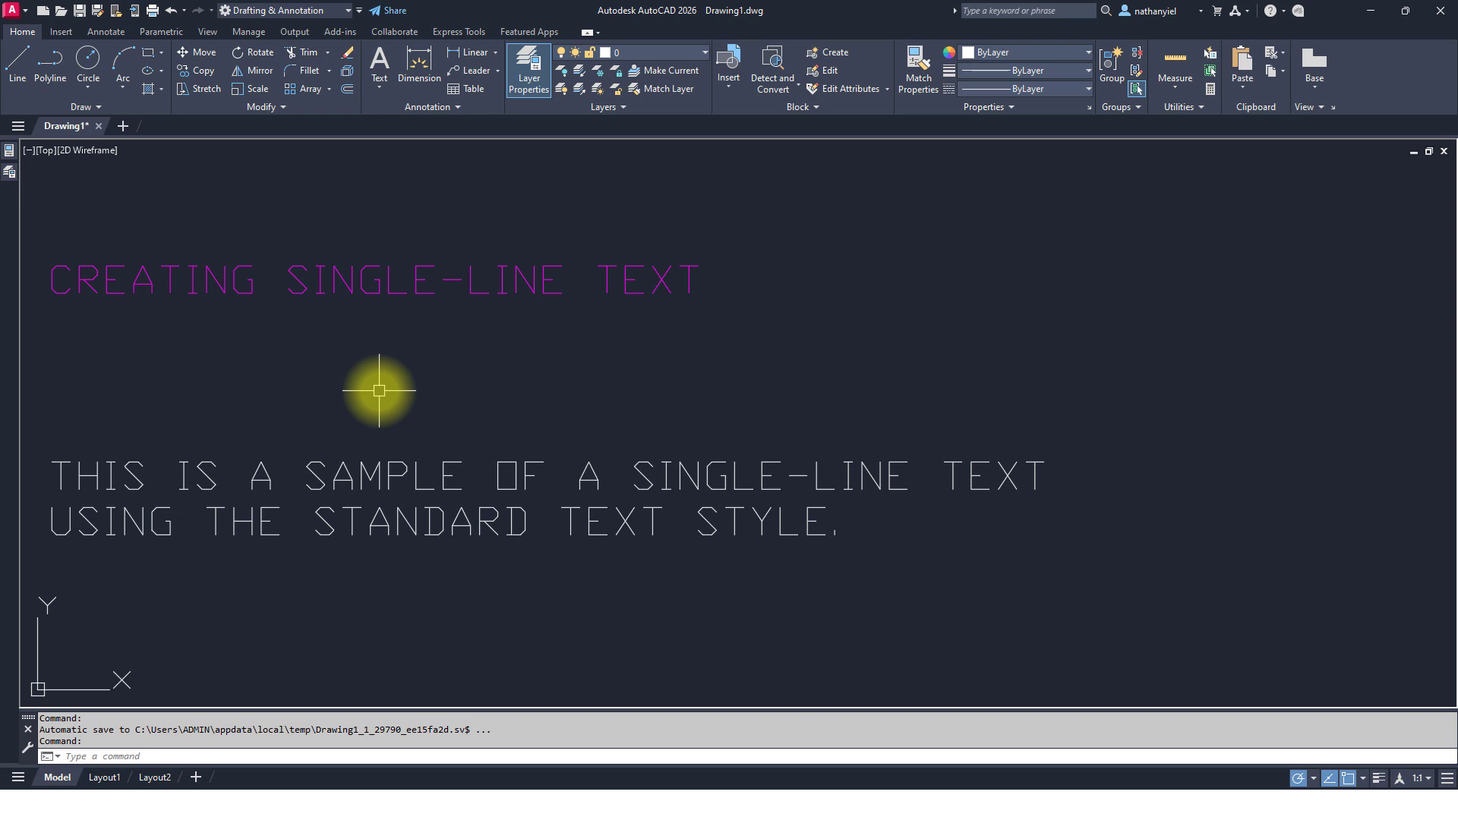
{"action": "middle_click_drag", "start_coordinate": [380, 392], "coordinate": [402, 321]}
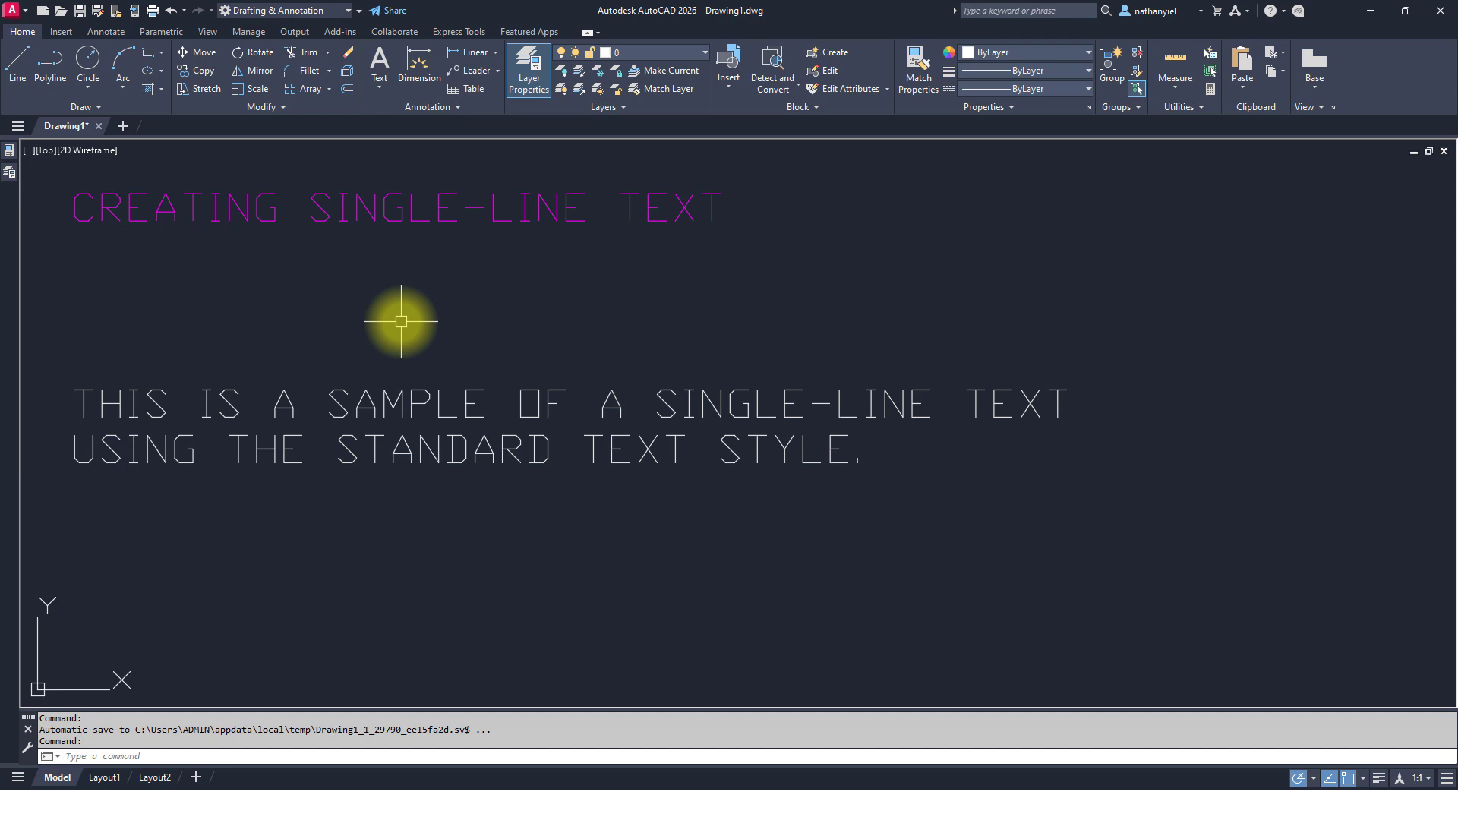
{"action": "type", "text": "DT"}
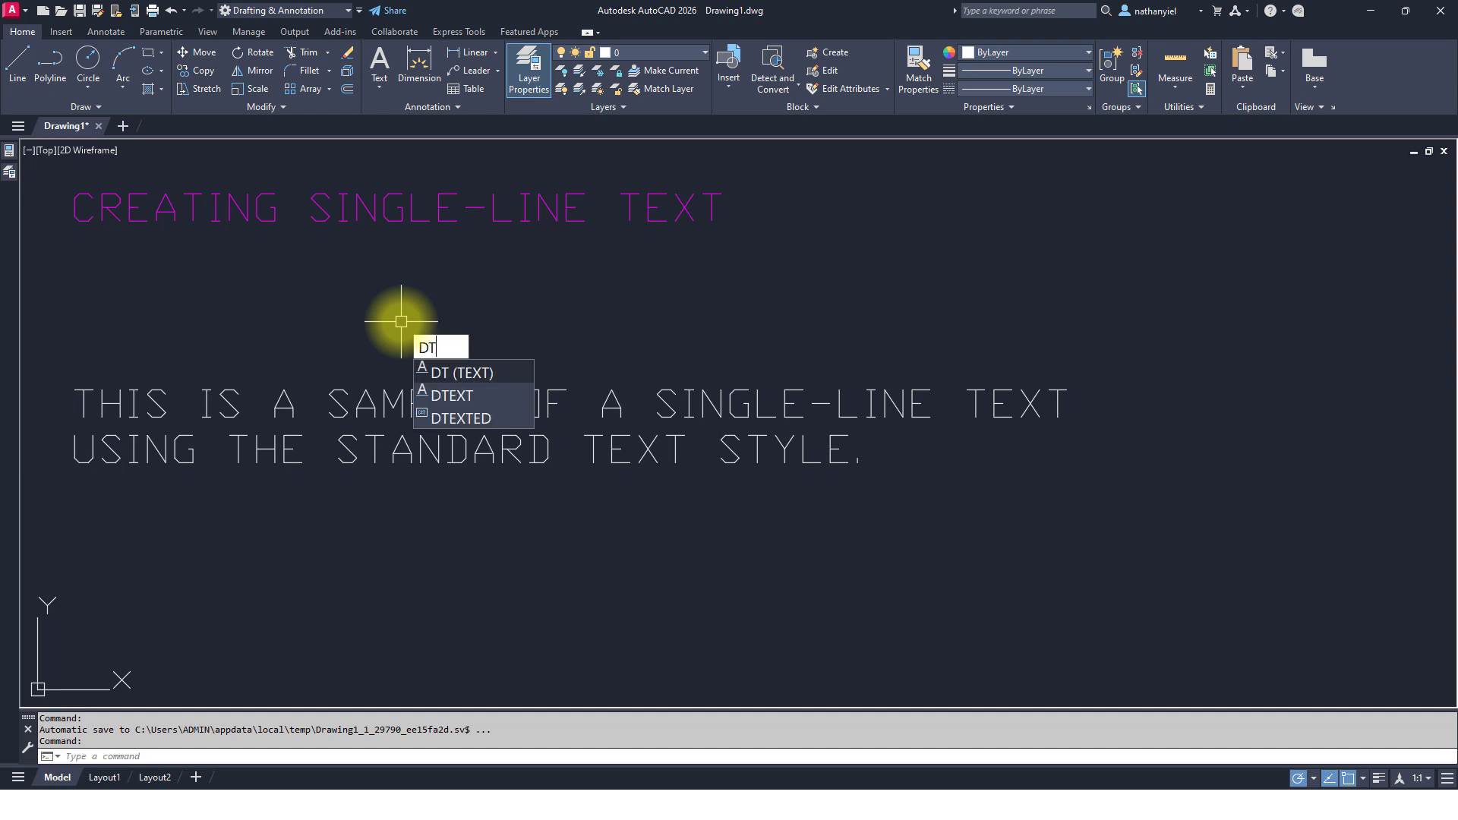
{"action": "key", "text": "BackSpace"}
{"action": "key", "text": "BackSpace"}
{"action": "type", "text": "TE"}
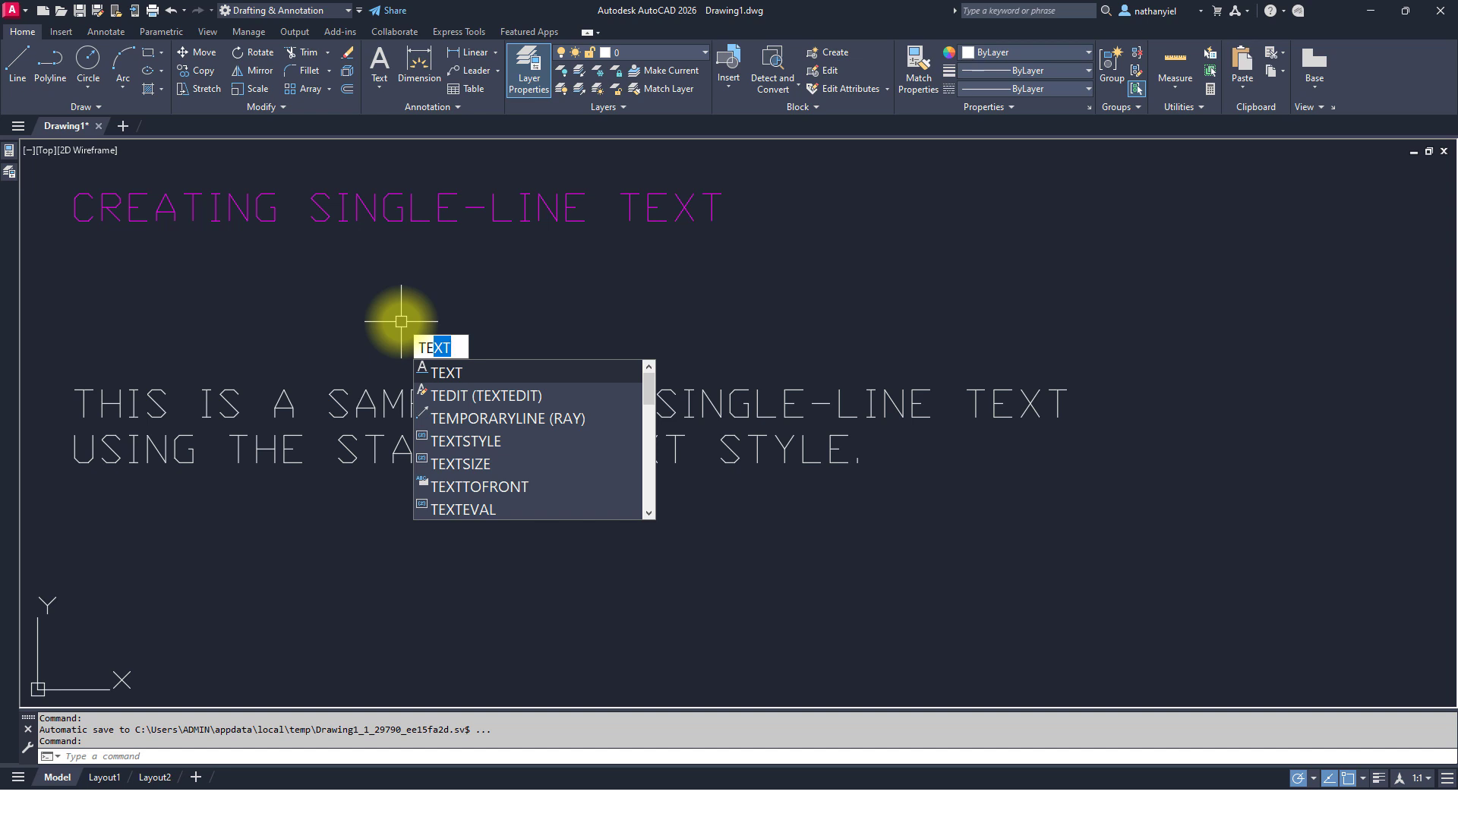
{"action": "key", "text": "Escape"}
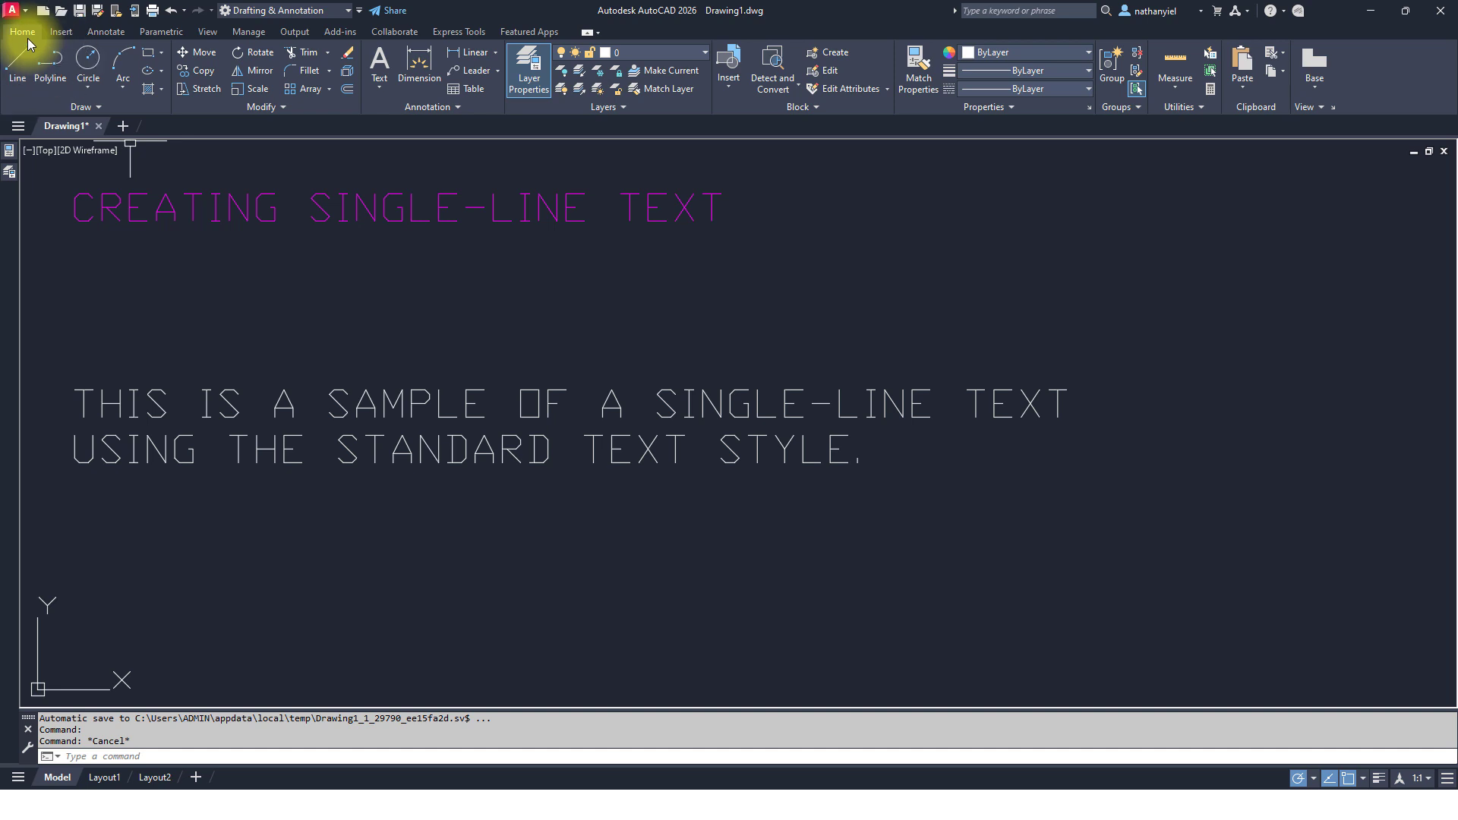
- Set the current text style to Standard for single-line text
{"action": "left_click", "coordinate": [386, 90]}
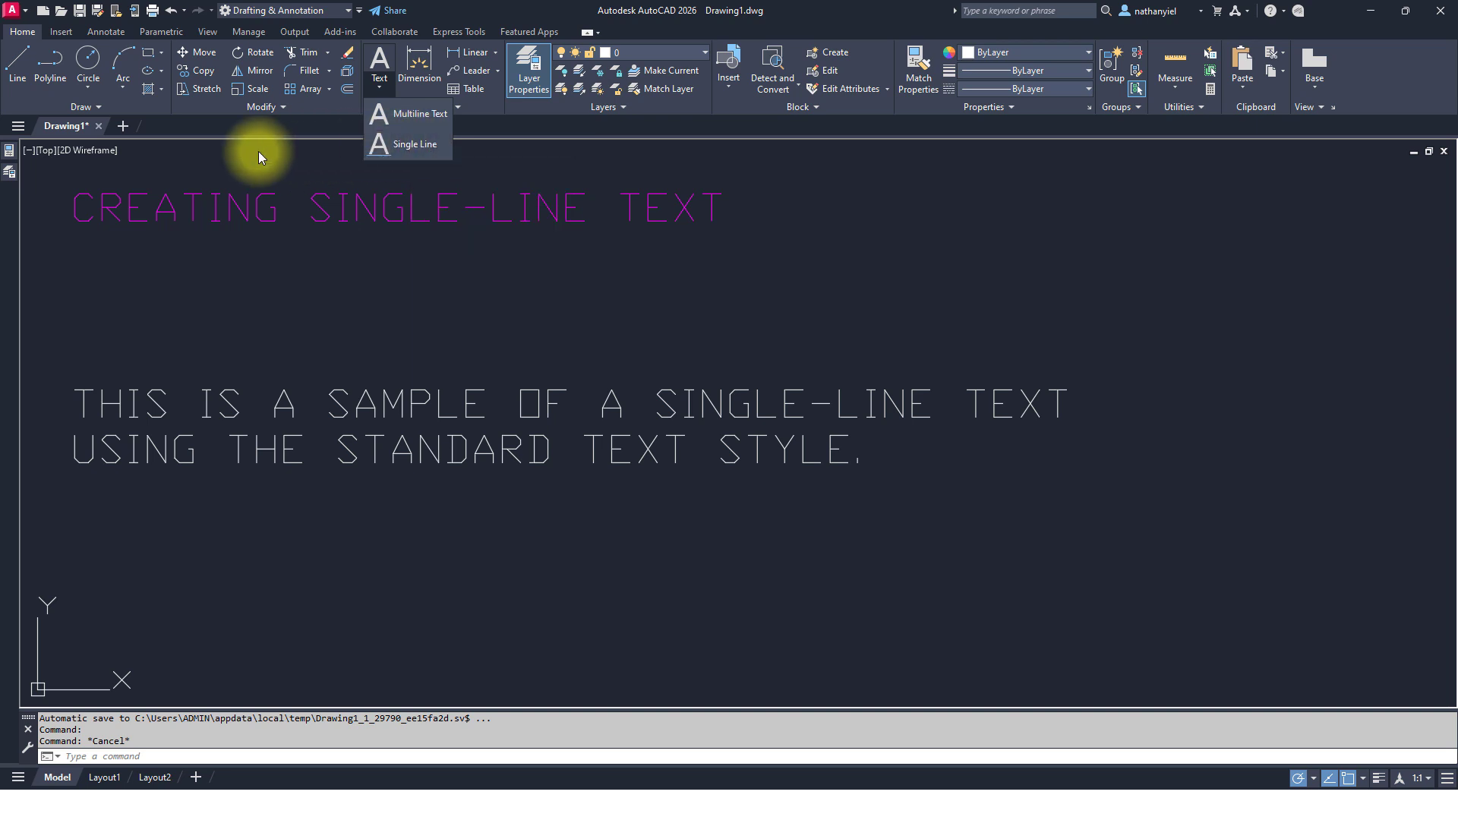
{"action": "left_click", "coordinate": [106, 33]}
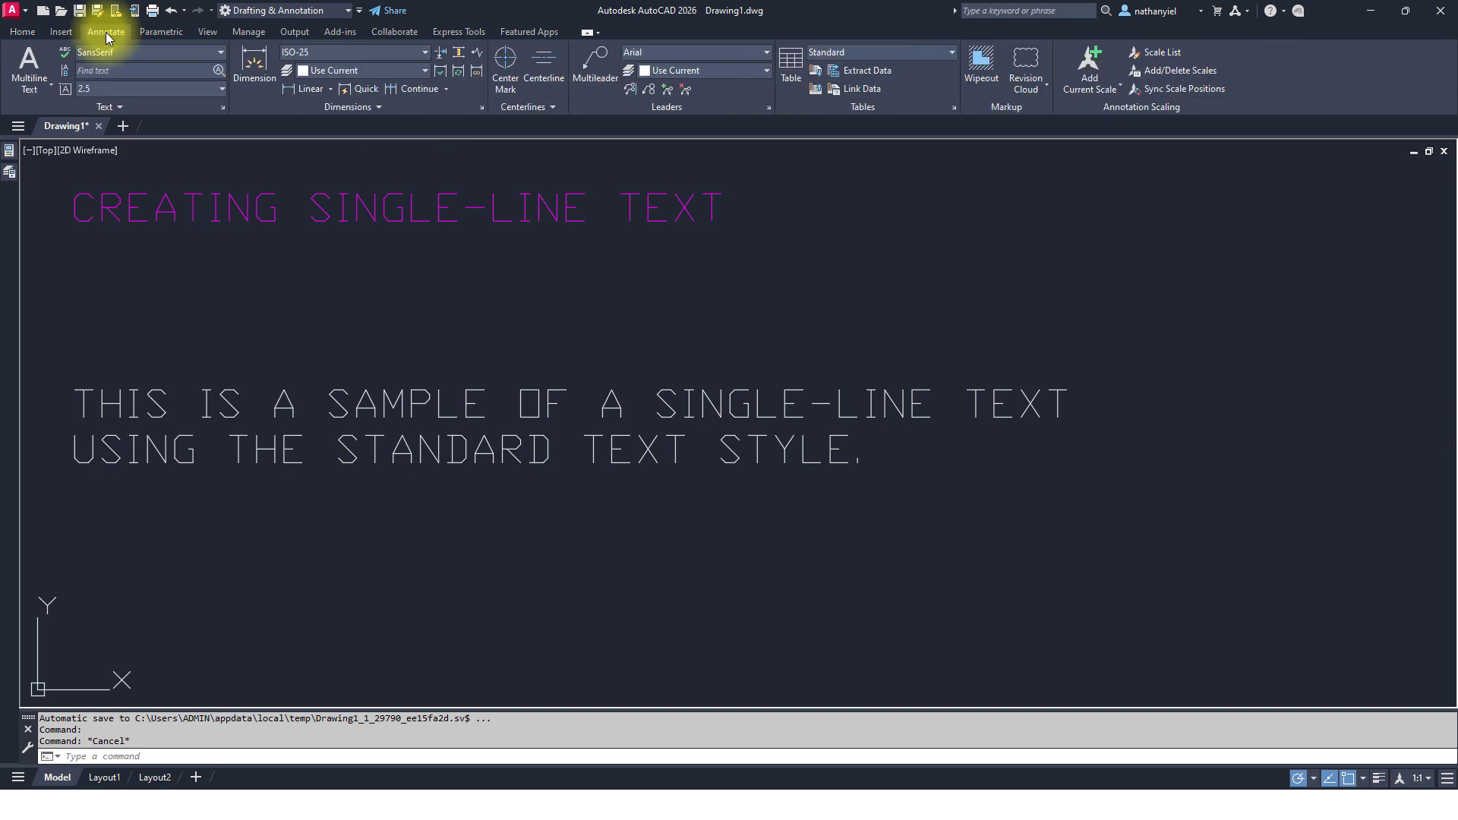
{"action": "left_click", "coordinate": [39, 89]}
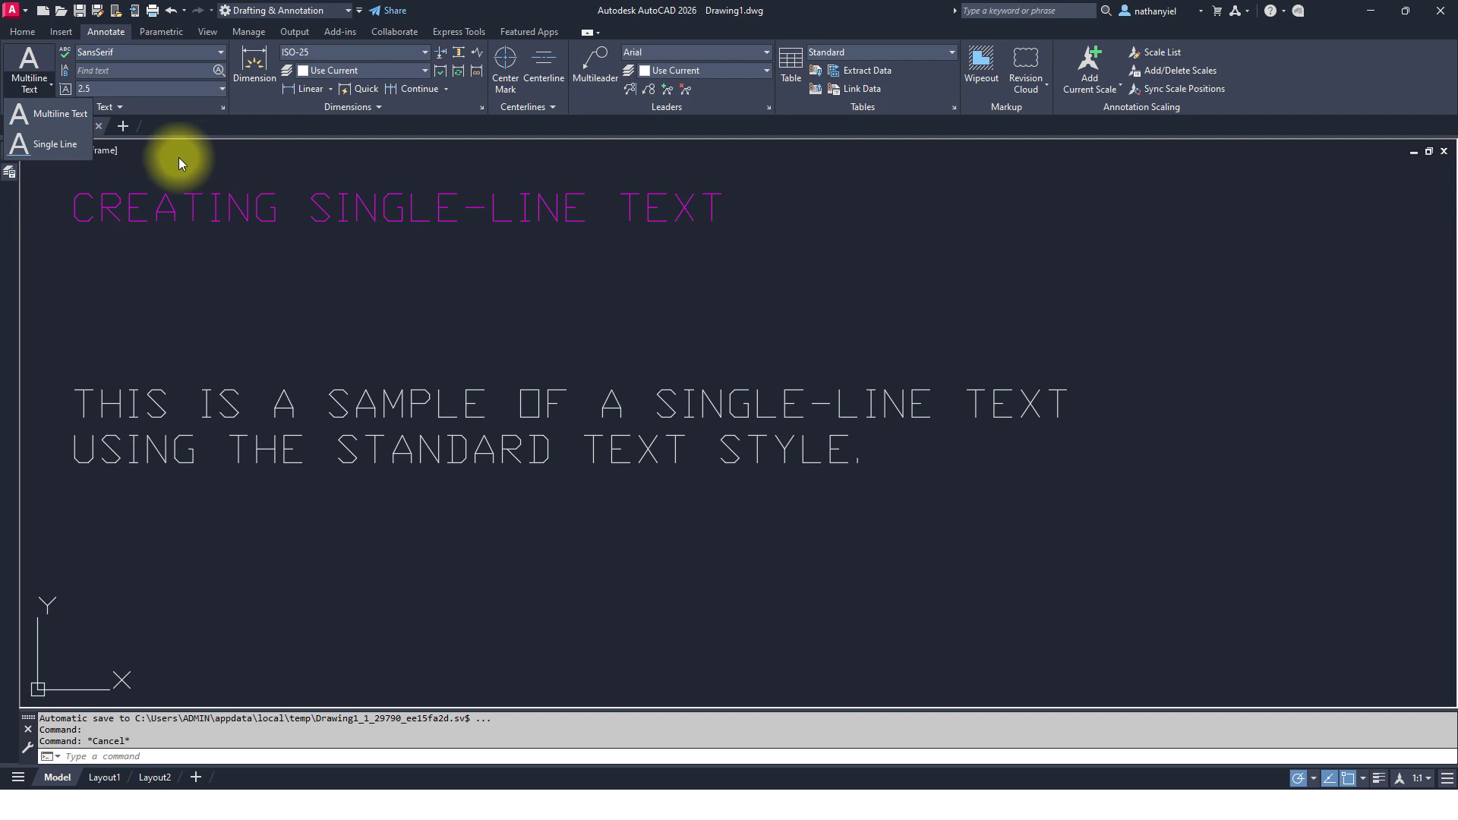
{"action": "left_click", "coordinate": [58, 147]}
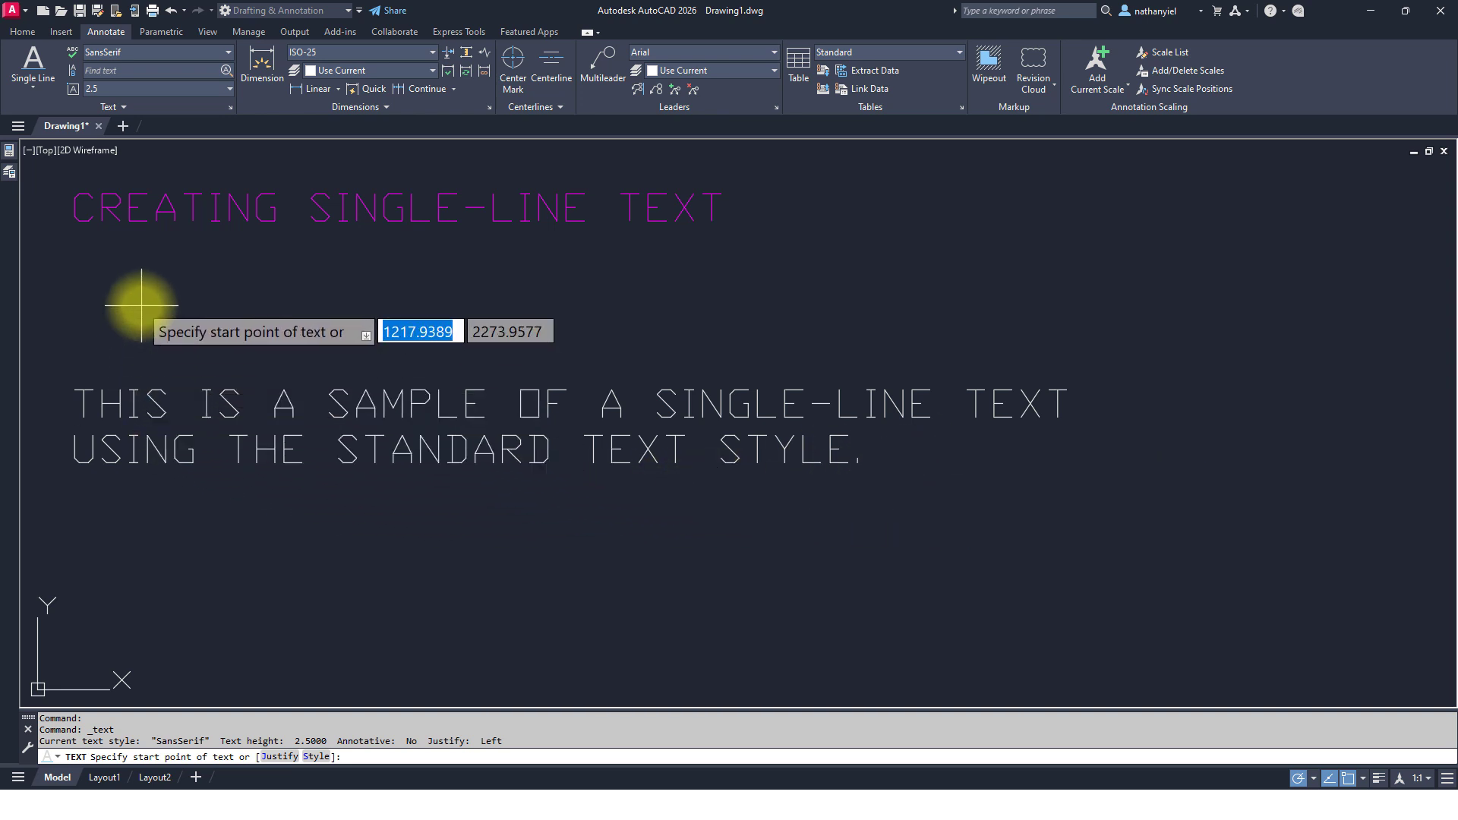
{"action": "left_click", "coordinate": [135, 53]}
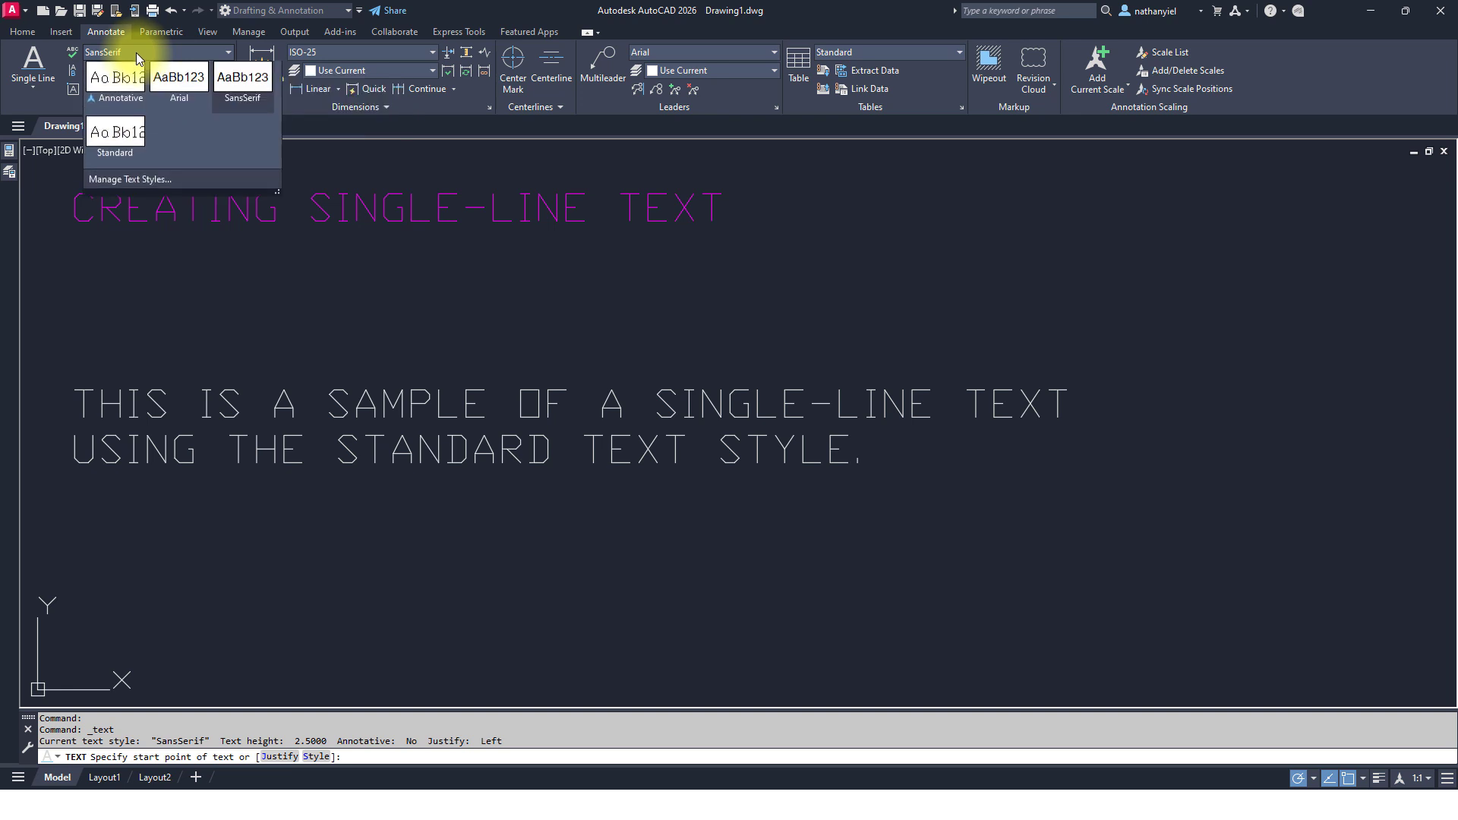
{"action": "left_click", "coordinate": [116, 133]}
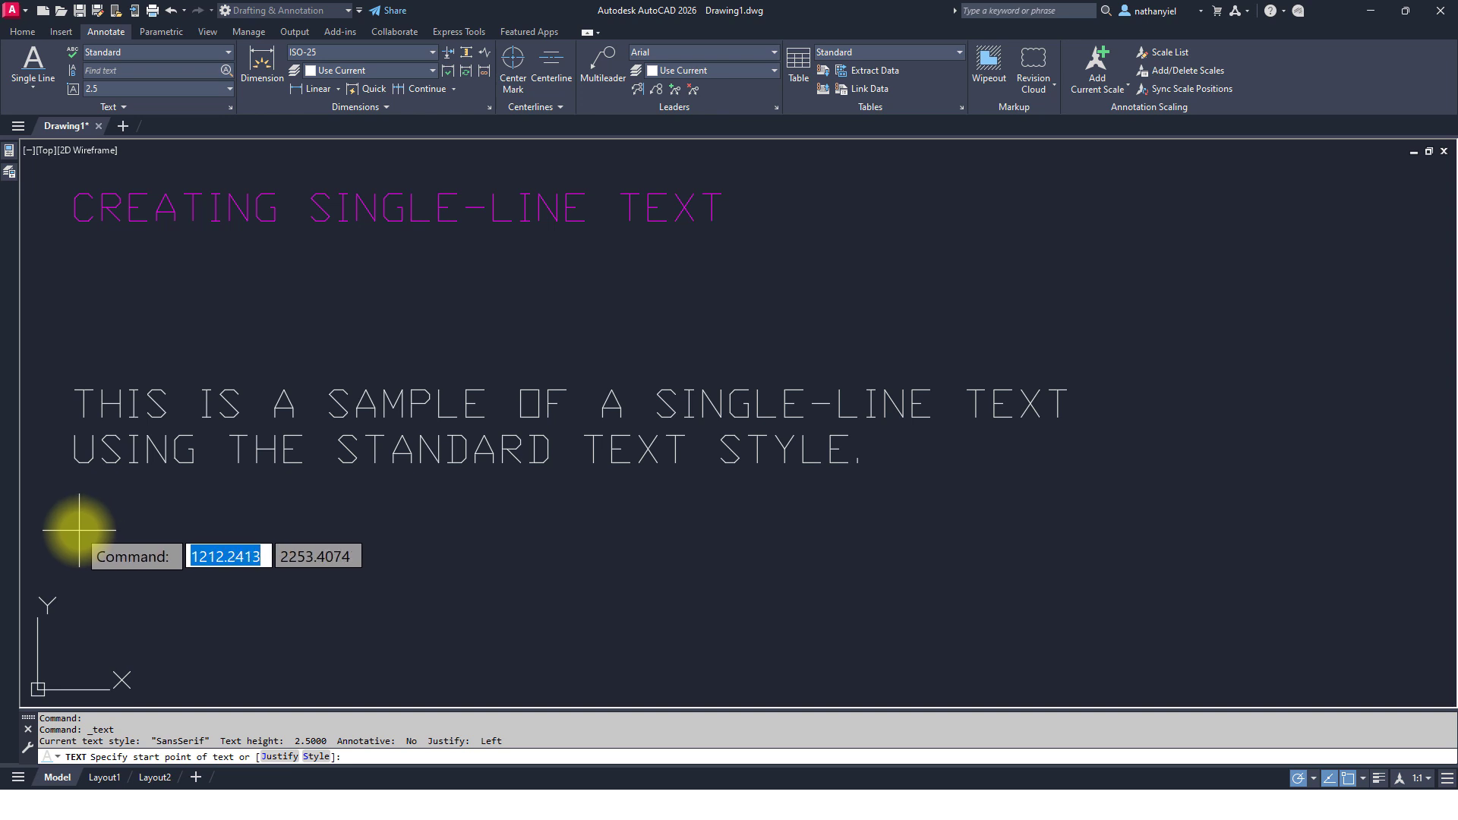
{"action": "key", "text": "Escape"}
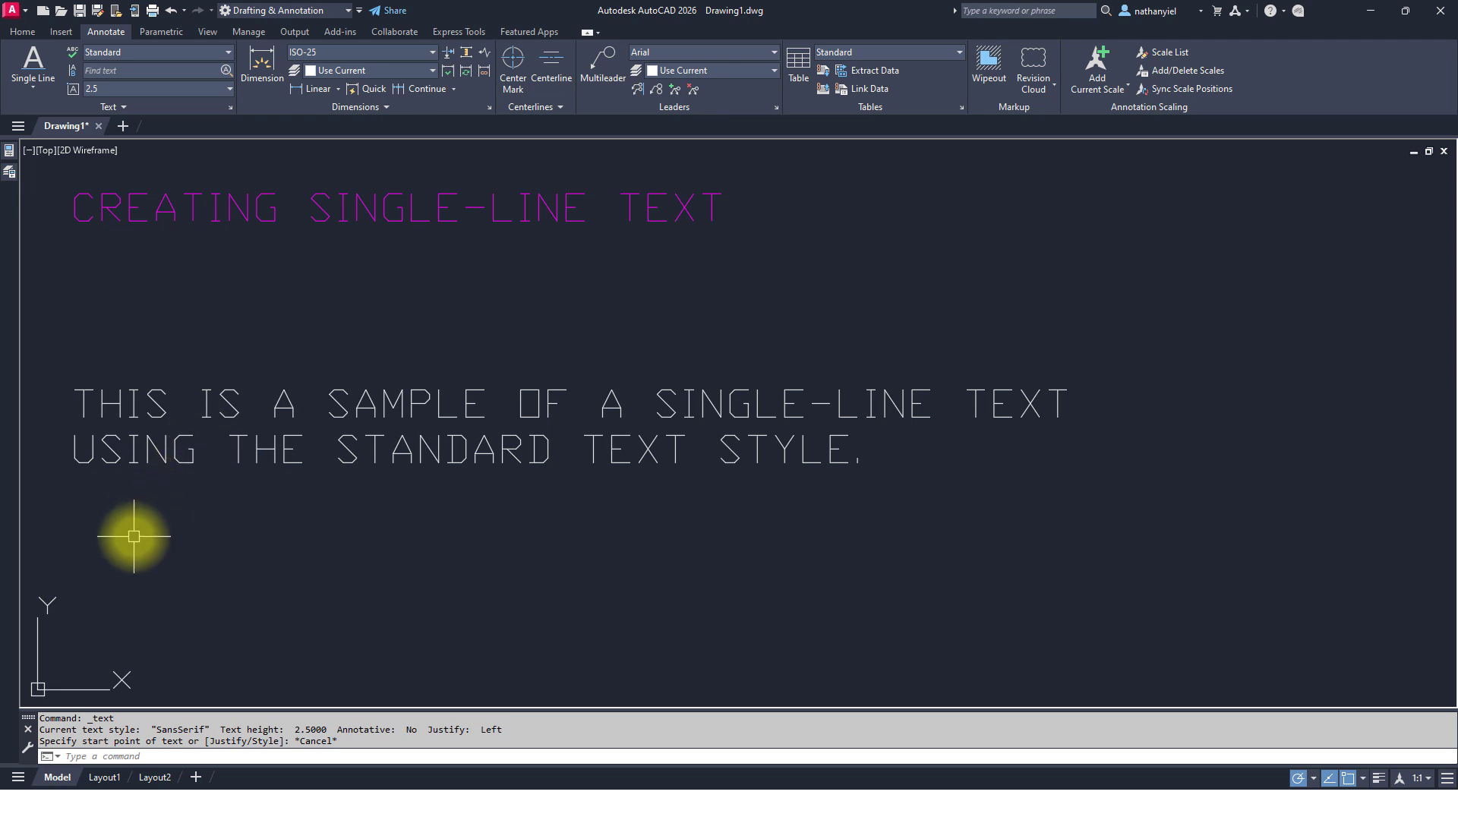
- Start a single-line text just below the existing two-line sample, using height 2.5 and rotation angle 0
{"action": "type", "text": "DT"}
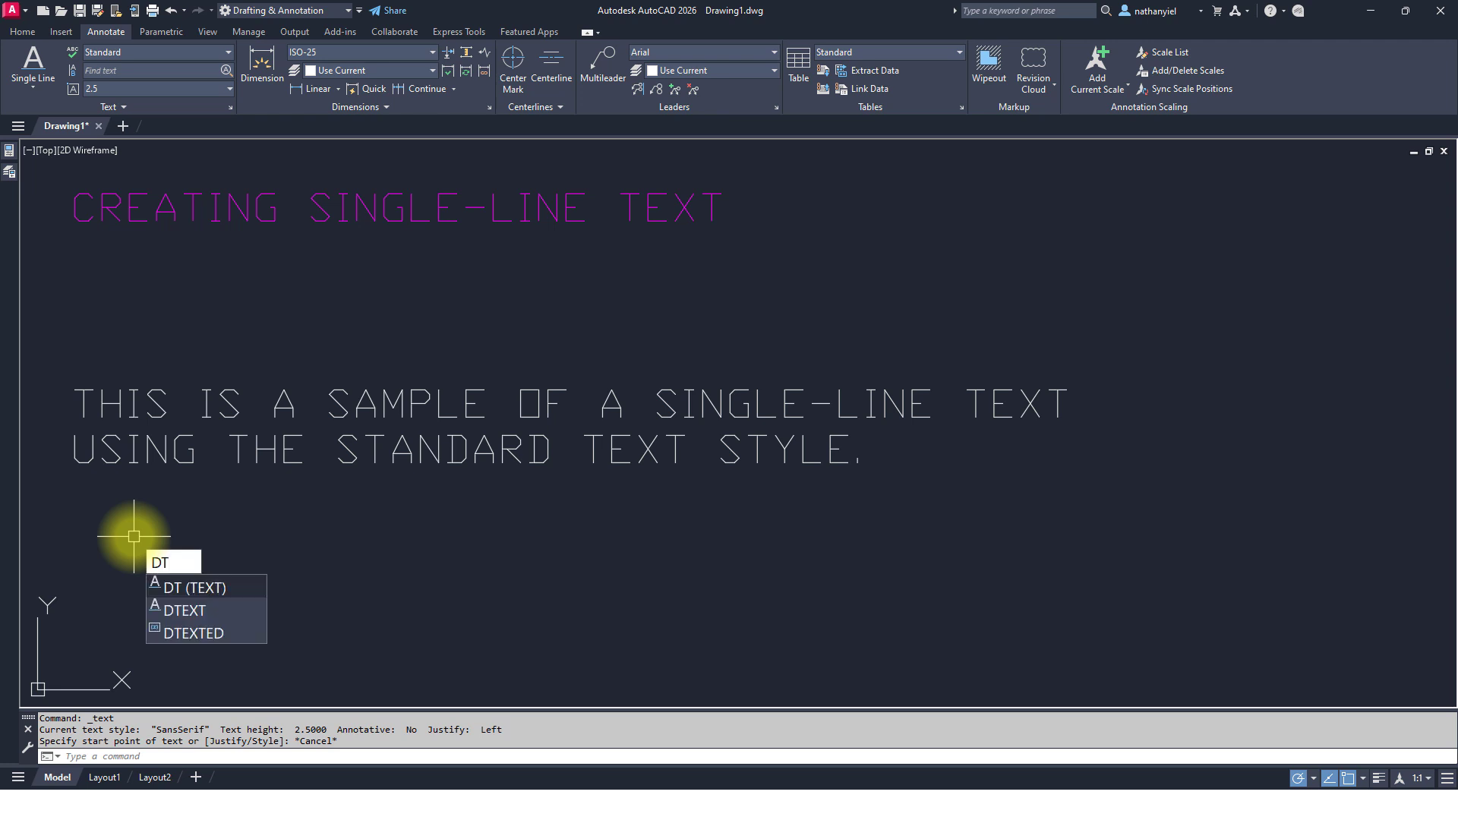
{"action": "key", "text": "Return"}
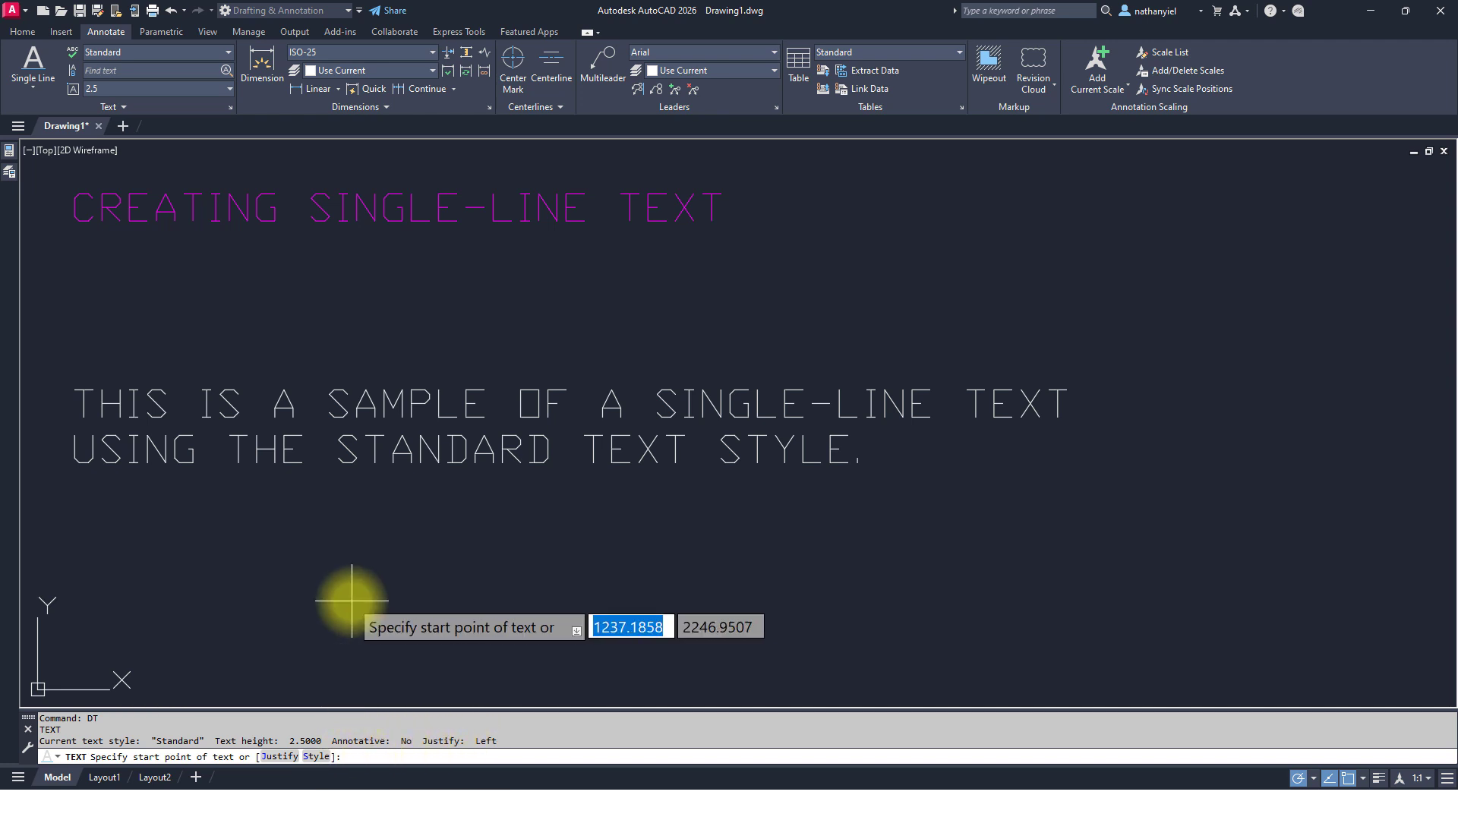
{"action": "middle_click_drag", "start_coordinate": [208, 551], "coordinate": [210, 527]}
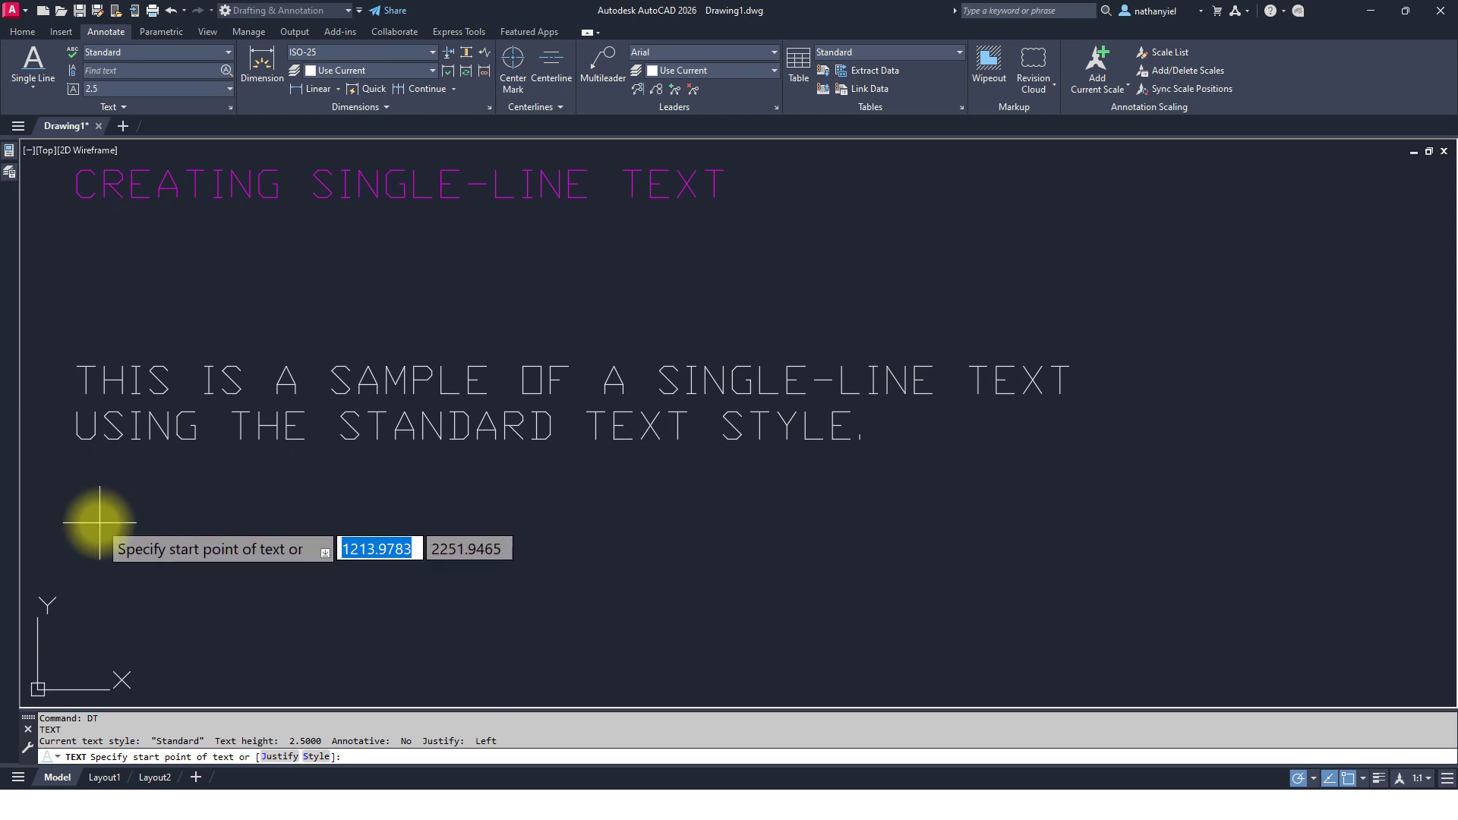
{"action": "middle_click_drag", "start_coordinate": [107, 506], "coordinate": [306, 496]}
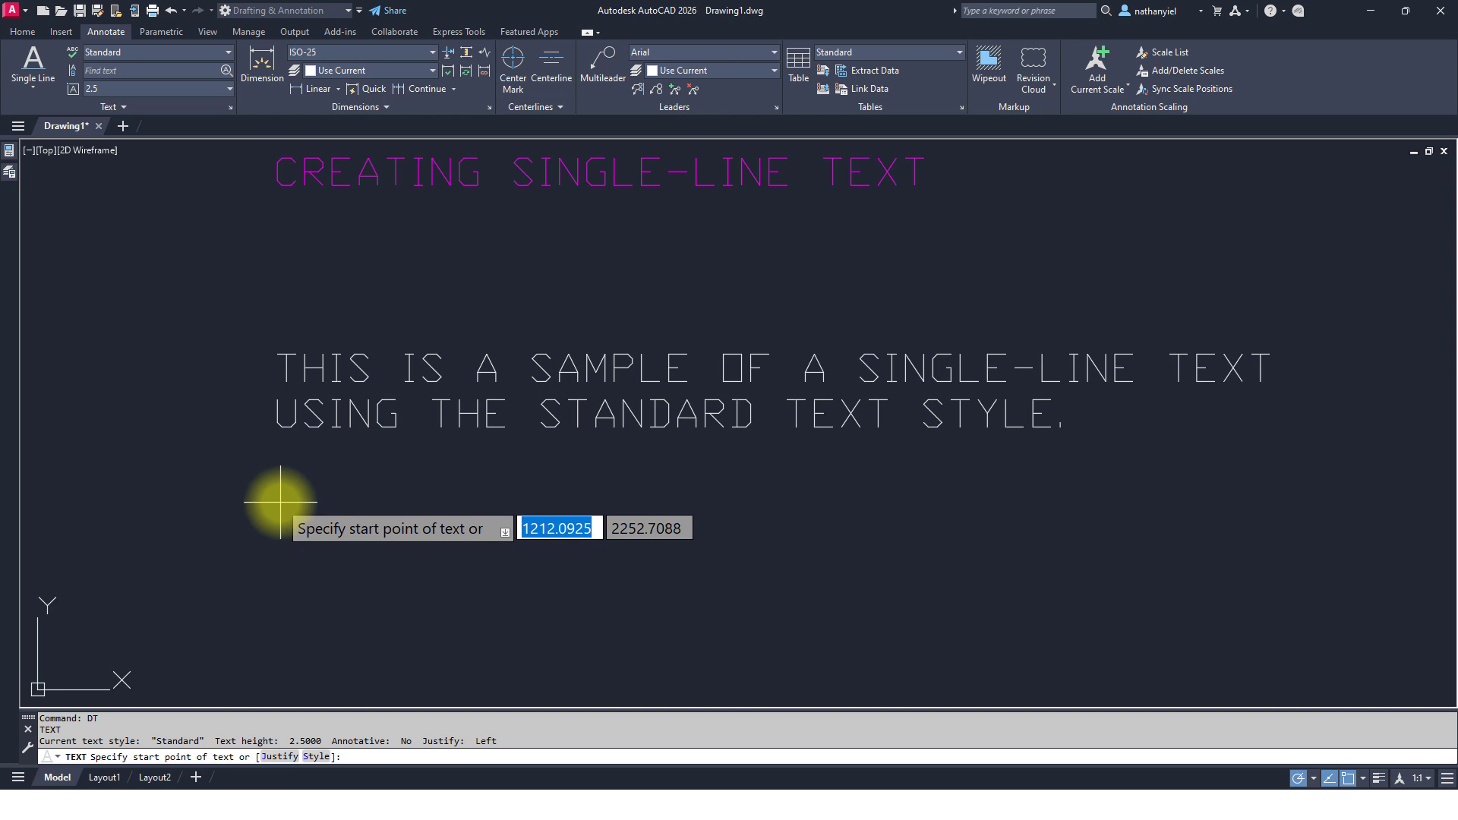
{"action": "left_click", "coordinate": [280, 502]}
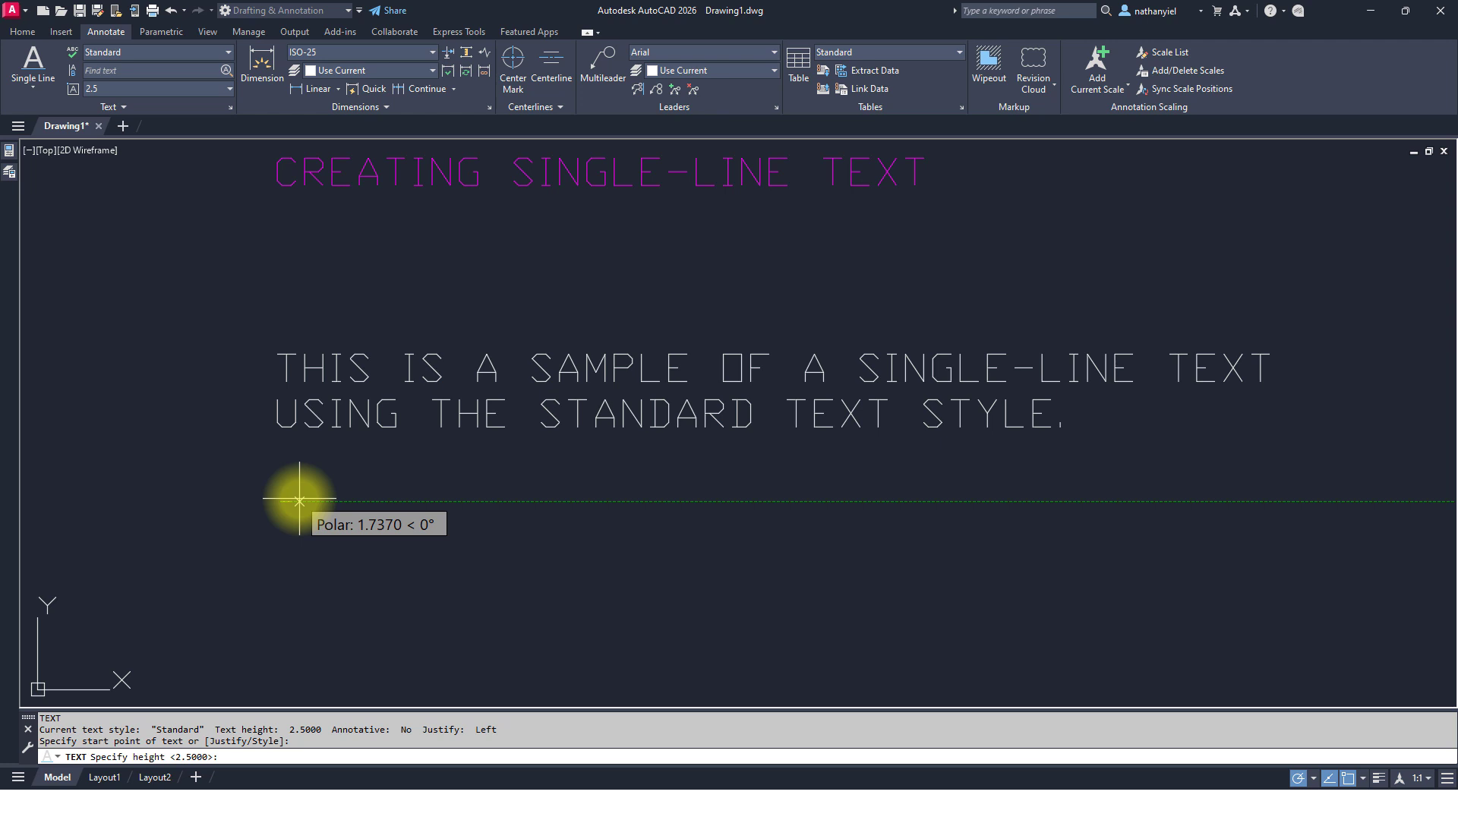
{"action": "key", "text": "Return"}
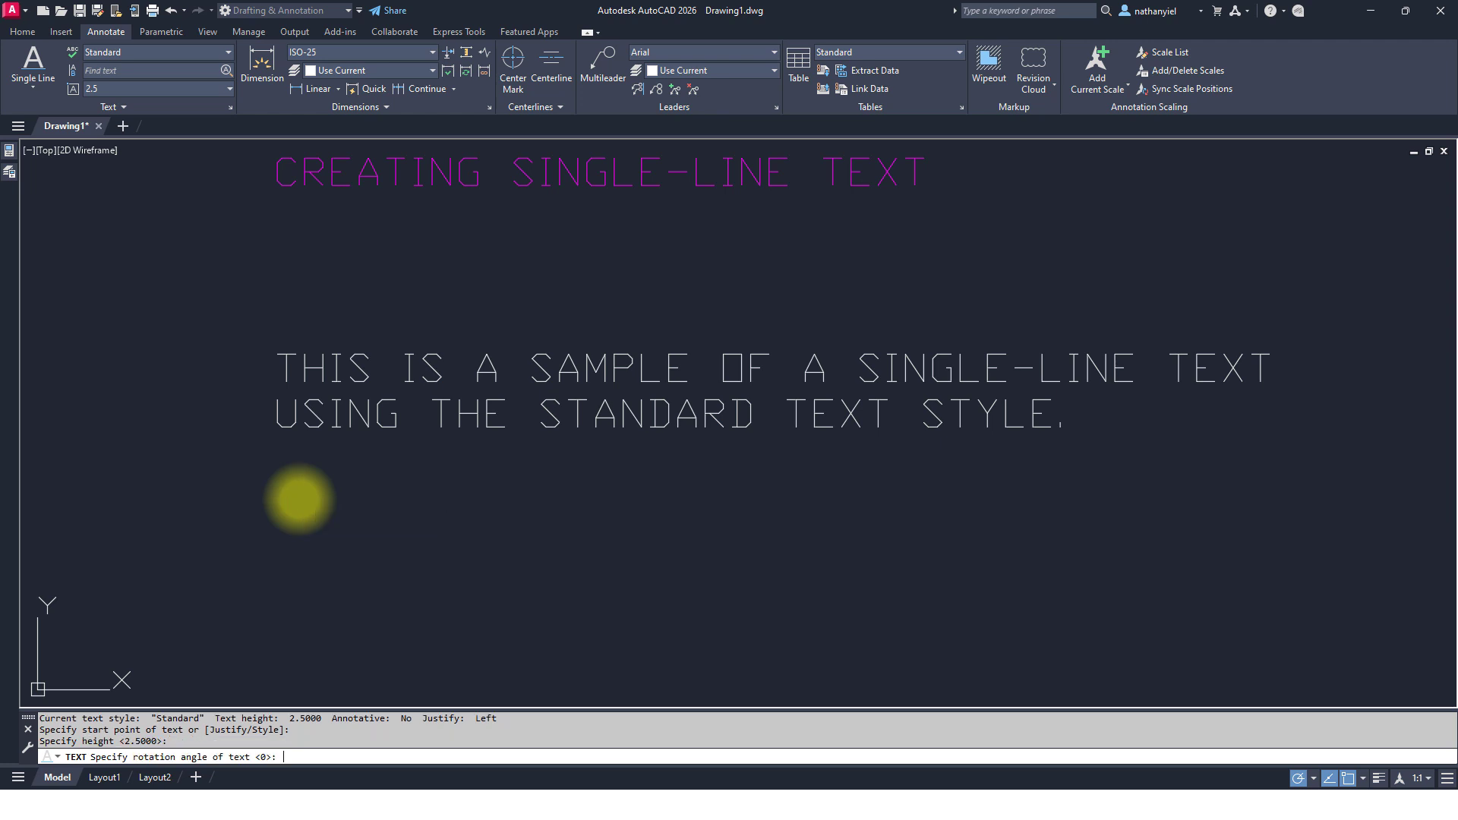
{"action": "key", "text": "Return"}
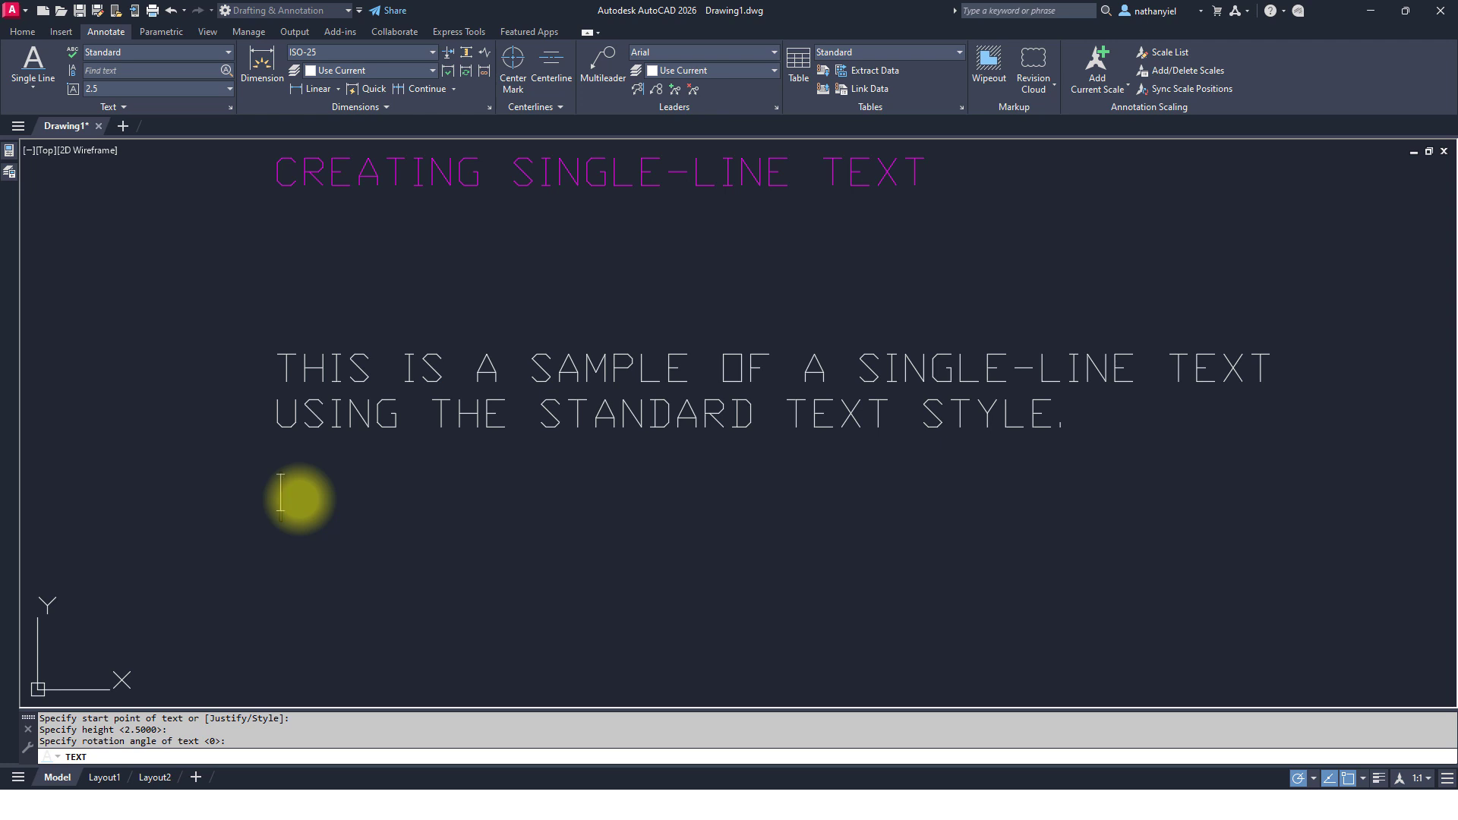
- Enter "THIS IS A SAMPLE OF A SINGLE-LINE TEXT" as the first line of the new text
{"action": "type", "text": "THEI"}
{"action": "key", "text": "BackSpace"}
{"action": "key", "text": "BackSpace"}
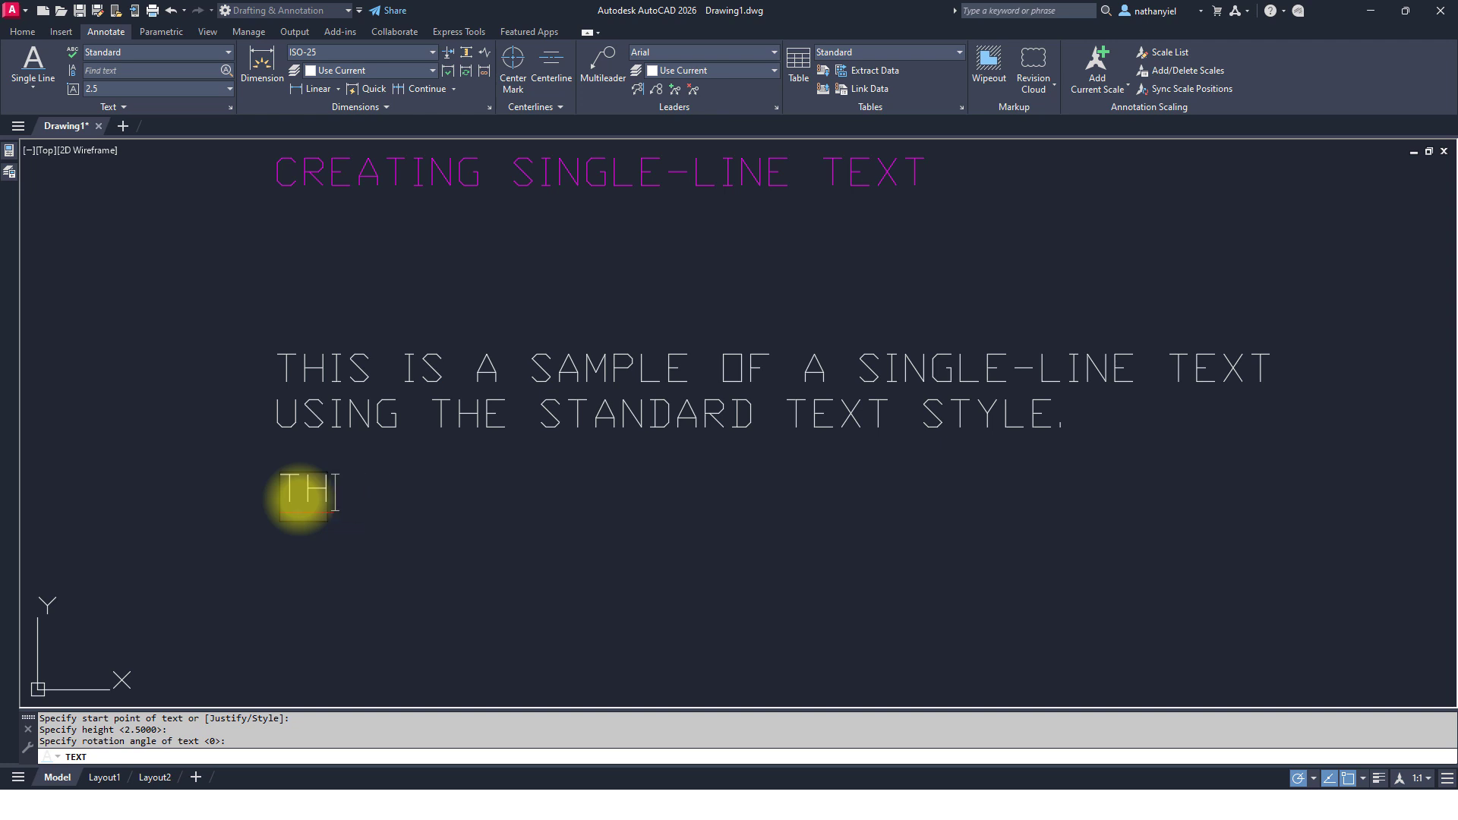
{"action": "type", "text": "IS IS A "}
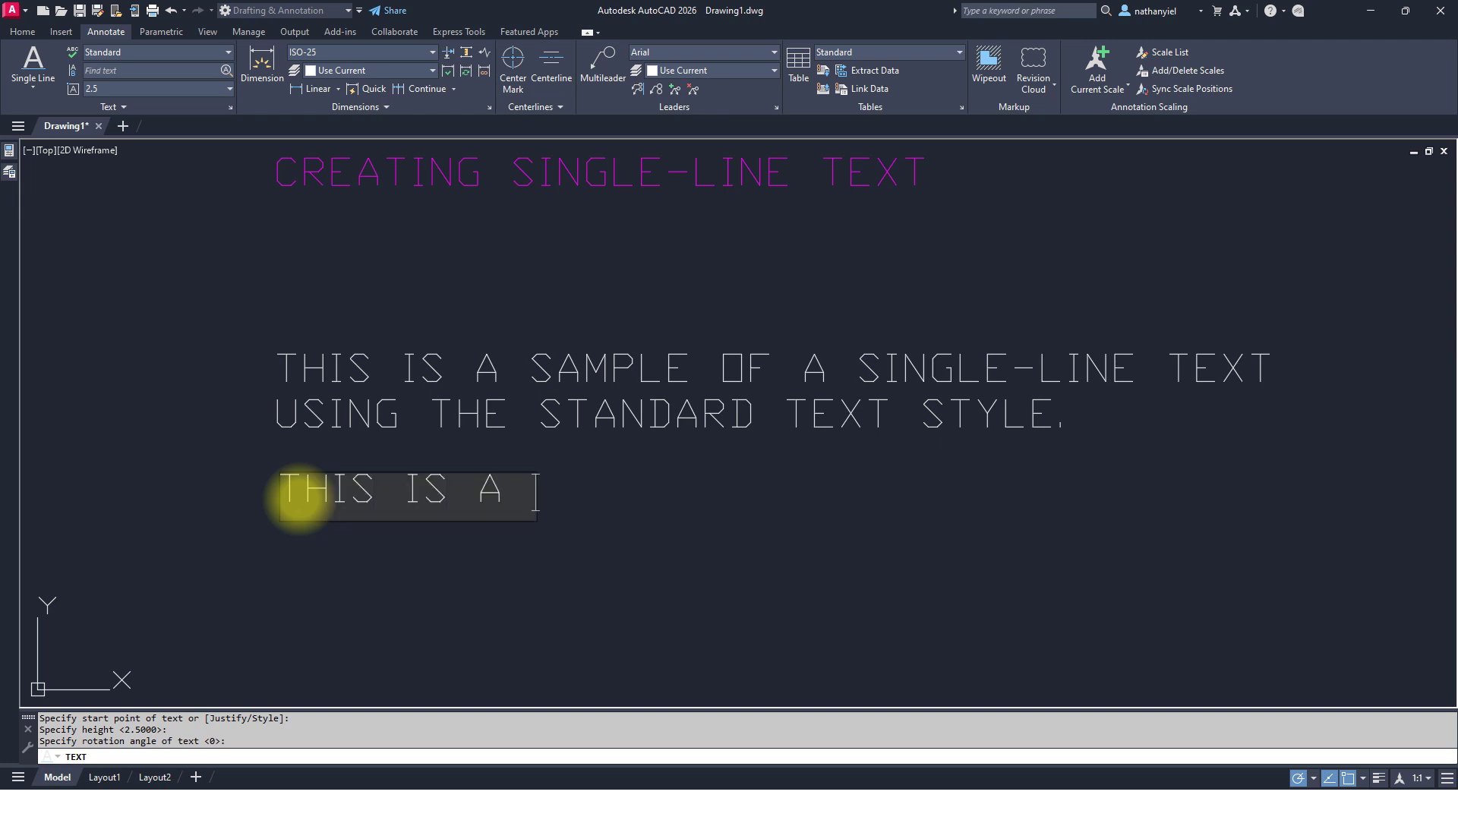
{"action": "type", "text": "SAMPLE OF S"}
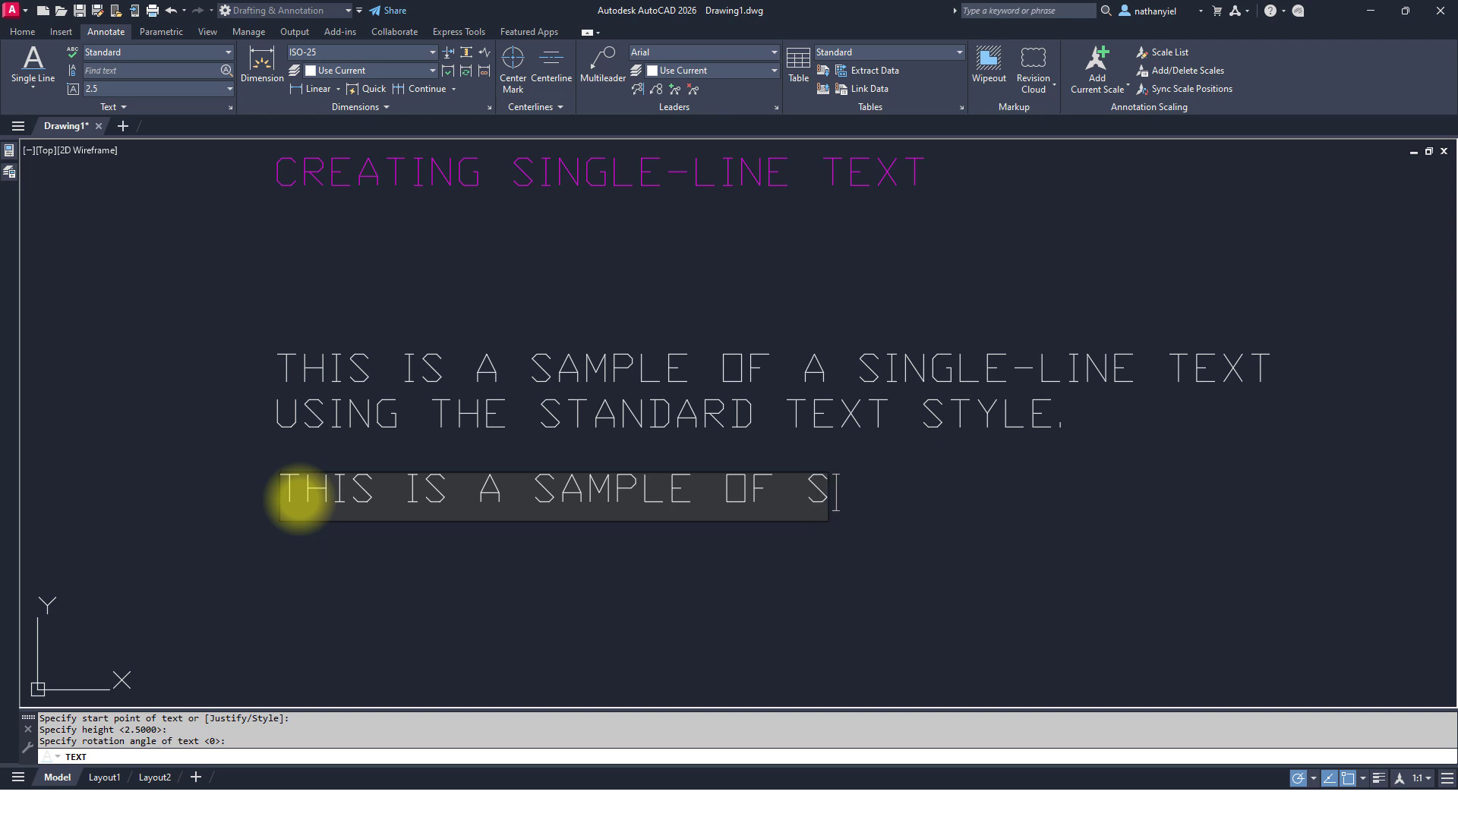
{"action": "key", "text": "BackSpace"}
{"action": "type", "text": "A S"}
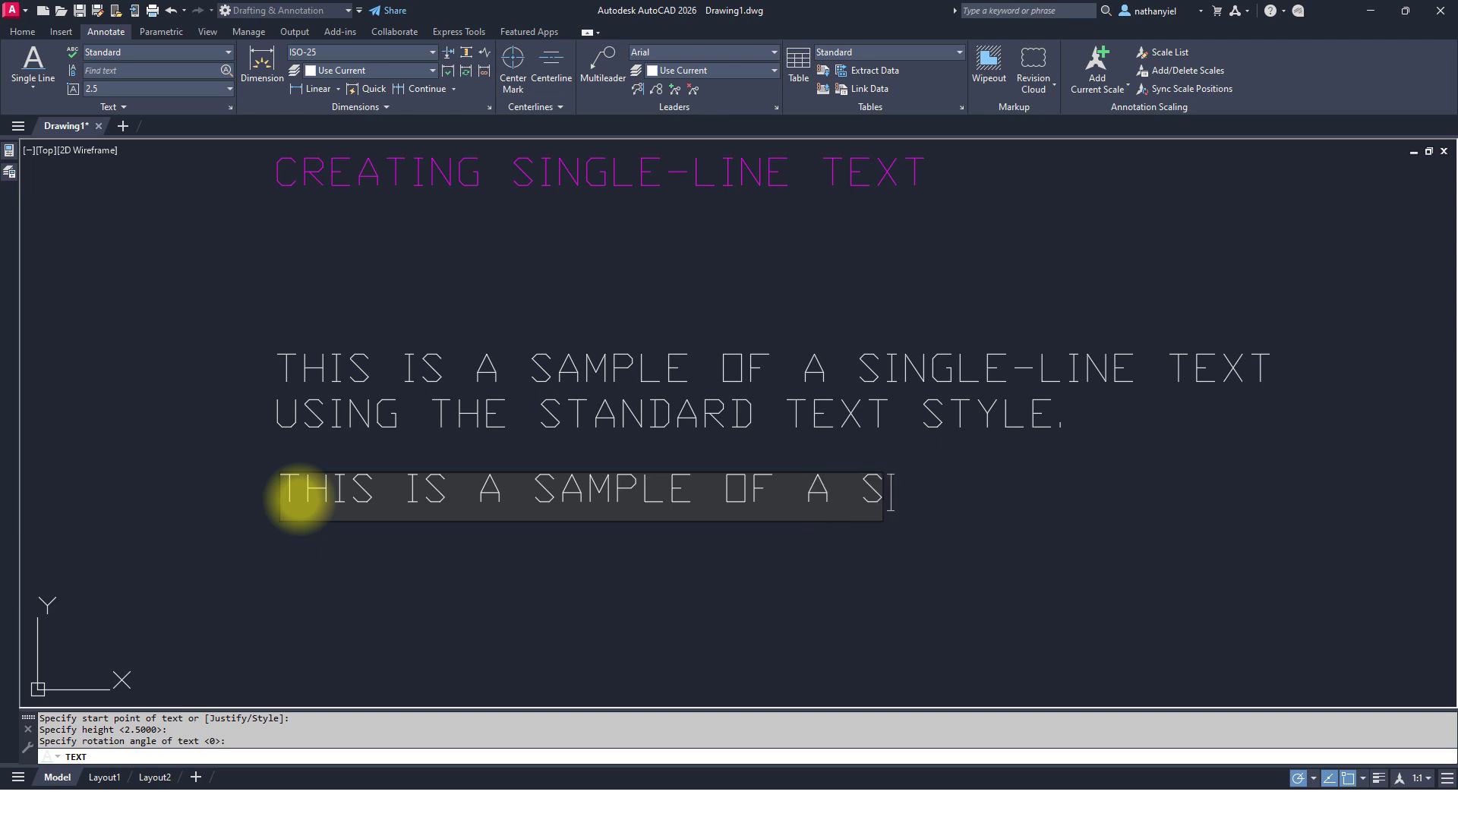
{"action": "type", "text": "INGLE-LIEN"}
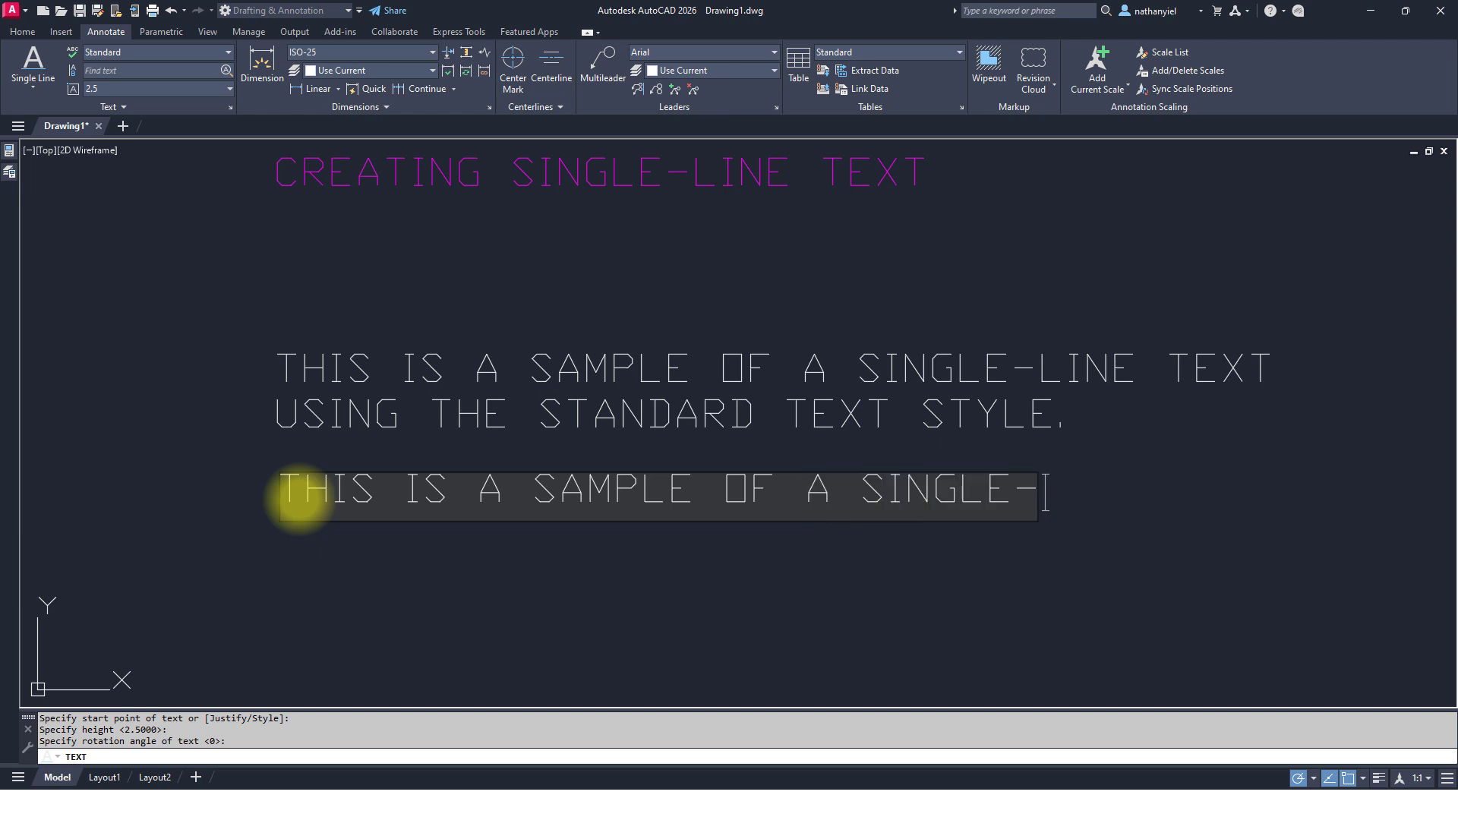
{"action": "key", "text": "BackSpace"}
{"action": "key", "text": "BackSpace"}
{"action": "type", "text": "NE TE"}
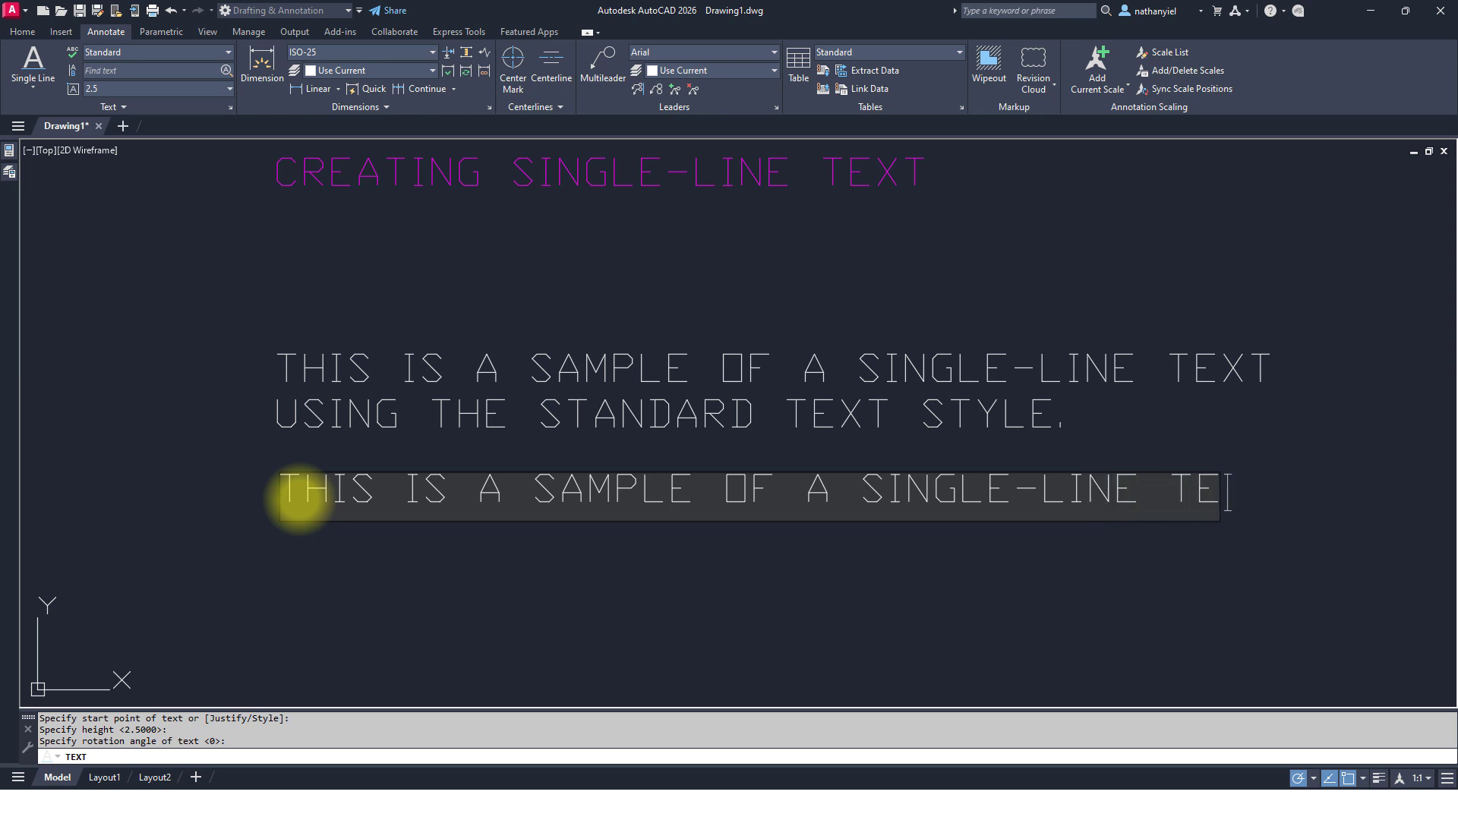
{"action": "type", "text": "S"}
{"action": "key", "text": "BackSpace"}
{"action": "type", "text": "XT"}
{"action": "key", "text": "Return"}
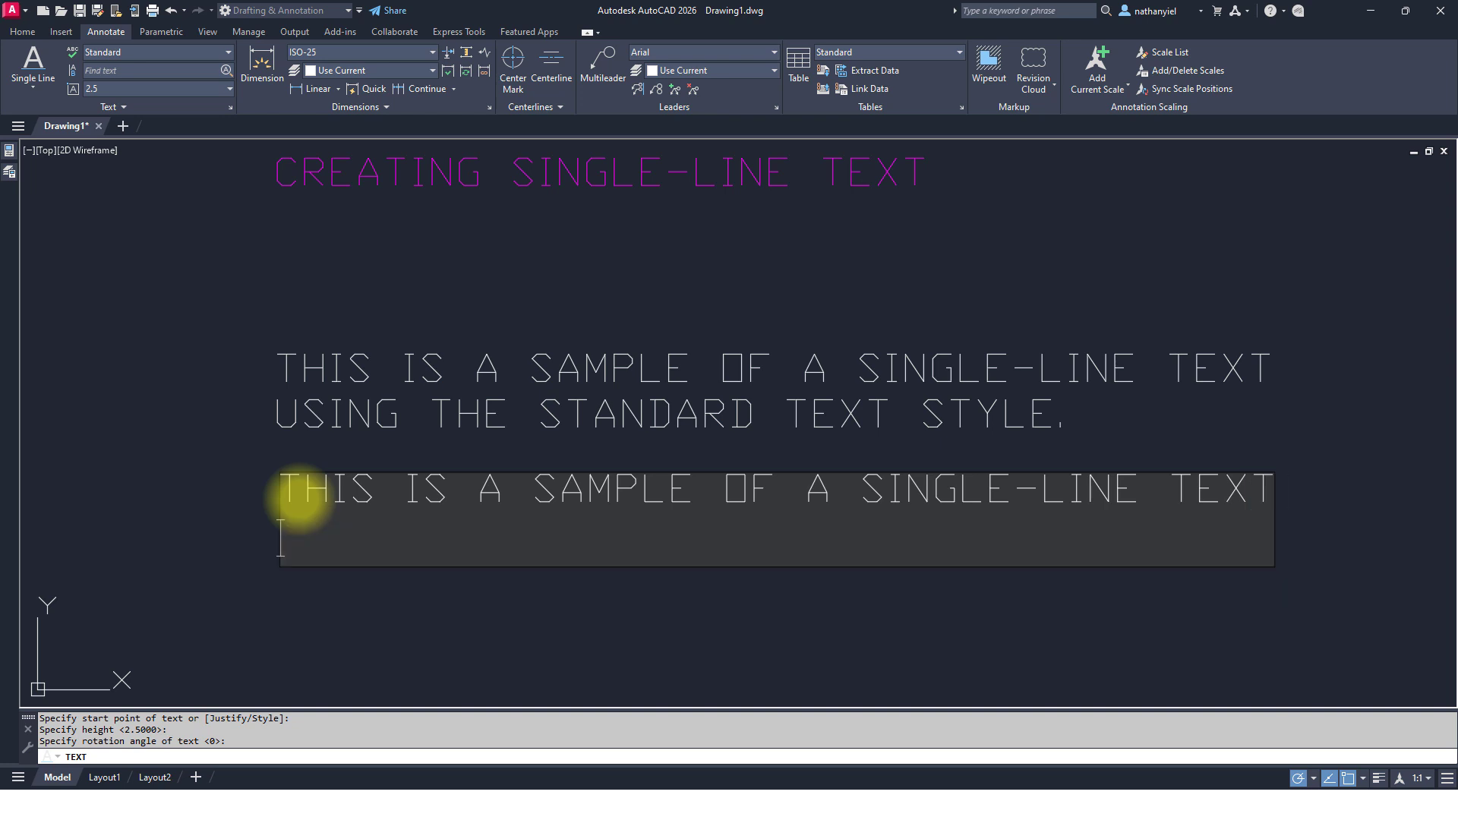
- Add "USING THE STANDARD TEXT STYLE." as the second line and finish the text
{"action": "type", "text": "USING "}
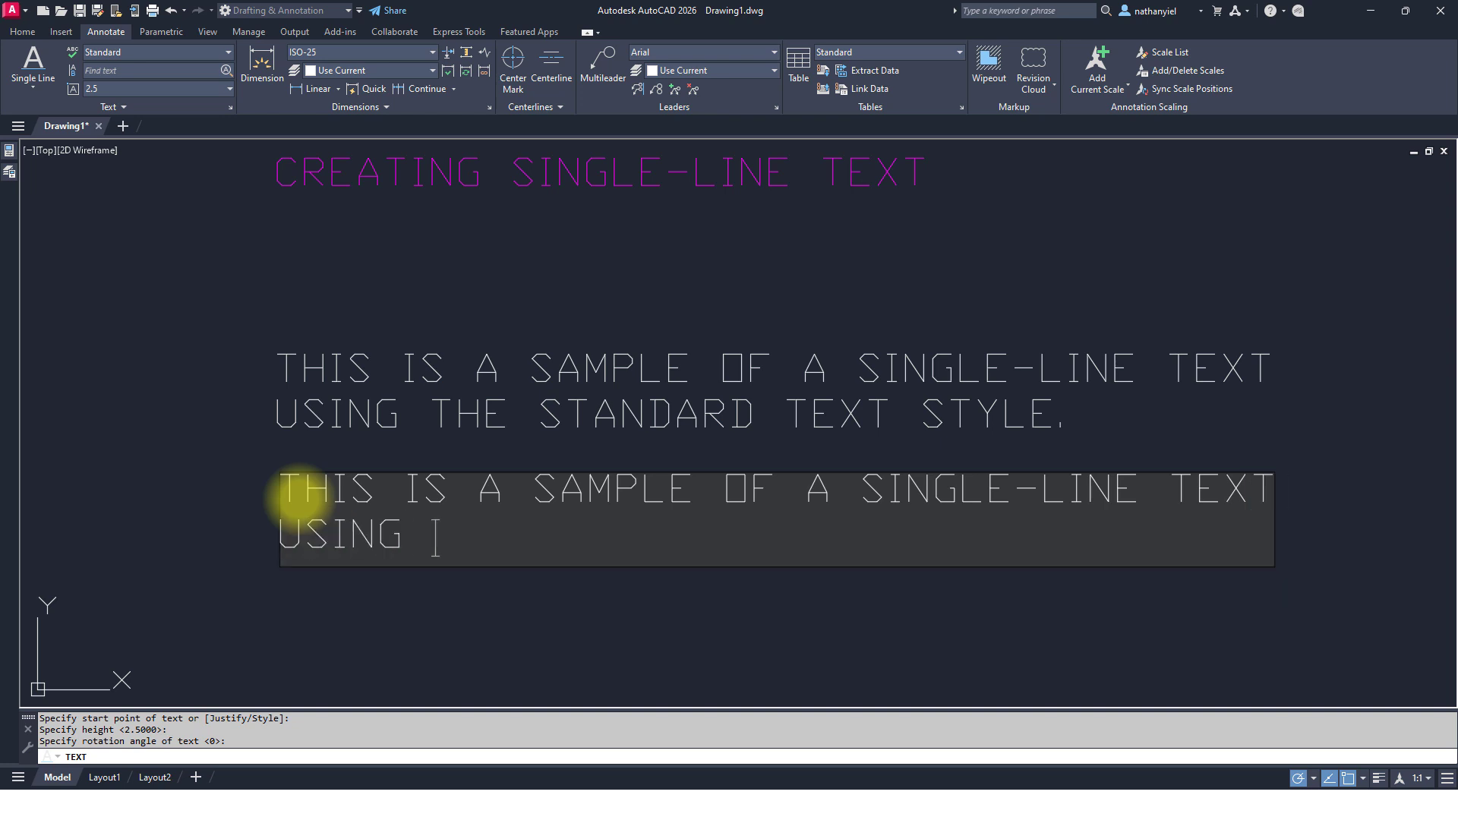
{"action": "type", "text": "THE STAND"}
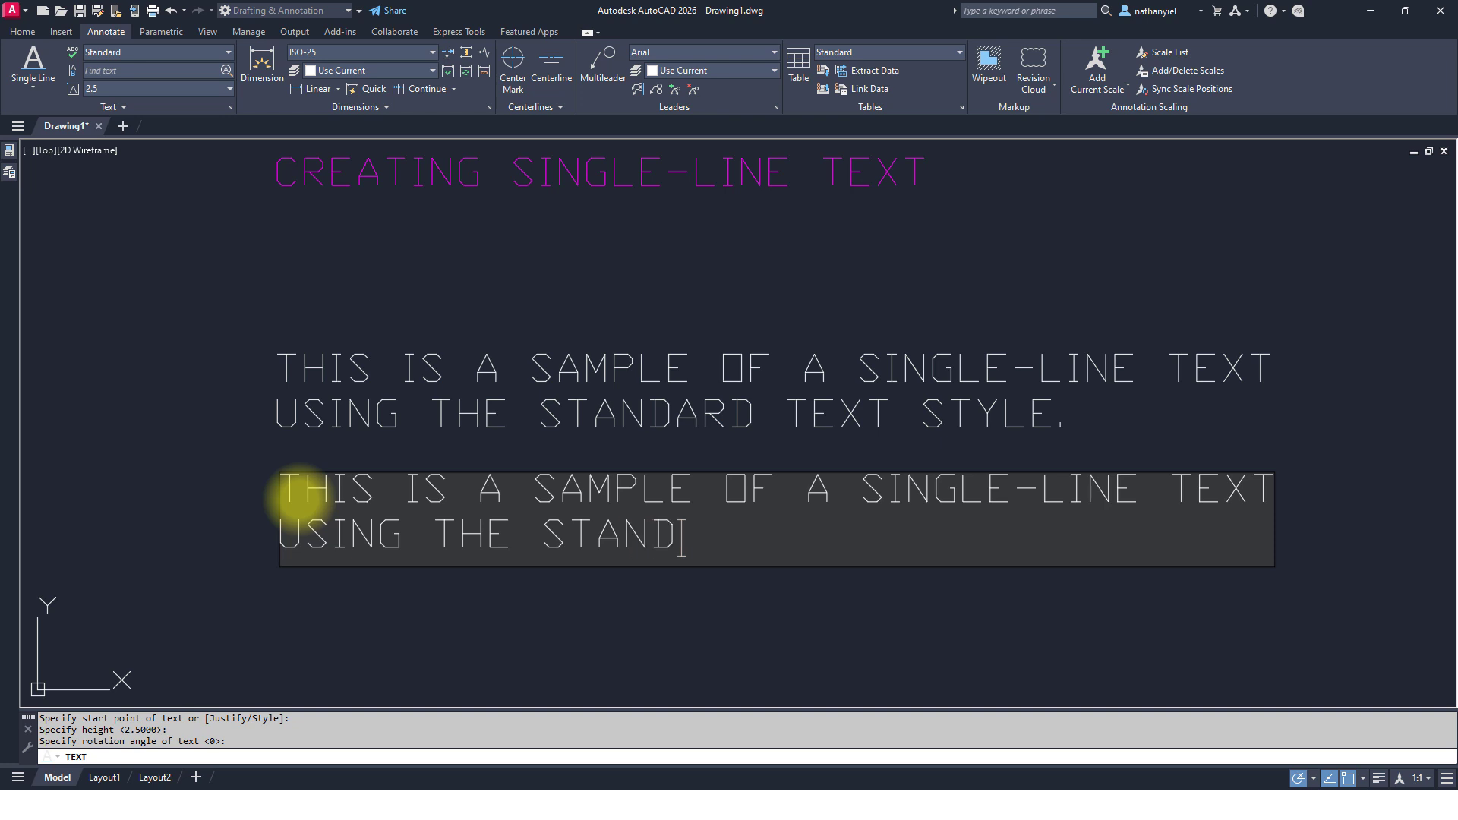
{"action": "type", "text": "ARD TEX"}
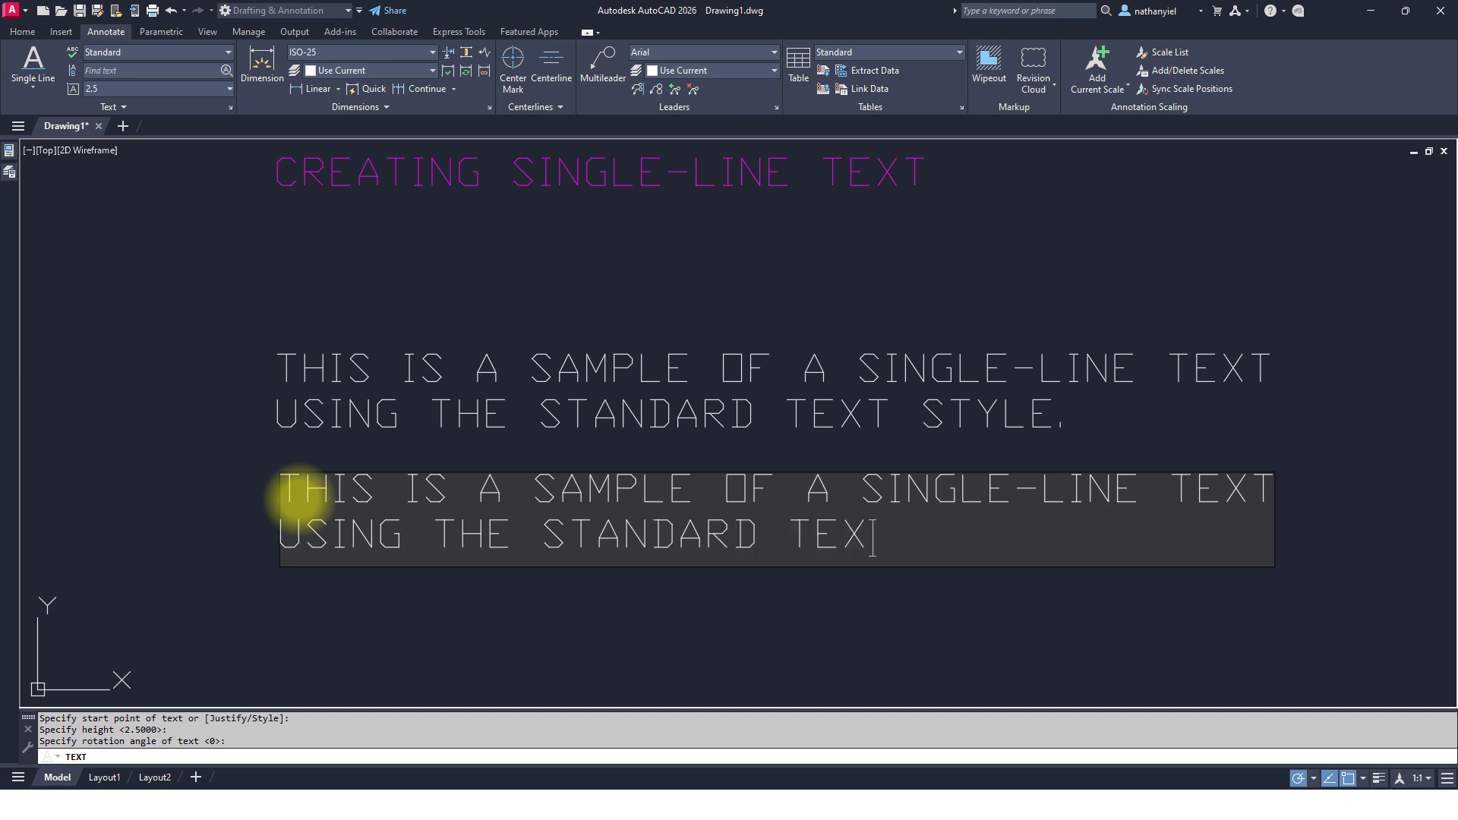
{"action": "type", "text": "T STYLE."}
{"action": "key", "text": "Return"}
{"action": "key", "text": "Return"}
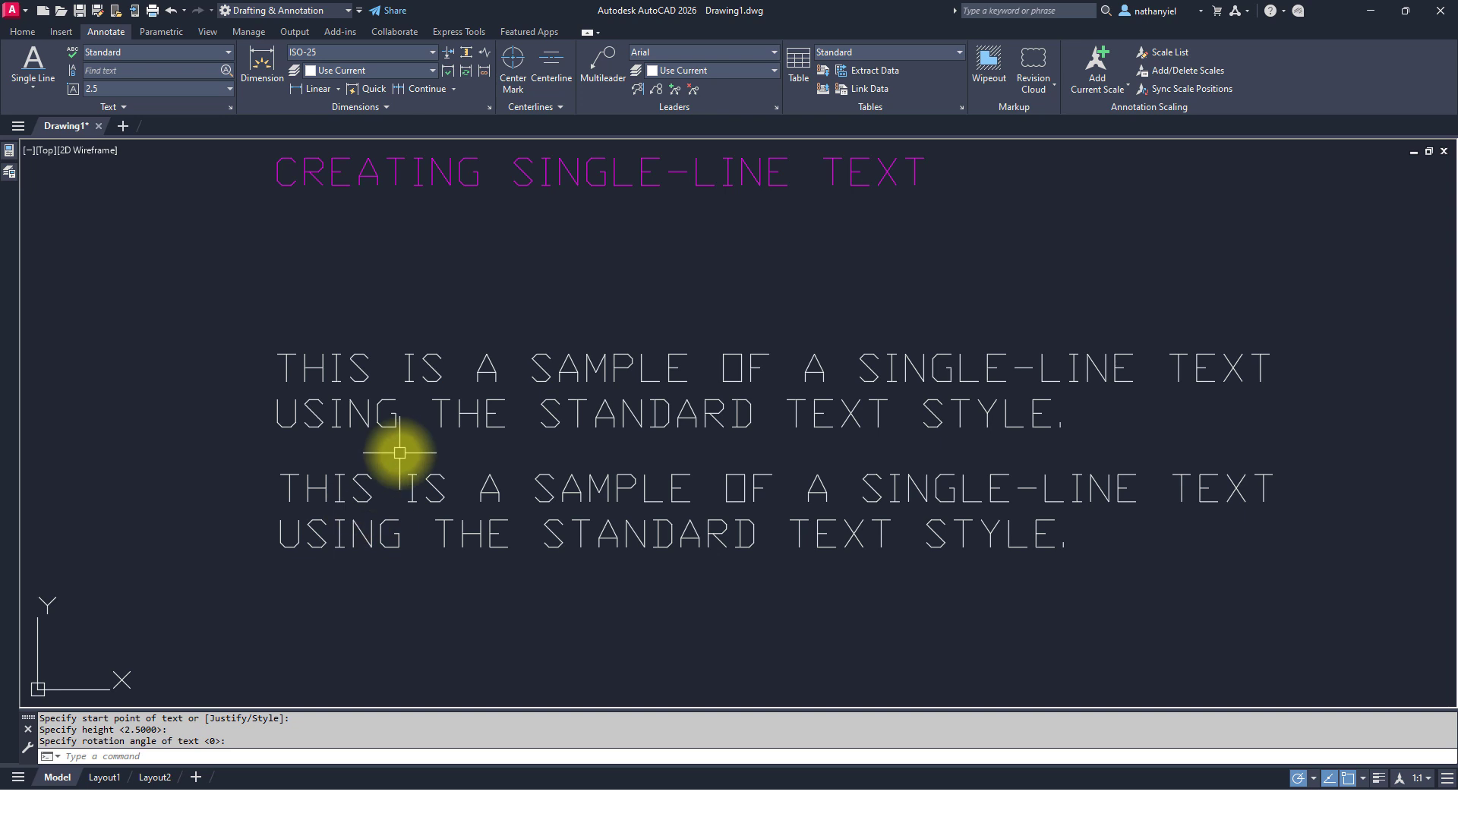
- Select both new text lines and move only the first one about 31 units horizontally to the right by its grip
{"action": "left_click", "coordinate": [364, 474]}
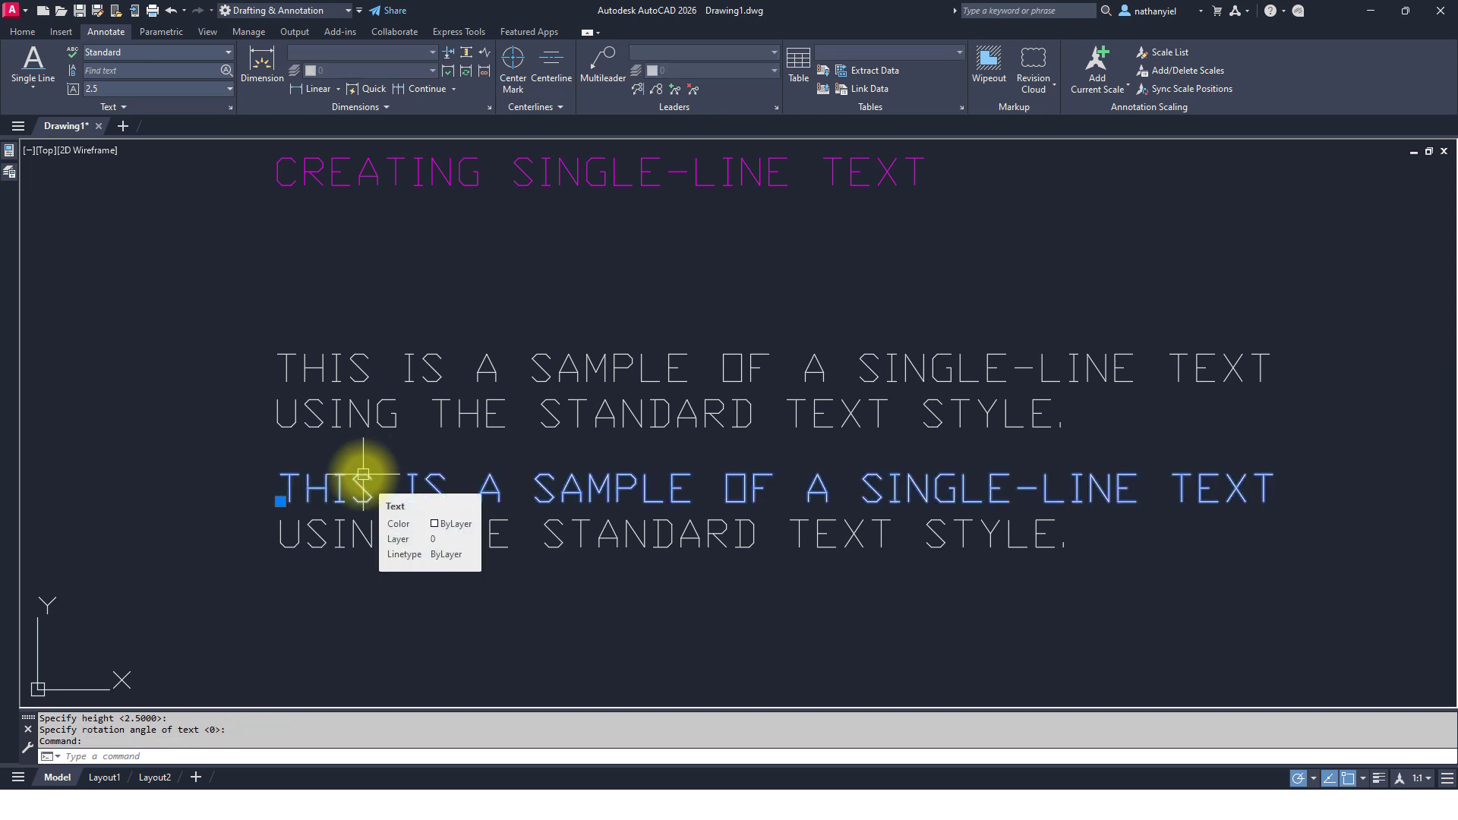
{"action": "left_click", "coordinate": [344, 521]}
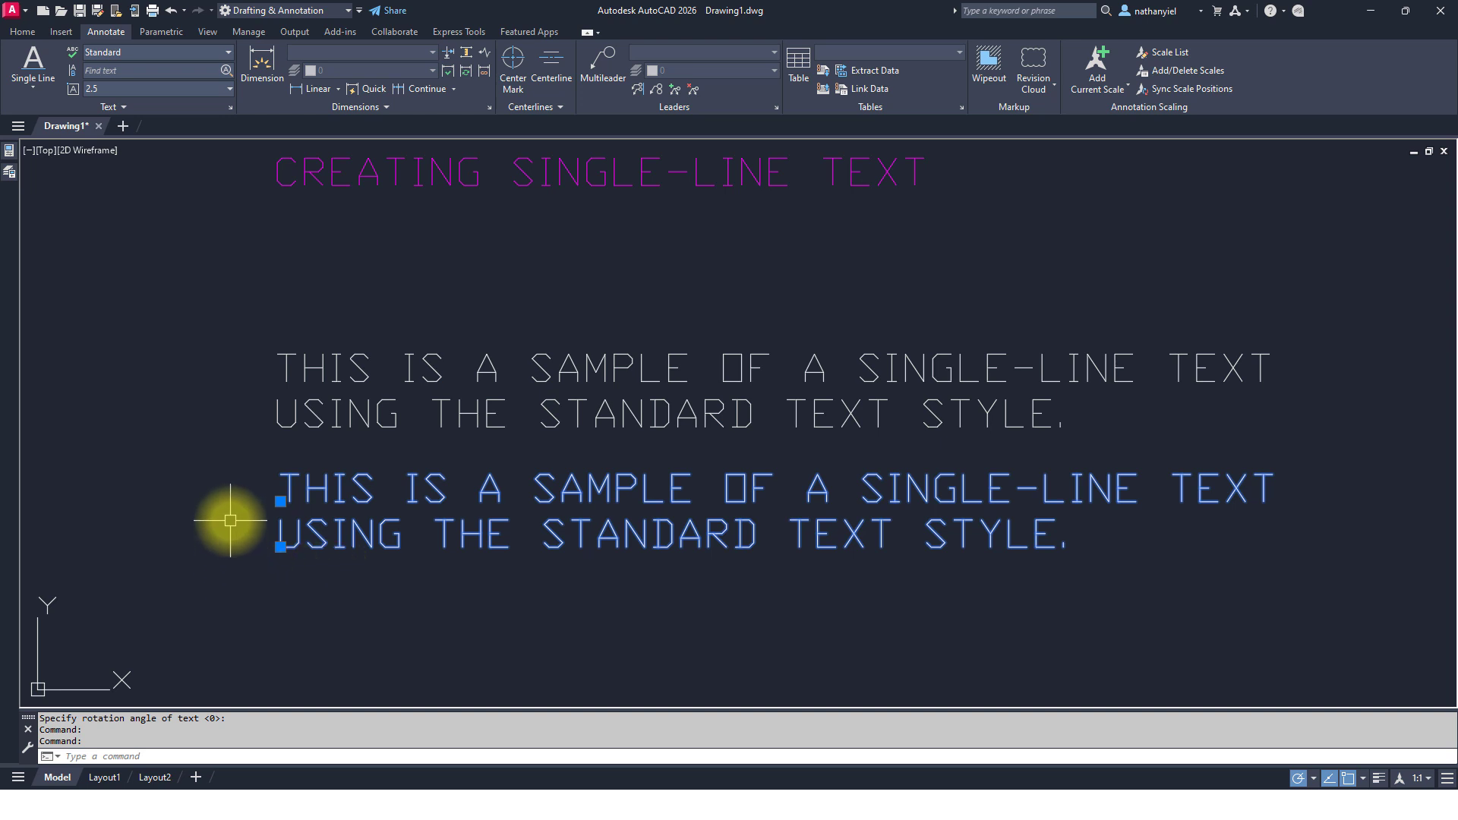
{"action": "left_click", "coordinate": [281, 501]}
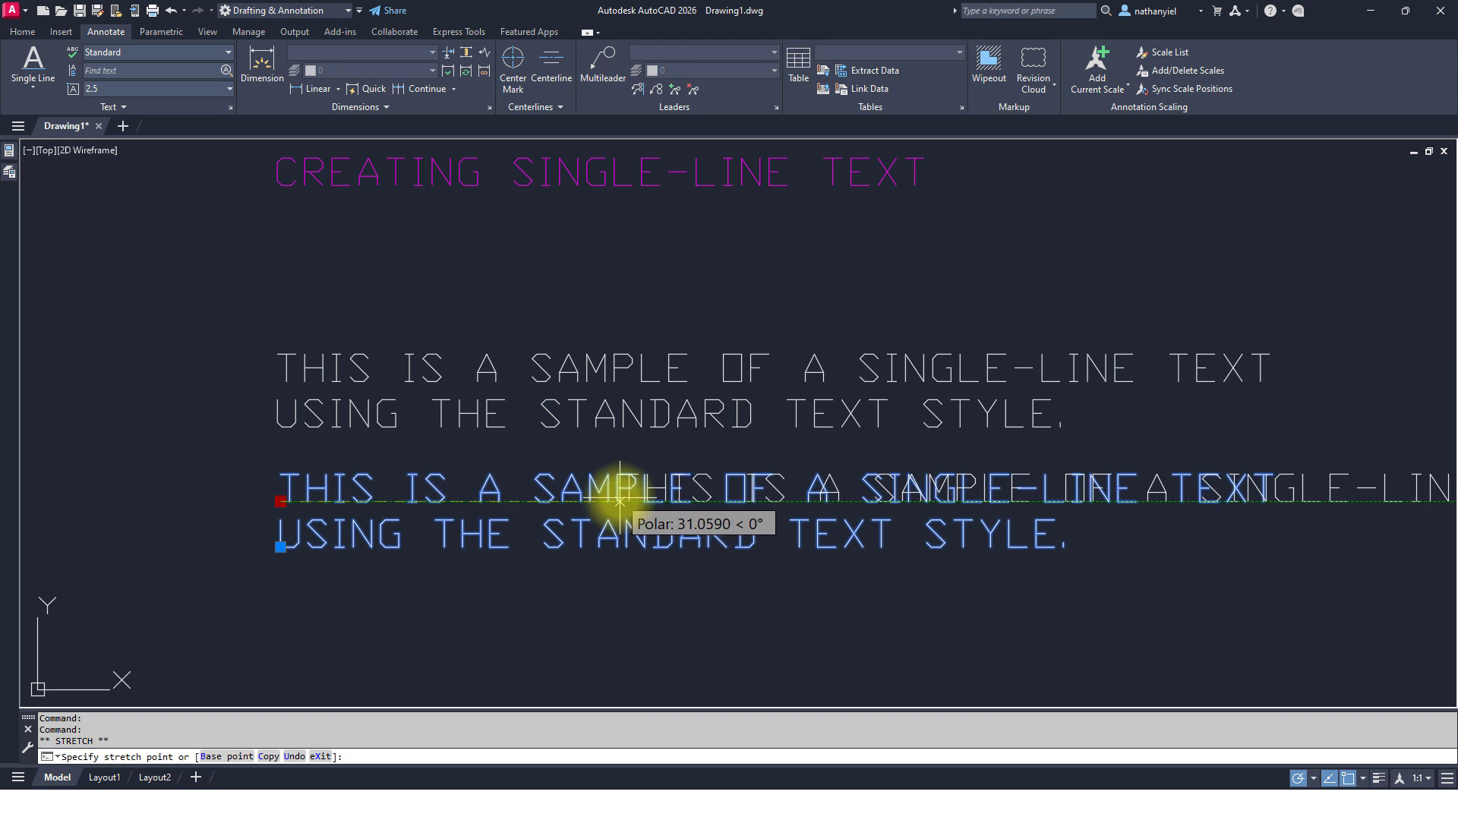
{"action": "left_click", "coordinate": [620, 502]}
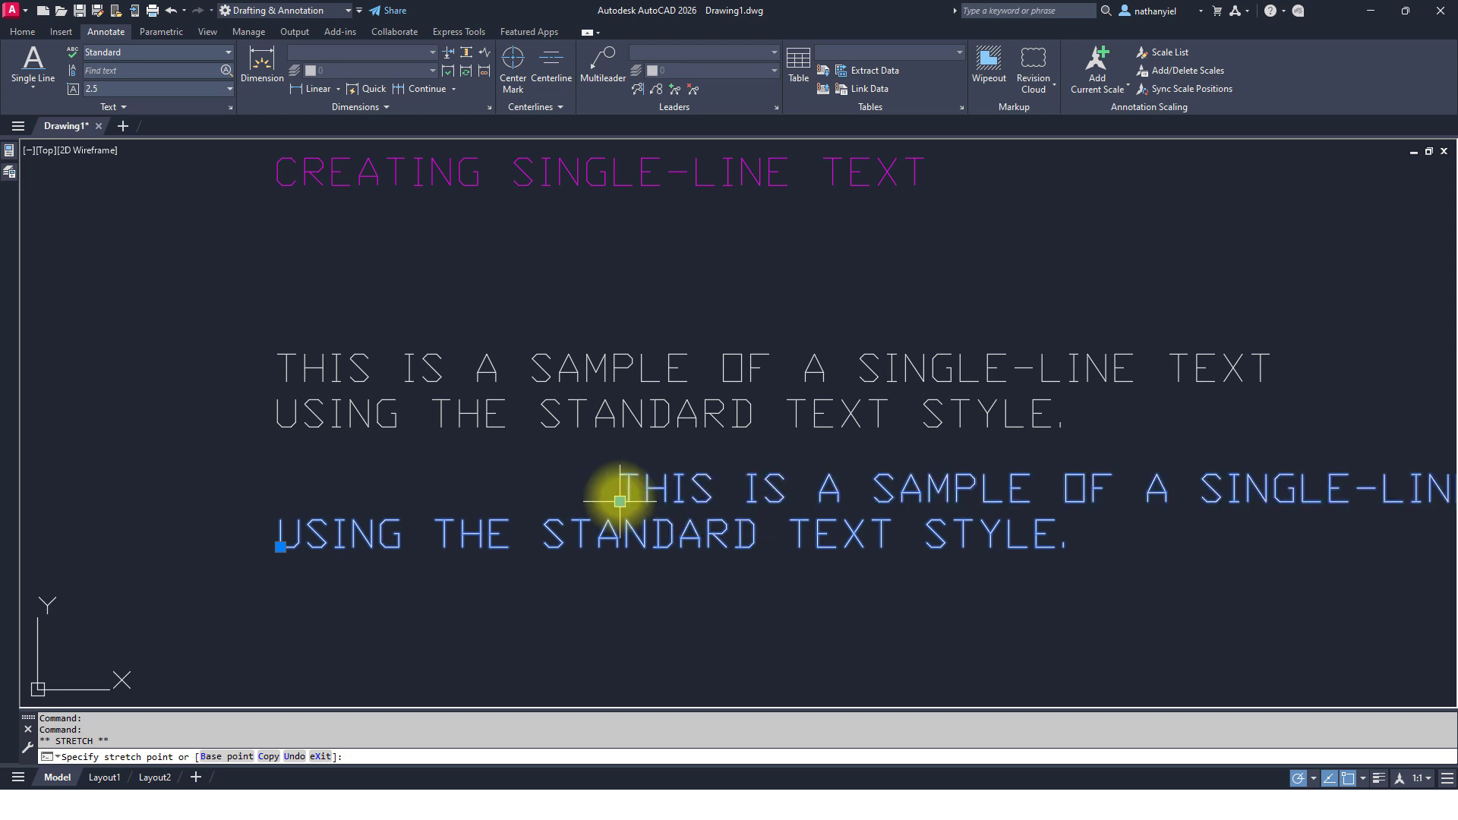
- Move the second new text line horizontally to the right by its grip to align it under the first line, and clear the selection
{"action": "left_click", "coordinate": [280, 547]}
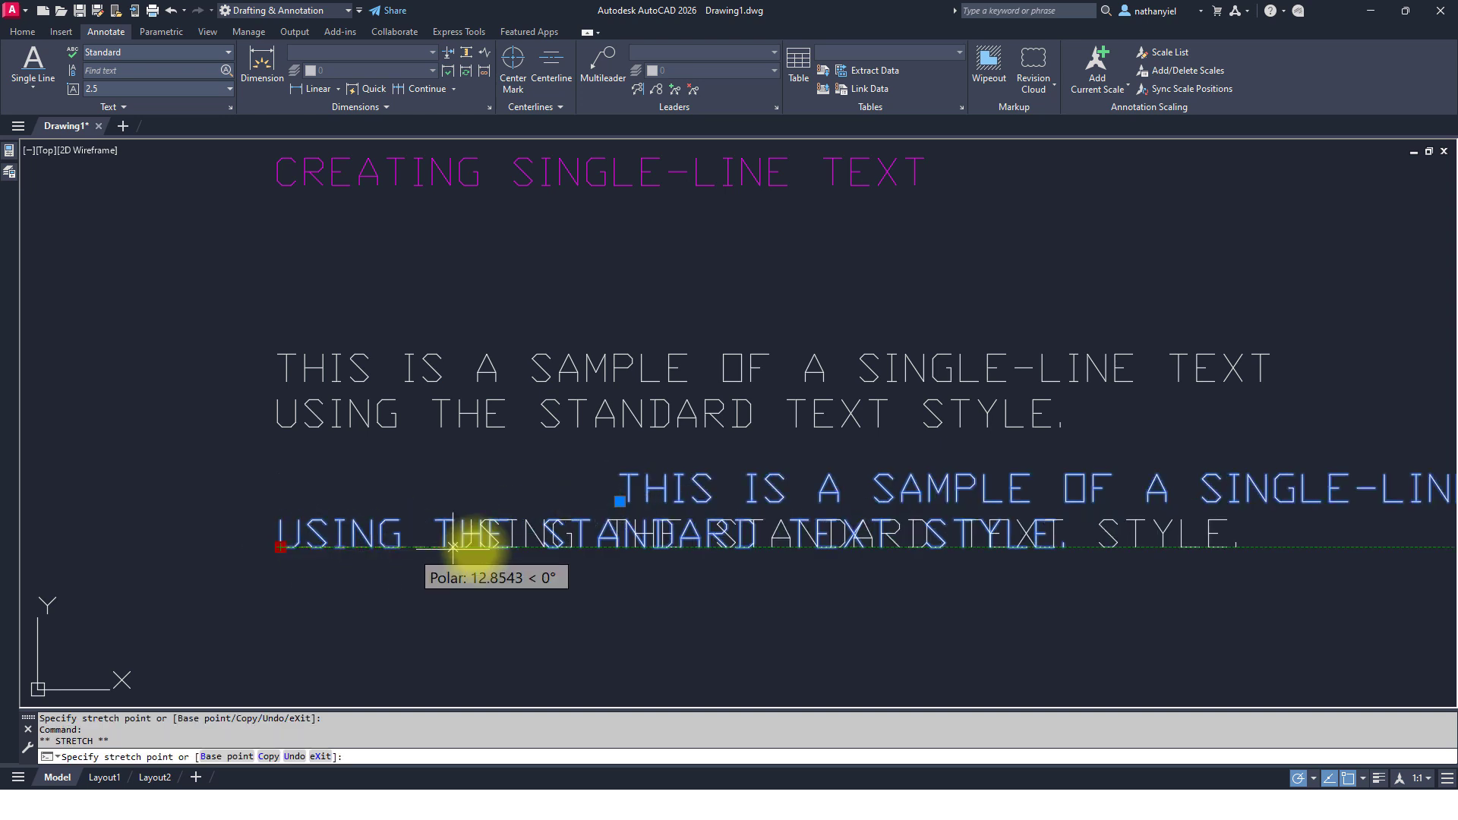
{"action": "right_click", "coordinate": [558, 544]}
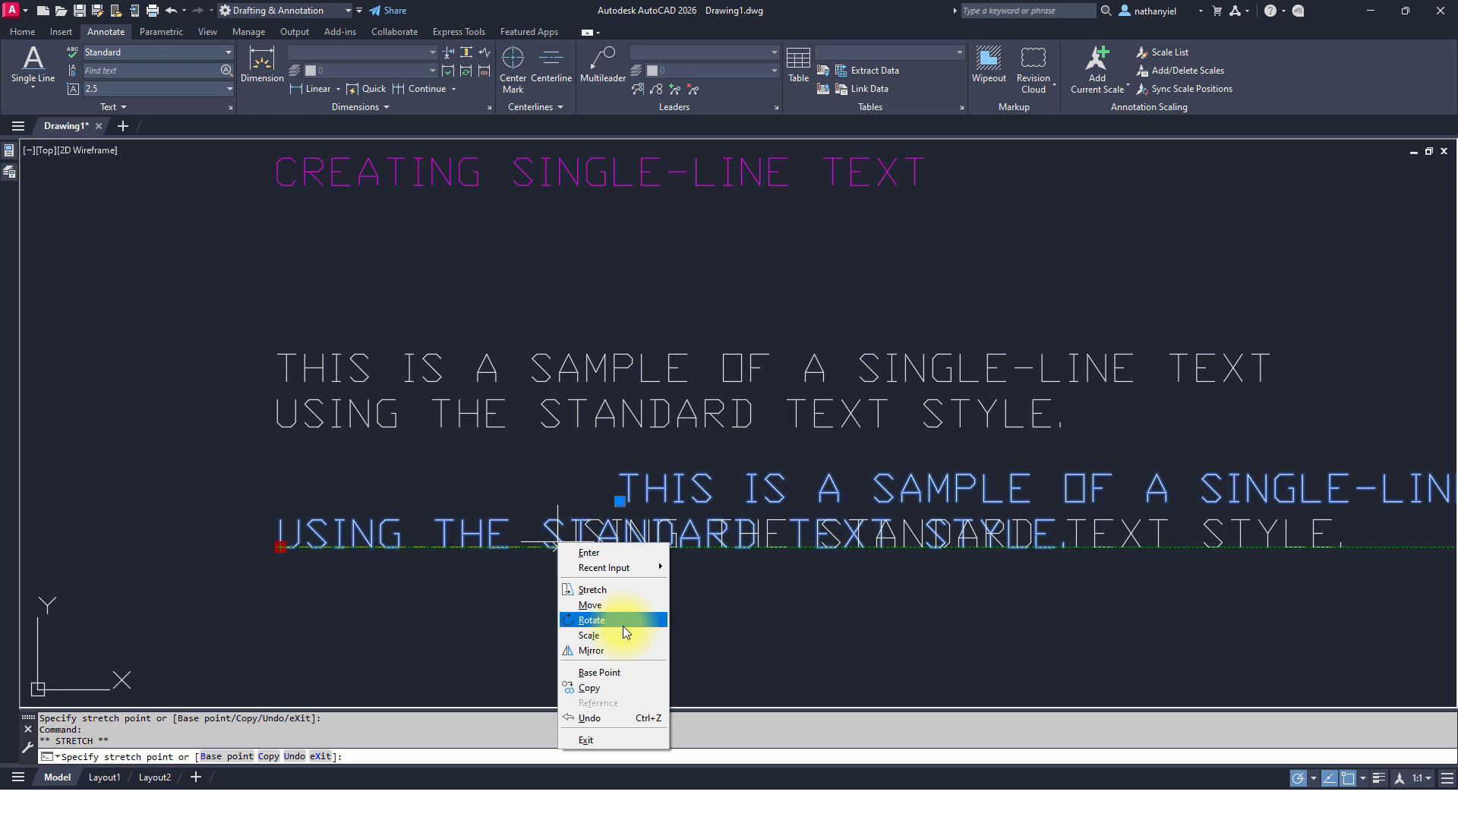
{"action": "key", "text": "Escape"}
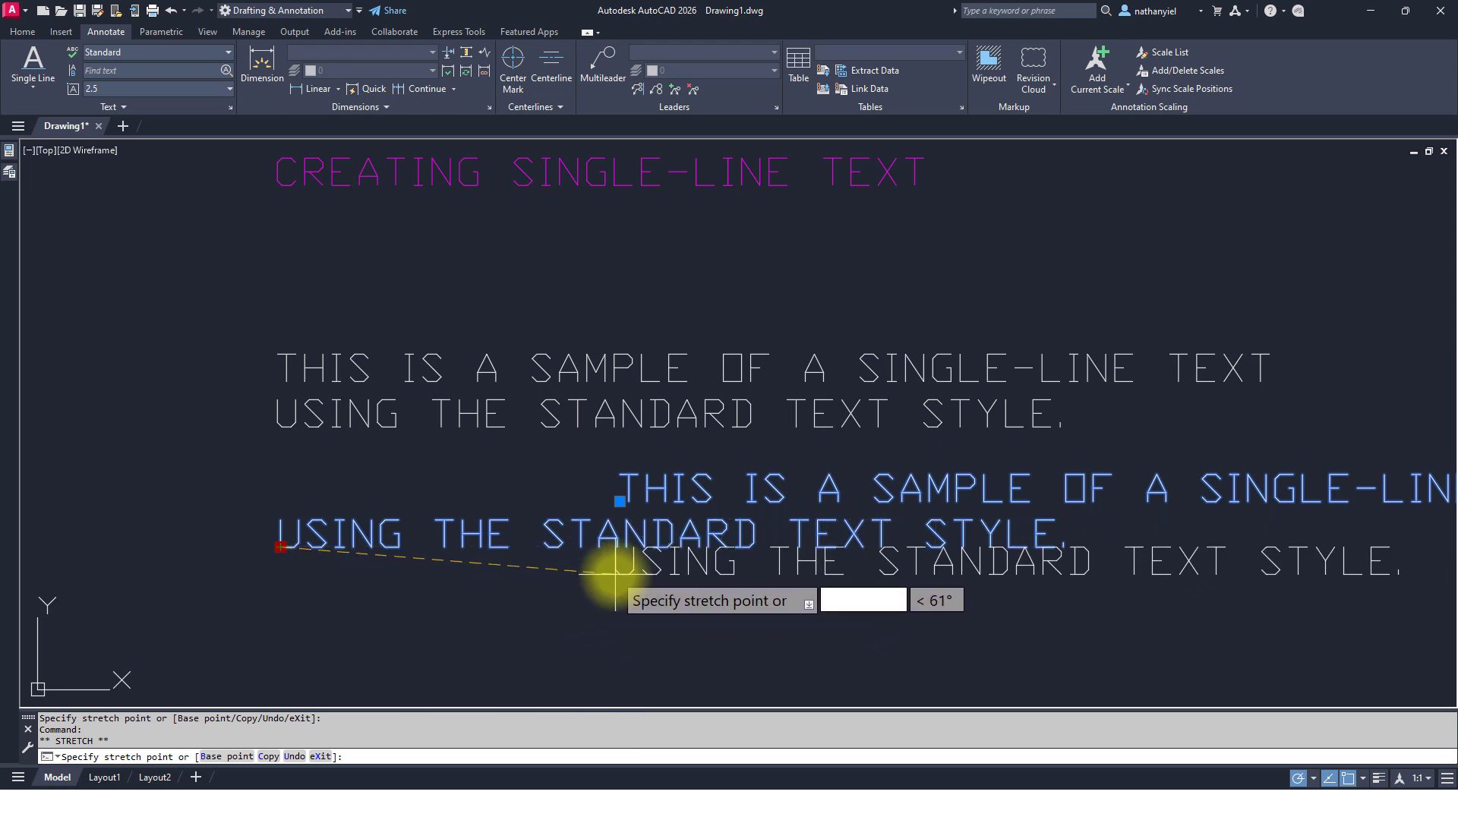
{"action": "left_click", "coordinate": [622, 547]}
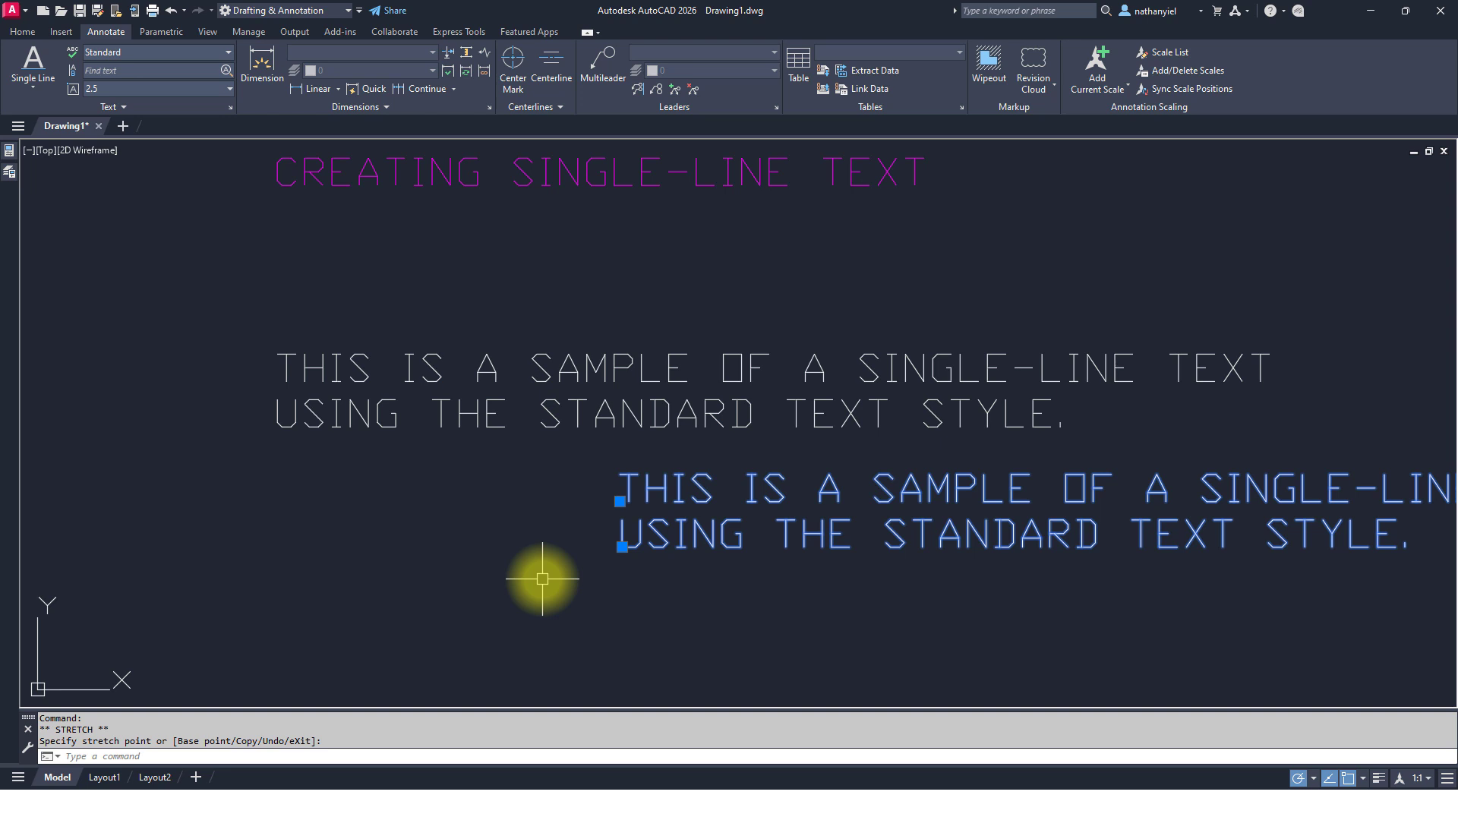
{"action": "key", "text": "Escape"}
- Start a single-line text to the right of the "WHILE YOU'RE STILL IN THE TEXT COMMAND" notes, with height 2.5 and rotation angle 0
{"action": "middle_click_drag", "start_coordinate": [531, 596], "coordinate": [521, 364]}
{"action": "middle_click_drag", "start_coordinate": [512, 573], "coordinate": [504, 375]}
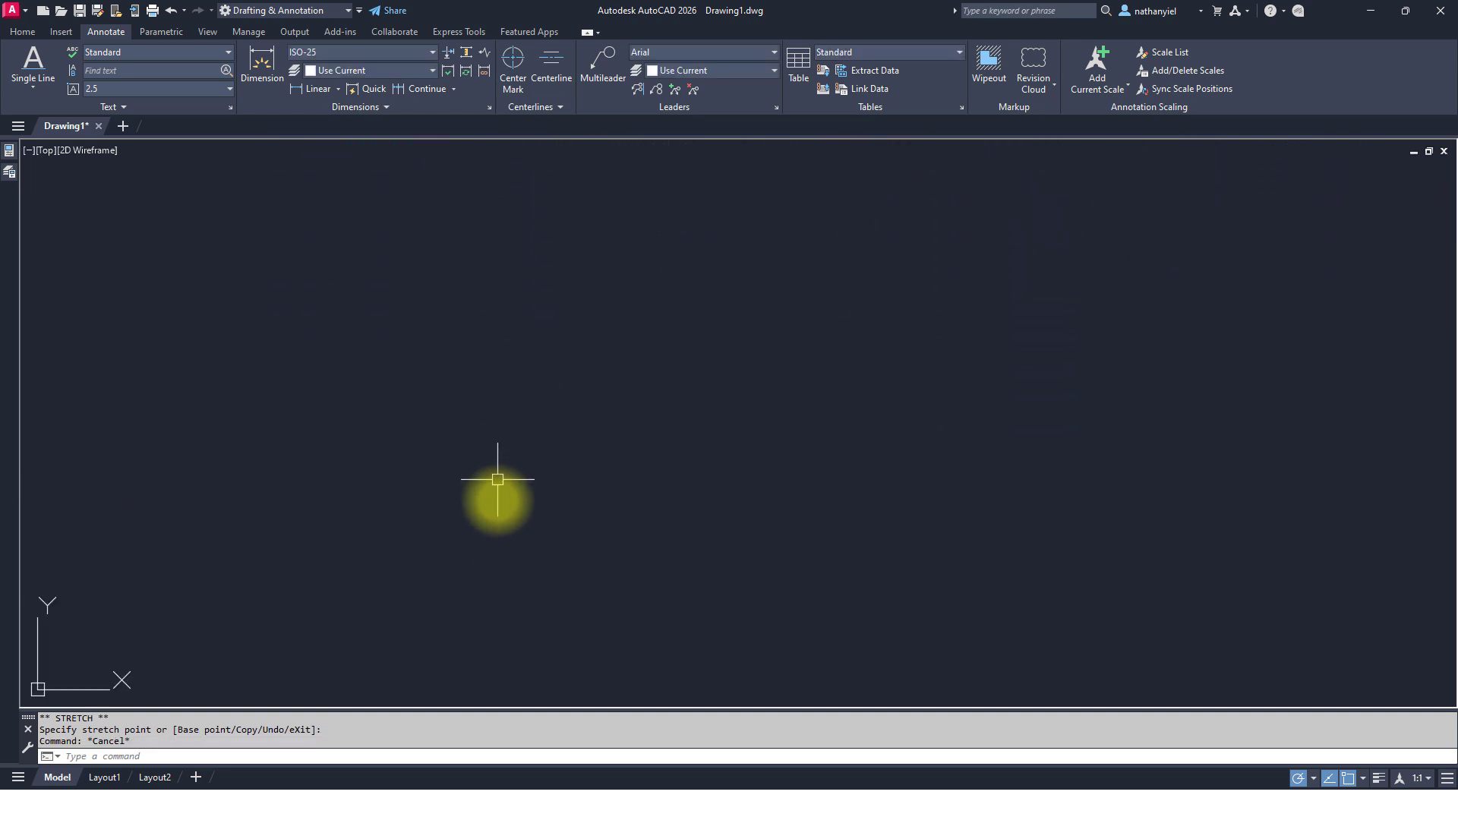
{"action": "middle_click_drag", "start_coordinate": [486, 553], "coordinate": [472, 269]}
{"action": "middle_click_drag", "start_coordinate": [479, 524], "coordinate": [439, 281]}
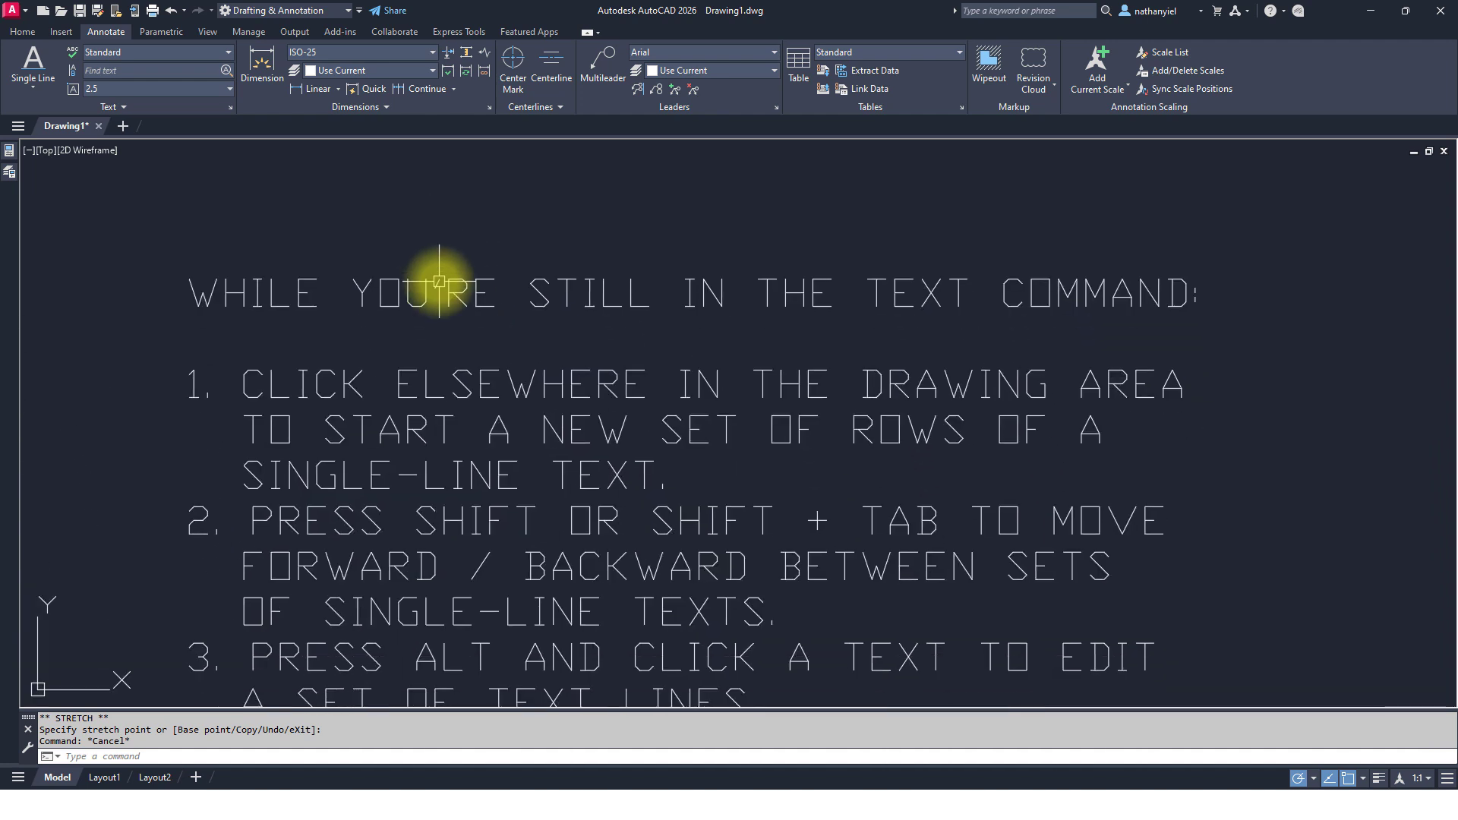
{"action": "mouse_move", "coordinate": [466, 436]}
{"action": "middle_mouse_down"}
{"action": "mouse_move", "coordinate": [417, 335]}
{"action": "mouse_move", "coordinate": [347, 347]}
{"action": "middle_mouse_up"}
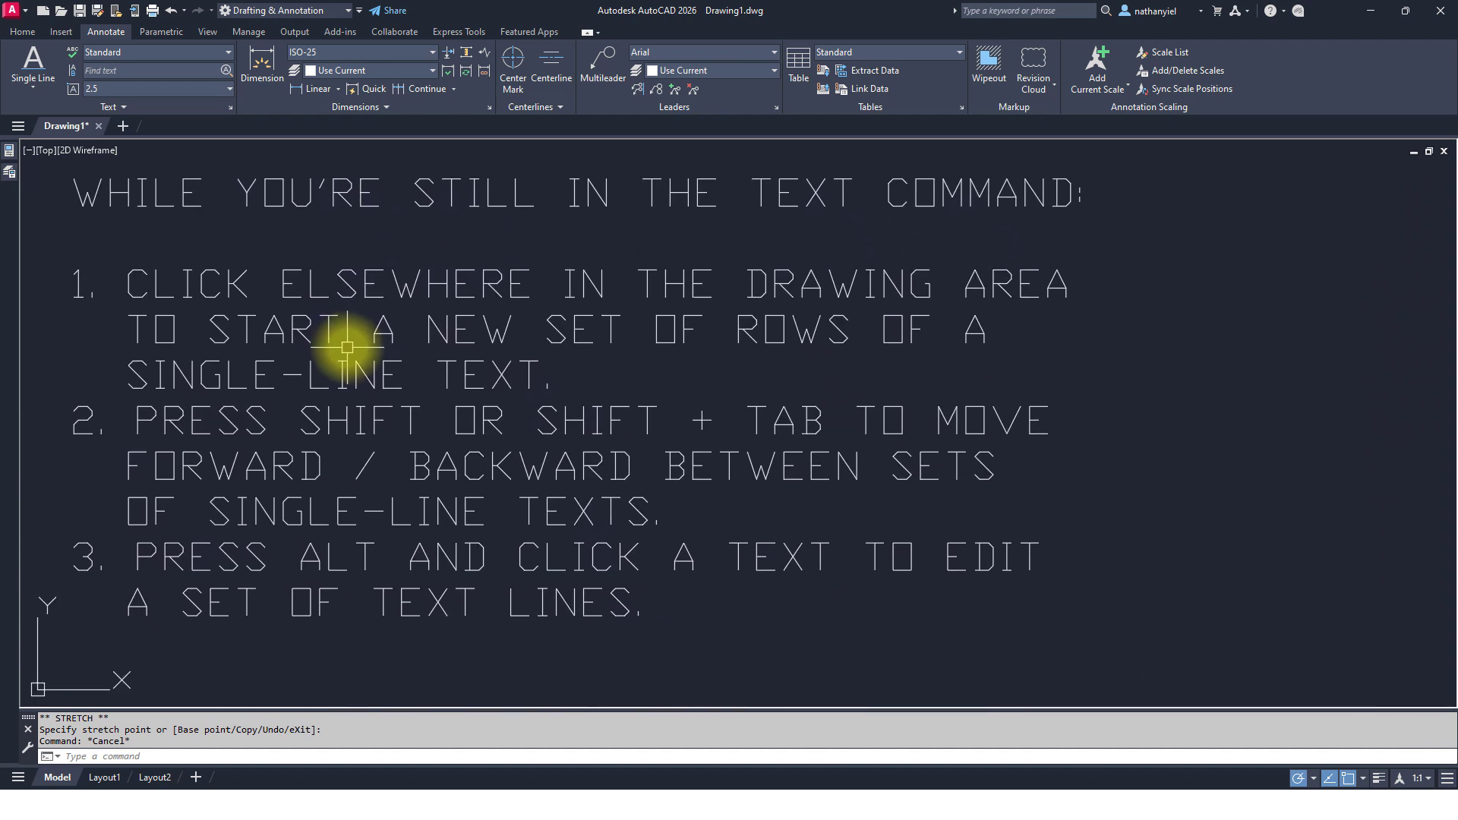
{"action": "scroll", "coordinate": [347, 348], "scroll_direction": "down", "scroll_amount": 2}
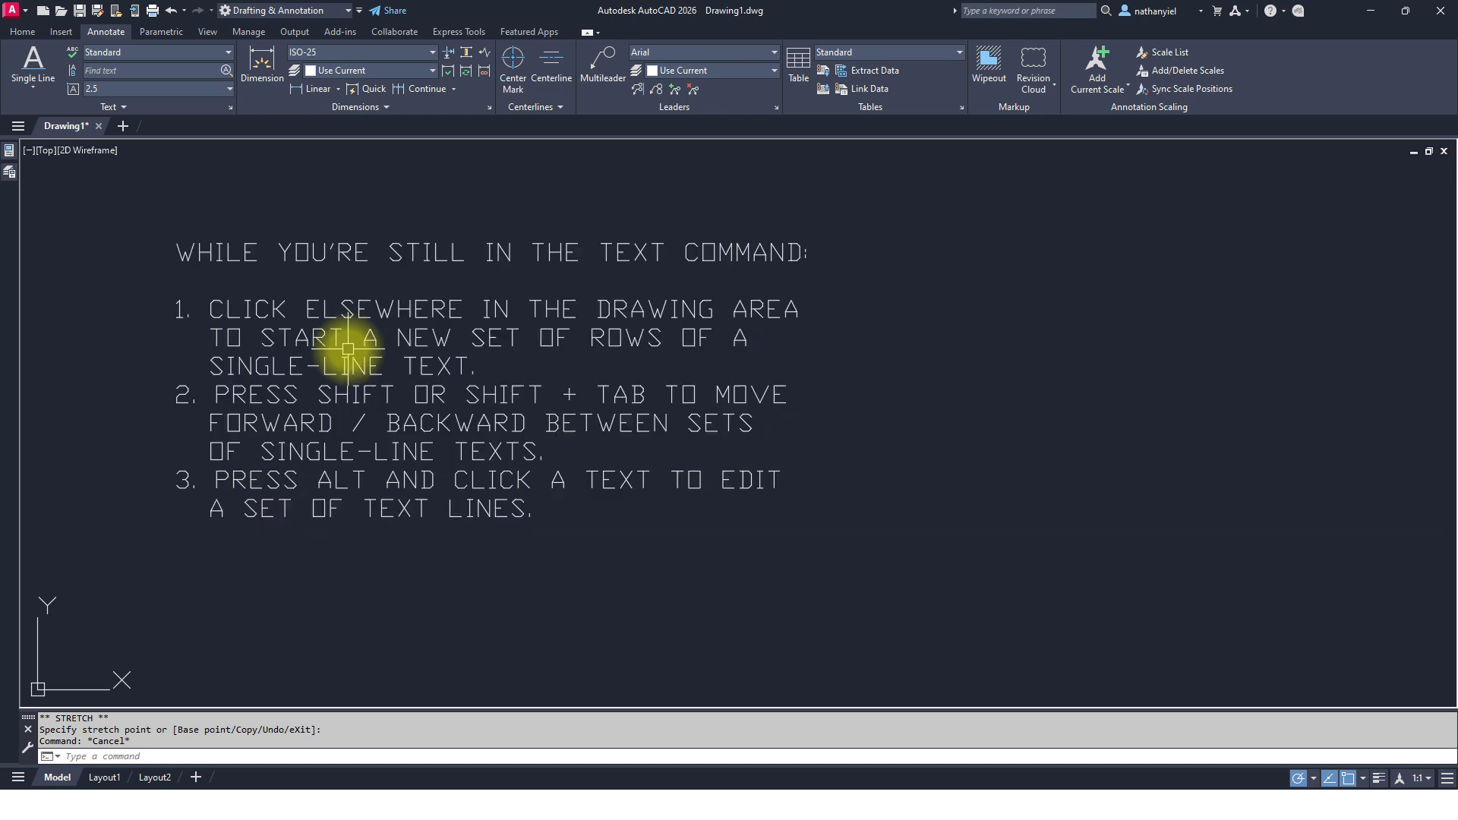
{"action": "mouse_move", "coordinate": [357, 351]}
{"action": "middle_mouse_down"}
{"action": "mouse_move", "coordinate": [312, 348]}
{"action": "mouse_move", "coordinate": [284, 320]}
{"action": "middle_mouse_up"}
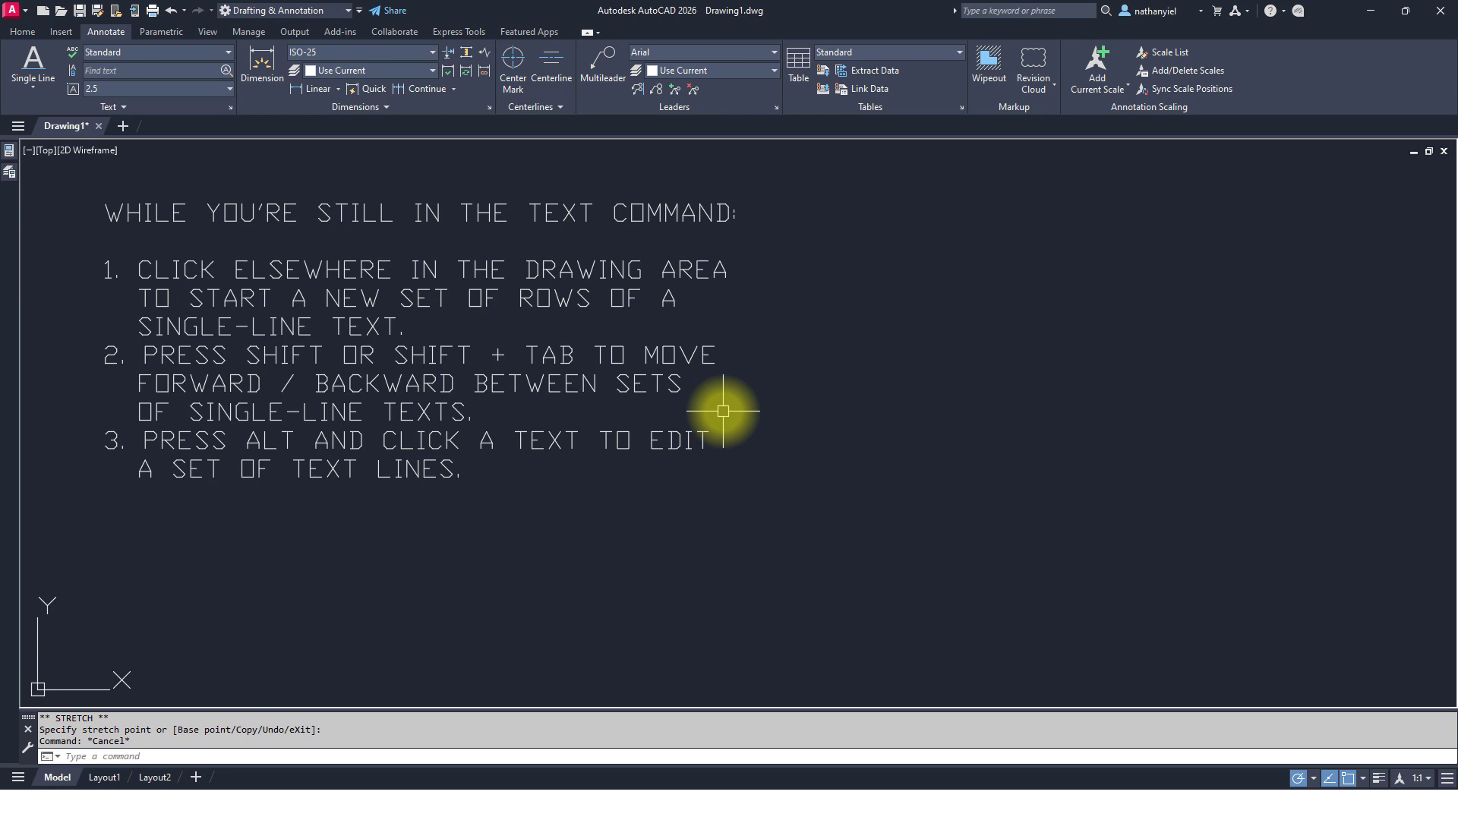
{"action": "type", "text": "DT"}
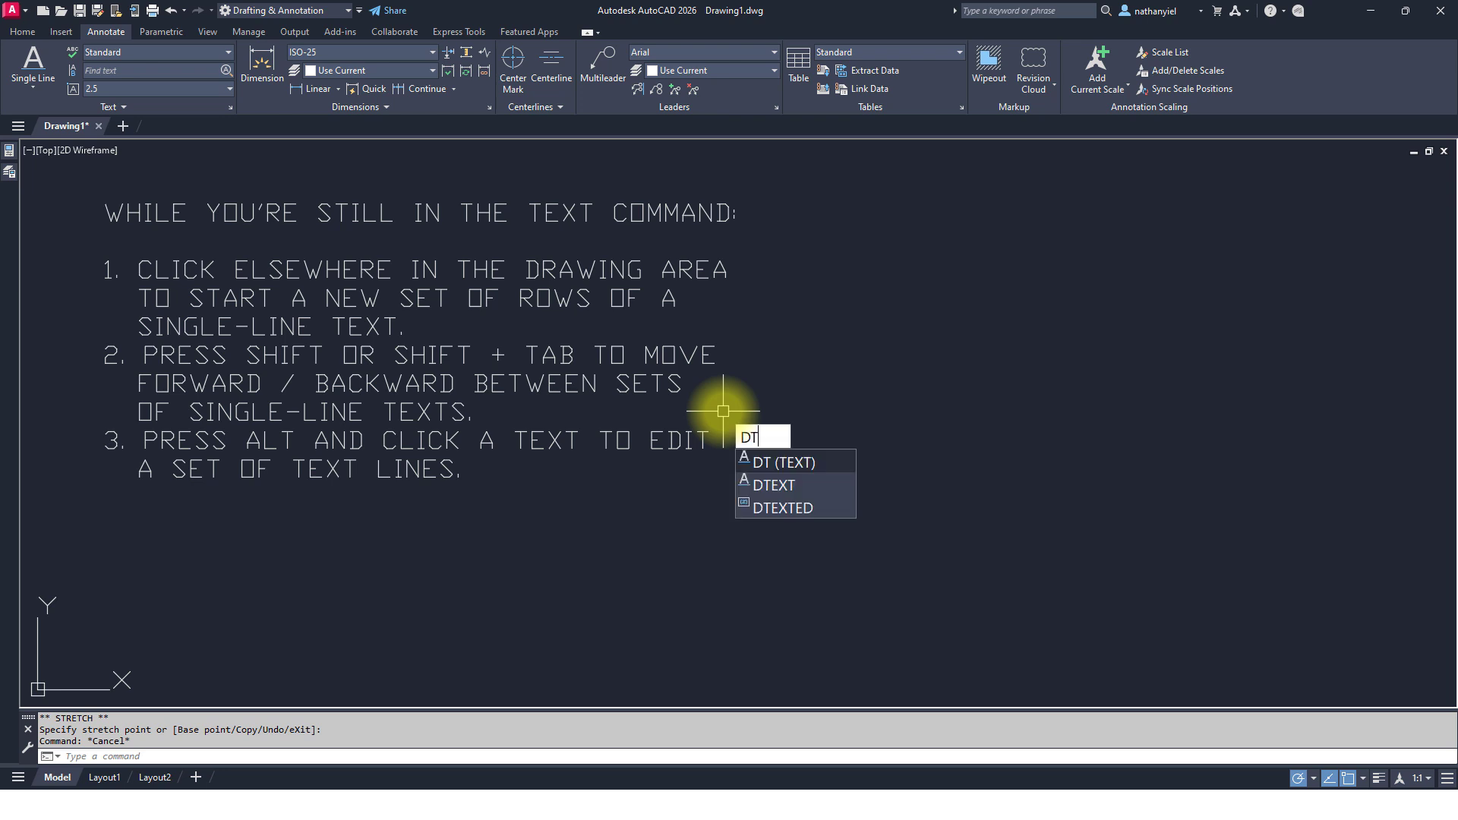
{"action": "key", "text": "Return"}
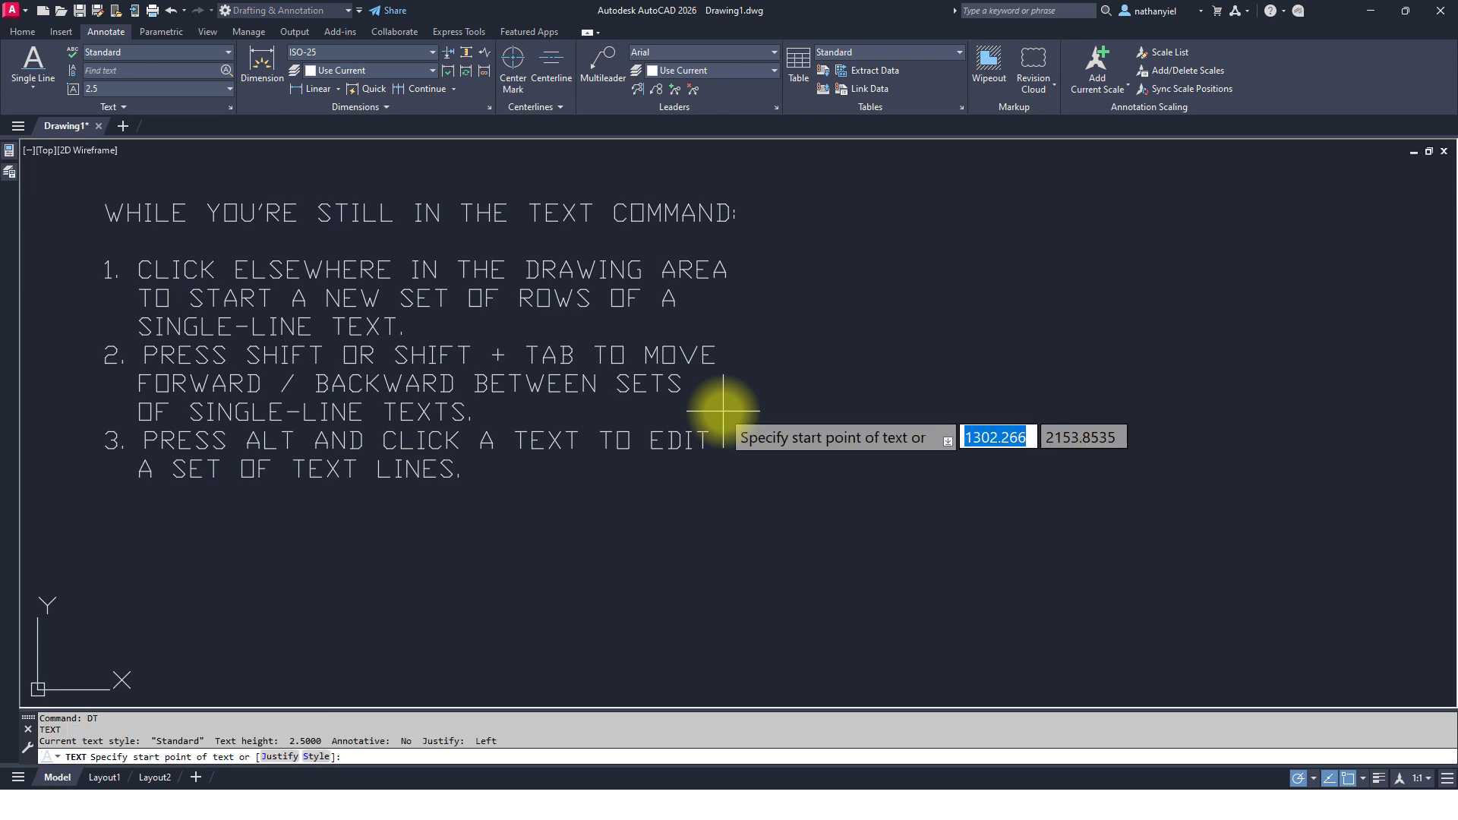
{"action": "left_click", "coordinate": [832, 297]}
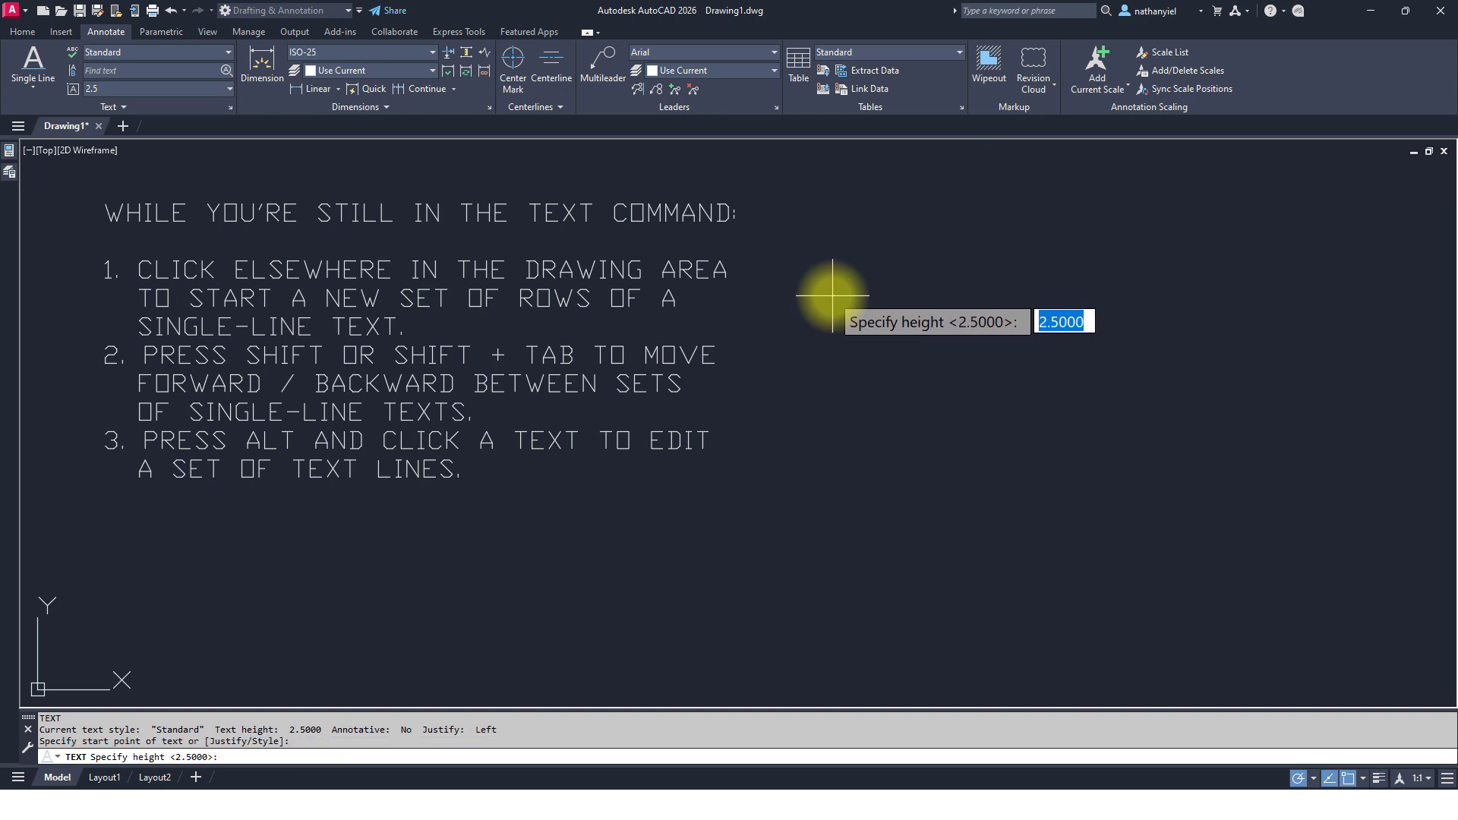
{"action": "key", "text": "Return"}
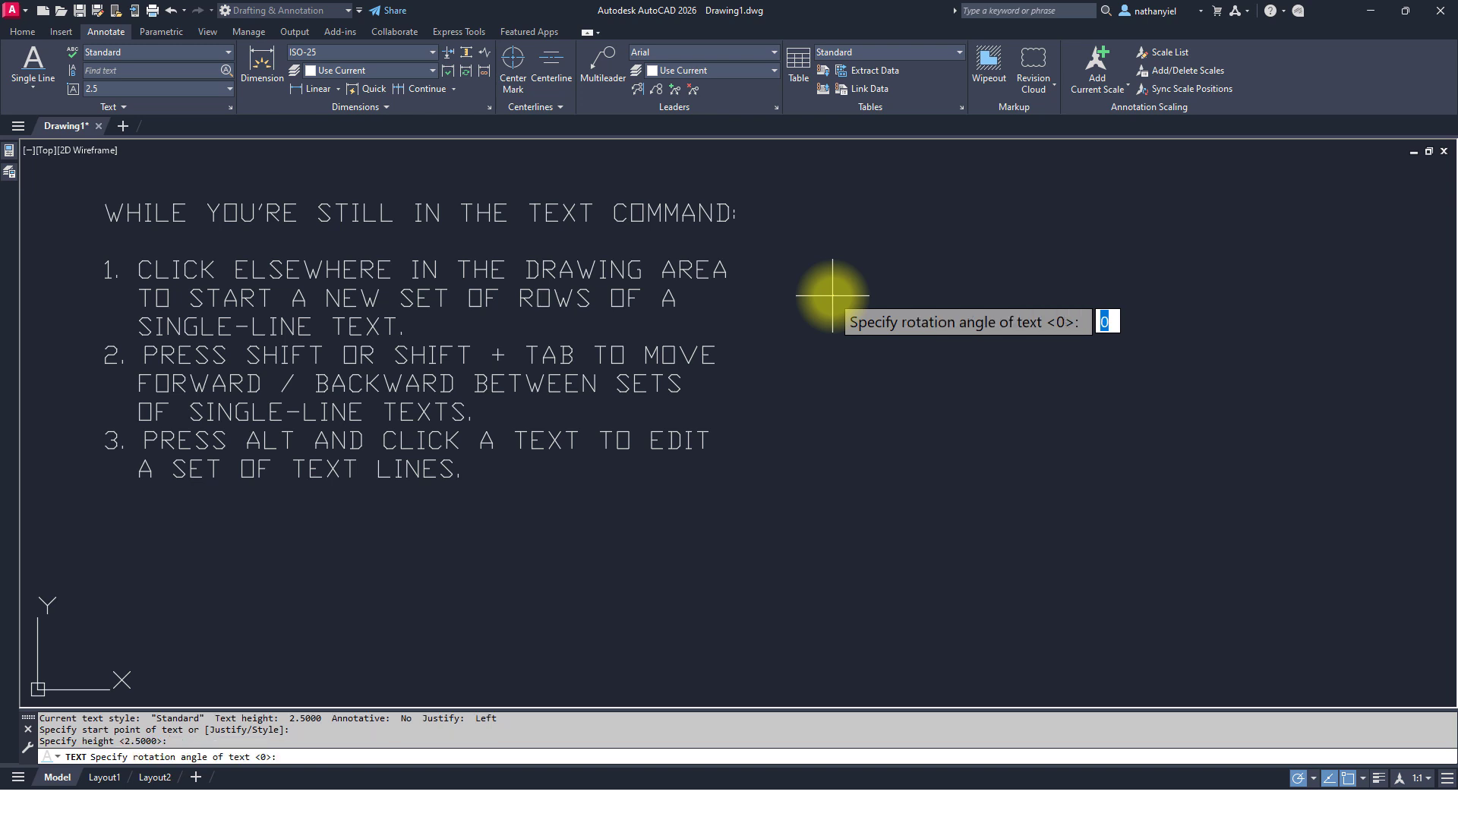
{"action": "key", "text": "Return"}
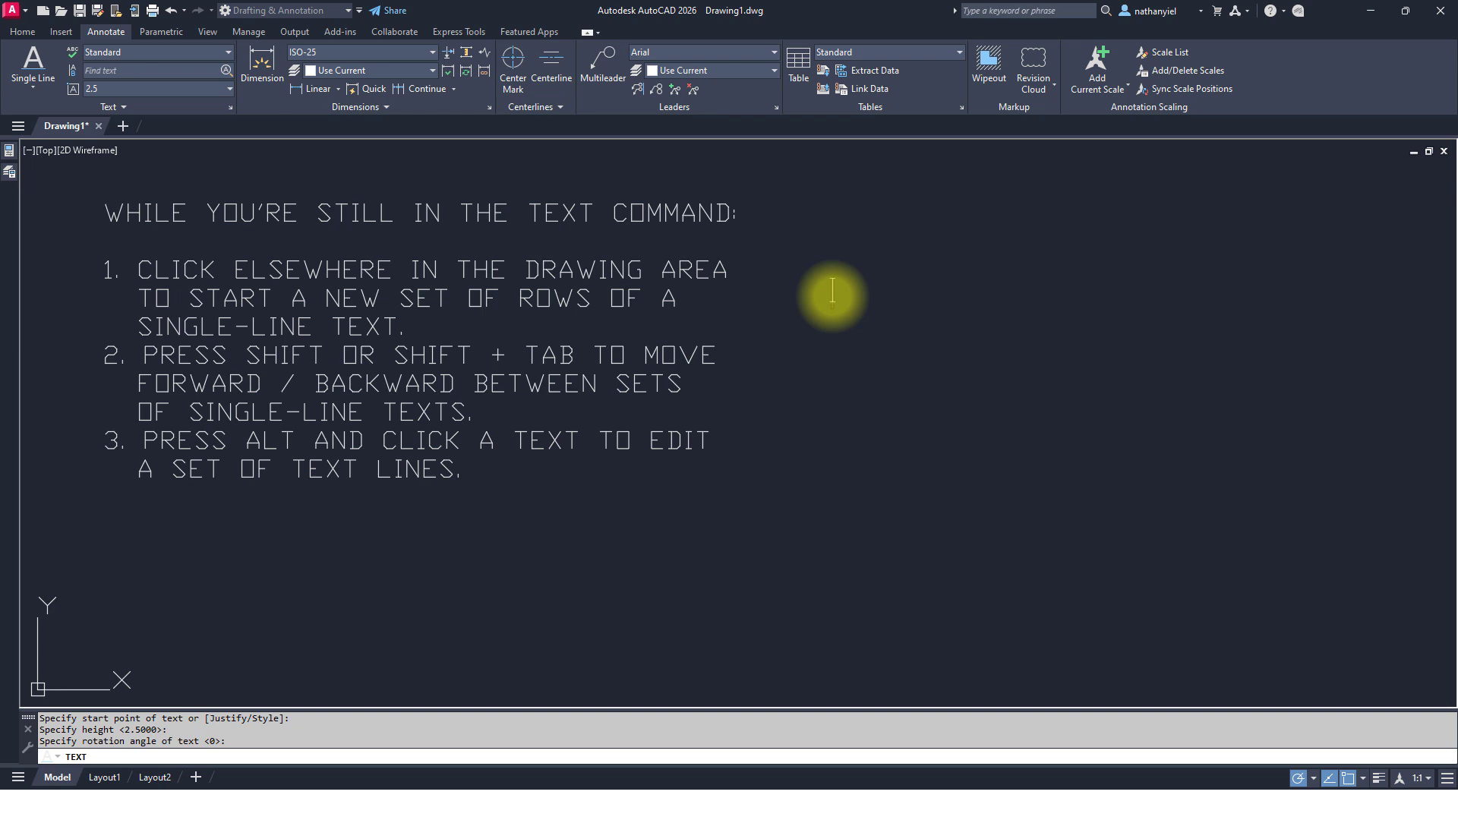
- Enter "AUTOCAD", "AUTODESK" below it and "CAD 1" farther right as three separate texts within the same Text command
{"action": "type", "text": "AUTO"}
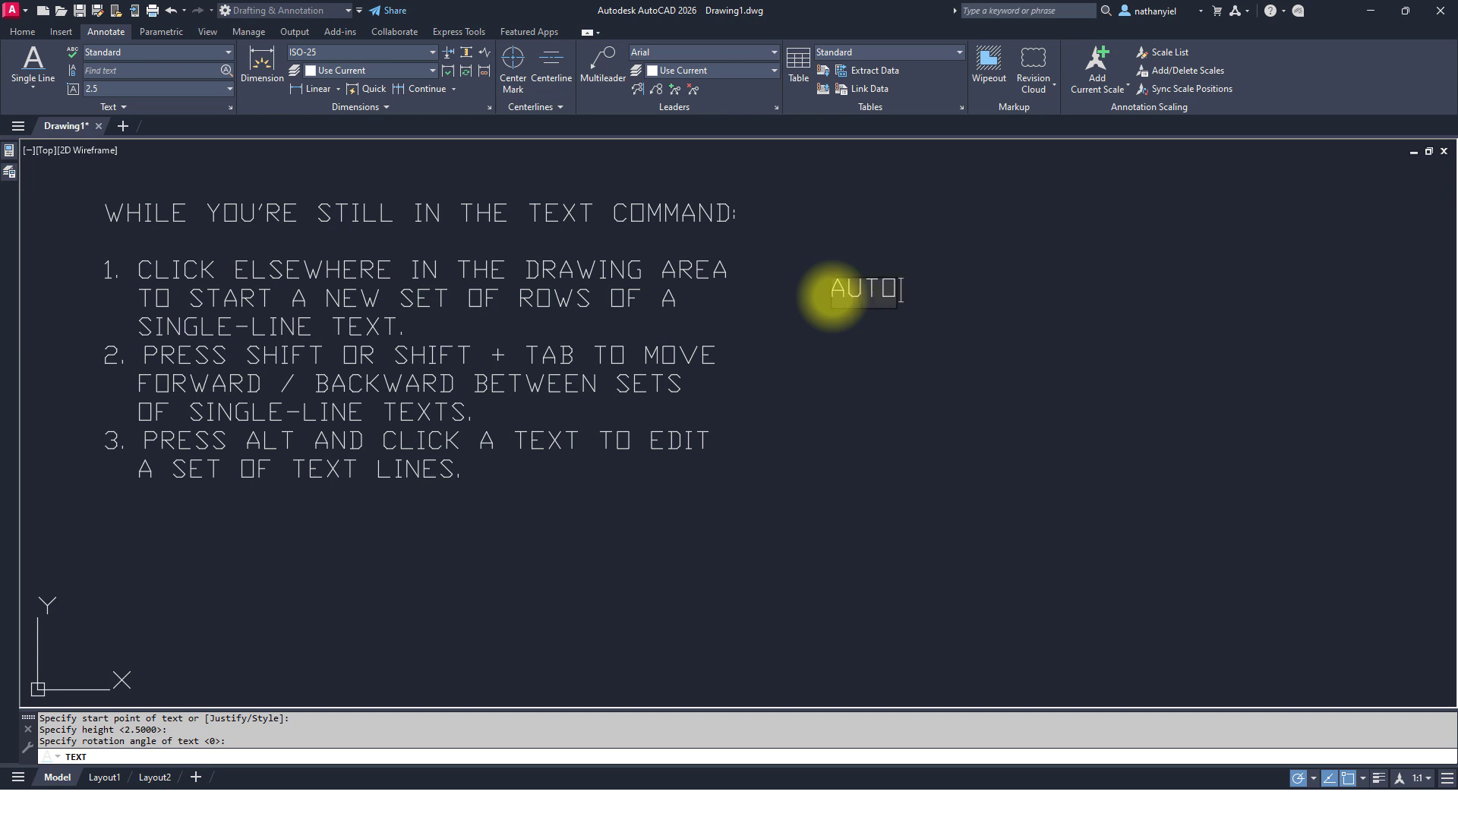
{"action": "type", "text": "CAD"}
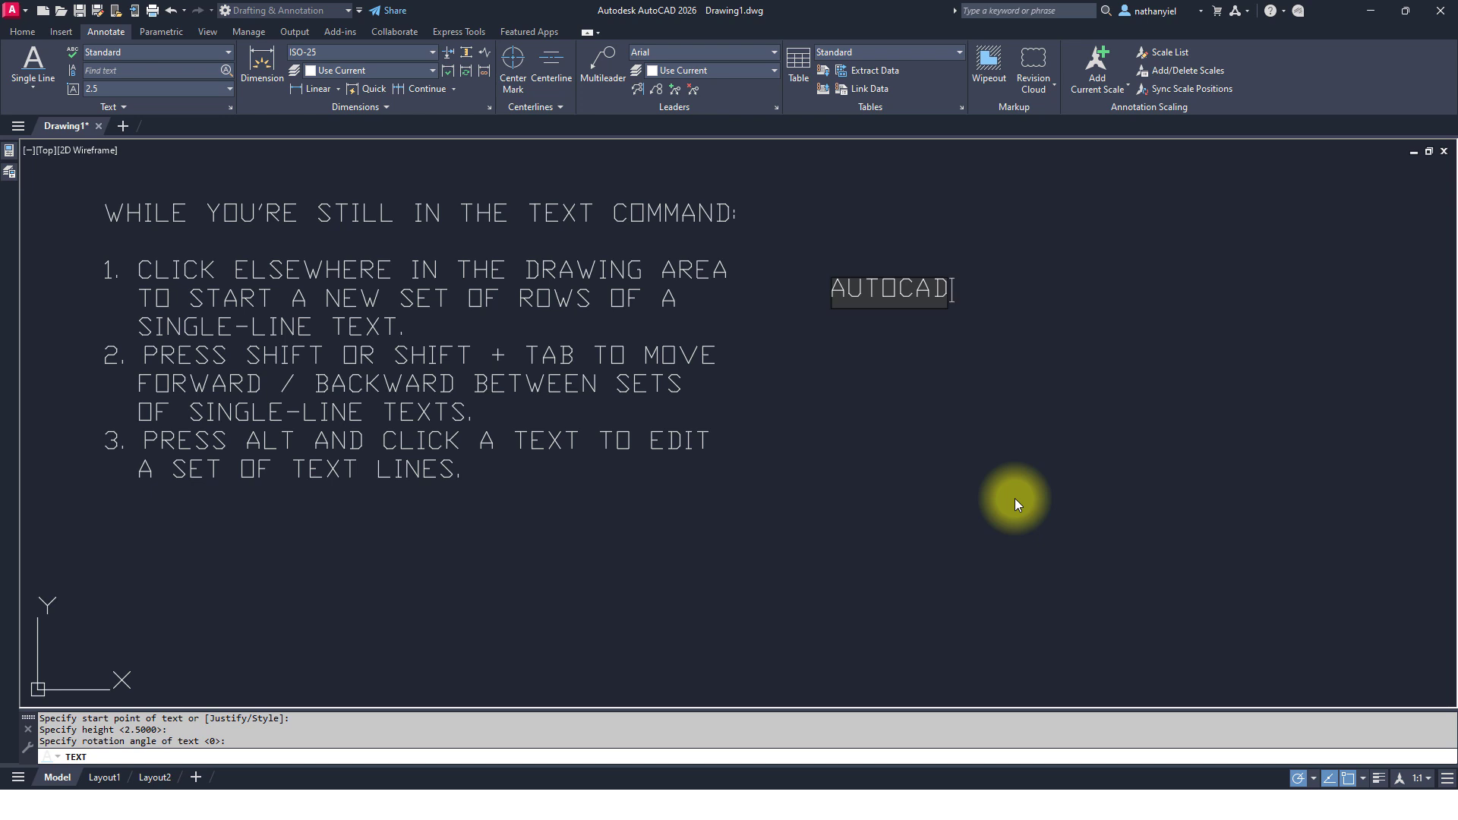
{"action": "left_click", "coordinate": [848, 505]}
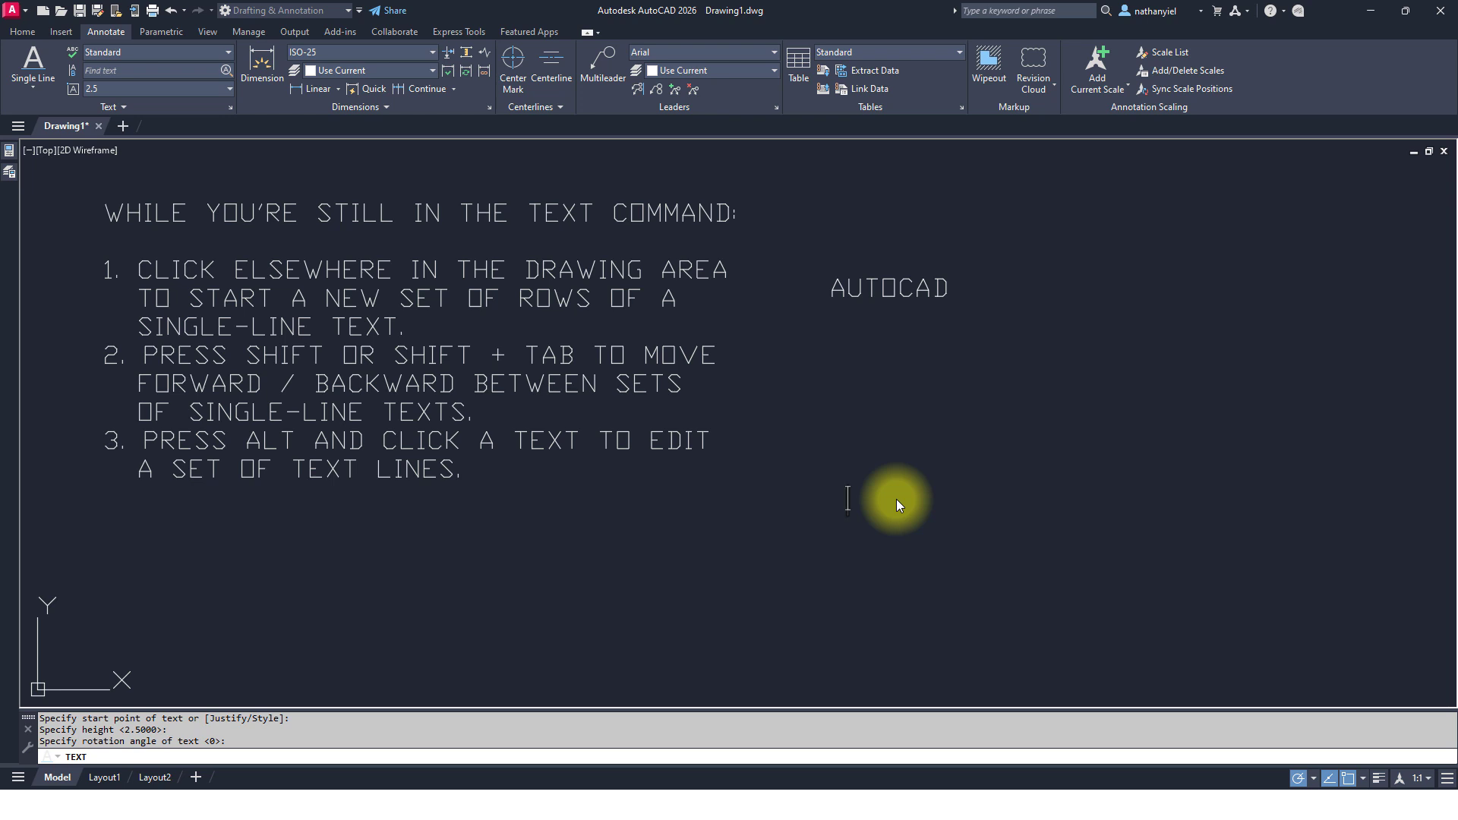
{"action": "type", "text": "AUTODESK"}
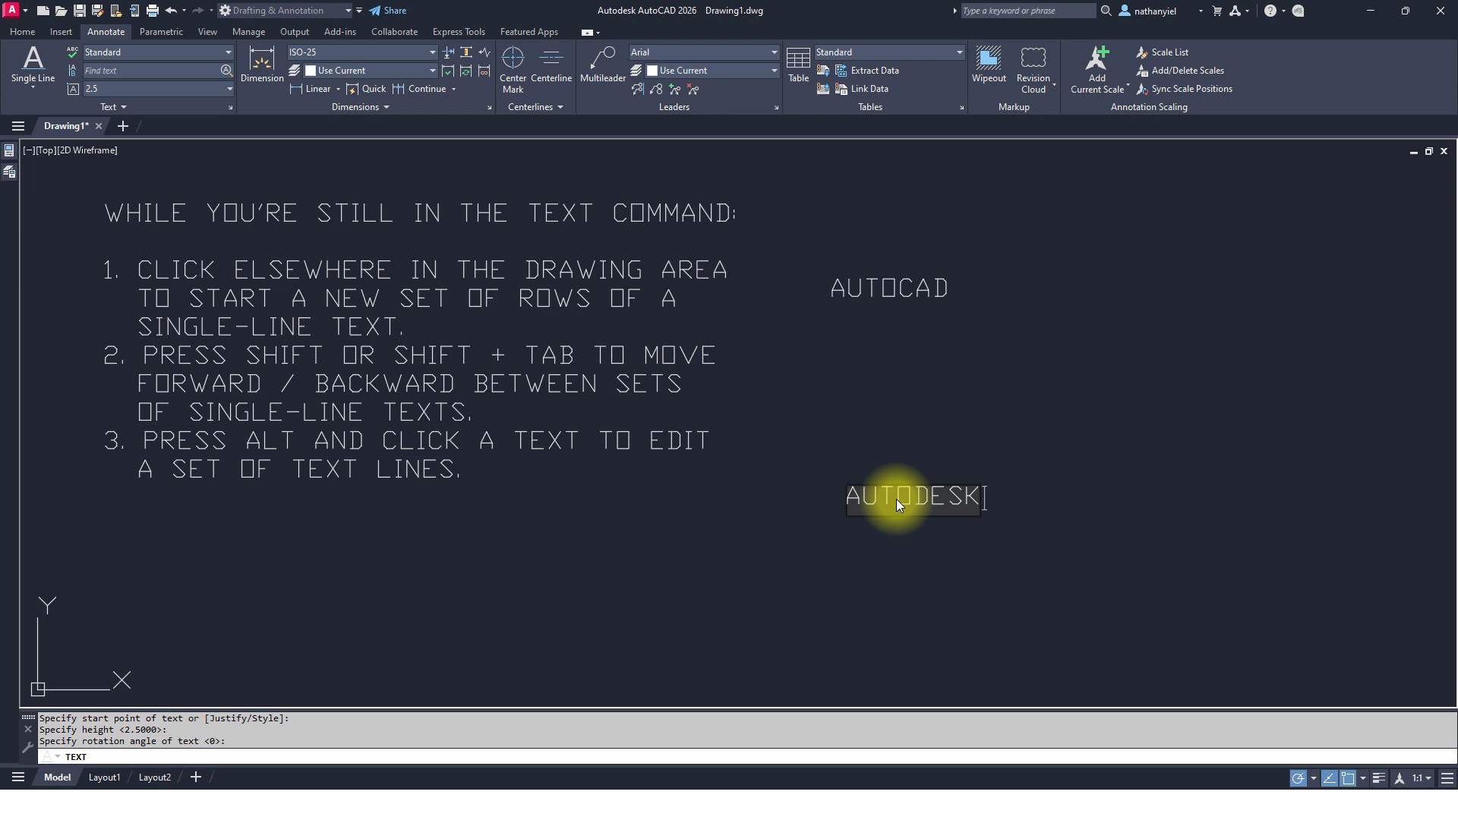
{"action": "left_click", "coordinate": [1144, 371]}
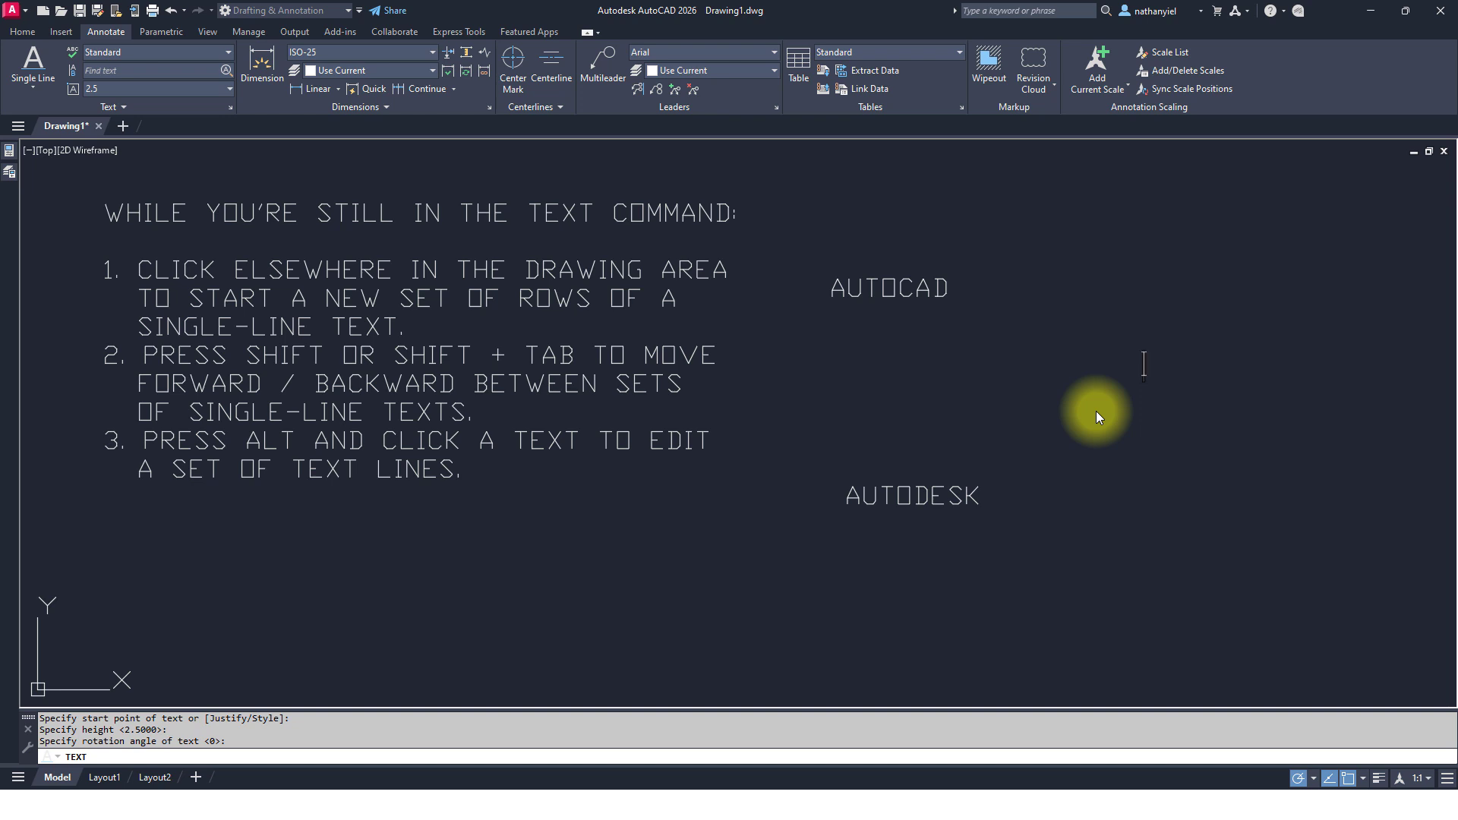
{"action": "type", "text": "CAD 1"}
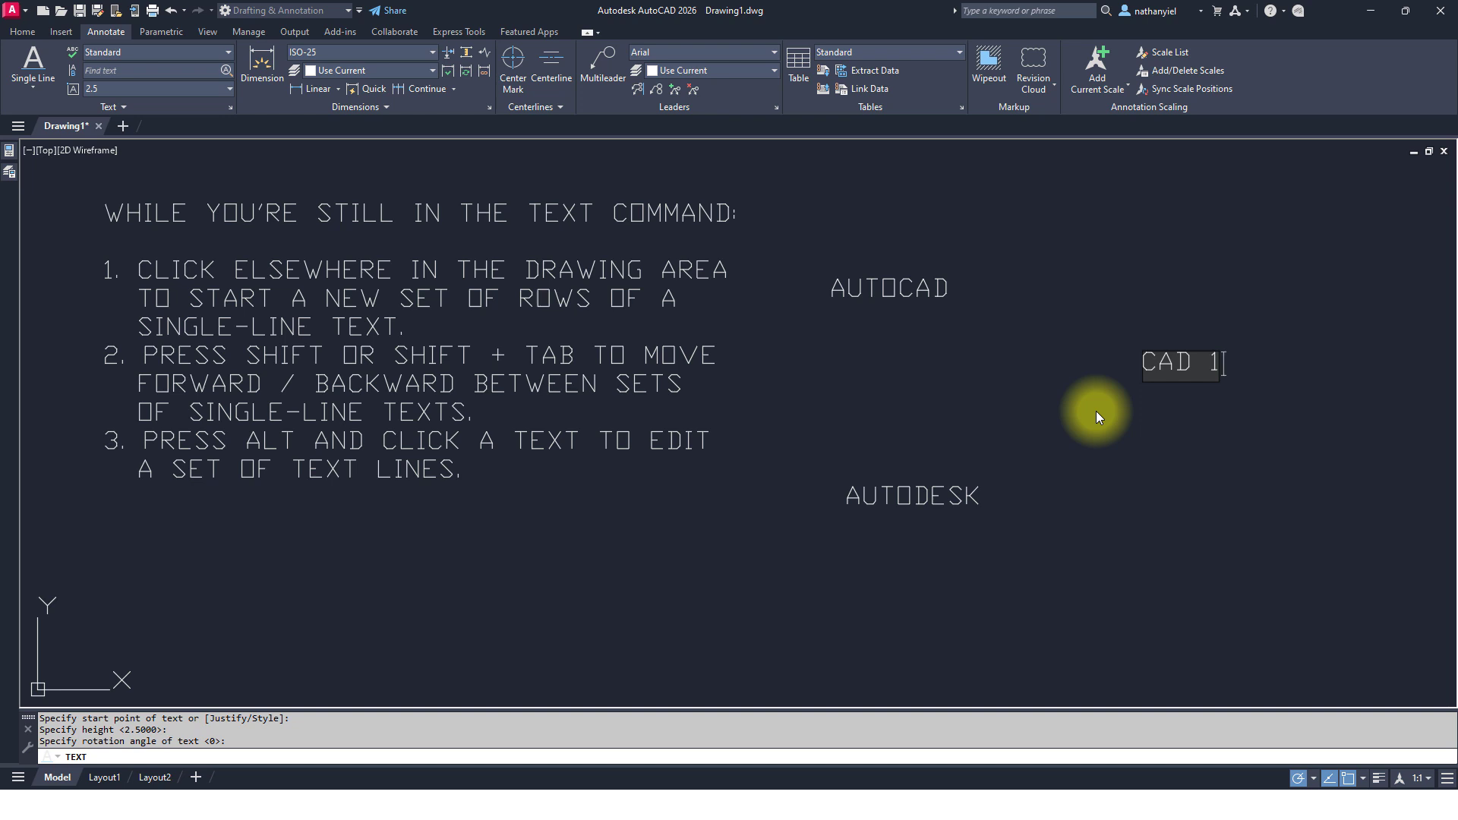
- Go back to the "AUTOCAD" text and extend it to "AUTOCAD 2026"
{"action": "key", "text": "Tab"}
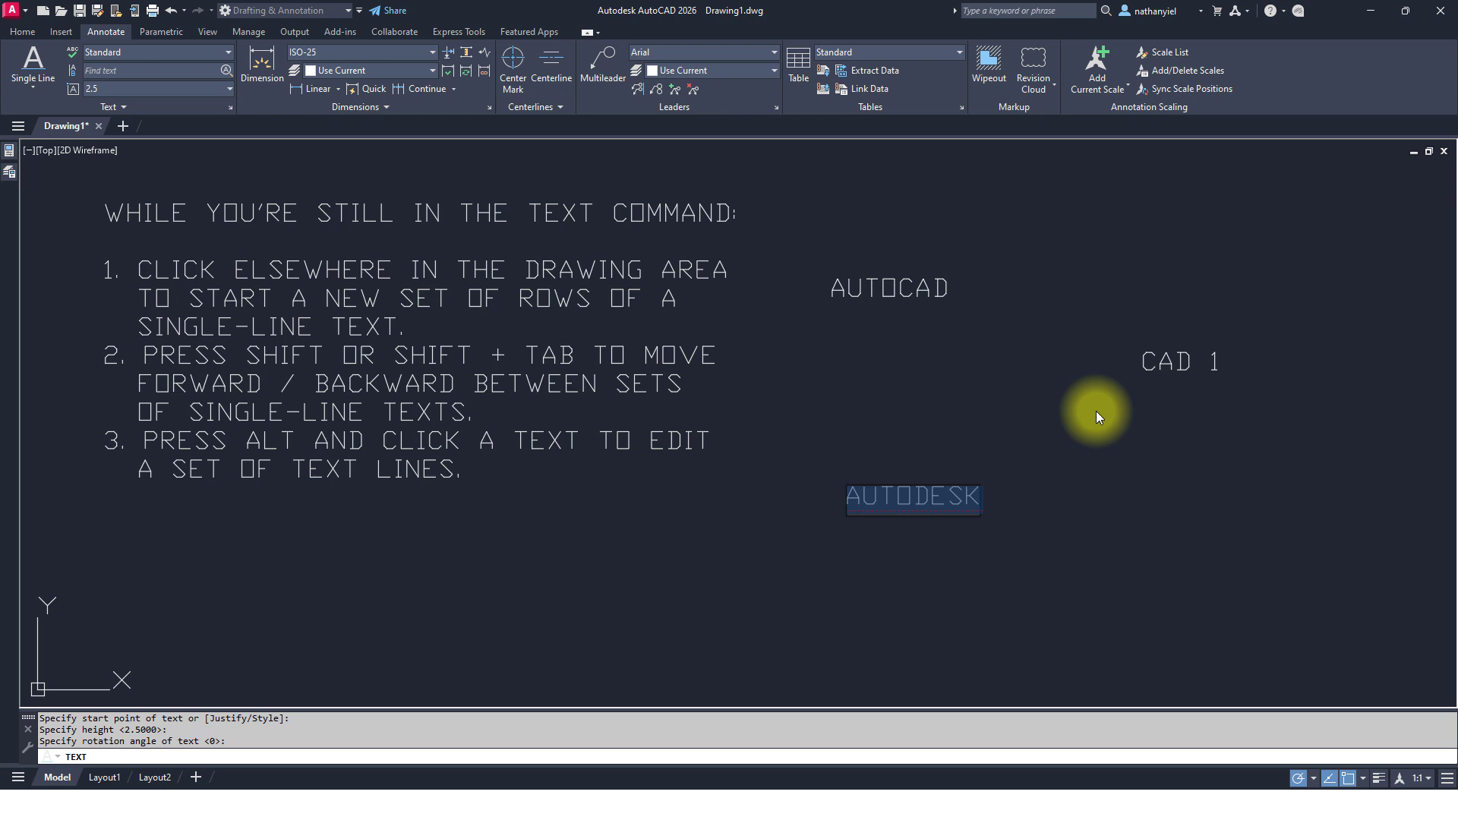
{"action": "key", "text": "Tab"}
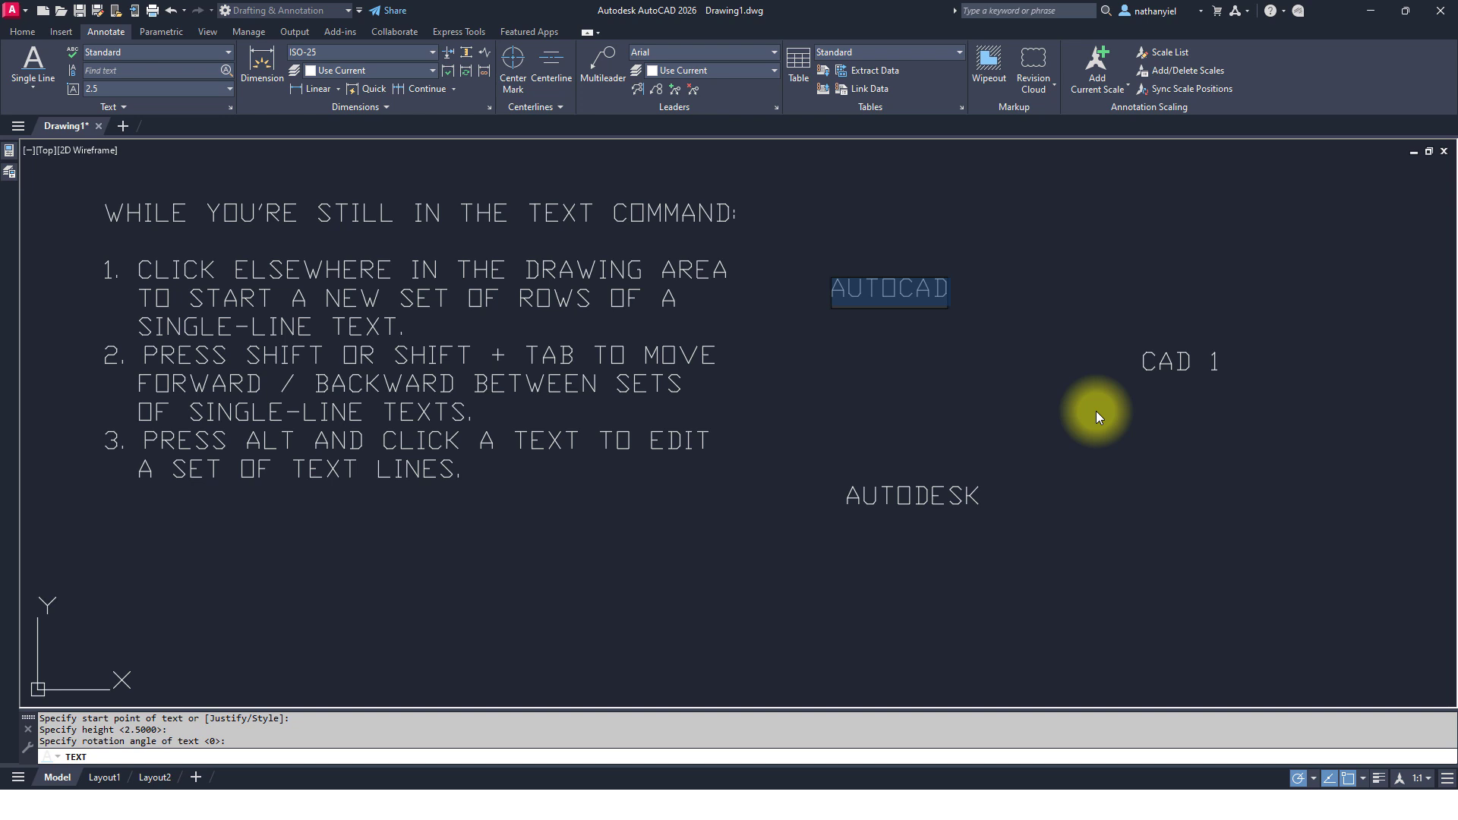
{"action": "key", "text": "Right"}
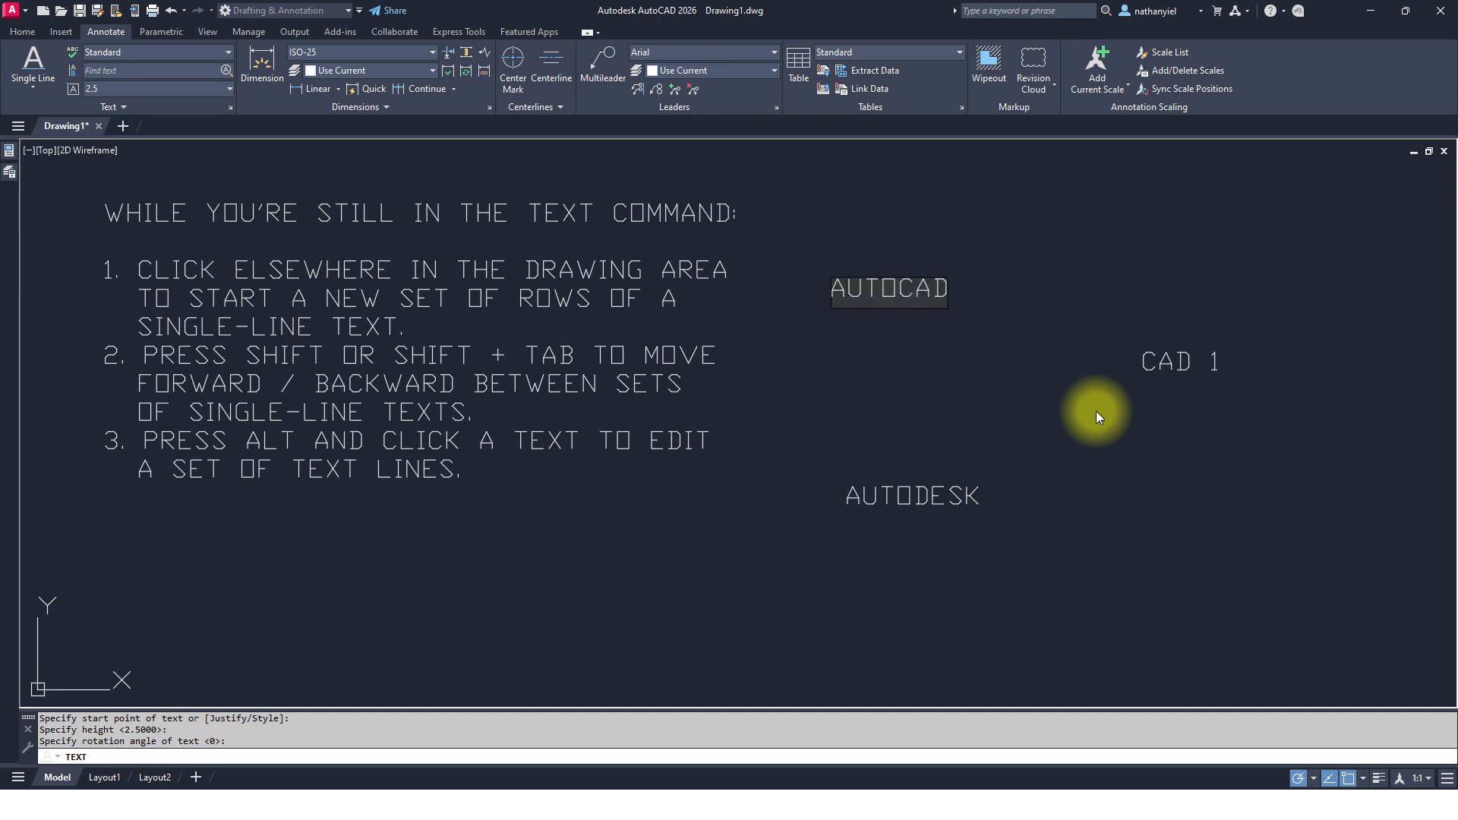
{"action": "type", "text": "2026"}
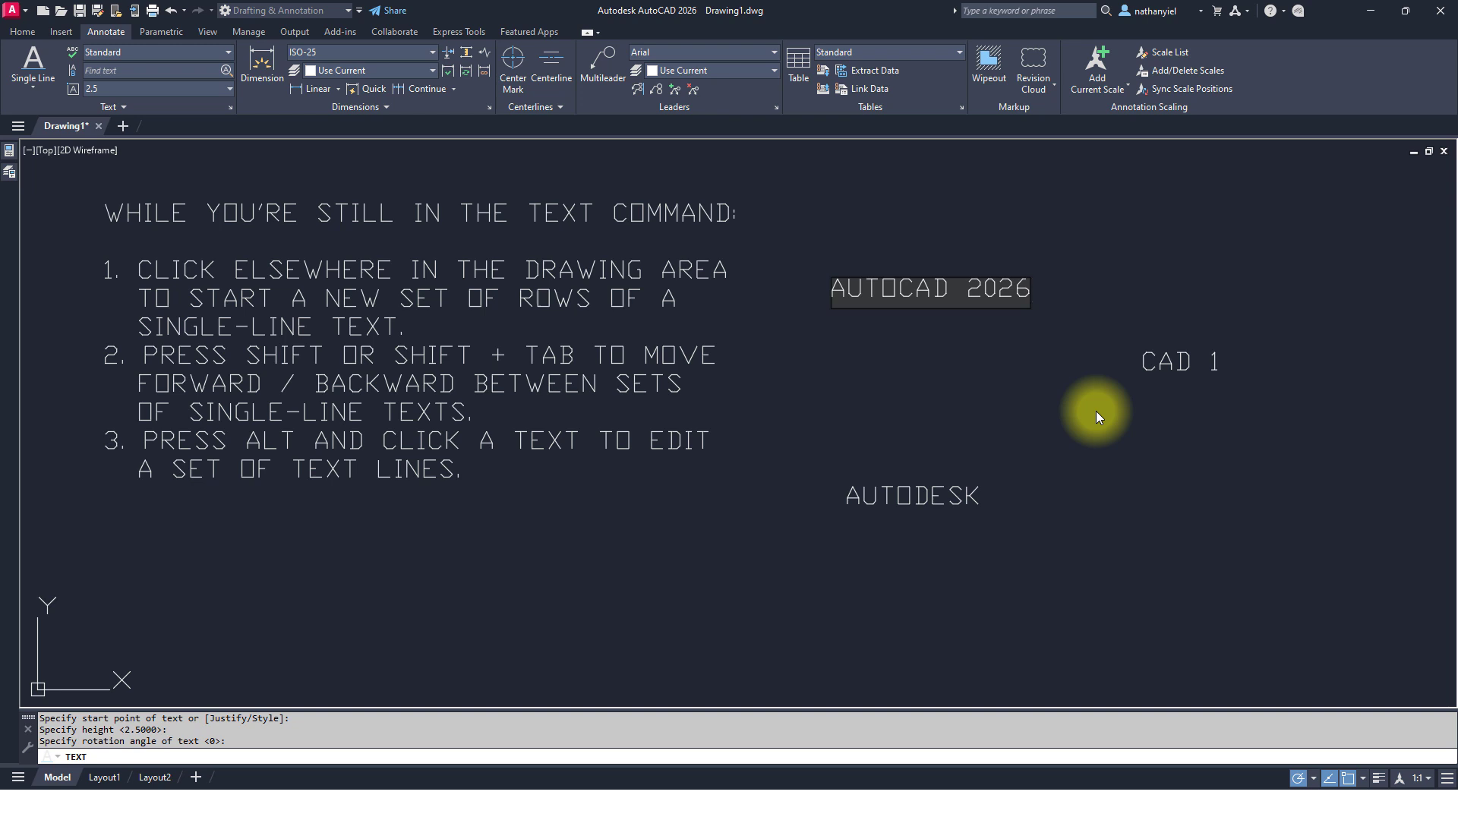
- Switch to the "AUTODESK" text and extend it to "AUTODESK INC."
{"action": "key", "text": "Tab"}
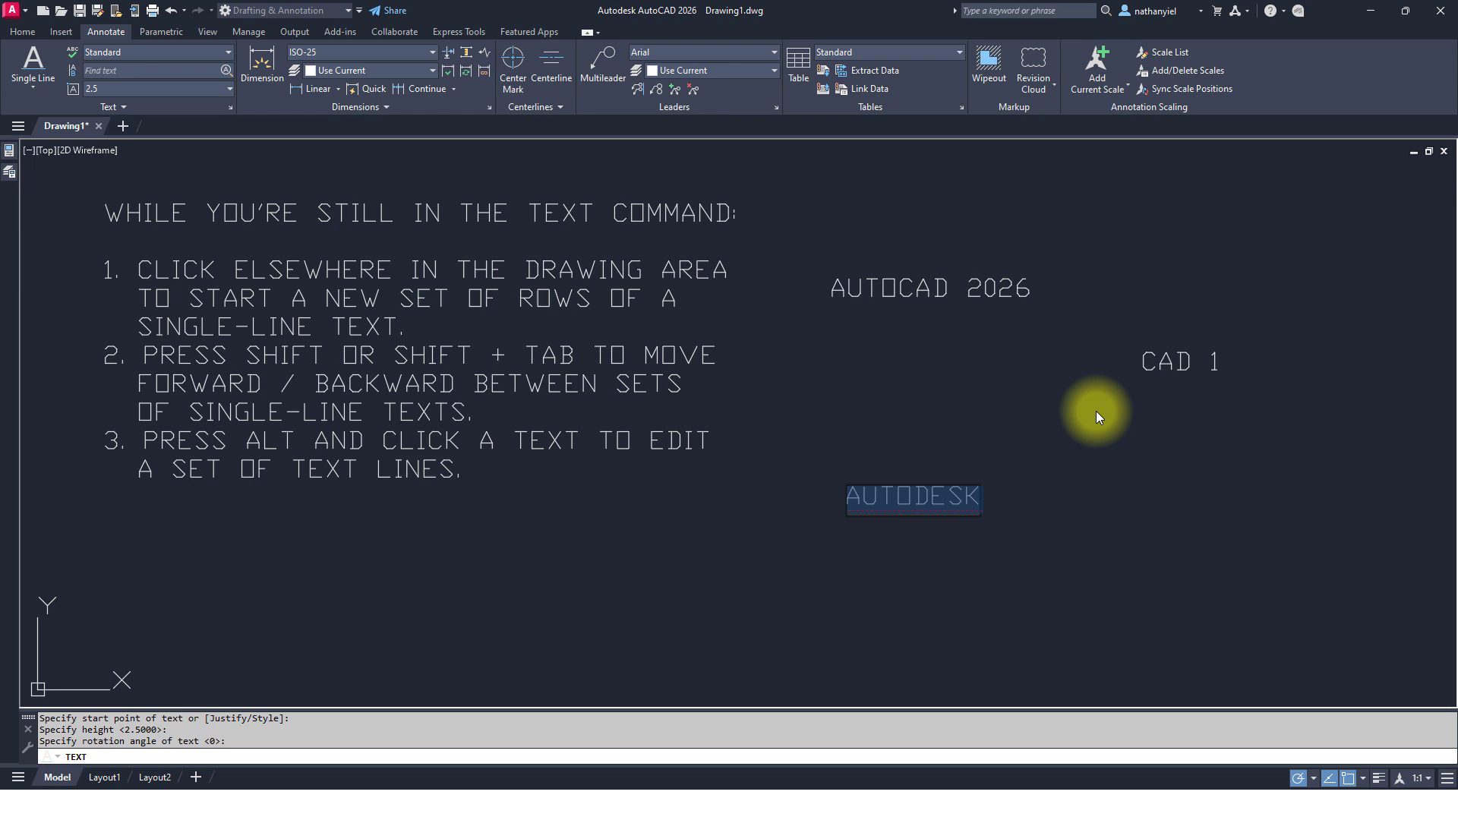
{"action": "key", "text": "End"}
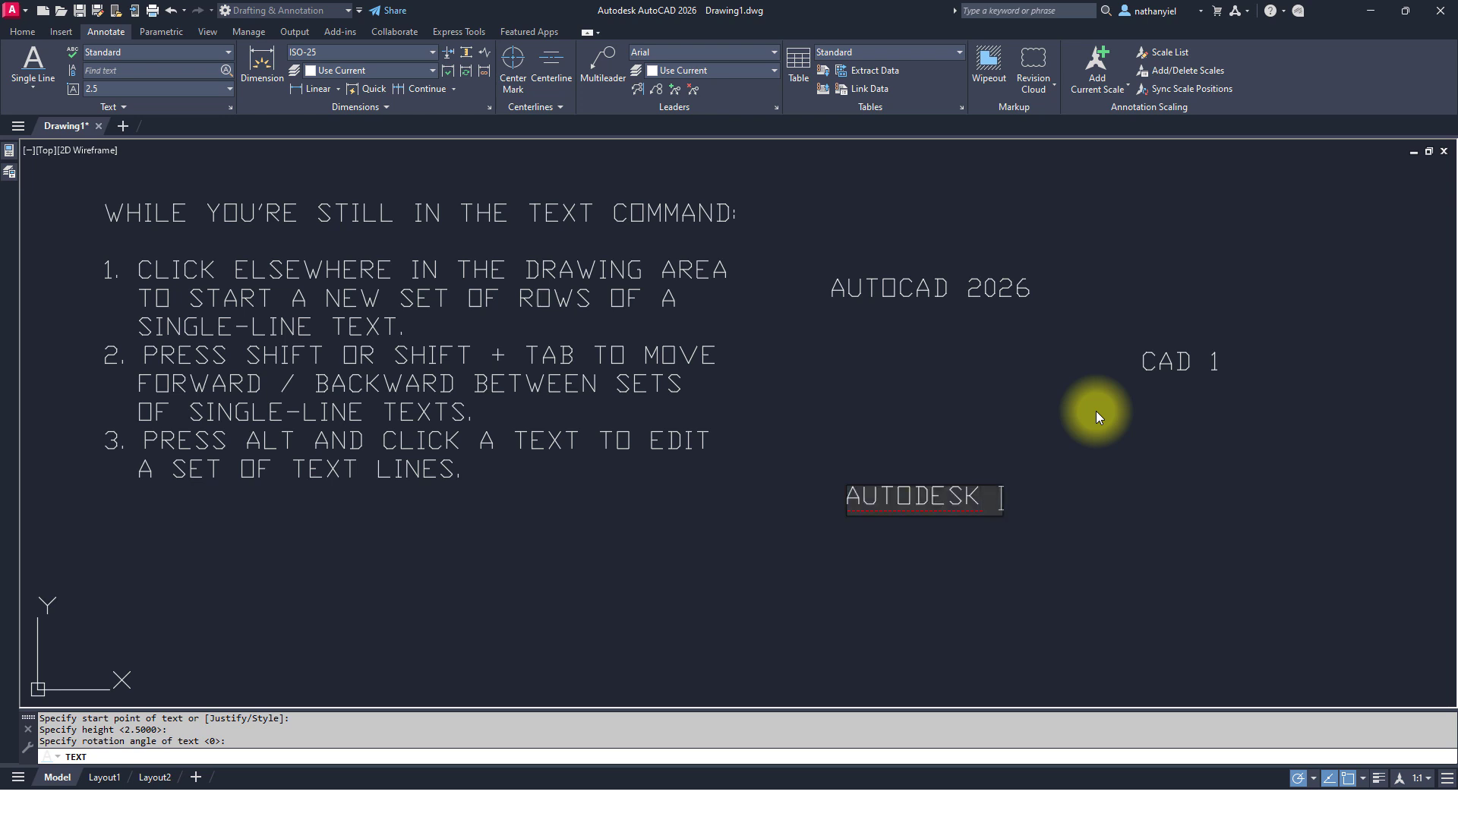
{"action": "type", "text": "INC."}
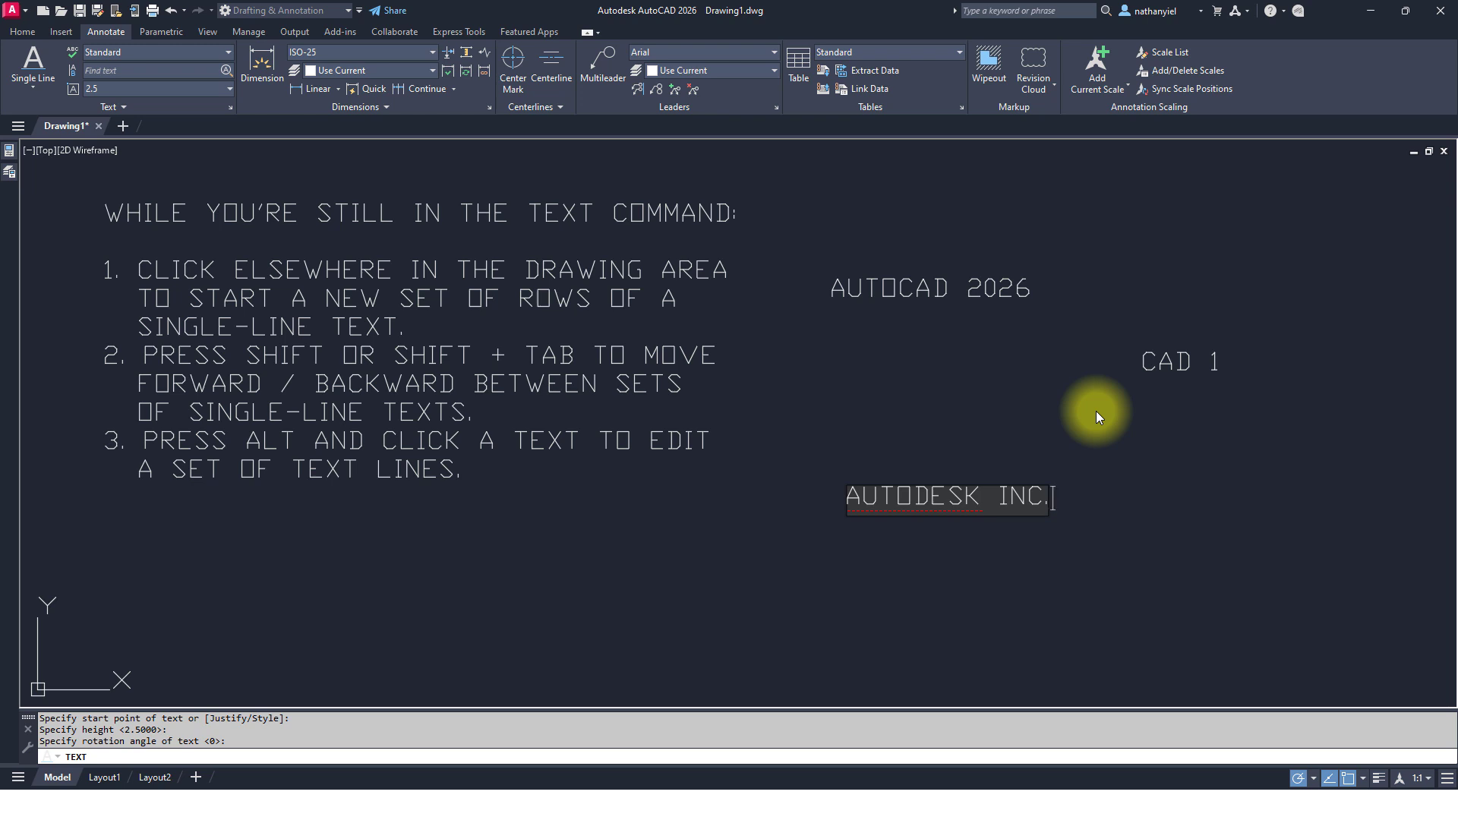
- Switch editing between the "CAD 1" and "AUTOCAD 2026" texts, ending in "CAD 1", and finish the Text command
{"action": "key", "text": "shift+Tab"}
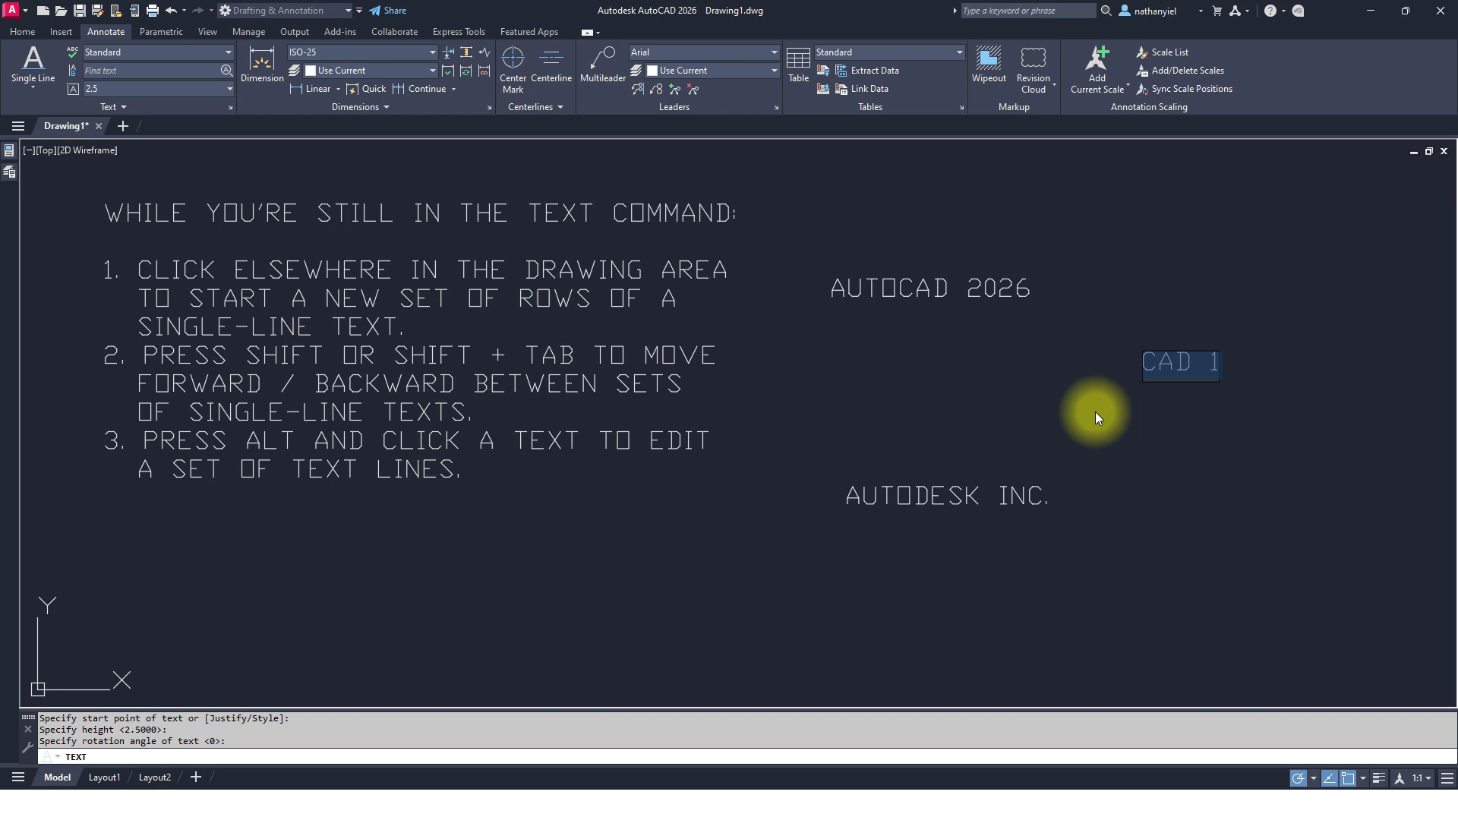
{"action": "left_click", "coordinate": [919, 291], "text": "alt"}
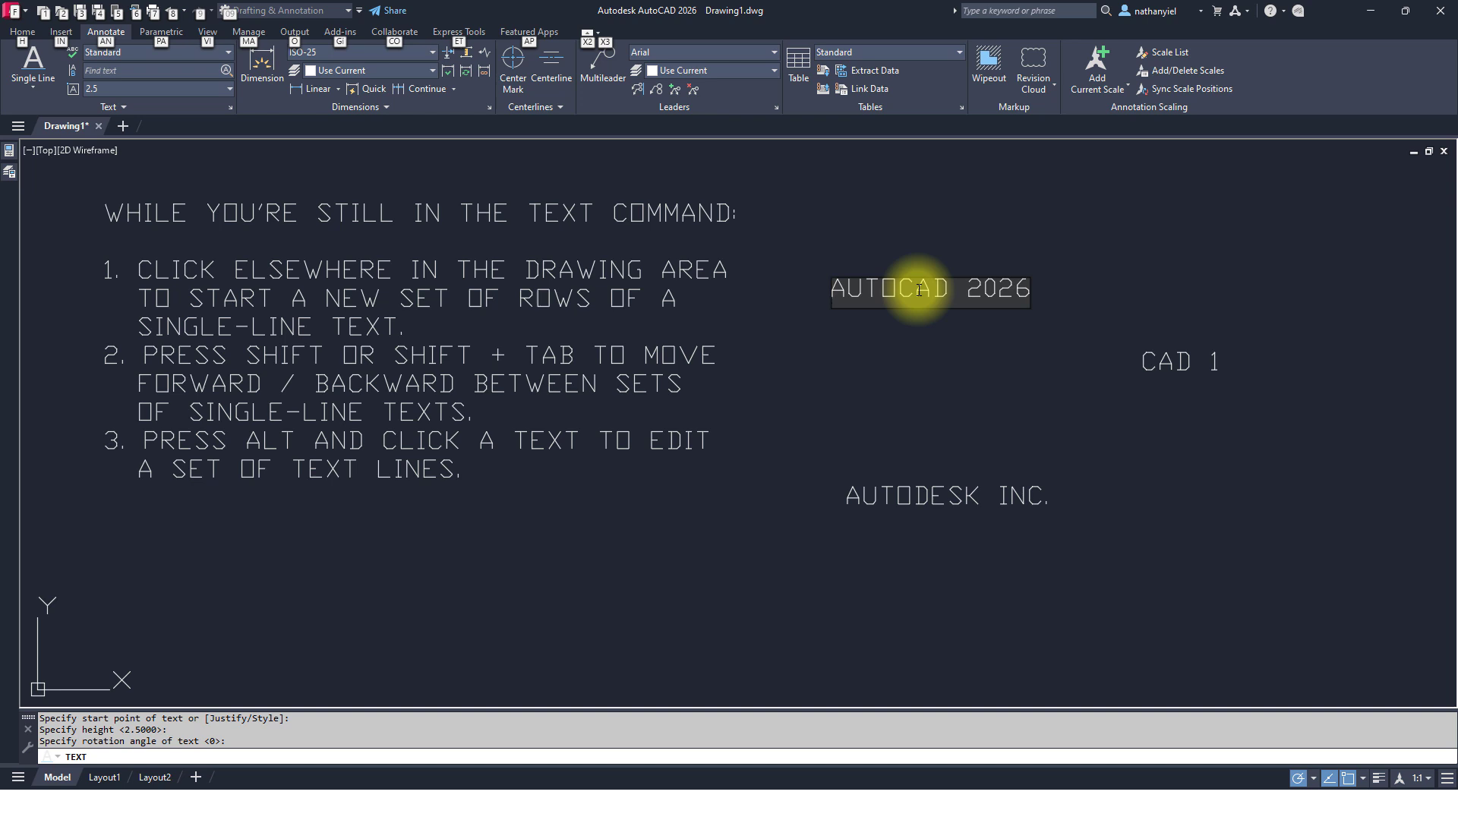
{"action": "left_click", "coordinate": [1182, 360], "text": "alt"}
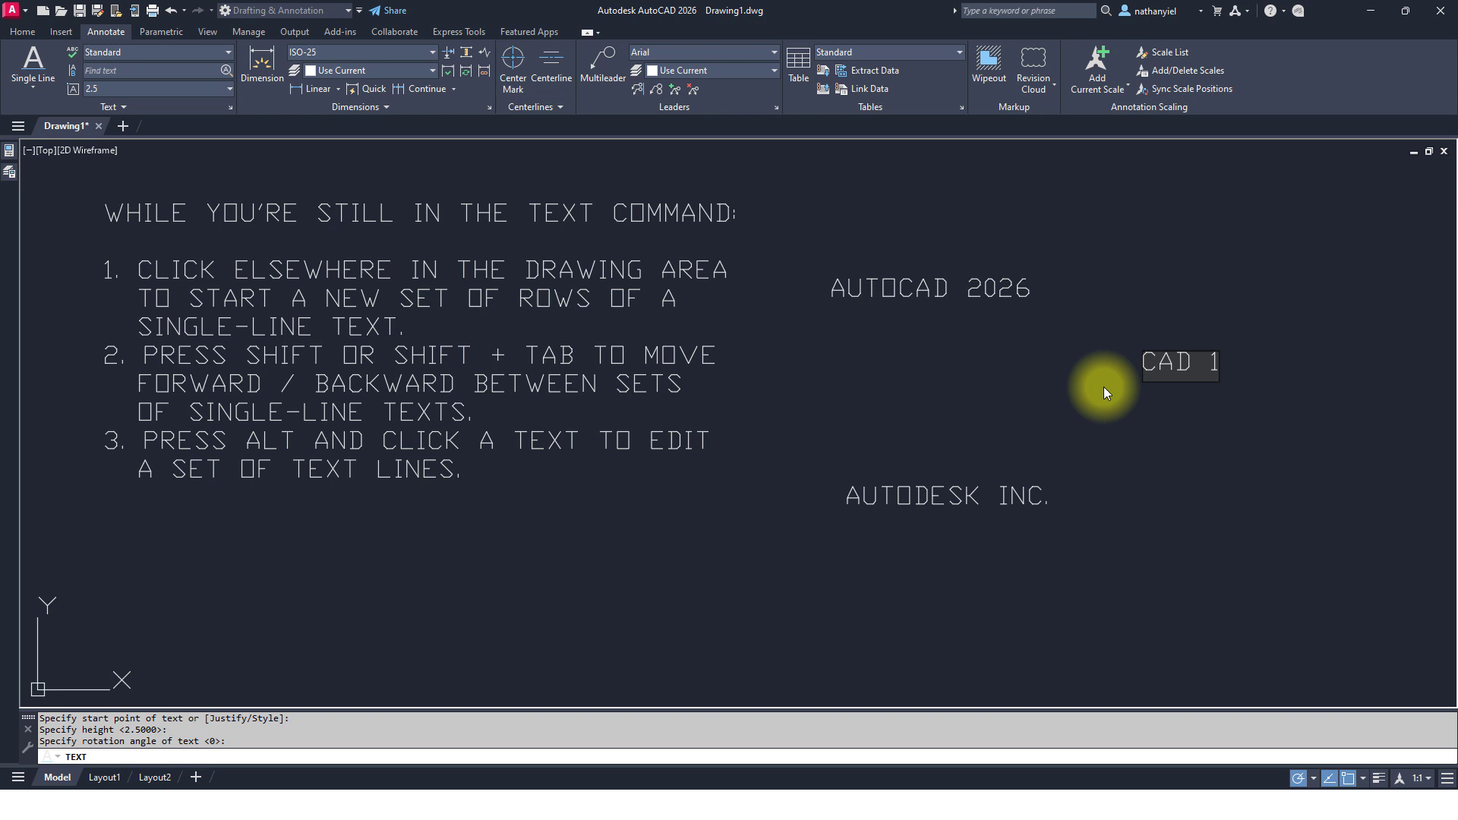
{"action": "key", "text": "Right"}
{"action": "key", "text": "Right"}
{"action": "key", "text": "Right"}
{"action": "key", "text": "Right"}
{"action": "key", "text": "Return"}
{"action": "key", "text": "Return"}
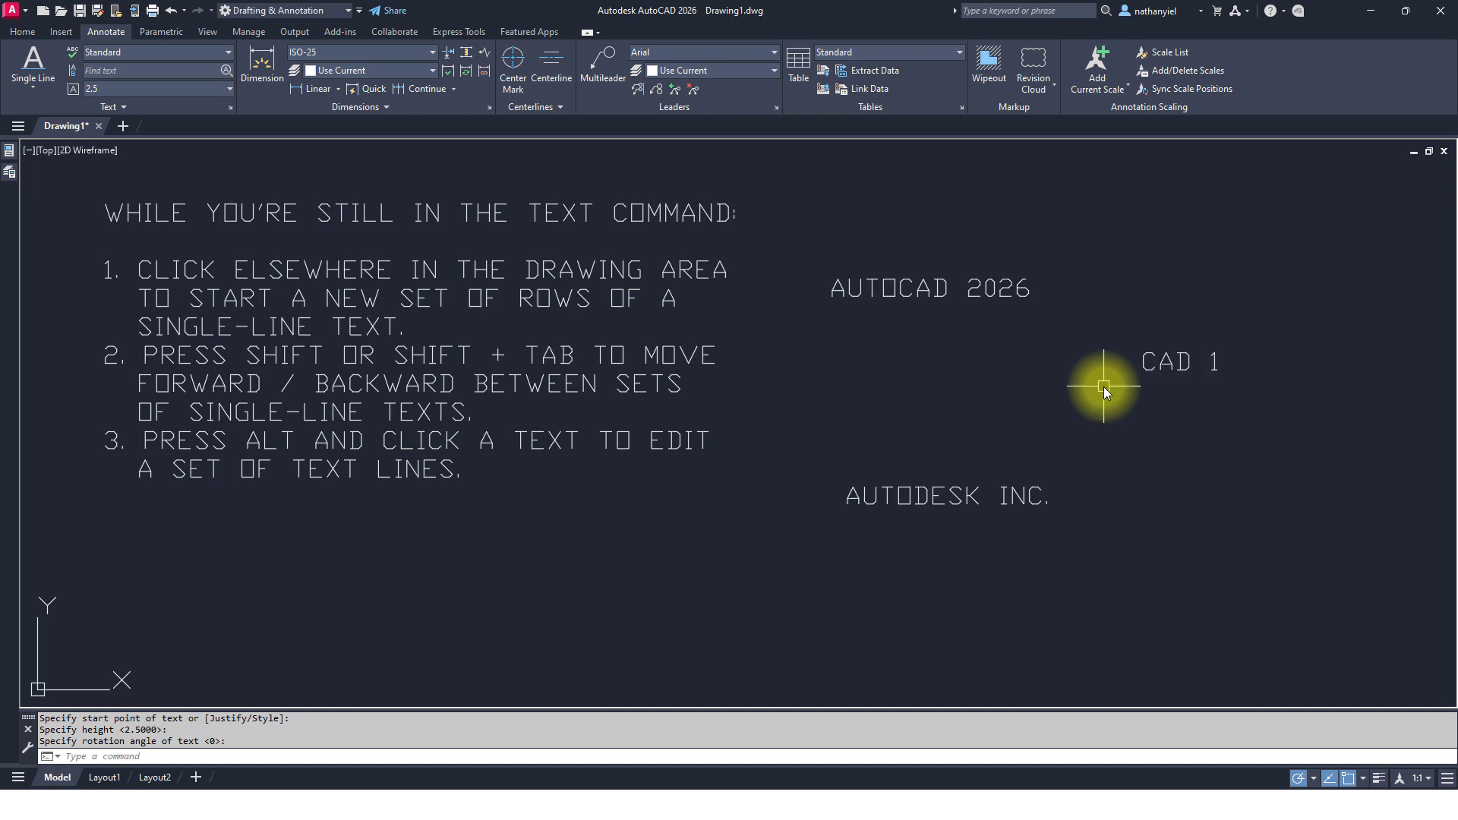
- Set the TEXTED system variable to 1
{"action": "middle_click_drag", "start_coordinate": [512, 570], "coordinate": [498, 270]}
{"action": "middle_click_drag", "start_coordinate": [498, 498], "coordinate": [509, 167]}
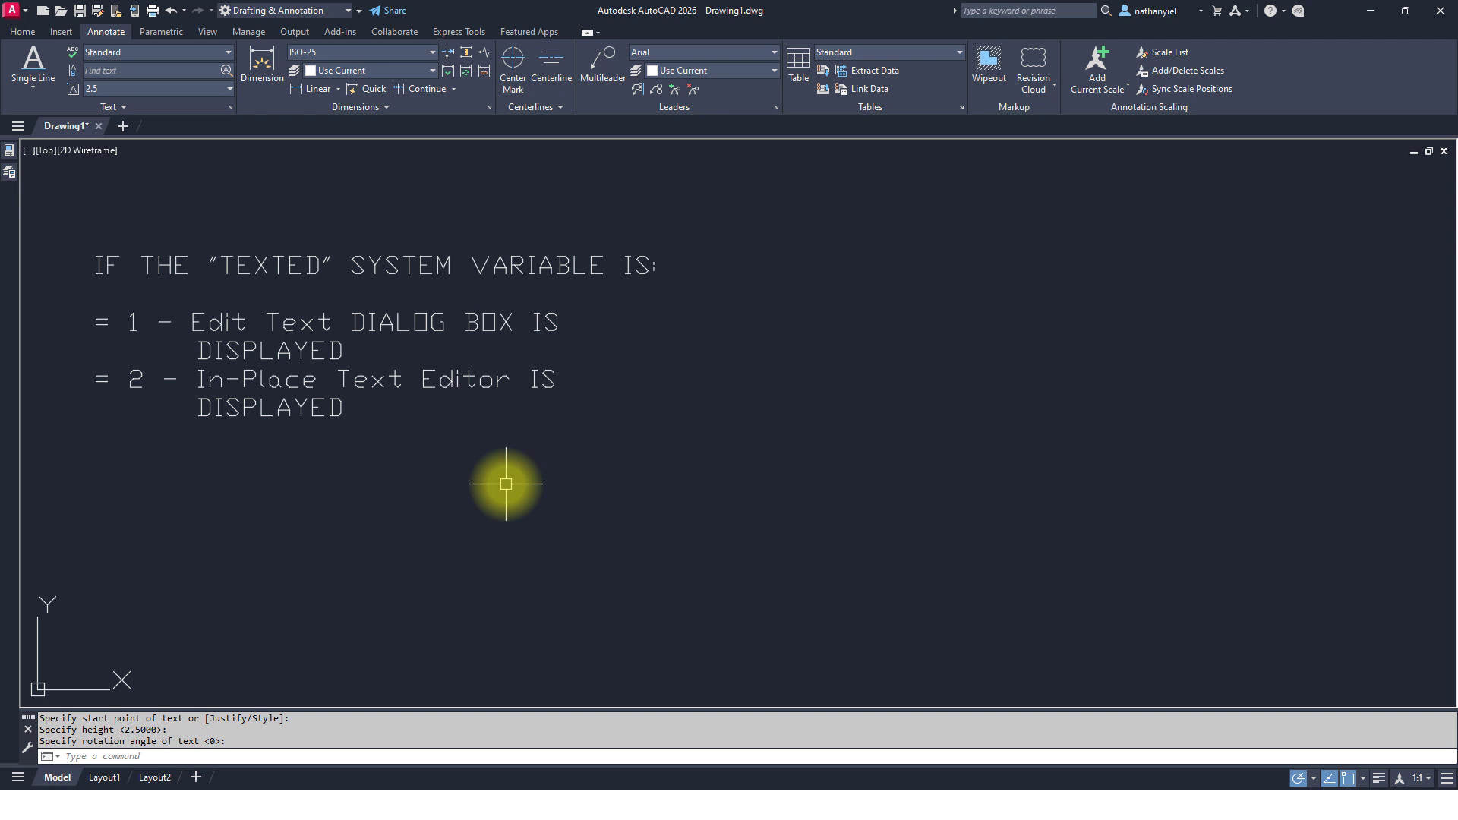
{"action": "key", "text": "Return"}
{"action": "type", "text": "TEXT"}
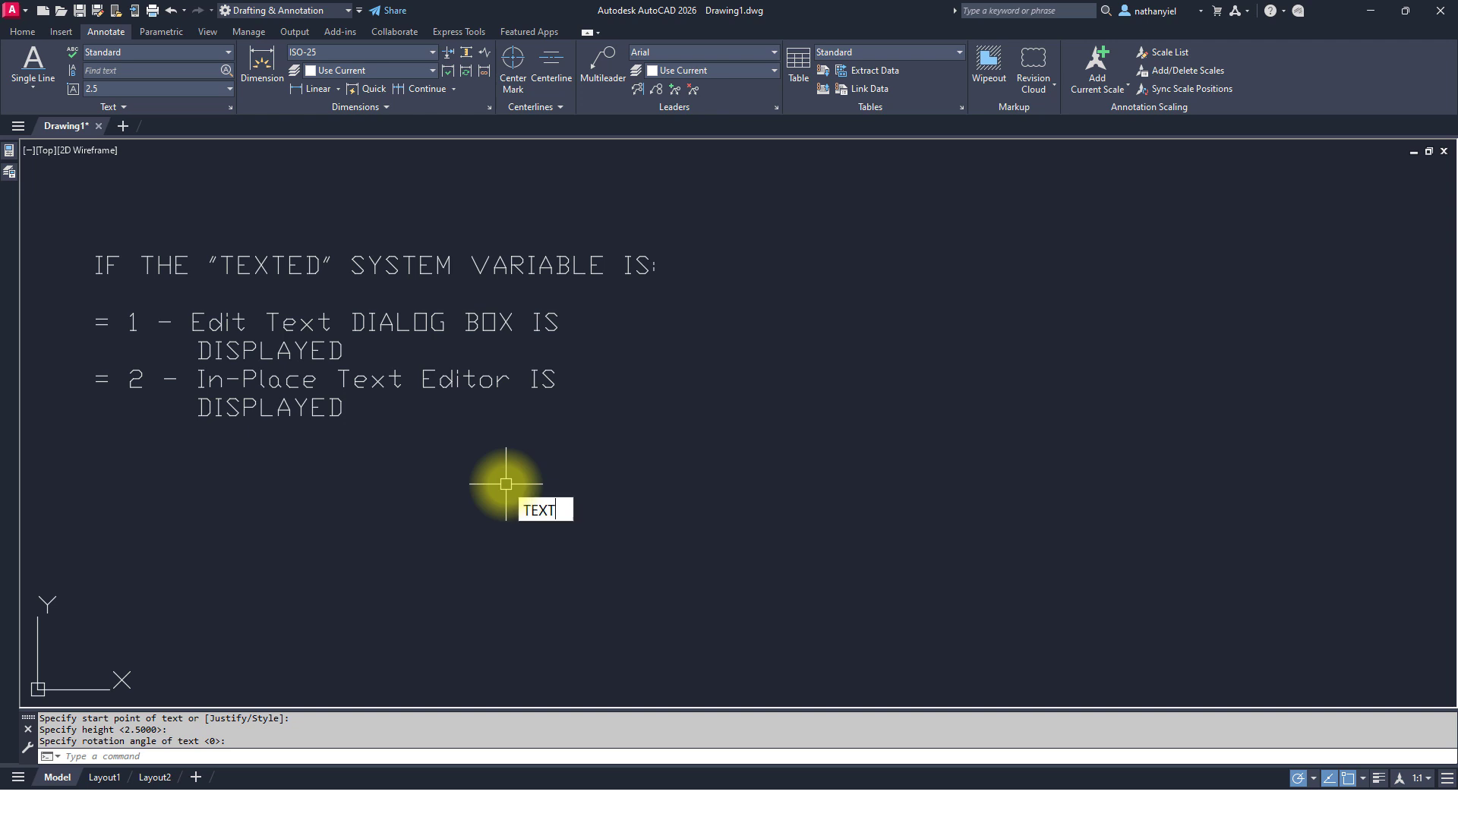
{"action": "type", "text": "ED"}
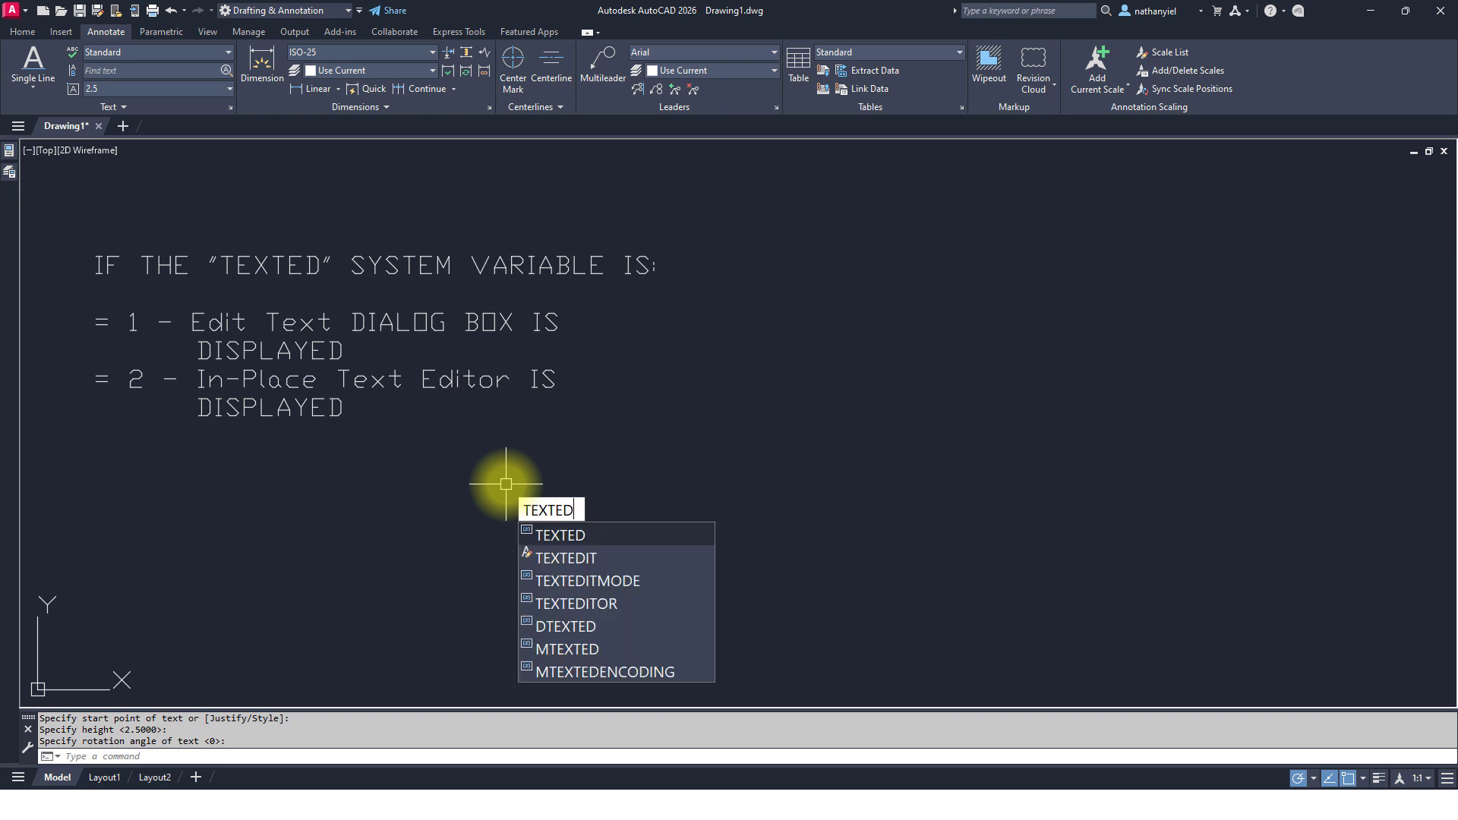
{"action": "key", "text": "Return"}
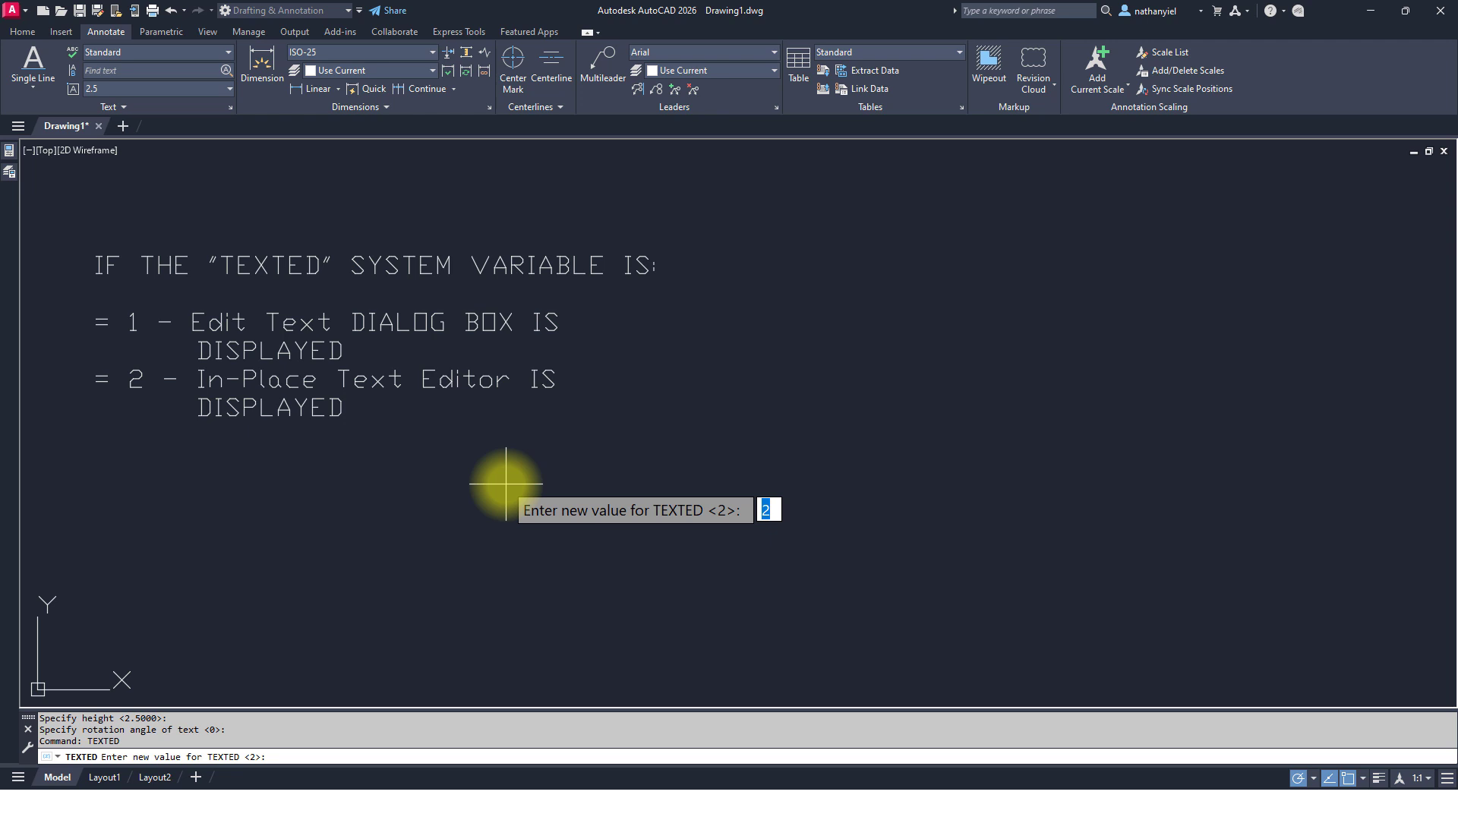
{"action": "type", "text": "1"}
{"action": "key", "text": "Return"}
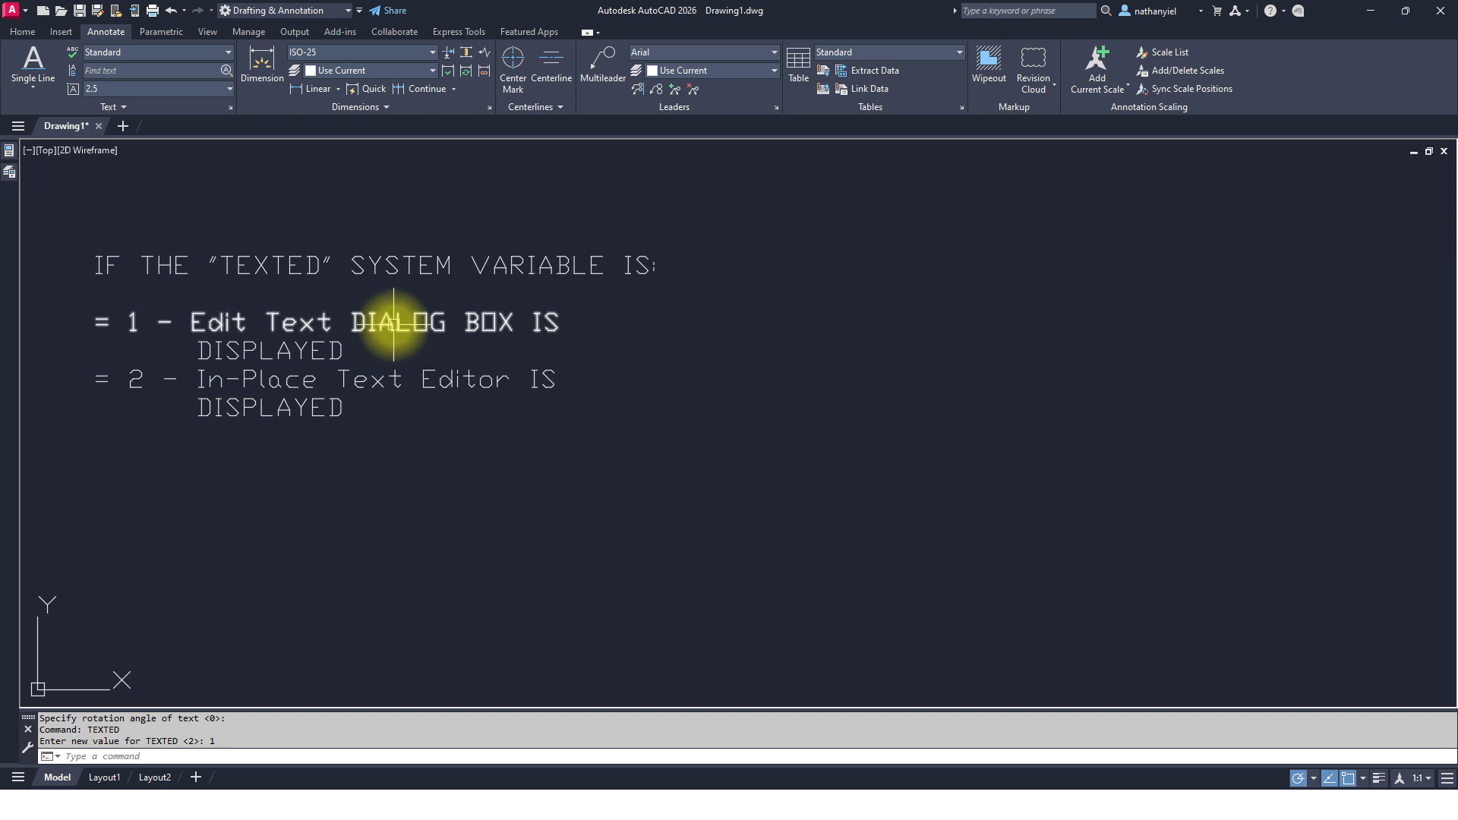
- Open the "= 1 - Edit Text DIALOG BOX IS" line for editing, cancel the Edit Text dialog and end the command
{"action": "double_click", "coordinate": [306, 322]}
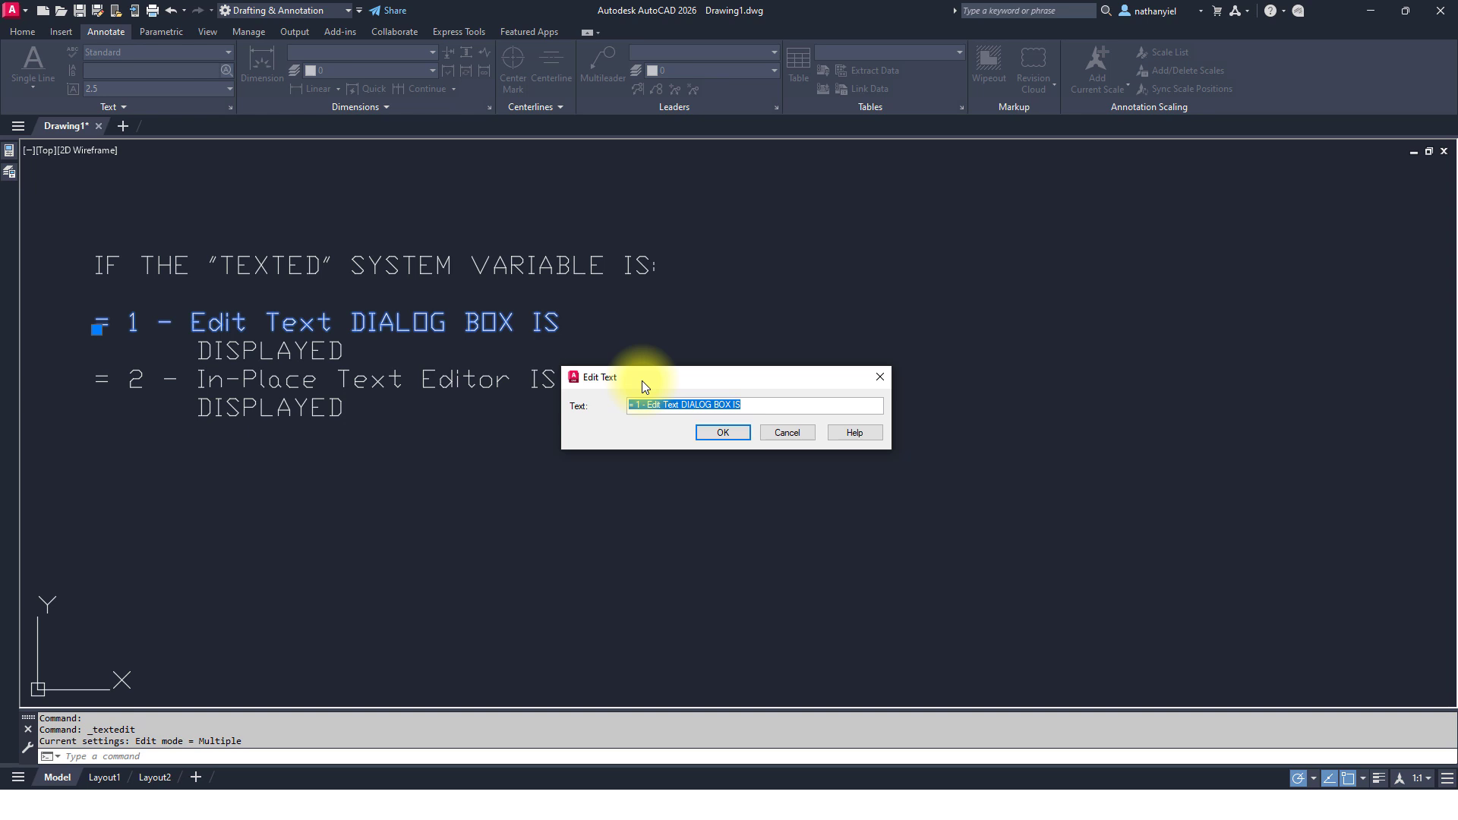
{"action": "left_click", "coordinate": [785, 432]}
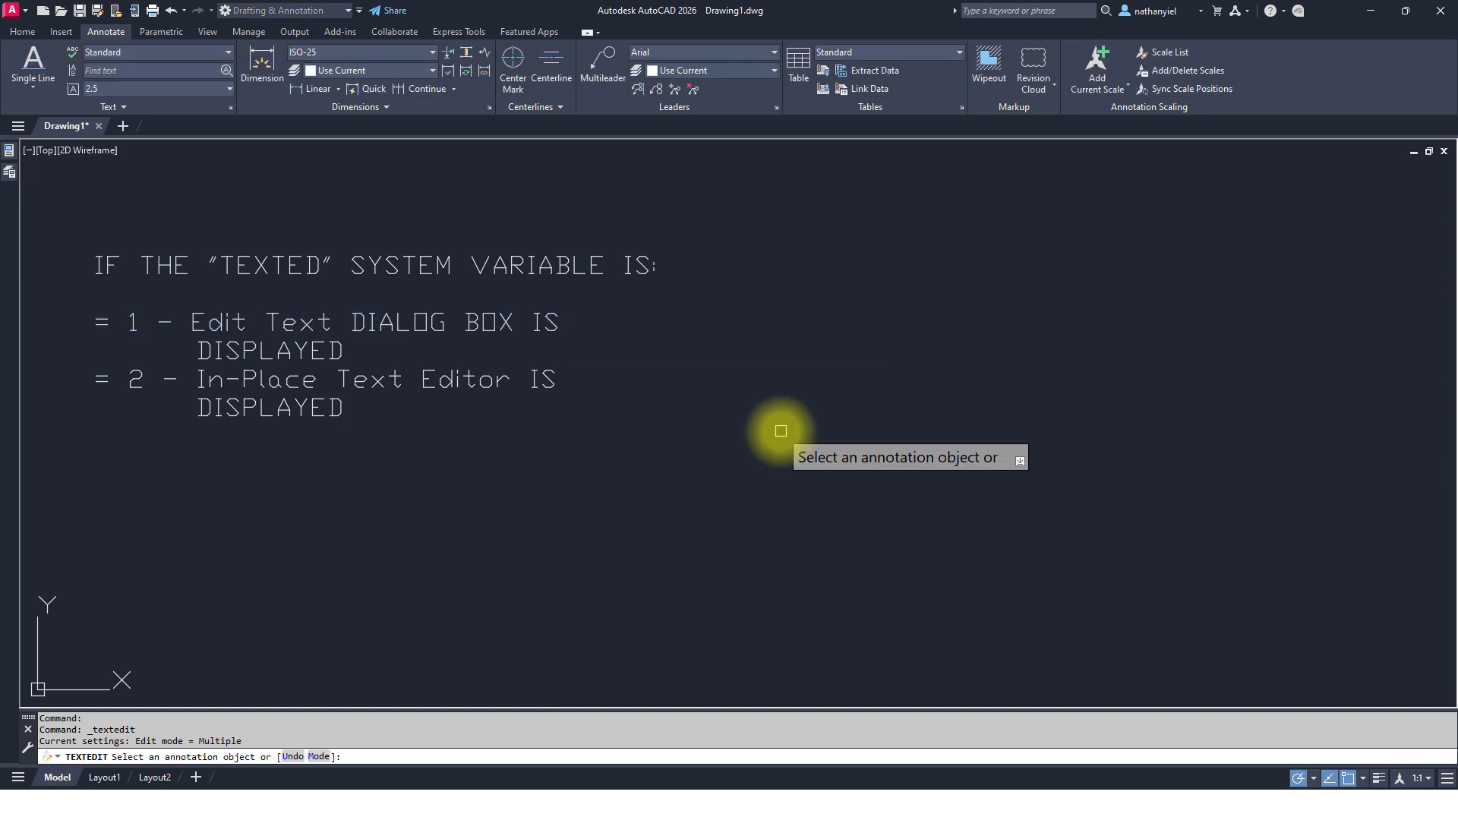
{"action": "key", "text": "Escape"}
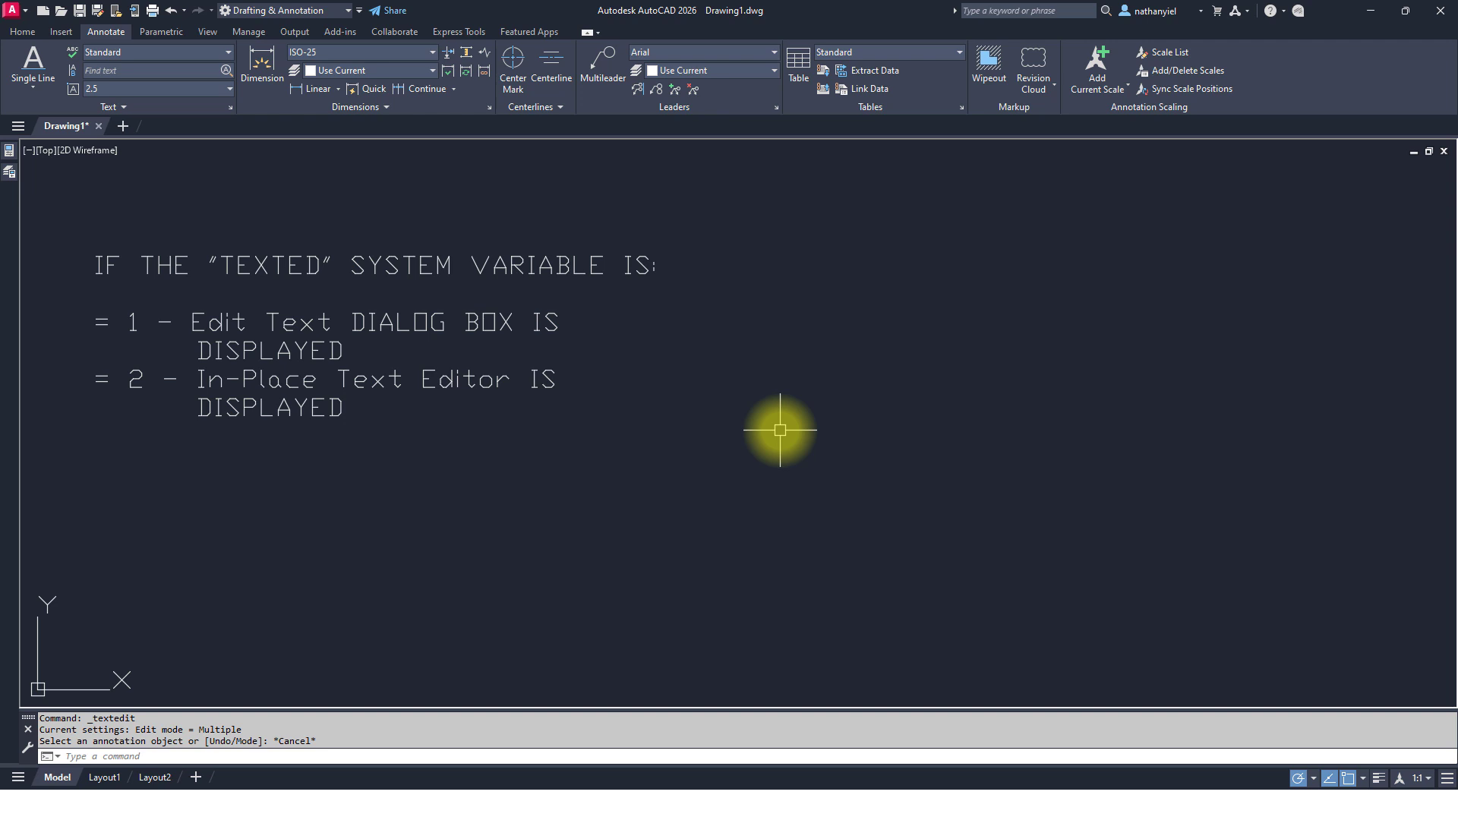
- Set the TEXTED system variable to 2
{"action": "type", "text": "TEX"}
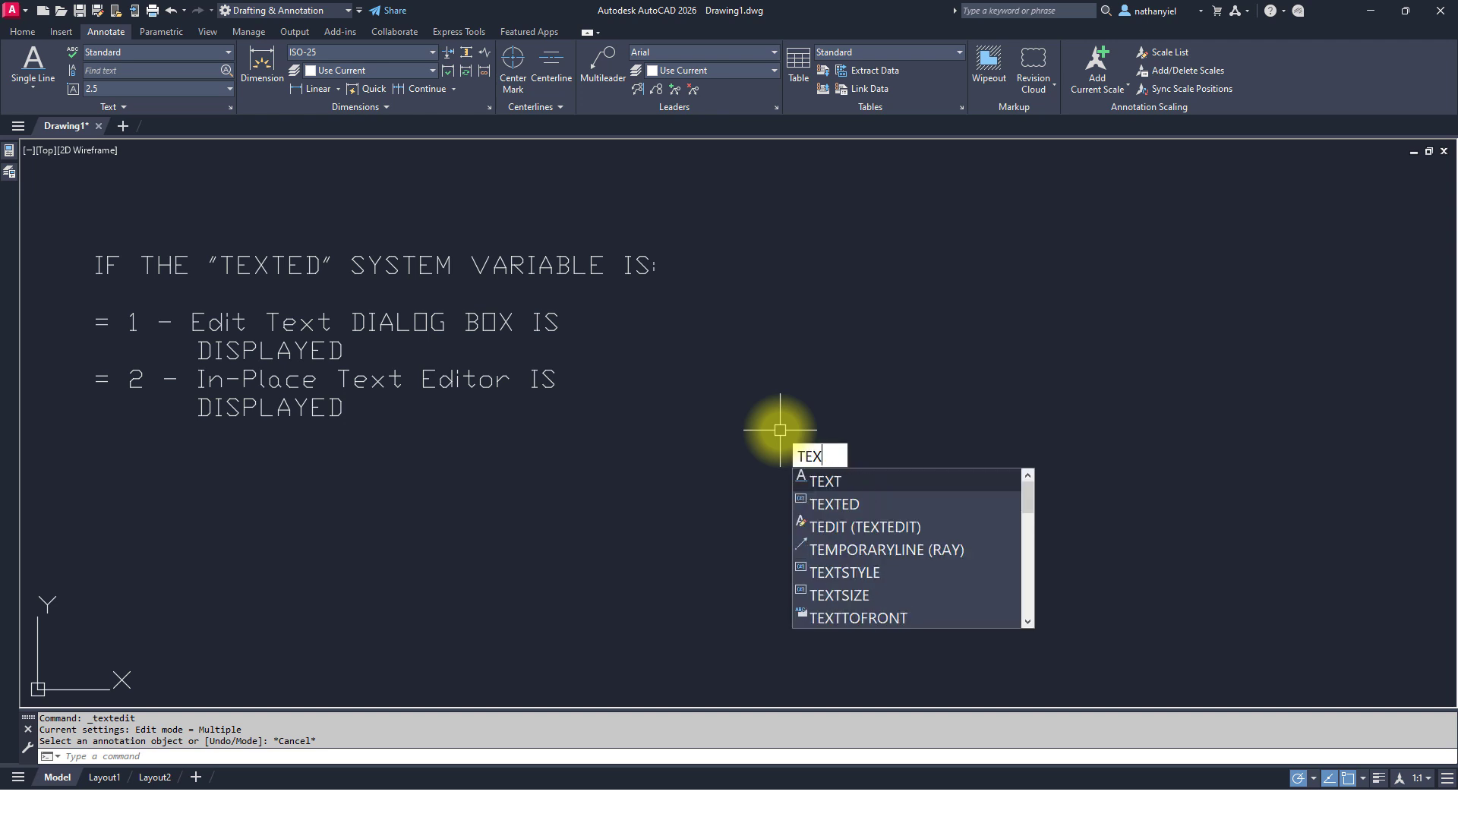
{"action": "type", "text": "TED"}
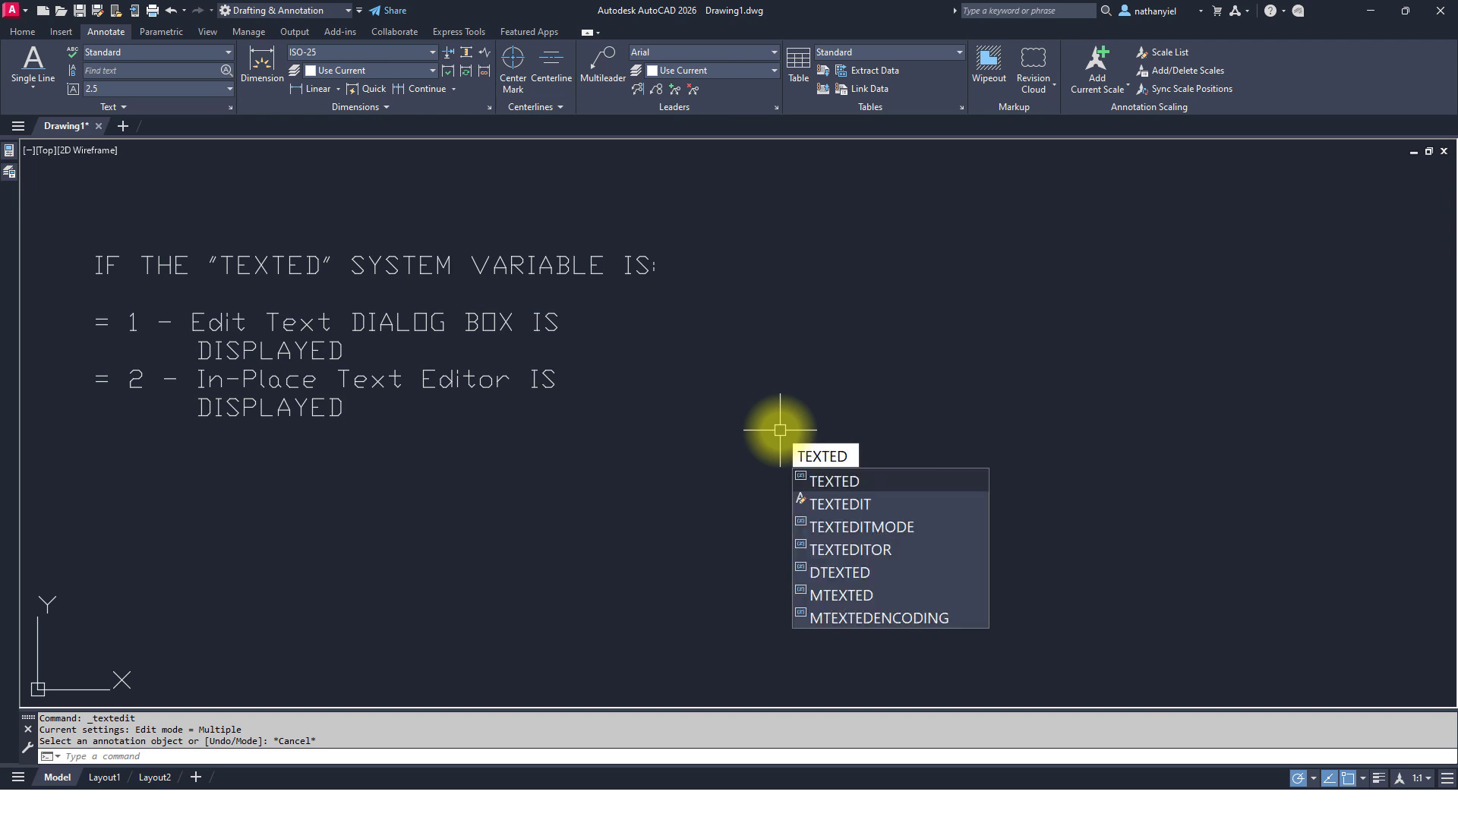
{"action": "key", "text": "Return"}
{"action": "type", "text": "2"}
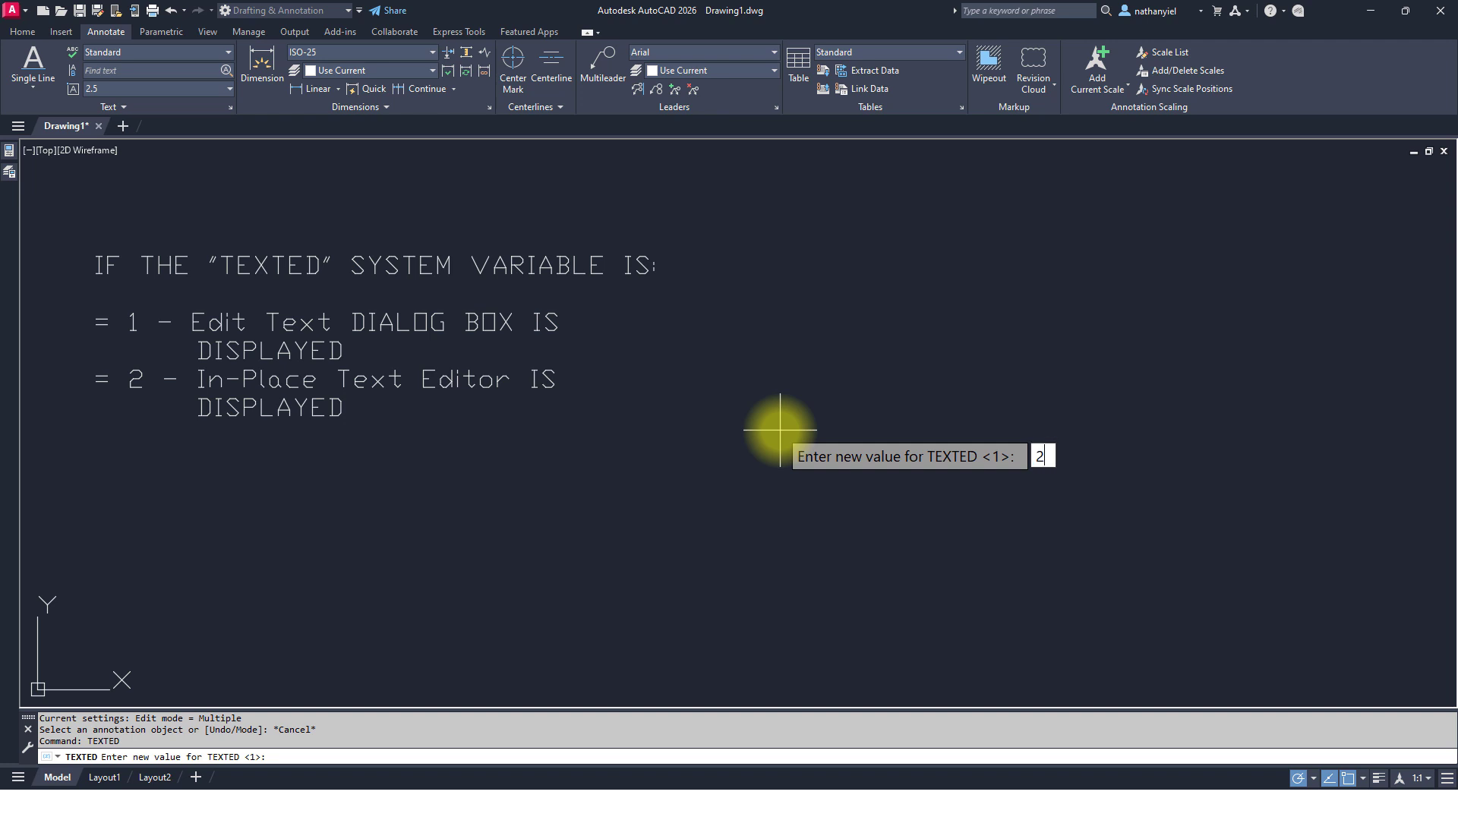
{"action": "key", "text": "Return"}
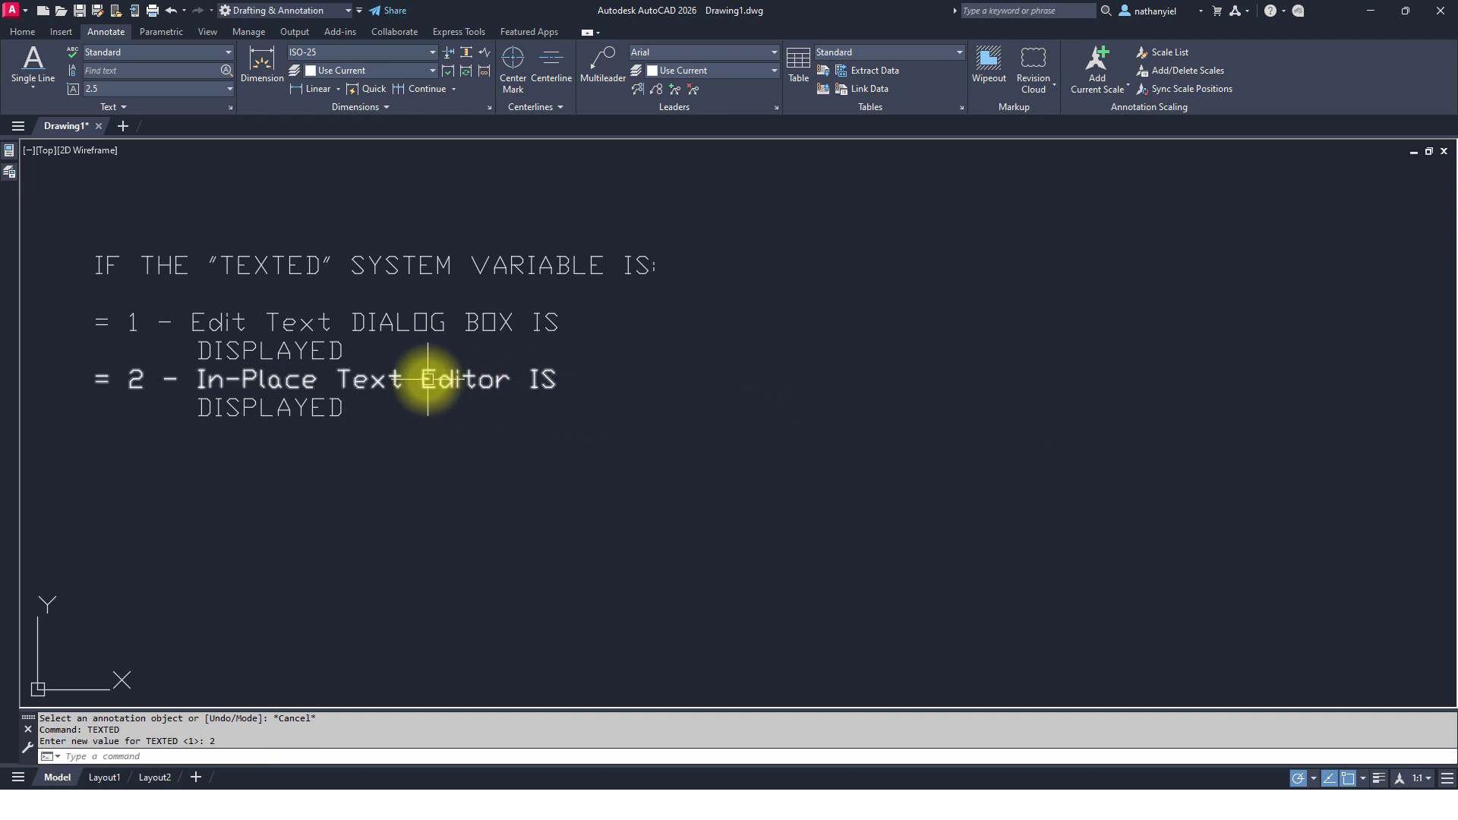
- Open the "= 2 - In-Place Text Editor IS" line for in-place editing and leave it without changes
{"action": "left_click", "coordinate": [427, 379]}
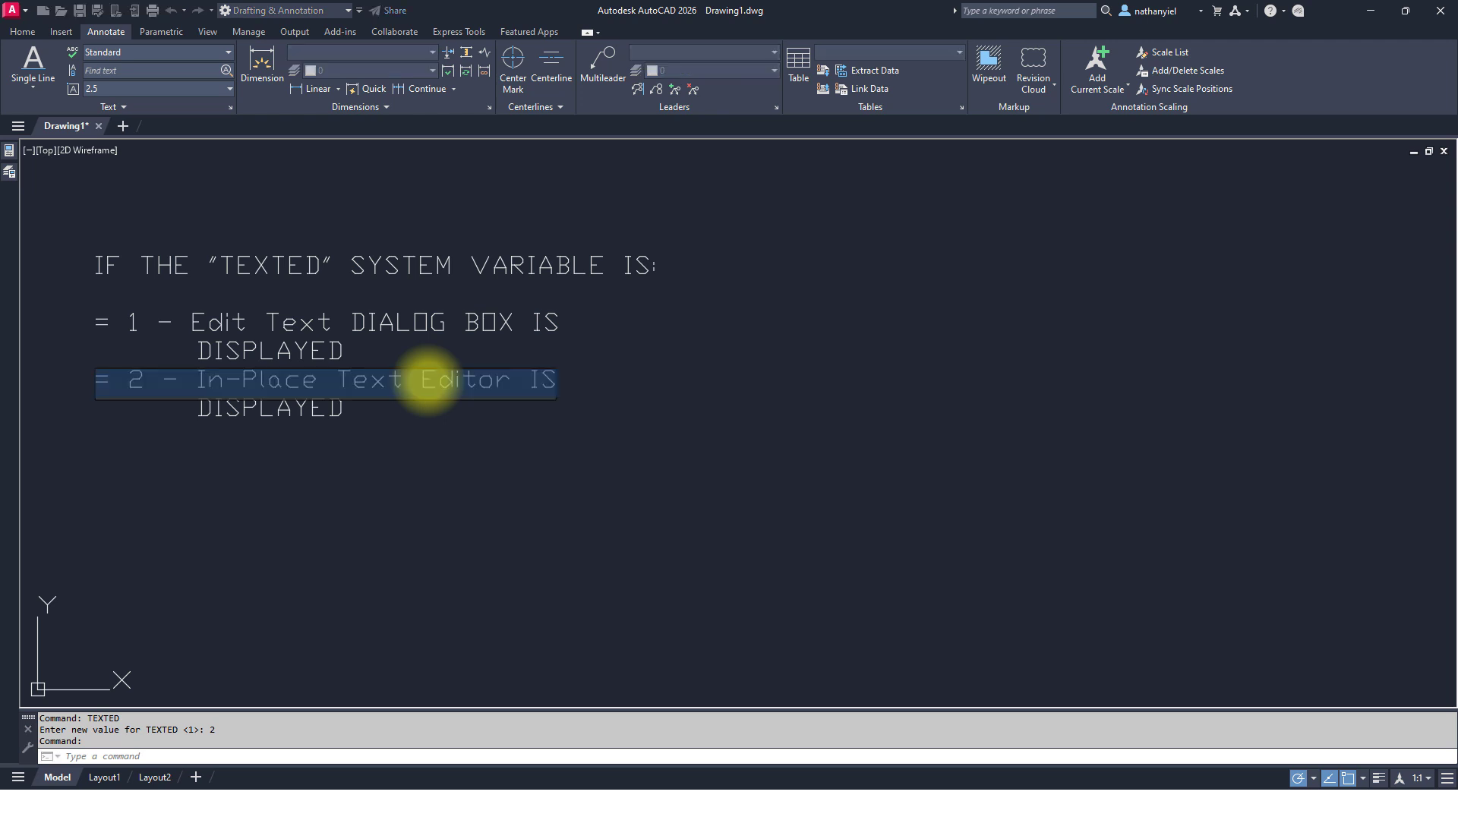
{"action": "double_click", "coordinate": [427, 379]}
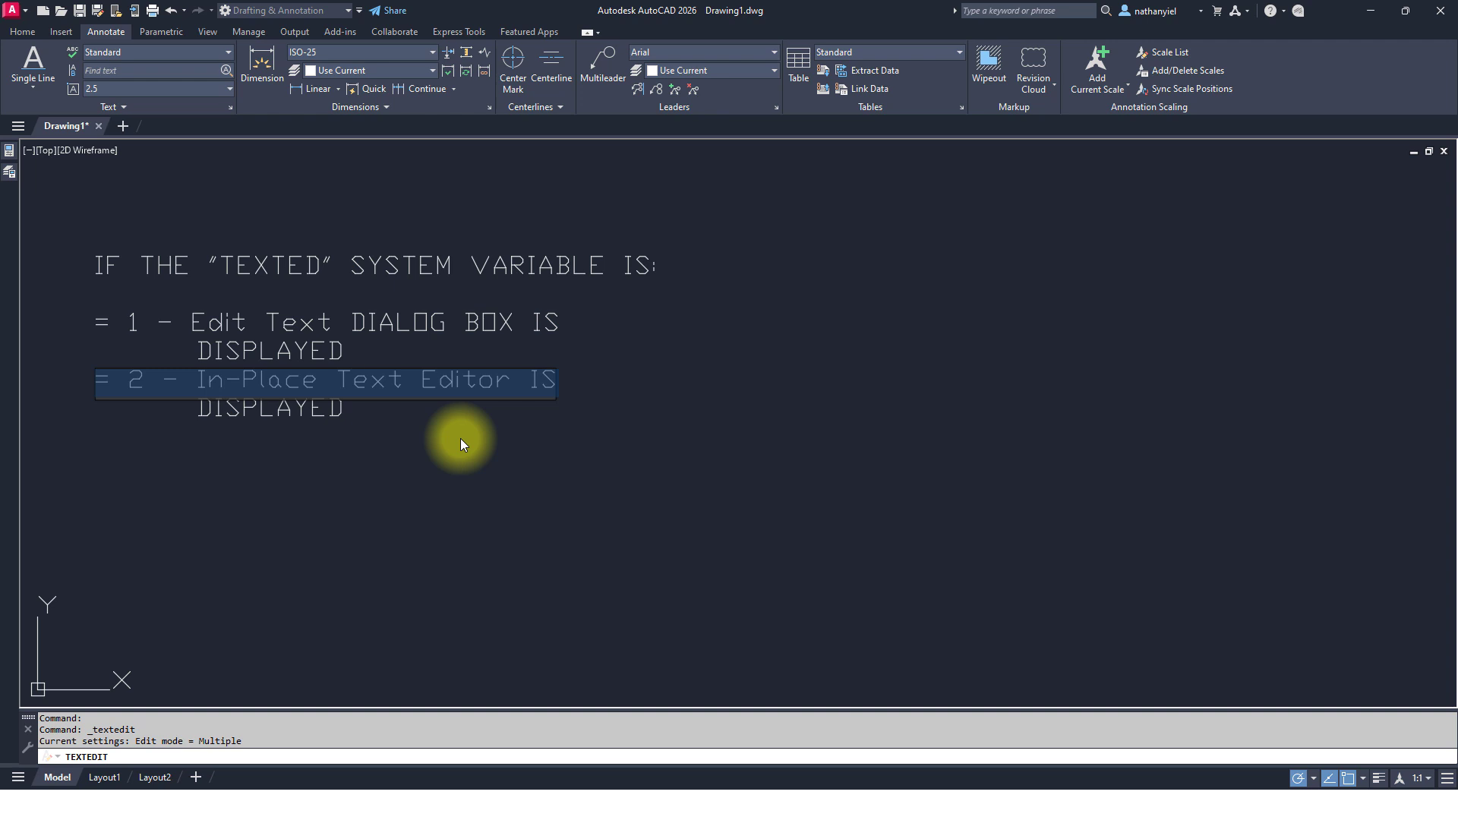
{"action": "key", "text": "Escape"}
{"action": "key", "text": "Escape"}
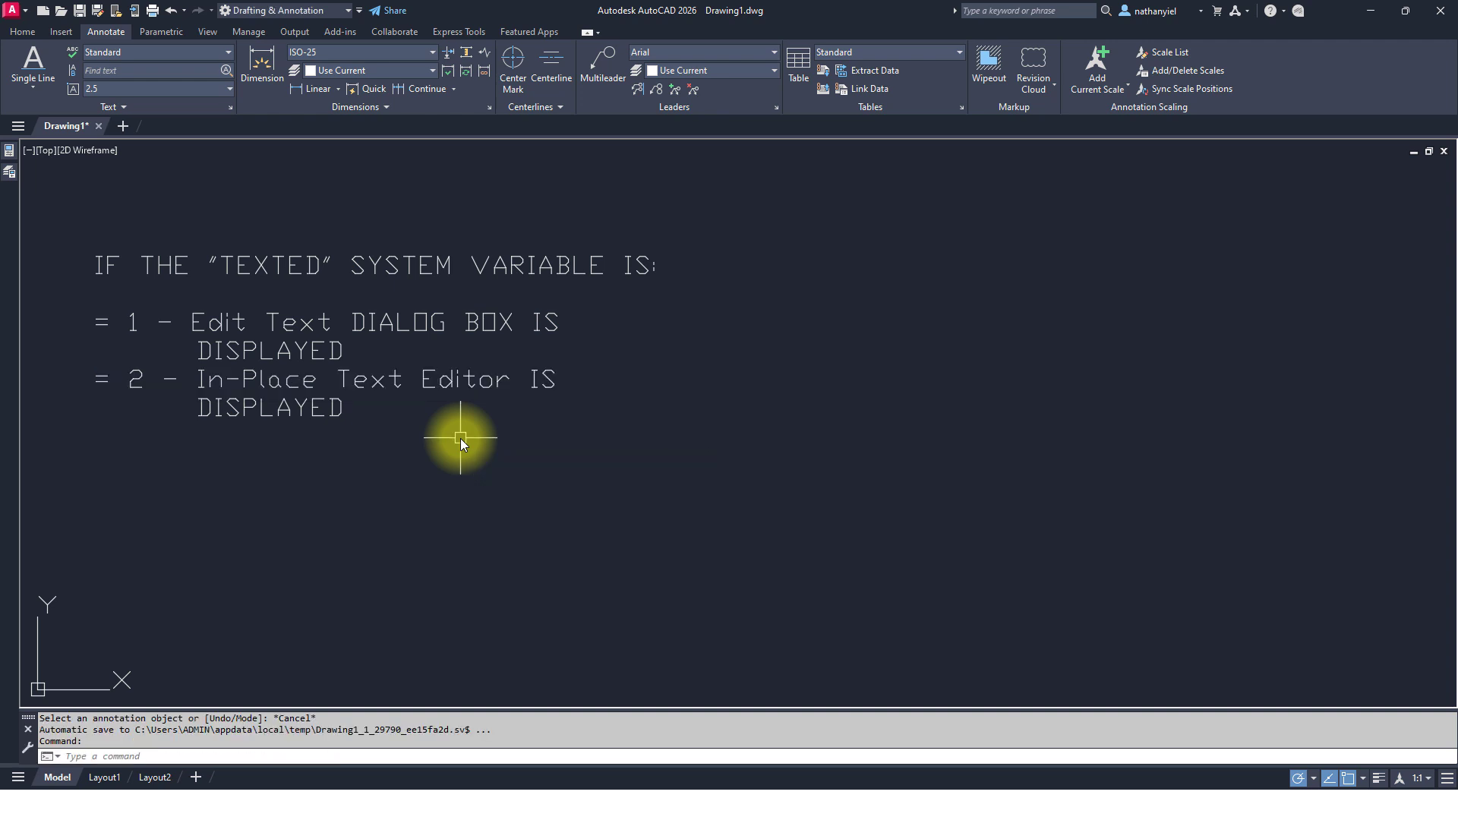
- Examine the "CREATE NEW TEXT STYLE" notes, the list of available text styles and the places where the Text Style command is found
{"action": "middle_click_drag", "start_coordinate": [455, 544], "coordinate": [455, 262]}
{"action": "middle_click_drag", "start_coordinate": [440, 488], "coordinate": [439, 202]}
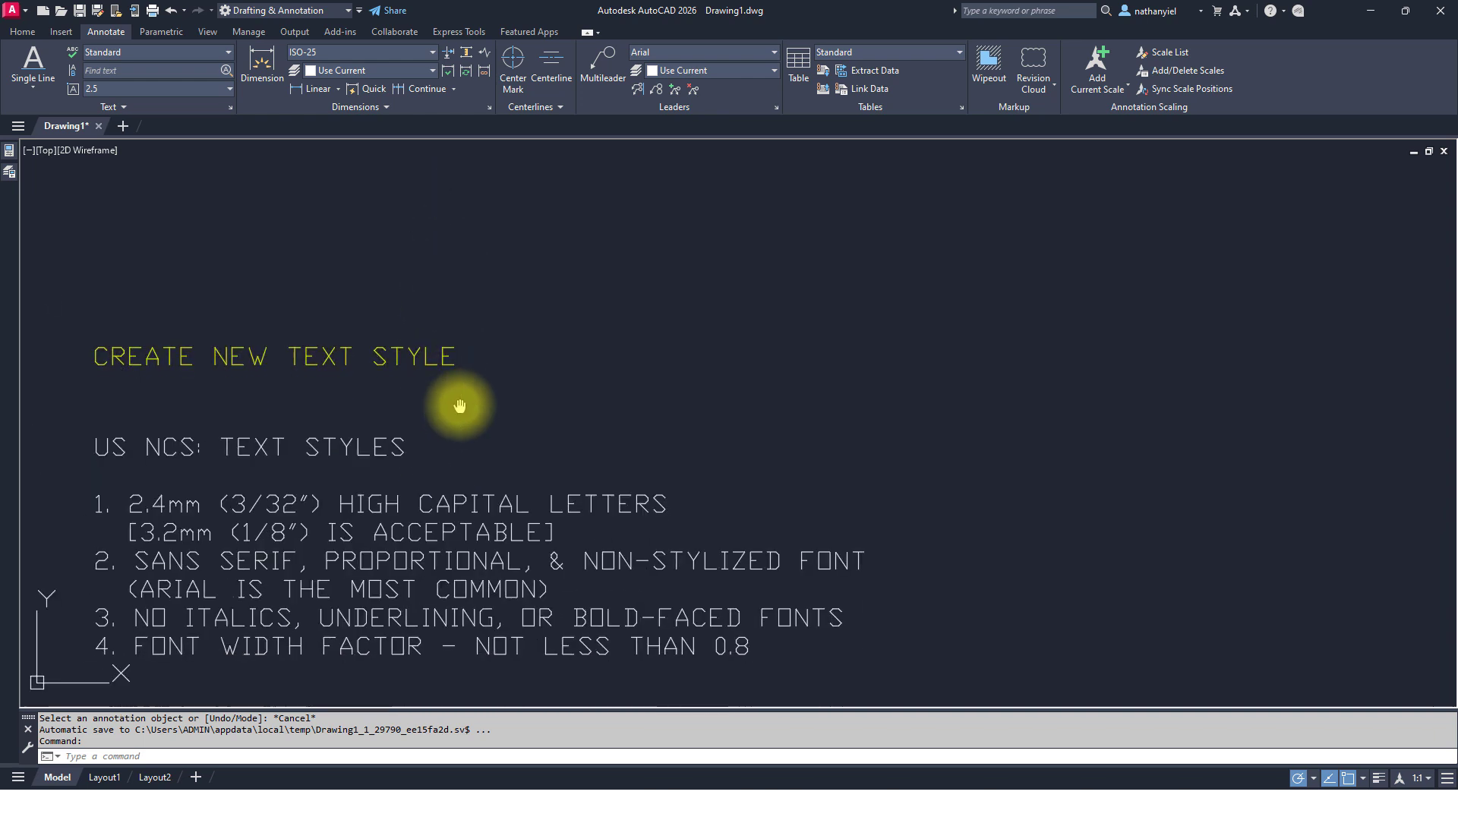
{"action": "middle_click_drag", "start_coordinate": [463, 407], "coordinate": [446, 250]}
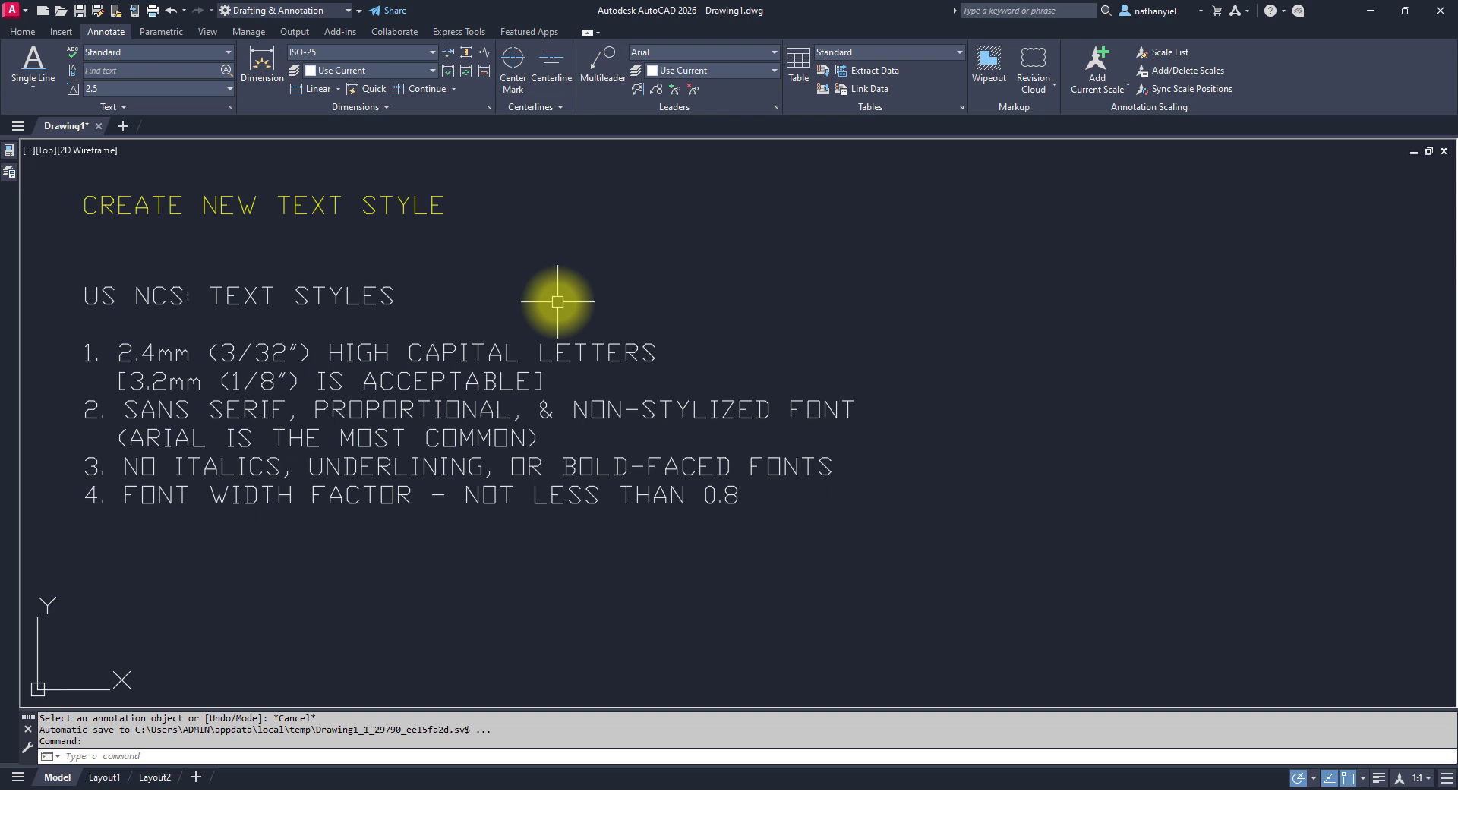
{"action": "left_click", "coordinate": [162, 54]}
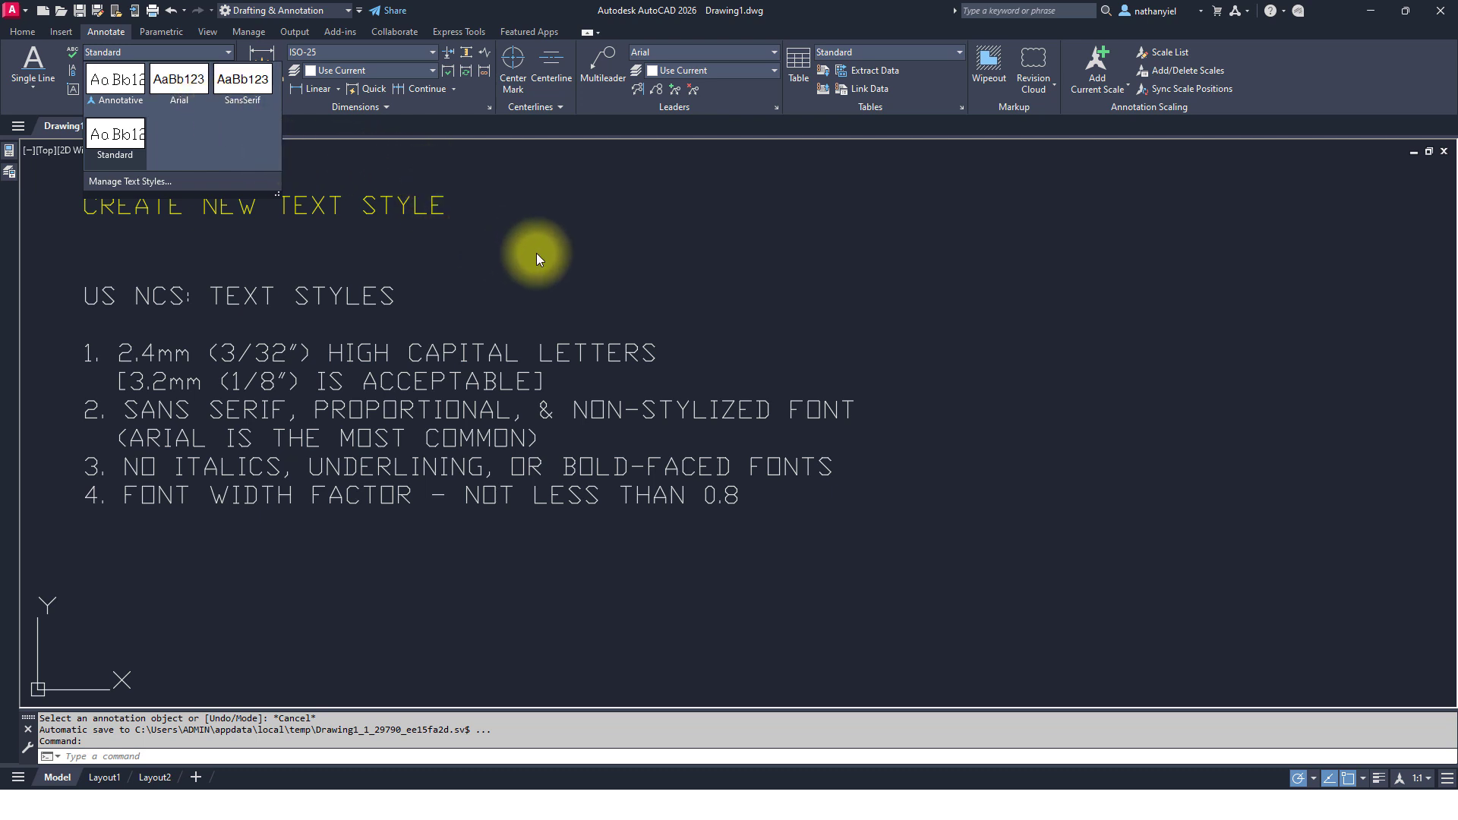
{"action": "left_click", "coordinate": [509, 255]}
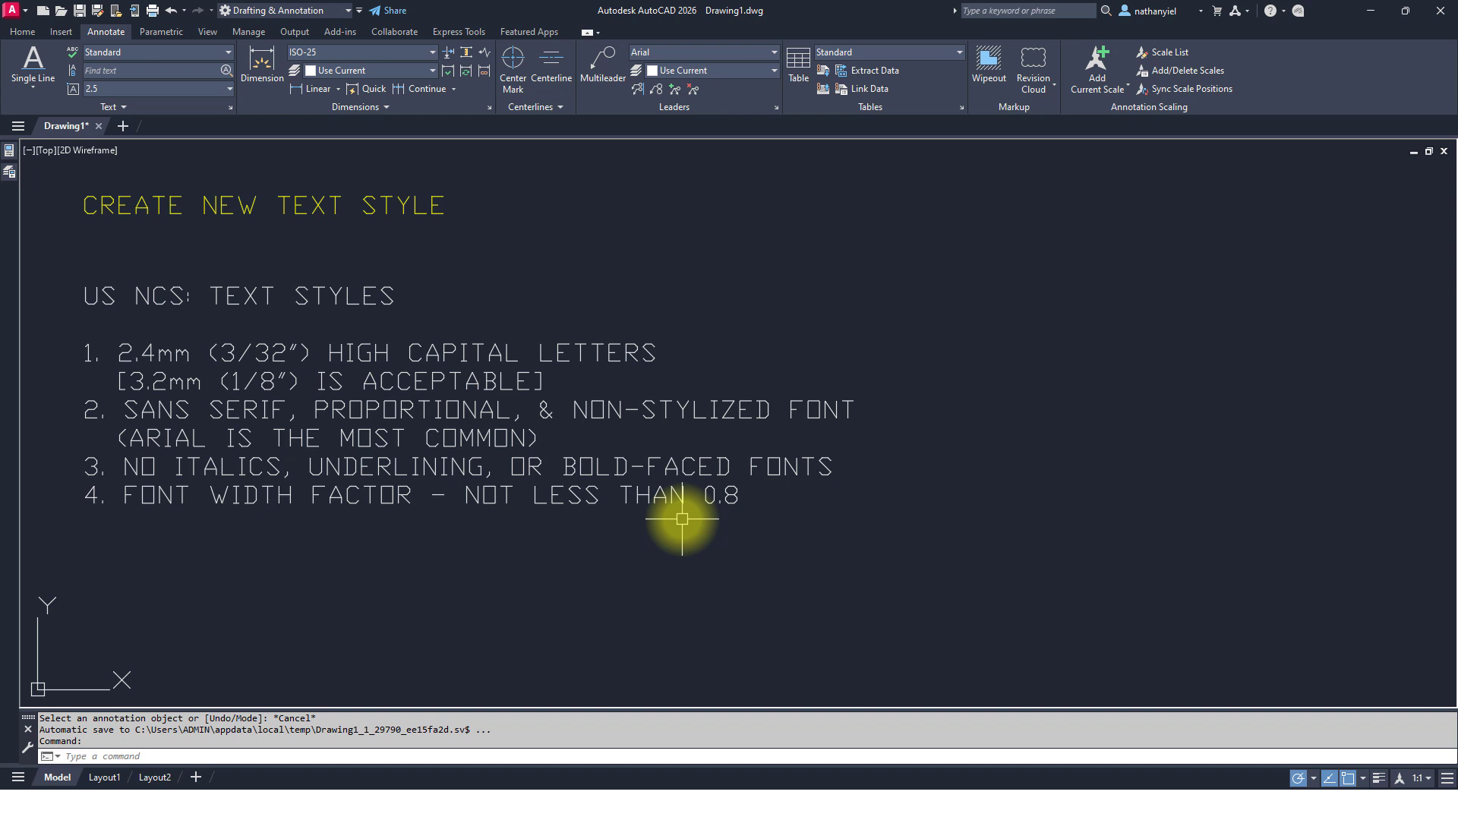
{"action": "left_click", "coordinate": [24, 34]}
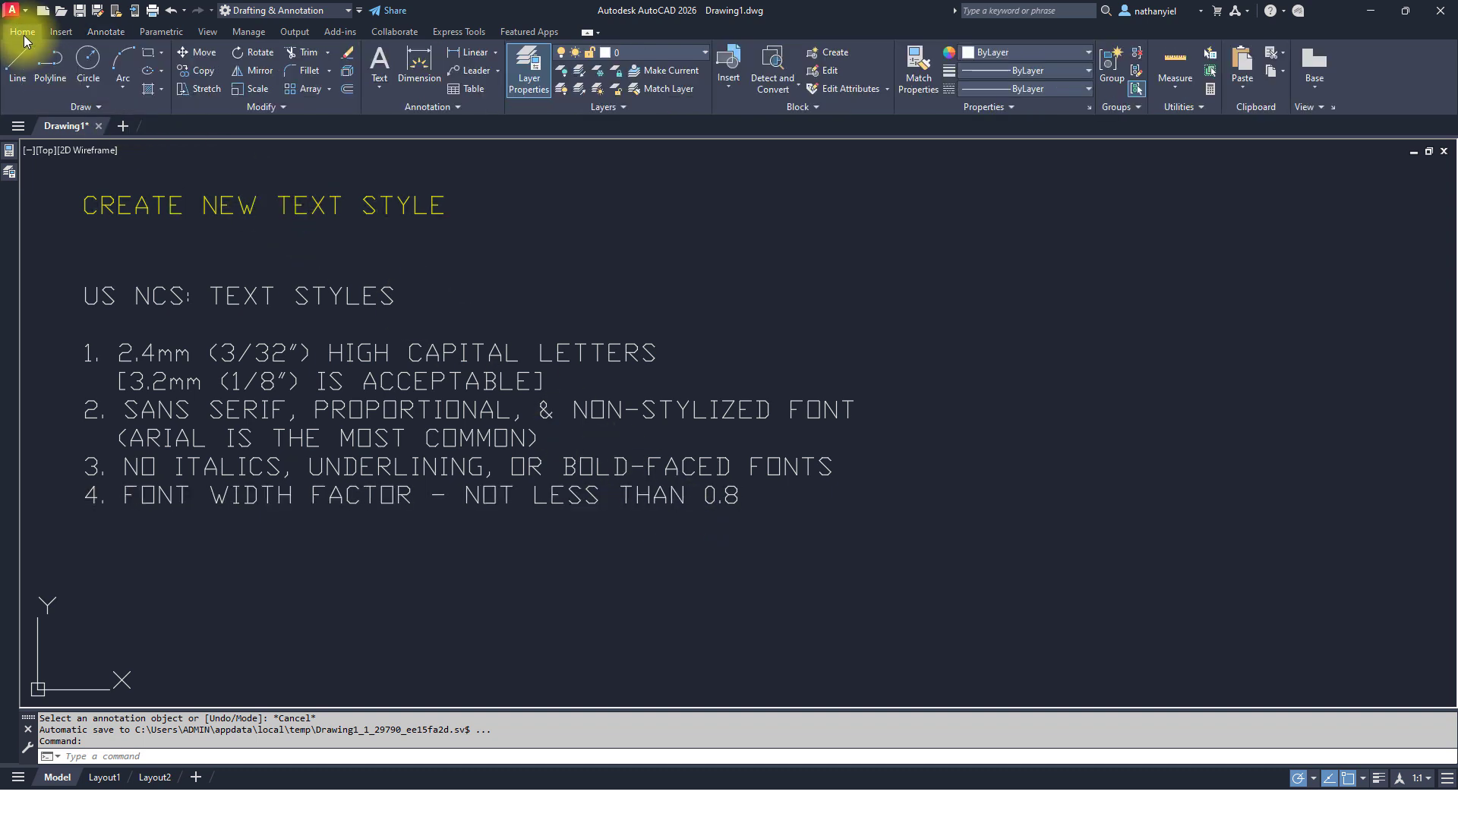
{"action": "left_click", "coordinate": [439, 108]}
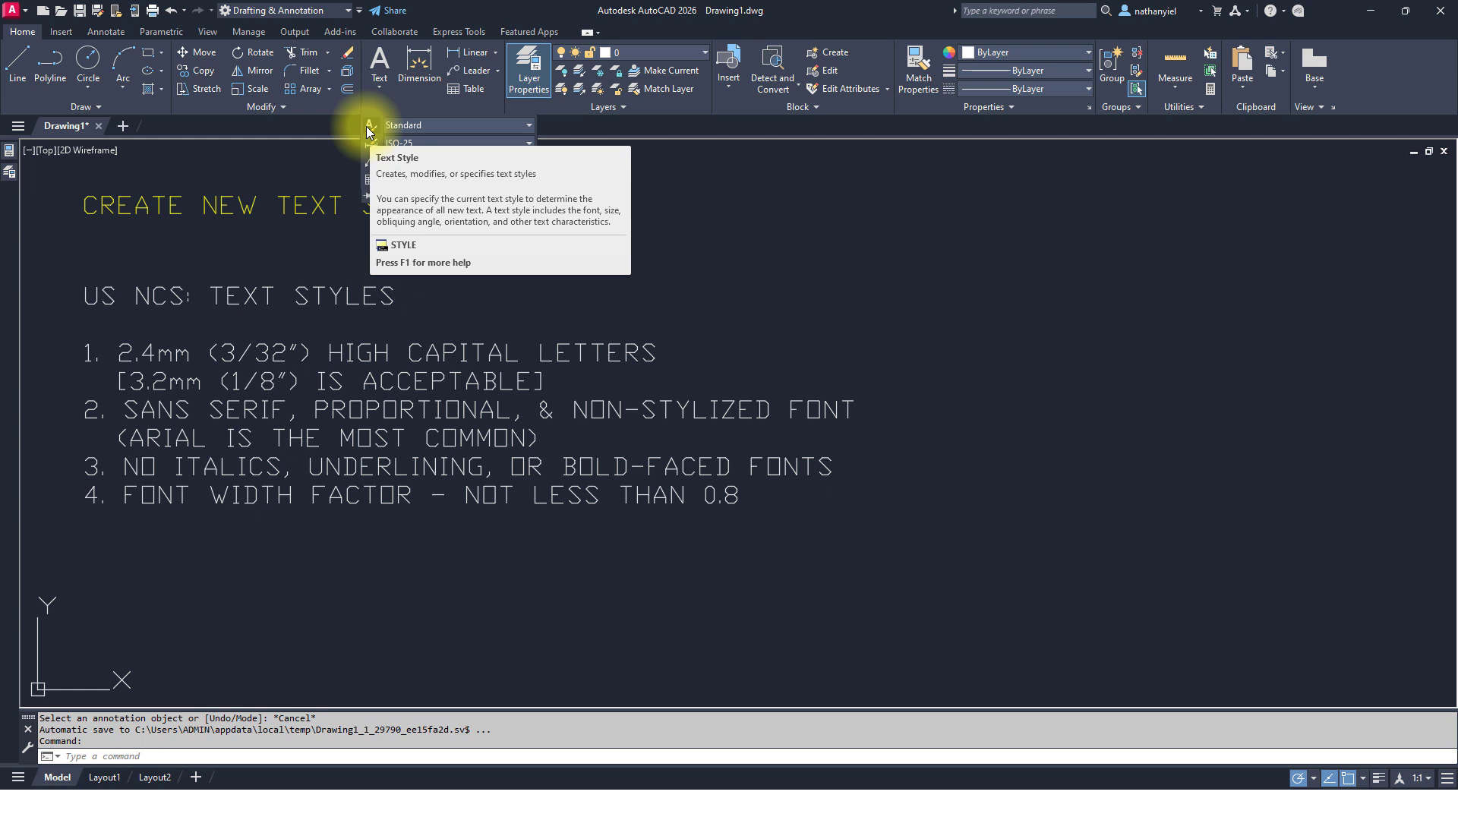
{"action": "left_click", "coordinate": [105, 32]}
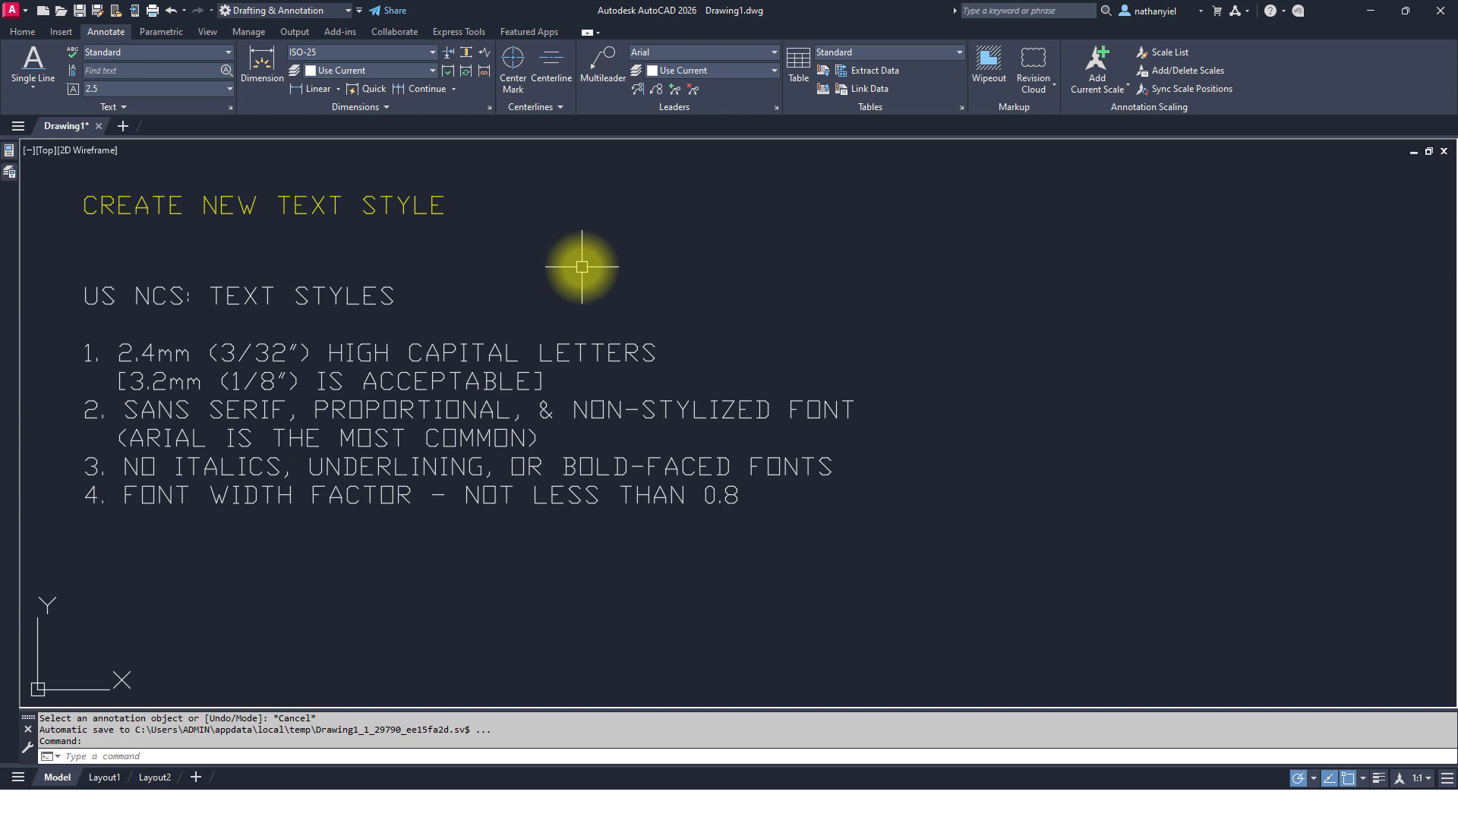
- Open the Text Style dialog with the ST command and move it clear of the notes in the drawing
{"action": "type", "text": "ST"}
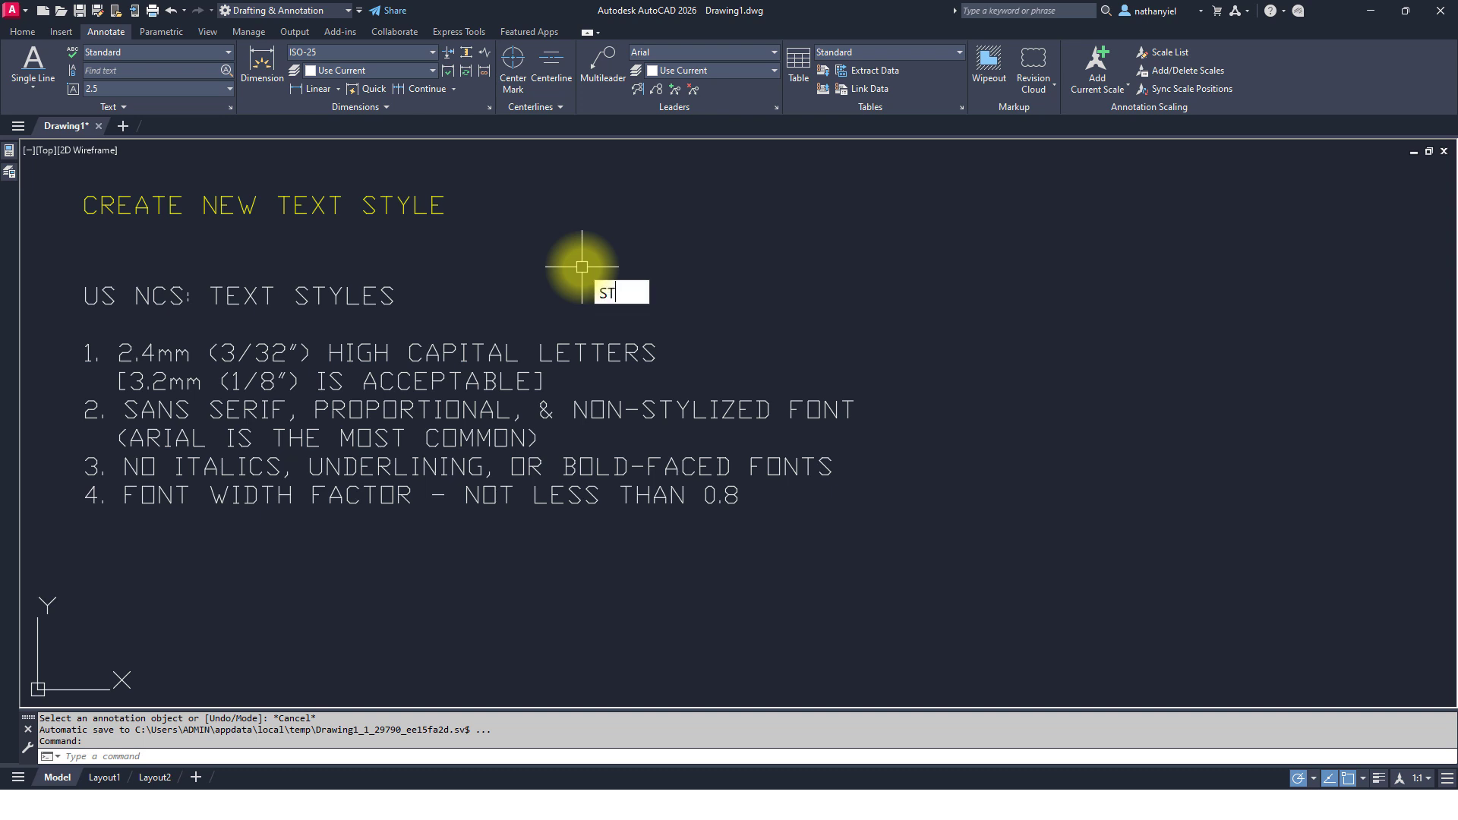
{"action": "key", "text": "Return"}
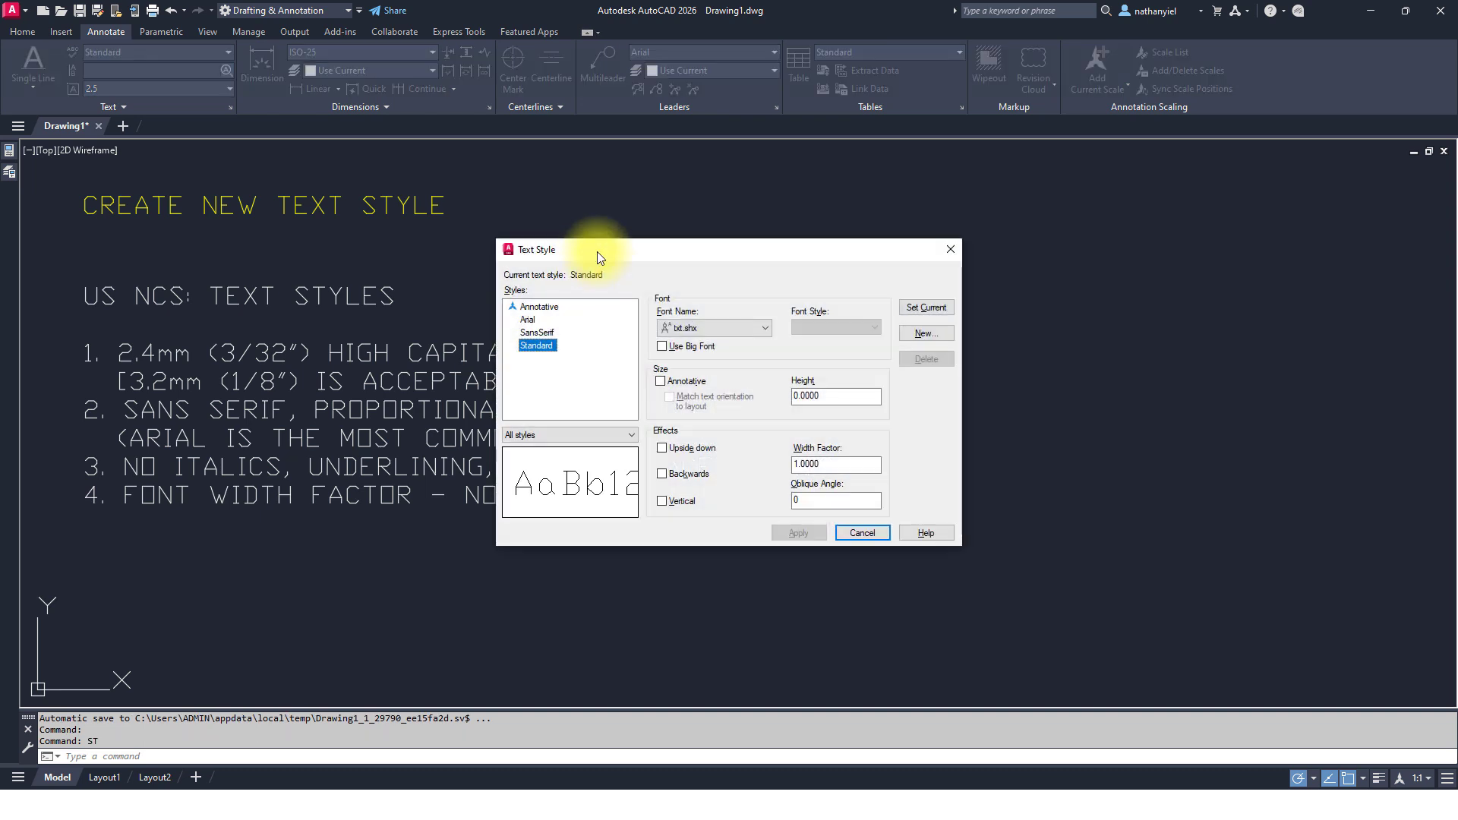
{"action": "left_click_drag", "start_coordinate": [597, 250], "coordinate": [972, 242]}
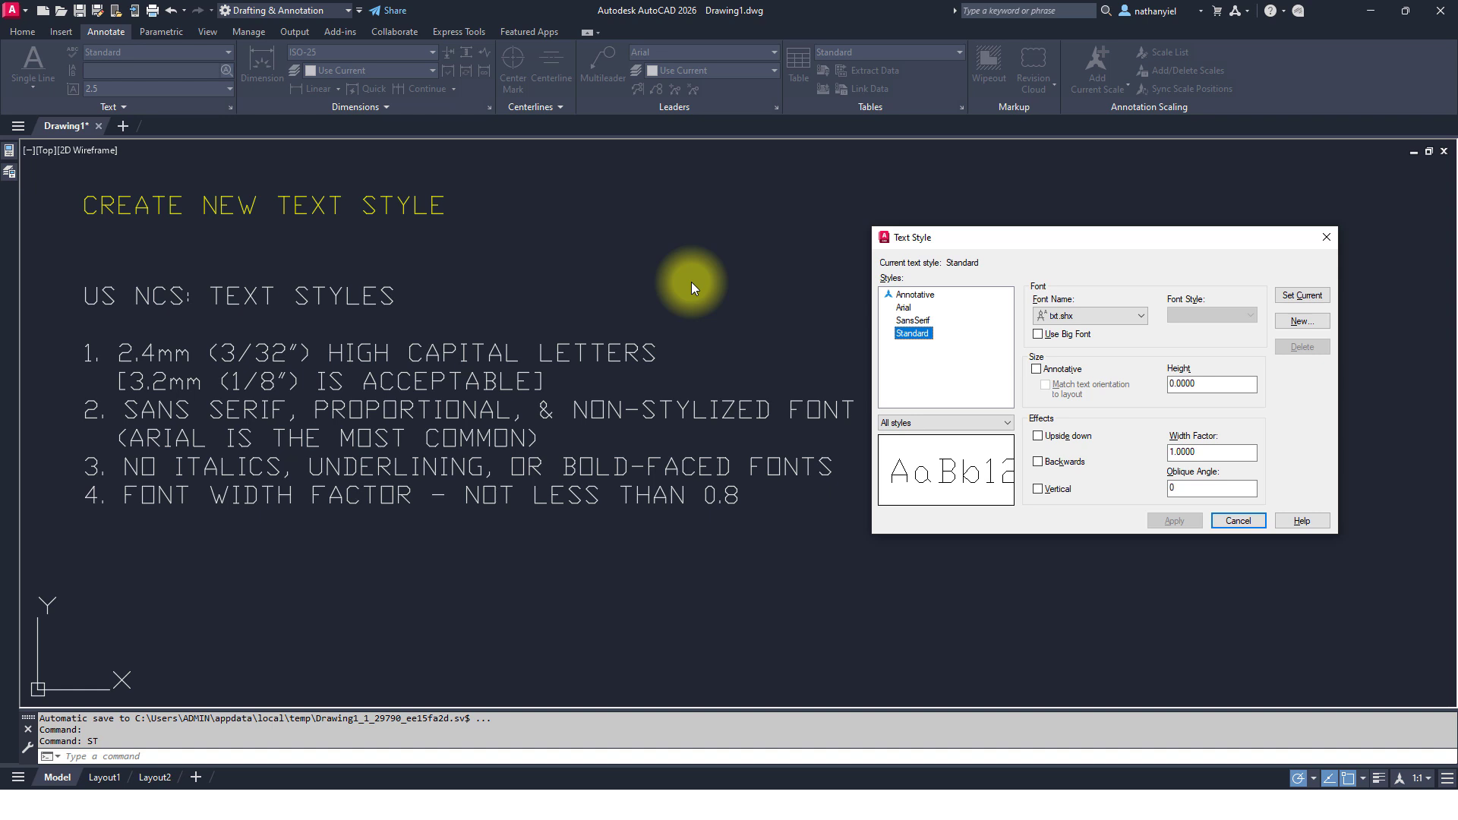
- Try to delete the SansSerif and Arial text styles
{"action": "left_click", "coordinate": [910, 320]}
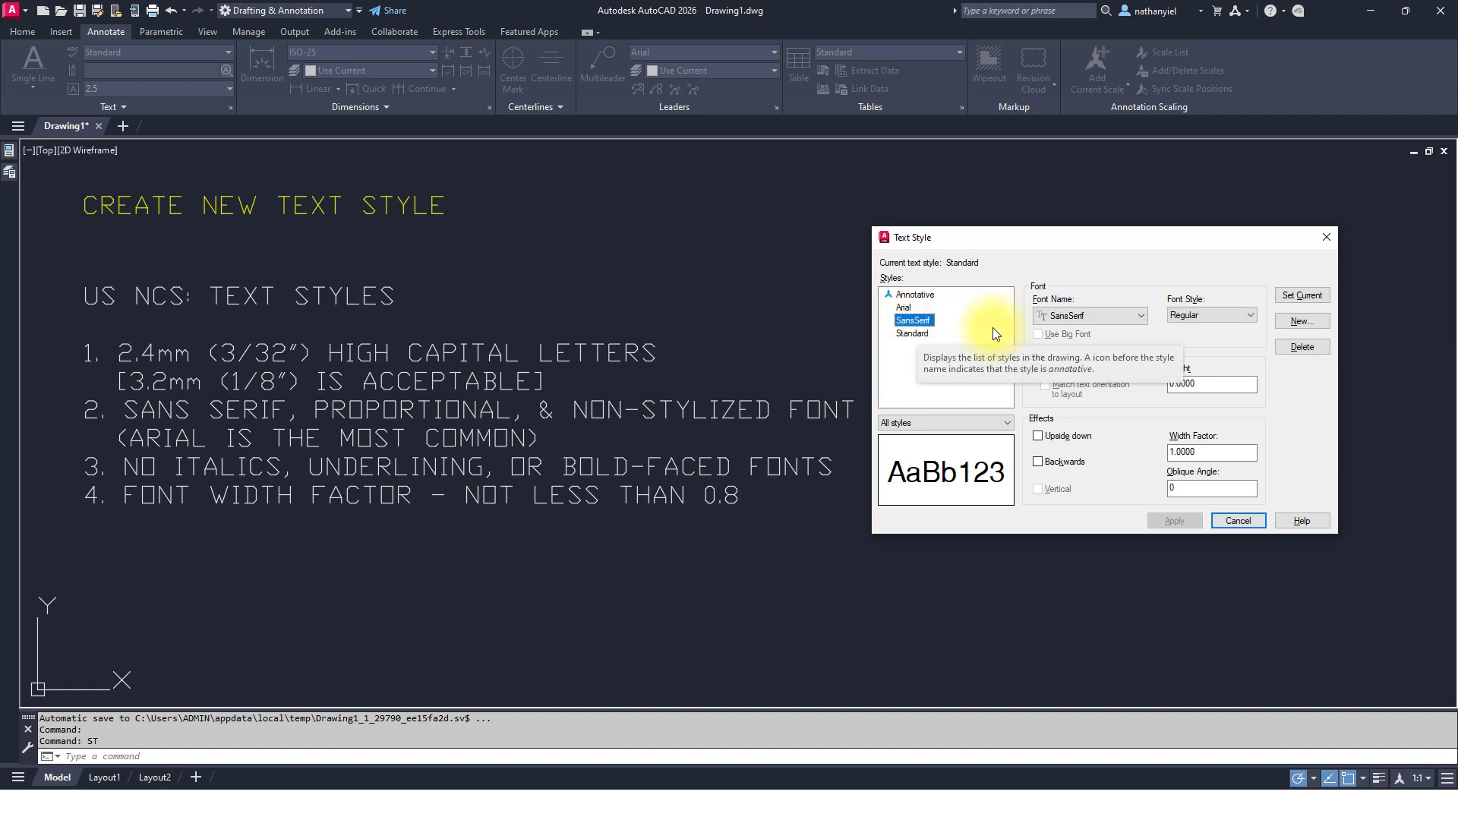
{"action": "left_click", "coordinate": [1300, 348]}
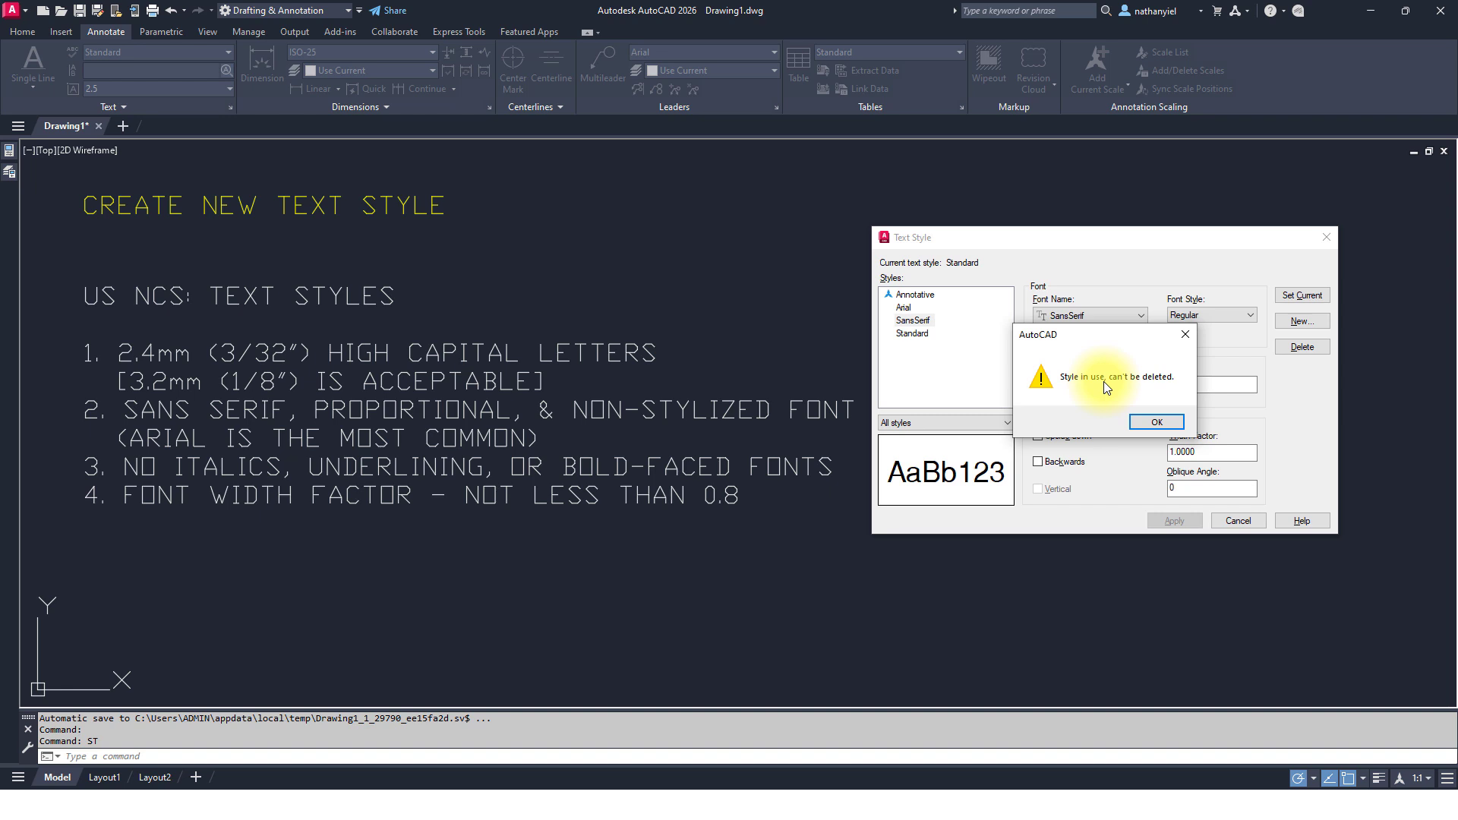
{"action": "left_click", "coordinate": [1146, 418]}
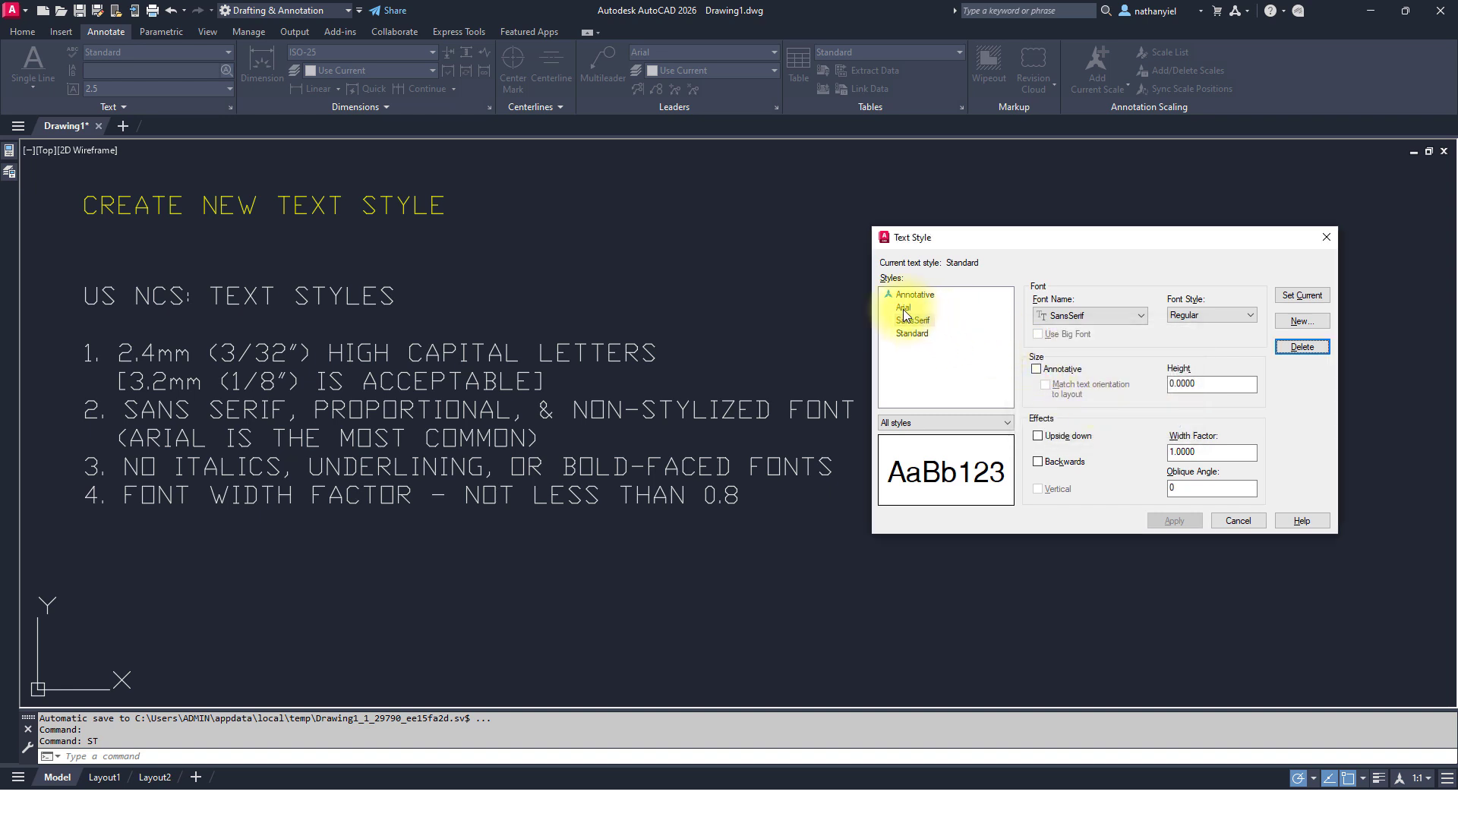
{"action": "left_click", "coordinate": [942, 308]}
{"action": "left_click", "coordinate": [1291, 346]}
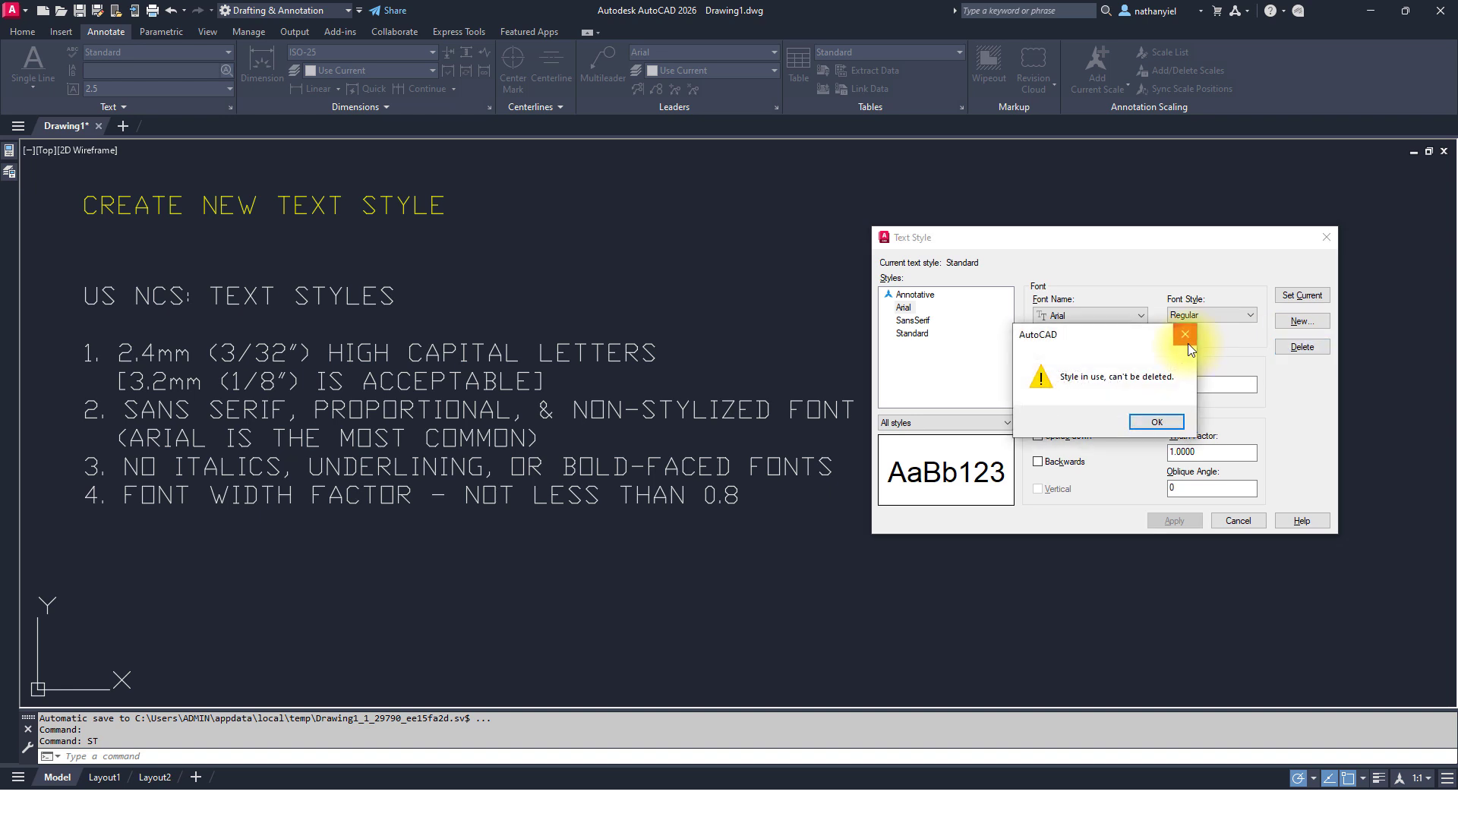
{"action": "left_click", "coordinate": [1146, 421]}
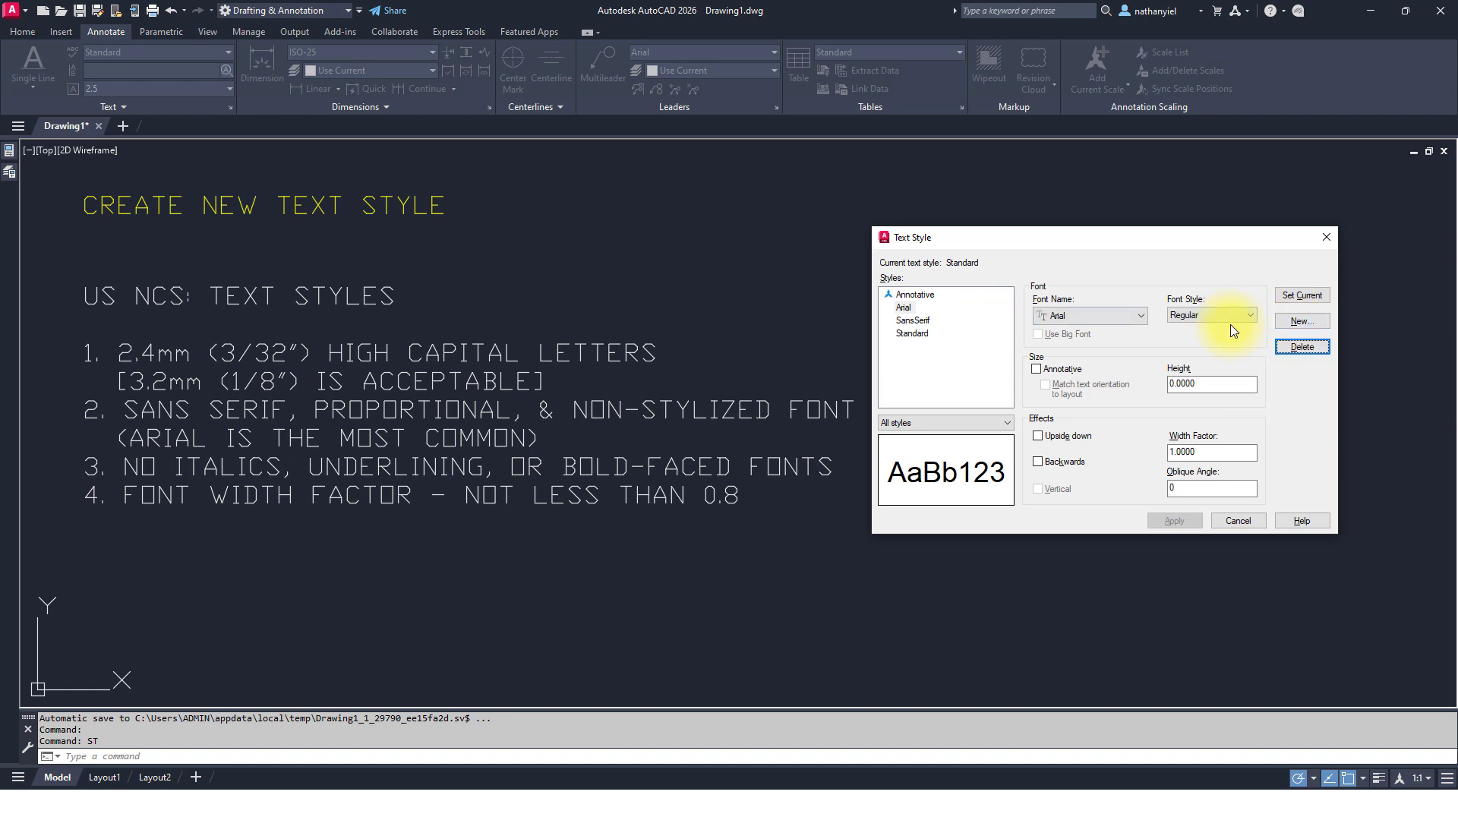
- Create a new text style named "SansSerif1"
{"action": "left_click", "coordinate": [1302, 321]}
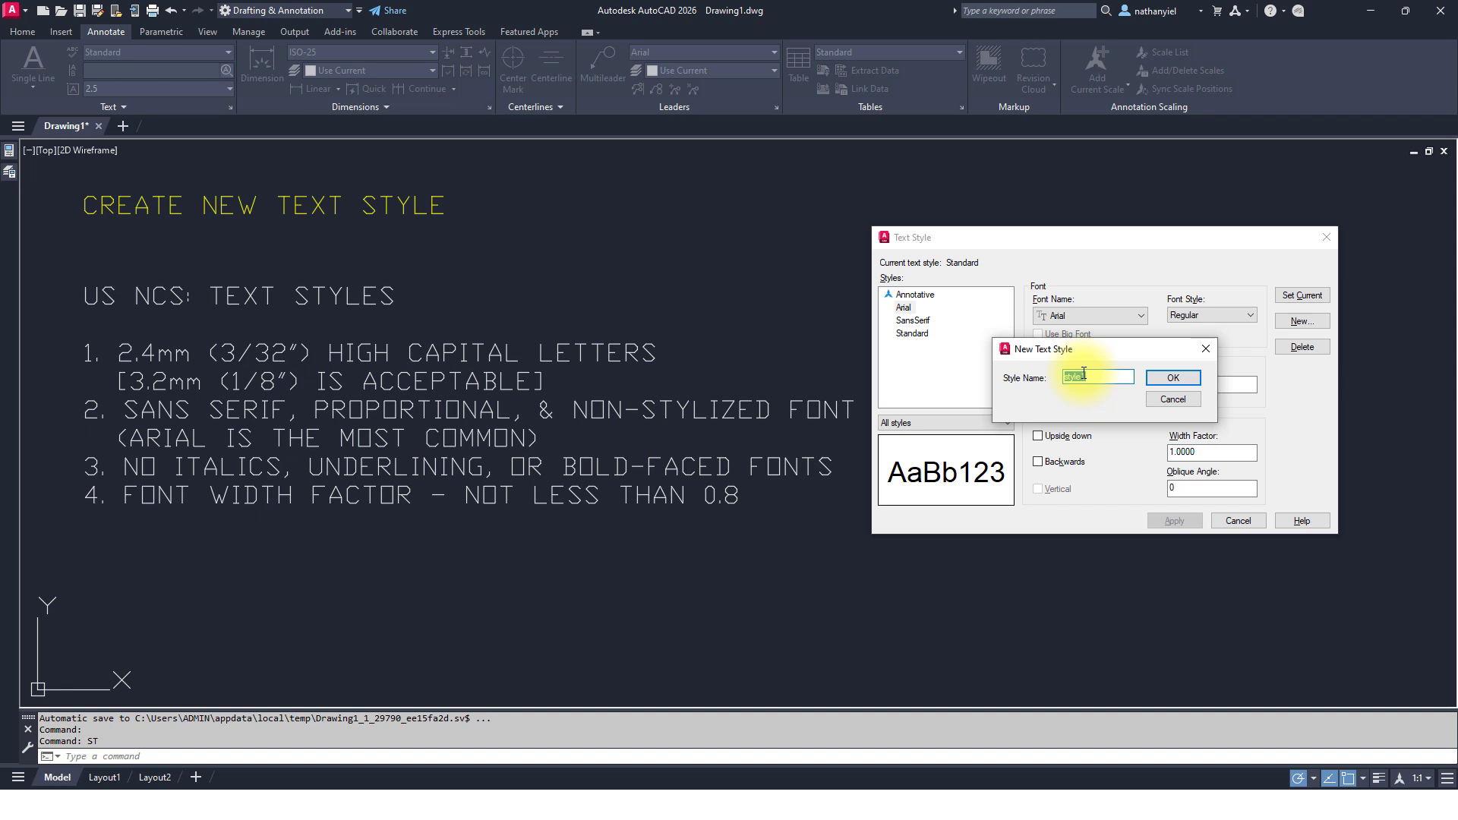
{"action": "type", "text": "sA"}
{"action": "type", "text": "Sa"}
{"action": "type", "text": "nsSerif"}
{"action": "left_click", "coordinate": [1161, 378]}
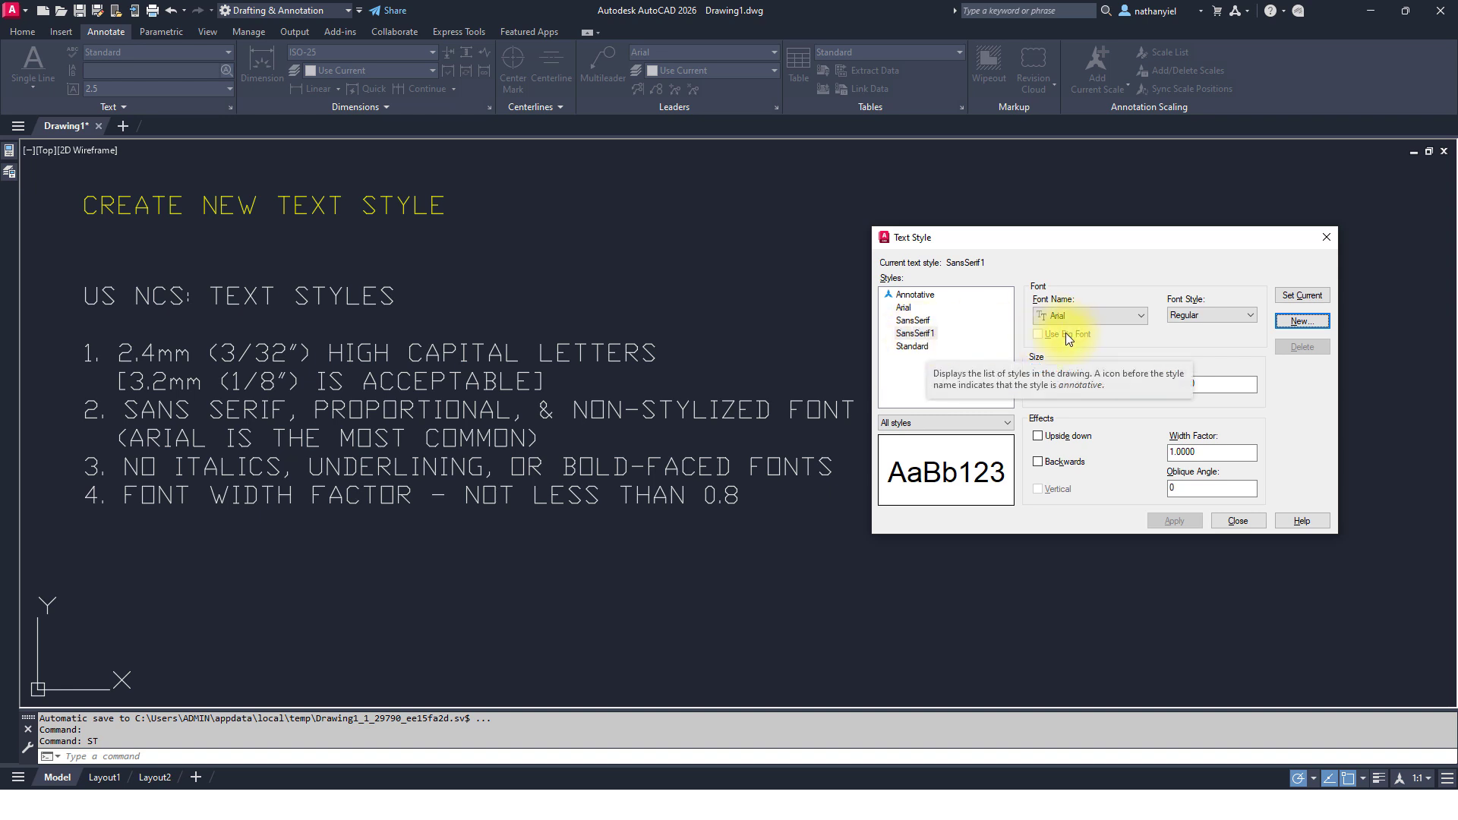
- Set the font of the SansSerif1 text style to SansSerif
{"action": "left_click", "coordinate": [1075, 315]}
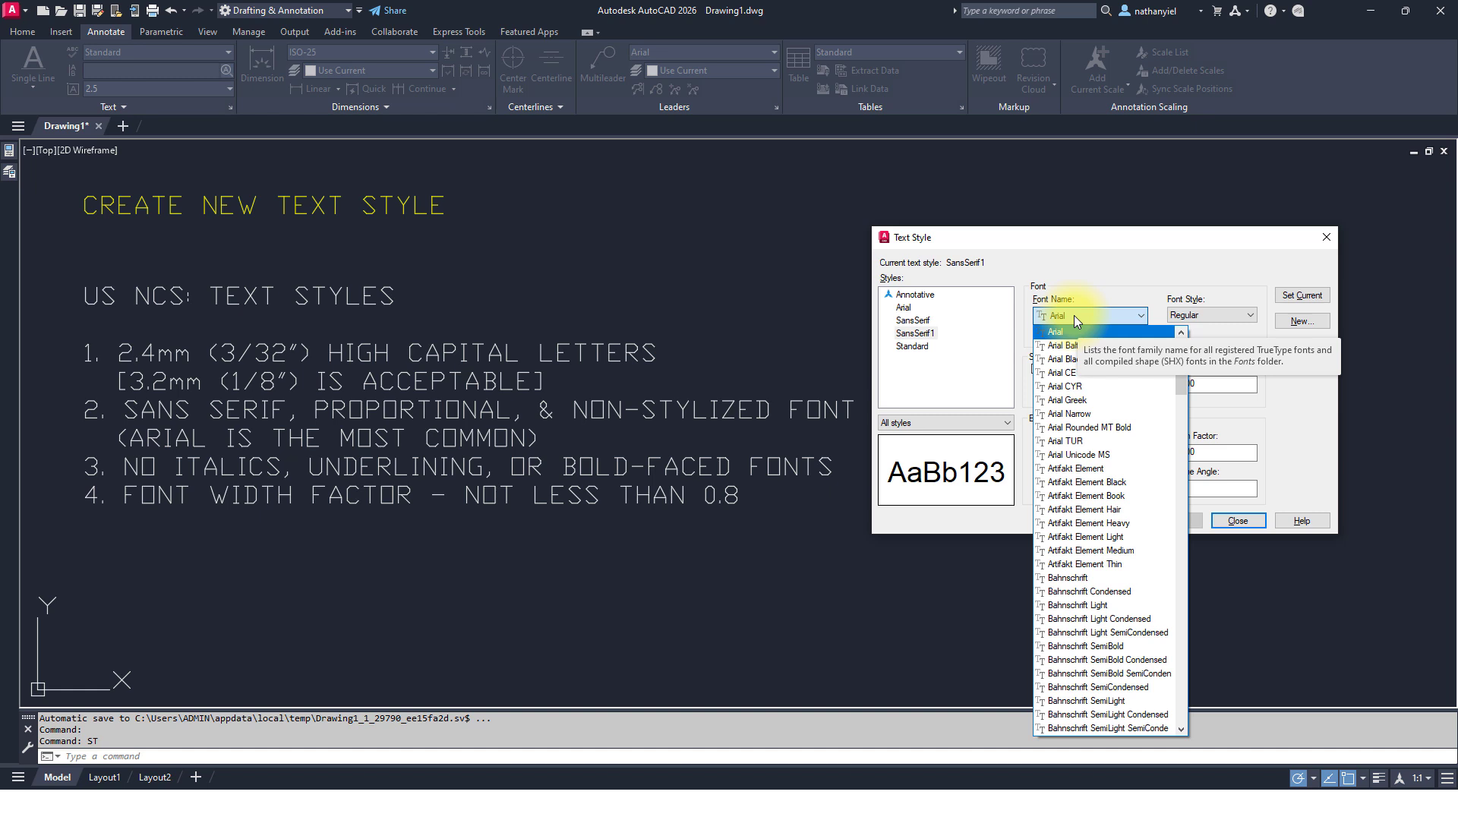
{"action": "key", "text": "s"}
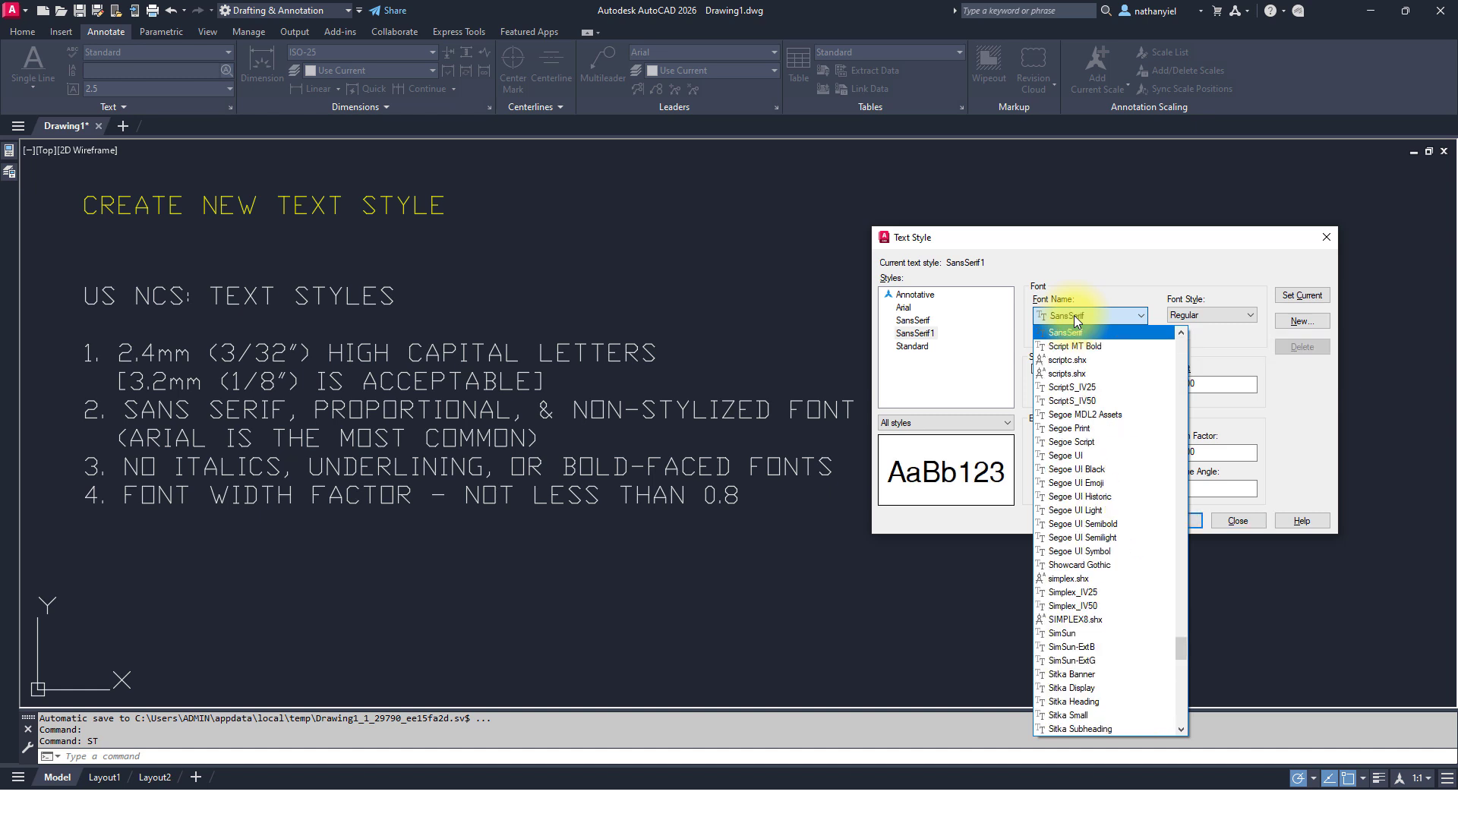
{"action": "left_click", "coordinate": [1080, 334]}
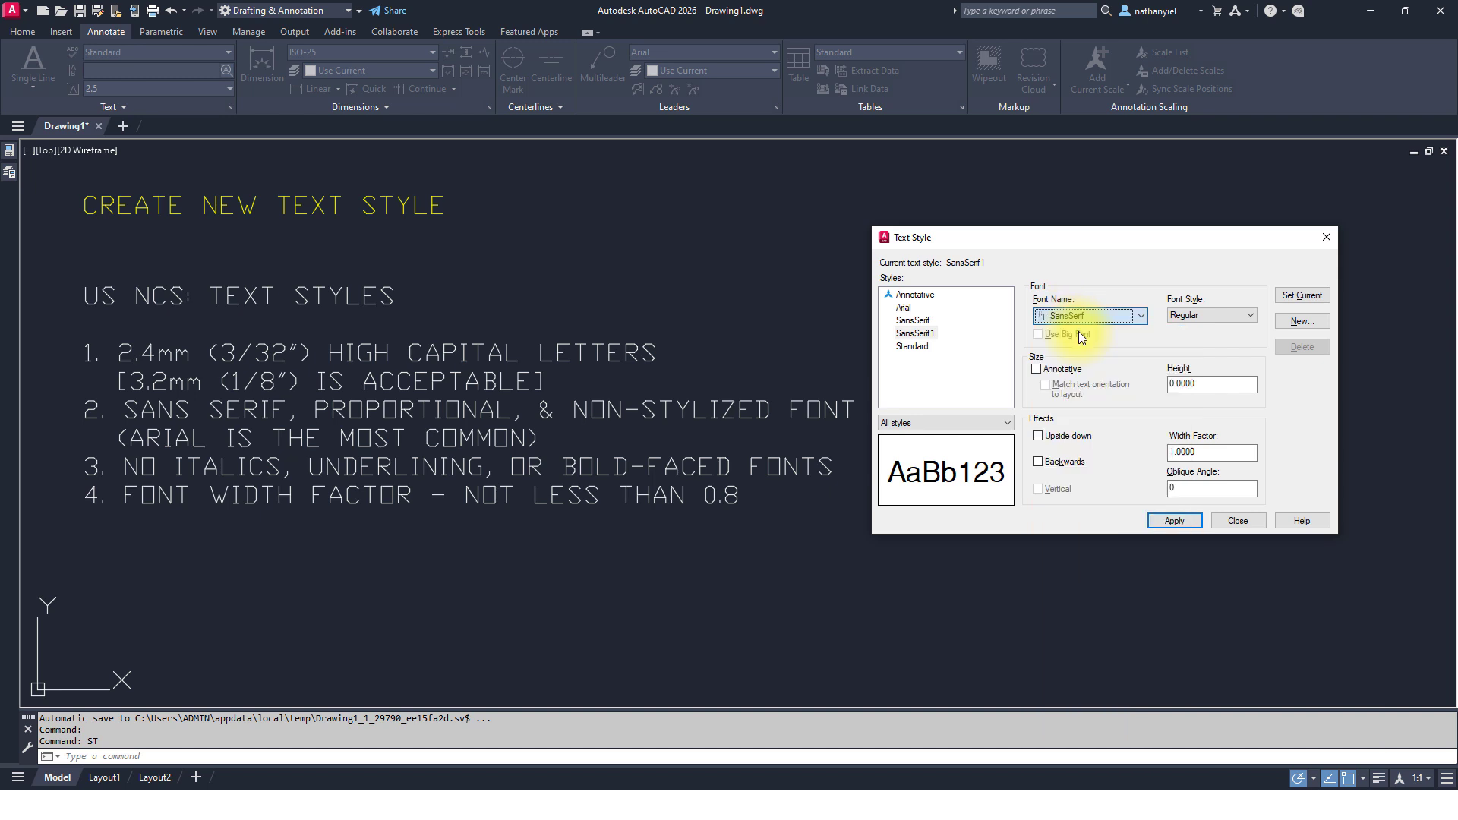
- Set the SansSerif1 font style to Regular and make the style annotative with a paper text height of 3.2
{"action": "left_click", "coordinate": [1183, 316]}
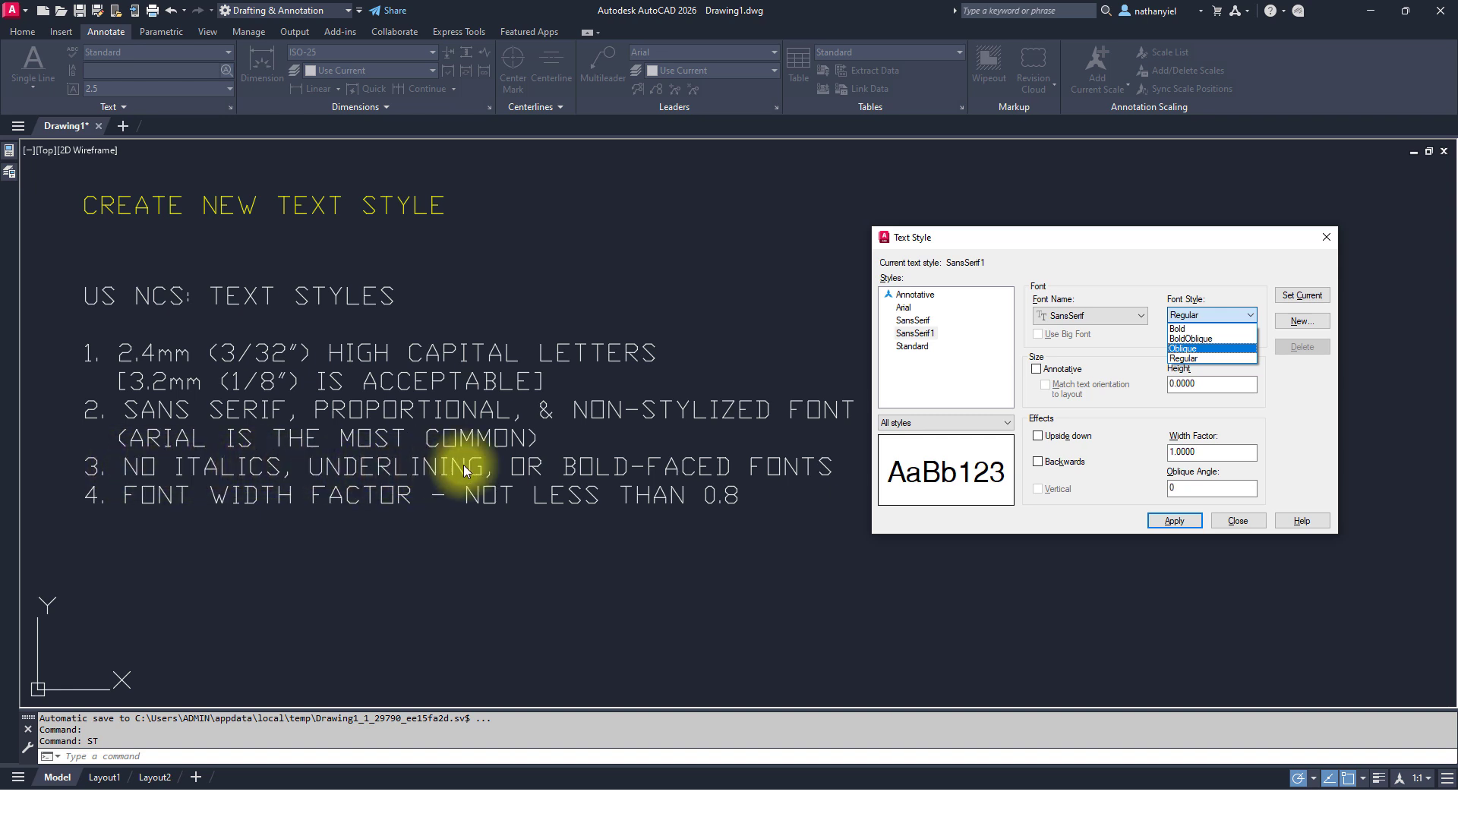
{"action": "left_click", "coordinate": [1188, 359]}
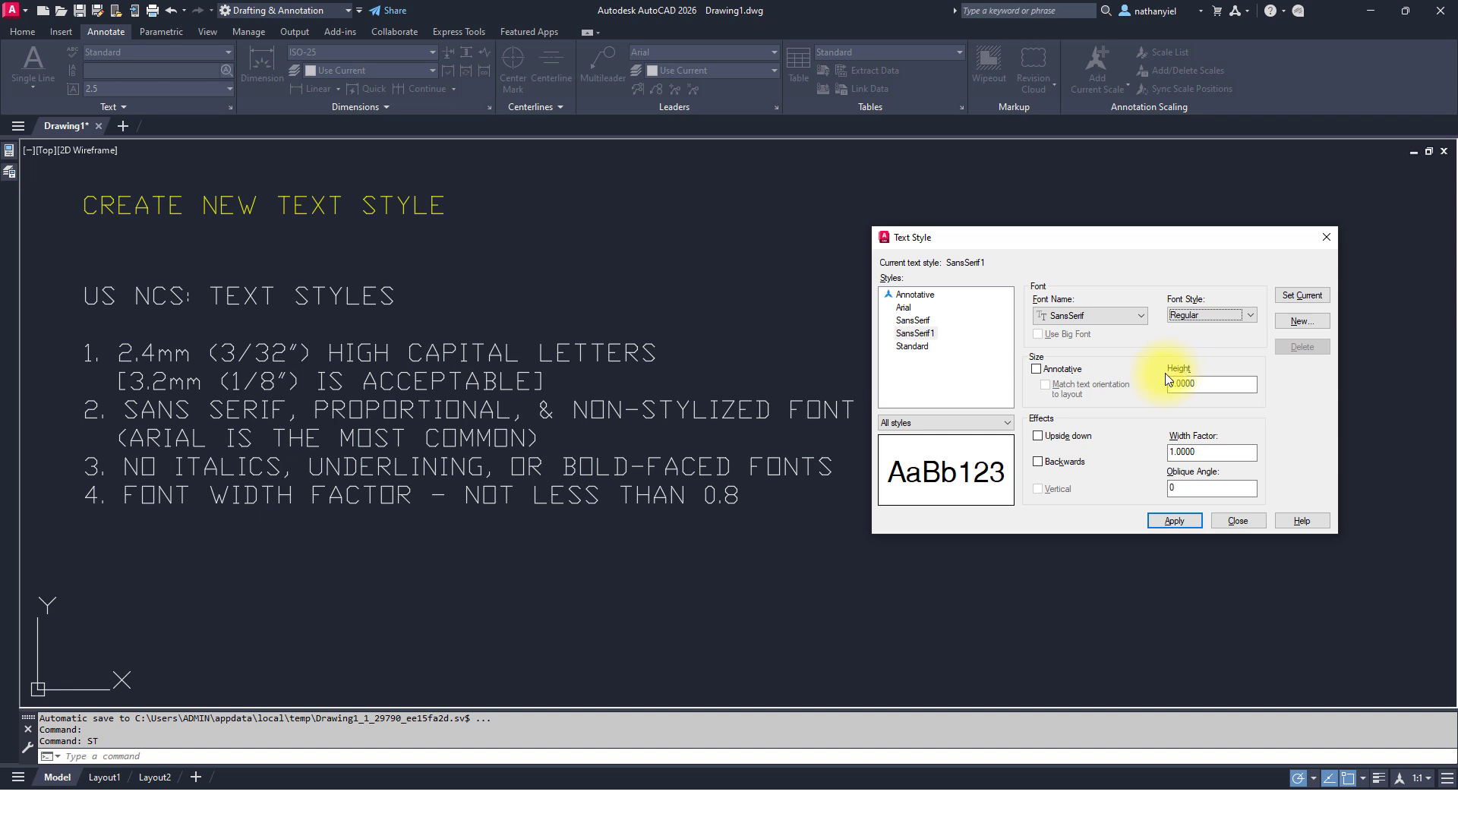
{"action": "left_click", "coordinate": [1037, 369]}
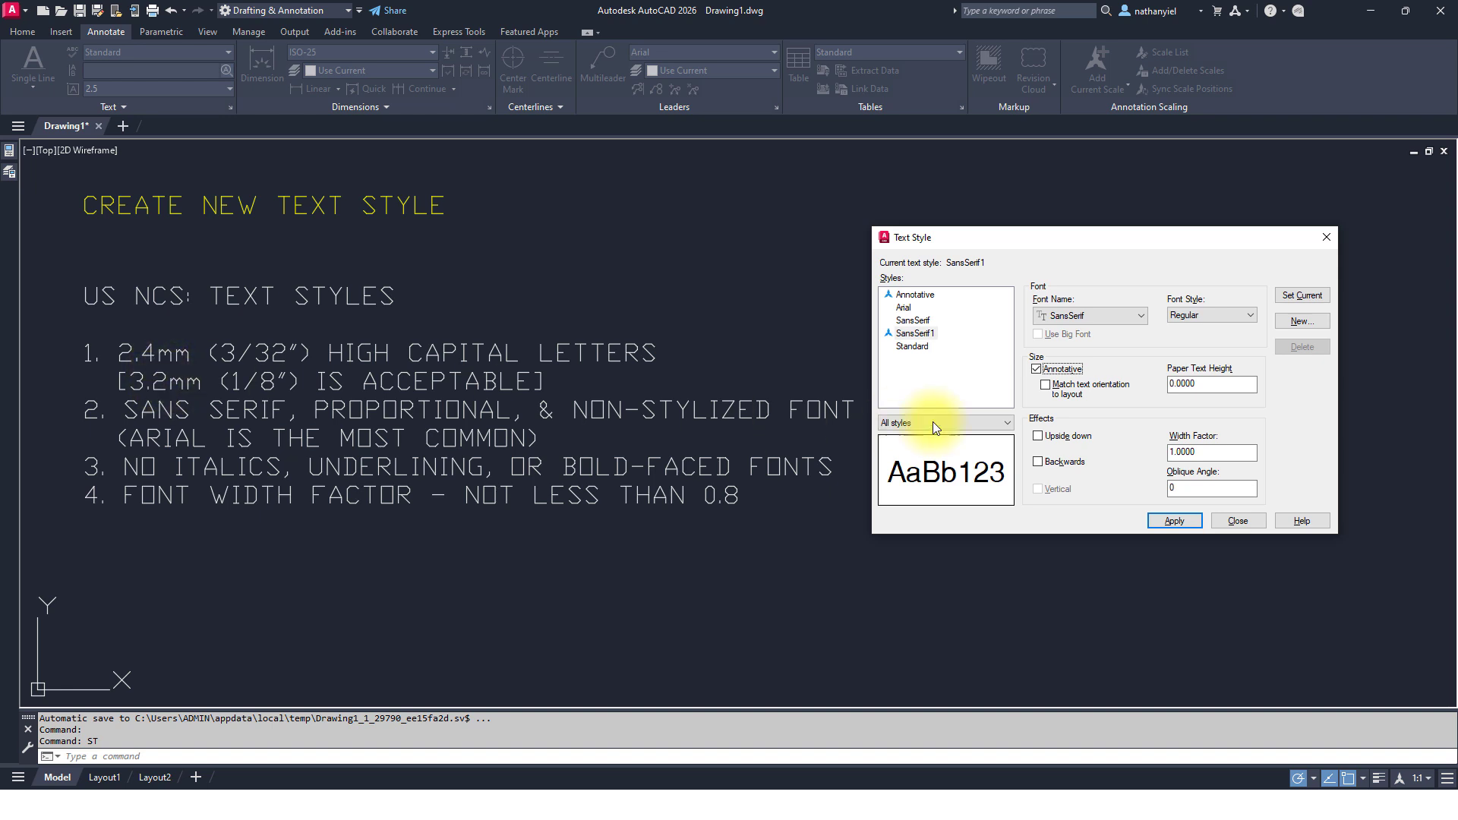
{"action": "left_click_drag", "start_coordinate": [1223, 383], "coordinate": [1134, 386]}
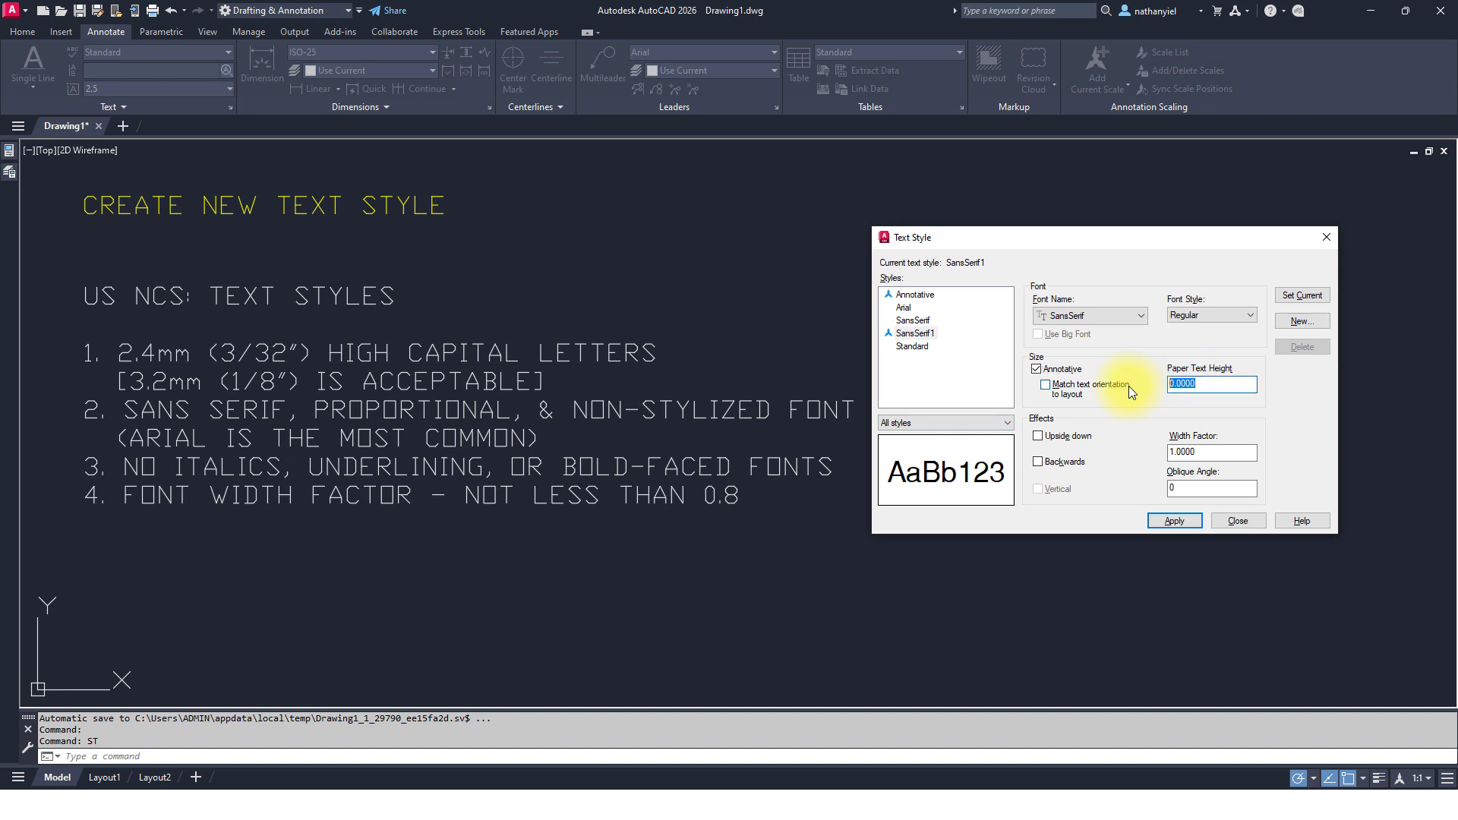
{"action": "type", "text": "2.4"}
{"action": "key", "text": "BackSpace"}
{"action": "key", "text": "BackSpace"}
{"action": "key", "text": "BackSpace"}
{"action": "type", "text": "3.2"}
- Turn off the Annotative option for SansSerif1 and set its text height to 0
{"action": "left_click", "coordinate": [1036, 371]}
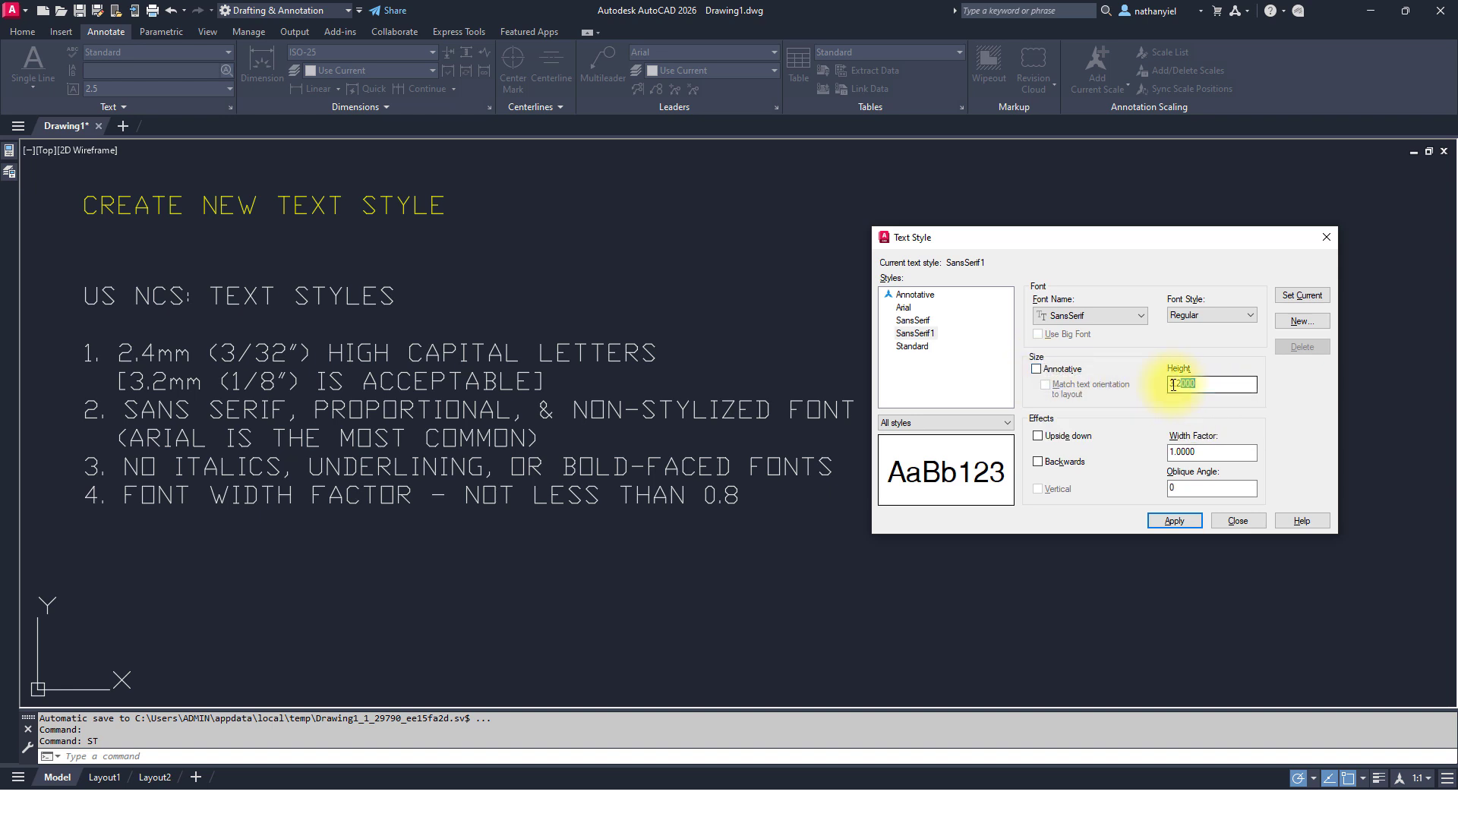
{"action": "double_click", "coordinate": [1204, 385]}
{"action": "type", "text": "0"}
{"action": "key", "text": "Tab"}
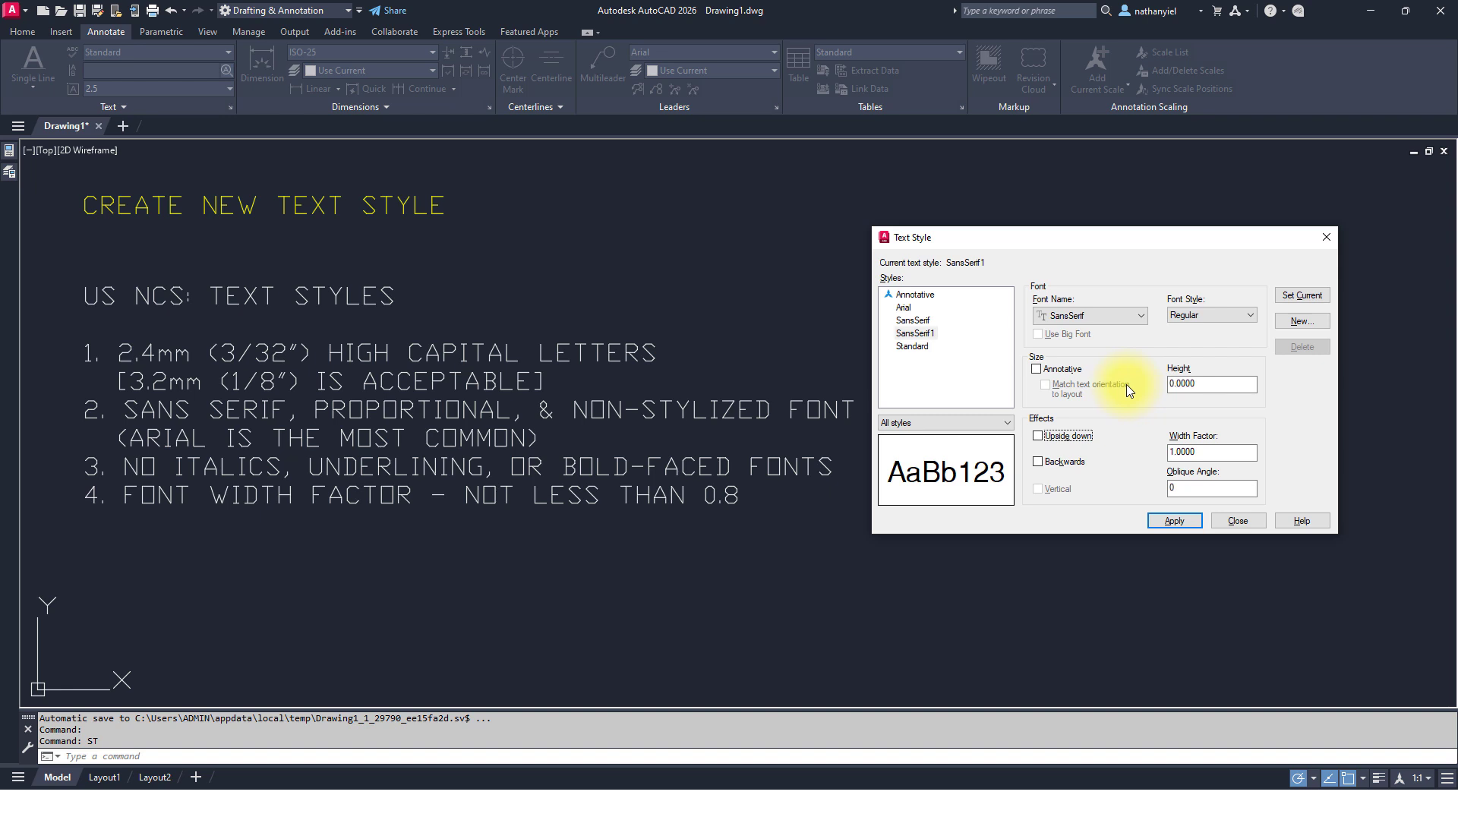
- Preview the Upside down and Backwards text effects, leaving both turned off
{"action": "left_click", "coordinate": [1038, 436]}
{"action": "left_click", "coordinate": [1038, 436]}
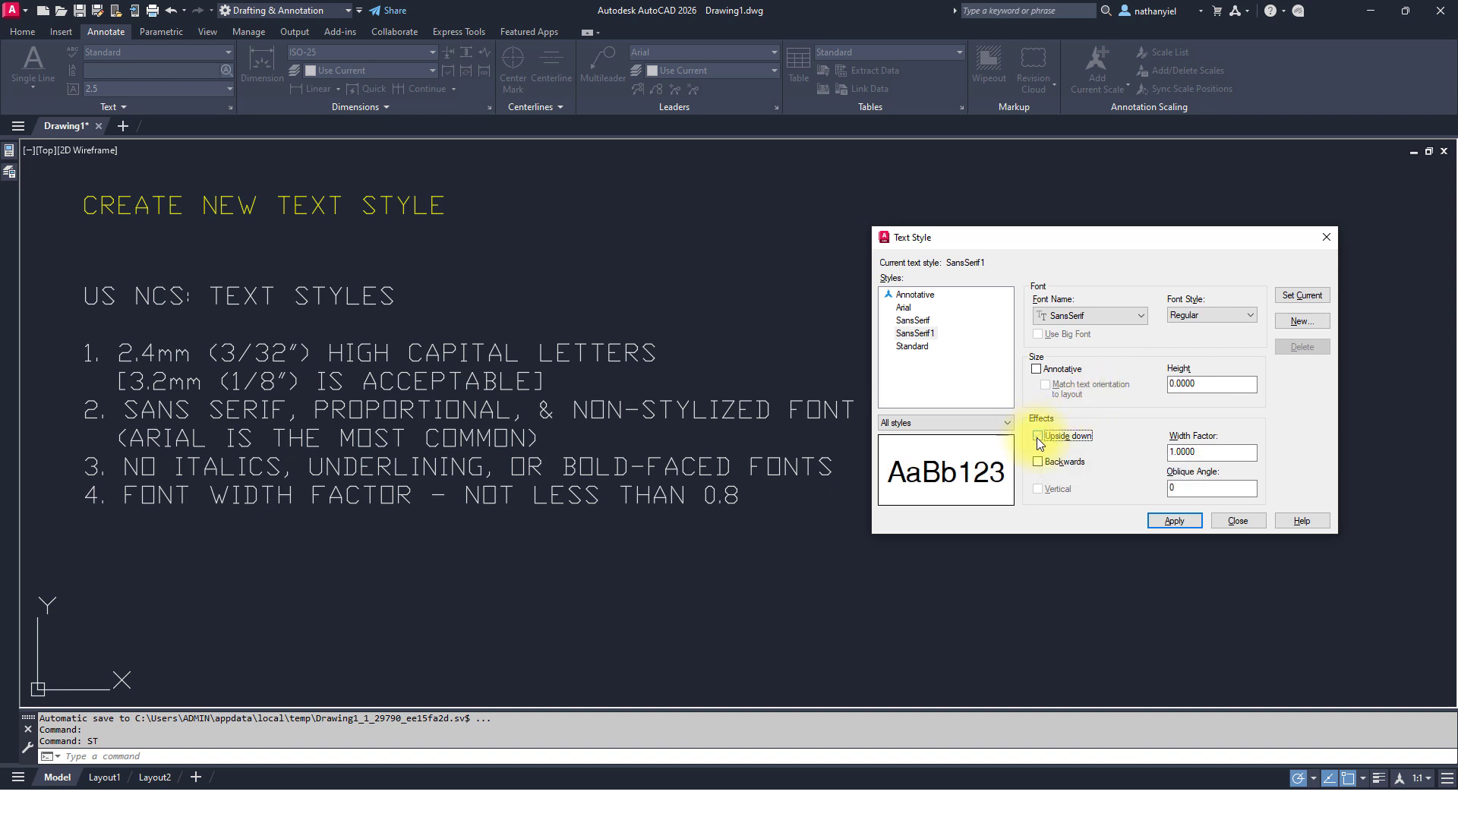
{"action": "left_click", "coordinate": [1039, 460]}
{"action": "left_click", "coordinate": [1039, 461]}
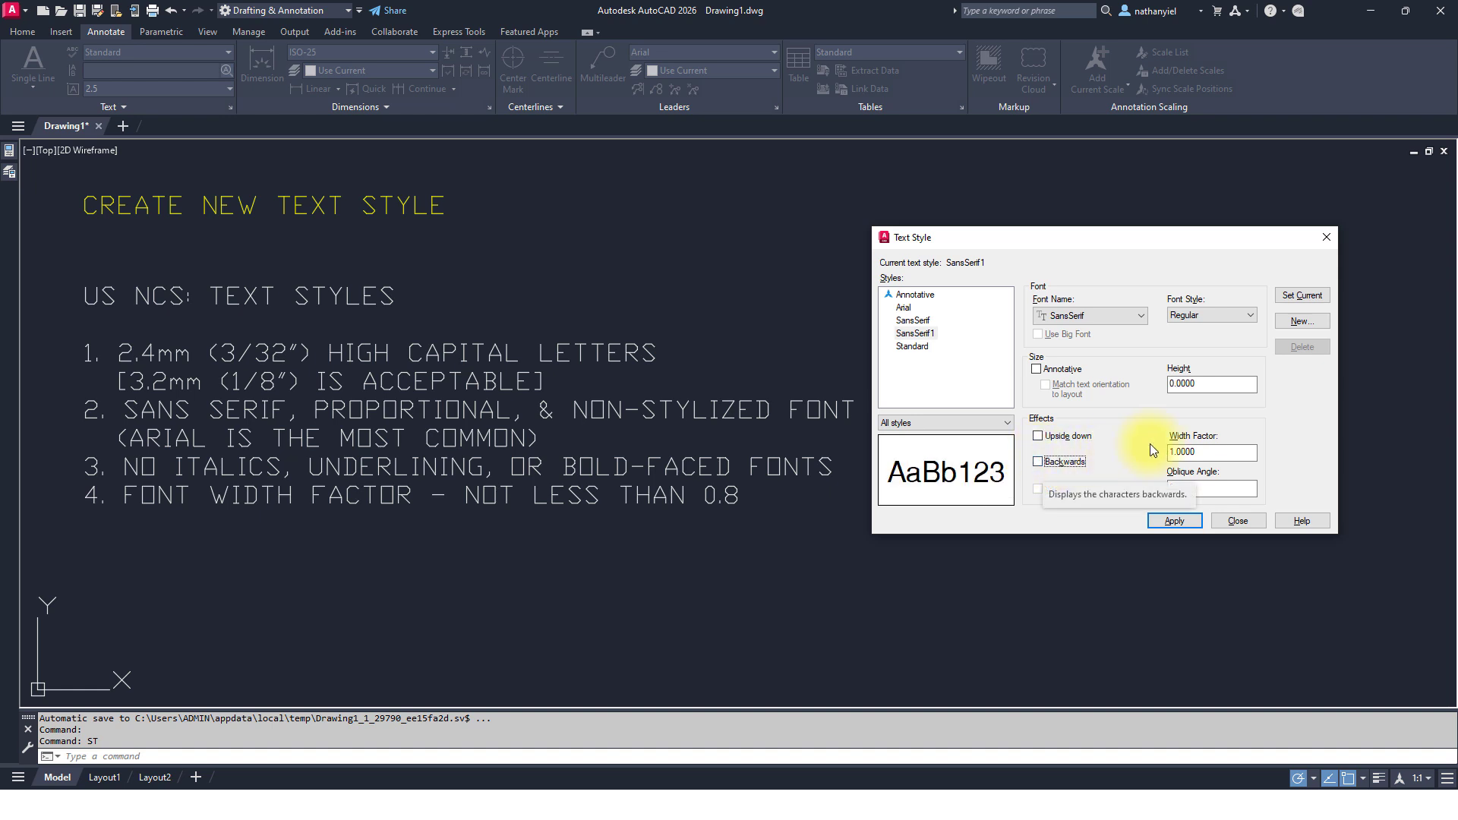
- Preview a width factor of 0.8 for SansSerif1 and set it back to 1
{"action": "double_click", "coordinate": [1200, 452]}
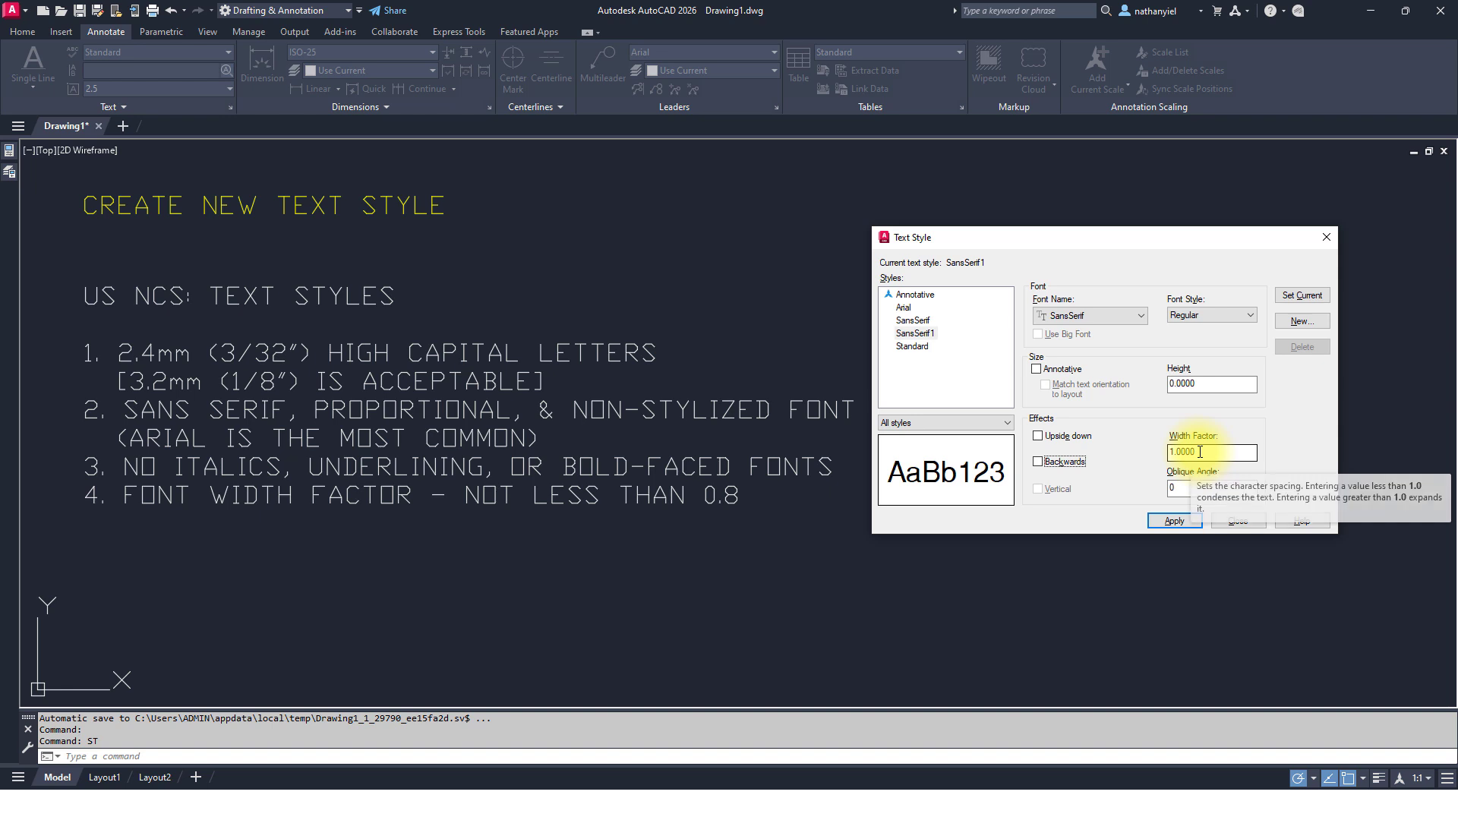
{"action": "left_click_drag", "start_coordinate": [1201, 452], "coordinate": [1155, 461]}
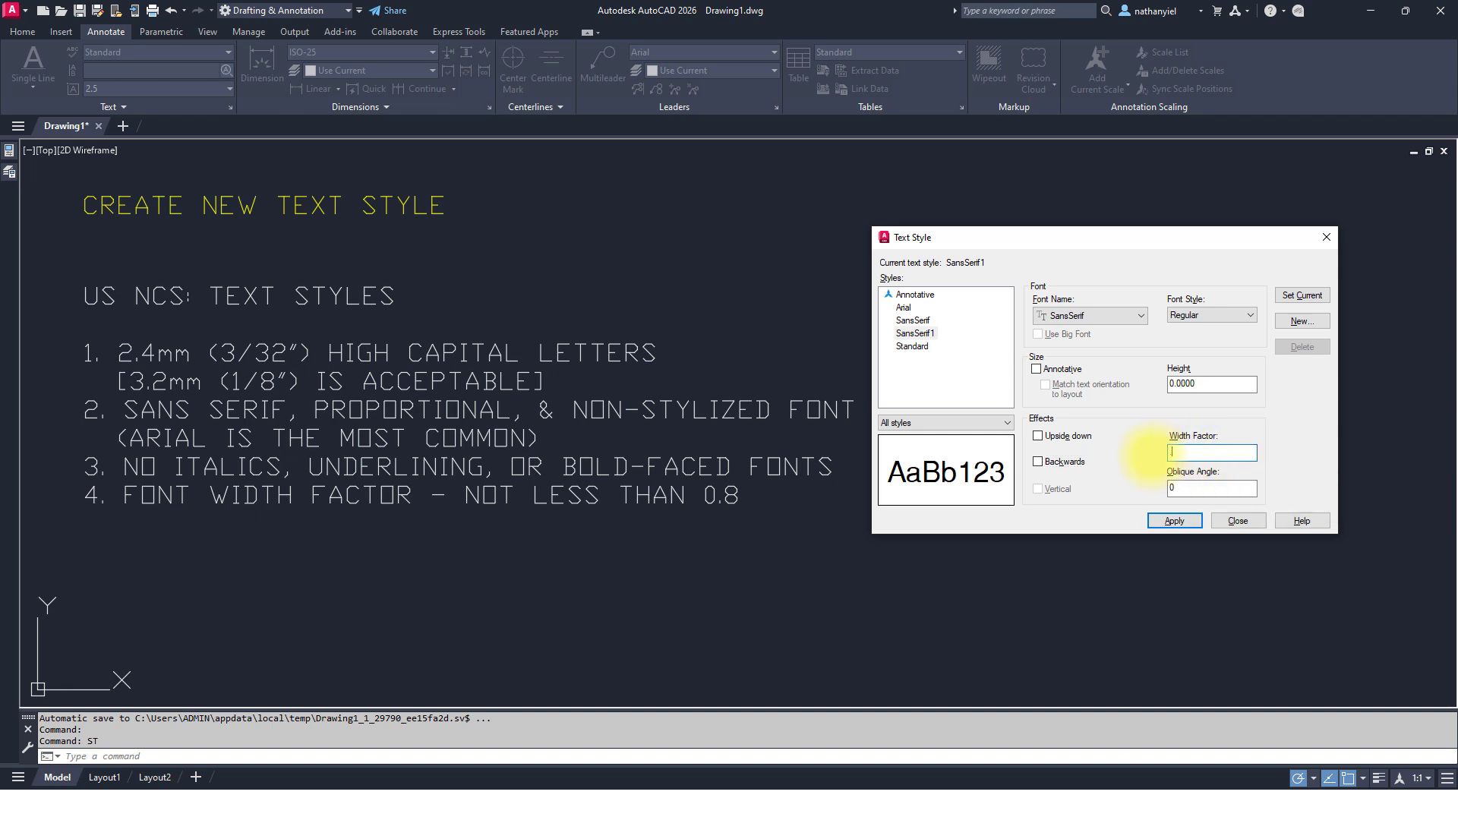
{"action": "type", "text": ".8"}
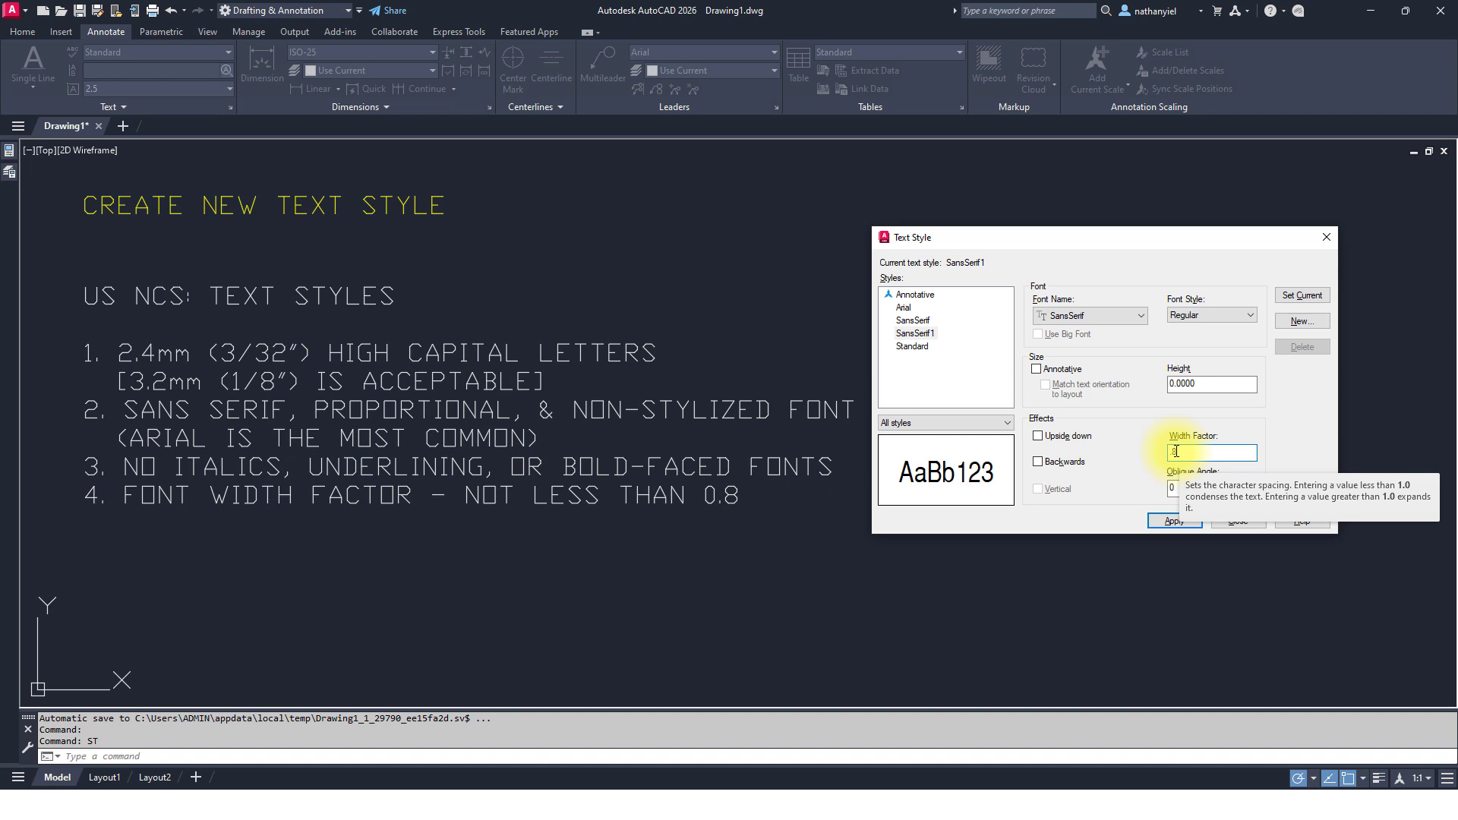
{"action": "key", "text": "BackSpace"}
{"action": "type", "text": "1"}
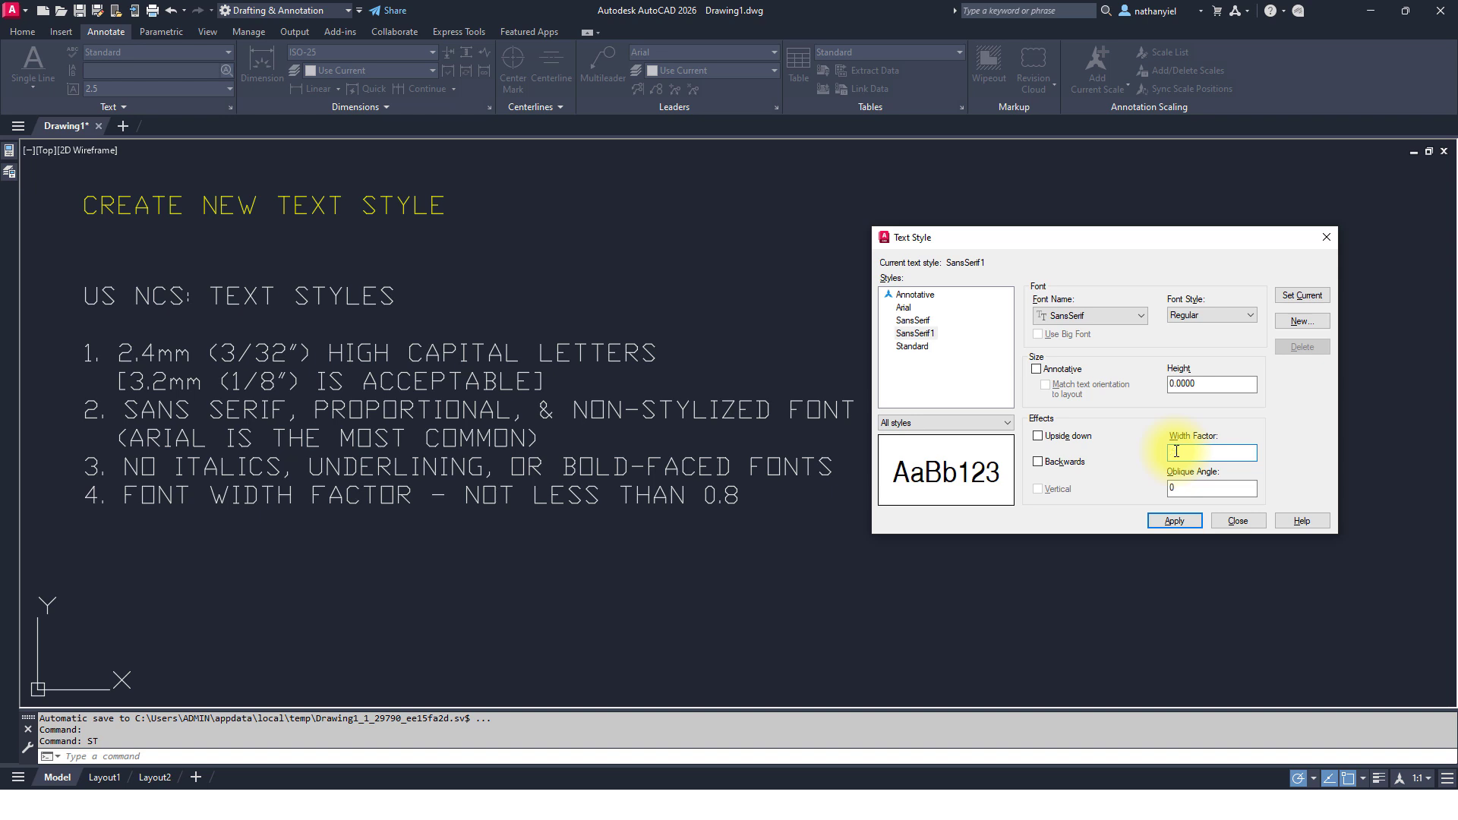
{"action": "type", "text": "1"}
{"action": "key", "text": "Tab"}
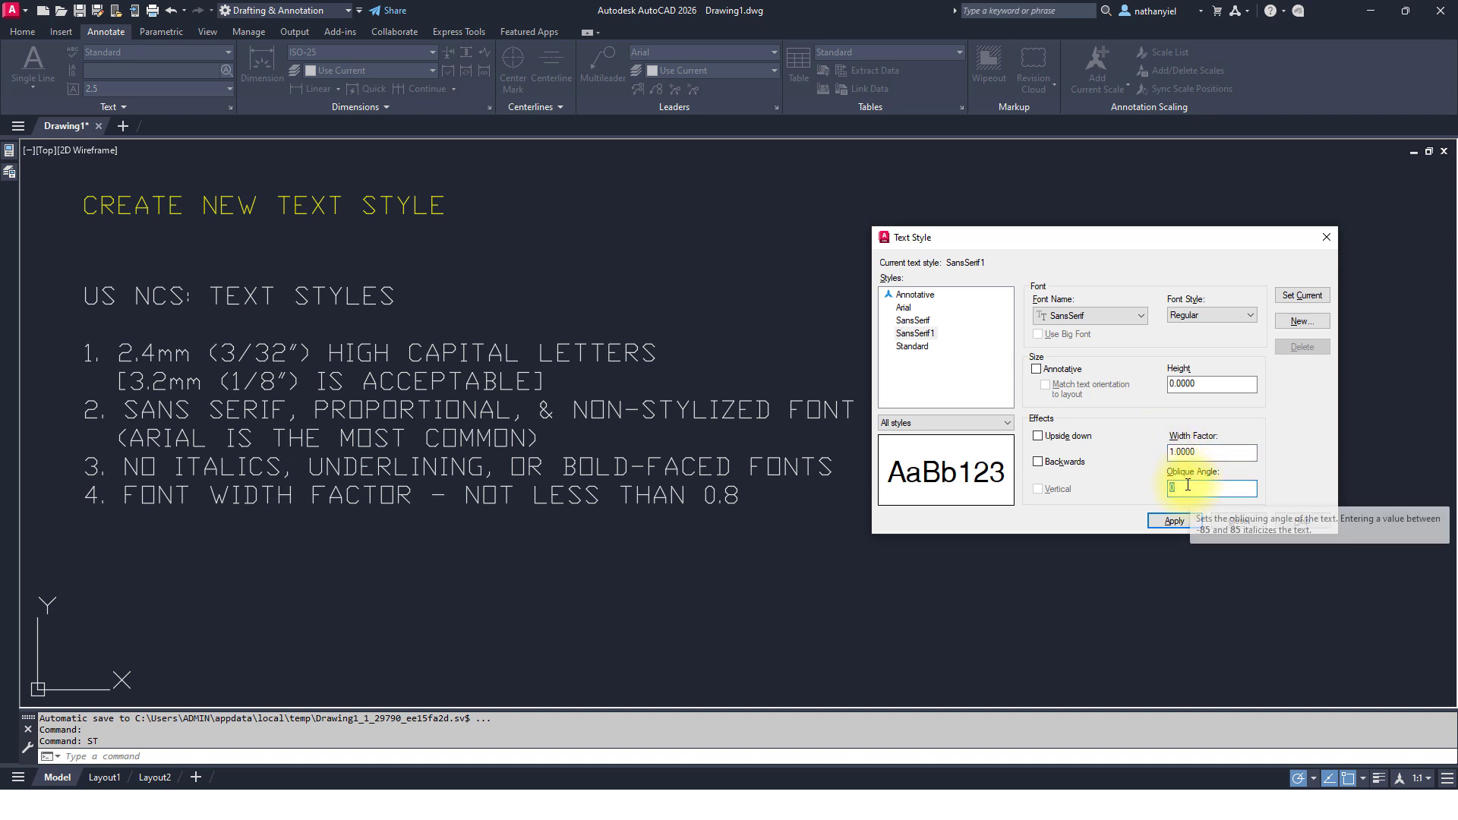
- Apply the SansSerif1 settings and make it the current text style
{"action": "left_click", "coordinate": [1182, 525]}
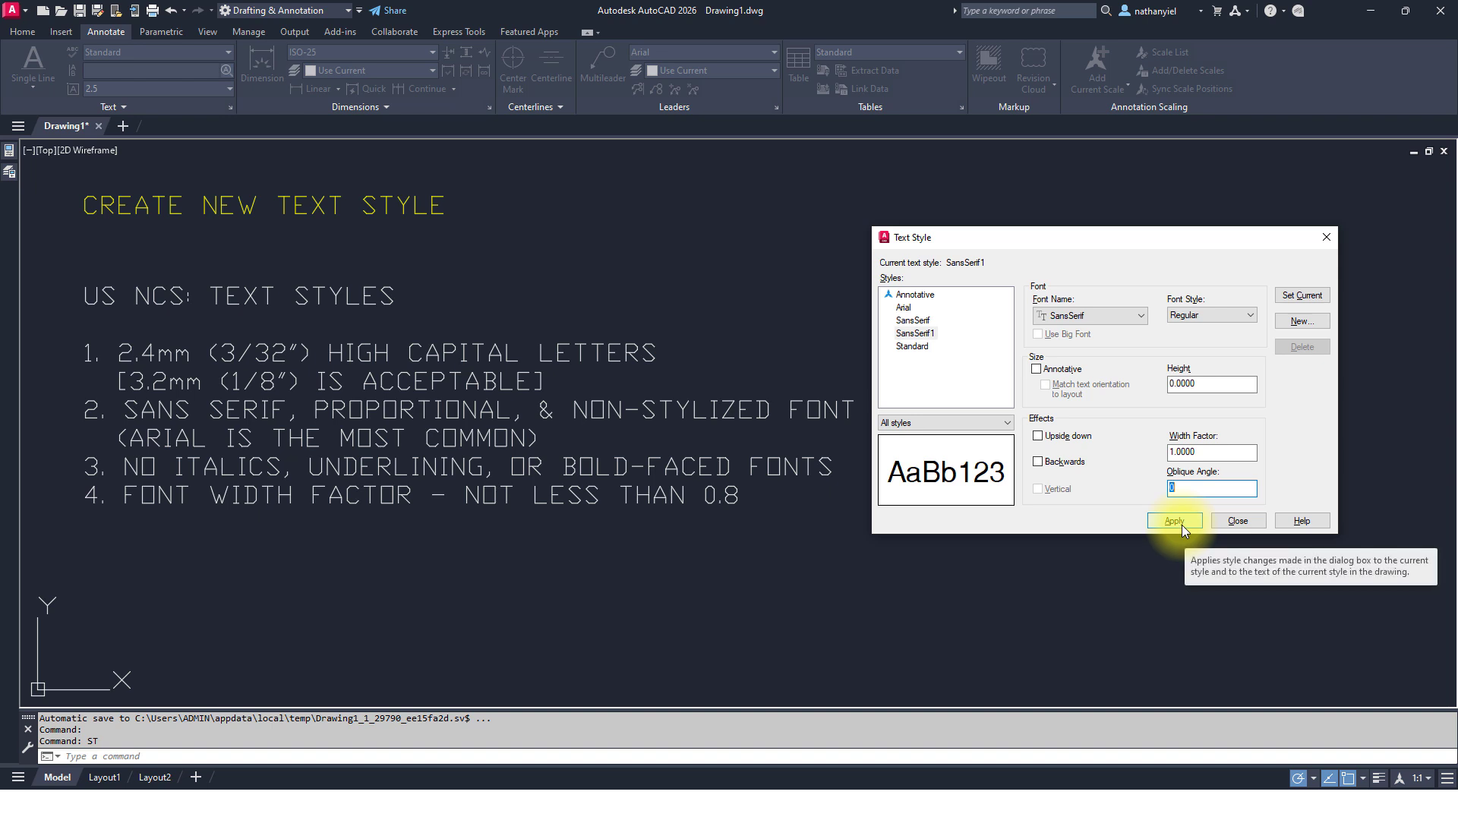
{"action": "left_click", "coordinate": [1182, 526]}
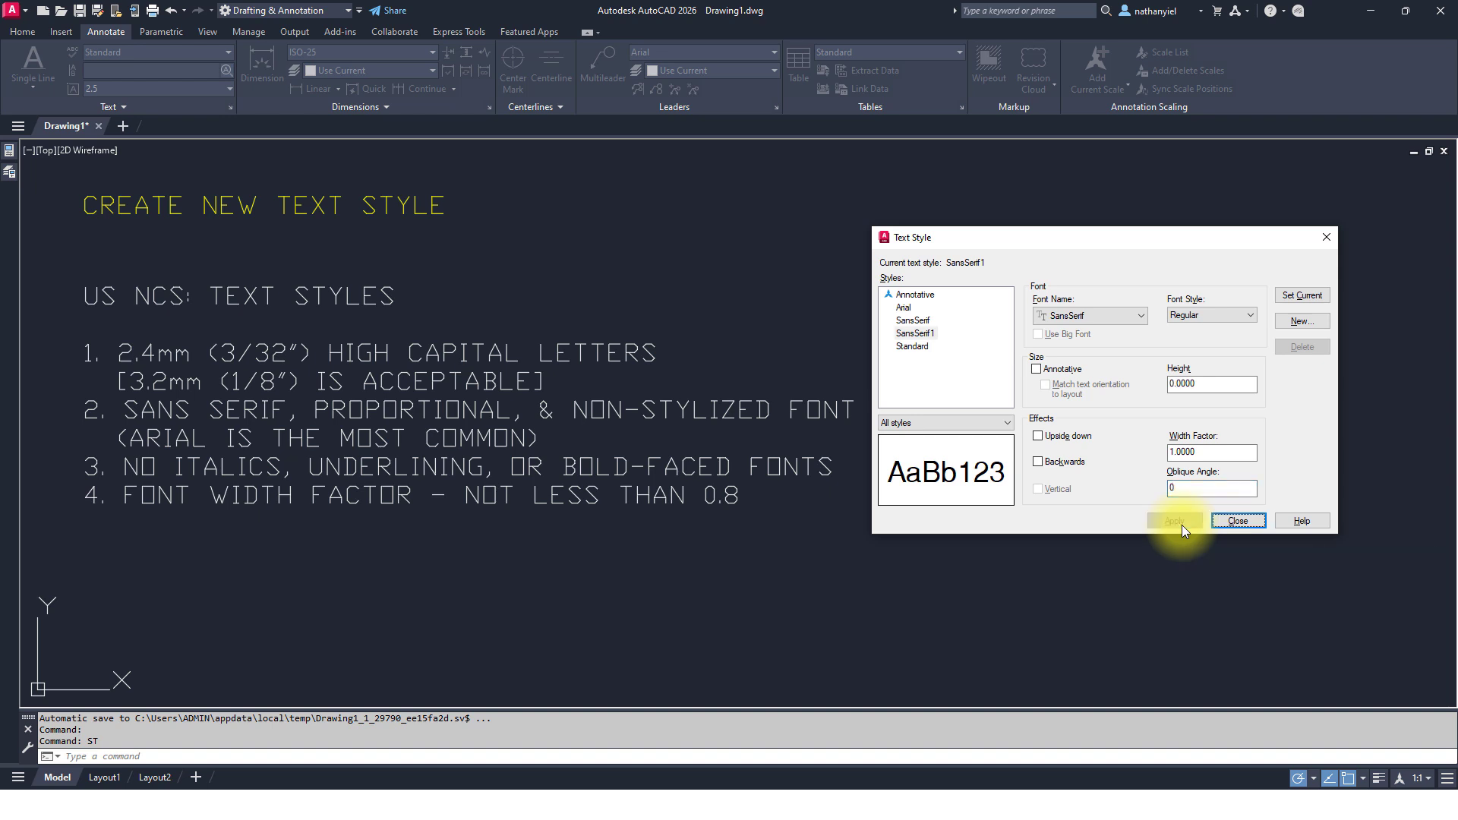
{"action": "left_click", "coordinate": [1305, 299]}
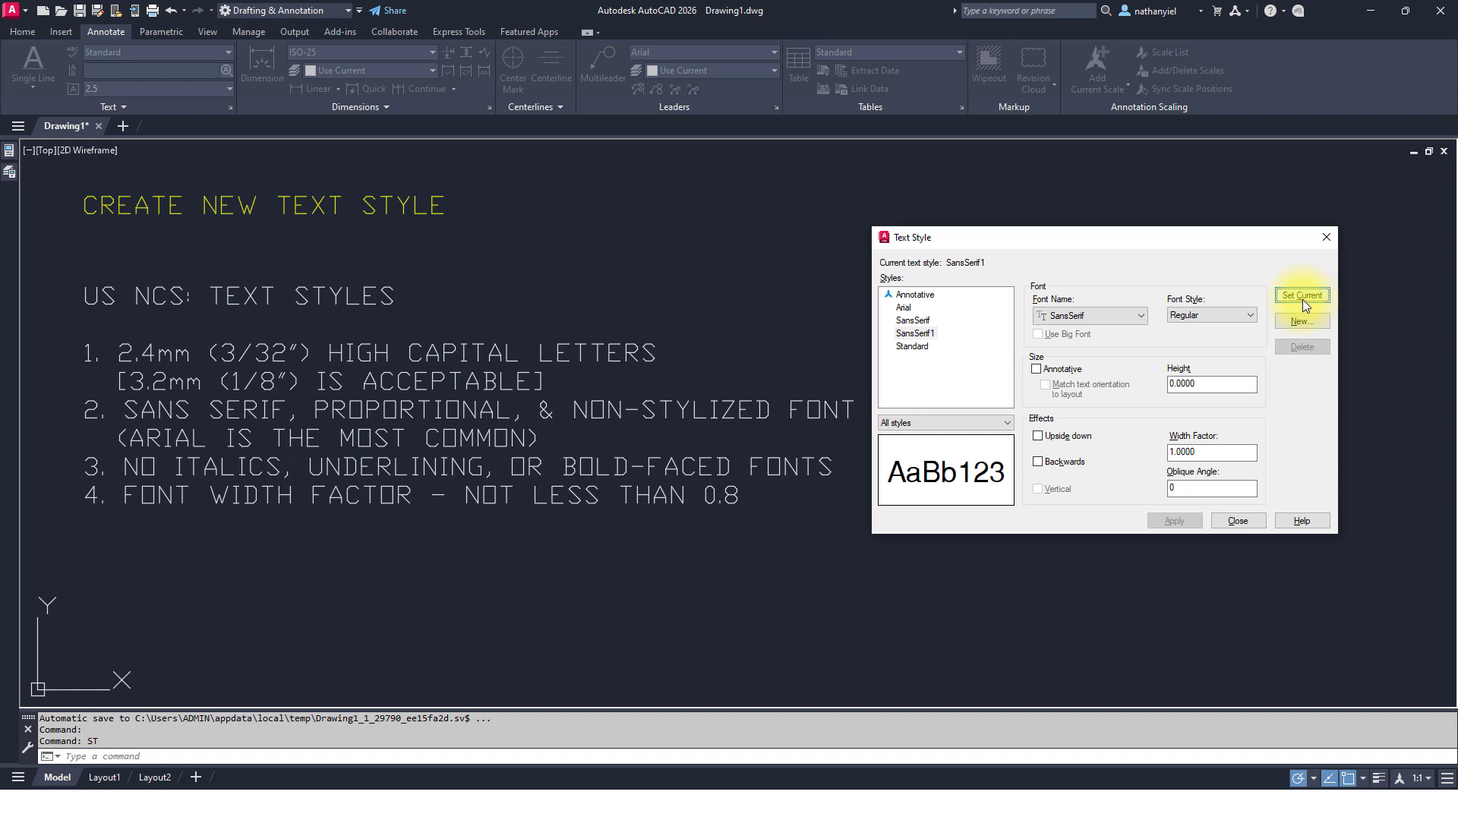
- Make SansSerif the current text style and delete the SansSerif1 style
{"action": "left_click", "coordinate": [915, 335]}
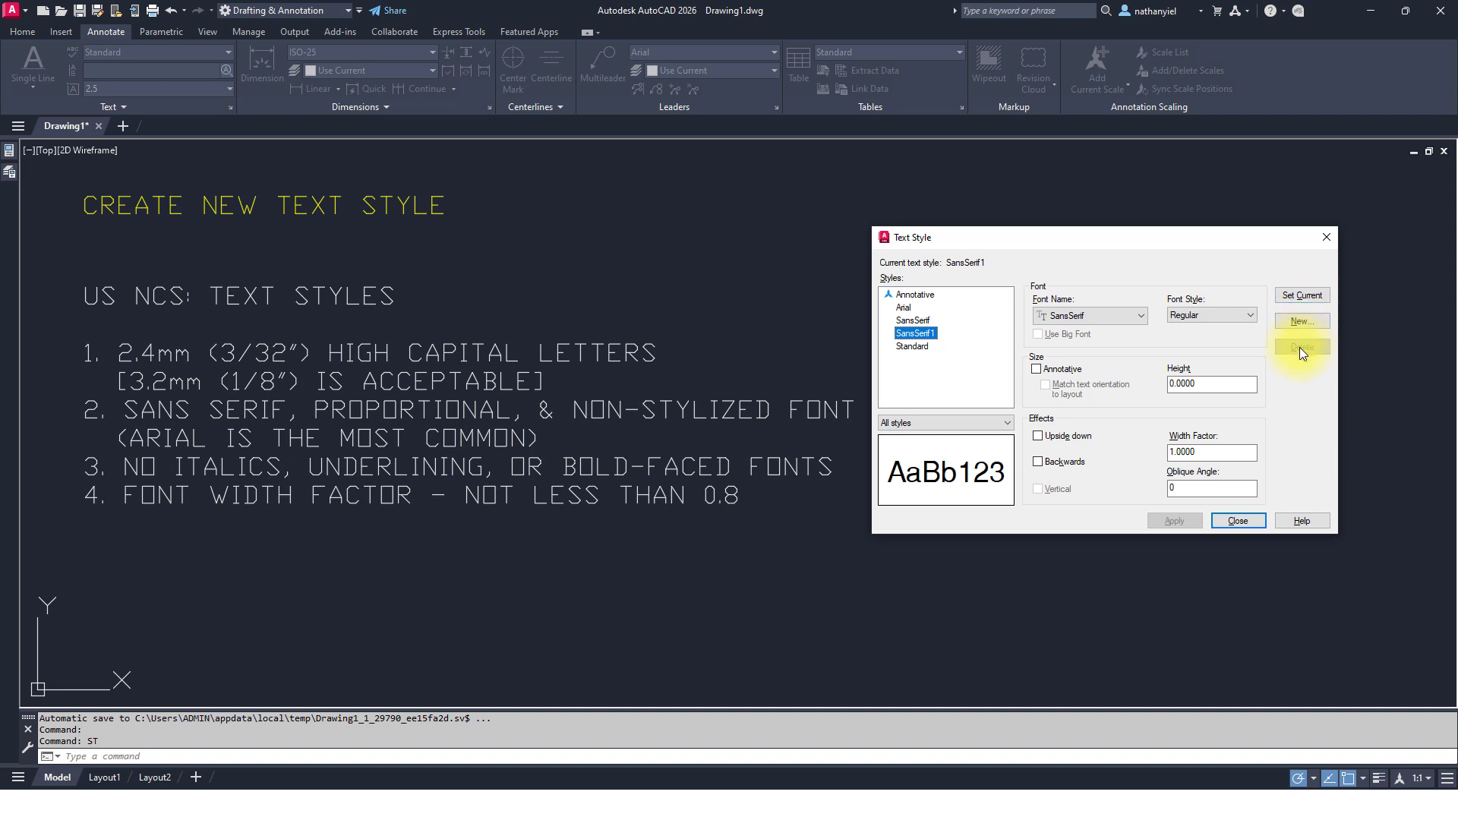
{"action": "left_click", "coordinate": [914, 320]}
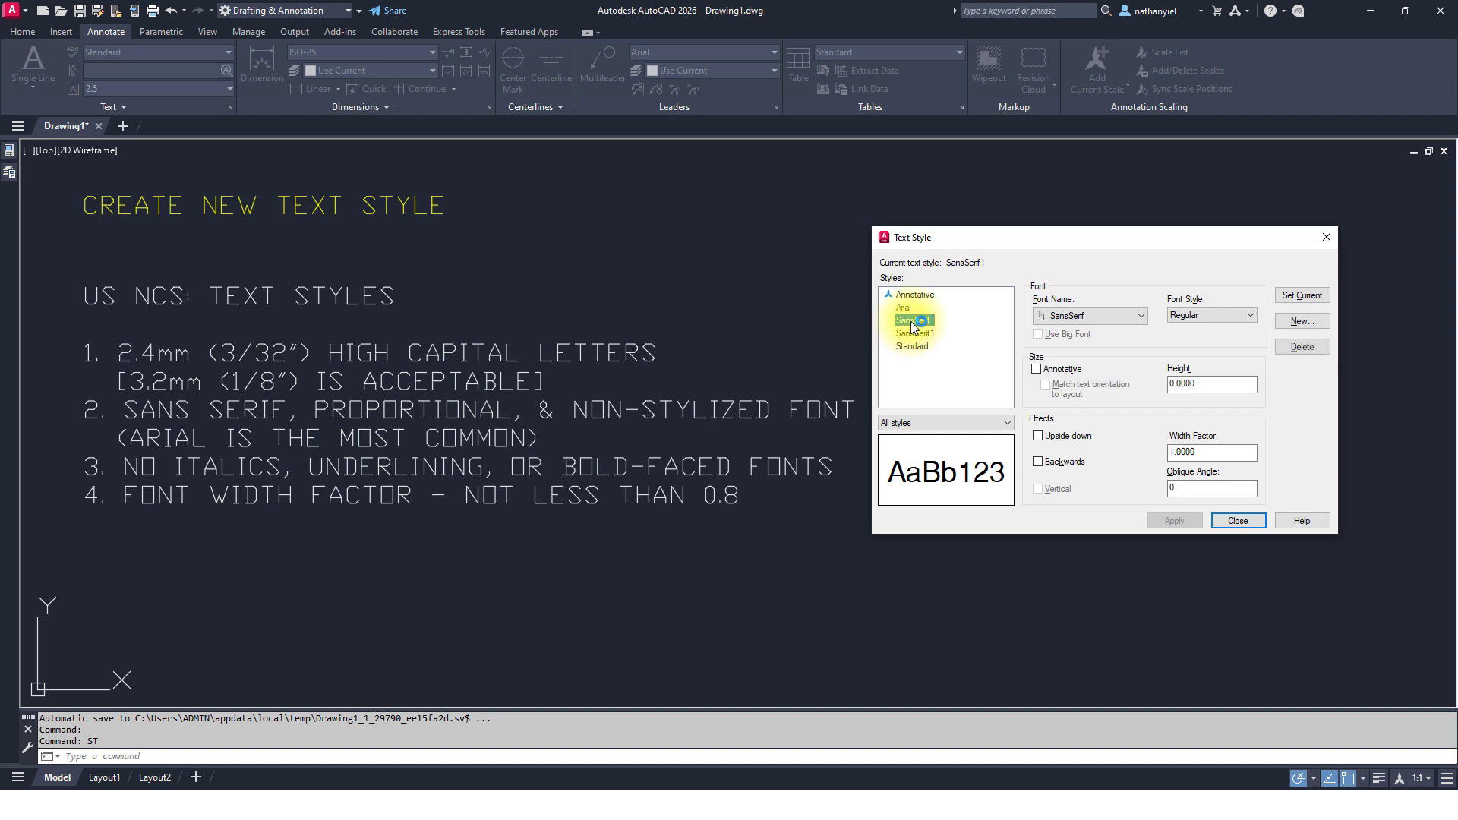
{"action": "left_click", "coordinate": [1299, 297]}
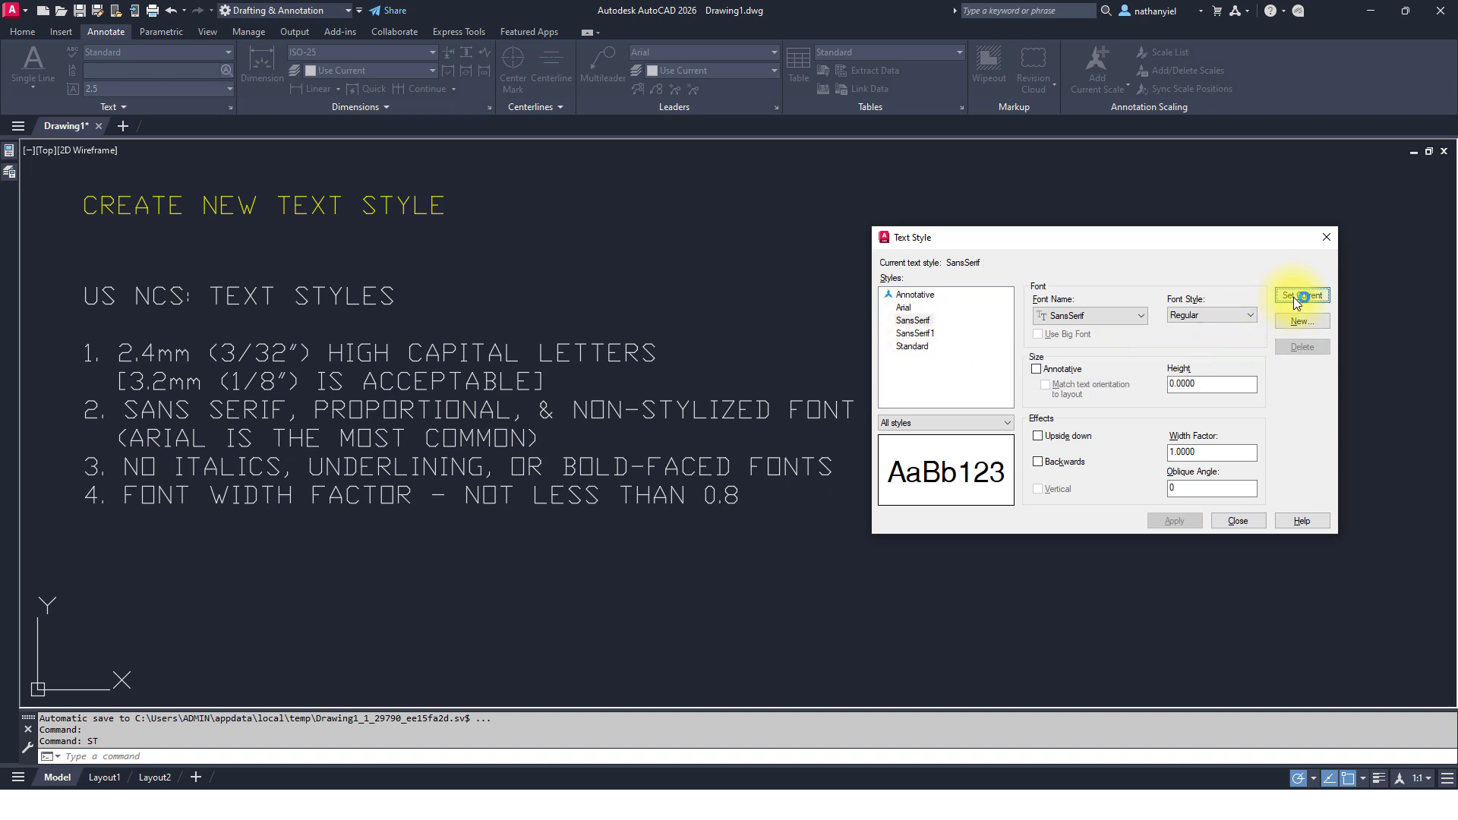
{"action": "left_click", "coordinate": [915, 334]}
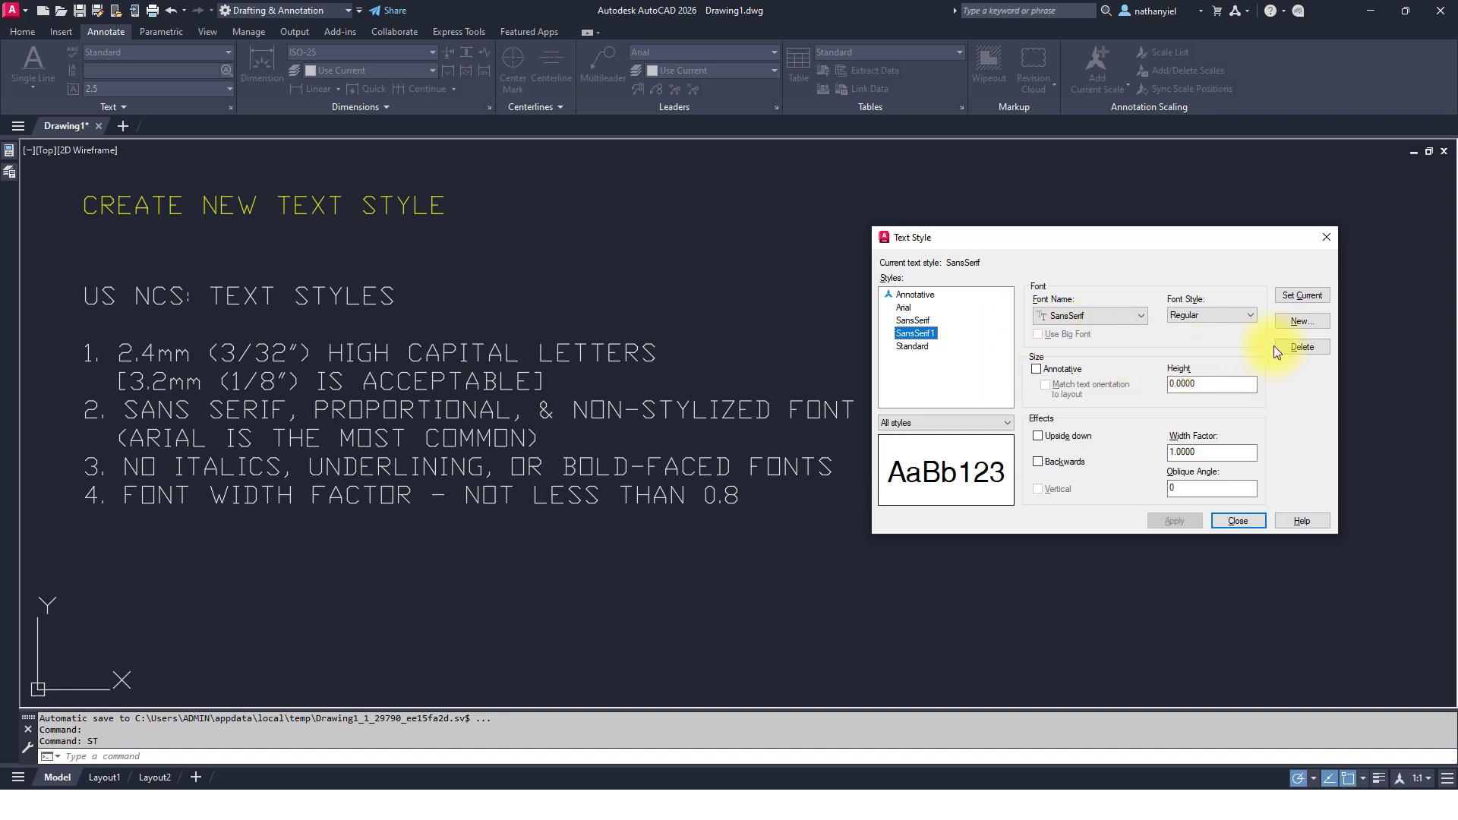
{"action": "left_click", "coordinate": [1294, 346]}
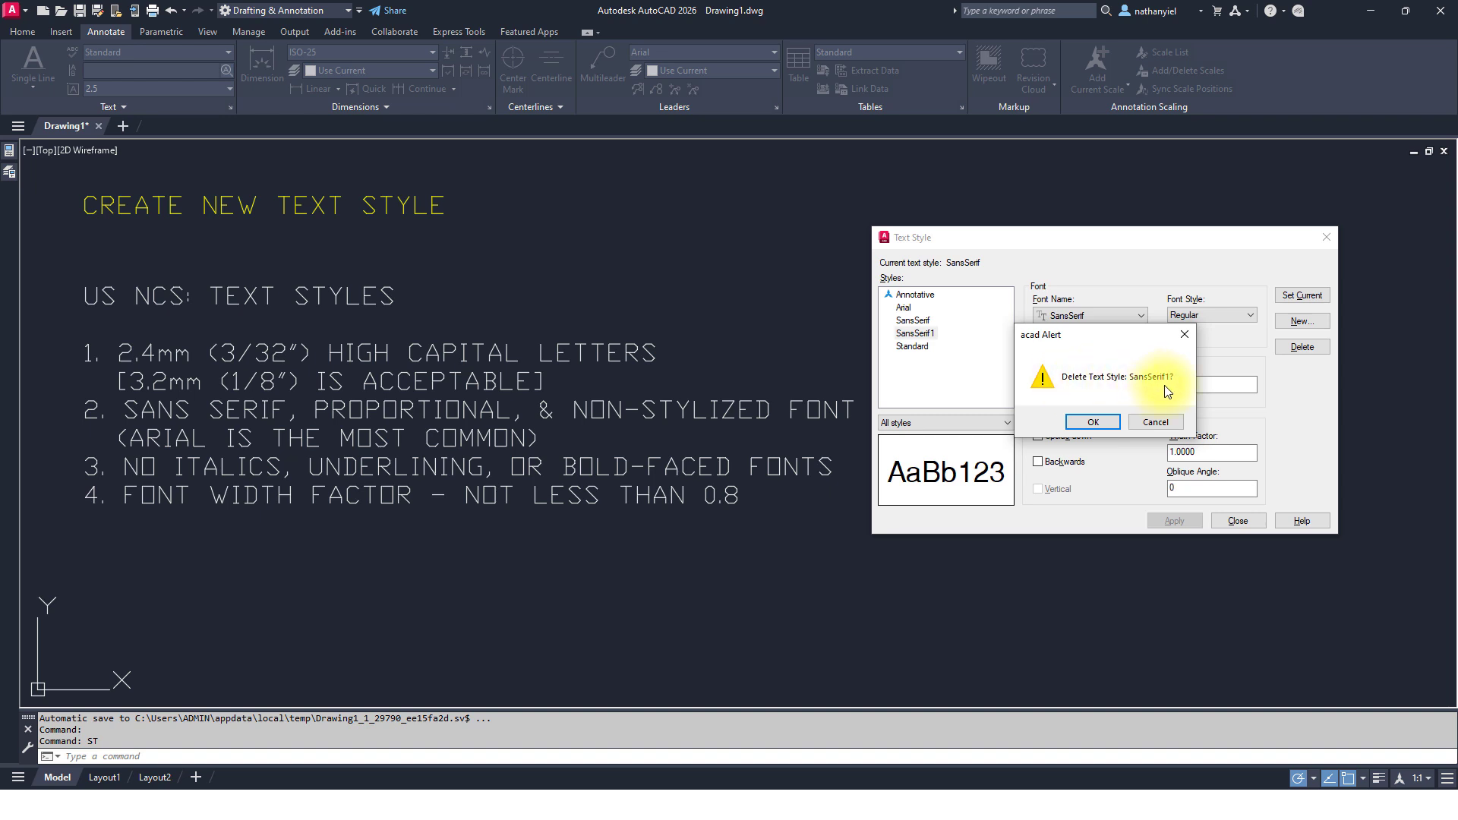
{"action": "left_click", "coordinate": [1094, 423]}
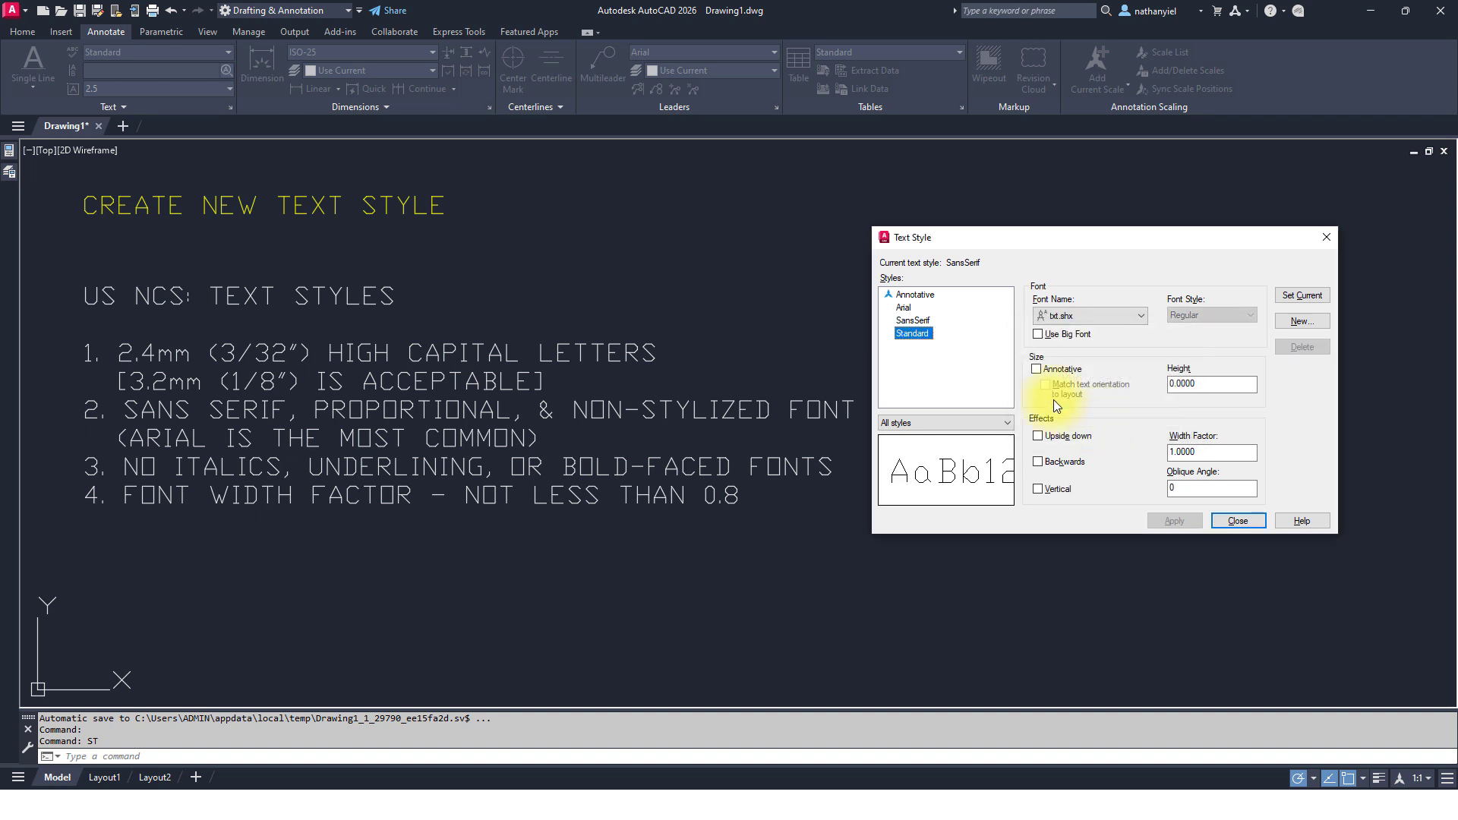
- Set the SansSerif text style as current again and close the Text Style dialog
{"action": "left_click", "coordinate": [920, 321]}
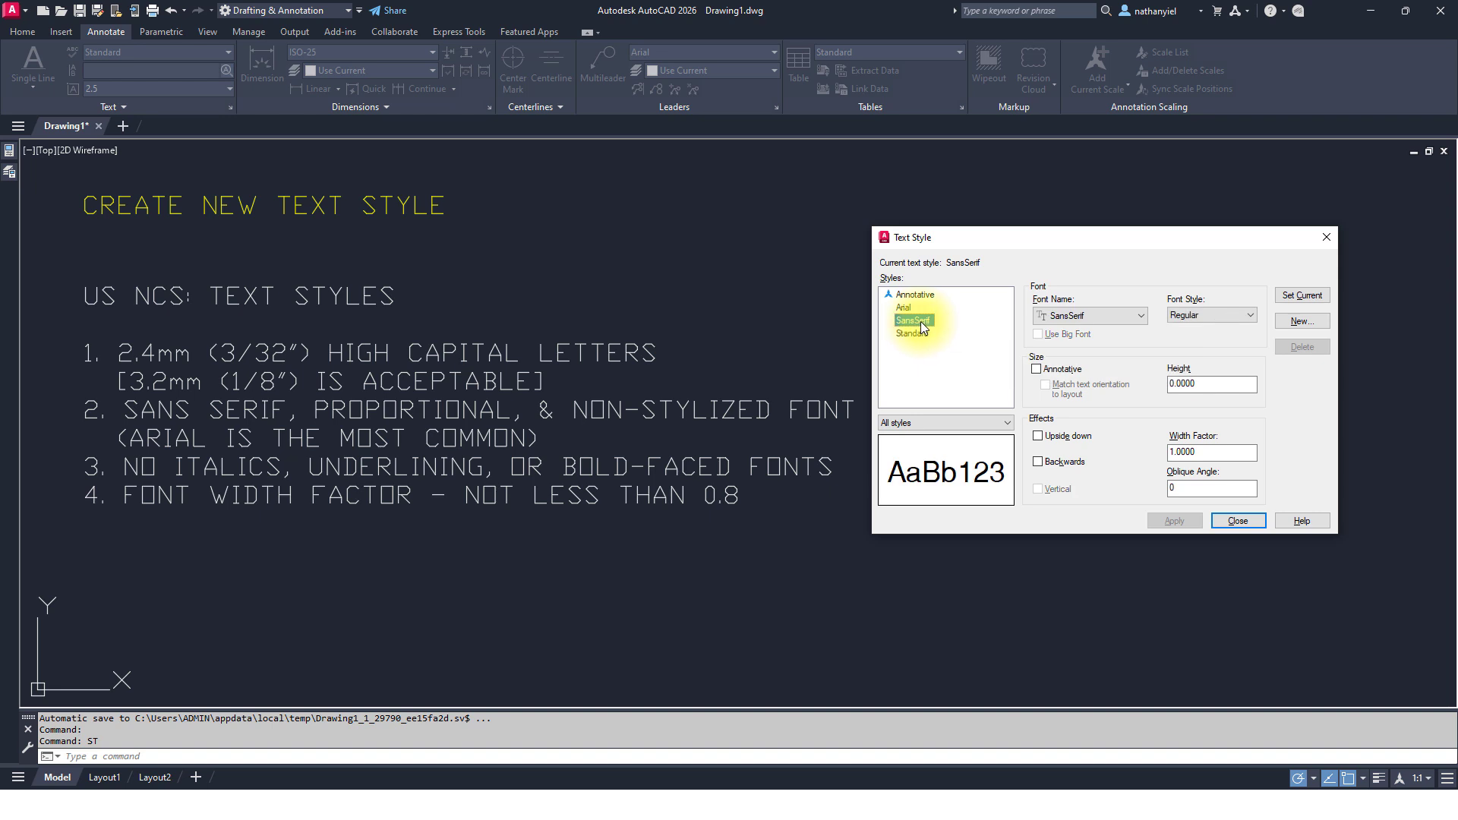
{"action": "left_click", "coordinate": [1303, 296]}
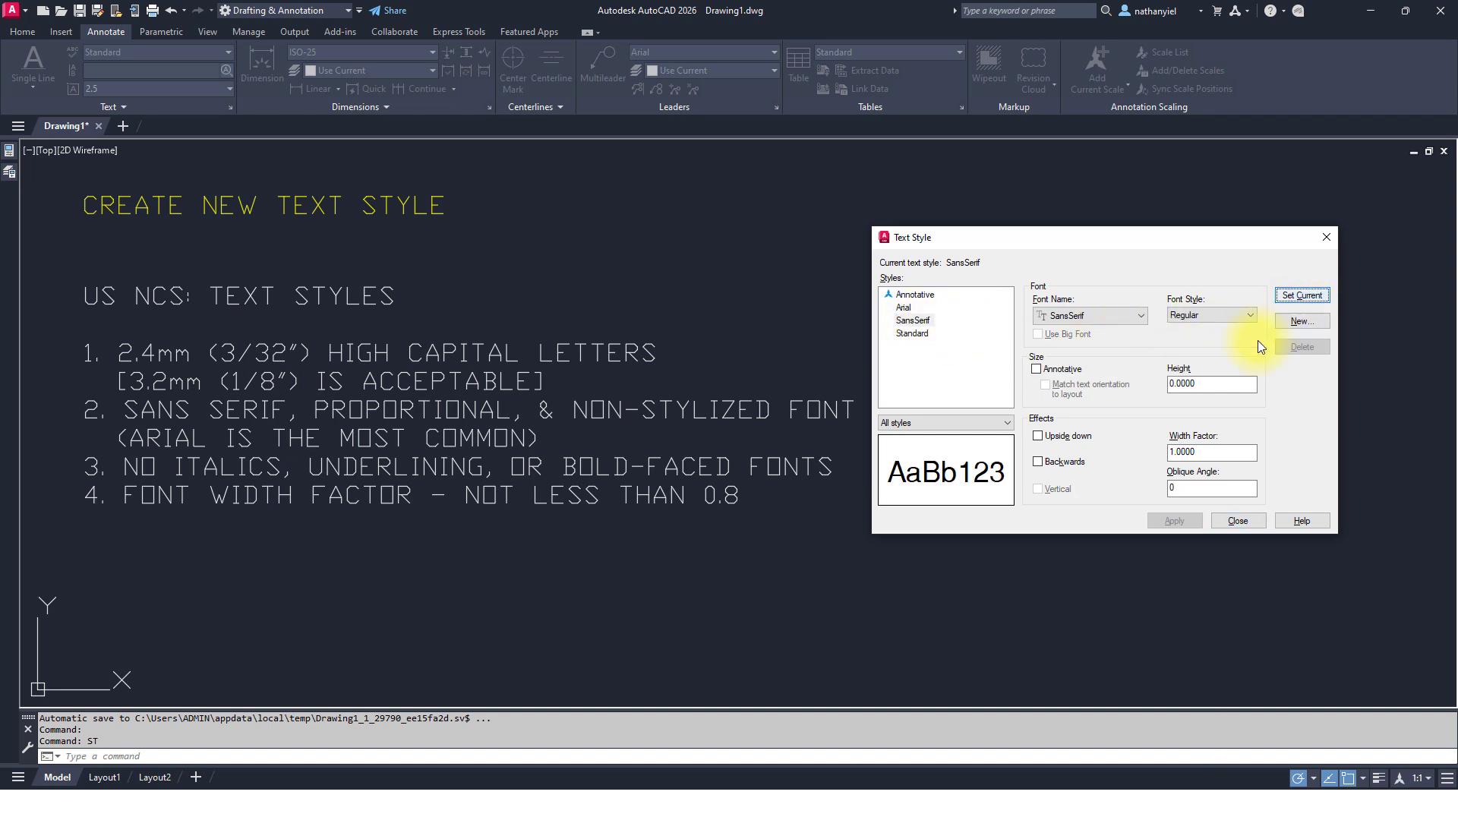
{"action": "left_click", "coordinate": [1238, 523]}
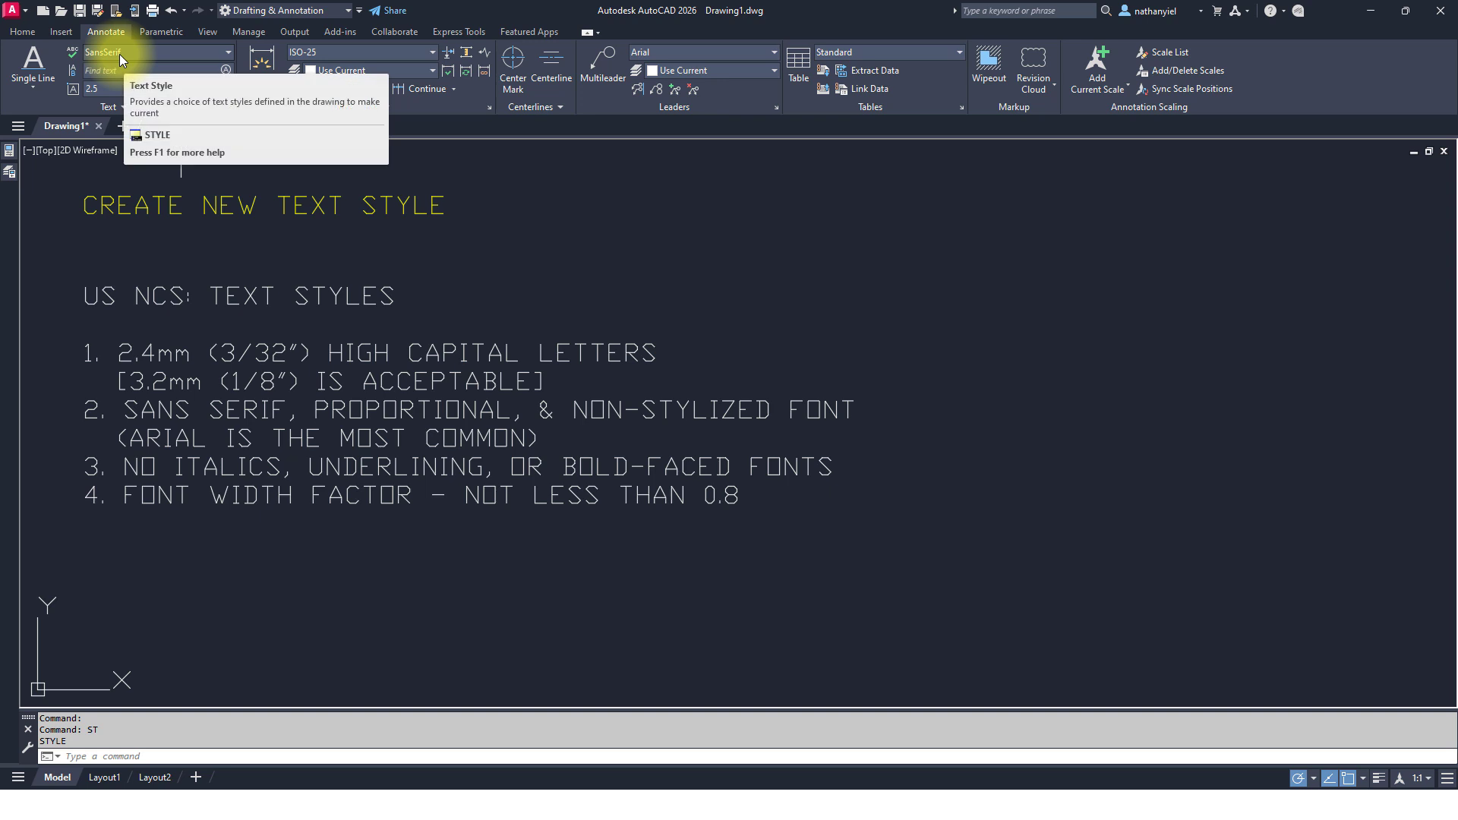
- Start a grip copy of the large "Justify" text in the justification diagram from its left justification point
{"action": "middle_click_drag", "start_coordinate": [672, 509], "coordinate": [668, 434]}
{"action": "middle_click_drag", "start_coordinate": [668, 434], "coordinate": [671, 229]}
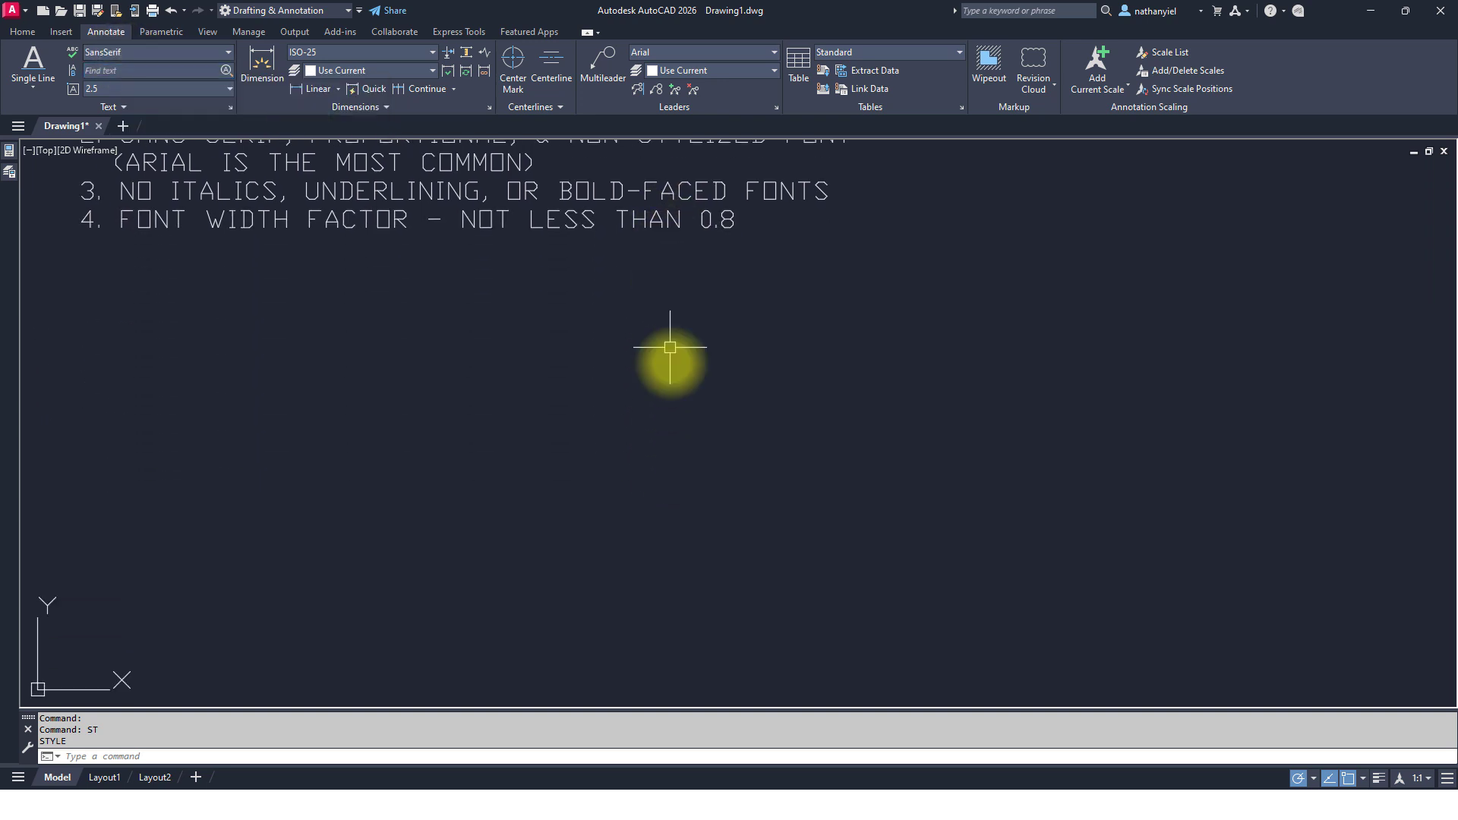
{"action": "middle_click_drag", "start_coordinate": [674, 520], "coordinate": [651, 238]}
{"action": "mouse_move", "coordinate": [631, 472]}
{"action": "middle_mouse_down"}
{"action": "mouse_move", "coordinate": [668, 284]}
{"action": "mouse_move", "coordinate": [798, 274]}
{"action": "mouse_move", "coordinate": [830, 205]}
{"action": "middle_mouse_up"}
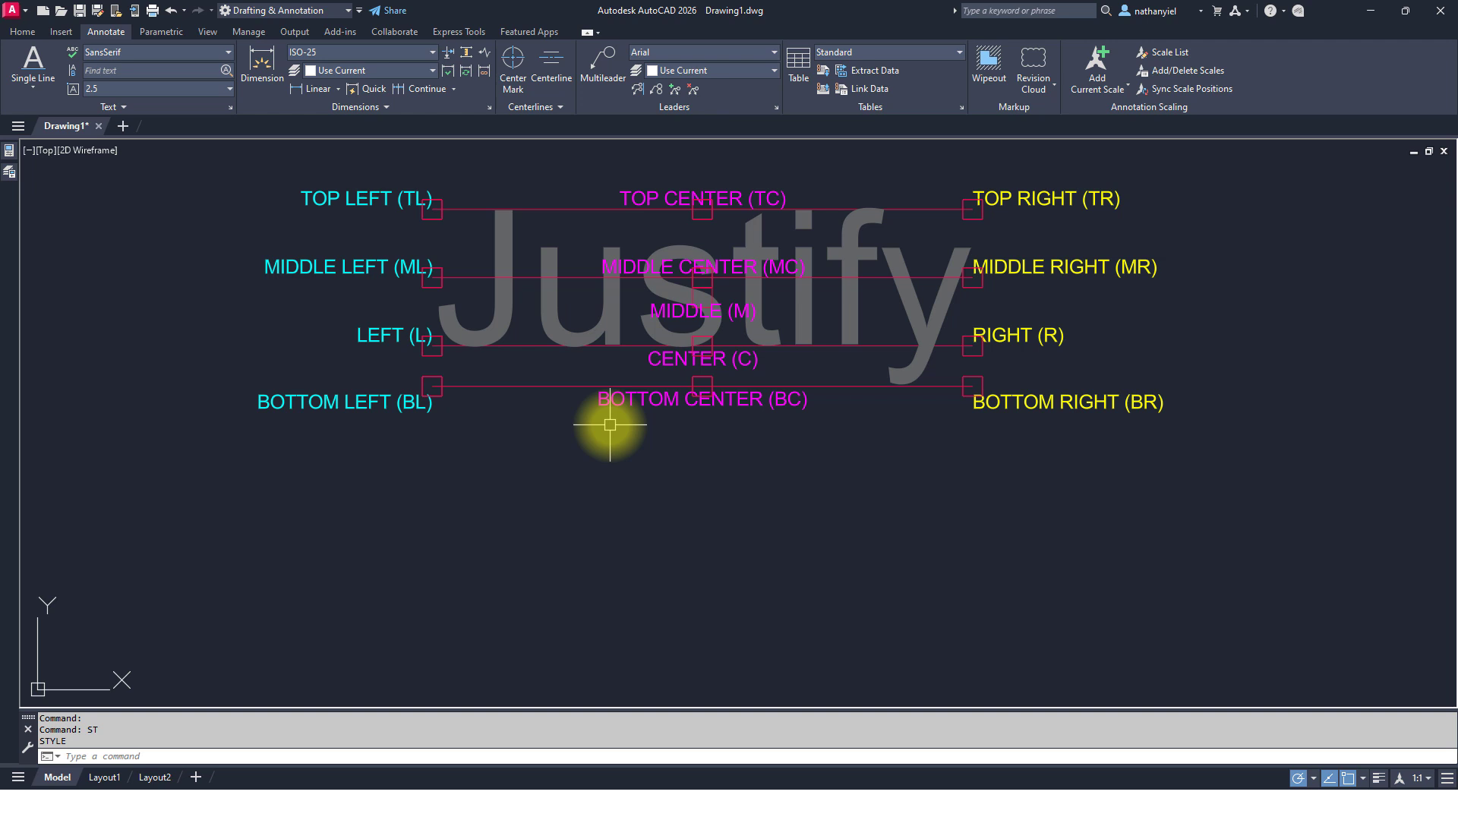
{"action": "left_click", "coordinate": [509, 339]}
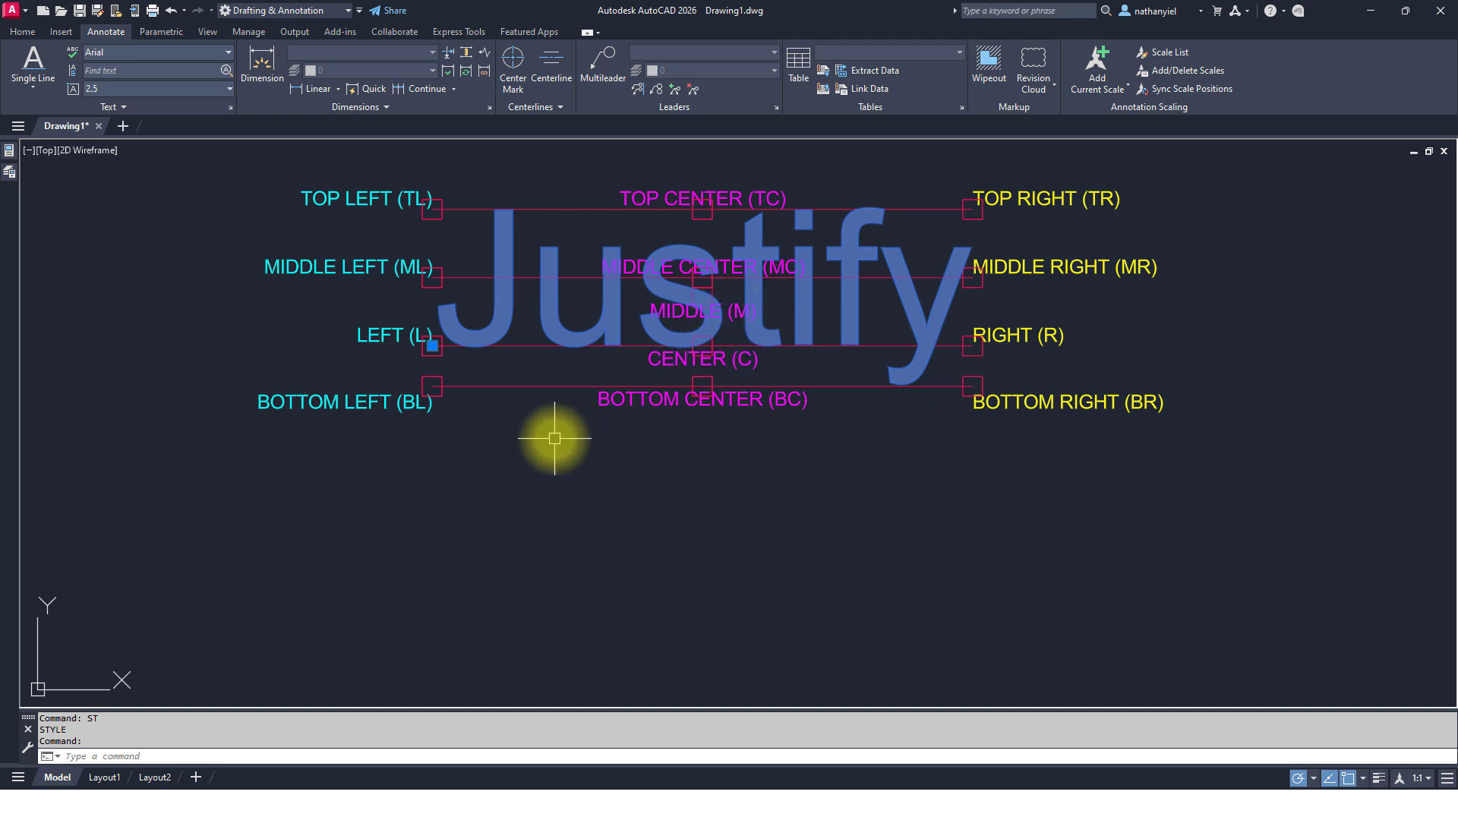
{"action": "scroll", "coordinate": [555, 438], "scroll_direction": "down", "scroll_amount": 2}
{"action": "middle_click_drag", "start_coordinate": [560, 440], "coordinate": [630, 355]}
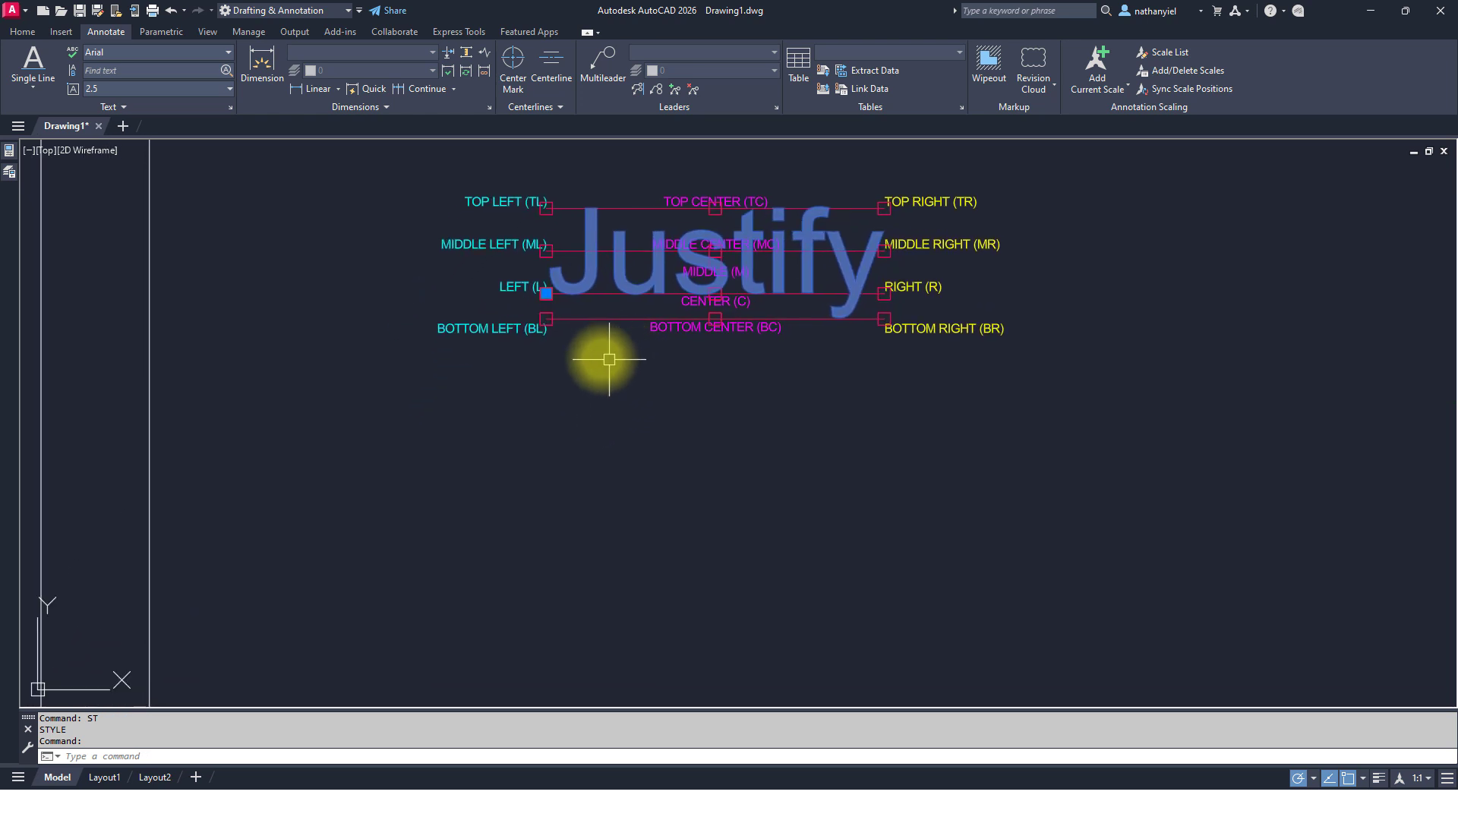
{"action": "left_click", "coordinate": [546, 293]}
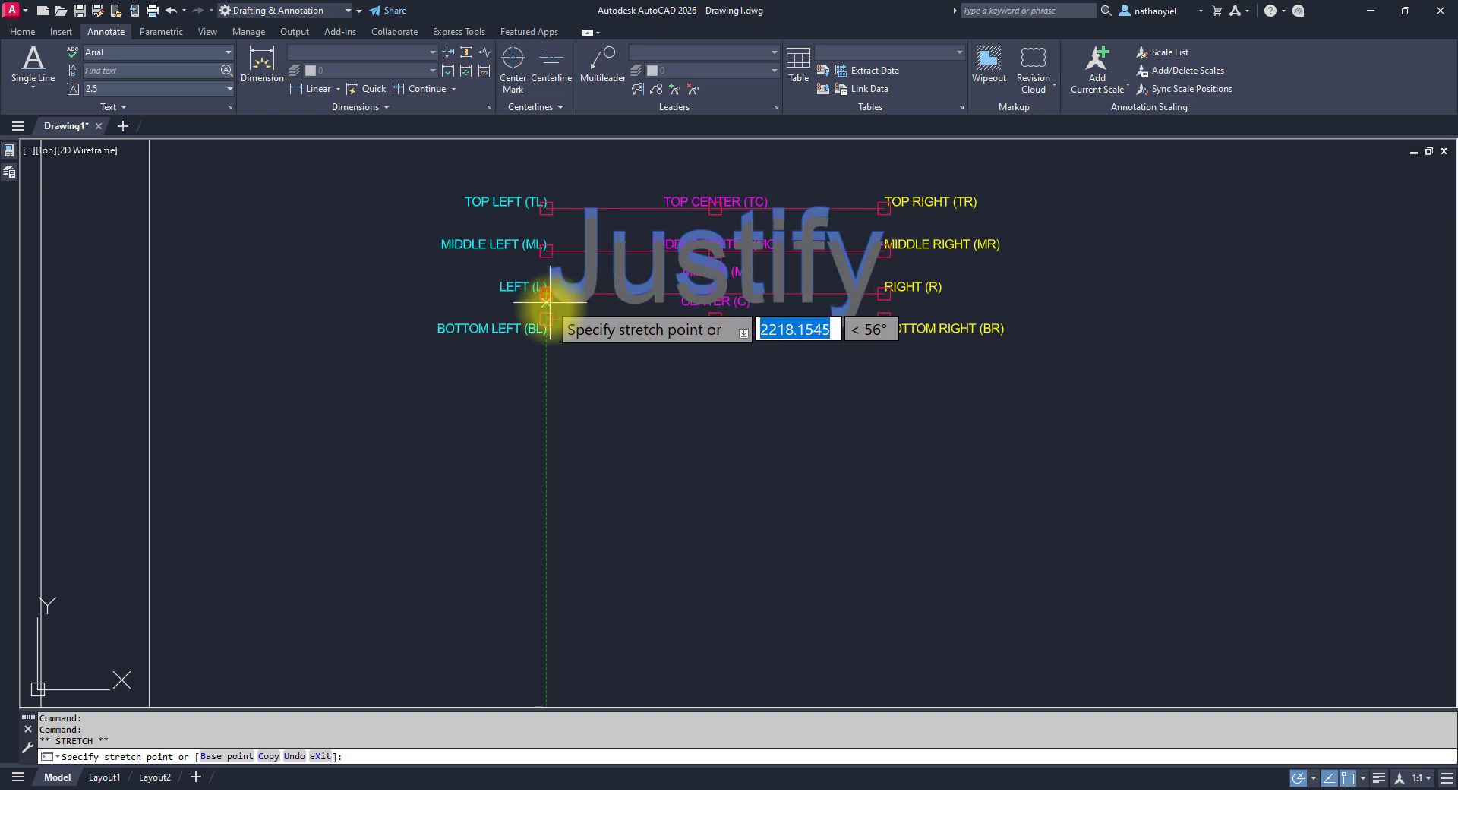
{"action": "right_click", "coordinate": [557, 391]}
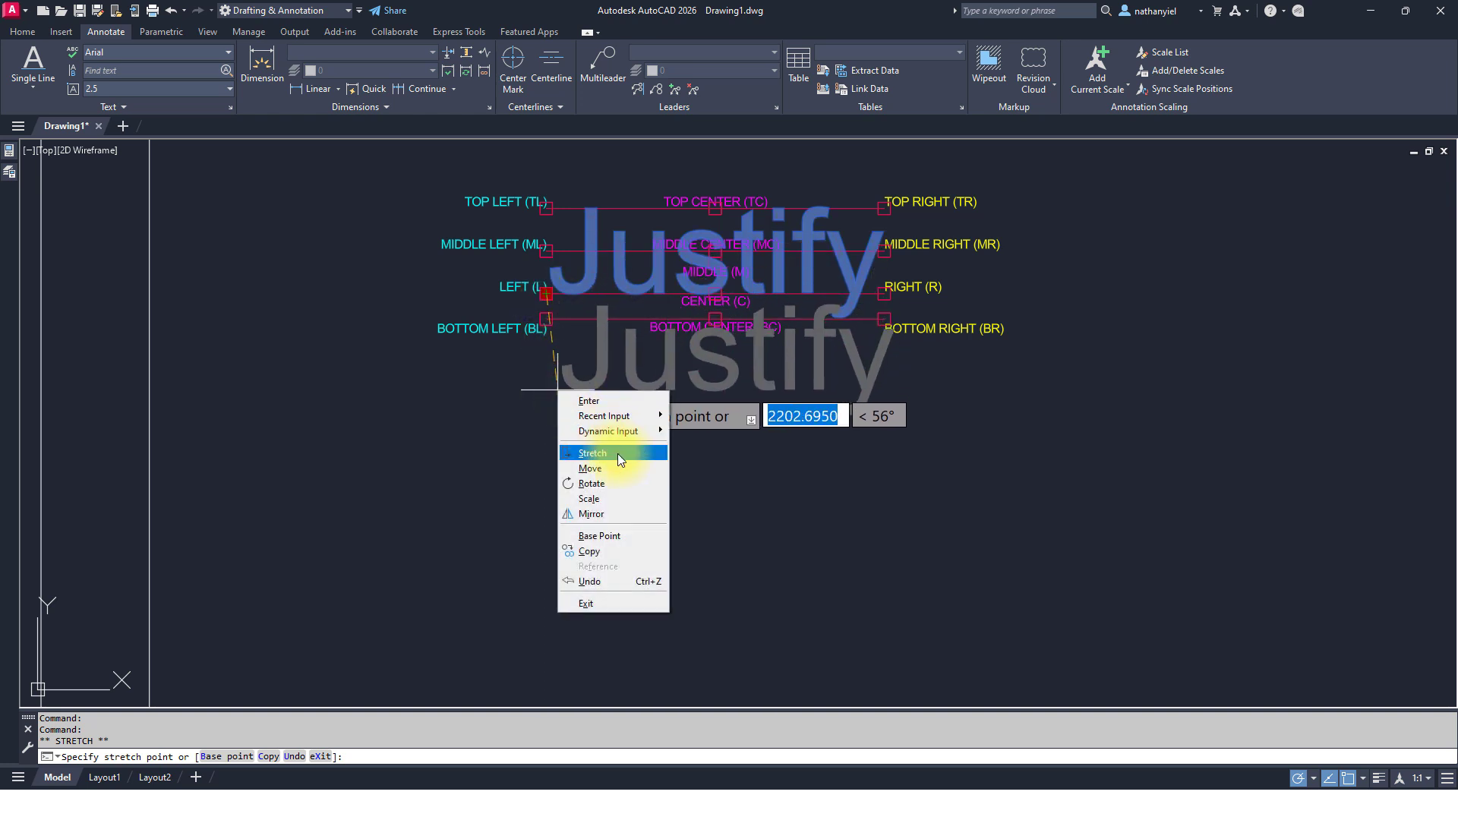
{"action": "left_click", "coordinate": [613, 550]}
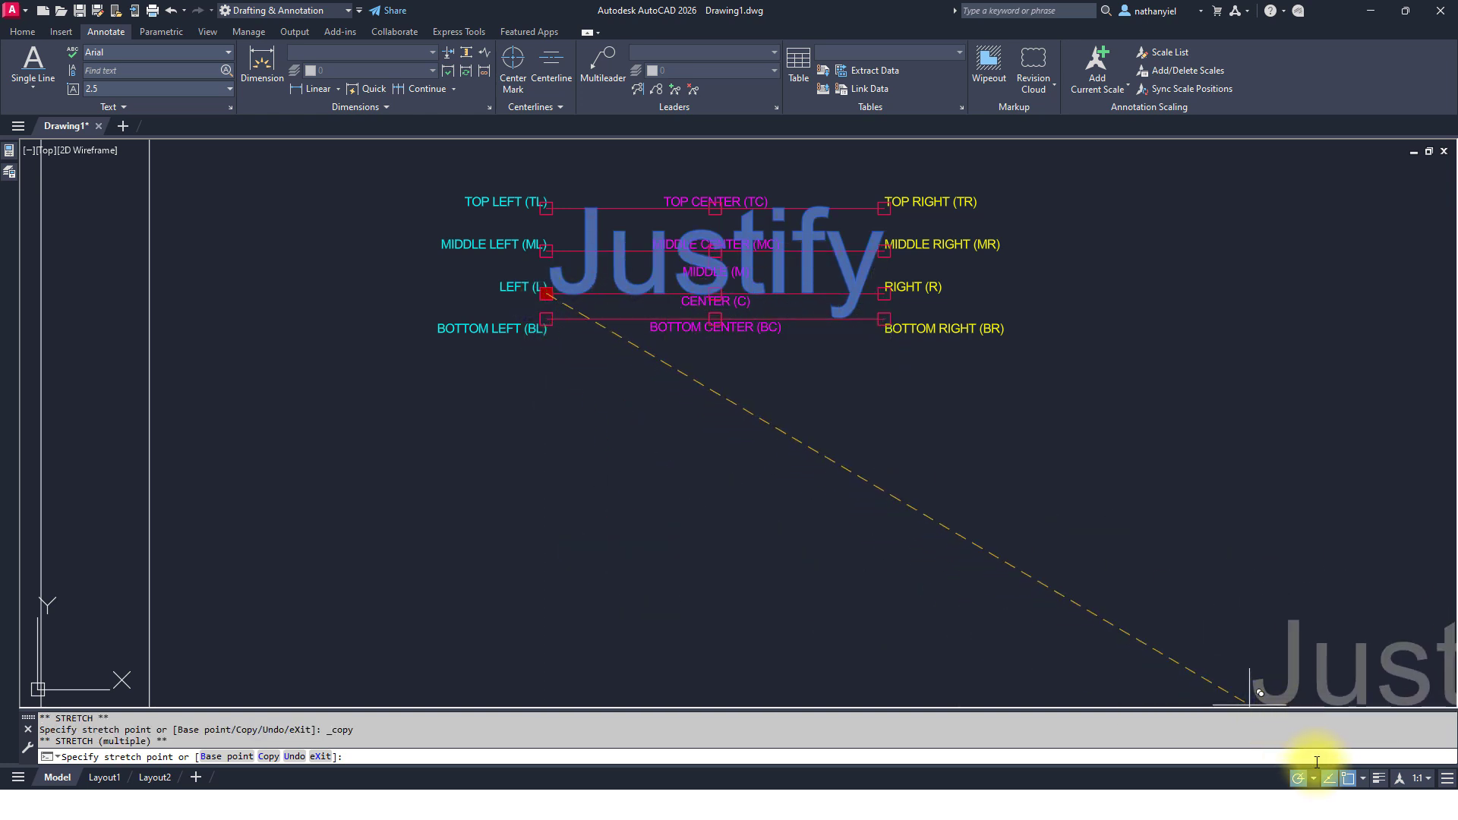
- Add the Ortho Mode toggle to the status bar and turn Ortho on while copying the text
{"action": "left_click", "coordinate": [1447, 779]}
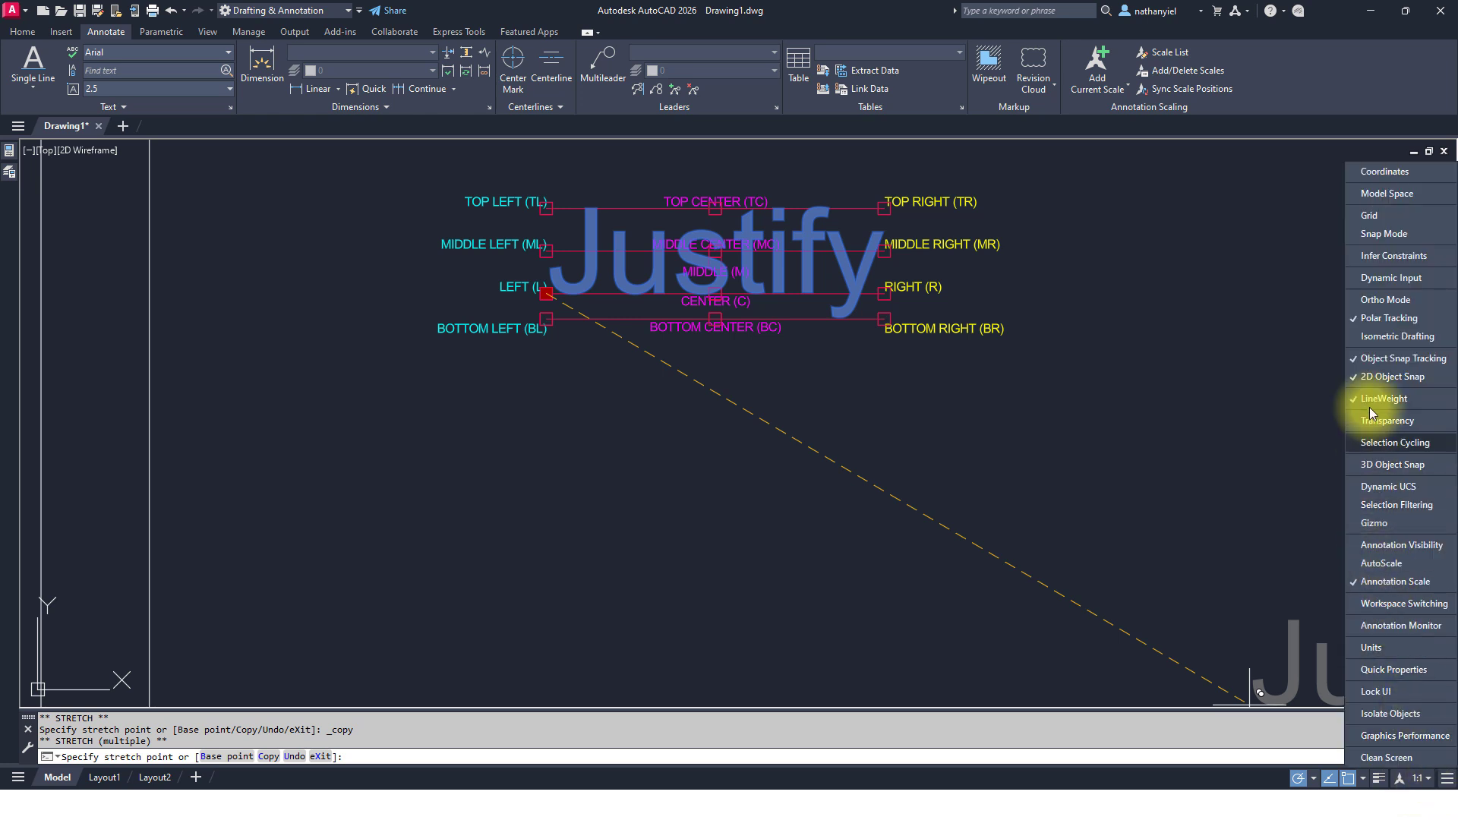
{"action": "left_click", "coordinate": [1381, 301]}
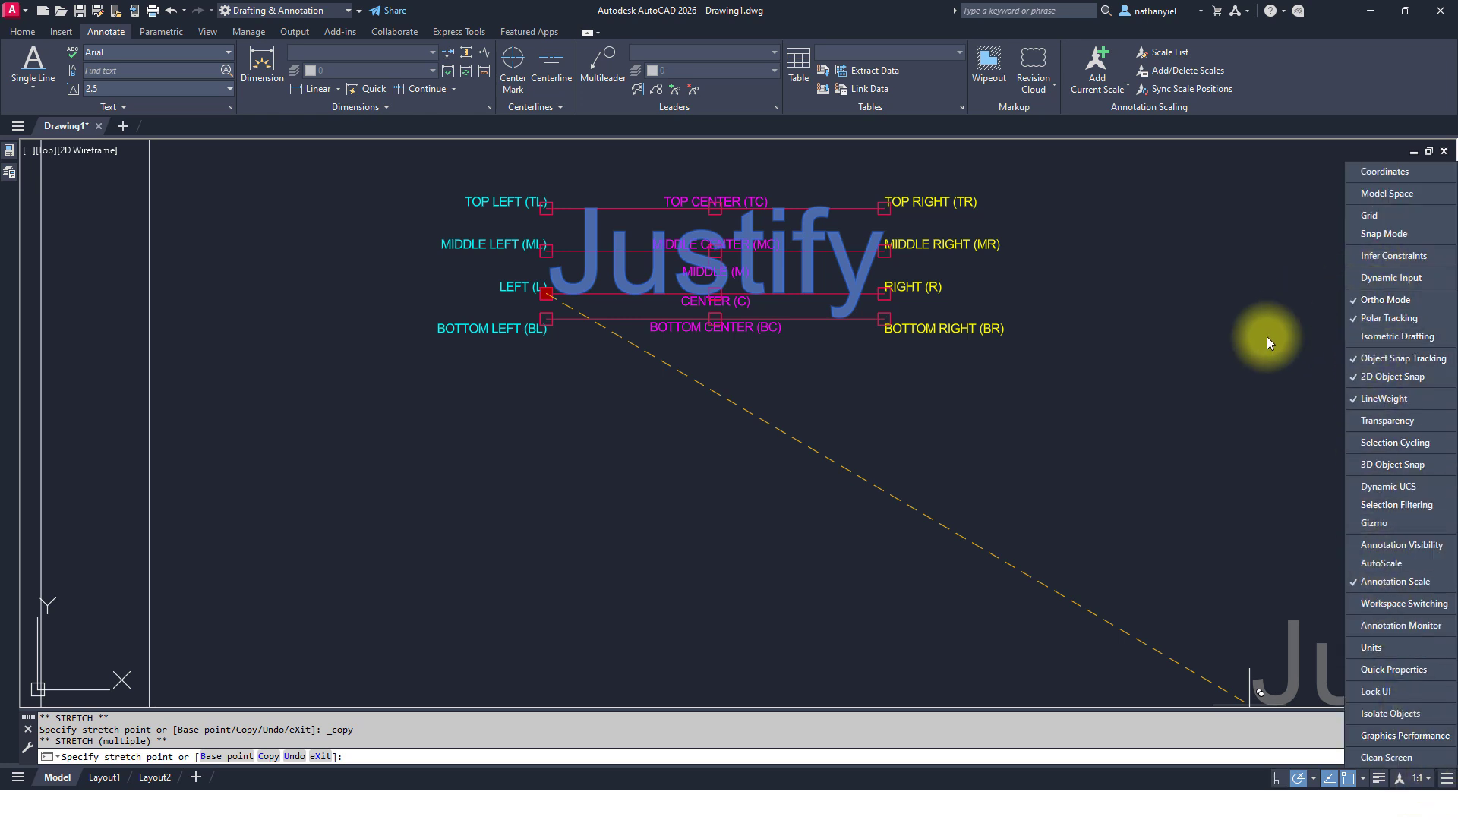
{"action": "left_click", "coordinate": [1281, 778]}
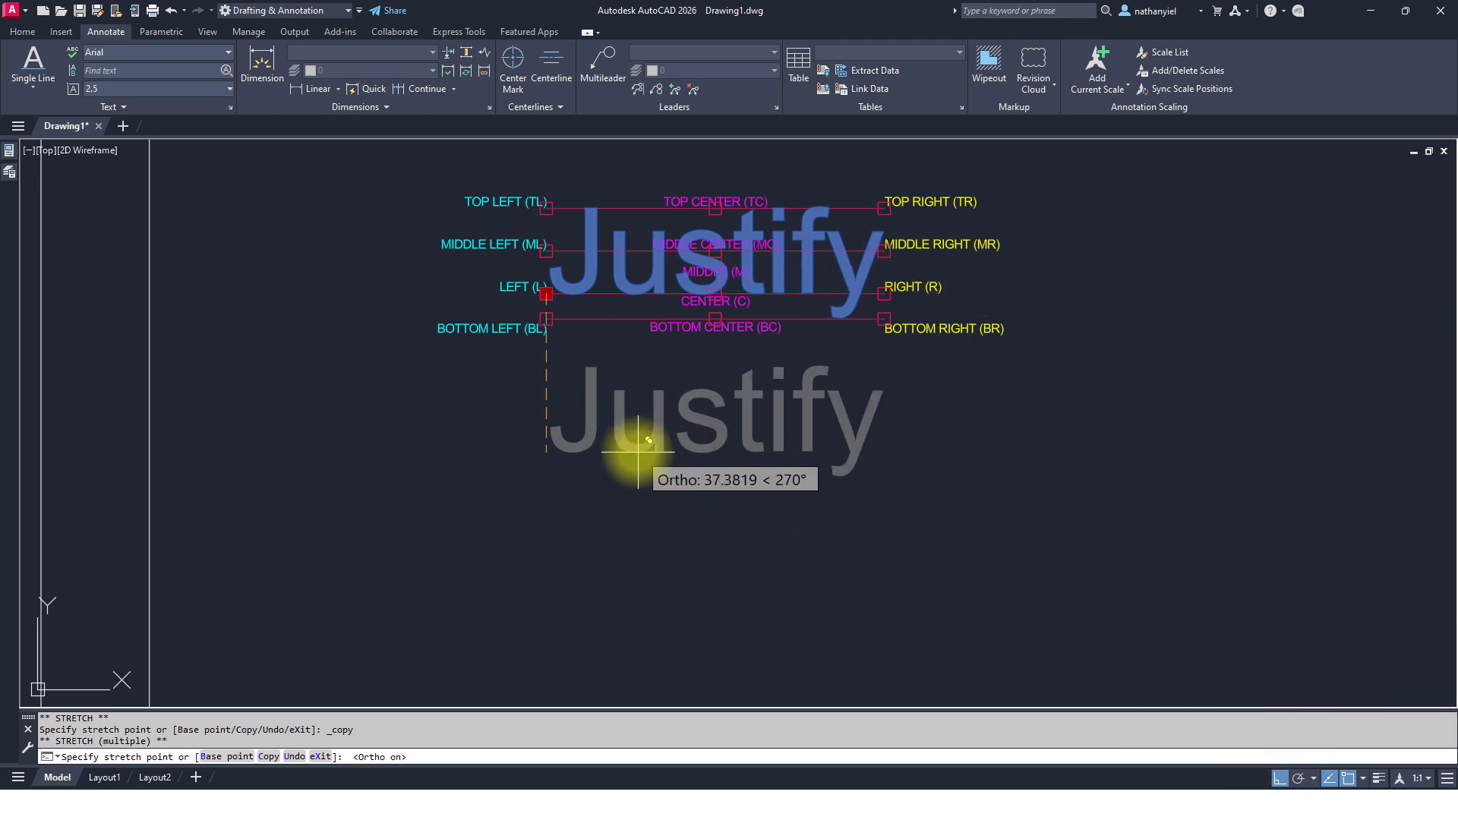
- Place three copies of the large "Justify" text straight below the original, one under another, and end the copying
{"action": "left_click", "coordinate": [634, 438]}
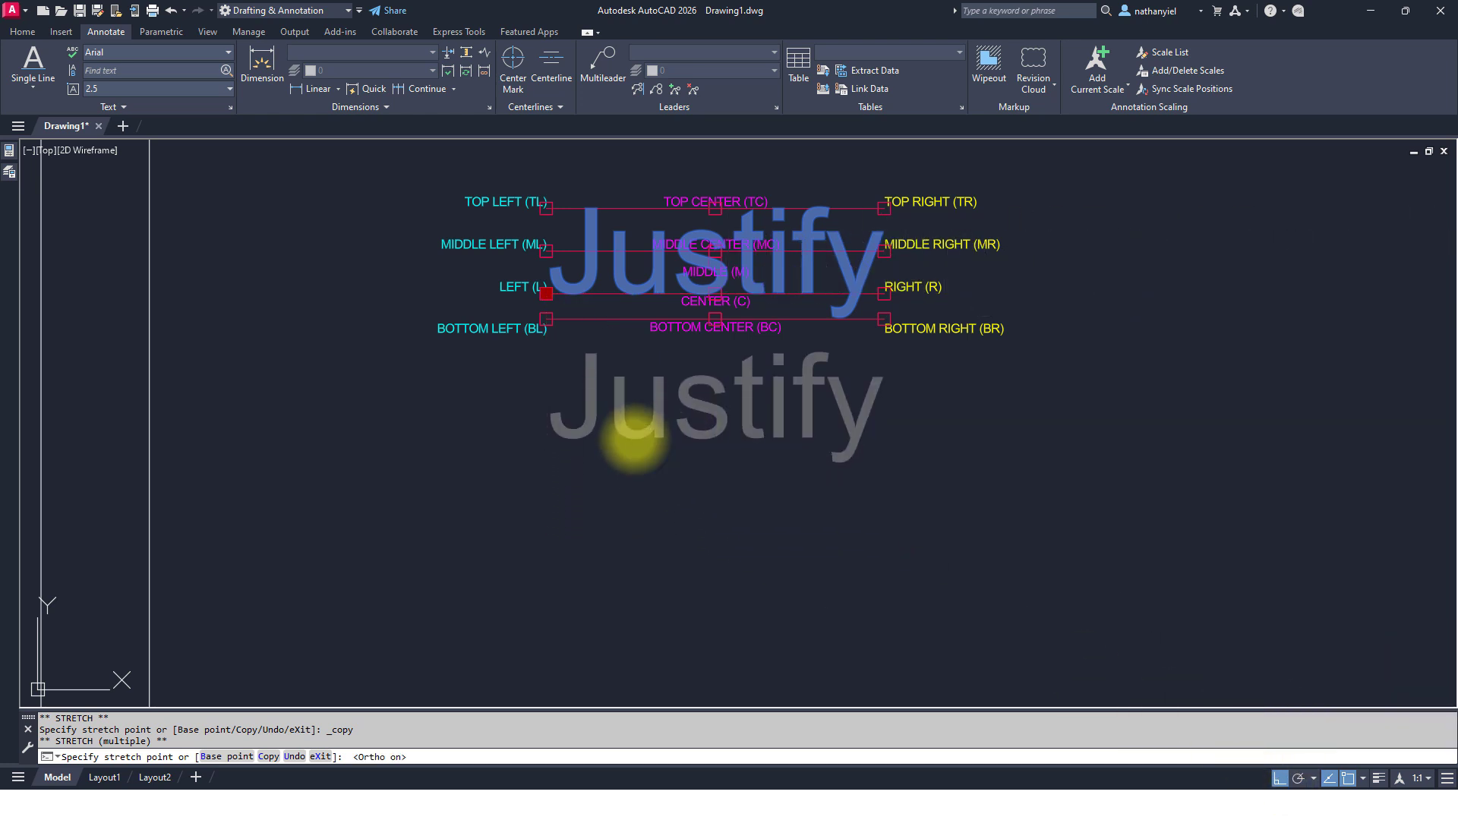
{"action": "left_click", "coordinate": [645, 553]}
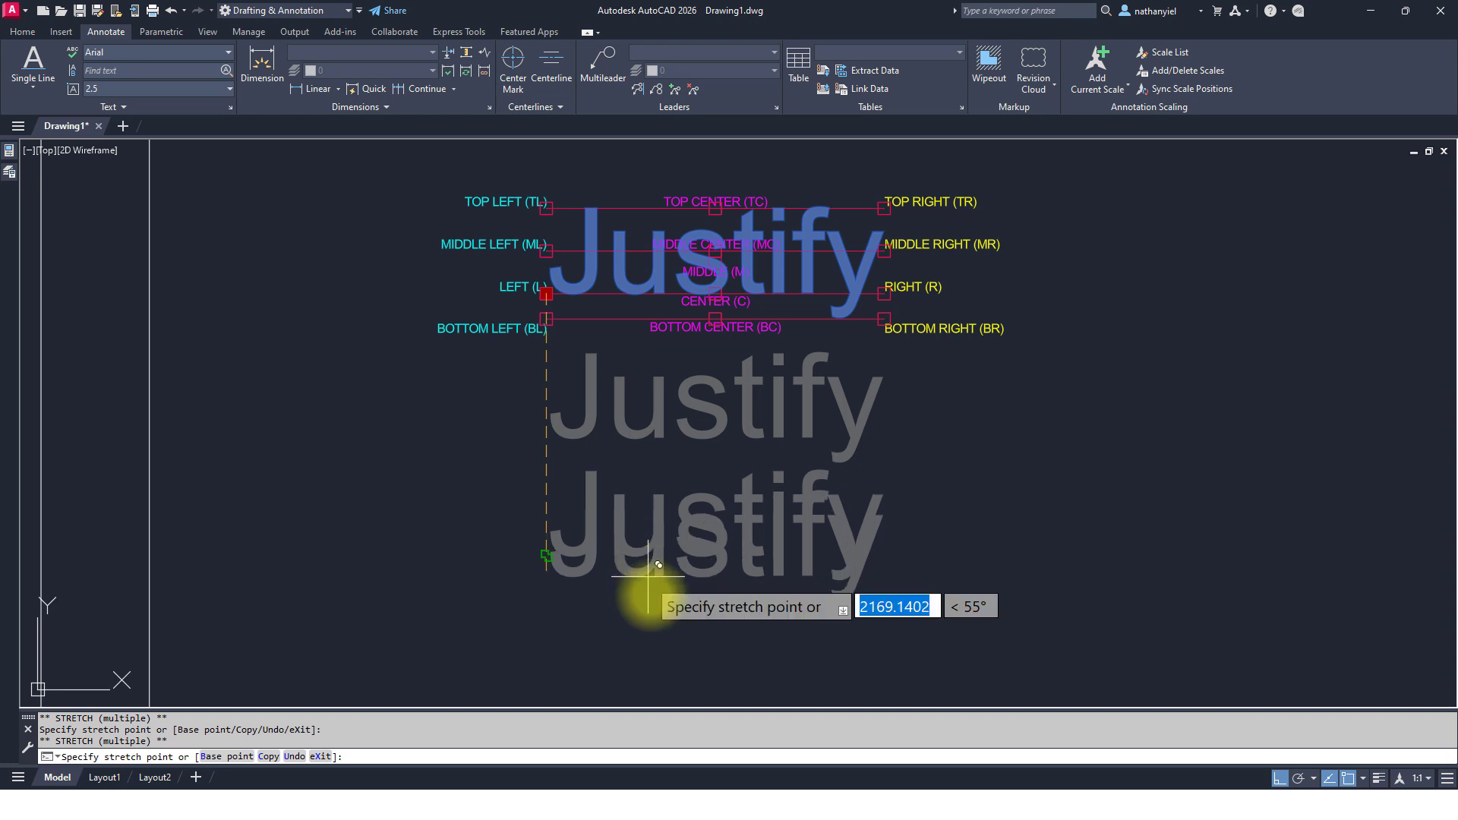
{"action": "left_click", "coordinate": [651, 672]}
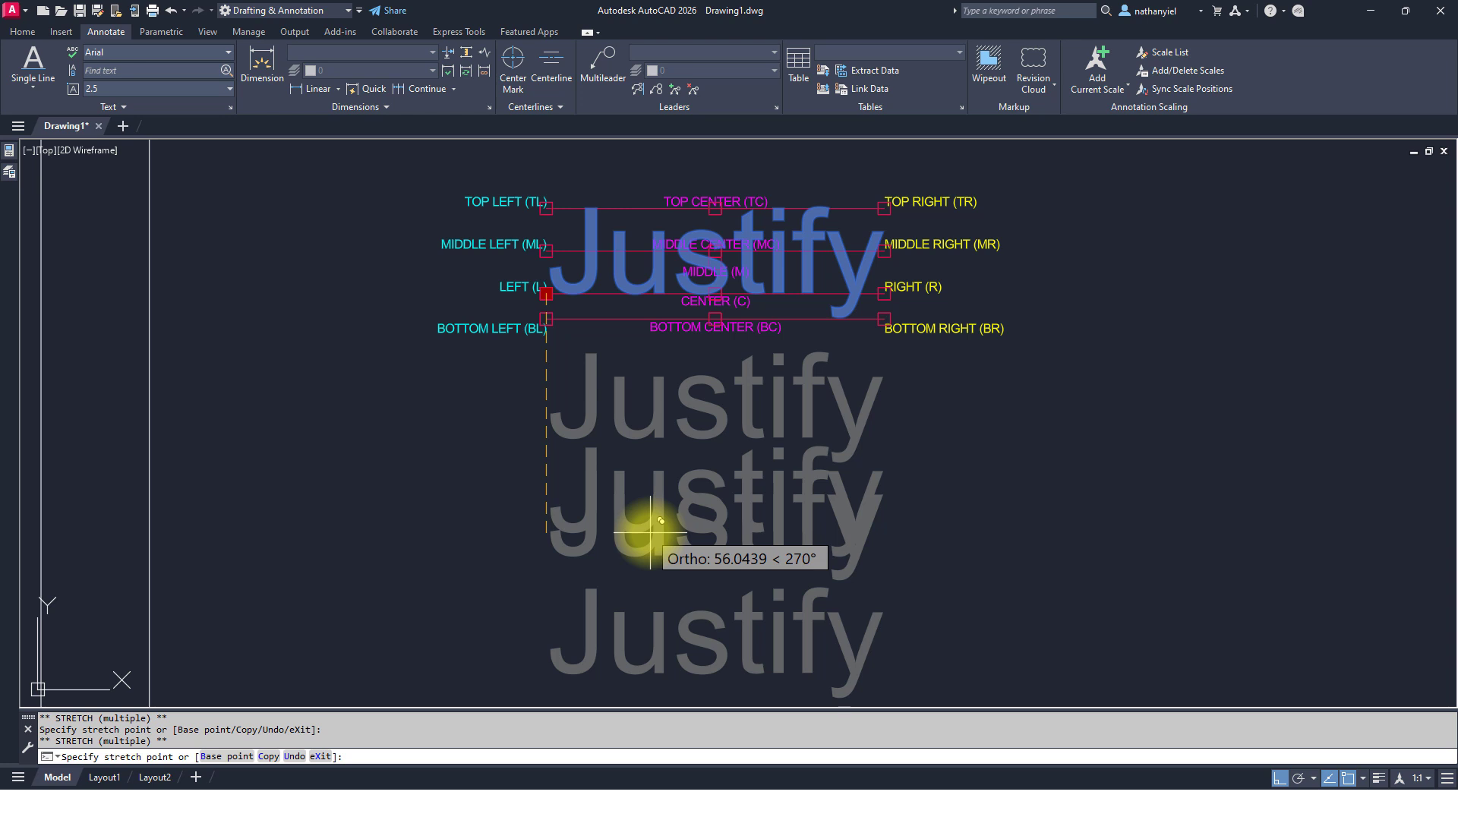
{"action": "key", "text": "Escape"}
{"action": "key", "text": "Escape"}
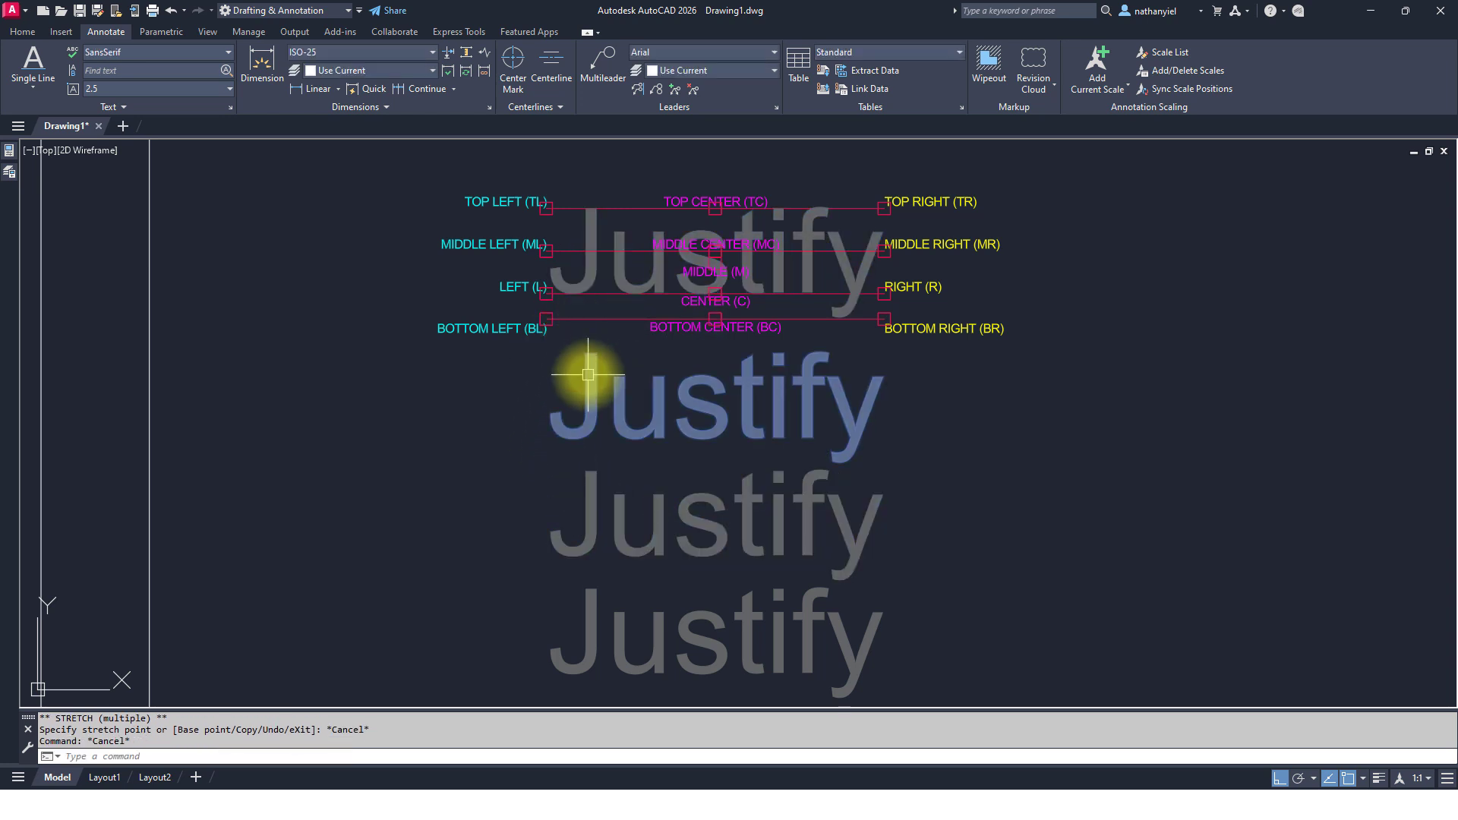
- Examine the justification grips of the original "Justify" text and of the first copy below it
{"action": "left_click", "coordinate": [596, 274]}
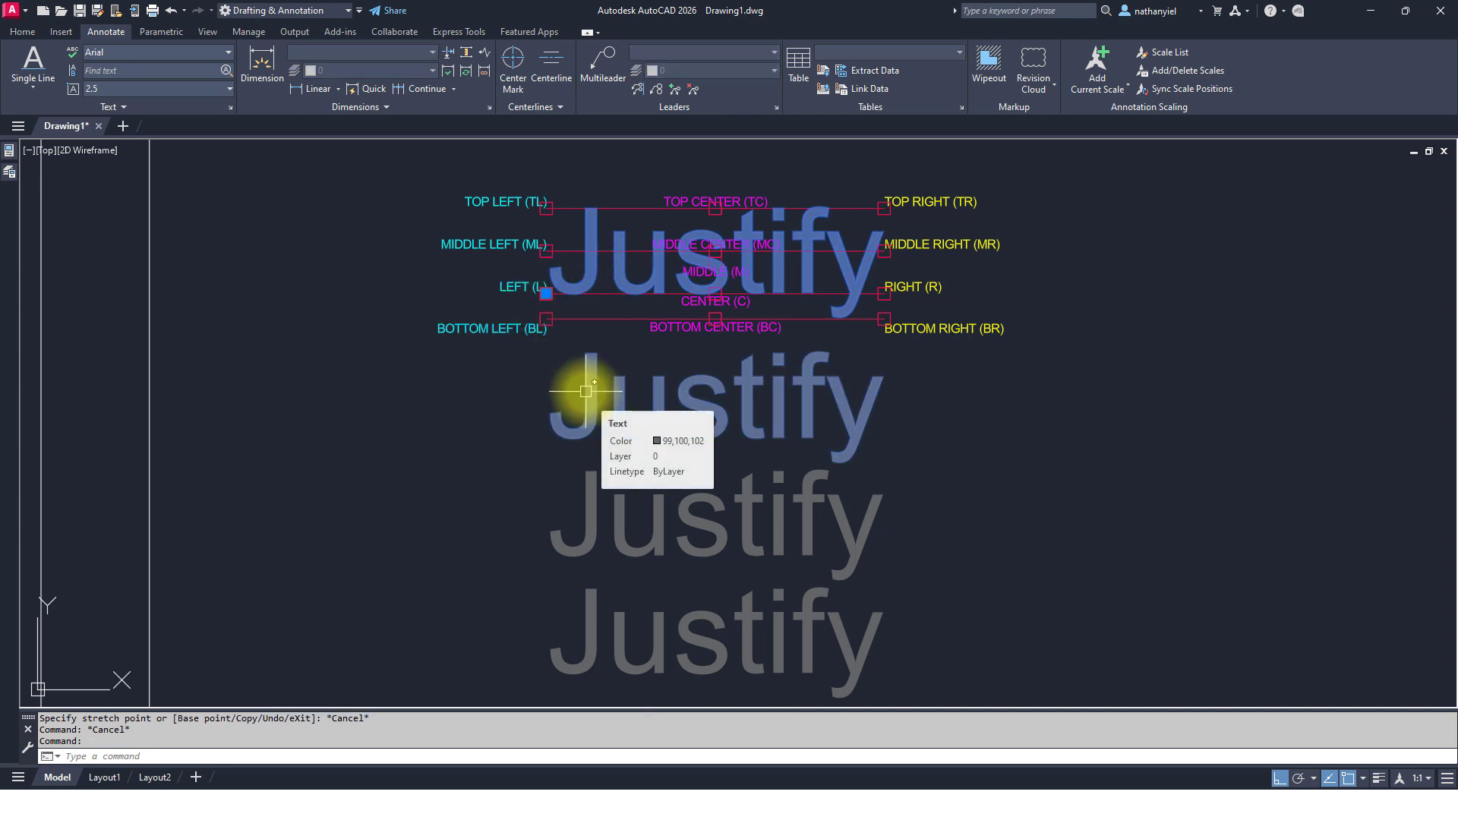
{"action": "key", "text": "Escape"}
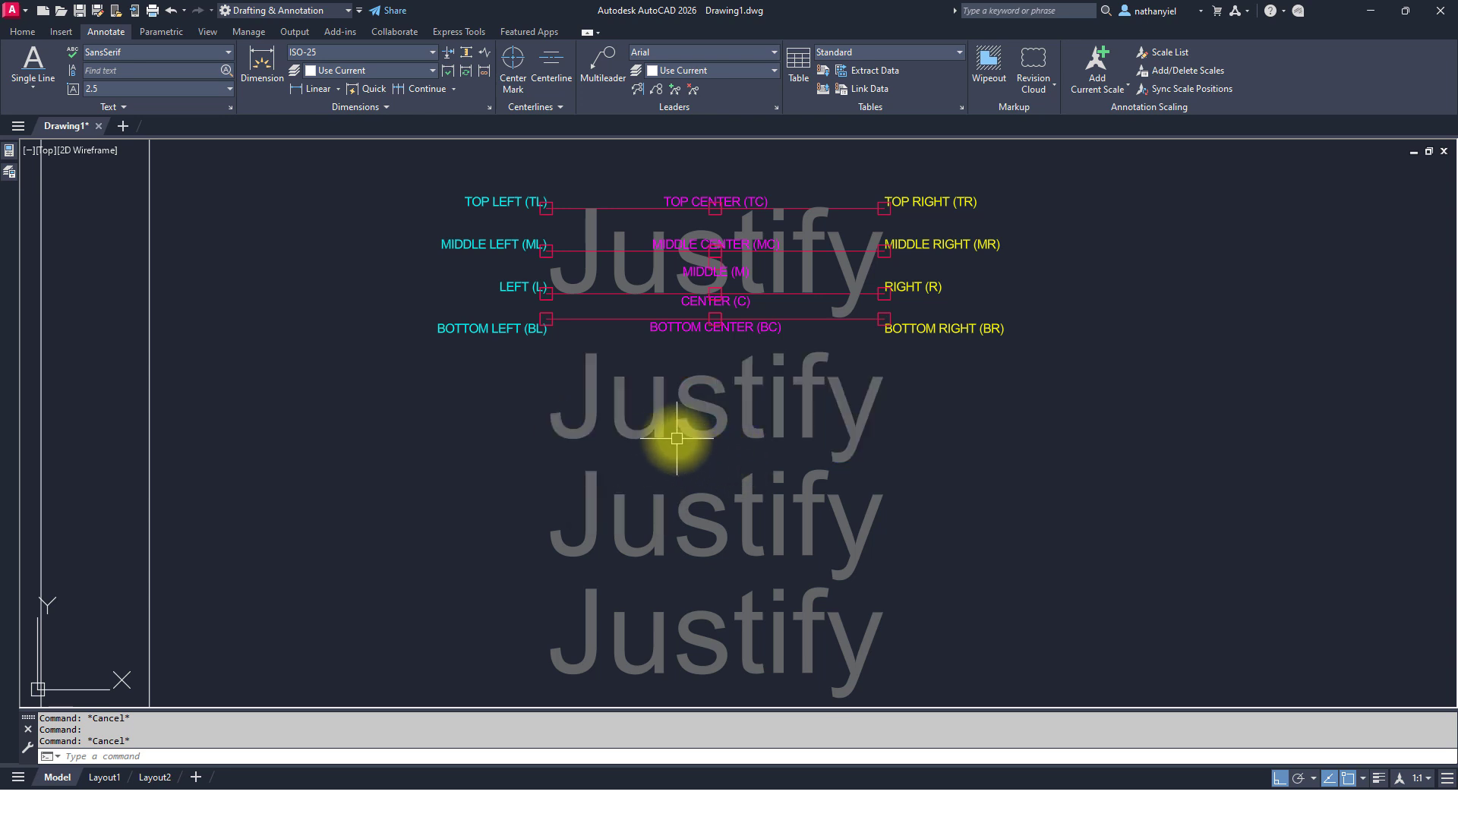
{"action": "left_click", "coordinate": [663, 417]}
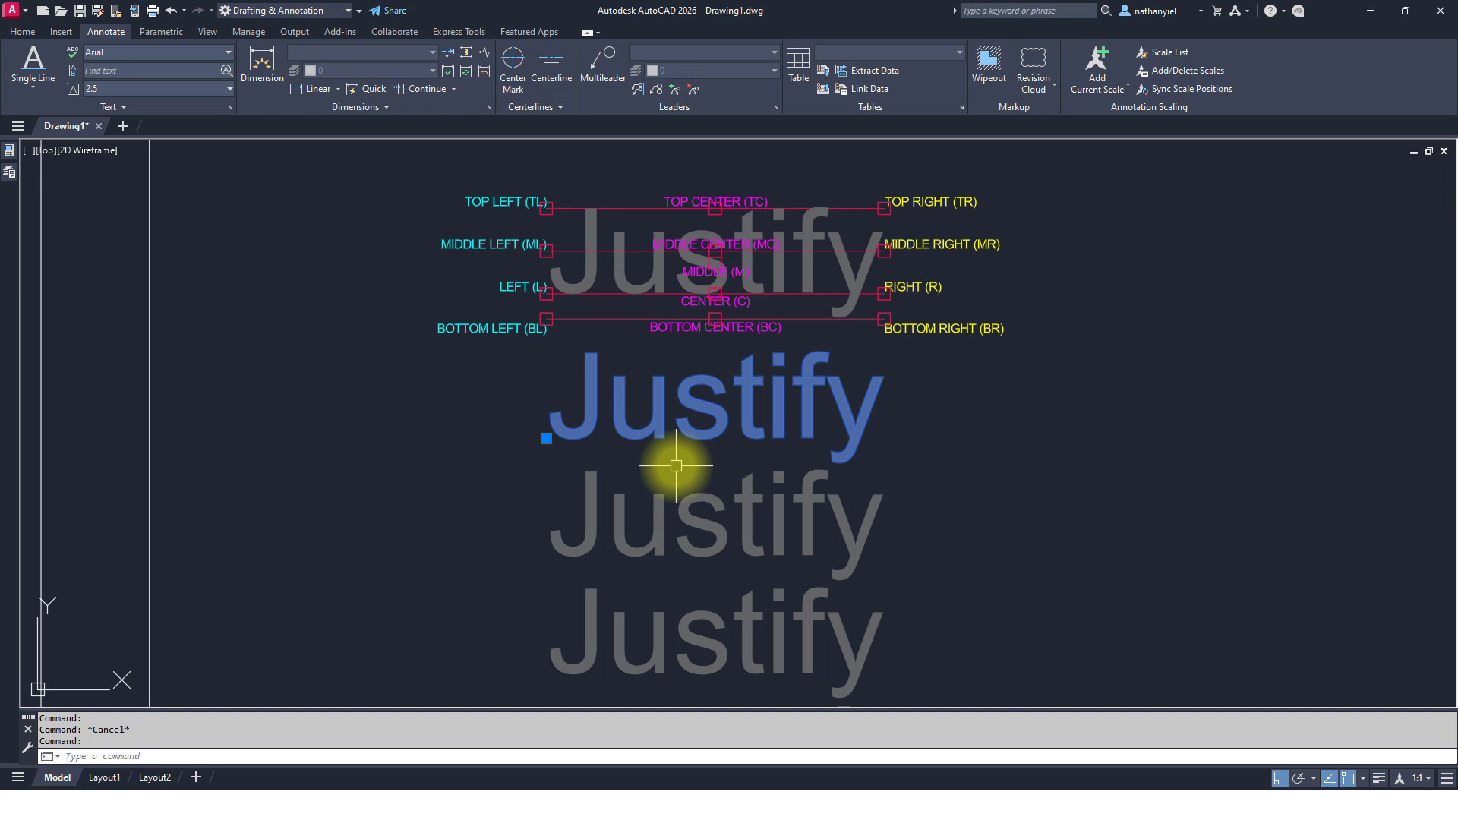
{"action": "key", "text": "Escape"}
{"action": "left_click", "coordinate": [677, 503]}
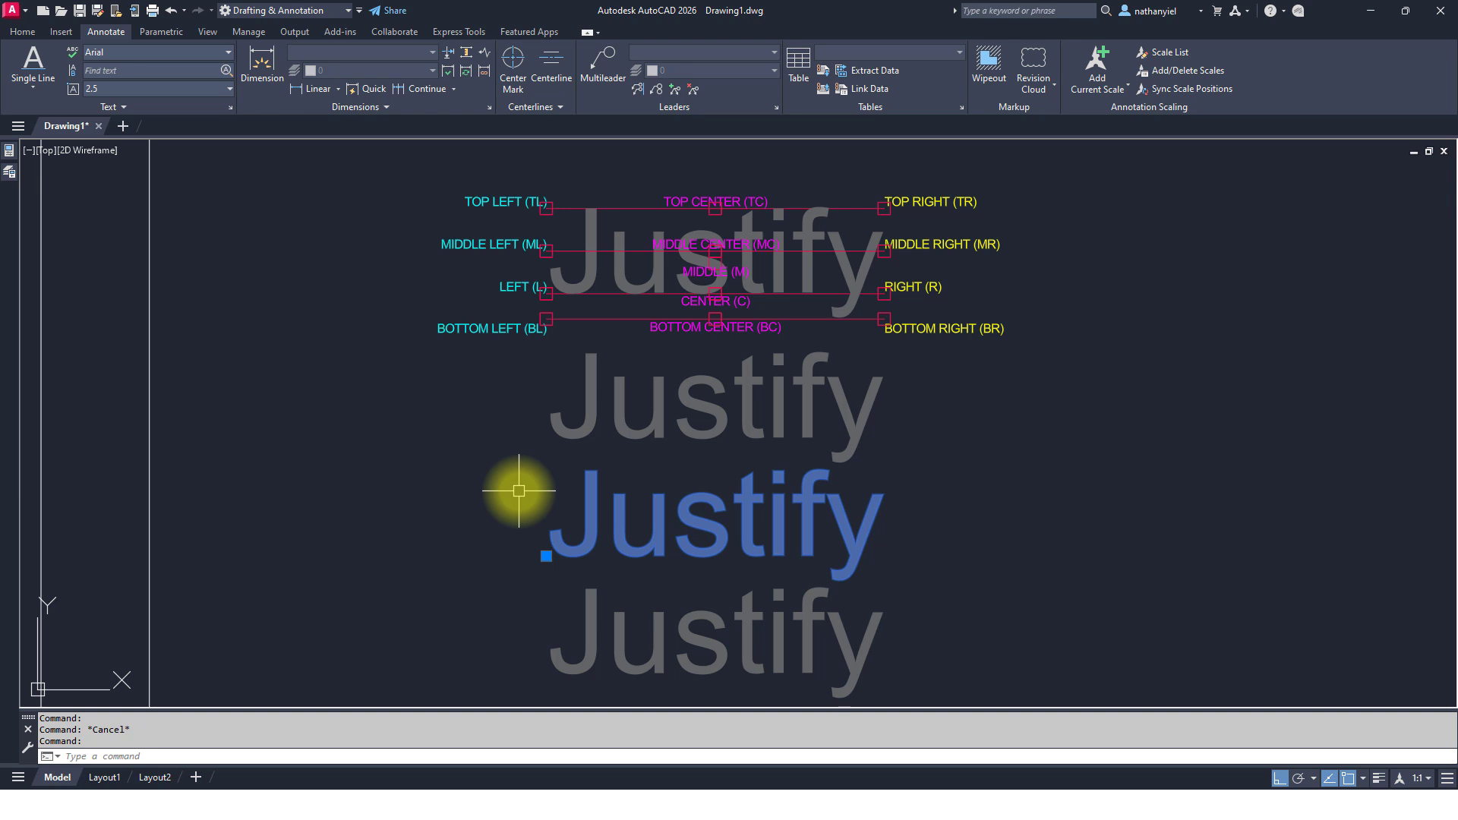
{"action": "type", "text": "PR"}
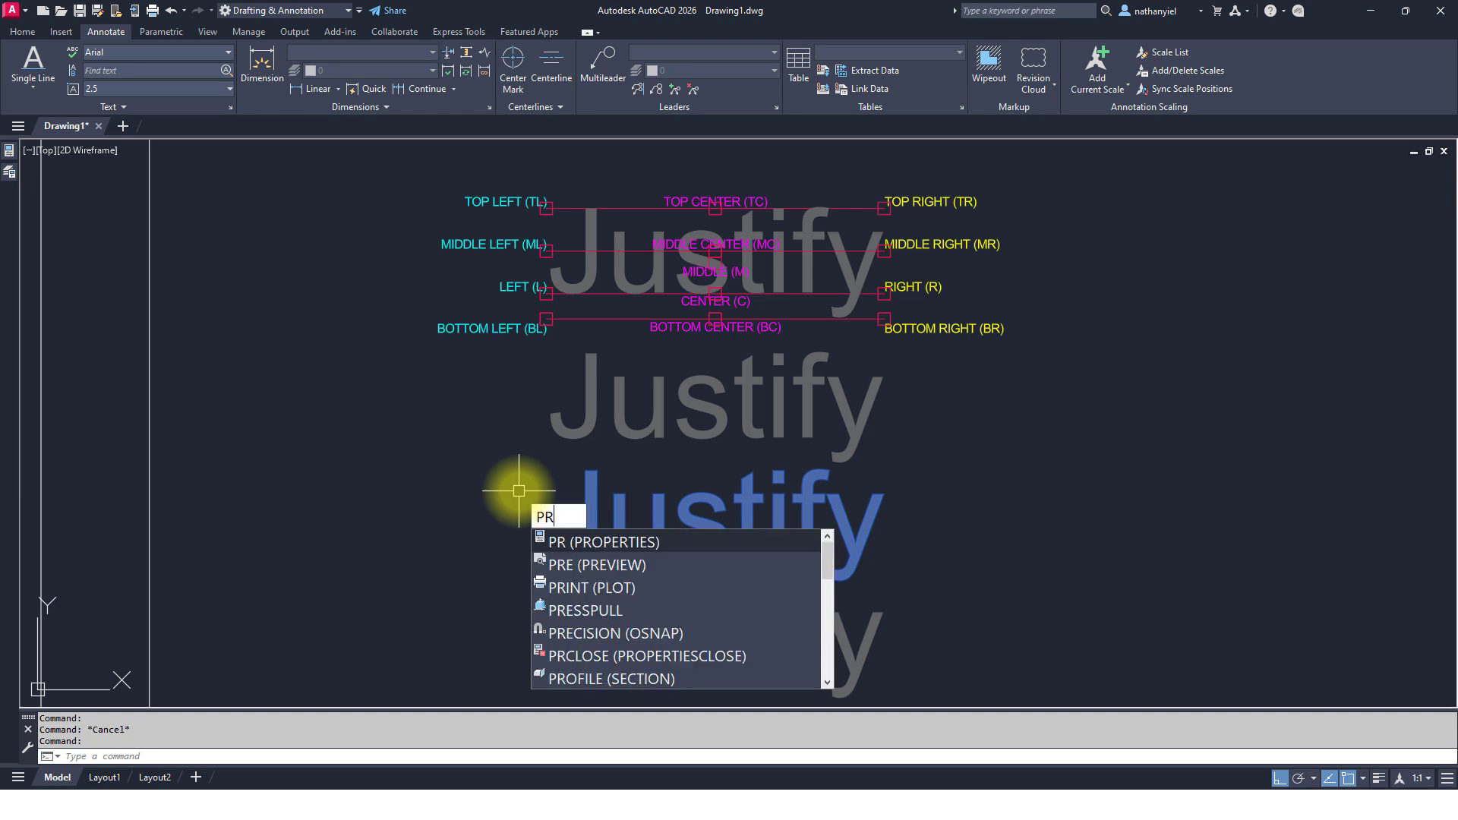
{"action": "key", "text": "BackSpace"}
{"action": "key", "text": "BackSpace"}
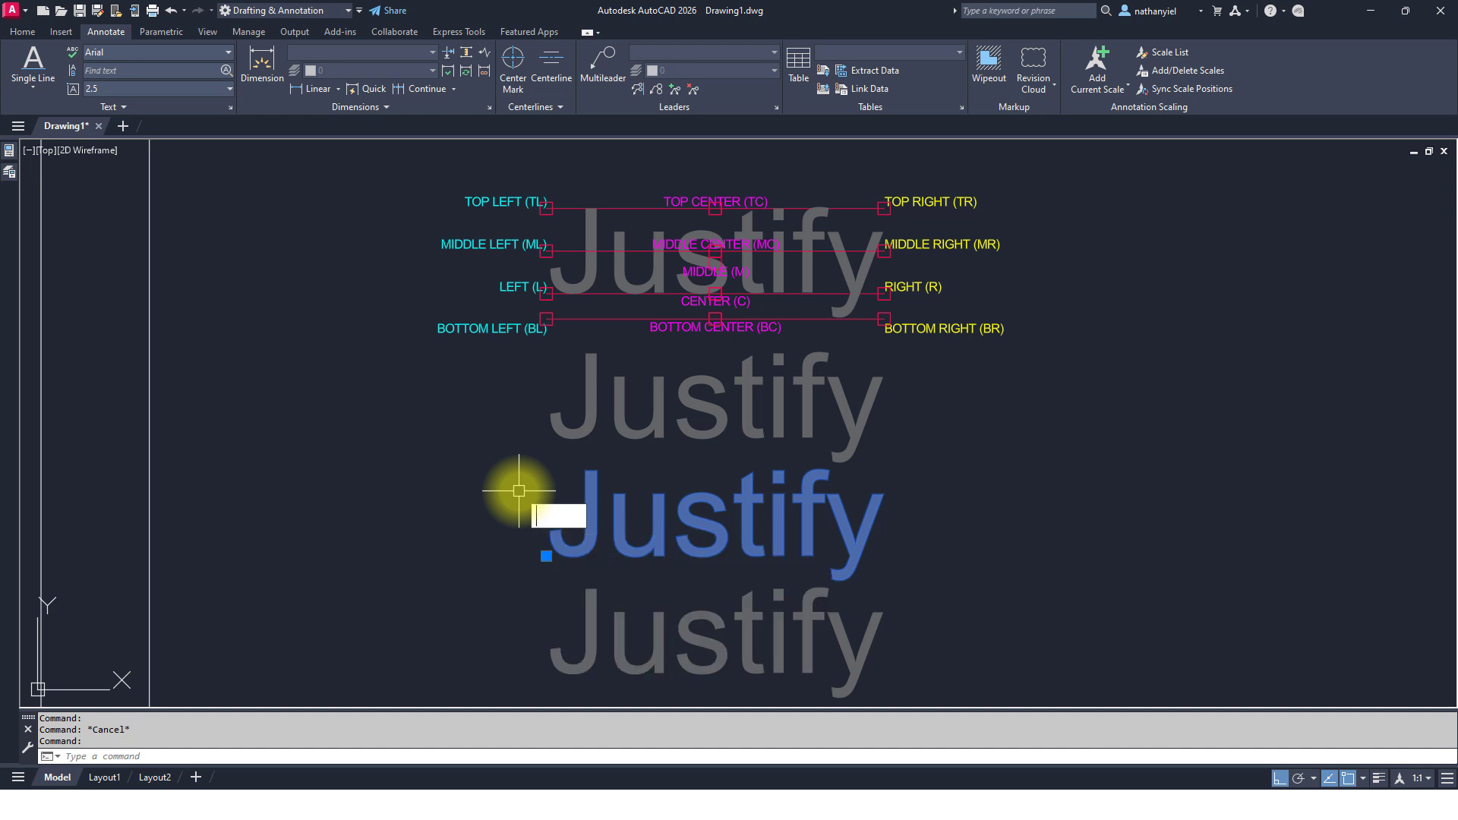
{"action": "type", "text": "CH"}
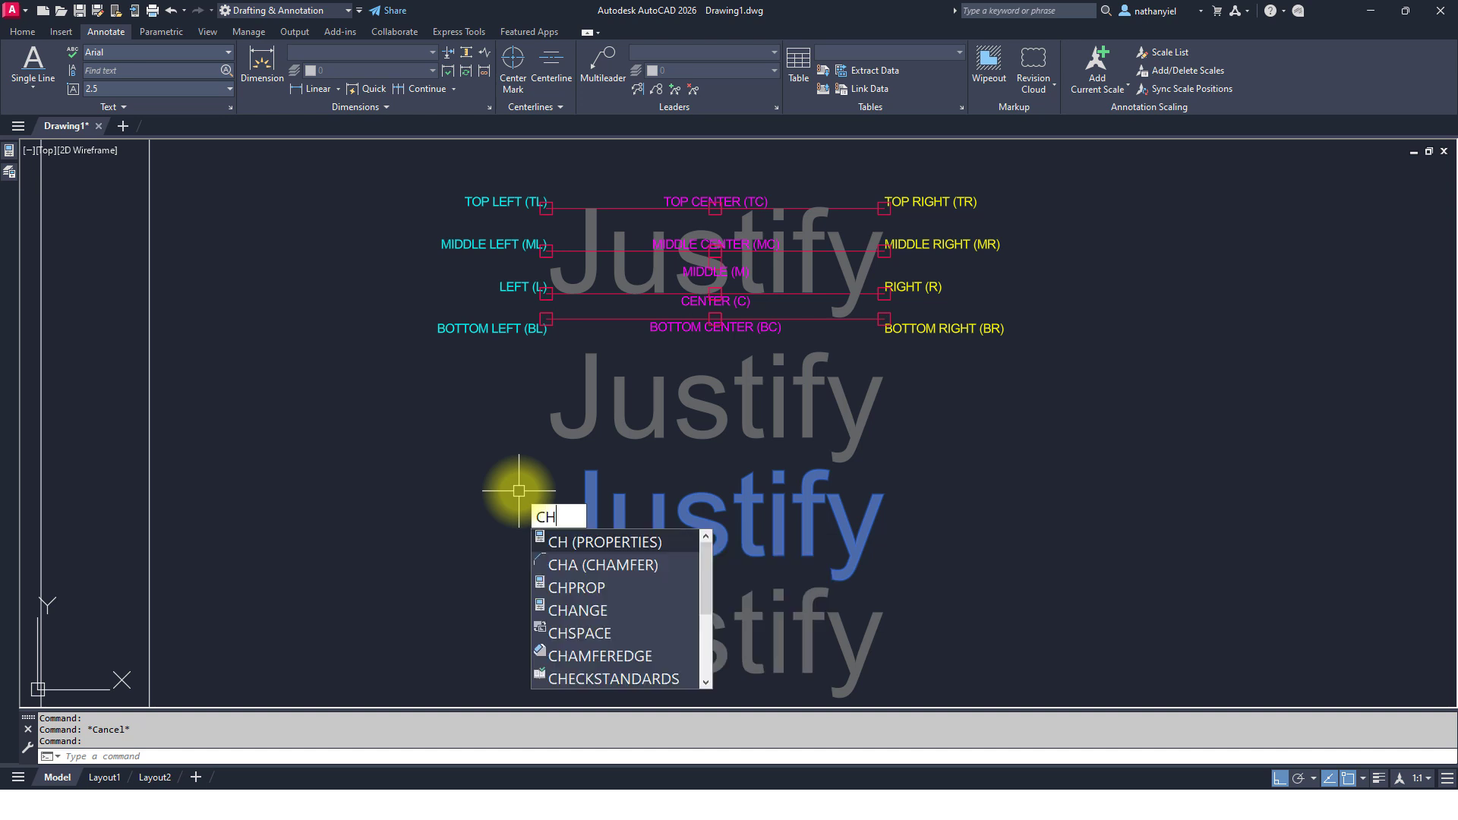
{"action": "key", "text": "BackSpace"}
{"action": "key", "text": "BackSpace"}
{"action": "type", "text": "MO"}
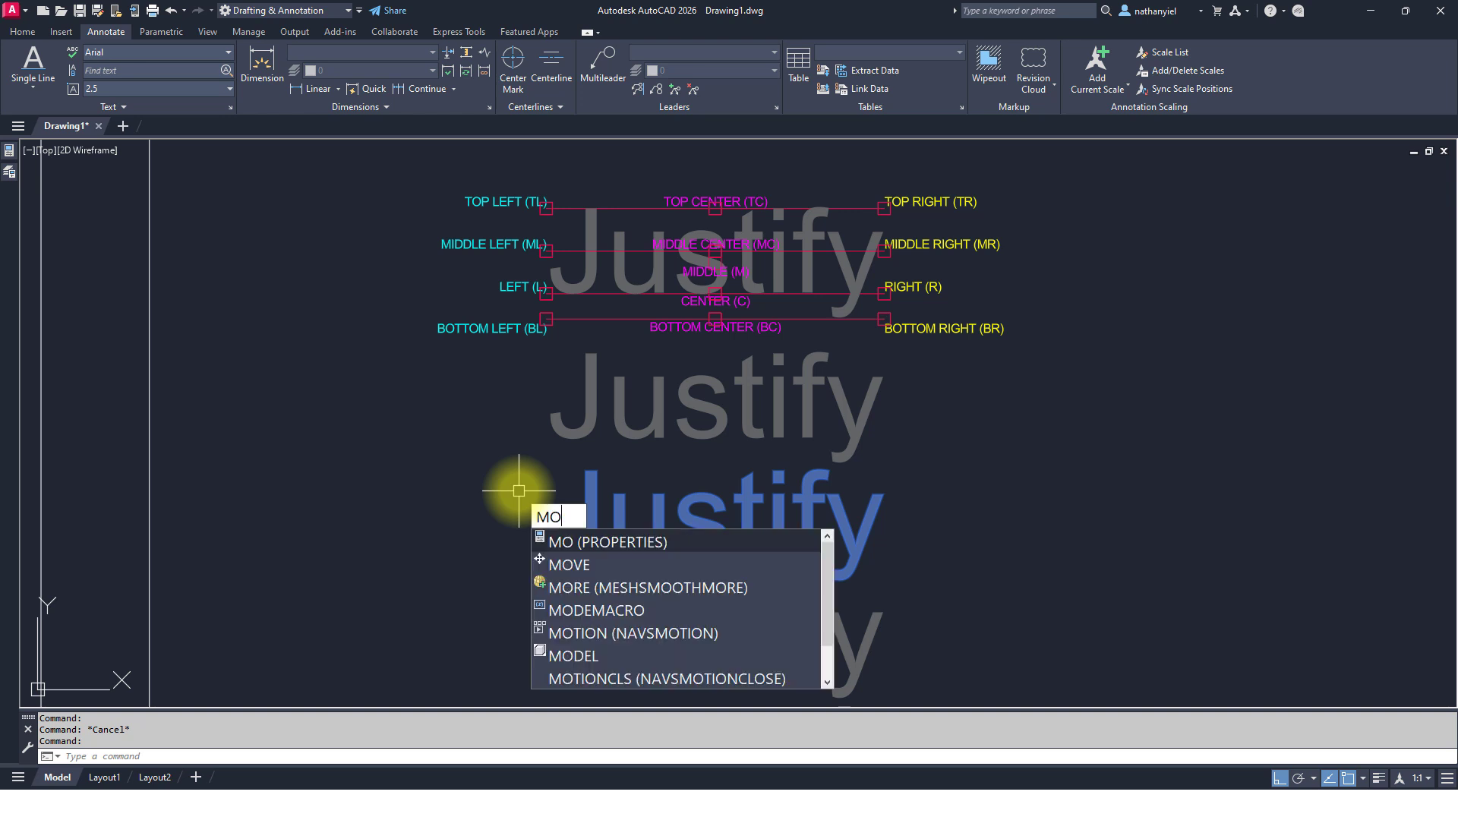
{"action": "key", "text": "BackSpace"}
{"action": "key", "text": "BackSpace"}
{"action": "key", "text": "Escape"}
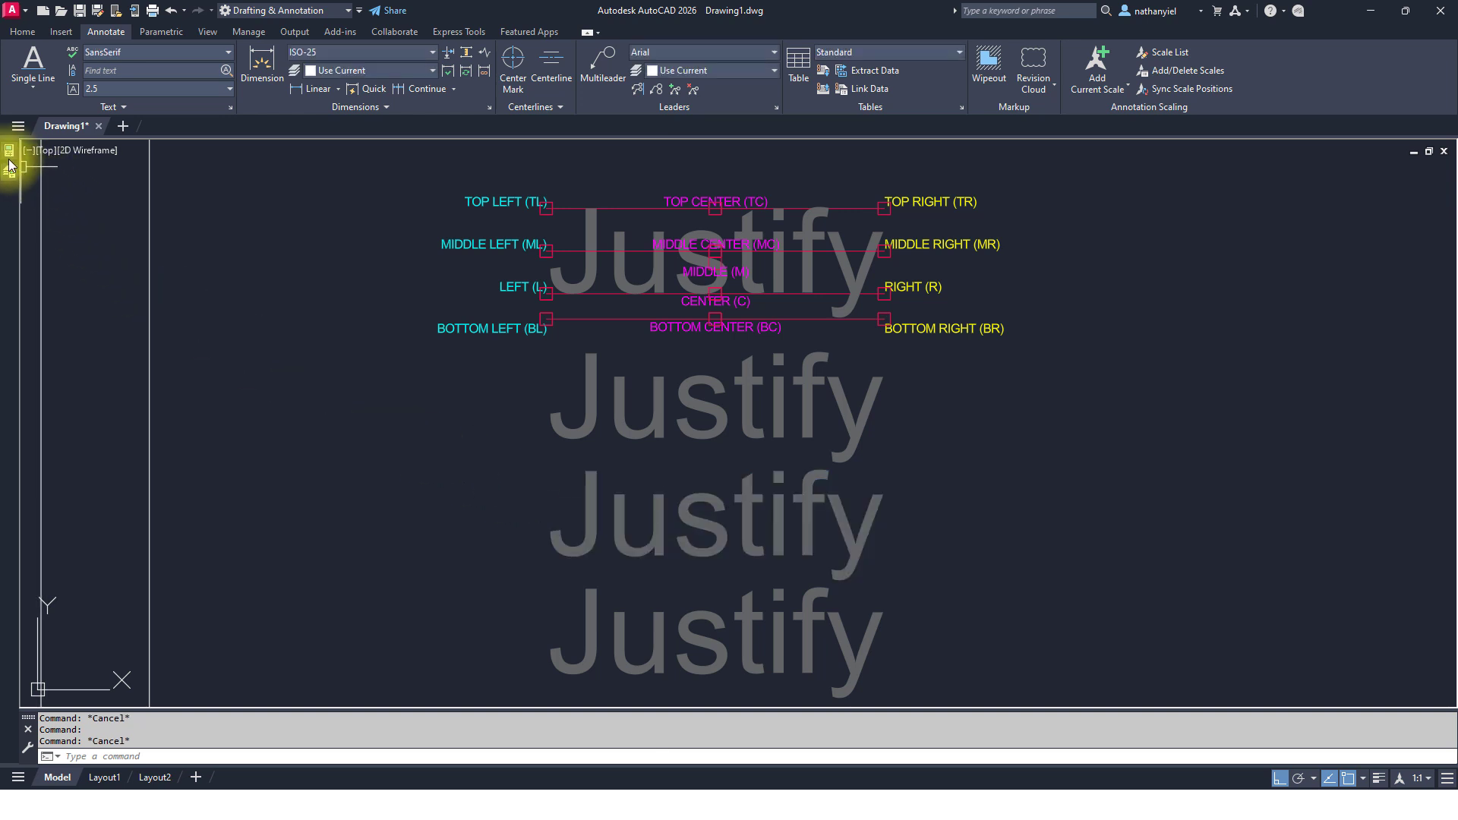
- Set the justification of the middle "Justify" copy to Center in its properties
{"action": "mouse_move", "coordinate": [10, 152]}
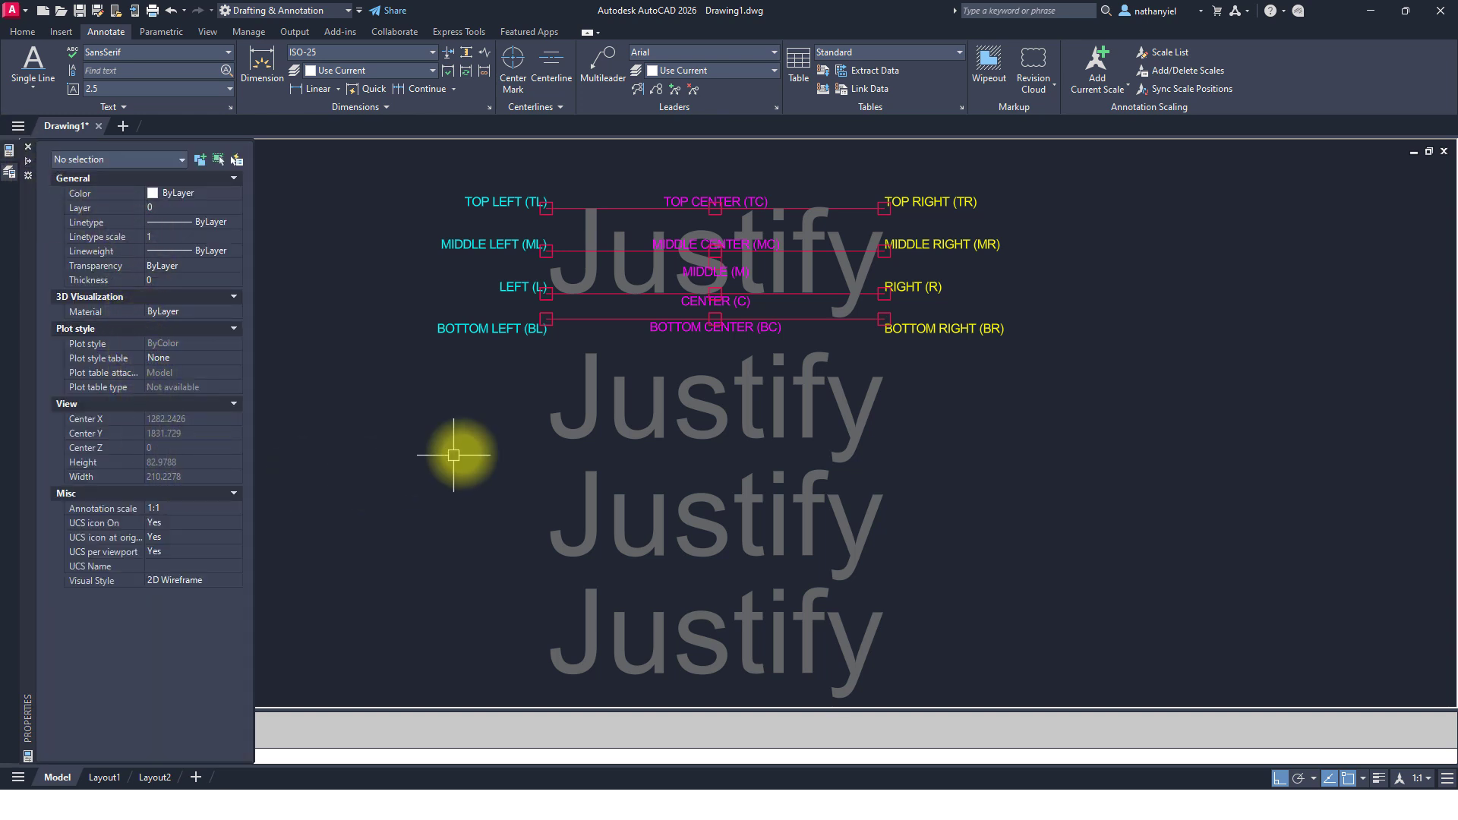
{"action": "left_click", "coordinate": [618, 519]}
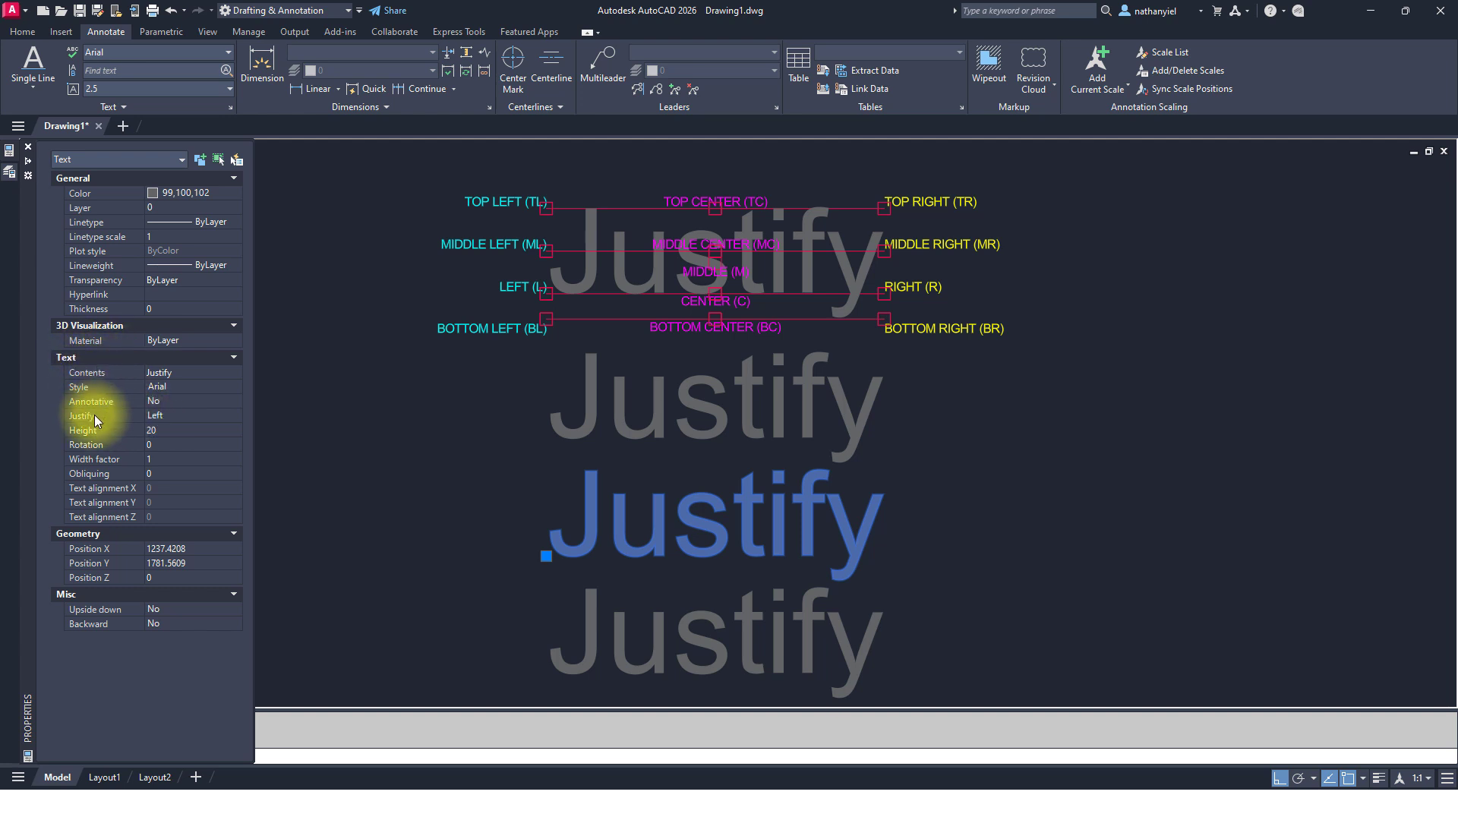
{"action": "left_click", "coordinate": [181, 415]}
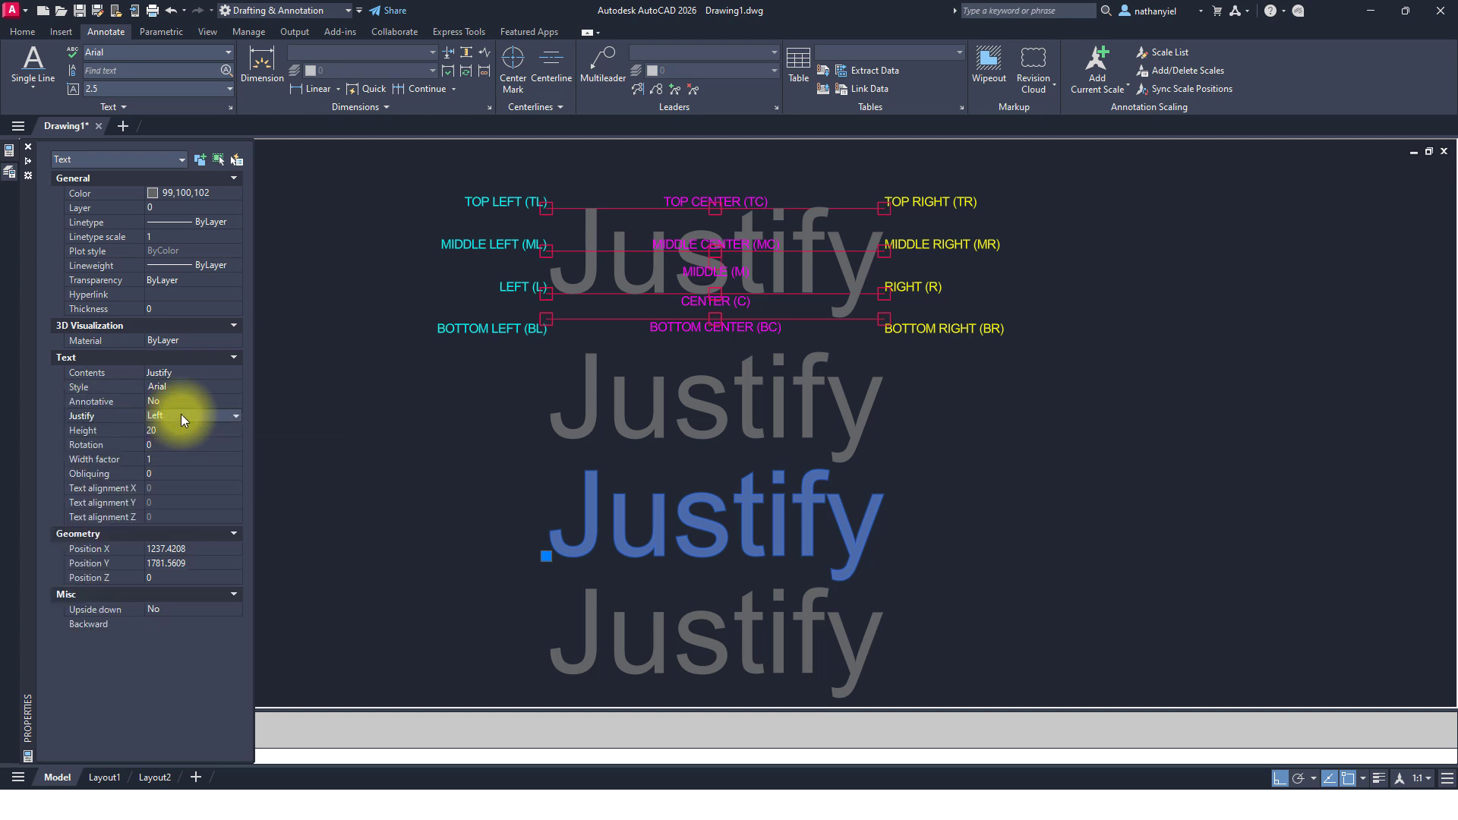
{"action": "left_click", "coordinate": [180, 415]}
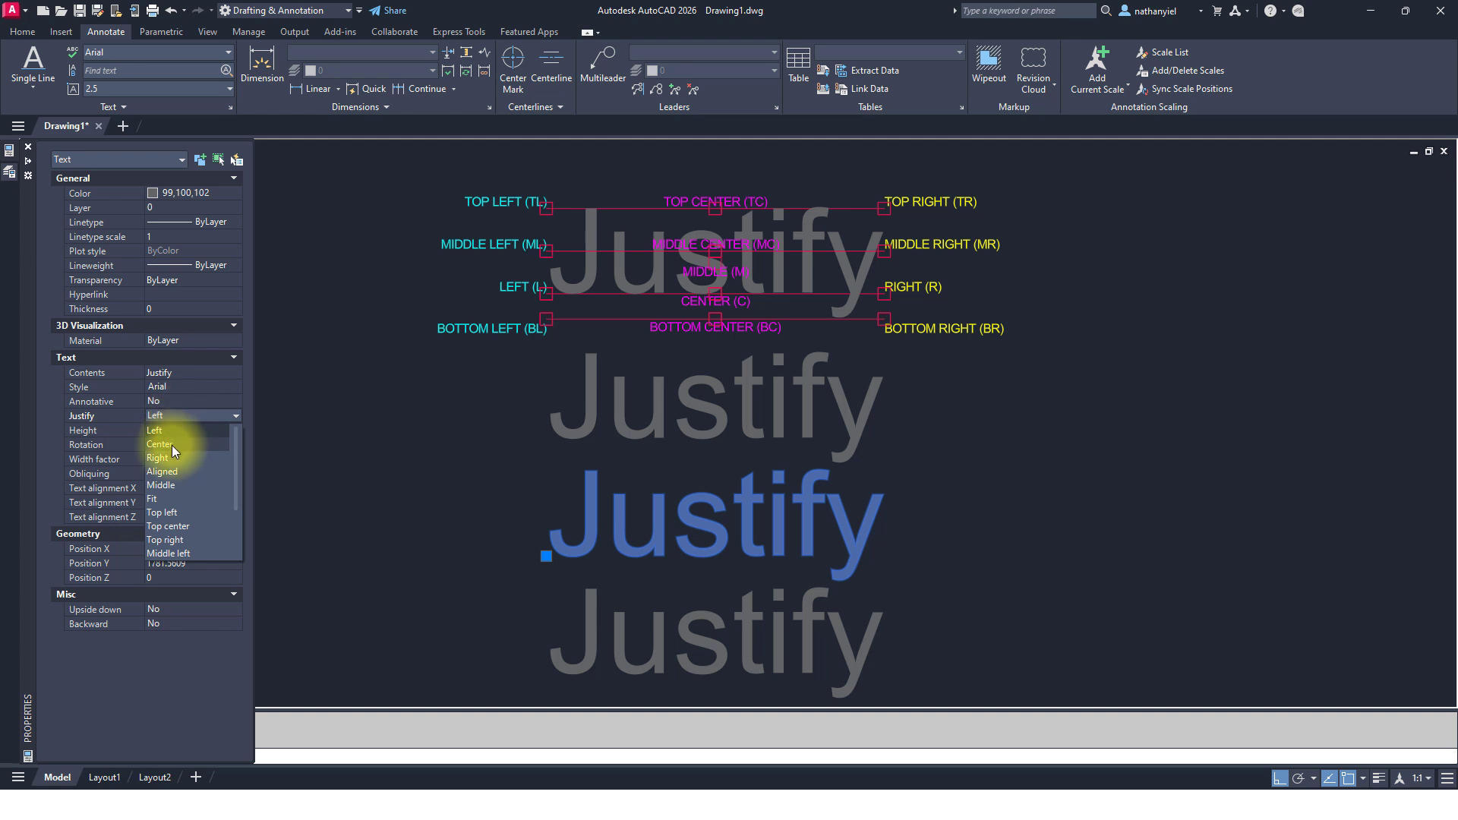
{"action": "left_click", "coordinate": [172, 445]}
{"action": "key", "text": "ctrl+1"}
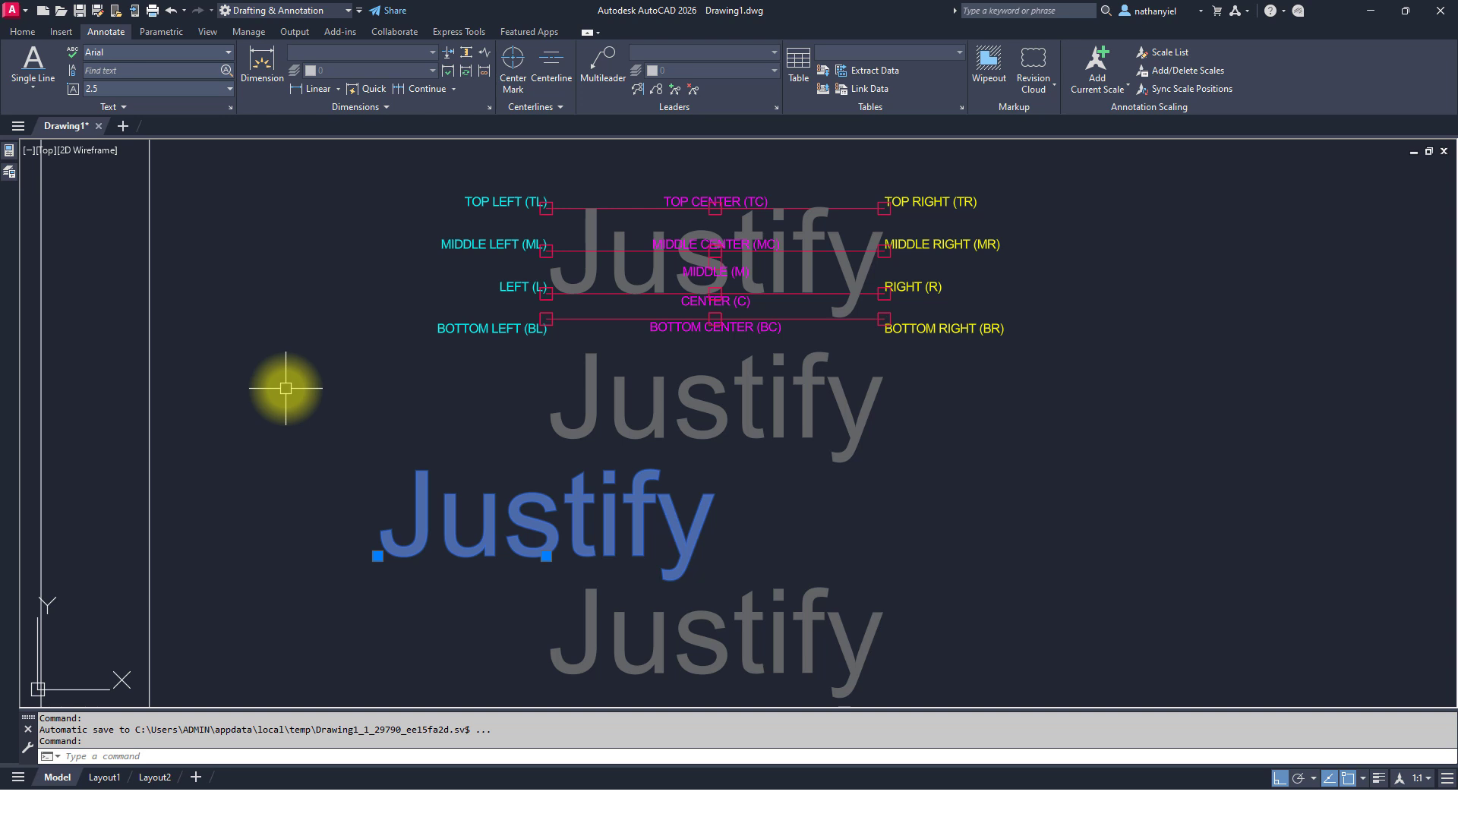
- Set the justification of the lowest "Justify" copy to Right and deselect it
{"action": "key", "text": "Escape"}
{"action": "left_click", "coordinate": [649, 624]}
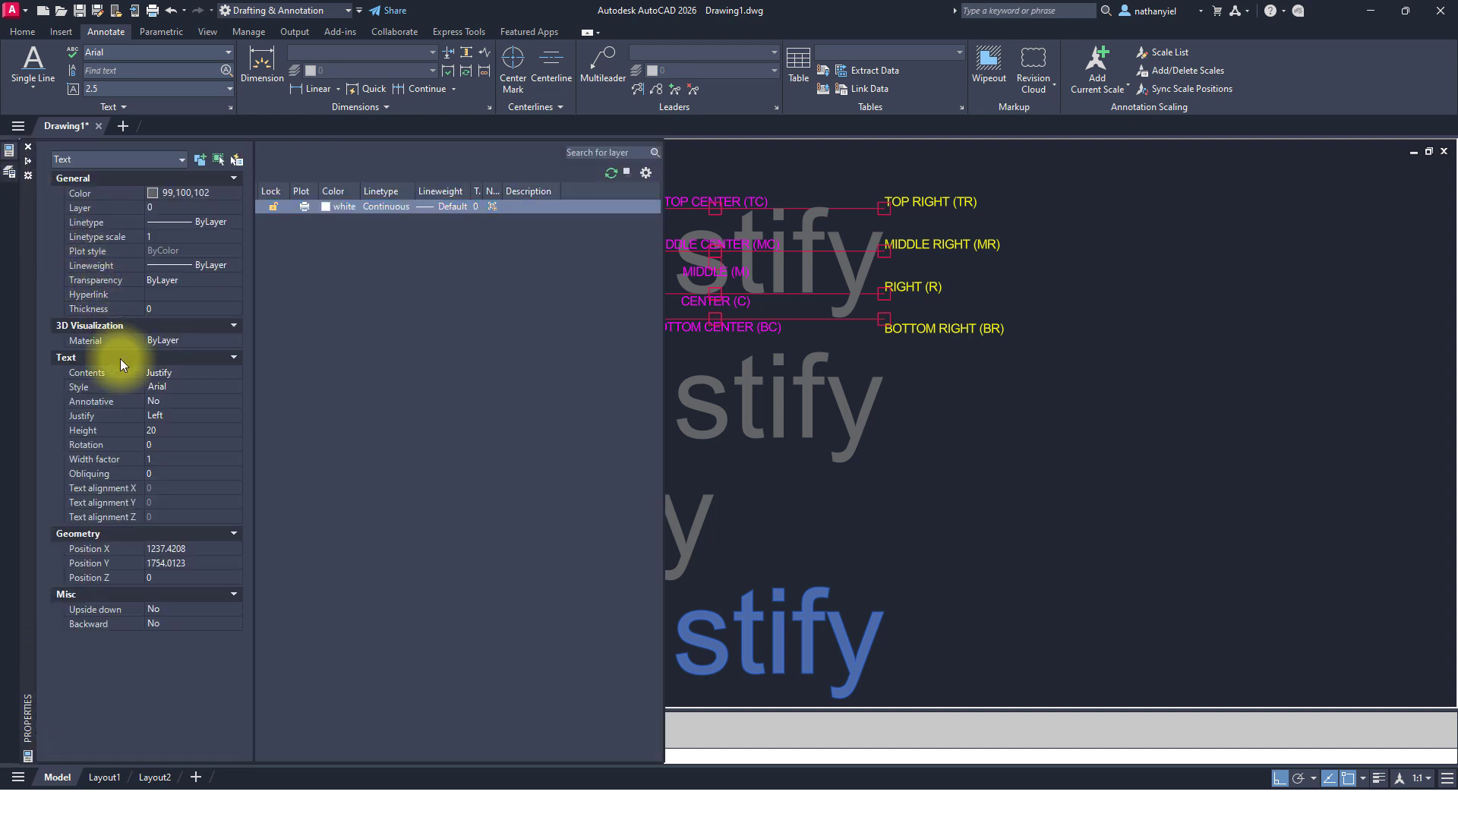
{"action": "left_click", "coordinate": [174, 413]}
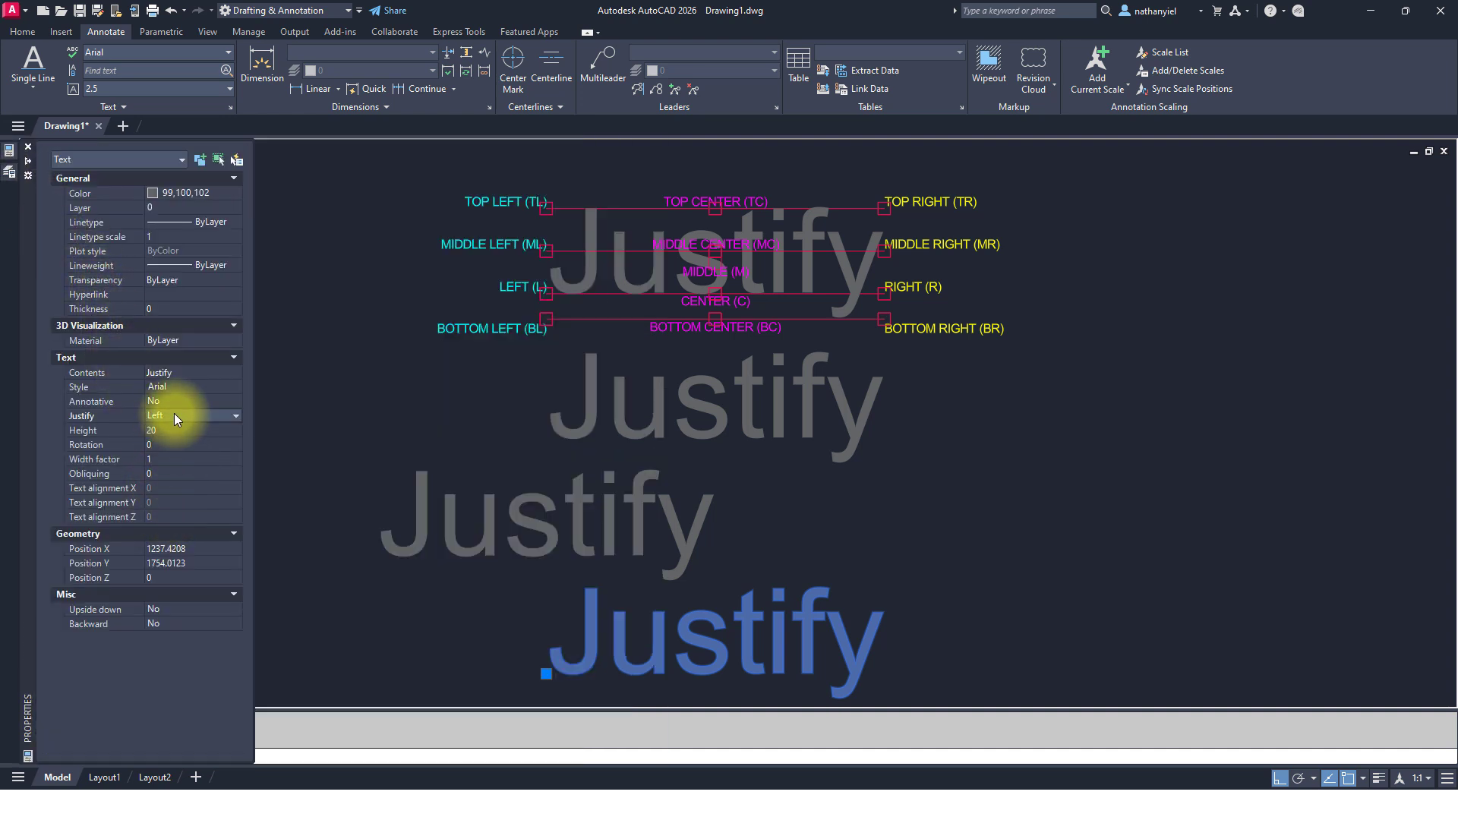
{"action": "left_click", "coordinate": [175, 413]}
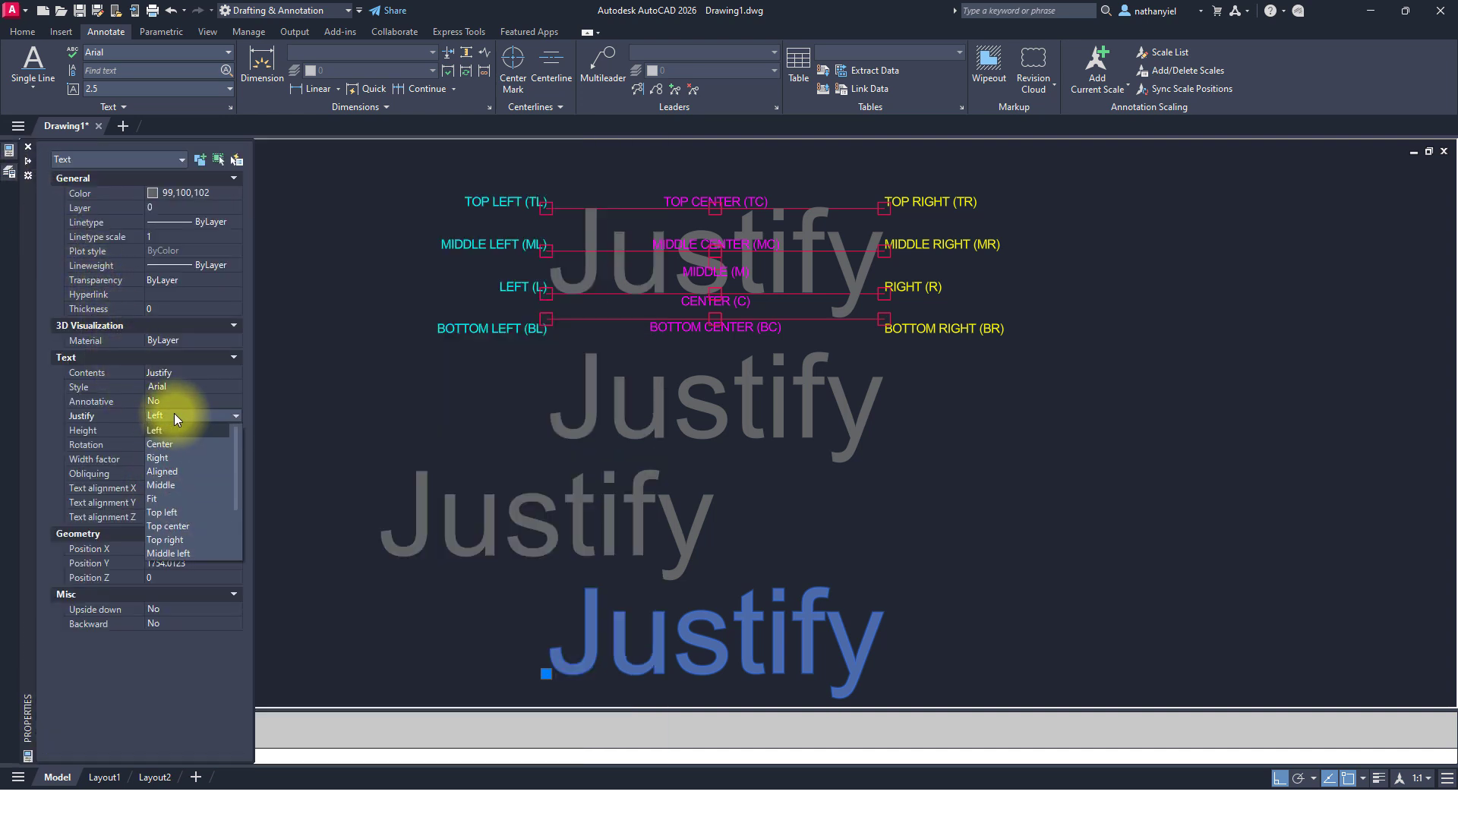
{"action": "left_click", "coordinate": [172, 458]}
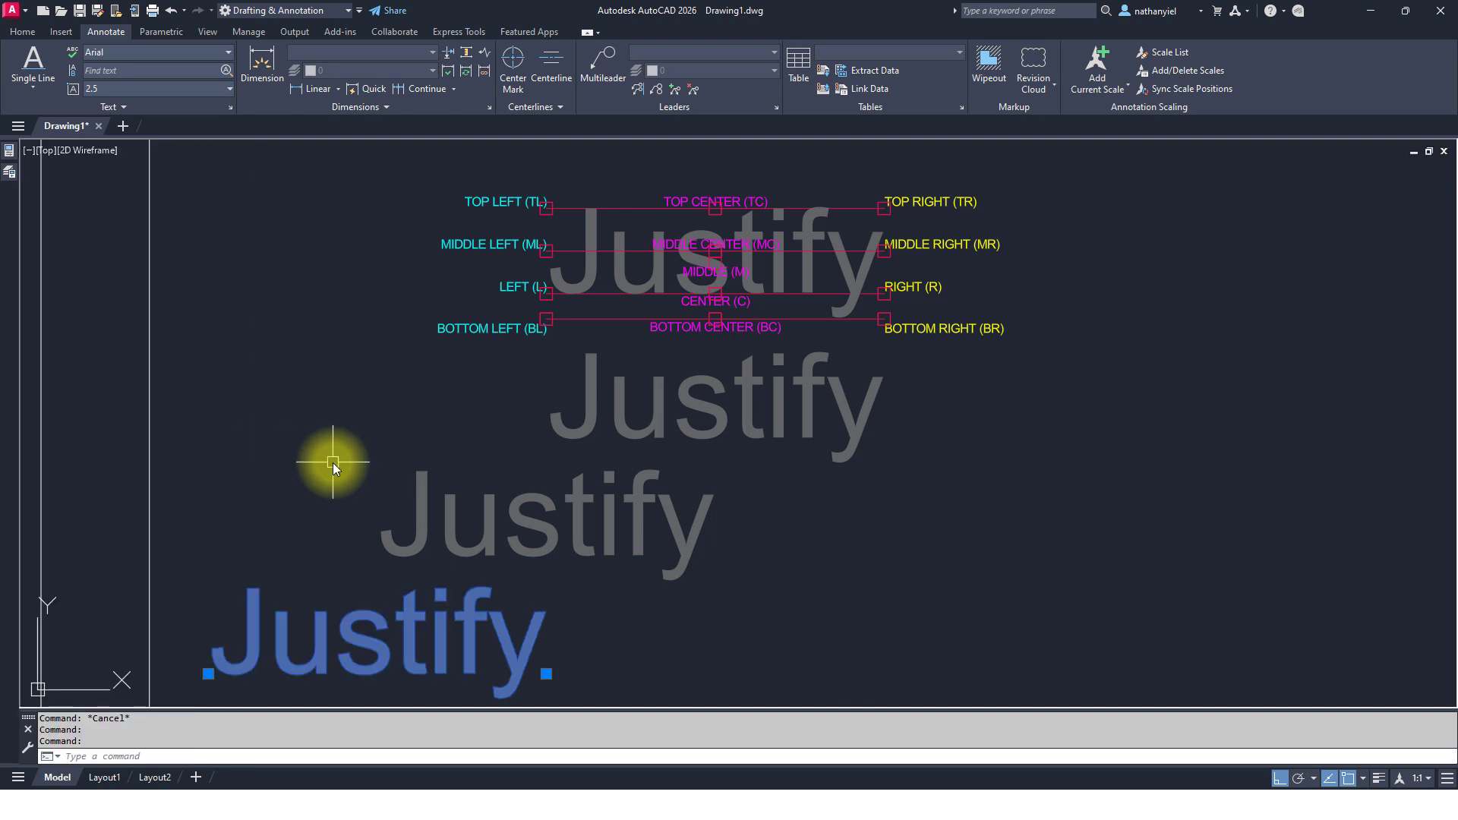
{"action": "key", "text": "Escape"}
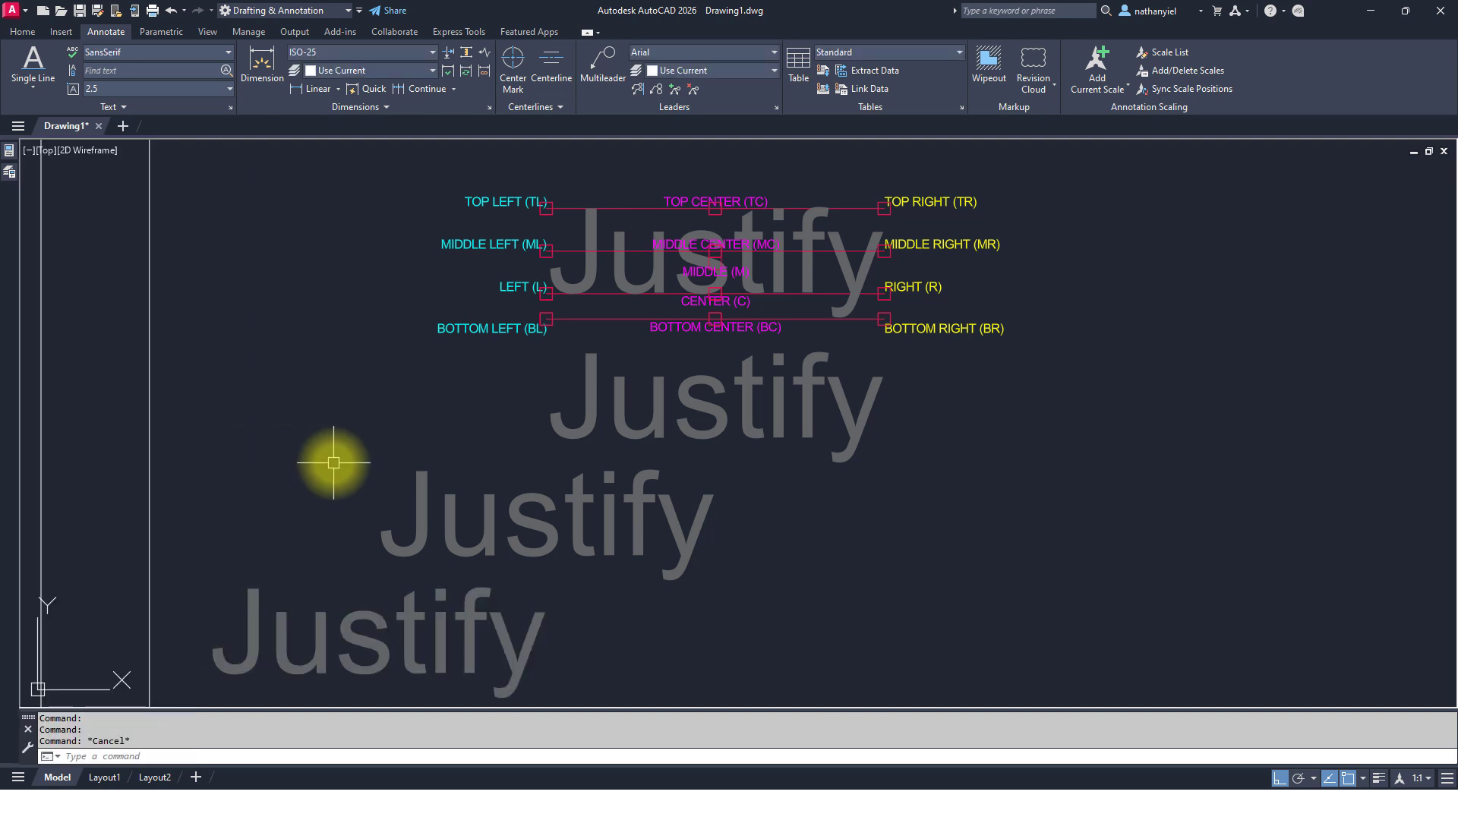
- Move the centre- and right-justified "Justify" copies horizontally so their left ends align with the left-justified copy above
{"action": "left_click", "coordinate": [415, 509]}
{"action": "left_click", "coordinate": [262, 608]}
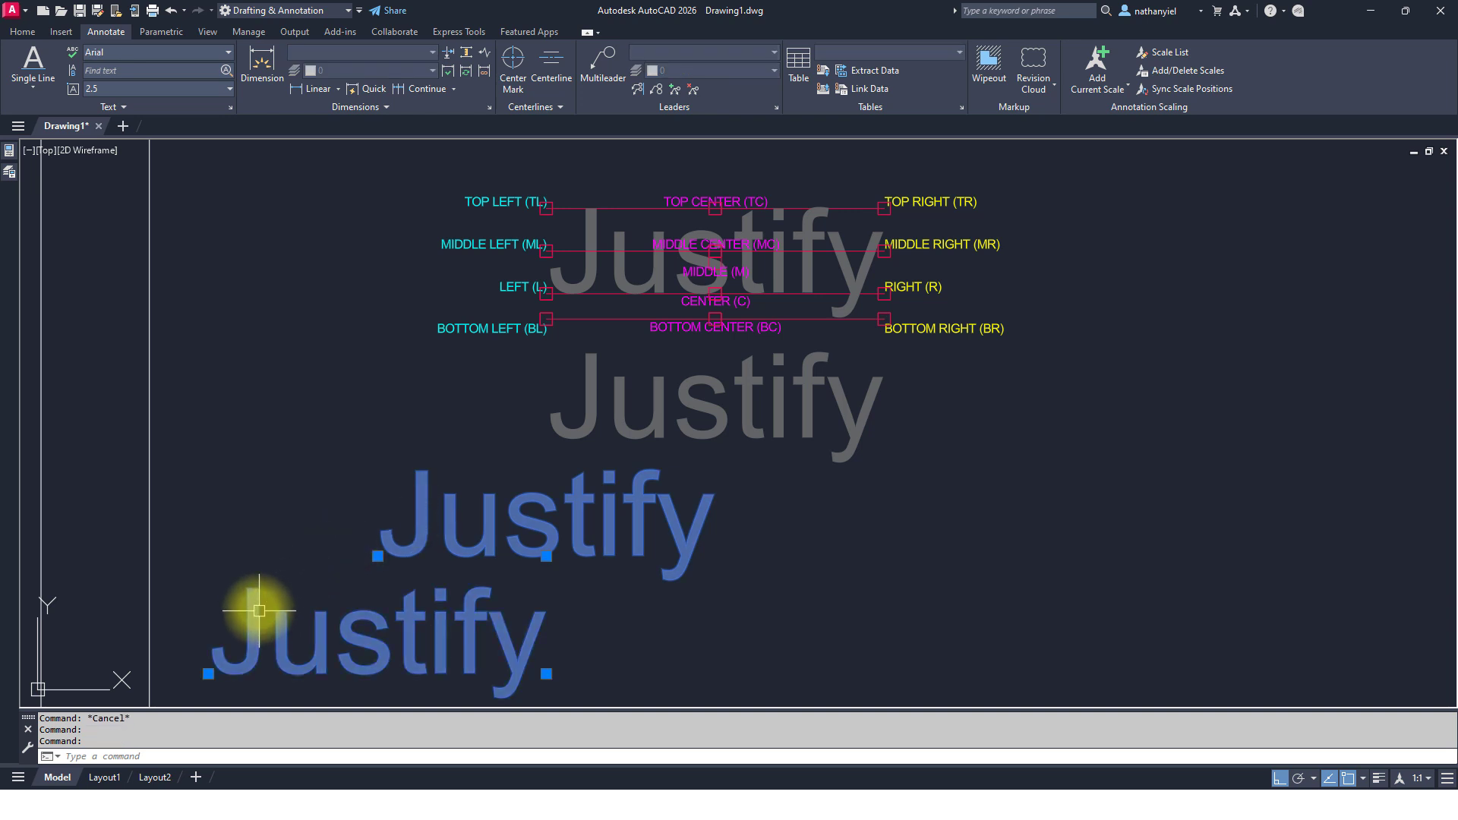
{"action": "left_click", "coordinate": [378, 557]}
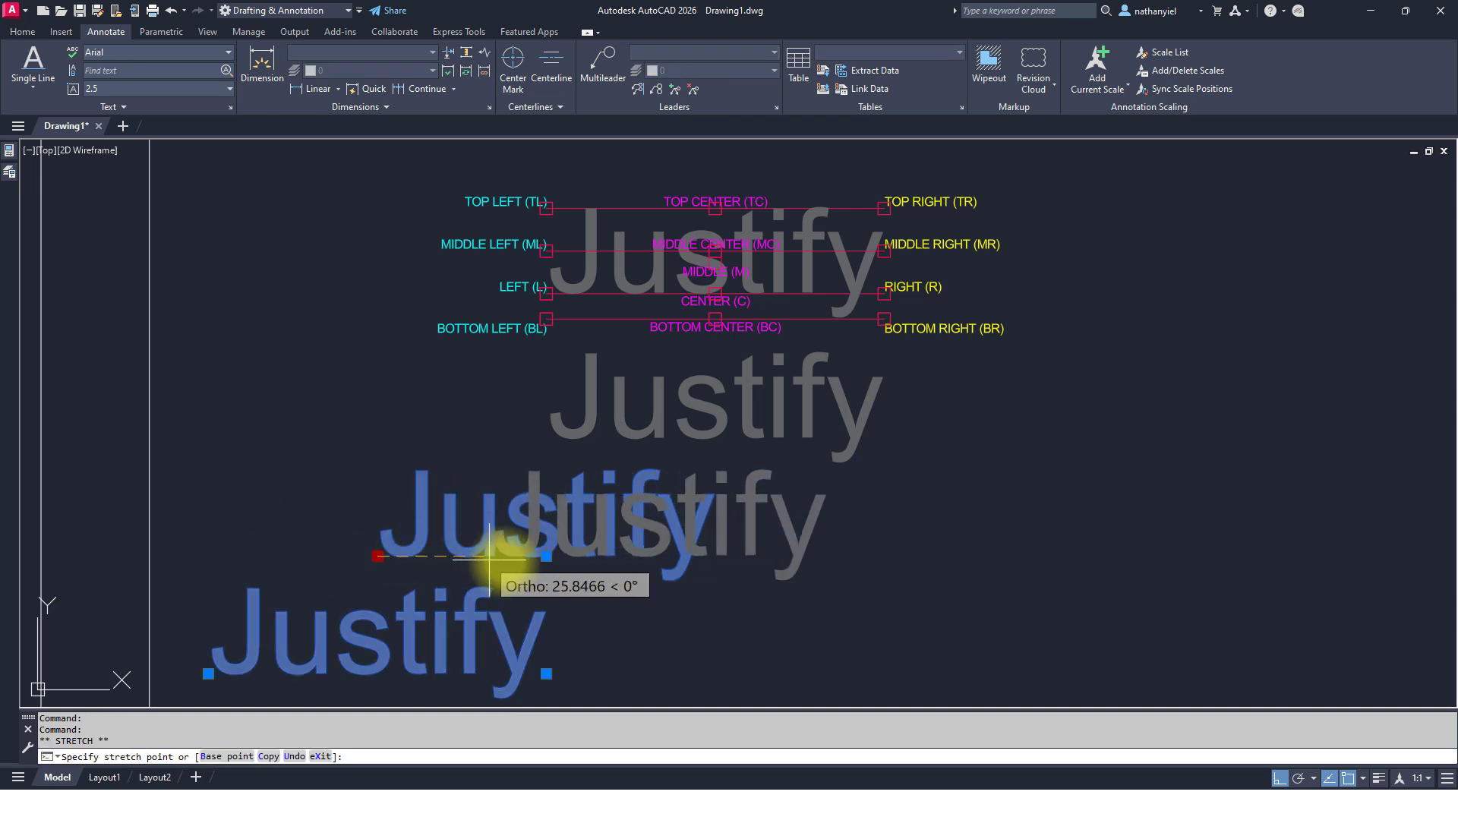
{"action": "left_click", "coordinate": [545, 557]}
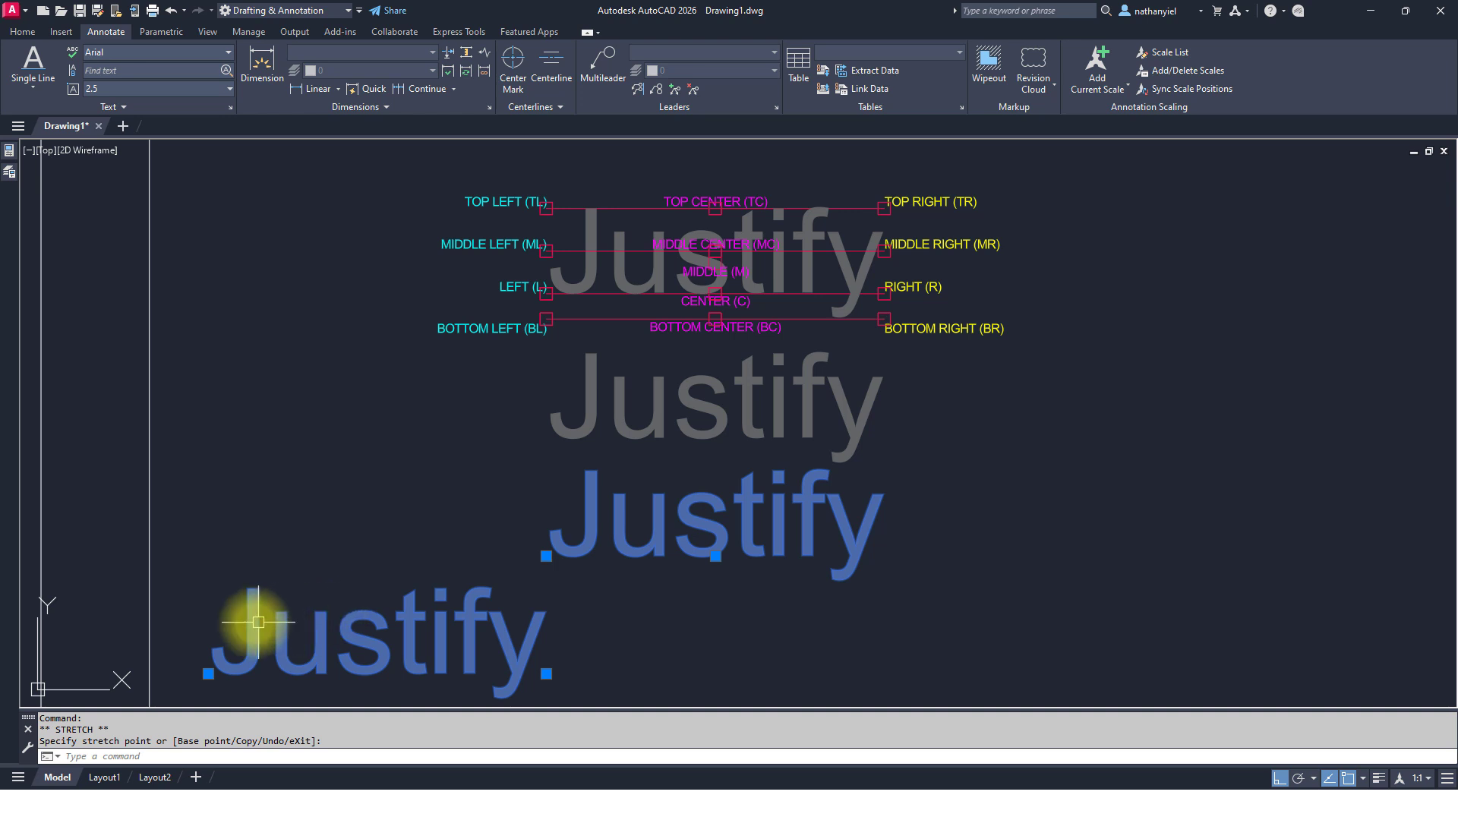
{"action": "left_click", "coordinate": [209, 674]}
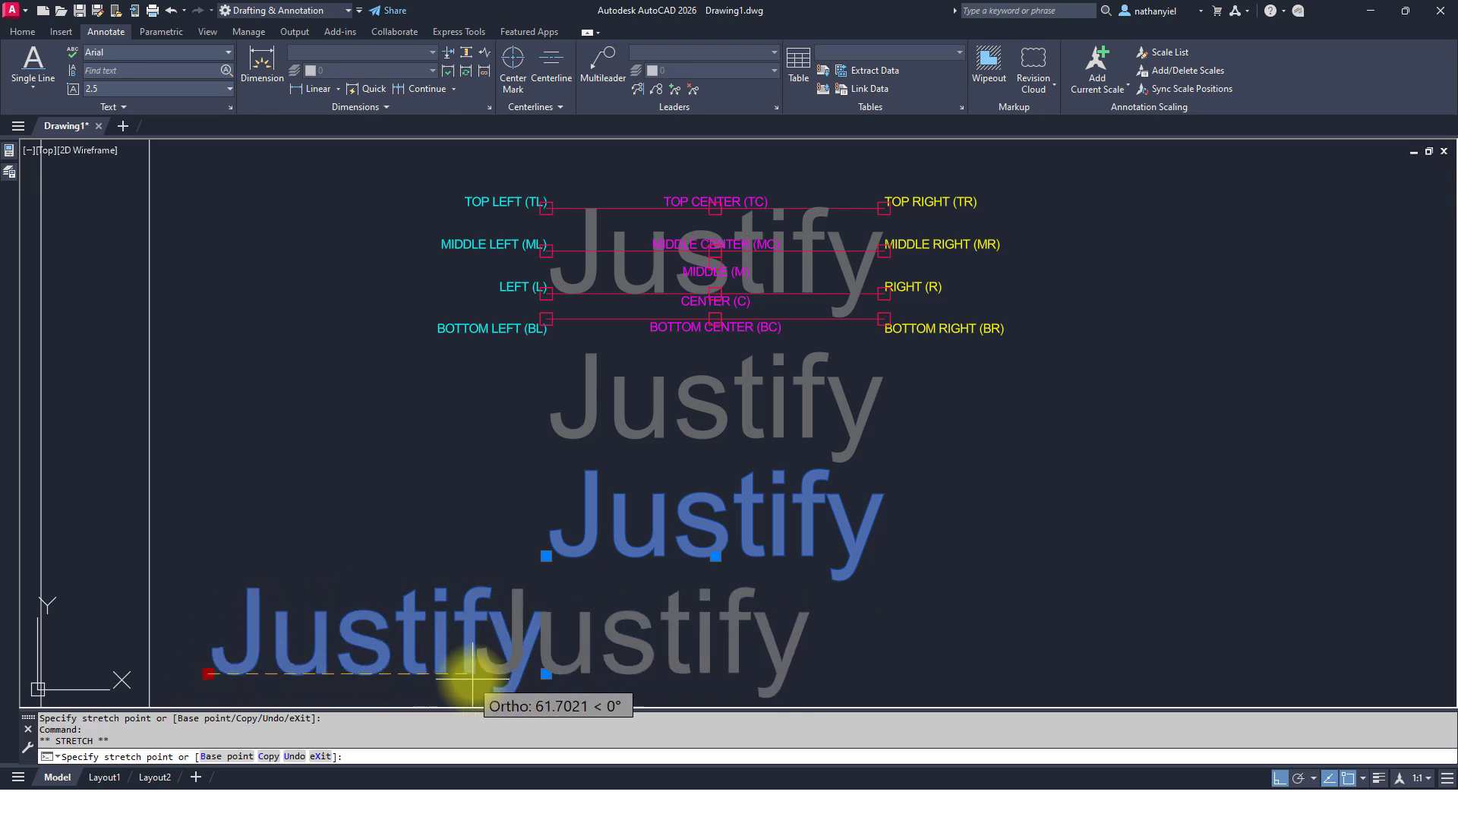
{"action": "left_click", "coordinate": [546, 674]}
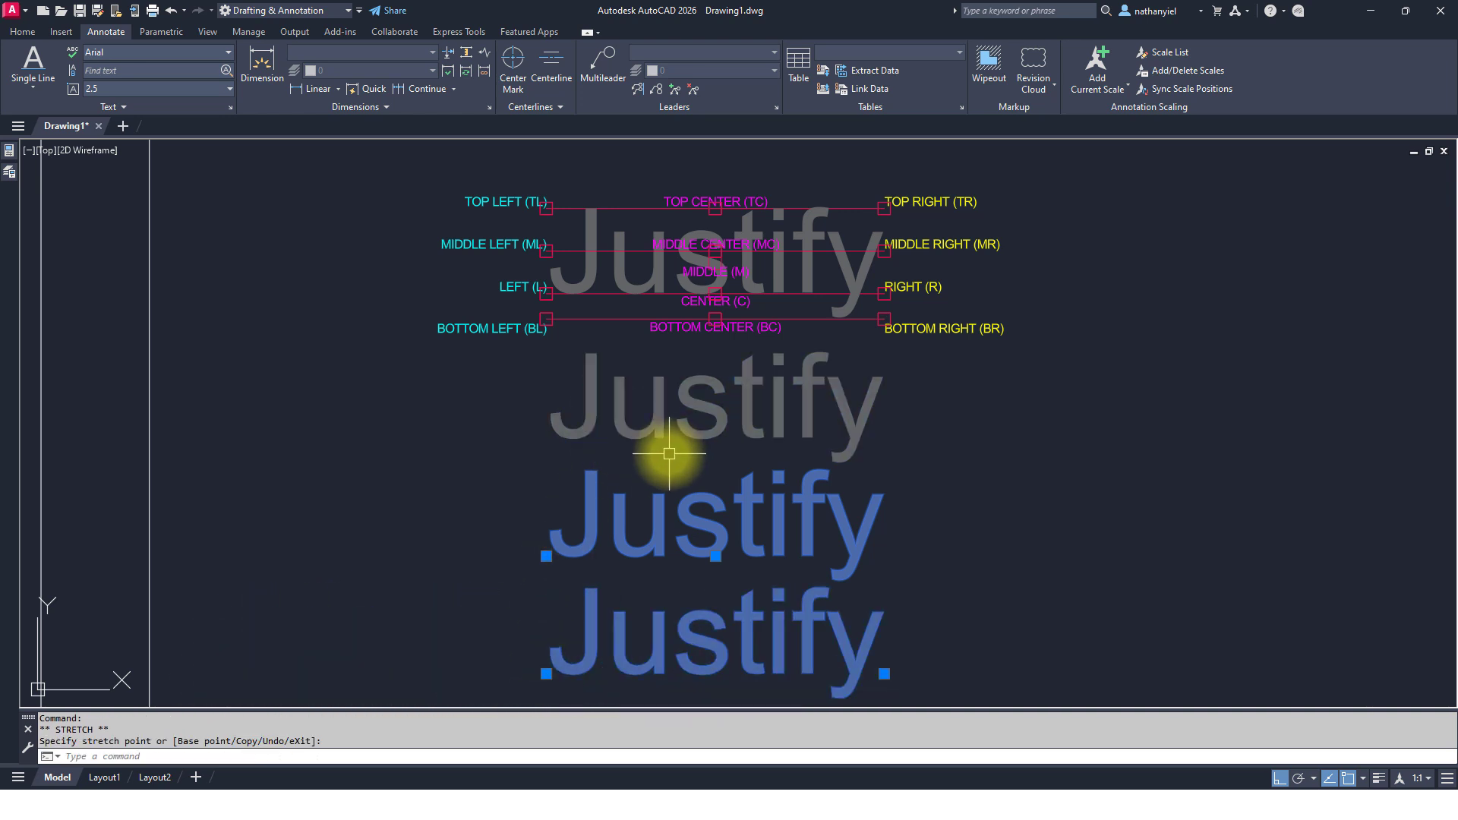
{"action": "key", "text": "Escape"}
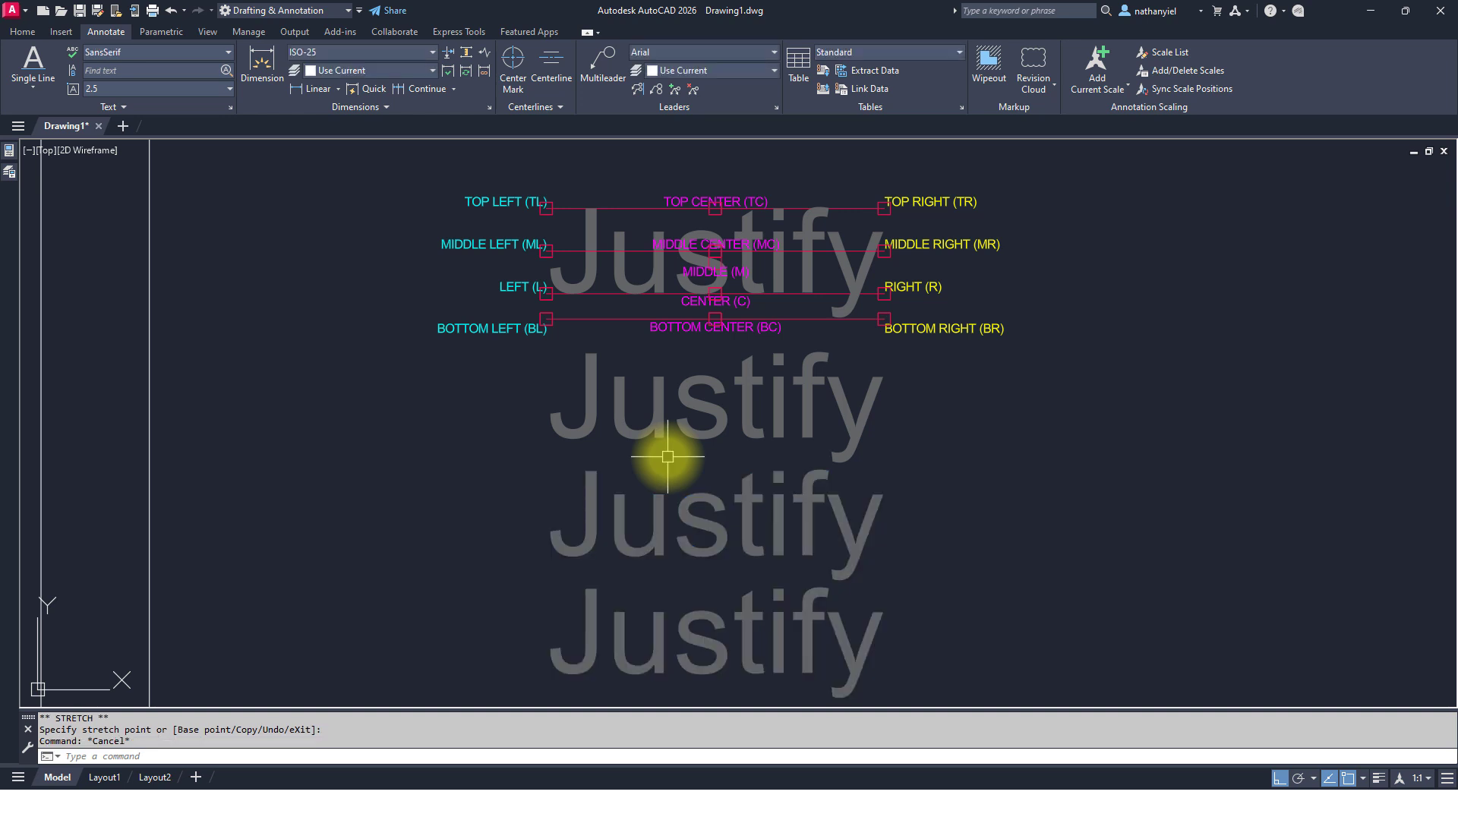
- Select the three "Justify" copies to compare their grips and view their Quick Properties
{"action": "left_click", "coordinate": [652, 419]}
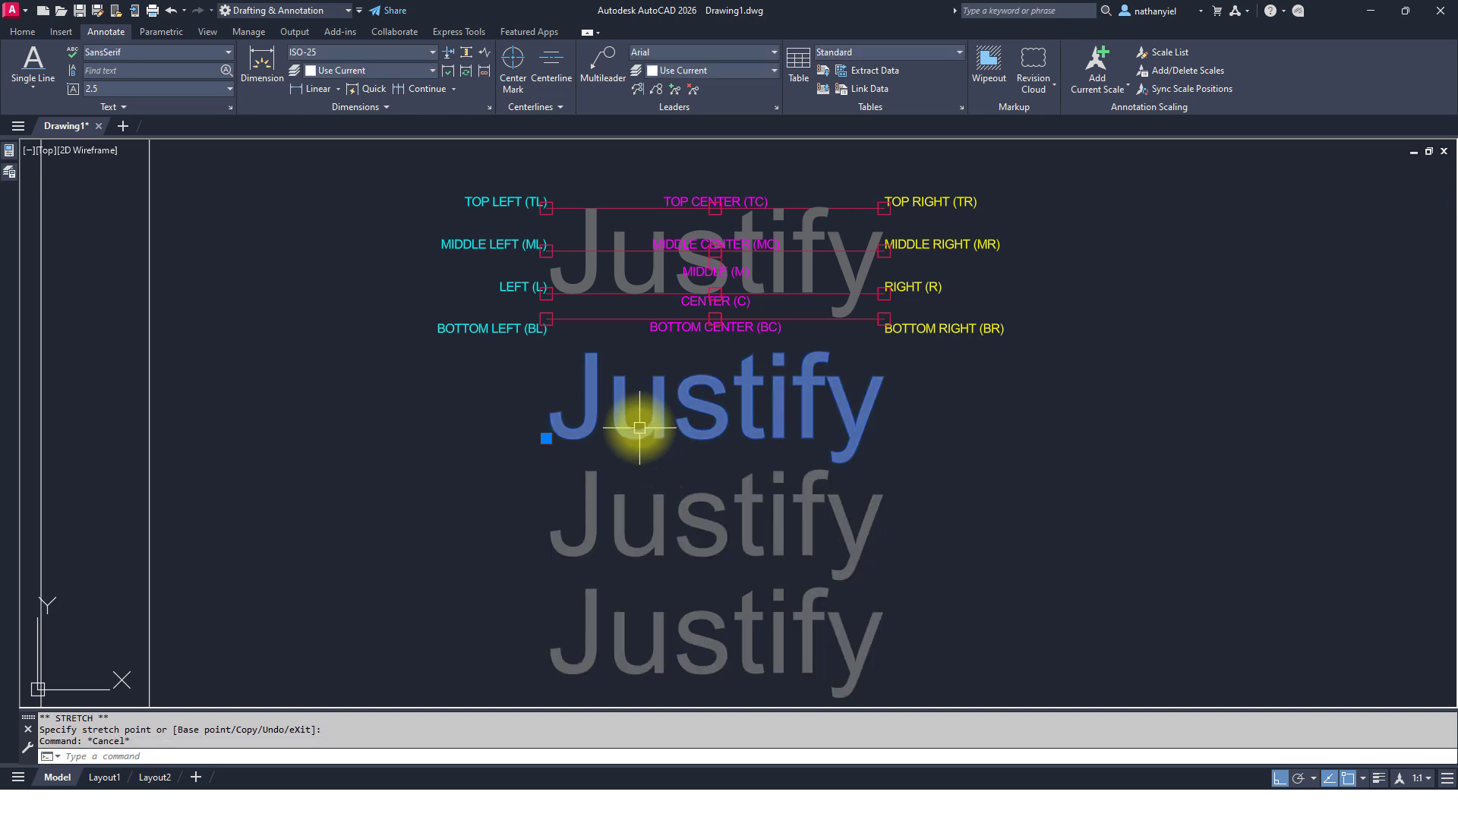
{"action": "left_click", "coordinate": [664, 512]}
{"action": "left_click", "coordinate": [679, 606]}
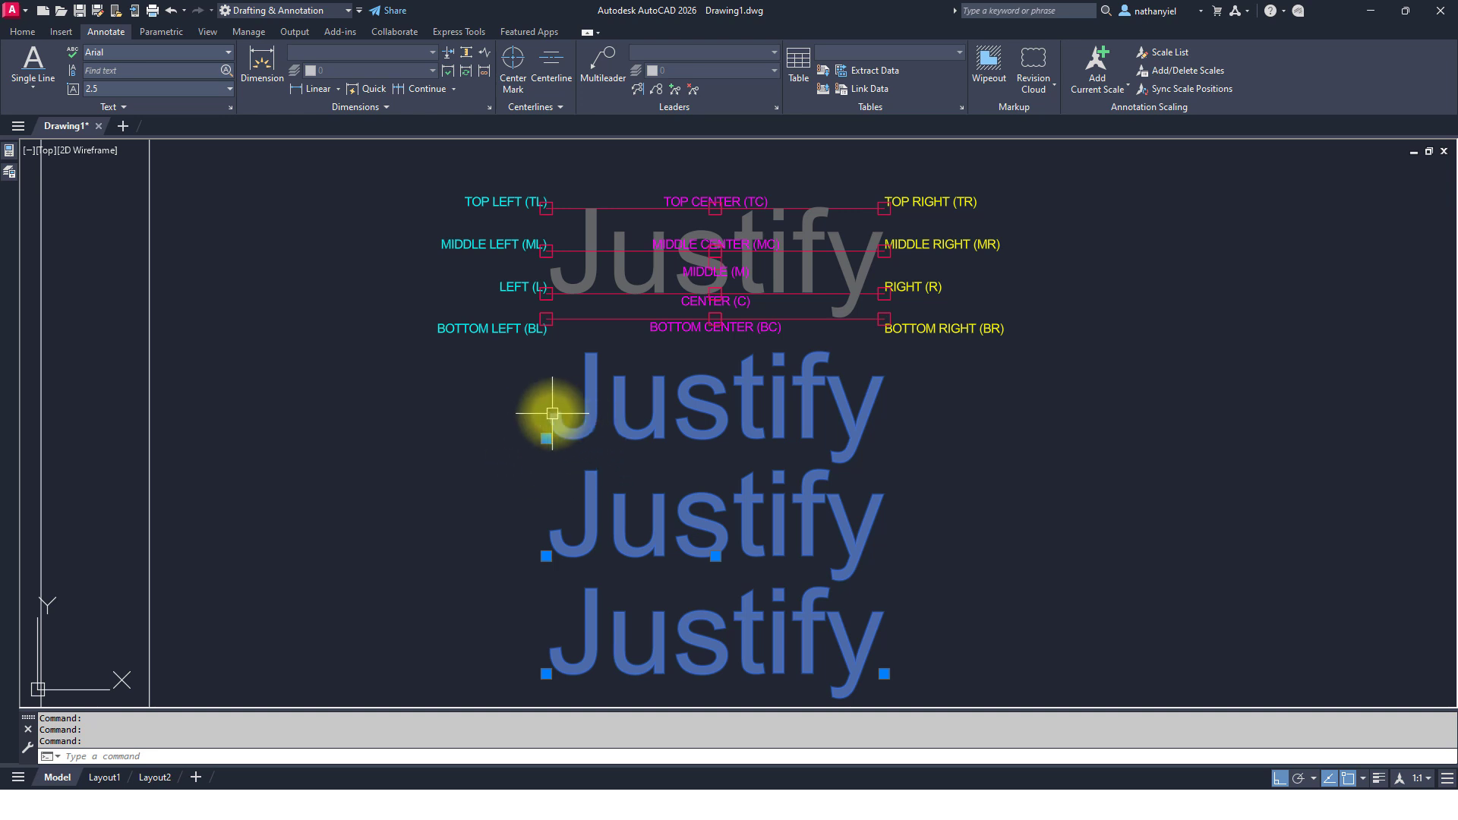
{"action": "mouse_move", "coordinate": [552, 414]}
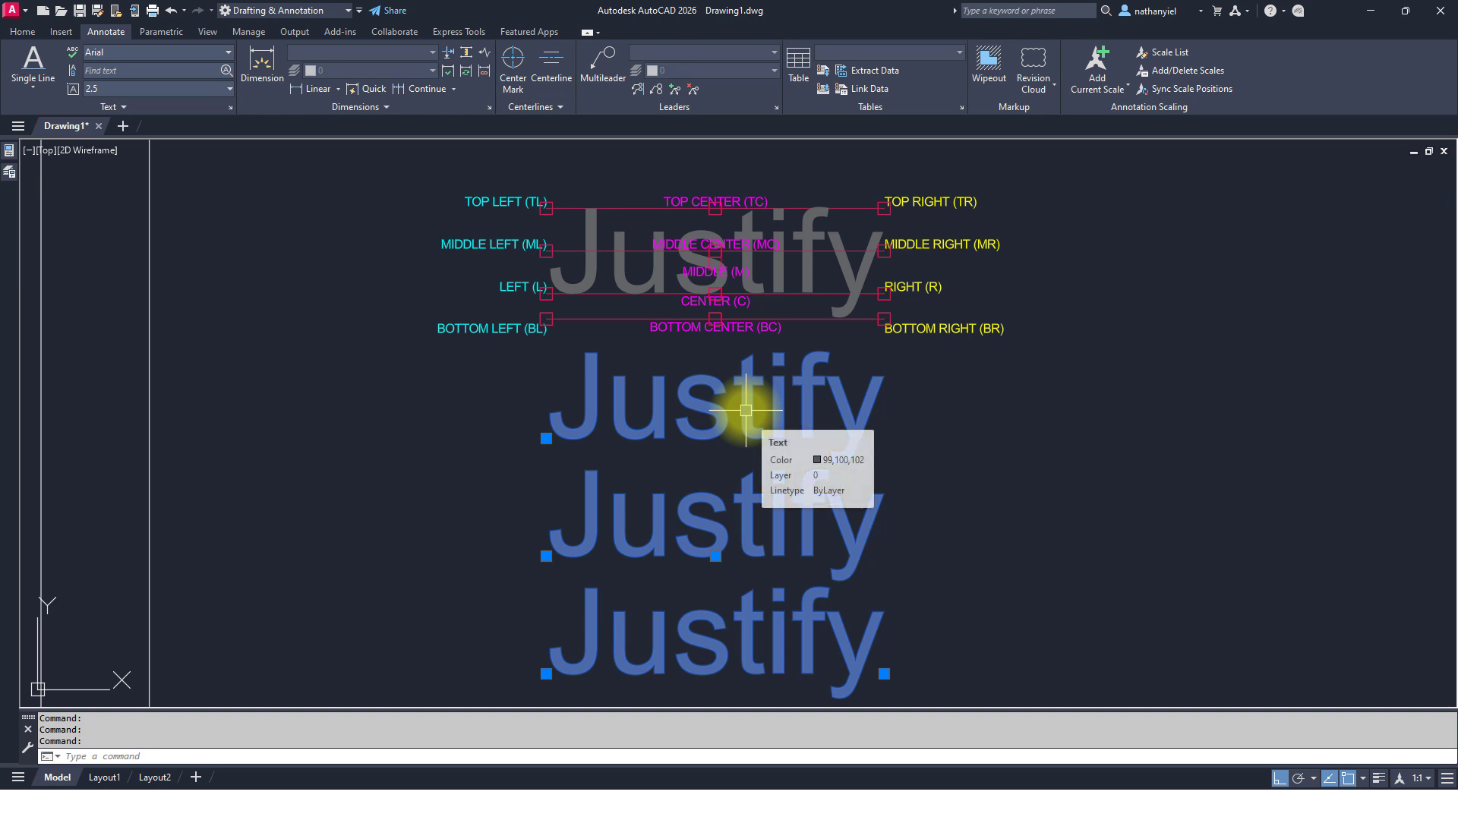
{"action": "key", "text": "ctrl+shift+p"}
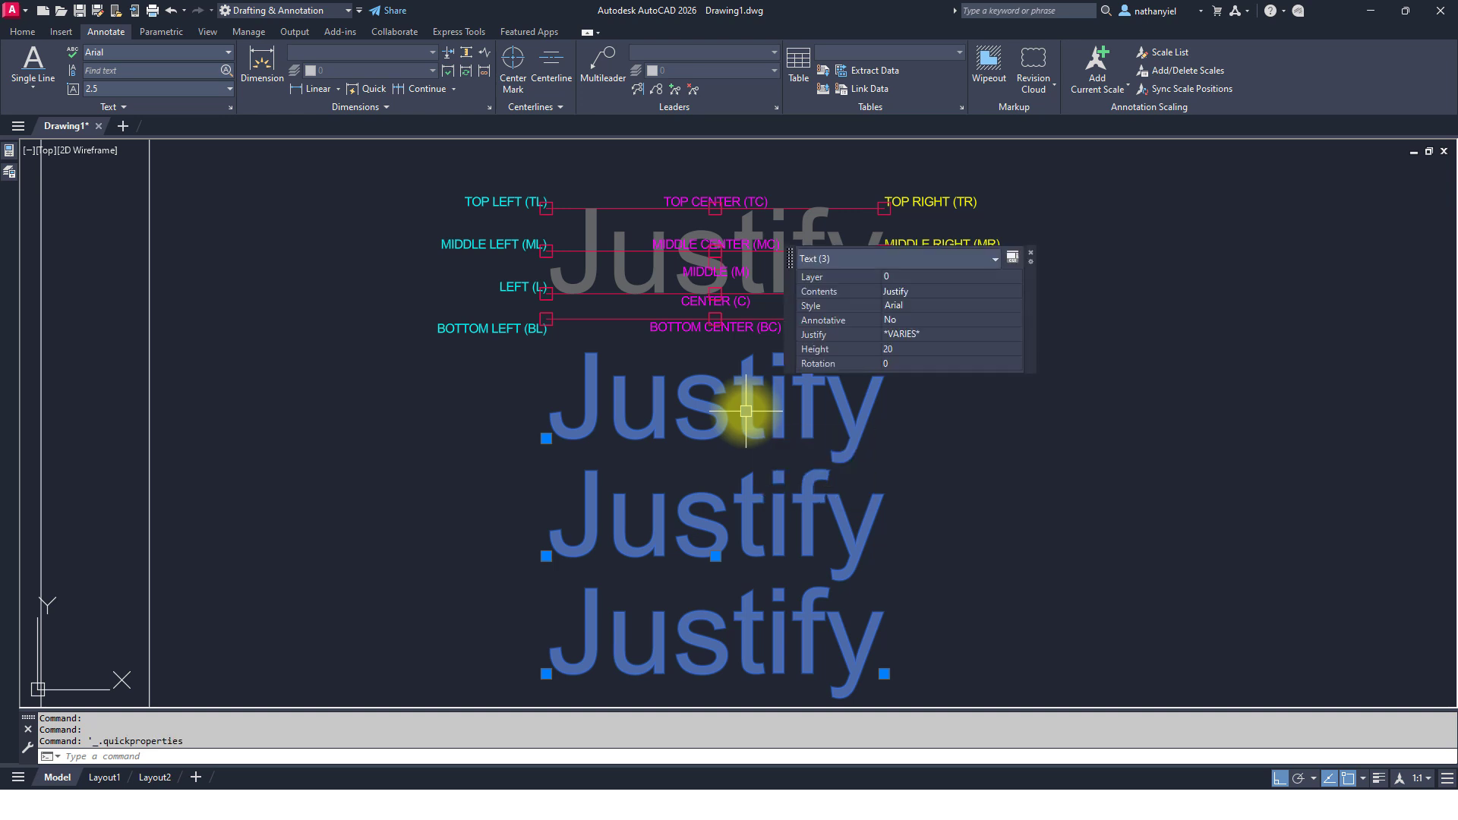
{"action": "key", "text": "Escape"}
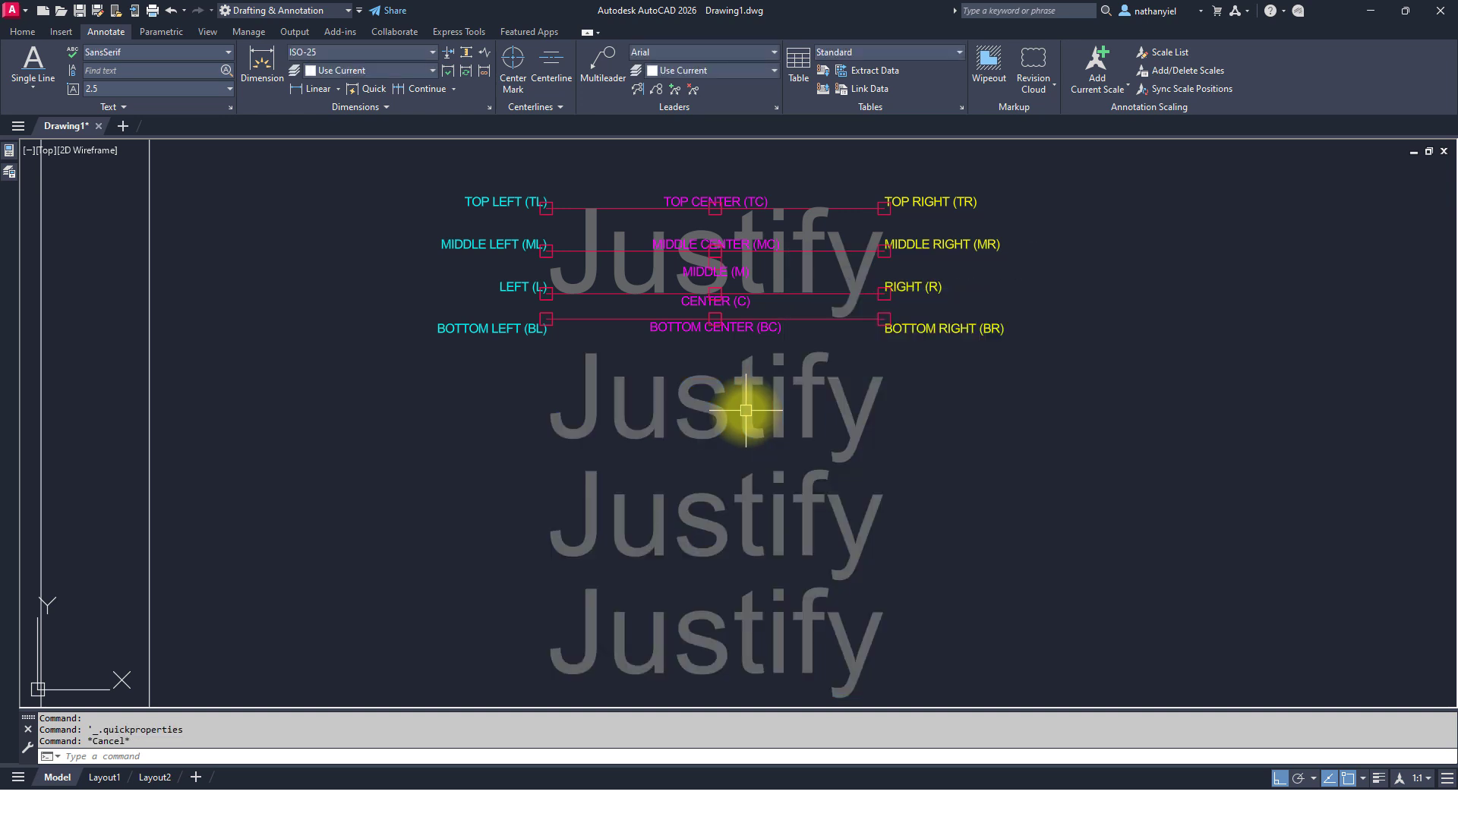
- Retype the content of the left-justified "Justify" copy as "Justify" to see how the text grows from its justification point
{"action": "left_click", "coordinate": [746, 411]}
{"action": "double_click", "coordinate": [746, 411]}
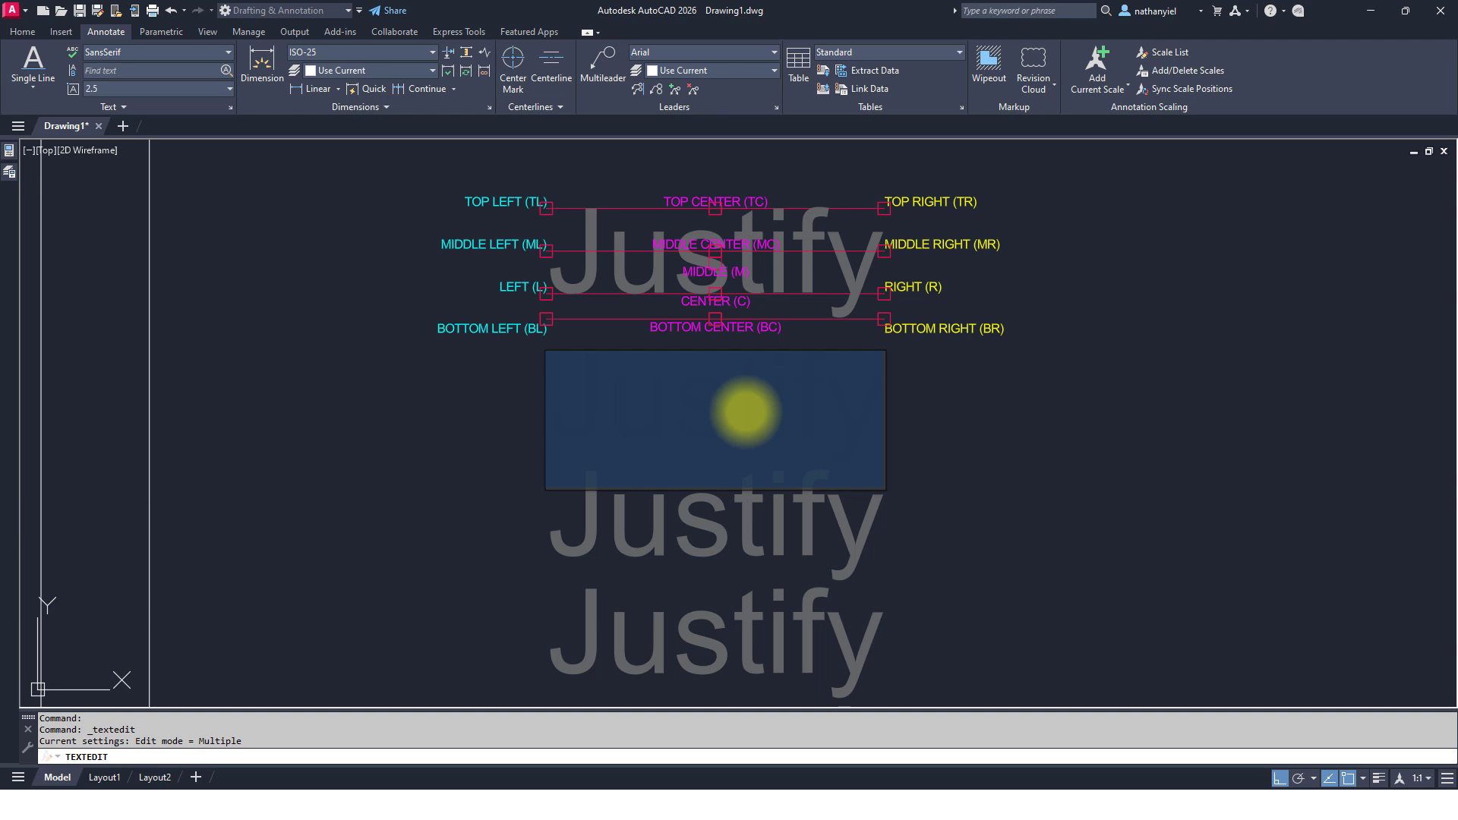
{"action": "type", "text": "Jus"}
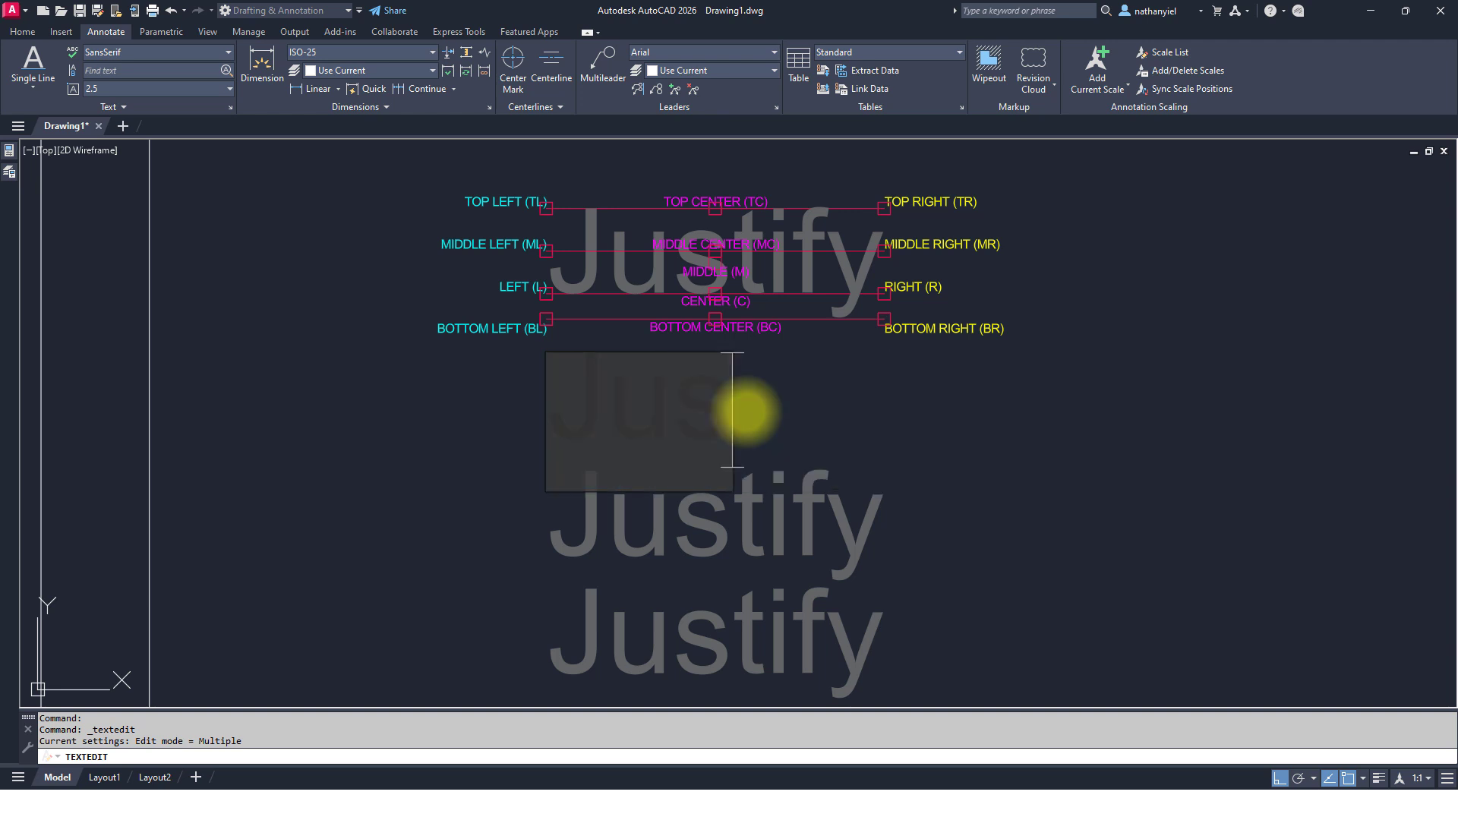
{"action": "type", "text": "tify"}
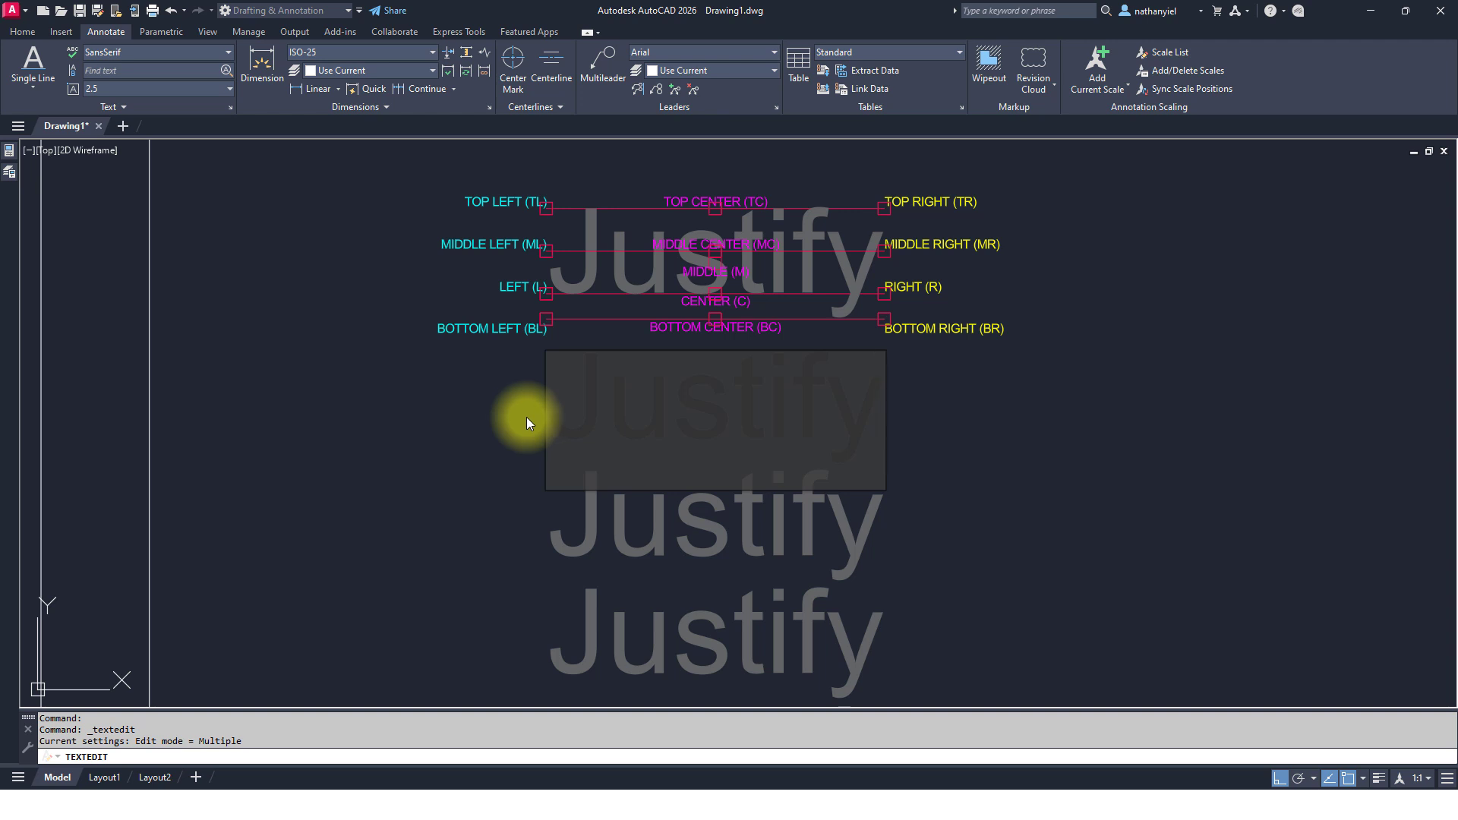
{"action": "left_click", "coordinate": [923, 408]}
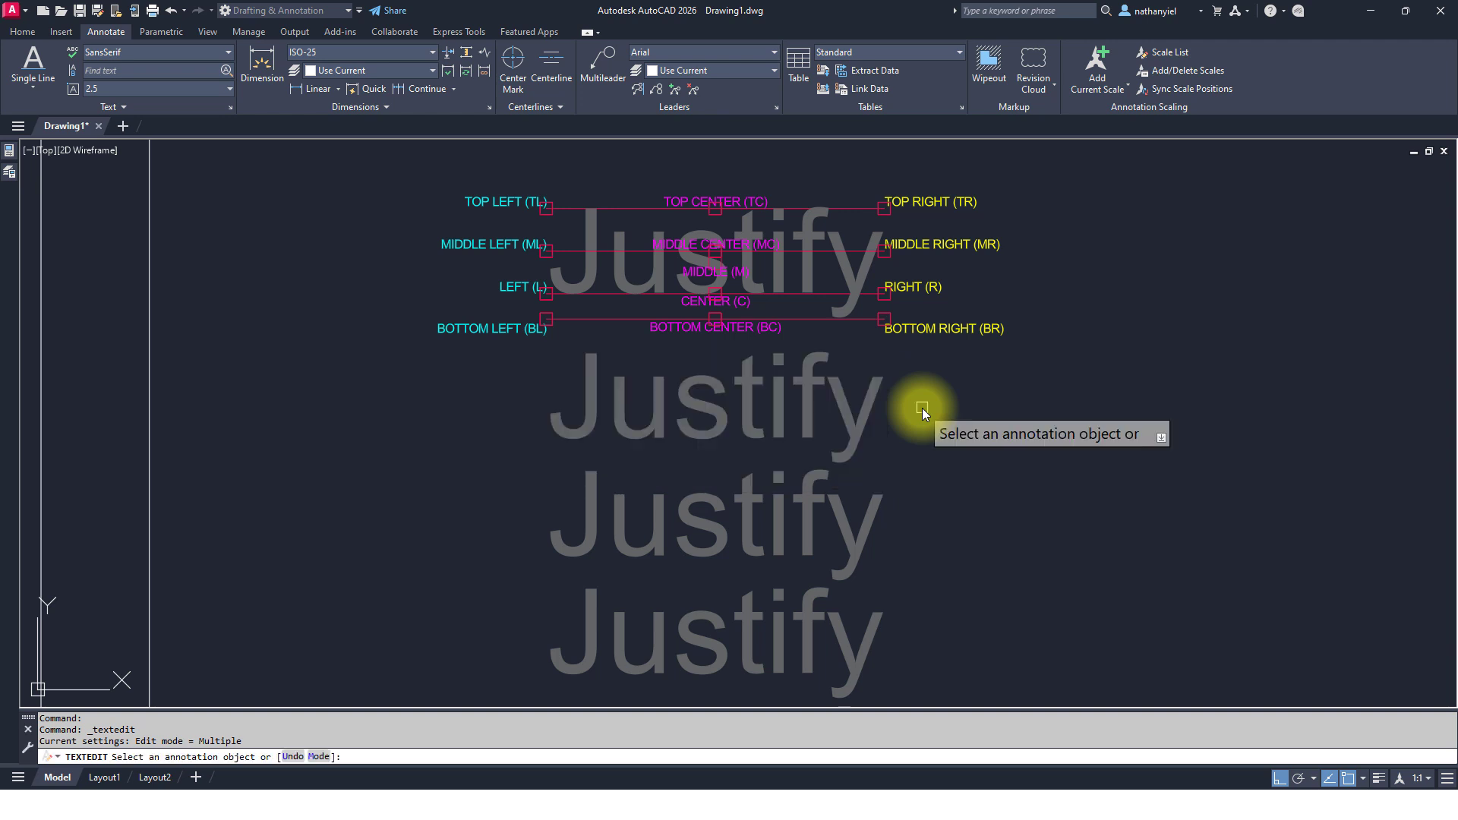
- Retype the content of the centre-justified "Justify" copy as "Justify" within the same text editing command
{"action": "left_click", "coordinate": [839, 516]}
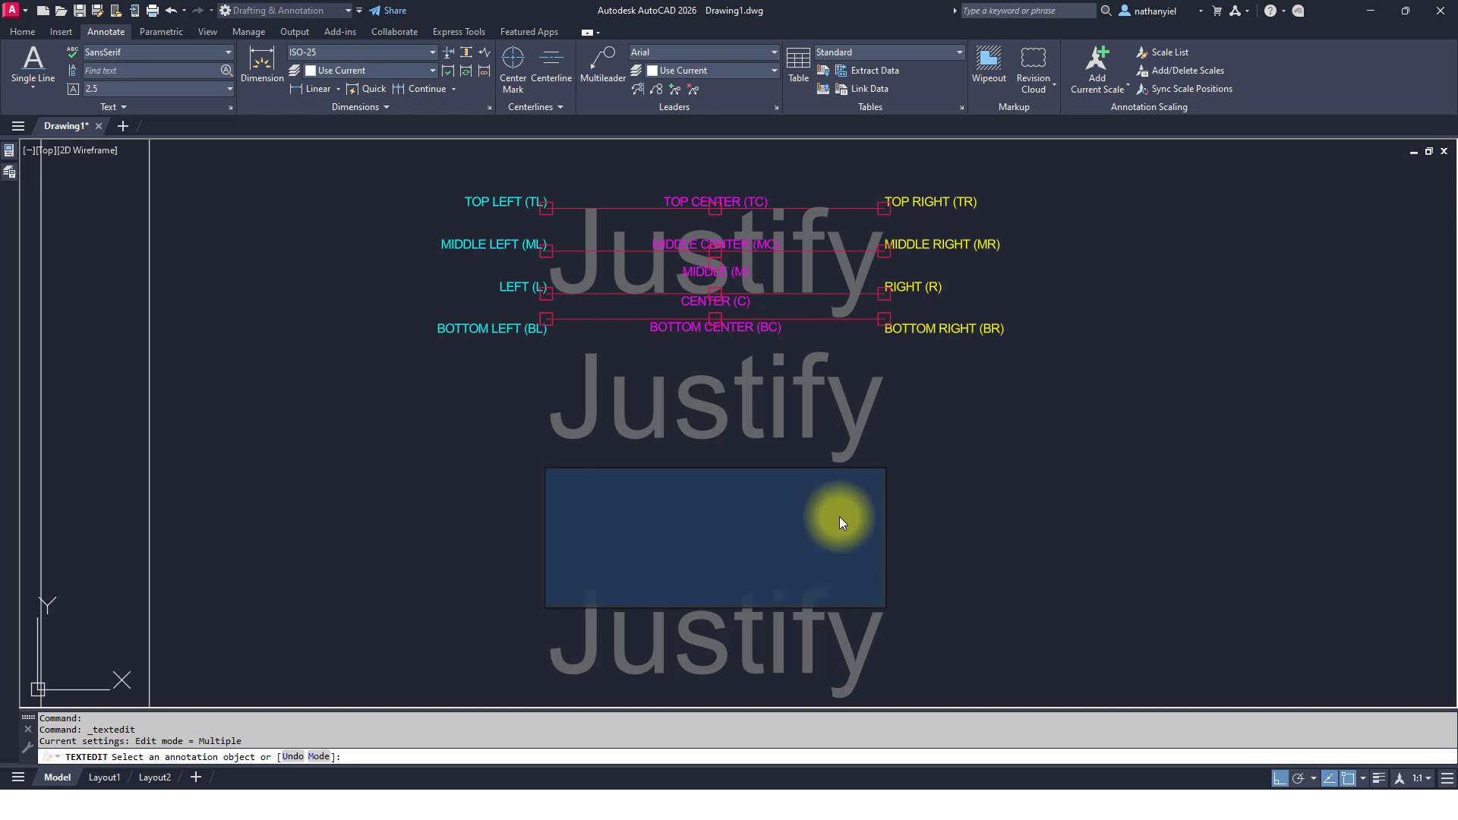
{"action": "type", "text": "Ju"}
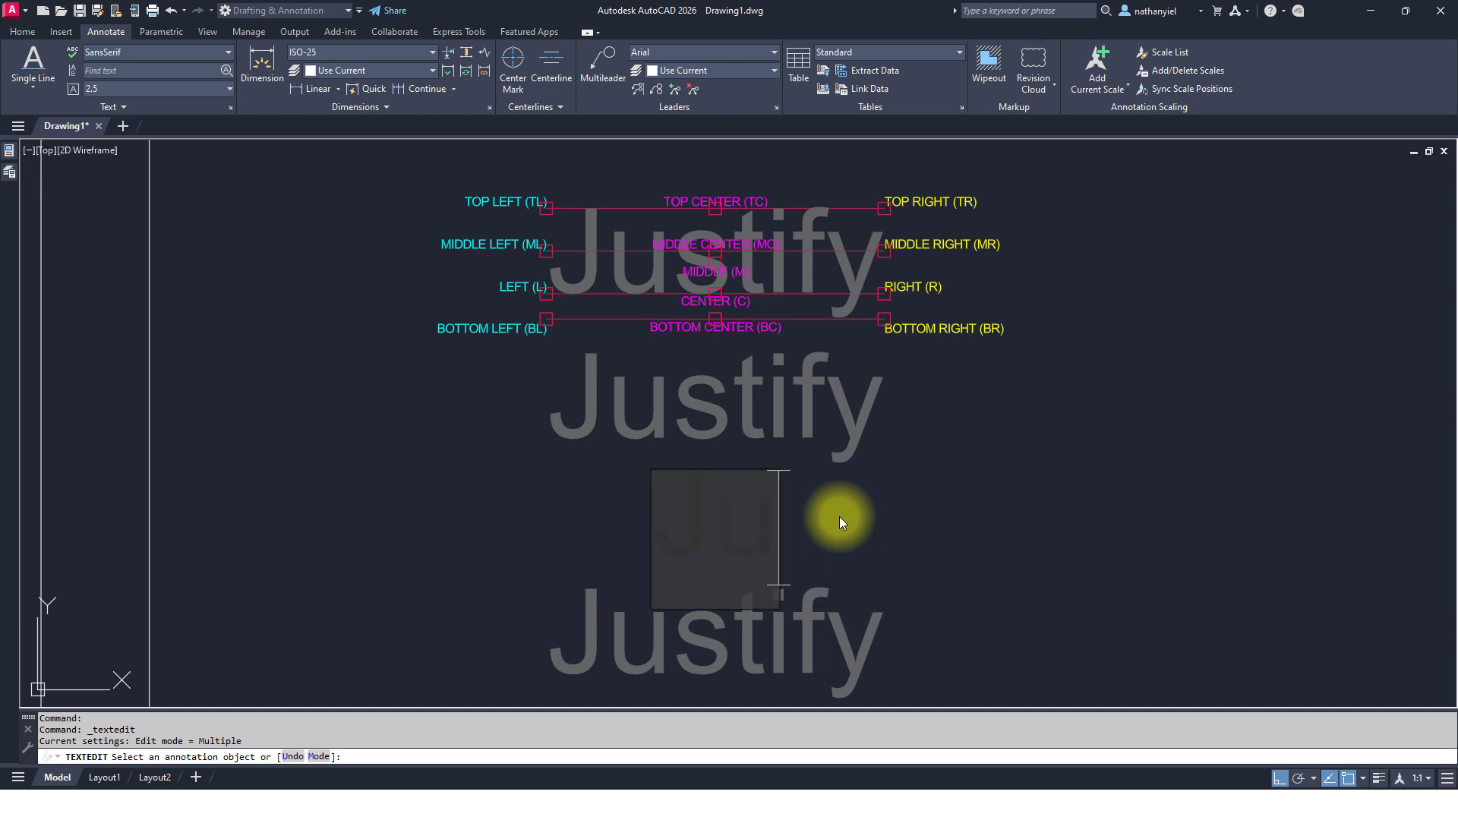
{"action": "type", "text": "stif"}
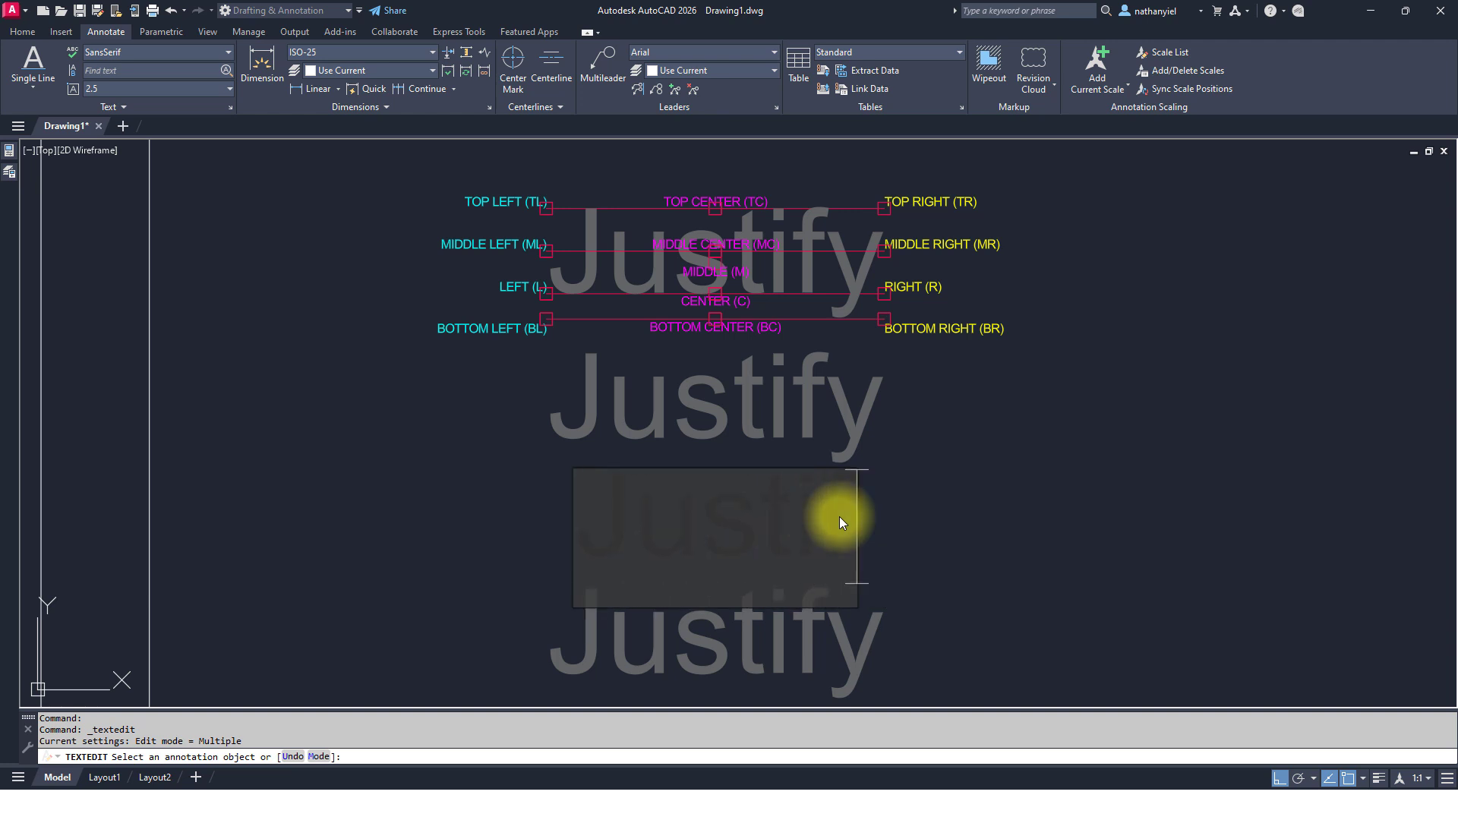
{"action": "type", "text": "y"}
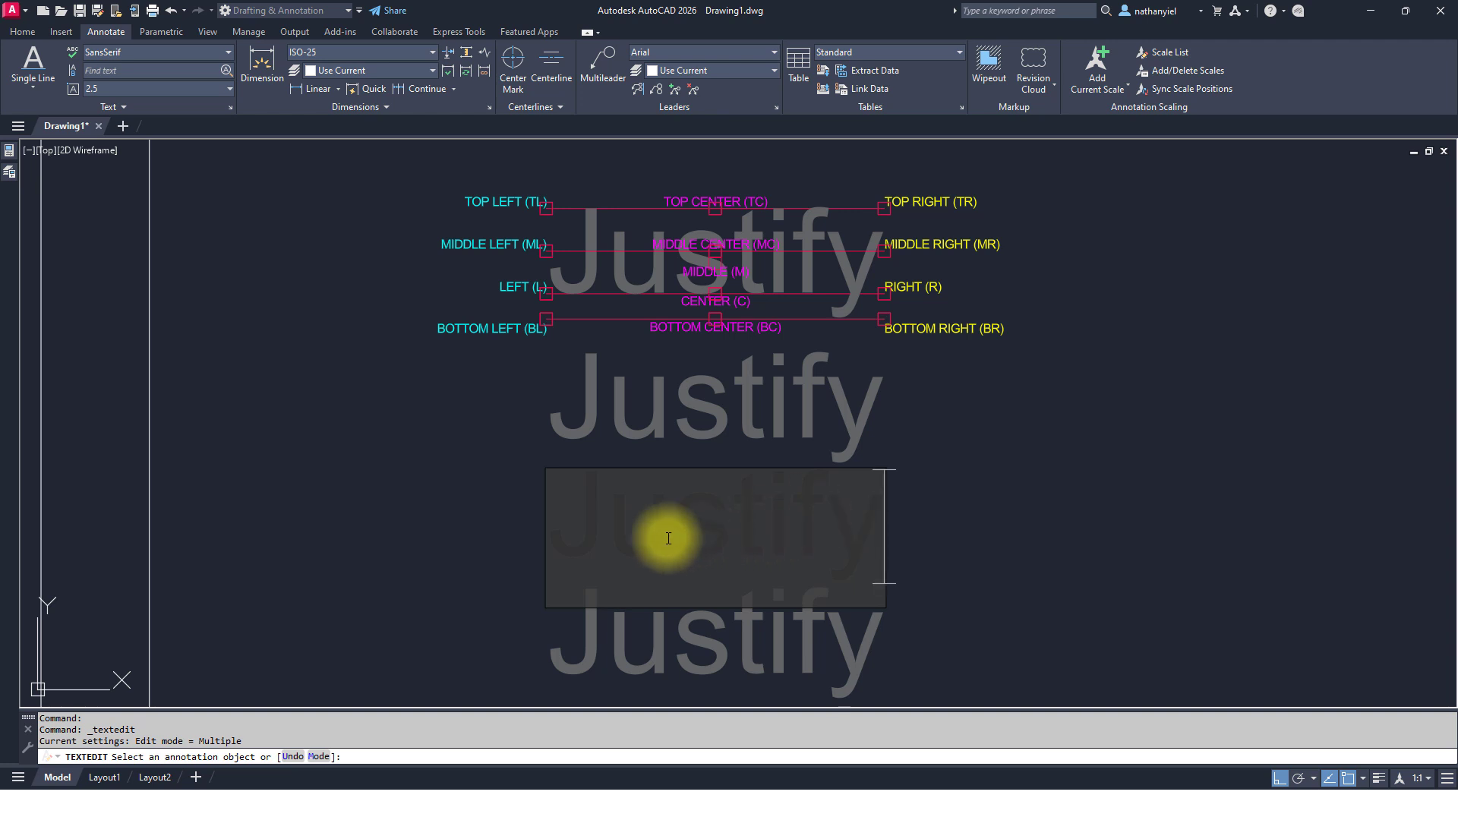
{"action": "left_click", "coordinate": [910, 541]}
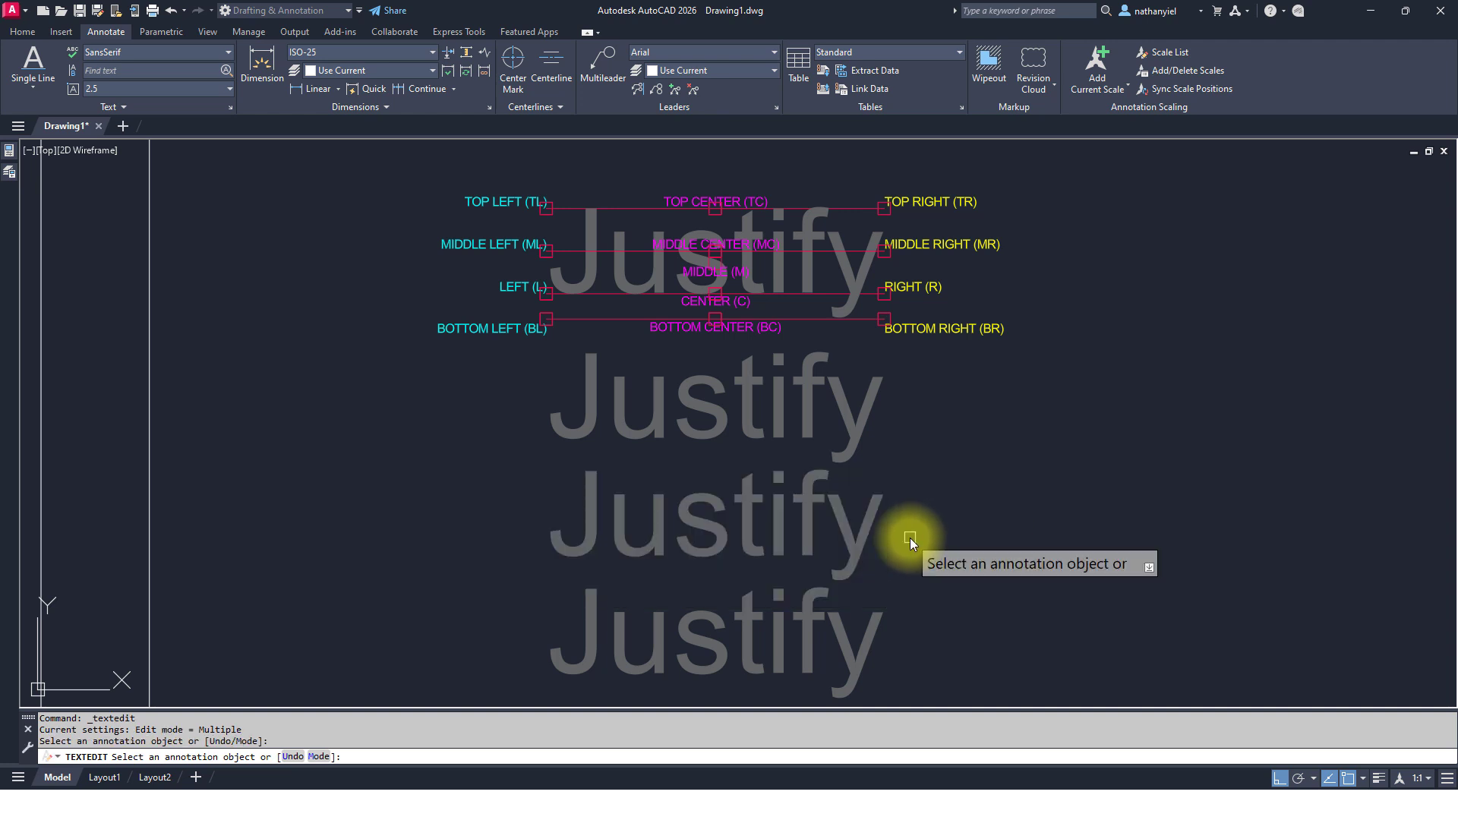
- Delete the last letters of the right-justified "Justify" copy, retype them to read "Justify" again, and end text editing
{"action": "left_click", "coordinate": [797, 611]}
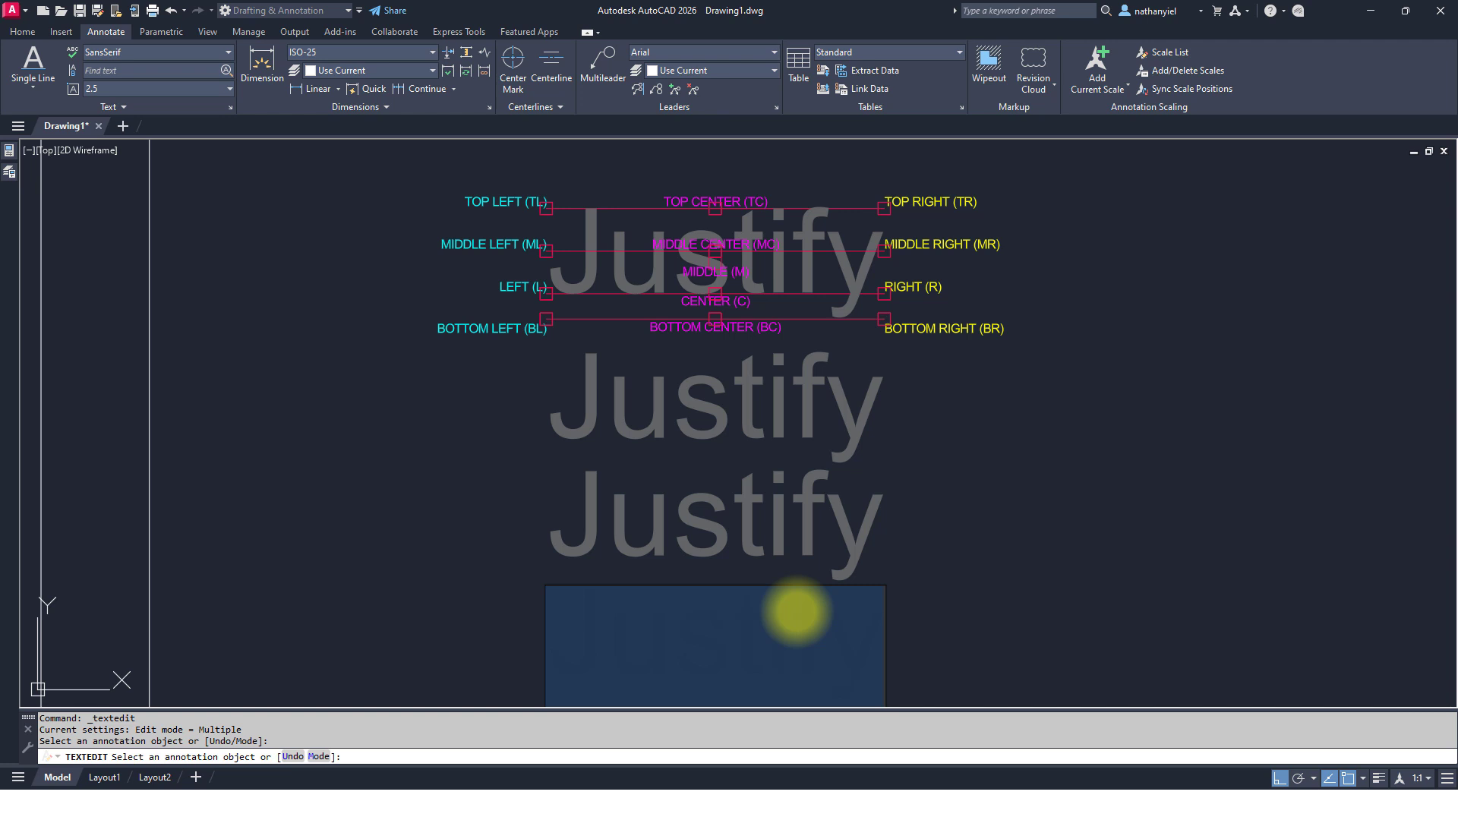
{"action": "key", "text": "End"}
{"action": "key", "text": "BackSpace"}
{"action": "key", "text": "BackSpace"}
{"action": "key", "text": "BackSpace"}
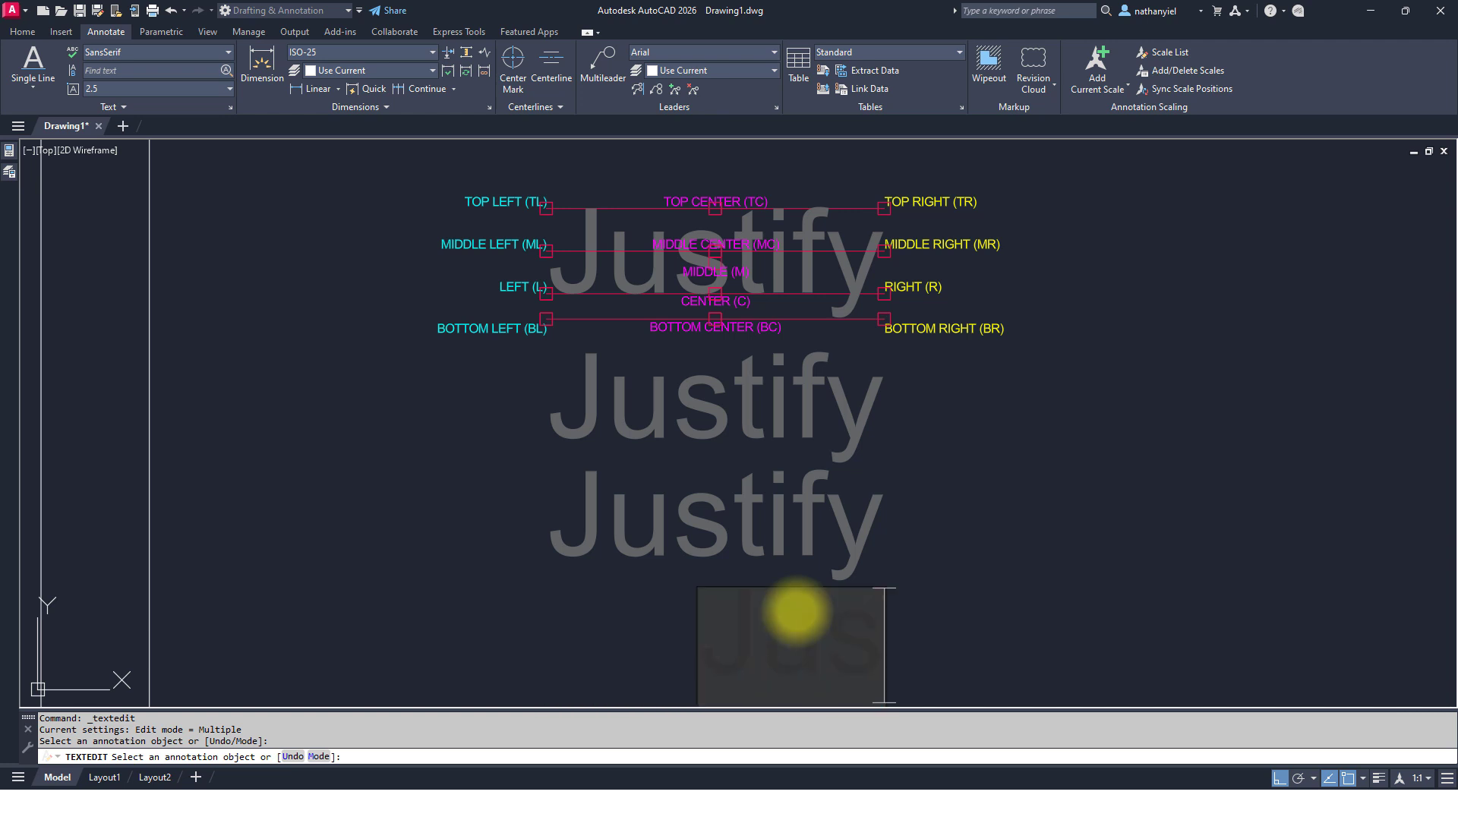
{"action": "type", "text": "ify"}
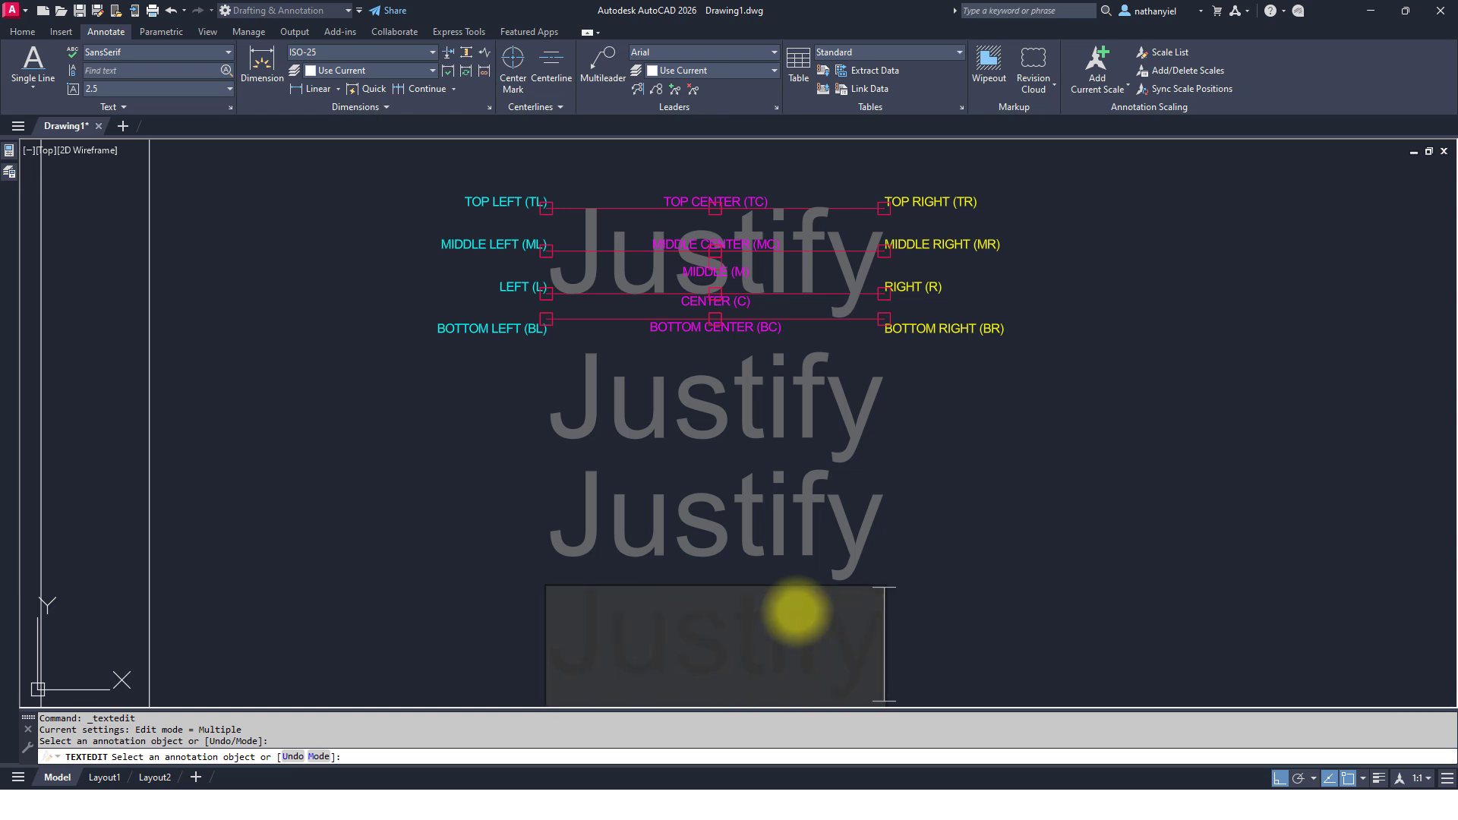
{"action": "middle_click_drag", "start_coordinate": [790, 580], "coordinate": [791, 492]}
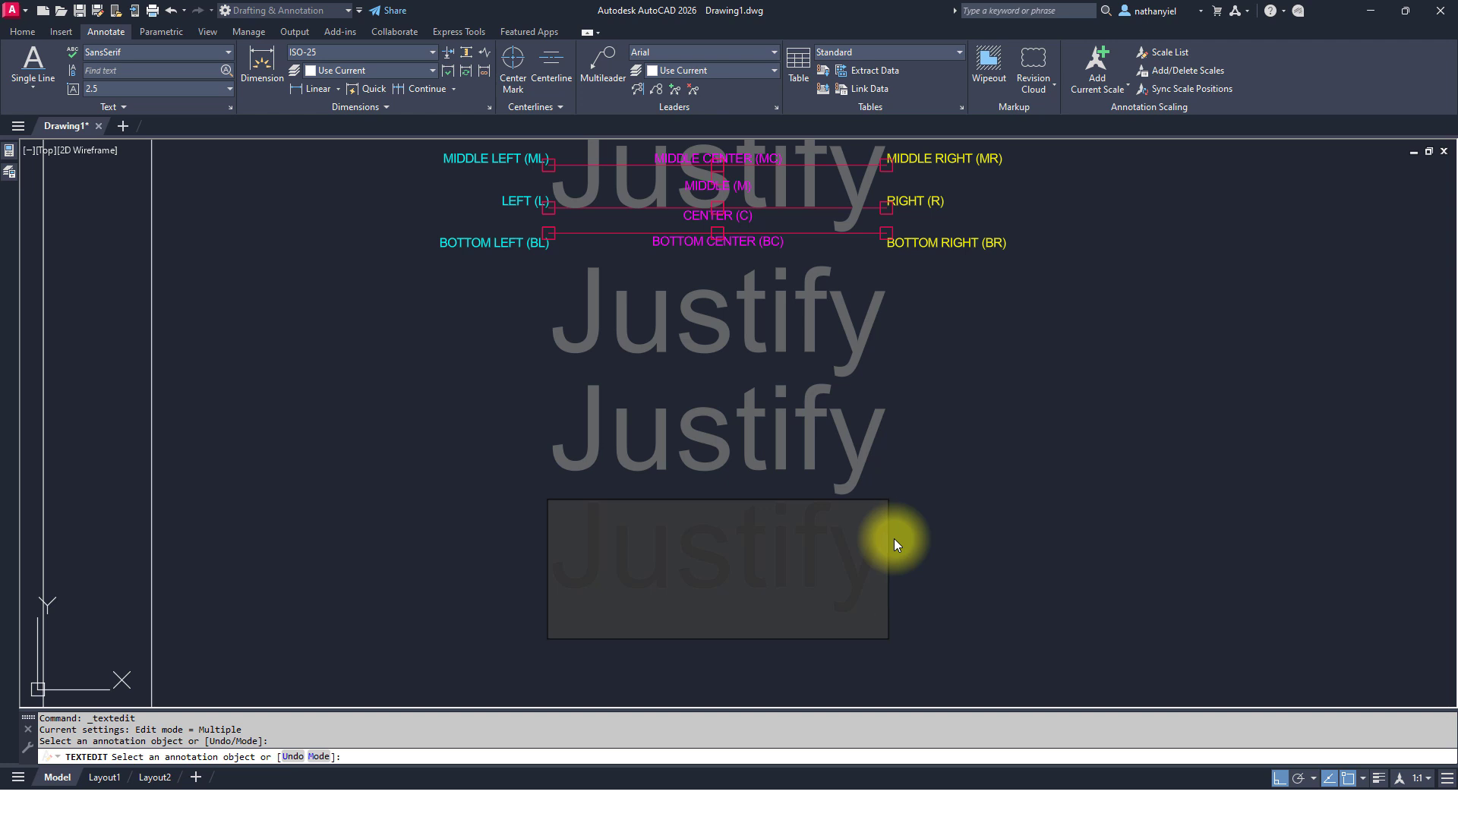
{"action": "left_click", "coordinate": [471, 550]}
{"action": "key", "text": "Return"}
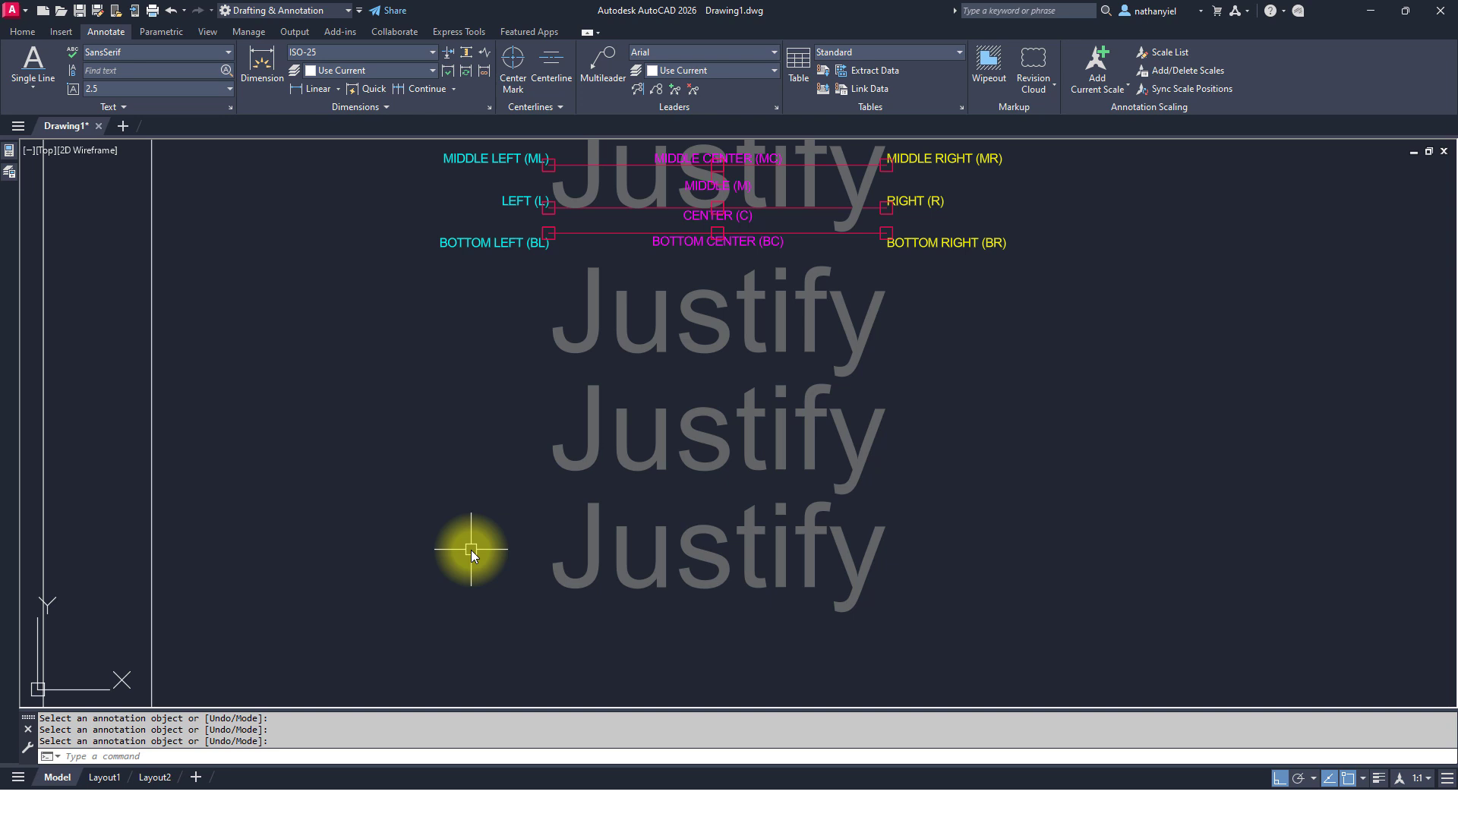
- Go to the "EDITING SINGLE-LINE TEXT" notes, open the first list item for in-place editing and leave it without changes
{"action": "scroll", "coordinate": [538, 504], "scroll_direction": "down", "scroll_amount": 2}
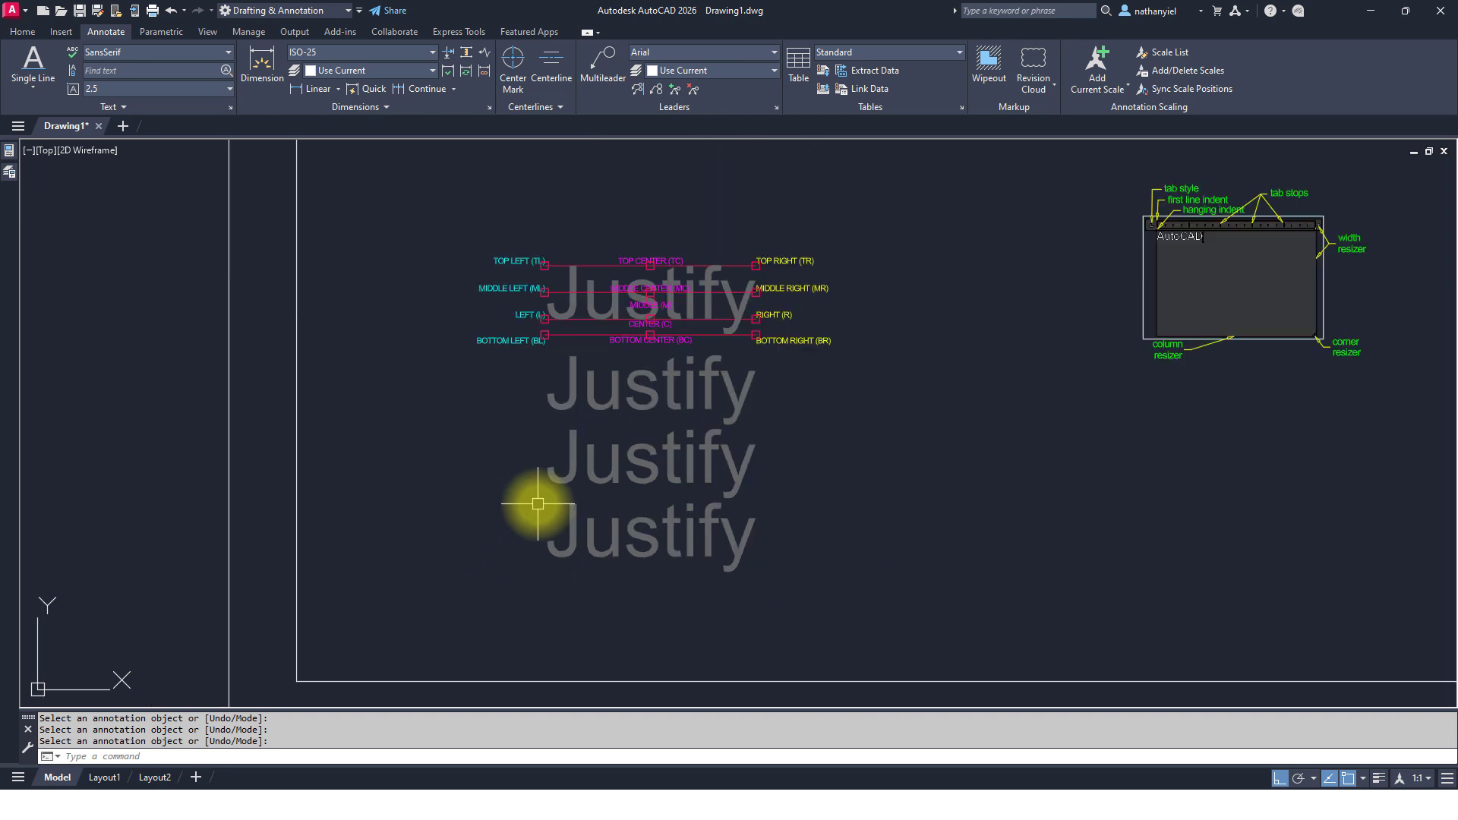
{"action": "mouse_move", "coordinate": [823, 397]}
{"action": "middle_mouse_down"}
{"action": "mouse_move", "coordinate": [589, 598]}
{"action": "mouse_move", "coordinate": [872, 364]}
{"action": "mouse_move", "coordinate": [603, 266]}
{"action": "mouse_move", "coordinate": [684, 472]}
{"action": "mouse_move", "coordinate": [677, 507]}
{"action": "middle_mouse_up"}
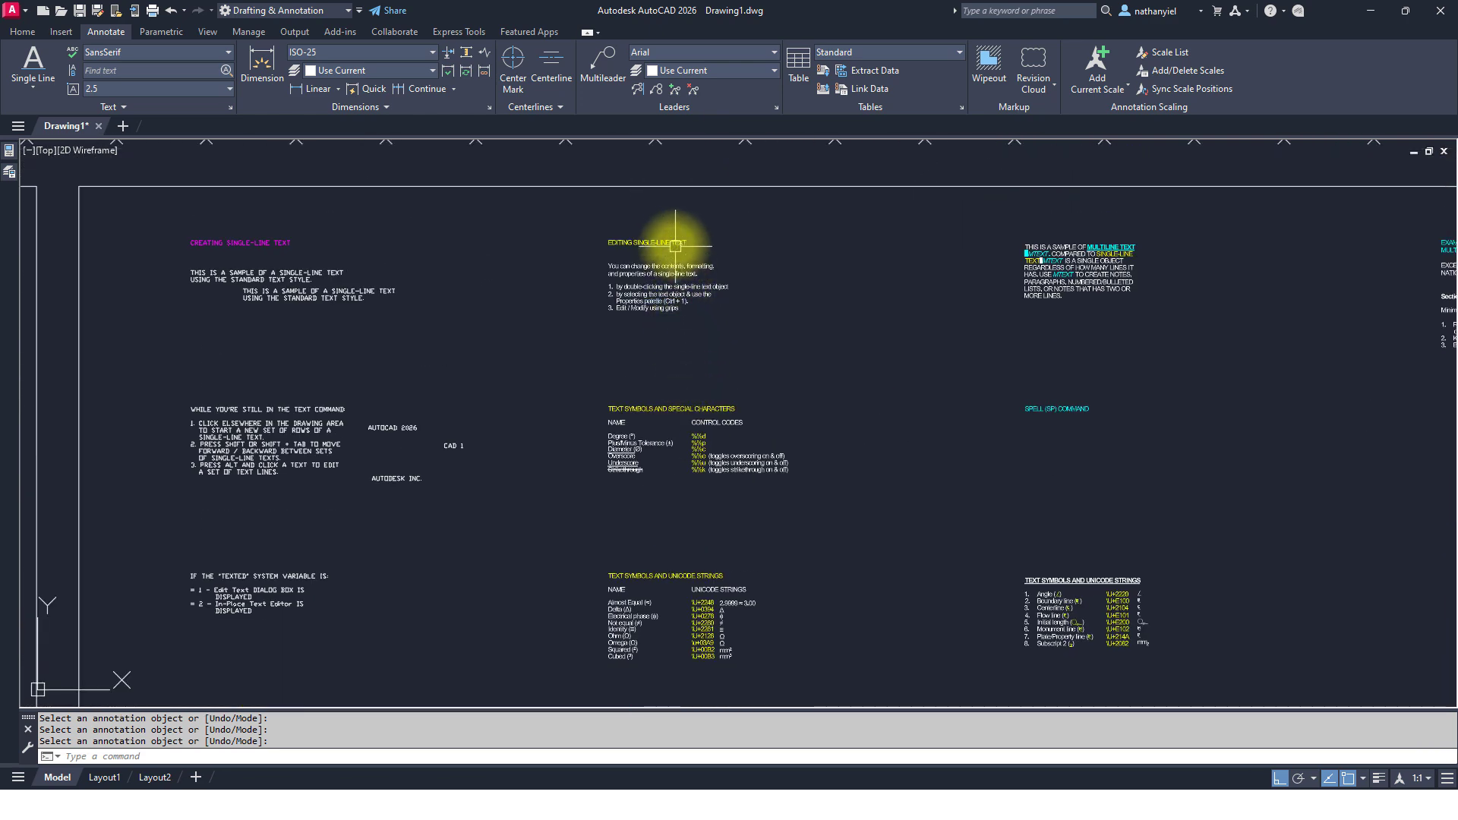
{"action": "scroll", "coordinate": [661, 247], "scroll_direction": "up", "scroll_amount": 4}
{"action": "scroll", "coordinate": [695, 247], "scroll_direction": "up", "scroll_amount": 2}
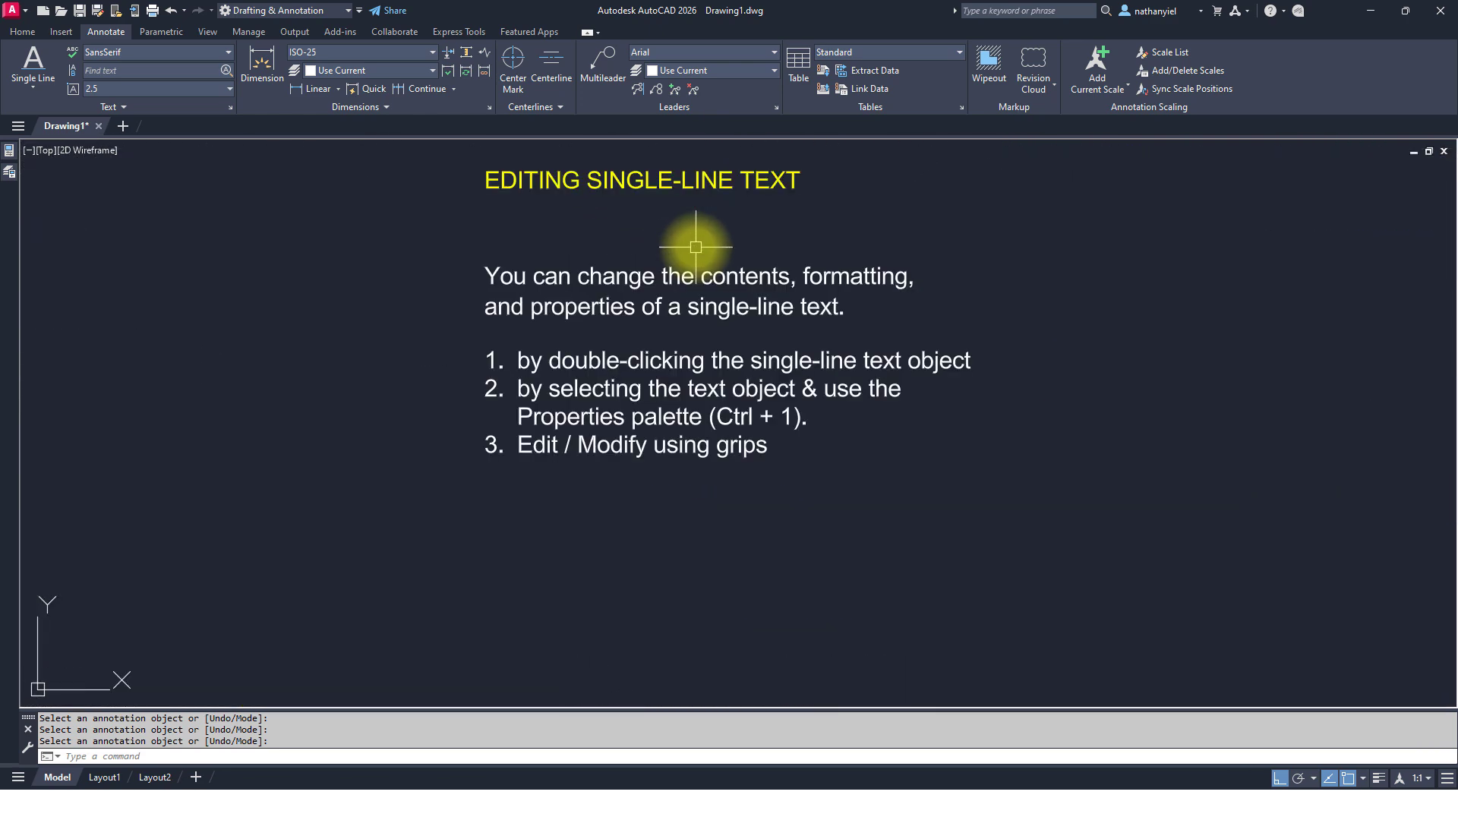
{"action": "mouse_move", "coordinate": [694, 241]}
{"action": "middle_mouse_down"}
{"action": "mouse_move", "coordinate": [530, 286]}
{"action": "mouse_move", "coordinate": [417, 274]}
{"action": "middle_mouse_up"}
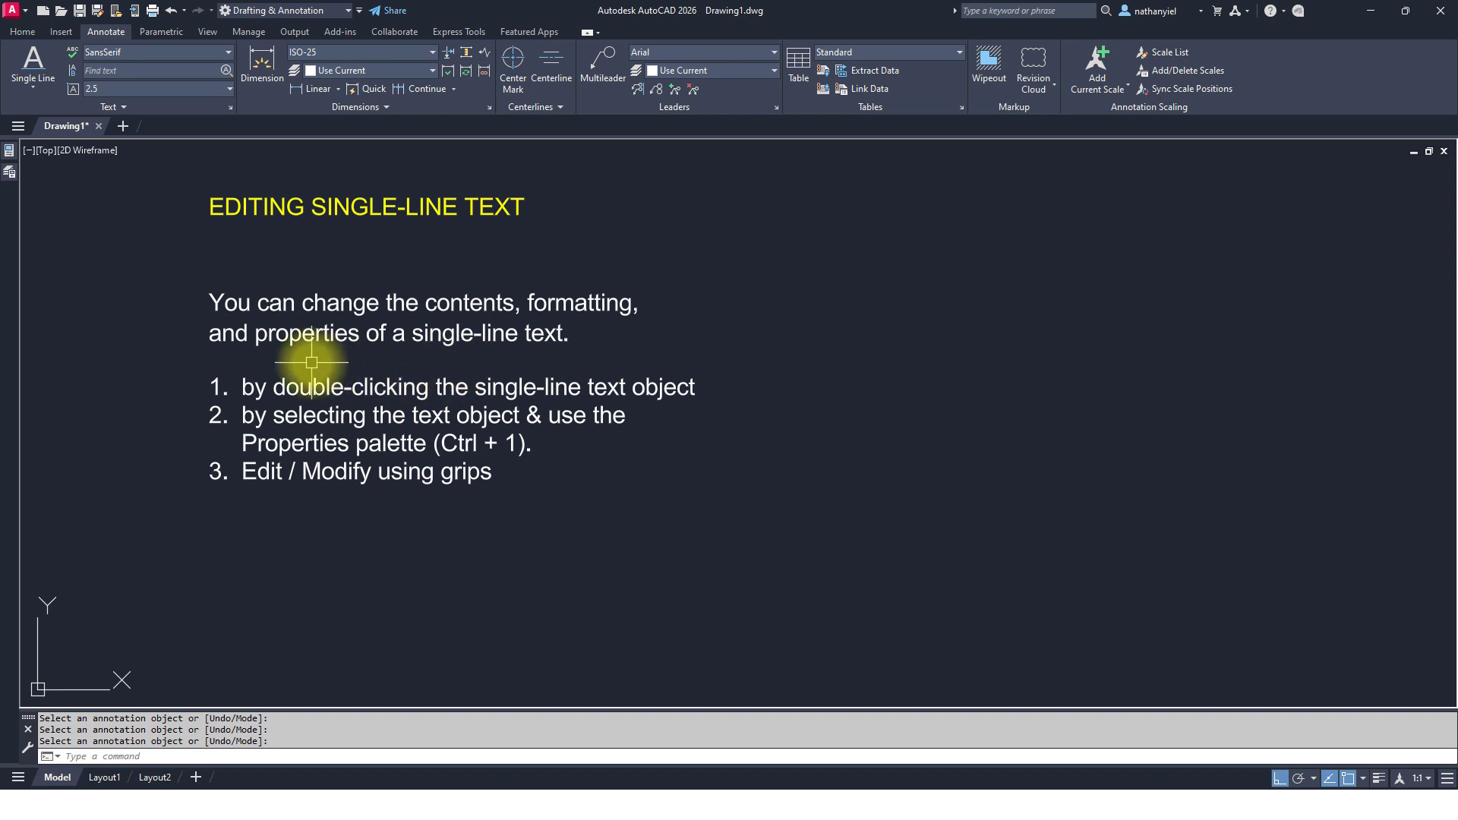
{"action": "double_click", "coordinate": [448, 380]}
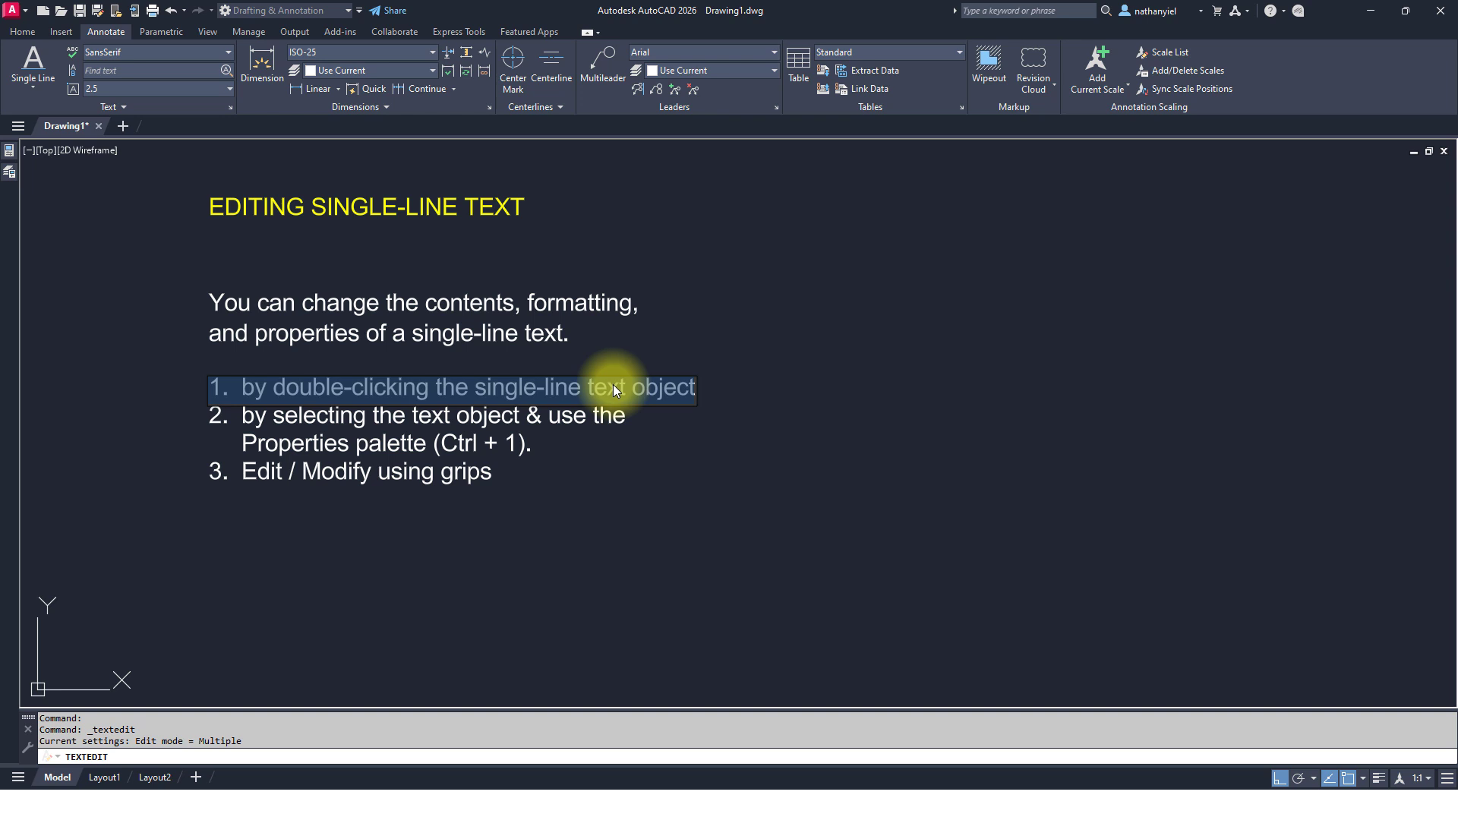
{"action": "key", "text": "Return"}
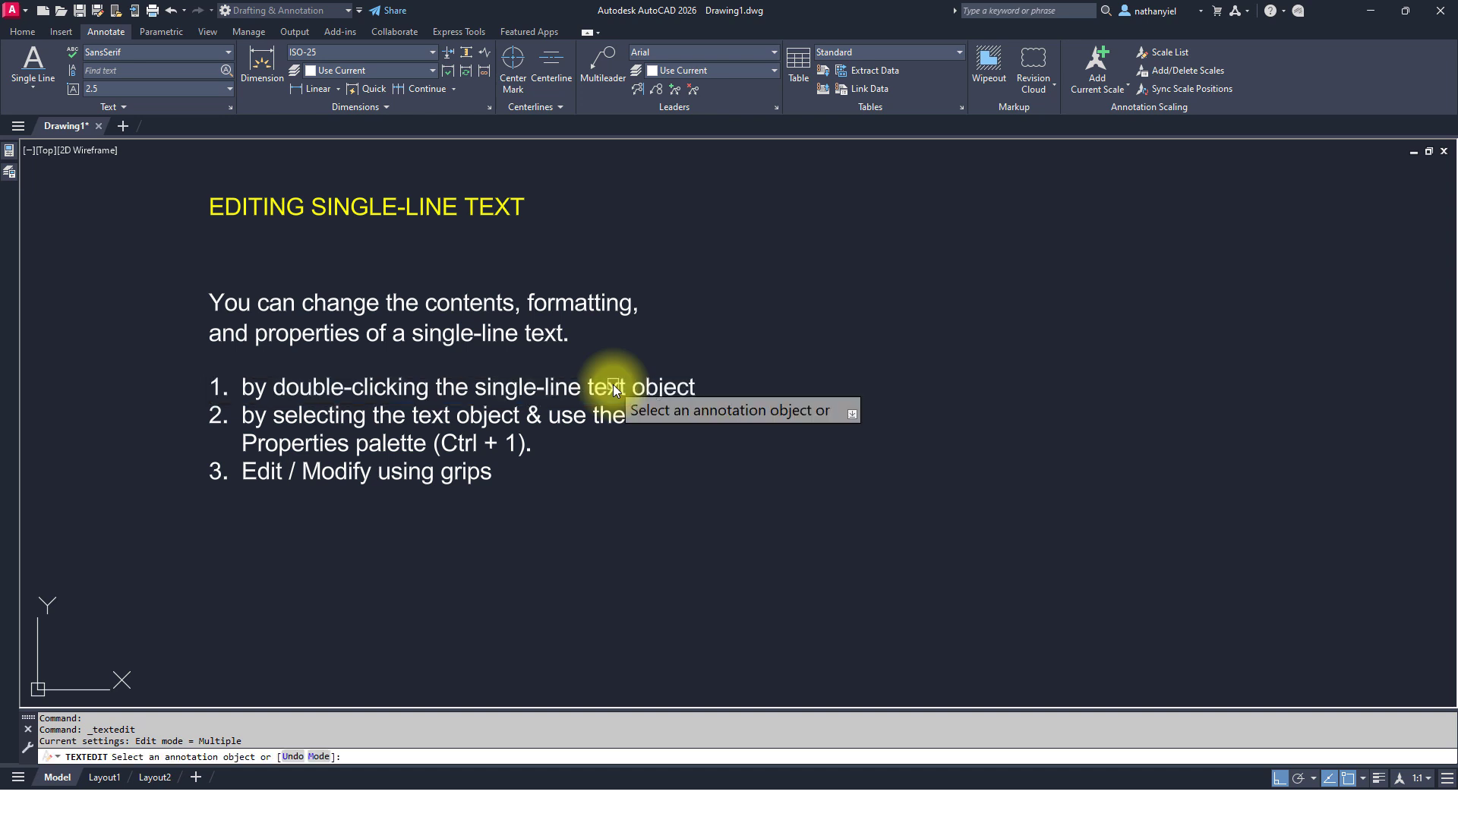
{"action": "key", "text": "Escape"}
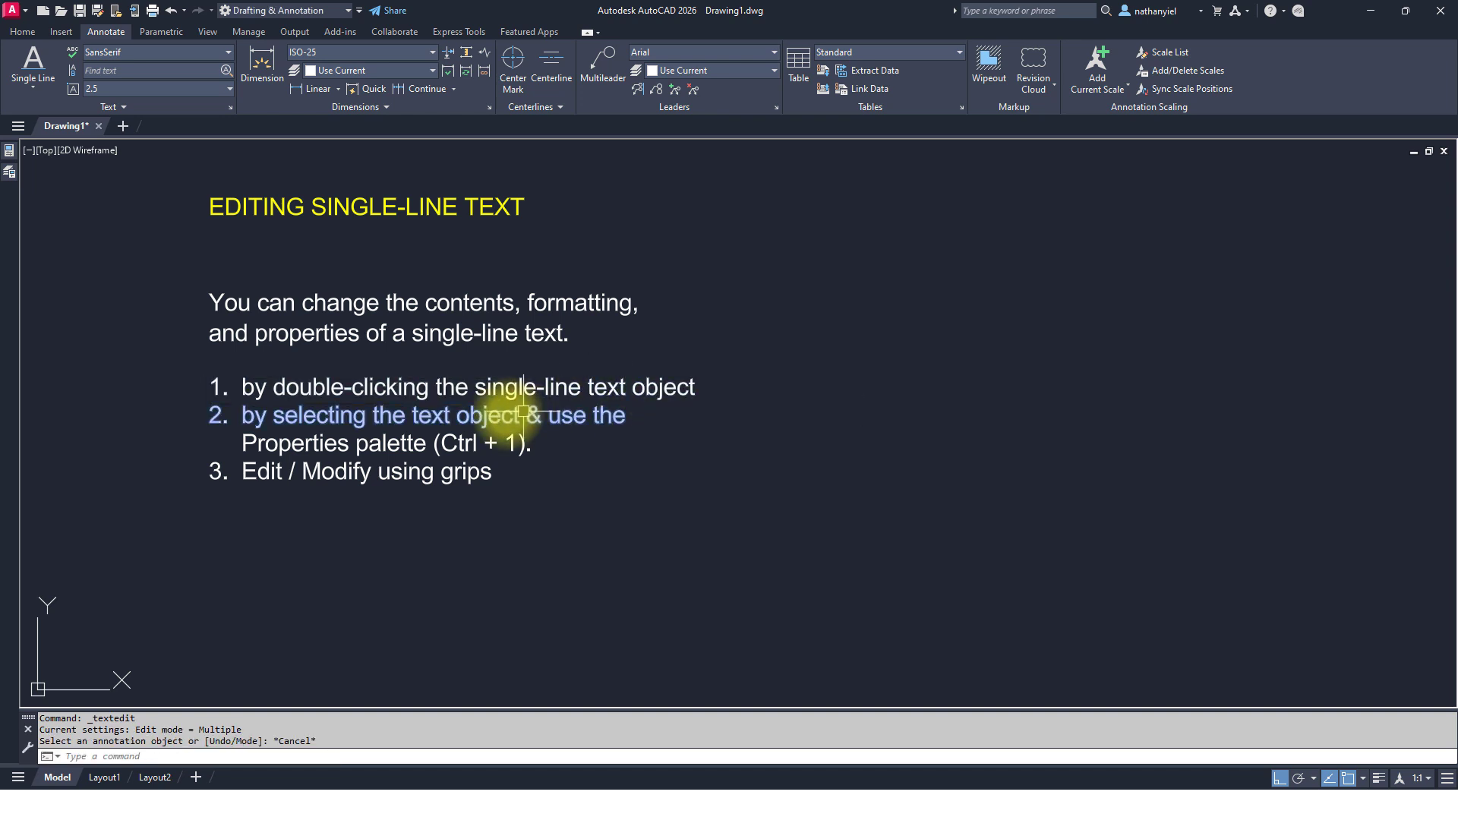
- Examine the text properties of the second list item, such as width factor and obliquing, and deselect it
{"action": "left_click", "coordinate": [409, 421]}
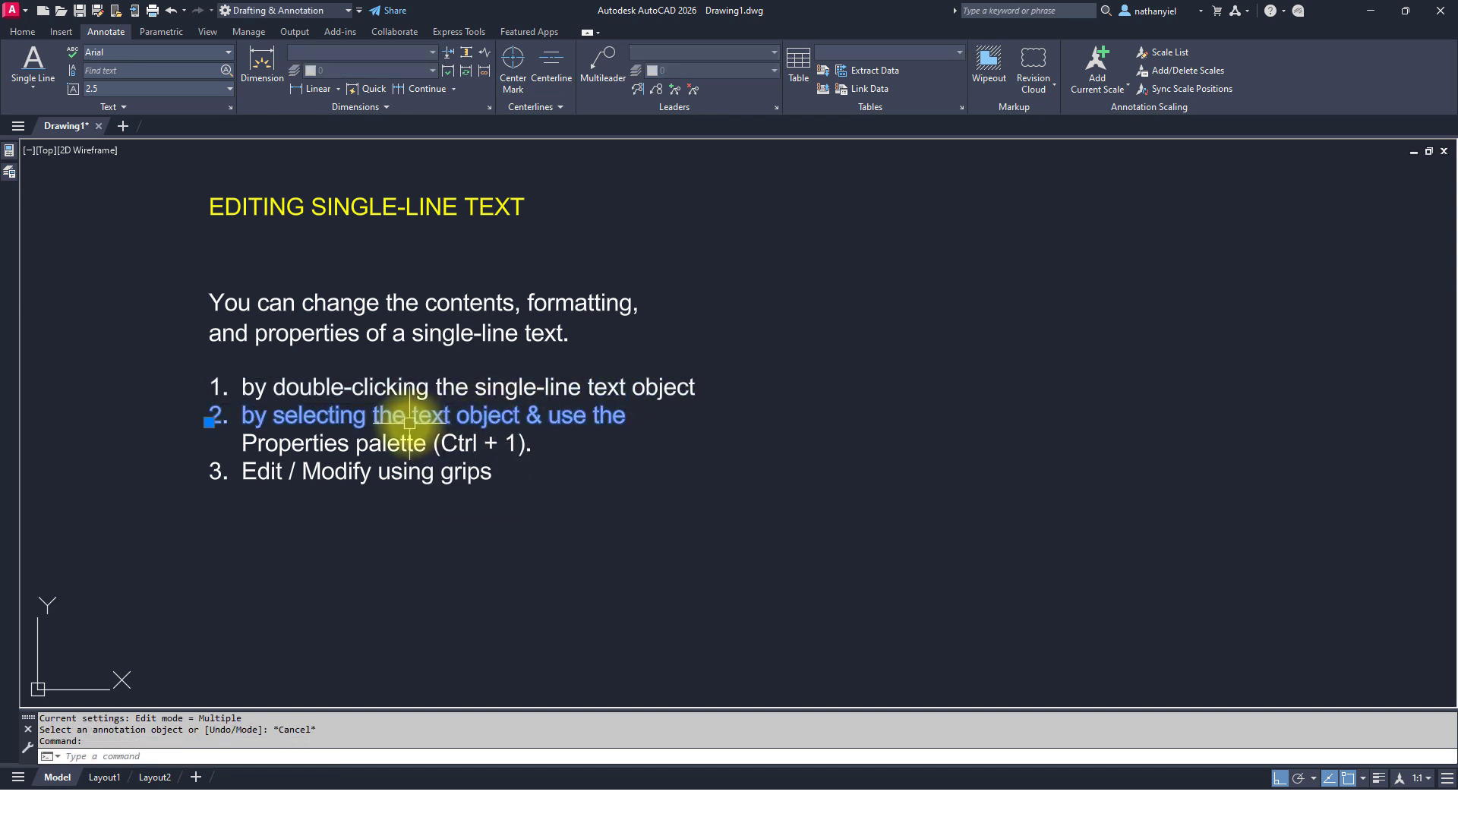
{"action": "left_click", "coordinate": [10, 151]}
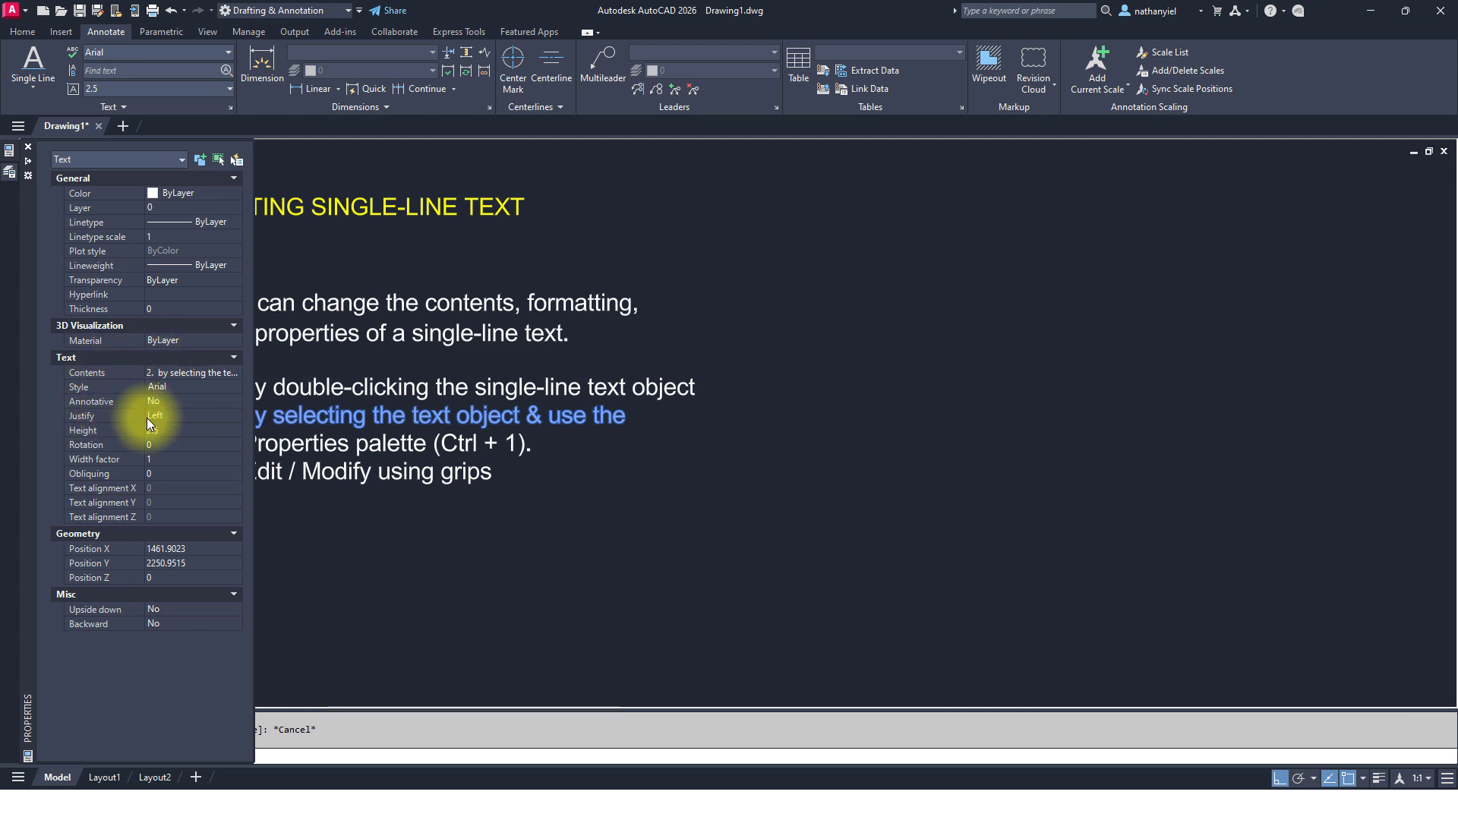
{"action": "left_click", "coordinate": [166, 460]}
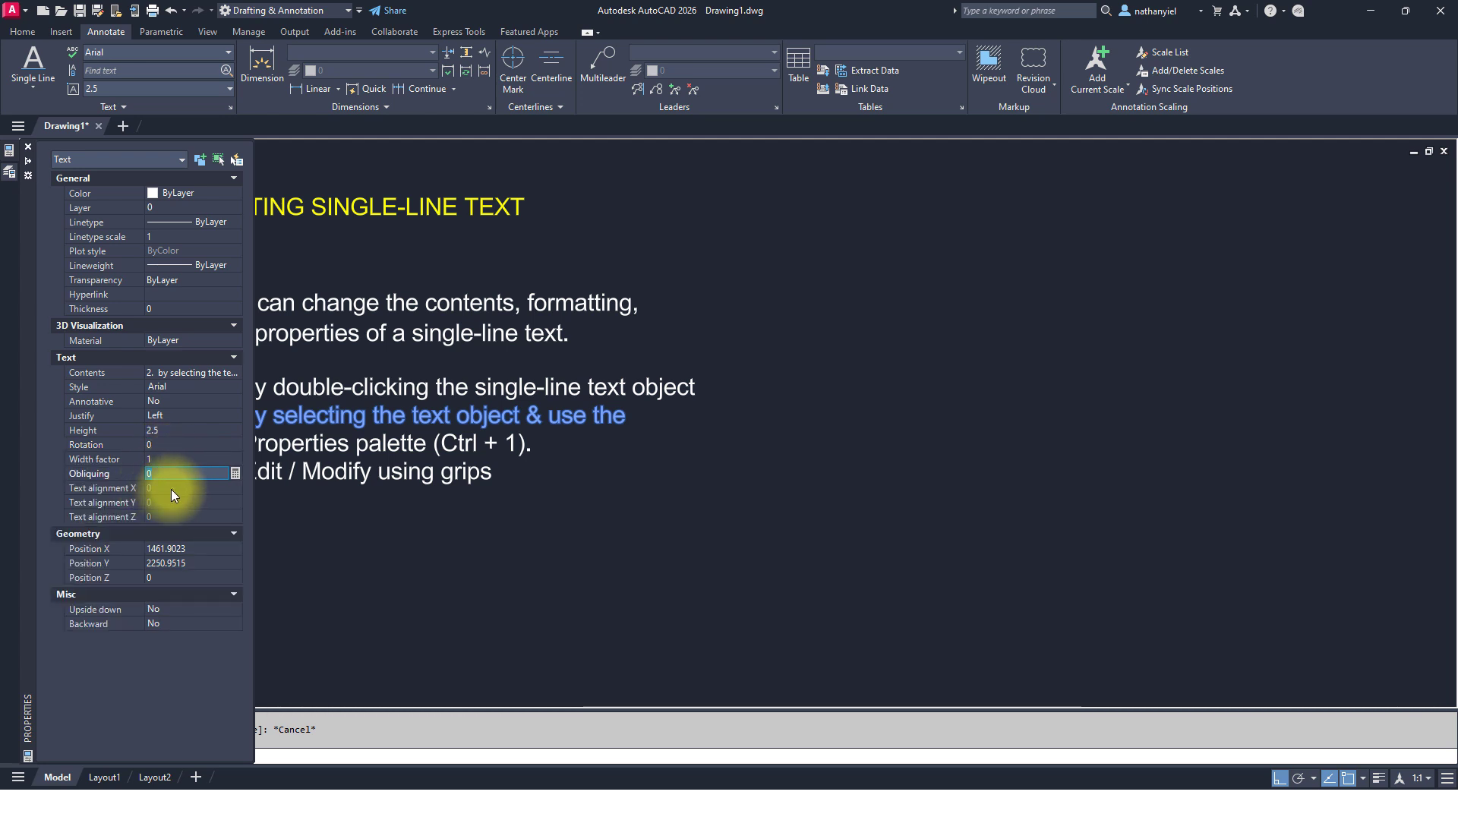
{"action": "left_click", "coordinate": [171, 490]}
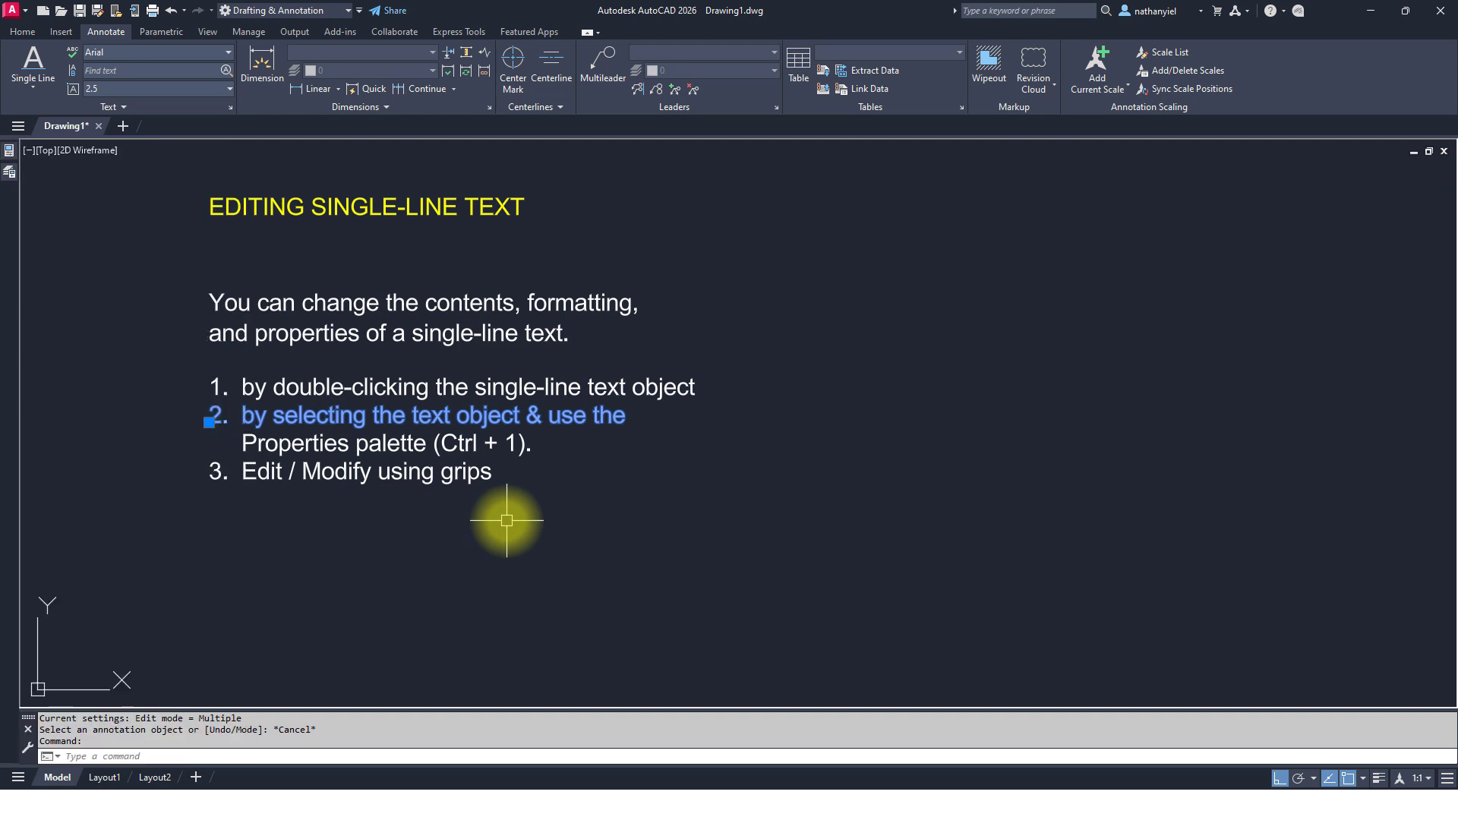
{"action": "key", "text": "Escape"}
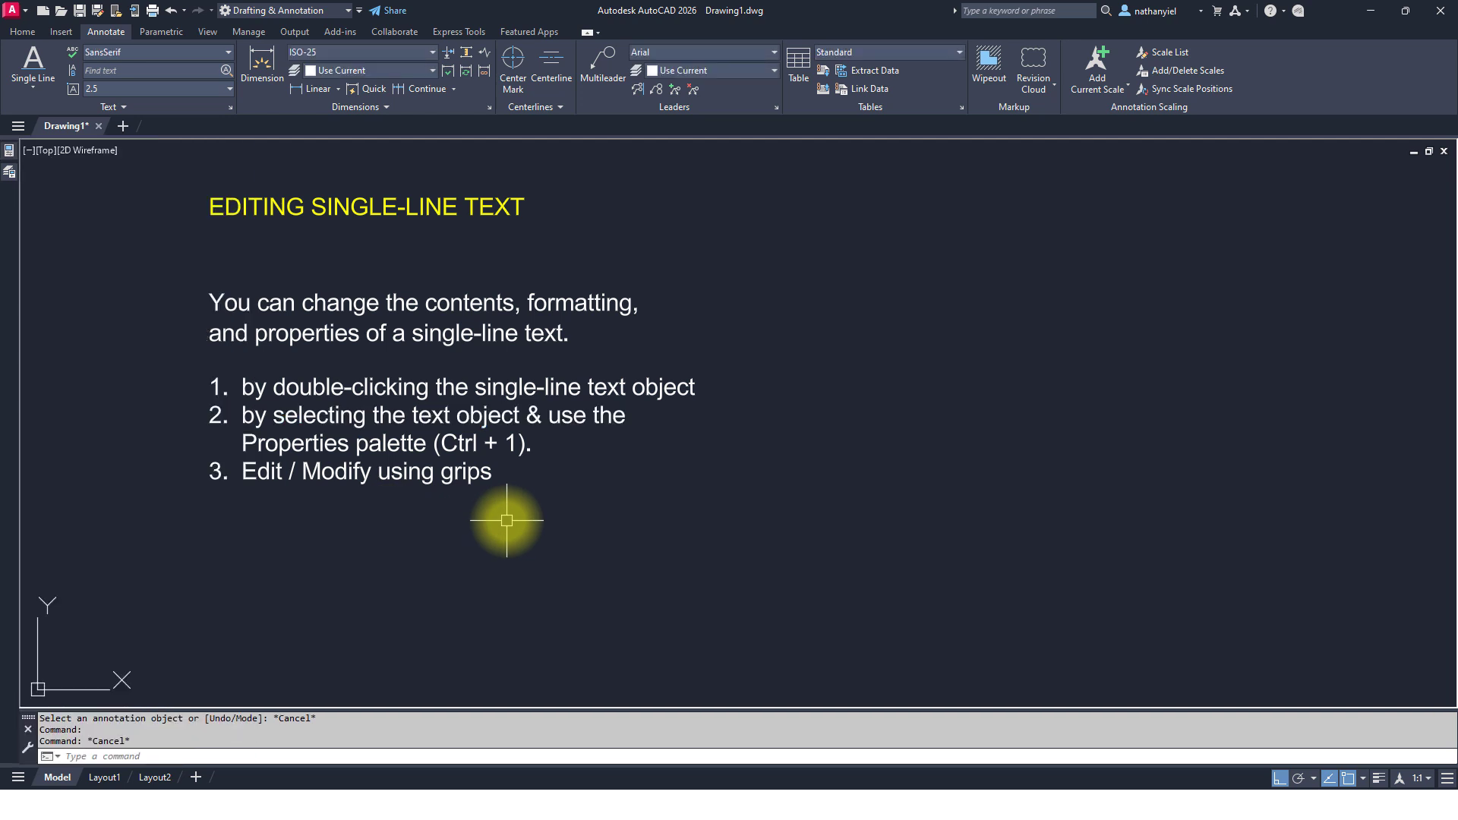
- Activate the grip of the third list item, view its available grip editing options, and cancel without changes
{"action": "left_click", "coordinate": [320, 480]}
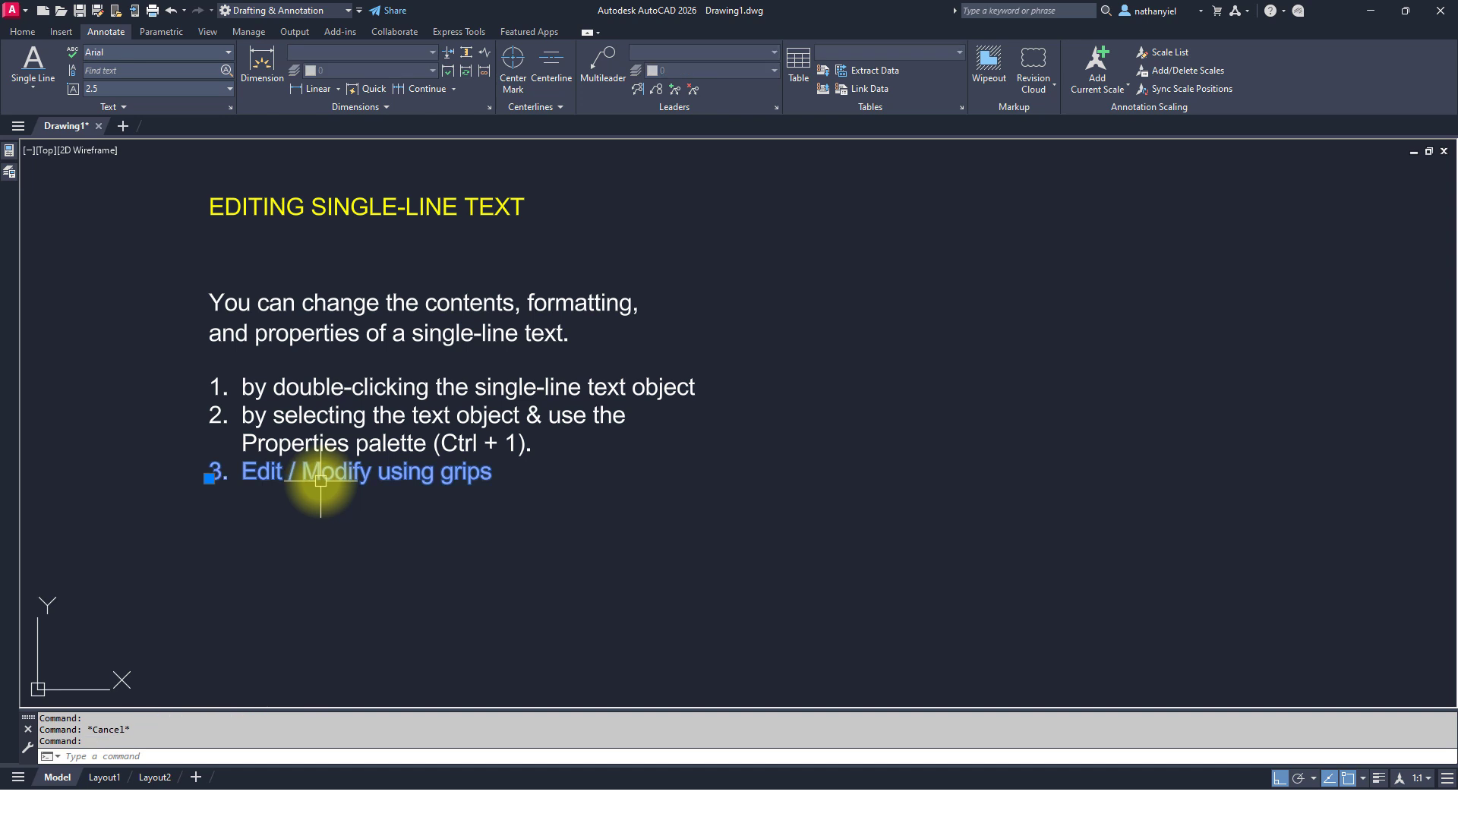
{"action": "left_click", "coordinate": [209, 479]}
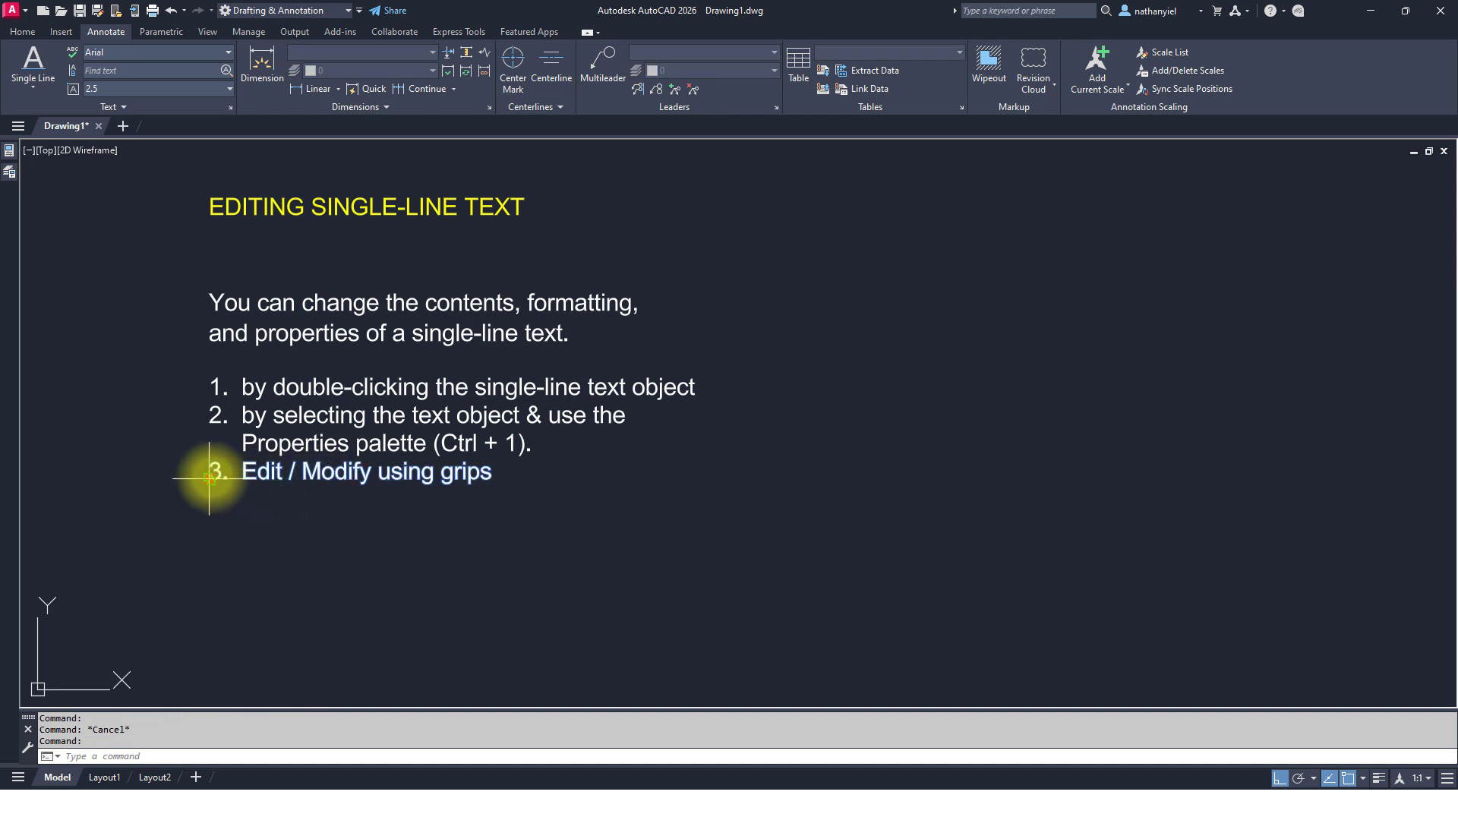
{"action": "right_click", "coordinate": [344, 478]}
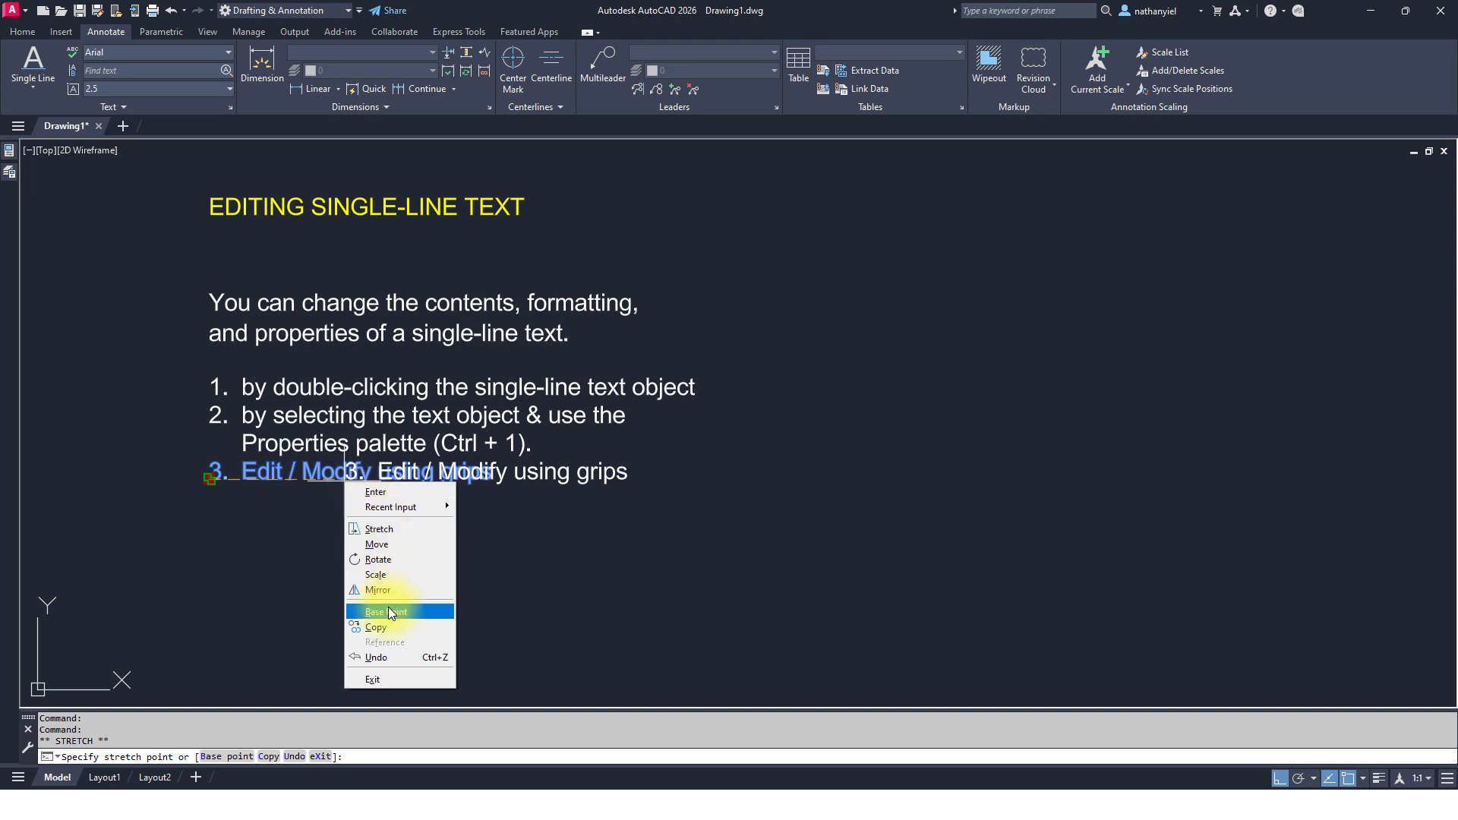
{"action": "key", "text": "Escape"}
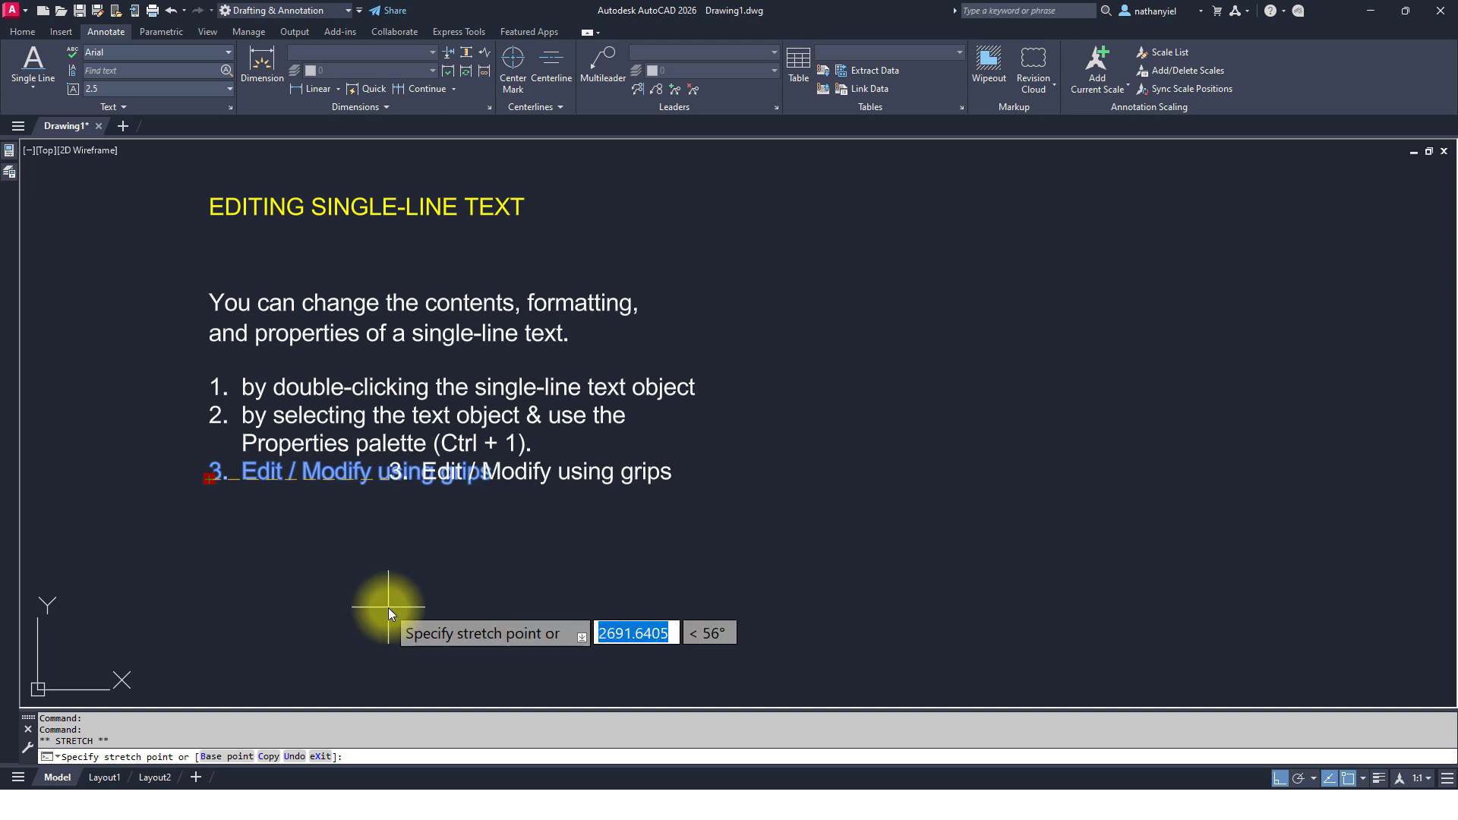
{"action": "key", "text": "Escape"}
{"action": "key", "text": "Escape"}
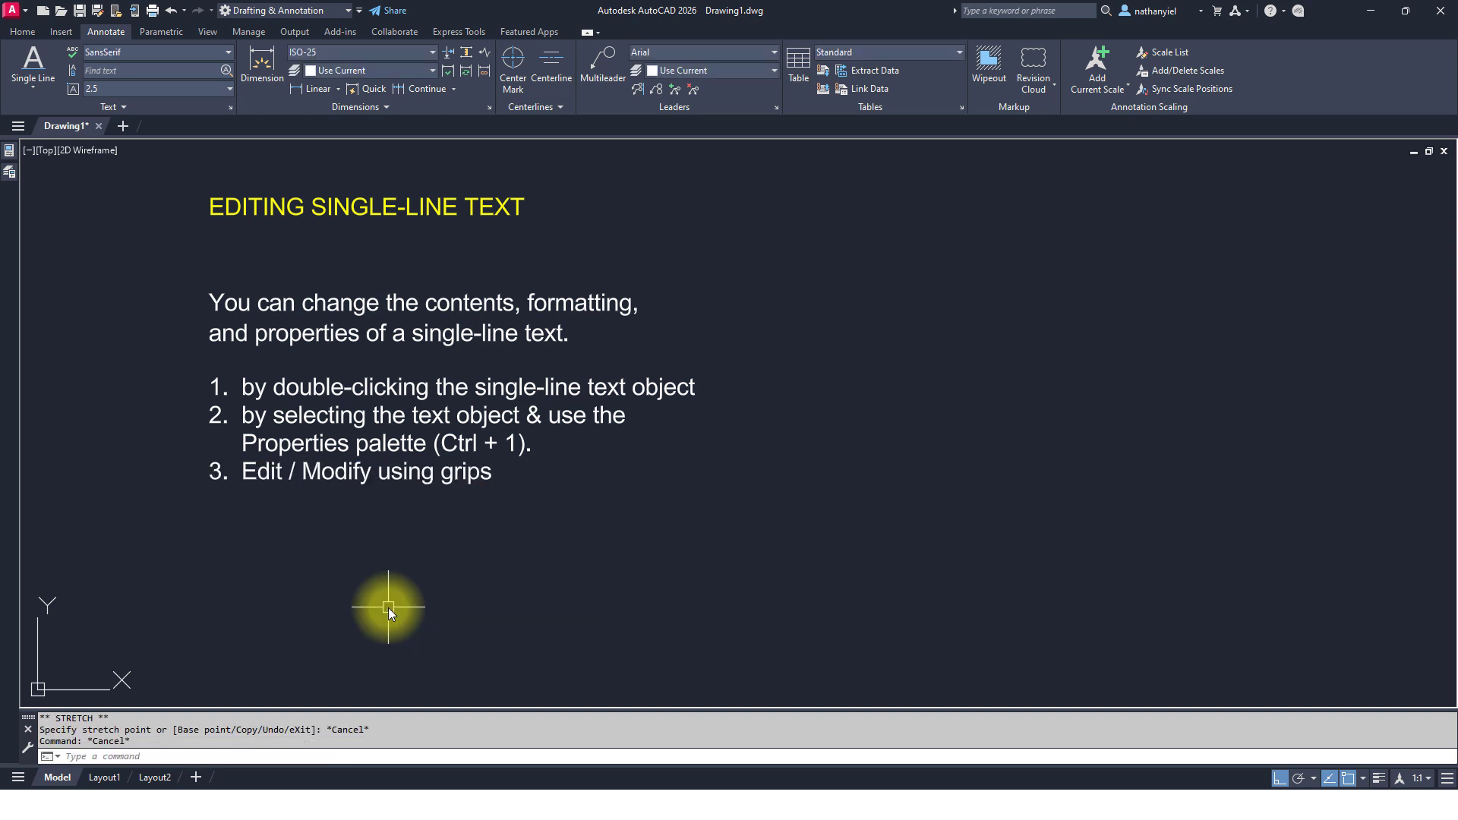
- Start a single-line text beside the %%d code with the default height and rotation, and write 37° using %%d as its first line
{"action": "middle_click_drag", "start_coordinate": [389, 608], "coordinate": [389, 344]}
{"action": "middle_click_drag", "start_coordinate": [398, 536], "coordinate": [391, 274]}
{"action": "mouse_move", "coordinate": [359, 407]}
{"action": "middle_mouse_down"}
{"action": "mouse_move", "coordinate": [374, 290]}
{"action": "mouse_move", "coordinate": [385, 322]}
{"action": "middle_mouse_up"}
{"action": "scroll", "coordinate": [380, 289], "scroll_direction": "up", "scroll_amount": 2}
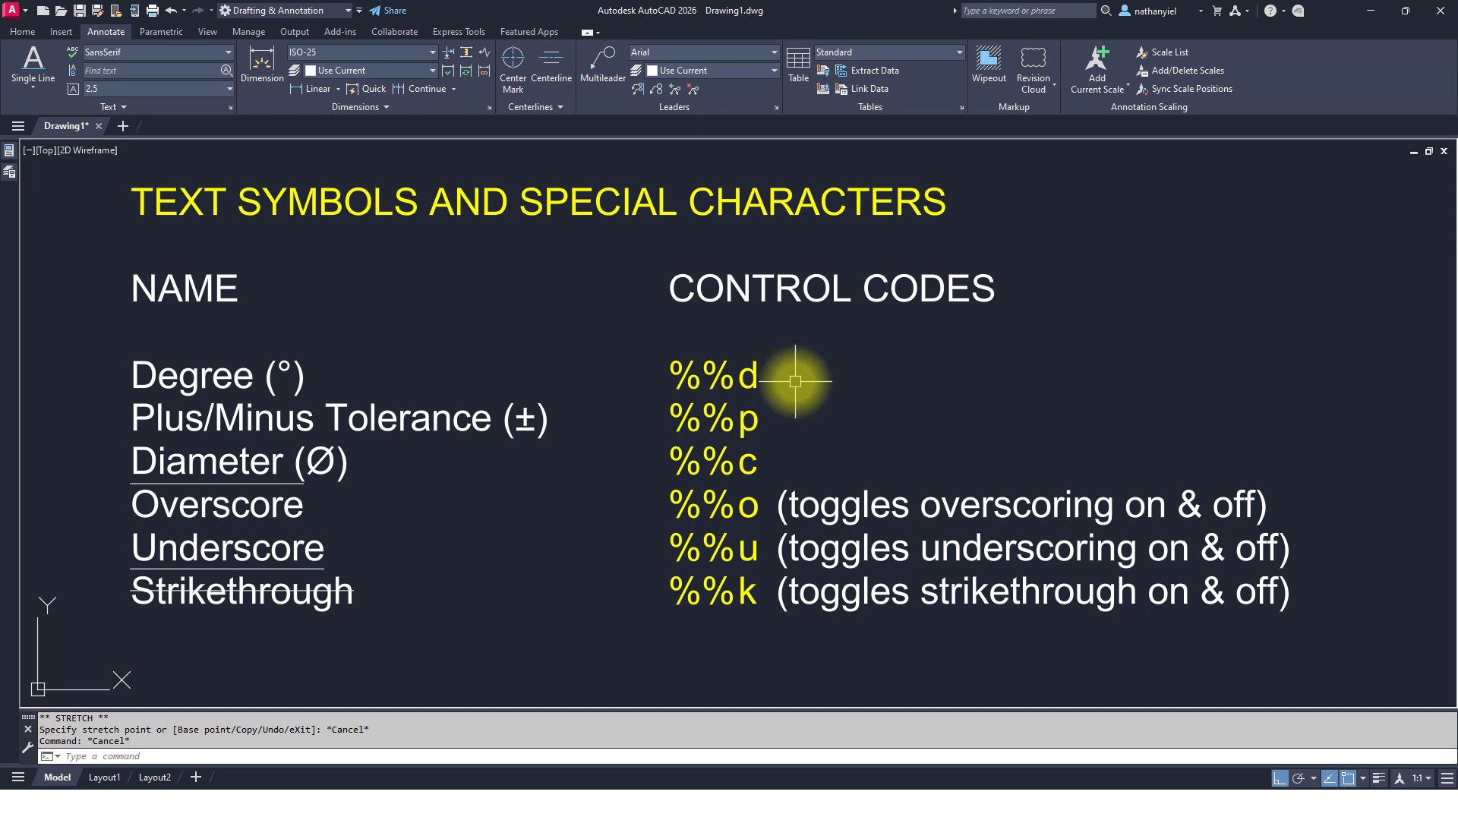
{"action": "type", "text": "DT"}
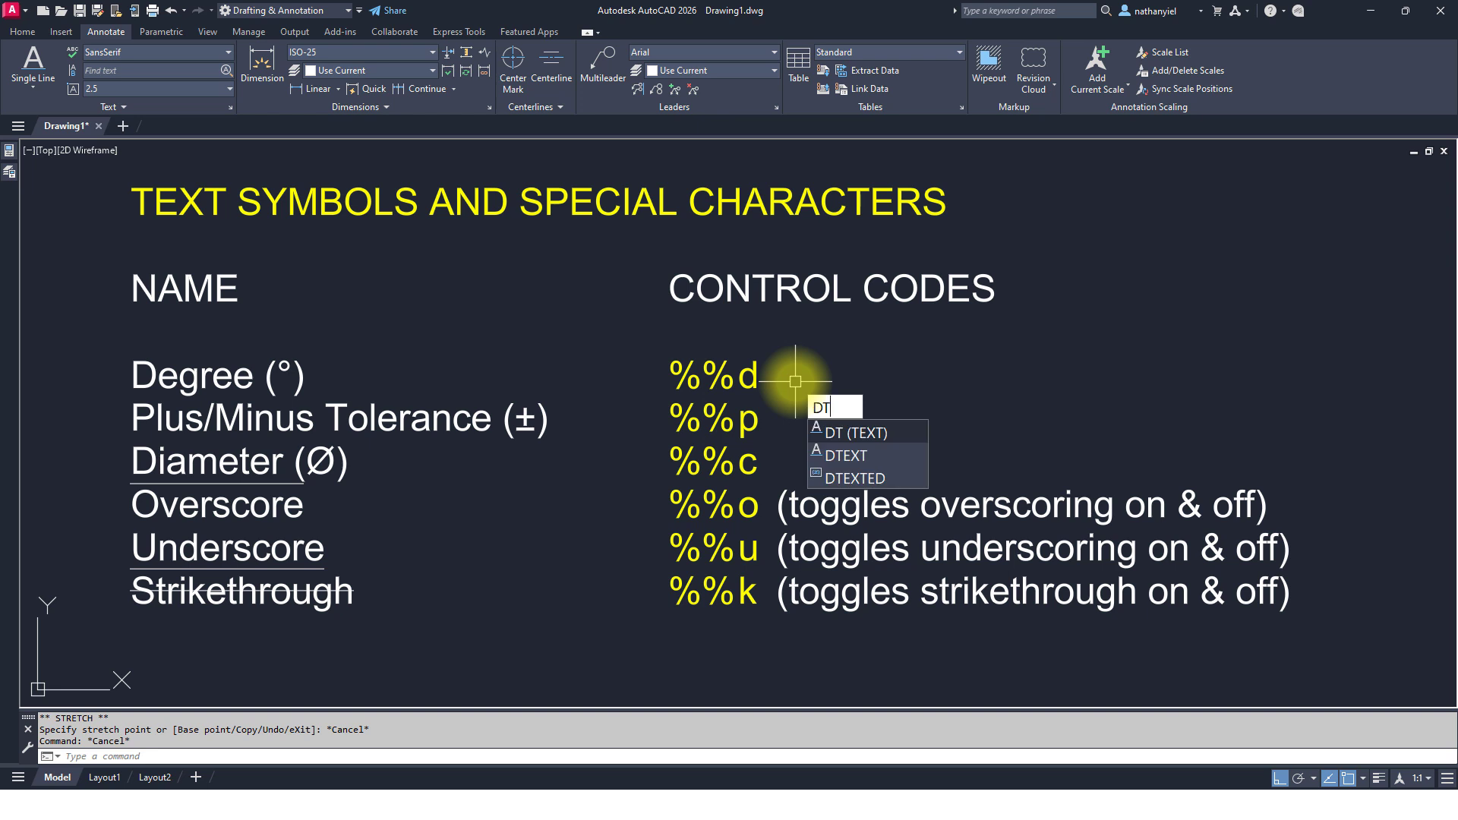
{"action": "key", "text": "Return"}
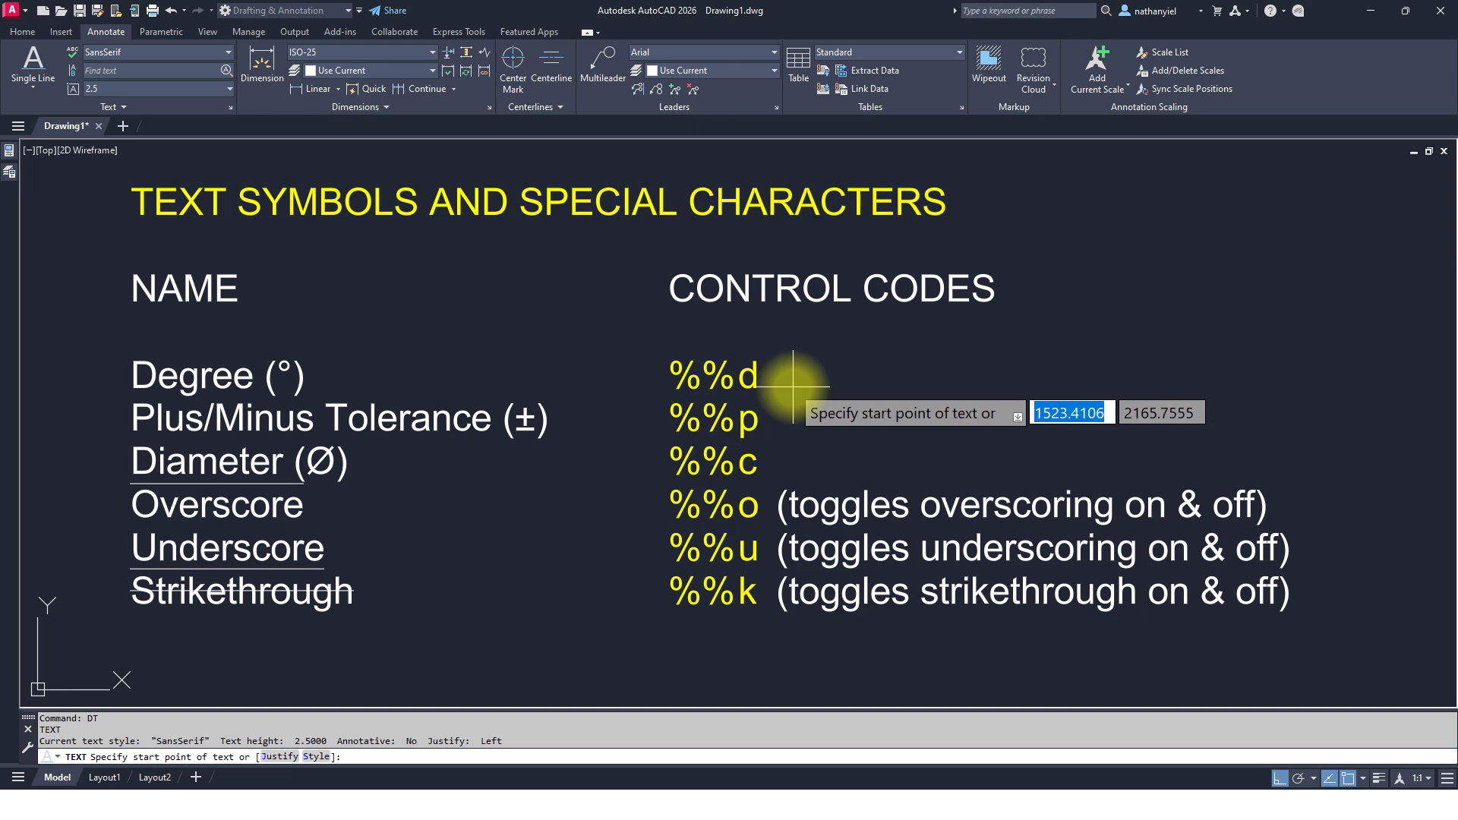
{"action": "left_click", "coordinate": [793, 387]}
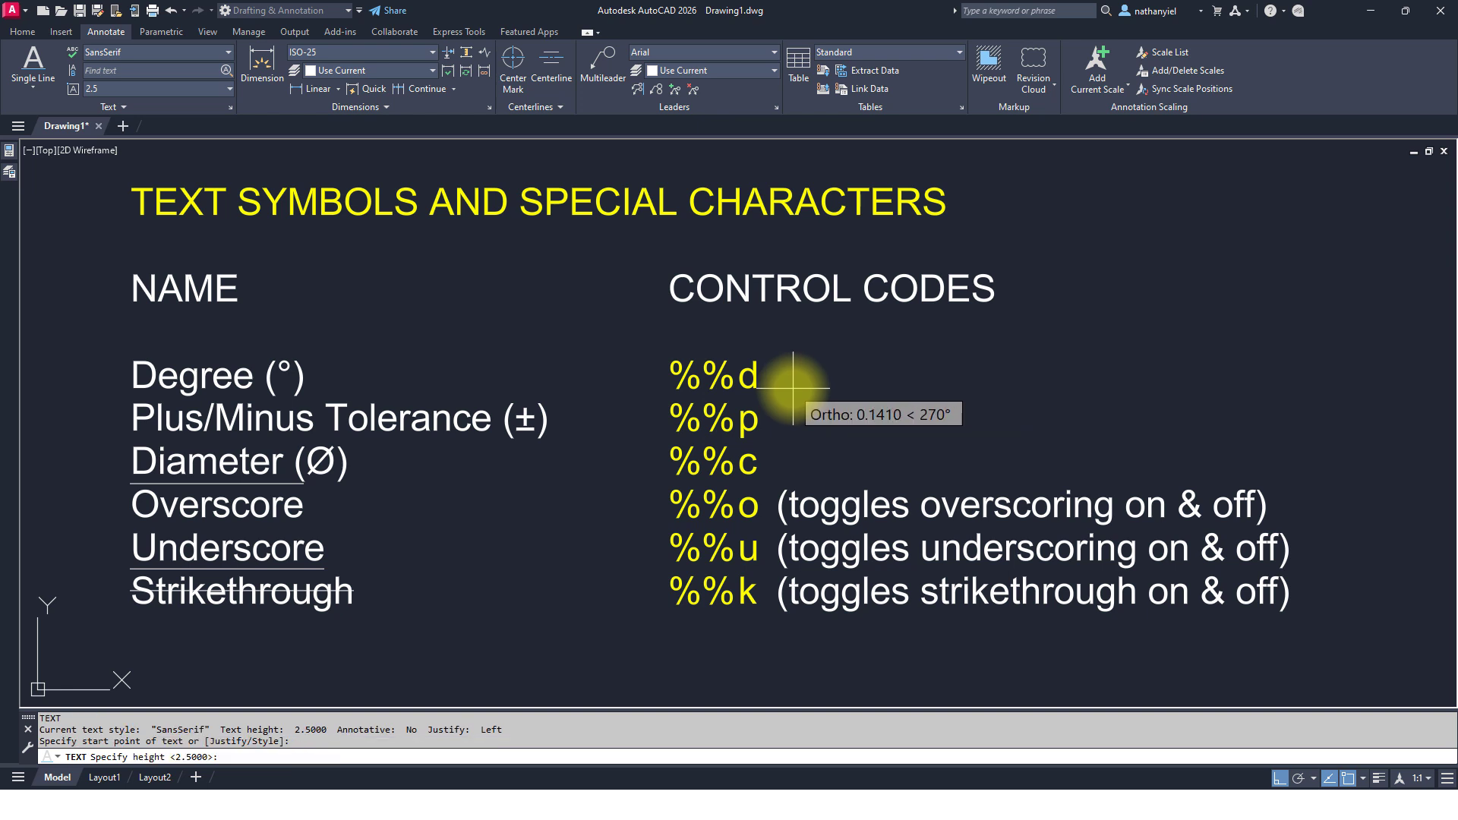
{"action": "key", "text": "Return"}
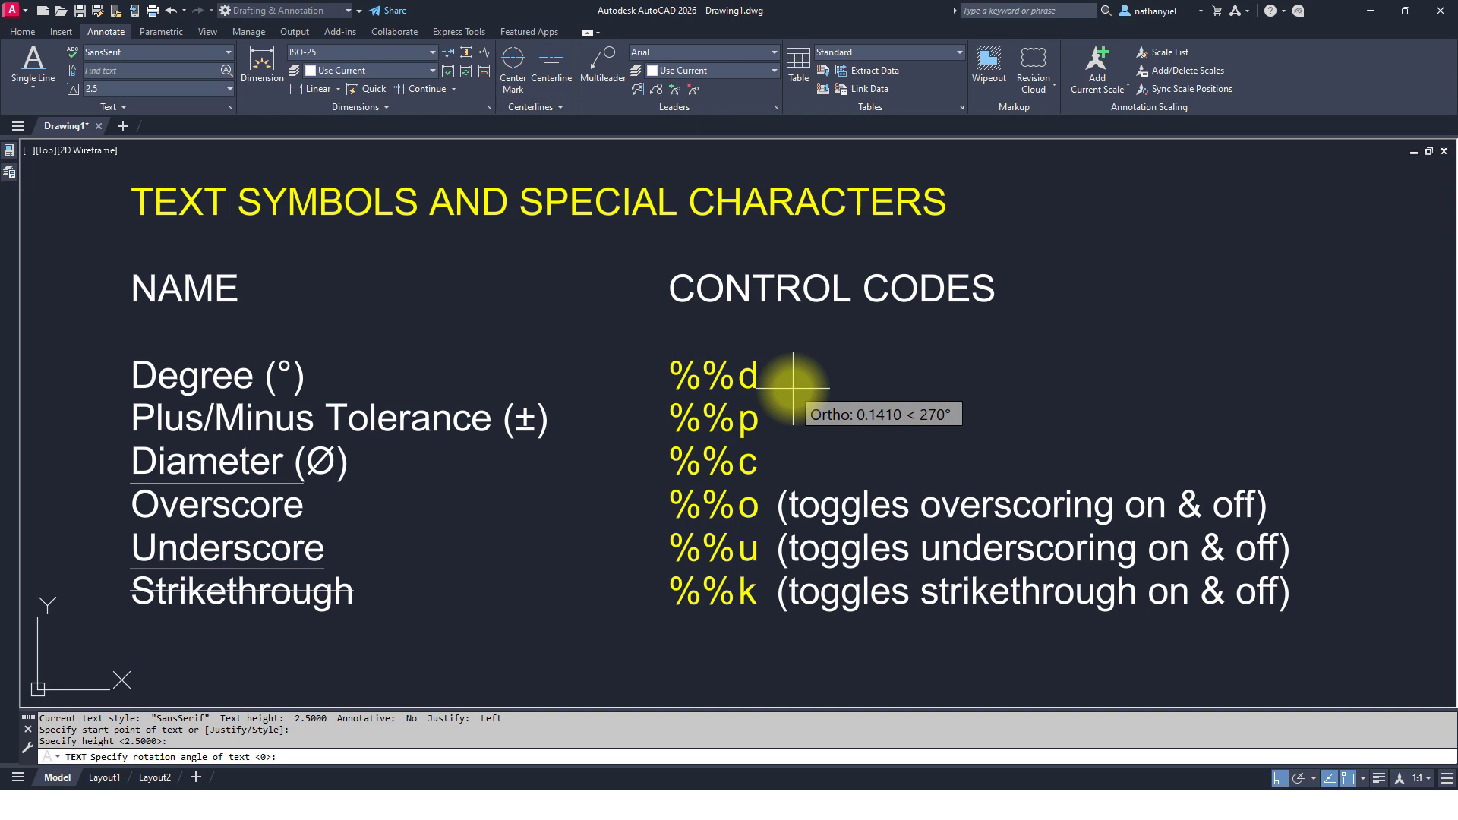
{"action": "key", "text": "Return"}
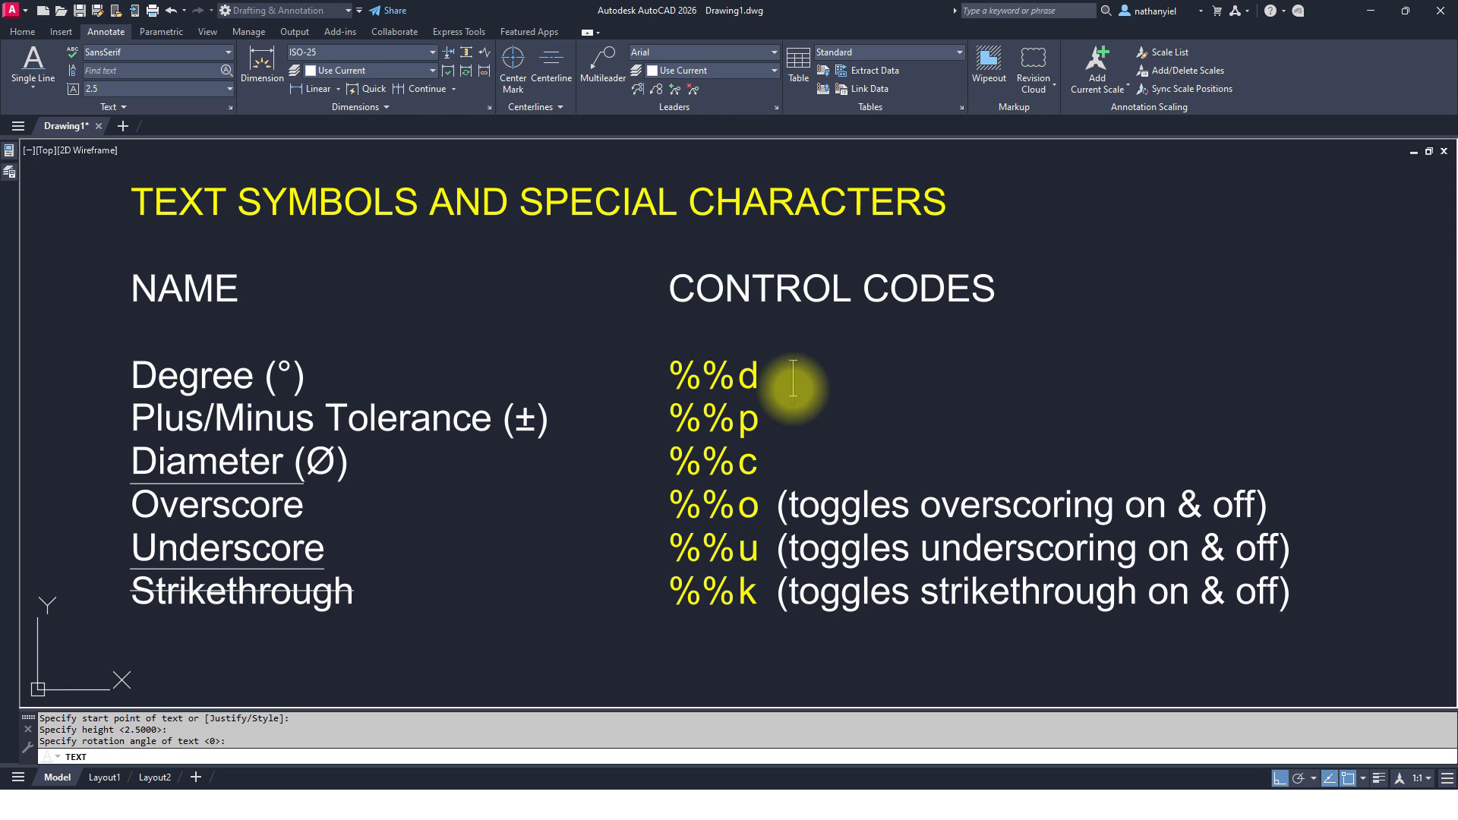
{"action": "type", "text": "37"}
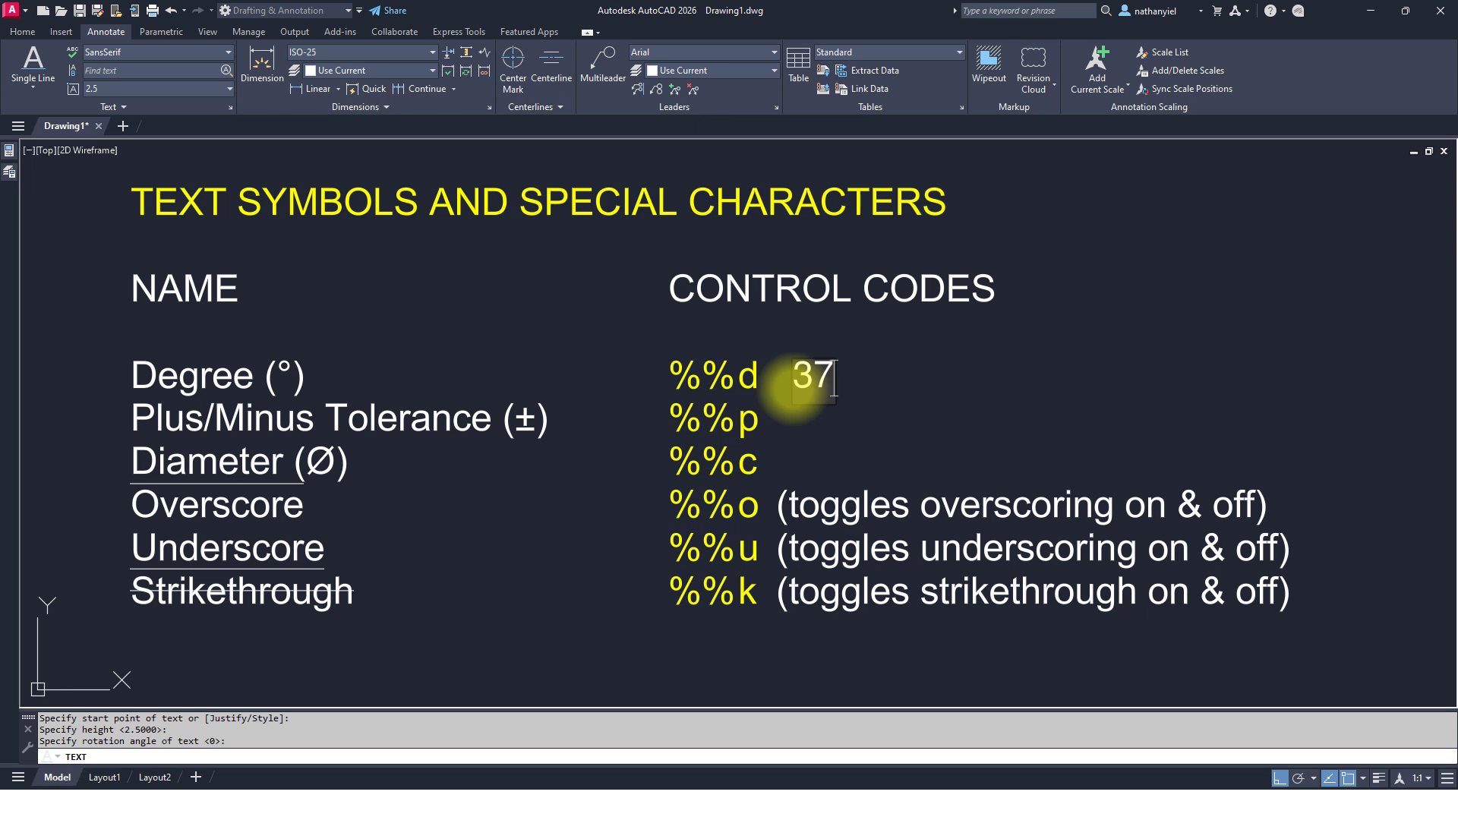
{"action": "type", "text": "%%"}
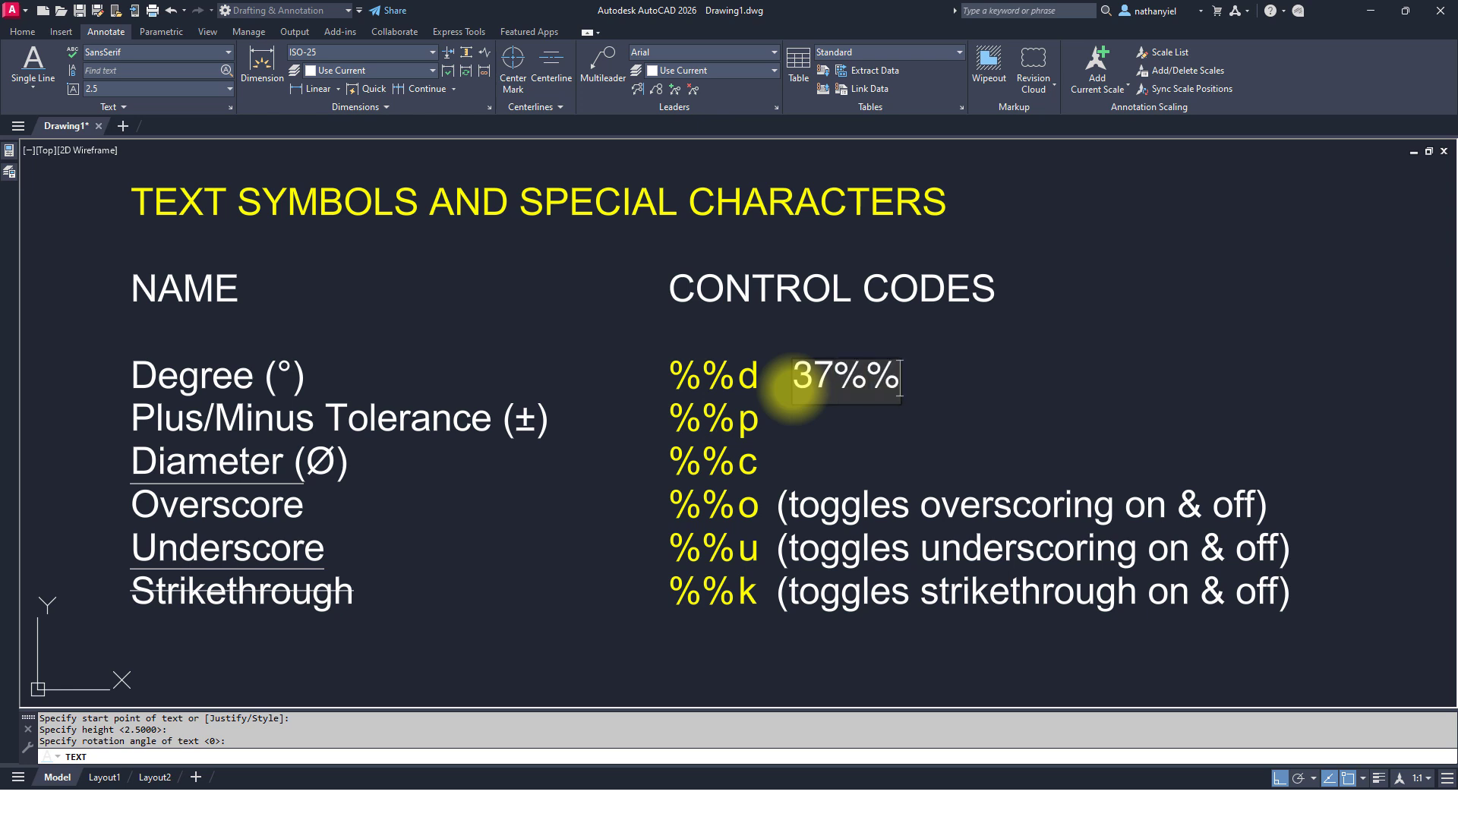
{"action": "type", "text": "d"}
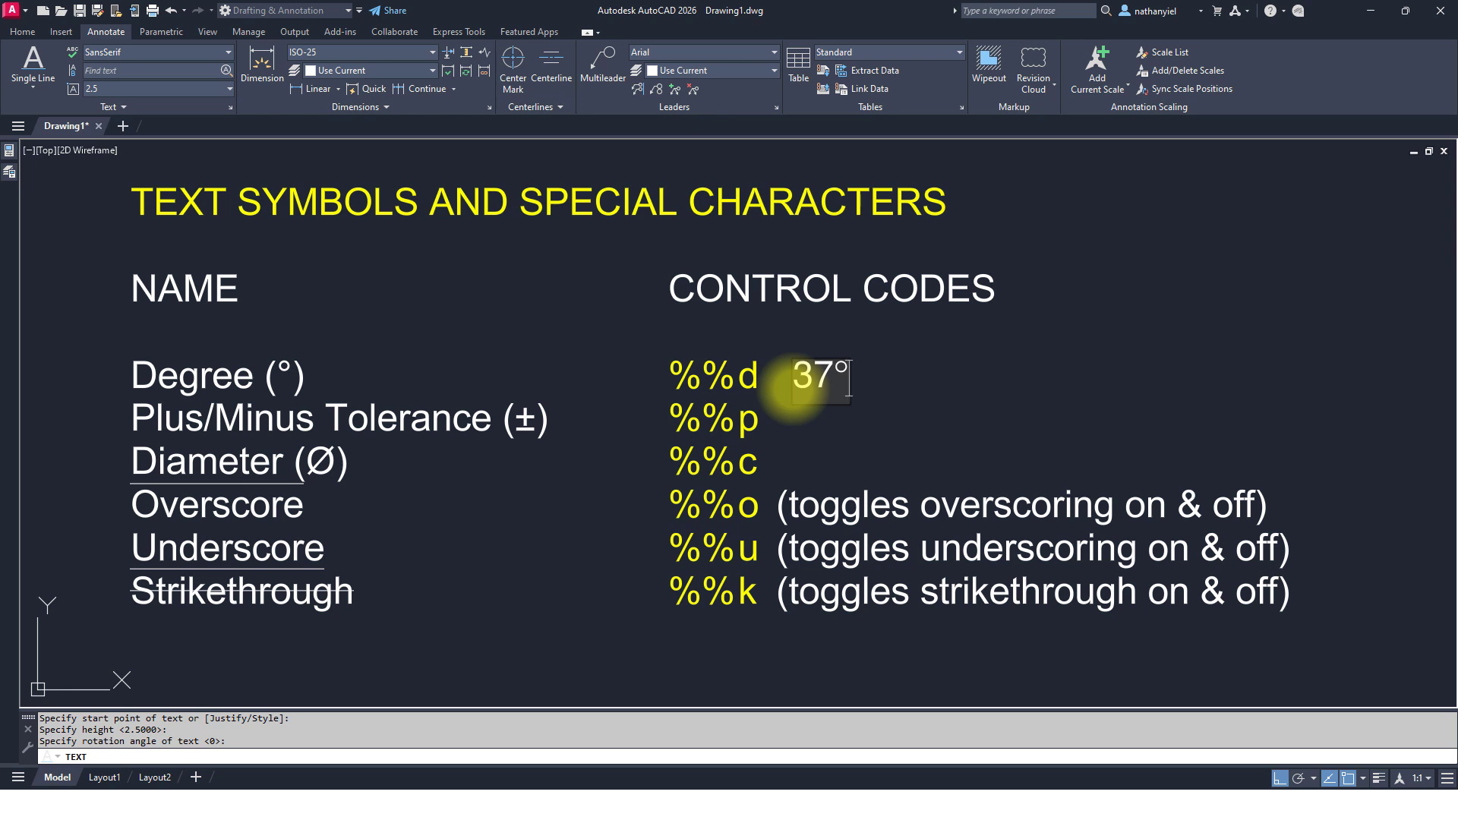
{"action": "key", "text": "Return"}
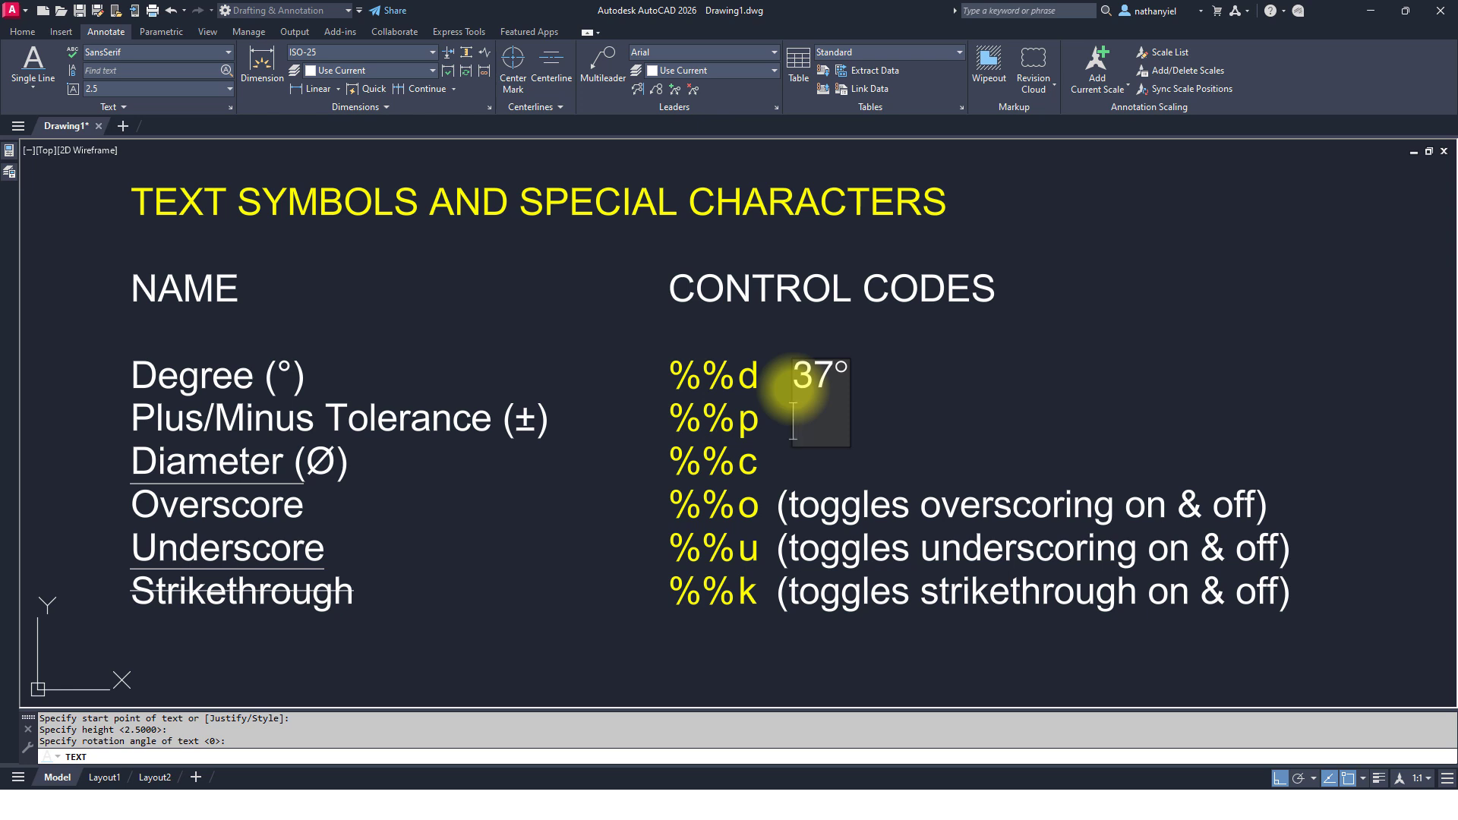
- Add the line 123±0.5 beside the %%p code, using %%p for the plus/minus symbol
{"action": "type", "text": "123"}
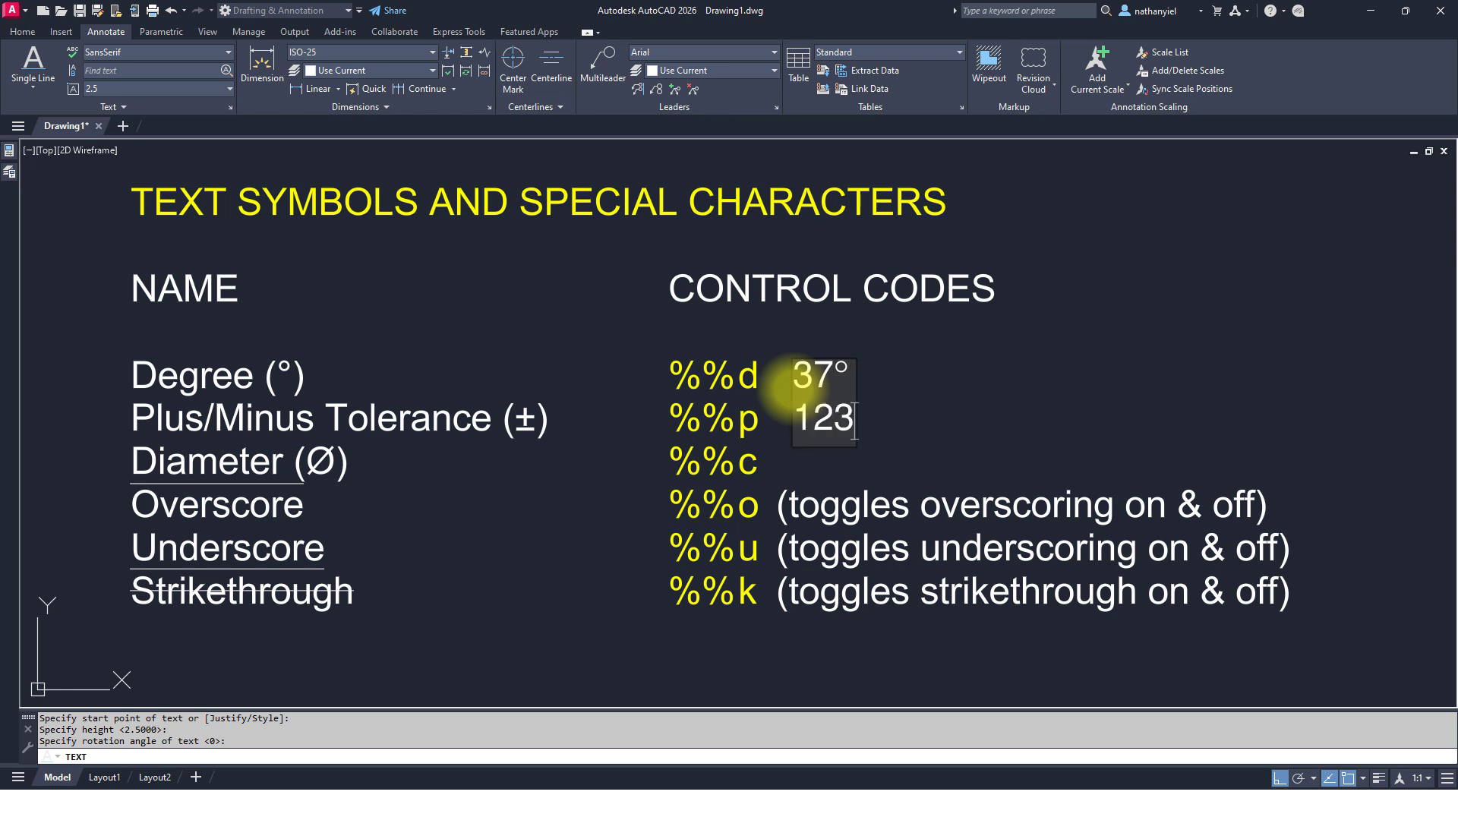
{"action": "type", "text": "%p"}
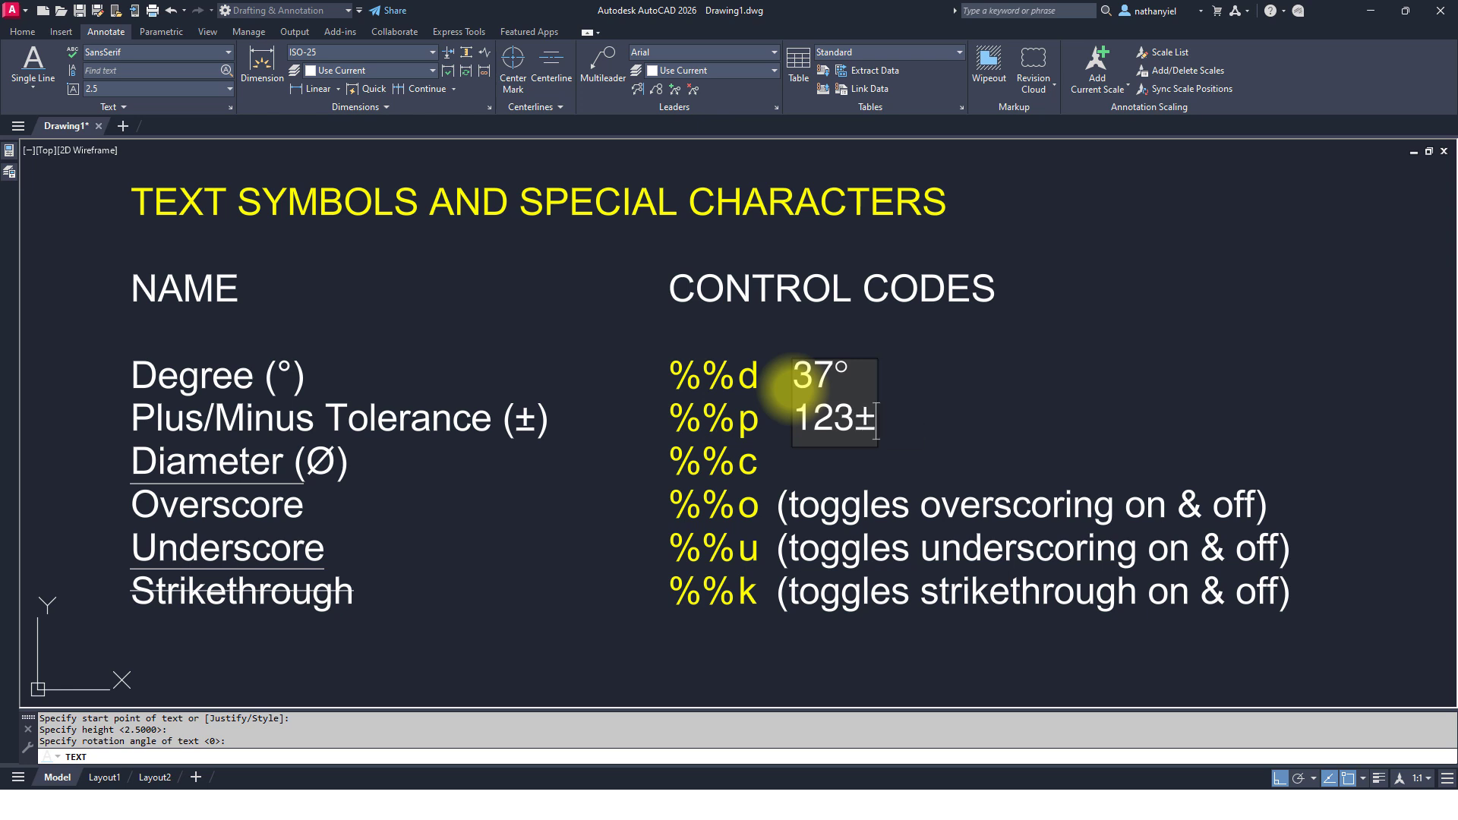
{"action": "type", "text": "0.5"}
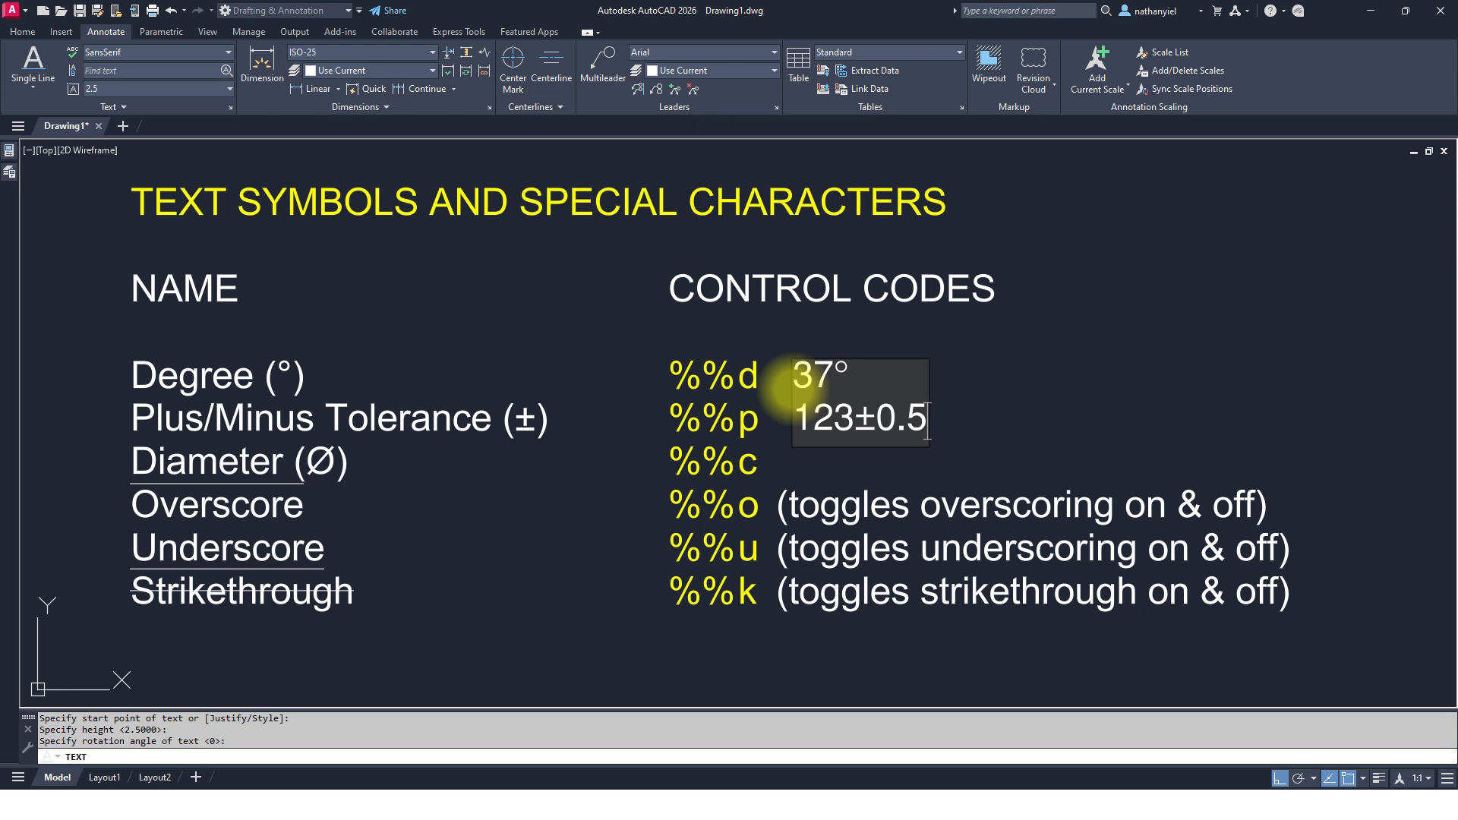
{"action": "key", "text": "Return"}
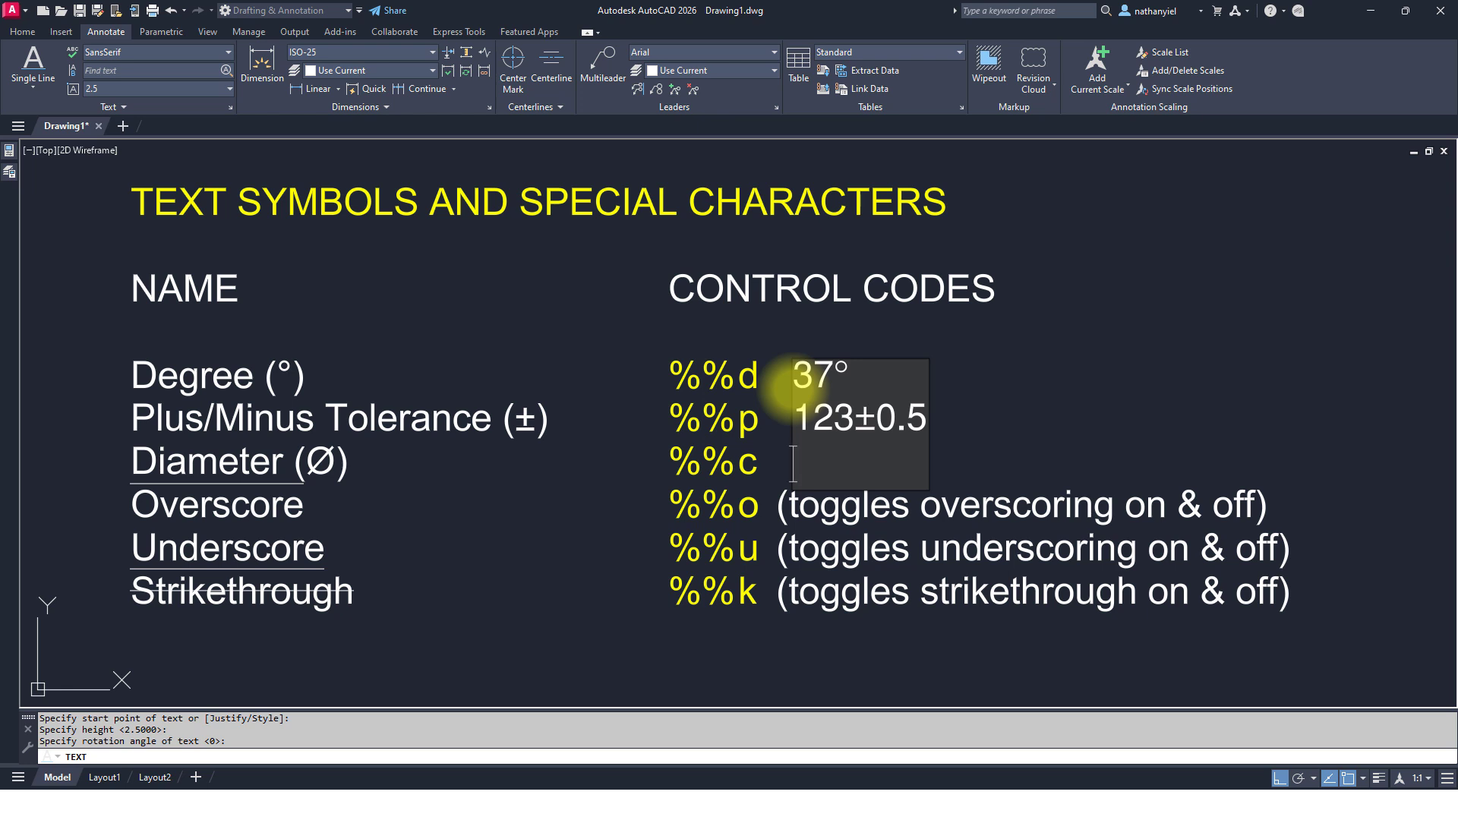
- Add the line "16 mm Ø" beside the %%c code, using %%c for the diameter symbol, and finish the text
{"action": "type", "text": "16 mm"}
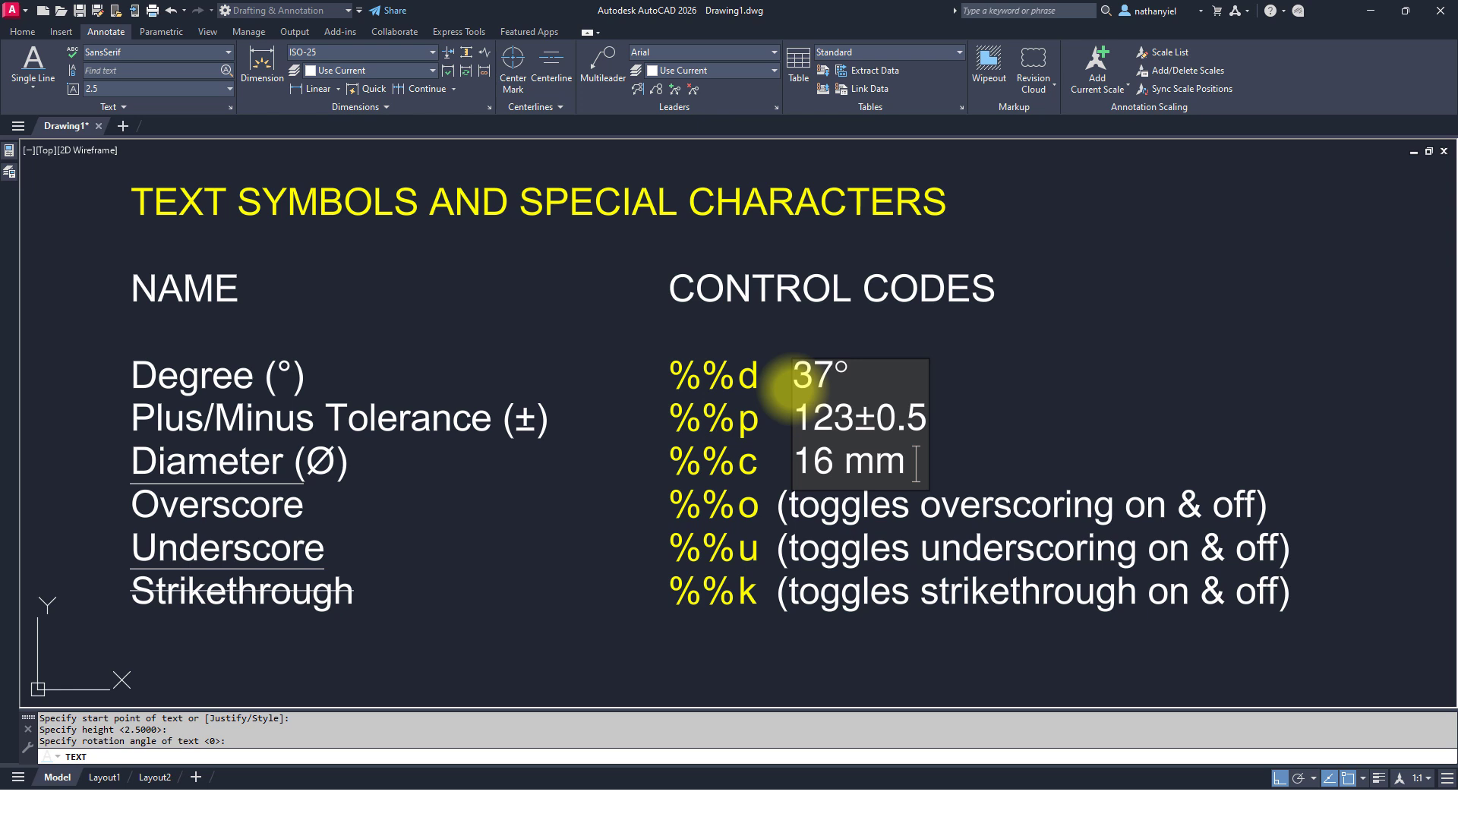
{"action": "type", "text": " %%"}
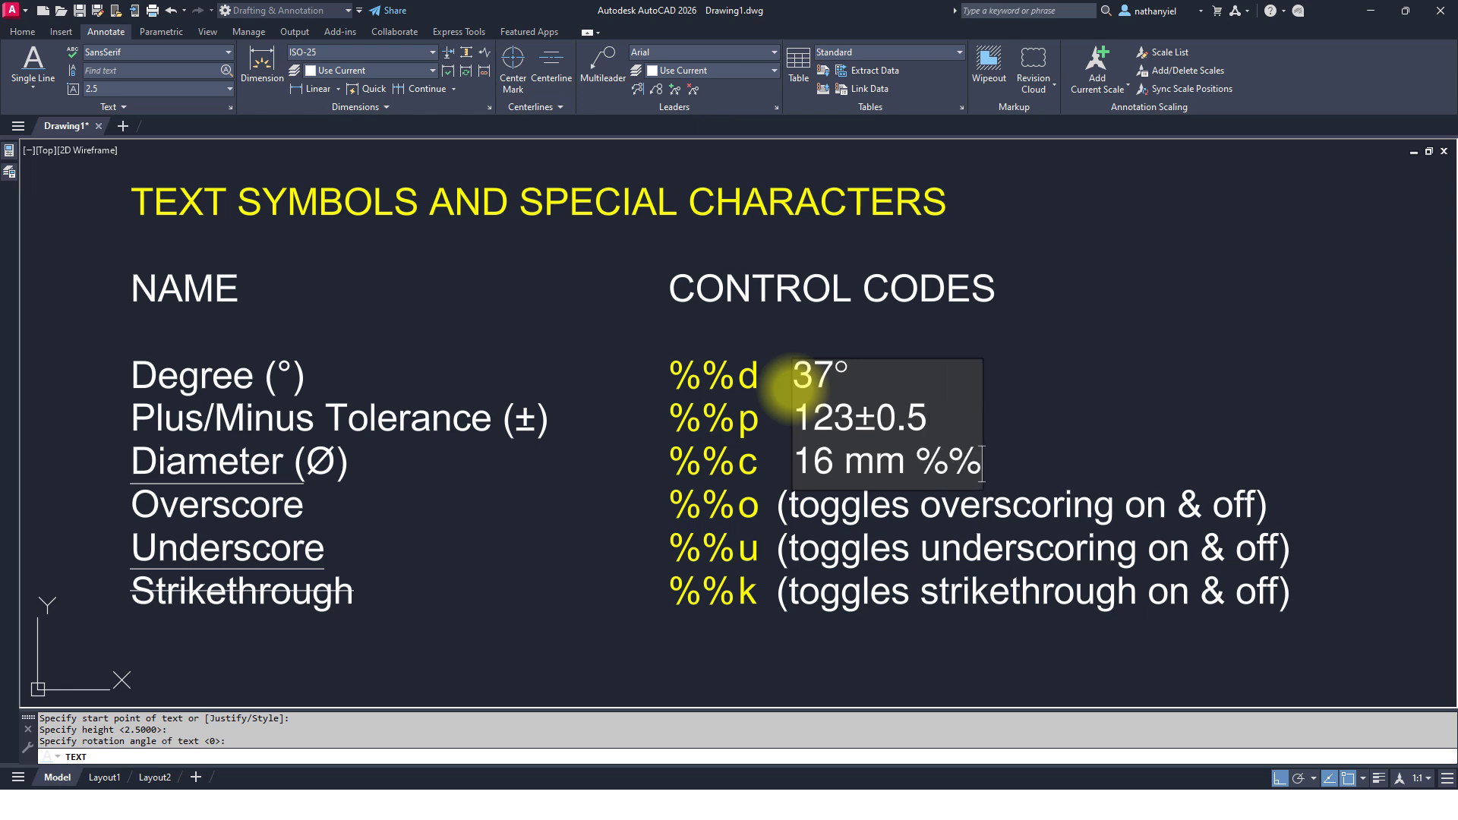
{"action": "type", "text": "c"}
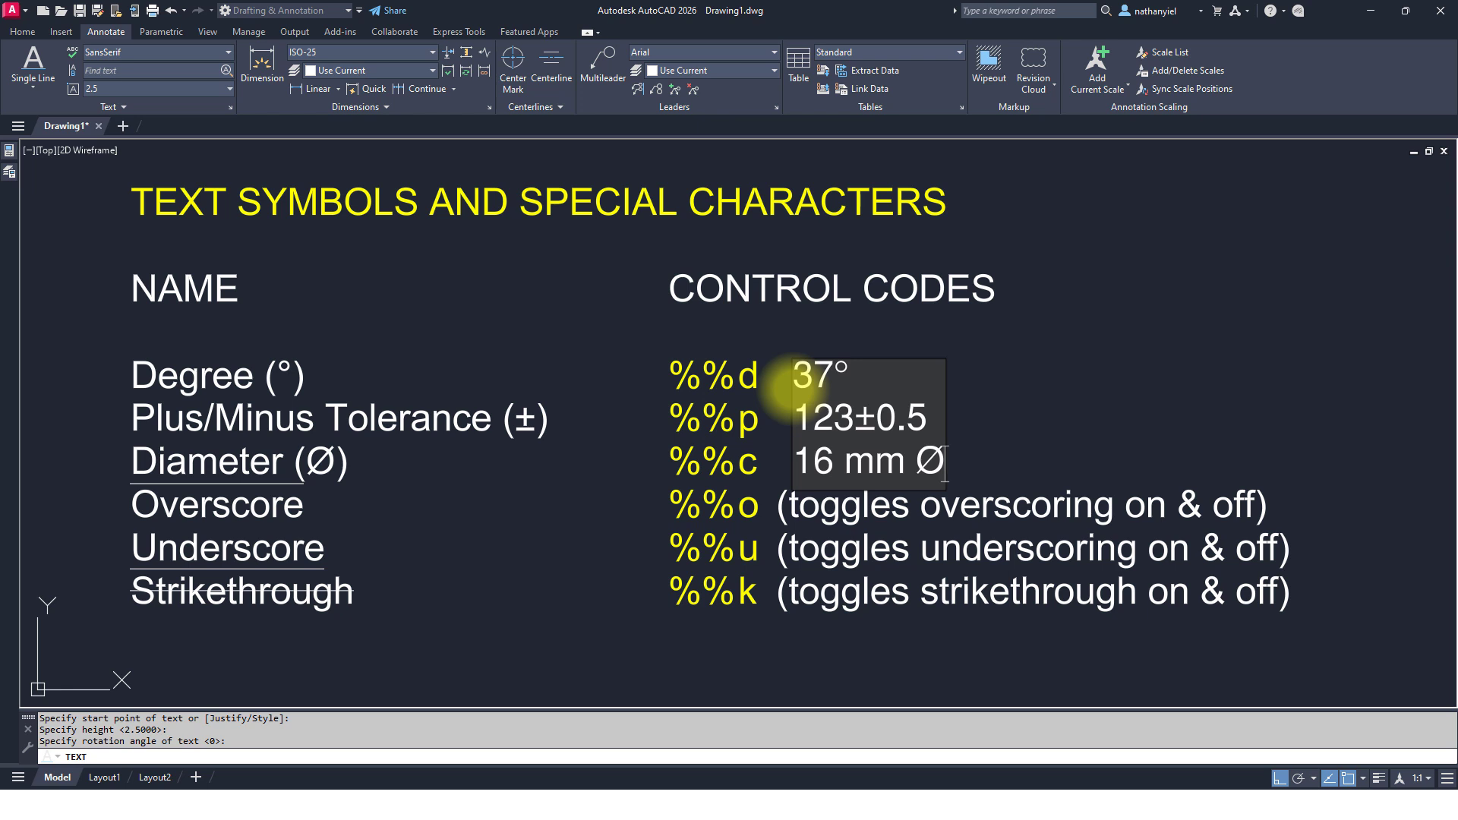
{"action": "key", "text": "Return"}
{"action": "key", "text": "Return"}
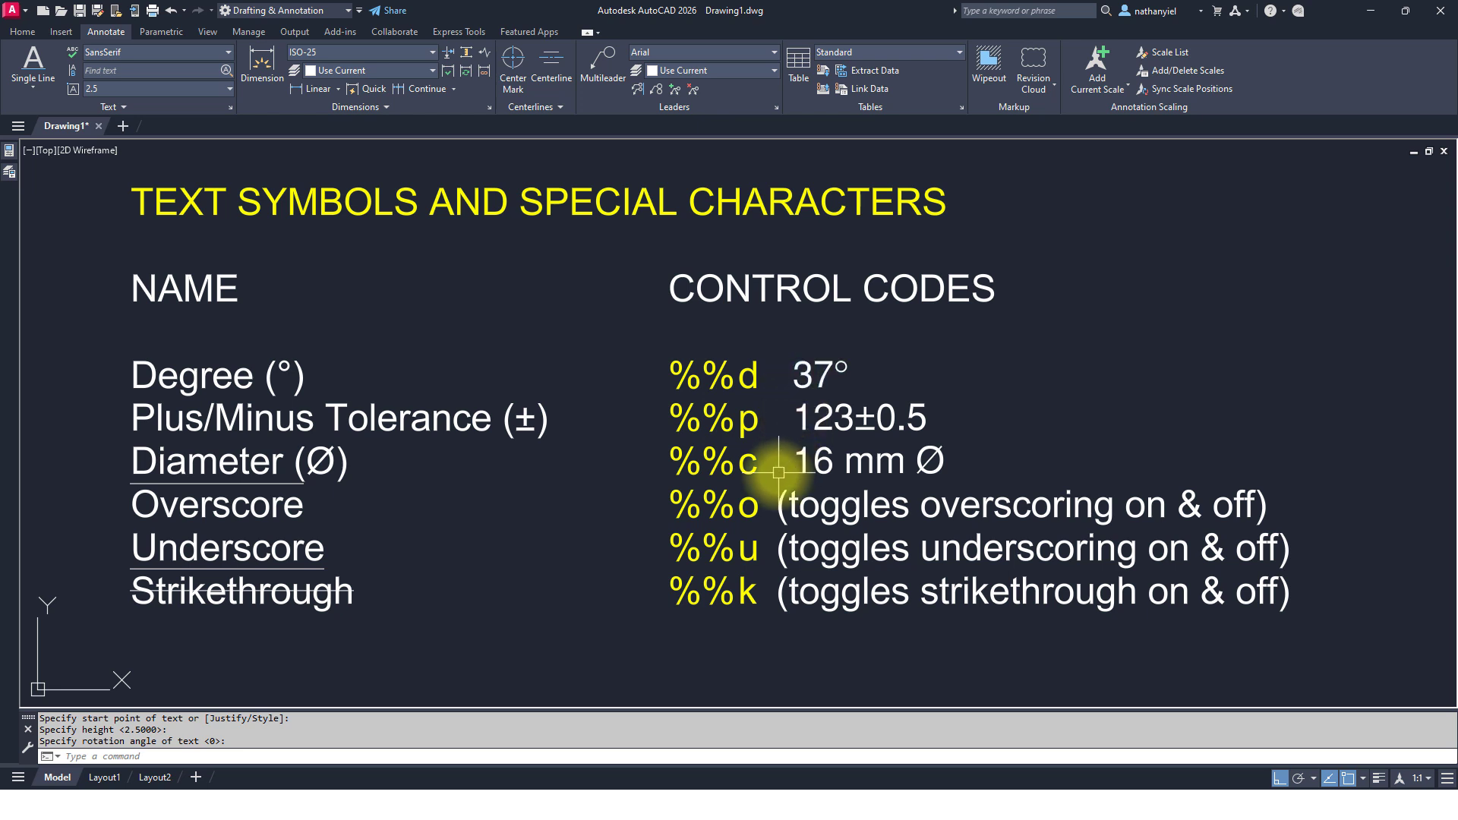
- Replace the note beside %%o with the overscored text "toggles overscoring on & off", without parentheses, using the %%o control code
{"action": "mouse_move", "coordinate": [781, 472]}
{"action": "middle_mouse_down"}
{"action": "mouse_move", "coordinate": [755, 482]}
{"action": "mouse_move", "coordinate": [760, 410]}
{"action": "middle_mouse_up"}
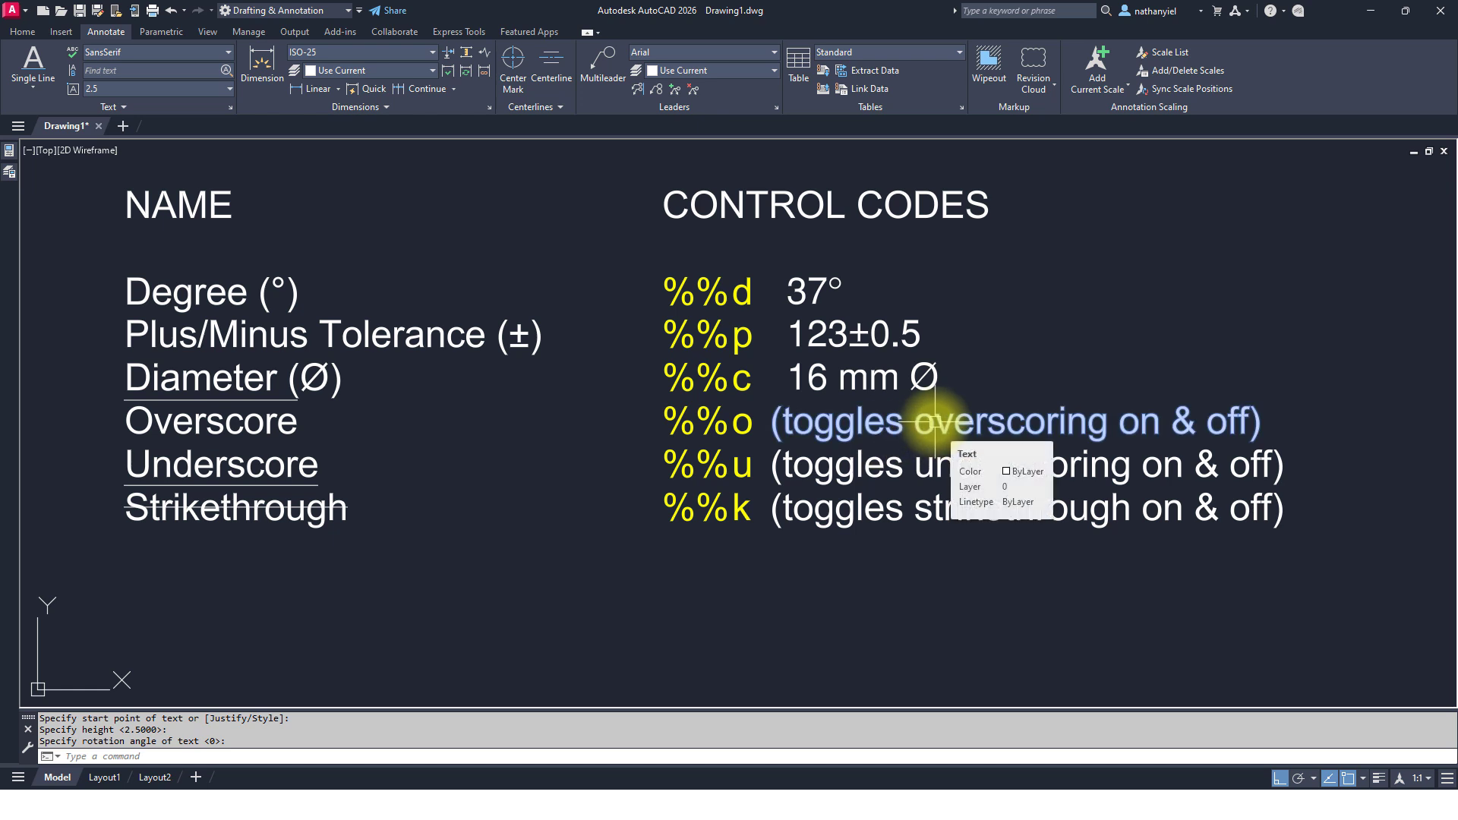
{"action": "double_click", "coordinate": [985, 421]}
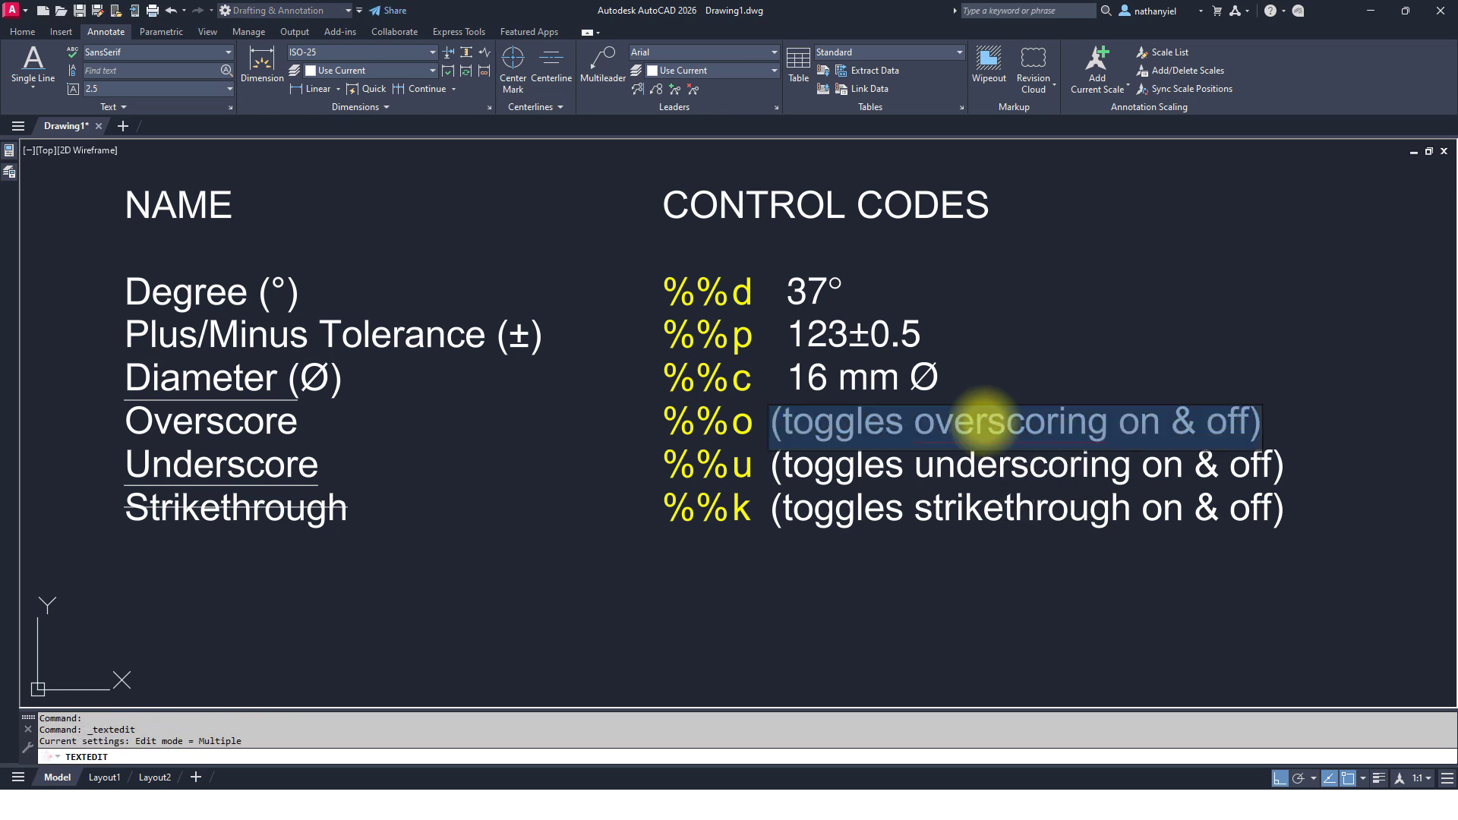
{"action": "type", "text": "%%"}
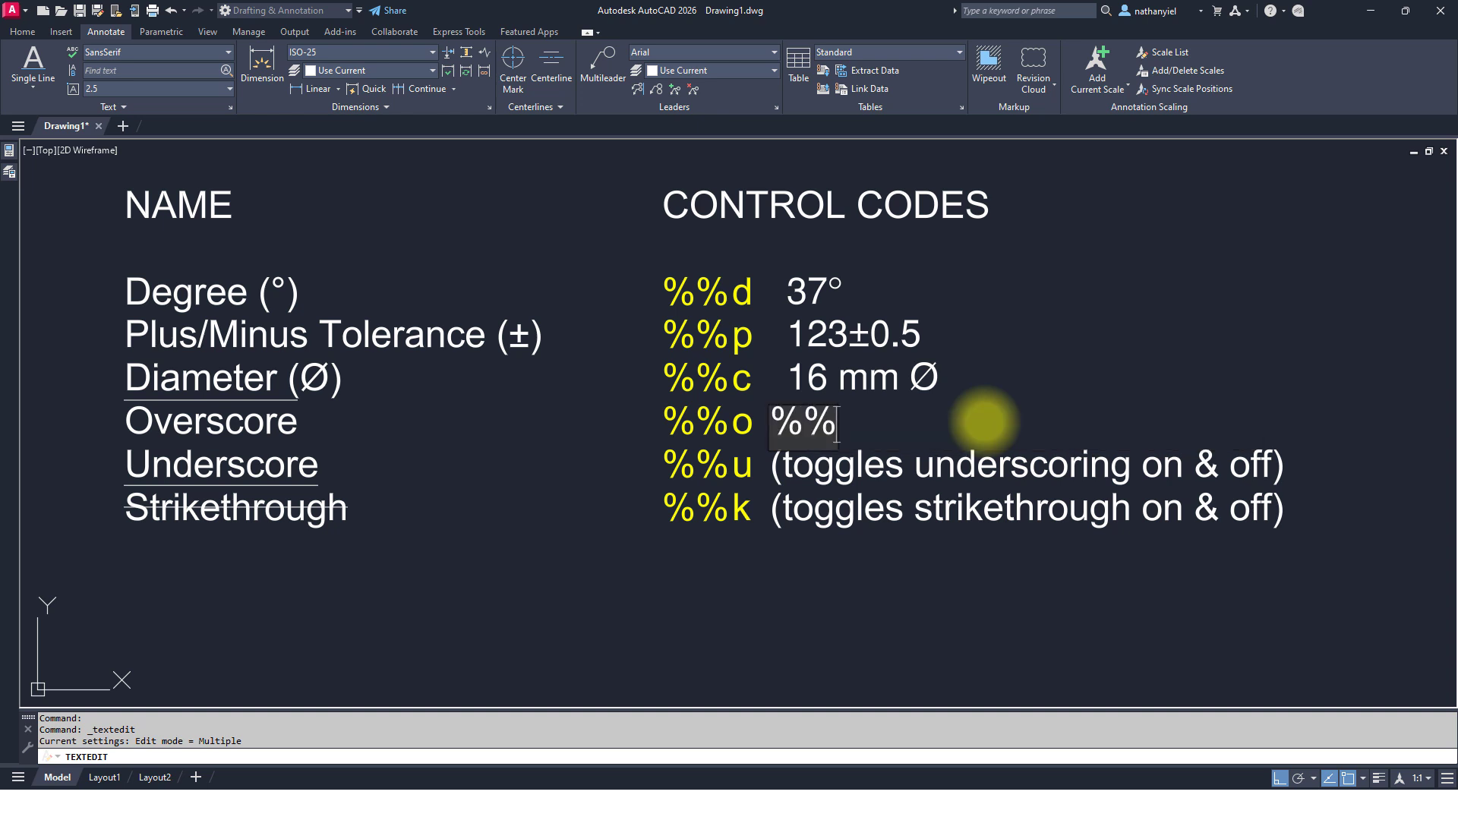
{"action": "key", "text": "BackSpace"}
{"action": "key", "text": "BackSpace"}
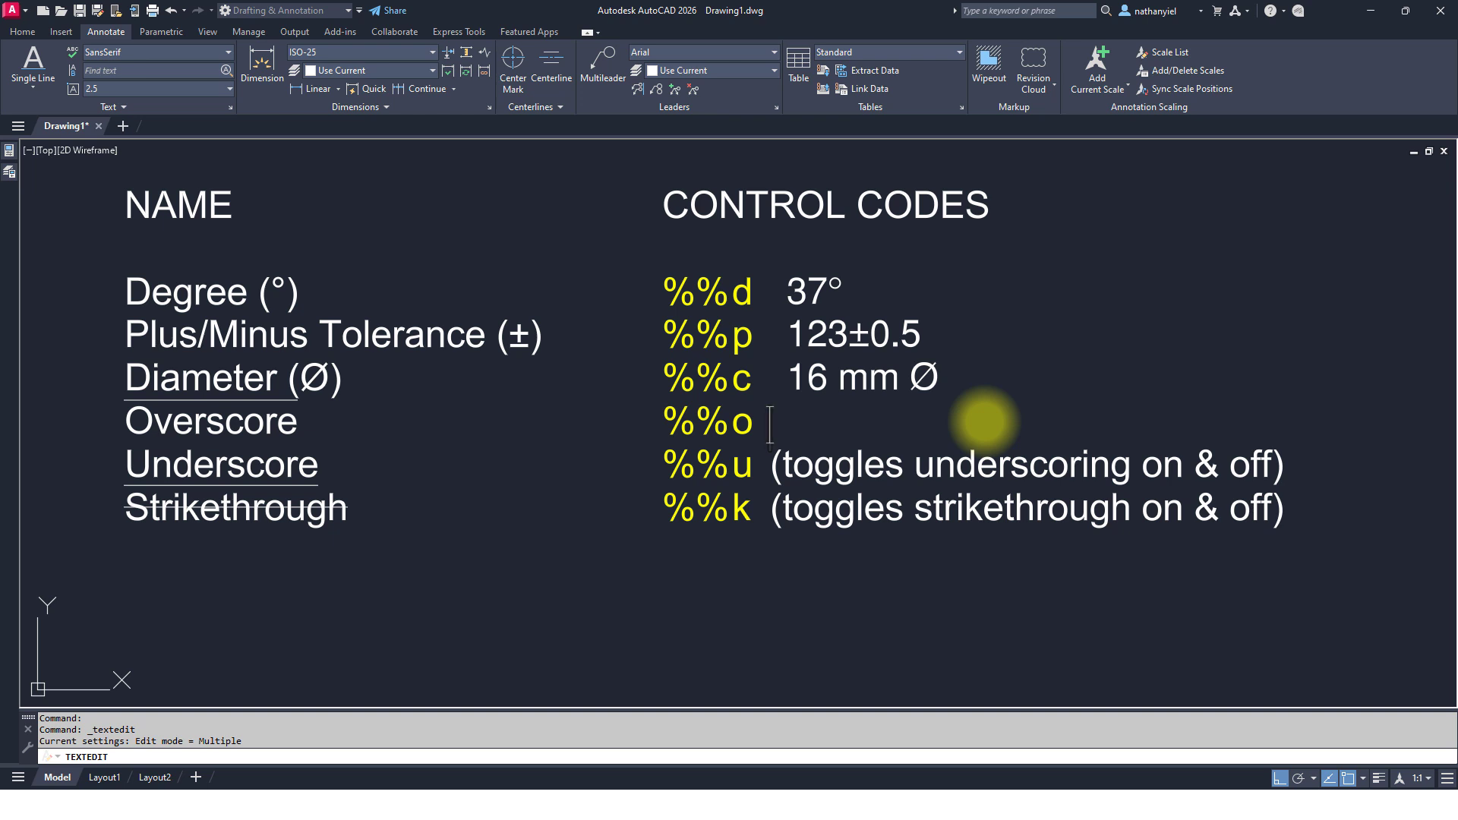
{"action": "type", "text": "TOG"}
{"action": "key", "text": "BackSpace"}
{"action": "key", "text": "BackSpace"}
{"action": "key", "text": "BackSpace"}
{"action": "type", "text": "toggles "}
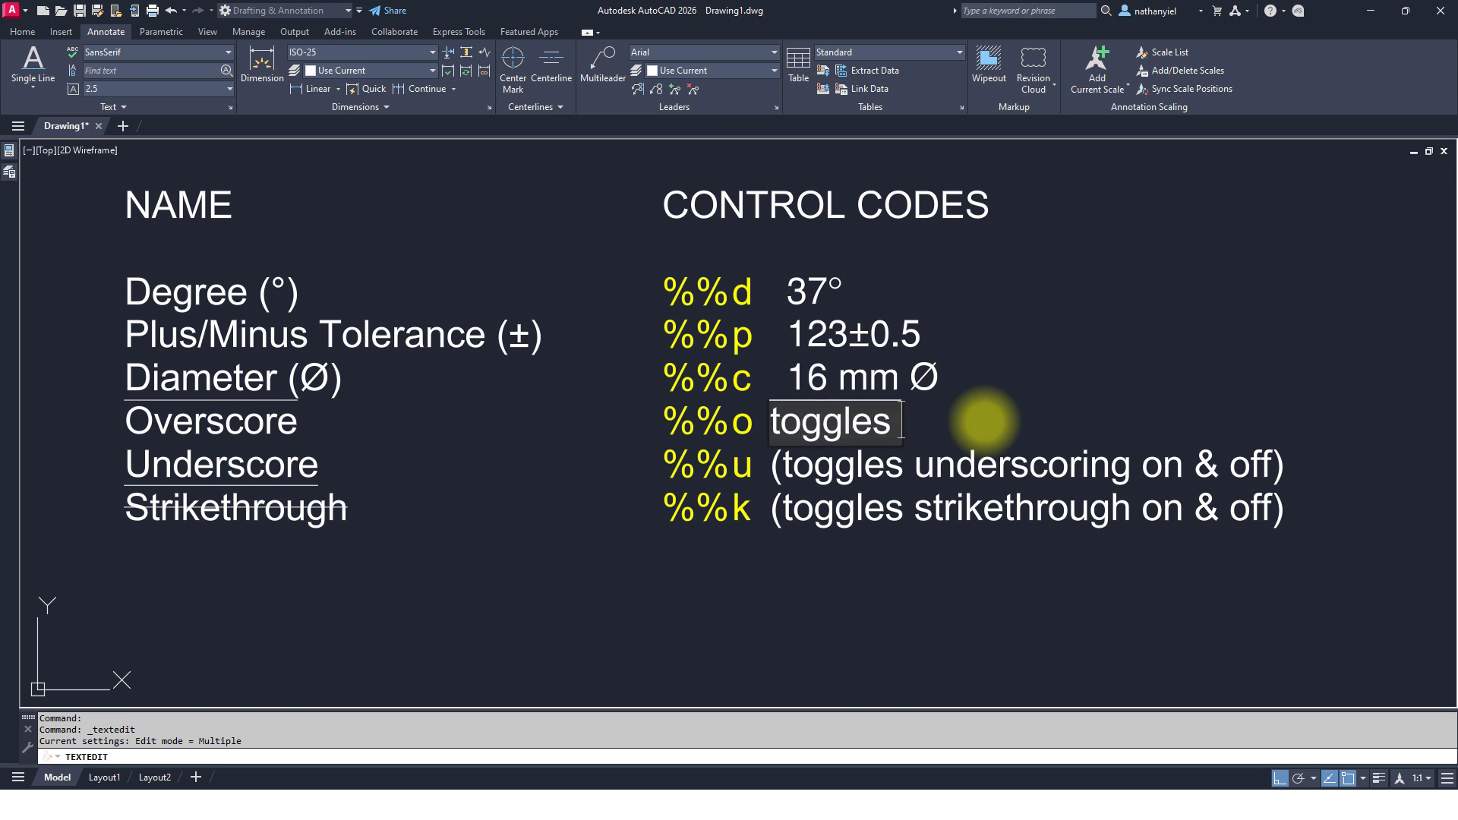
{"action": "type", "text": "overscoring"}
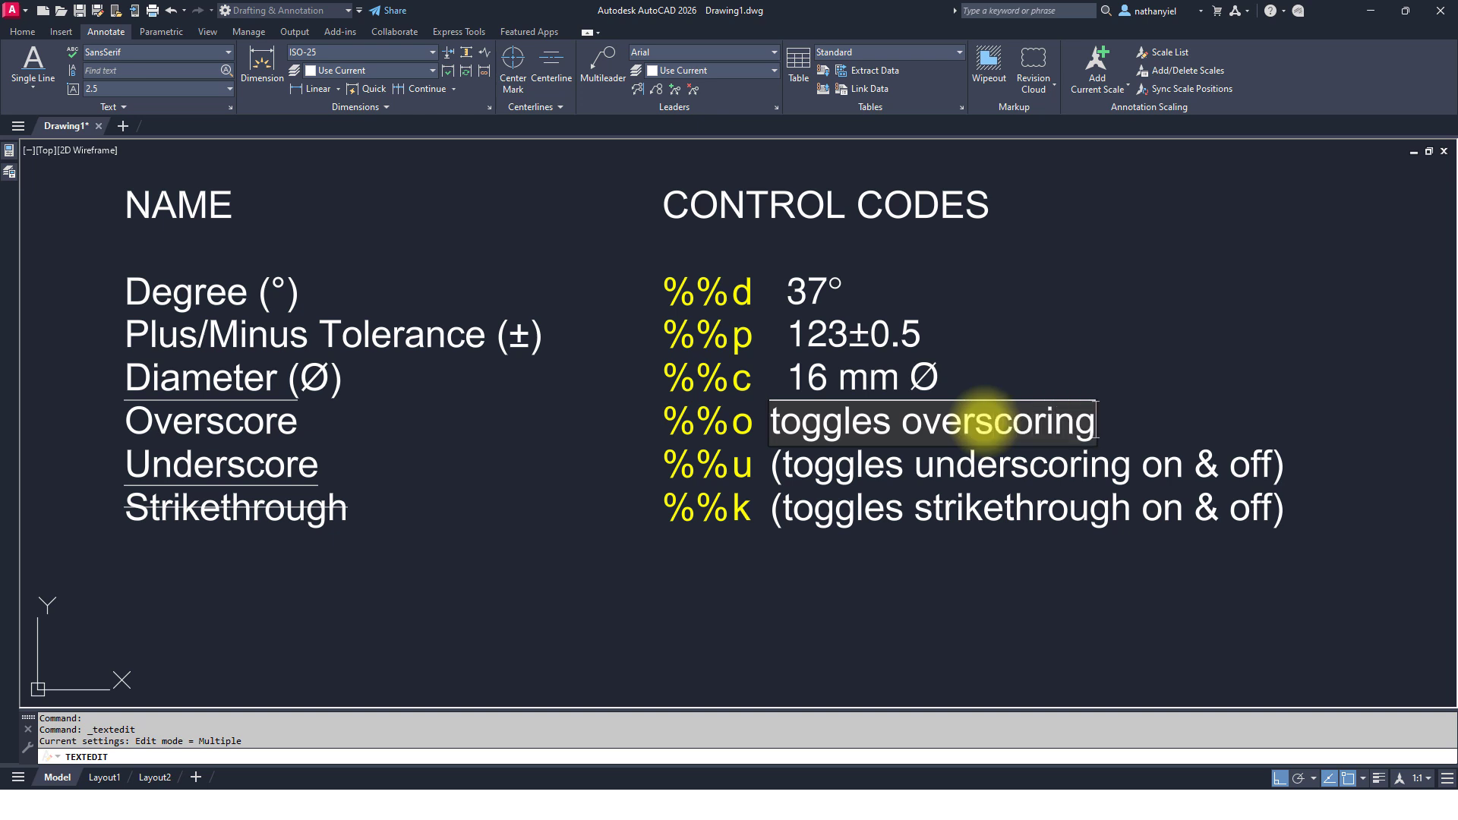
{"action": "type", "text": " on "}
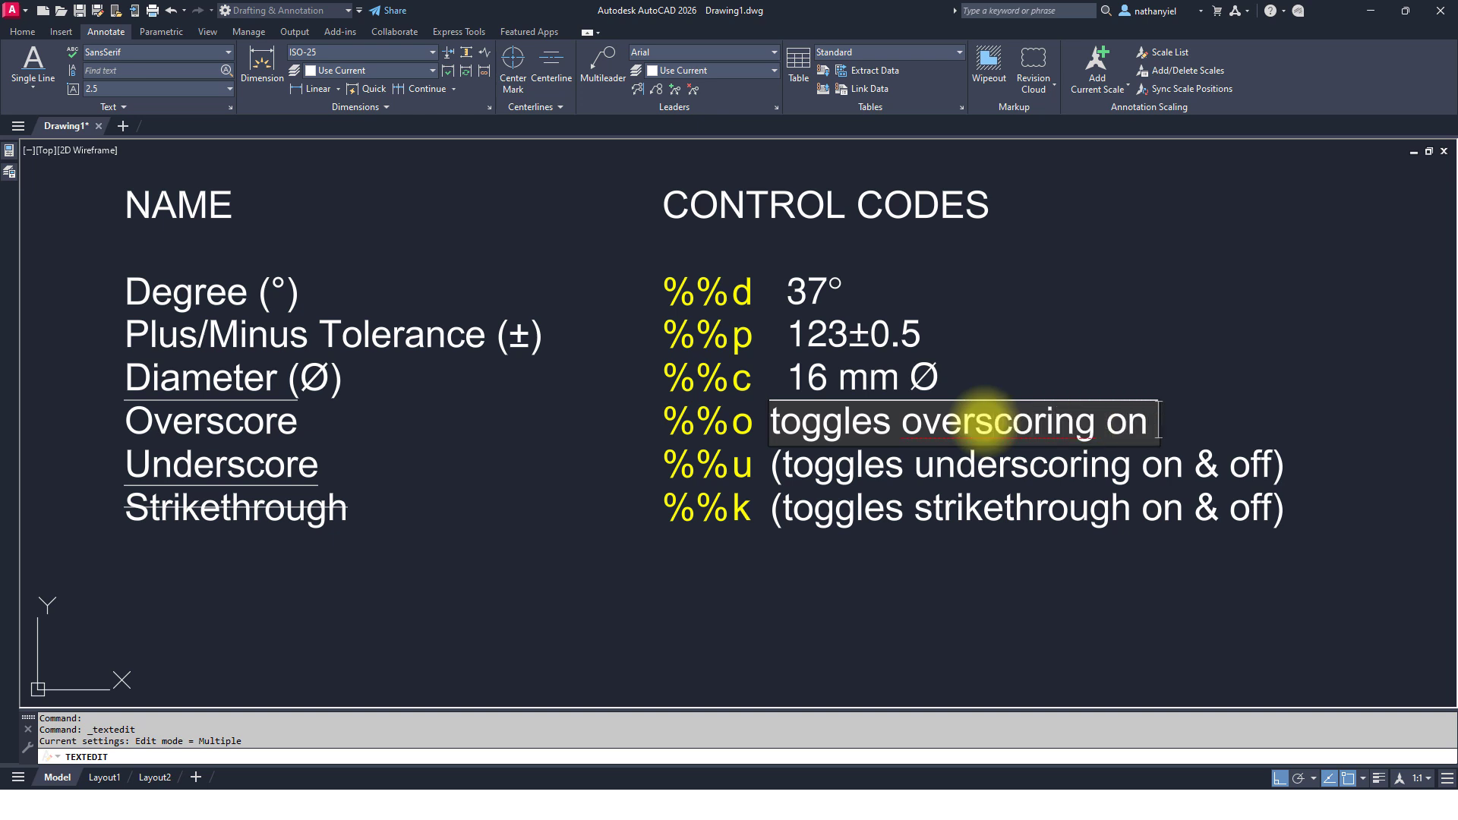
{"action": "type", "text": "& off"}
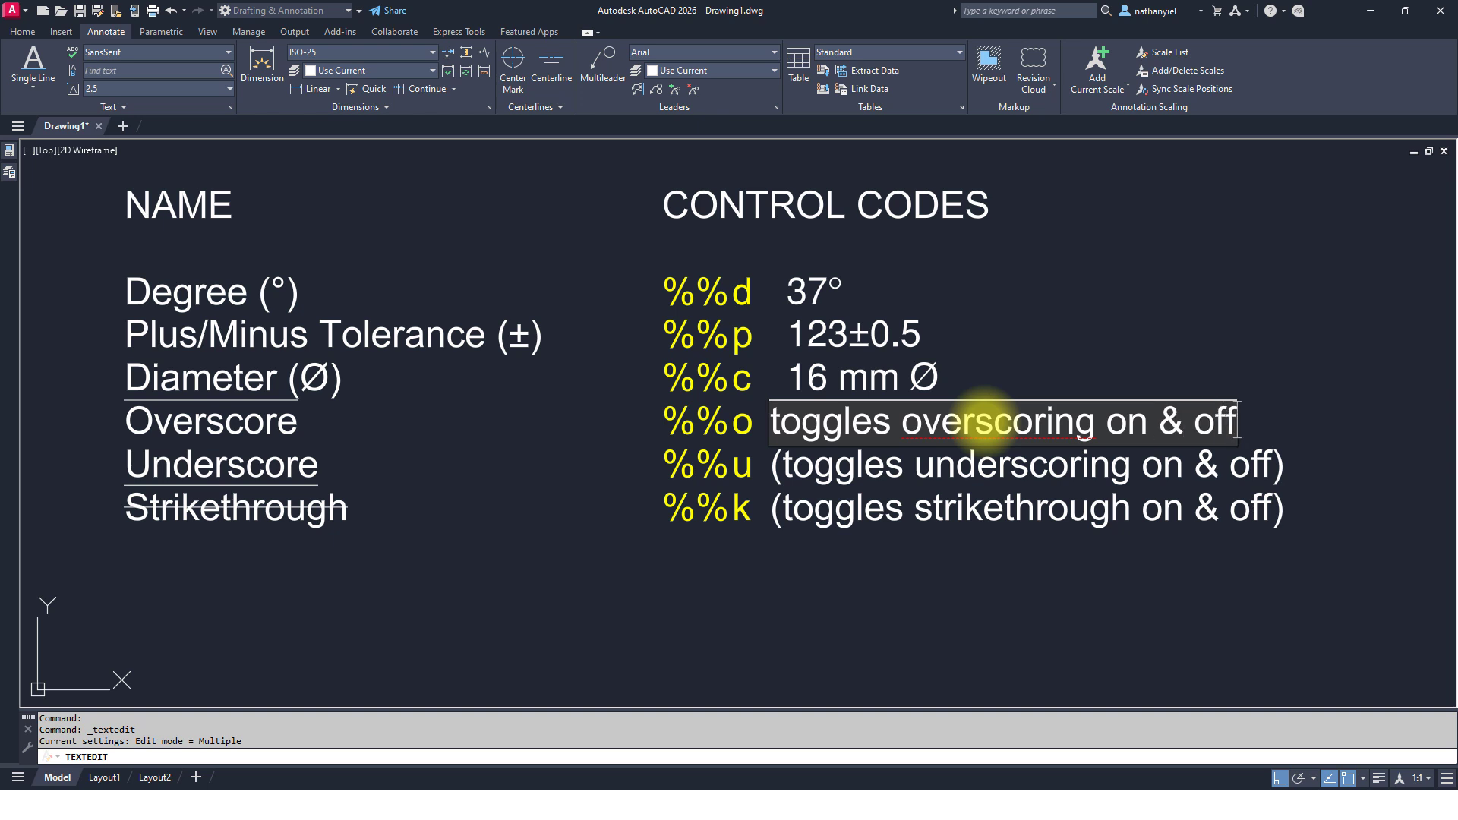
{"action": "key", "text": "Return"}
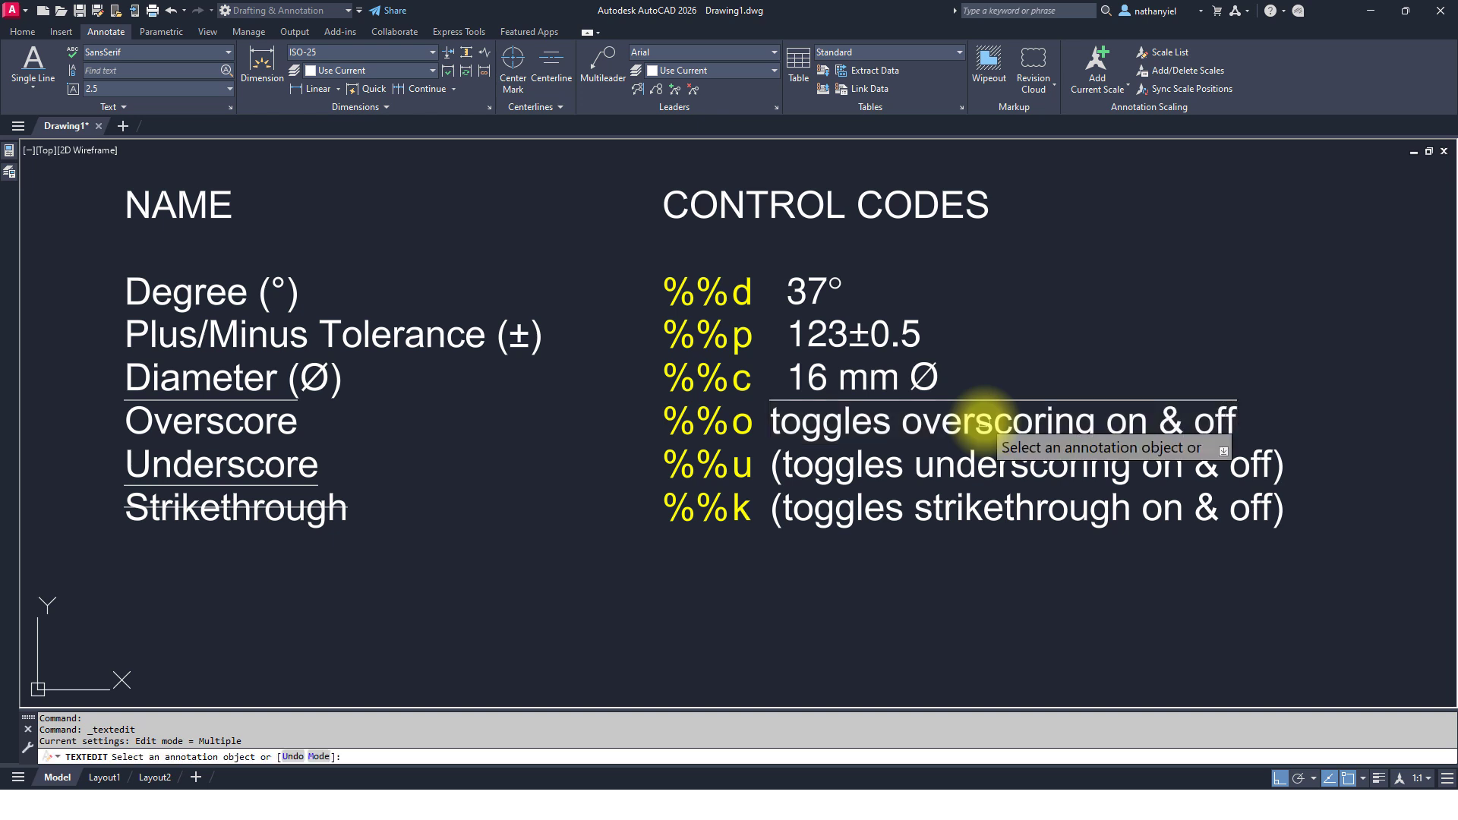
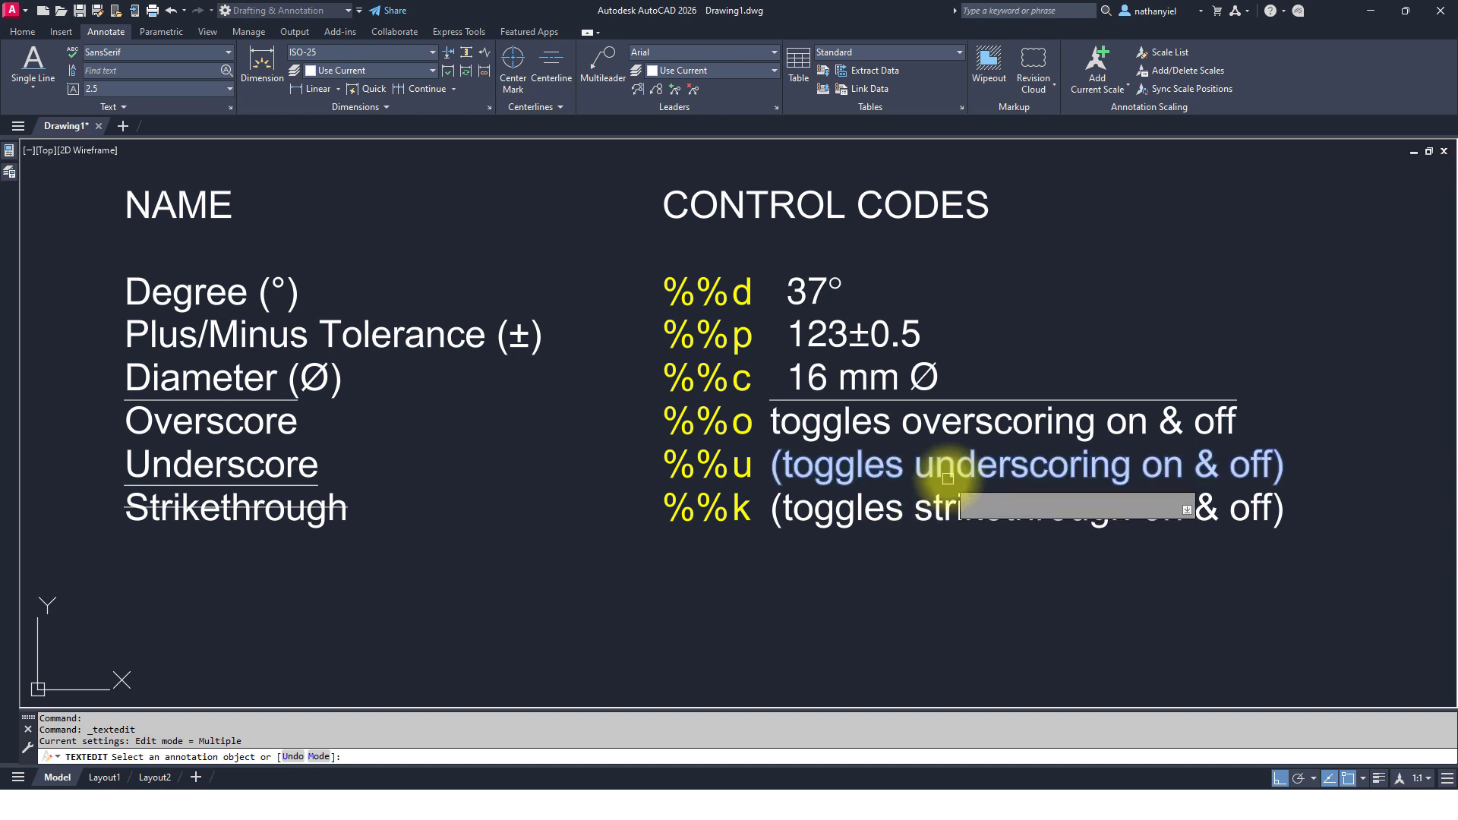
- Replace the note beside %%u with the underscored text "toggles underscoring on & off", without parentheses, using the %%u control code
{"action": "left_click", "coordinate": [946, 470]}
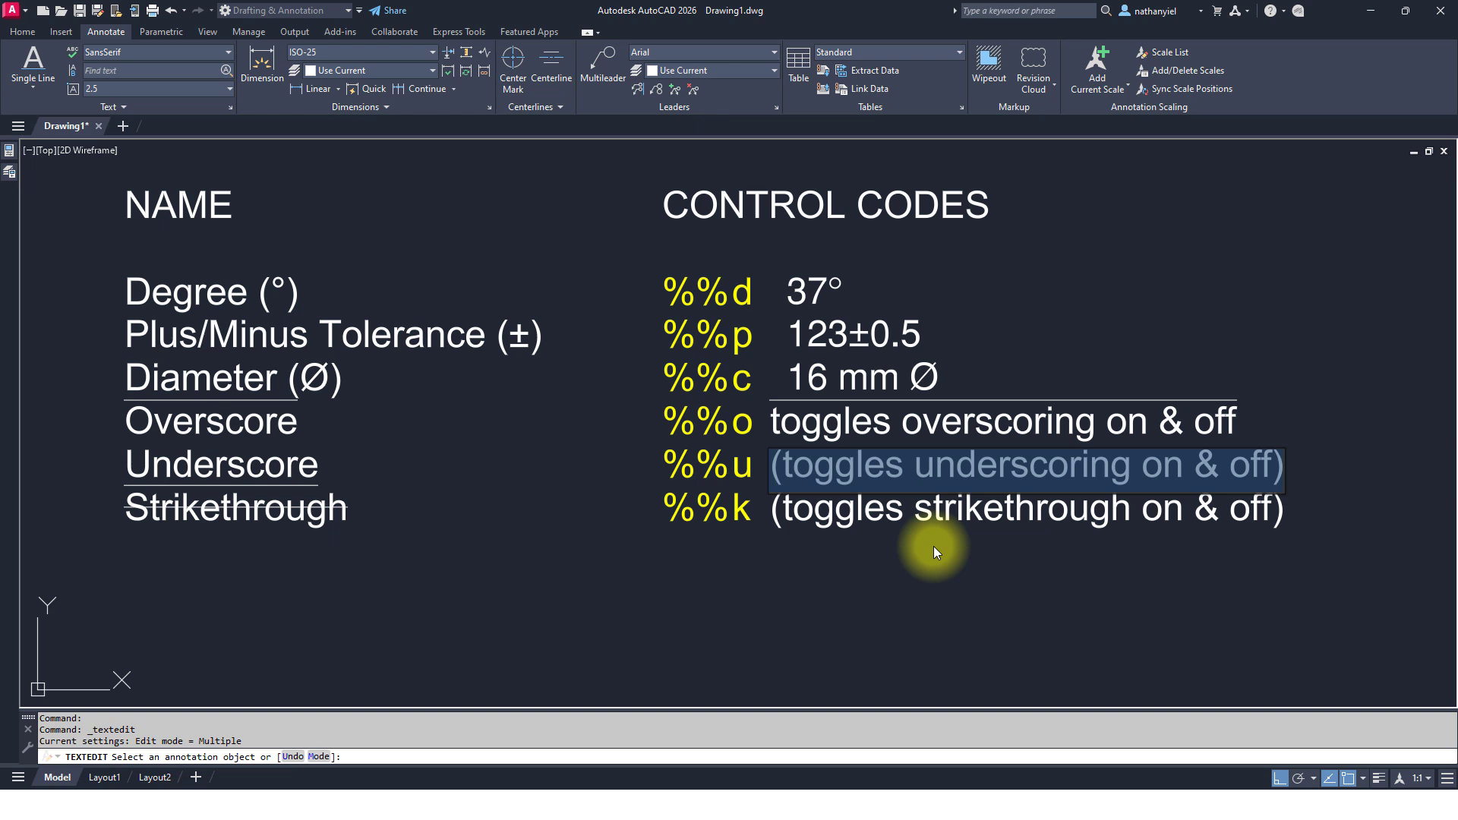
{"action": "type", "text": "%%"}
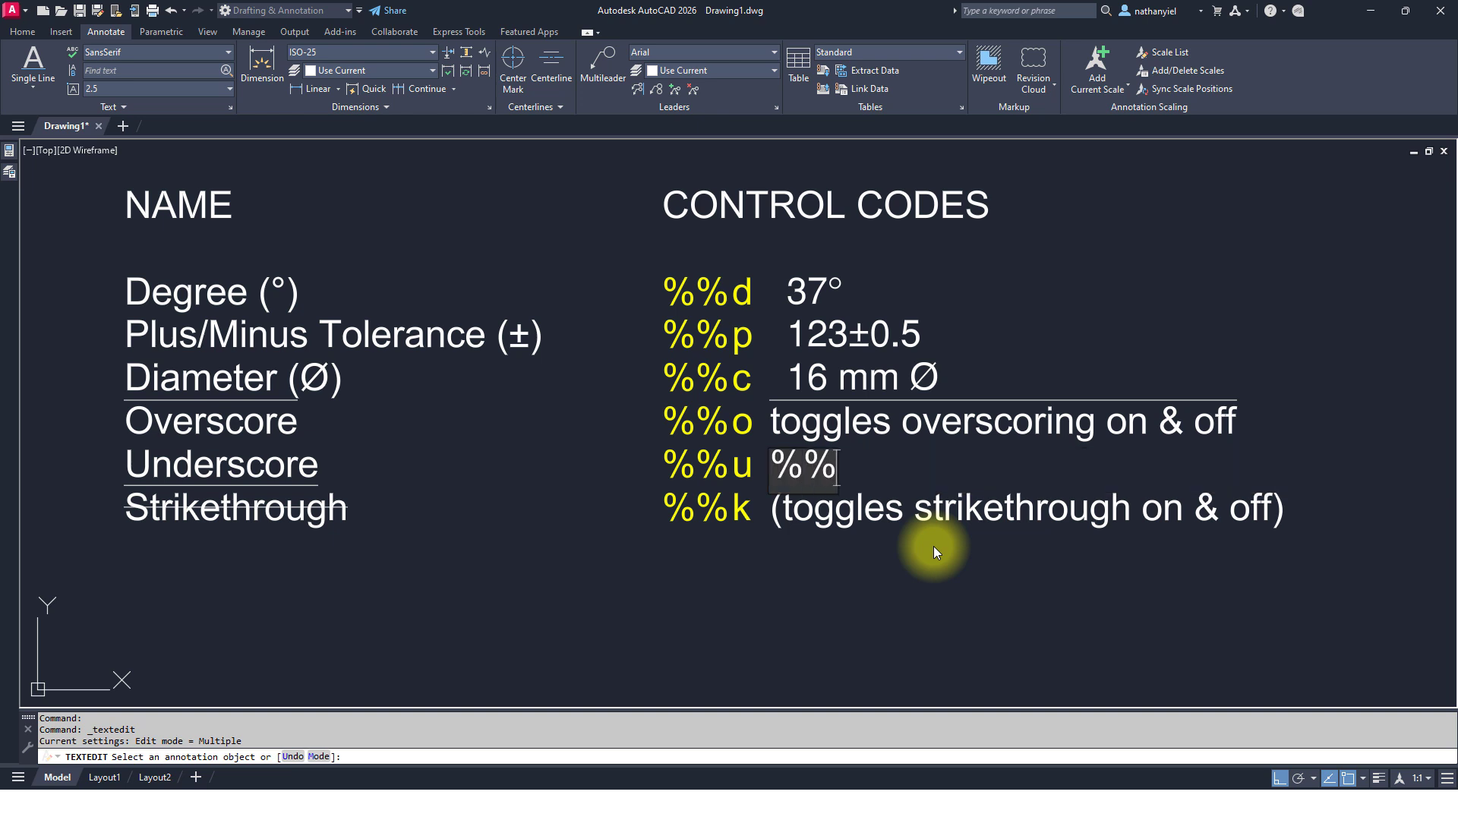
{"action": "type", "text": "utogg"}
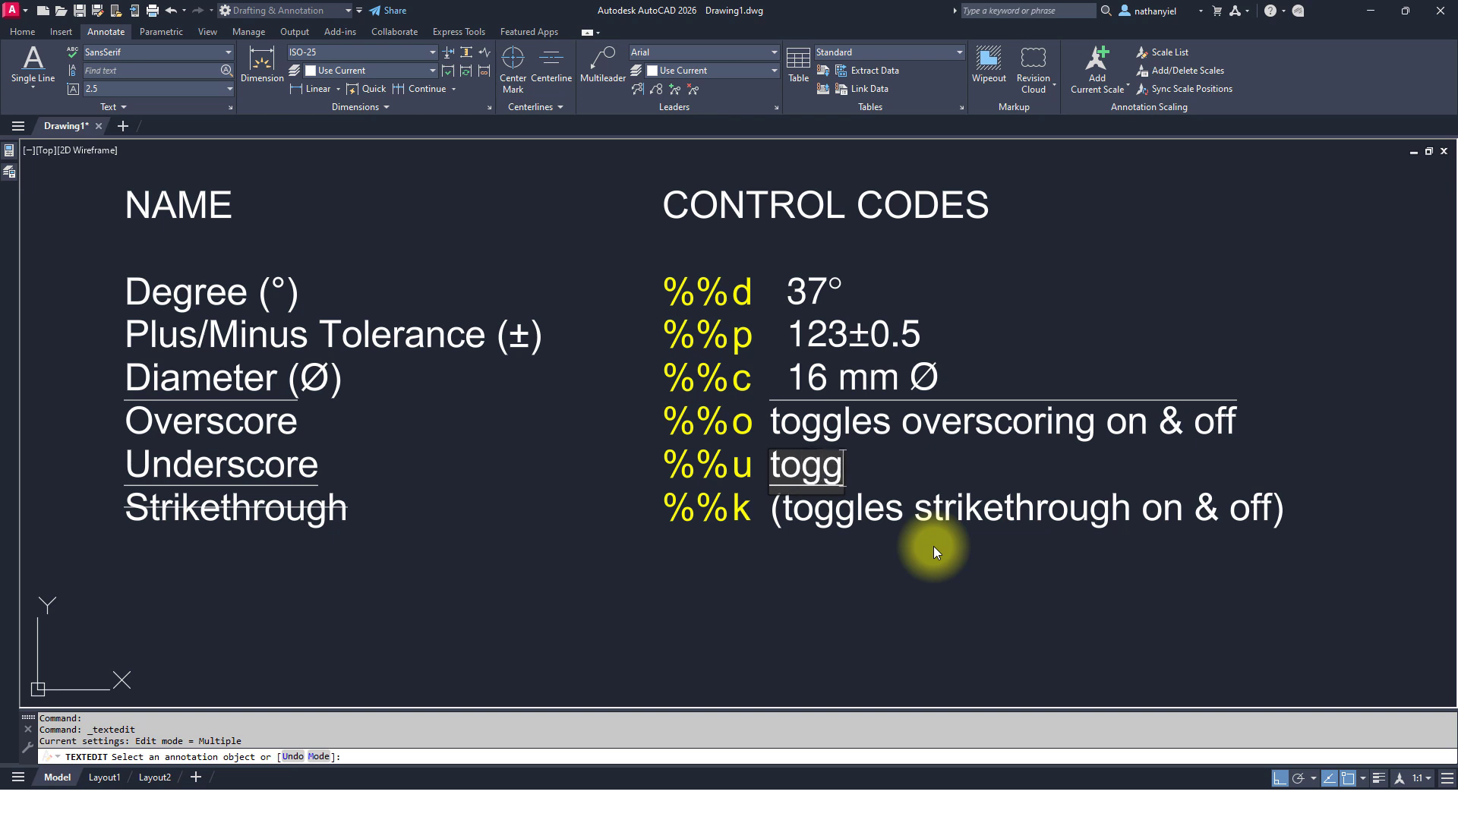
{"action": "type", "text": "leds"}
{"action": "key", "text": "BackSpace"}
{"action": "key", "text": "BackSpace"}
{"action": "type", "text": "s "}
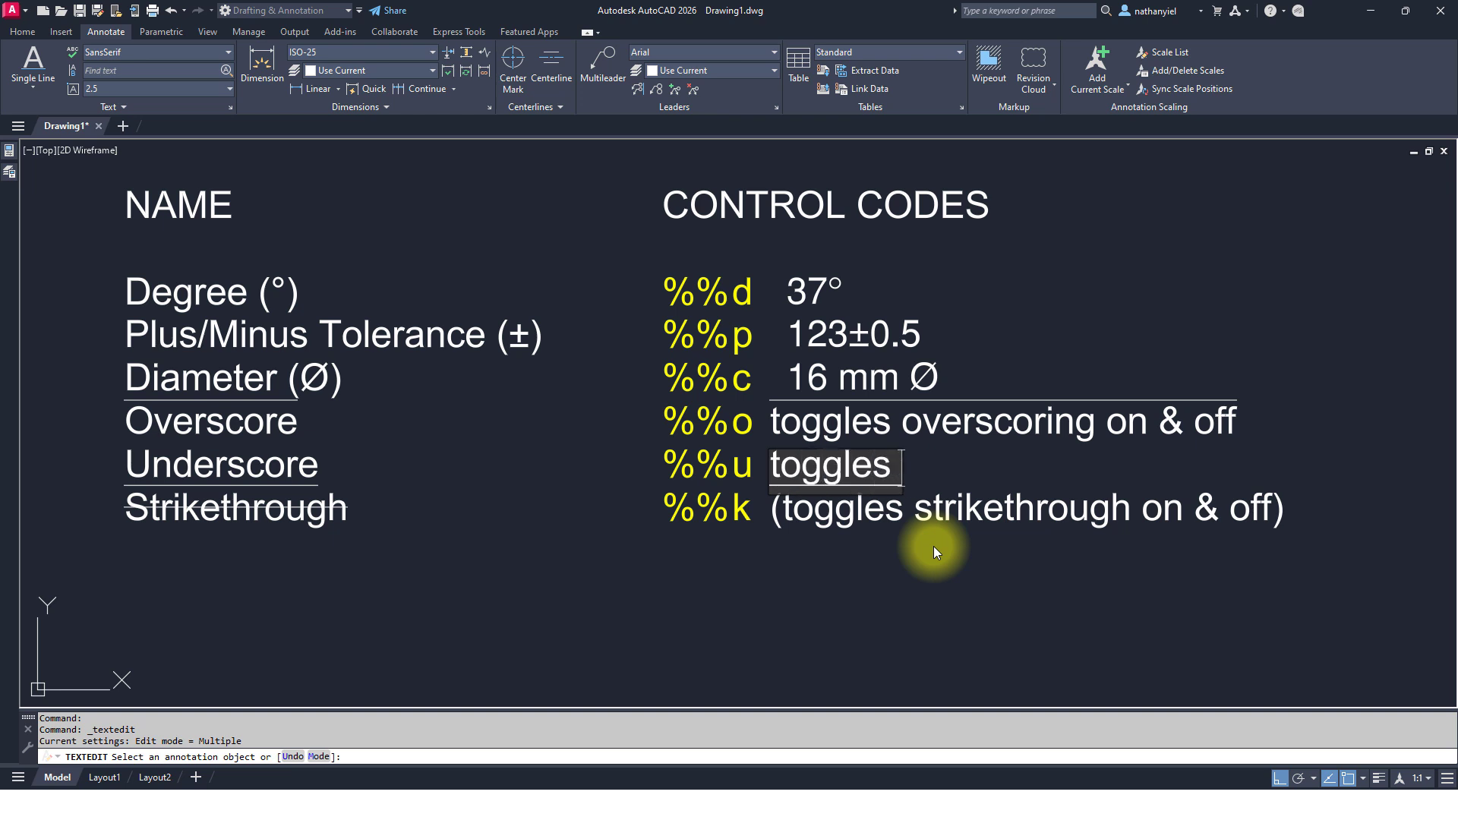
{"action": "type", "text": "unde"}
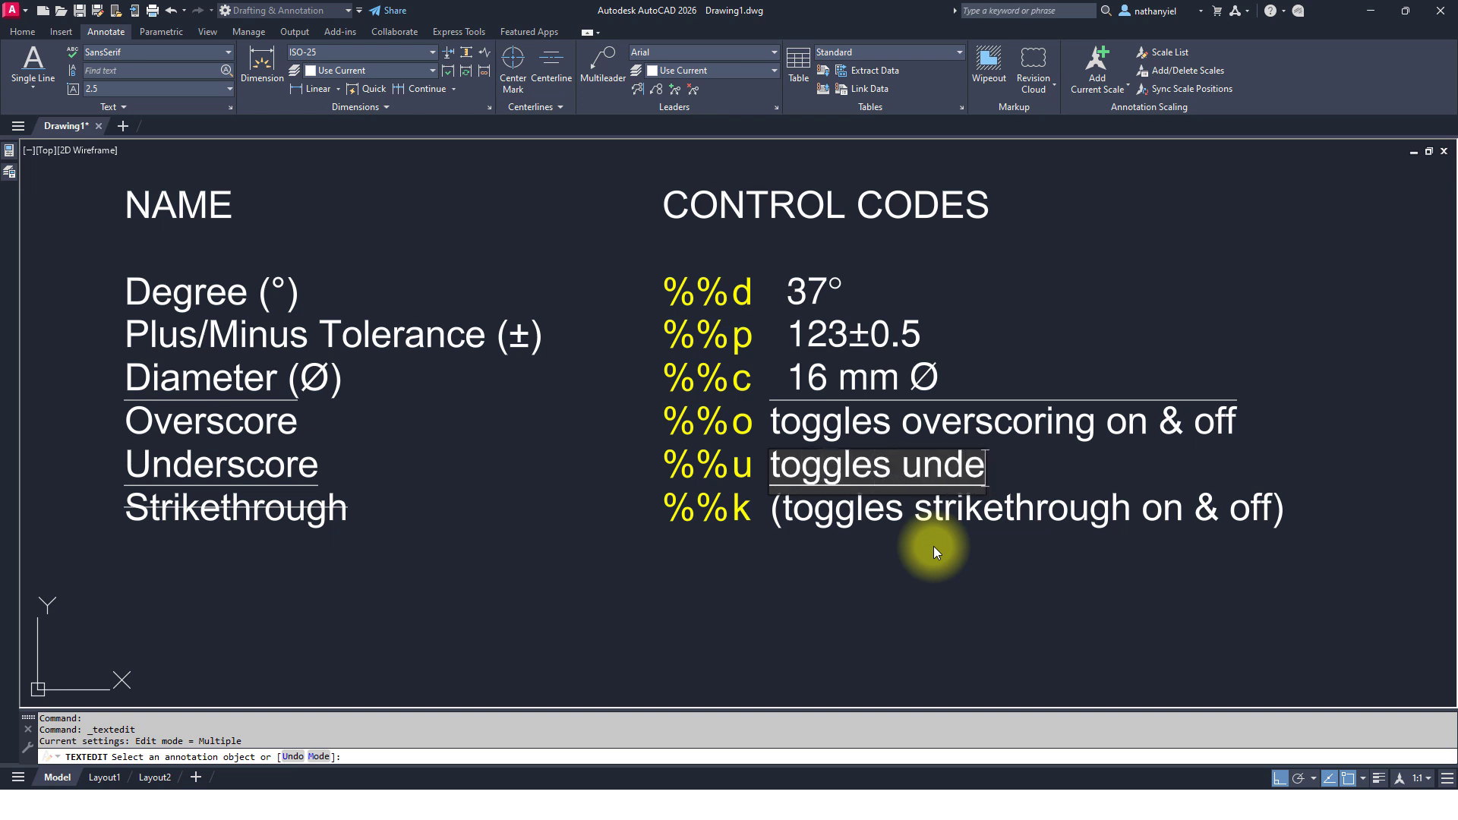
{"action": "type", "text": "rscoring o"}
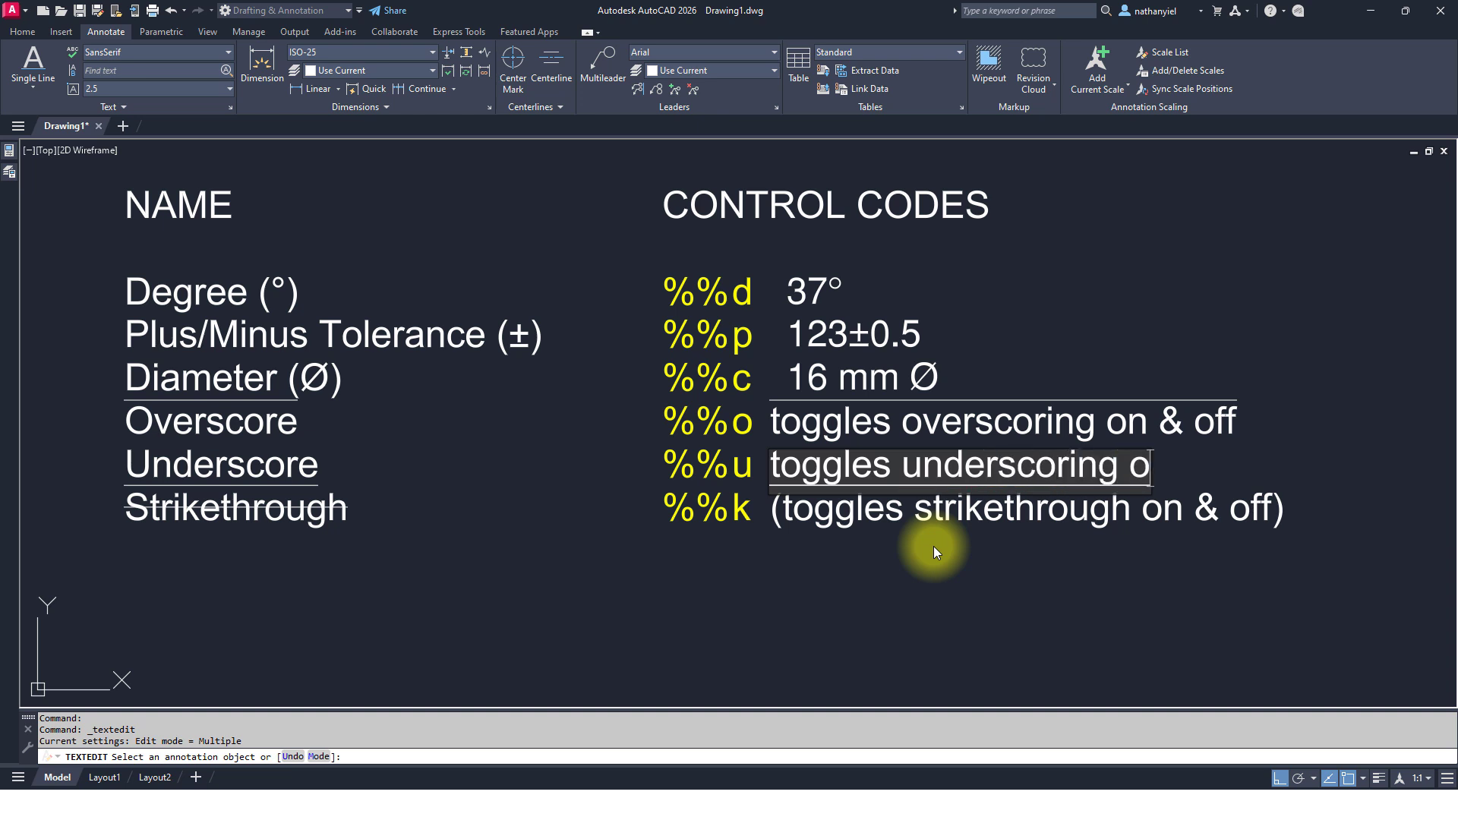
{"action": "type", "text": "n & off"}
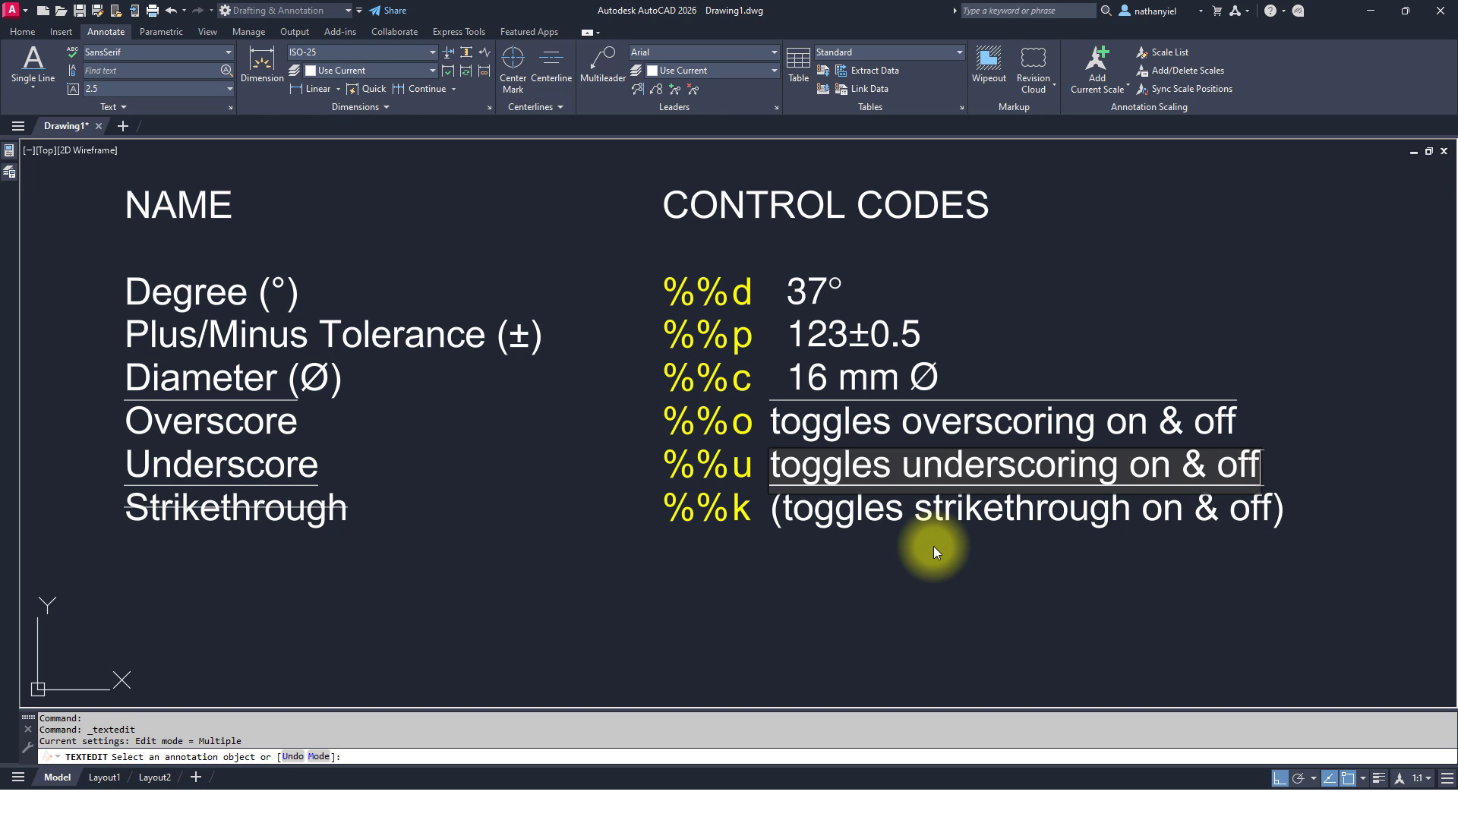
{"action": "left_click", "coordinate": [933, 546]}
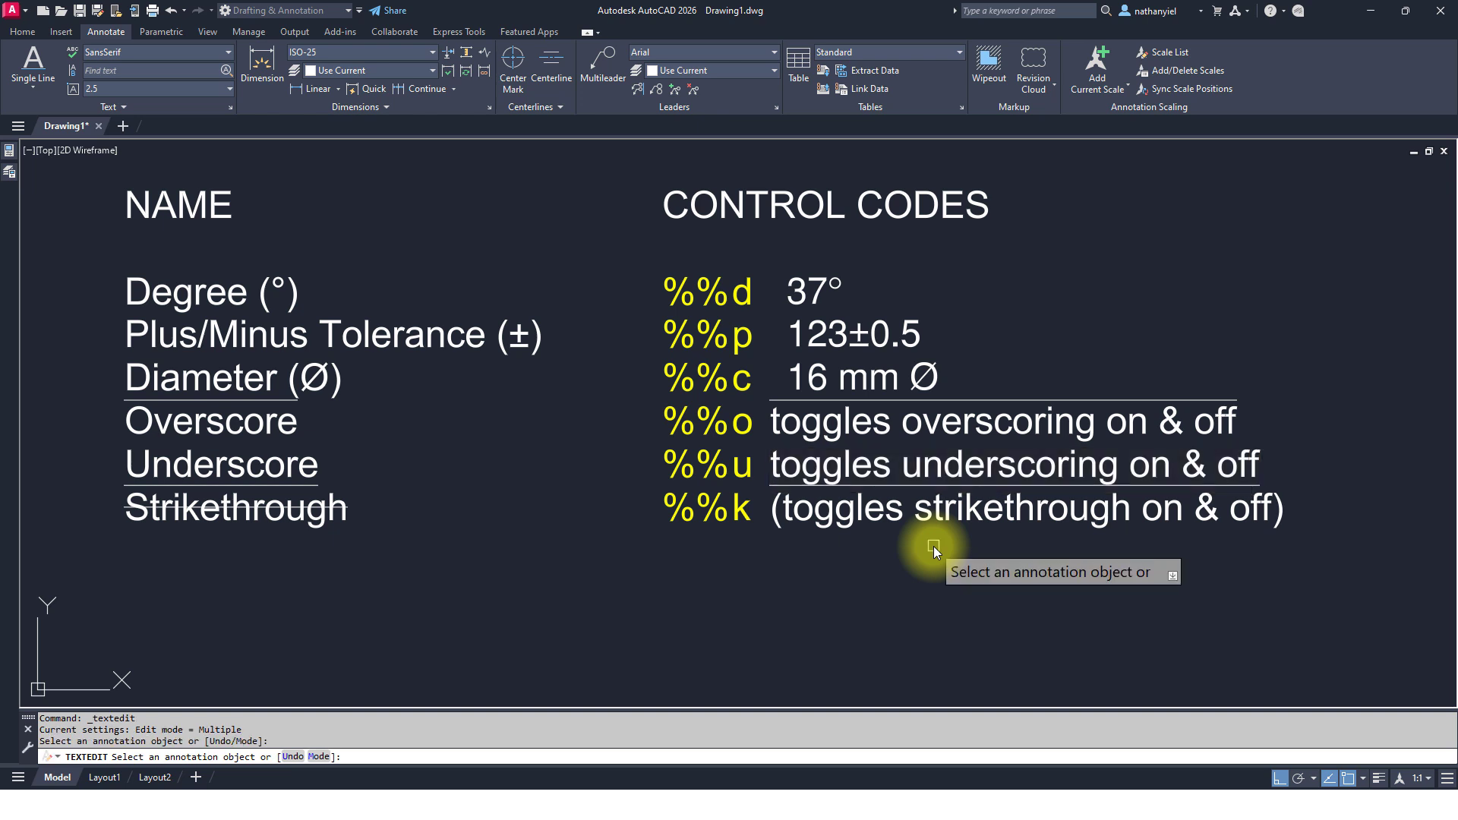
- Replace the note beside %%k with the struck-through text "toggles strikethrough on & off", without parentheses, using %%k, and finish text editing
{"action": "left_click", "coordinate": [944, 502]}
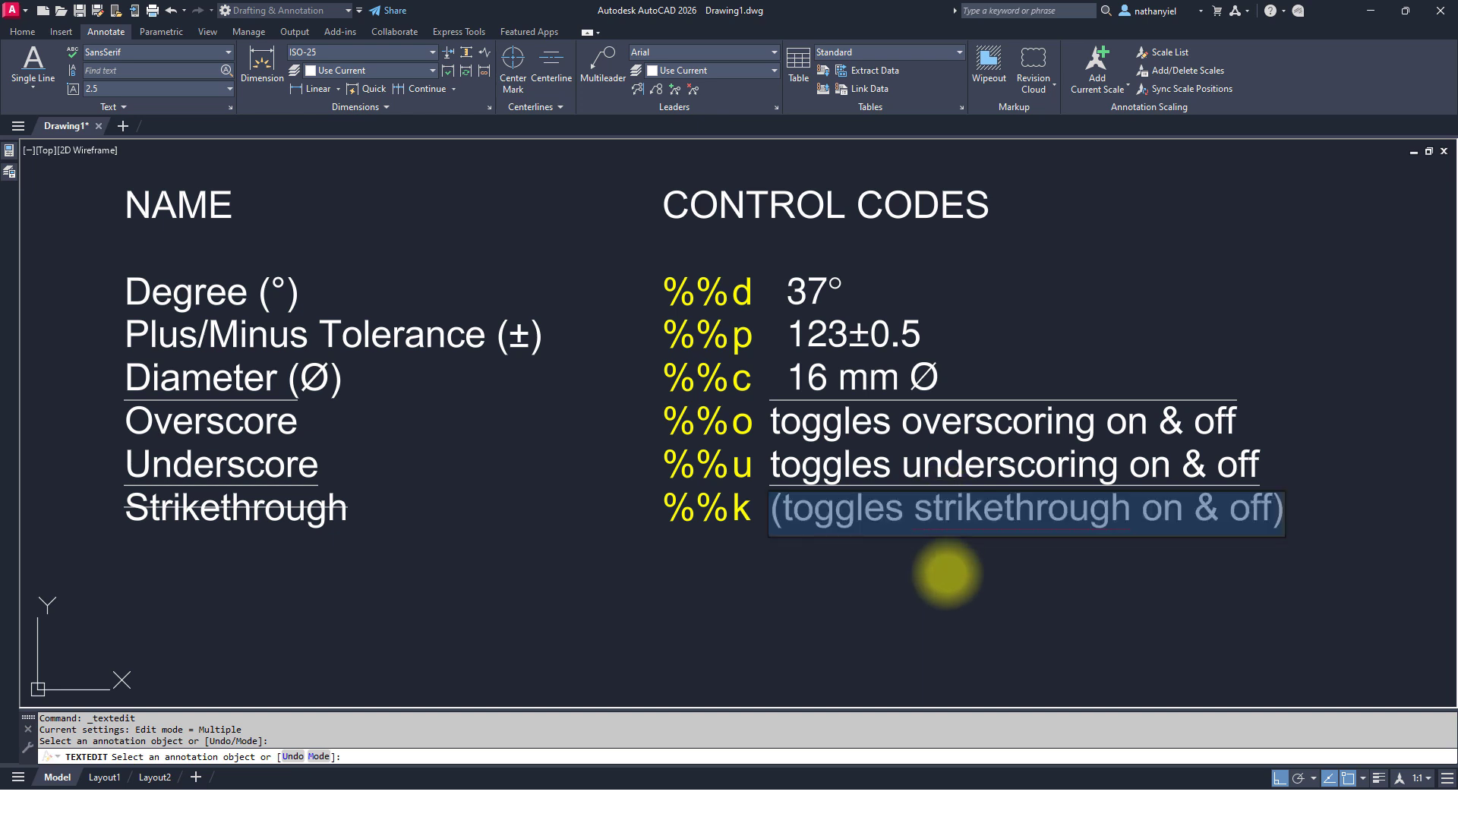
{"action": "type", "text": "%%"}
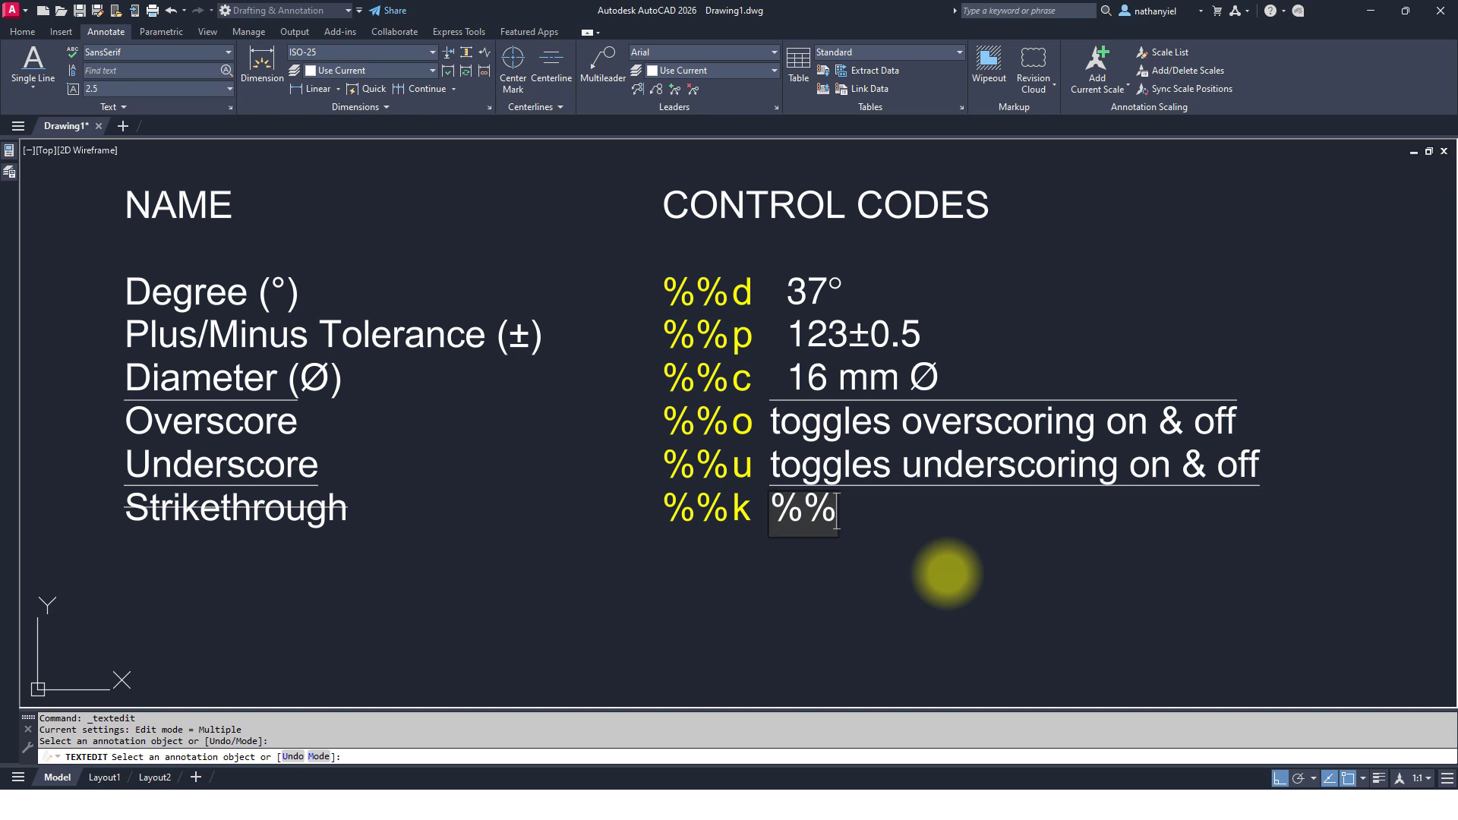
{"action": "key", "text": "BackSpace"}
{"action": "key", "text": "BackSpace"}
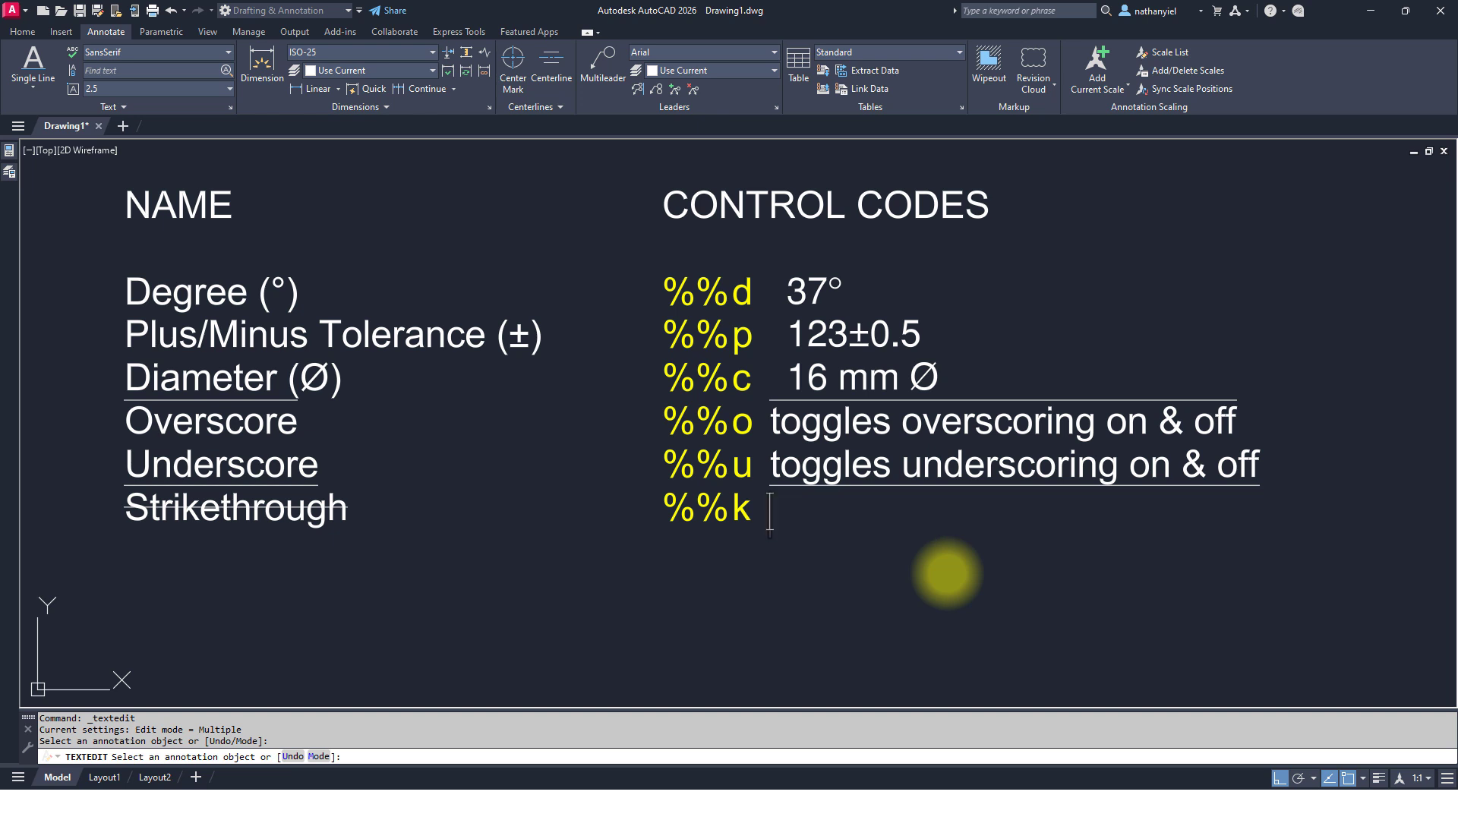
{"action": "type", "text": "toggles "}
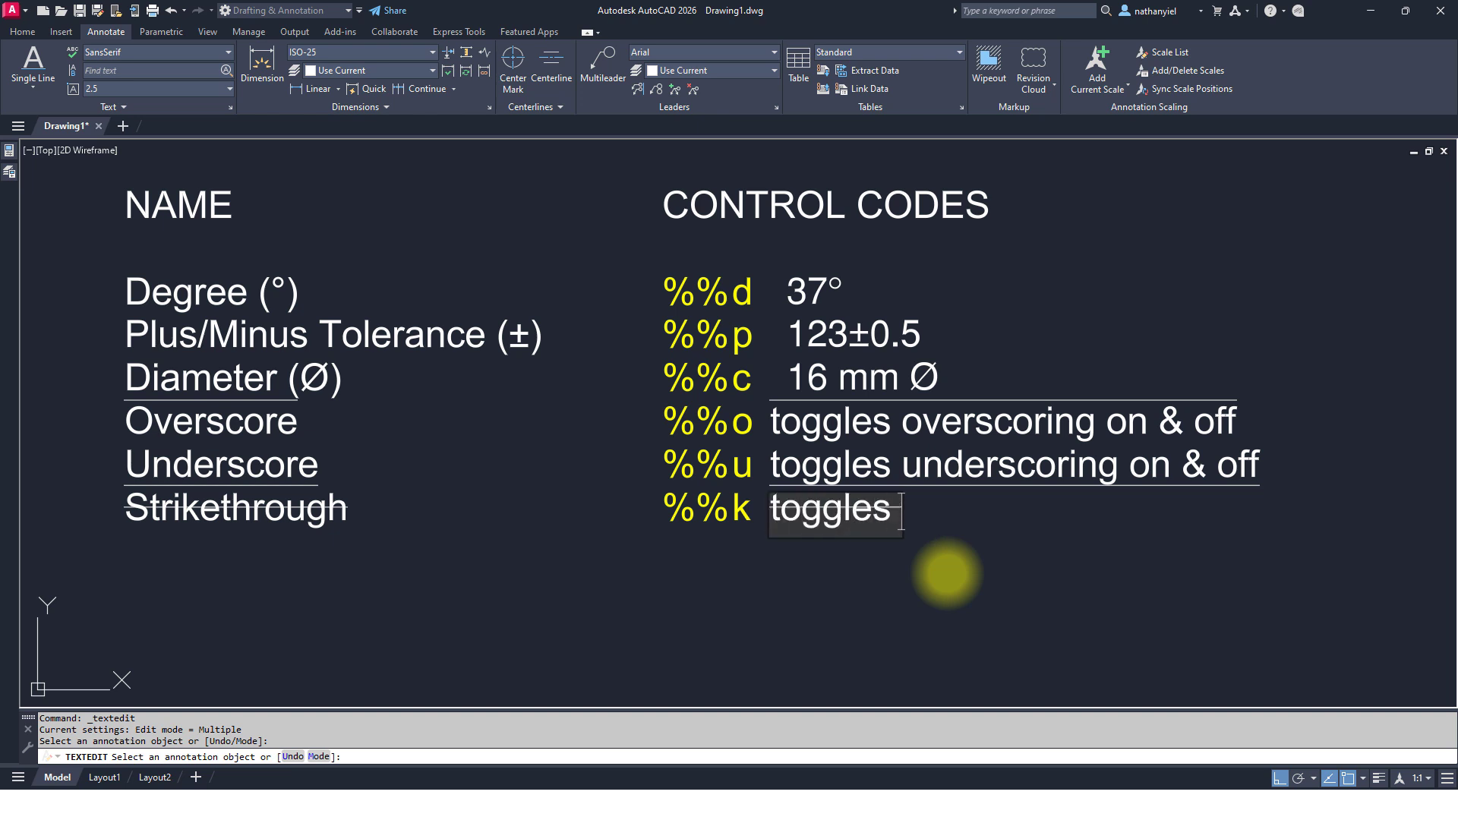
{"action": "type", "text": "striket"}
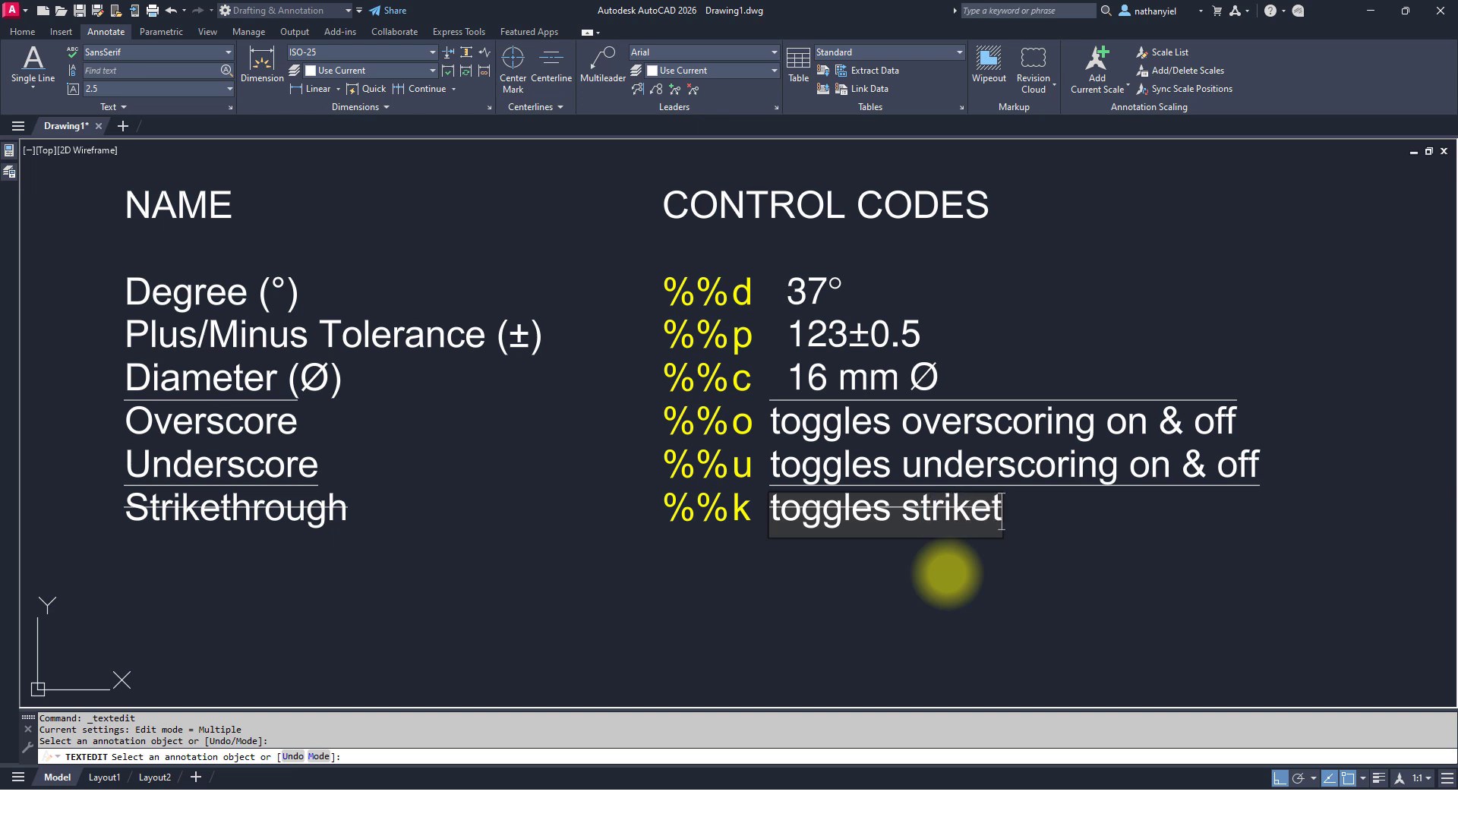
{"action": "type", "text": "horu"}
{"action": "key", "text": "BackSpace"}
{"action": "key", "text": "BackSpace"}
{"action": "key", "text": "BackSpace"}
{"action": "type", "text": "ro"}
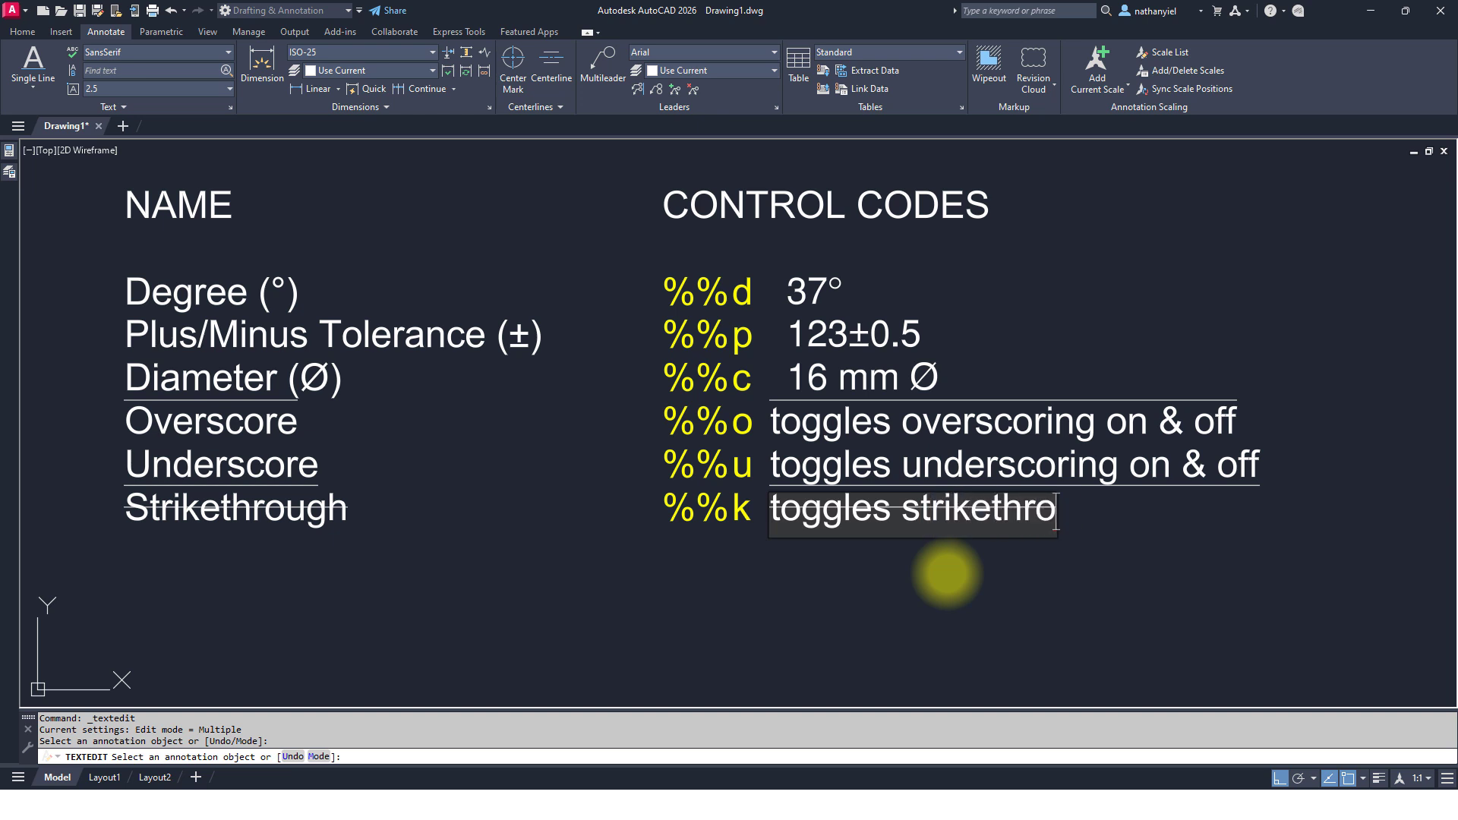
{"action": "type", "text": "ugh on "}
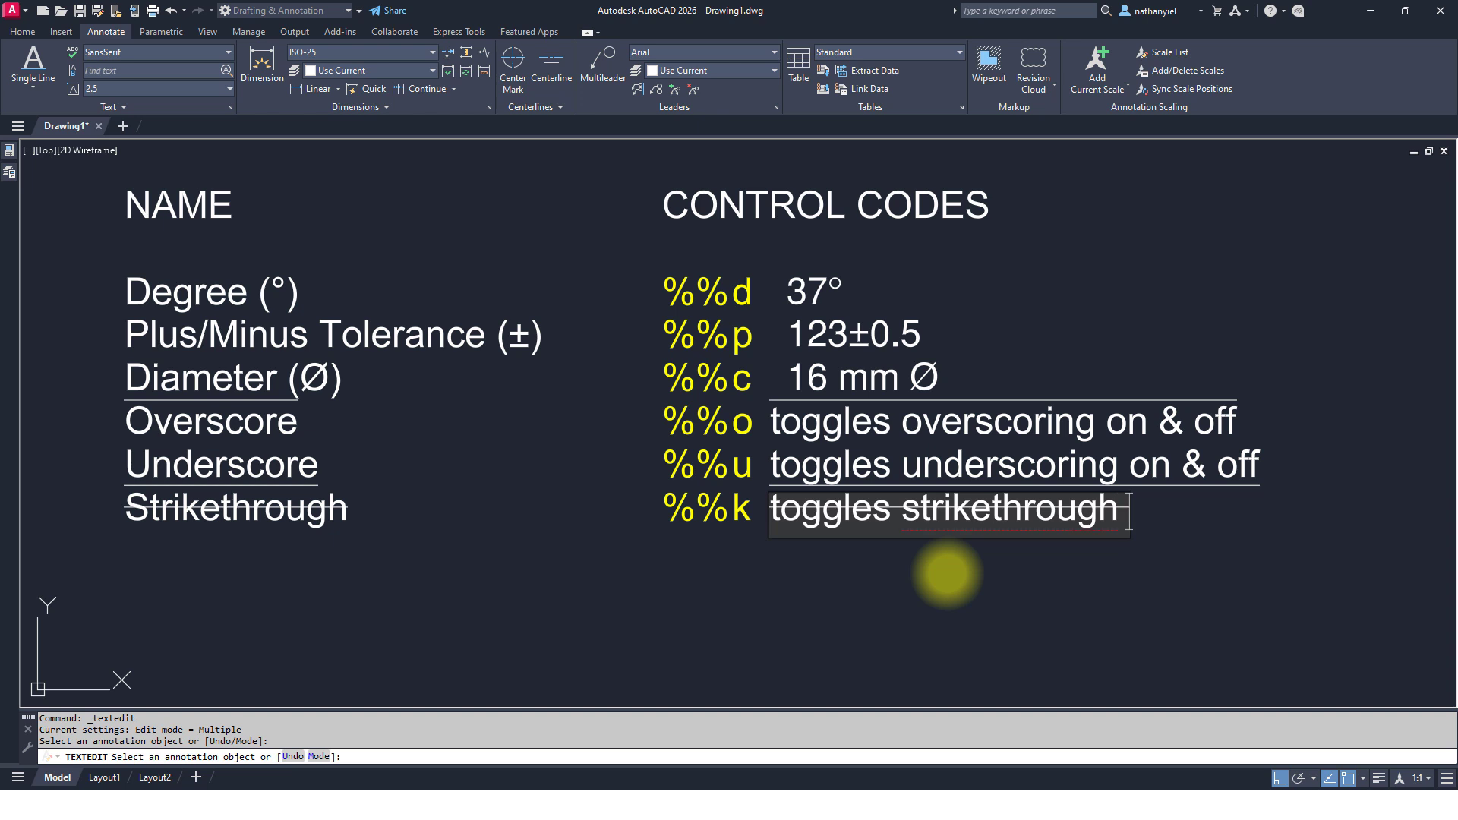
{"action": "type", "text": "& off"}
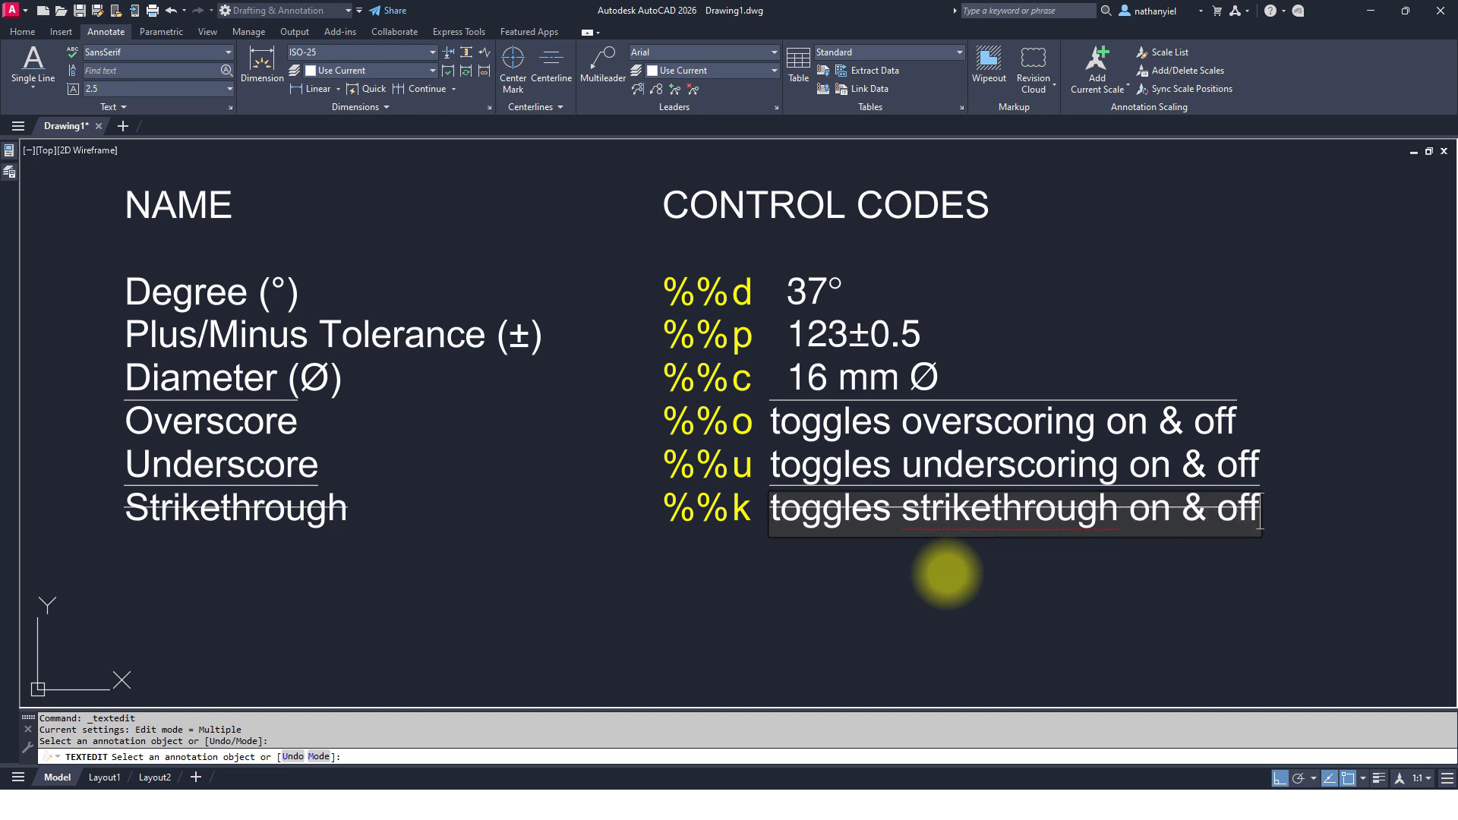
{"action": "key", "text": "Return"}
{"action": "key", "text": "Return"}
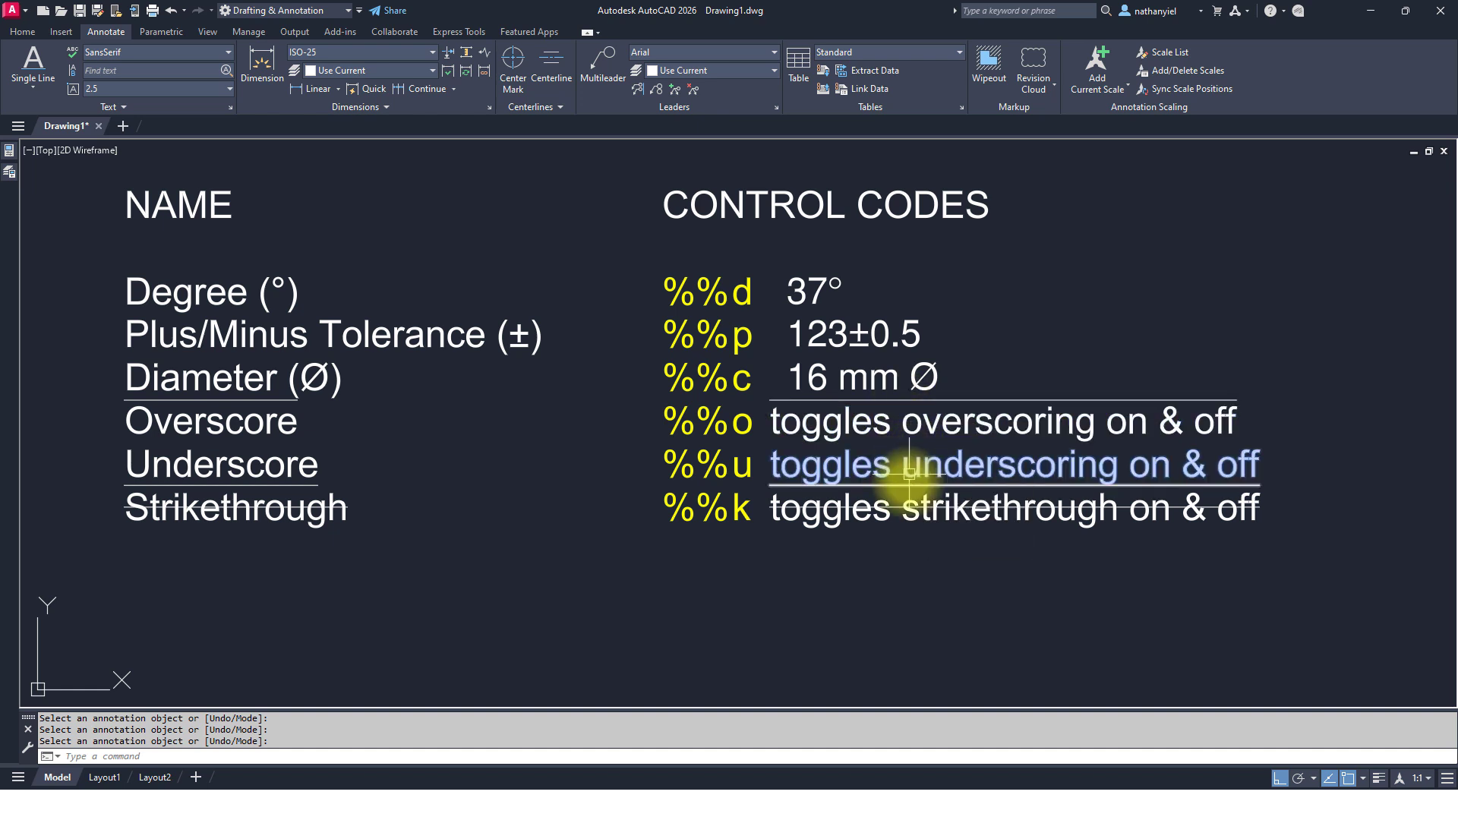
{"action": "left_click", "coordinate": [650, 397]}
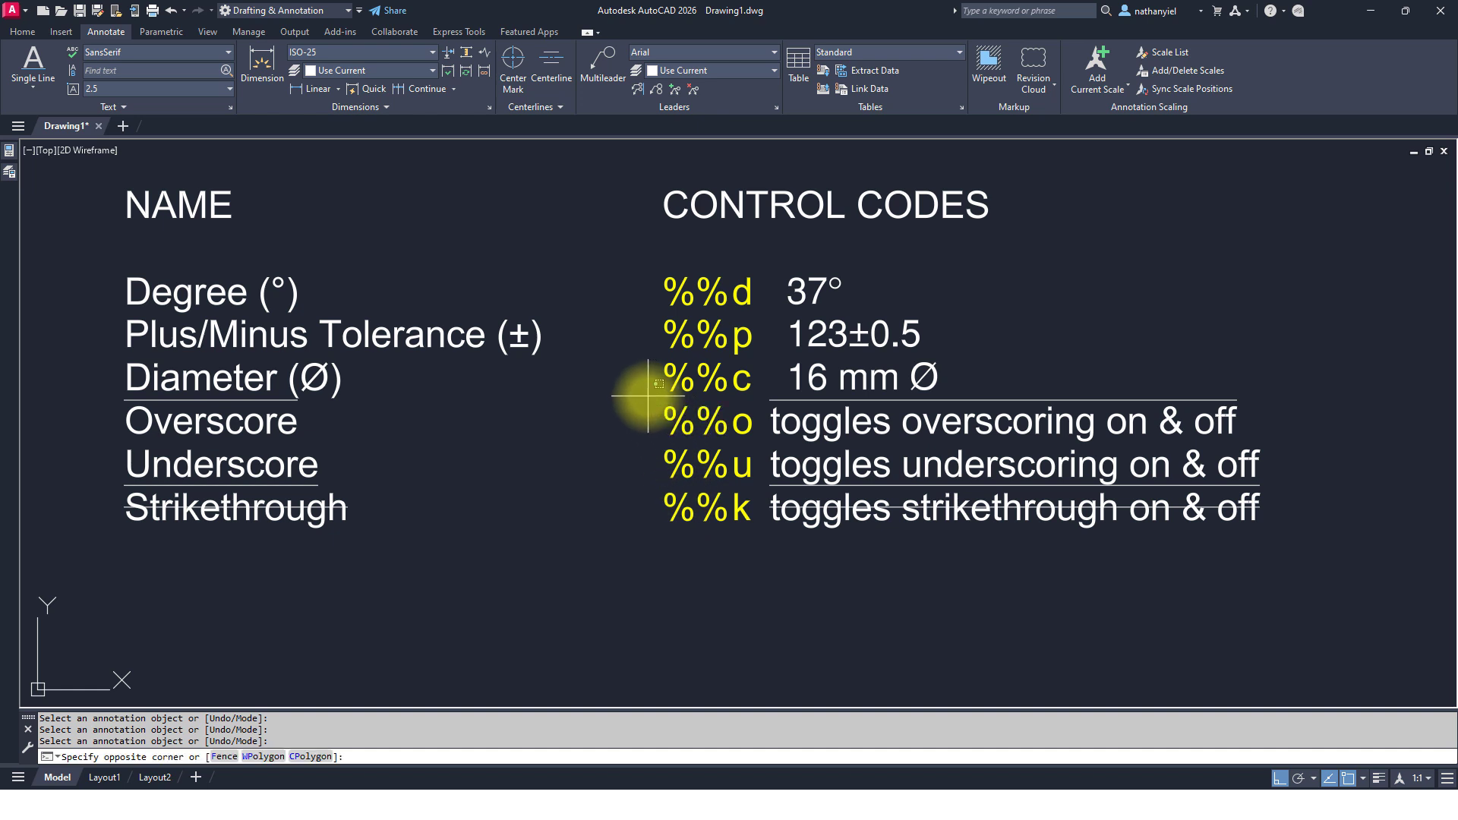
{"action": "left_click", "coordinate": [758, 541]}
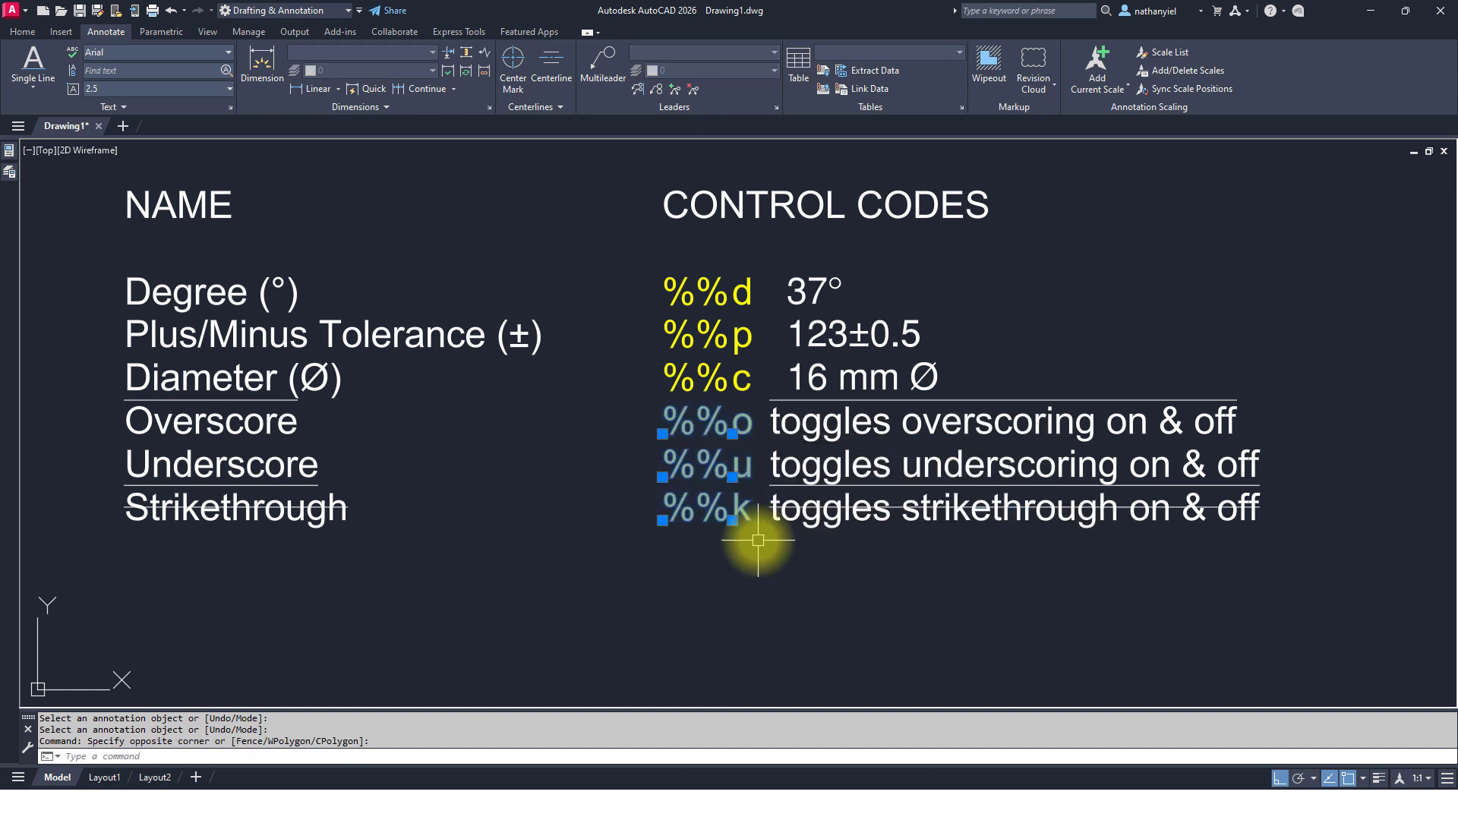
{"action": "key", "text": "Escape"}
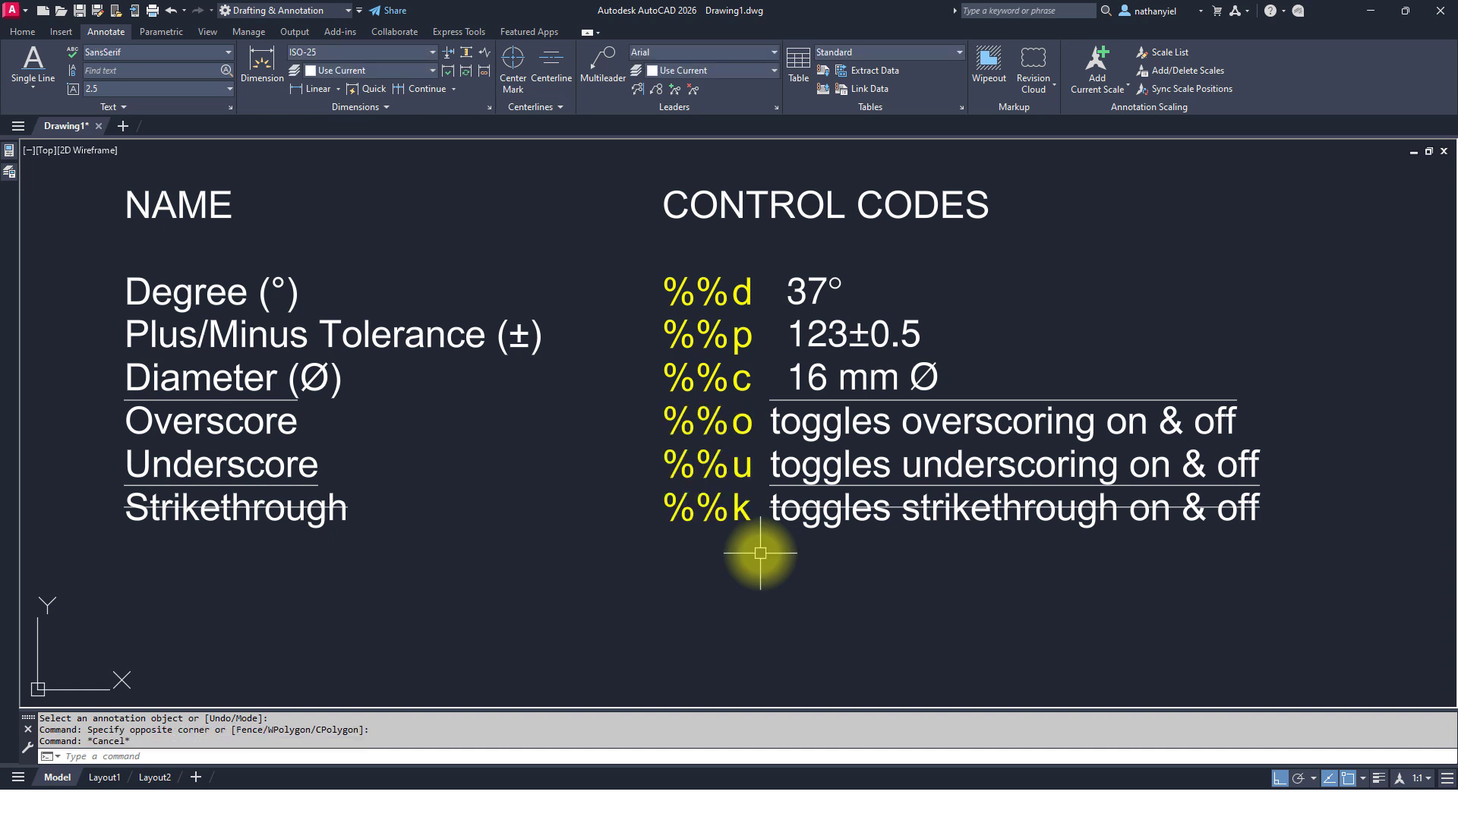
- Start a single-line text below the strikethrough note with default height and rotation, and turn on overscore, underscore and strikethrough using %%o, %%u and %%k
{"action": "type", "text": "DT"}
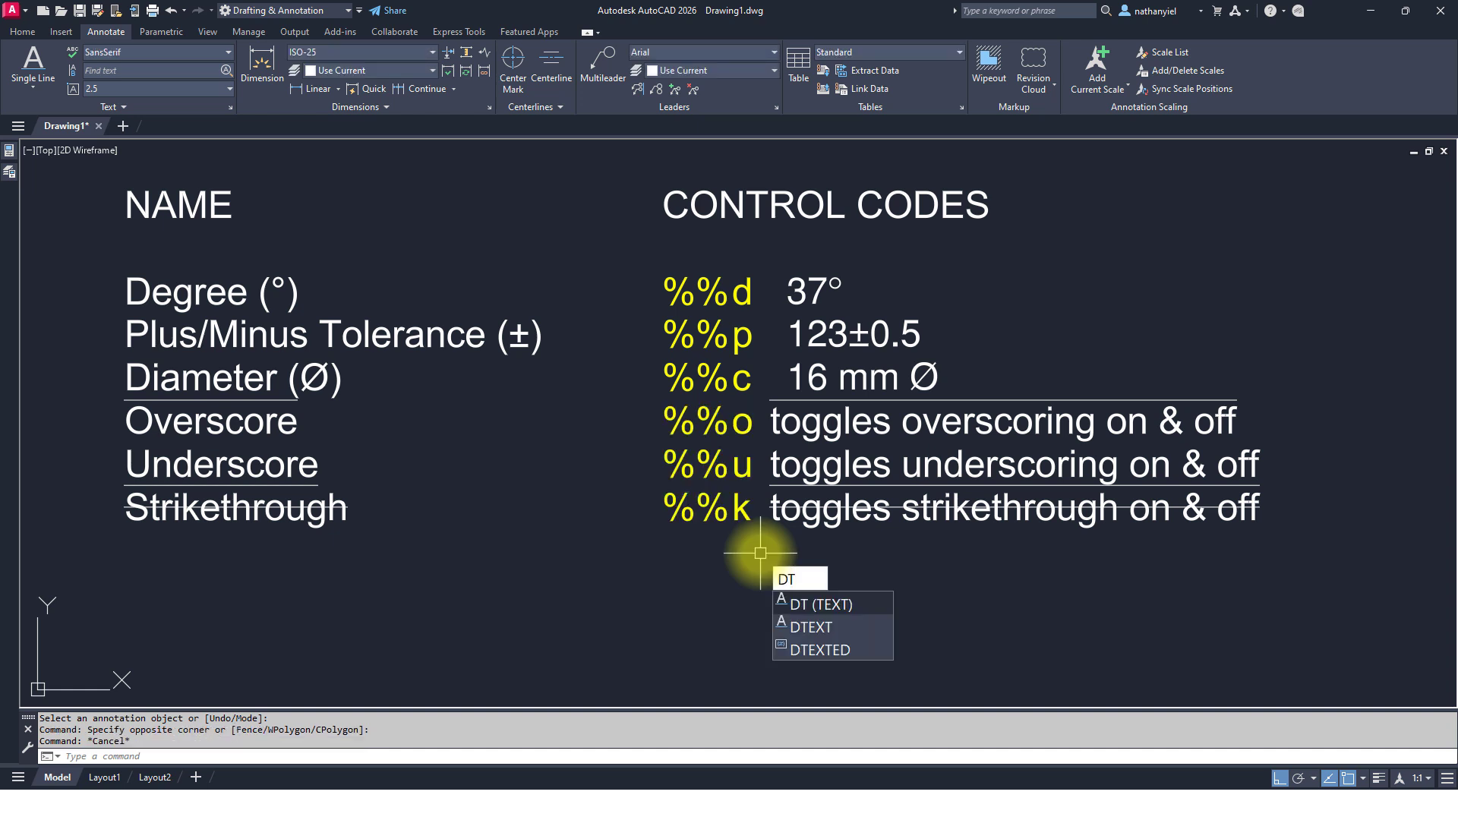
{"action": "key", "text": "Return"}
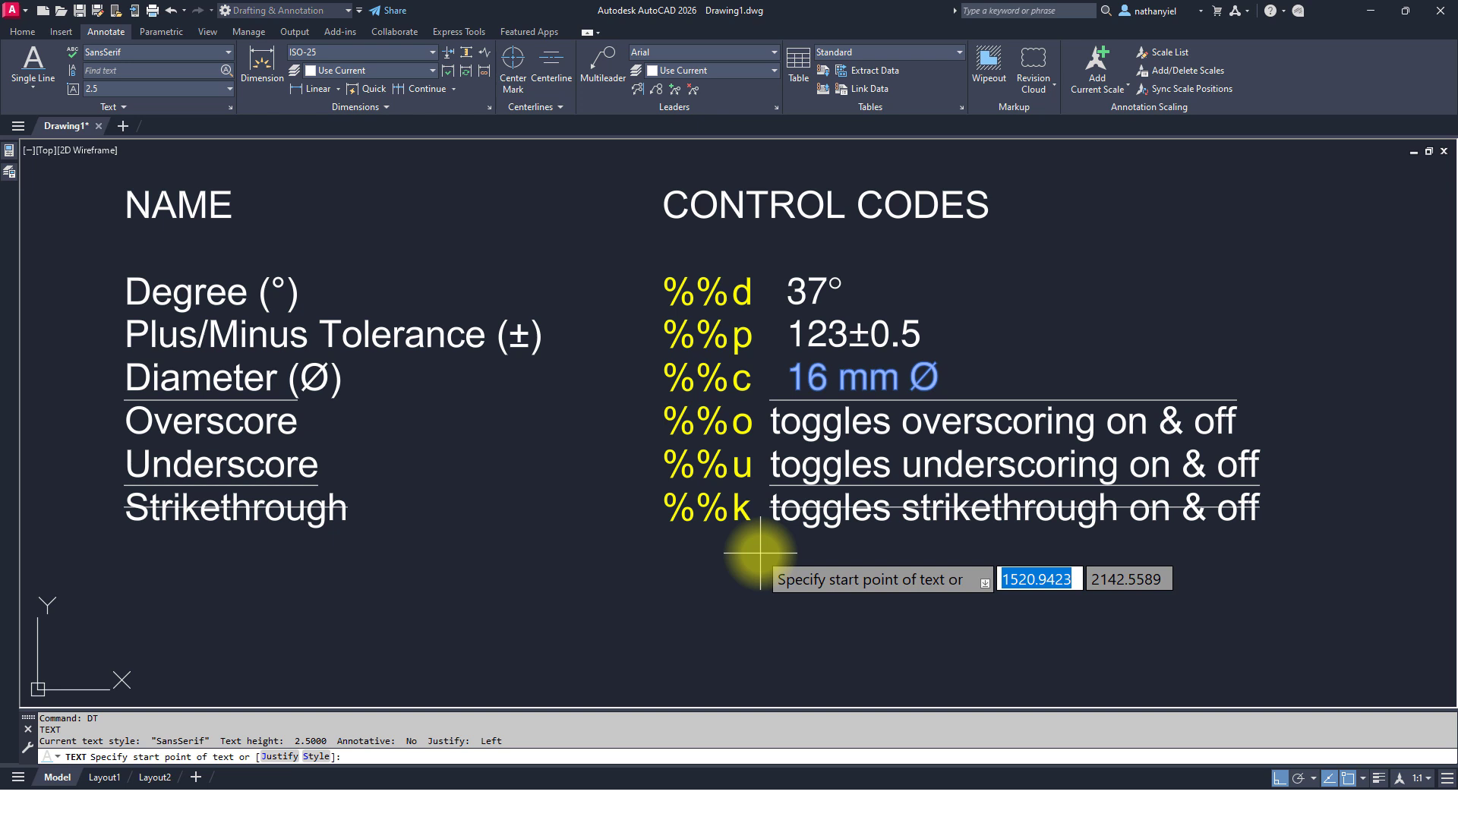
{"action": "left_click", "coordinate": [769, 579]}
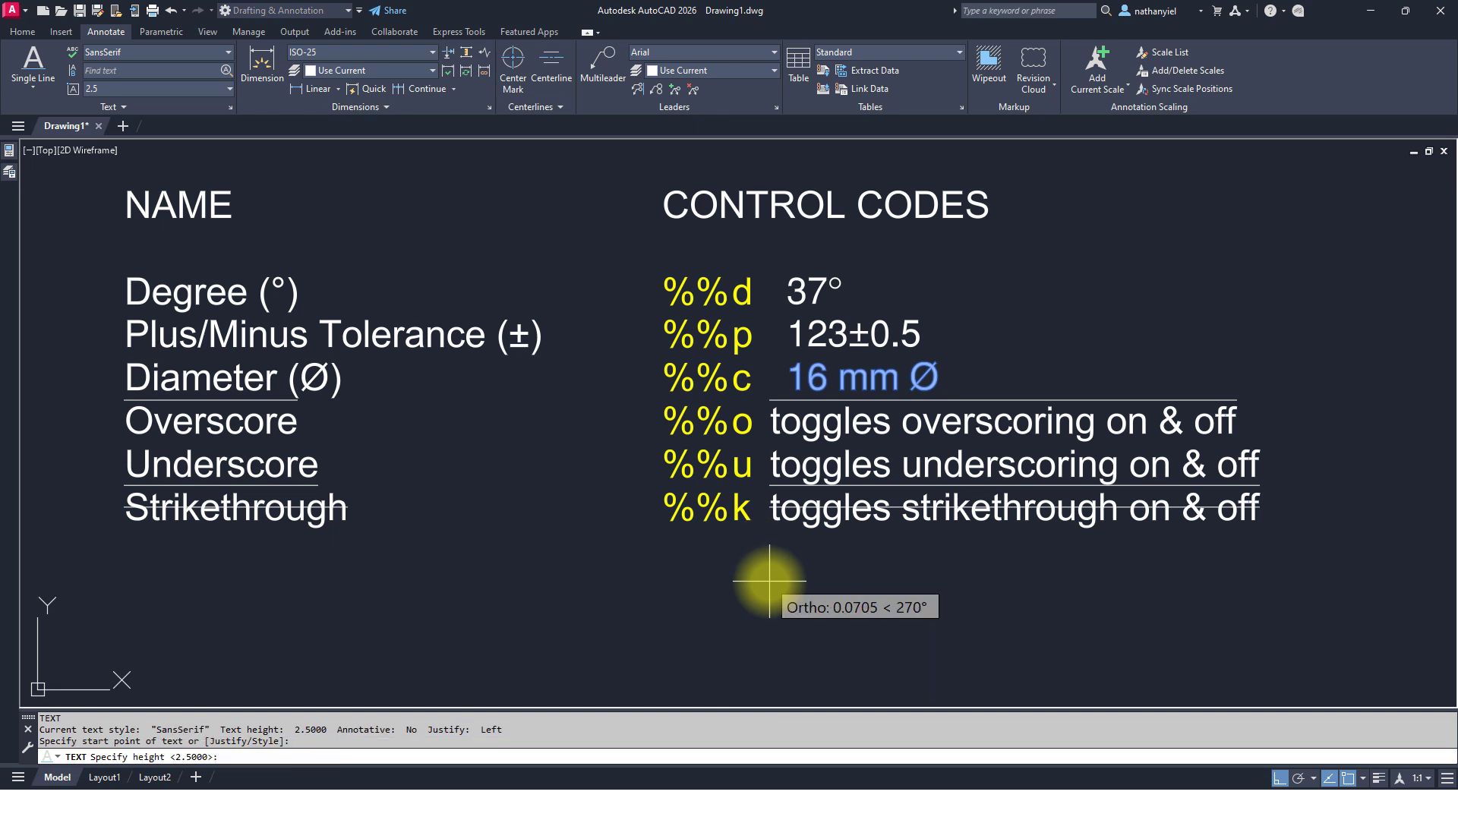
{"action": "key", "text": "Return"}
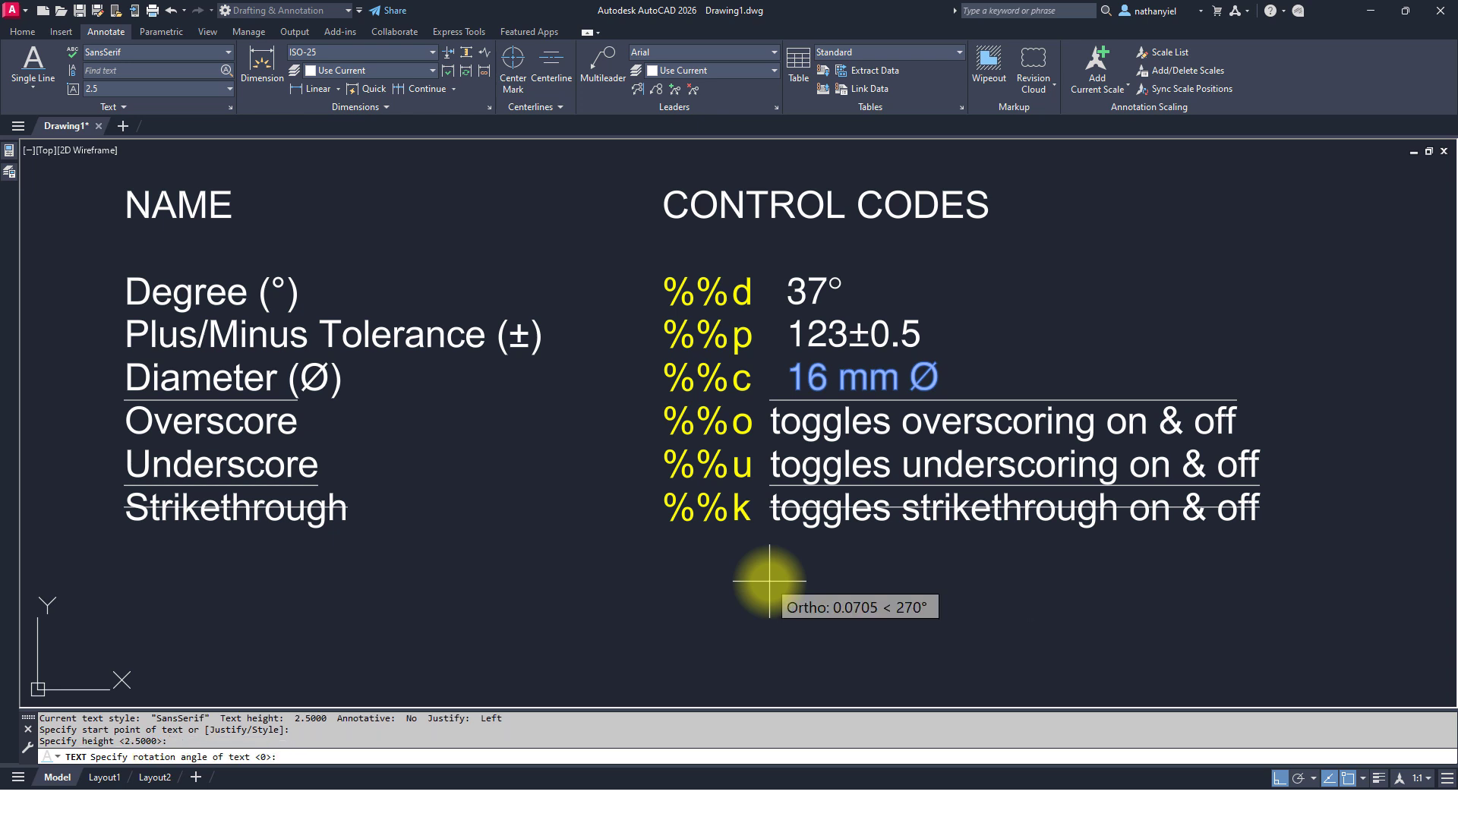
{"action": "key", "text": "Return"}
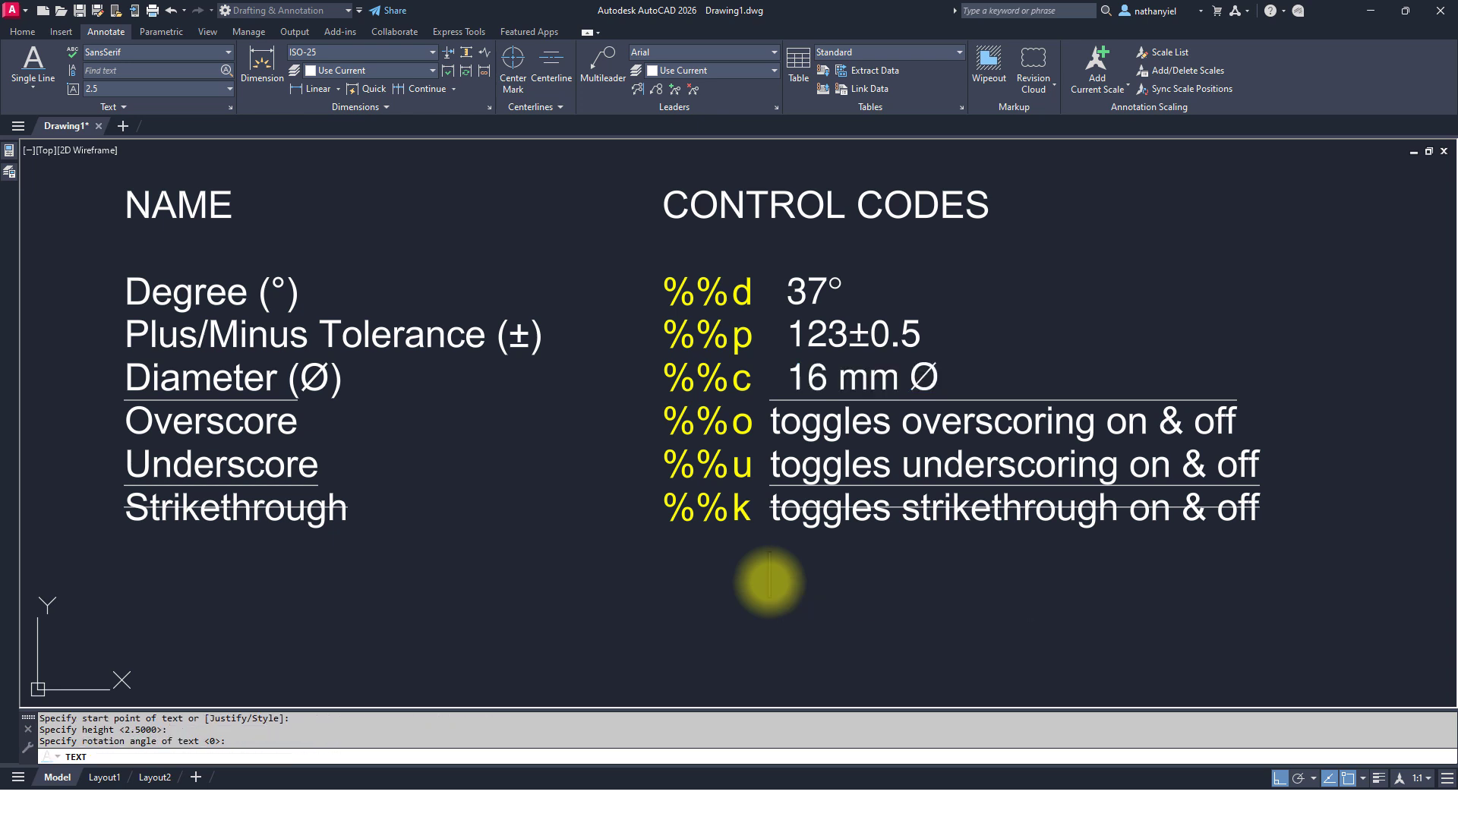
{"action": "type", "text": "%%"}
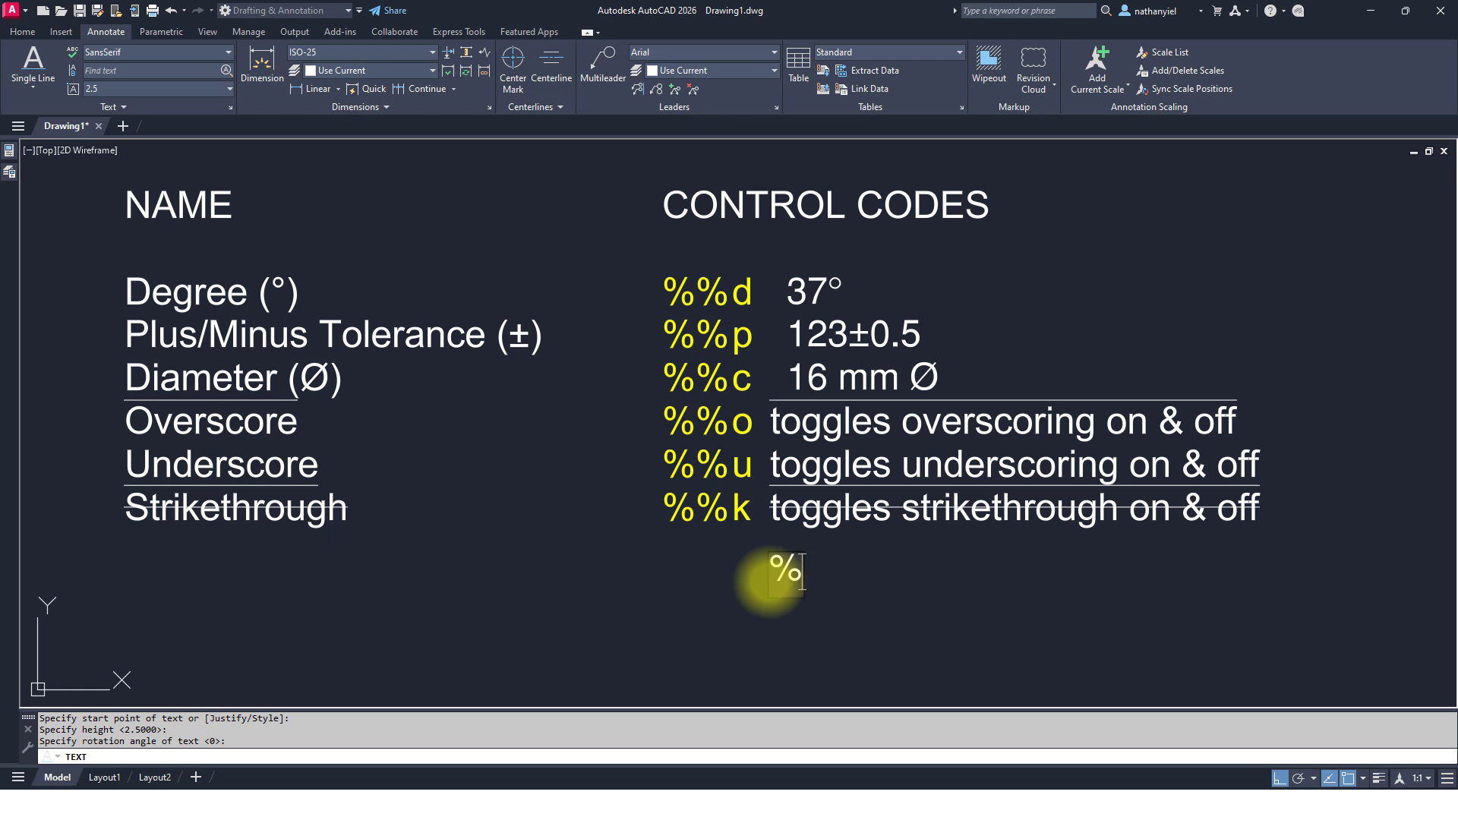
{"action": "key", "text": "BackSpace"}
{"action": "key", "text": "BackSpace"}
{"action": "type", "text": "%%"}
{"action": "key", "text": "BackSpace"}
{"action": "key", "text": "BackSpace"}
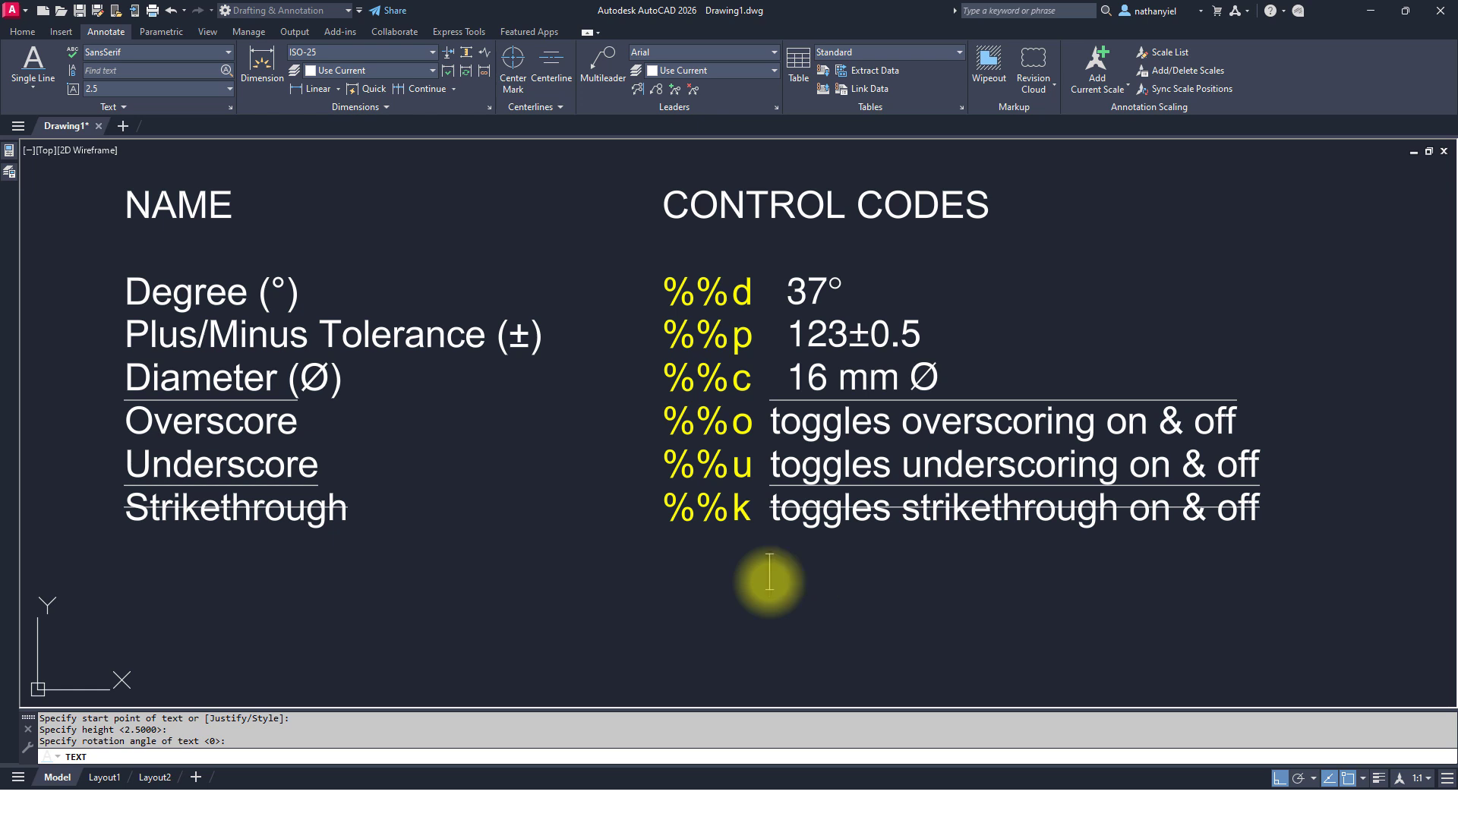
{"action": "type", "text": "%%"}
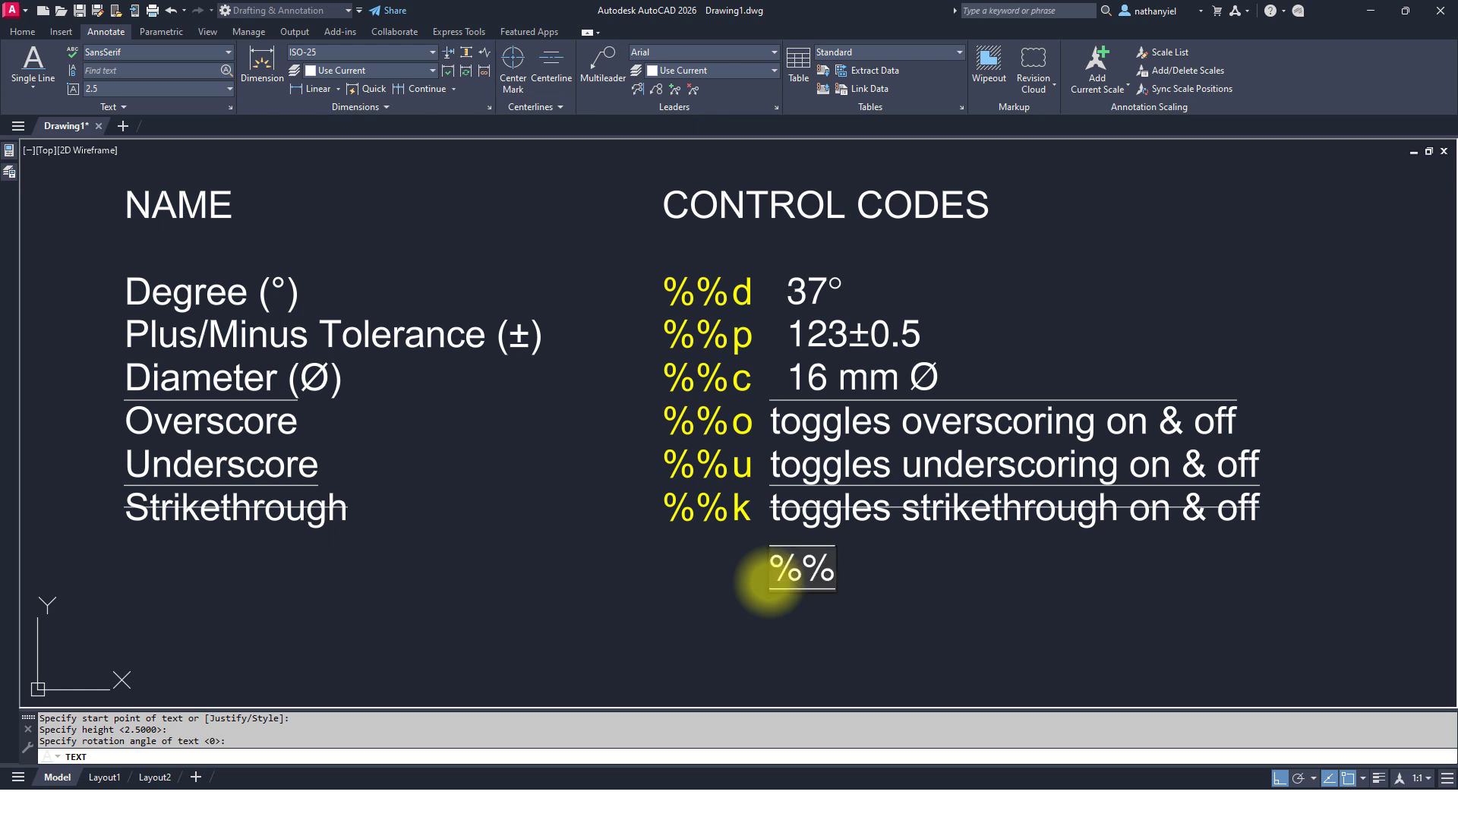
{"action": "key", "text": "BackSpace"}
{"action": "key", "text": "BackSpace"}
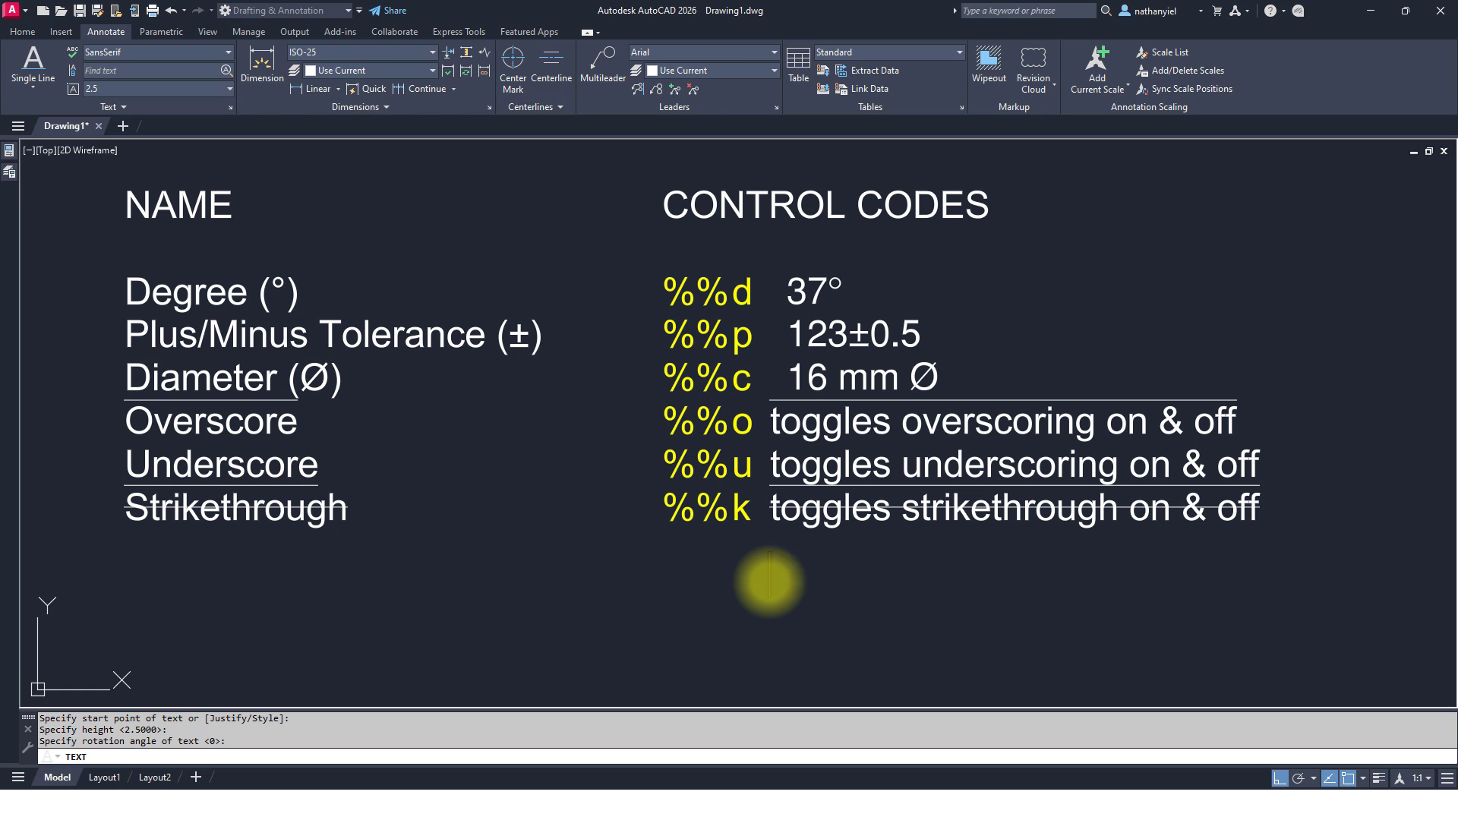
- Write "toggles all of the above" as the content of the new single-line text and finish it
{"action": "type", "text": "togle"}
{"action": "key", "text": "BackSpace"}
{"action": "key", "text": "BackSpace"}
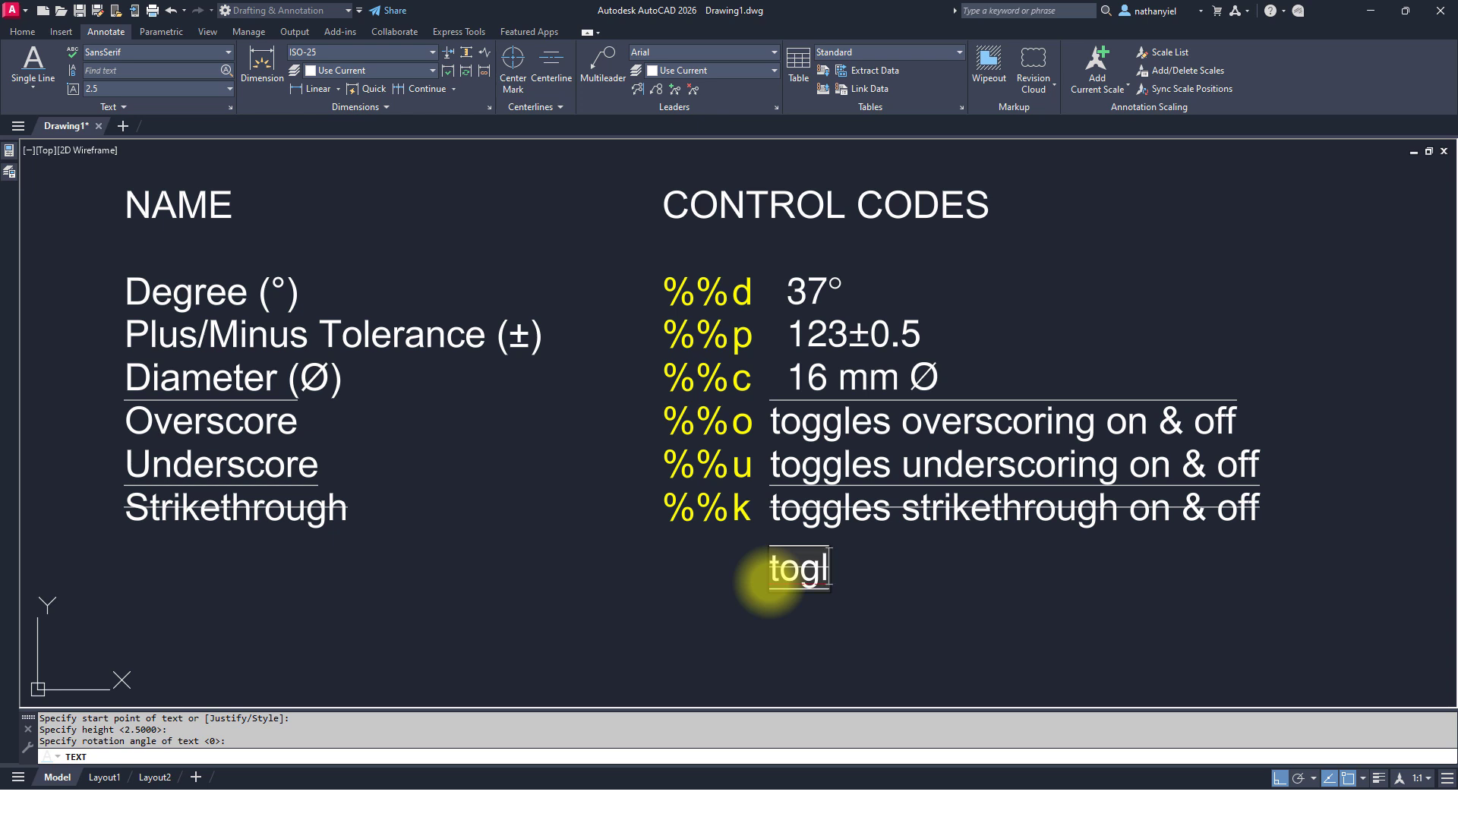
{"action": "type", "text": "gles all"}
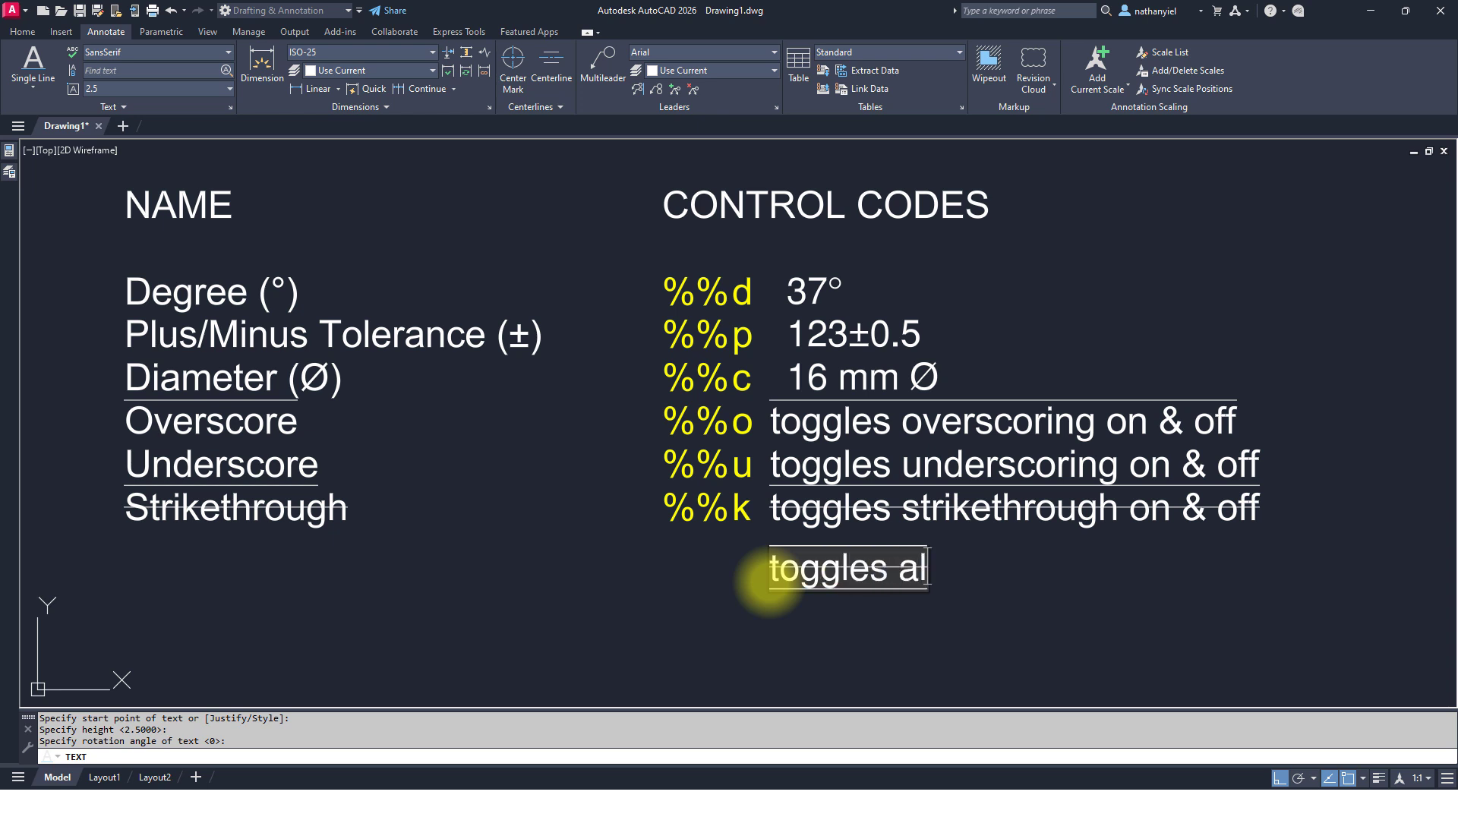
{"action": "type", "text": " of the a"}
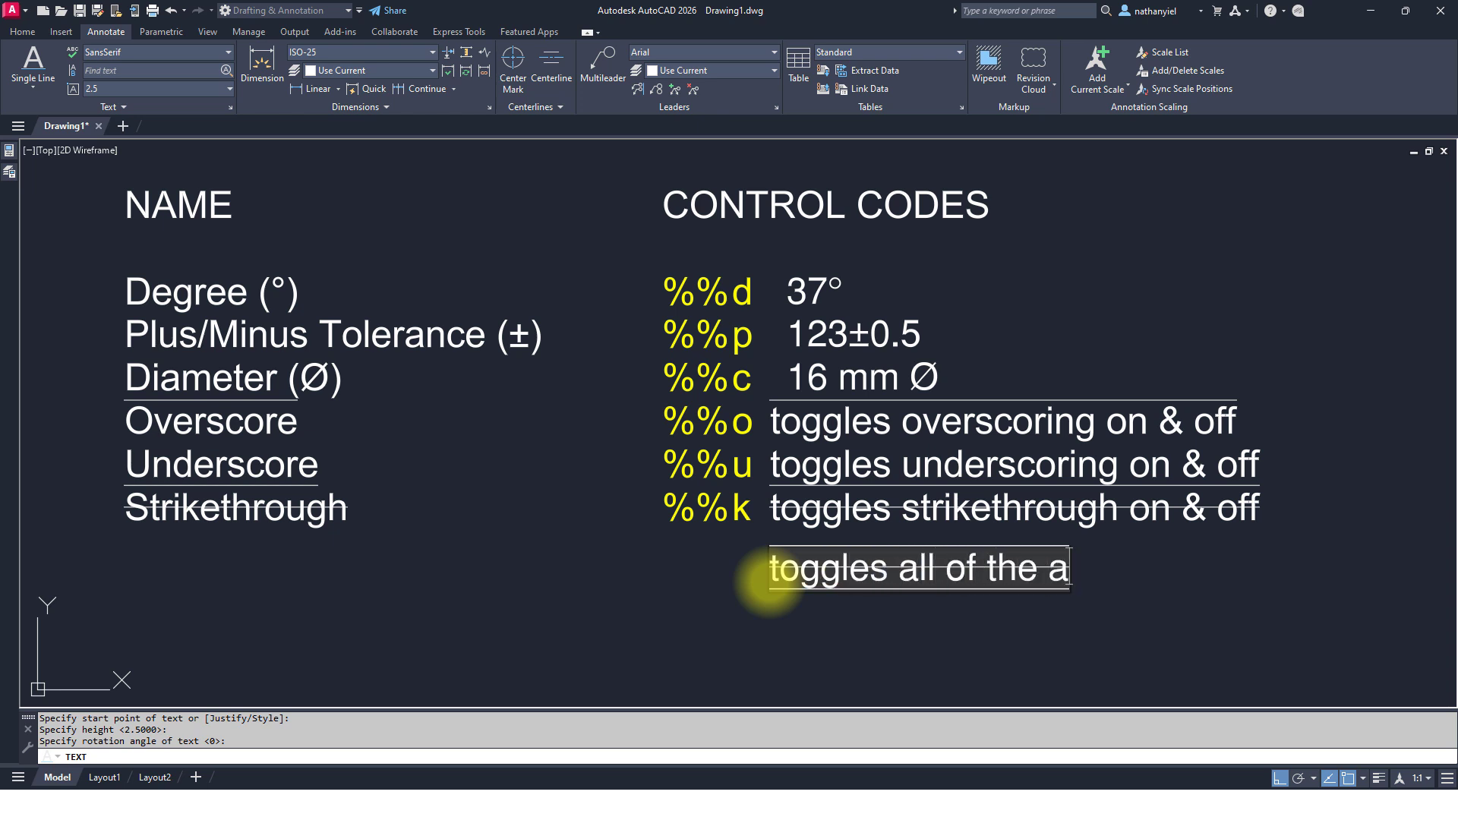
{"action": "type", "text": "bove"}
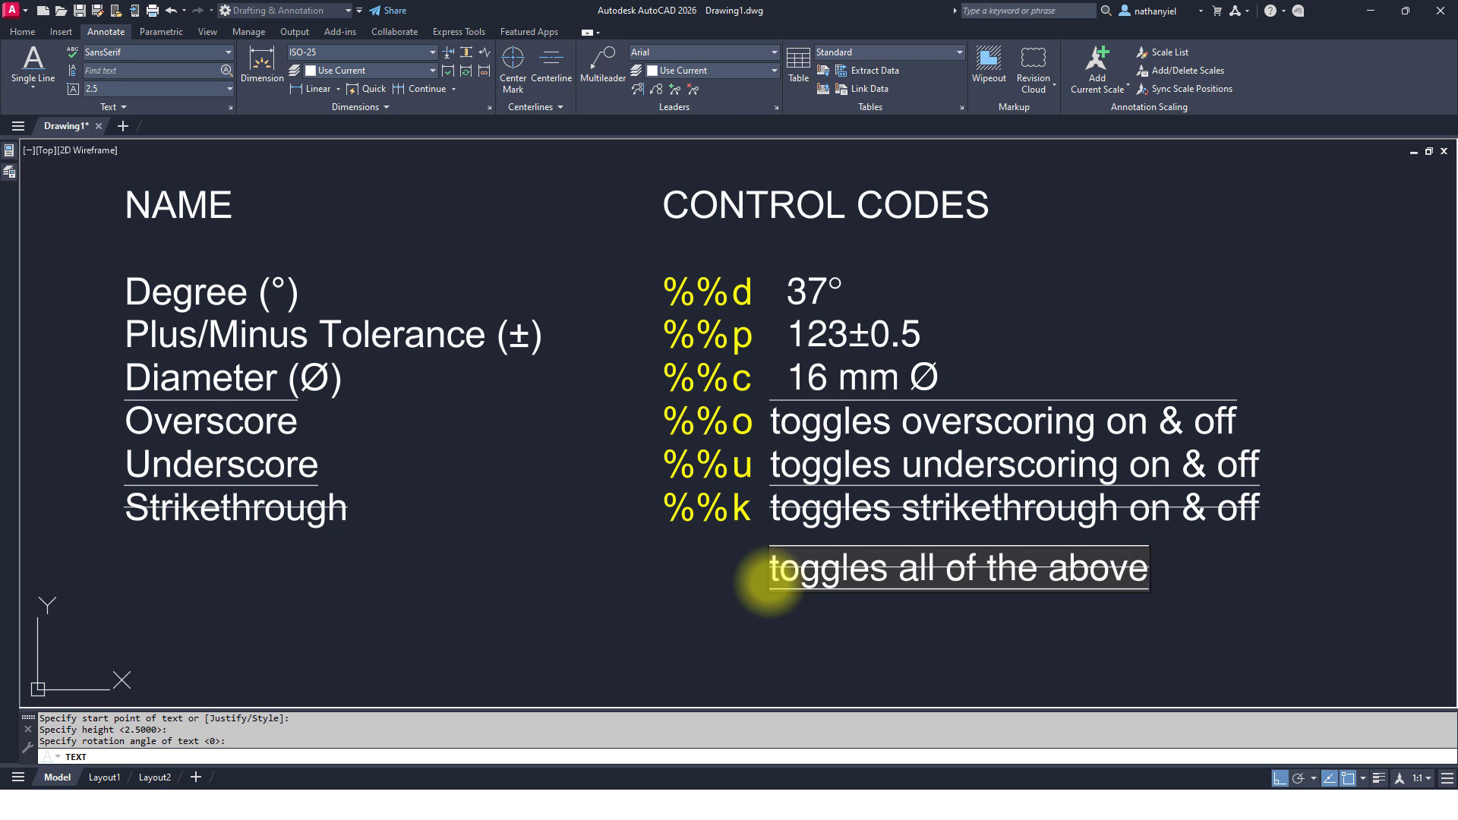
{"action": "key", "text": "Return"}
{"action": "key", "text": "Return"}
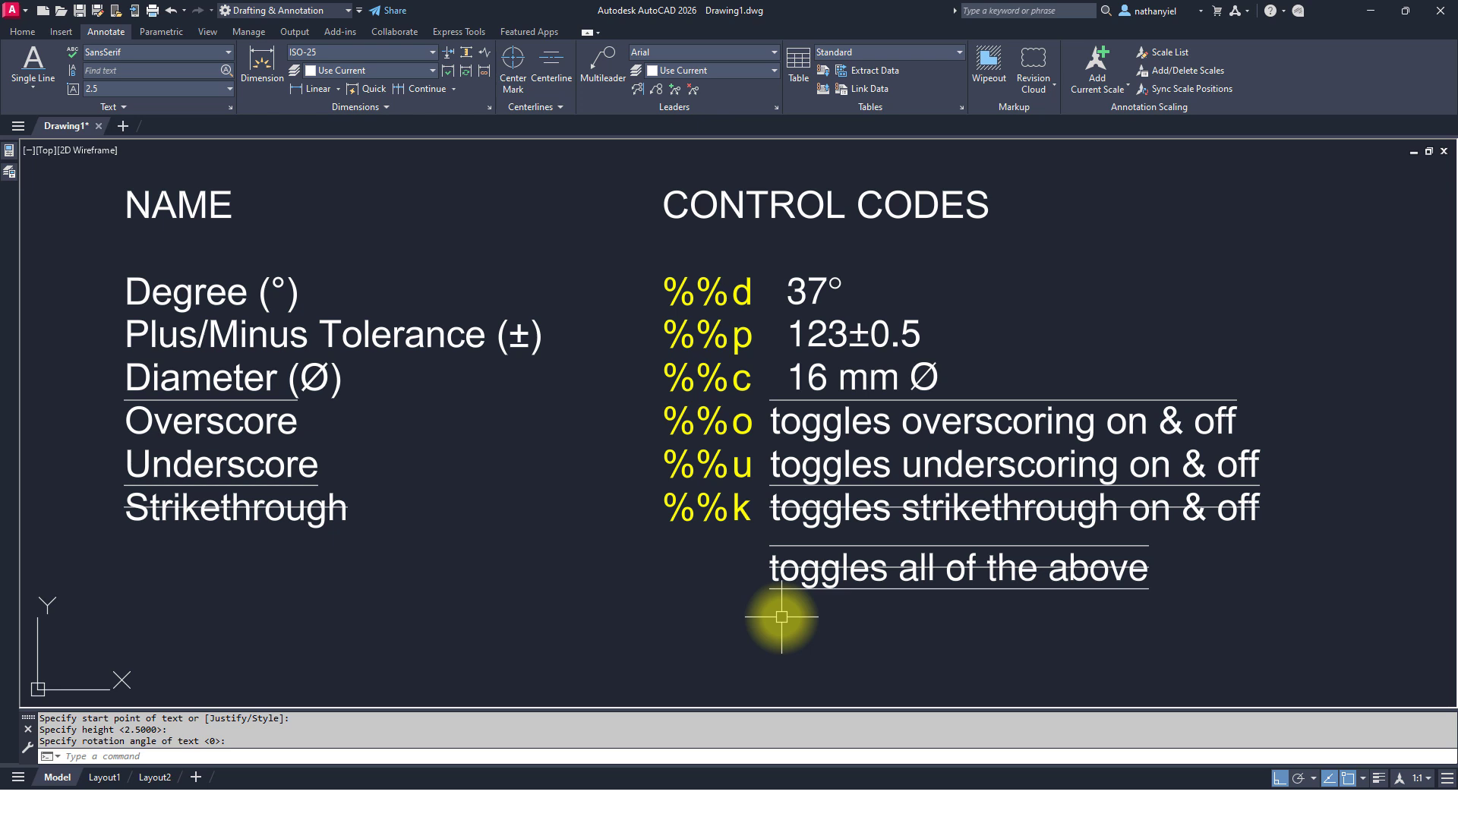
{"action": "mouse_move", "coordinate": [652, 623]}
{"action": "middle_mouse_down"}
{"action": "mouse_move", "coordinate": [635, 329]}
{"action": "mouse_move", "coordinate": [619, 553]}
{"action": "mouse_move", "coordinate": [618, 325]}
{"action": "middle_mouse_up"}
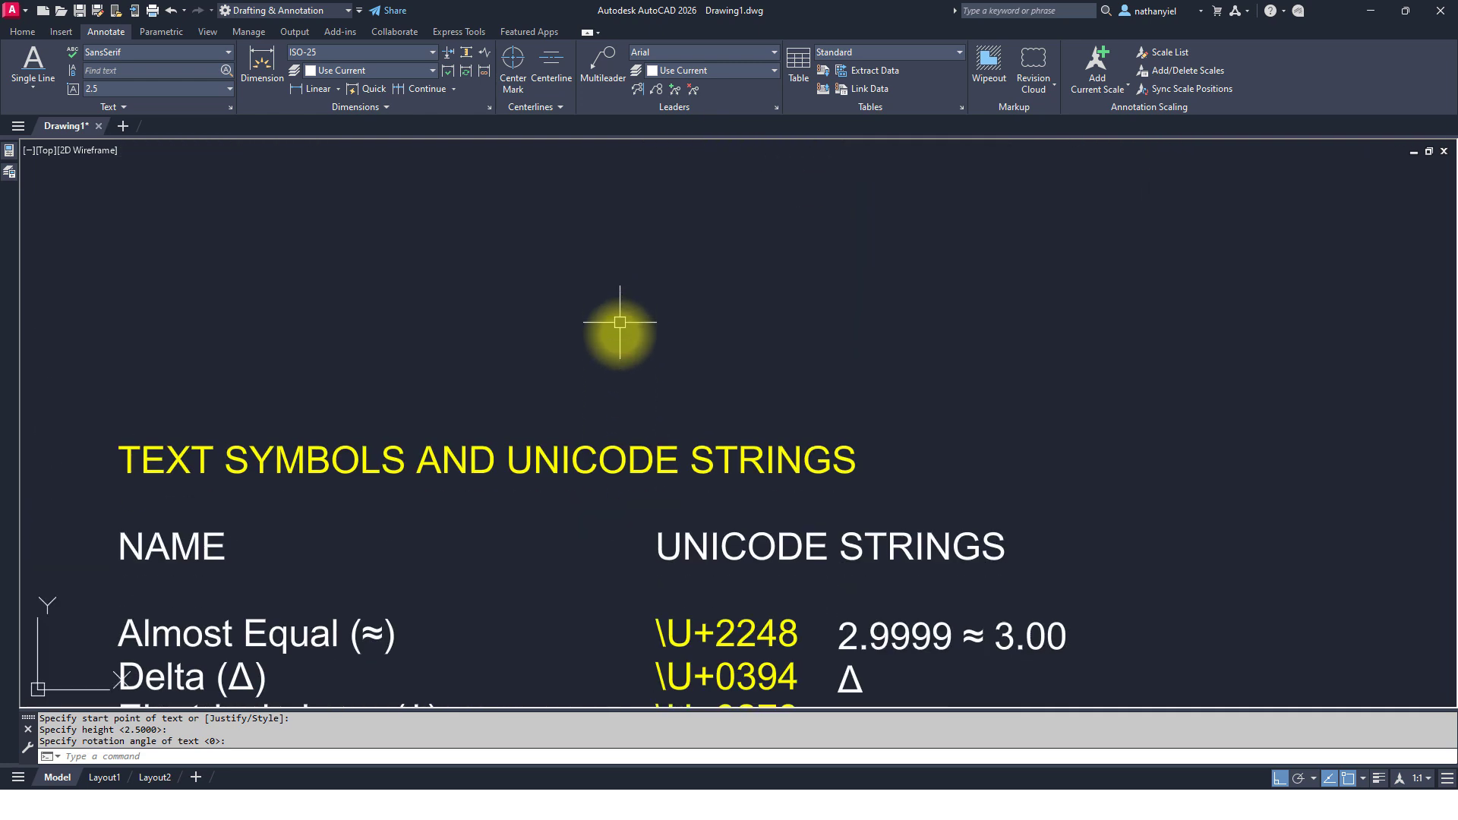
- Erase the column of sample symbol texts beside the Unicode strings, from "2.9999 ≈ 3.00" down to mm³
{"action": "middle_click_drag", "start_coordinate": [608, 547], "coordinate": [612, 296]}
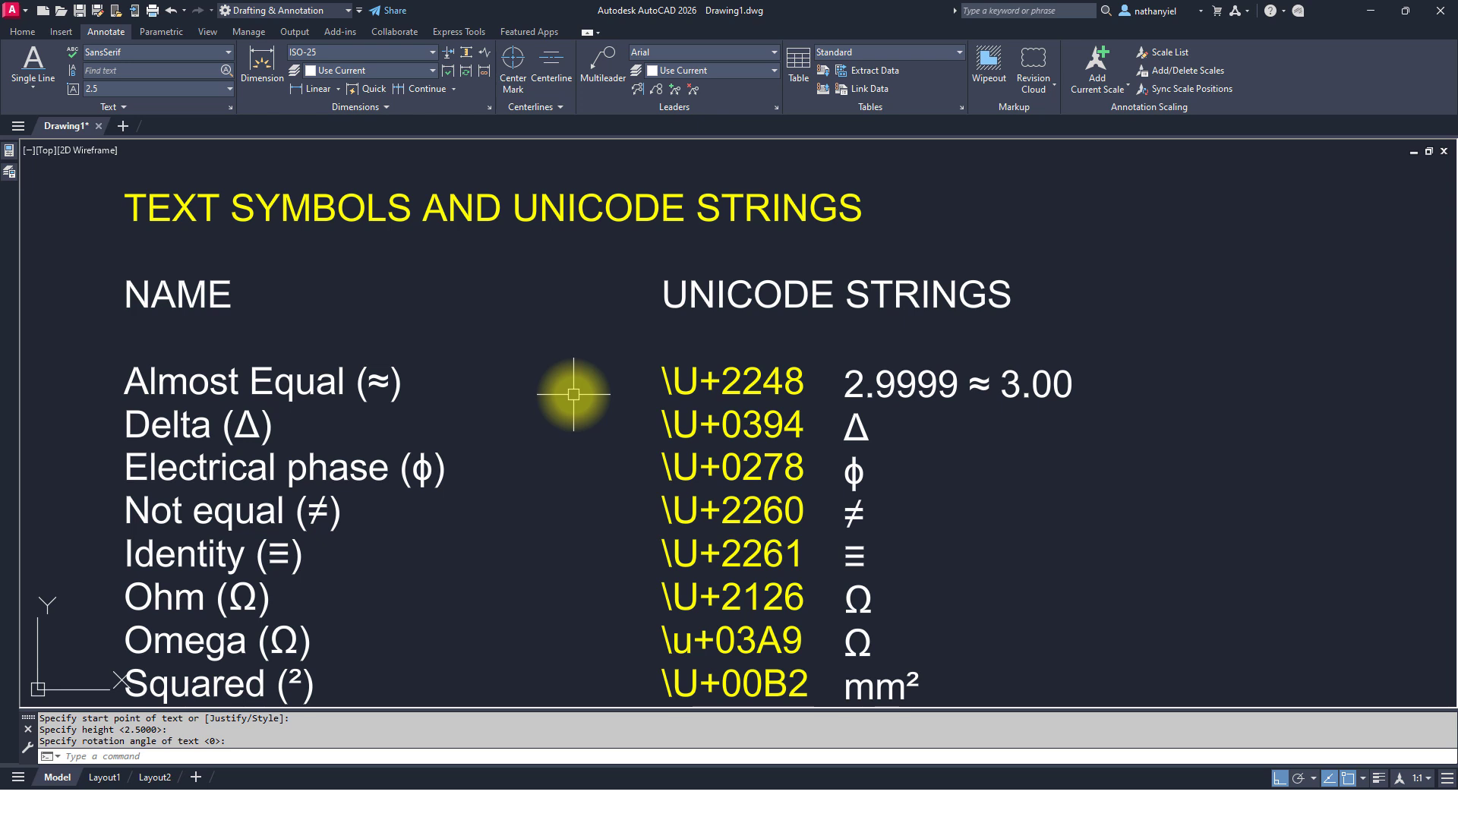
{"action": "scroll", "coordinate": [573, 394], "scroll_direction": "down", "scroll_amount": 2}
{"action": "middle_click_drag", "start_coordinate": [580, 391], "coordinate": [590, 364]}
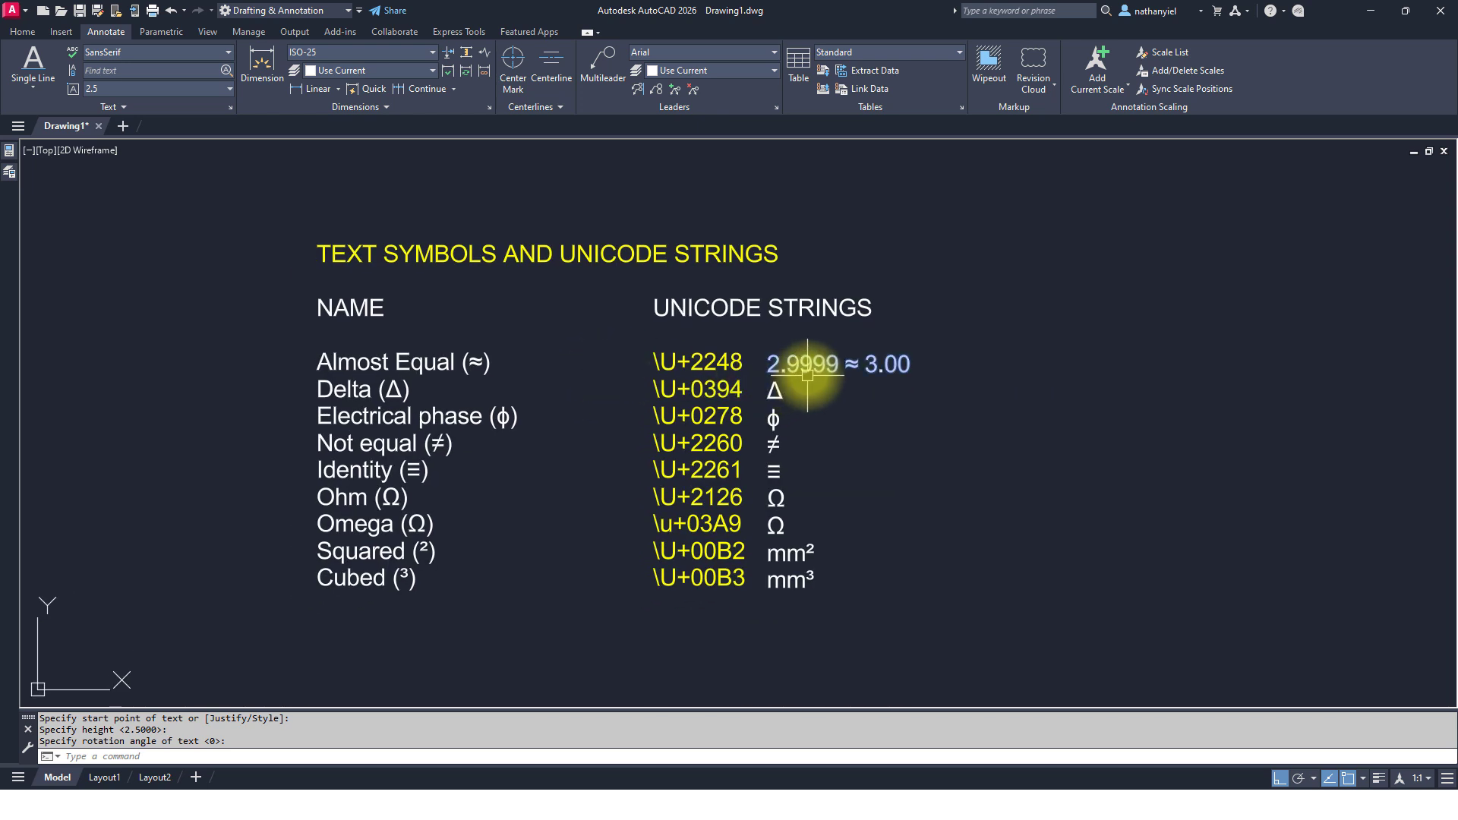
{"action": "left_click", "coordinate": [831, 345]}
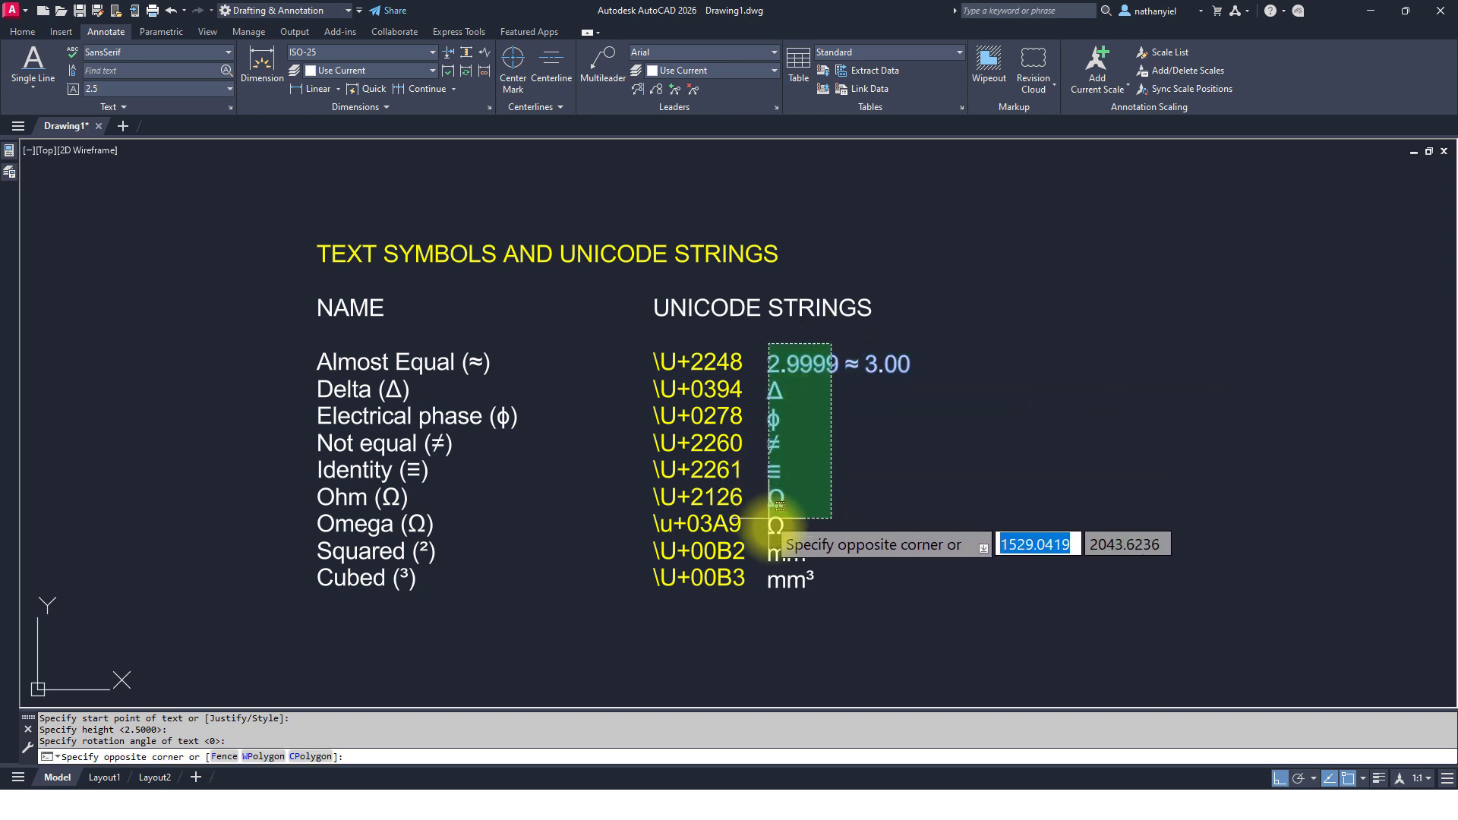
{"action": "left_click", "coordinate": [779, 587]}
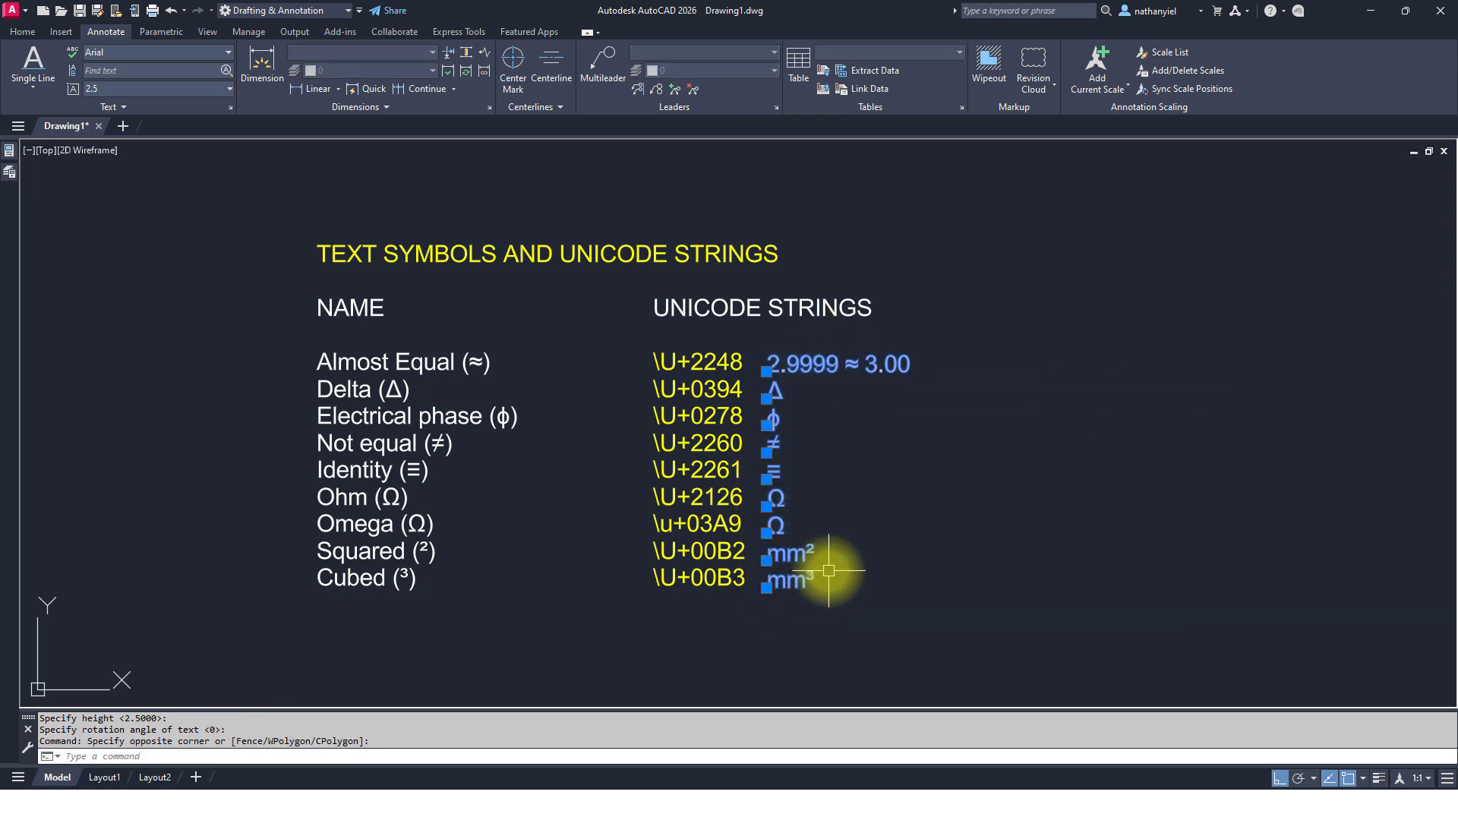
{"action": "key", "text": "Delete"}
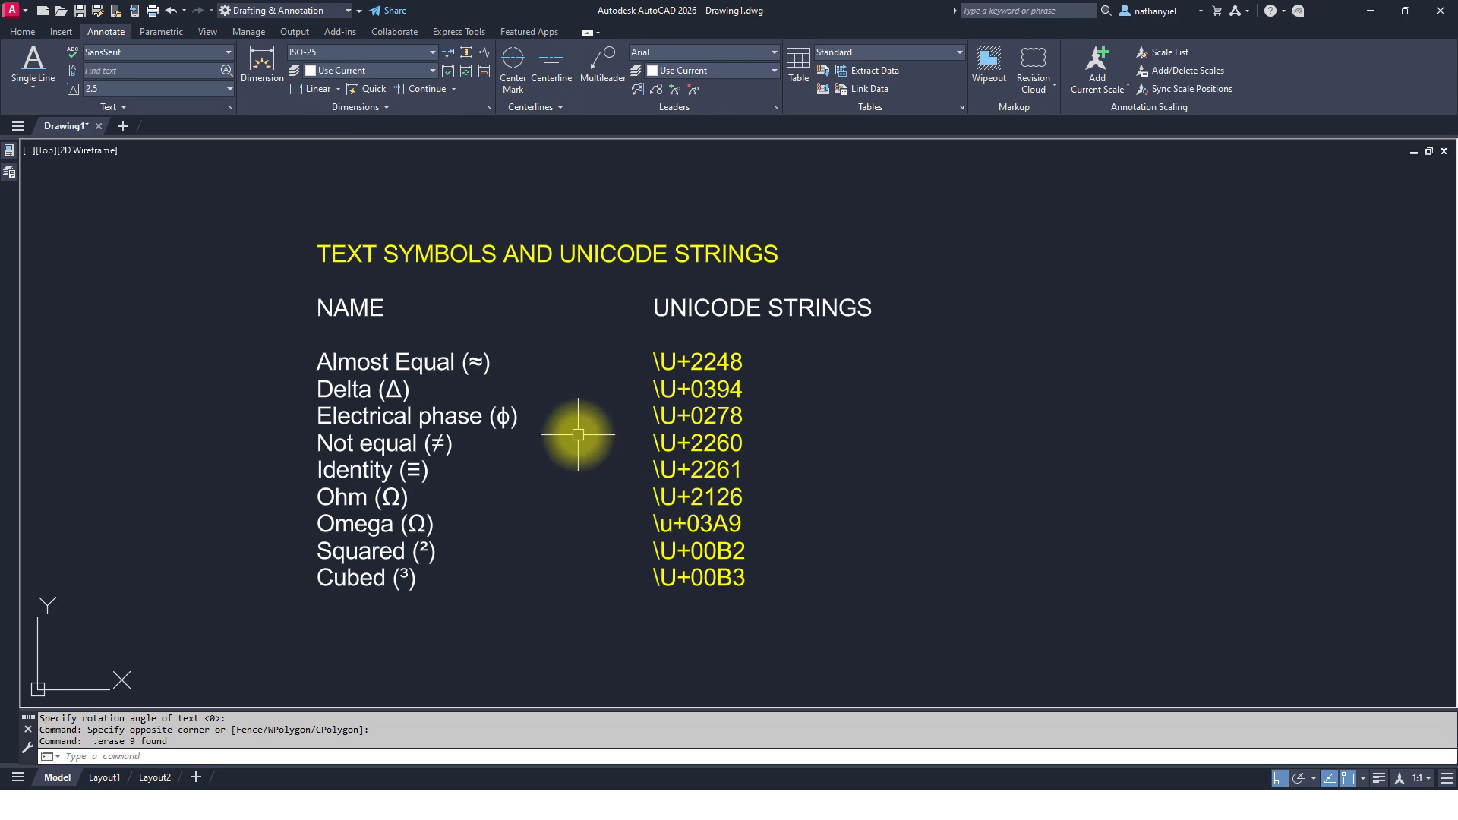
- Start a single-line text beside the \U+2248 string, keeping the default 2.5 height and 0 rotation
{"action": "type", "text": "z"}
{"action": "key", "text": "Return"}
{"action": "left_click_drag", "start_coordinate": [580, 433], "coordinate": [552, 255]}
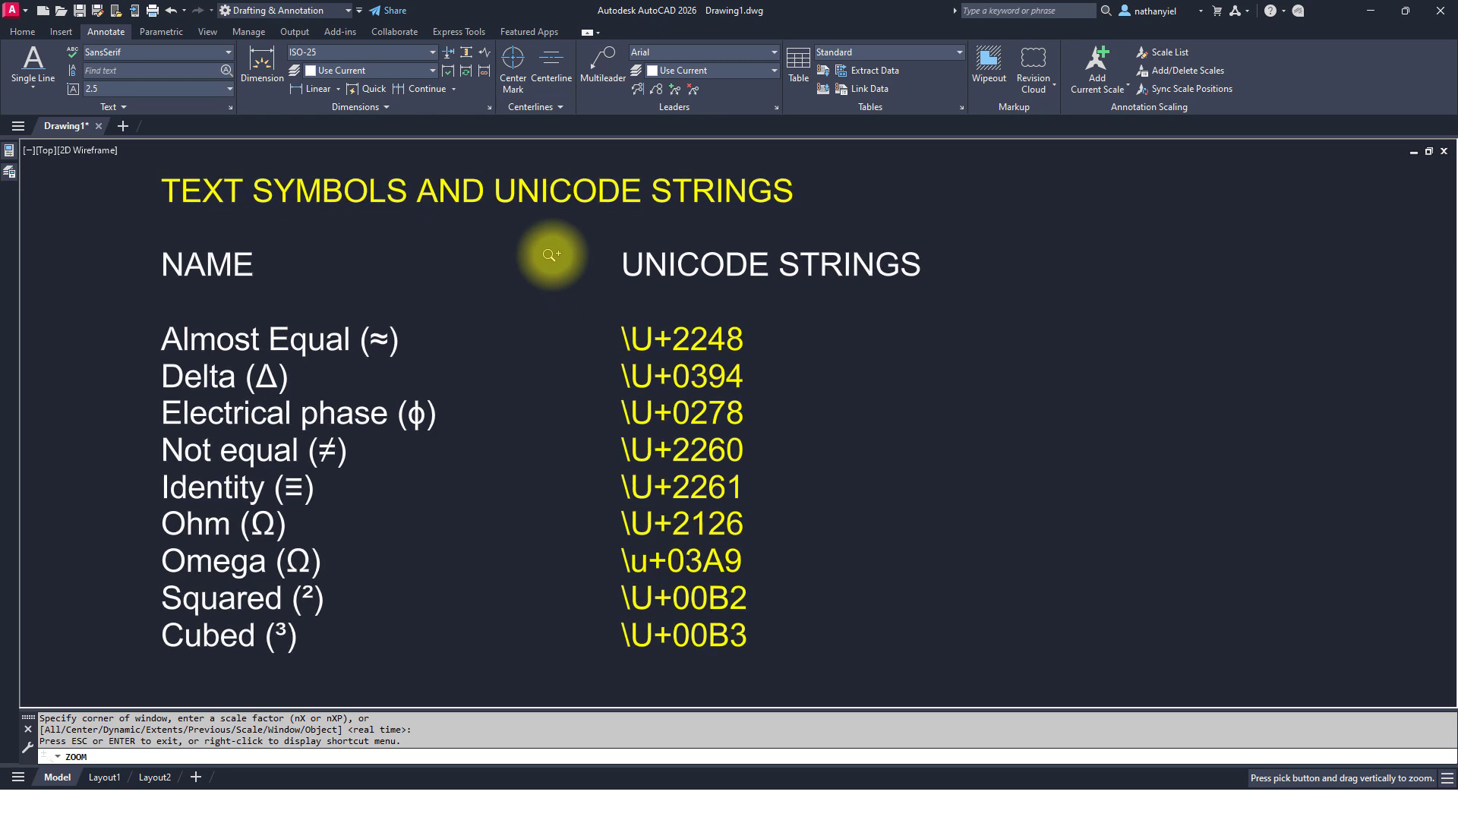
{"action": "key", "text": "Escape"}
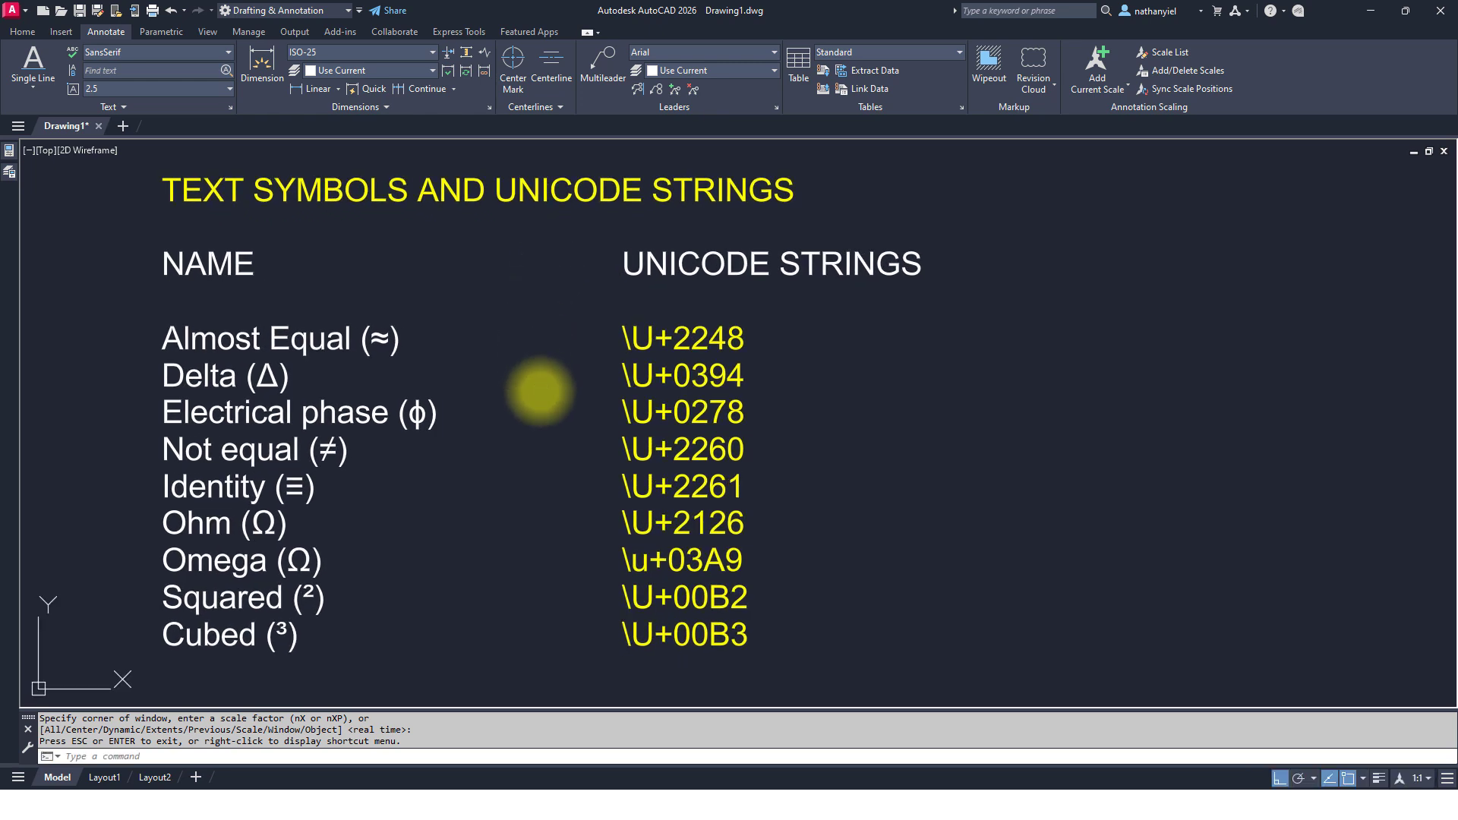
{"action": "middle_click_drag", "start_coordinate": [540, 392], "coordinate": [570, 388]}
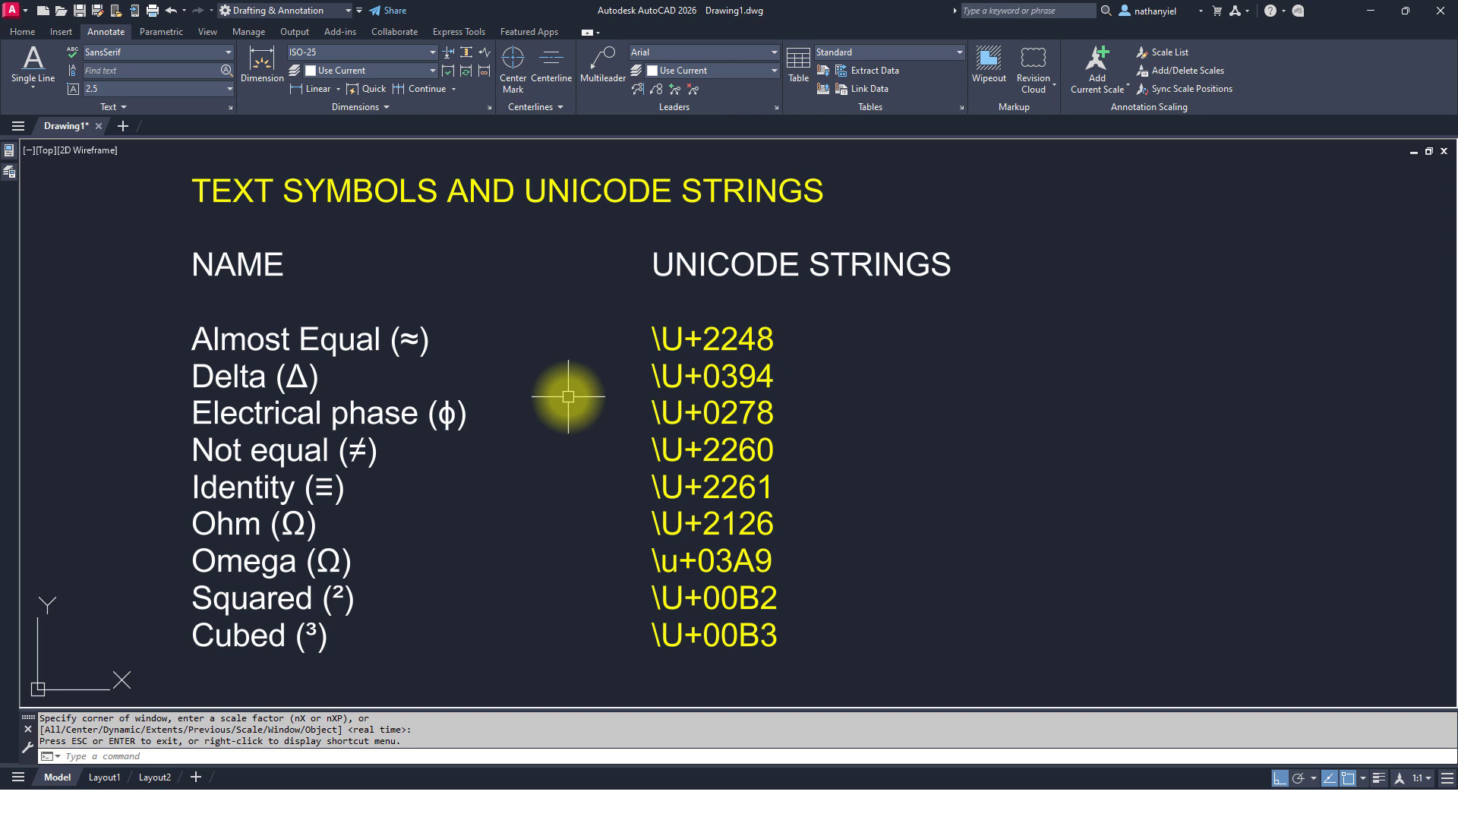
{"action": "type", "text": "DT"}
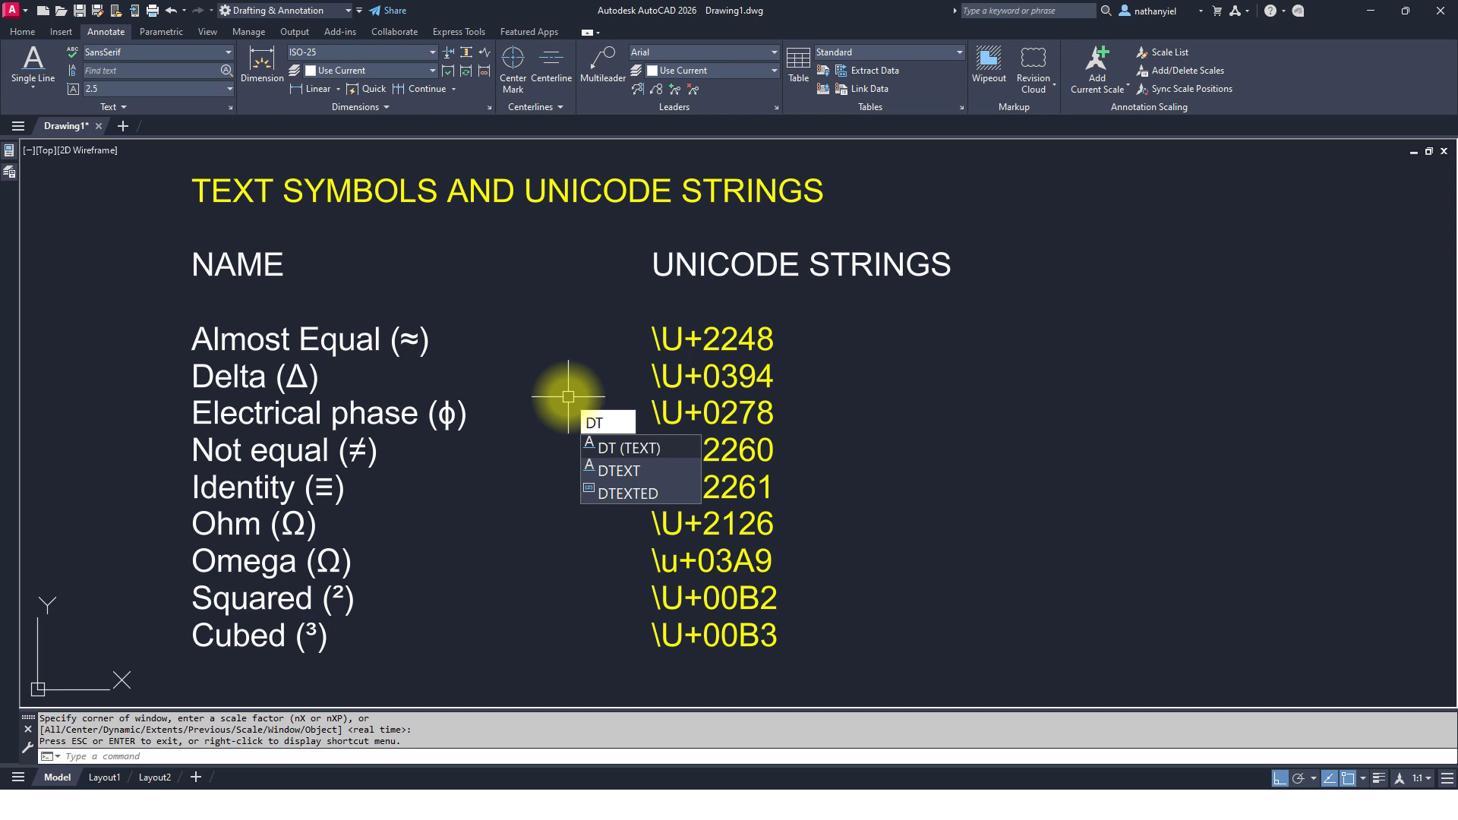
{"action": "key", "text": "Return"}
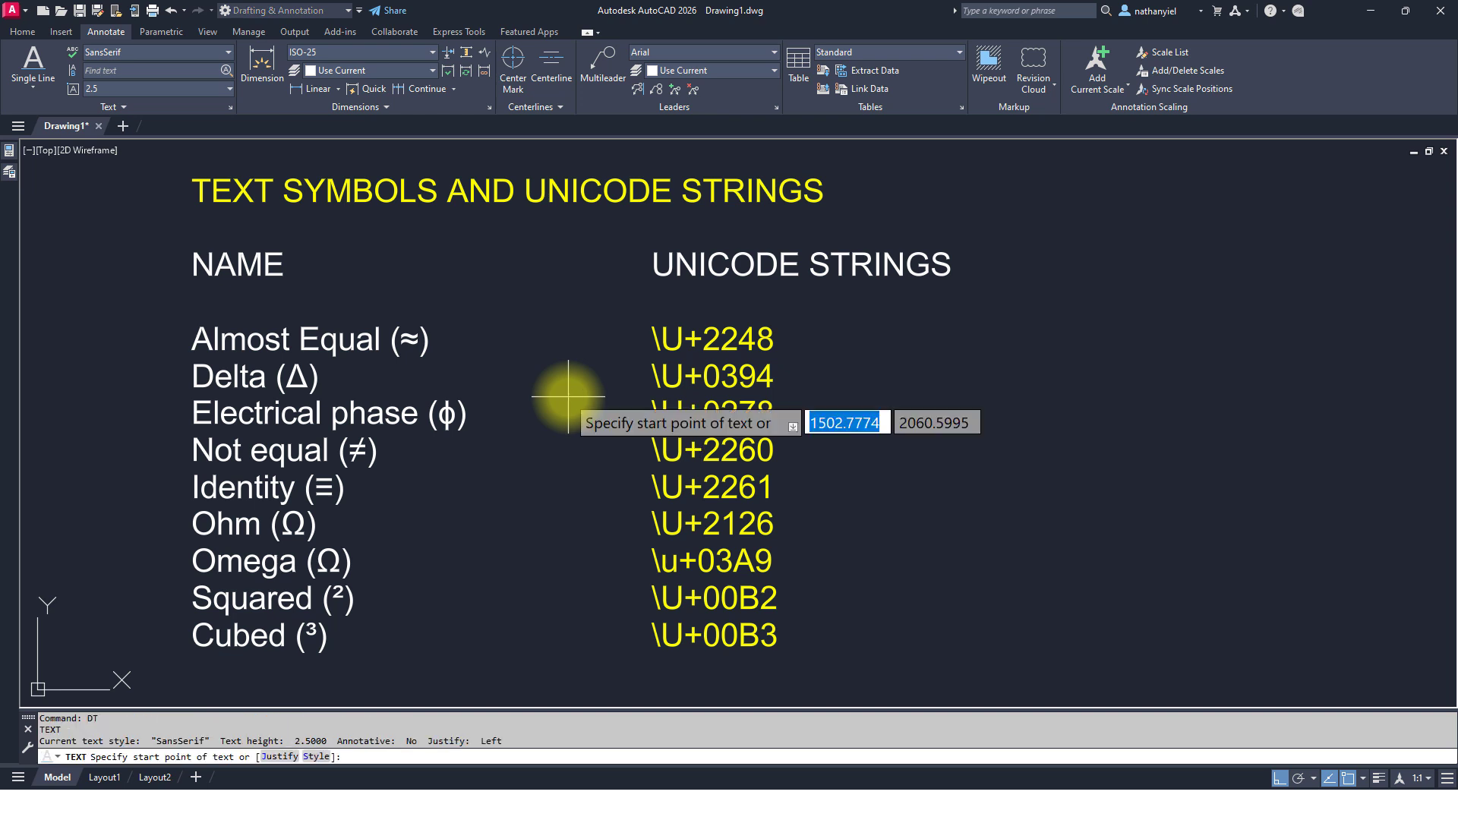
{"action": "left_click", "coordinate": [823, 348]}
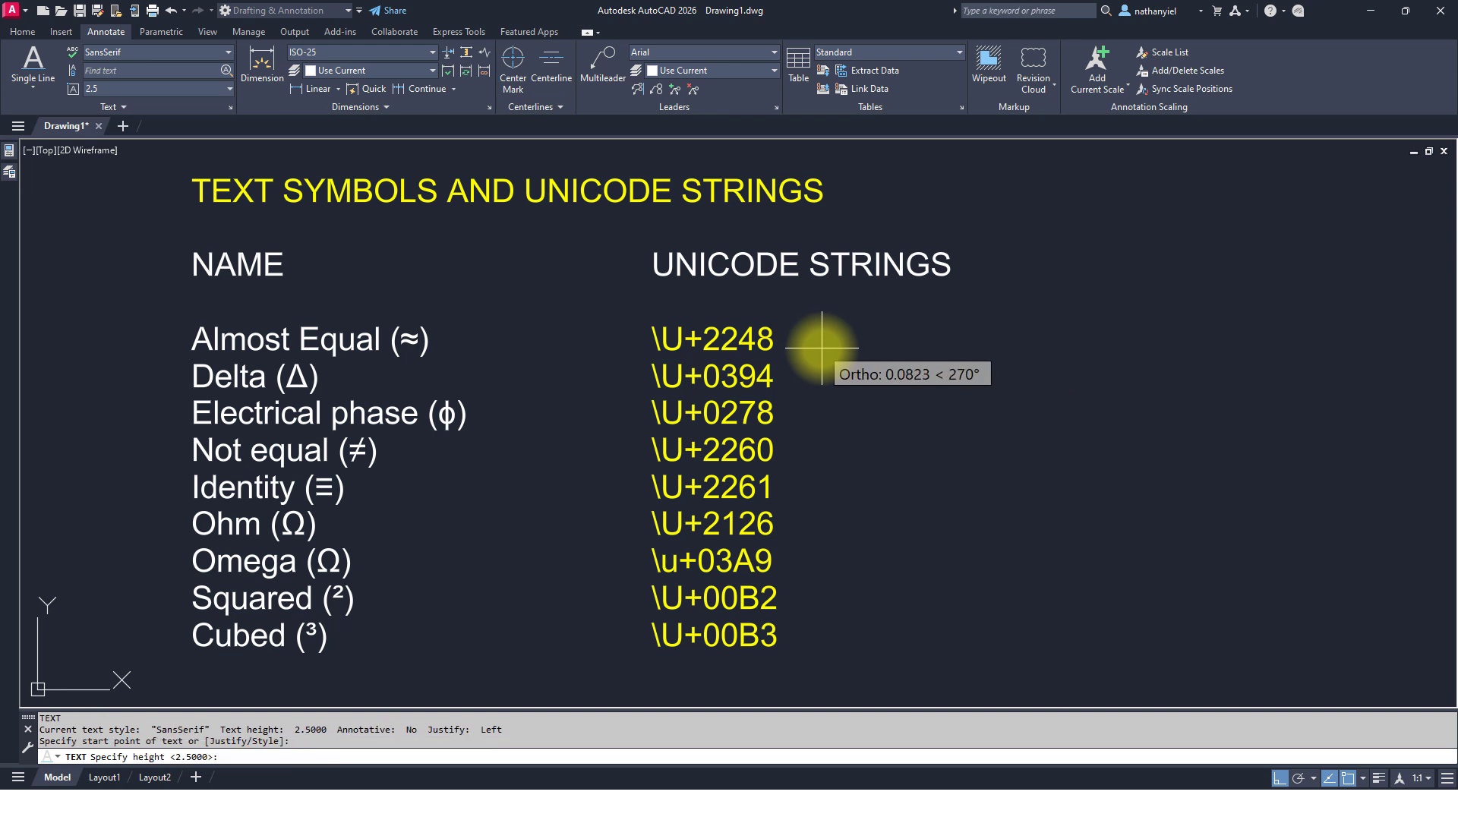
{"action": "key", "text": "Return"}
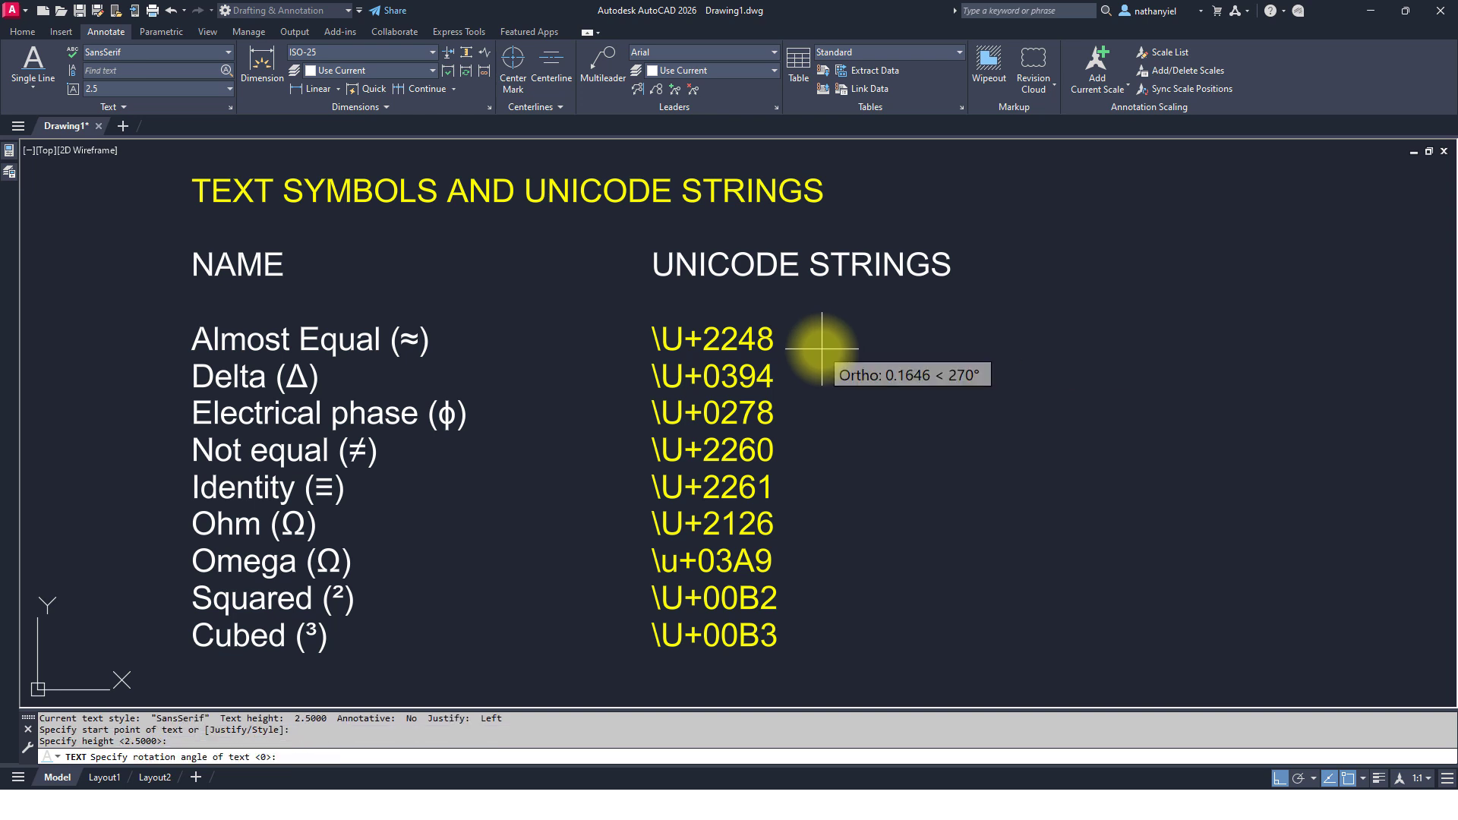
{"action": "key", "text": "Return"}
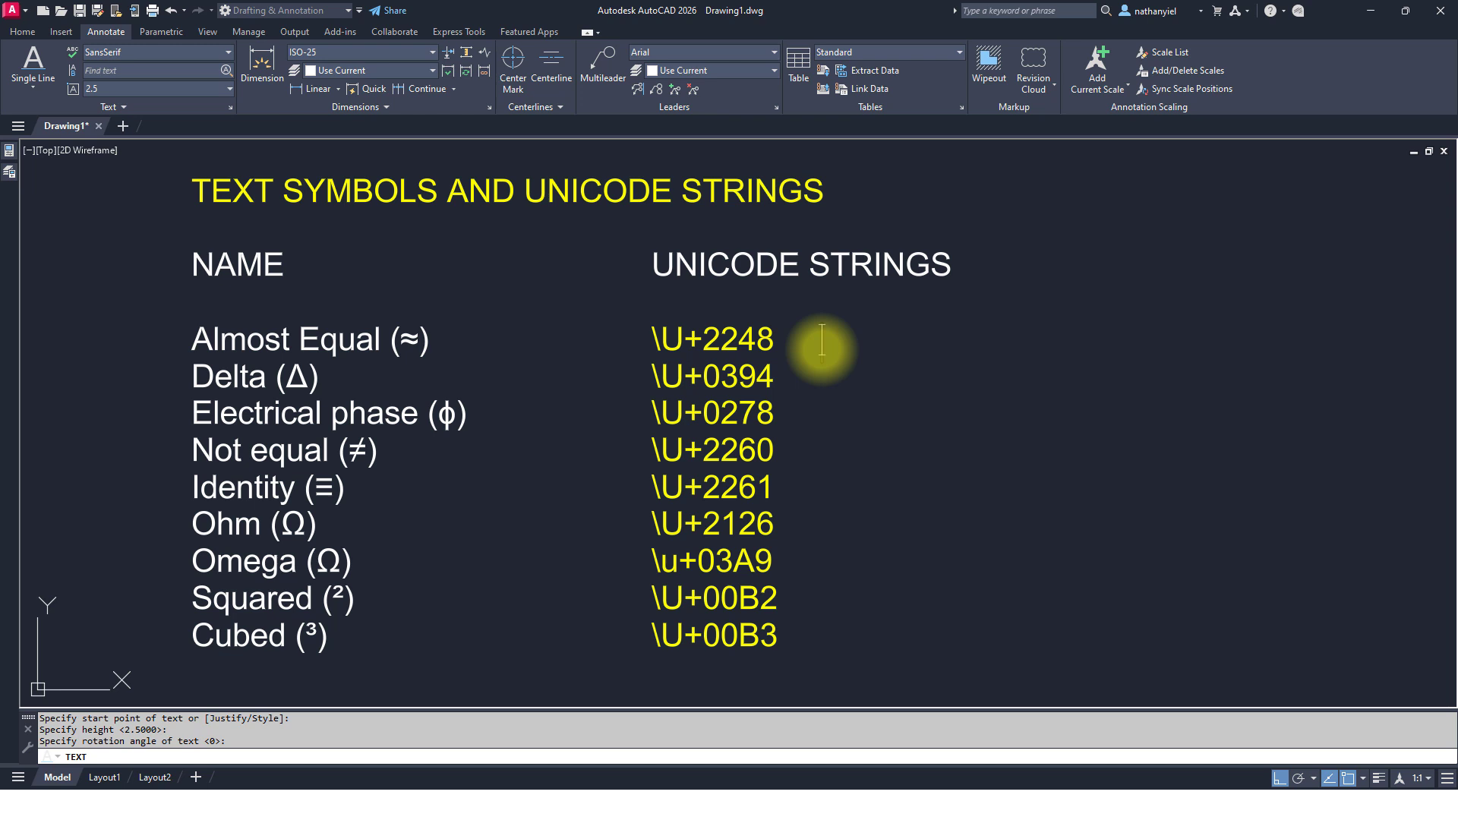
- Write "2.9999 ≈ 3.00" as the text content, inserting the almost-equal symbol with \U+2248, and finish the text
{"action": "type", "text": "2.9999"}
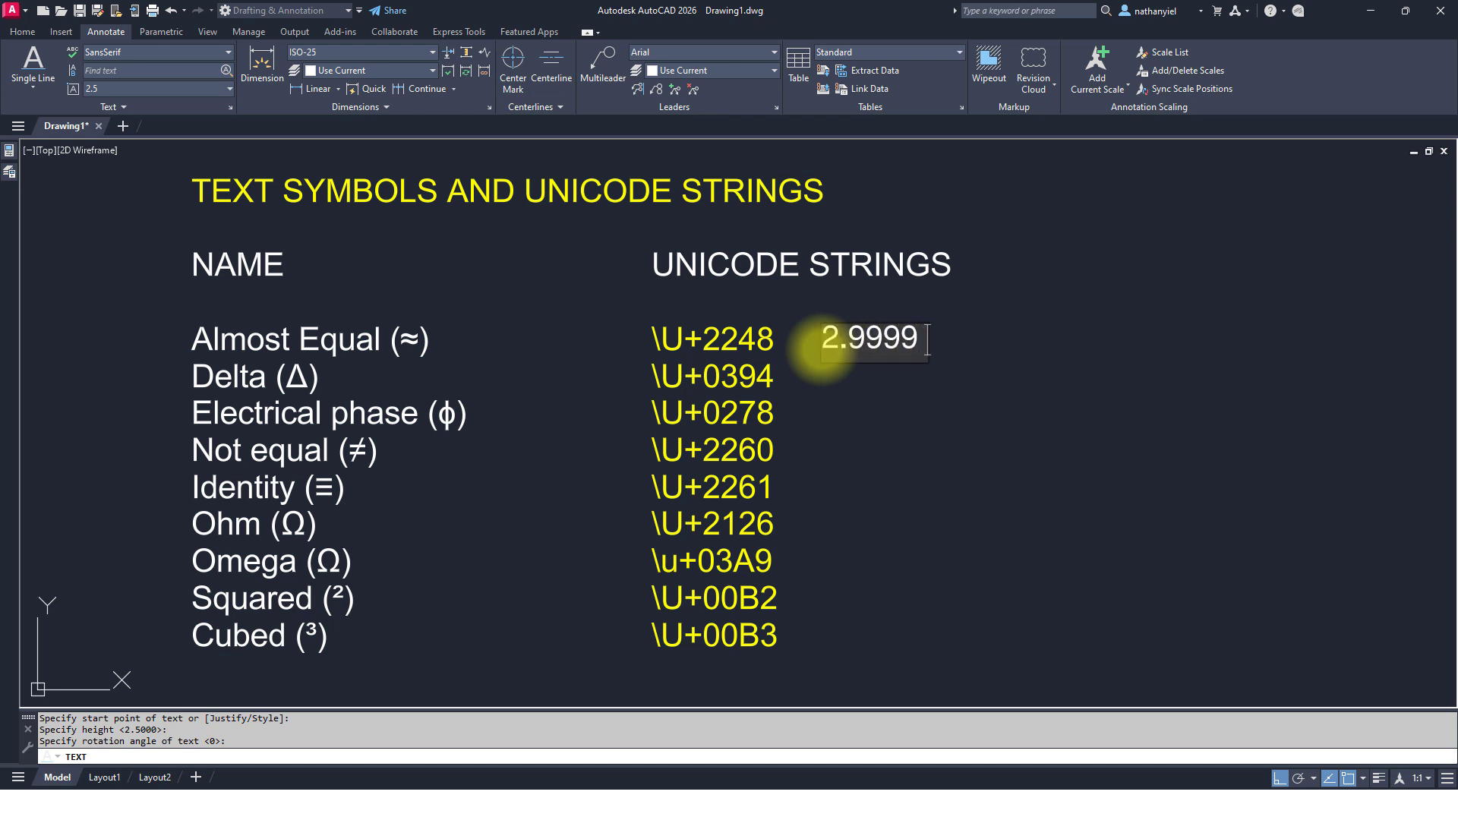
{"action": "type", "text": " \\U+"}
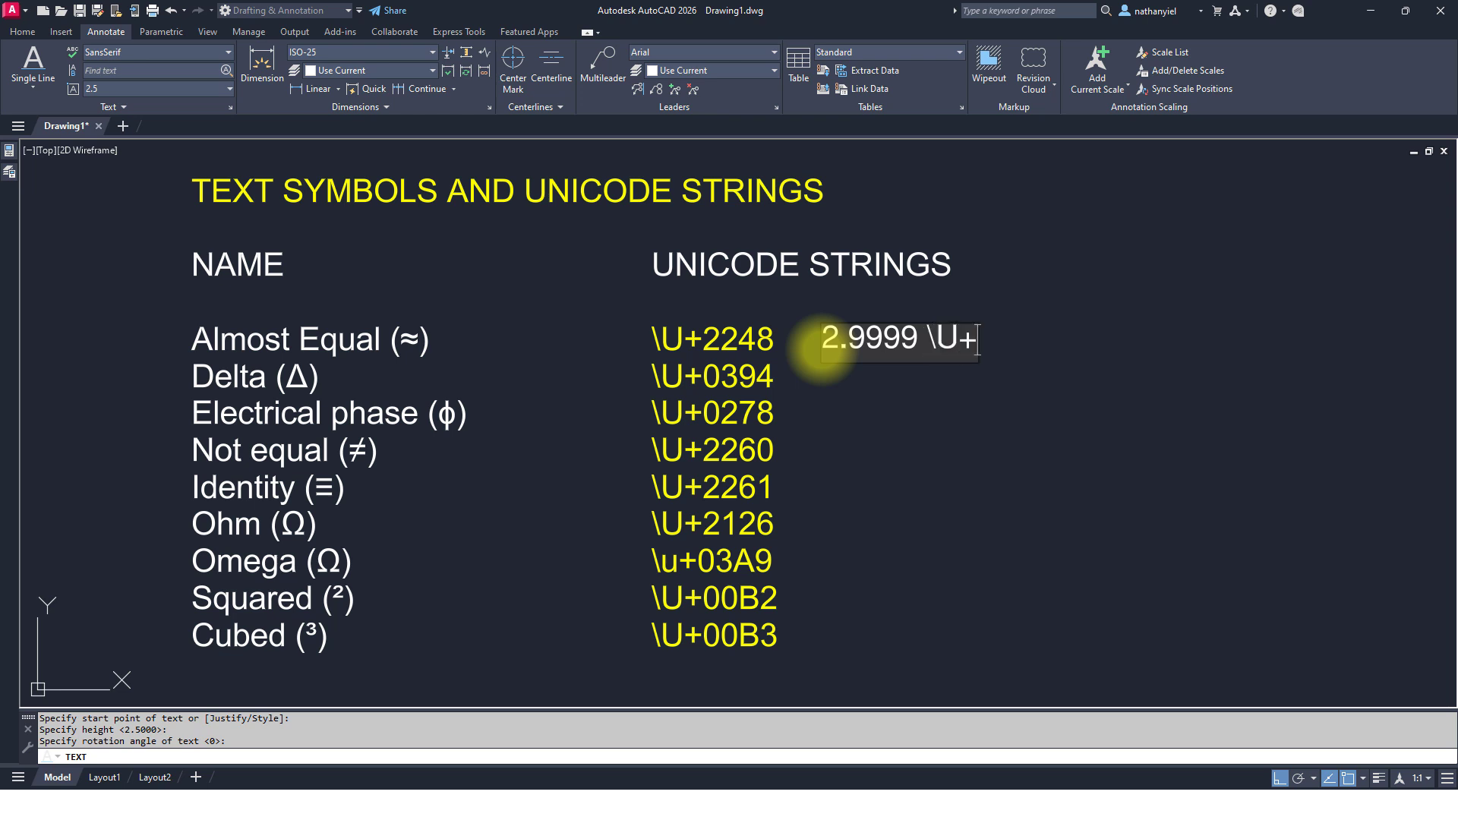
{"action": "type", "text": "2248"}
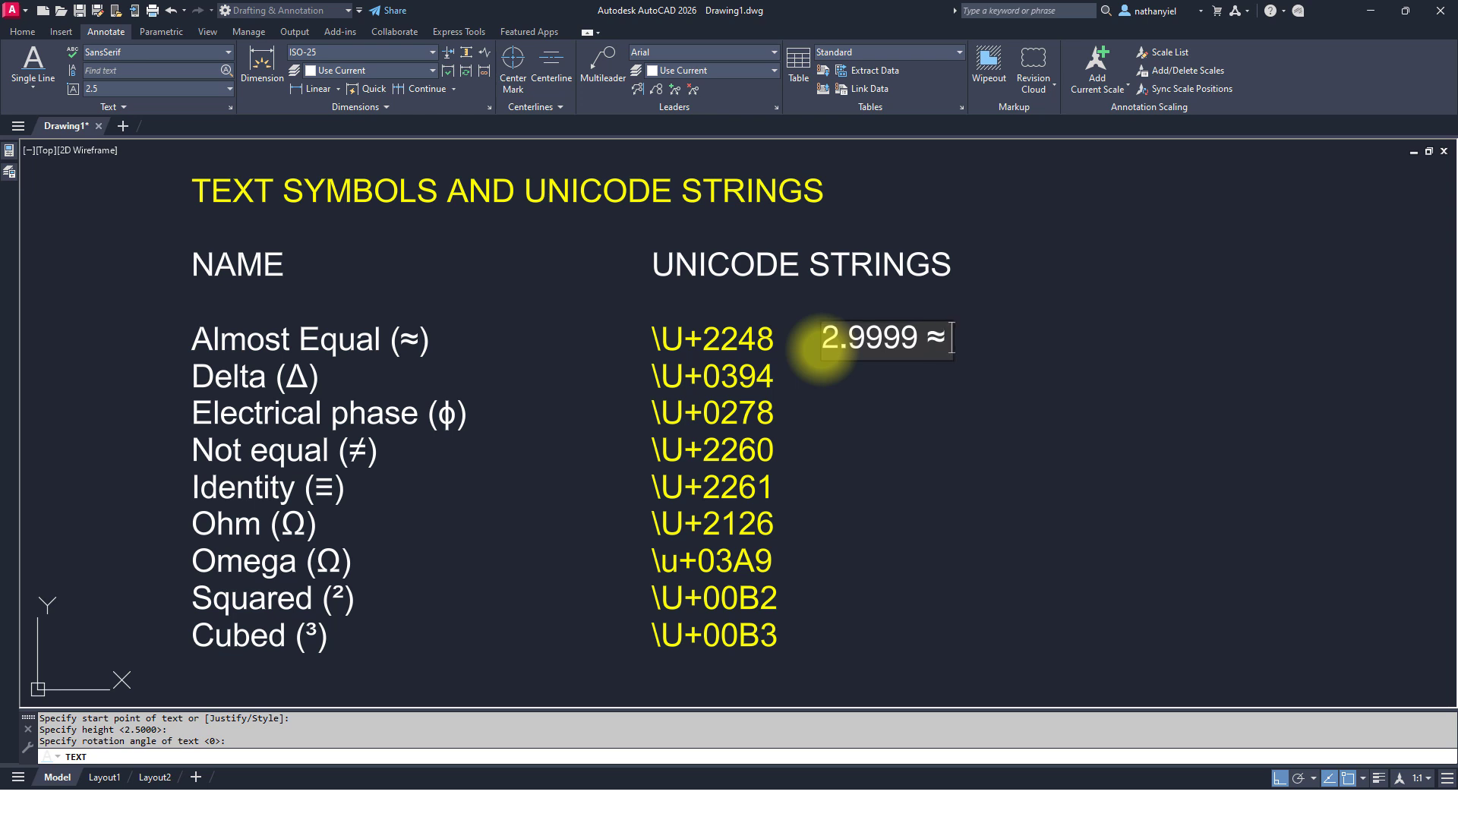
{"action": "type", "text": " 3.00"}
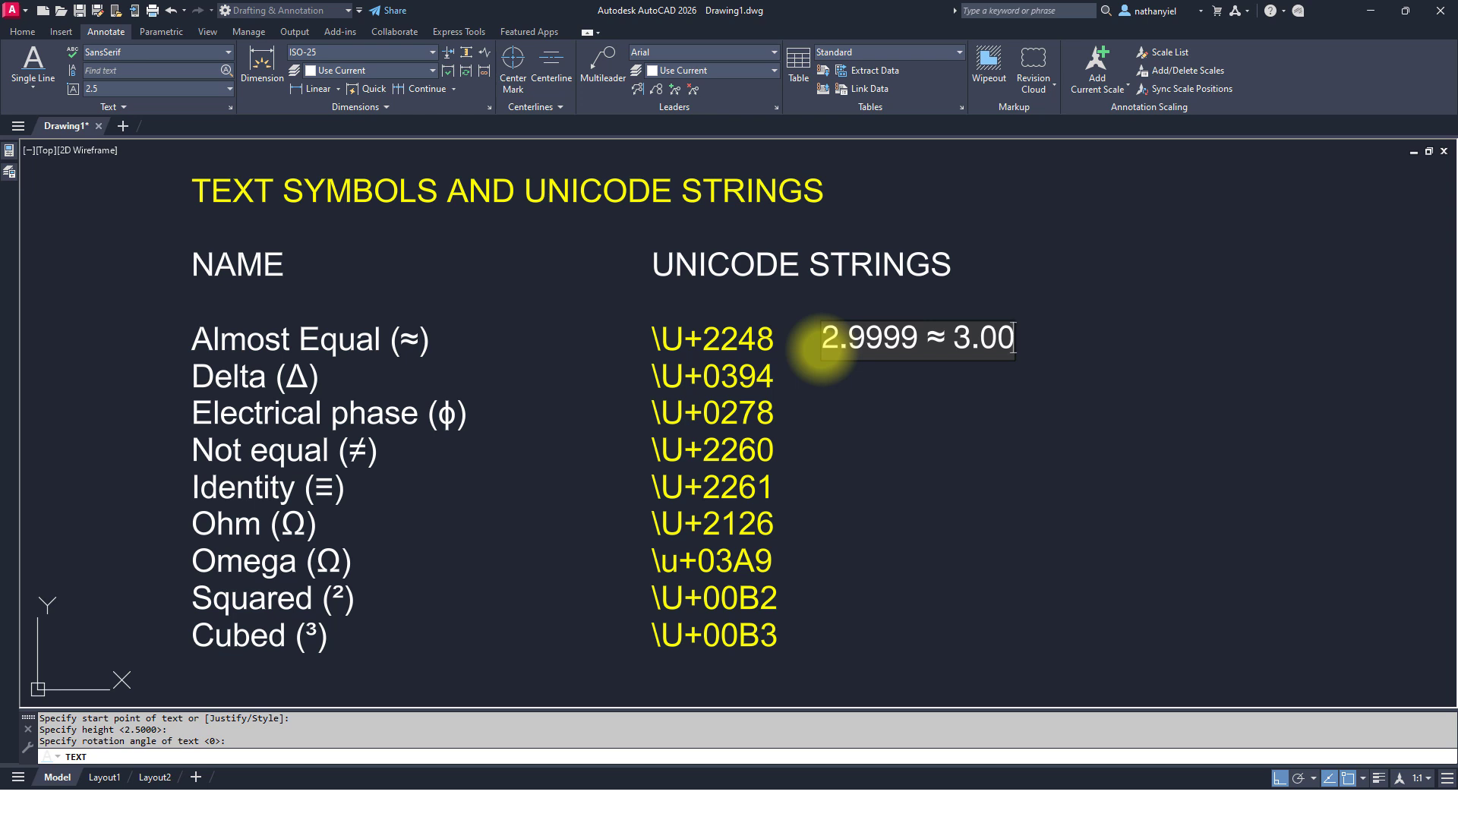
{"action": "key", "text": "Return"}
{"action": "key", "text": "Return"}
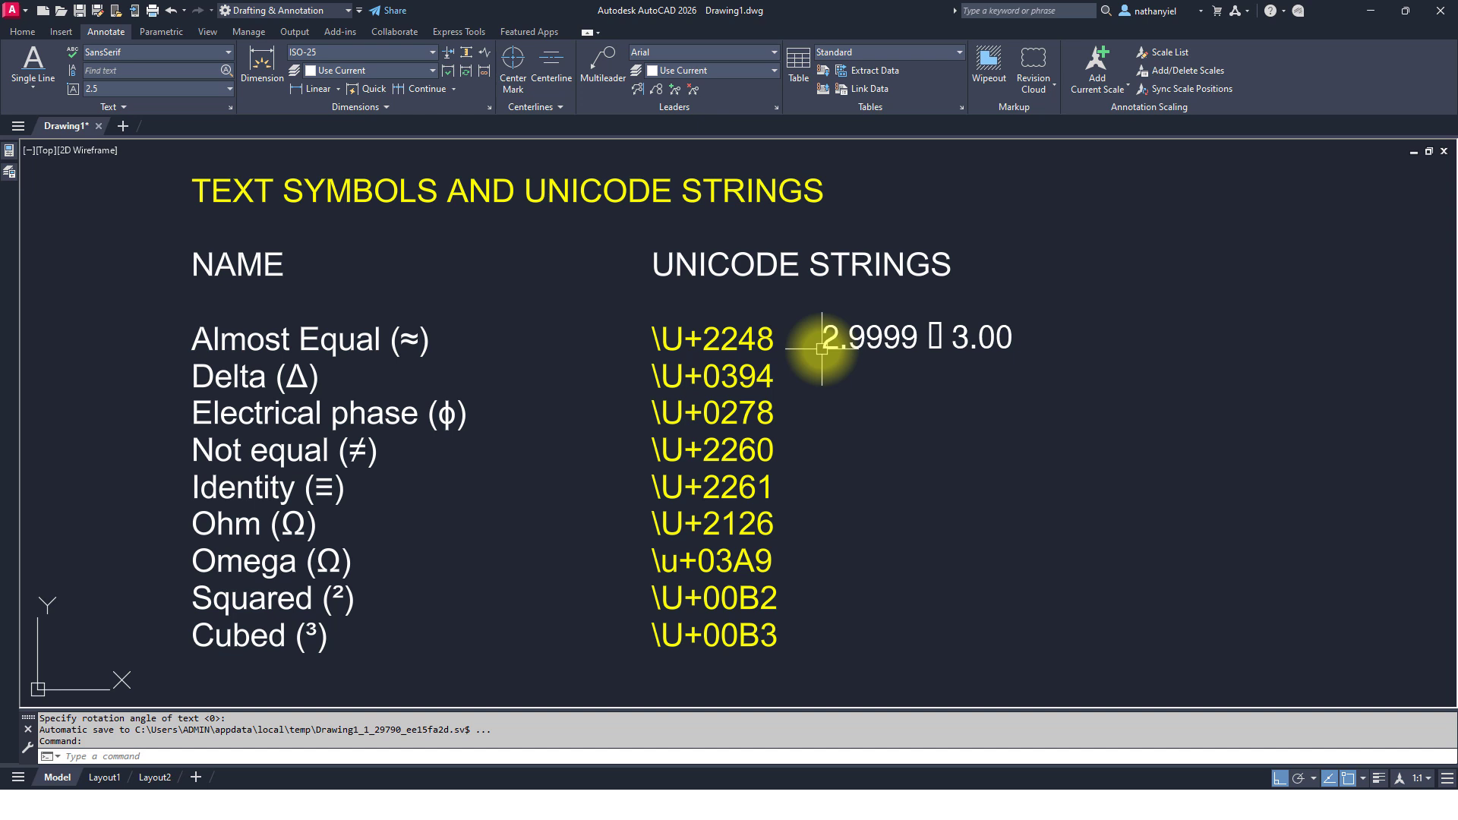
- Change the text style of the almost-equal sample text to Arial and deselect it
{"action": "left_click", "coordinate": [829, 327]}
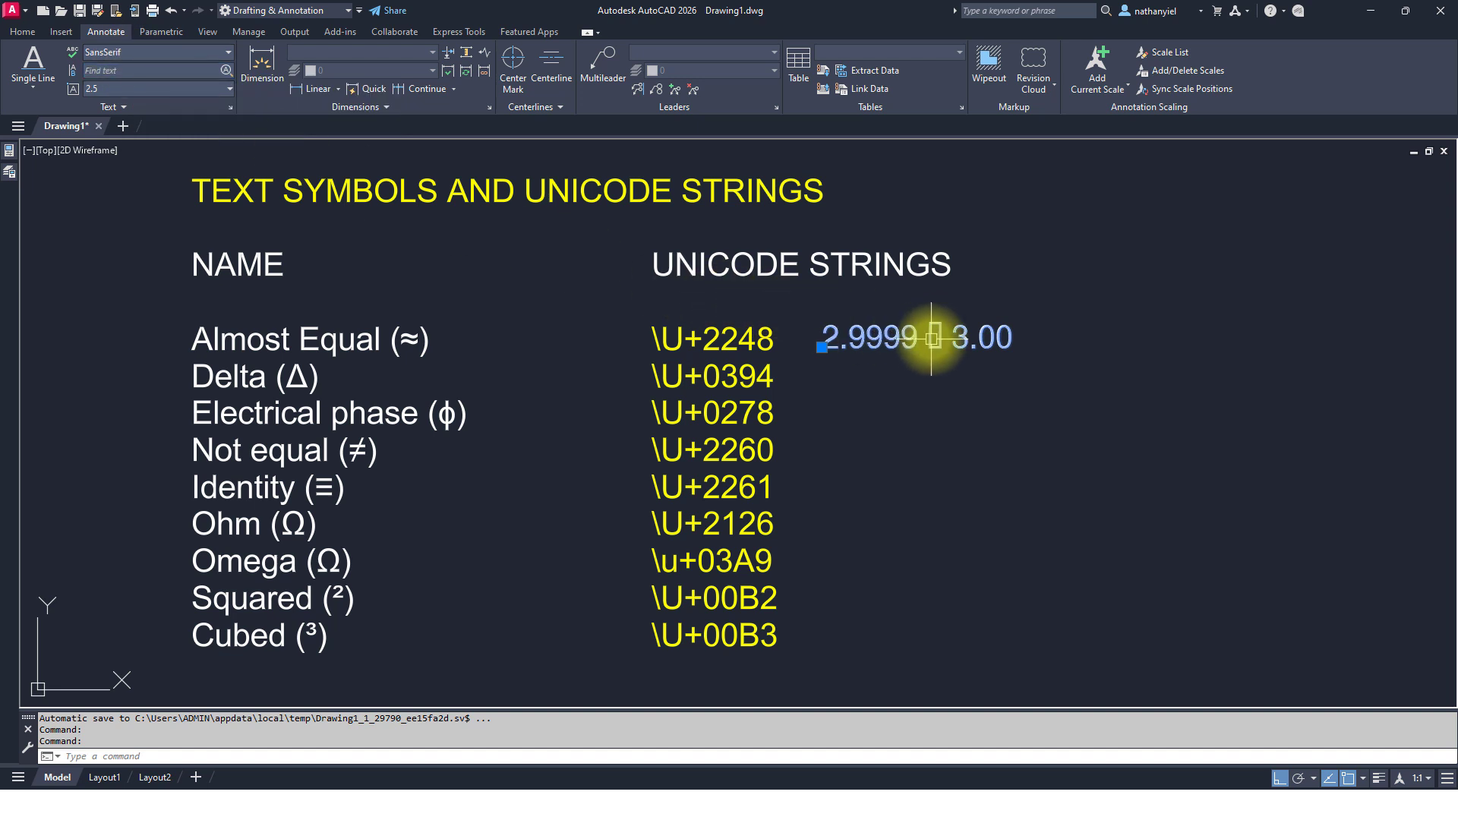
{"action": "left_click", "coordinate": [128, 52]}
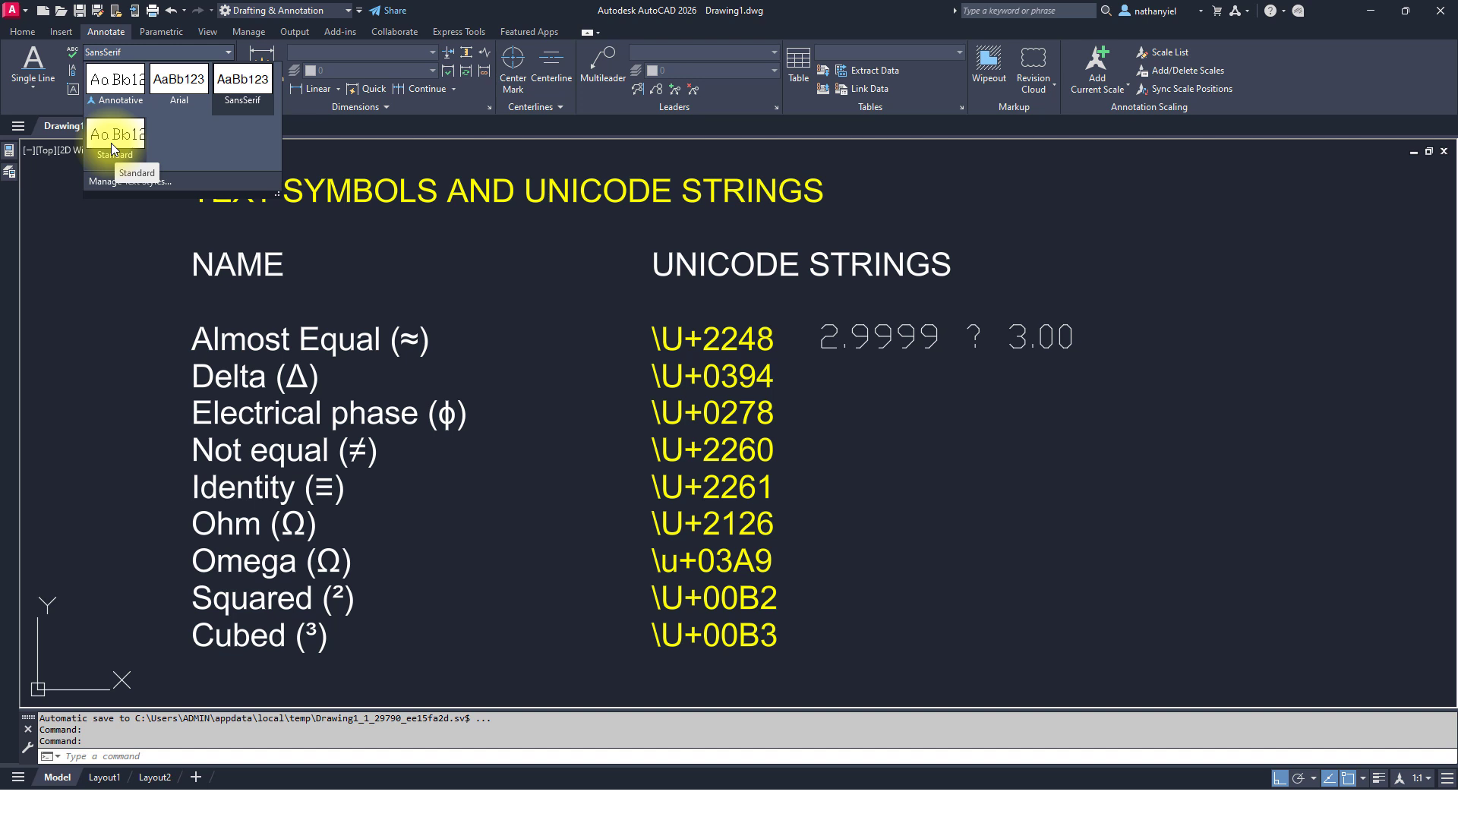
{"action": "left_click", "coordinate": [178, 98]}
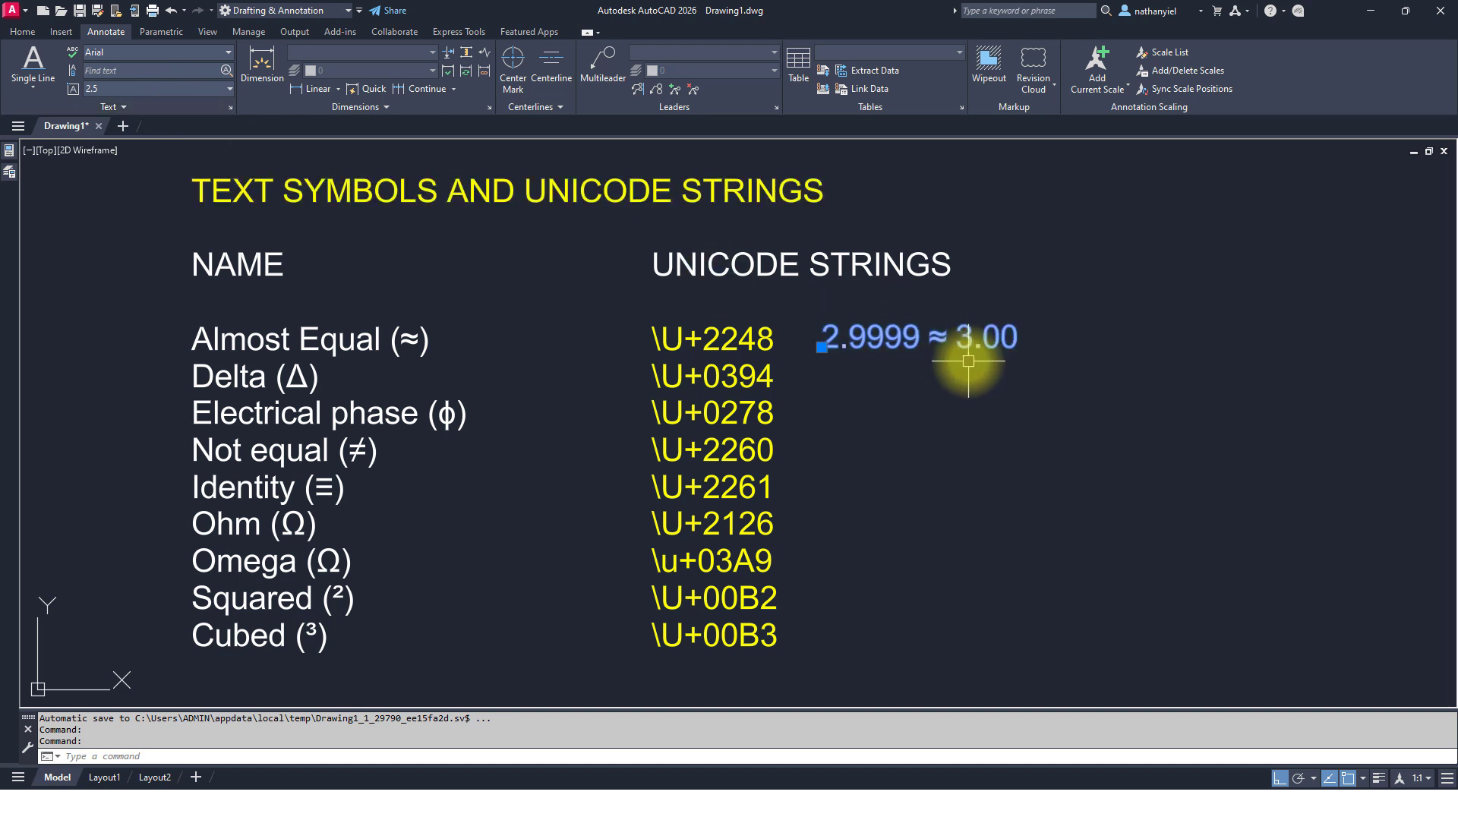
{"action": "key", "text": "Escape"}
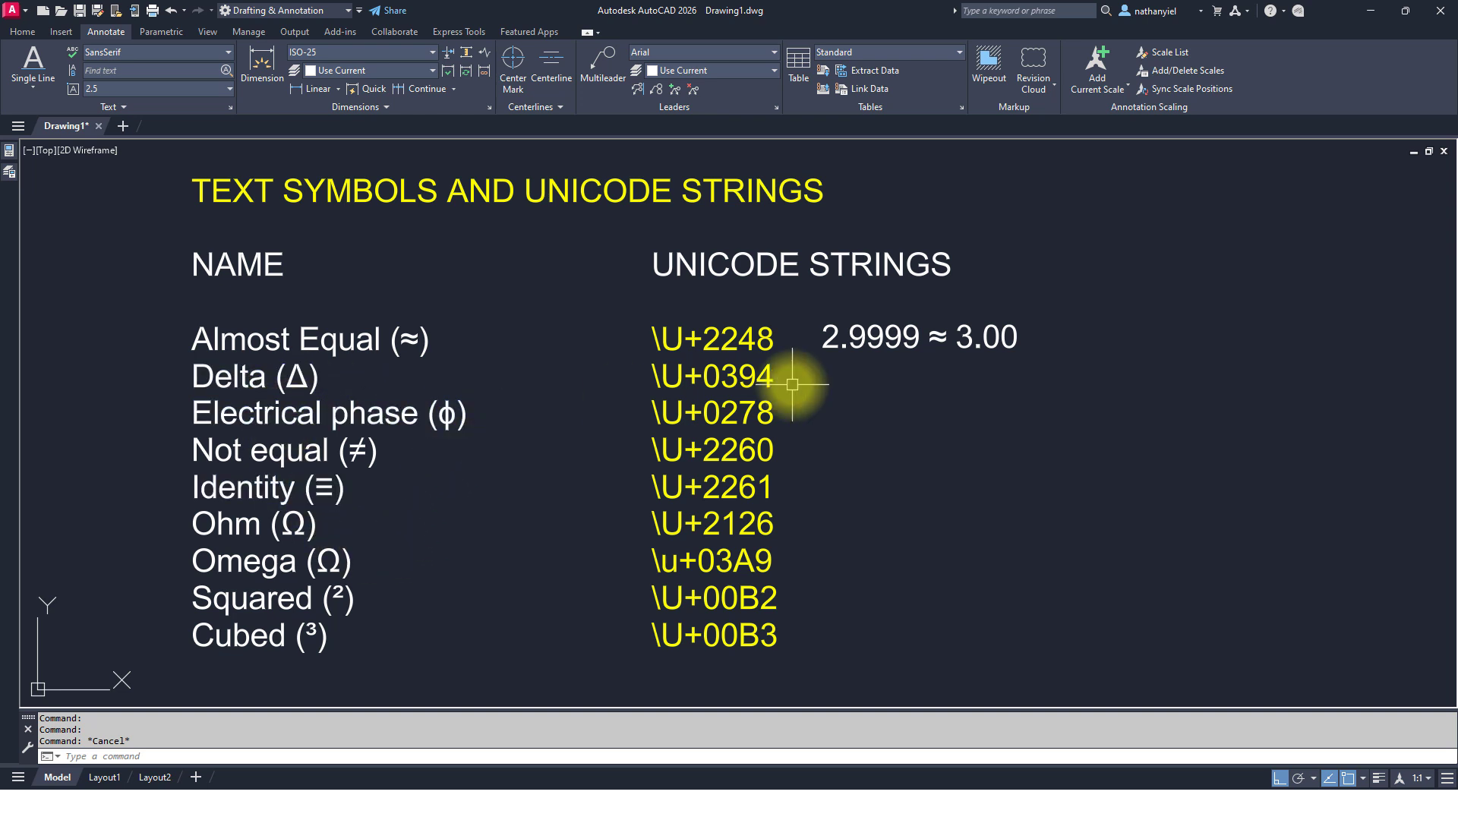
- Create a single-line text beside the \U+0394 string with default height and rotation, inserting the delta symbol with \U+0394
{"action": "type", "text": "DT"}
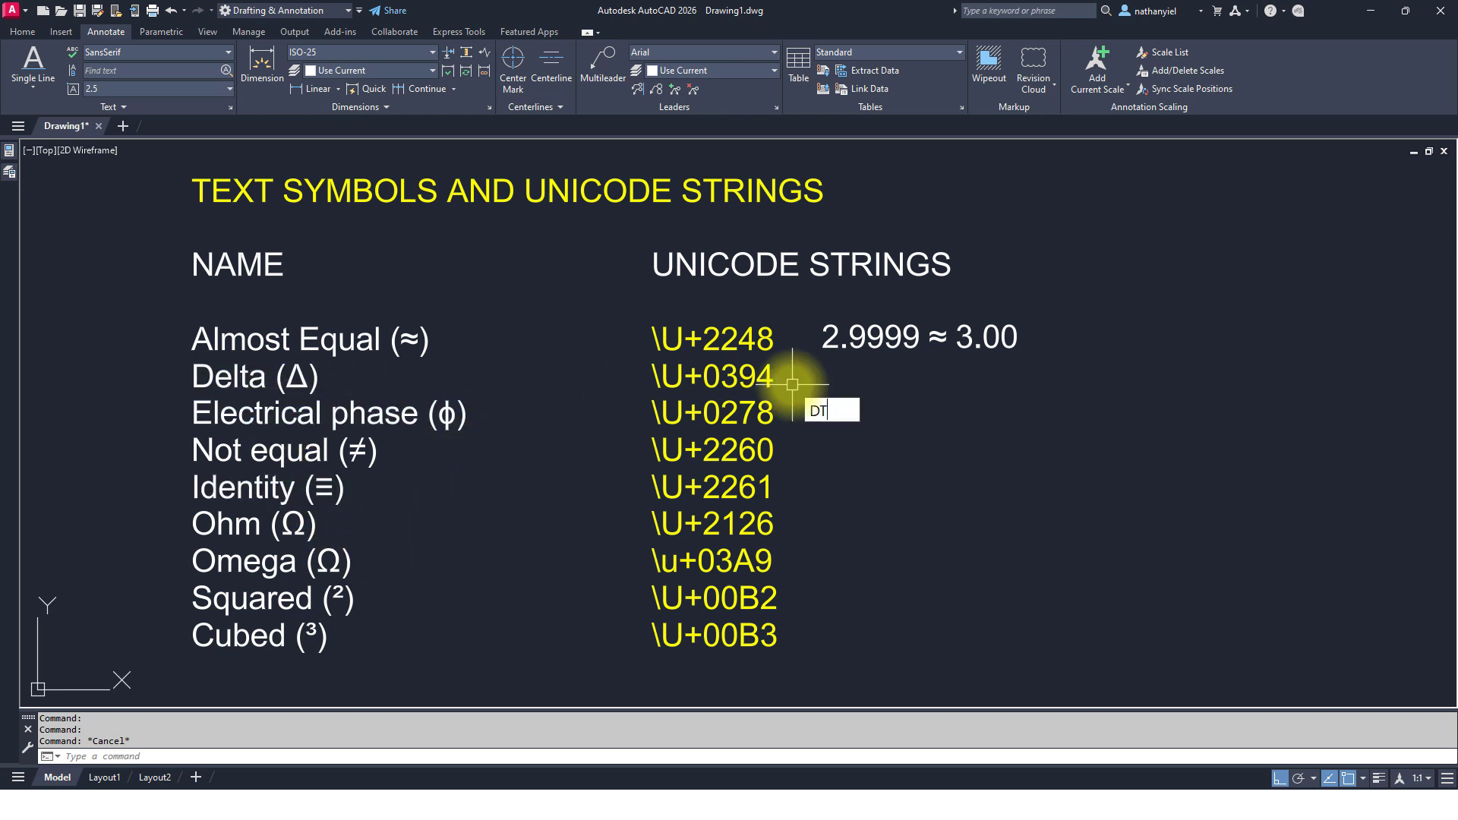
{"action": "key", "text": "Return"}
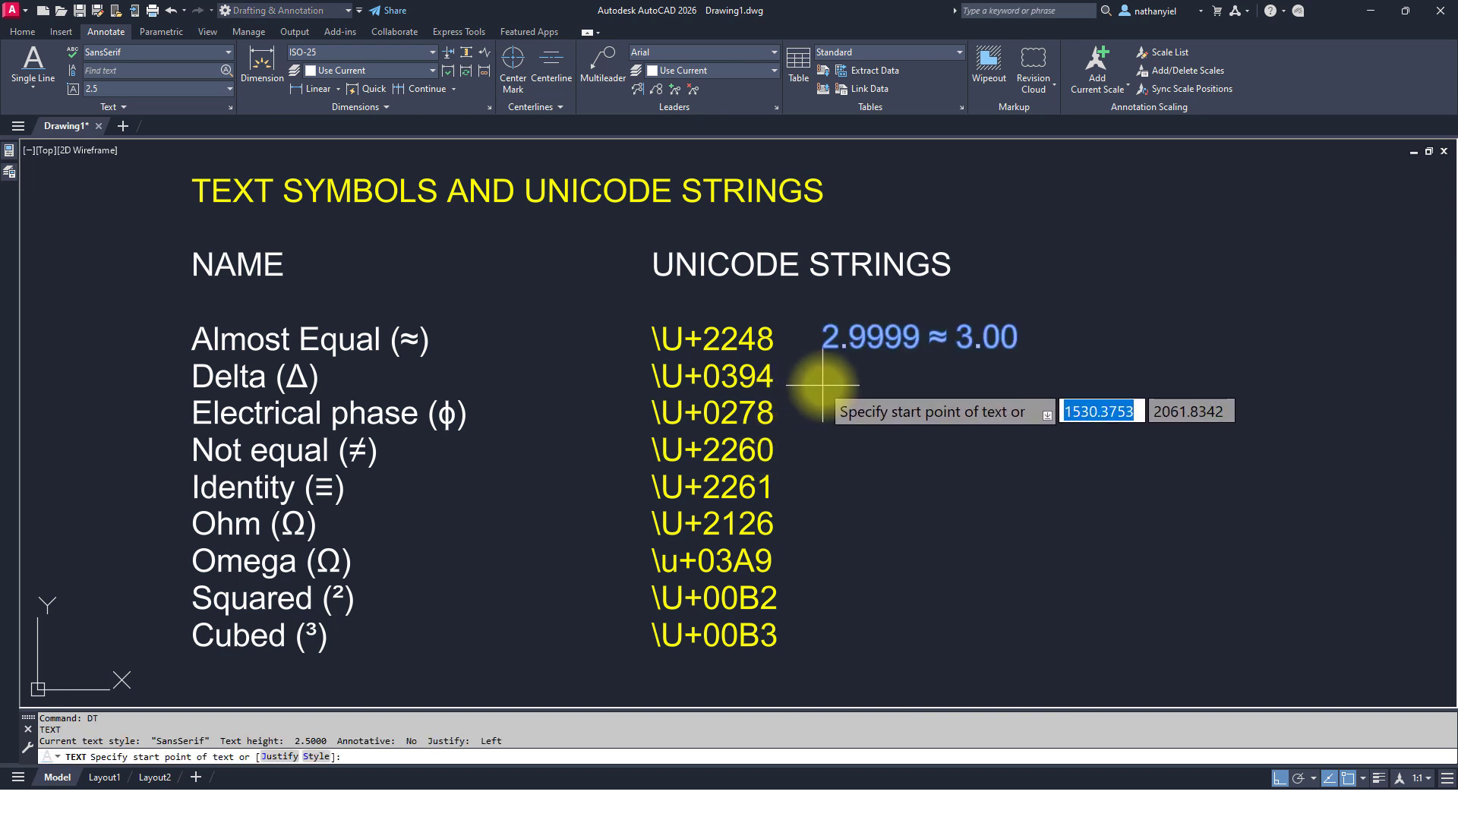
{"action": "left_click", "coordinate": [823, 385]}
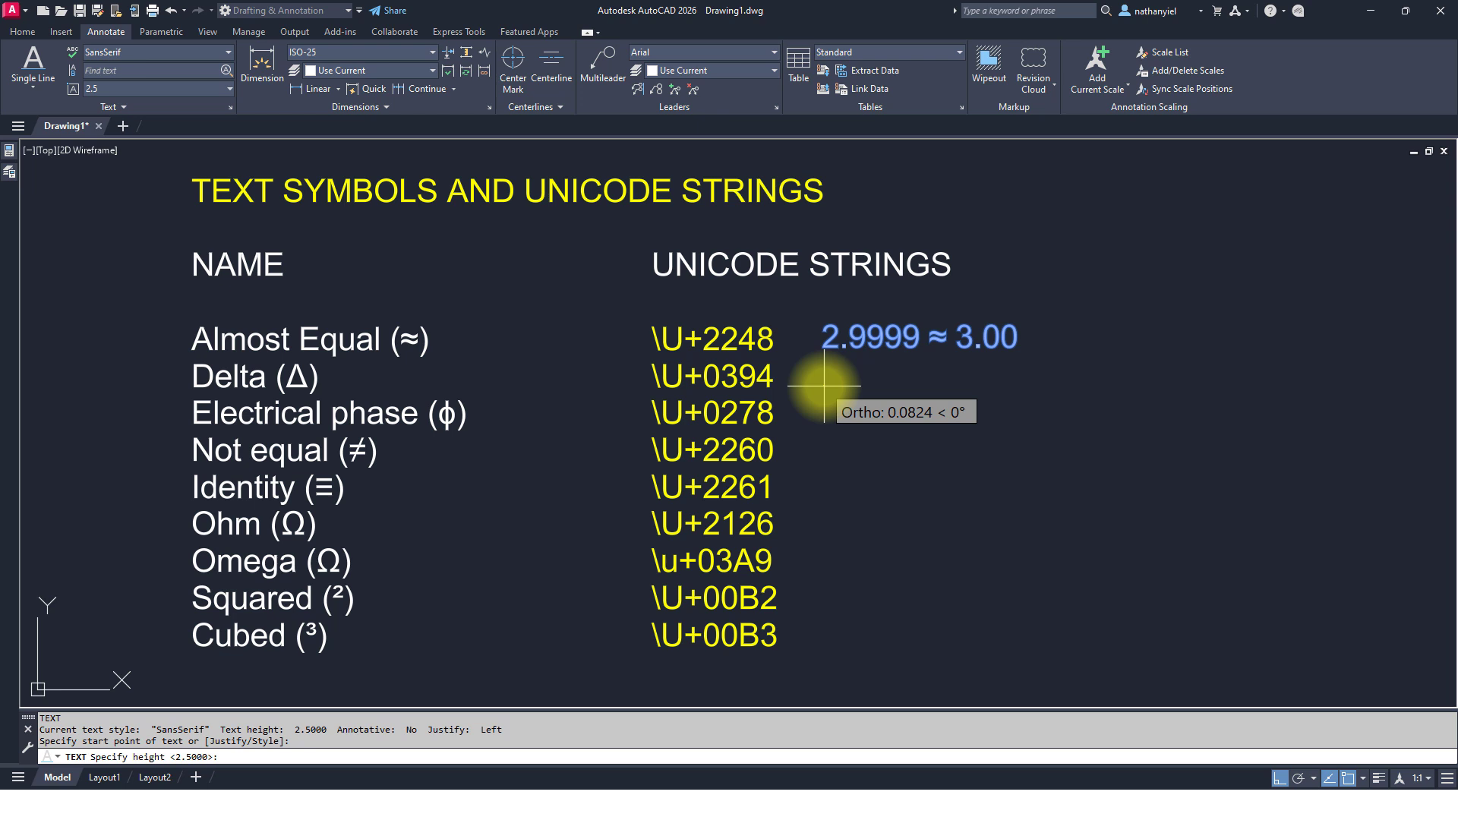
{"action": "key", "text": "Return"}
{"action": "key", "text": "Return"}
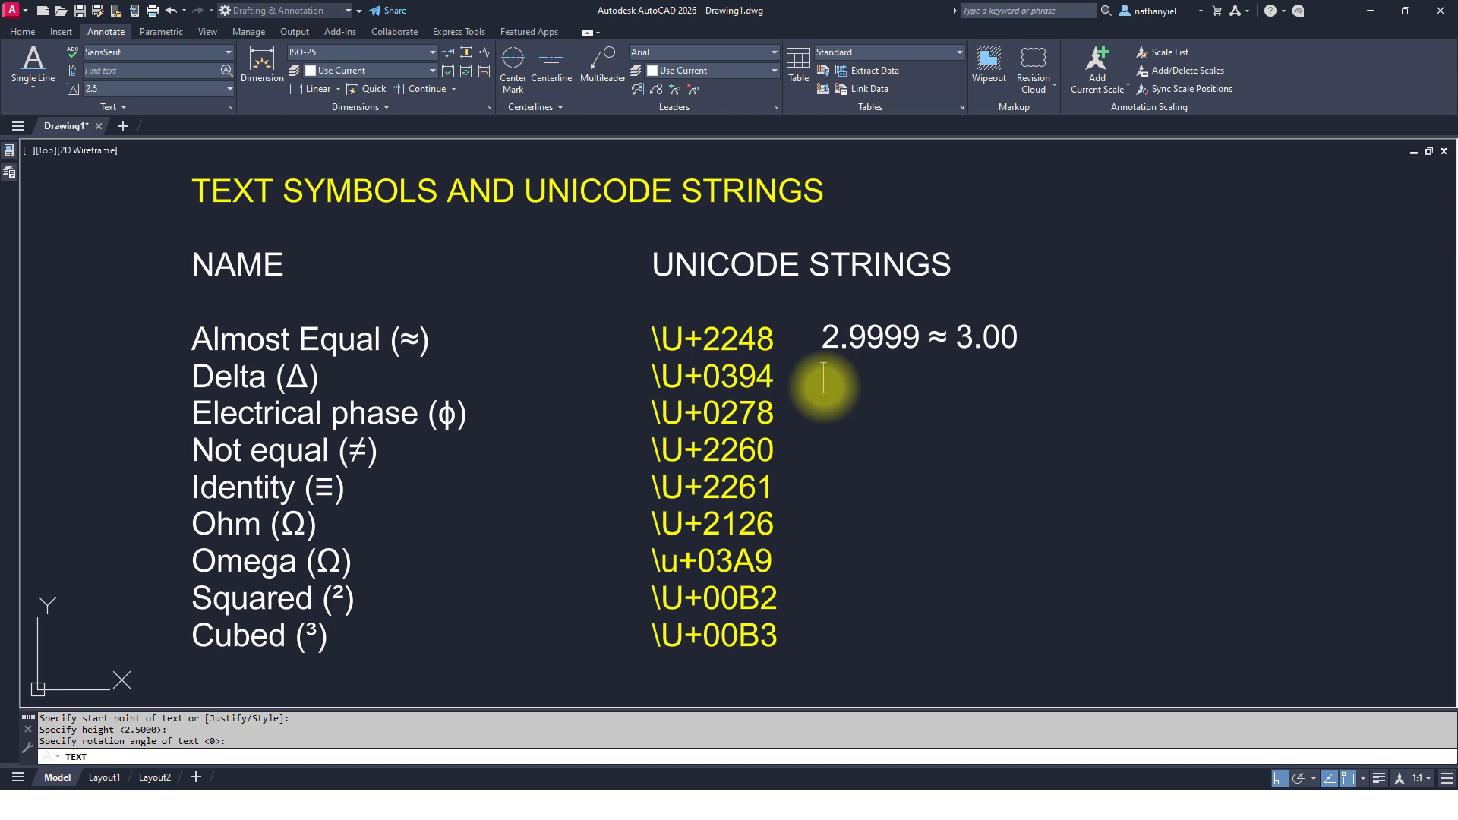
{"action": "type", "text": "\\U+"}
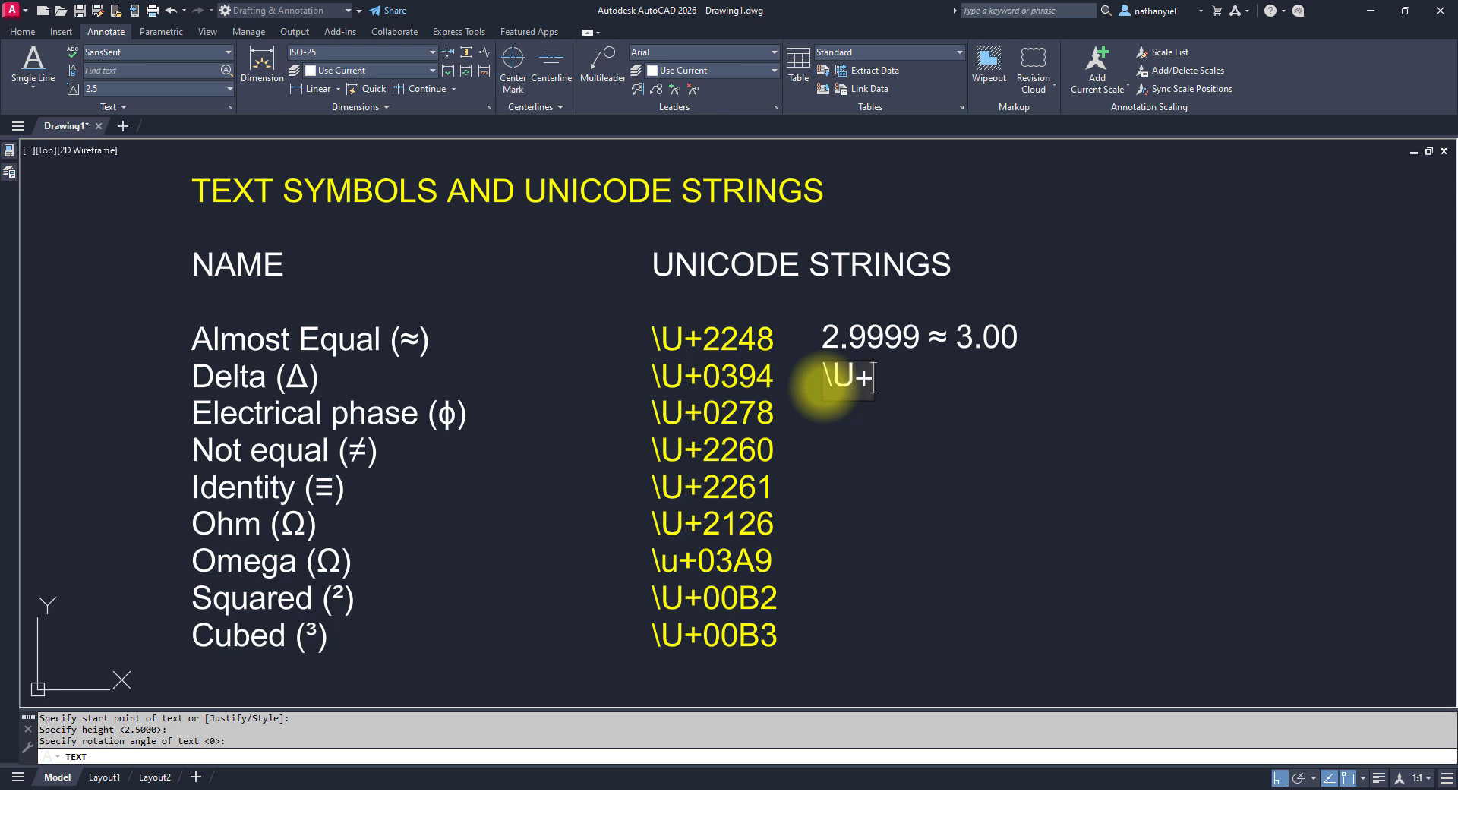
{"action": "type", "text": "0394"}
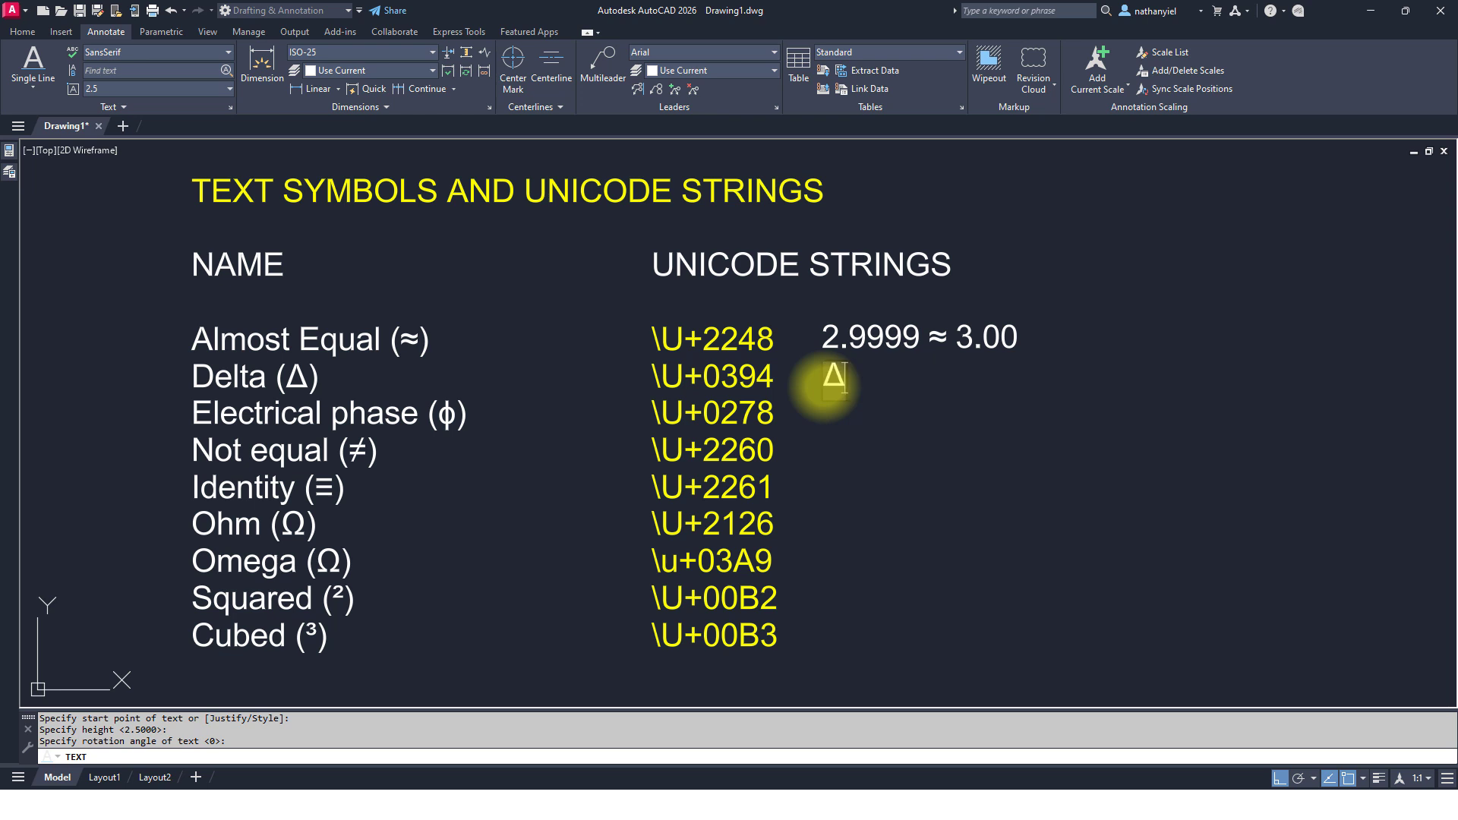
{"action": "key", "text": "Return"}
- Add the electrical phase symbol with \U+0278 and the not-equal symbol with \U+2260 on the following two text lines
{"action": "type", "text": "\\U"}
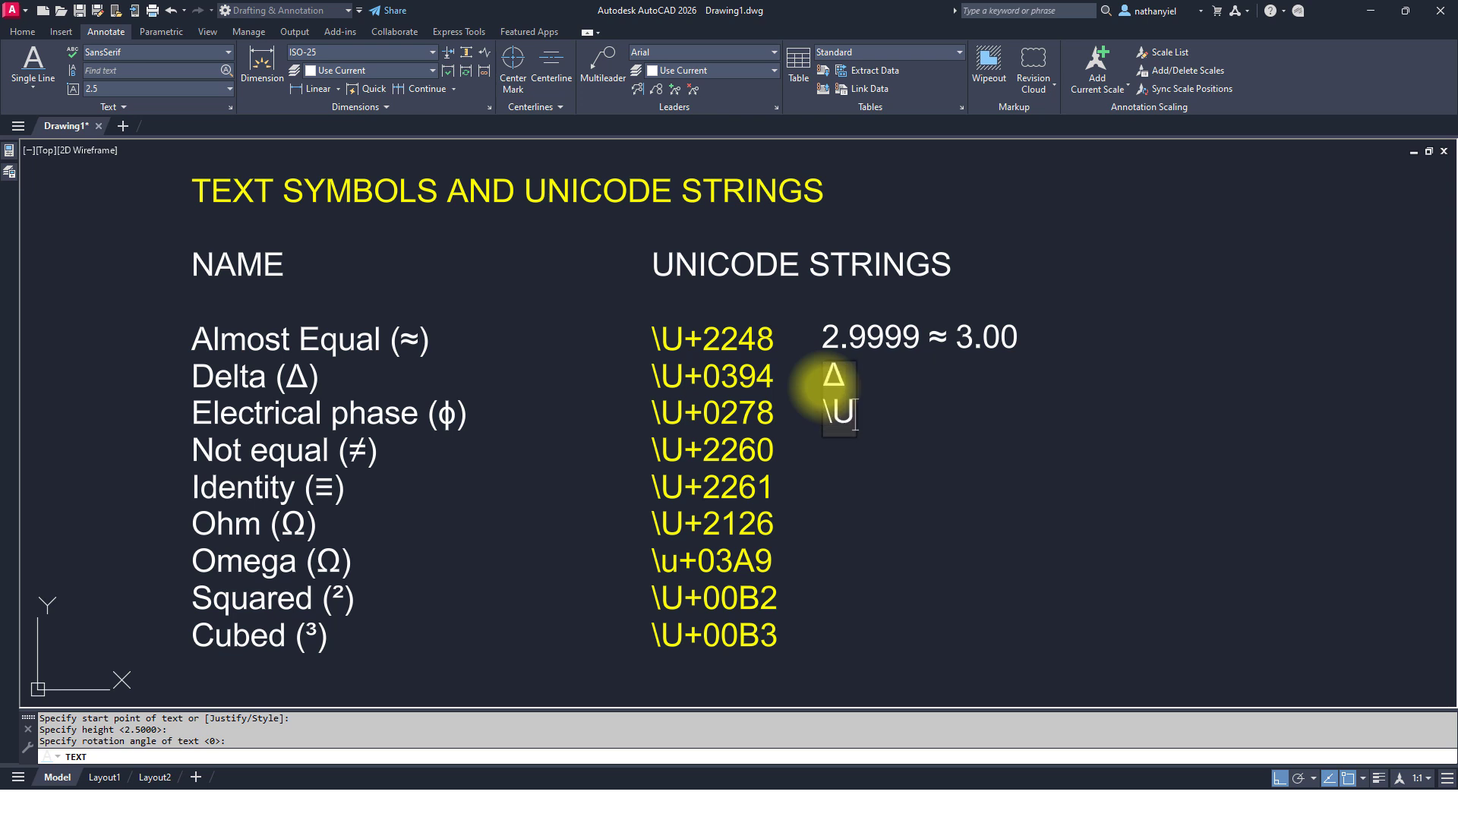
{"action": "type", "text": "+0"}
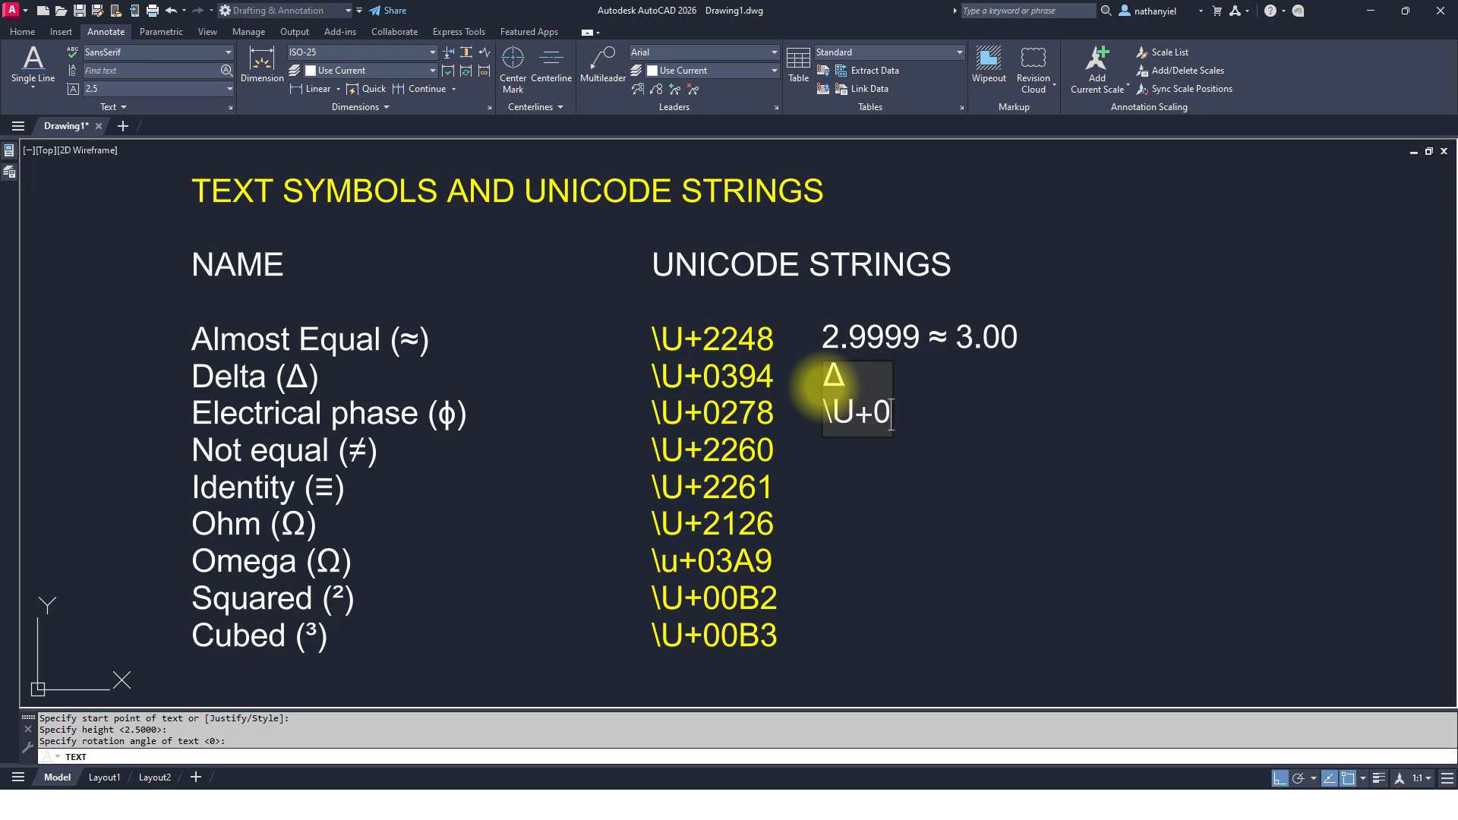
{"action": "type", "text": "278"}
{"action": "key", "text": "Return"}
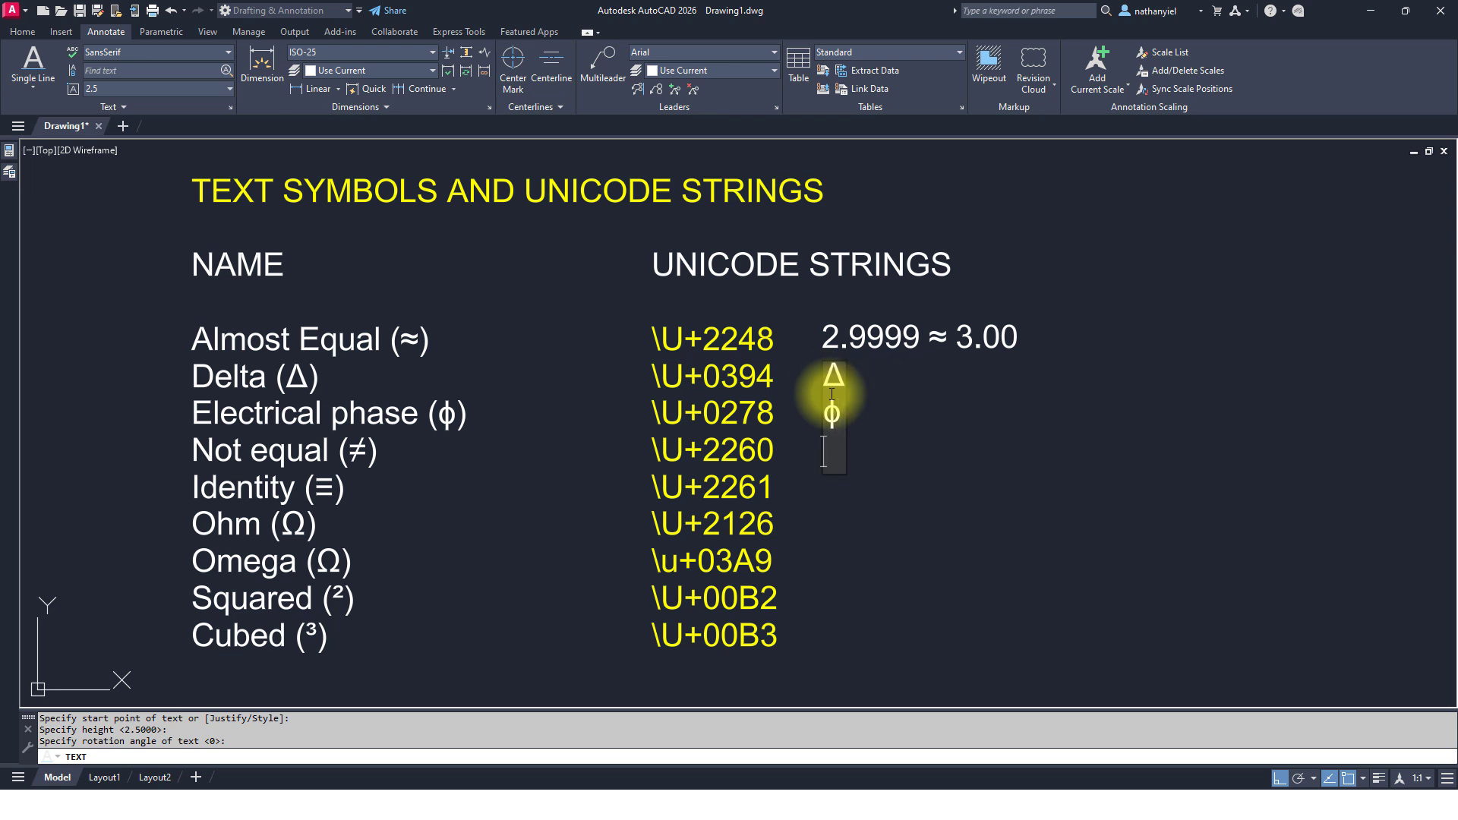
{"action": "type", "text": "\\U"}
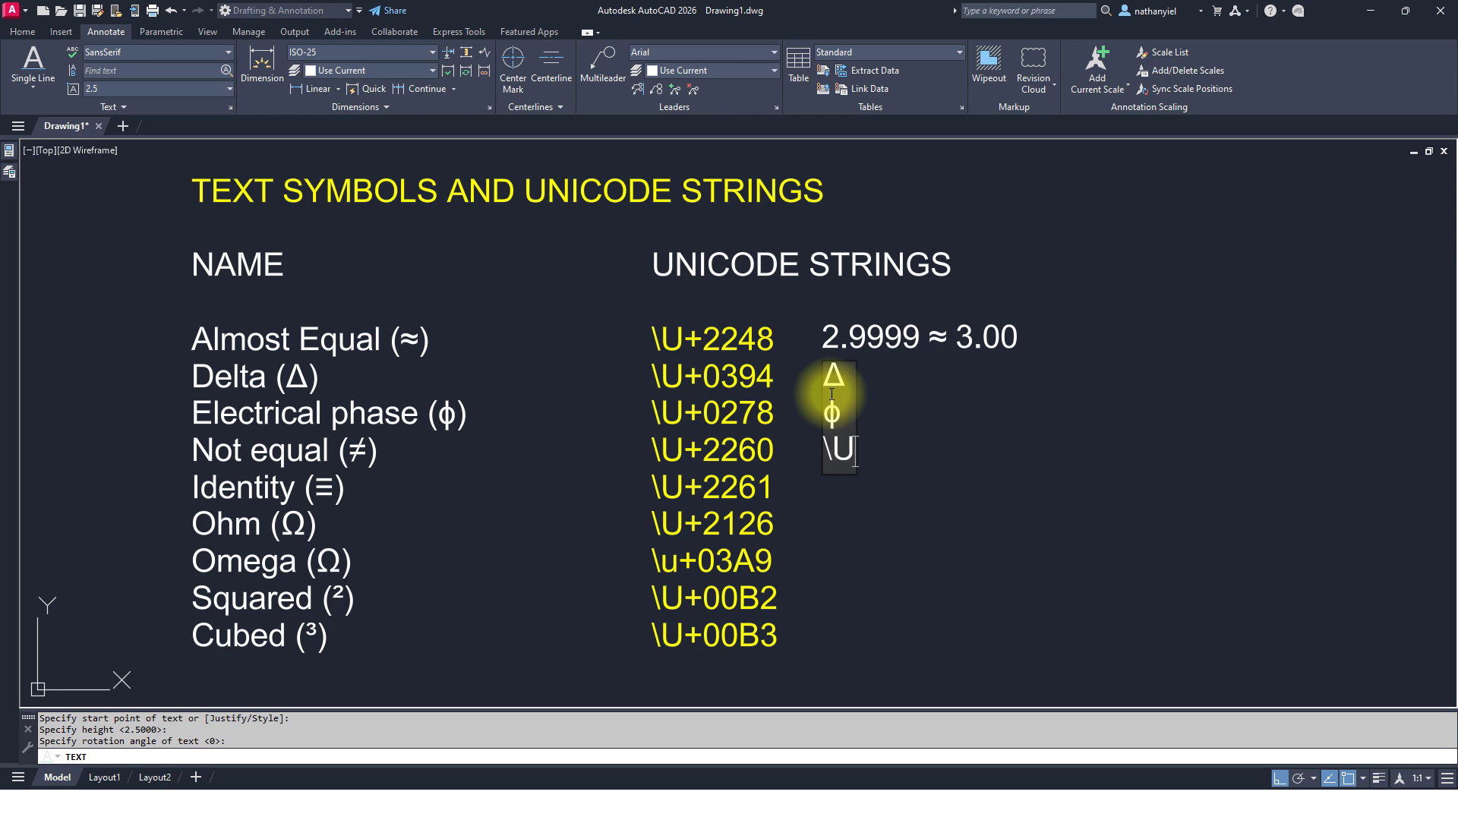
{"action": "type", "text": "+2"}
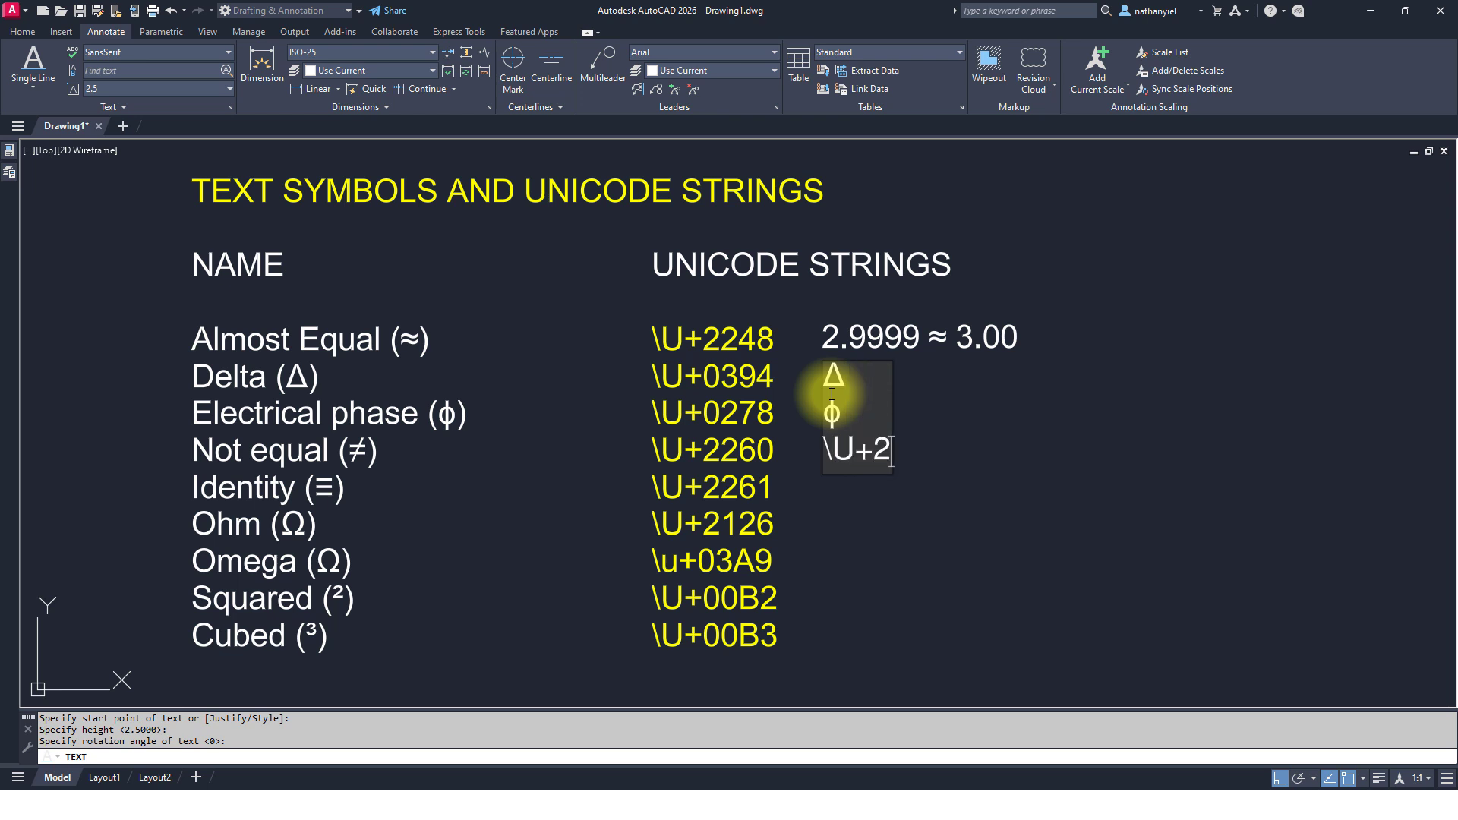
{"action": "type", "text": "260"}
{"action": "key", "text": "Return"}
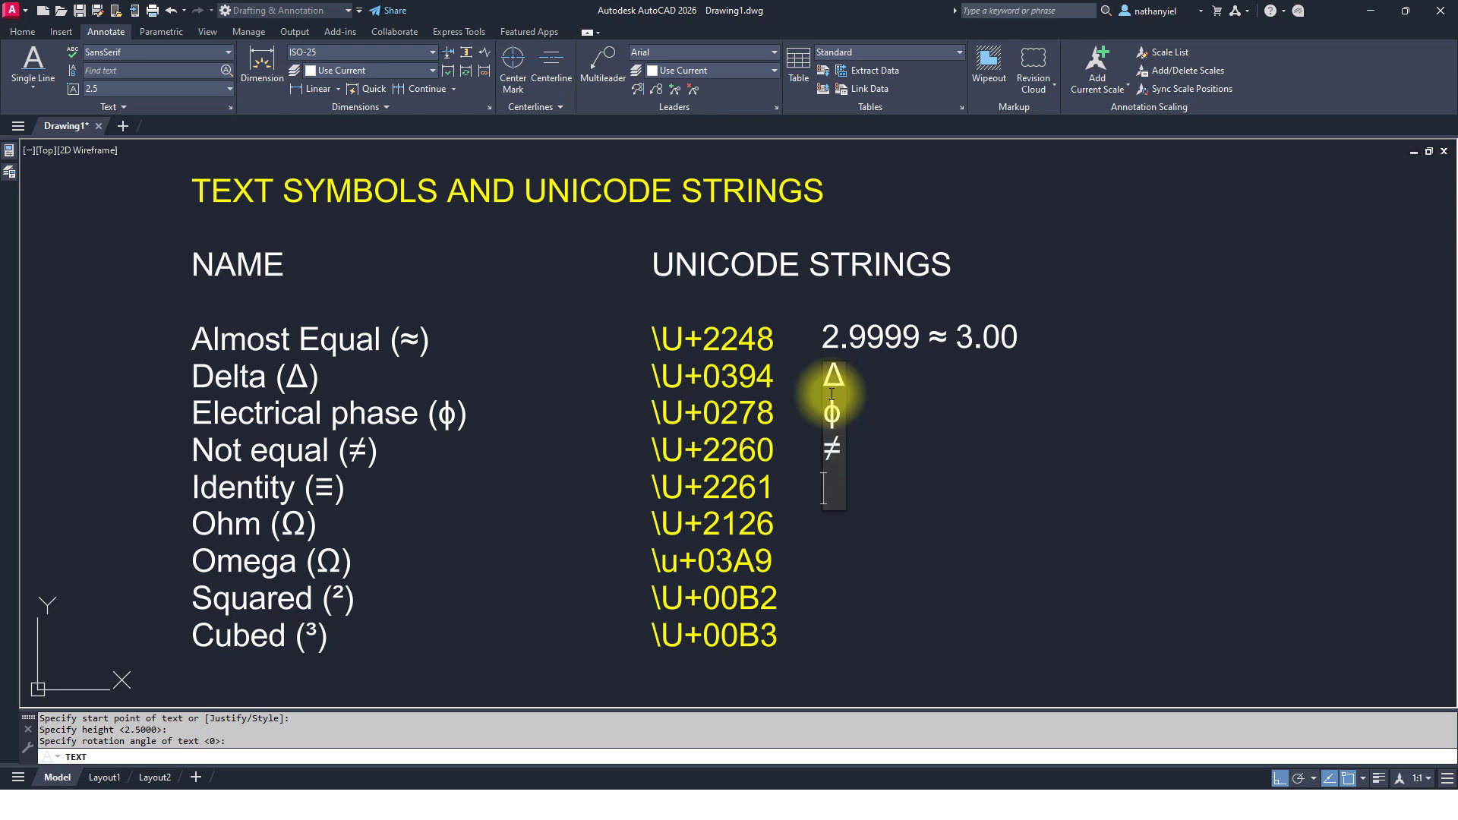
- Add the identity symbol with \U+2261 and the ohm symbol with \U+2126 on the following two text lines
{"action": "type", "text": "\\U"}
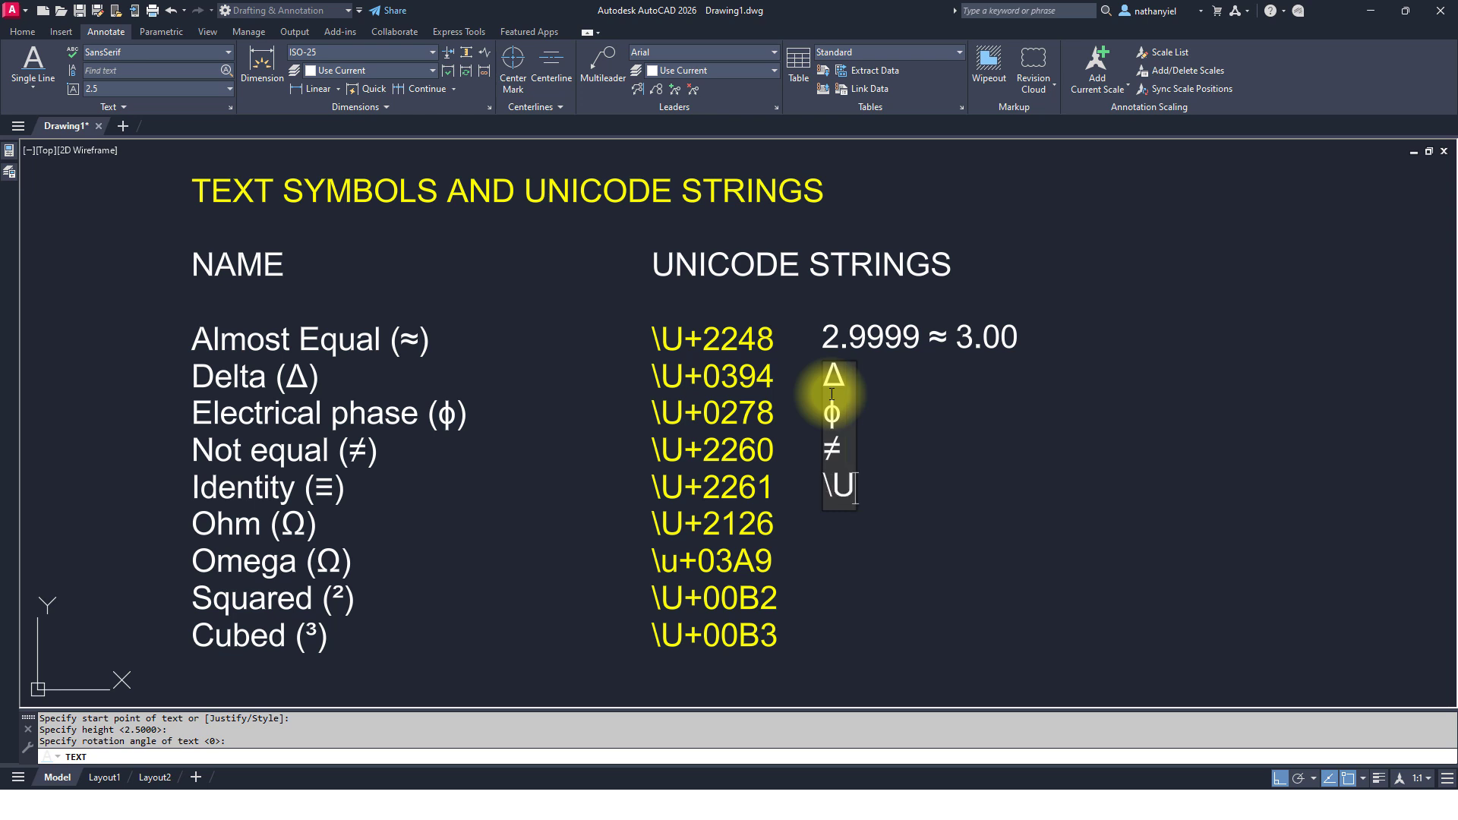
{"action": "type", "text": "+"}
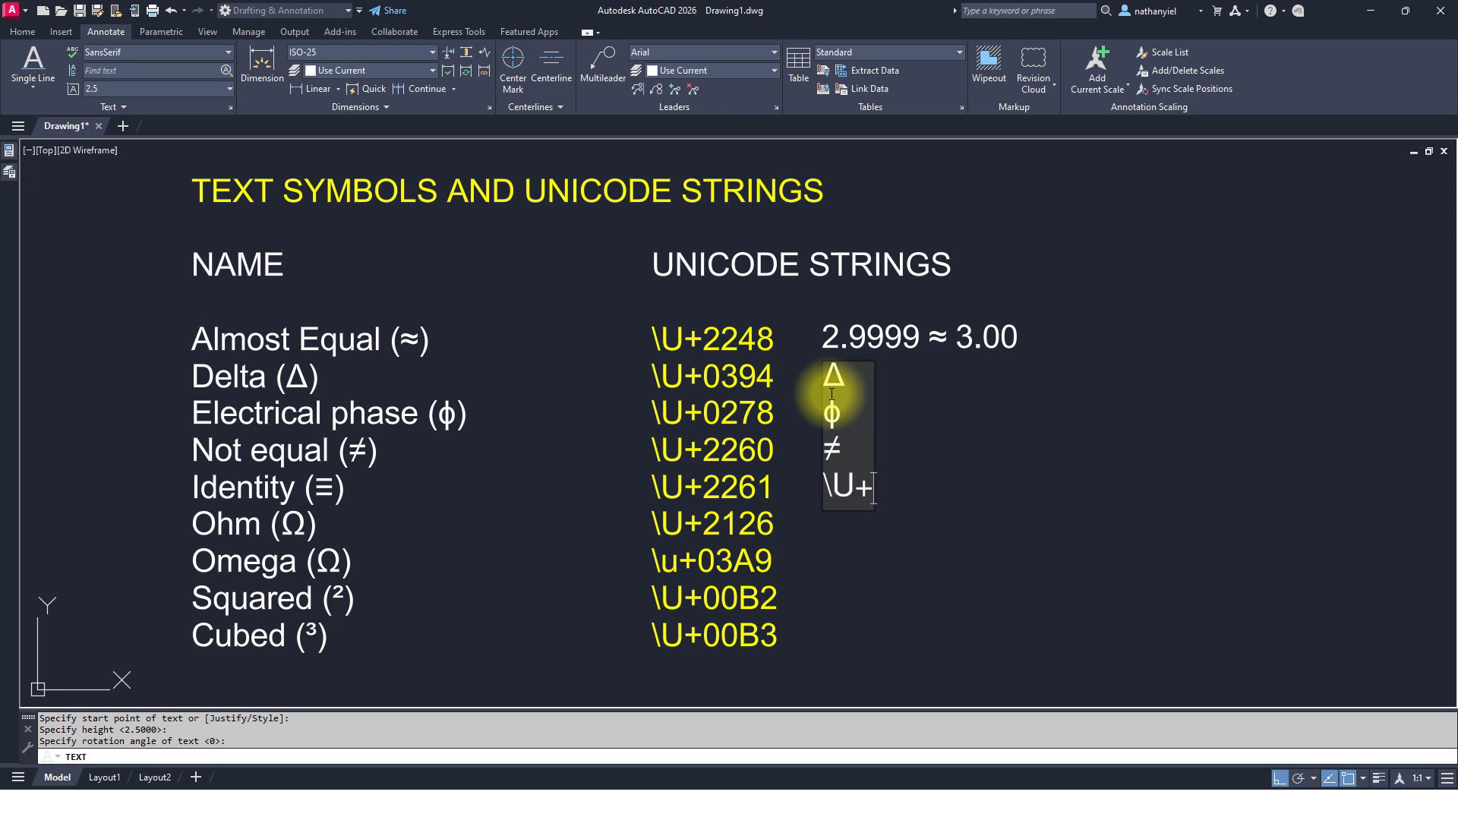
{"action": "type", "text": "2261"}
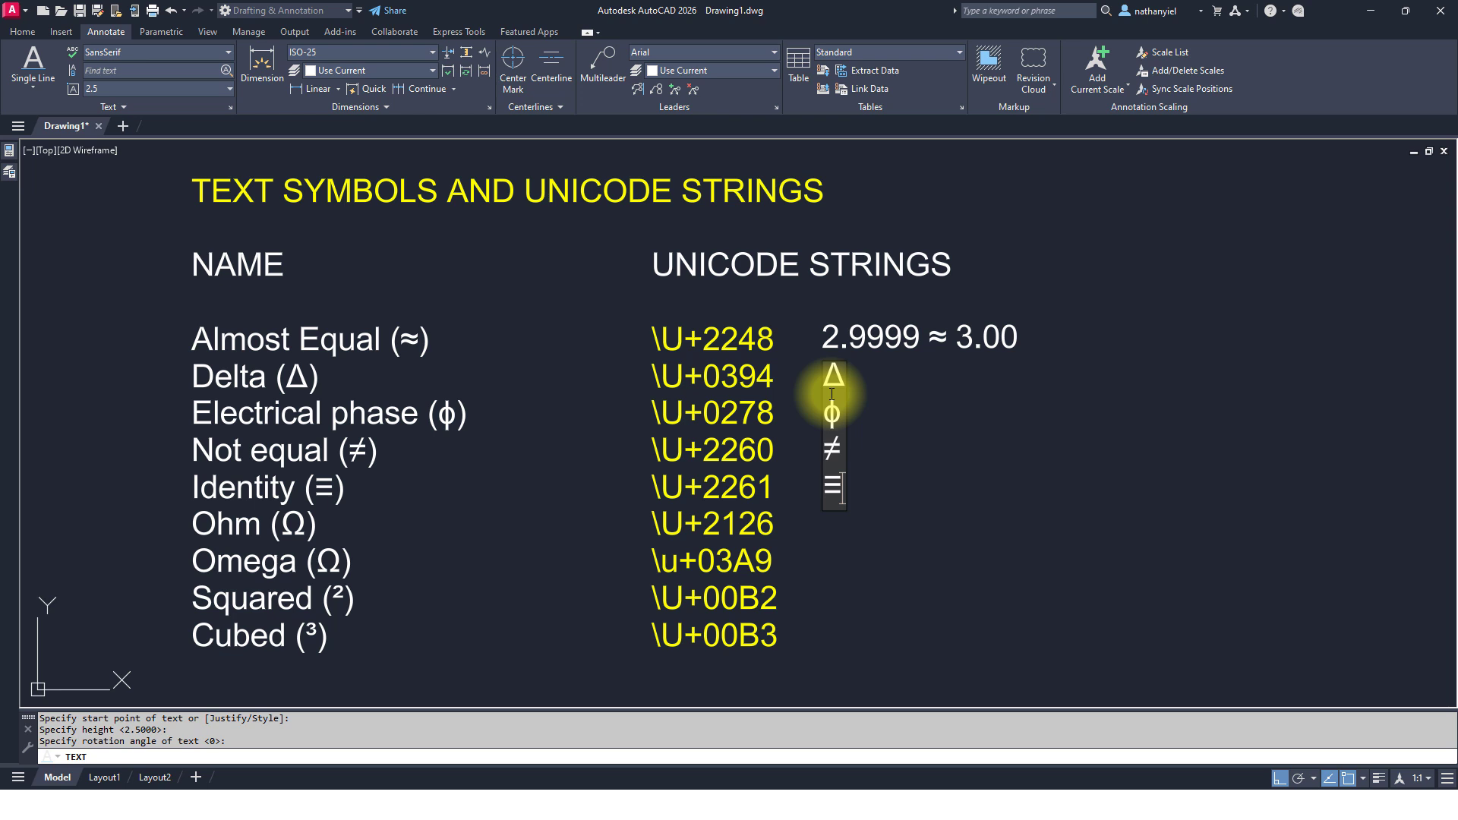
{"action": "key", "text": "Return"}
{"action": "type", "text": "\\U+"}
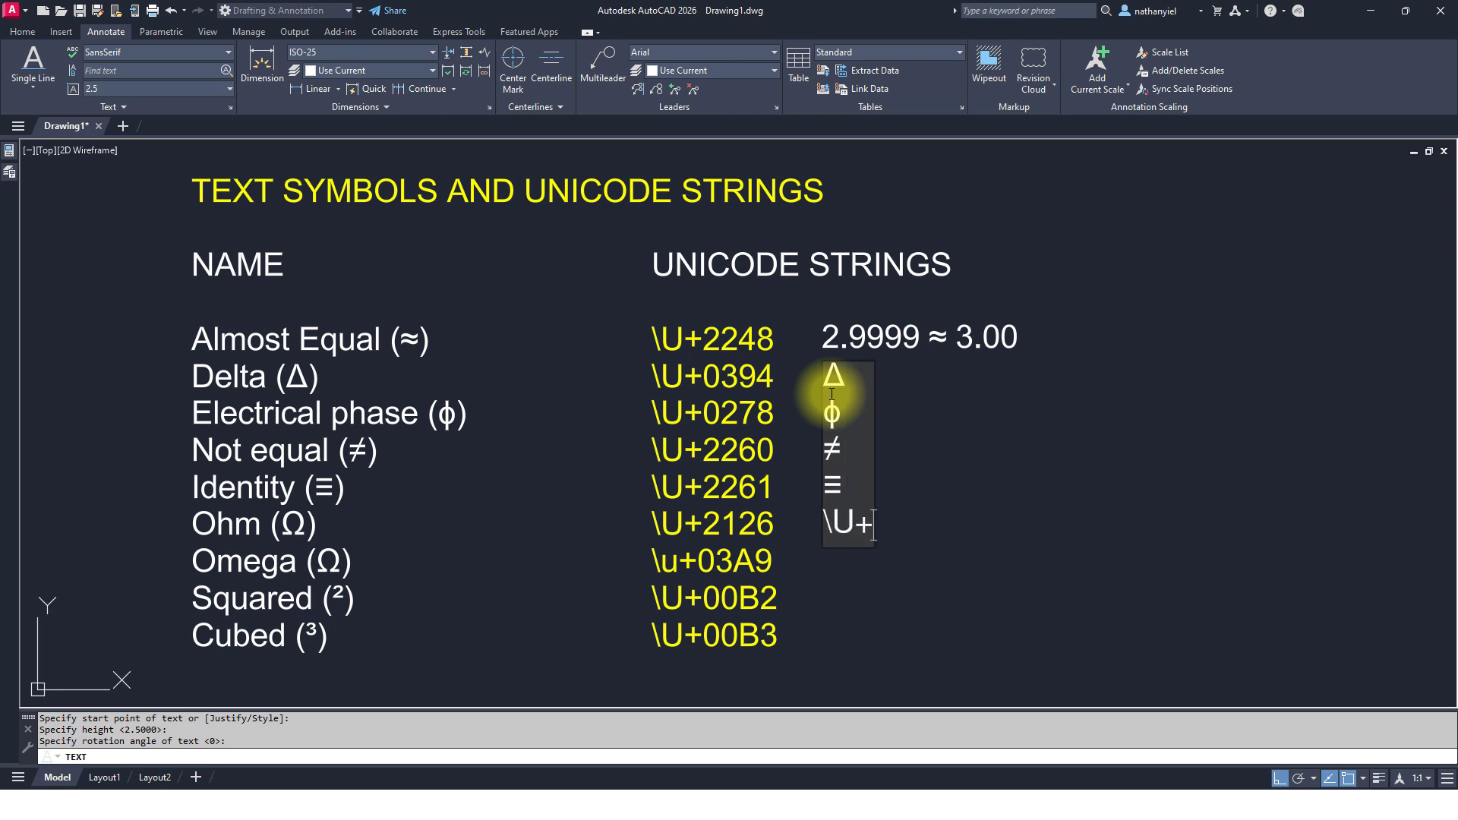
{"action": "type", "text": "2126"}
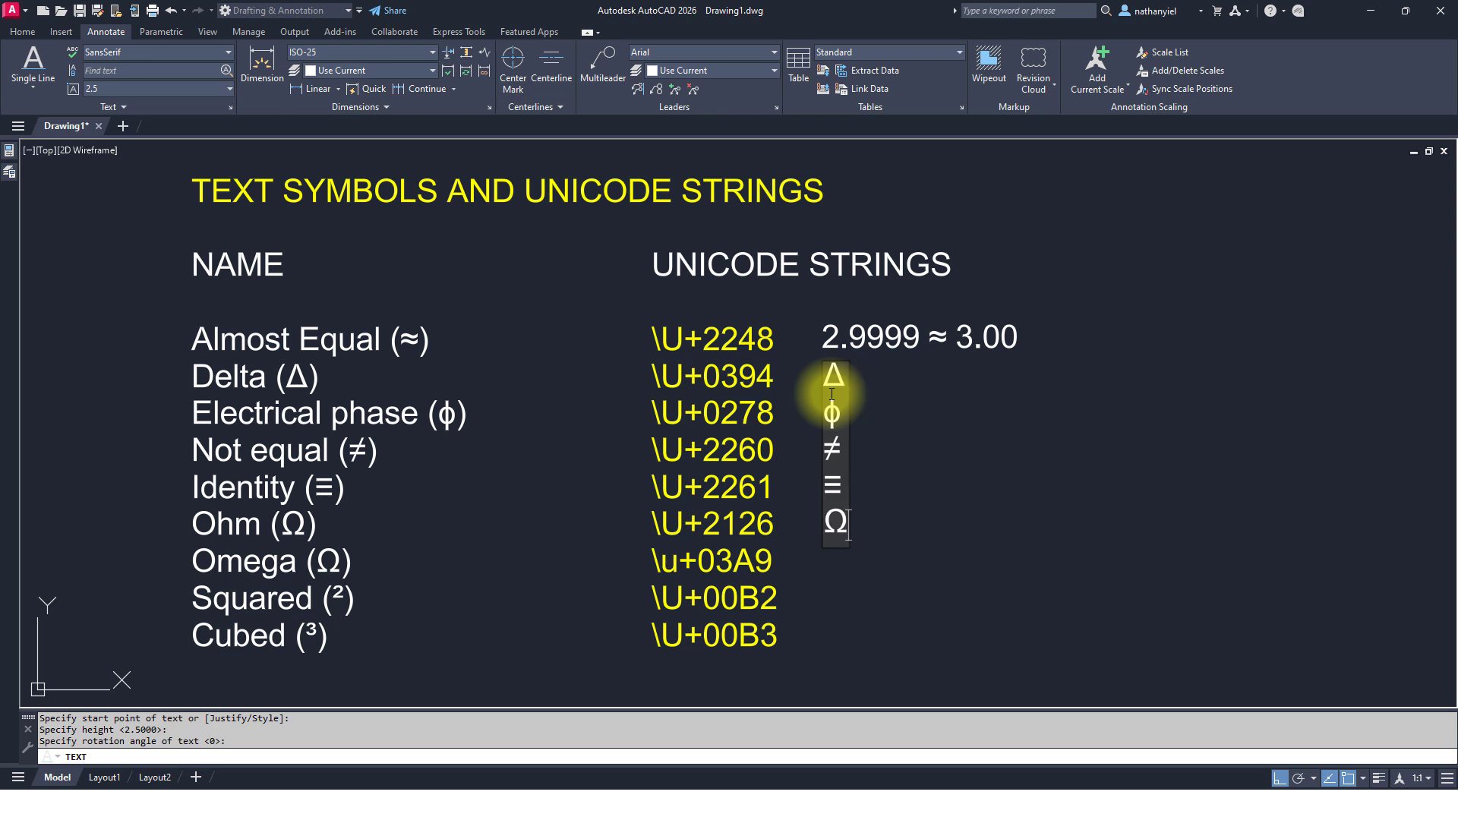
{"action": "key", "text": "Return"}
- Add the omega symbol with \U+03A9 on the text line beside the Omega string
{"action": "type", "text": "\\U+"}
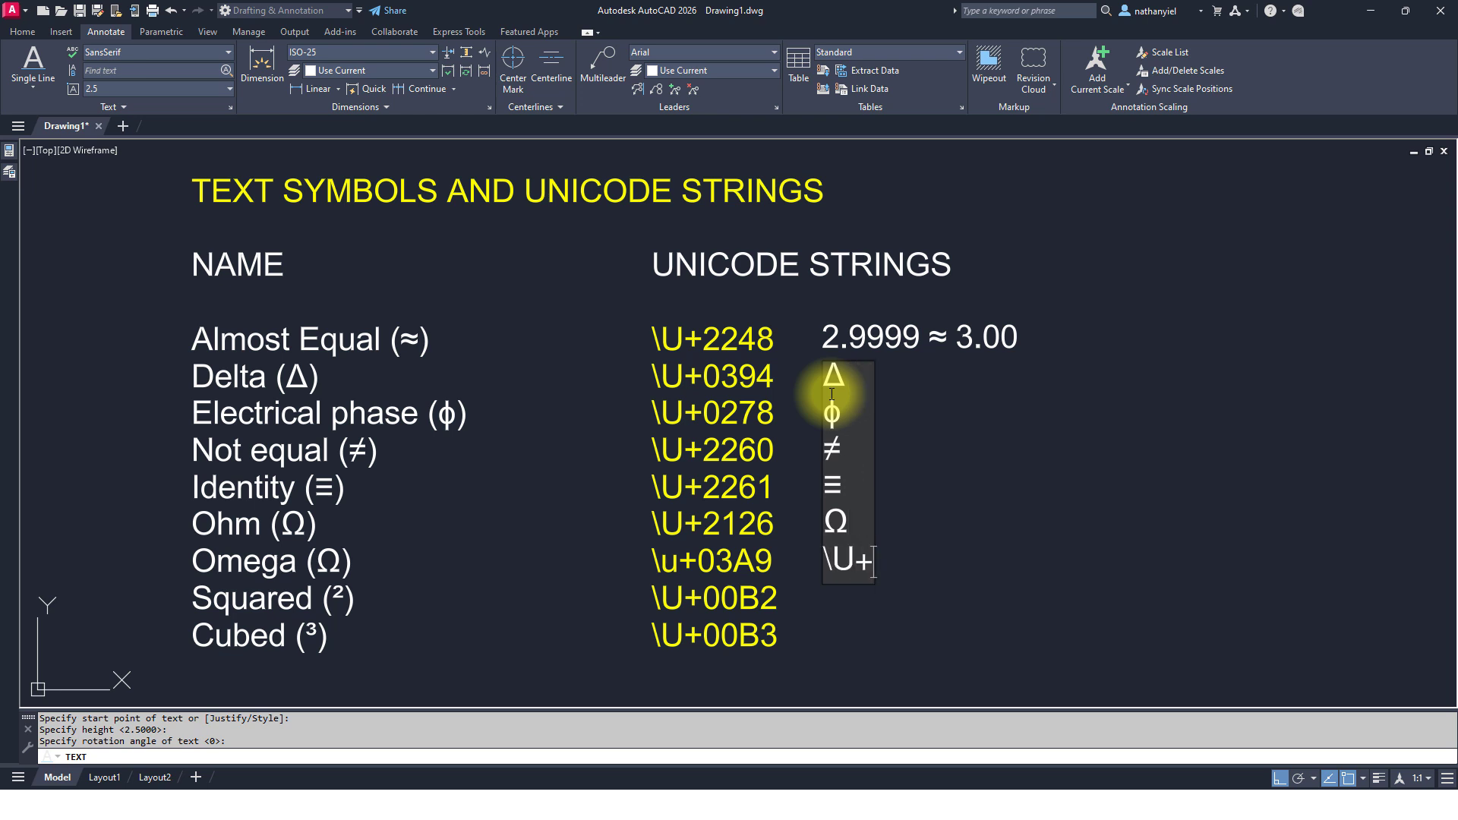
{"action": "type", "text": "03"}
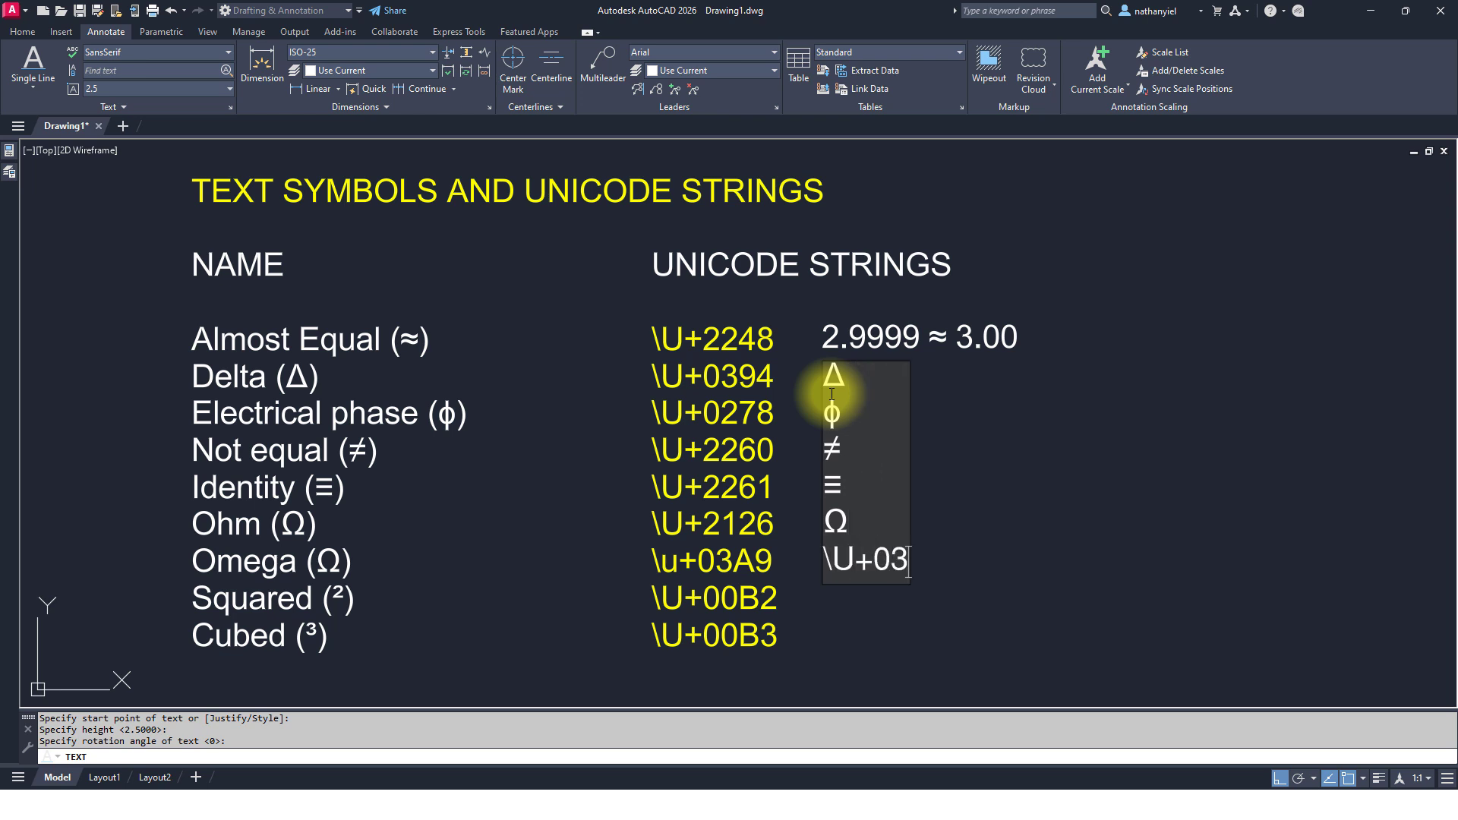
{"action": "type", "text": "A9"}
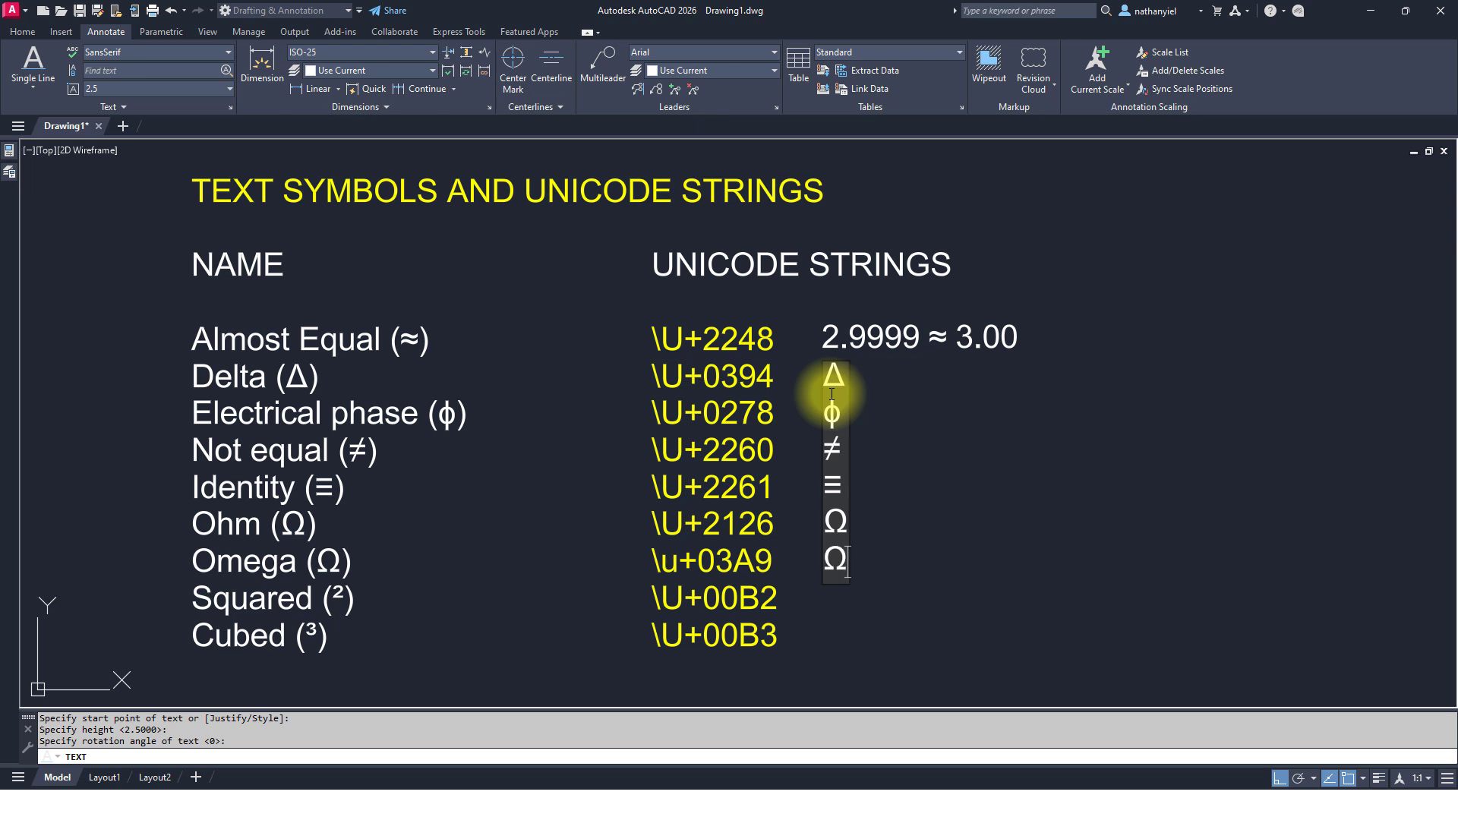
{"action": "key", "text": "Return"}
- Write mm² using \U+00B2 and mm³ using \U+00B3 on the last two text lines and finish the text
{"action": "type", "text": "mm"}
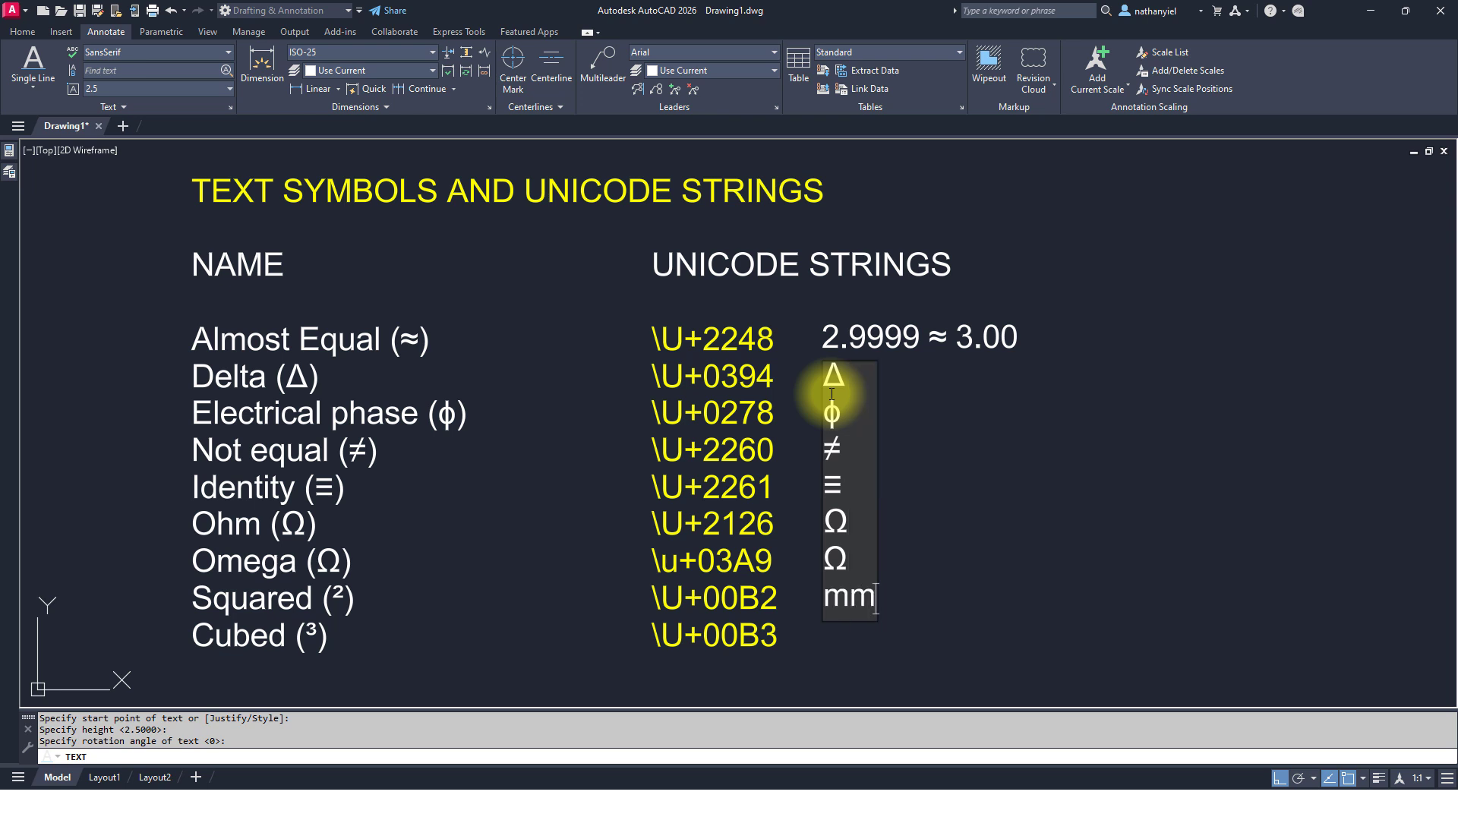
{"action": "type", "text": "\\"}
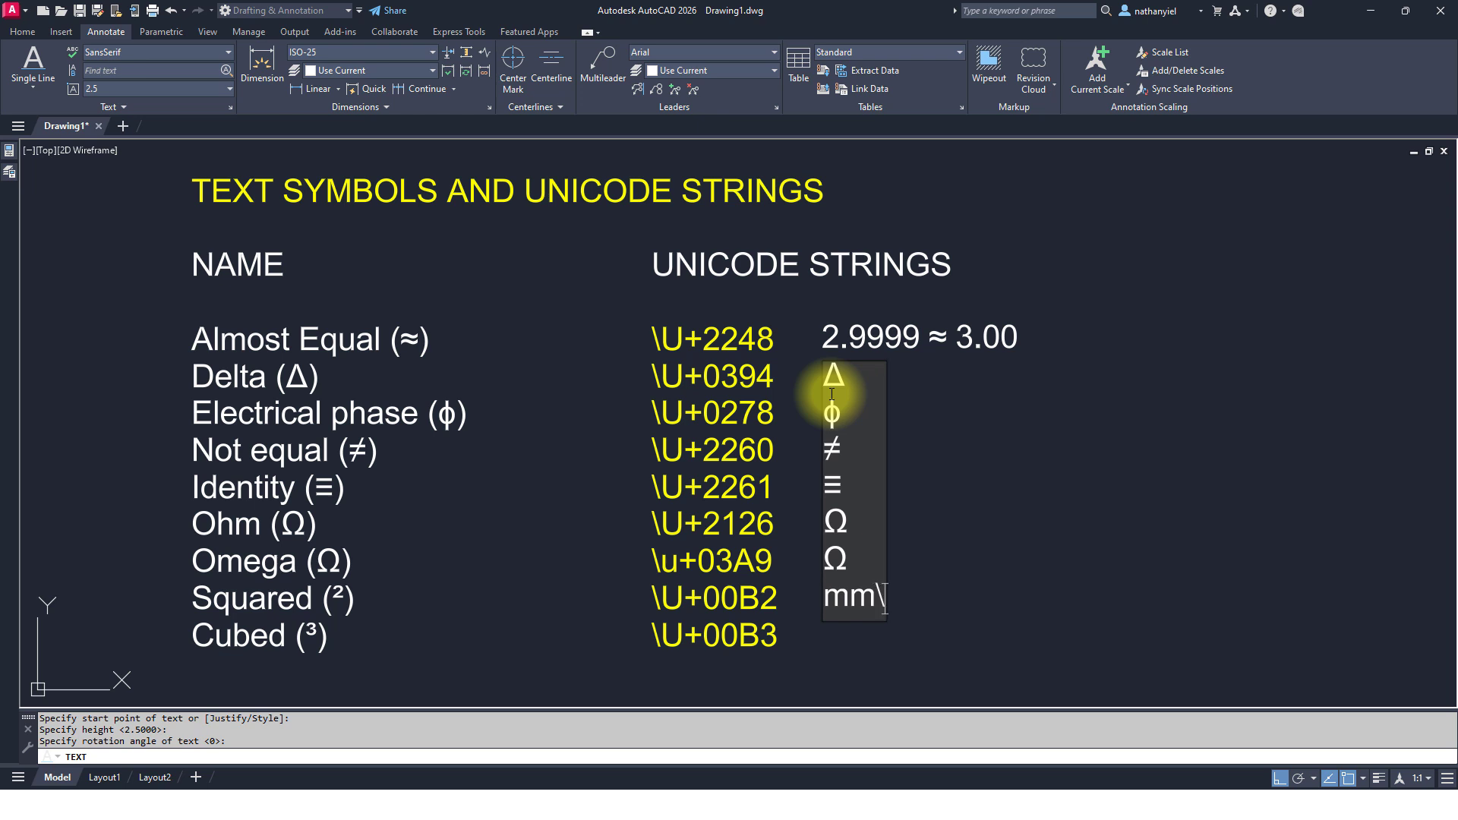
{"action": "type", "text": "U+"}
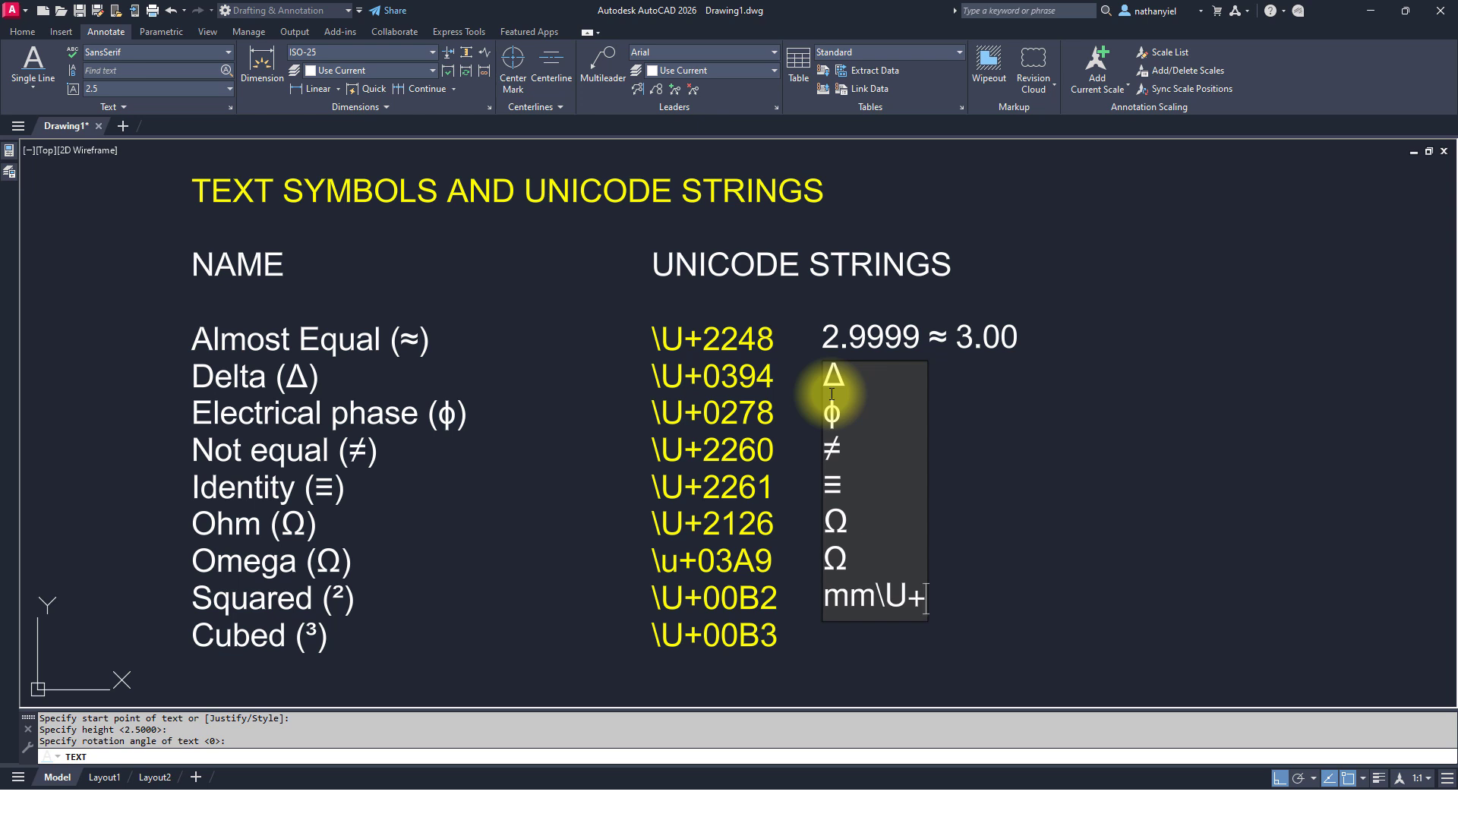
{"action": "type", "text": "00B2"}
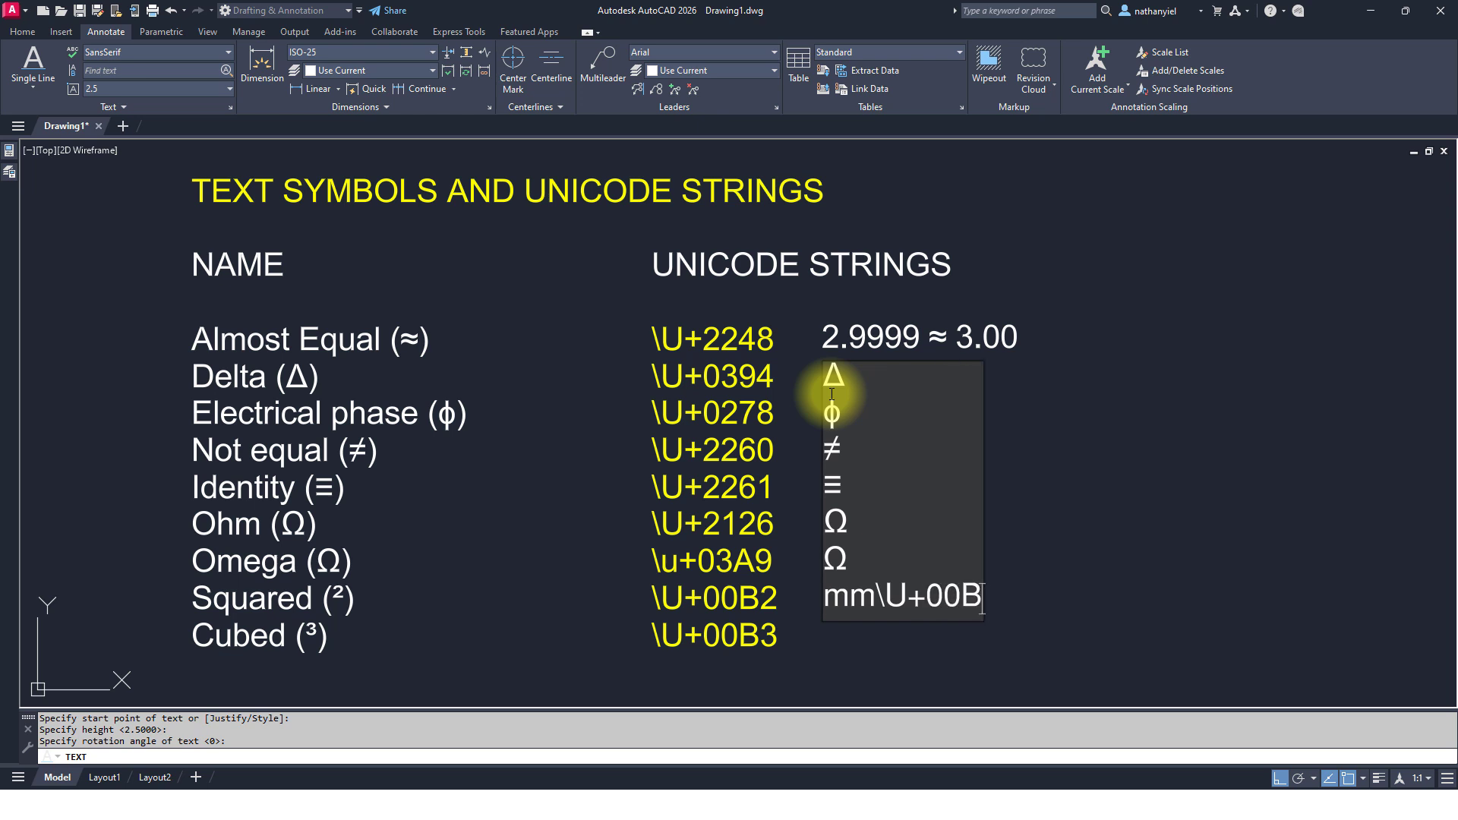
{"action": "key", "text": "Return"}
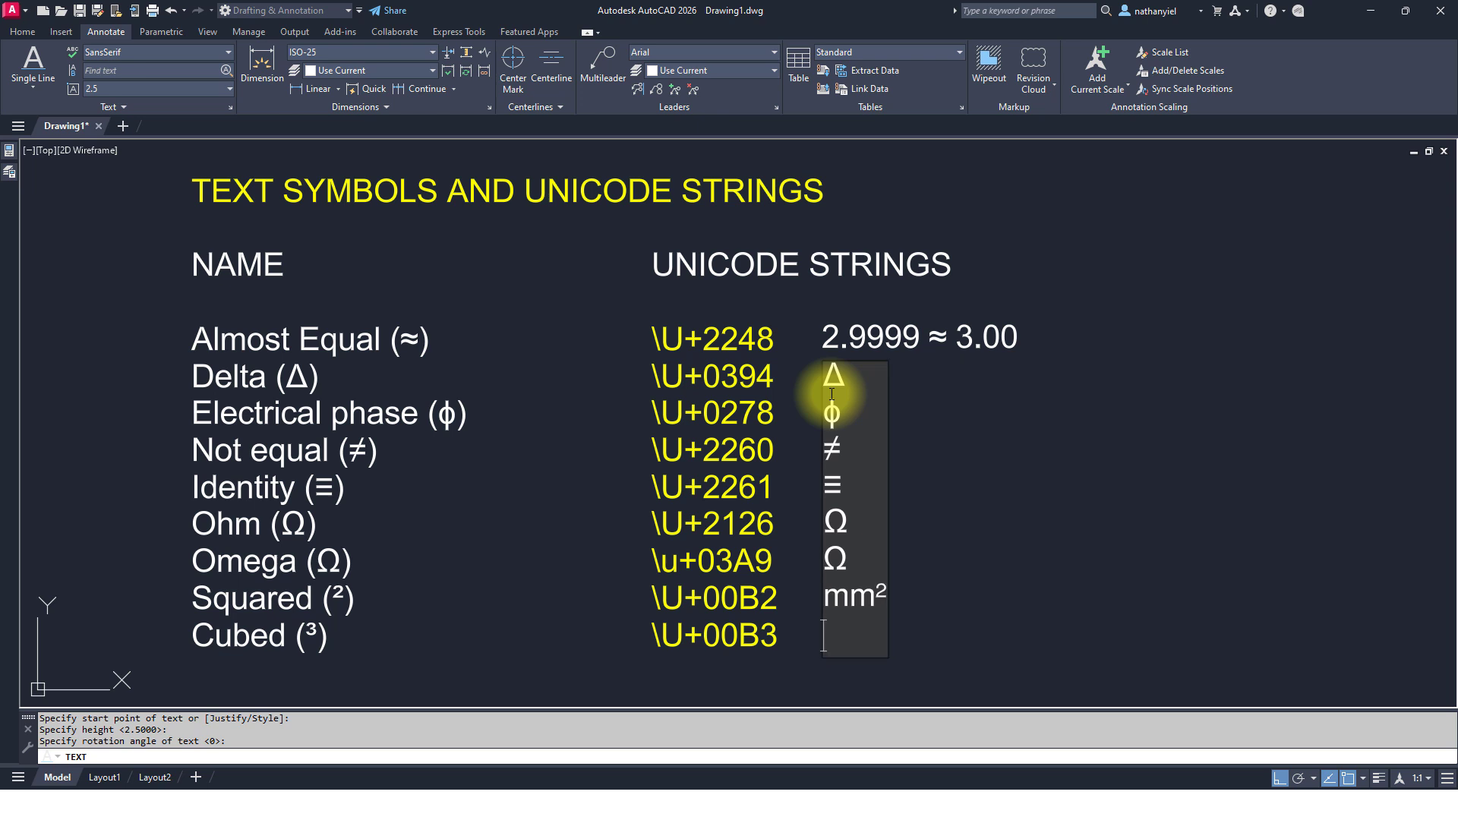
{"action": "type", "text": "mm\\U"}
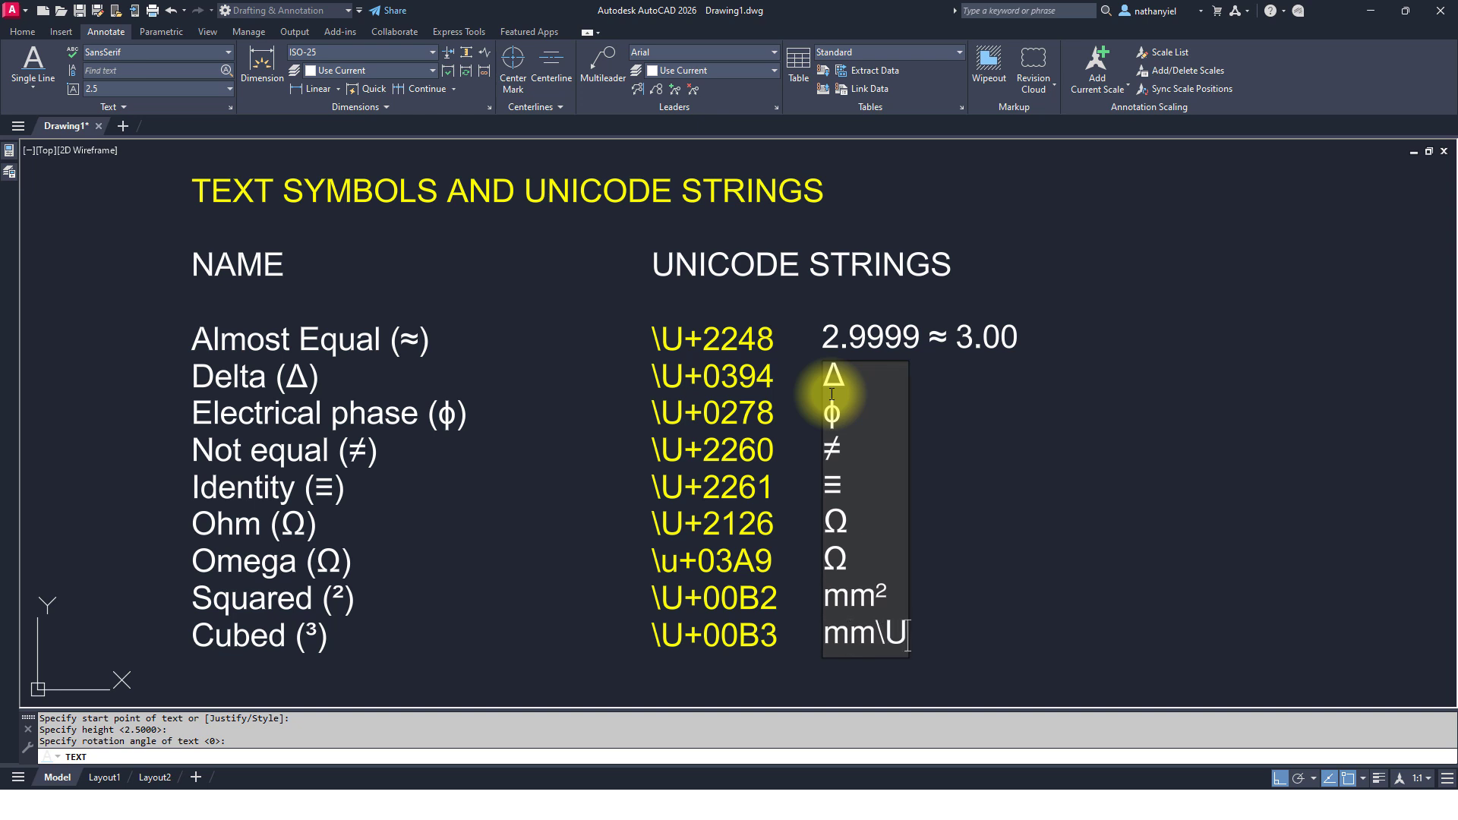
{"action": "type", "text": "+00"}
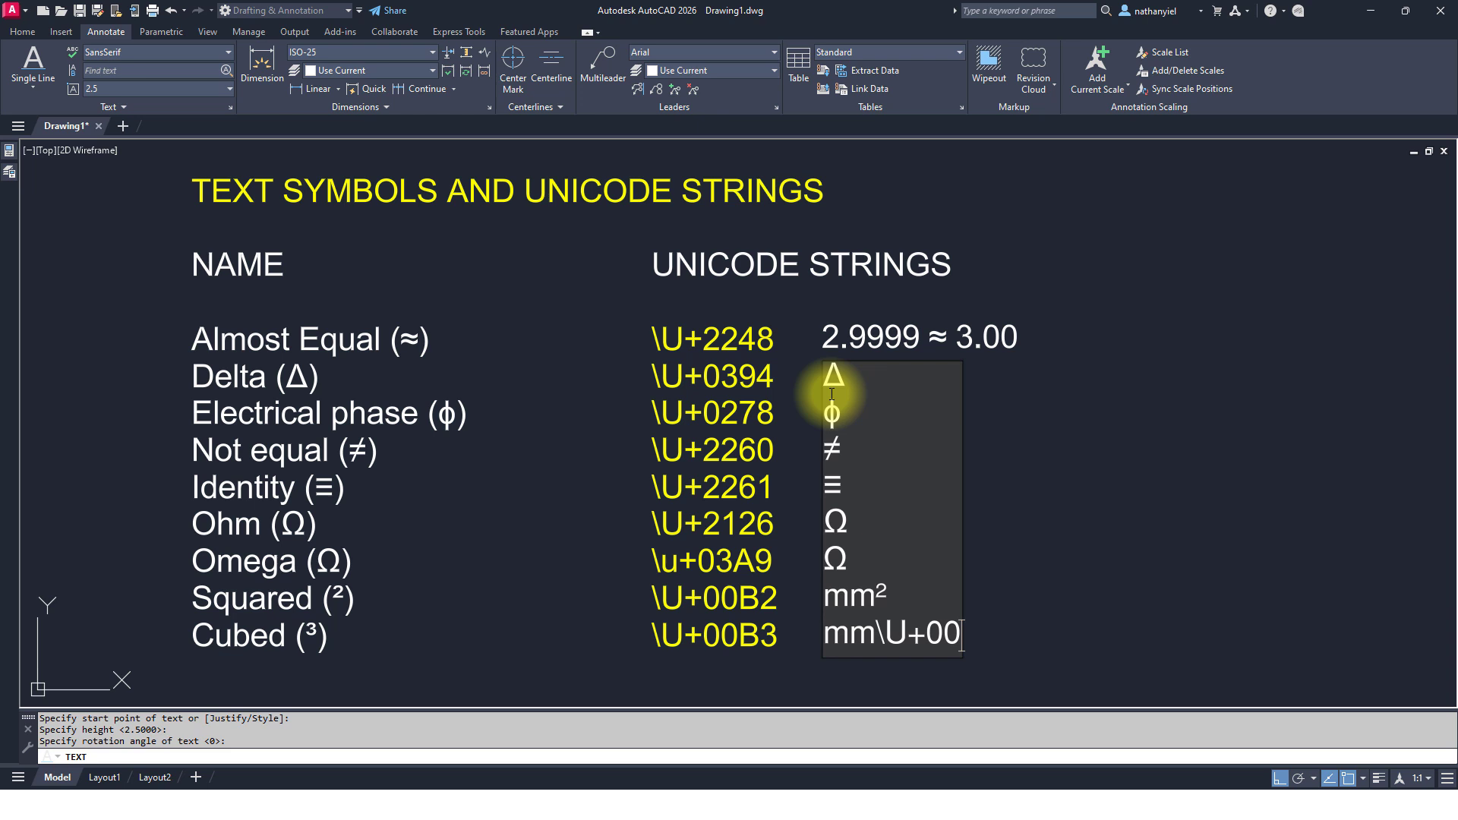
{"action": "type", "text": "B3"}
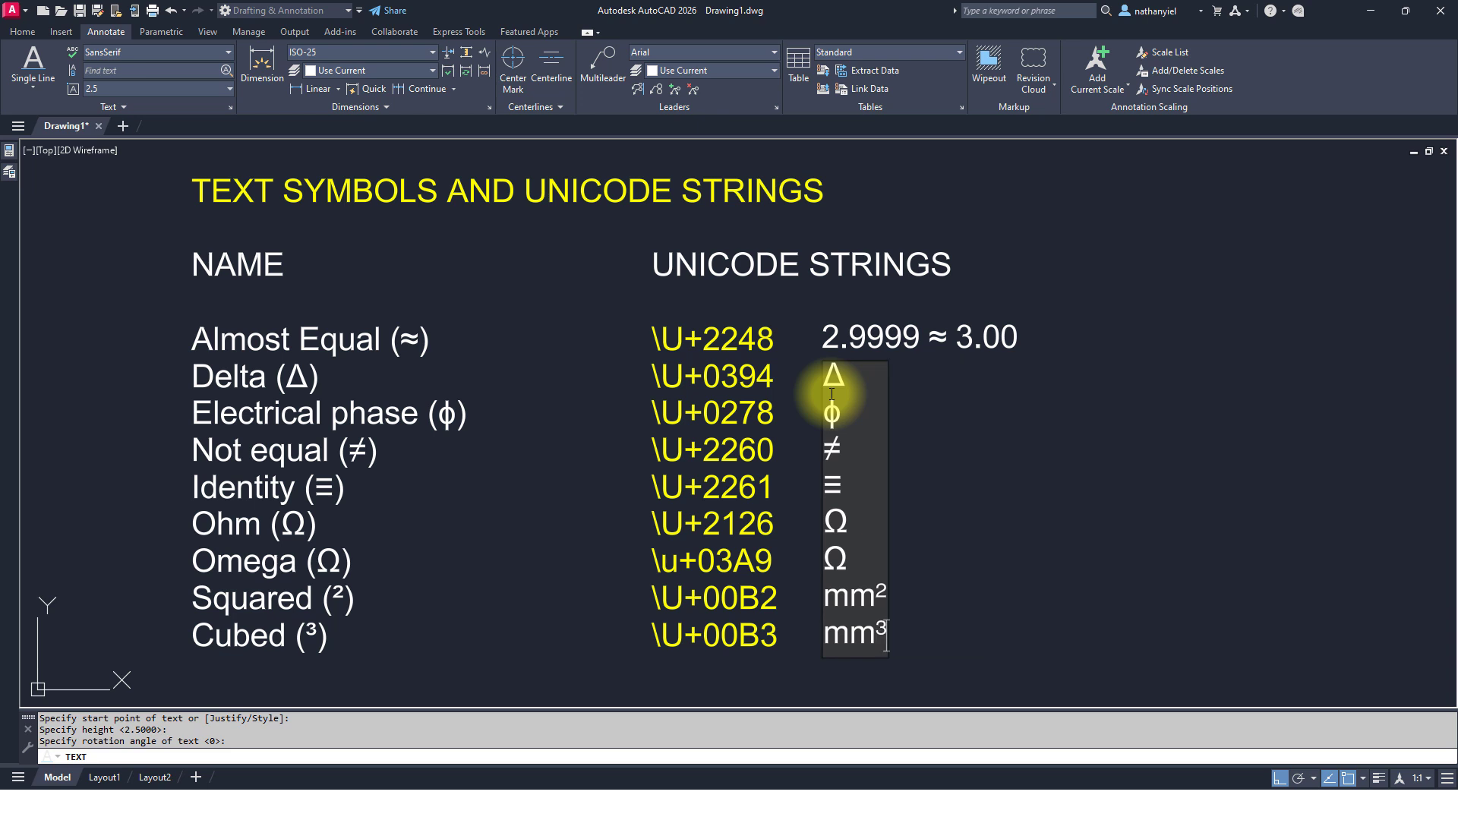
{"action": "key", "text": "Return"}
{"action": "key", "text": "Return"}
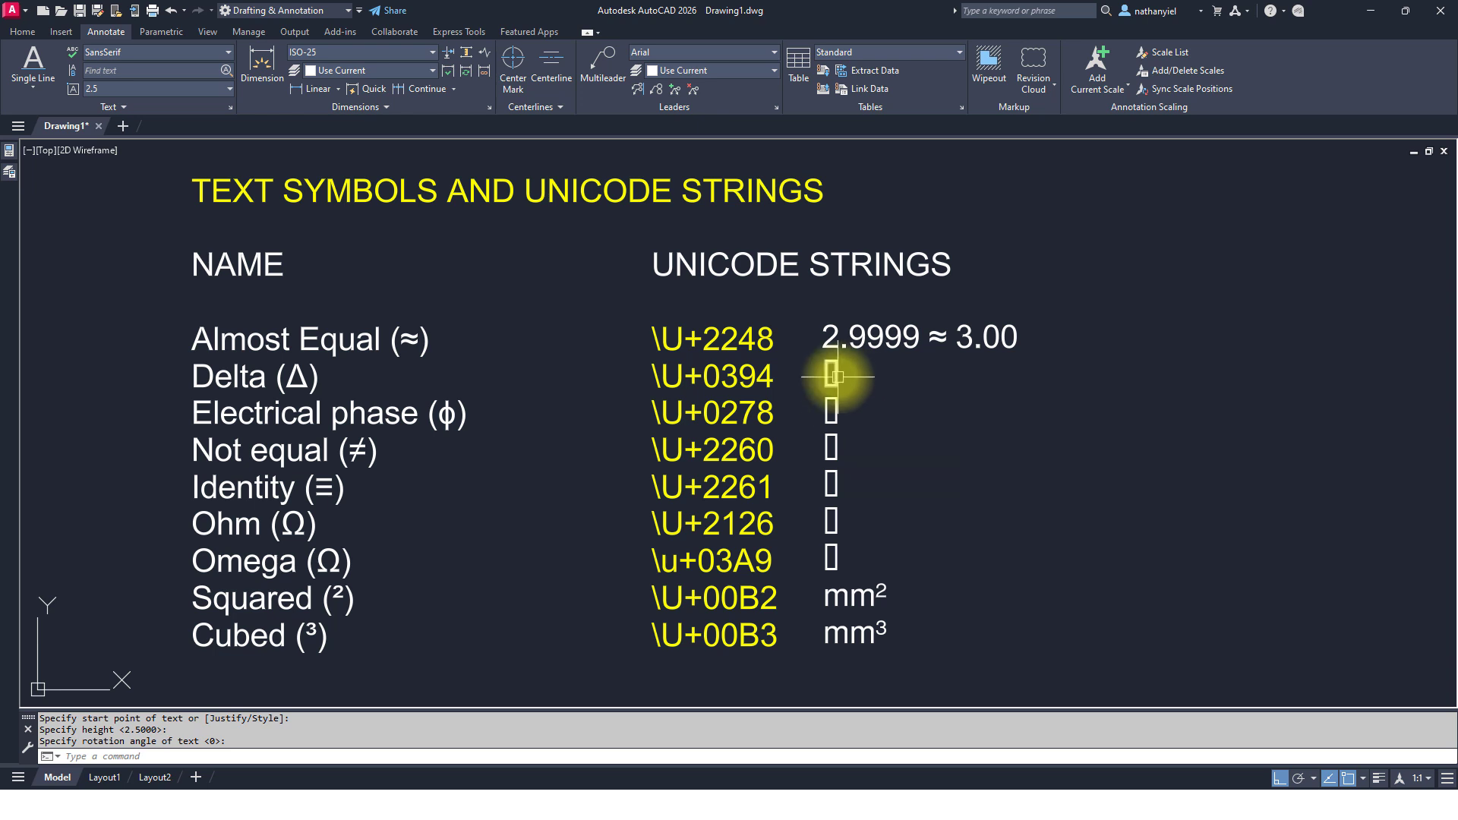
- Change the text style of the six symbol texts from delta to omega to Arial and deselect them
{"action": "left_click", "coordinate": [851, 371]}
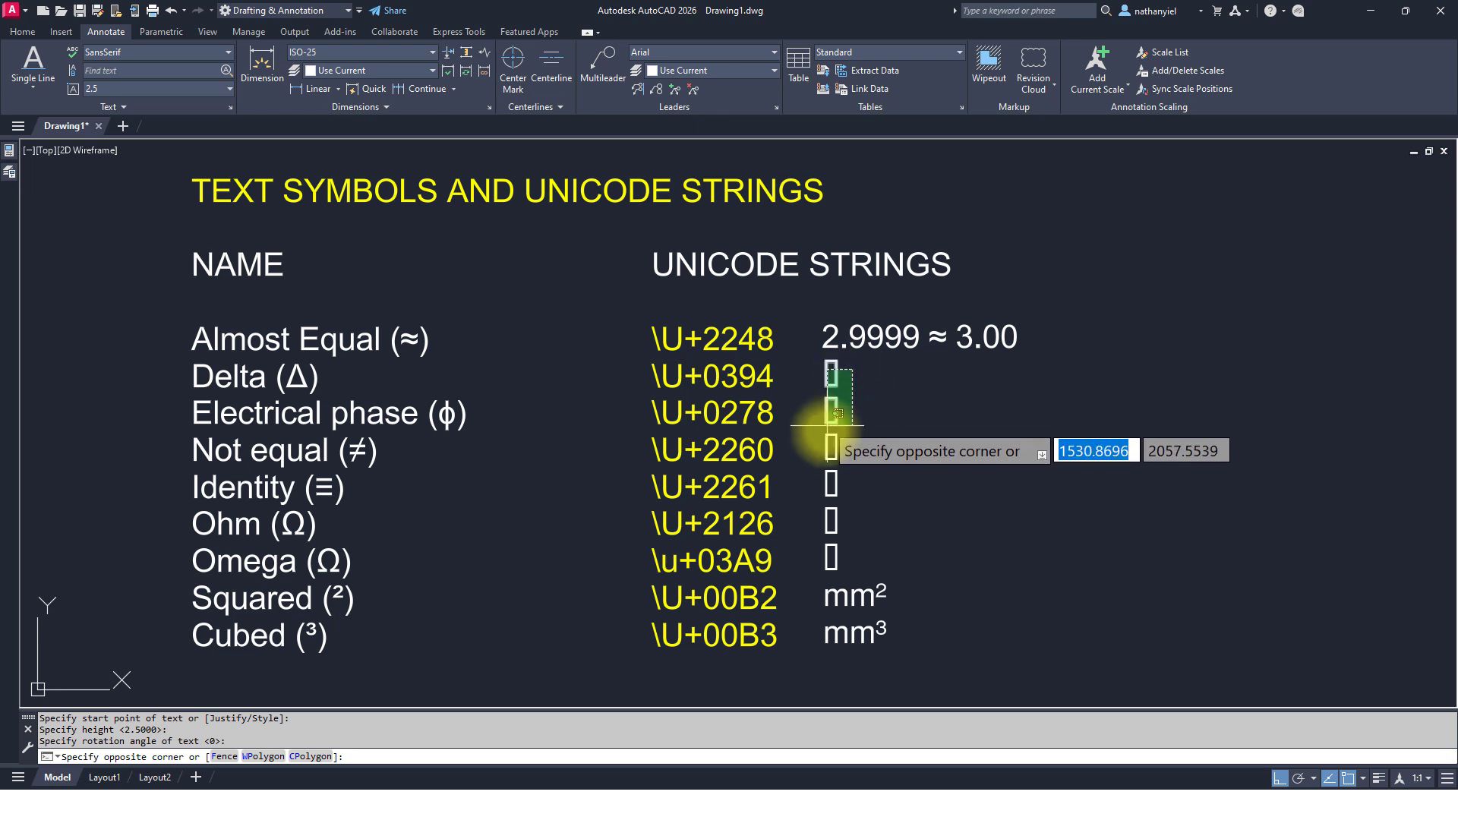
{"action": "left_click", "coordinate": [831, 552]}
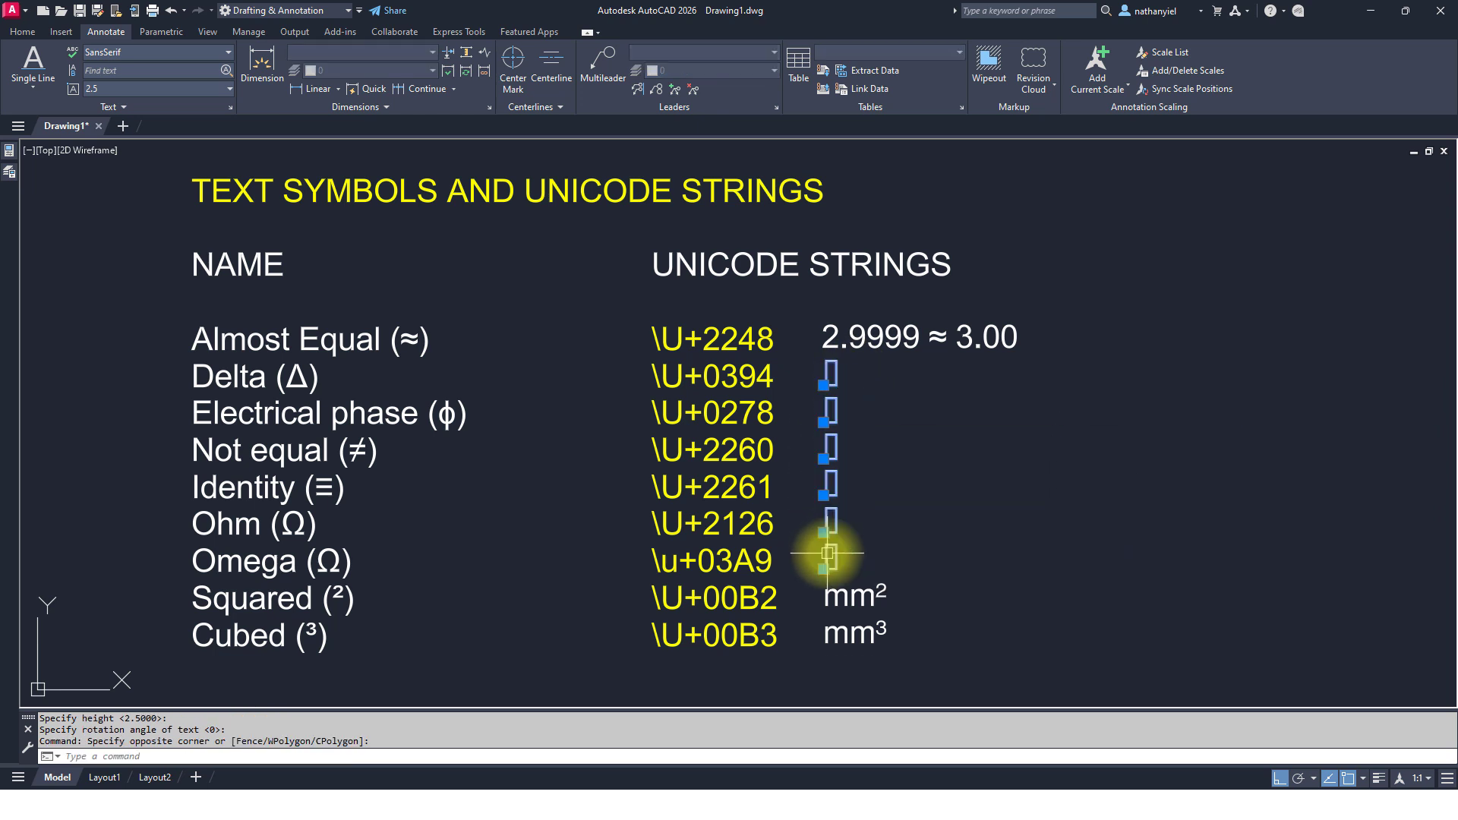
{"action": "left_click", "coordinate": [112, 57]}
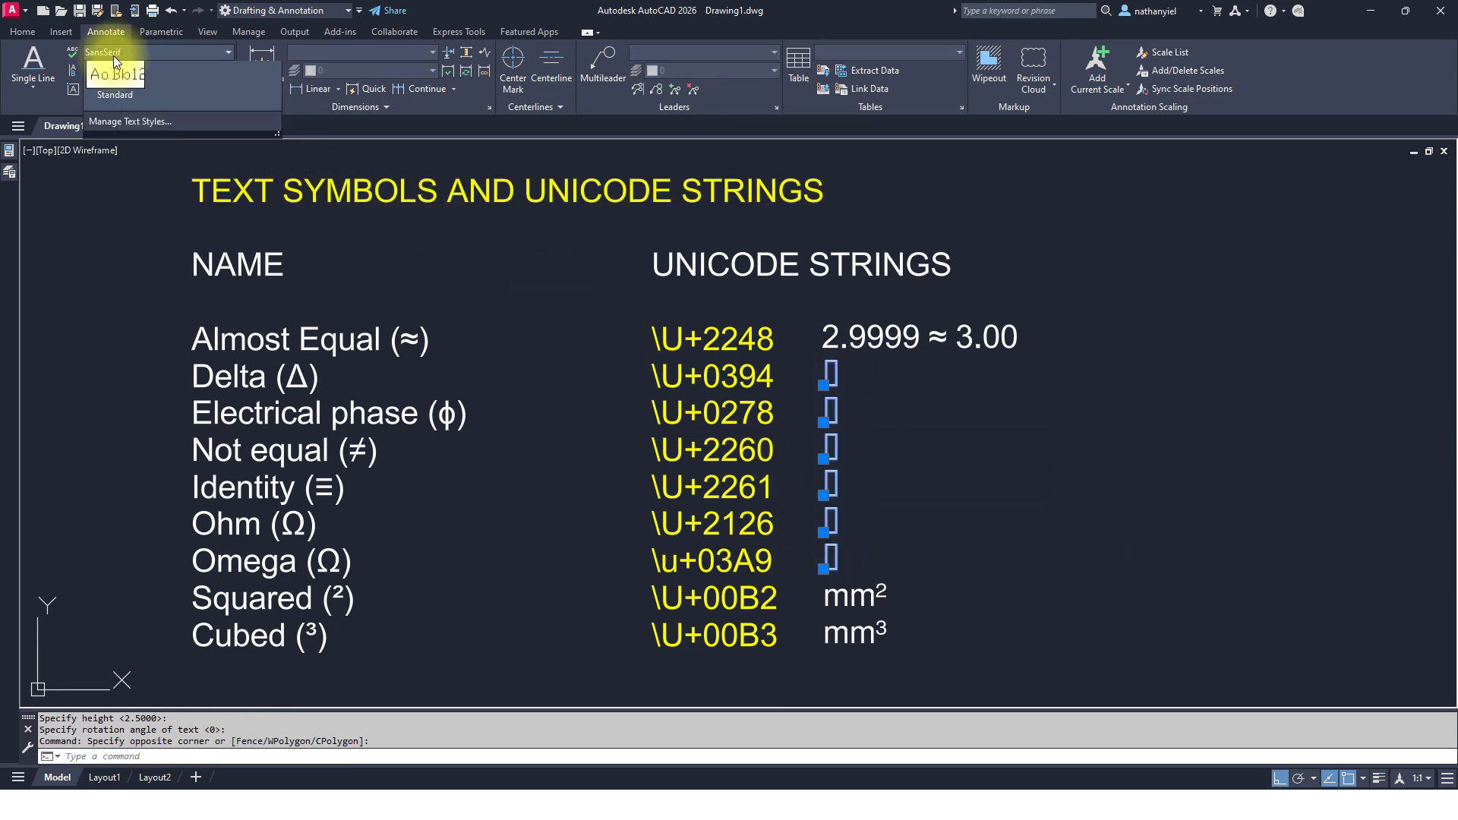
{"action": "left_click", "coordinate": [190, 93]}
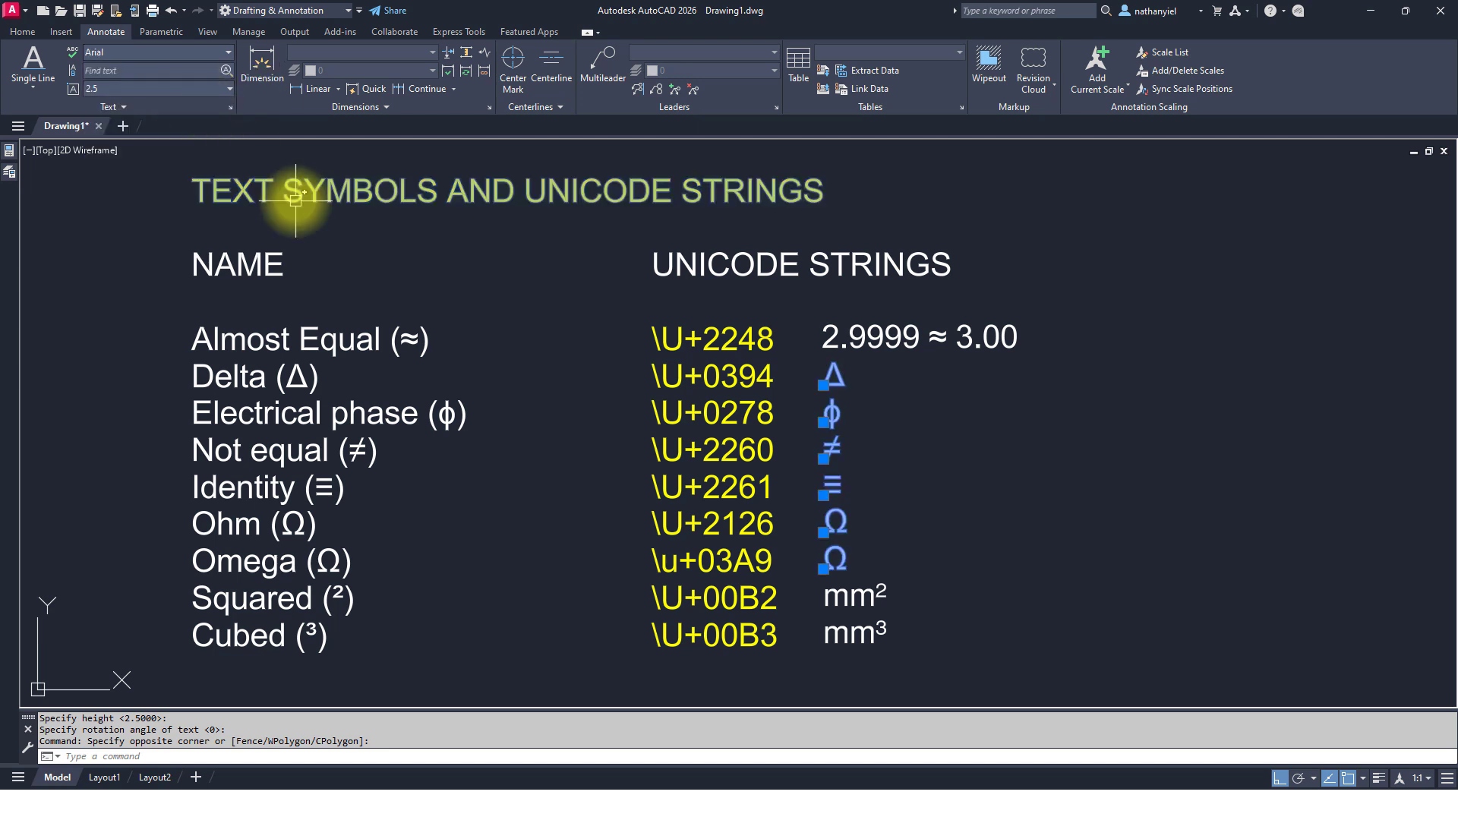
{"action": "key", "text": "Escape"}
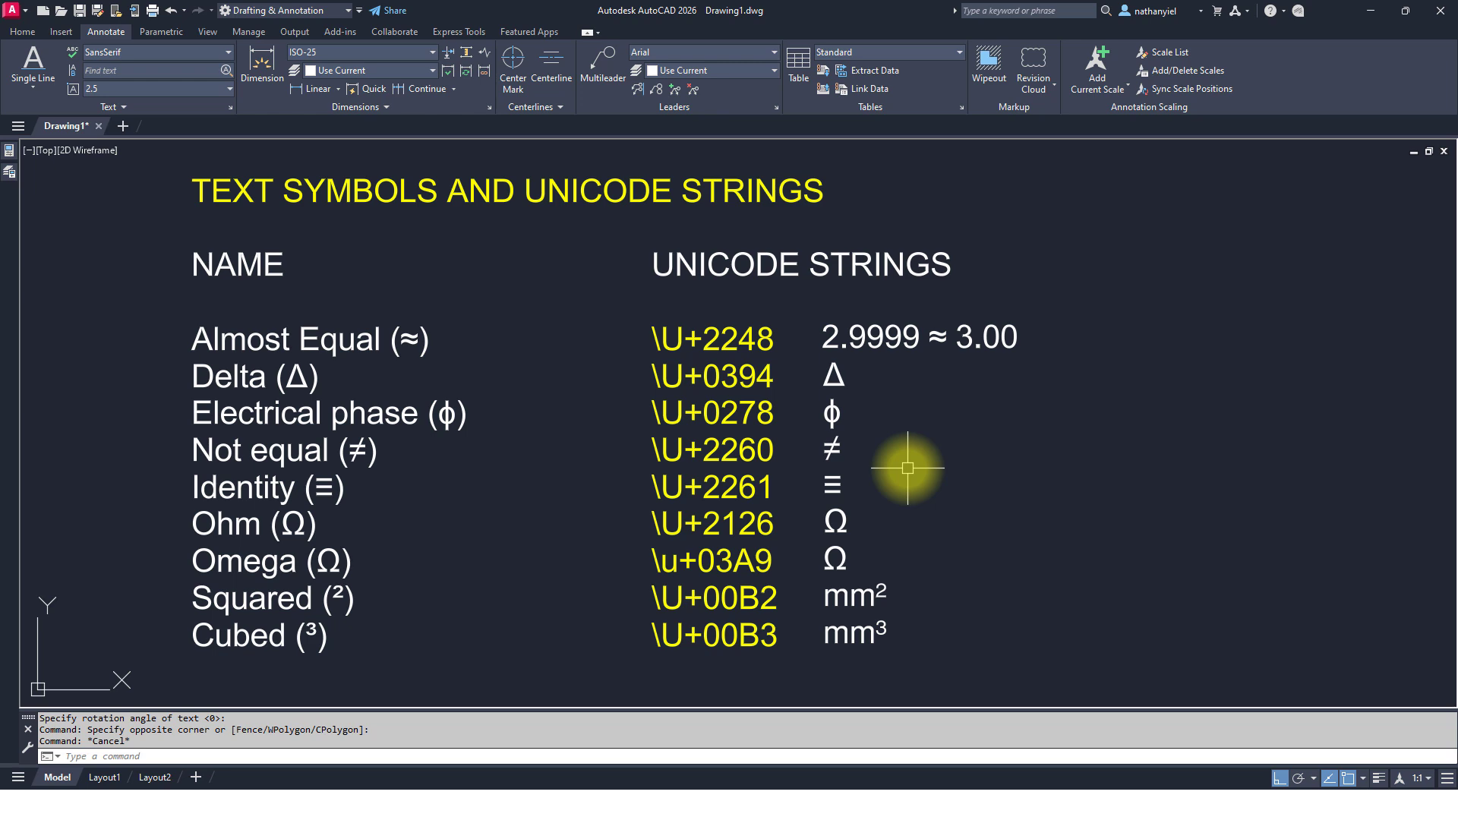
- Set the MTJIGSTRING system variable to a first name as the sample text shown when placing multiline text
{"action": "middle_click_drag", "start_coordinate": [559, 603], "coordinate": [564, 418]}
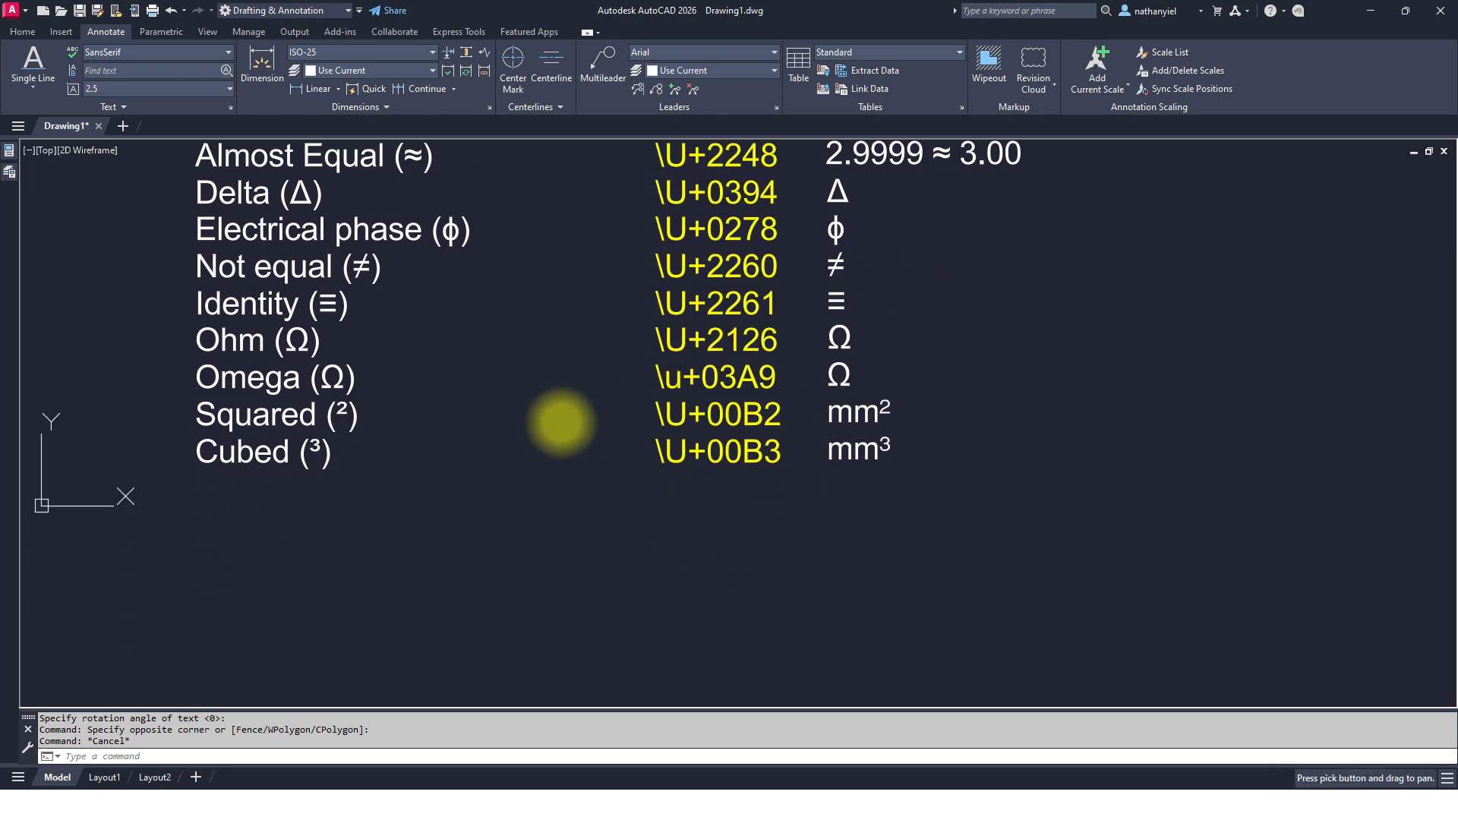
{"action": "middle_click_drag", "start_coordinate": [574, 585], "coordinate": [580, 326]}
{"action": "mouse_move", "coordinate": [573, 536]}
{"action": "middle_mouse_down"}
{"action": "mouse_move", "coordinate": [560, 348]}
{"action": "mouse_move", "coordinate": [471, 329]}
{"action": "middle_mouse_up"}
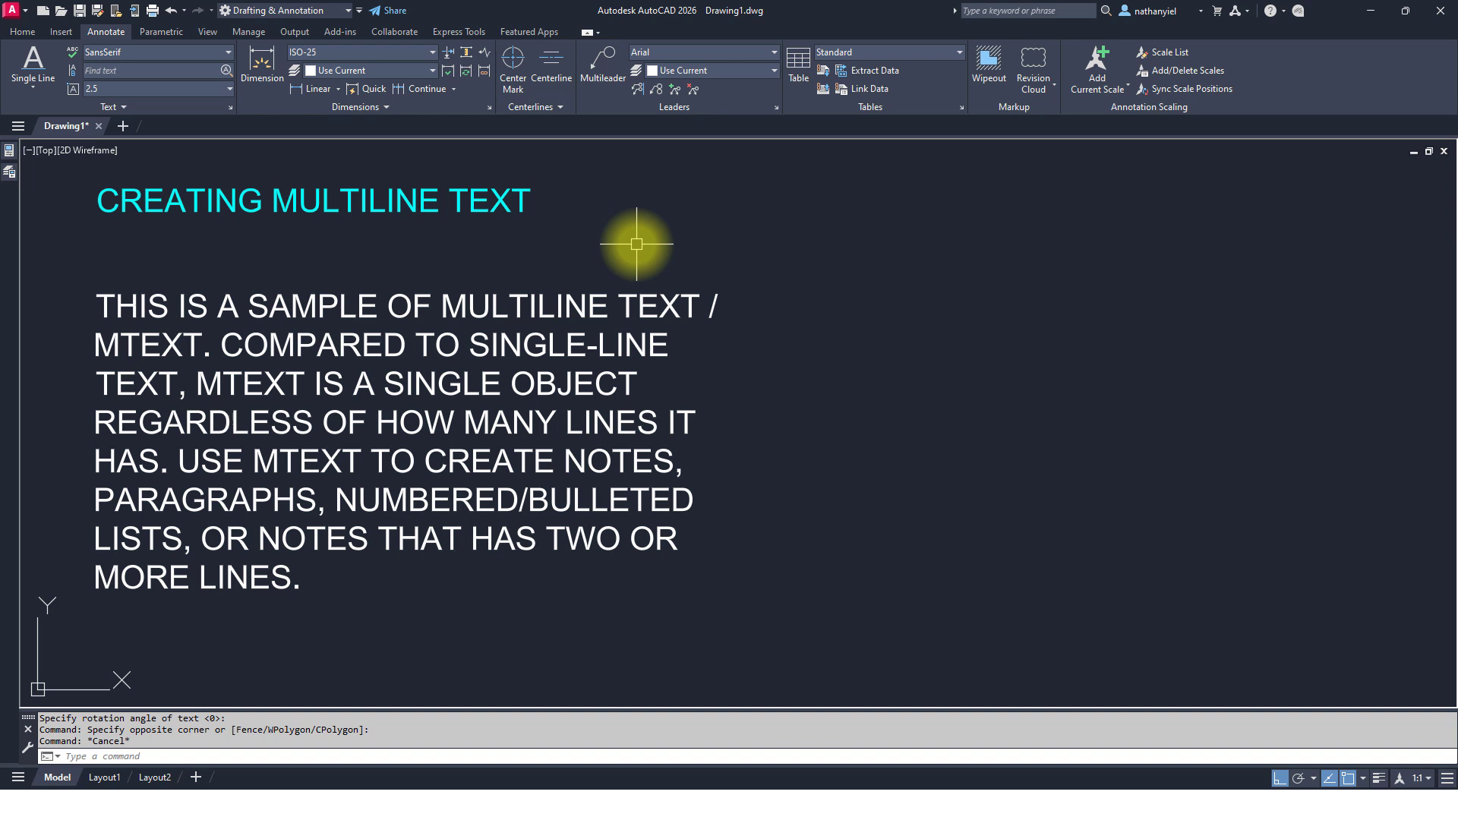
{"action": "type", "text": "MTJIGSTRING"}
{"action": "key", "text": "Return"}
{"action": "type", "text": "NATHANIEL"}
{"action": "key", "text": "Return"}
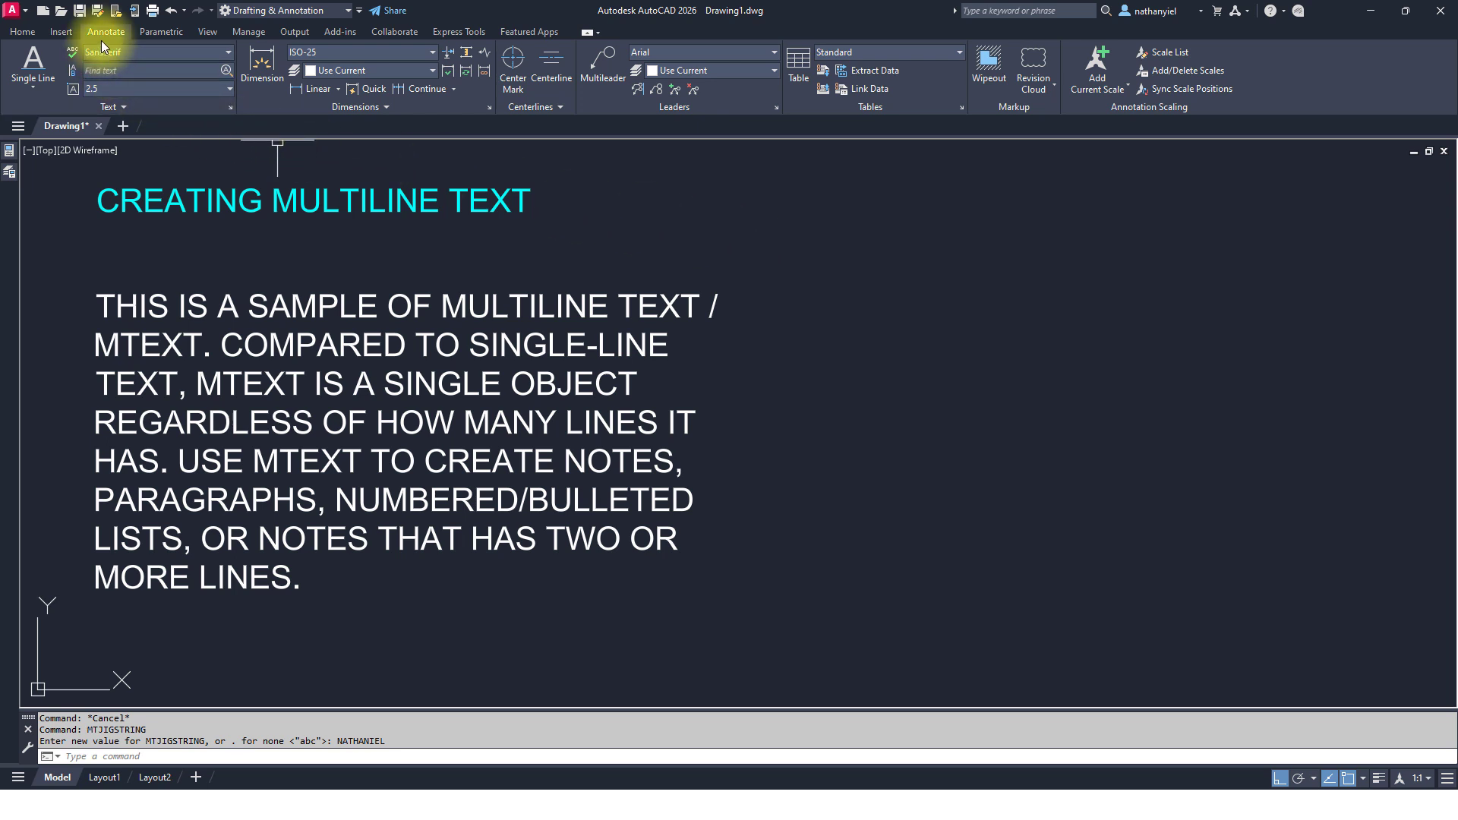
{"action": "left_click", "coordinate": [38, 82]}
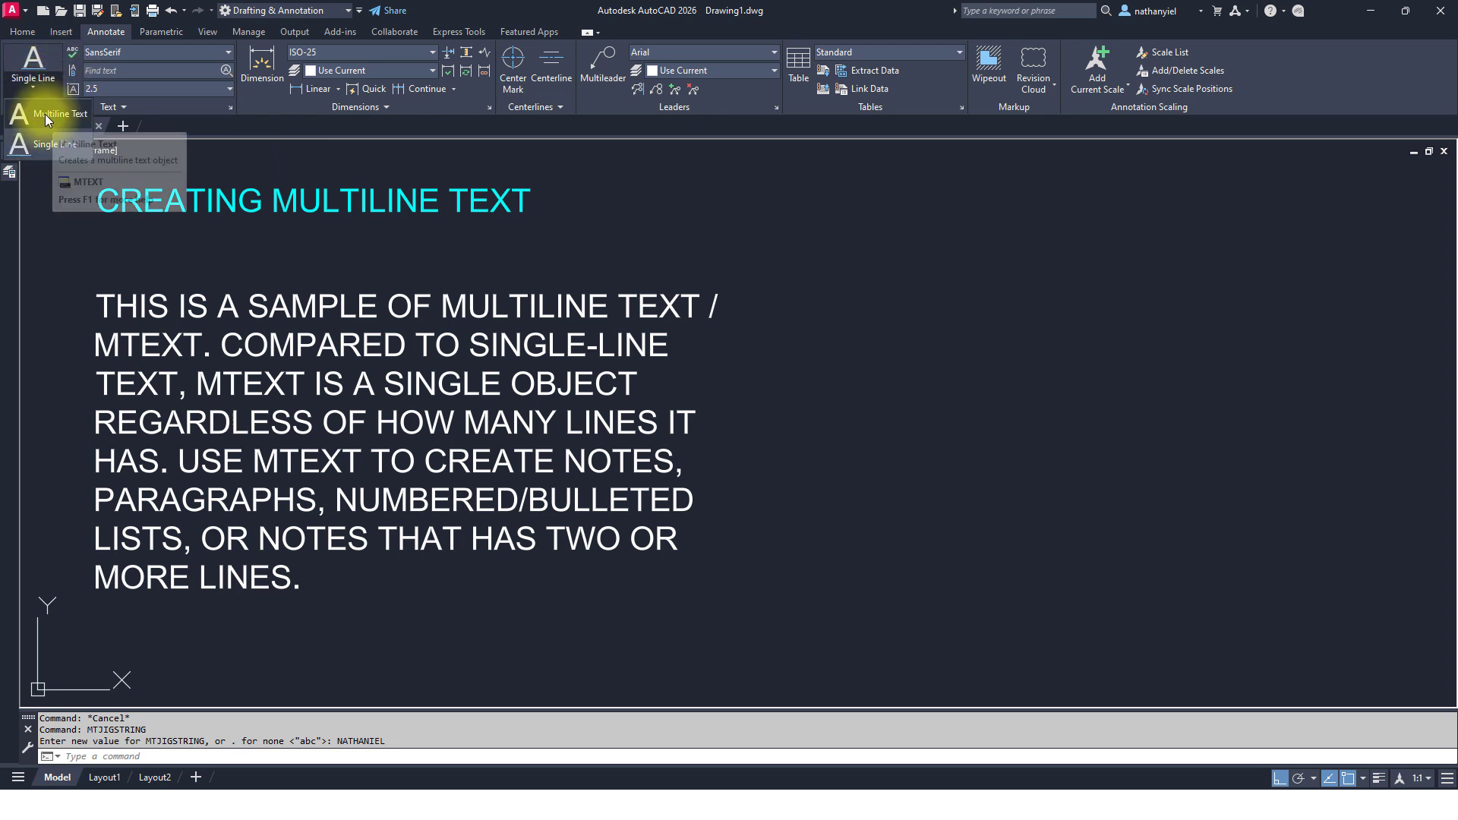
{"action": "left_click", "coordinate": [23, 32]}
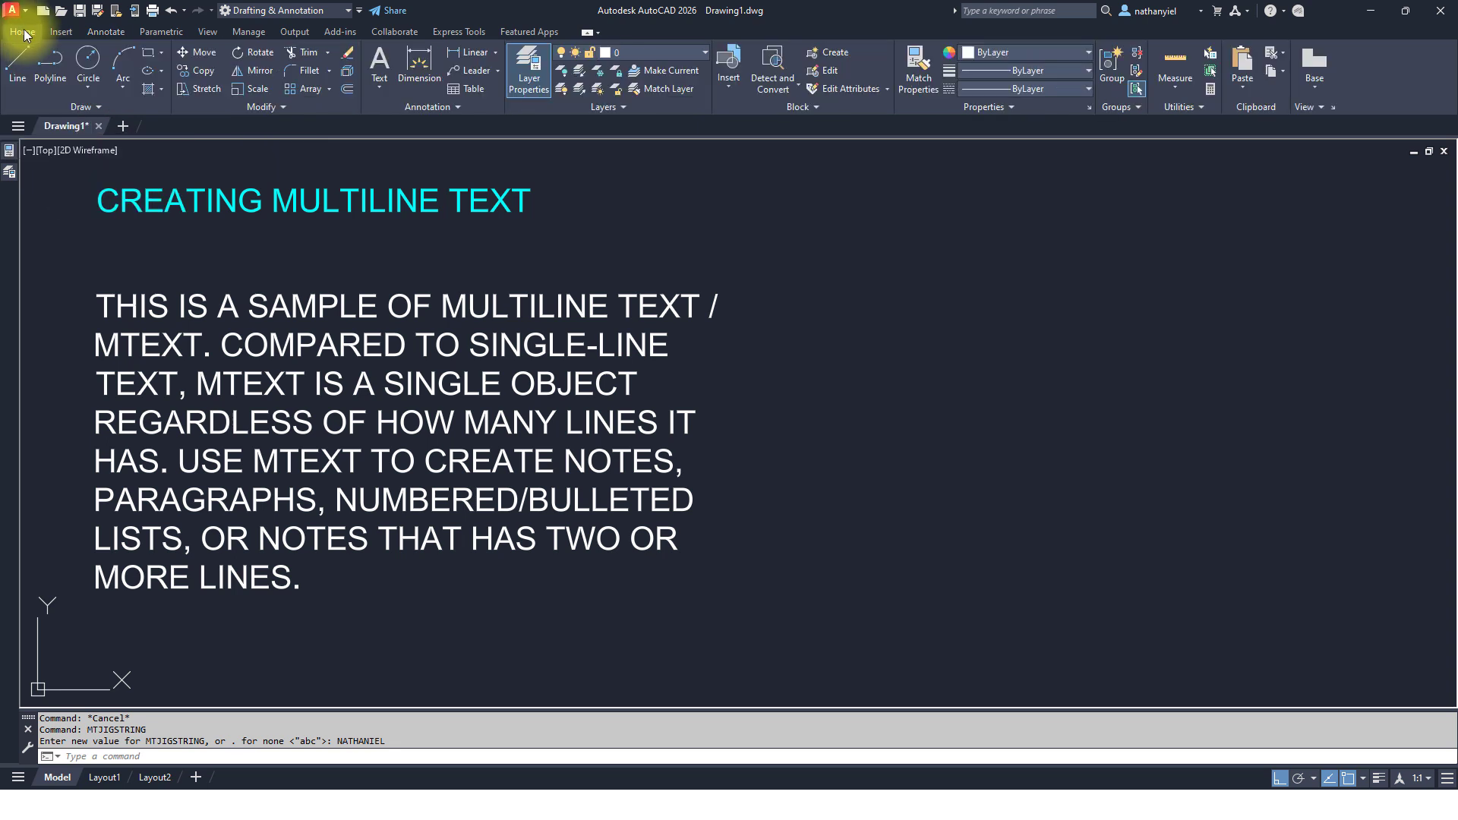
{"action": "left_click", "coordinate": [382, 89]}
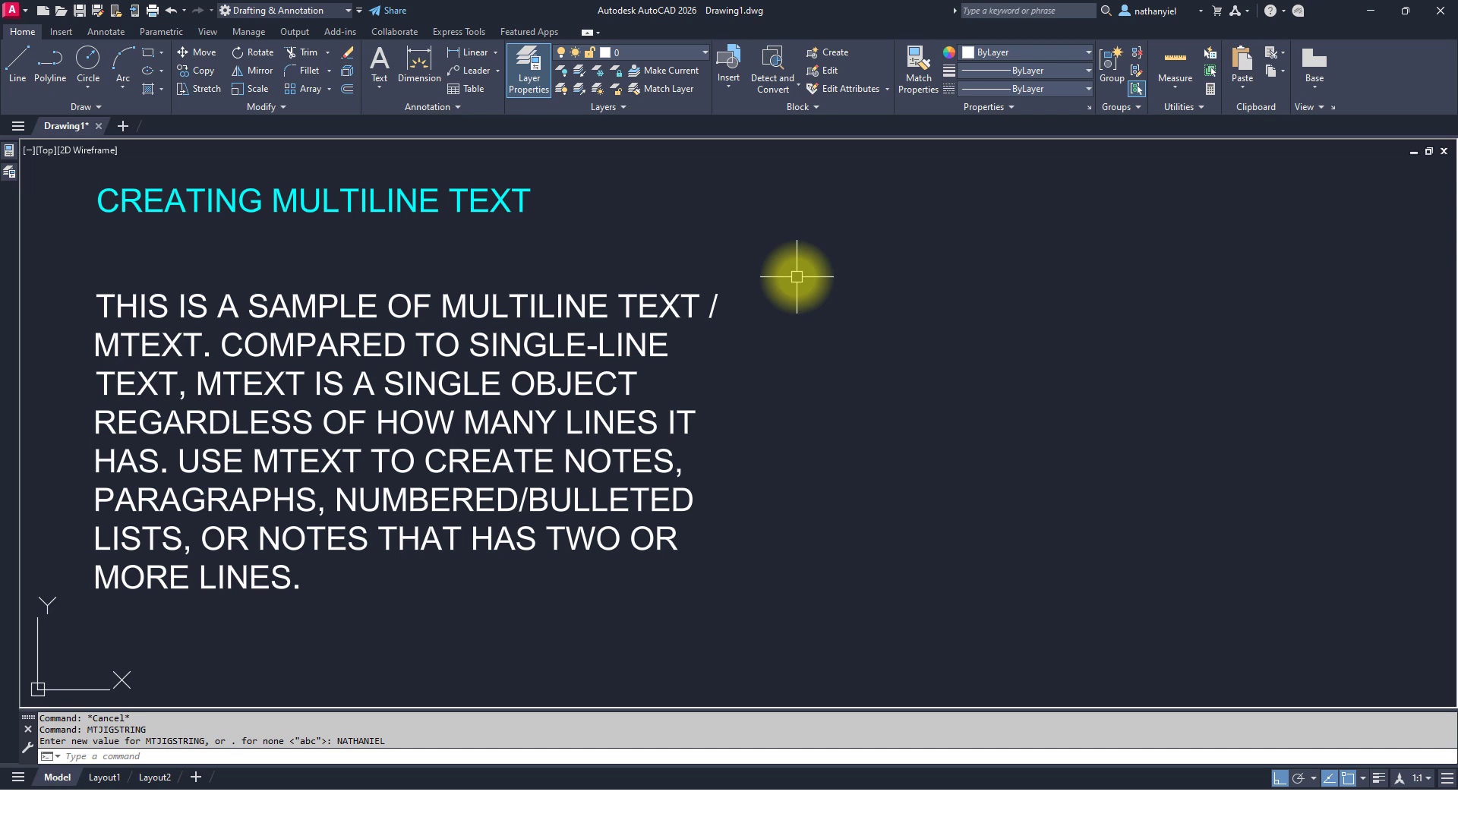
{"action": "type", "text": "MT"}
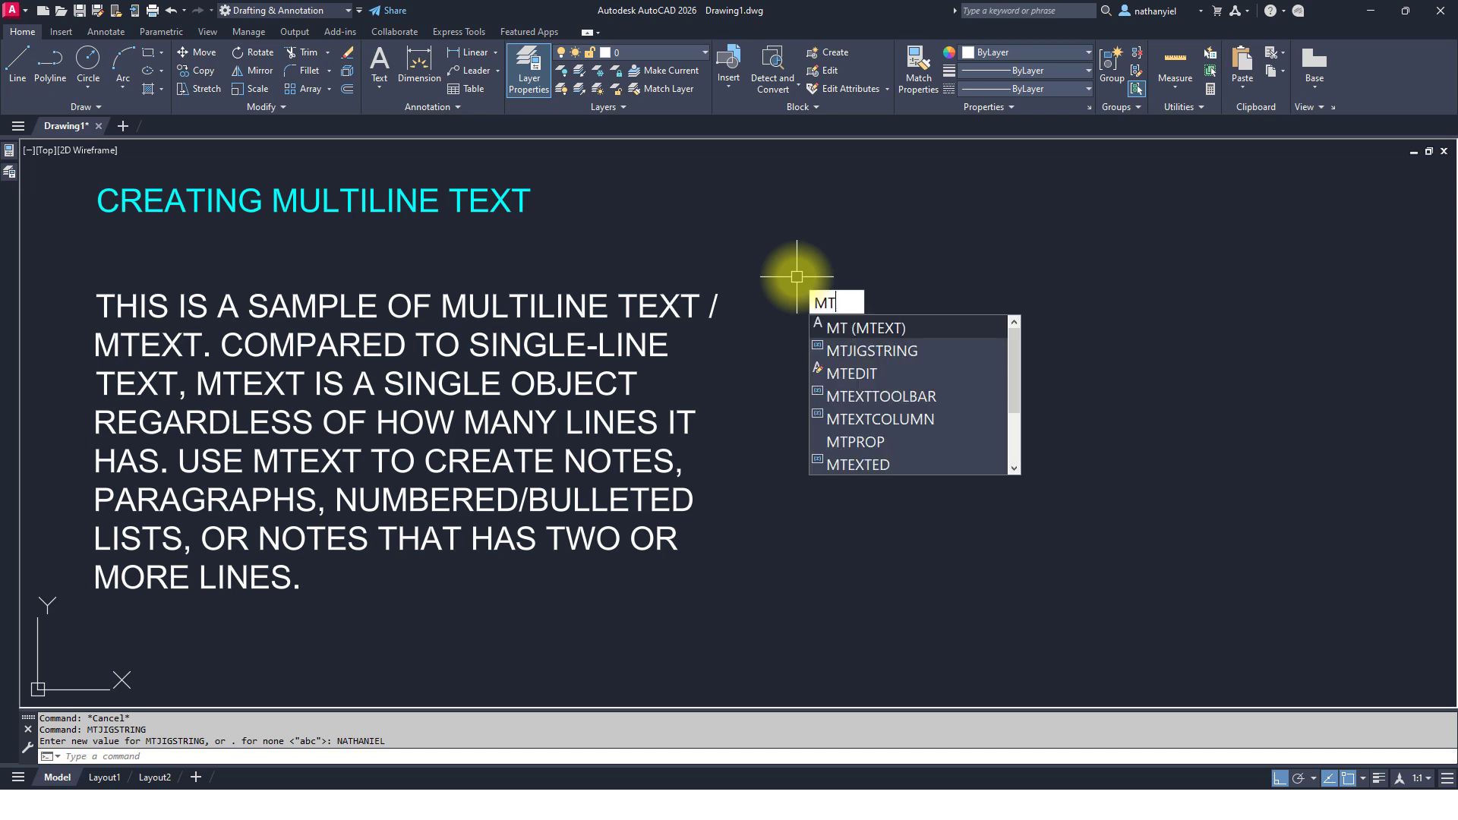
{"action": "key", "text": "BackSpace"}
{"action": "key", "text": "BackSpace"}
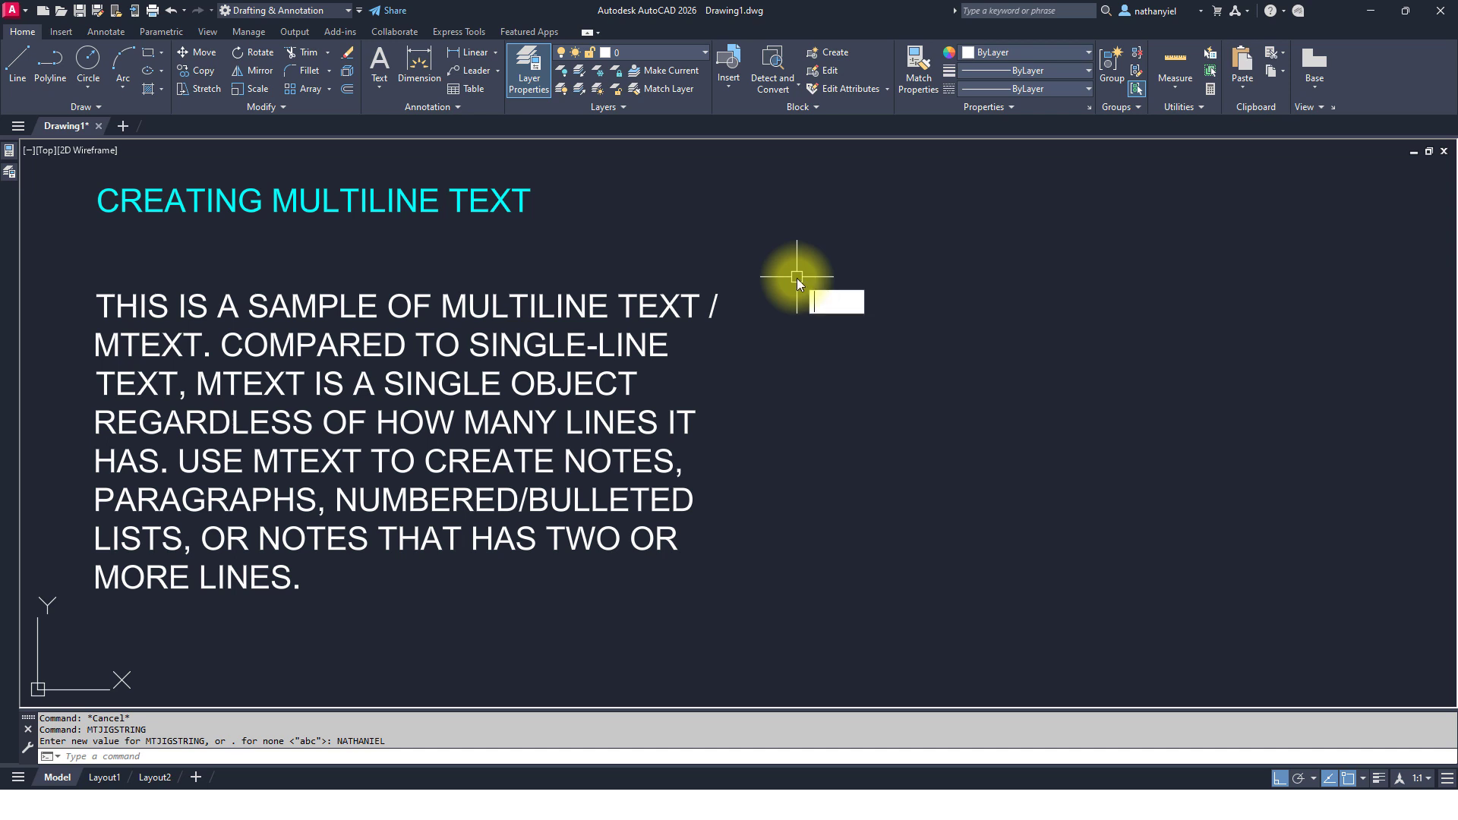
{"action": "type", "text": "T"}
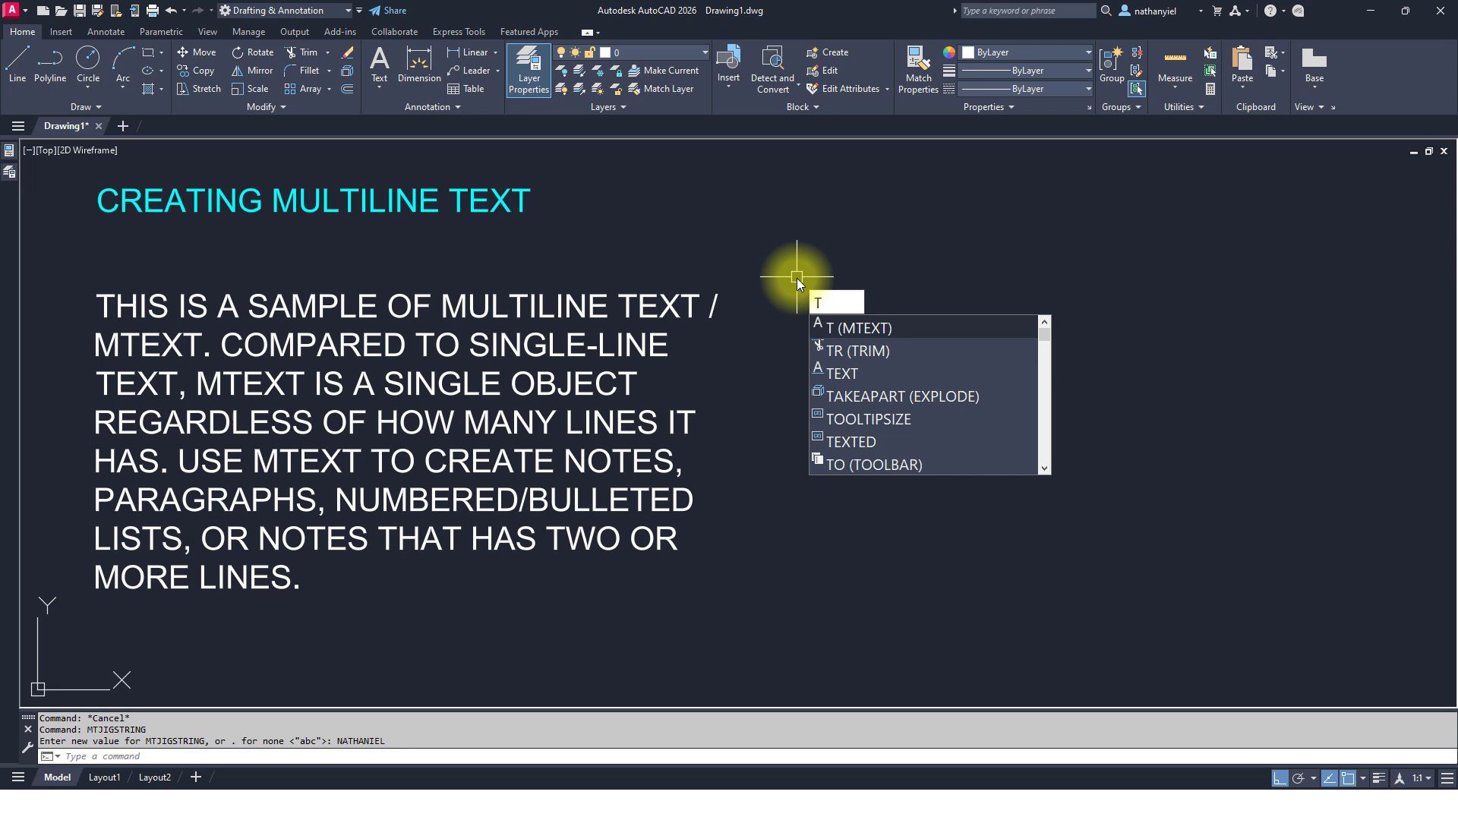
{"action": "key", "text": "Return"}
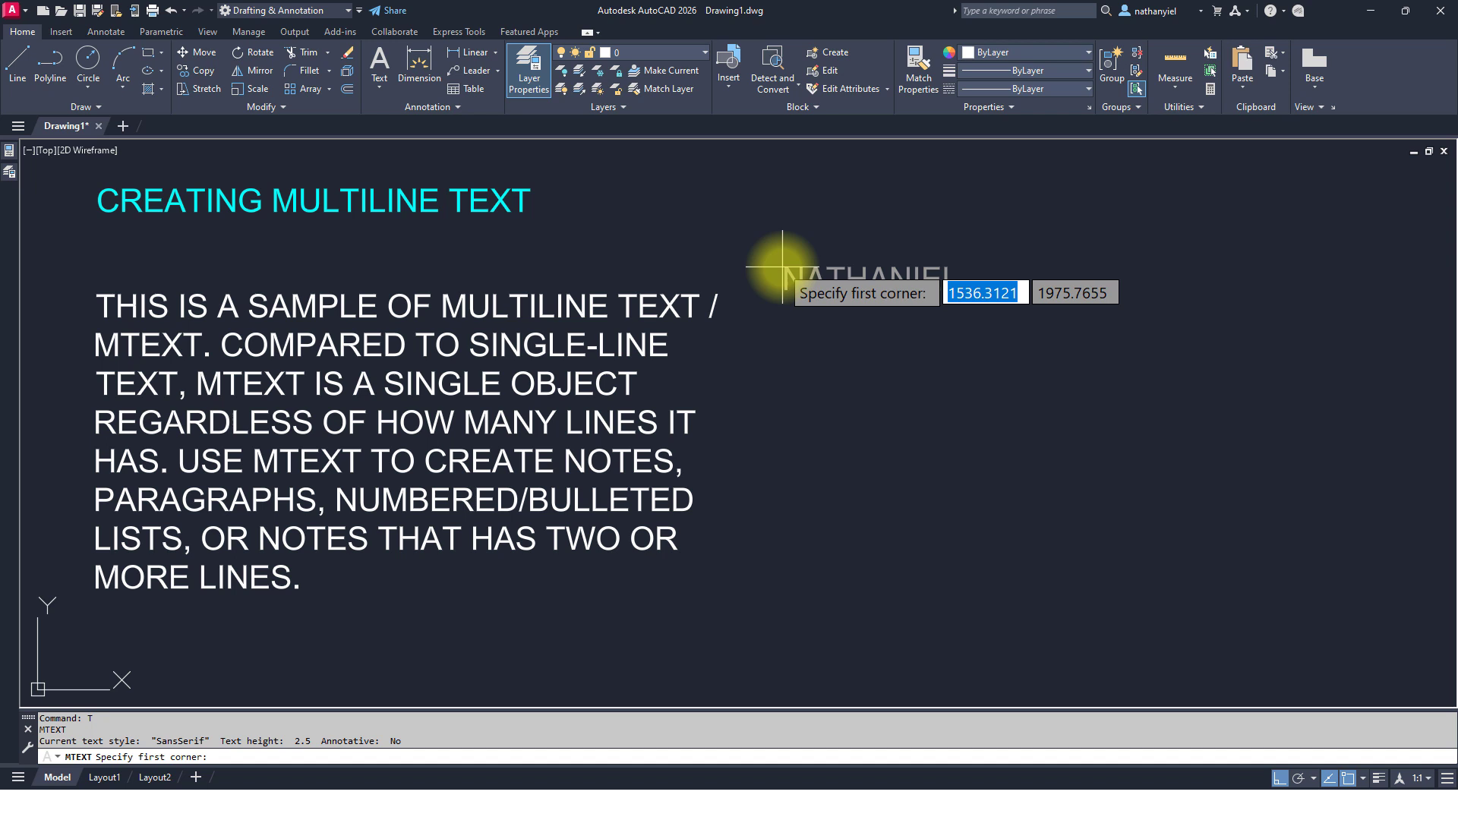
{"action": "key", "text": "Escape"}
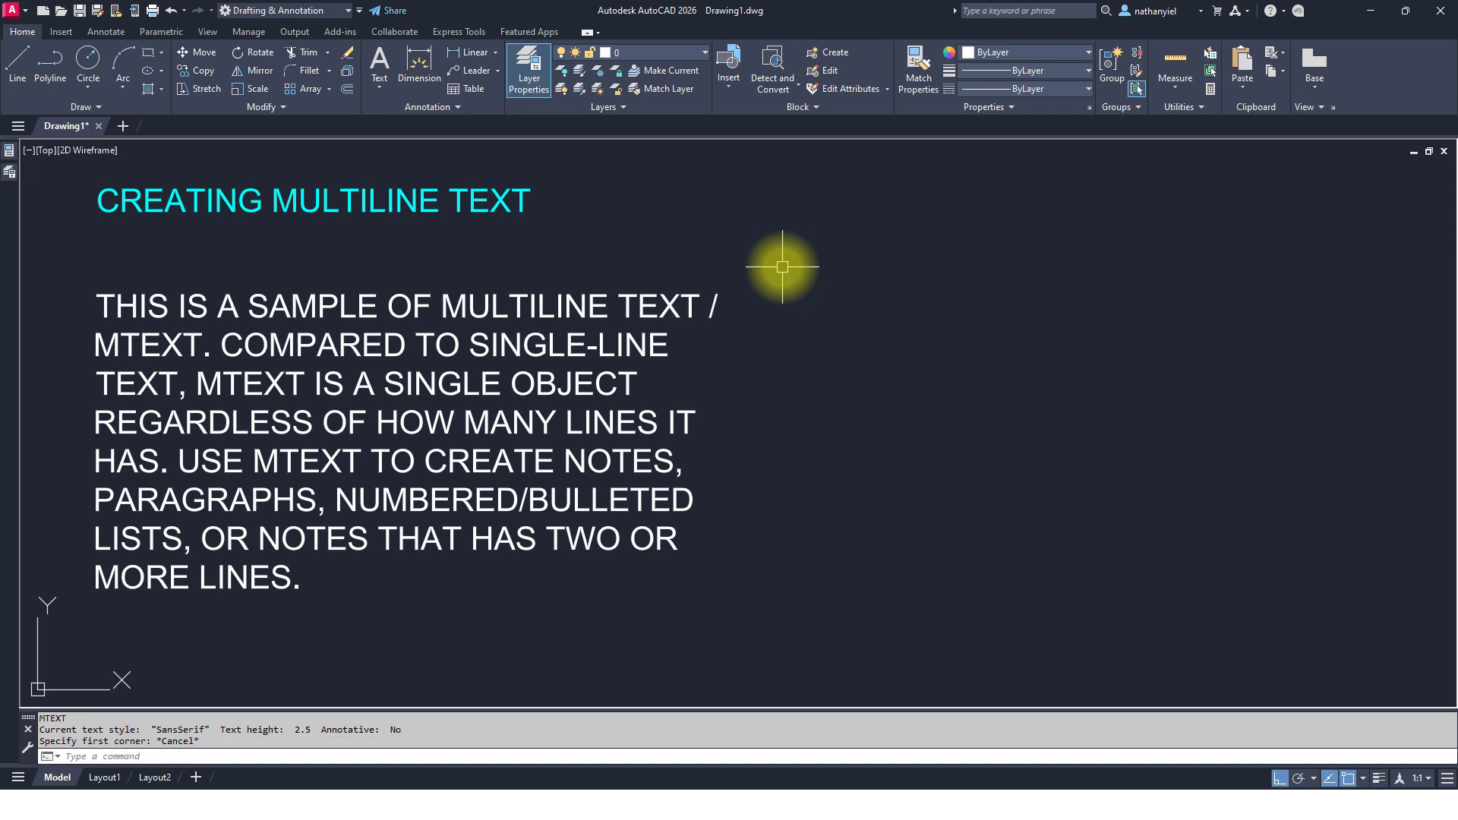
- Set the MTJIGSTRING system variable to ABCDEFGHIKLMN as the sample text for placing multiline text
{"action": "type", "text": "MT"}
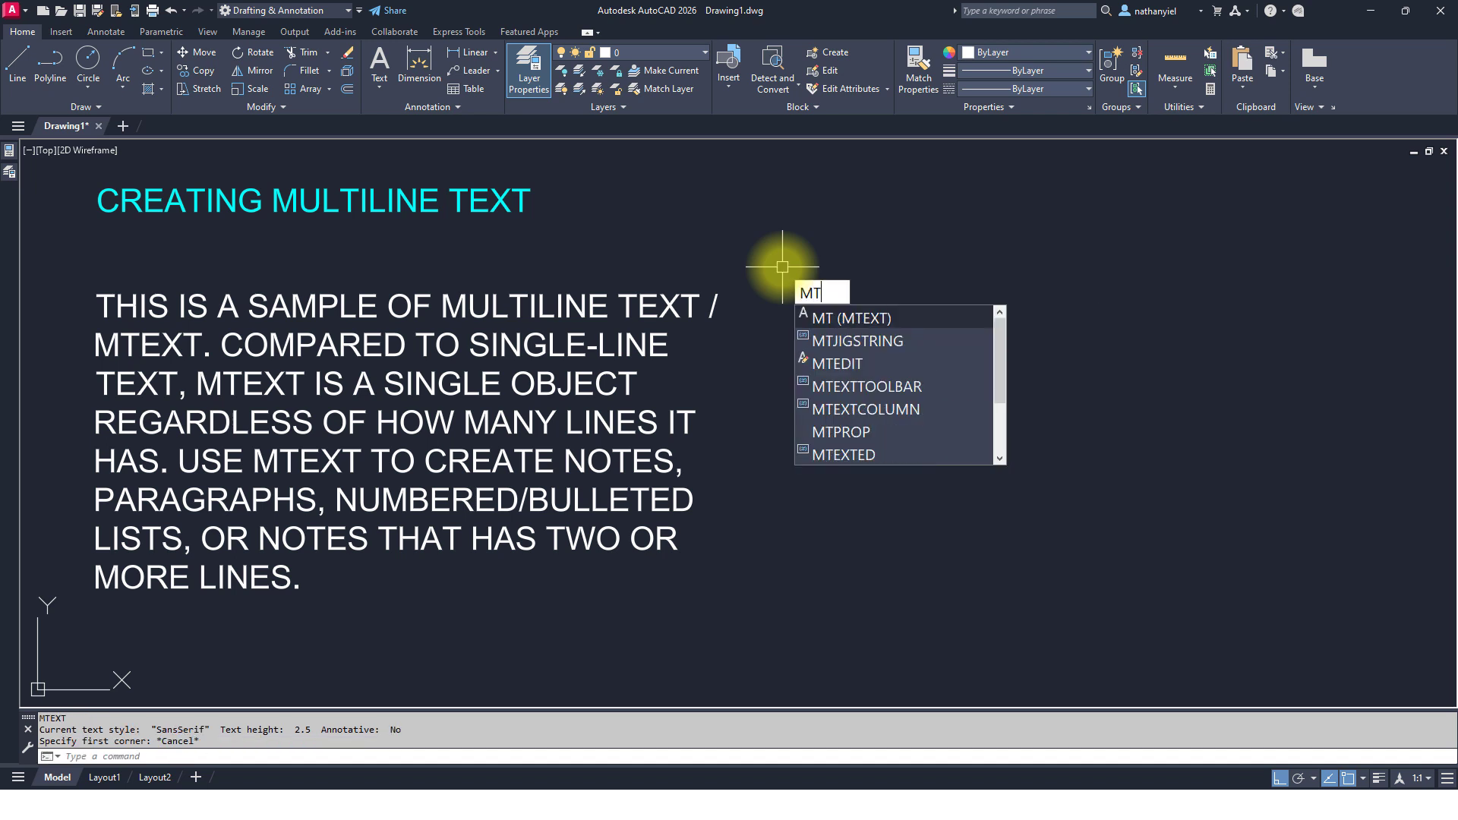
{"action": "type", "text": "J"}
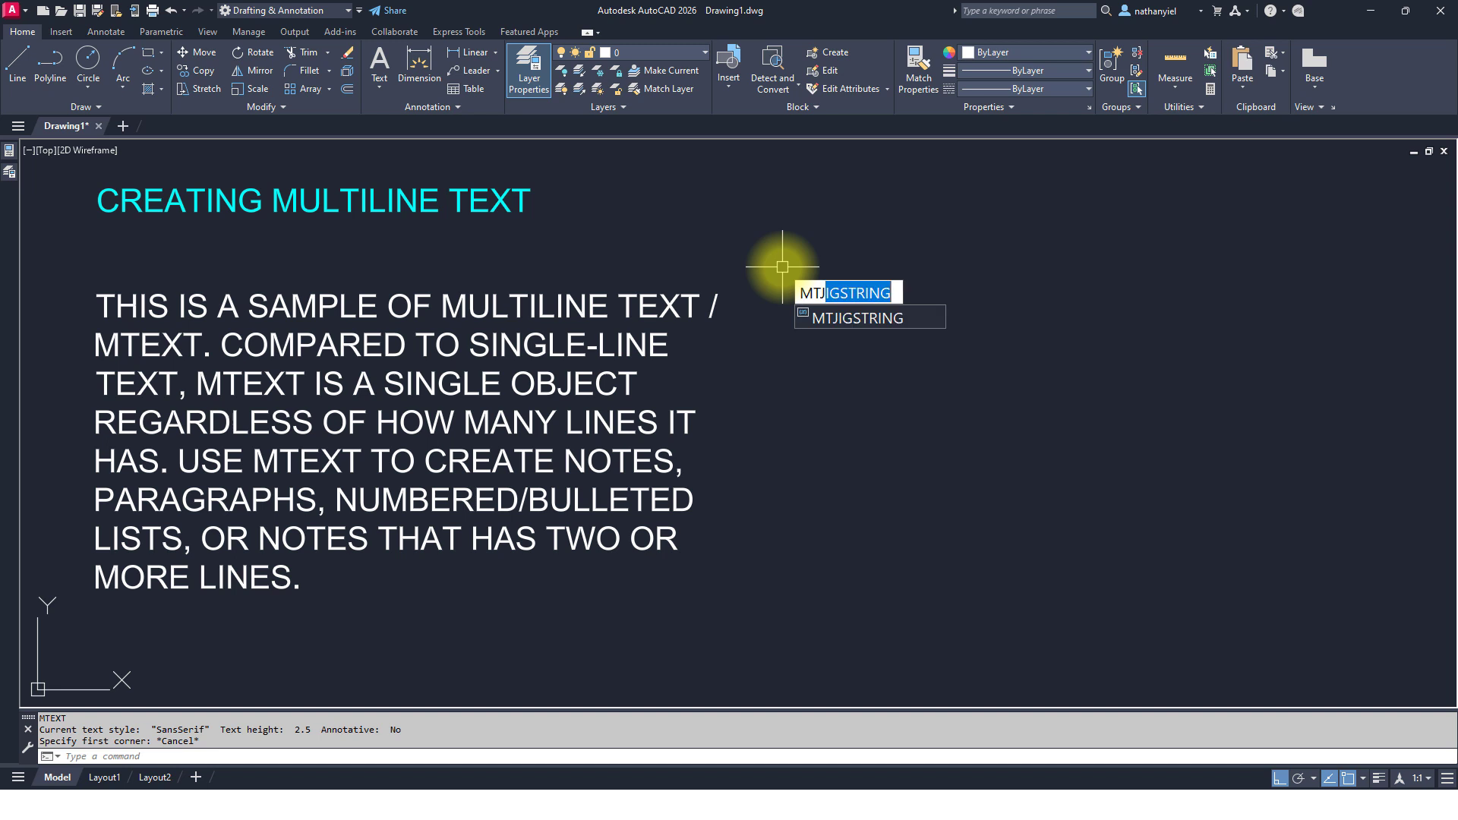
{"action": "key", "text": "Return"}
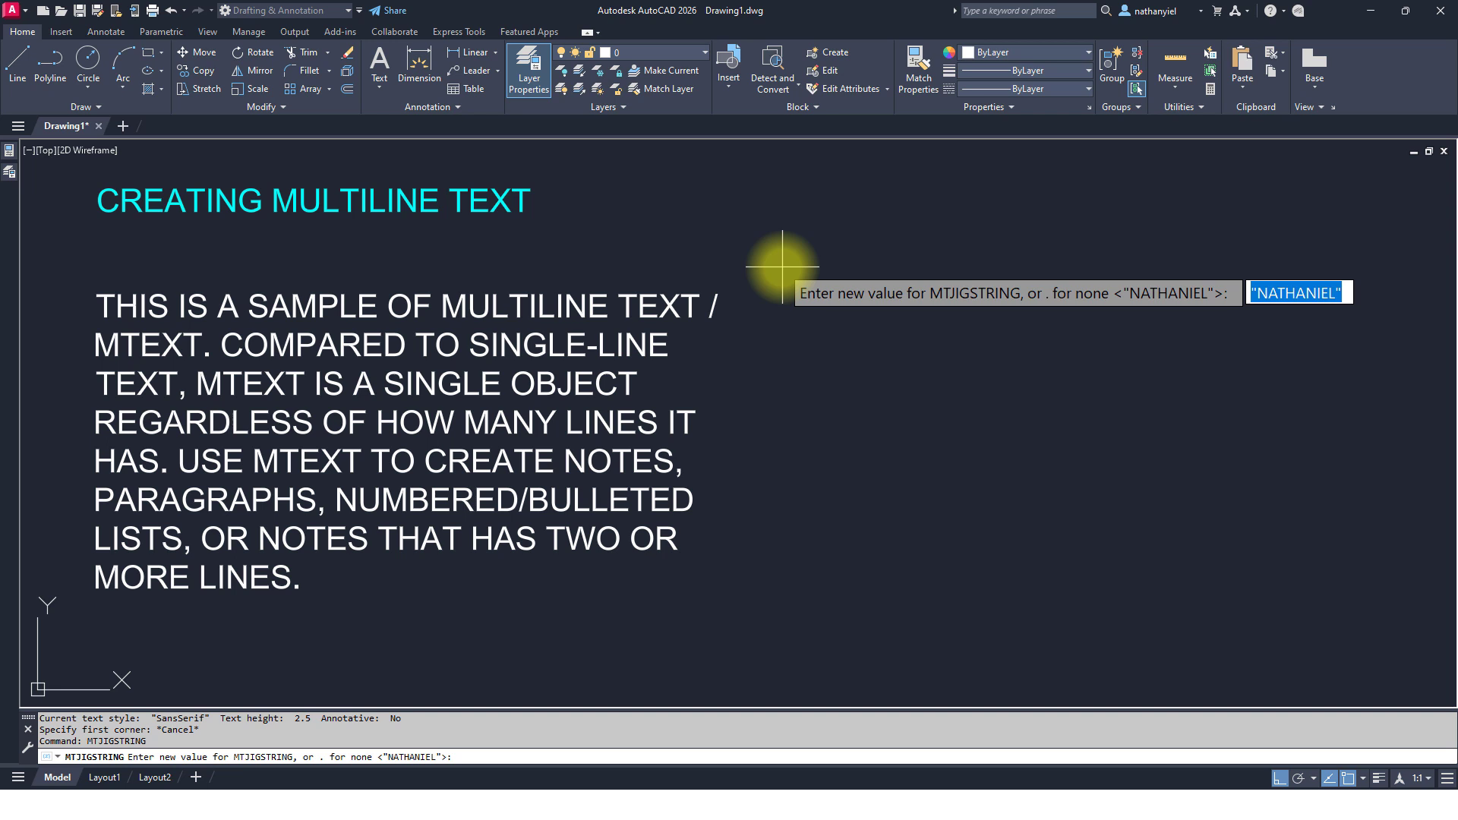
{"action": "type", "text": "ABCDEF"}
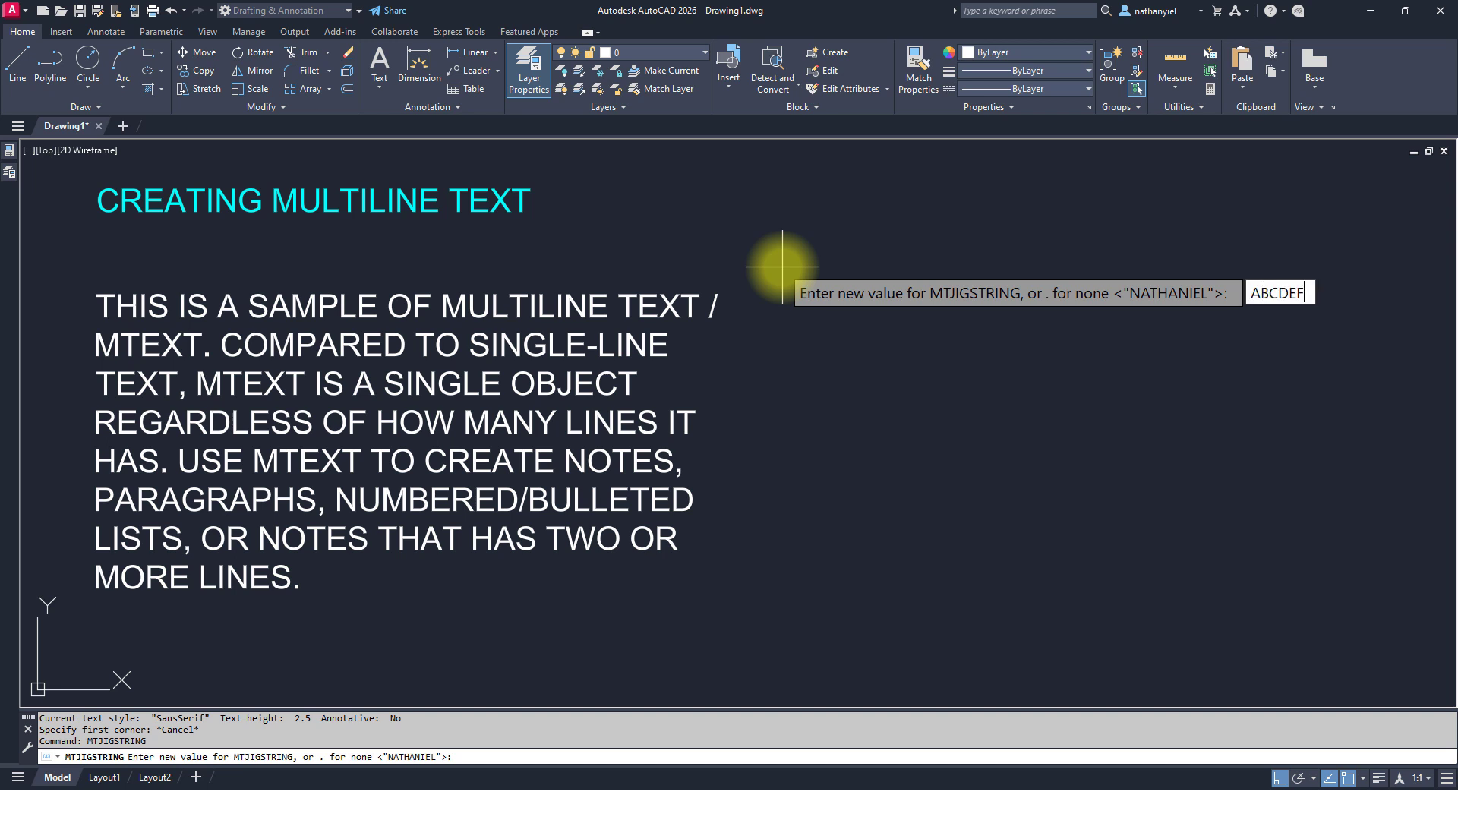
{"action": "type", "text": "GHIKK"}
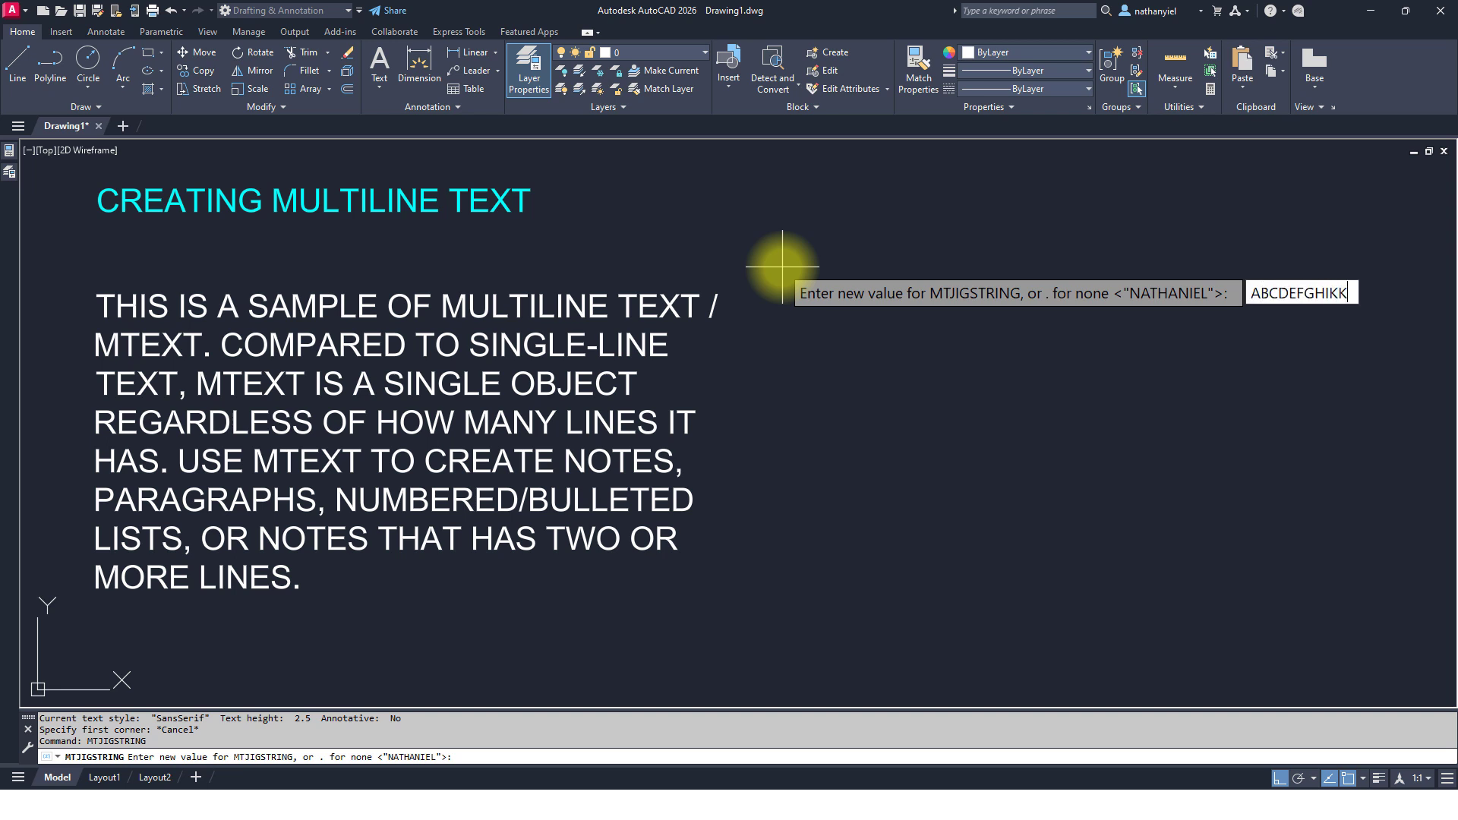
{"action": "key", "text": "BackSpace"}
{"action": "type", "text": "LMN"}
{"action": "key", "text": "Return"}
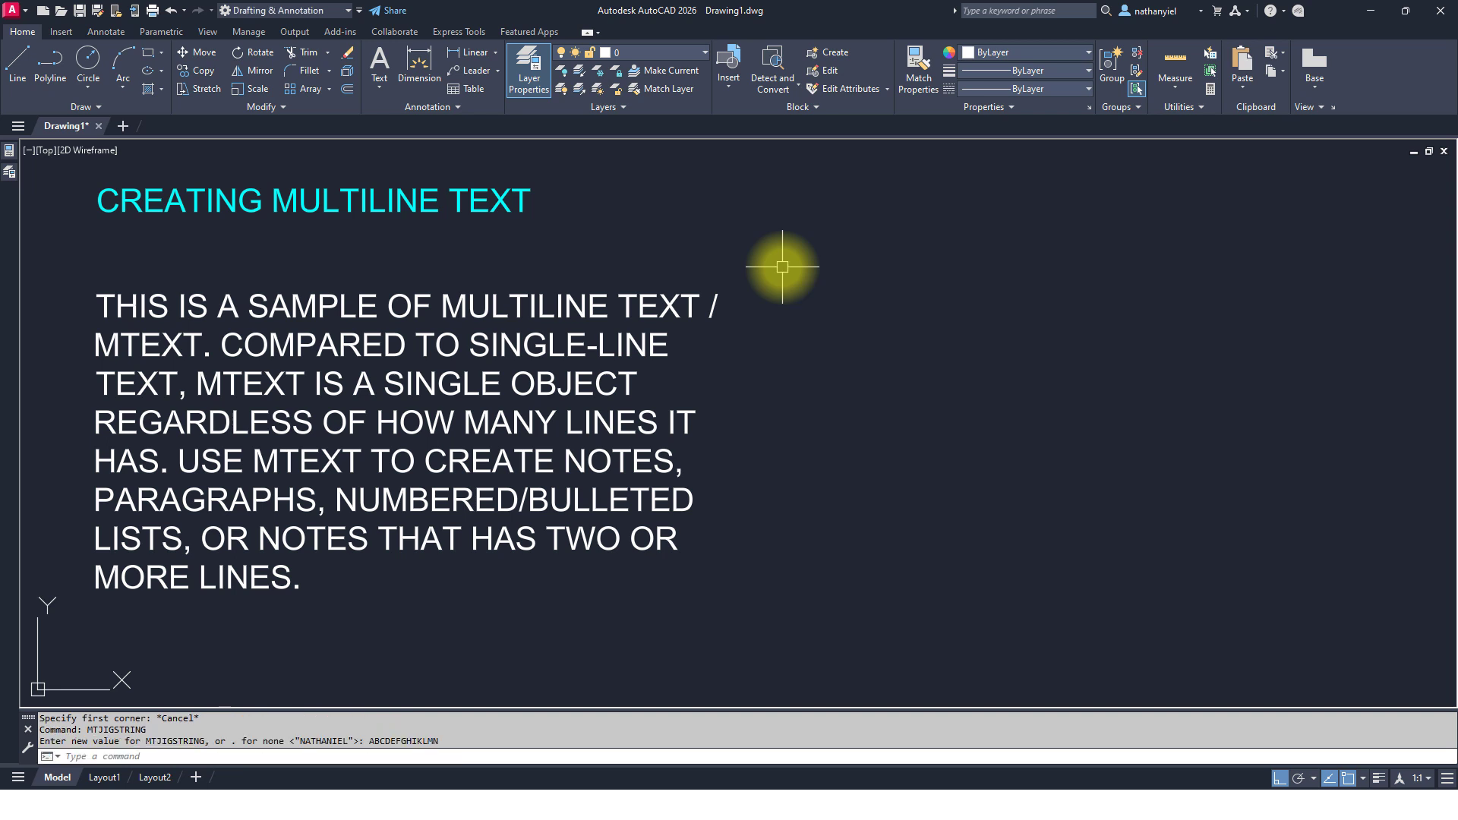
- Start the MTEXT command to check the sample text at the crosshair, and cancel it
{"action": "type", "text": "T"}
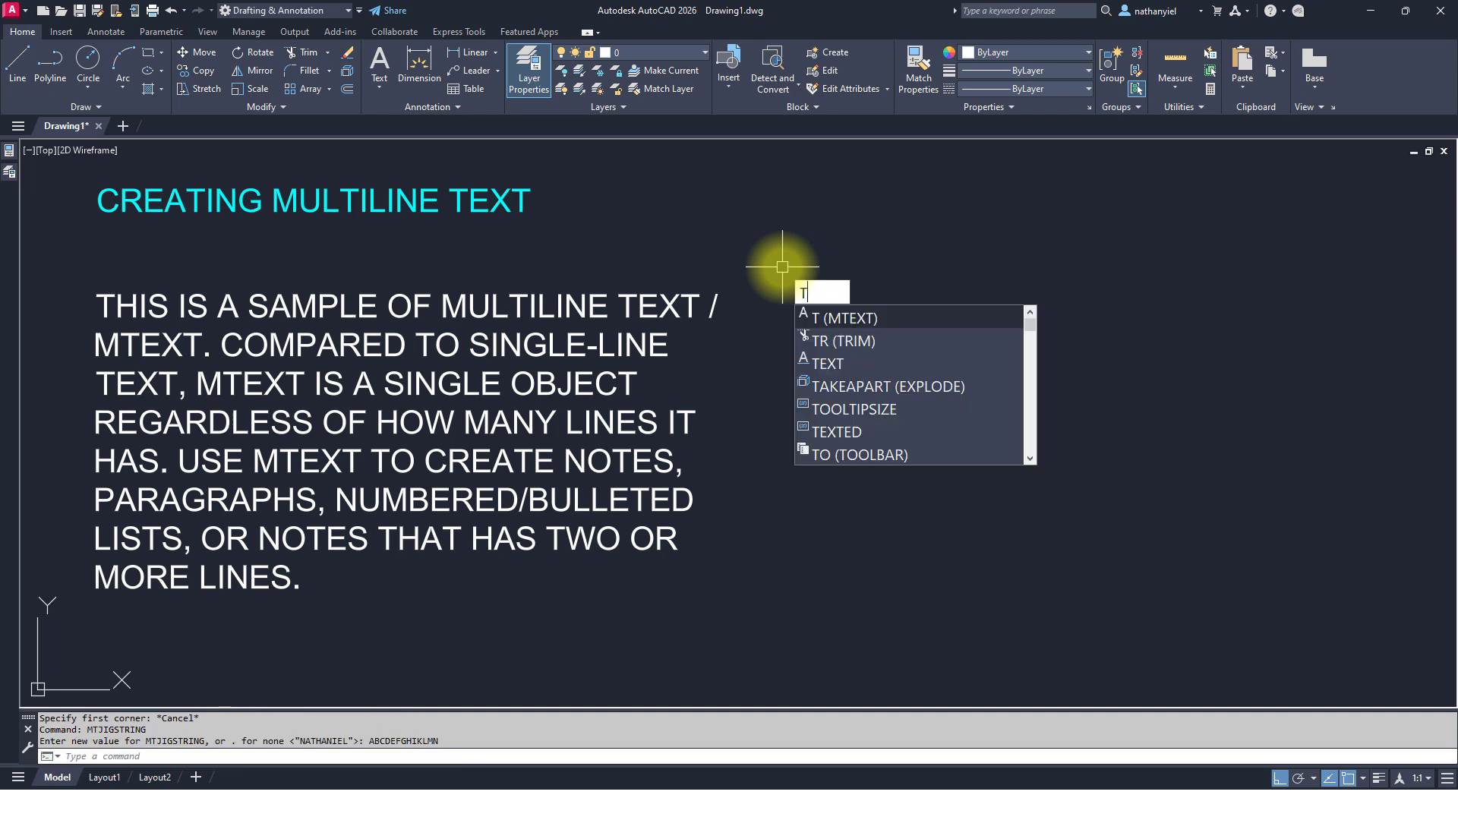
{"action": "key", "text": "Return"}
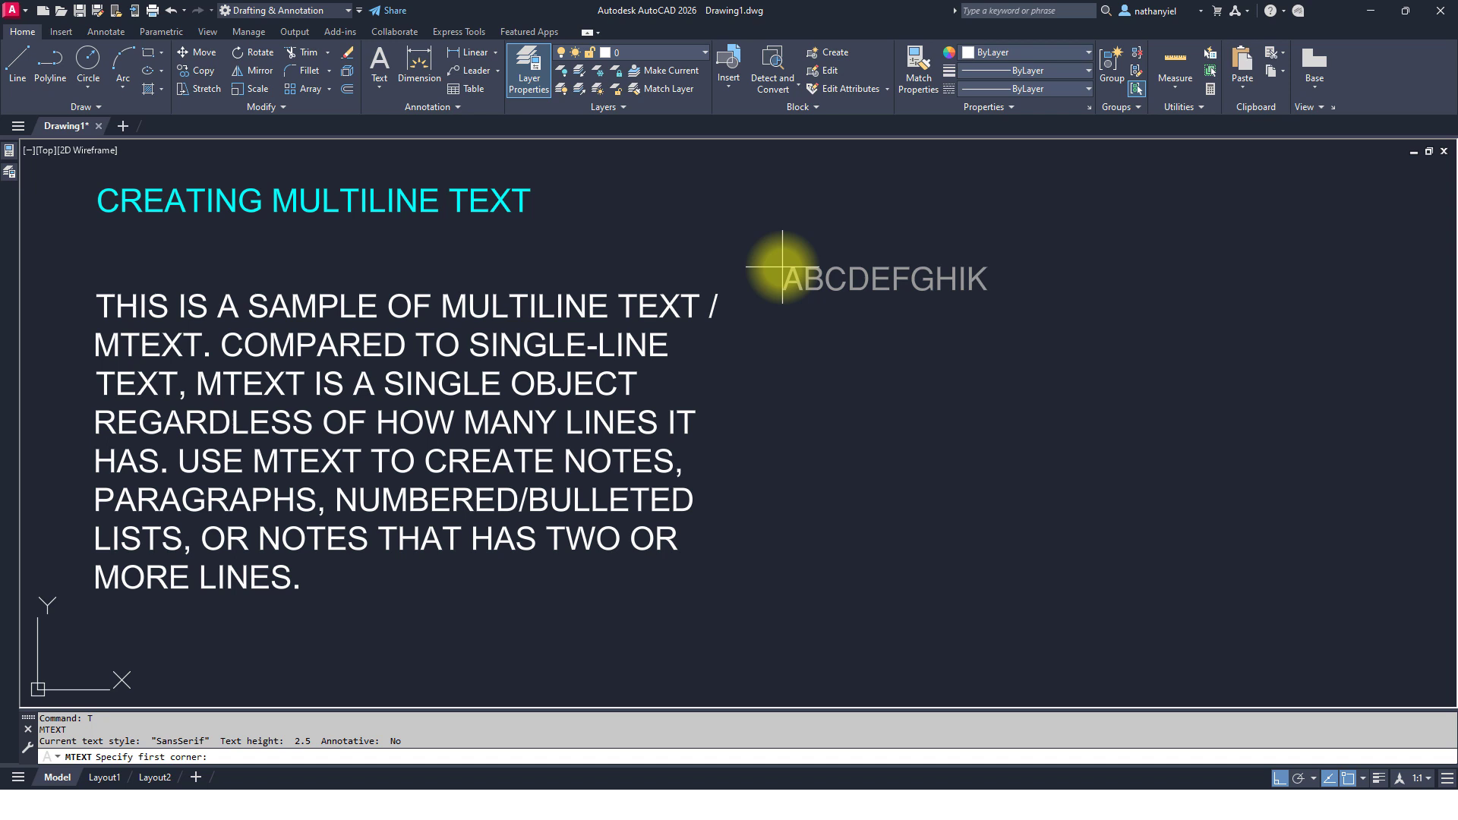
{"action": "key", "text": "Escape"}
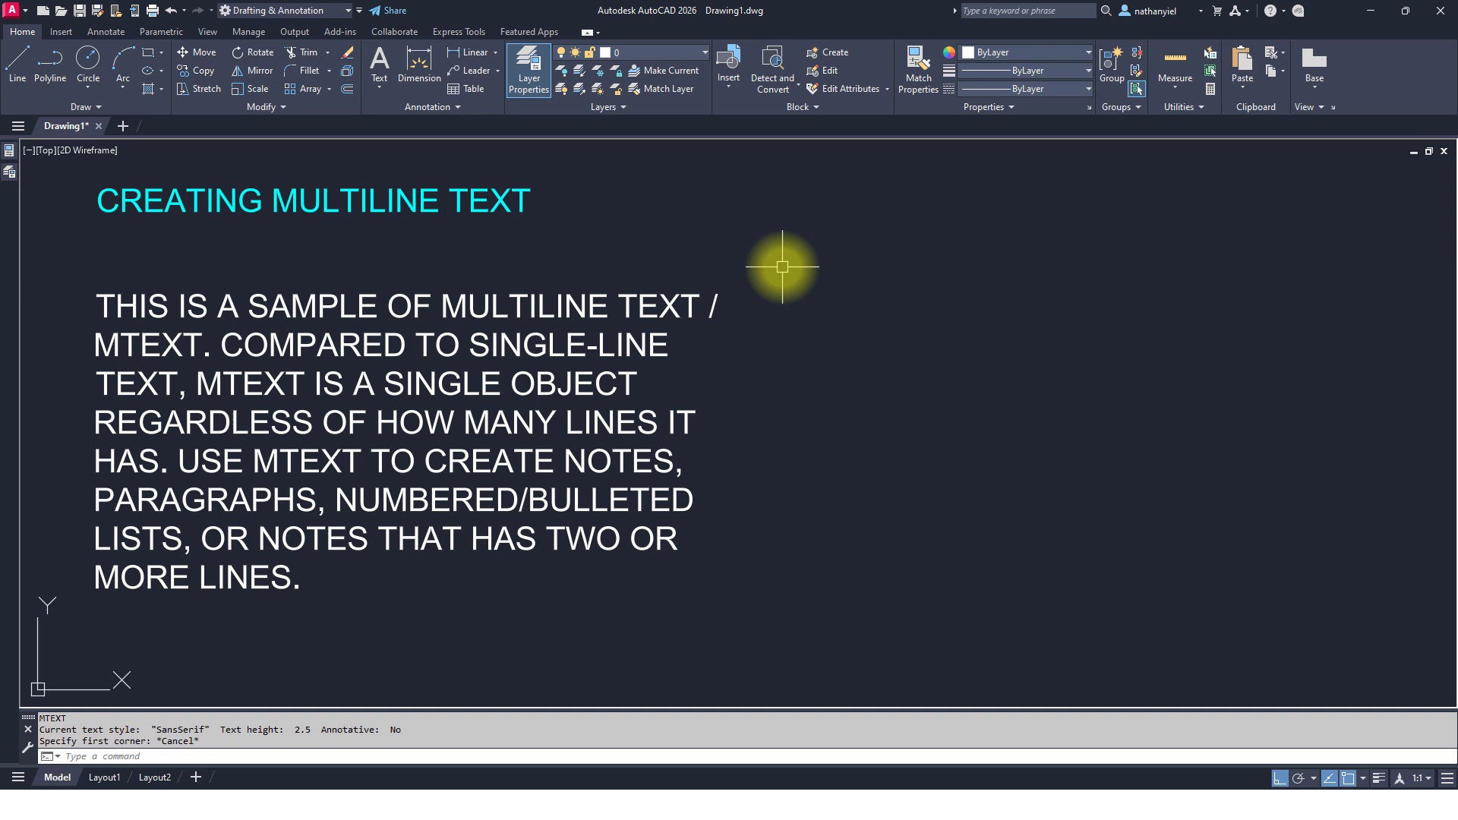
- Set the MTJIGSTRING sample text back to the first name
{"action": "type", "text": "MTJ"}
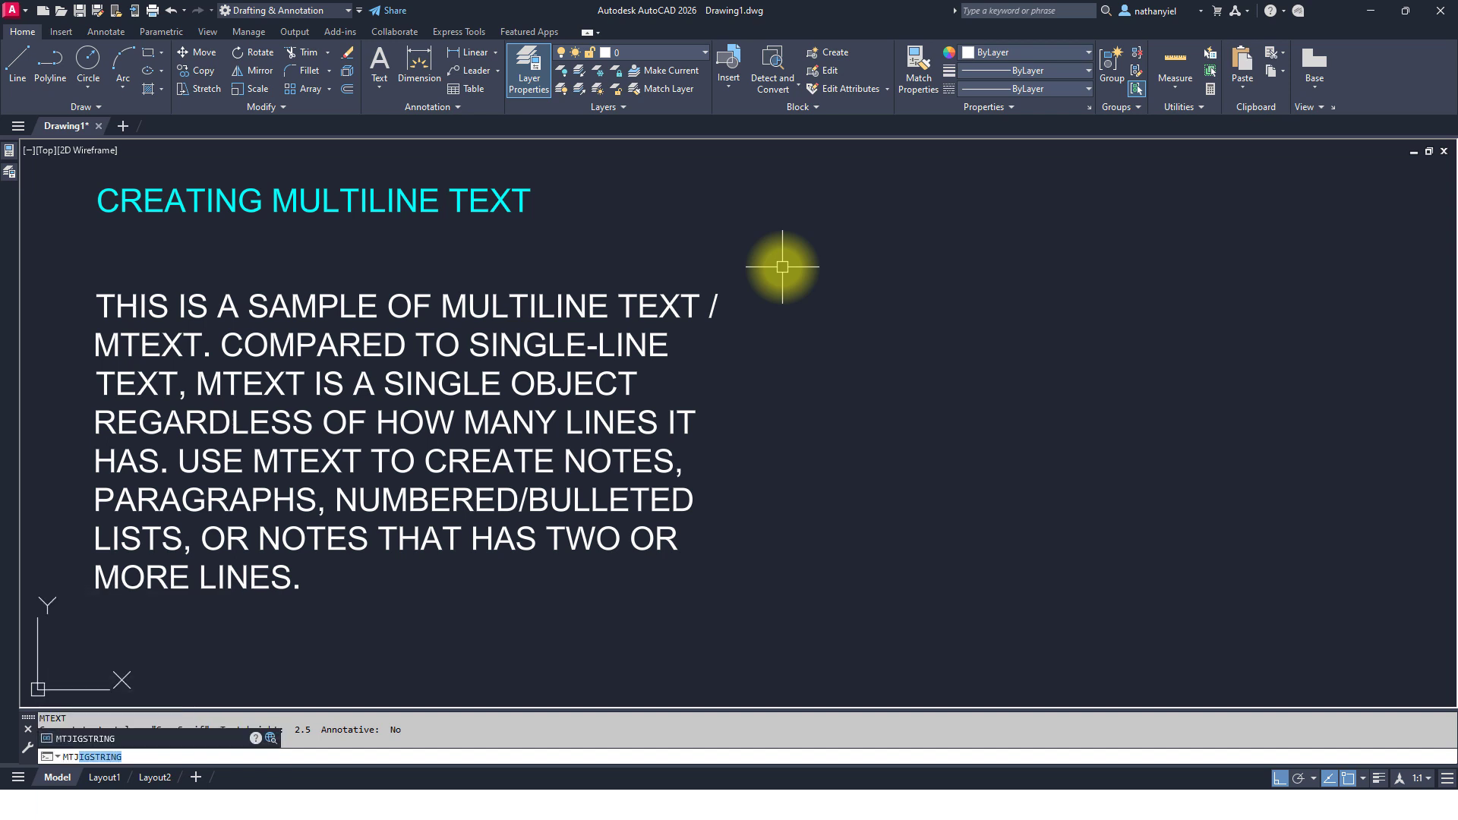
{"action": "key", "text": "Return"}
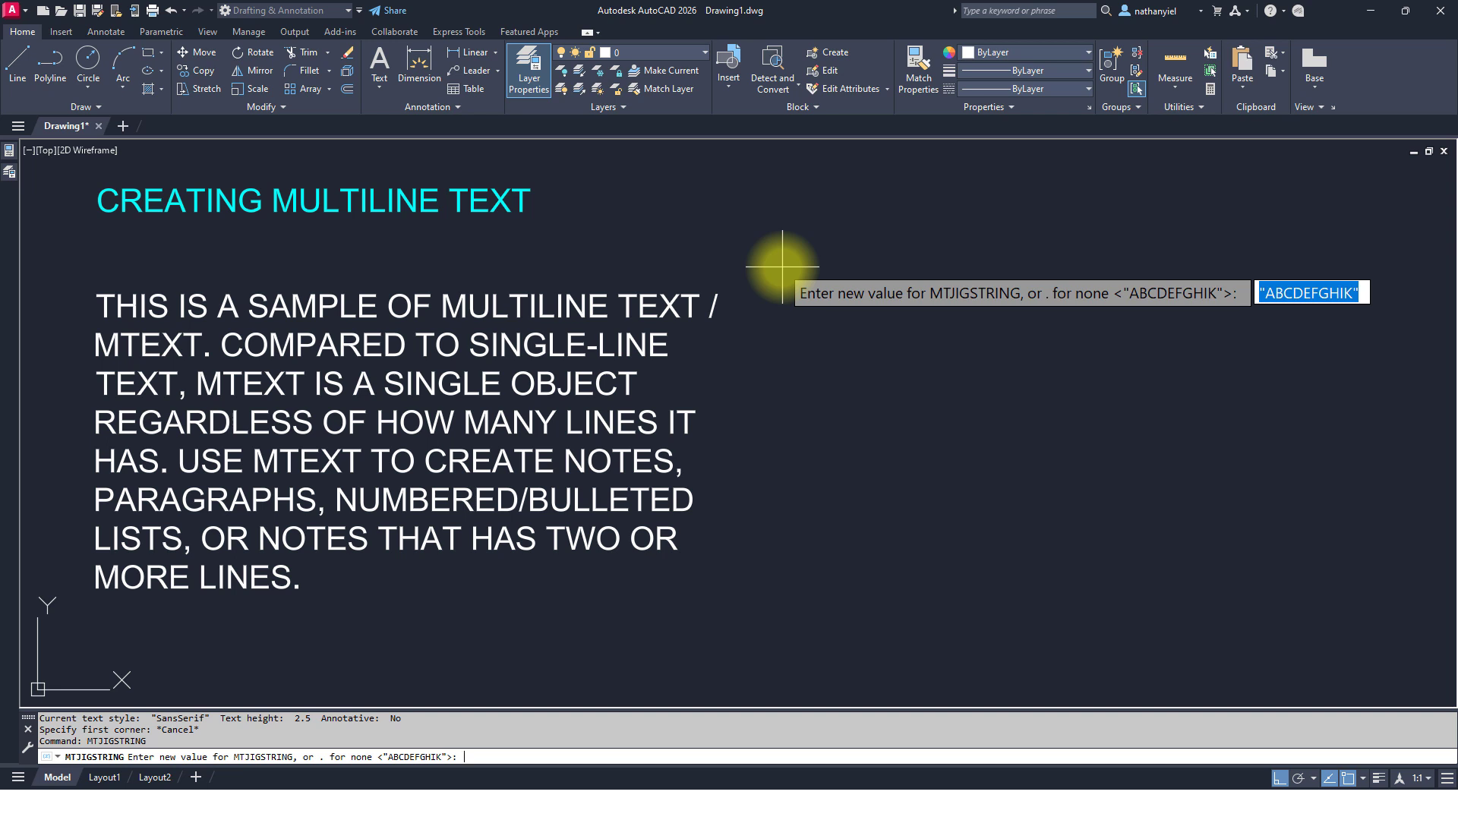
{"action": "type", "text": "NATHANIEL"}
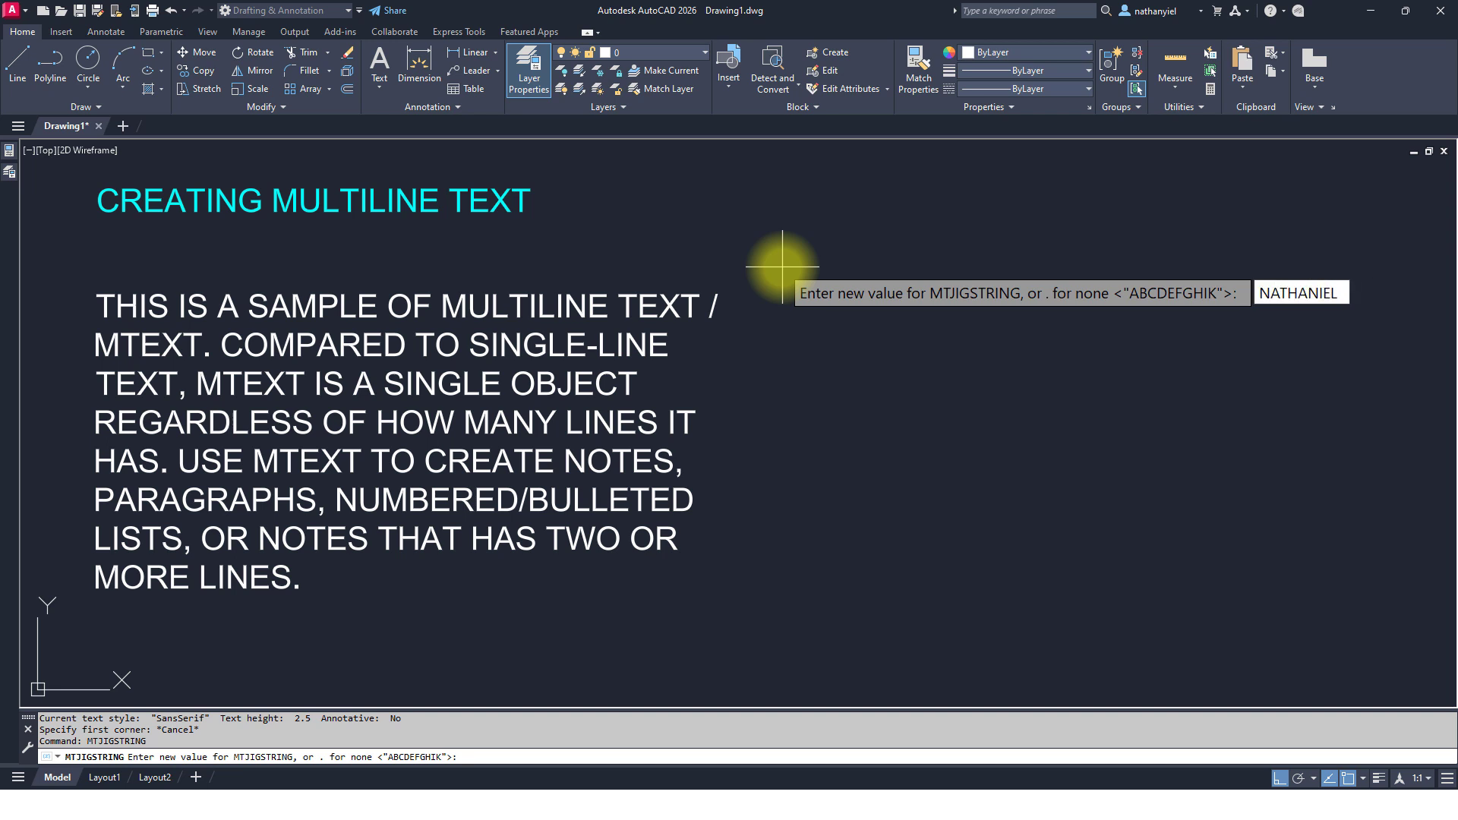
{"action": "key", "text": "Return"}
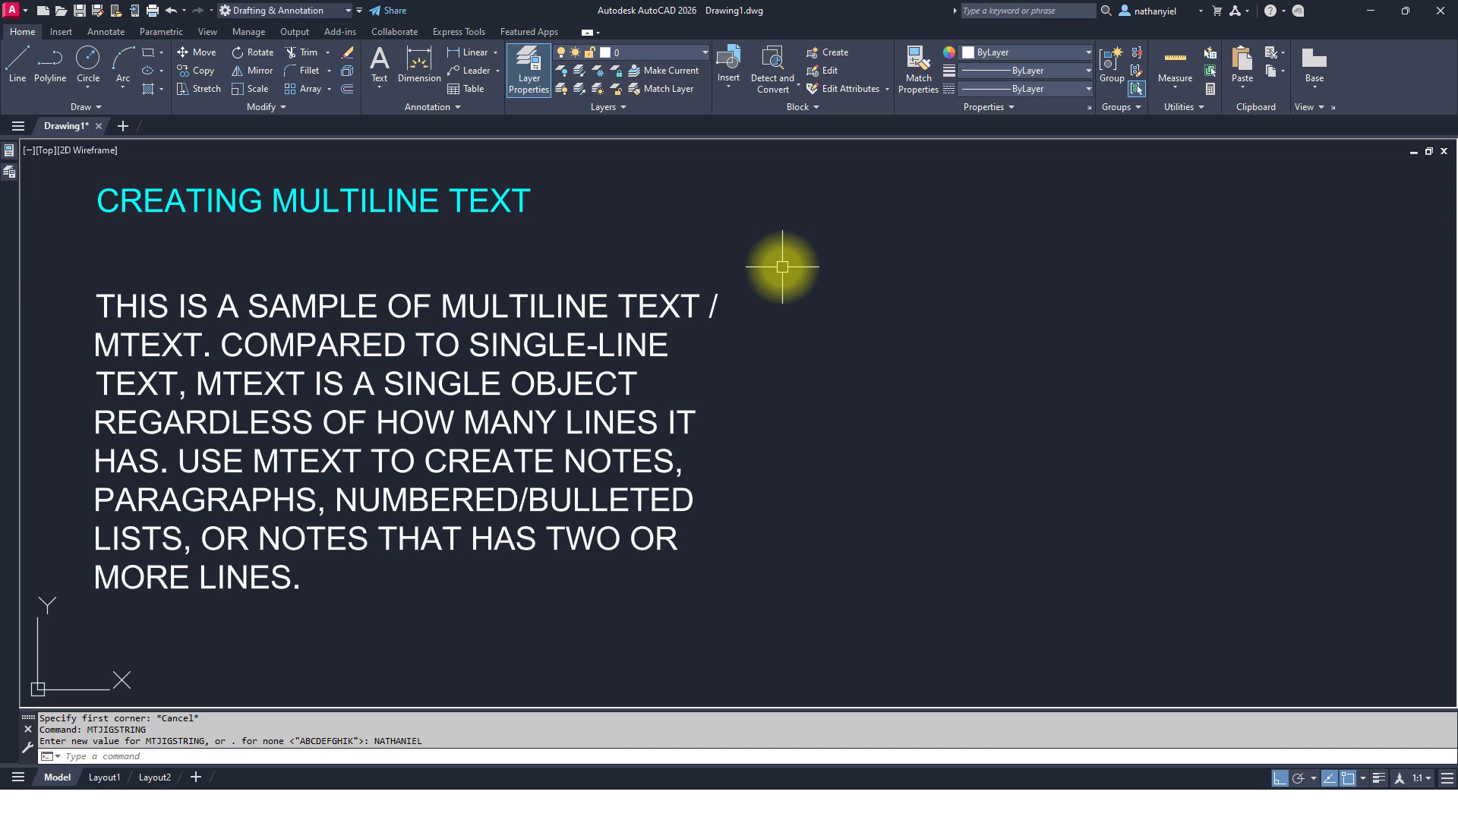
- Start a multiline text with MTEXT and define its text box in the empty area beside the sample paragraph
{"action": "type", "text": "T"}
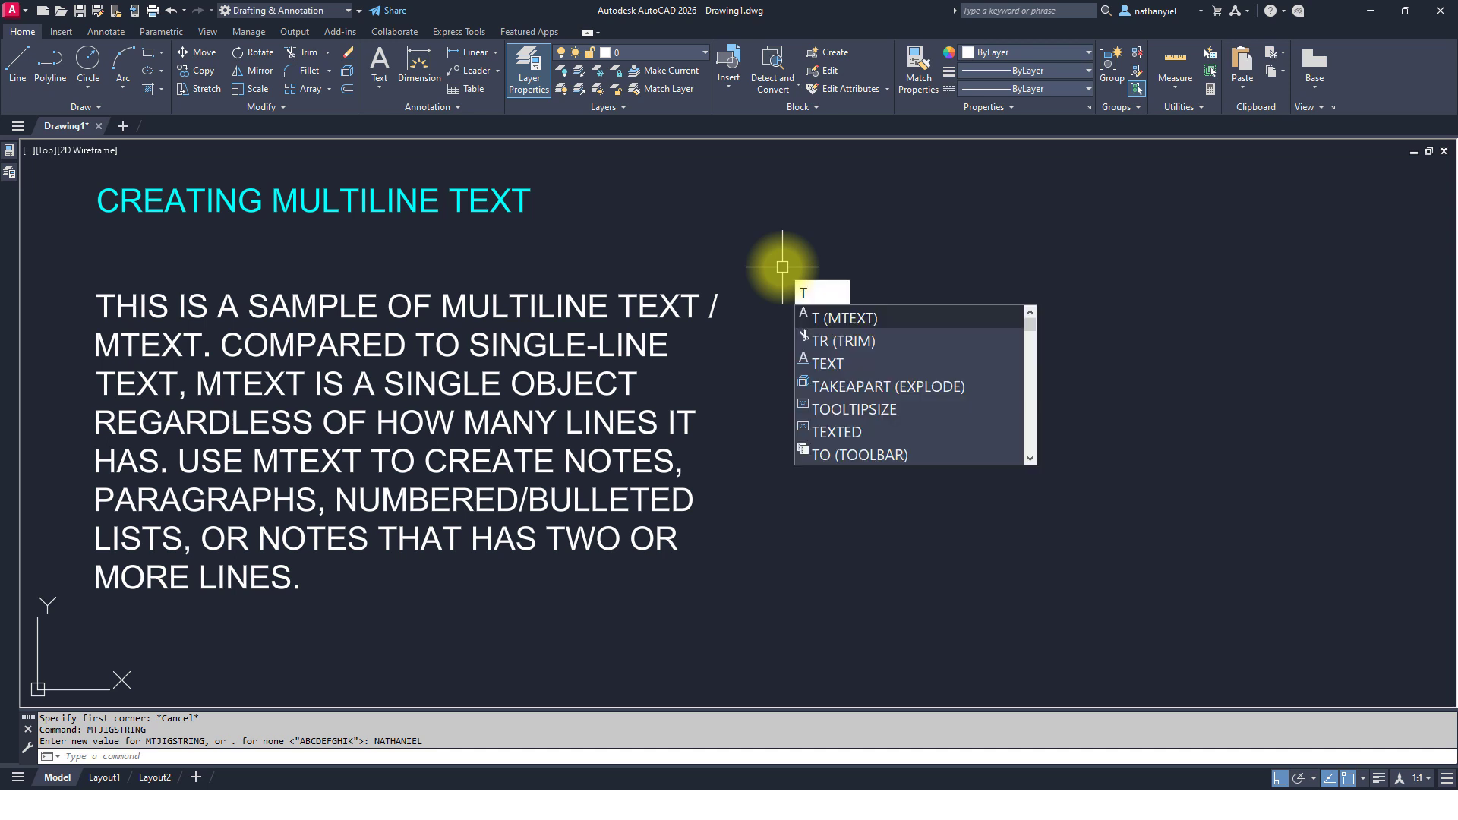
{"action": "key", "text": "Return"}
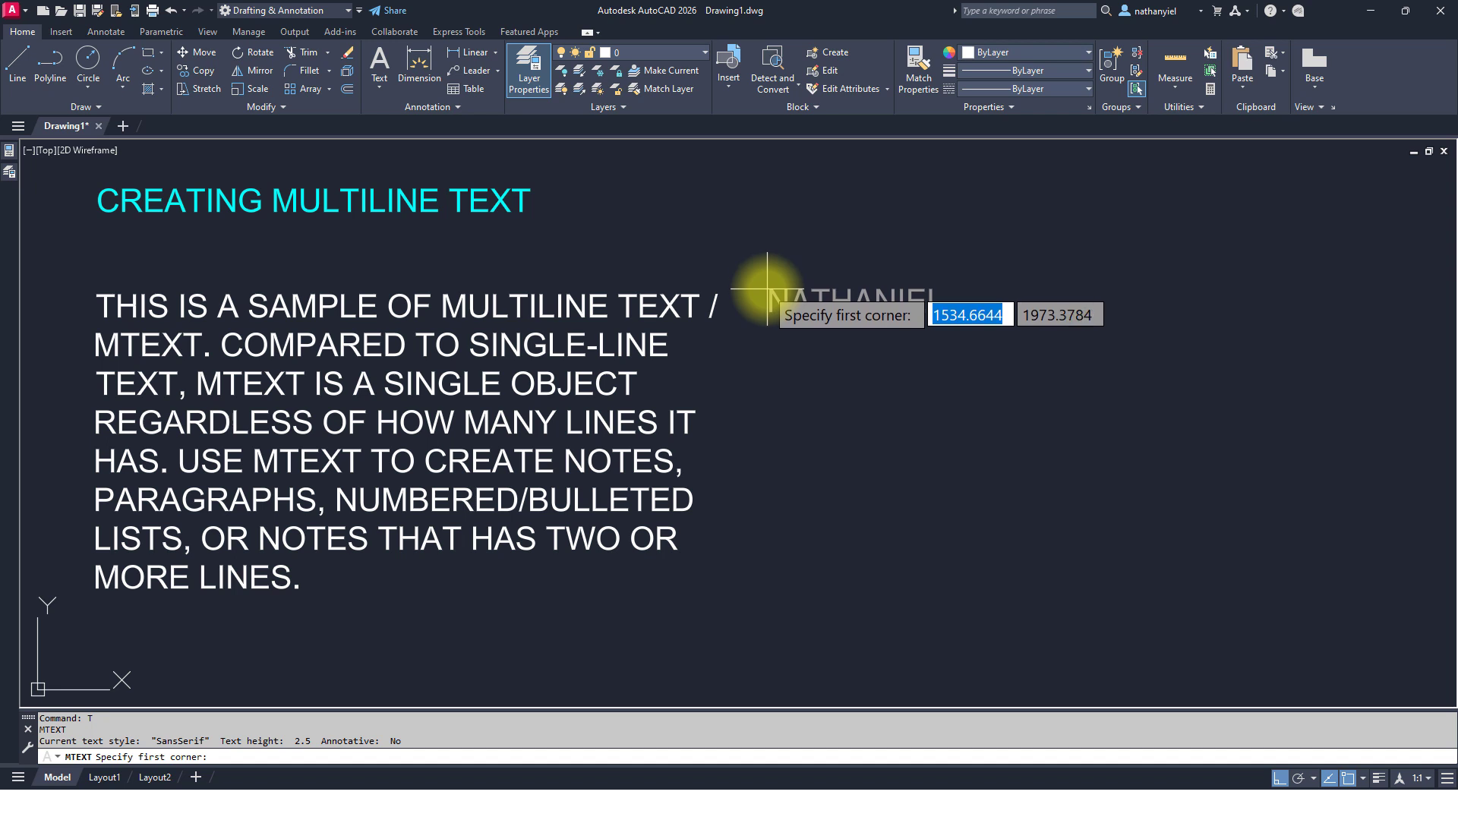
{"action": "left_click", "coordinate": [767, 289]}
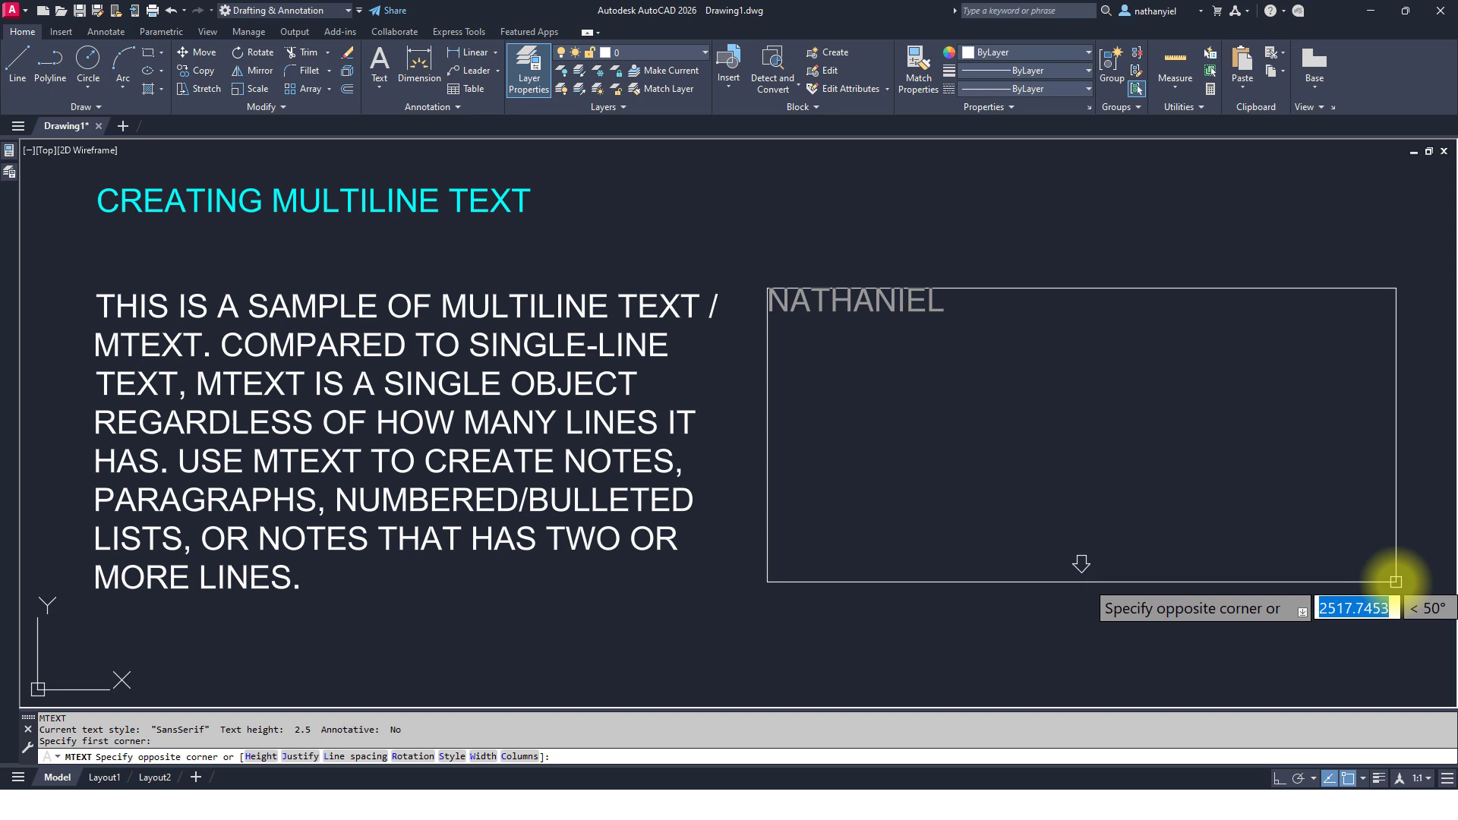
{"action": "left_click", "coordinate": [1396, 581]}
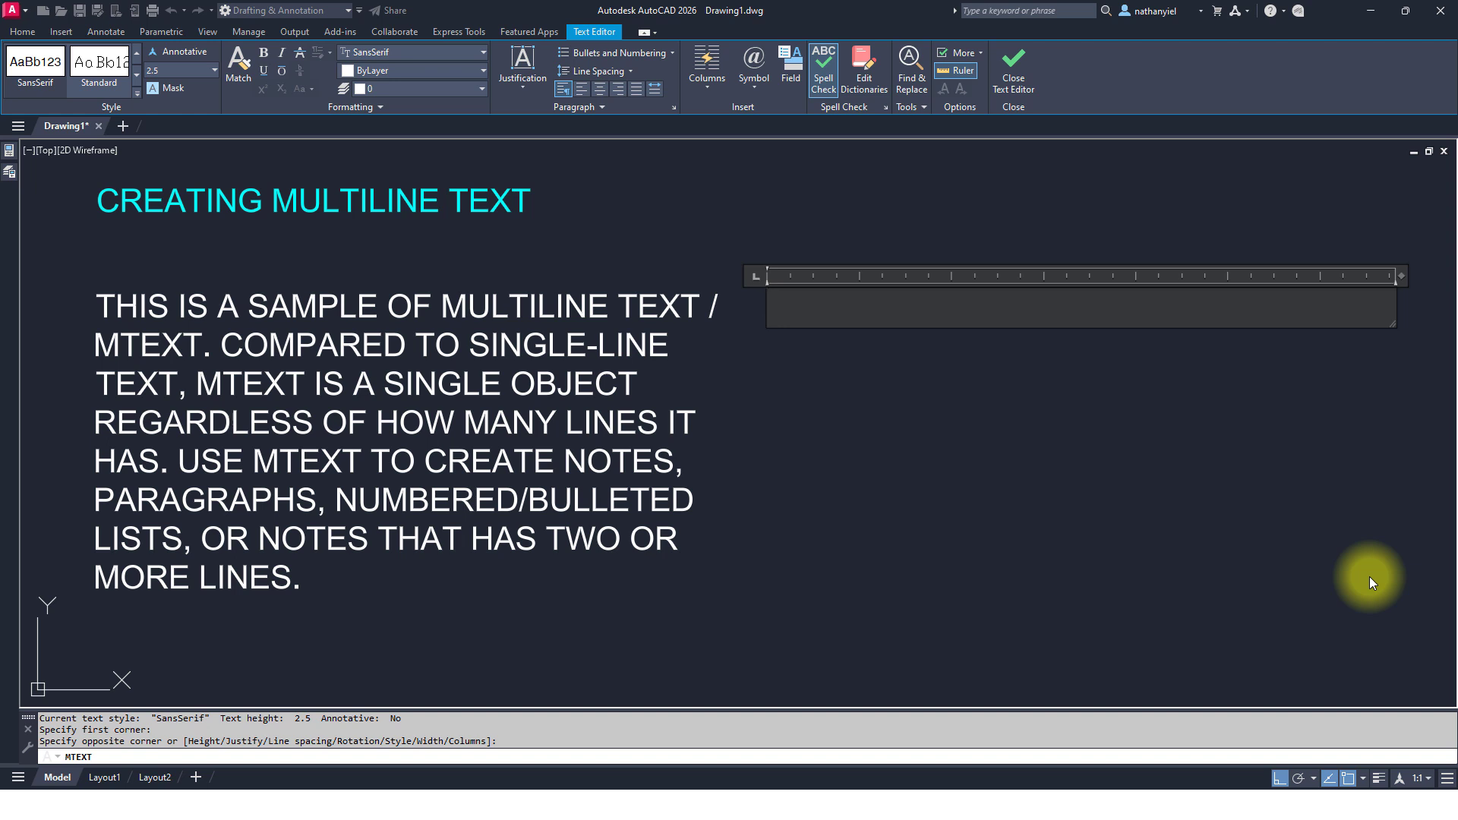
- Write "THIS IS A SAMPLE OF MULTILINE TEXT / MTEXT" in the new multiline text box
{"action": "type", "text": "THIS IS A SMA"}
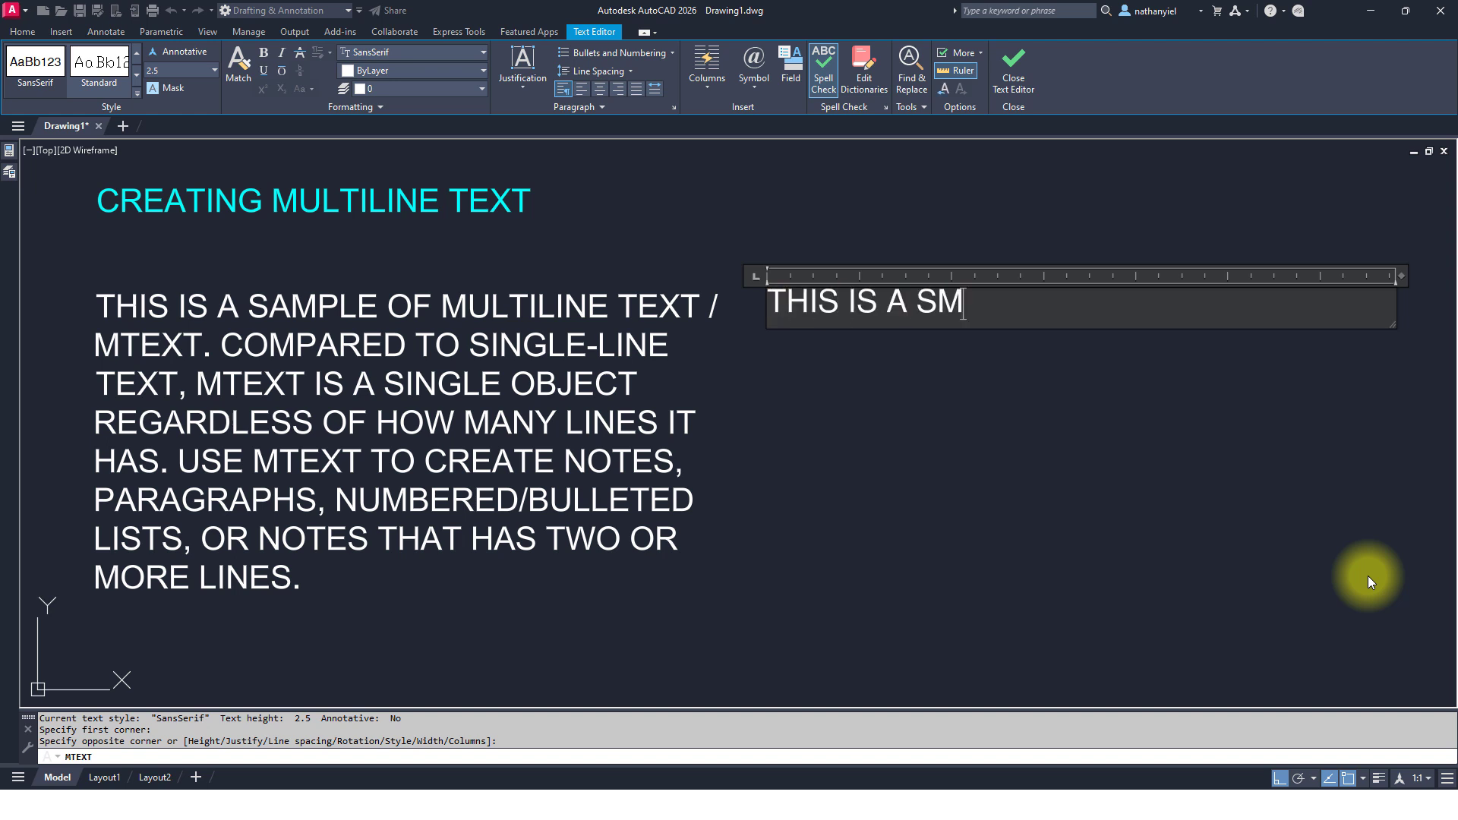
{"action": "key", "text": "BackSpace"}
{"action": "key", "text": "BackSpace"}
{"action": "type", "text": "AMPLE "}
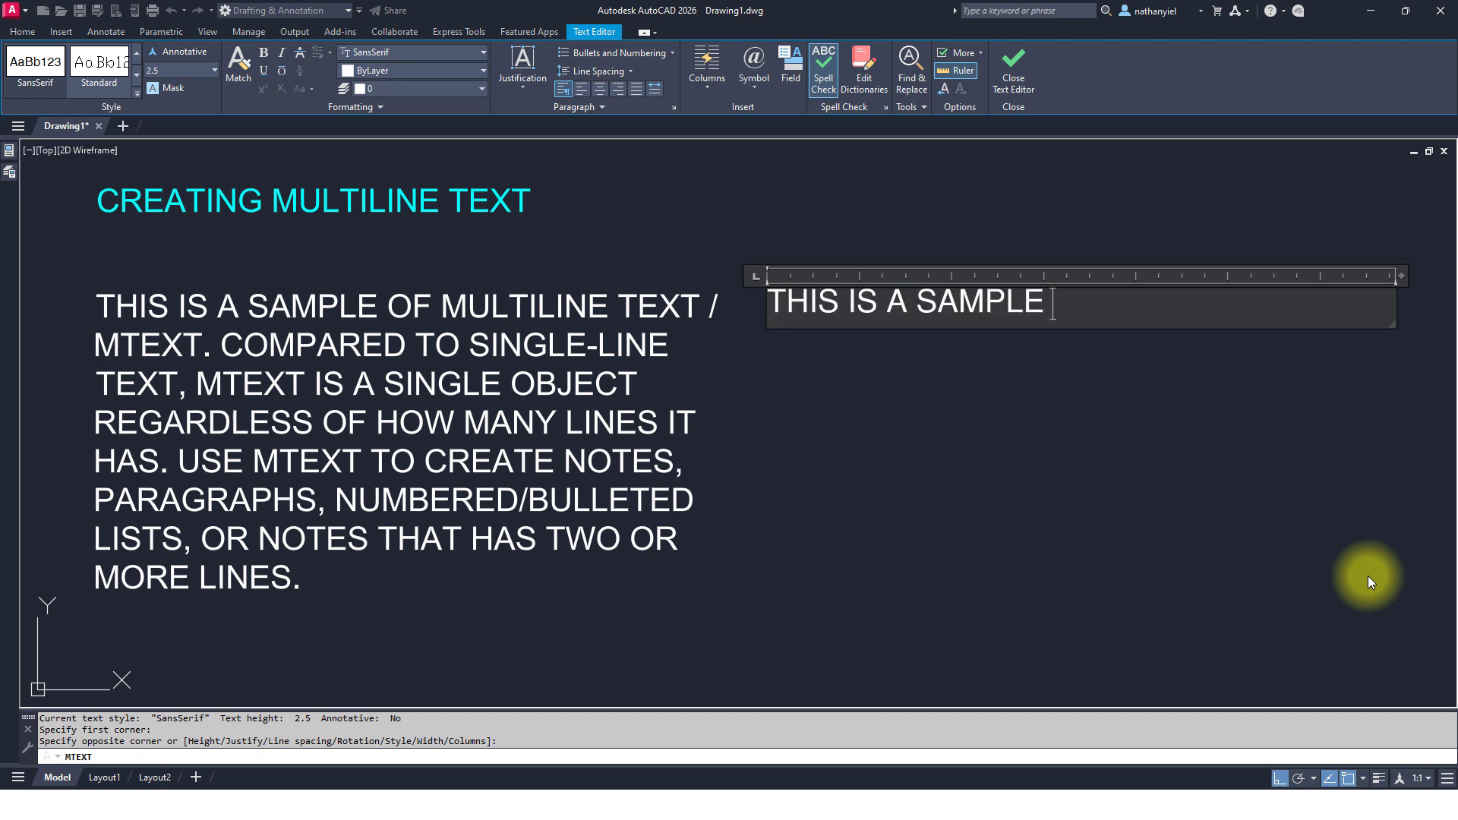
{"action": "type", "text": "OF MU"}
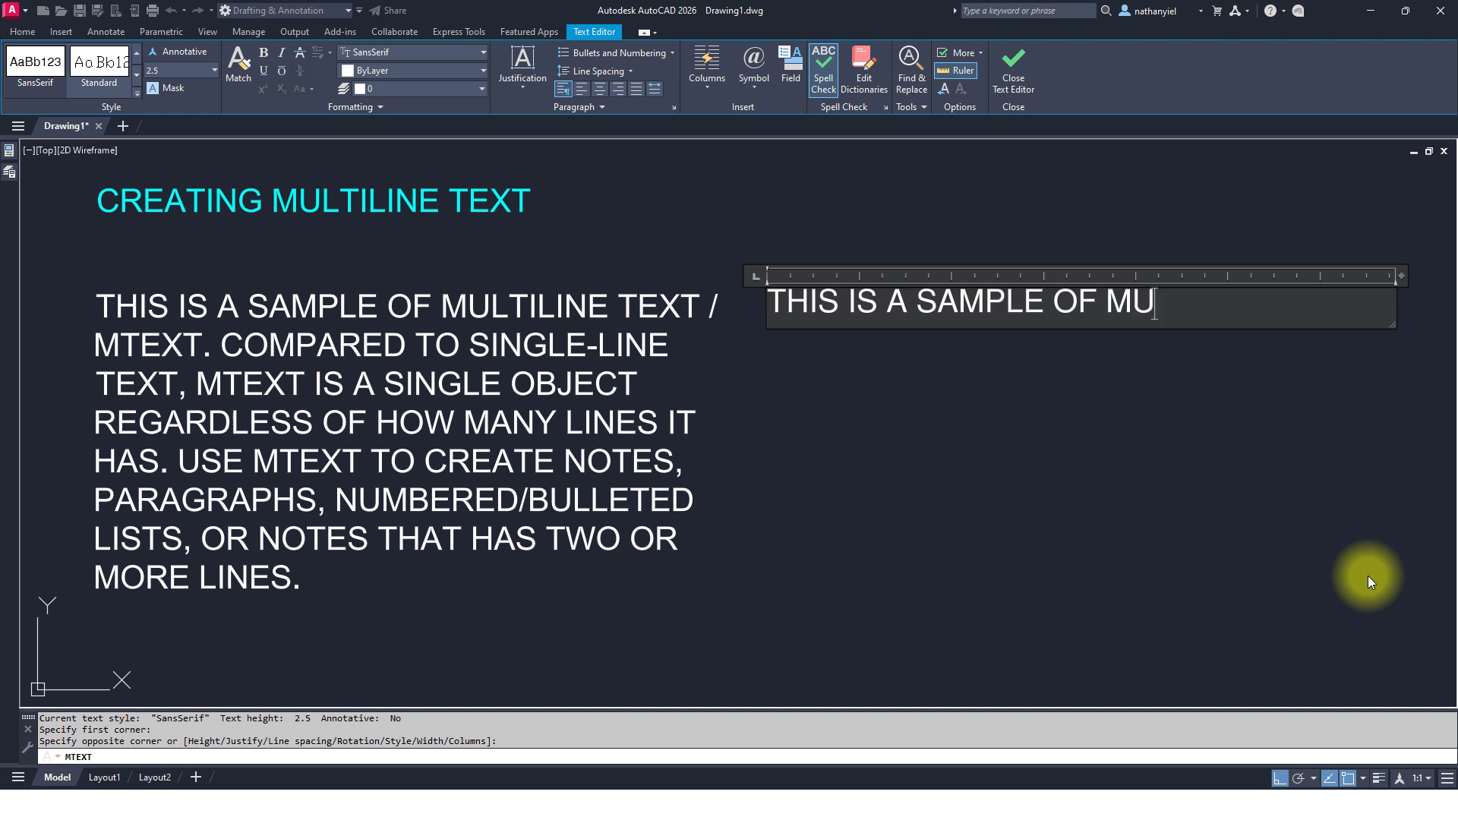
{"action": "type", "text": "LTILINE TEX"}
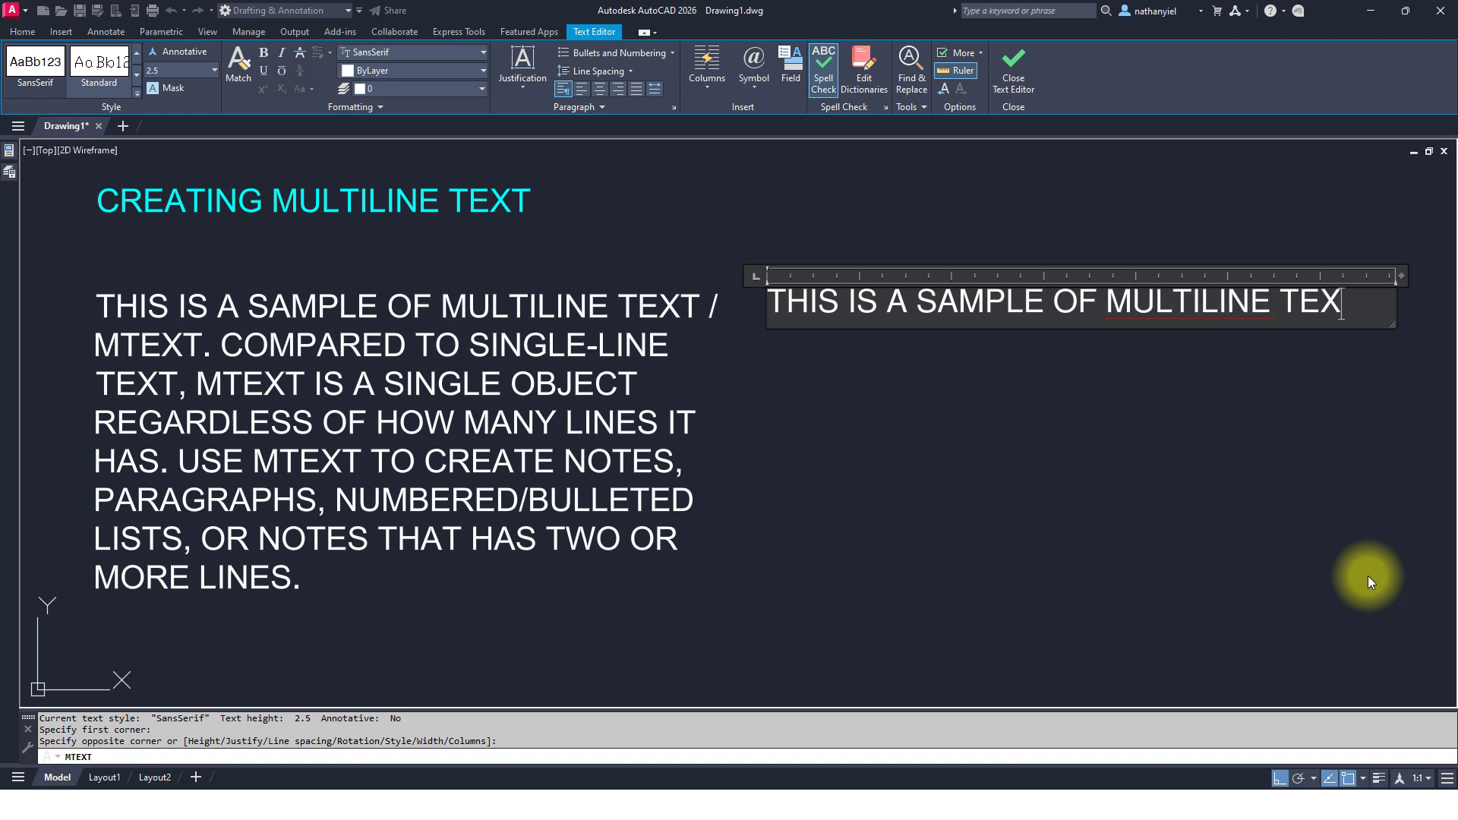
{"action": "type", "text": "T / MTEXT"}
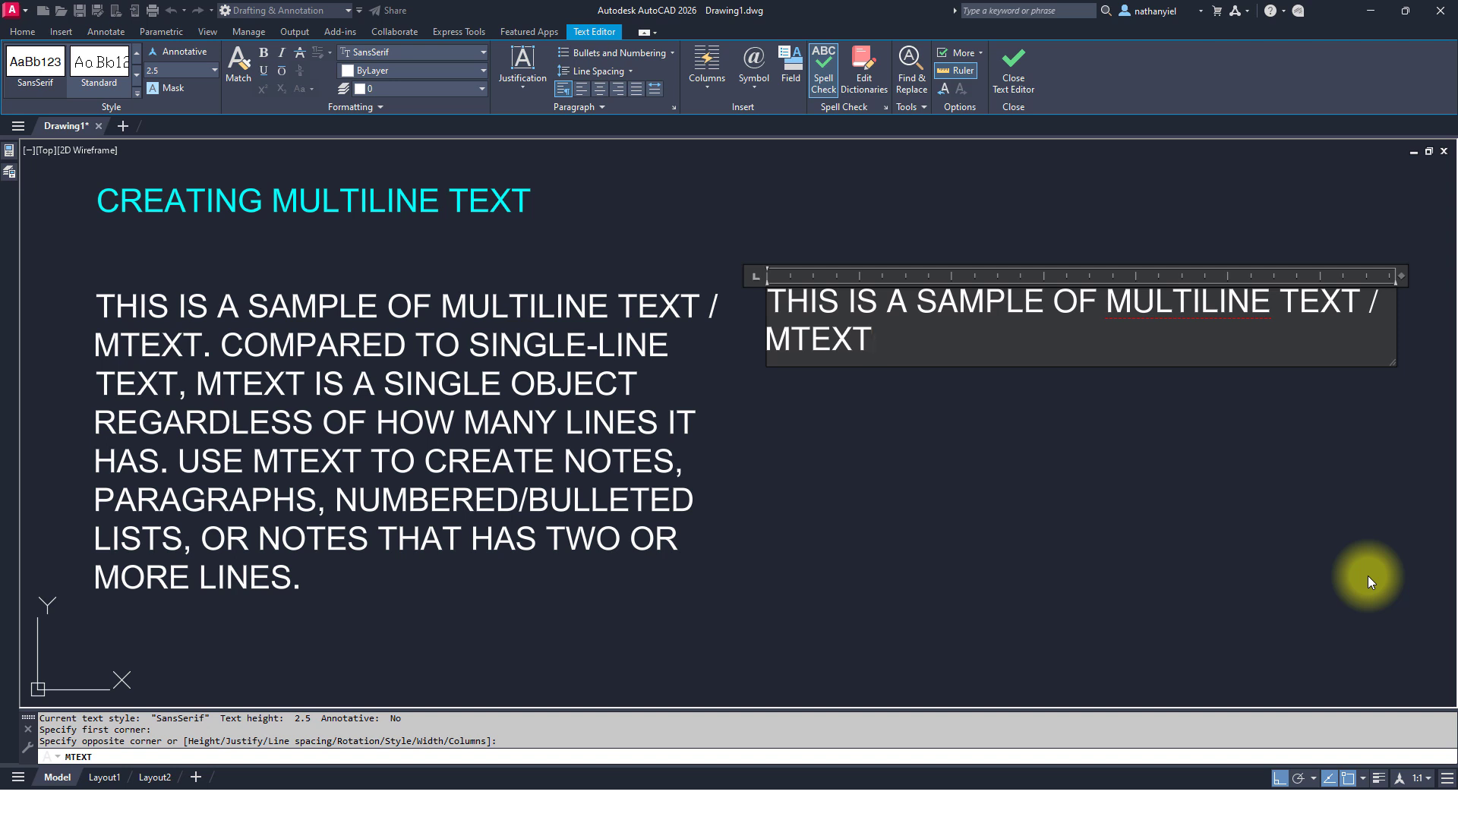
- Continue the multiline text with ". COMPARED TO SINGLE-LINE TEXT, MTEXT IS A SINGLE OBJECT REGARDLESS OF HOW MANY LINES IT HAS."
{"action": "type", "text": ". COMPARE"}
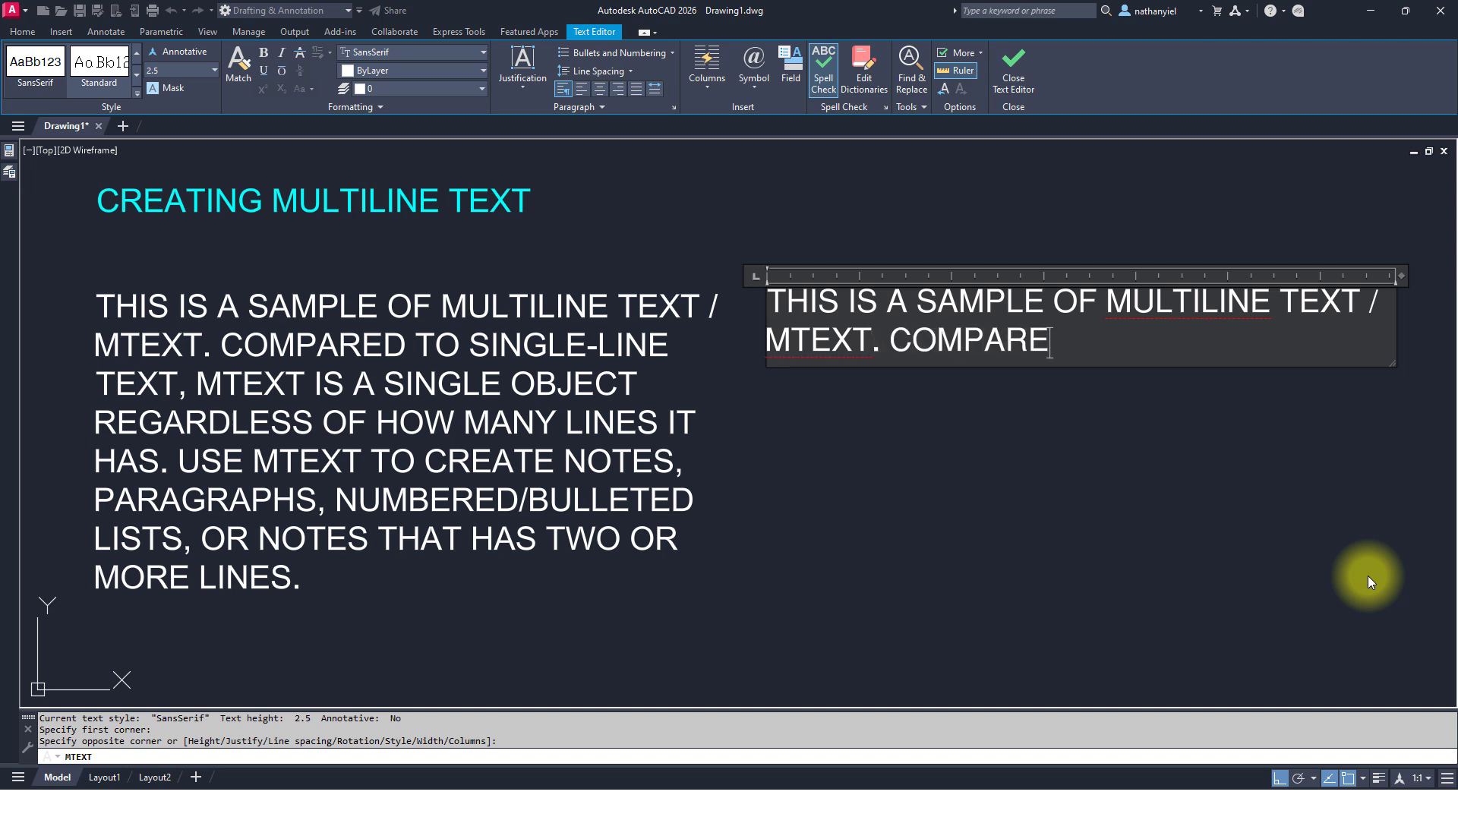
{"action": "type", "text": "D TO SINGLE"}
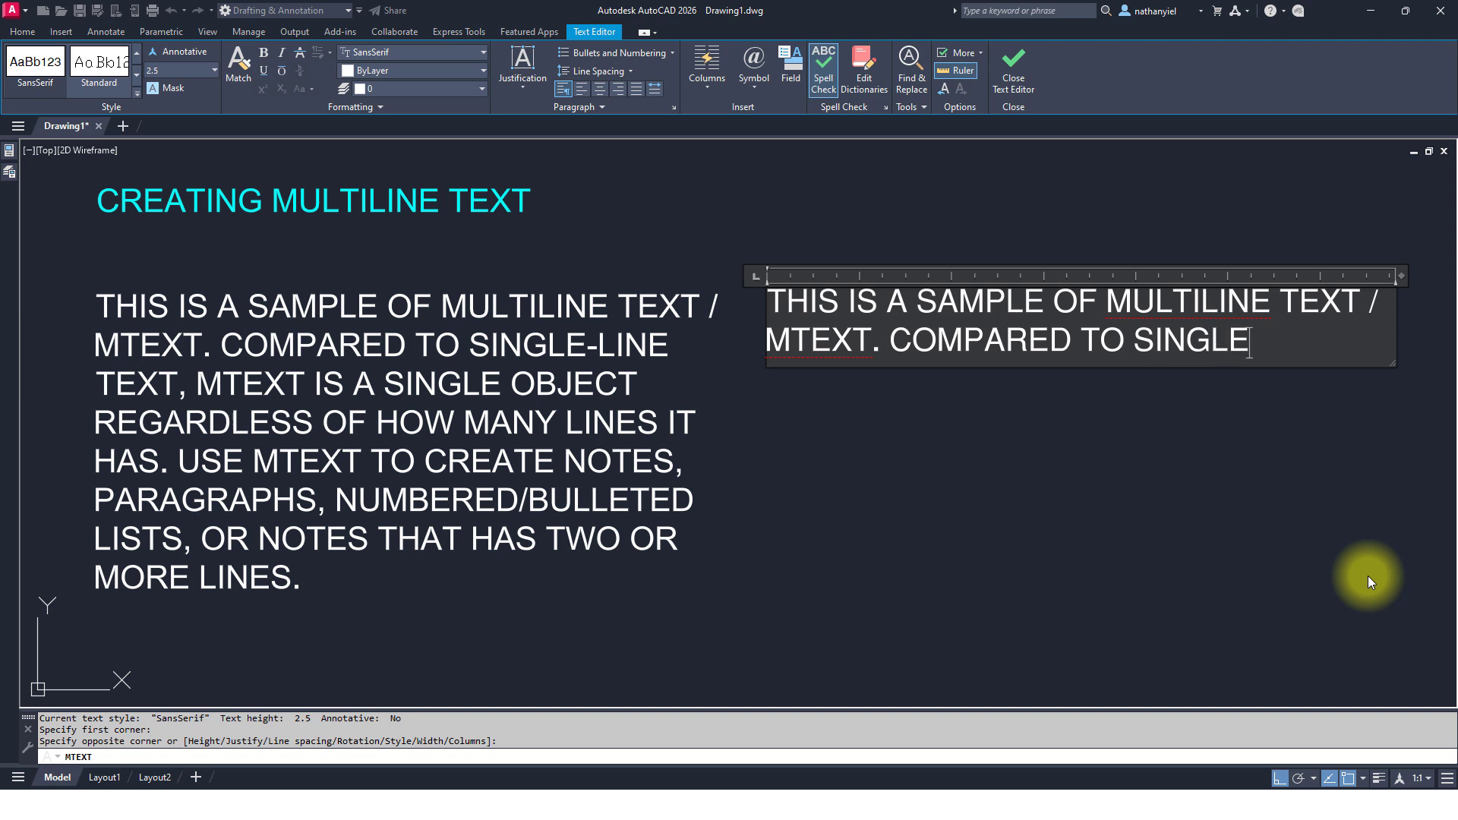
{"action": "type", "text": "-LINE T"}
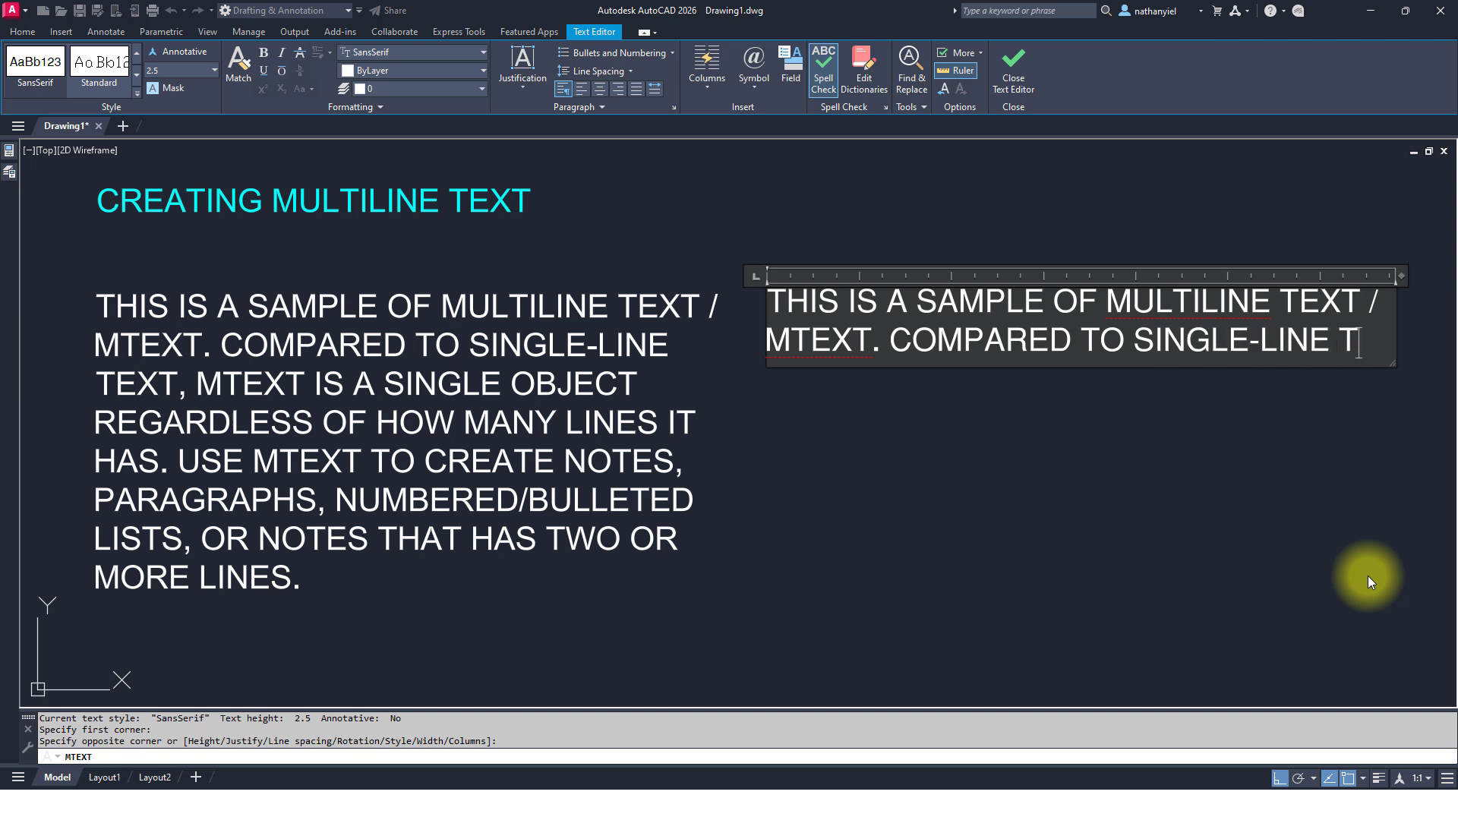
{"action": "type", "text": "EXT, MT"}
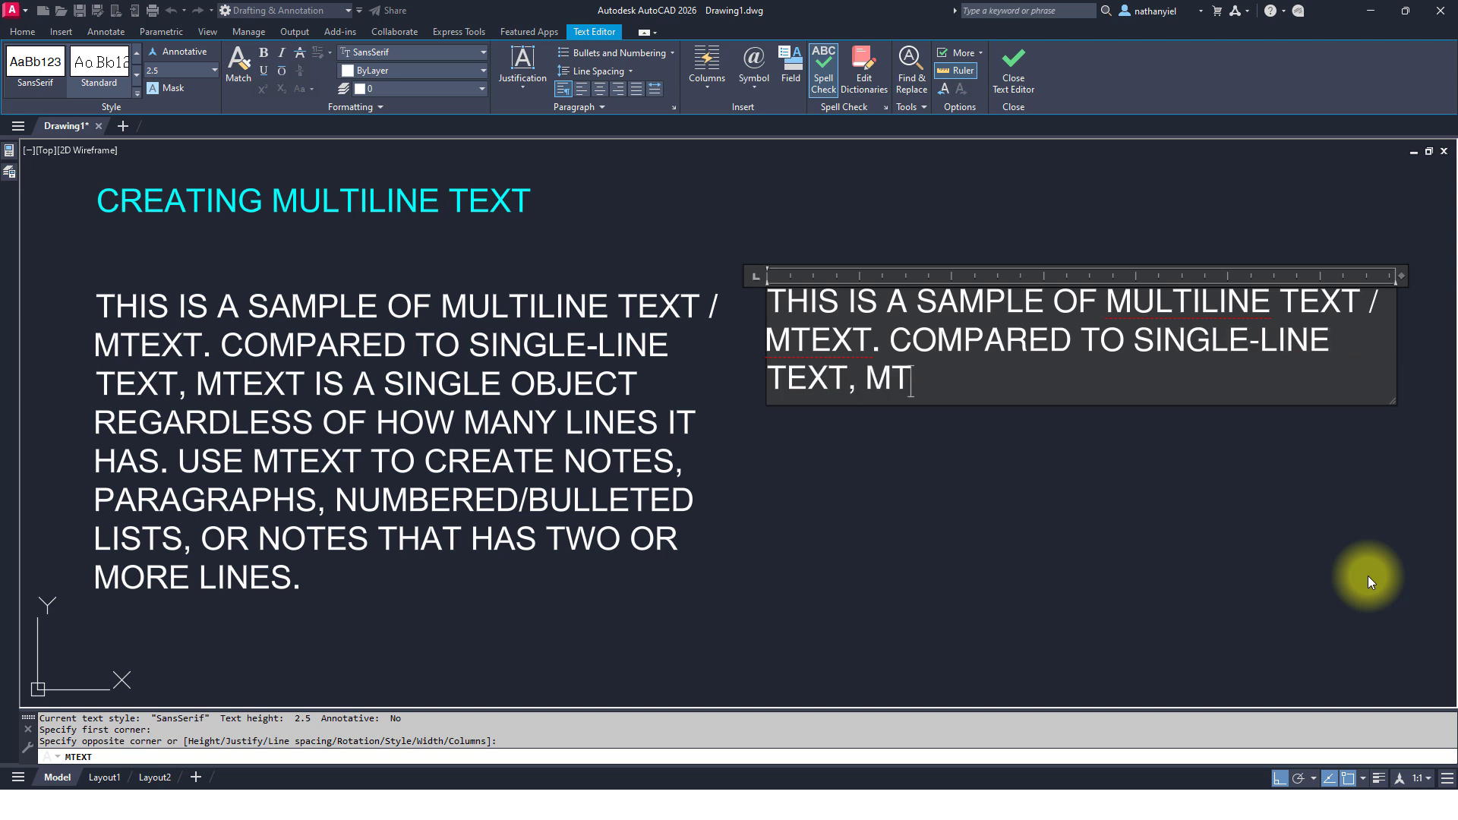
{"action": "type", "text": "EXT IS A"}
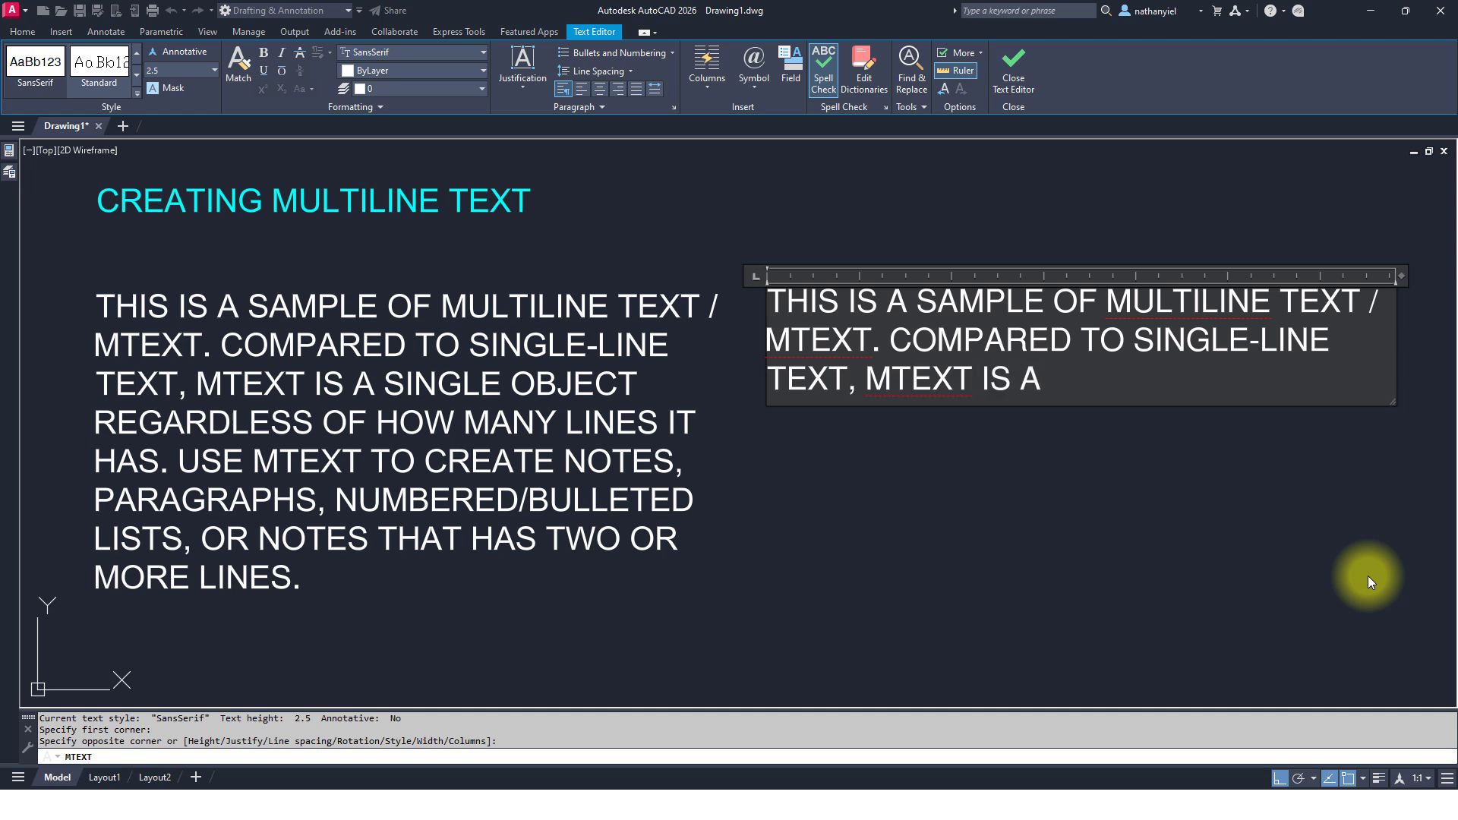
{"action": "type", "text": " SINGLE OBJE"}
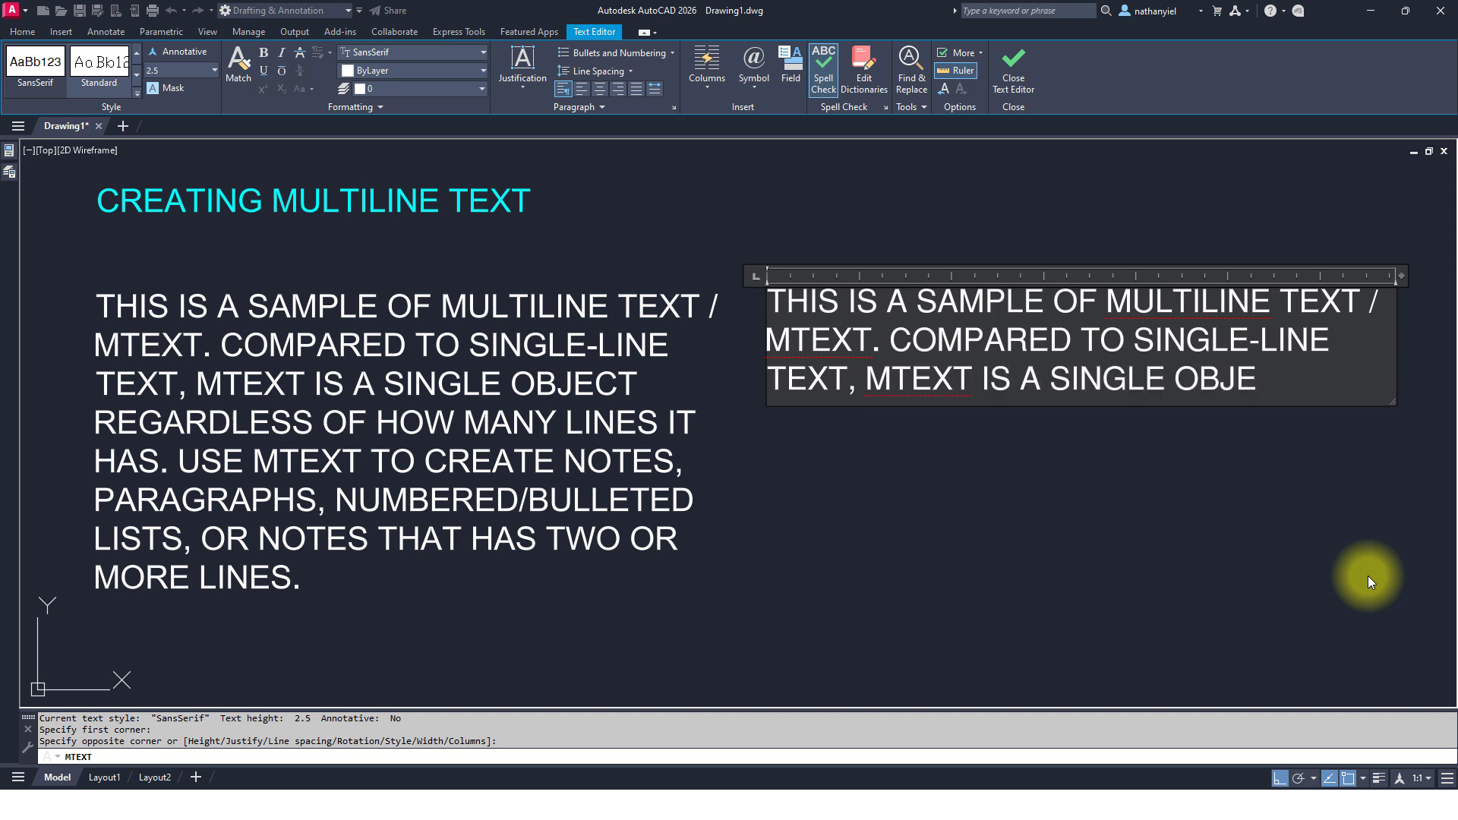
{"action": "type", "text": "CT REGR"}
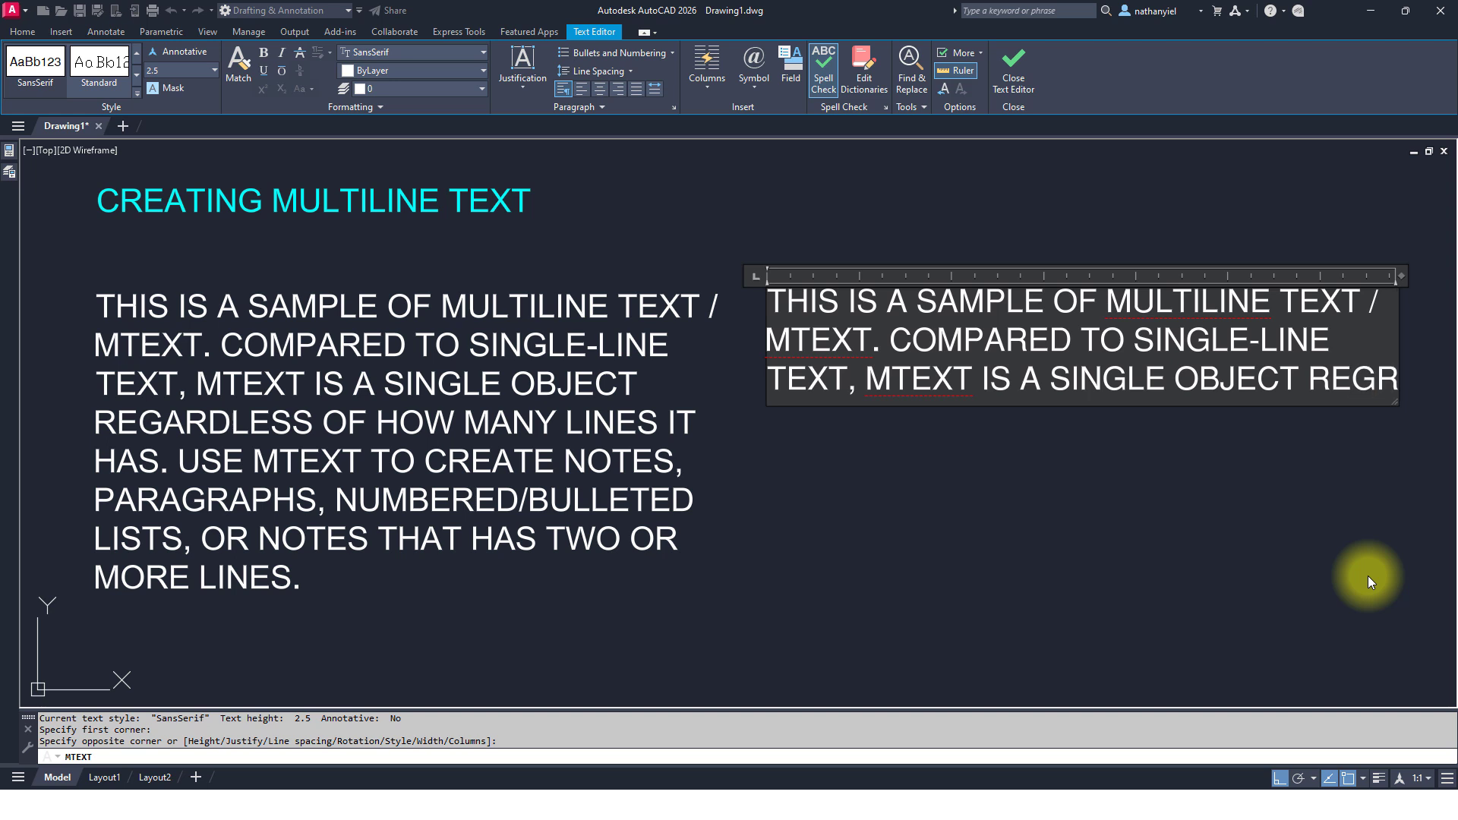
{"action": "key", "text": "BackSpace"}
{"action": "type", "text": "ARDLES"}
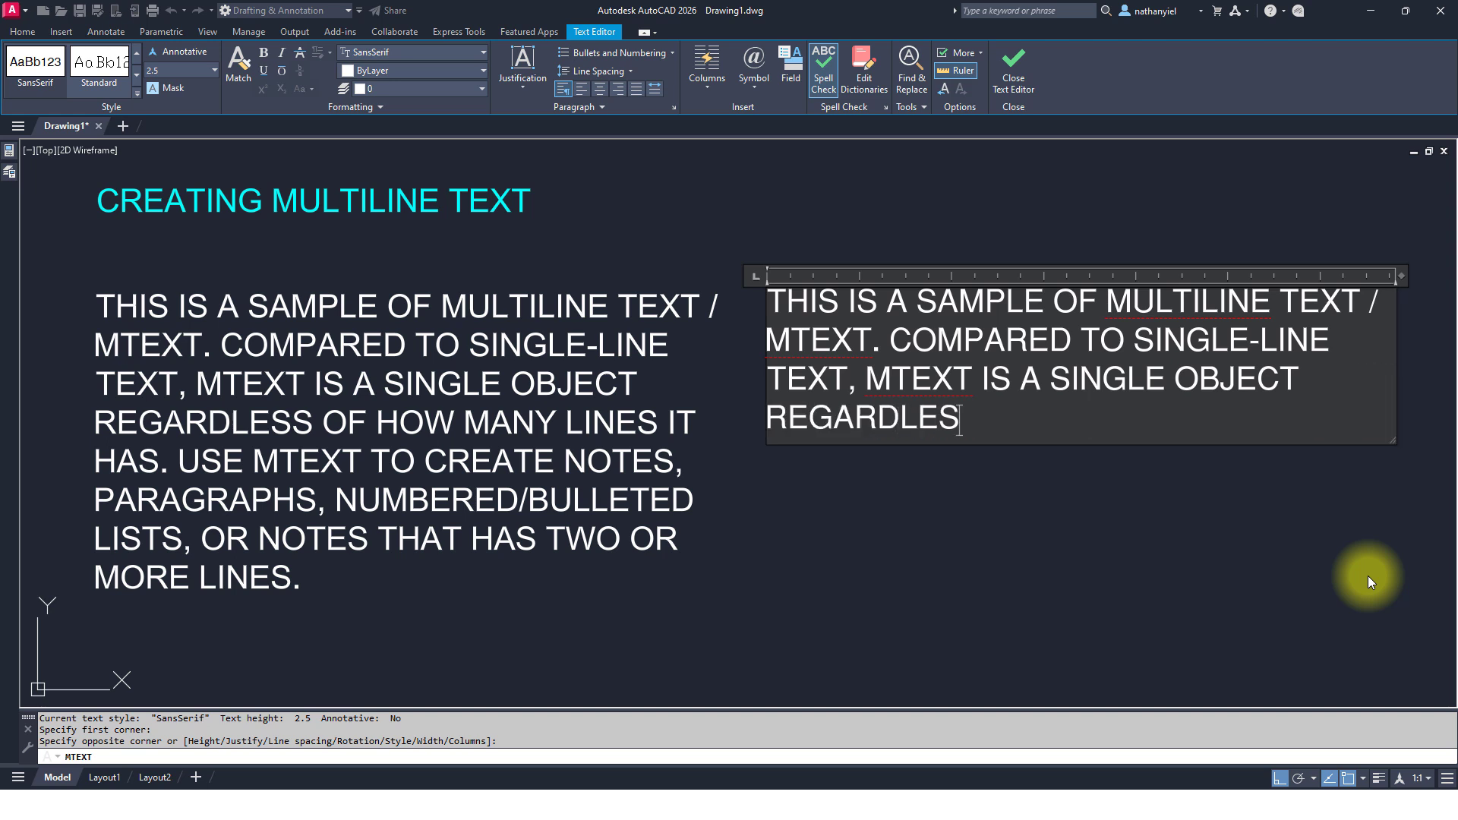
{"action": "type", "text": "S OF HOW MA"}
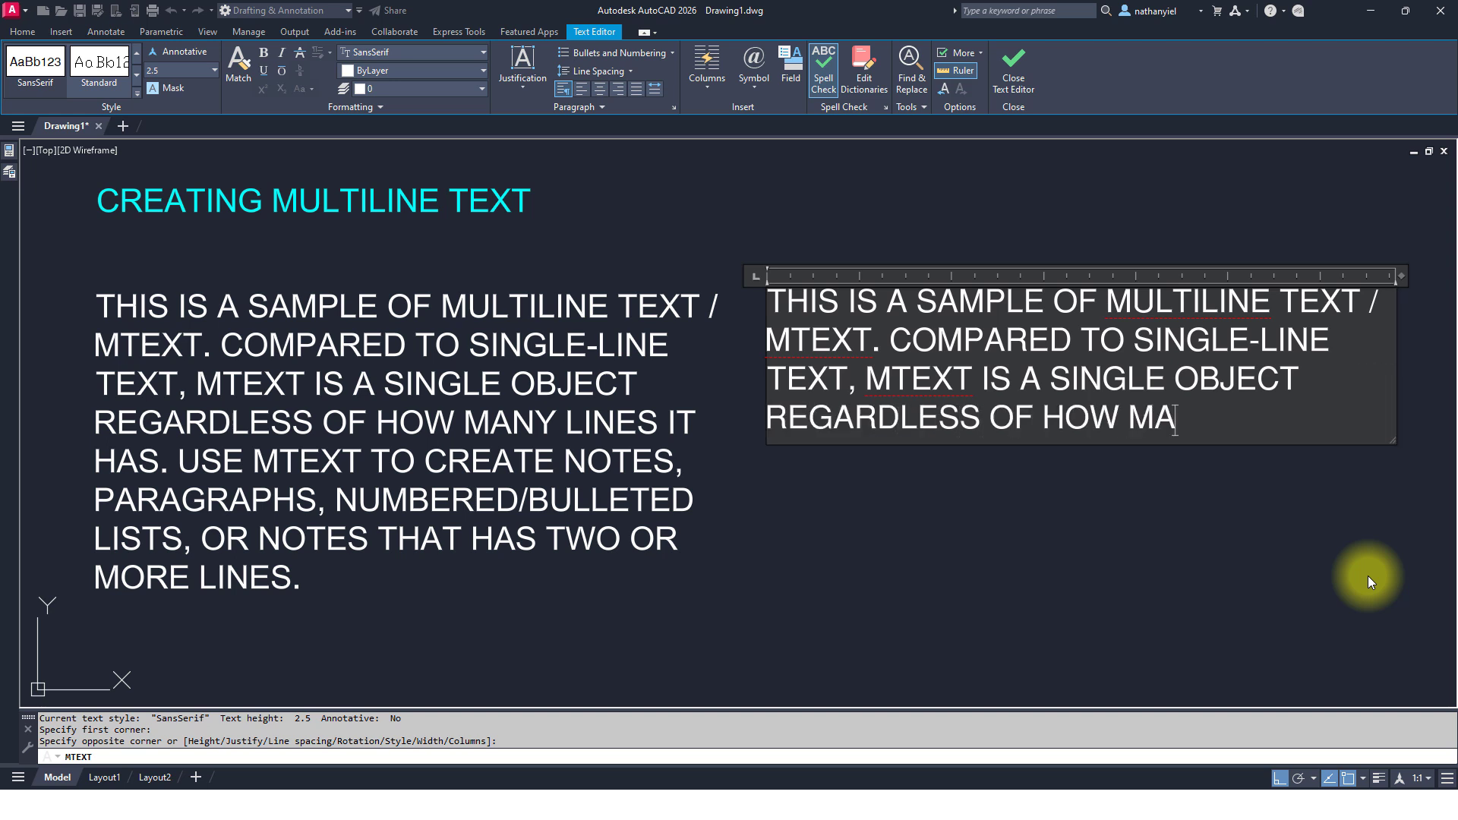
{"action": "type", "text": "NY LINES"}
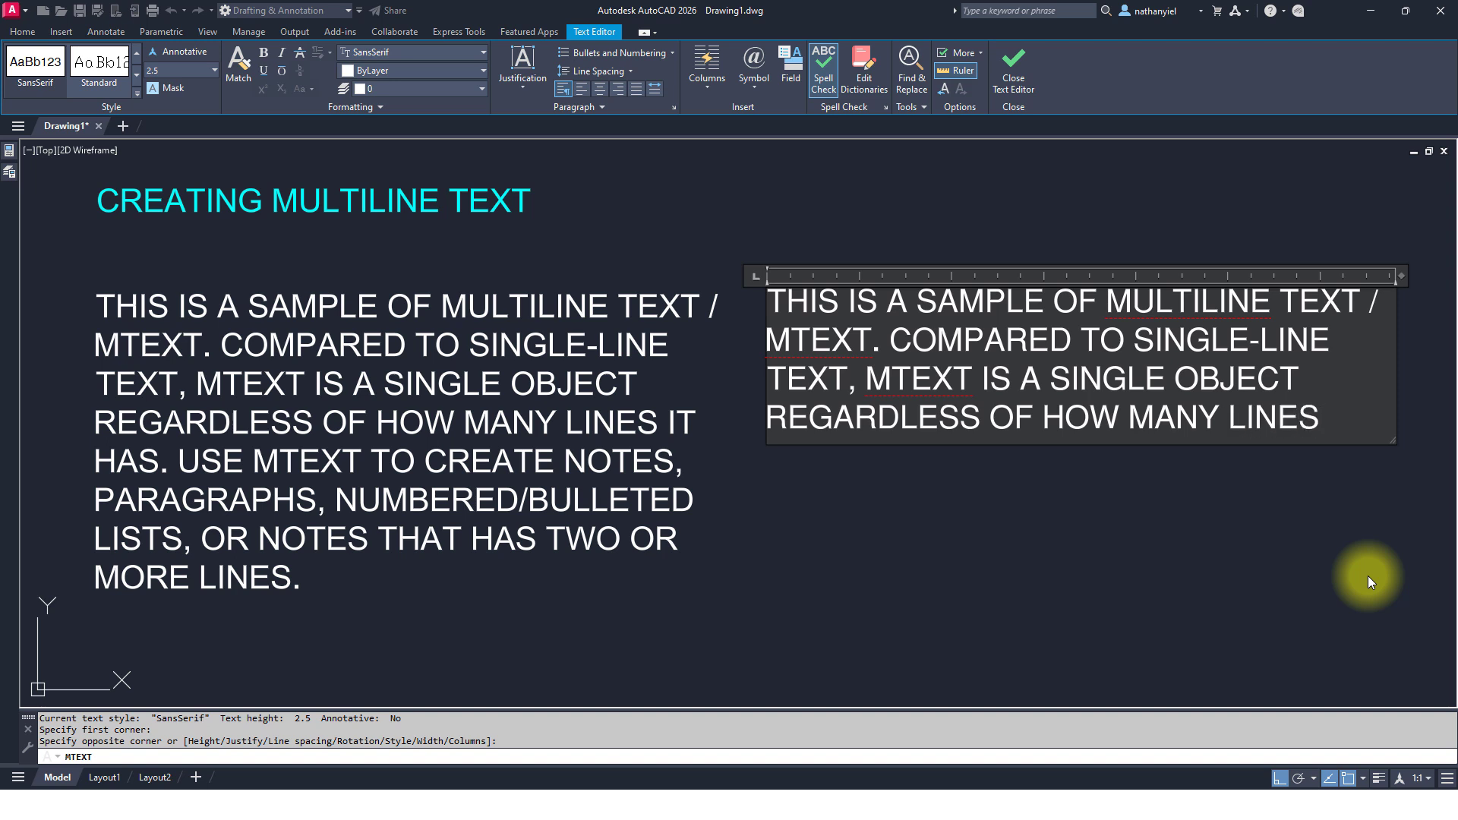
{"action": "type", "text": " IT HAS. "}
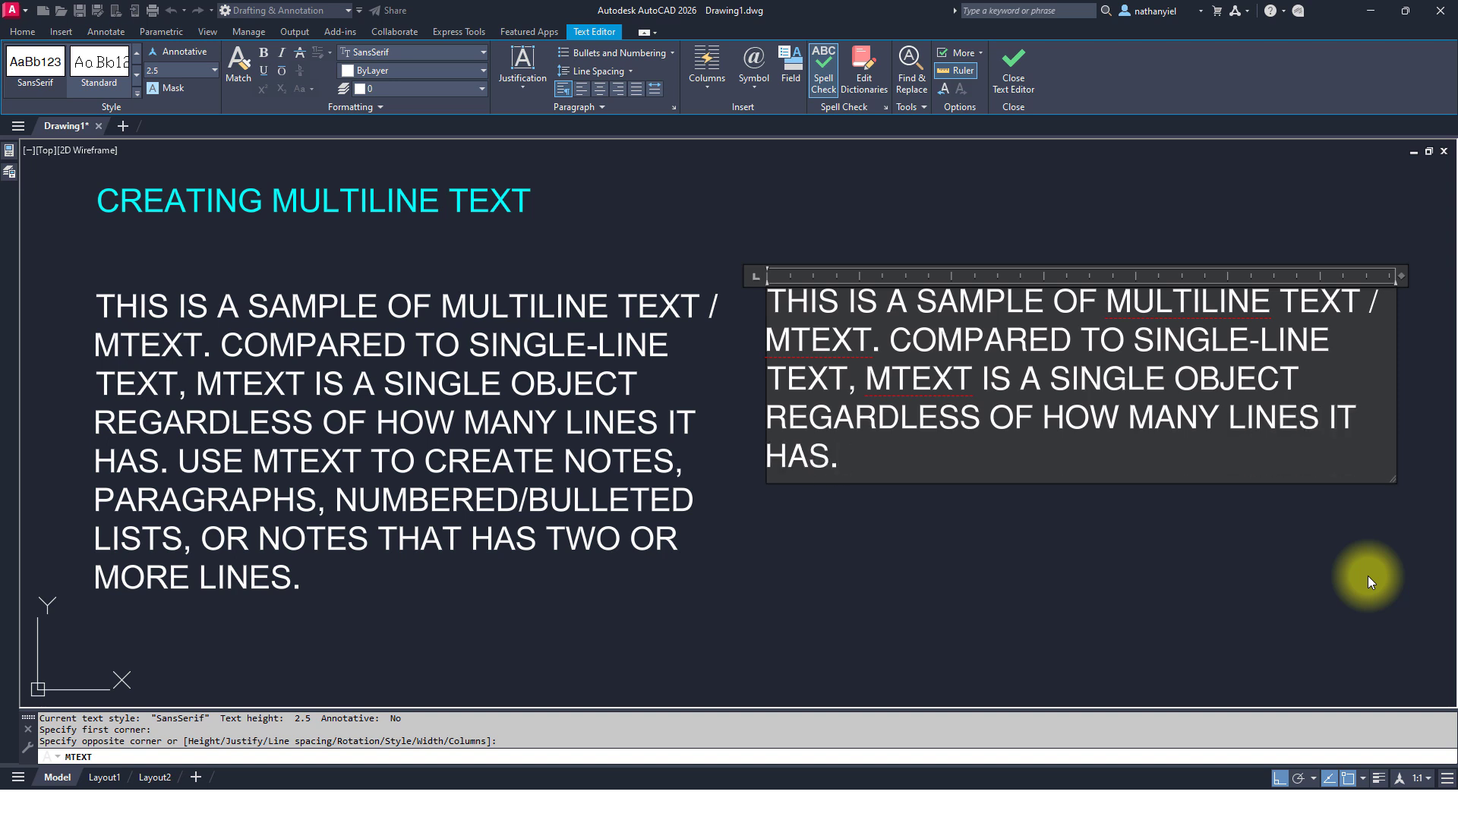
- Append "USE MTEXT TO CREATE NOTES, PARAGRAPHS, NUMBERED/BULLETED LISTS, OR NOTES THAT HAS TWO OR MORE LINES." to the multiline text and finish editing
{"action": "type", "text": "USE MTEXT TO"}
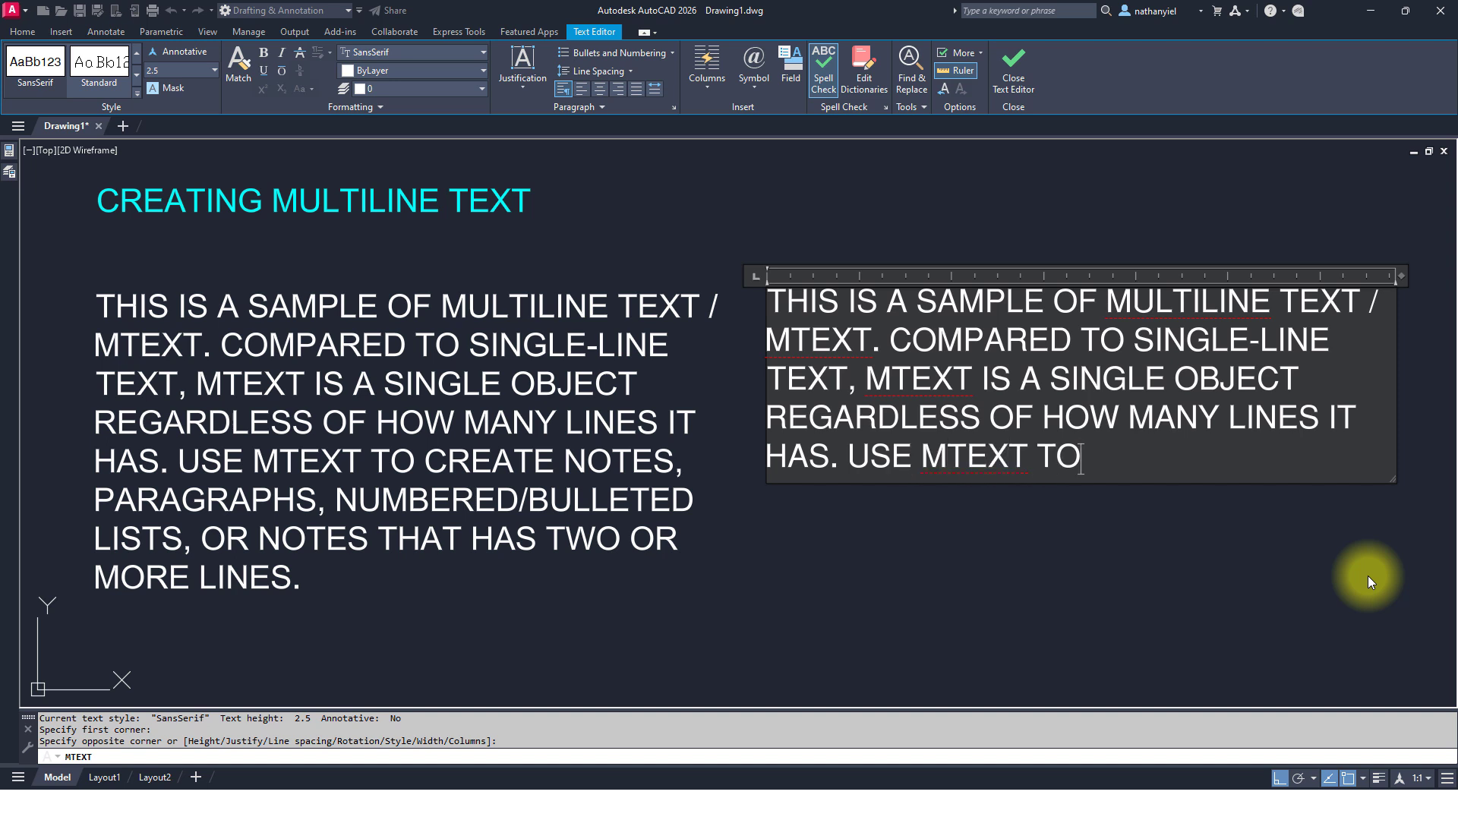
{"action": "type", "text": " CREATE"}
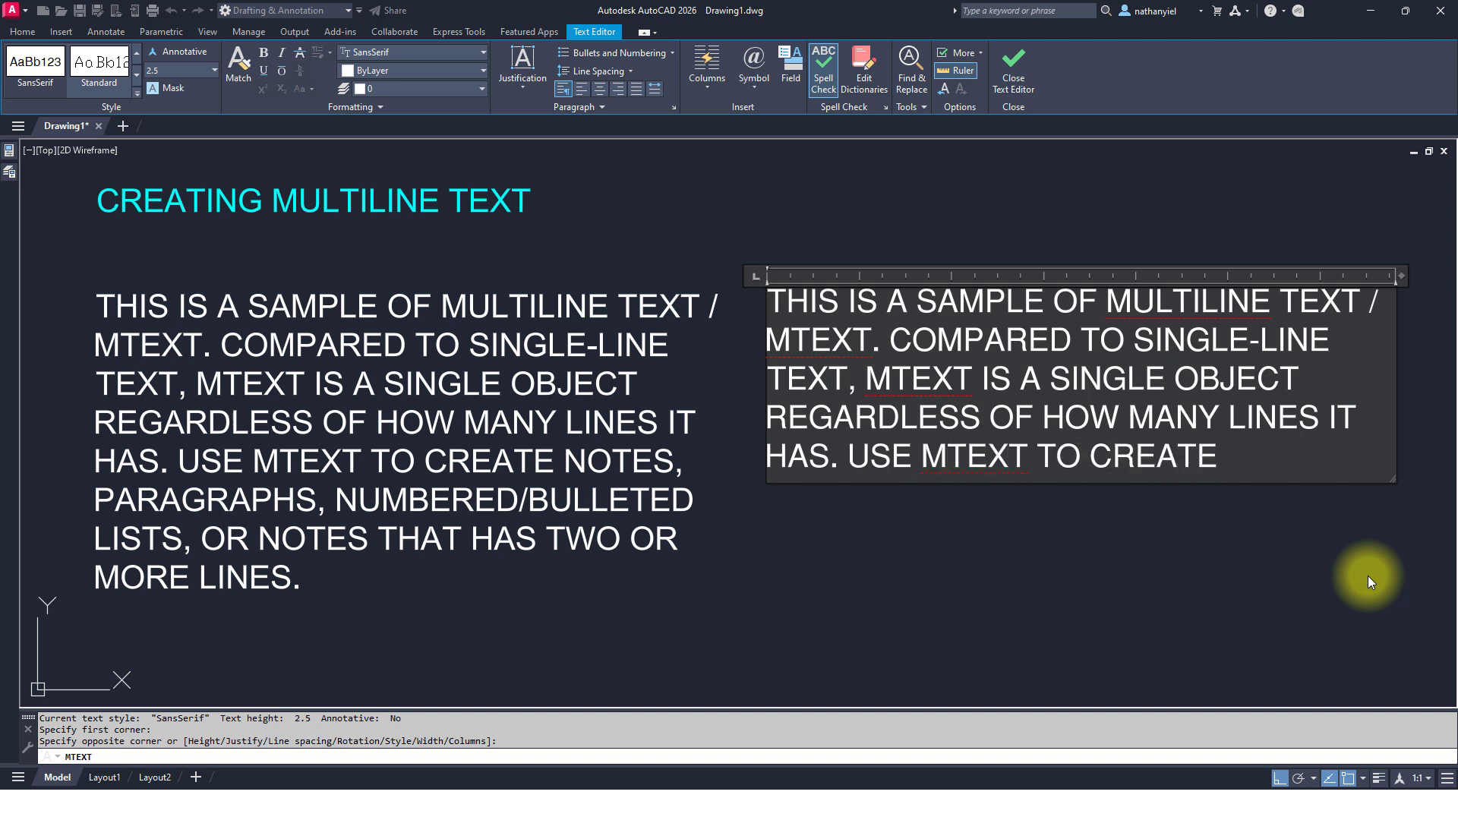
{"action": "type", "text": " NOTES, "}
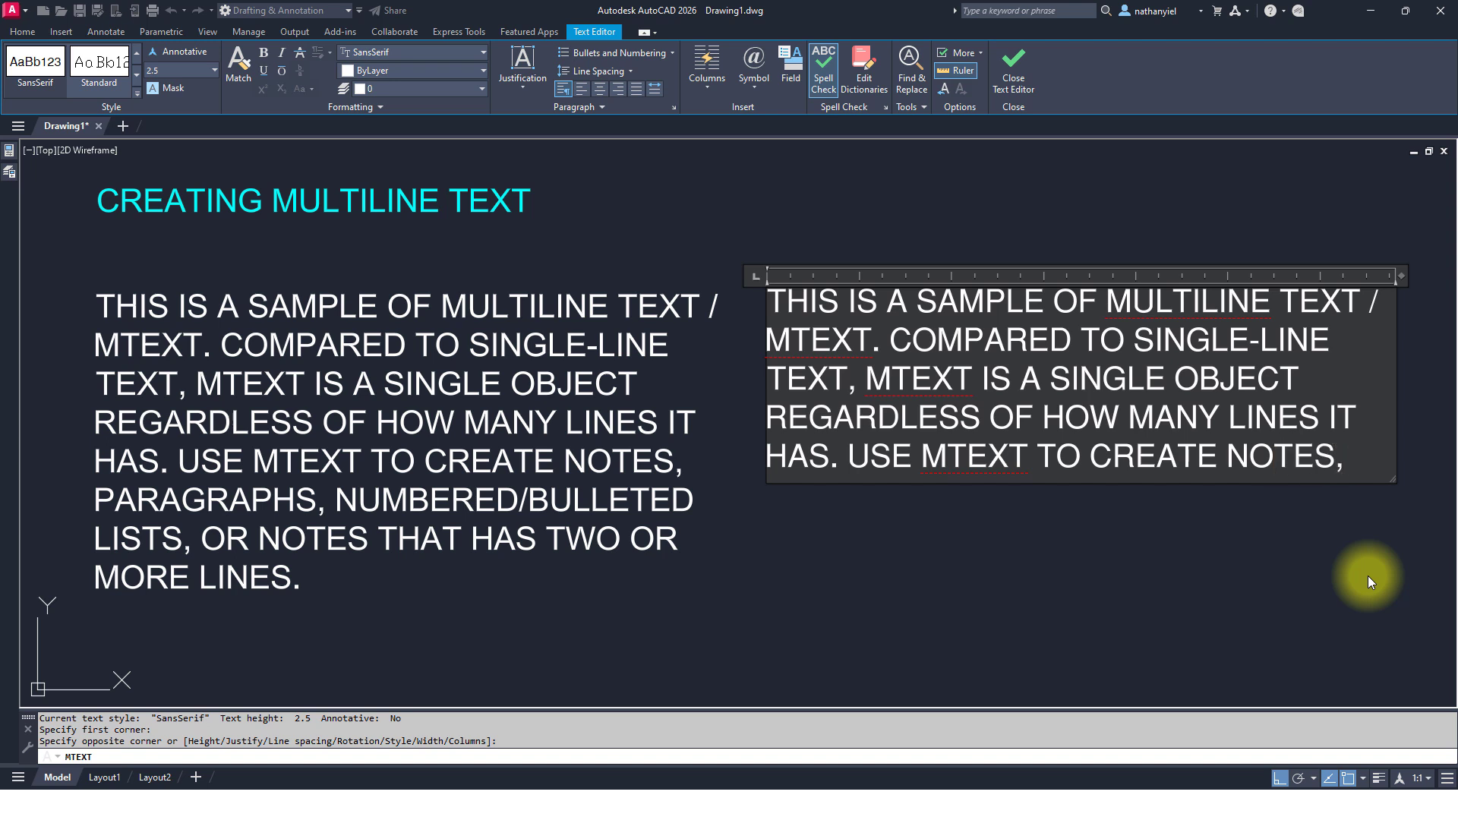
{"action": "type", "text": "PARA"}
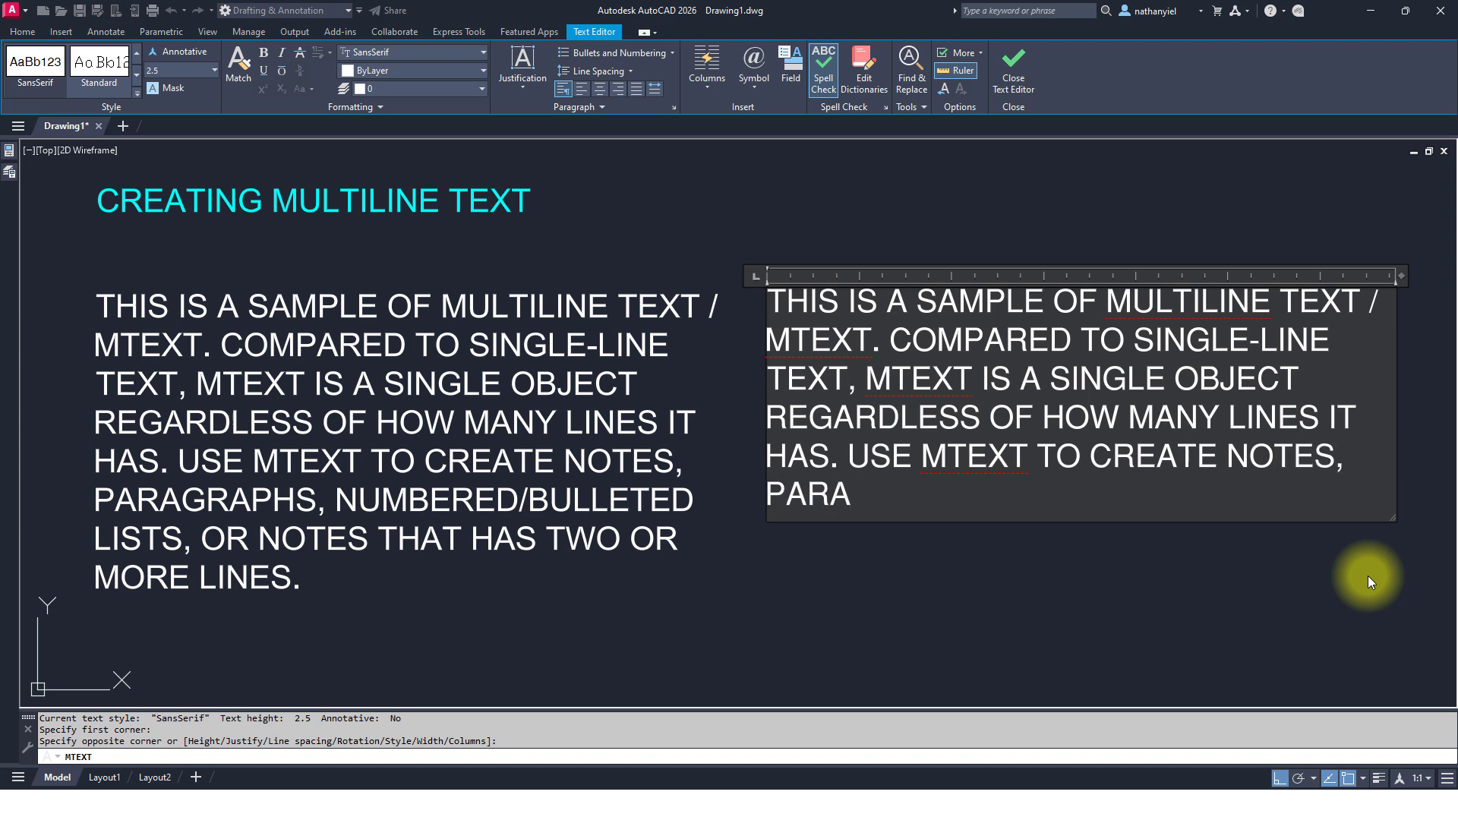
{"action": "type", "text": "GRAPHS"}
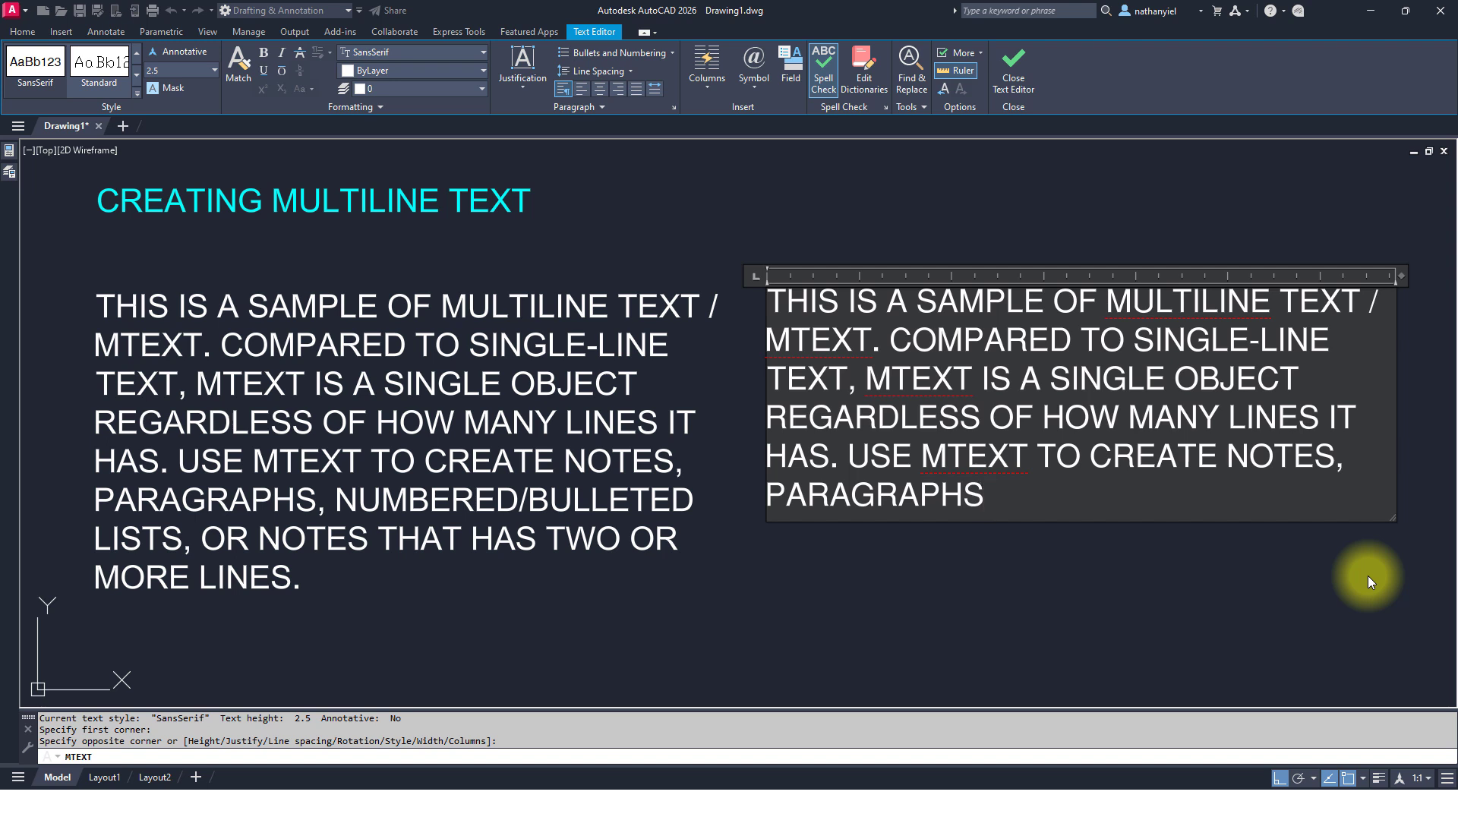
{"action": "type", "text": ", NUMBER"}
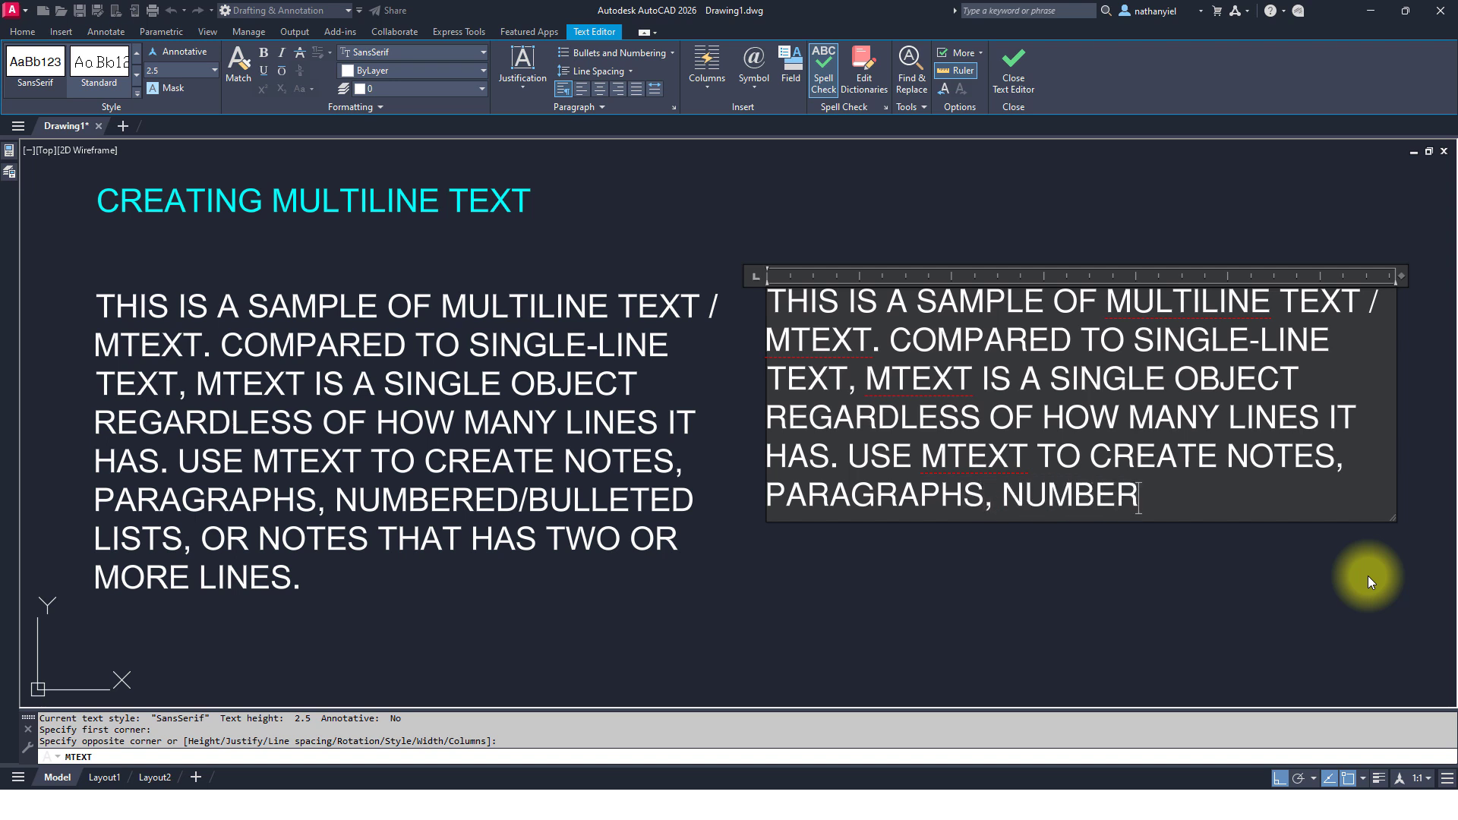
{"action": "type", "text": "ED/BU"}
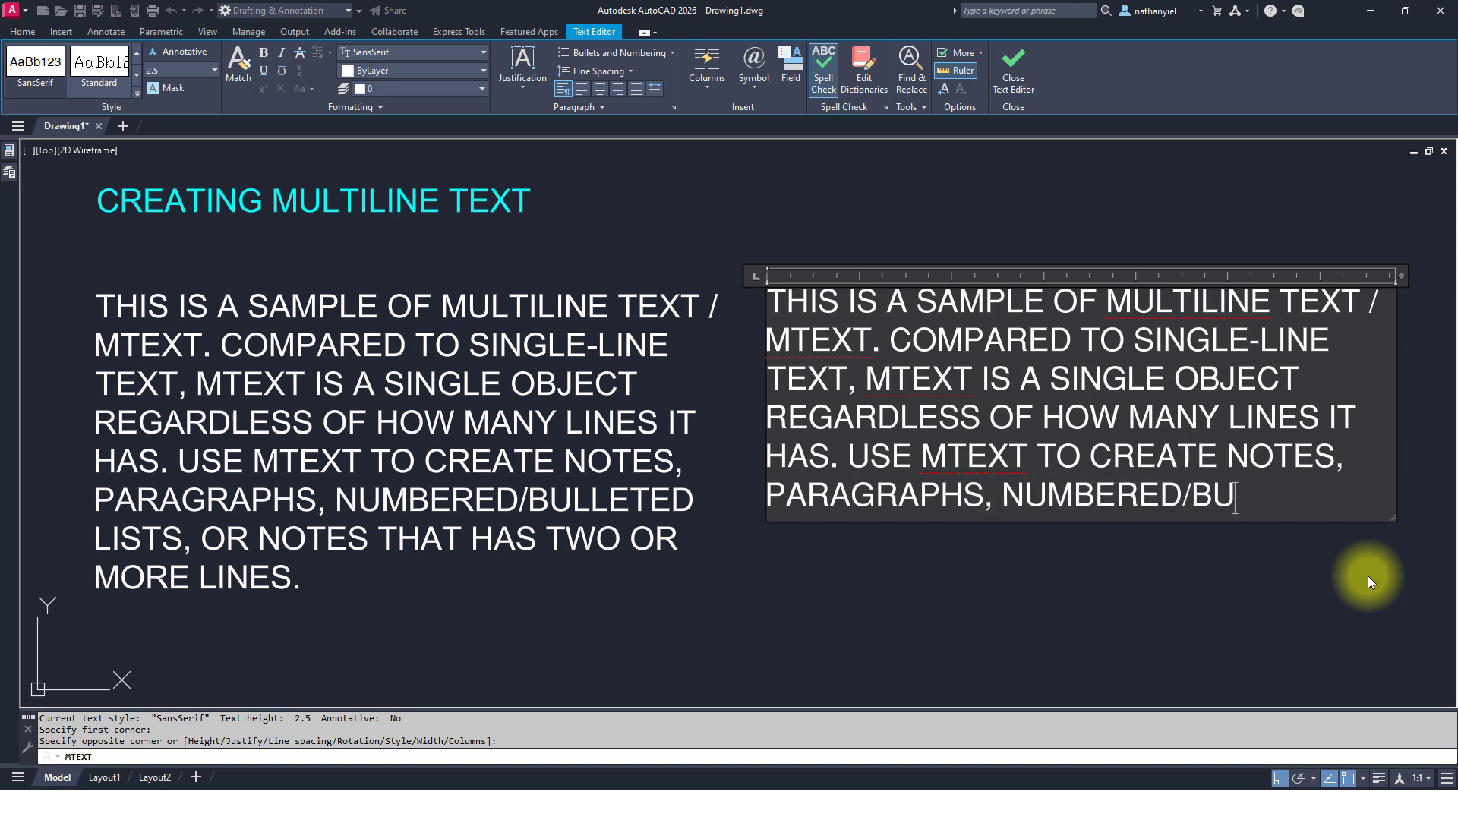
{"action": "type", "text": "LLETED LI"}
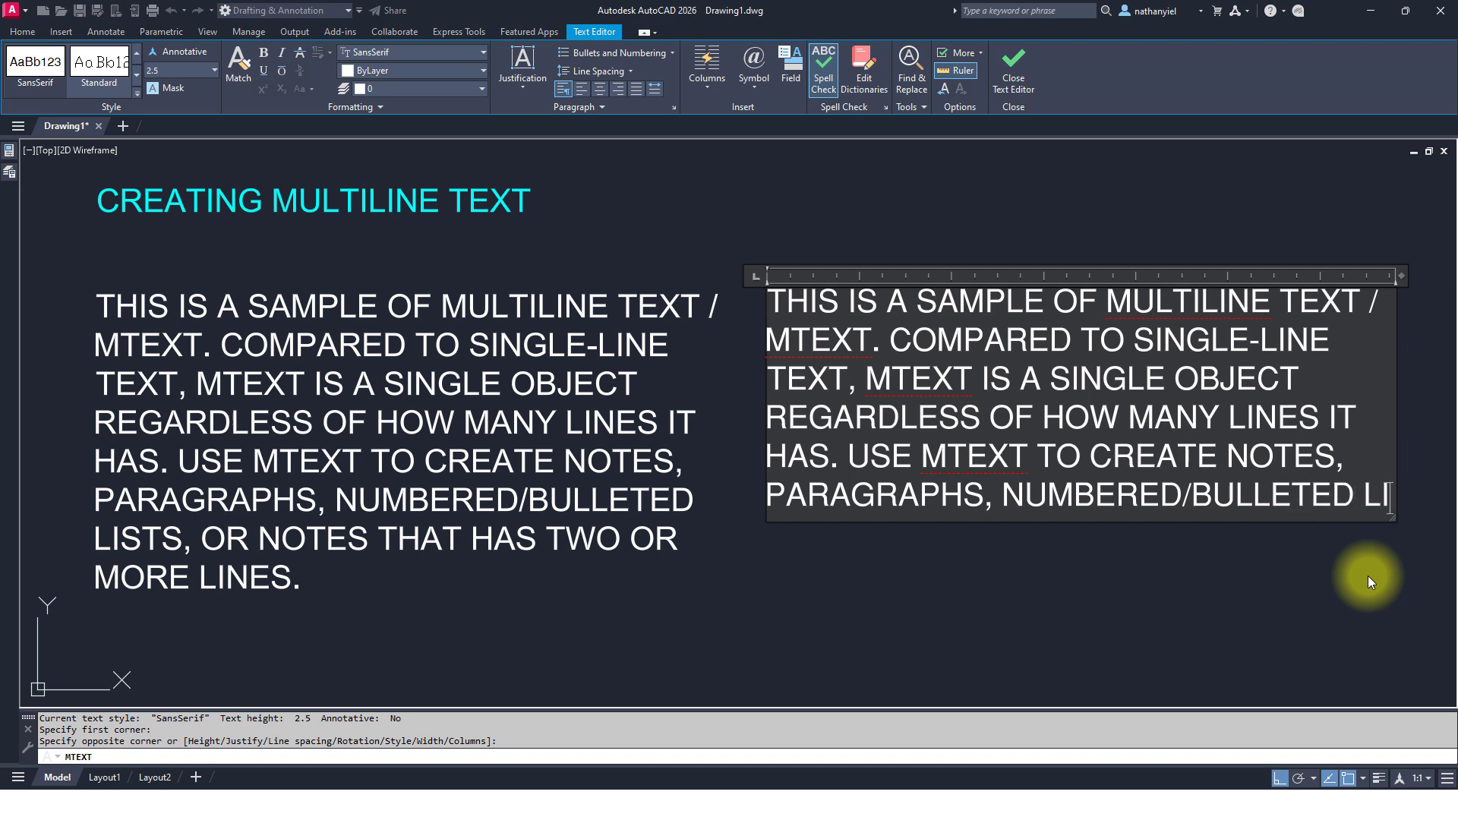
{"action": "type", "text": "STS, "}
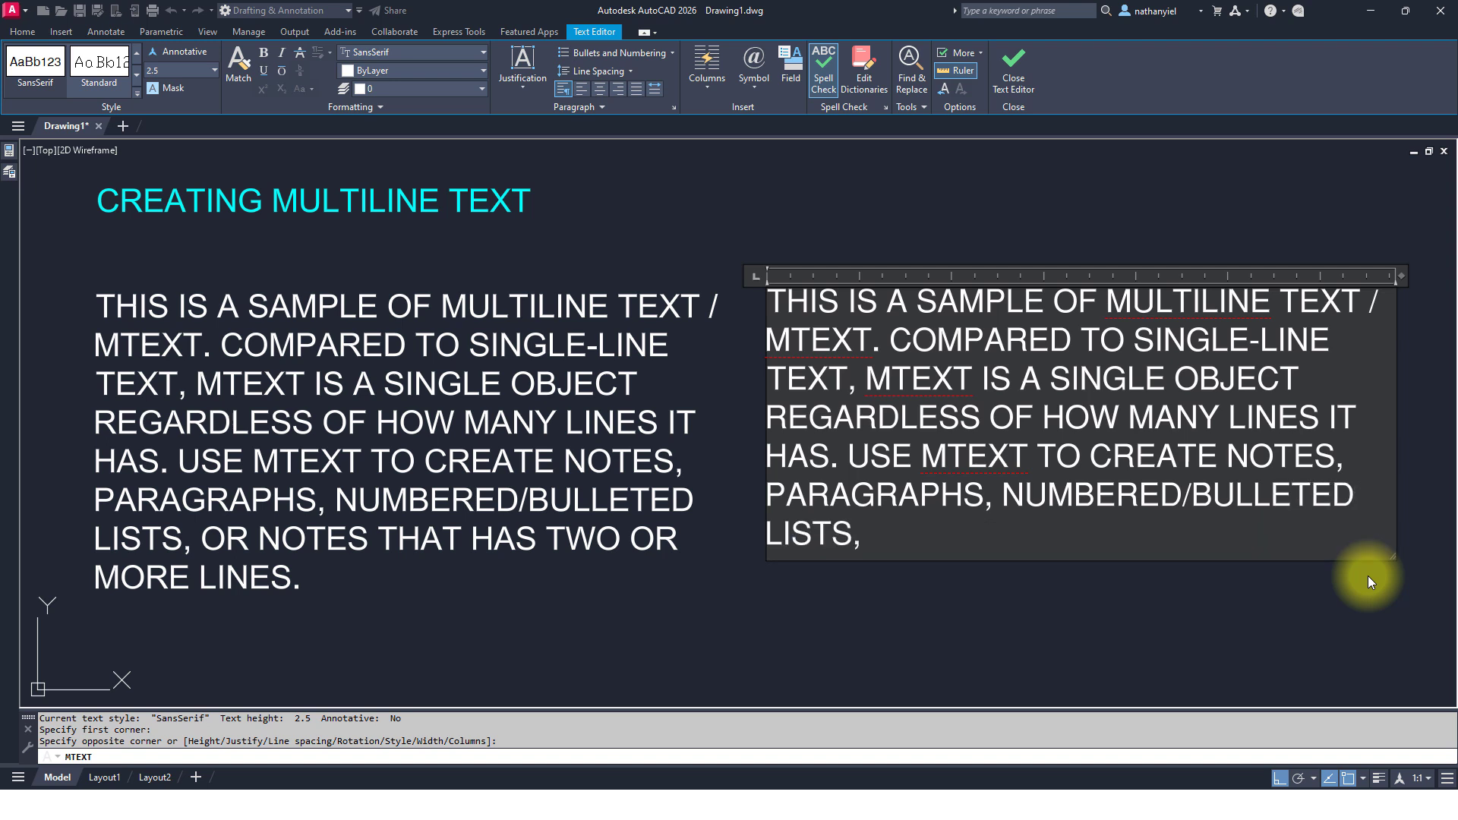
{"action": "type", "text": "OR NOT"}
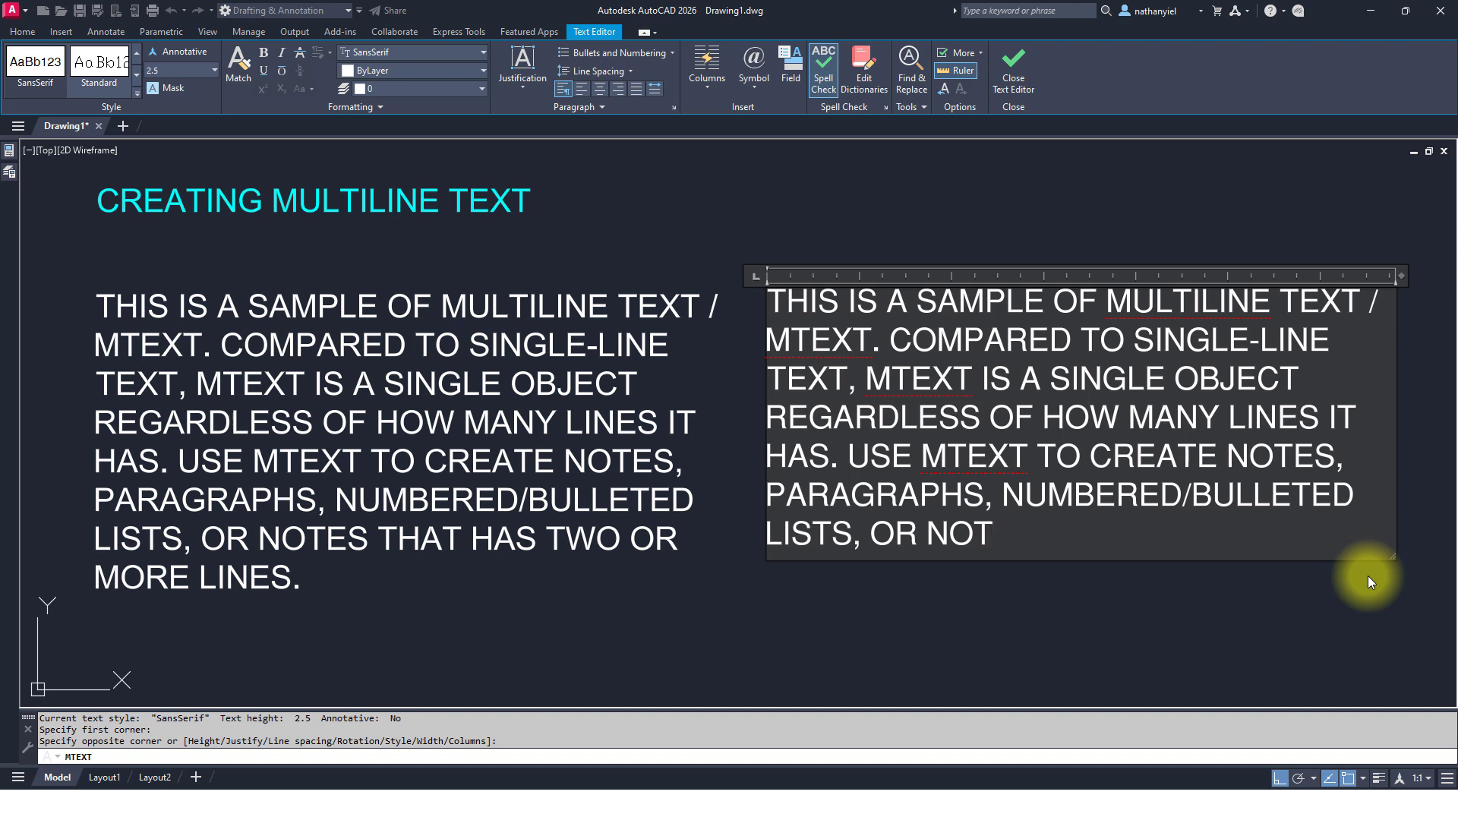
{"action": "type", "text": "ES THAT HAS "}
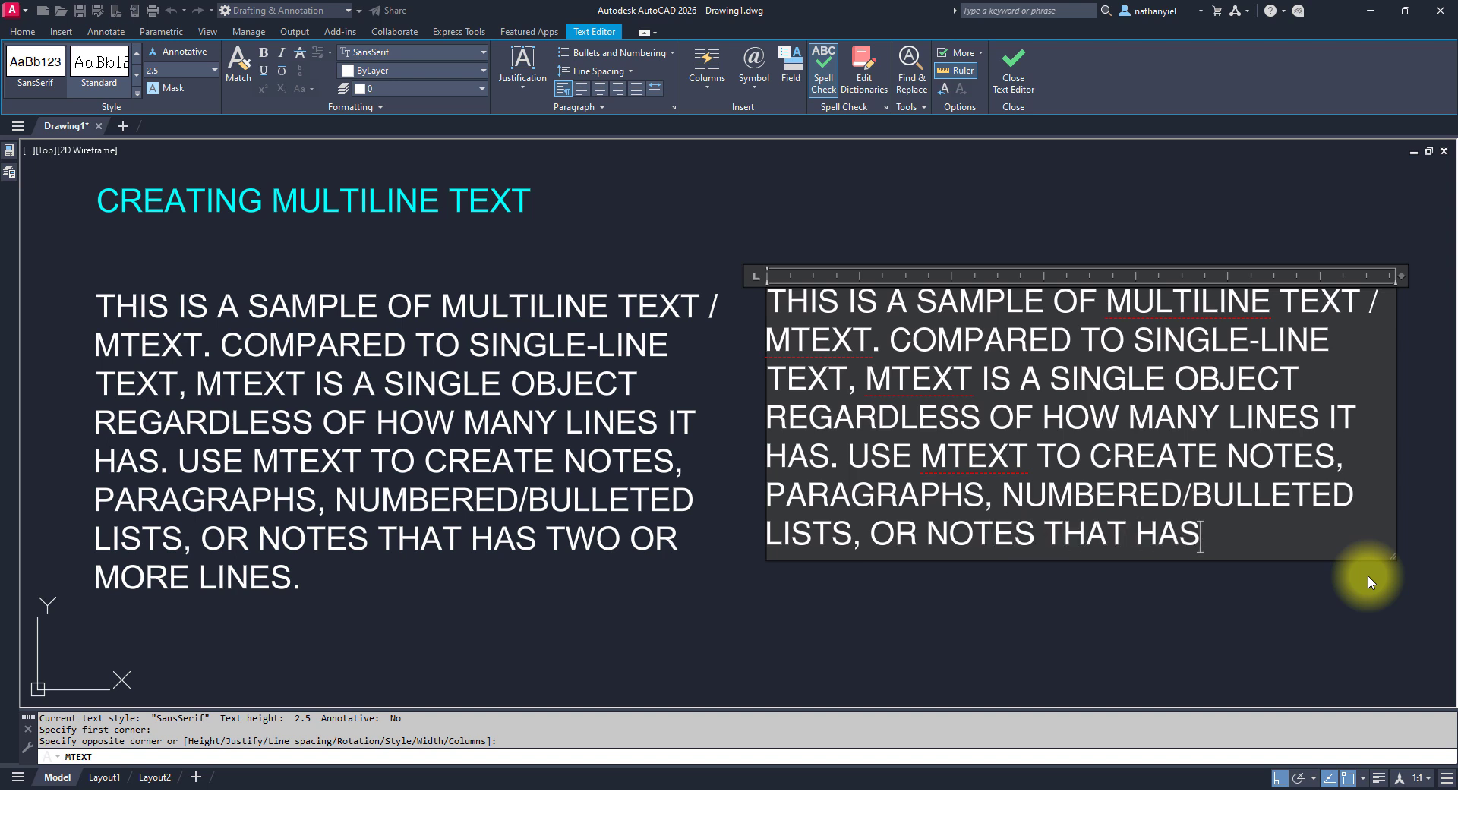
{"action": "type", "text": "TWO OR MORE"}
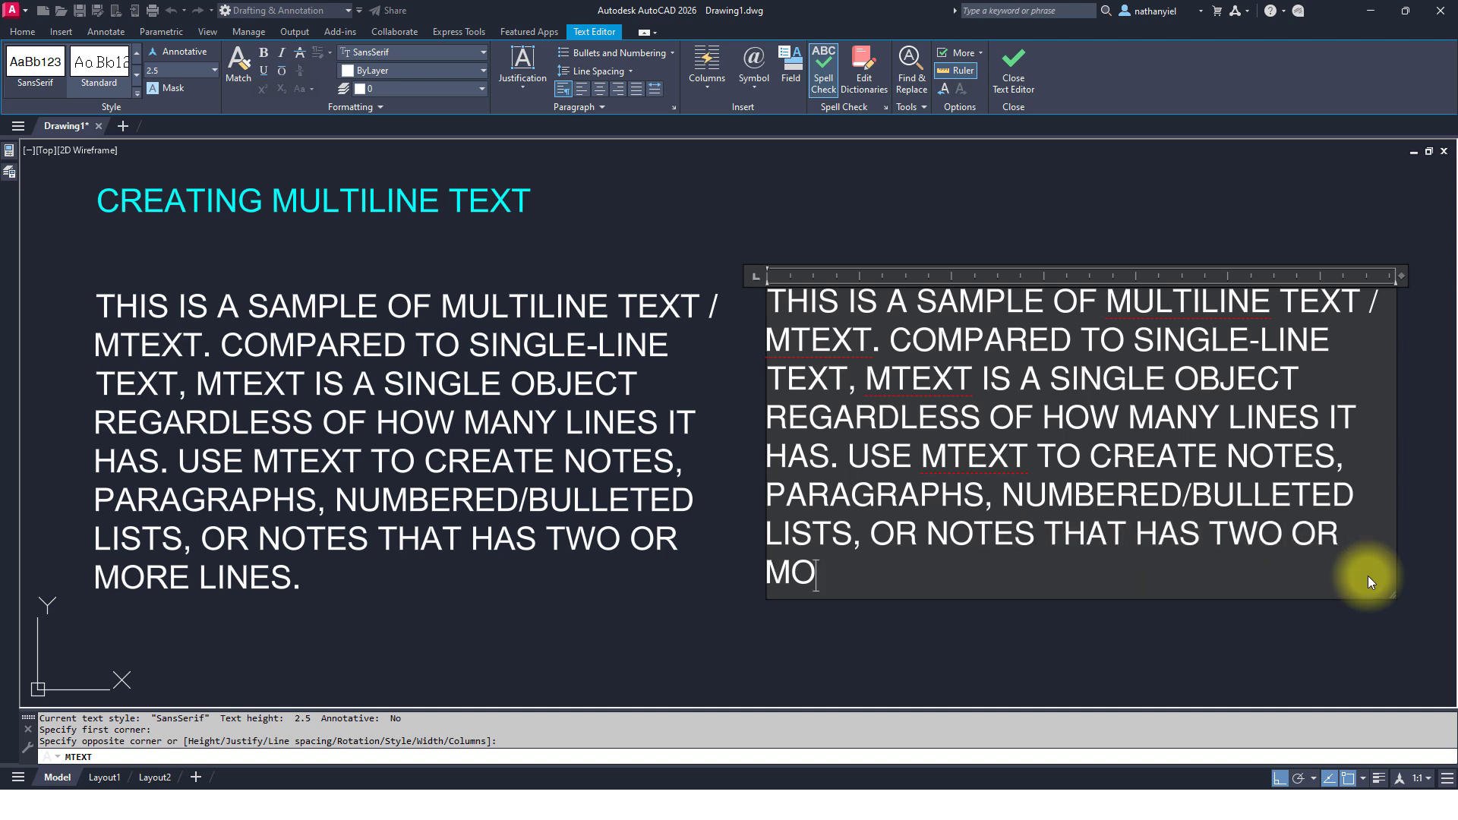
{"action": "type", "text": " LINES"}
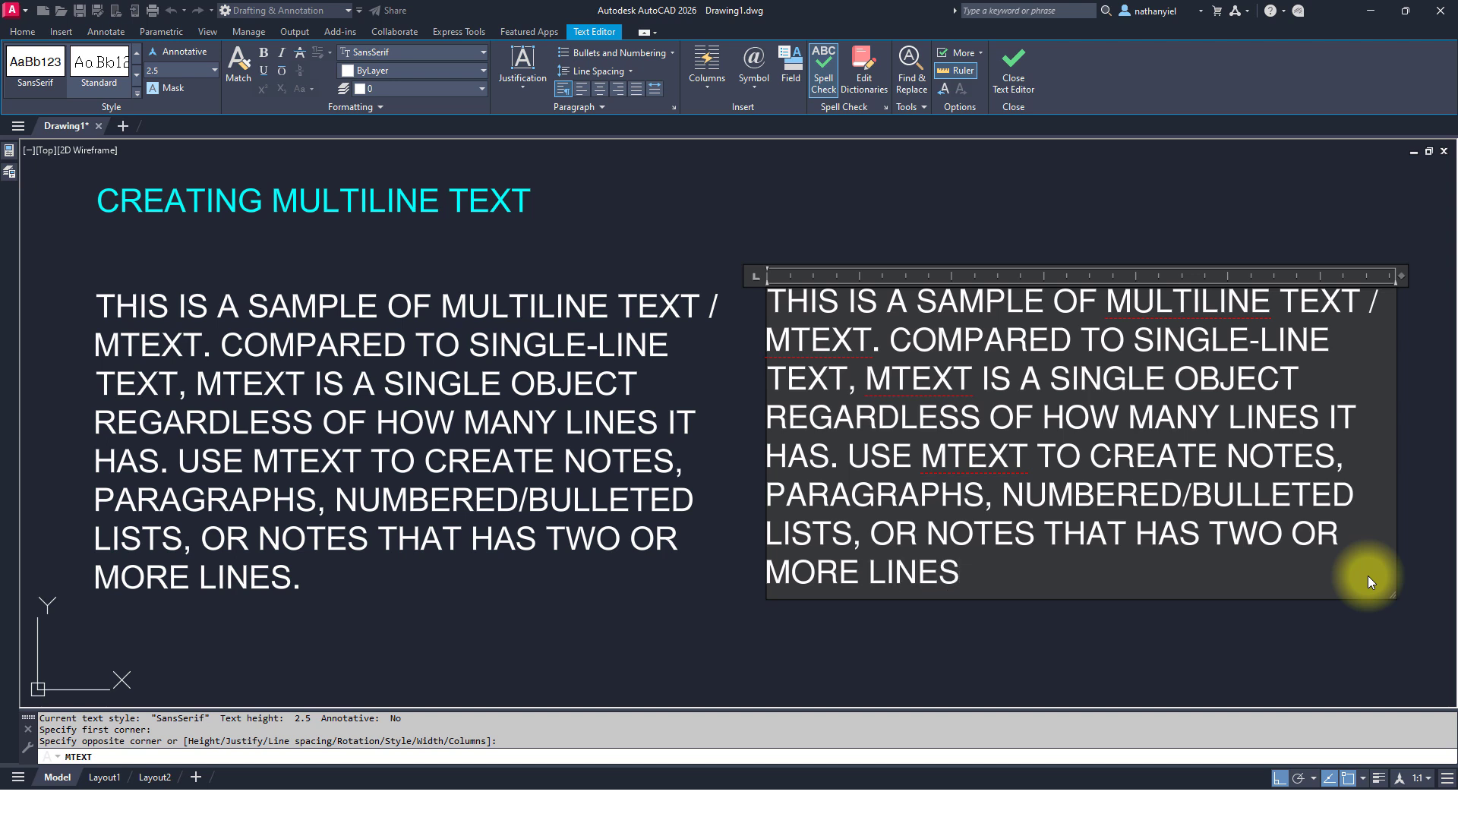
{"action": "type", "text": "."}
{"action": "key", "text": "Return"}
{"action": "key", "text": "Return"}
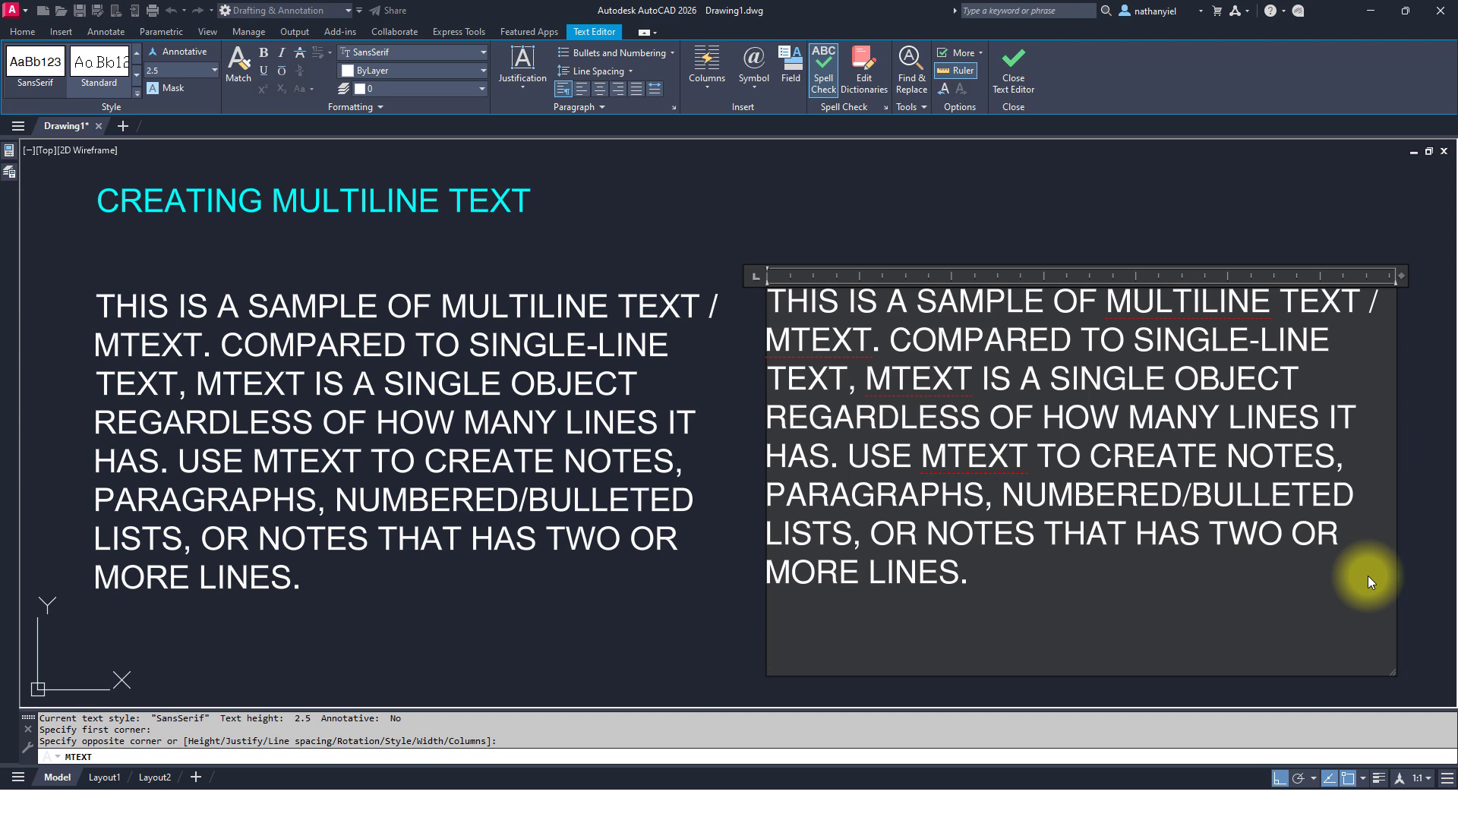
{"action": "key", "text": "BackSpace"}
{"action": "key", "text": "BackSpace"}
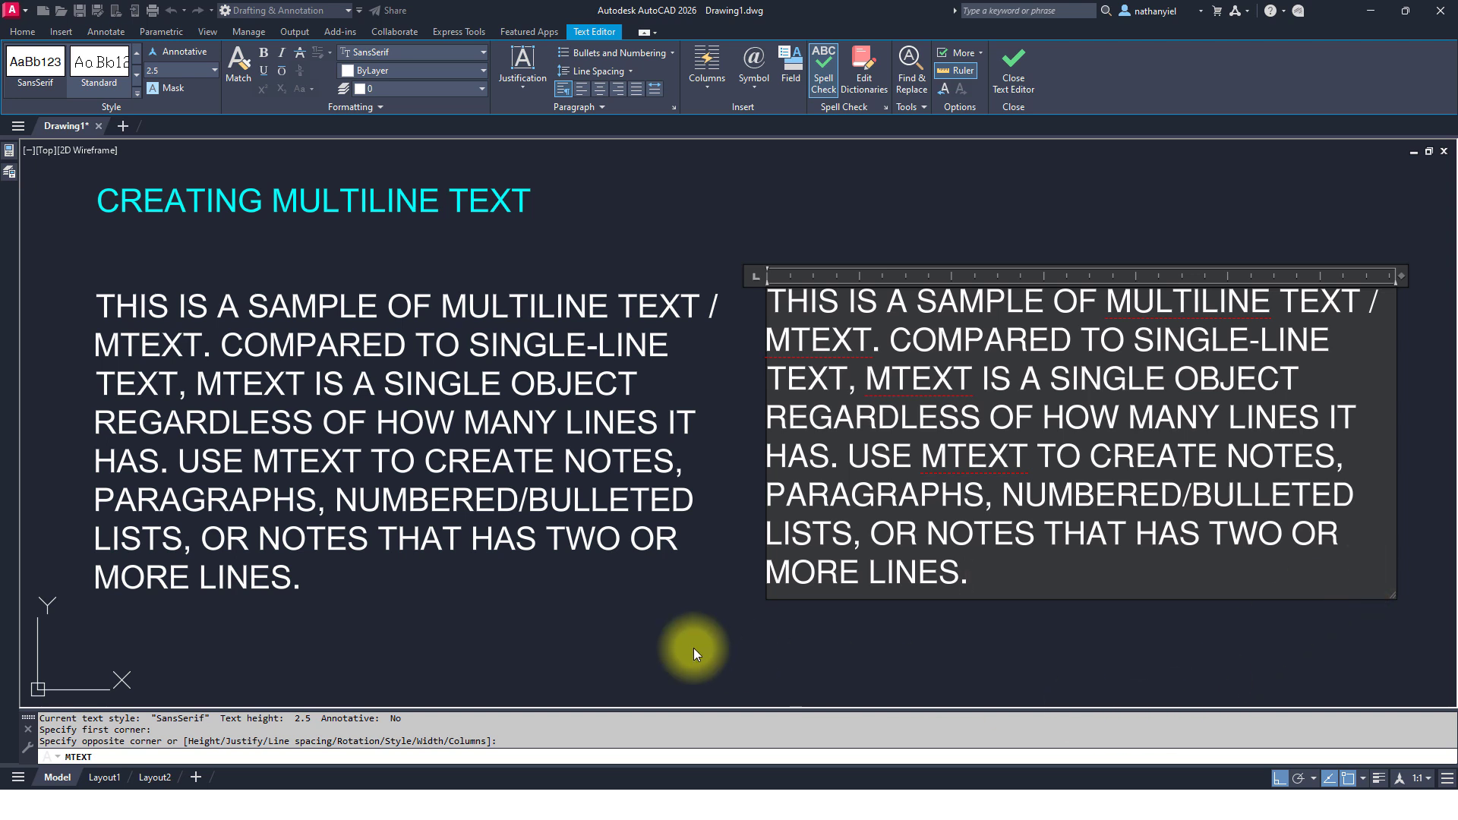
{"action": "left_click", "coordinate": [649, 635]}
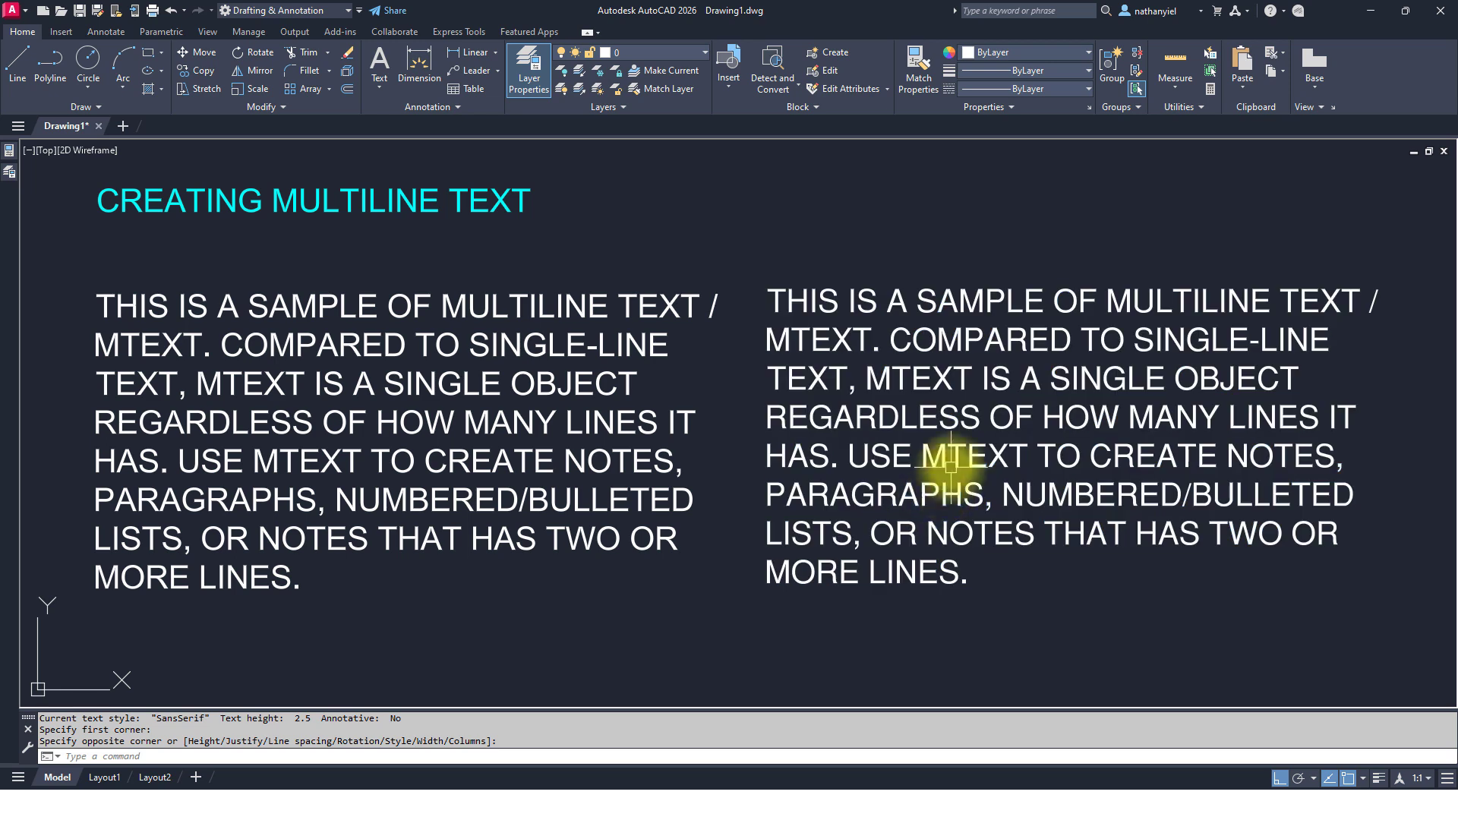
- Select the new multiline text and try its width grip, placing the edge back about where it started
{"action": "left_click", "coordinate": [959, 443]}
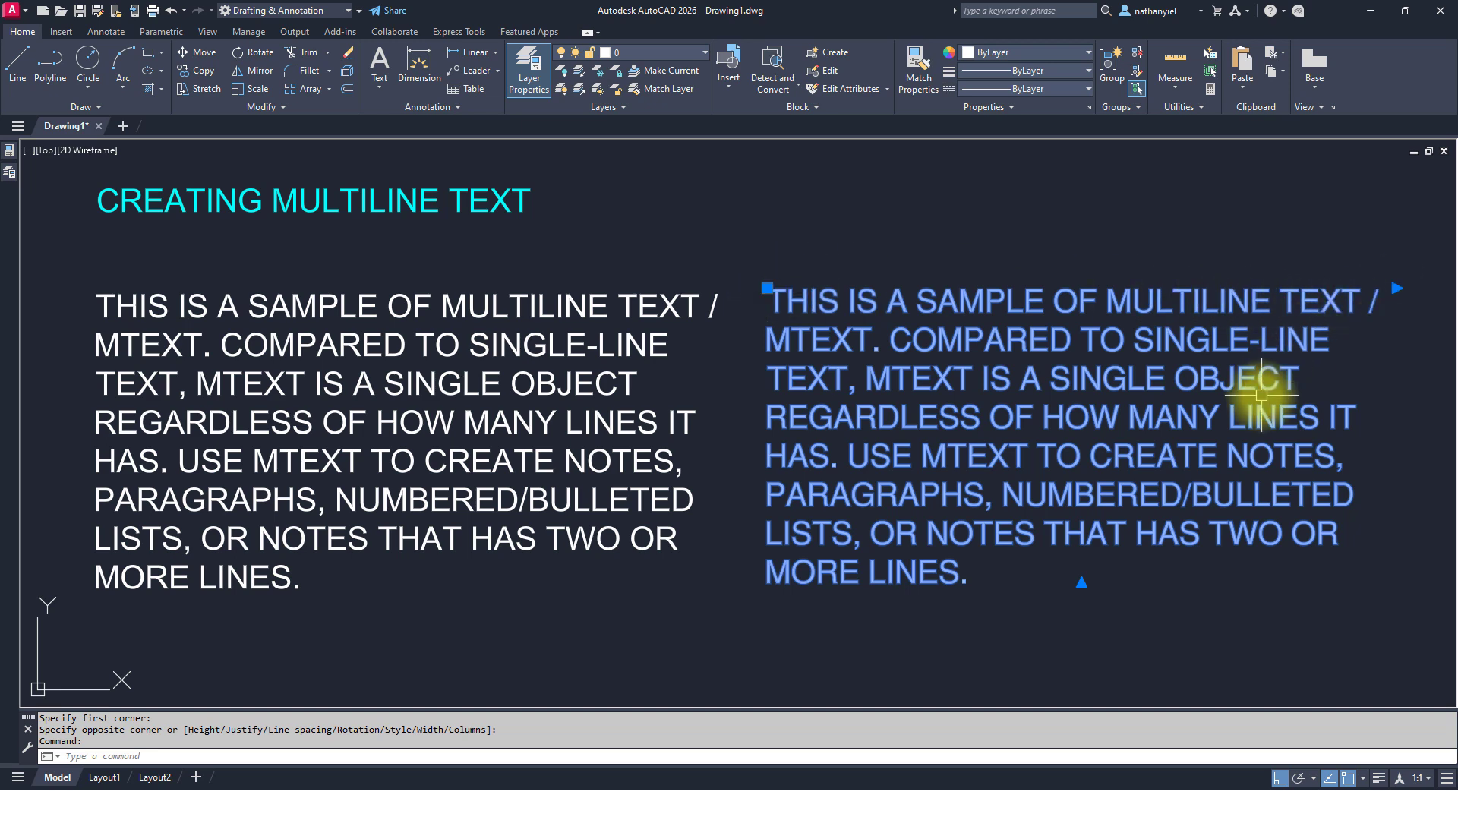
{"action": "middle_click_drag", "start_coordinate": [1256, 392], "coordinate": [1077, 385]}
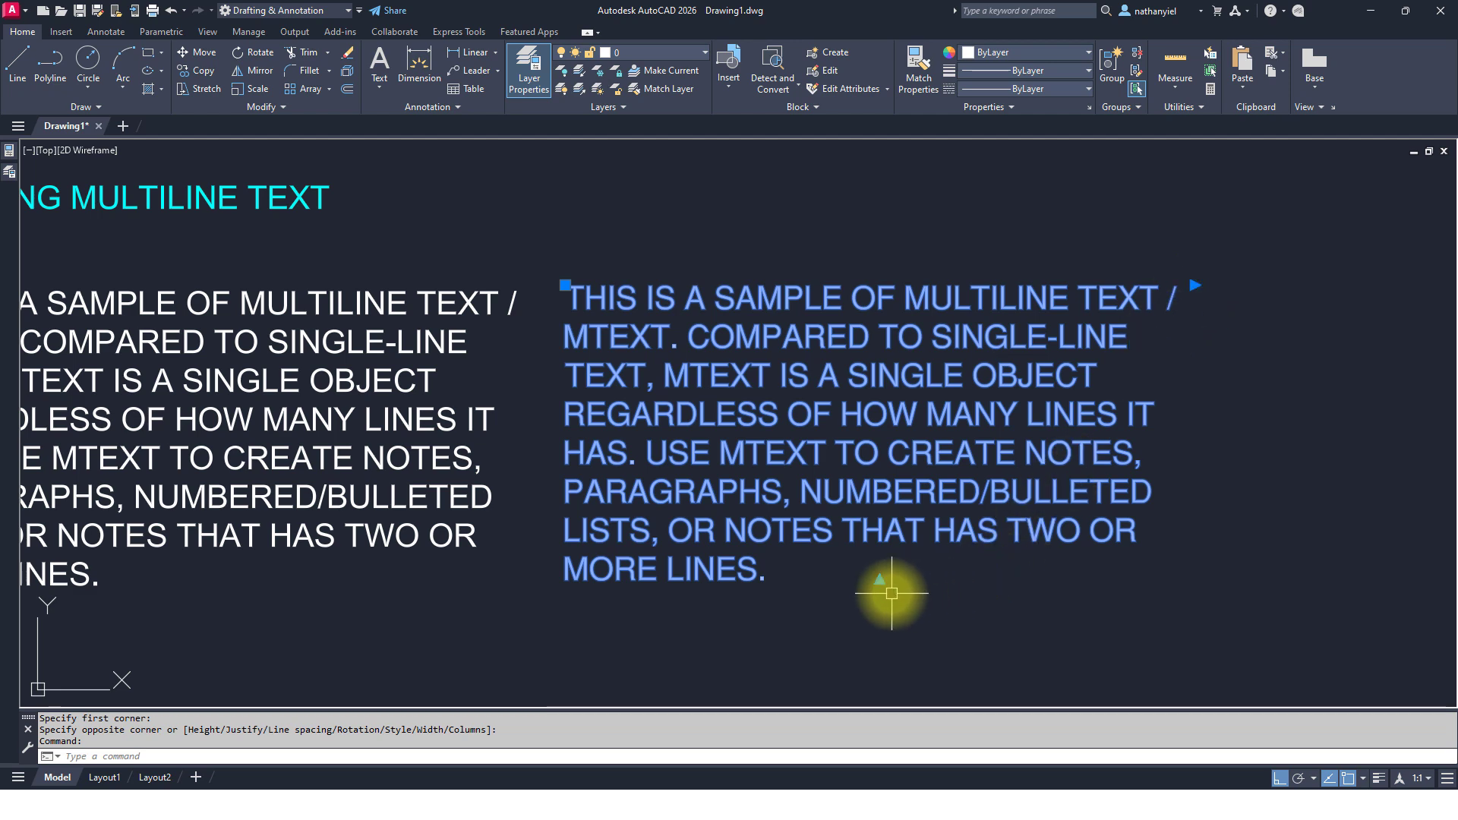
{"action": "middle_click_drag", "start_coordinate": [874, 576], "coordinate": [875, 513]}
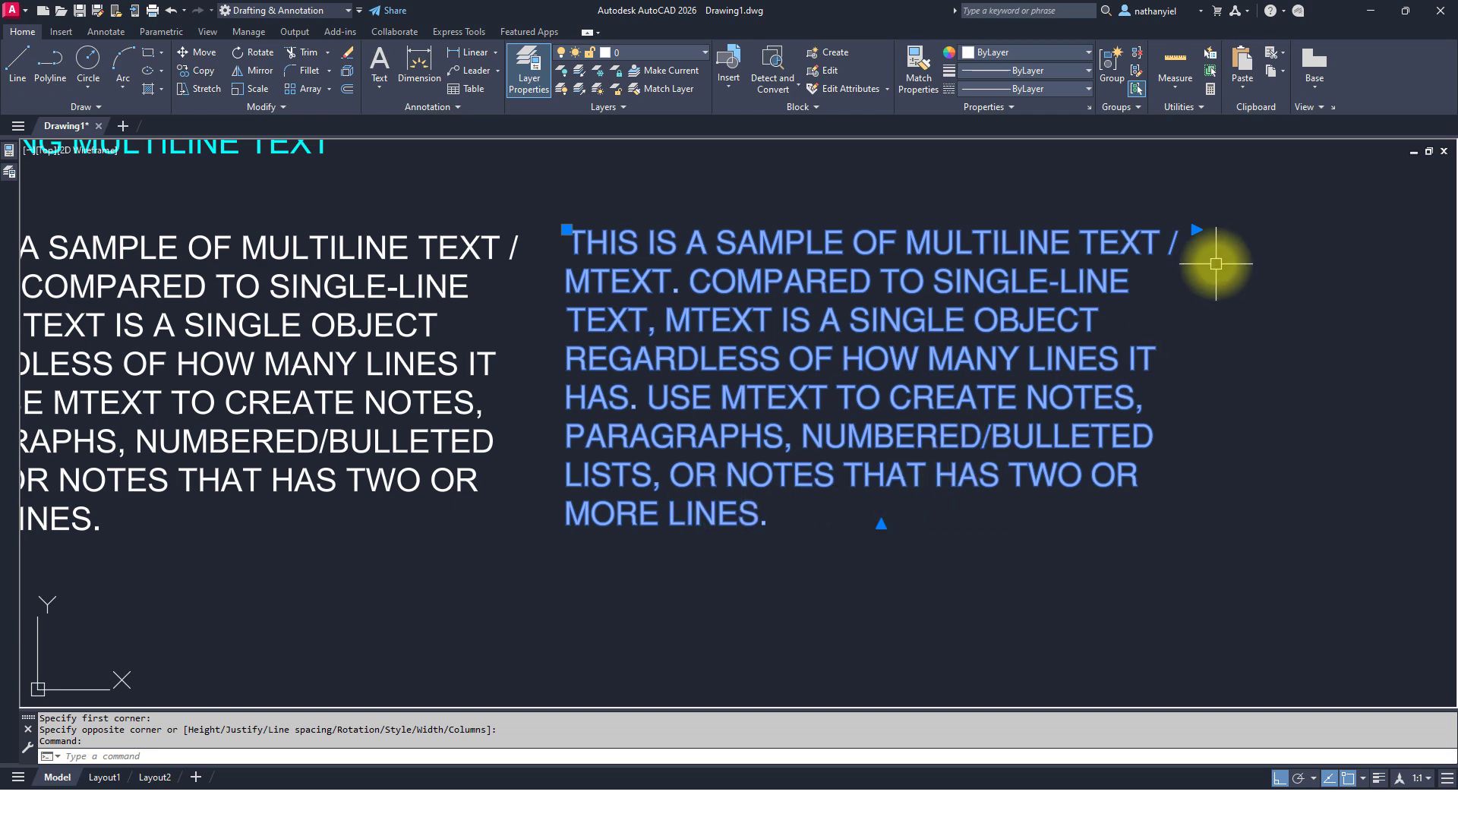
{"action": "left_click", "coordinate": [1196, 230]}
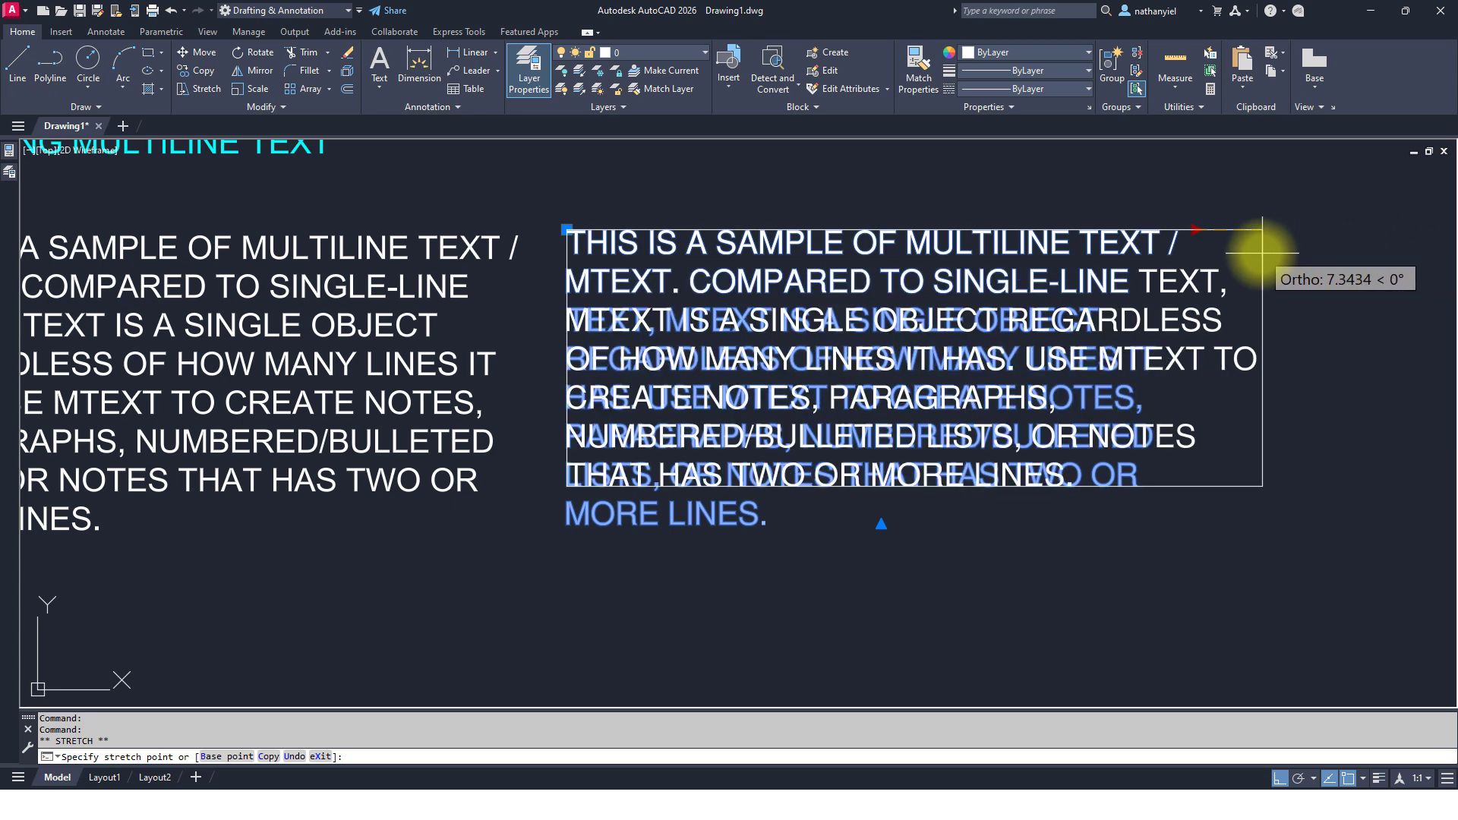
{"action": "left_click", "coordinate": [1209, 251]}
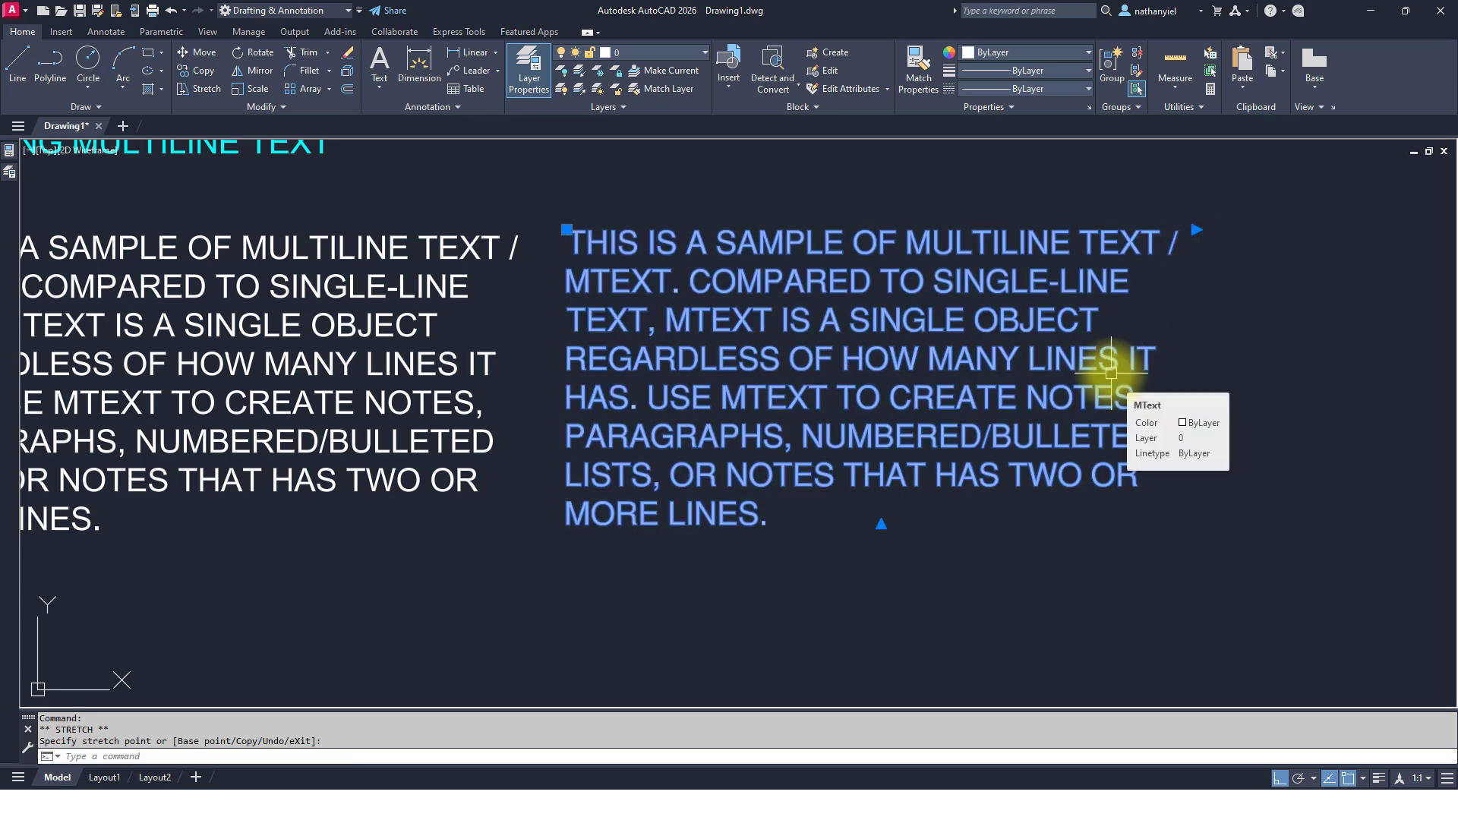
- With object snap off, shorten the new multiline text's column height to just below its fourth line, splitting the paragraph into two columns
{"action": "left_click", "coordinate": [882, 524]}
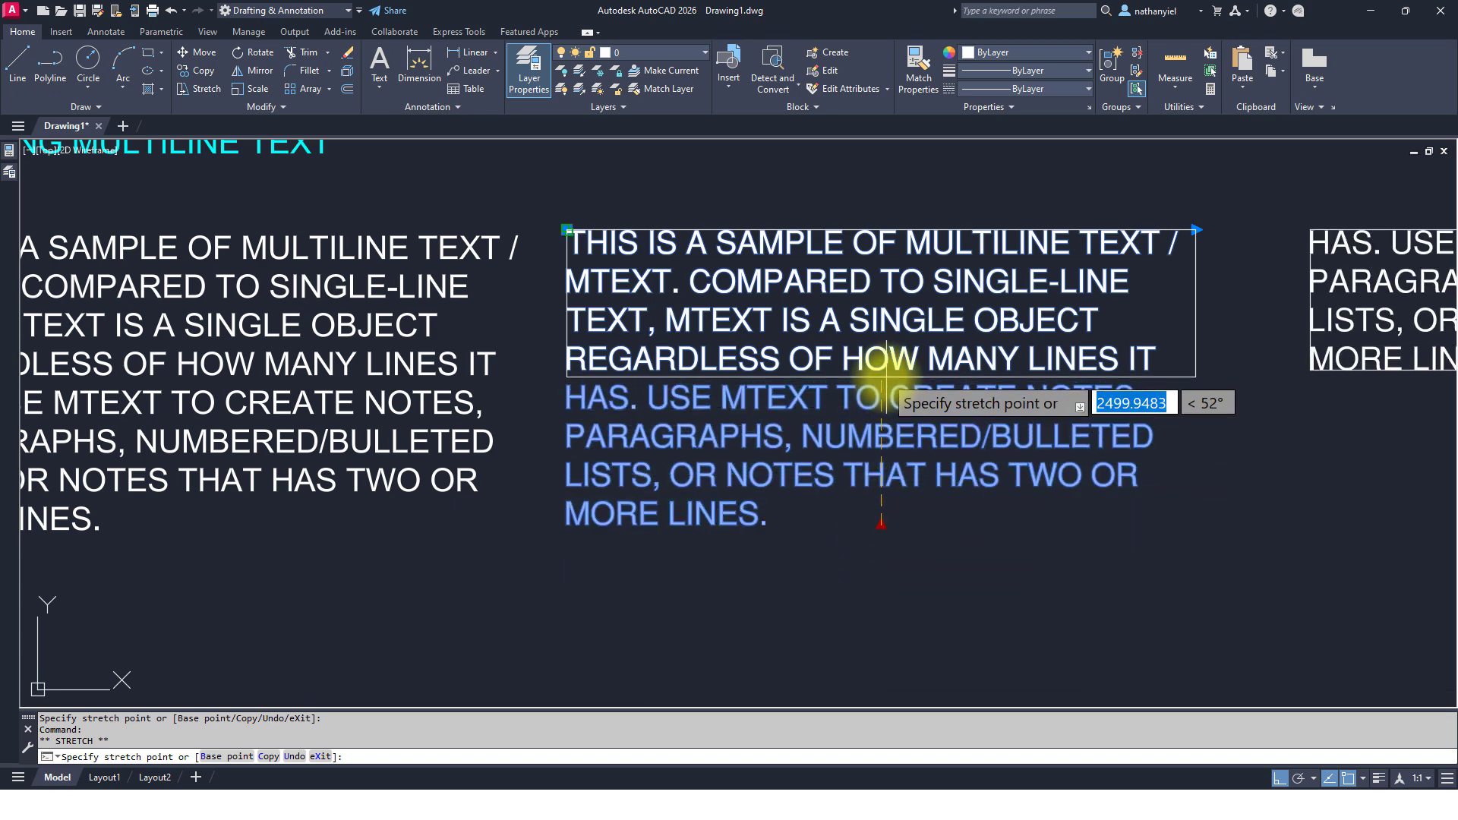
{"action": "key", "text": "F3"}
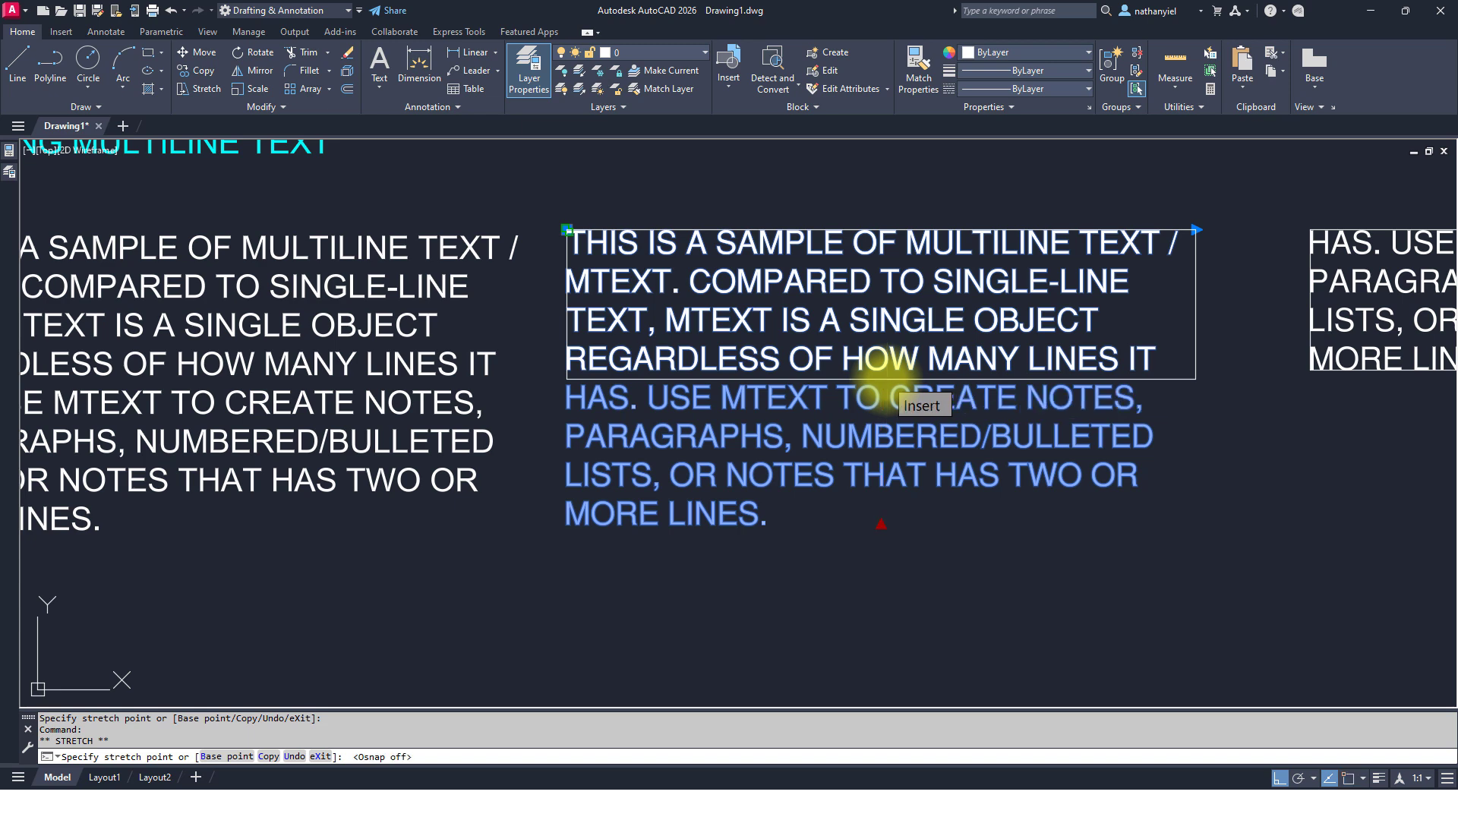
{"action": "left_click", "coordinate": [884, 377]}
{"action": "middle_click_drag", "start_coordinate": [1174, 407], "coordinate": [843, 412]}
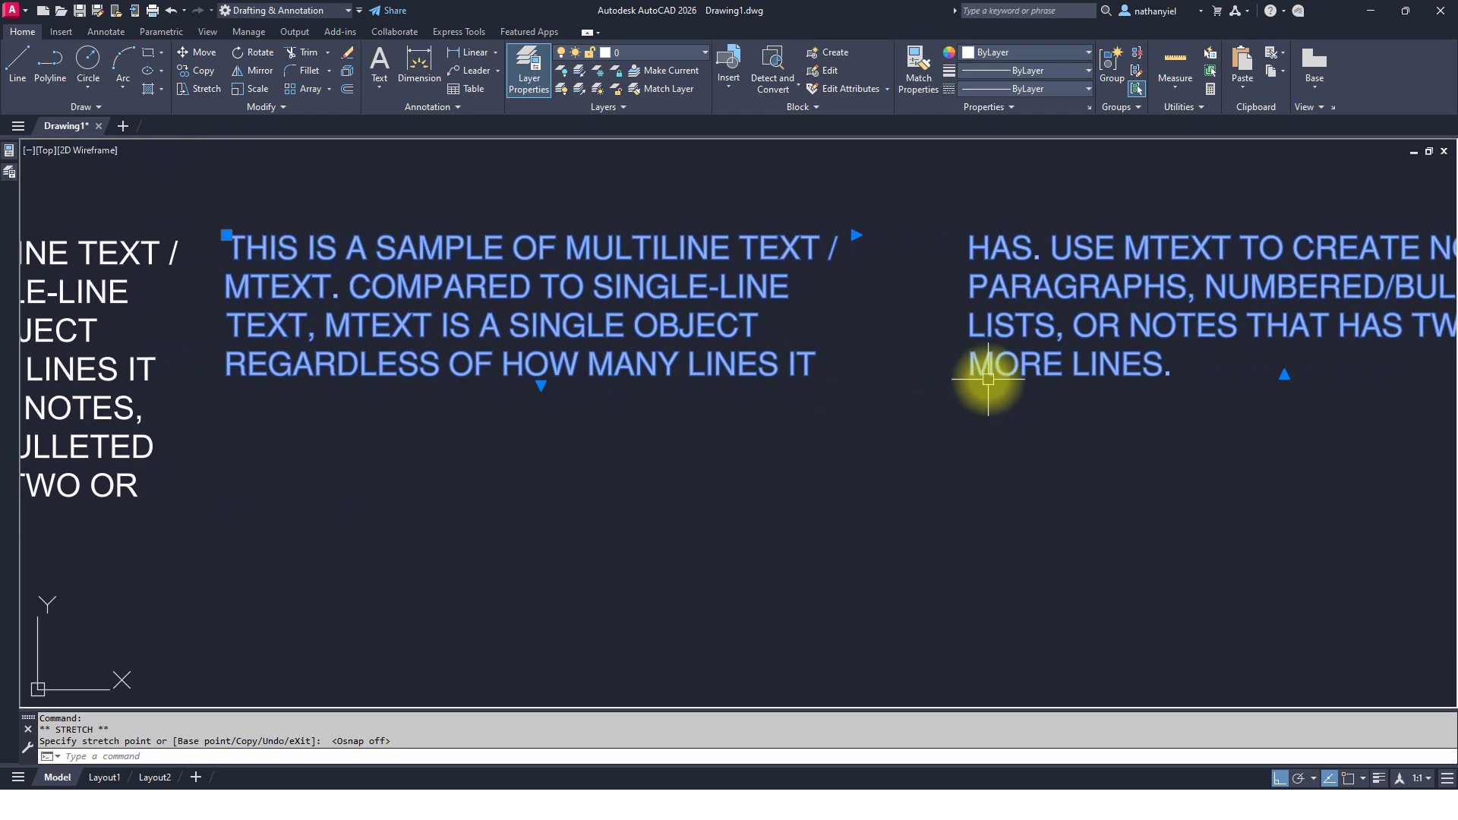
- Extend the first column's height to below the paragraph's last line, merging the multiline text back into a single column
{"action": "left_click", "coordinate": [540, 386]}
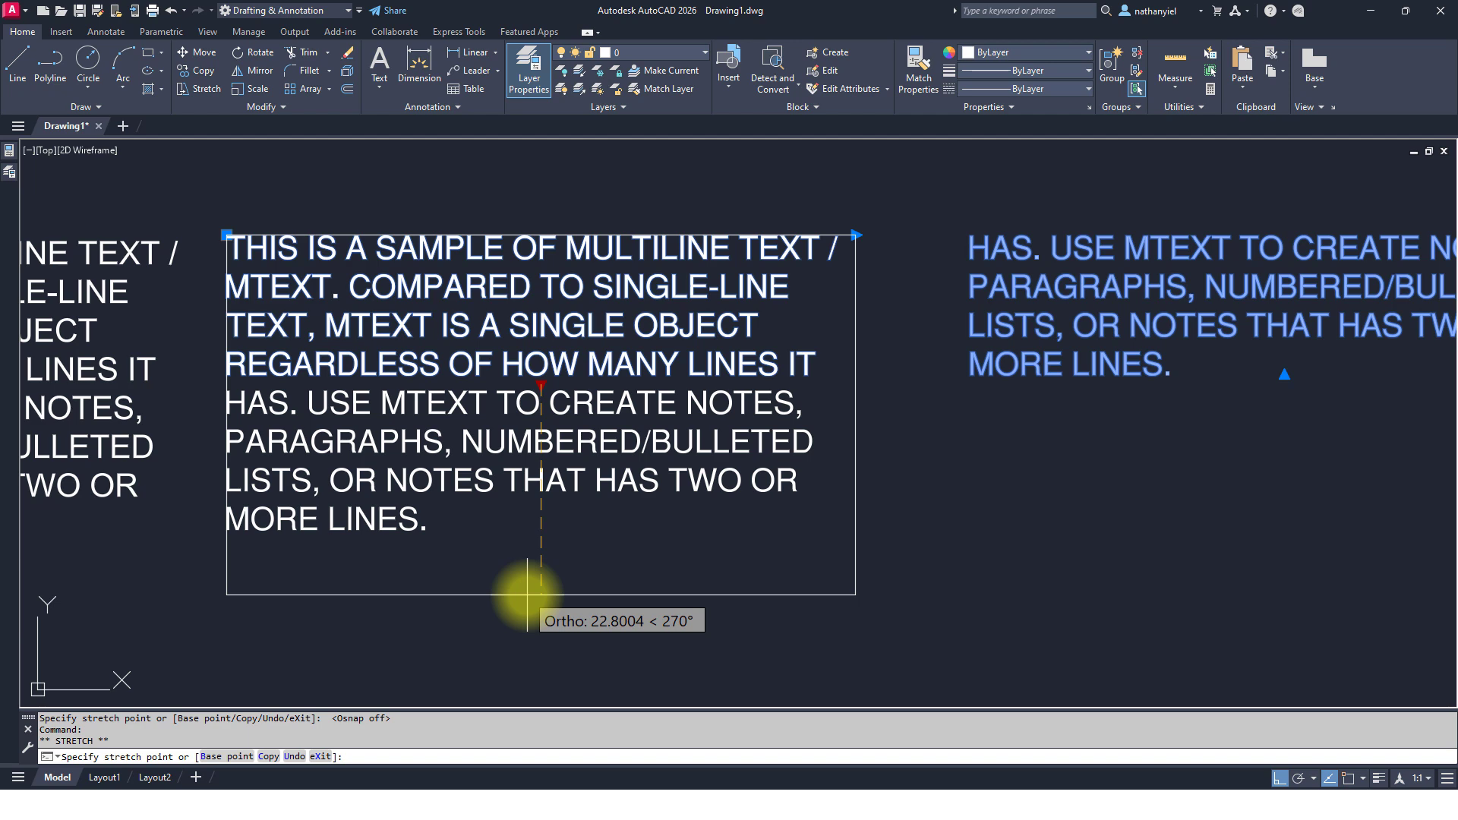
{"action": "left_click", "coordinate": [527, 594]}
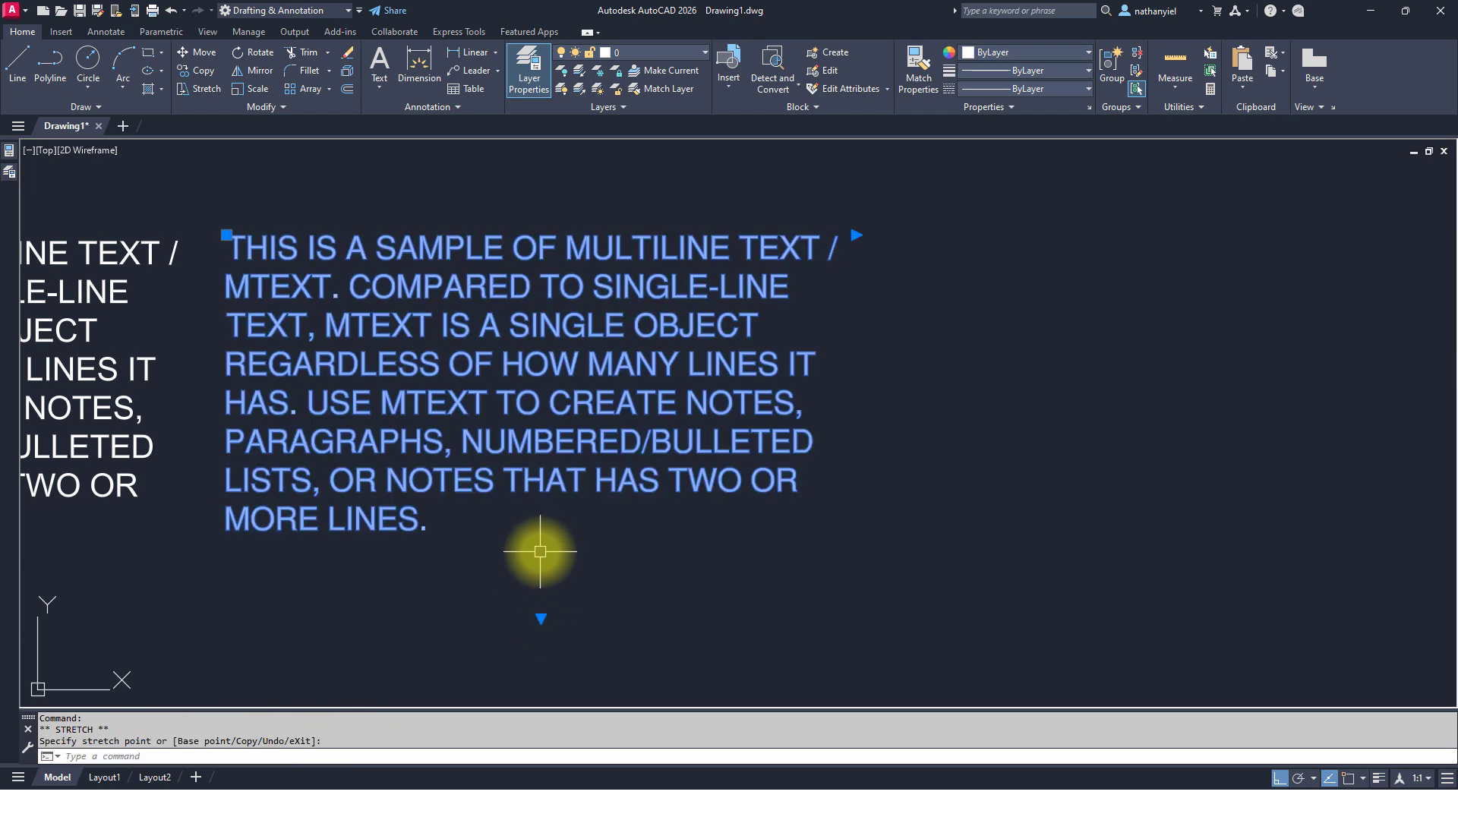
{"action": "middle_click_drag", "start_coordinate": [540, 551], "coordinate": [1072, 540]}
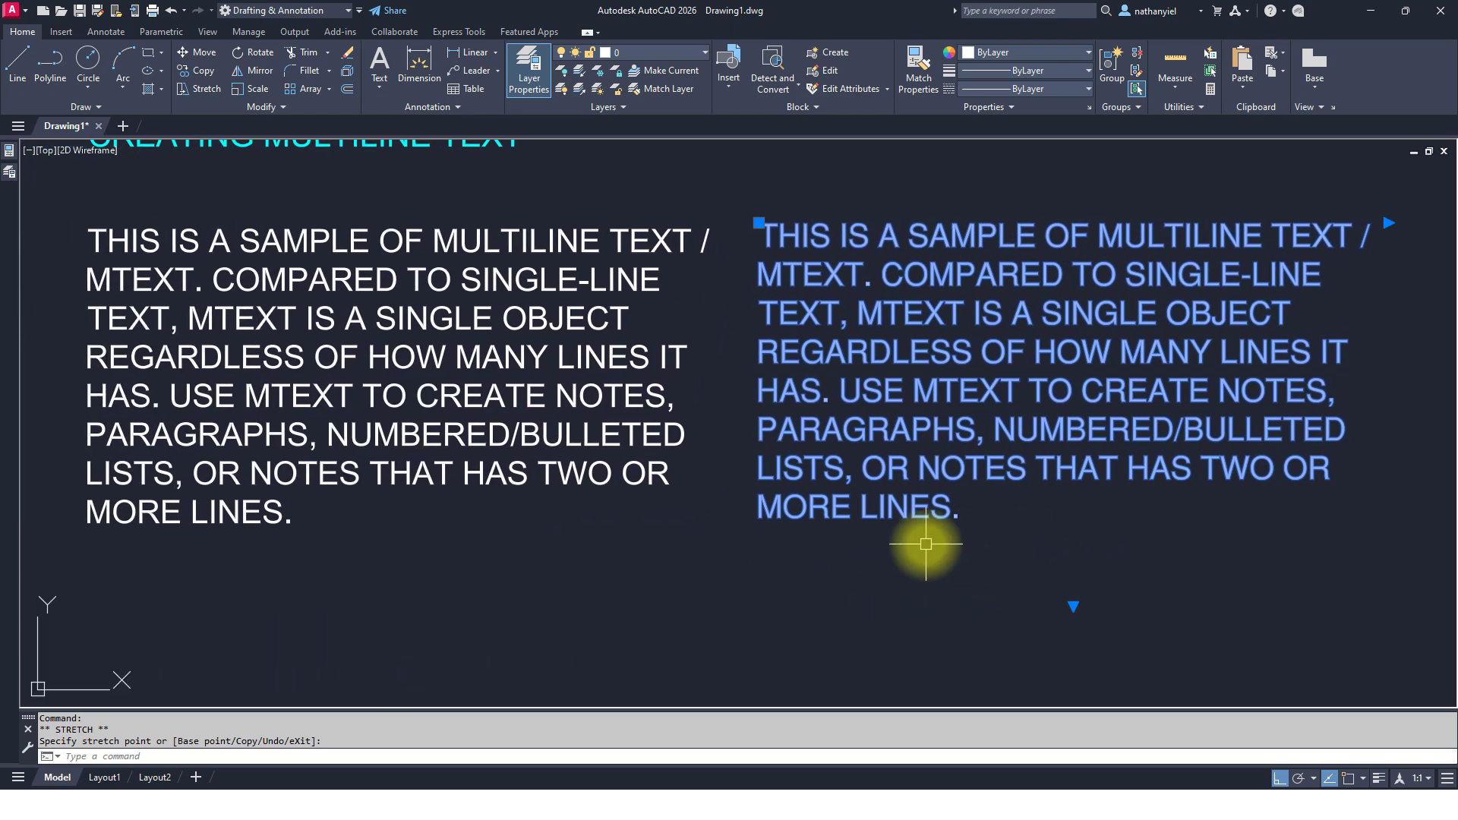
- Move the new multiline text straight down by its location grip and back up to sit roughly level with the original sample paragraph
{"action": "left_click", "coordinate": [758, 223]}
{"action": "left_click", "coordinate": [753, 340]}
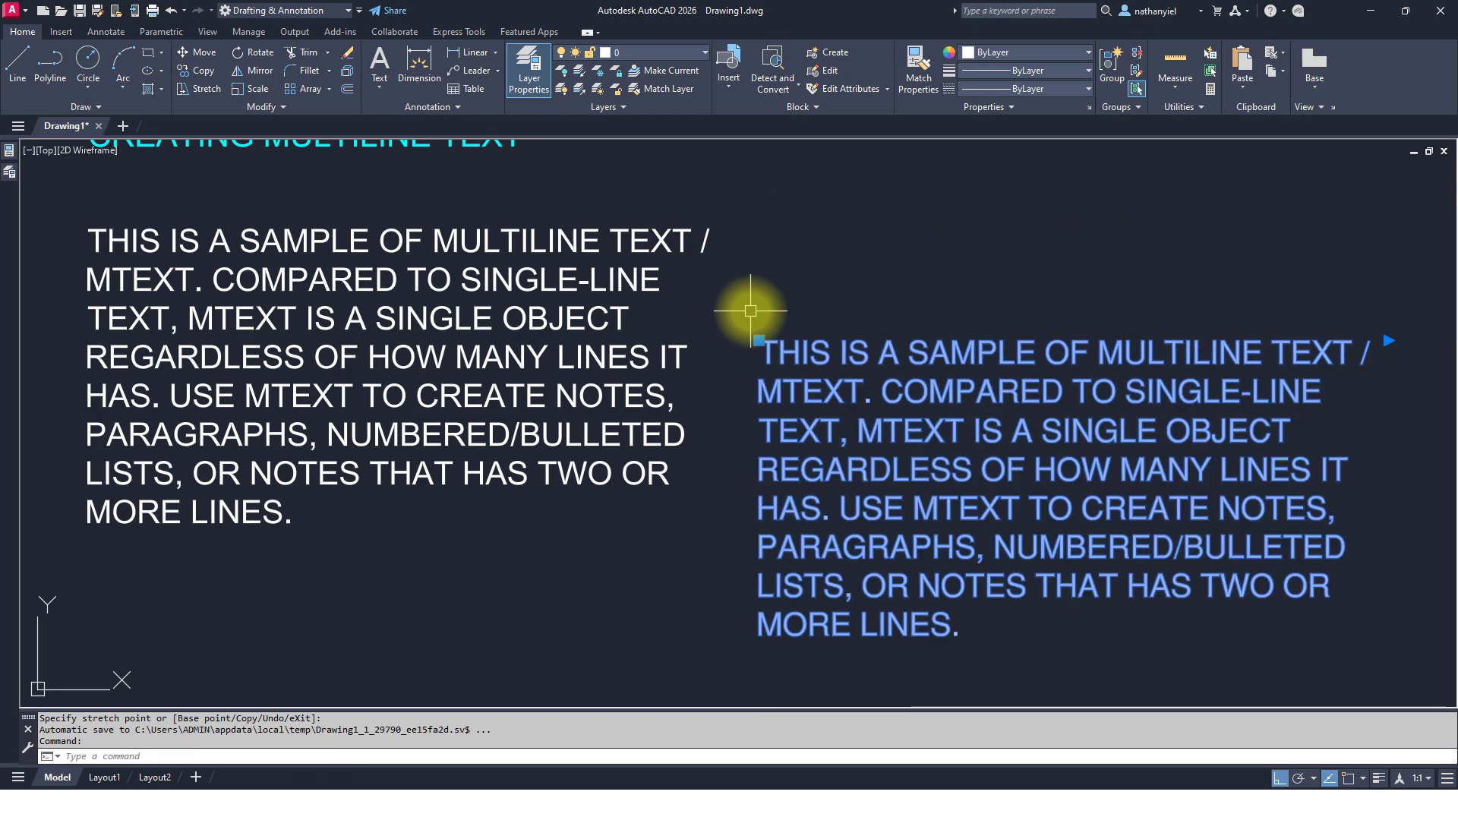
{"action": "left_click", "coordinate": [758, 341]}
{"action": "left_click", "coordinate": [760, 235]}
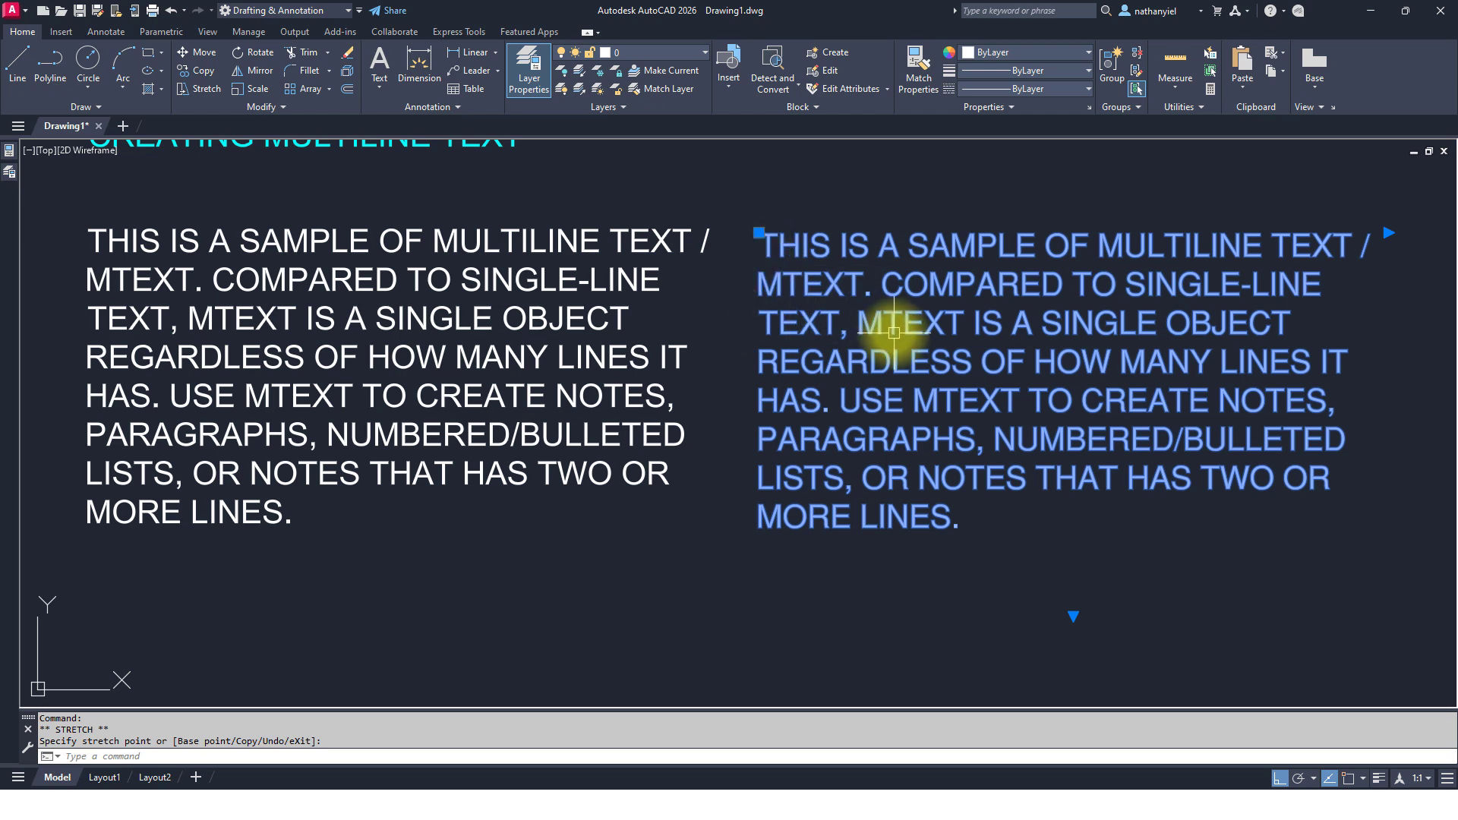
- With ortho off, copy the new multiline text by its location grip to just beside the colour-formatted sample paragraph, level with its first line
{"action": "left_click", "coordinate": [758, 233]}
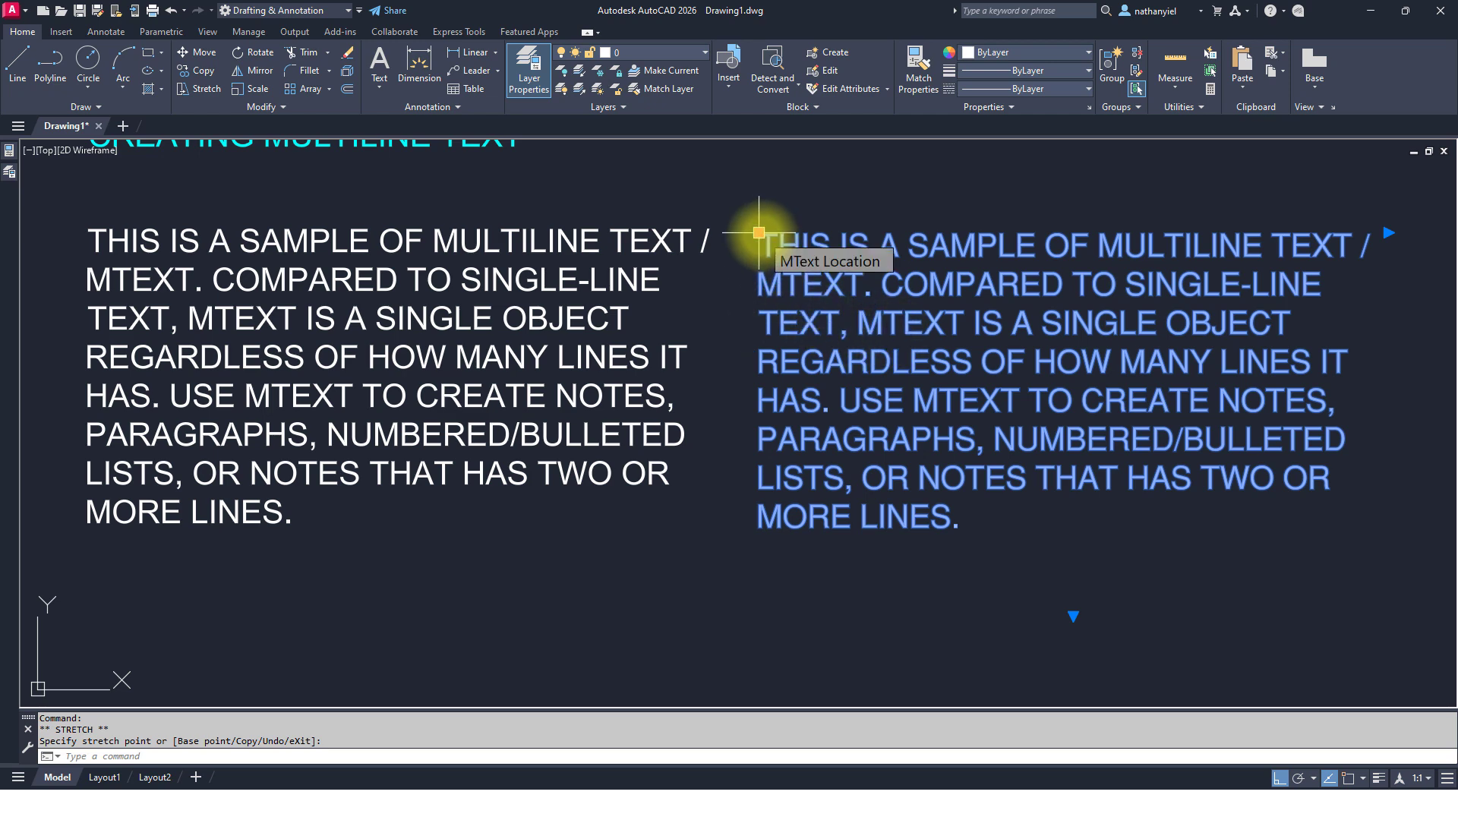
{"action": "right_click", "coordinate": [762, 270]}
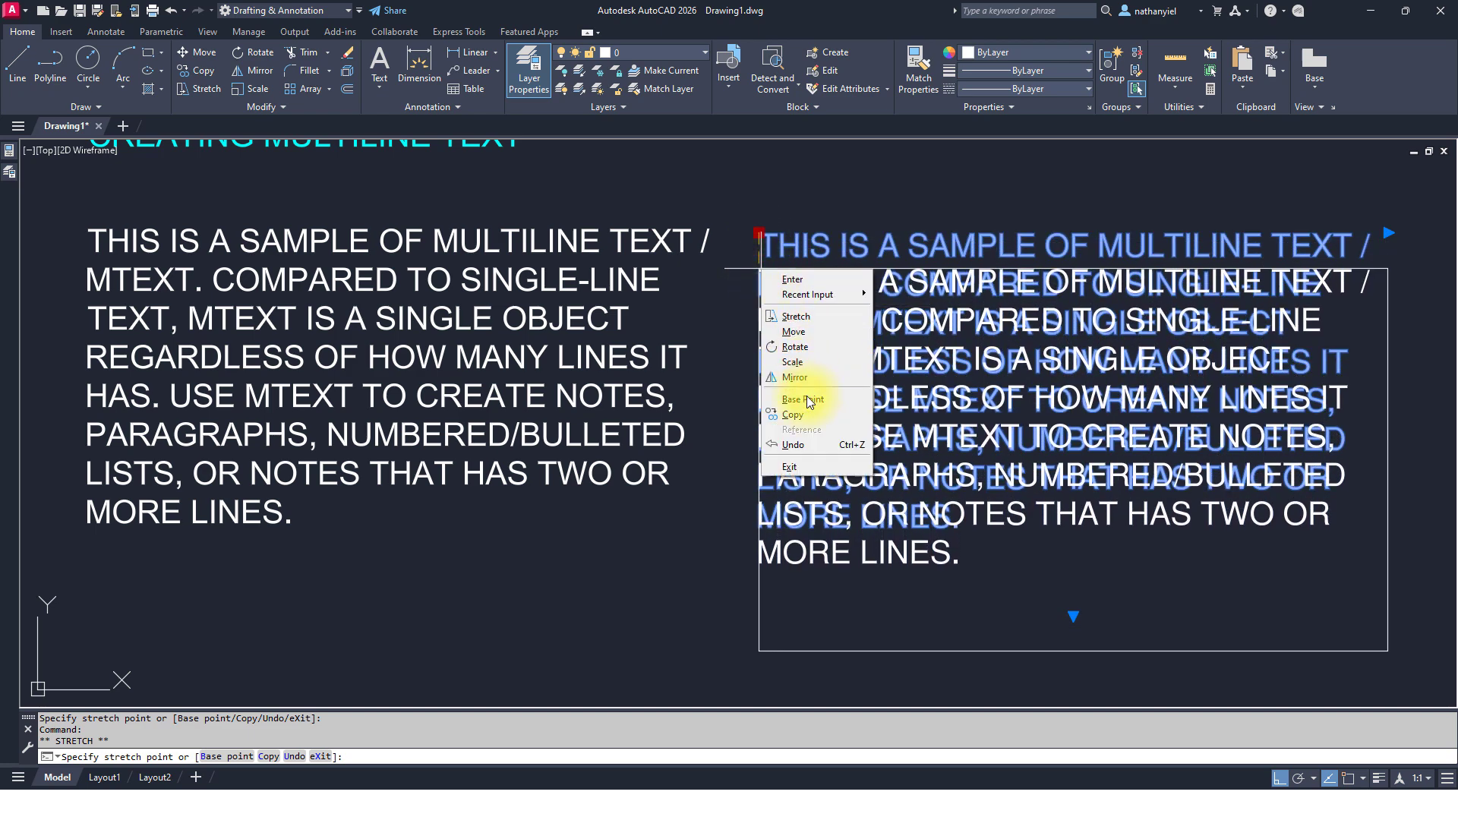
{"action": "left_click", "coordinate": [805, 414]}
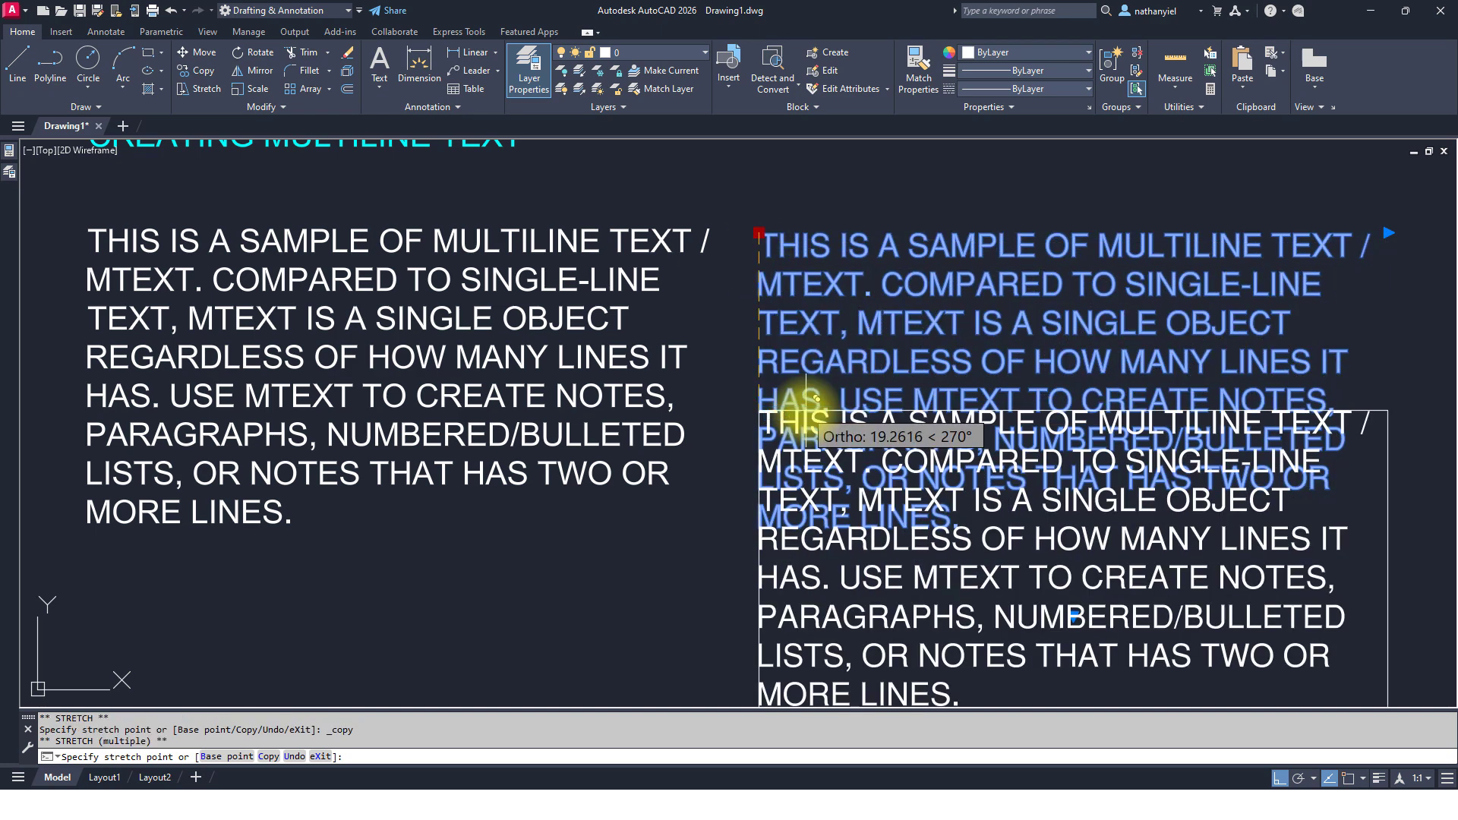
{"action": "scroll", "coordinate": [810, 412], "scroll_direction": "down", "scroll_amount": 4}
{"action": "scroll", "coordinate": [813, 399], "scroll_direction": "down", "scroll_amount": 4}
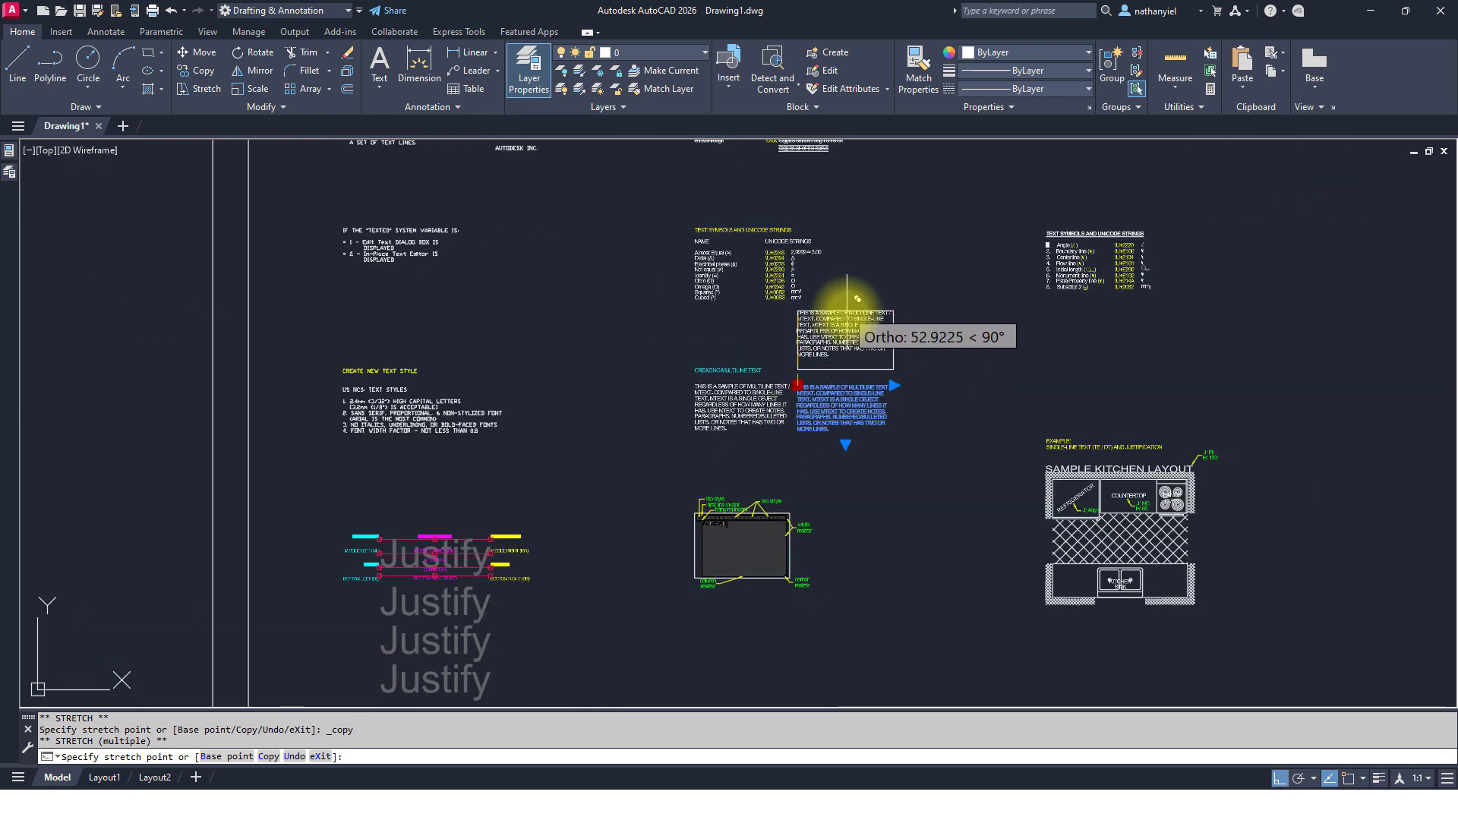
{"action": "key", "text": "F8"}
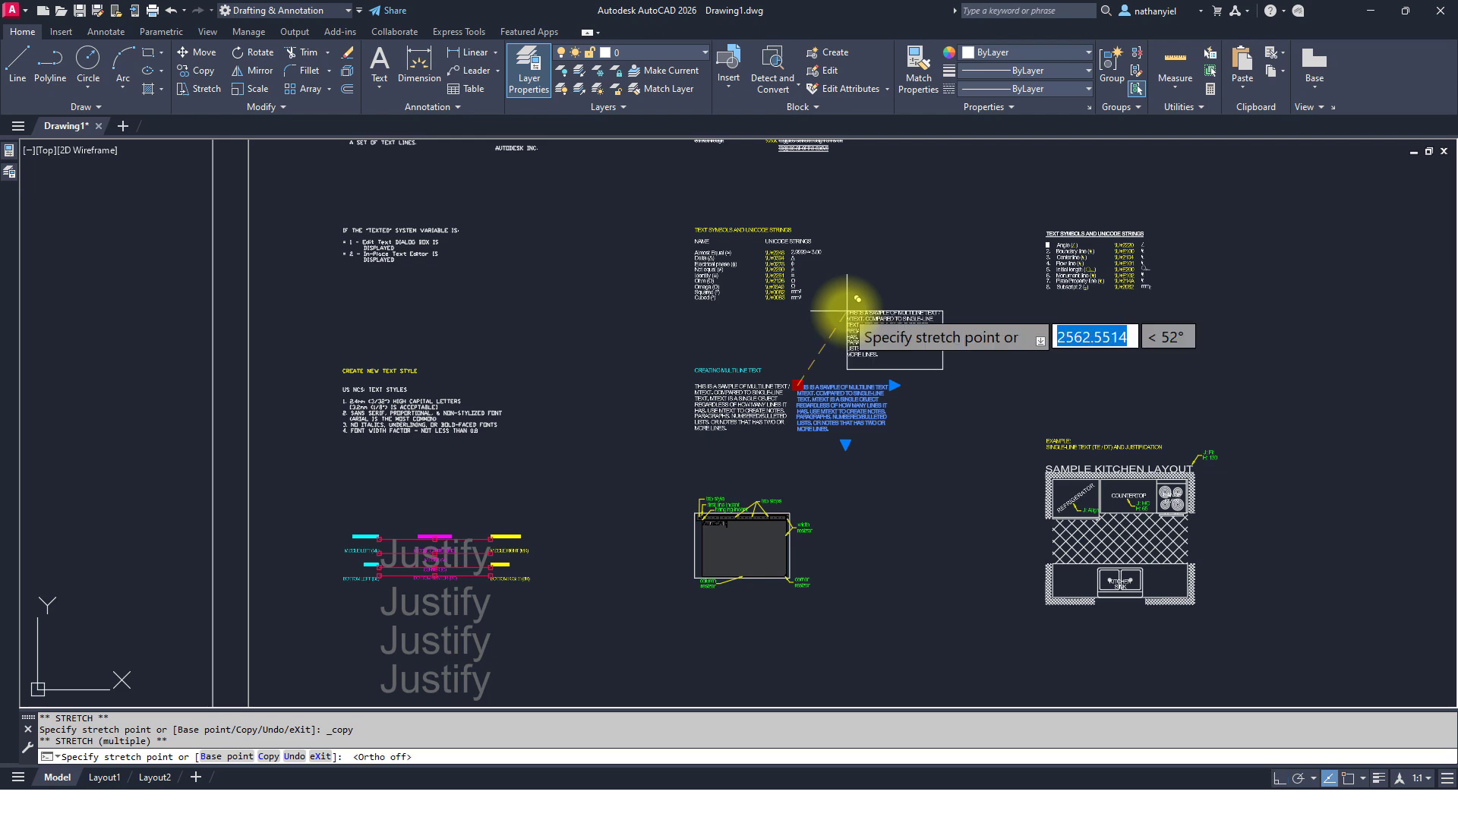
{"action": "scroll", "coordinate": [857, 298], "scroll_direction": "down", "scroll_amount": 3}
{"action": "scroll", "coordinate": [808, 235], "scroll_direction": "up", "scroll_amount": 3}
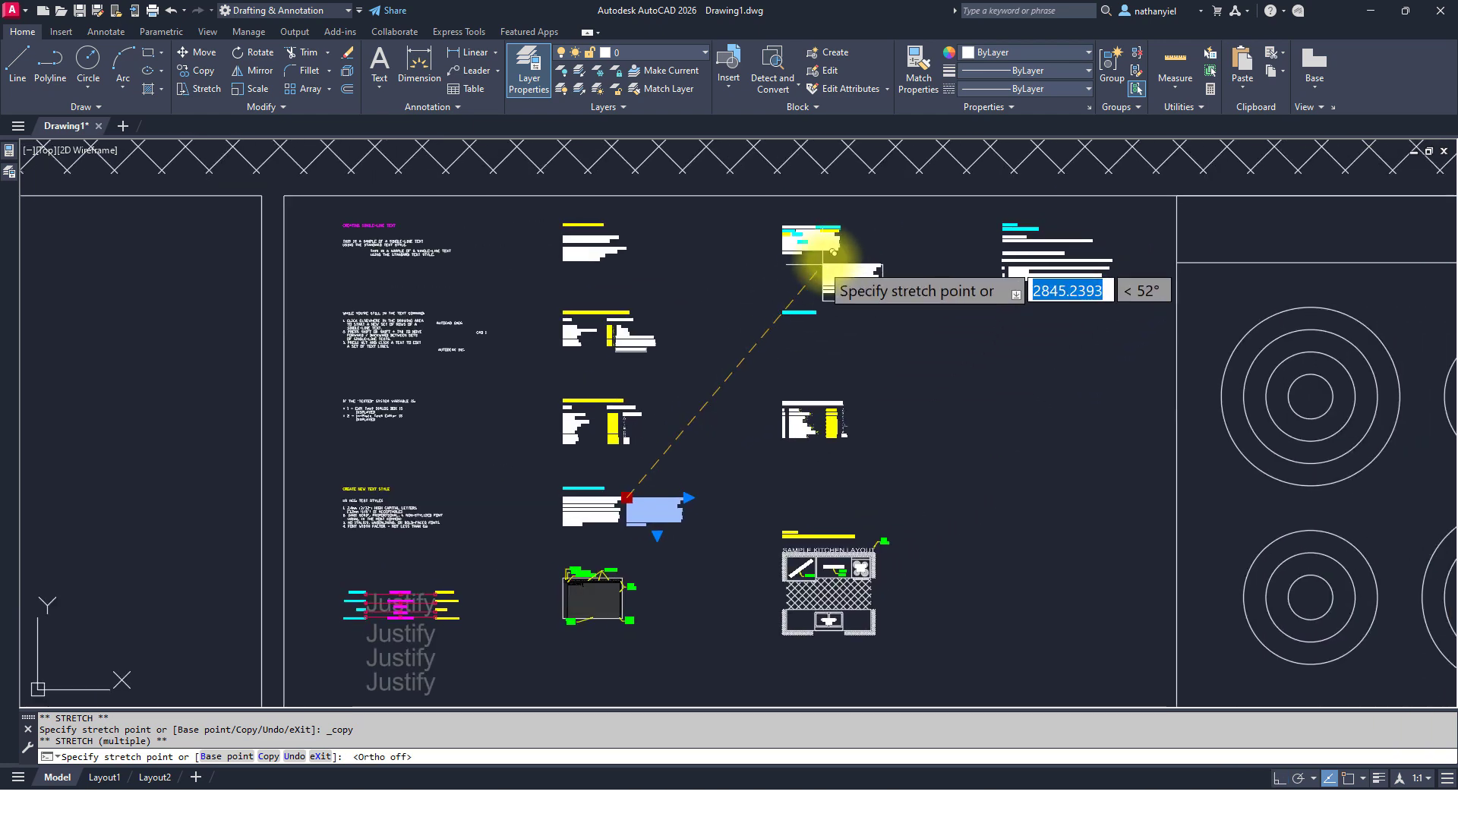
{"action": "scroll", "coordinate": [858, 223], "scroll_direction": "up", "scroll_amount": 5}
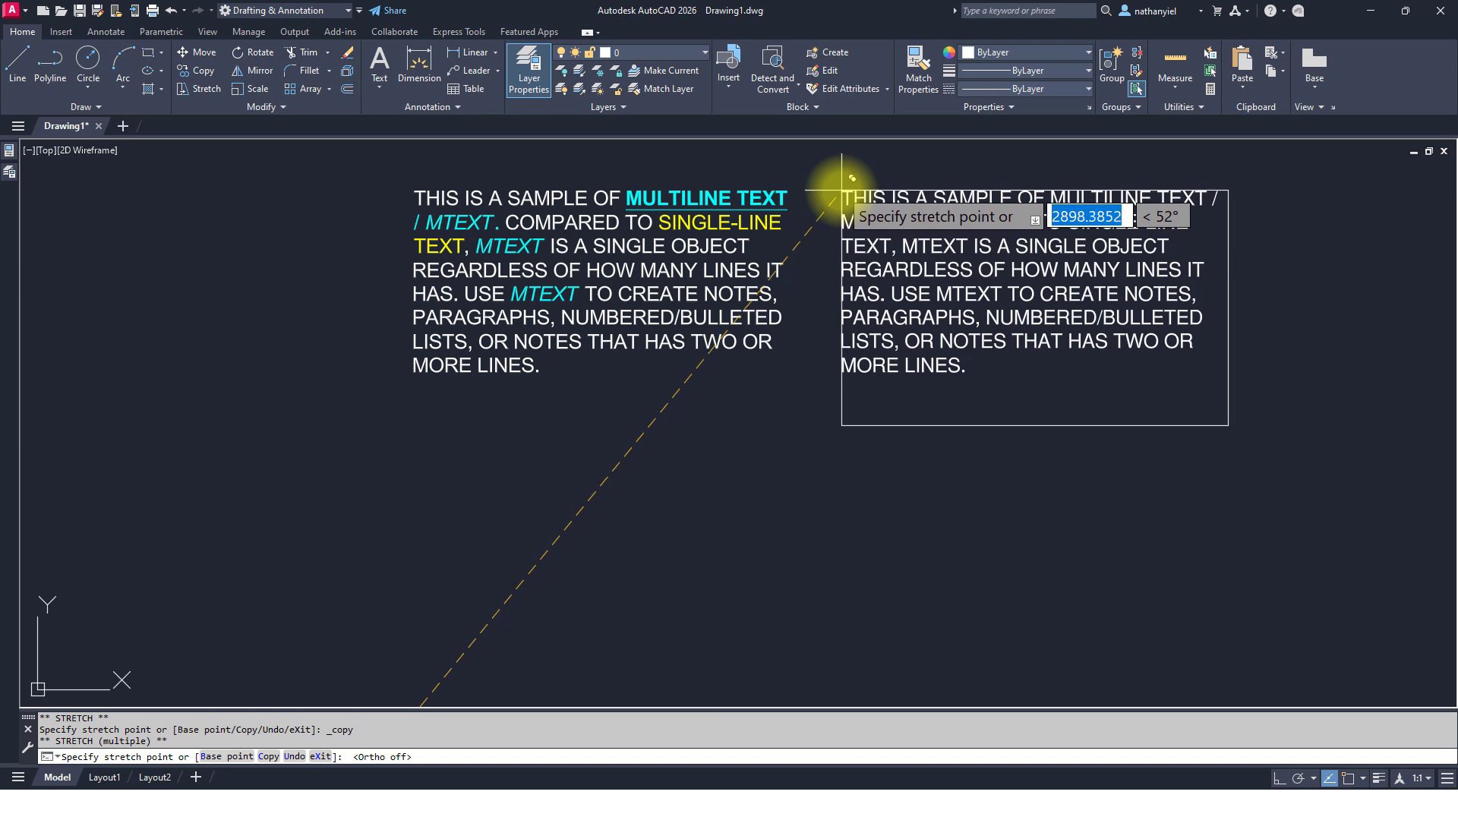
{"action": "left_click", "coordinate": [843, 190]}
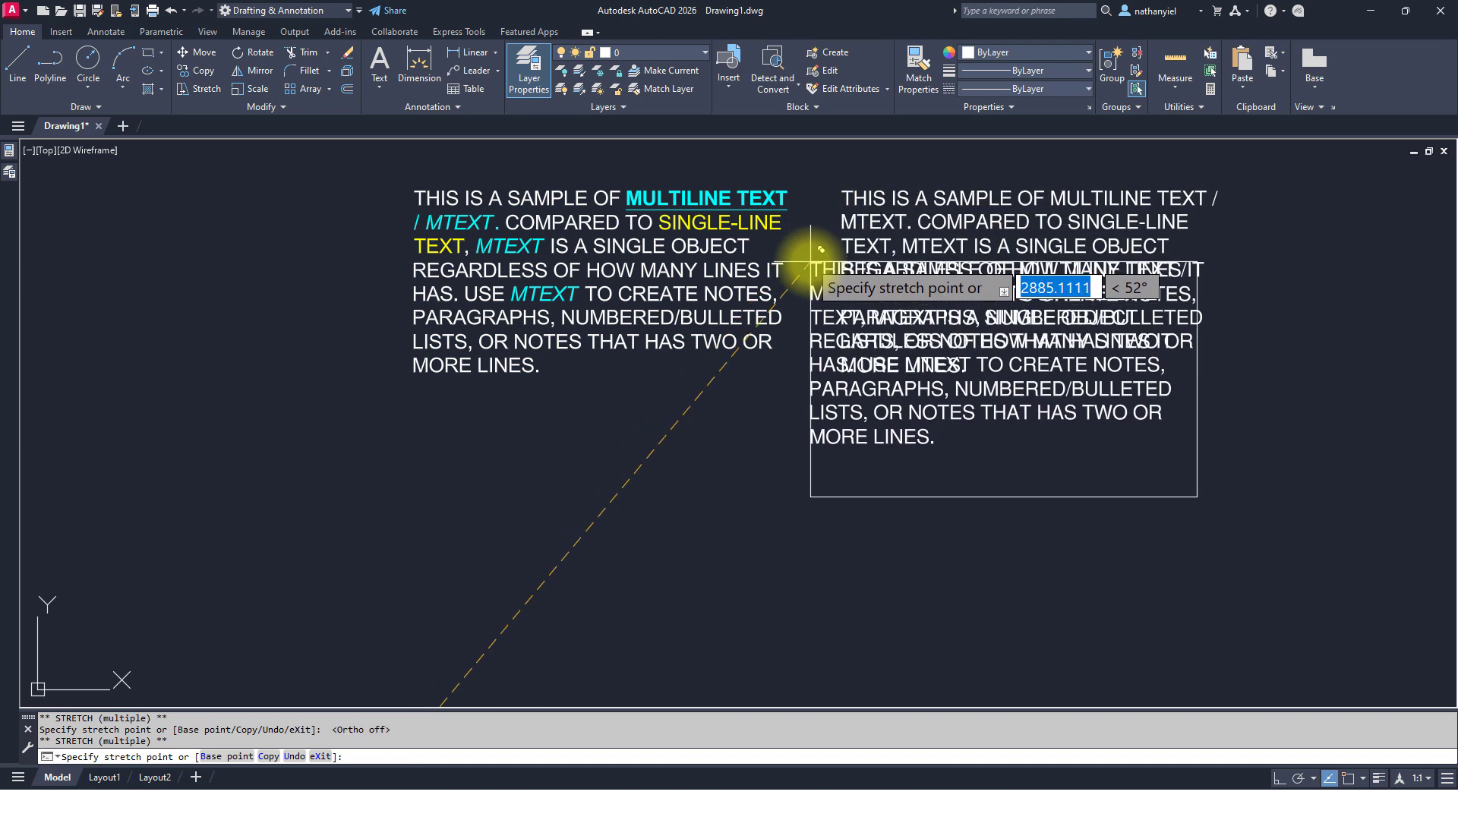
{"action": "key", "text": "Escape"}
{"action": "key", "text": "Escape"}
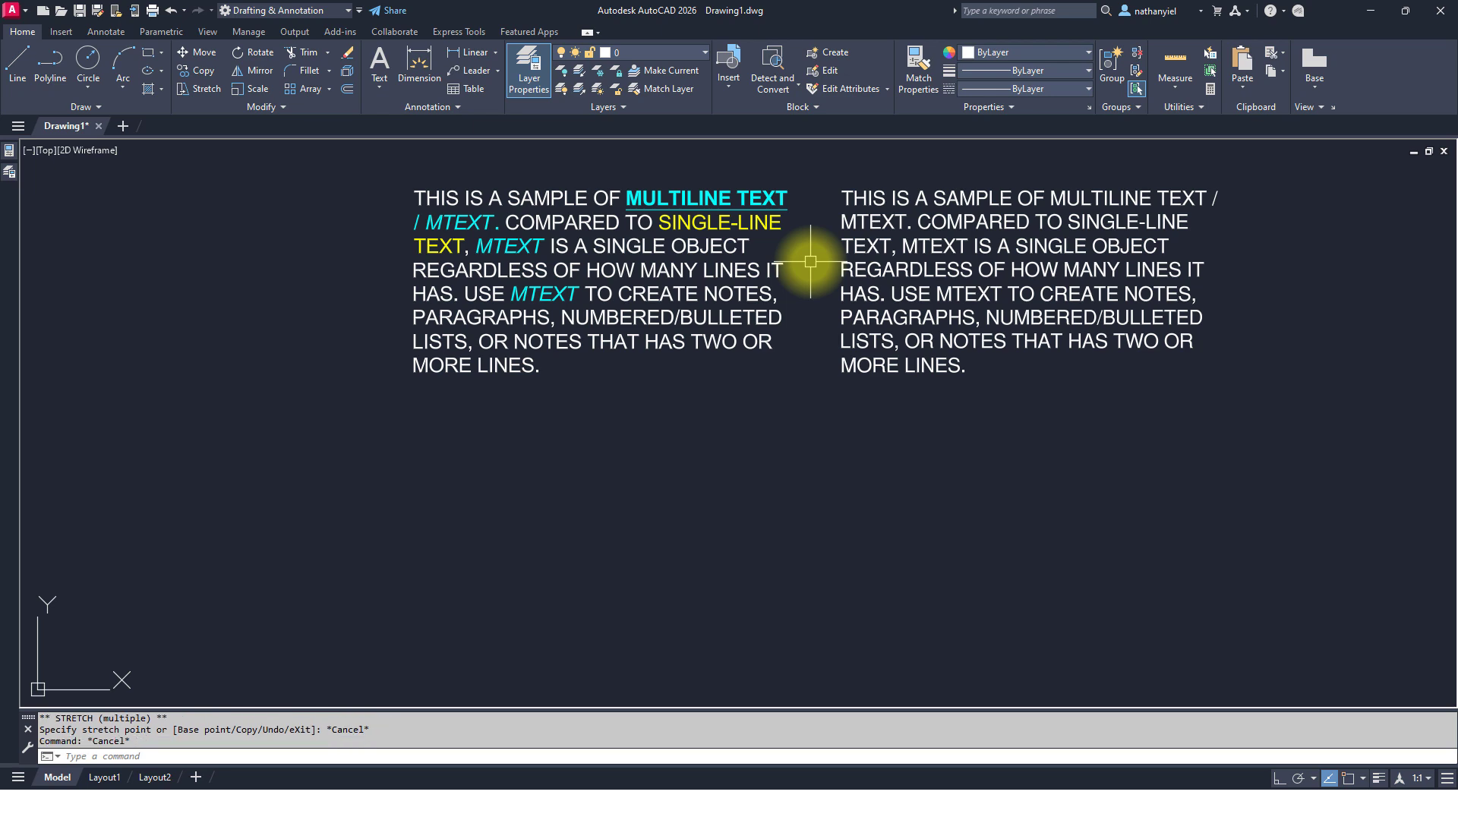
- Examine the labelled text editor diagram below the sample paragraphs for its indent markers, tab stops and the width, column and corner resizers
{"action": "scroll", "coordinate": [802, 304], "scroll_direction": "down", "scroll_amount": 8}
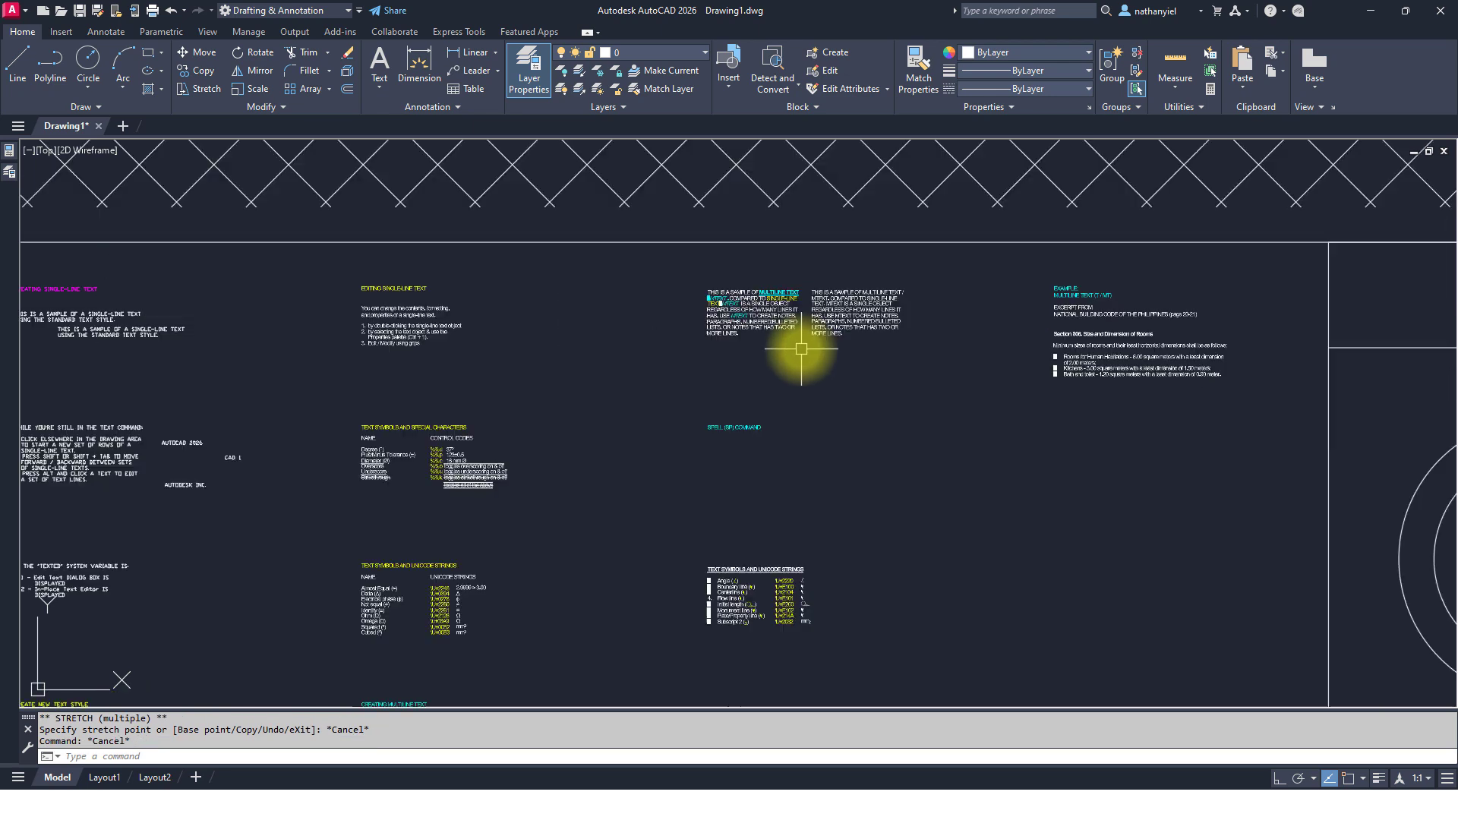
{"action": "scroll", "coordinate": [699, 509], "scroll_direction": "up", "scroll_amount": 10}
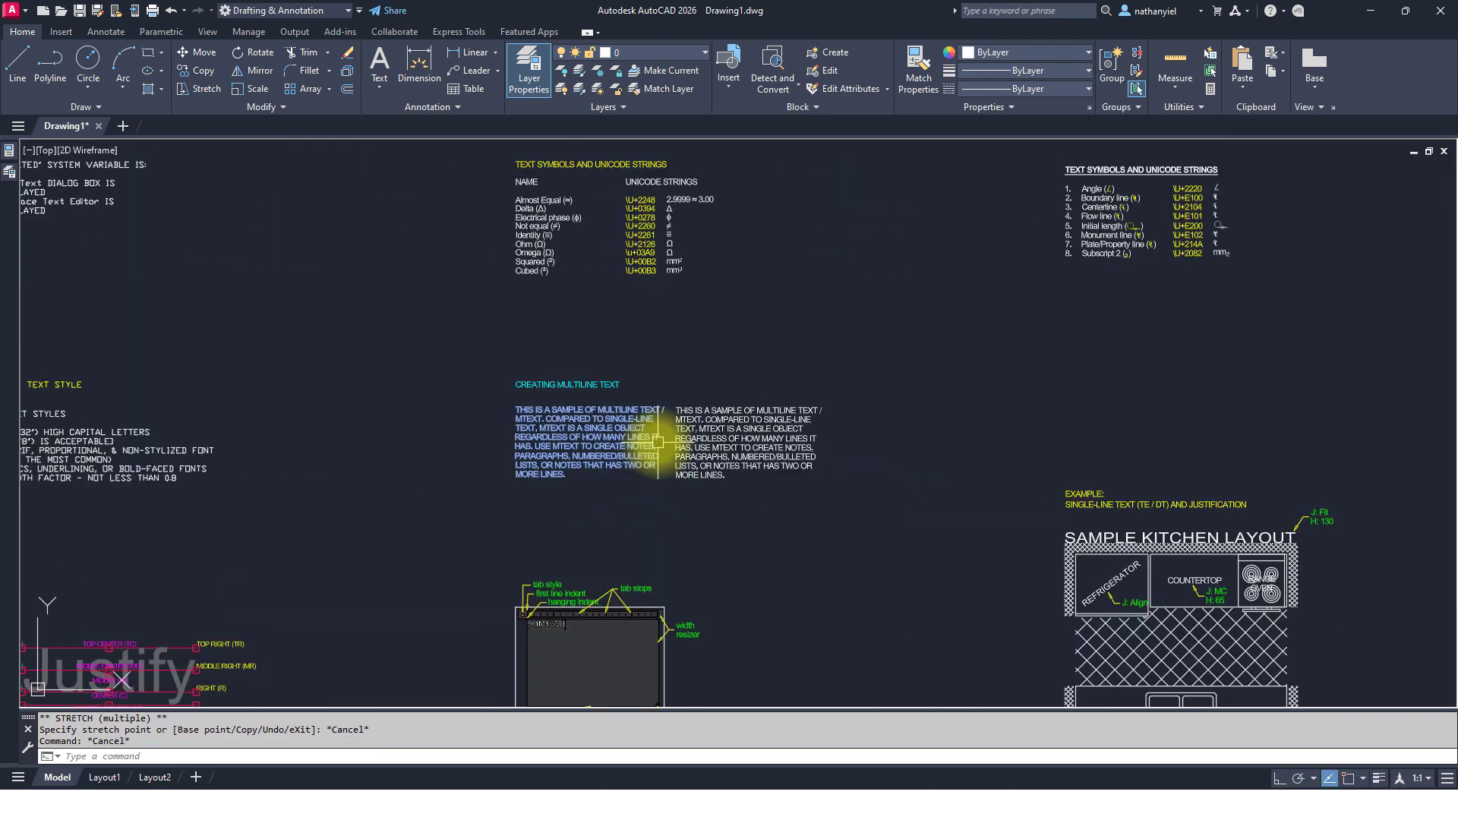
{"action": "scroll", "coordinate": [658, 441], "scroll_direction": "up", "scroll_amount": 2}
{"action": "scroll", "coordinate": [659, 441], "scroll_direction": "up", "scroll_amount": 2}
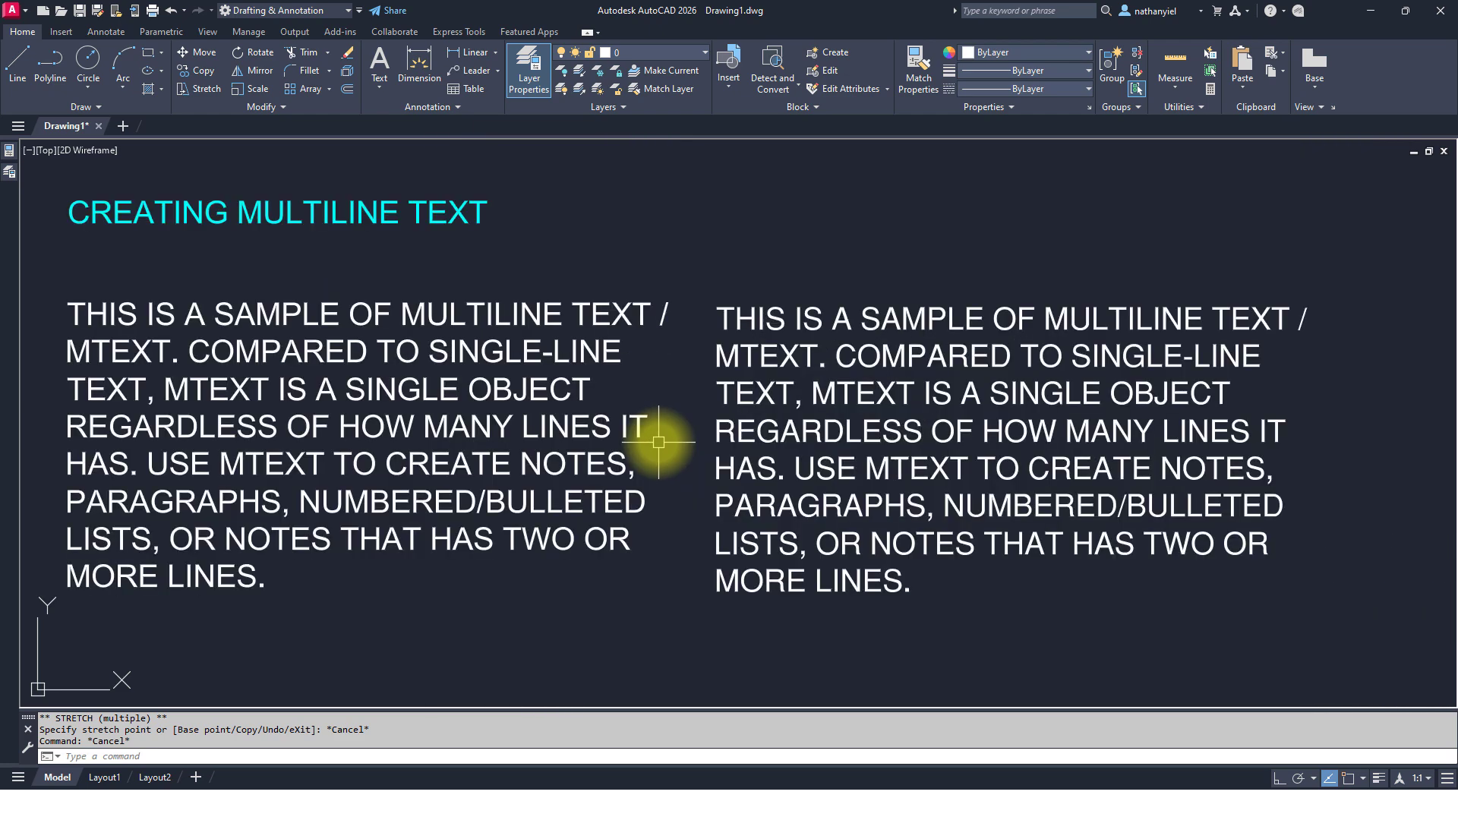
{"action": "middle_click_drag", "start_coordinate": [667, 462], "coordinate": [694, 286]}
{"action": "scroll", "coordinate": [679, 507], "scroll_direction": "down", "scroll_amount": 2}
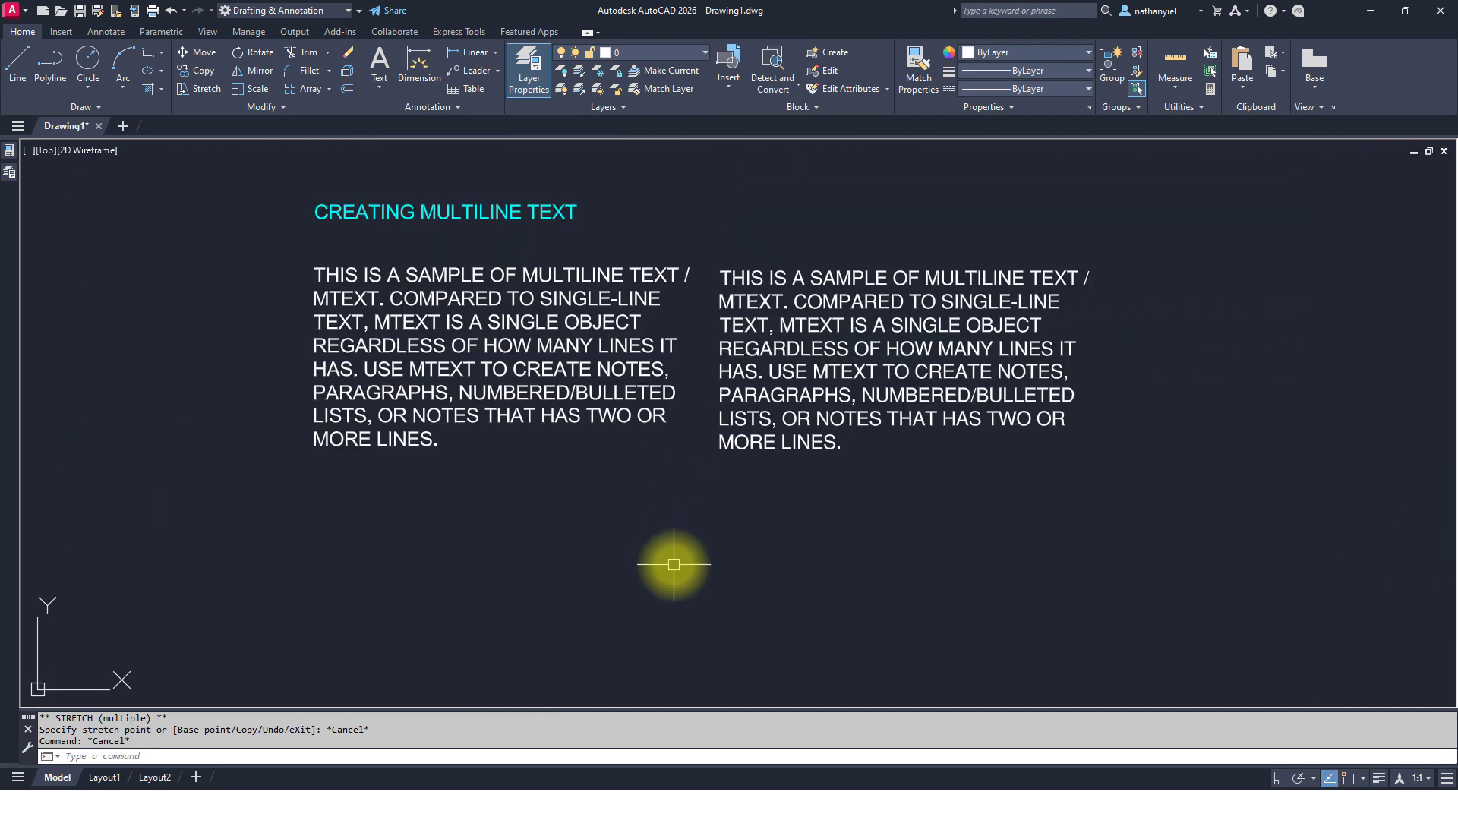
{"action": "middle_click_drag", "start_coordinate": [674, 560], "coordinate": [697, 342]}
{"action": "middle_click_drag", "start_coordinate": [596, 482], "coordinate": [759, 304]}
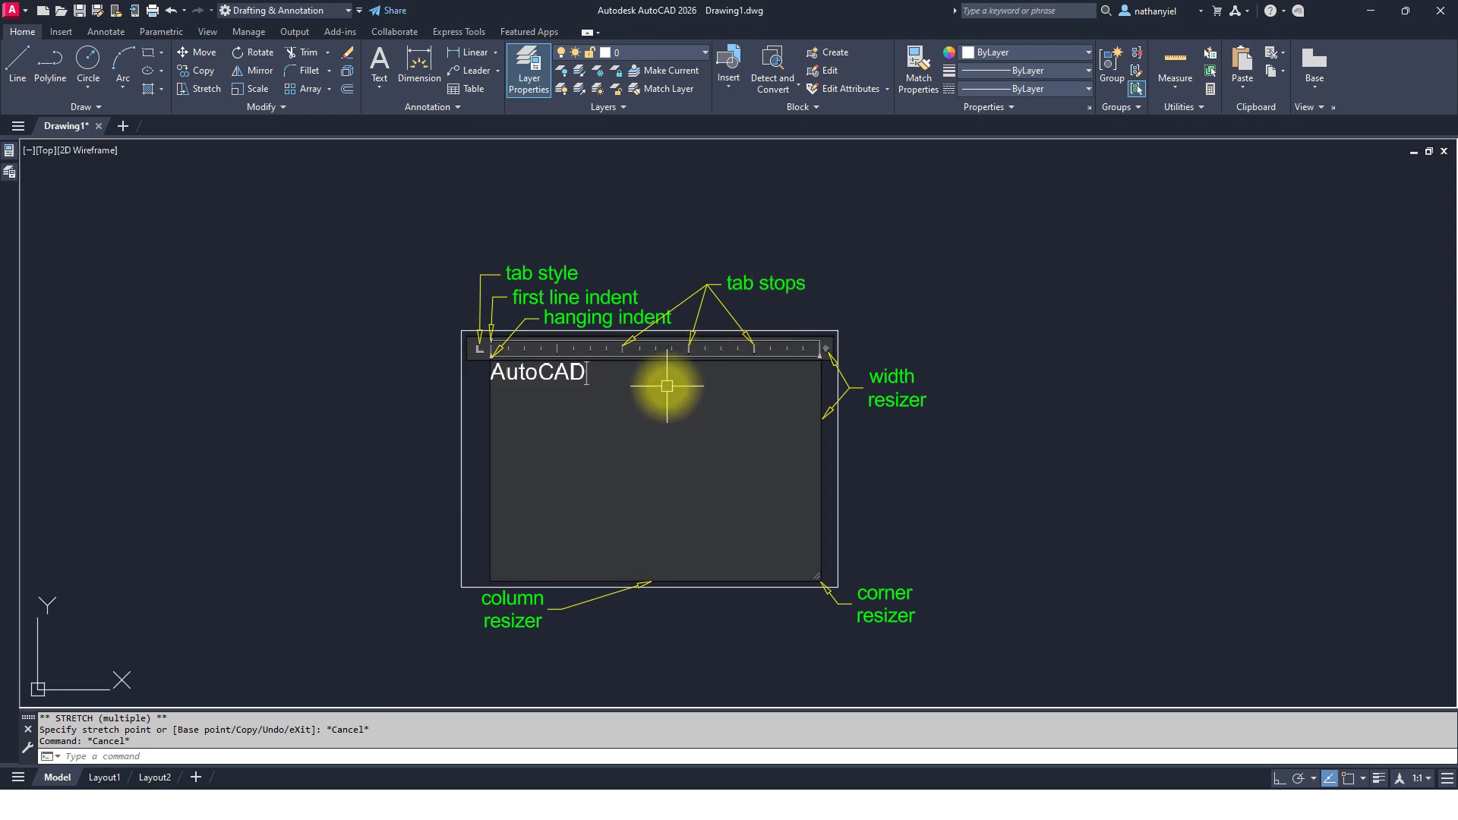
{"action": "scroll", "coordinate": [663, 389], "scroll_direction": "up", "scroll_amount": 2}
{"action": "middle_click_drag", "start_coordinate": [663, 388], "coordinate": [741, 365]}
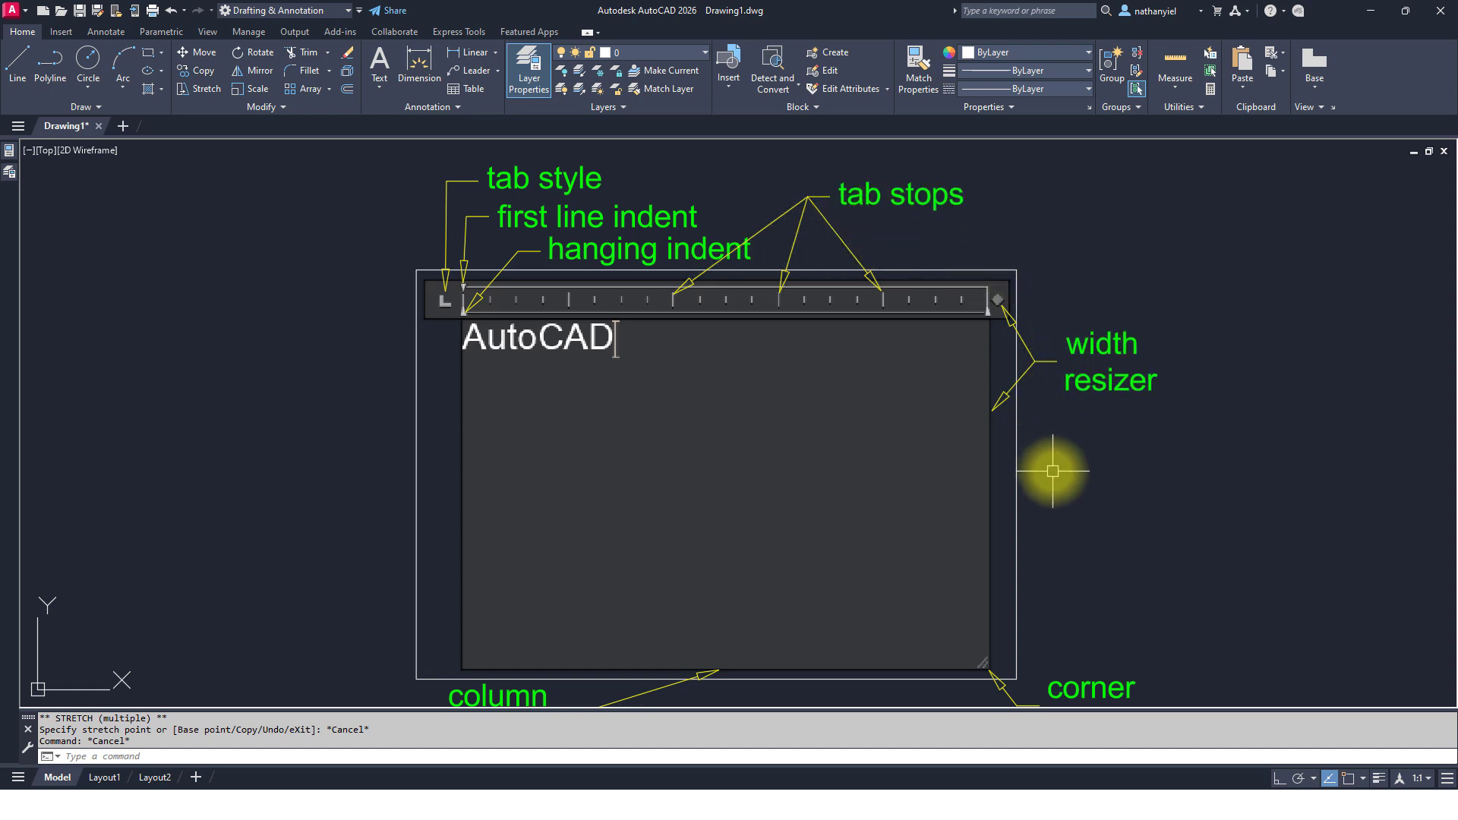
{"action": "middle_click_drag", "start_coordinate": [1048, 554], "coordinate": [1055, 463]}
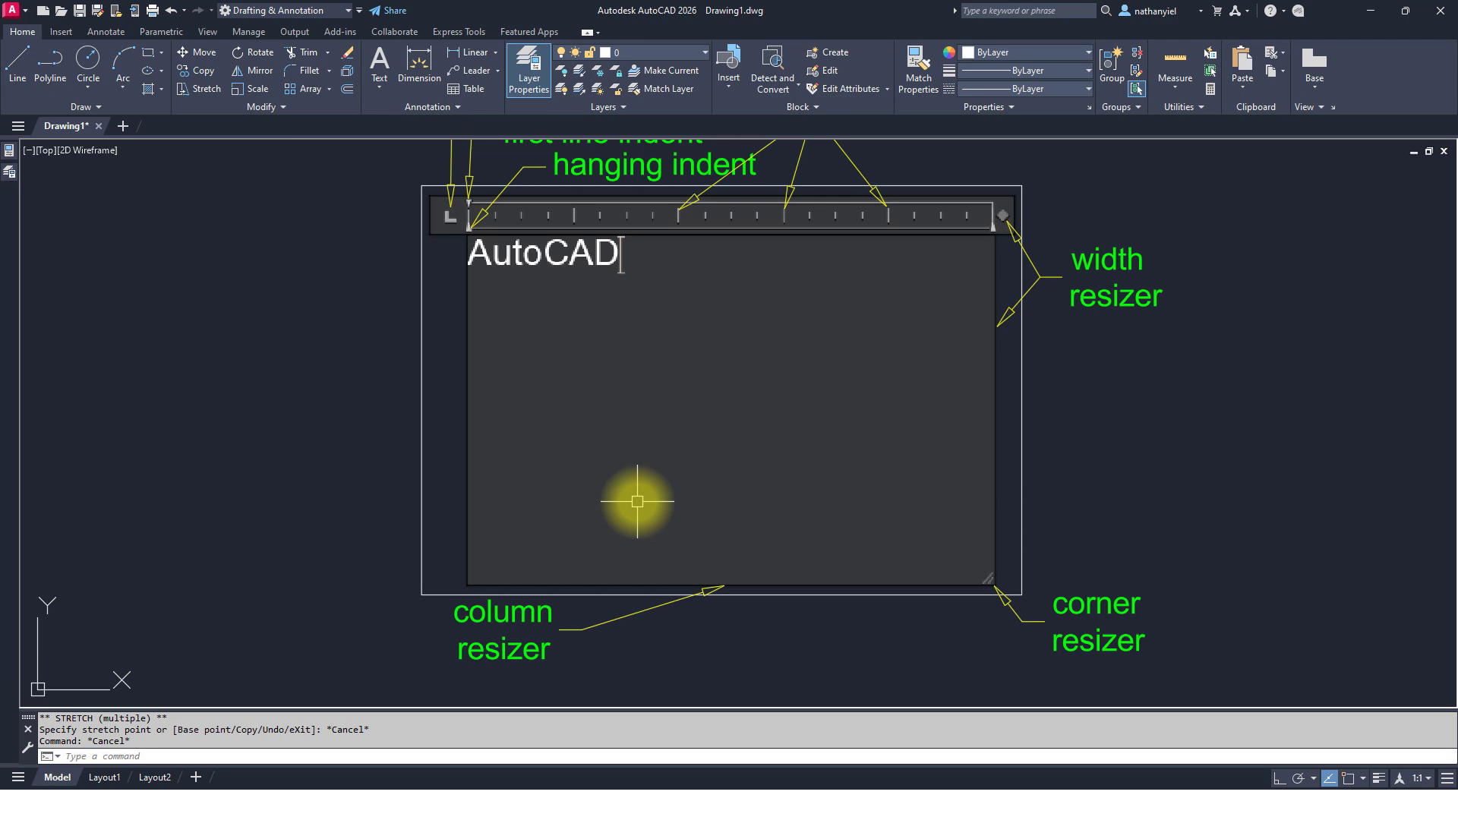
{"action": "scroll", "coordinate": [638, 501], "scroll_direction": "down", "scroll_amount": 2}
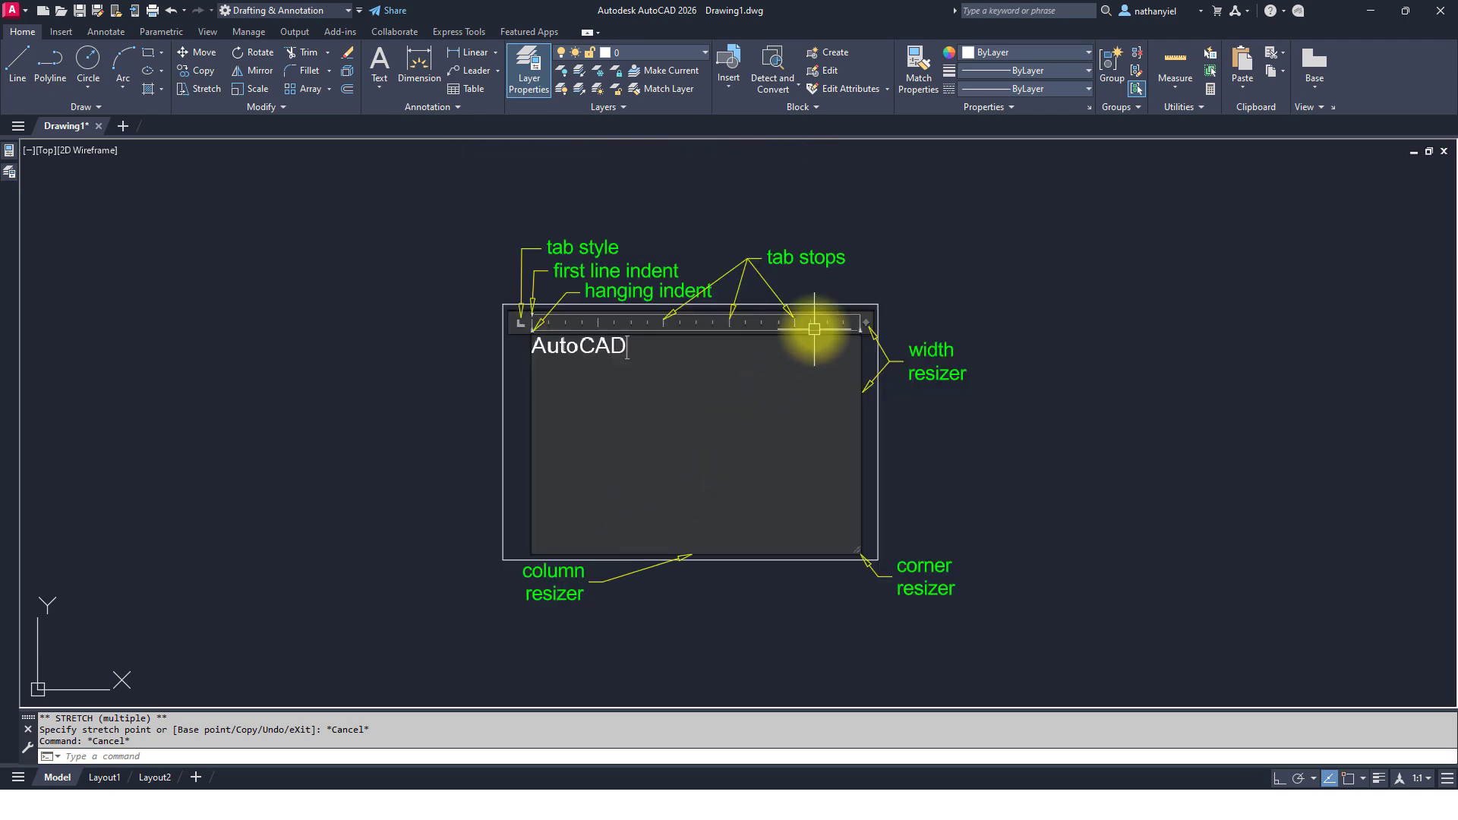
- Open the new multiline text under the CREATING MULTILINE TEXT heading for editing and indent only its first line with the ruler's first-line marker
{"action": "mouse_move", "coordinate": [808, 329]}
{"action": "middle_mouse_down"}
{"action": "mouse_move", "coordinate": [740, 574]}
{"action": "mouse_move", "coordinate": [739, 521]}
{"action": "mouse_move", "coordinate": [716, 567]}
{"action": "middle_mouse_up"}
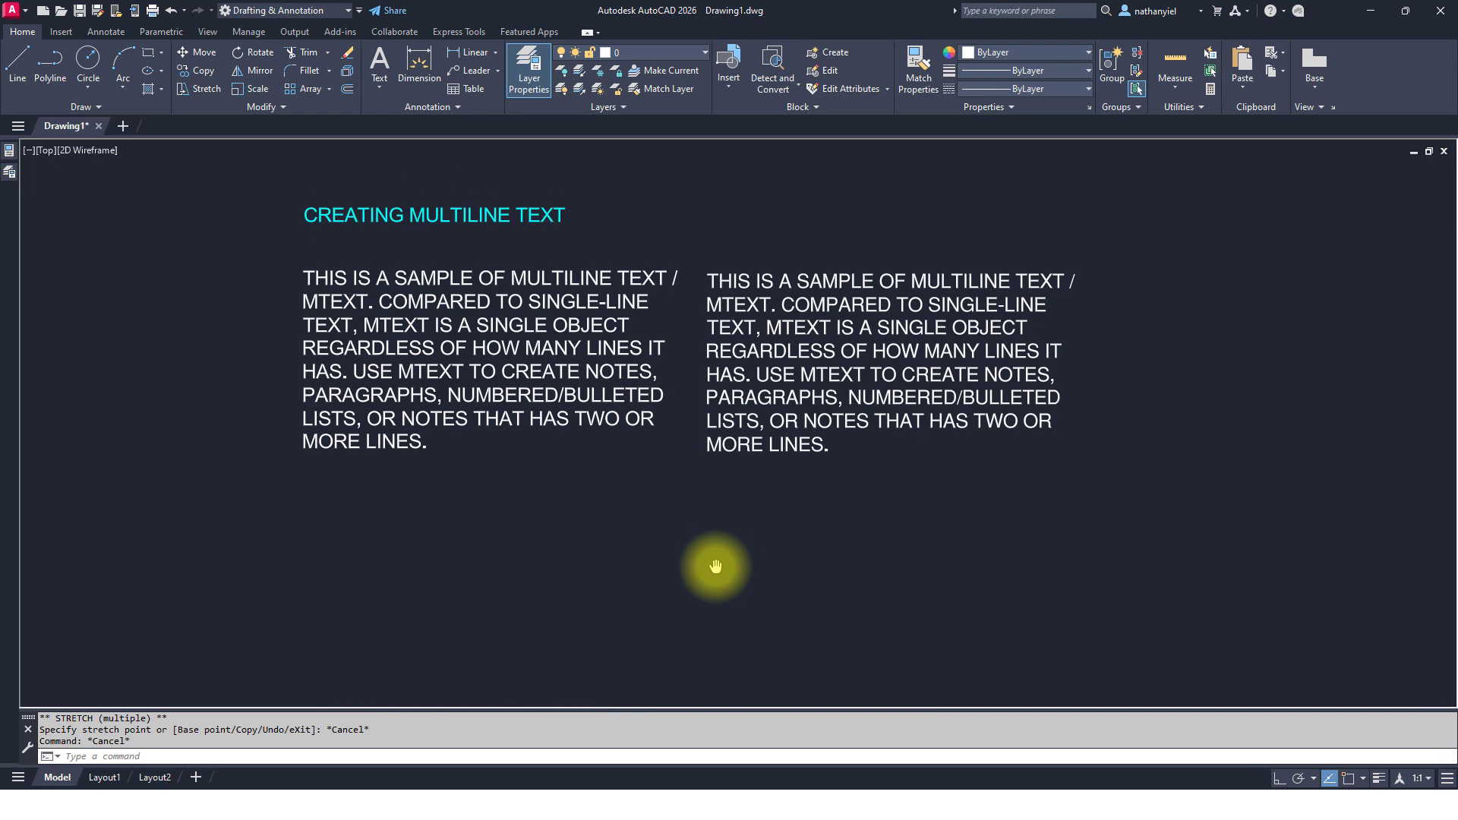
{"action": "scroll", "coordinate": [758, 354], "scroll_direction": "up", "scroll_amount": 2}
{"action": "middle_click_drag", "start_coordinate": [759, 341], "coordinate": [759, 381]}
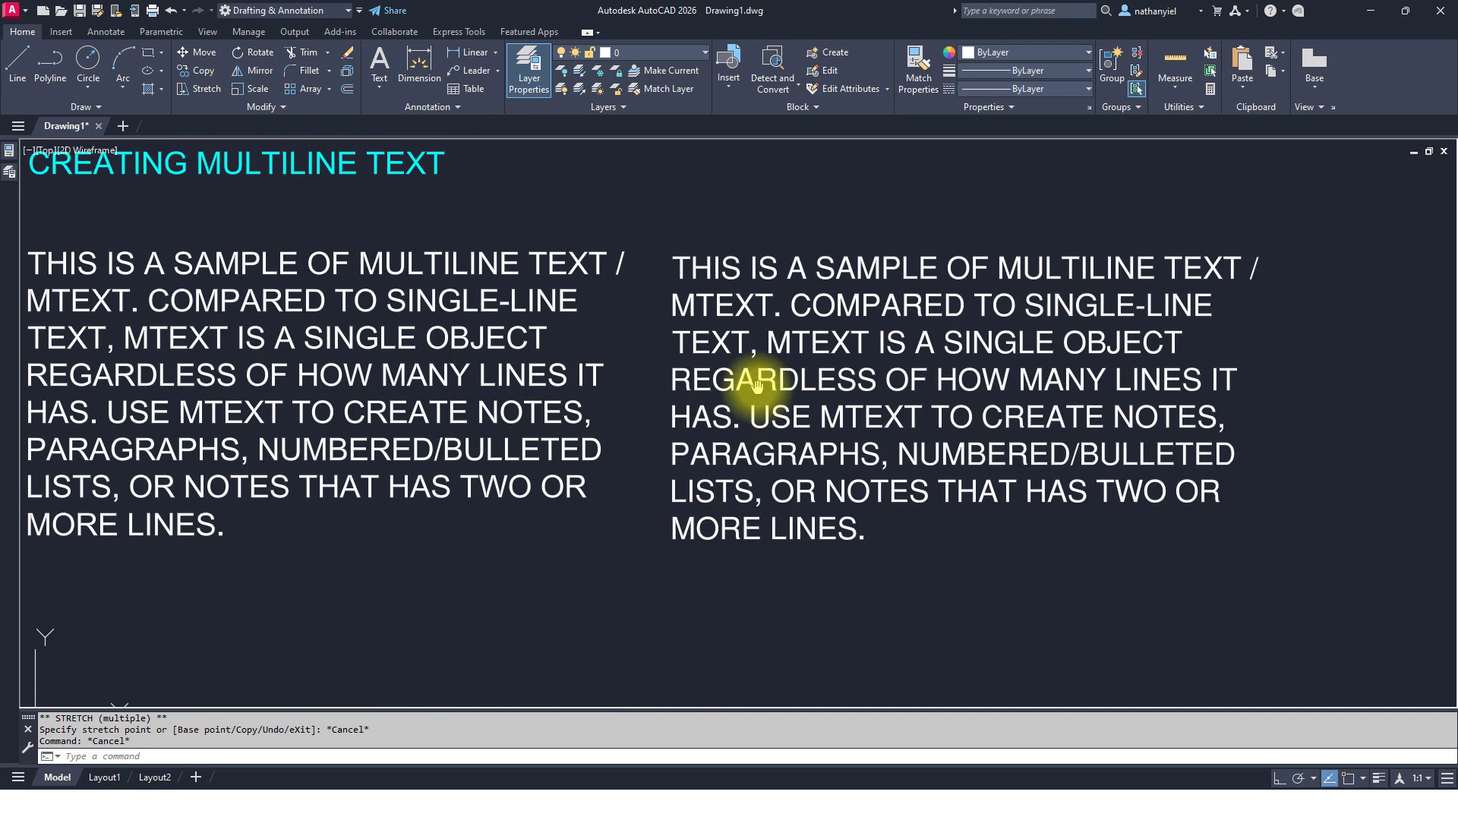
{"action": "double_click", "coordinate": [816, 277]}
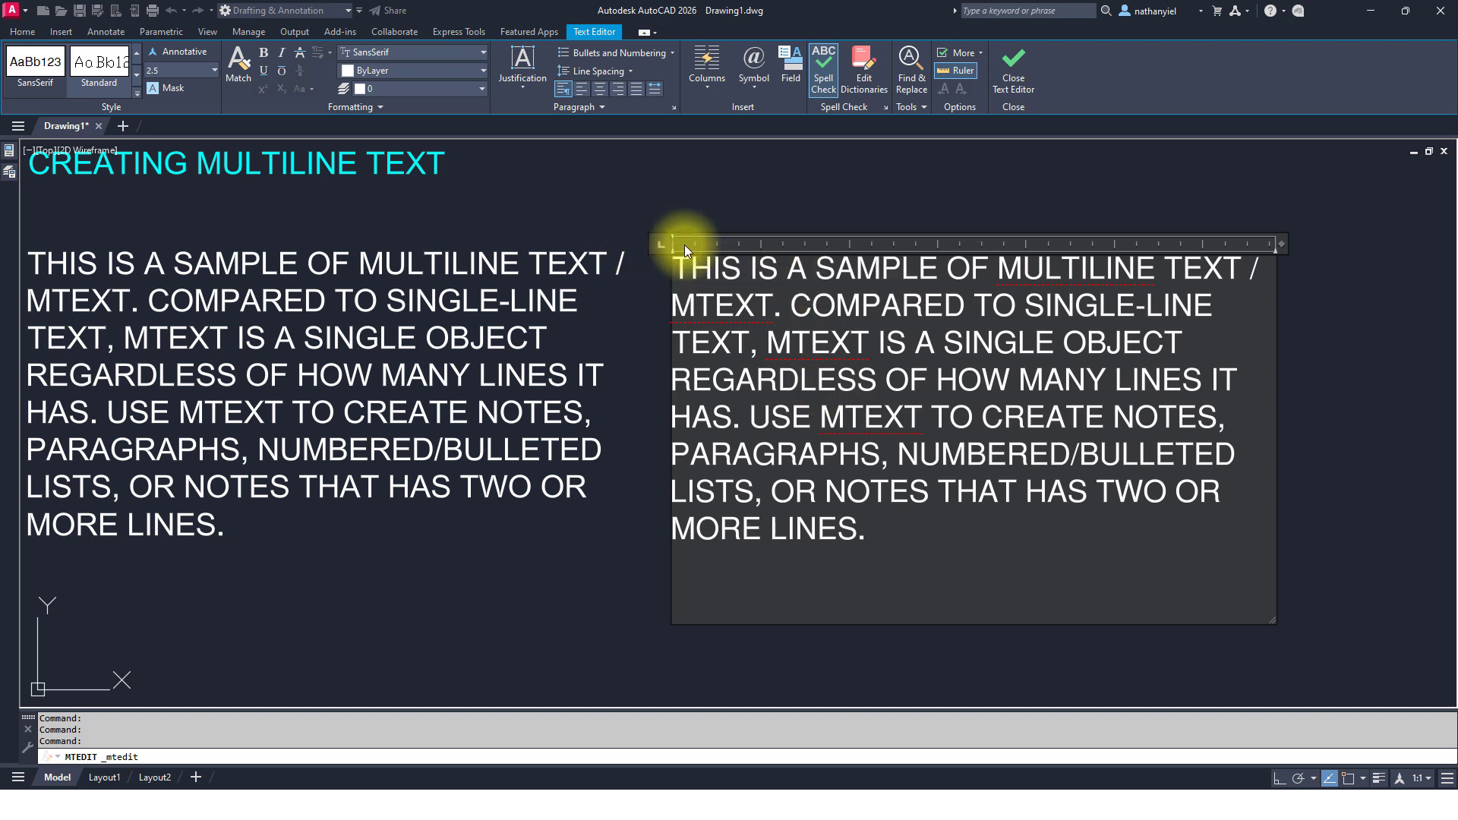
{"action": "left_click", "coordinate": [678, 270]}
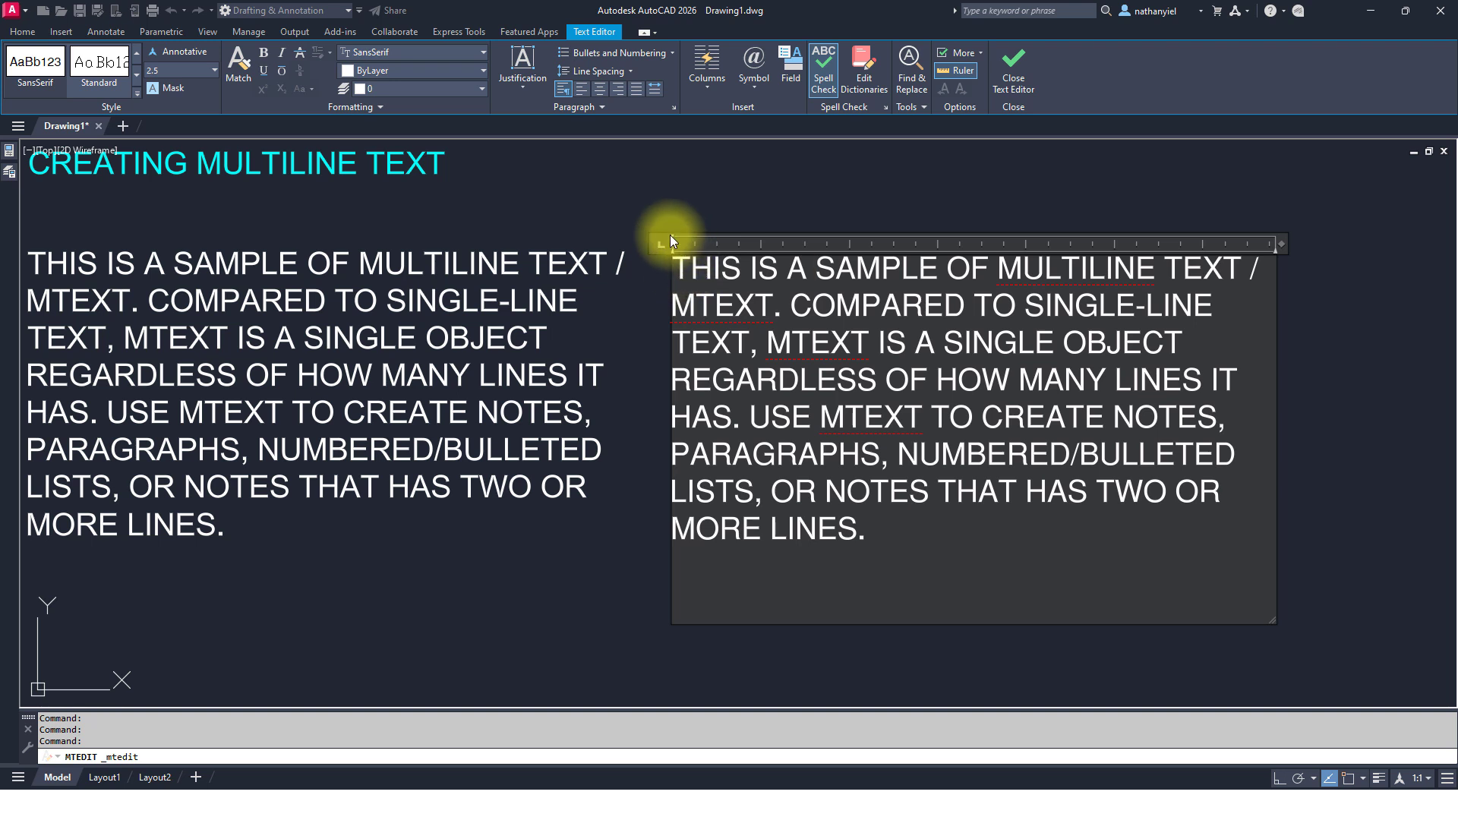
{"action": "left_click_drag", "start_coordinate": [673, 240], "coordinate": [737, 243]}
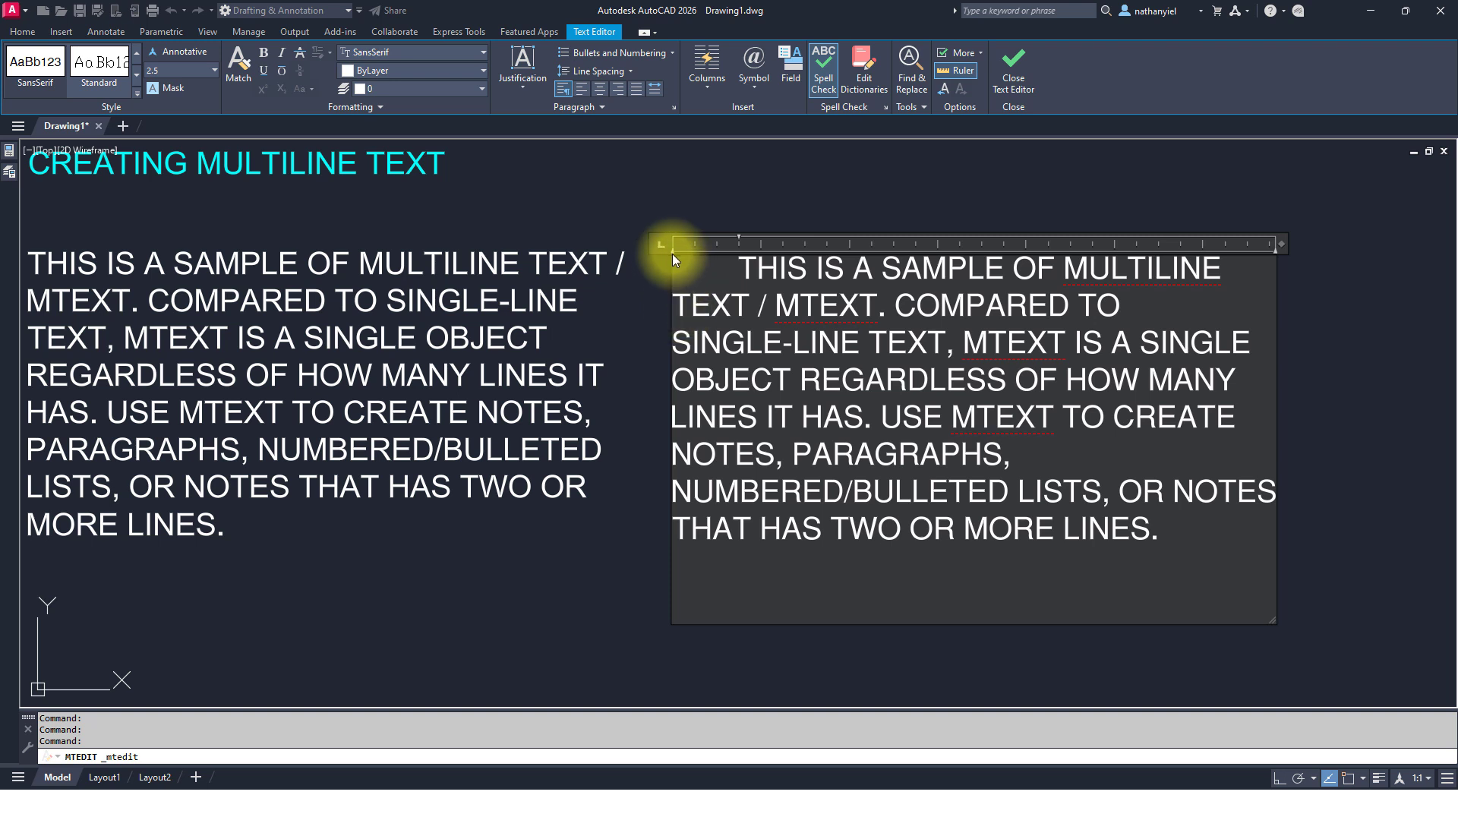
- Try the hanging indent marker, then return the first-line indent to the paragraph's left edge
{"action": "mouse_move", "coordinate": [672, 253]}
{"action": "left_mouse_down"}
{"action": "mouse_move", "coordinate": [713, 265]}
{"action": "mouse_move", "coordinate": [672, 254]}
{"action": "left_mouse_up"}
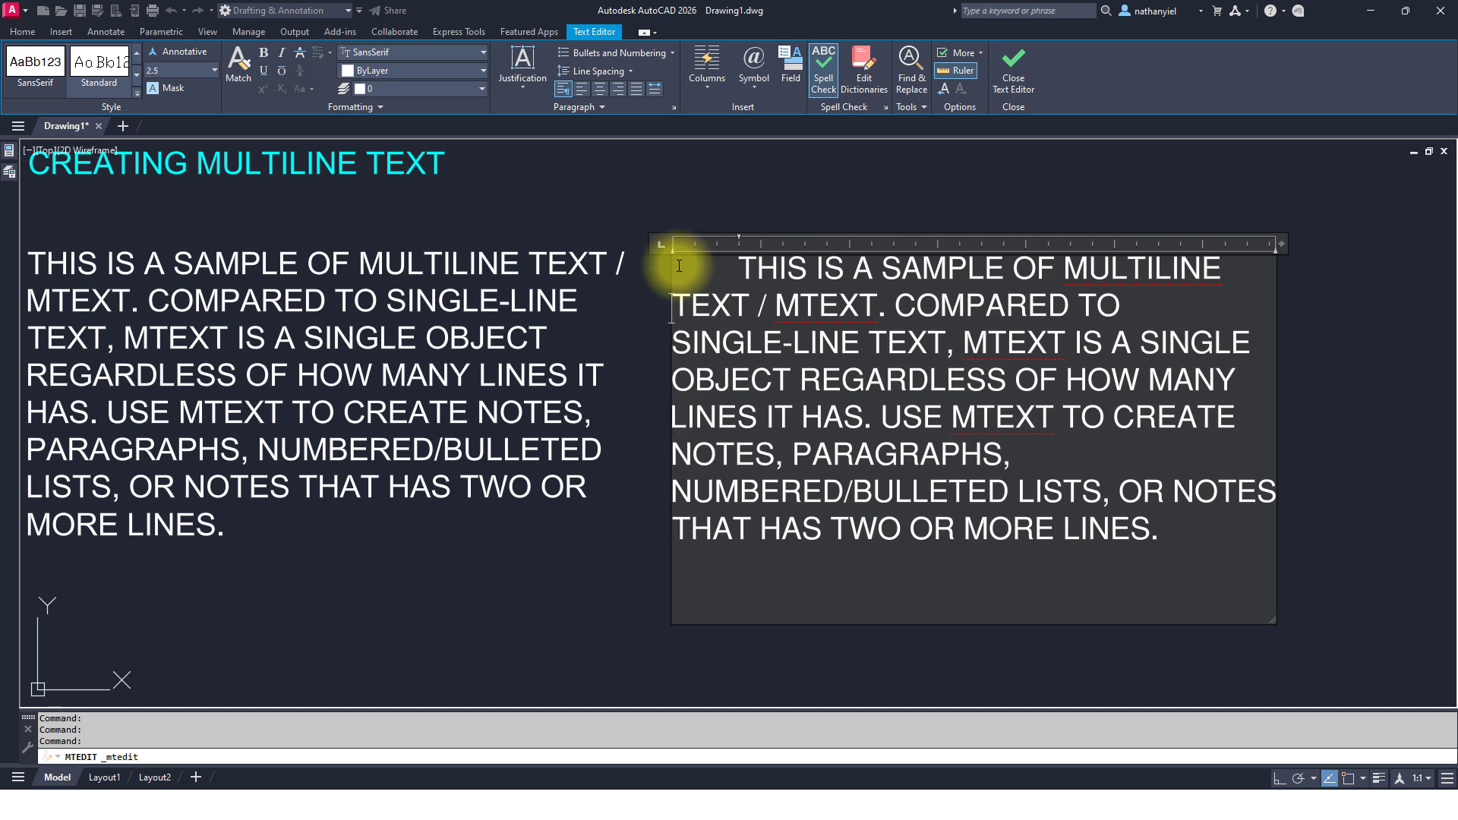
{"action": "left_click", "coordinate": [732, 267]}
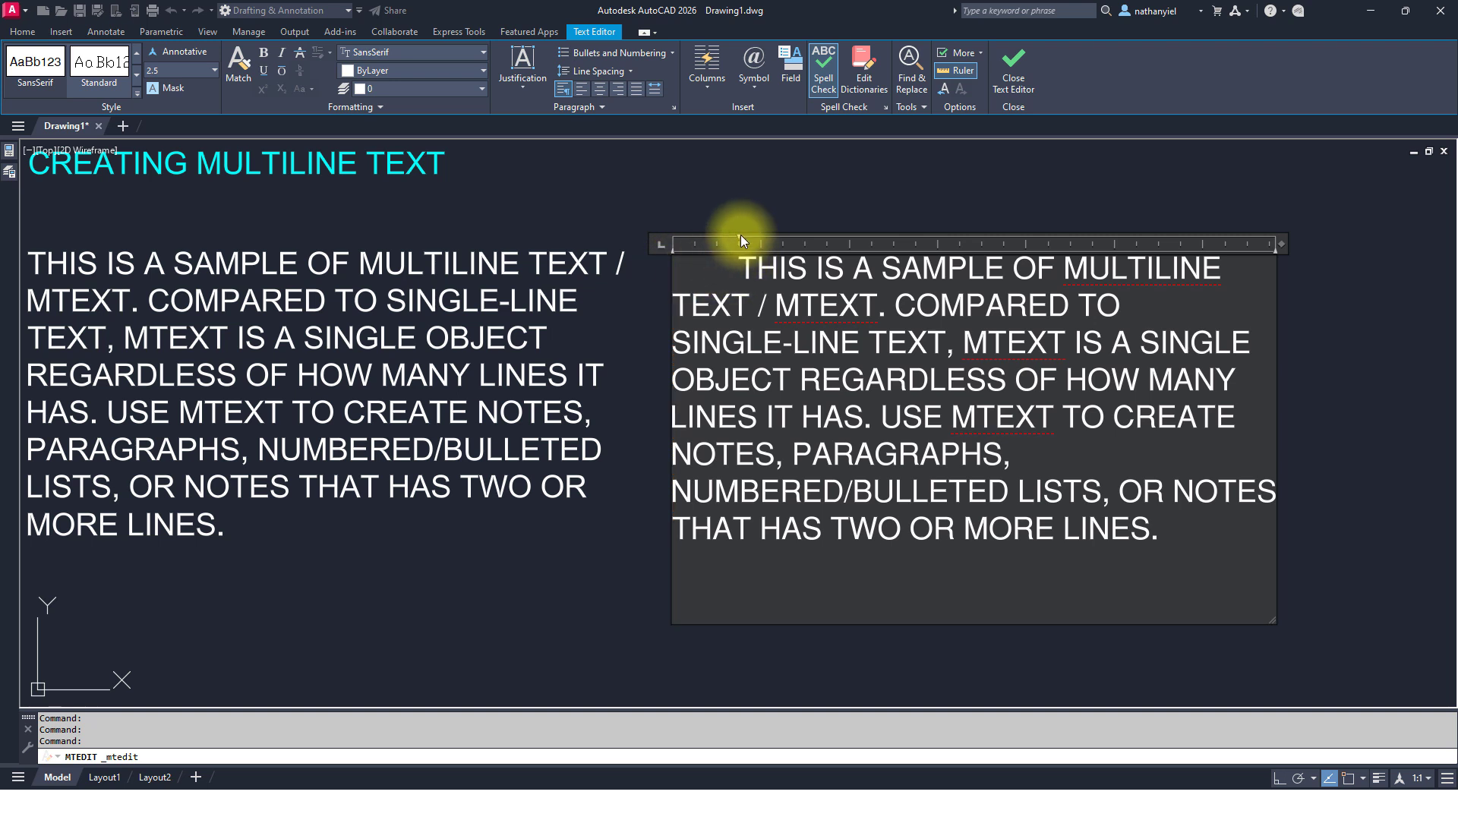
{"action": "left_click_drag", "start_coordinate": [740, 243], "coordinate": [673, 244]}
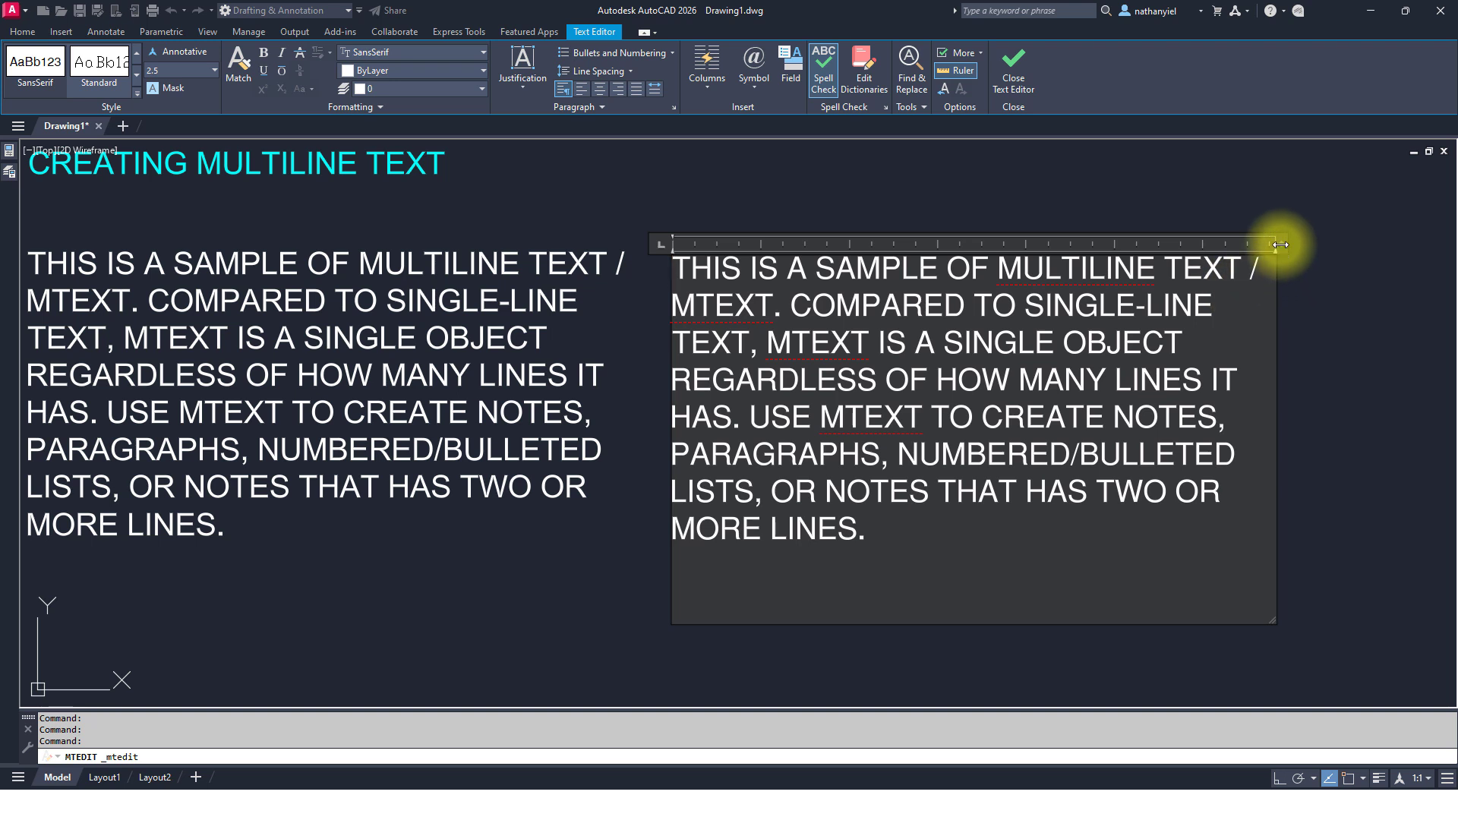
- Widen the text frame slightly, shorten its height to just below the last line, and finish editing the multiline text
{"action": "mouse_move", "coordinate": [1280, 245]}
{"action": "left_mouse_down"}
{"action": "mouse_move", "coordinate": [1378, 243]}
{"action": "mouse_move", "coordinate": [1284, 244]}
{"action": "left_mouse_up"}
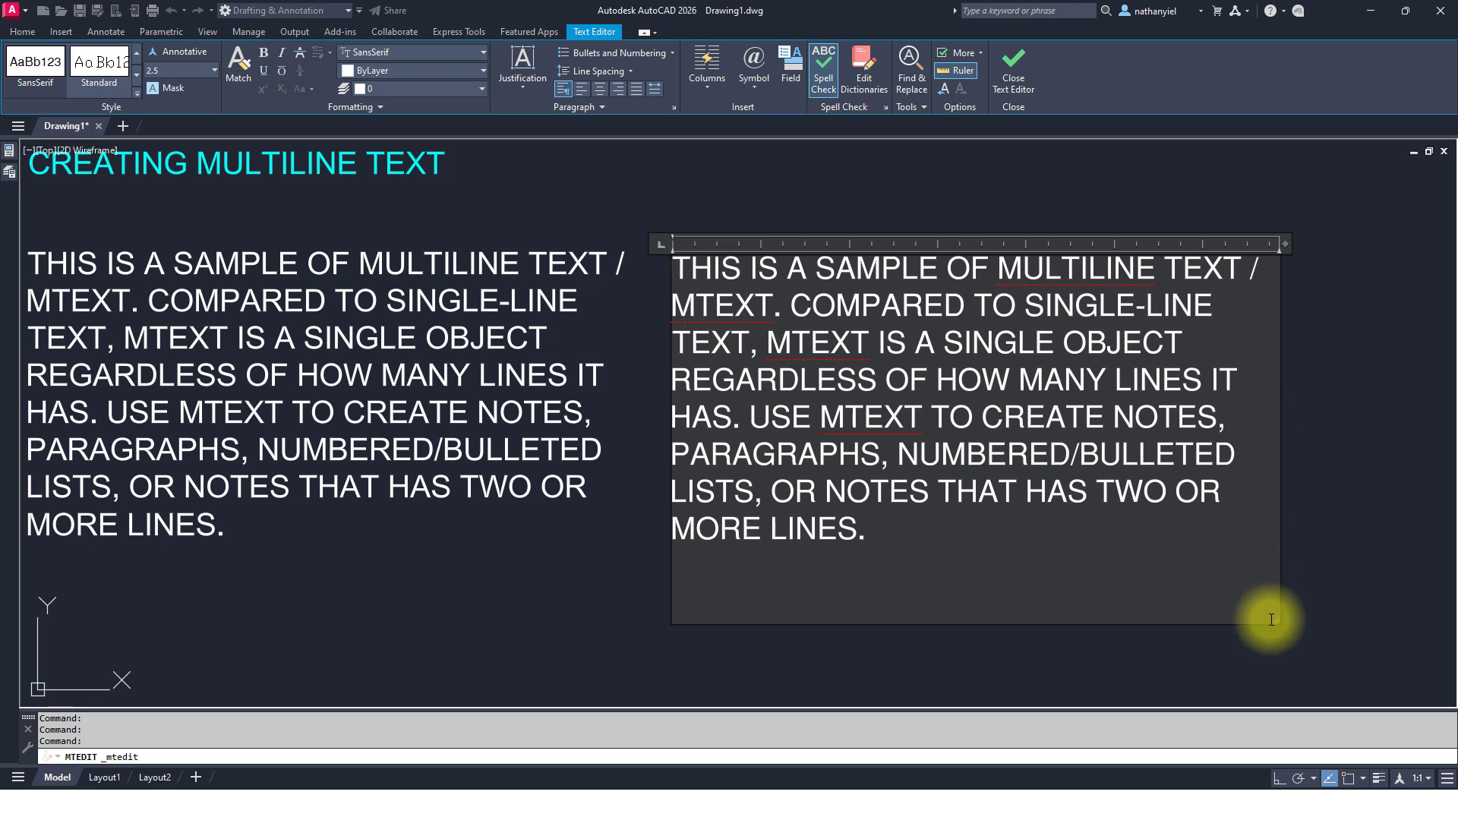
{"action": "mouse_move", "coordinate": [1279, 622]}
{"action": "left_mouse_down"}
{"action": "mouse_move", "coordinate": [1297, 635]}
{"action": "mouse_move", "coordinate": [1264, 560]}
{"action": "mouse_move", "coordinate": [1282, 614]}
{"action": "left_mouse_up"}
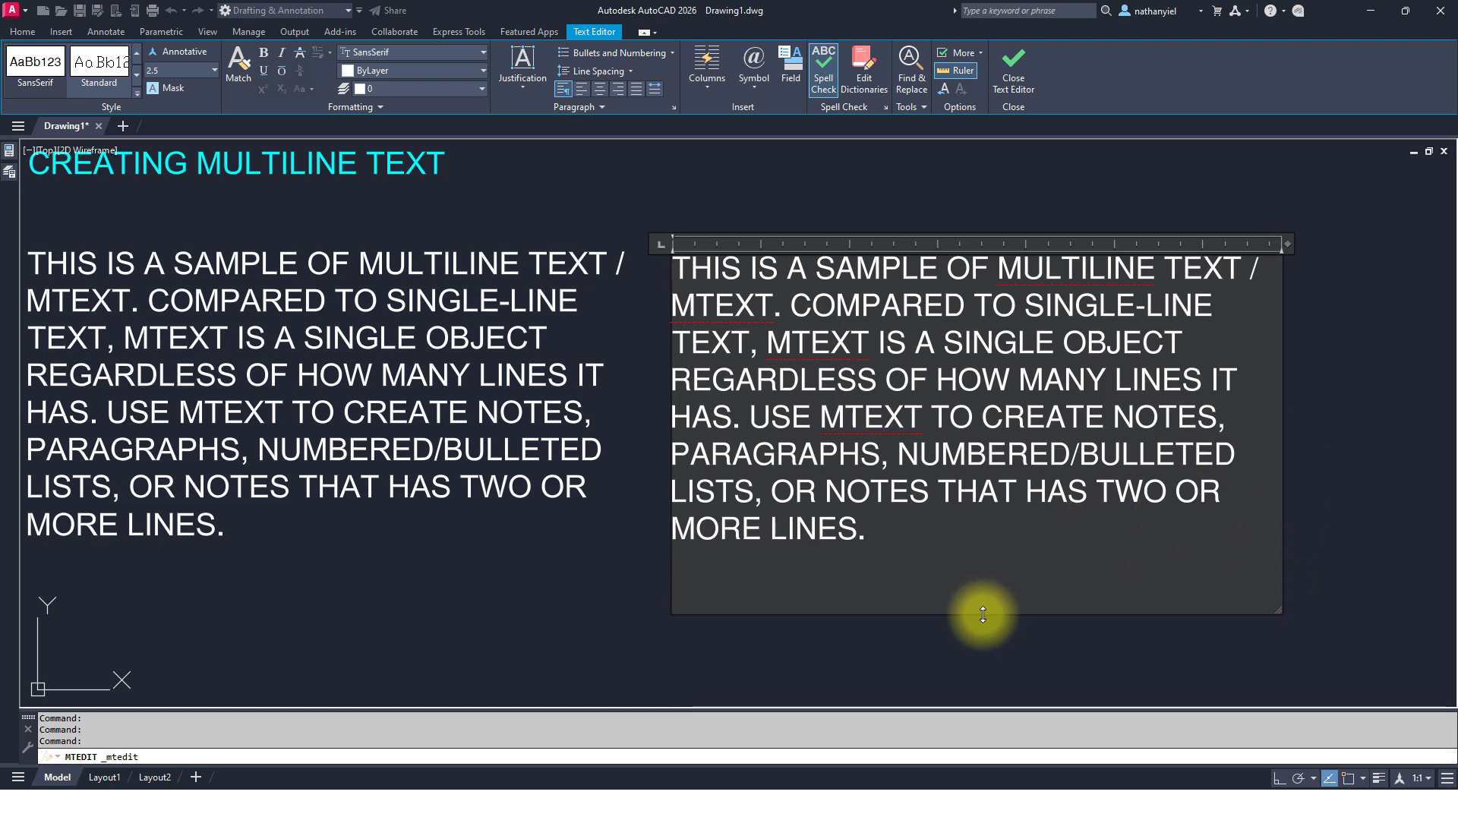
{"action": "left_click_drag", "start_coordinate": [983, 613], "coordinate": [996, 587]}
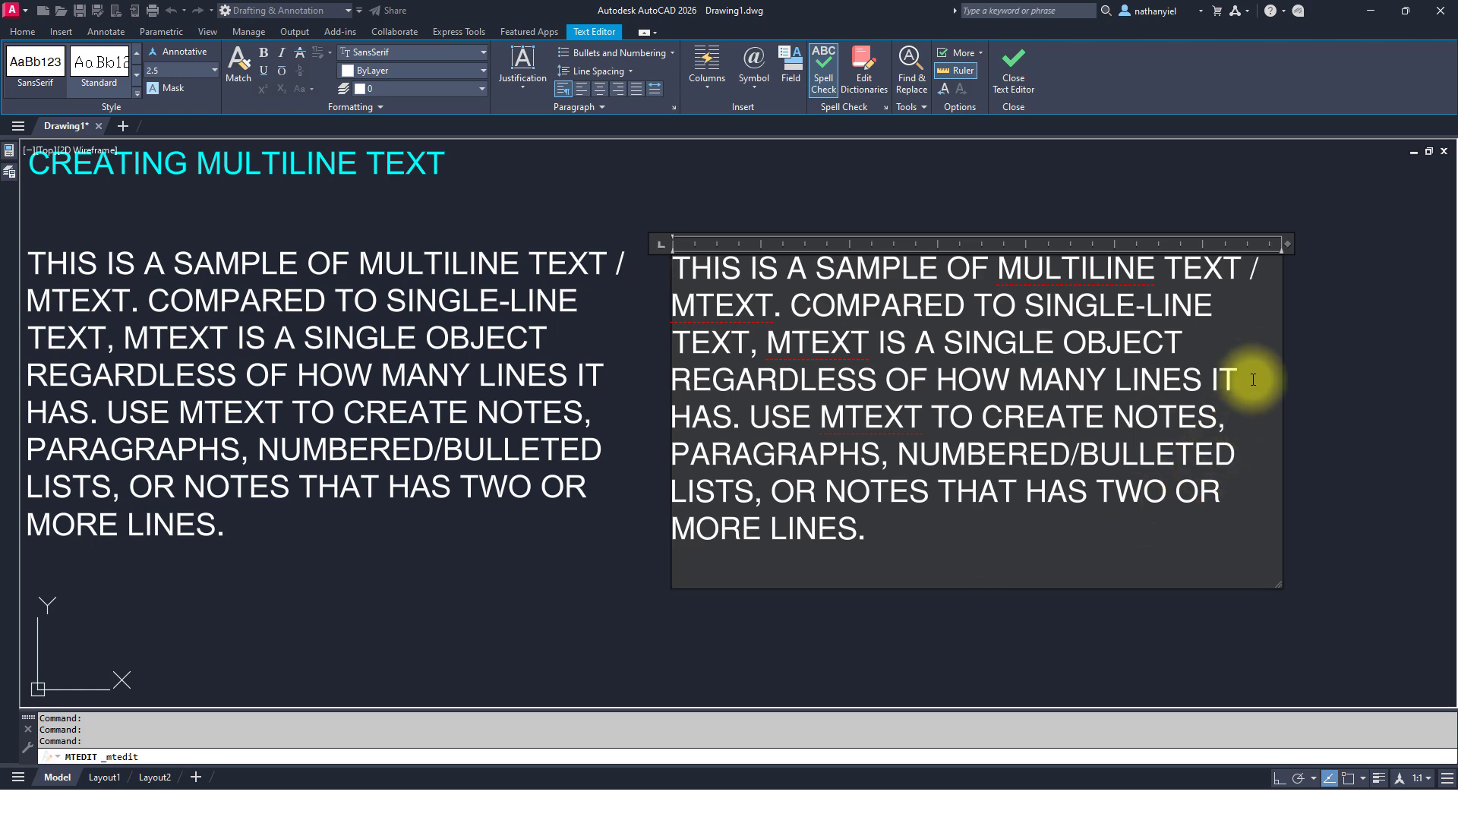
{"action": "mouse_move", "coordinate": [1282, 358]}
{"action": "left_mouse_down"}
{"action": "mouse_move", "coordinate": [1390, 359]}
{"action": "mouse_move", "coordinate": [1294, 361]}
{"action": "left_mouse_up"}
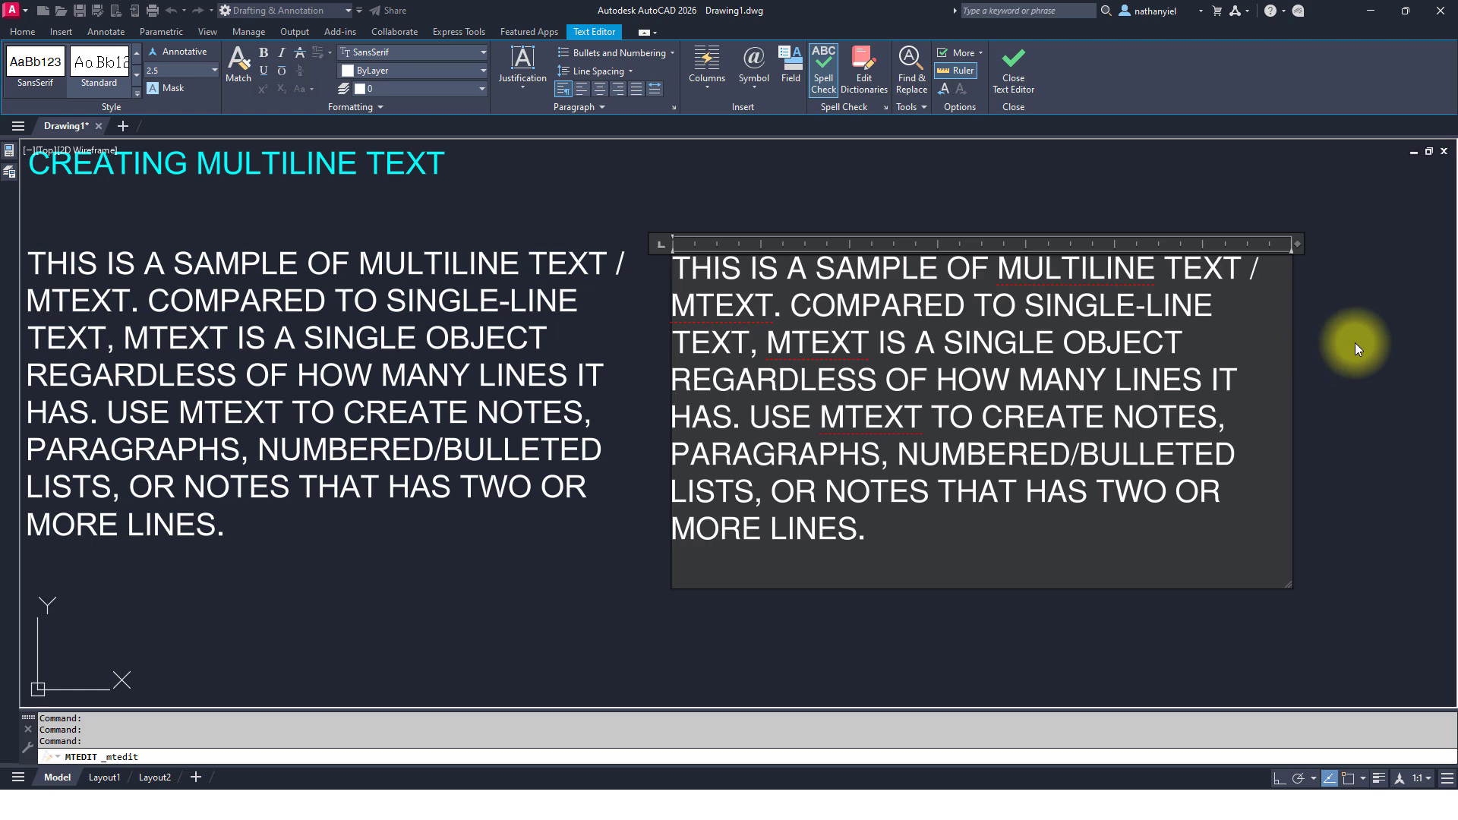
{"action": "left_click", "coordinate": [923, 641]}
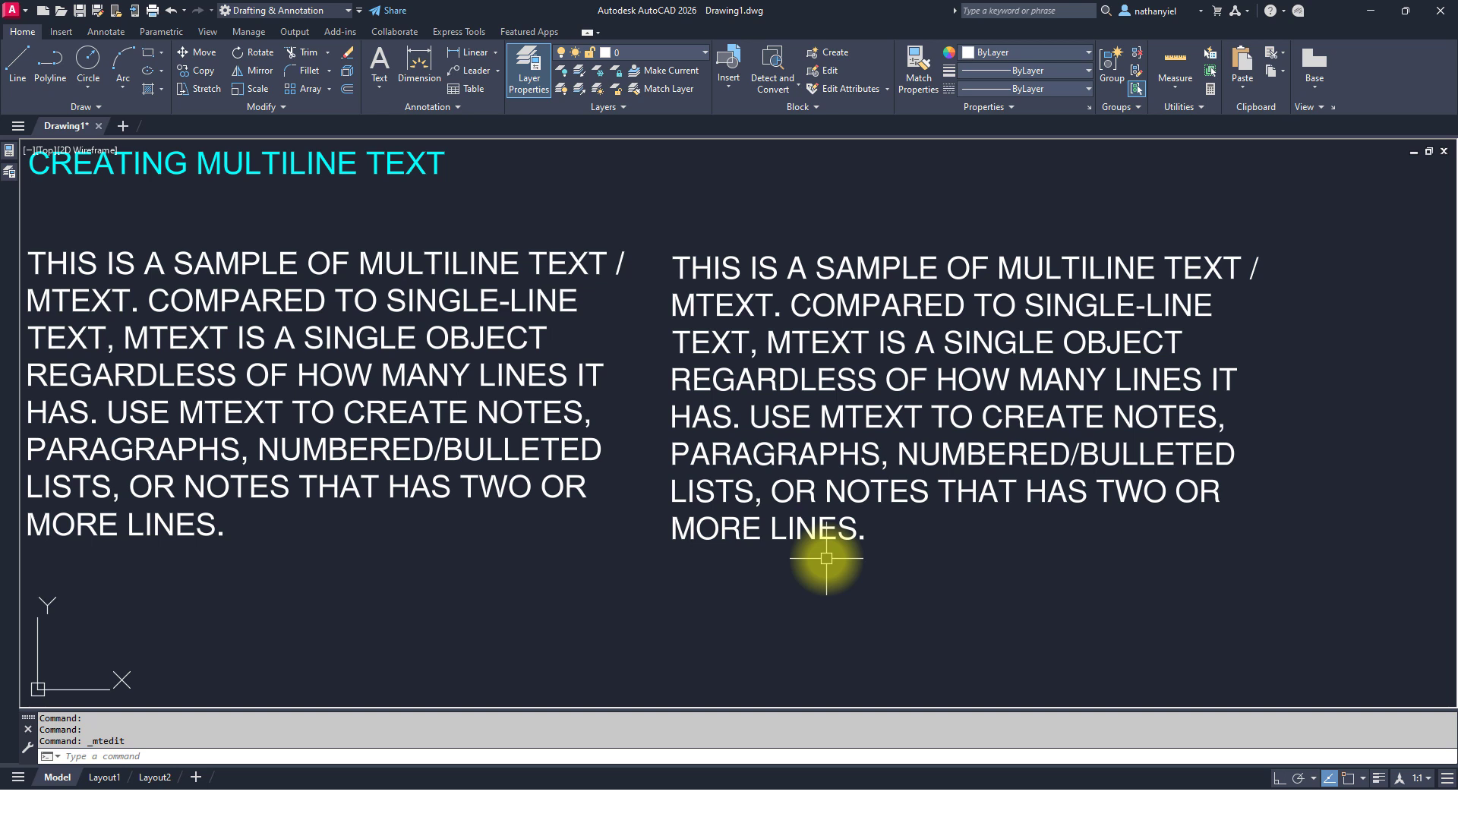
- Open the plain white multiline text beside the coloured sample paragraph for editing
{"action": "scroll", "coordinate": [832, 568], "scroll_direction": "down", "scroll_amount": 4}
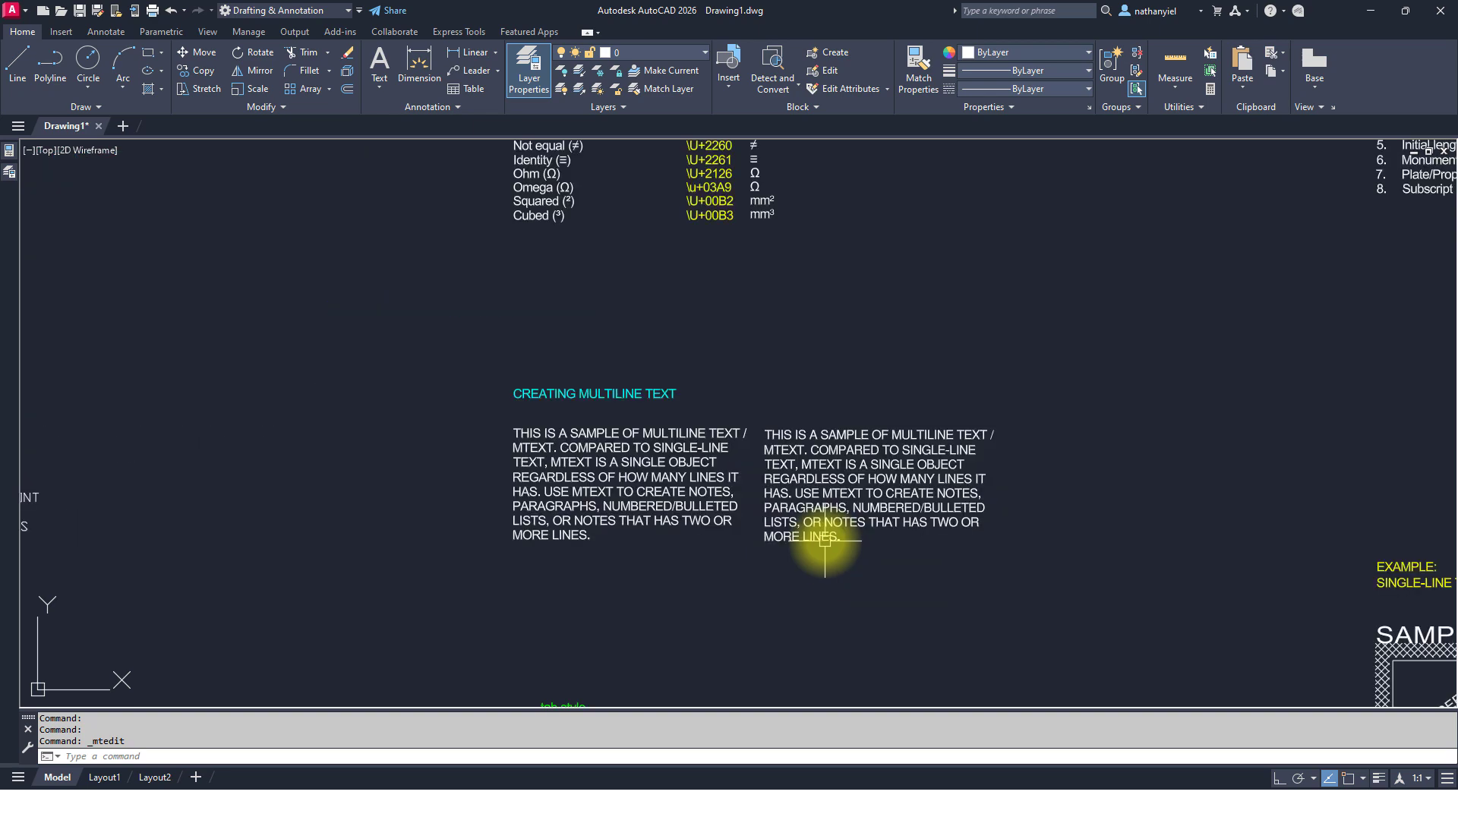
{"action": "scroll", "coordinate": [837, 581], "scroll_direction": "down", "scroll_amount": 3}
{"action": "mouse_move", "coordinate": [836, 596]}
{"action": "middle_mouse_down"}
{"action": "mouse_move", "coordinate": [823, 365]}
{"action": "mouse_move", "coordinate": [781, 580]}
{"action": "mouse_move", "coordinate": [809, 441]}
{"action": "mouse_move", "coordinate": [863, 329]}
{"action": "mouse_move", "coordinate": [736, 488]}
{"action": "mouse_move", "coordinate": [651, 381]}
{"action": "mouse_move", "coordinate": [688, 372]}
{"action": "middle_mouse_up"}
{"action": "scroll", "coordinate": [689, 372], "scroll_direction": "up", "scroll_amount": 6}
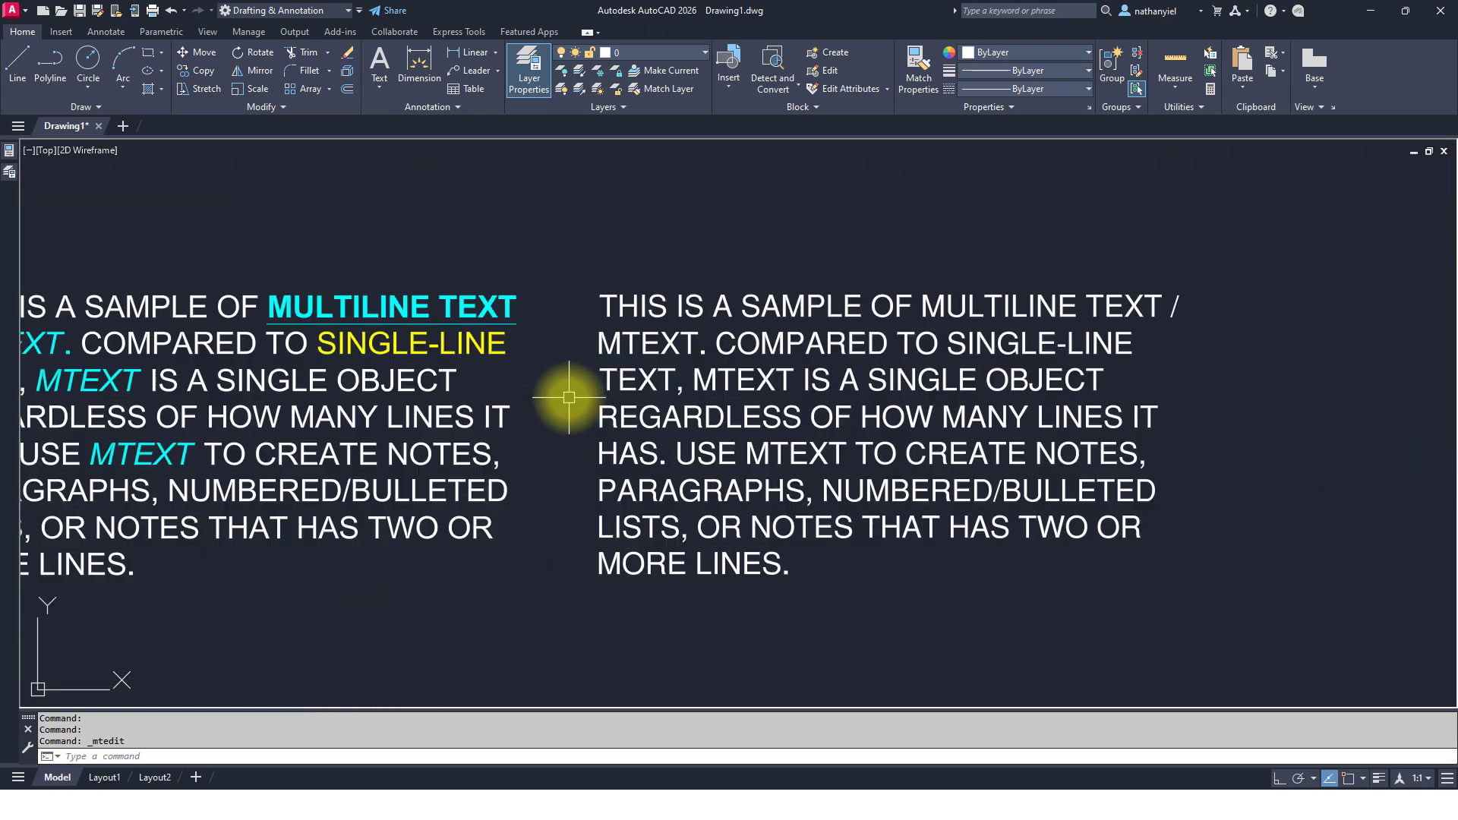
{"action": "middle_click_drag", "start_coordinate": [570, 390], "coordinate": [711, 370]}
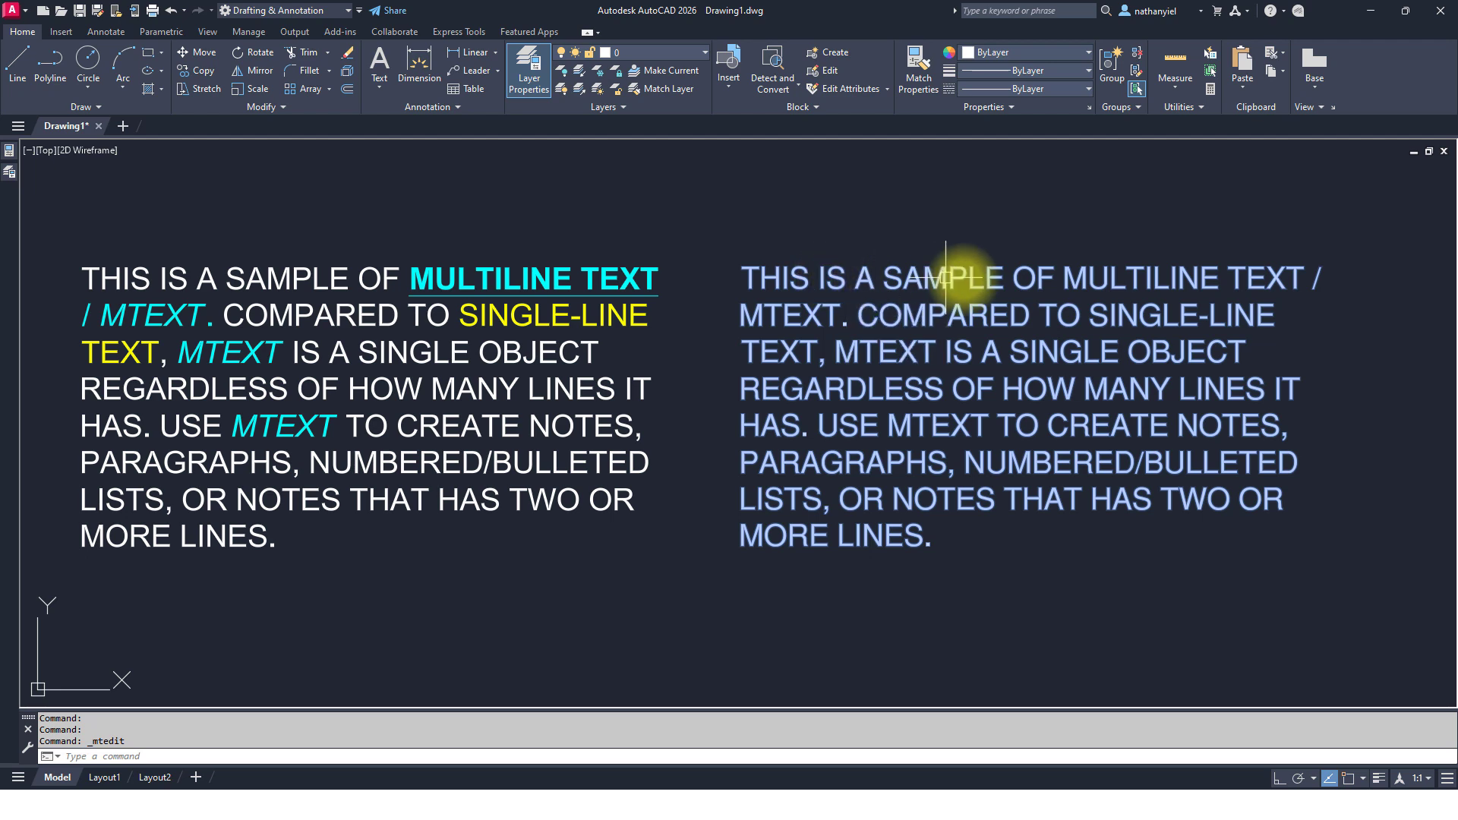
{"action": "left_click", "coordinate": [871, 267]}
{"action": "double_click", "coordinate": [871, 268]}
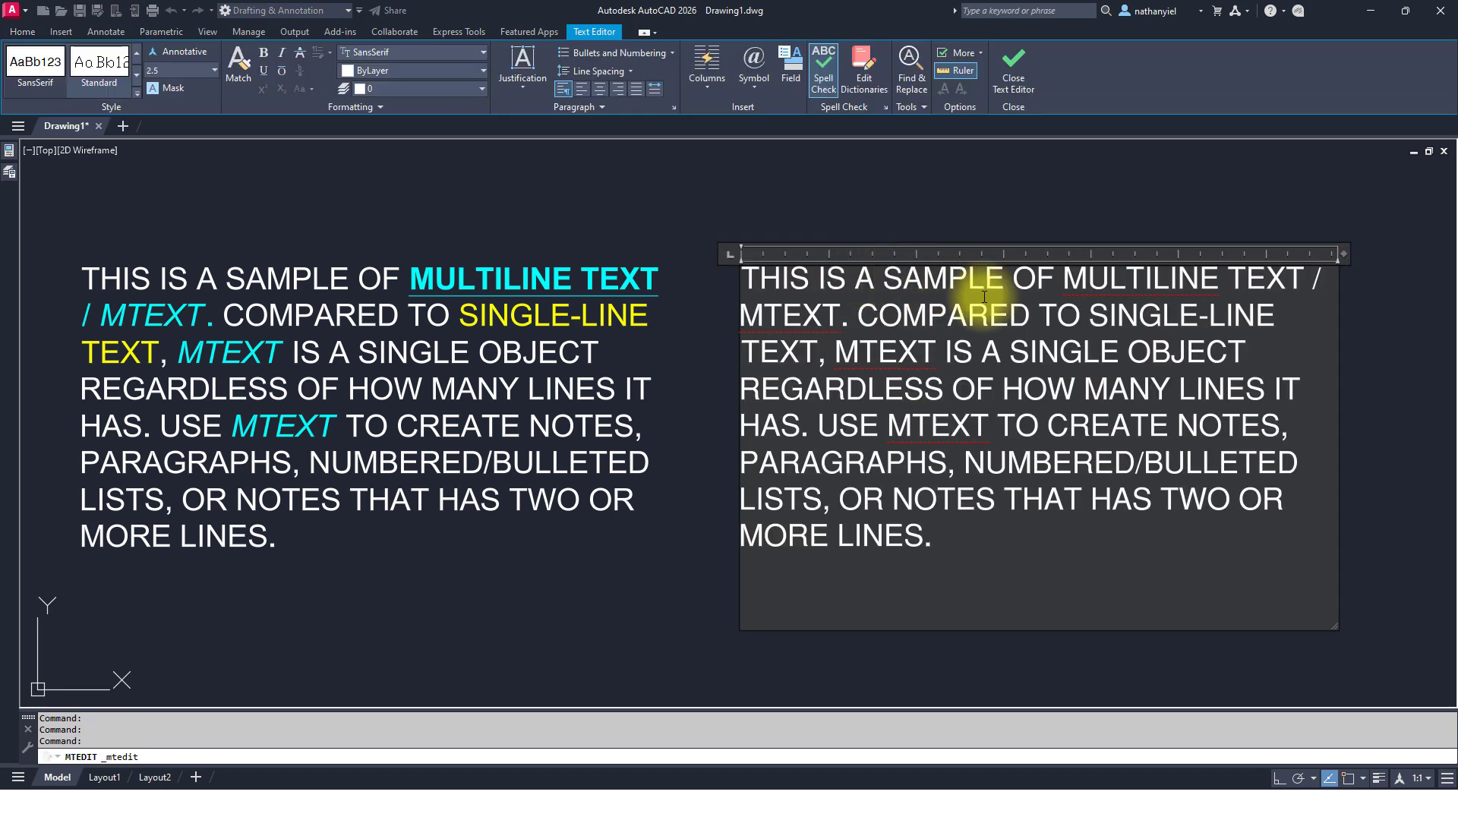
- Format the words MULTILINE TEXT in the copy's first line as cyan, underlined and bold
{"action": "left_click_drag", "start_coordinate": [1067, 278], "coordinate": [1301, 277]}
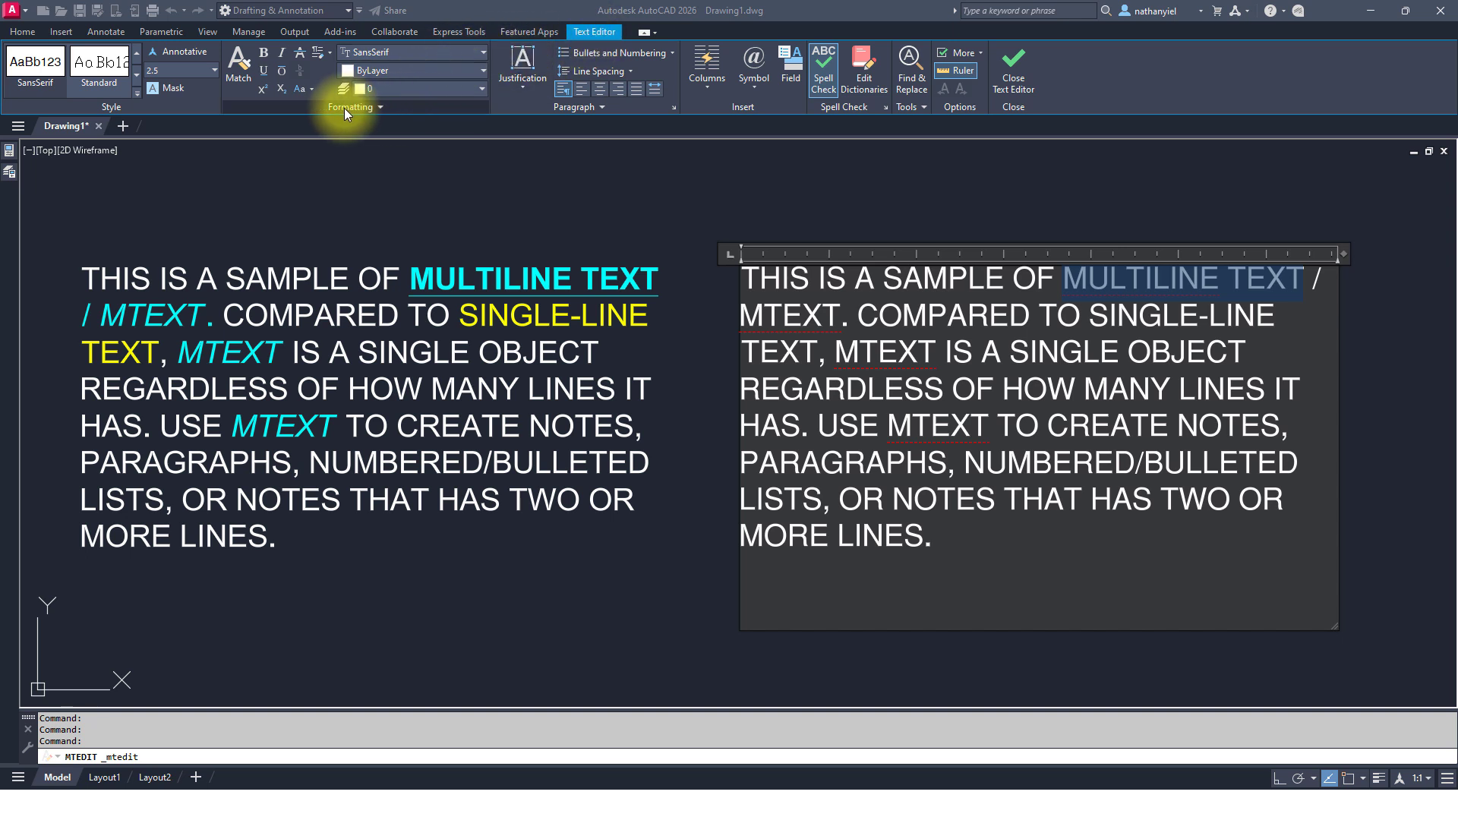
{"action": "left_click", "coordinate": [417, 72]}
{"action": "left_click", "coordinate": [394, 217]}
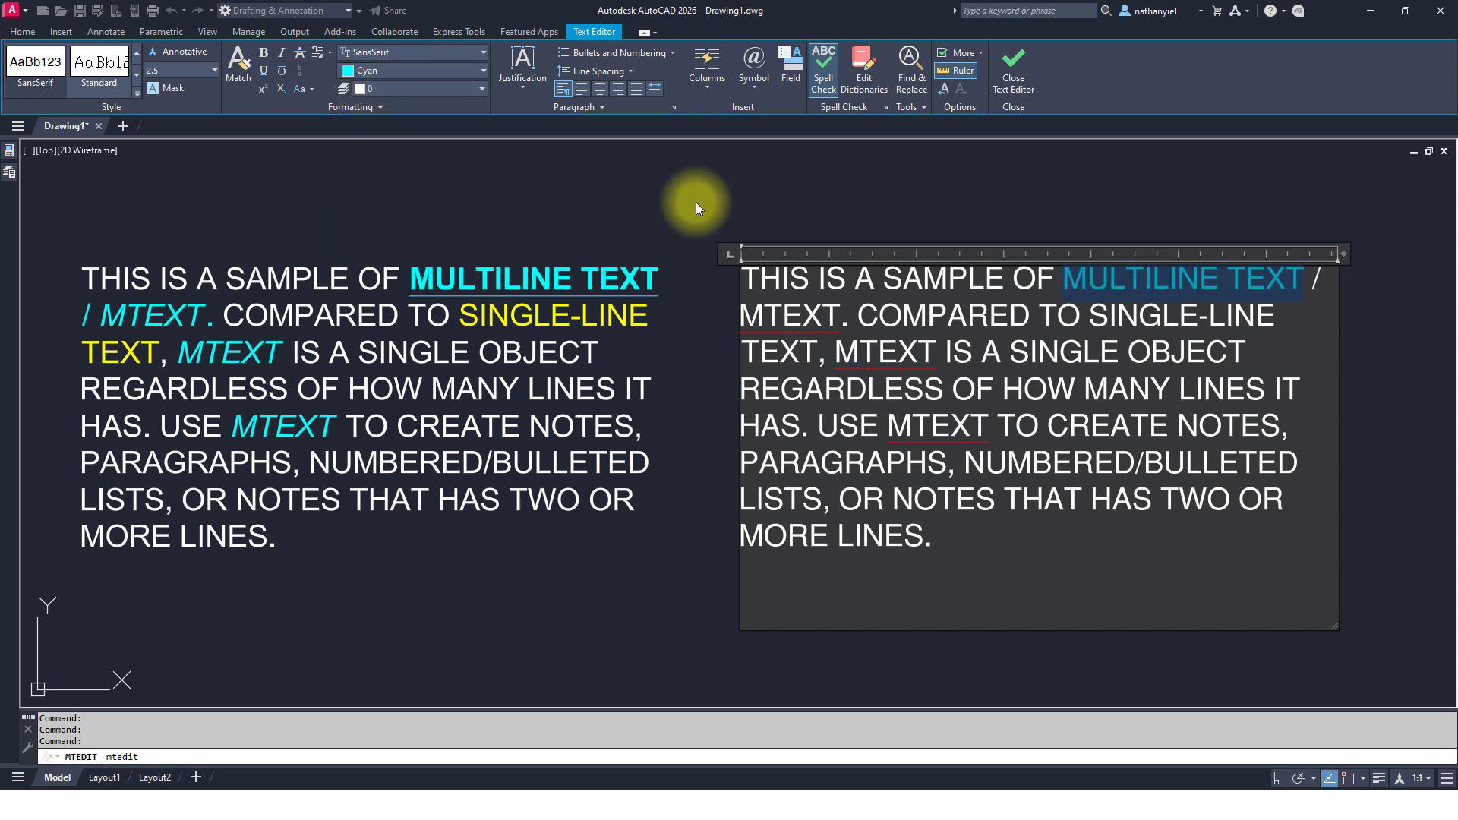
{"action": "mouse_move", "coordinate": [676, 202]}
{"action": "middle_mouse_down"}
{"action": "mouse_move", "coordinate": [599, 215]}
{"action": "mouse_move", "coordinate": [293, 156]}
{"action": "middle_mouse_up"}
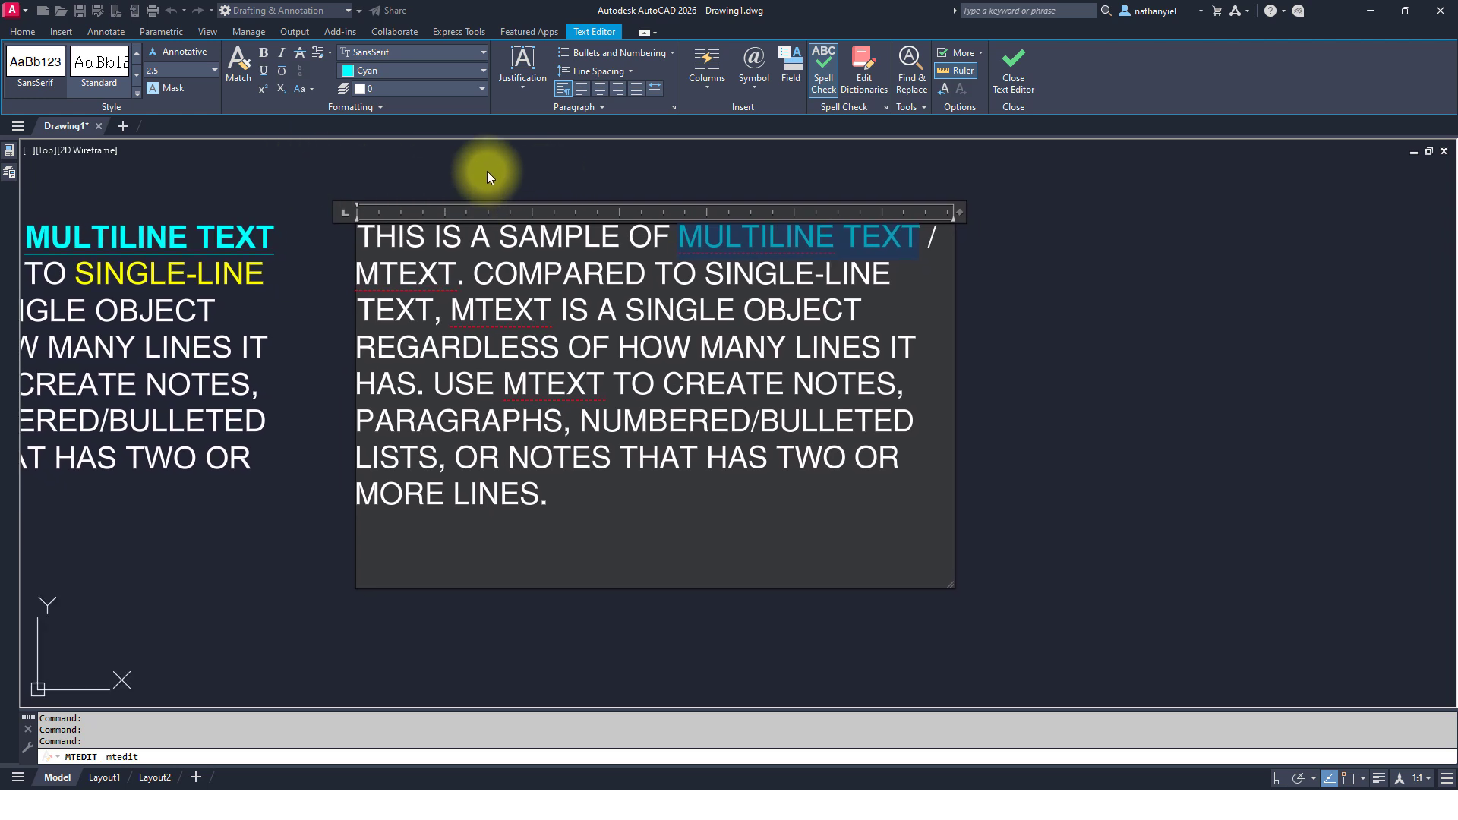
{"action": "left_click", "coordinate": [266, 71]}
{"action": "left_click", "coordinate": [265, 53]}
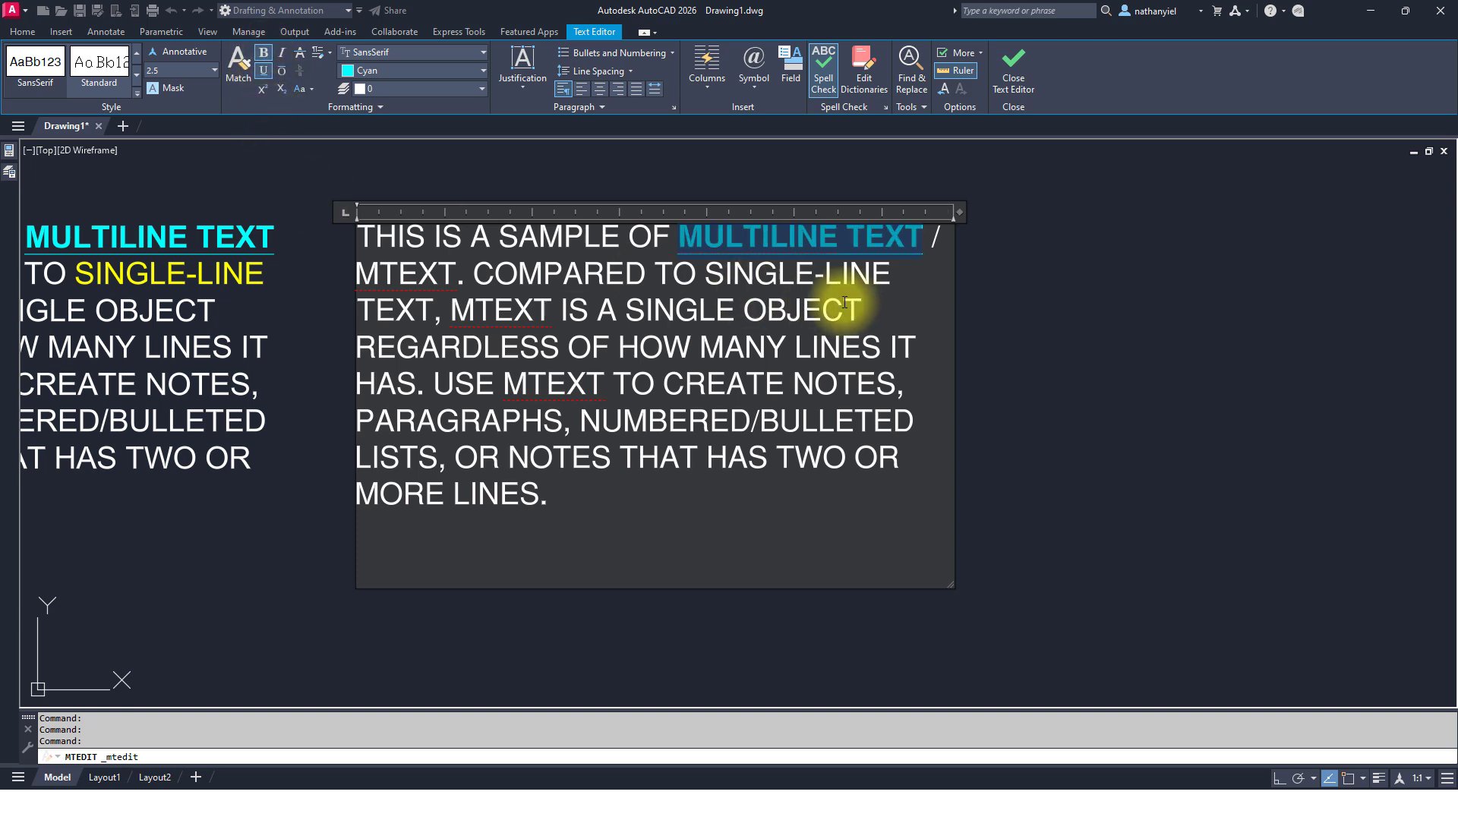
- Make the "/ MTEXT" that follows the bold words in the copy cyan and italic
{"action": "middle_click_drag", "start_coordinate": [316, 293], "coordinate": [749, 296]}
{"action": "left_click", "coordinate": [1359, 245]}
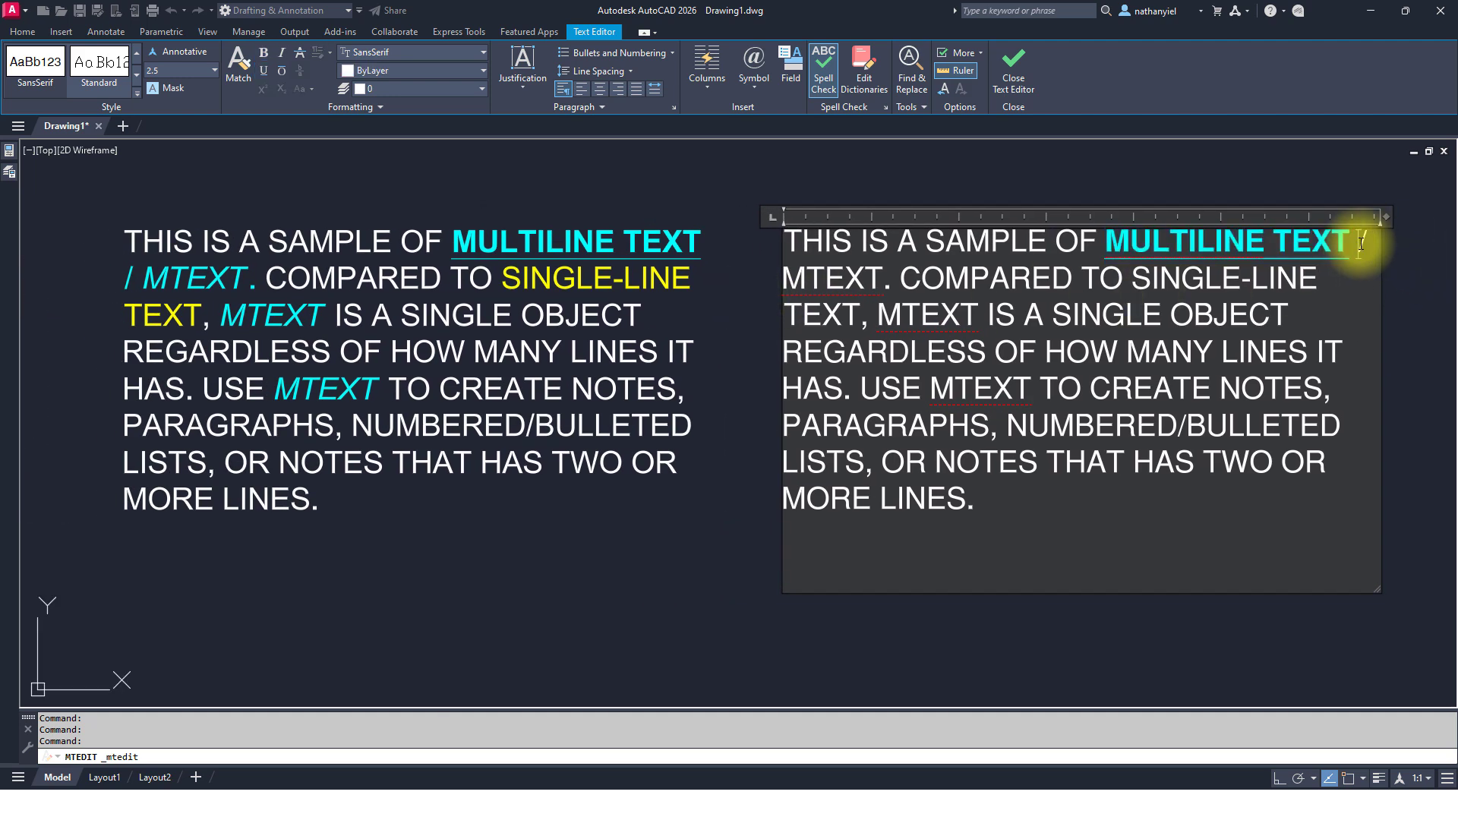
{"action": "left_click_drag", "start_coordinate": [1372, 245], "coordinate": [885, 281]}
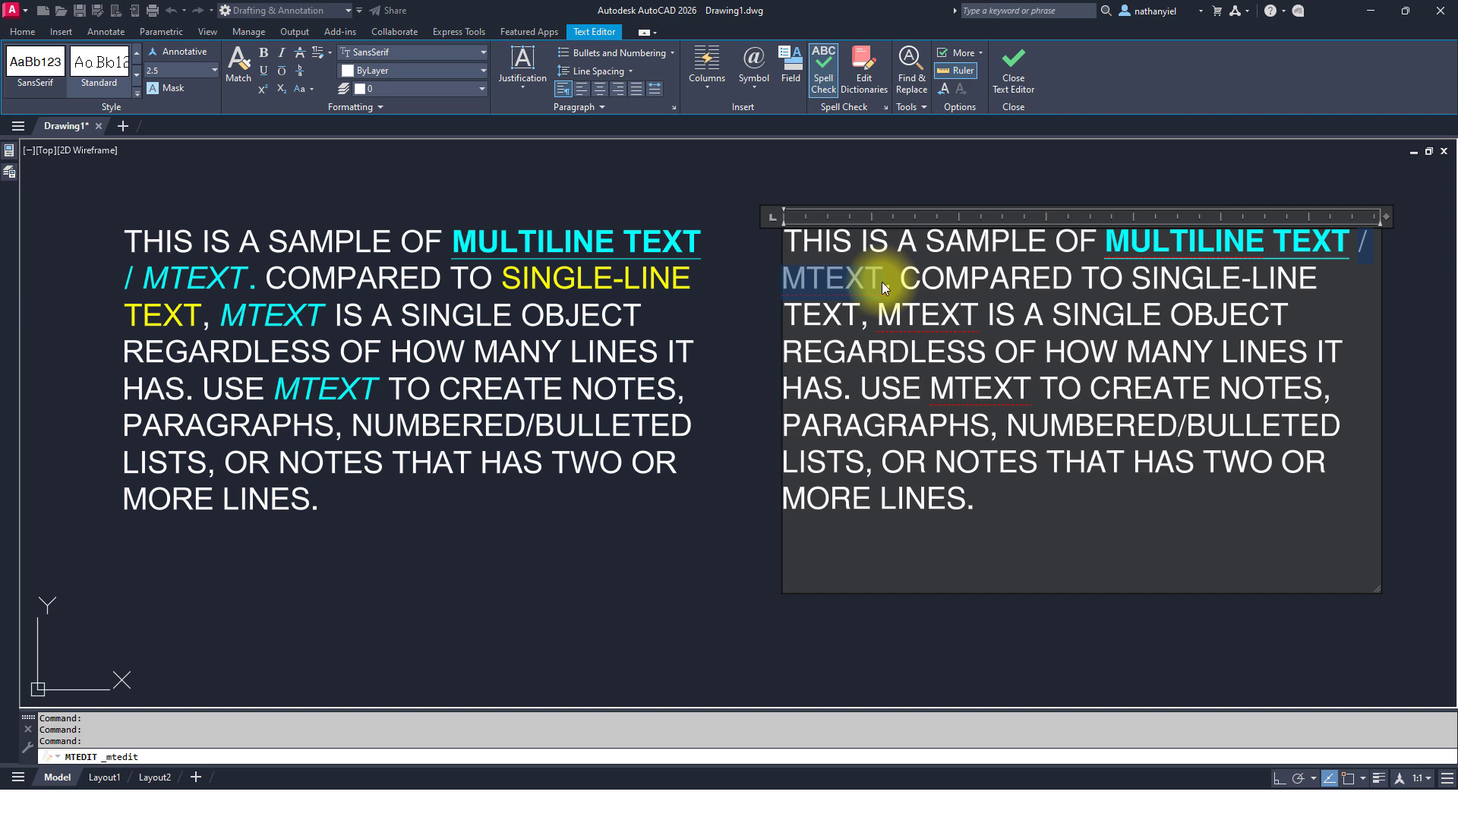
{"action": "left_click", "coordinate": [413, 70]}
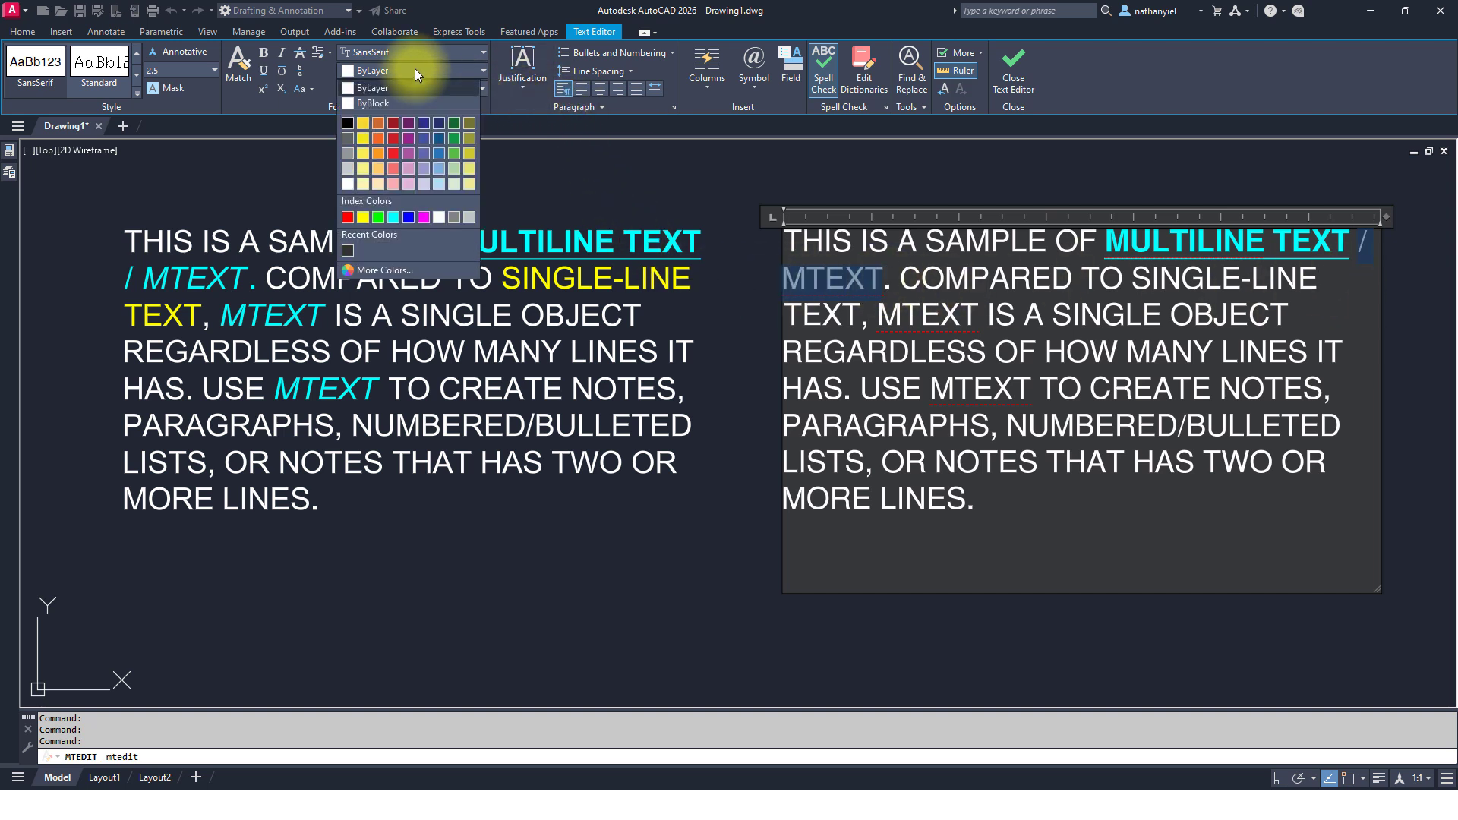
{"action": "left_click", "coordinate": [395, 216]}
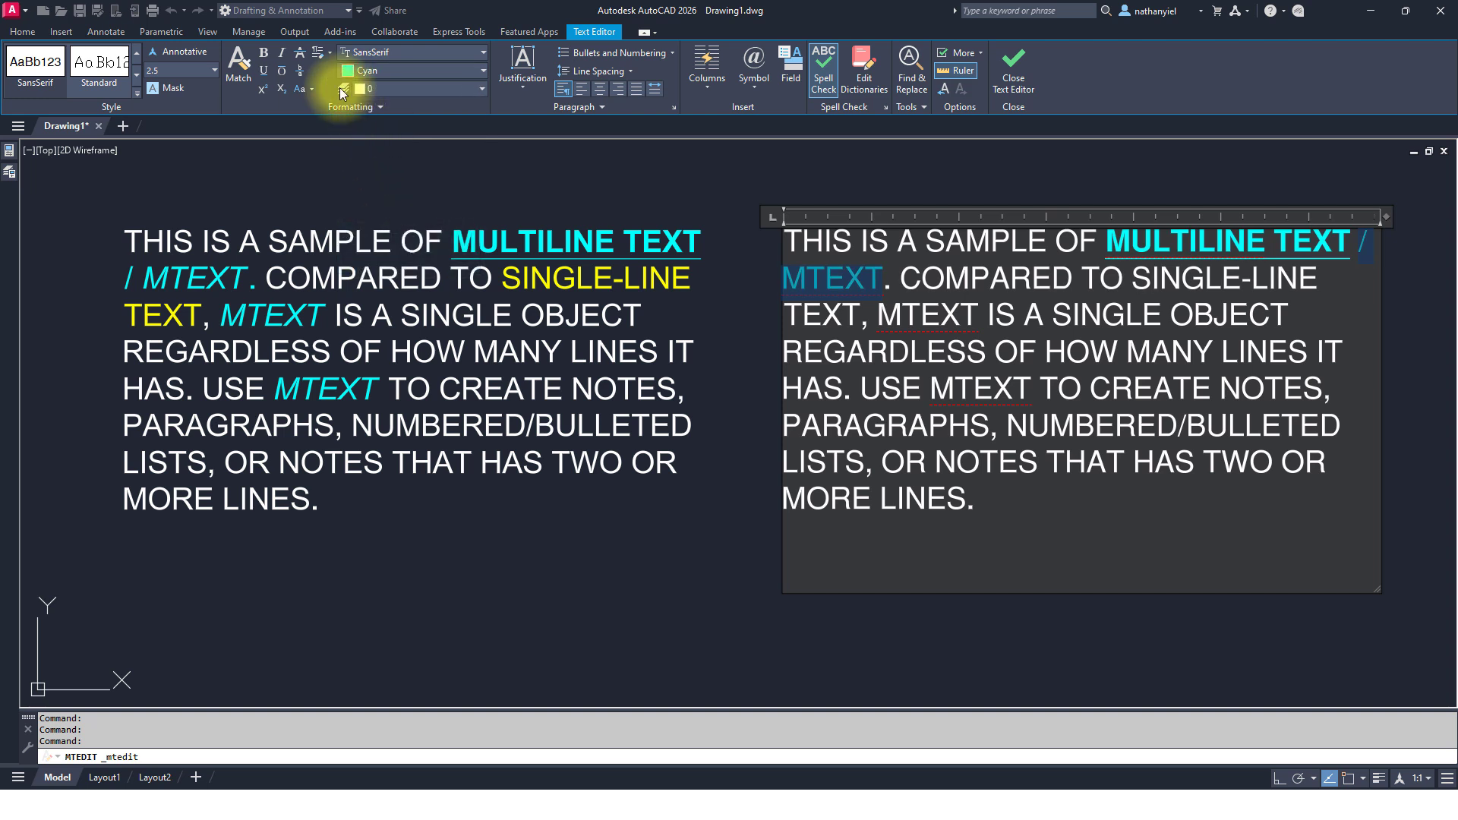
{"action": "left_click", "coordinate": [282, 53]}
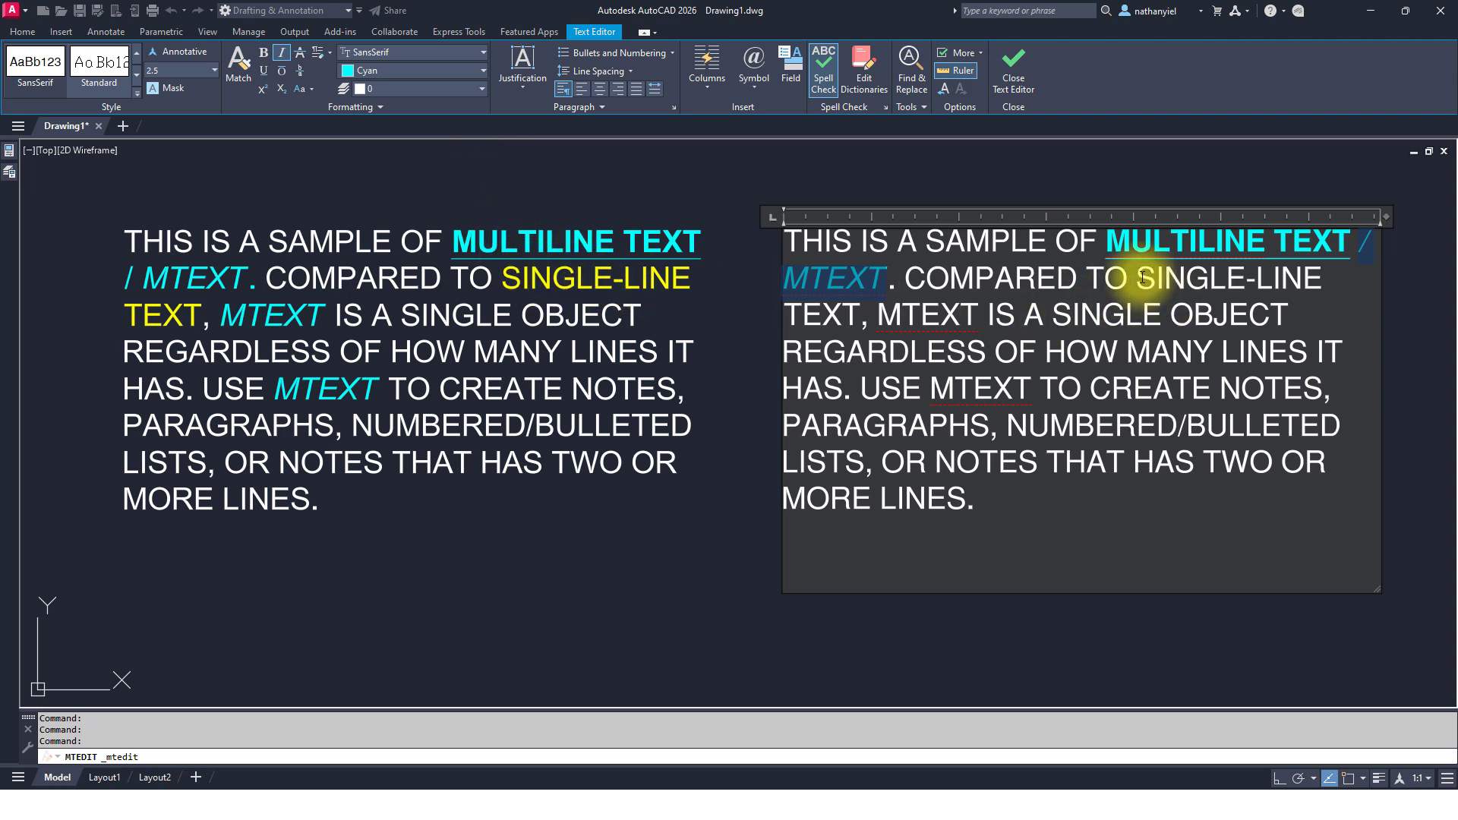
- Colour the words SINGLE-LINE TEXT in the copy yellow
{"action": "left_click_drag", "start_coordinate": [1138, 278], "coordinate": [864, 307]}
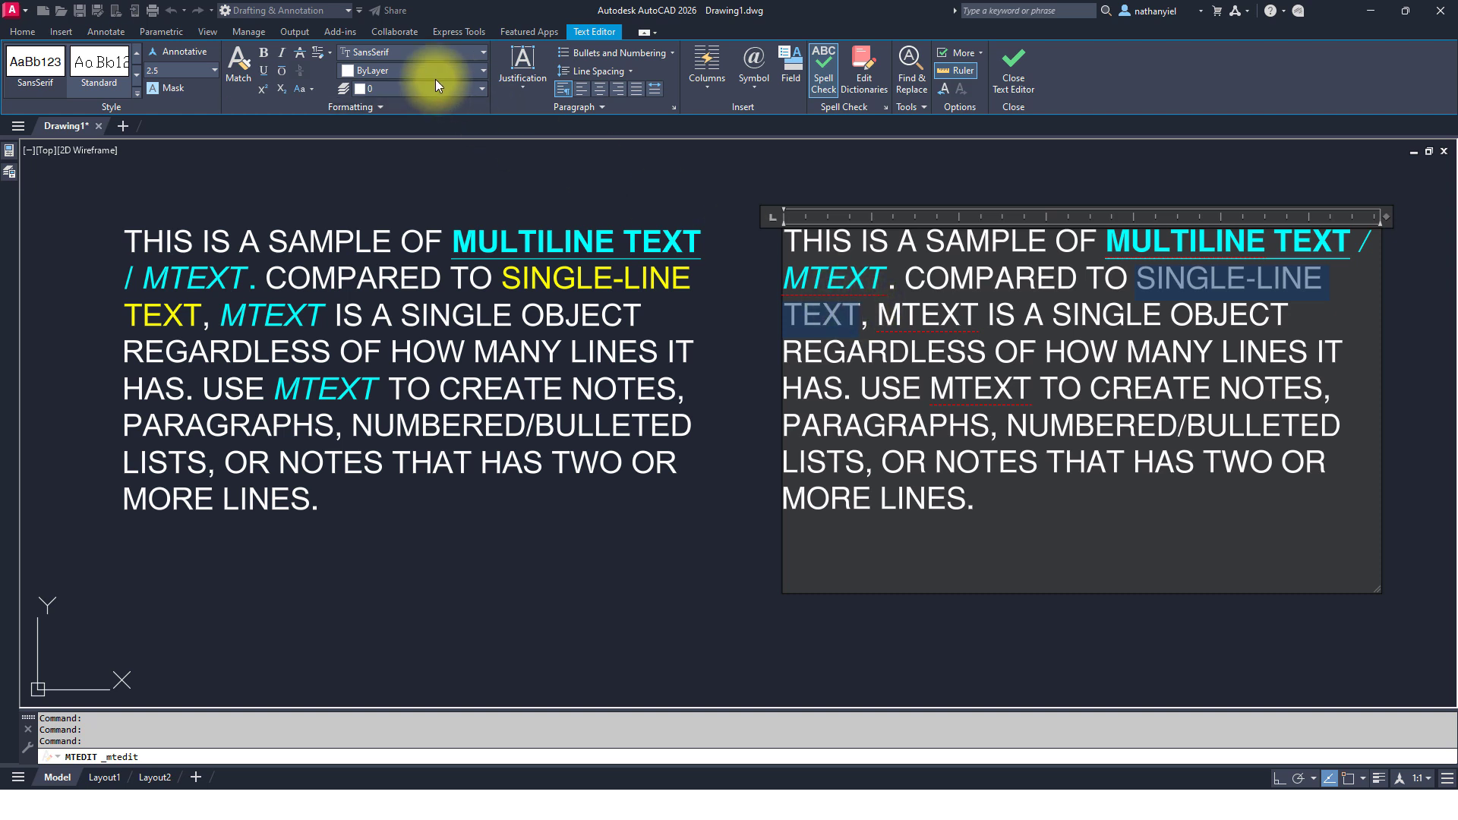
{"action": "left_click", "coordinate": [415, 71]}
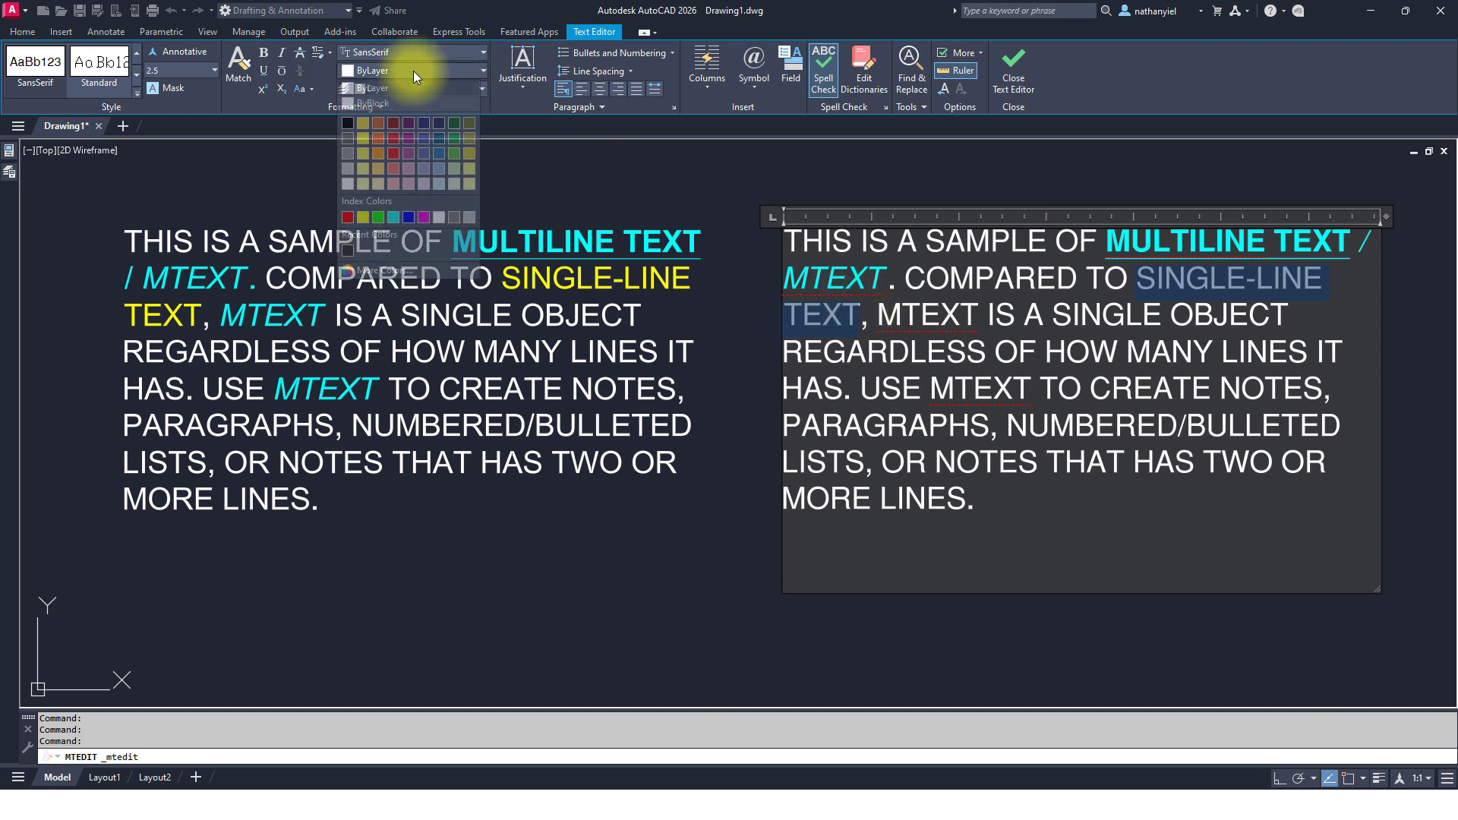
{"action": "left_click", "coordinate": [364, 218]}
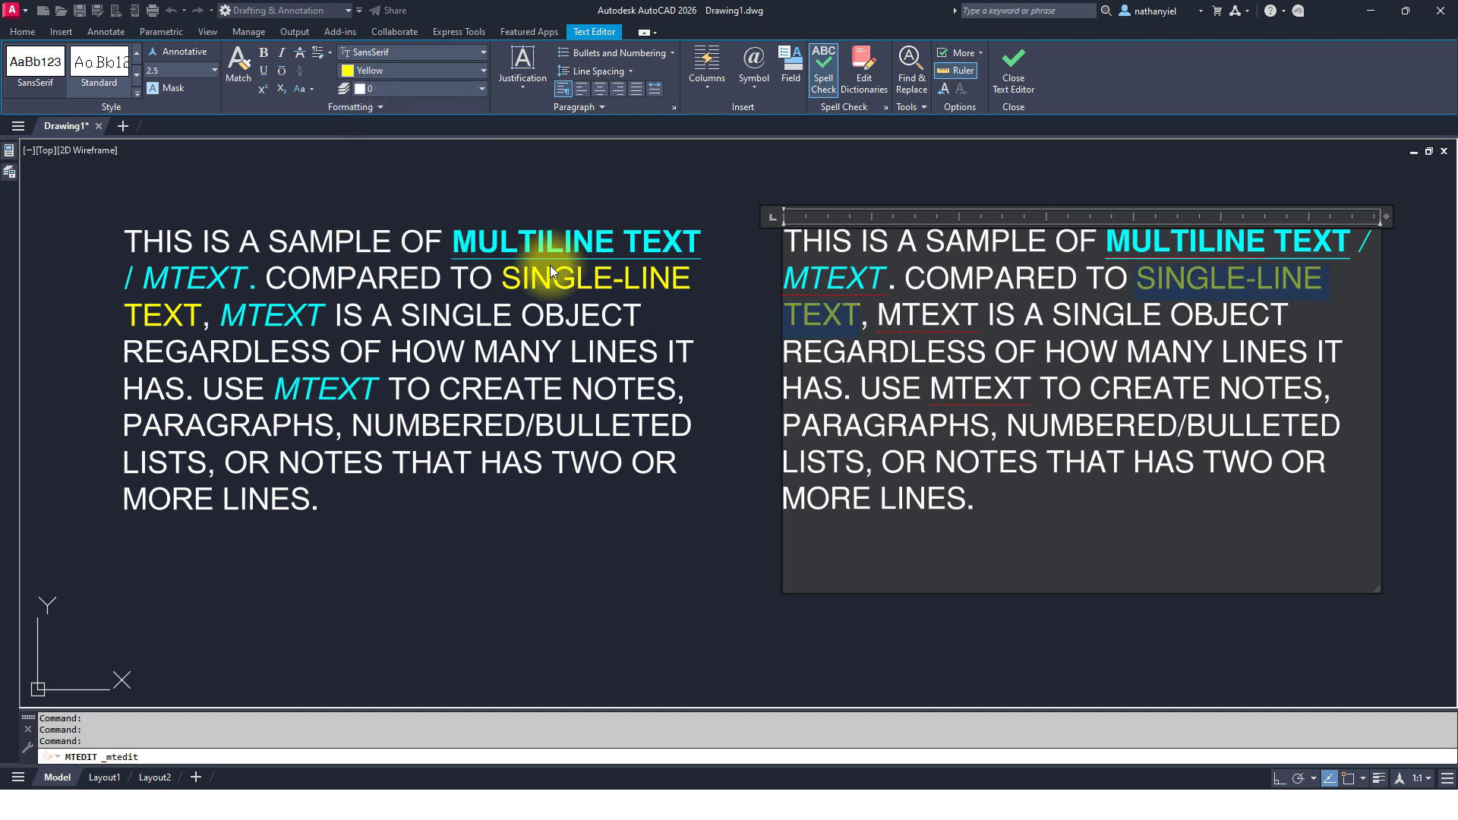
- Make the word MTEXT in the copy's third line cyan and italic
{"action": "double_click", "coordinate": [929, 318]}
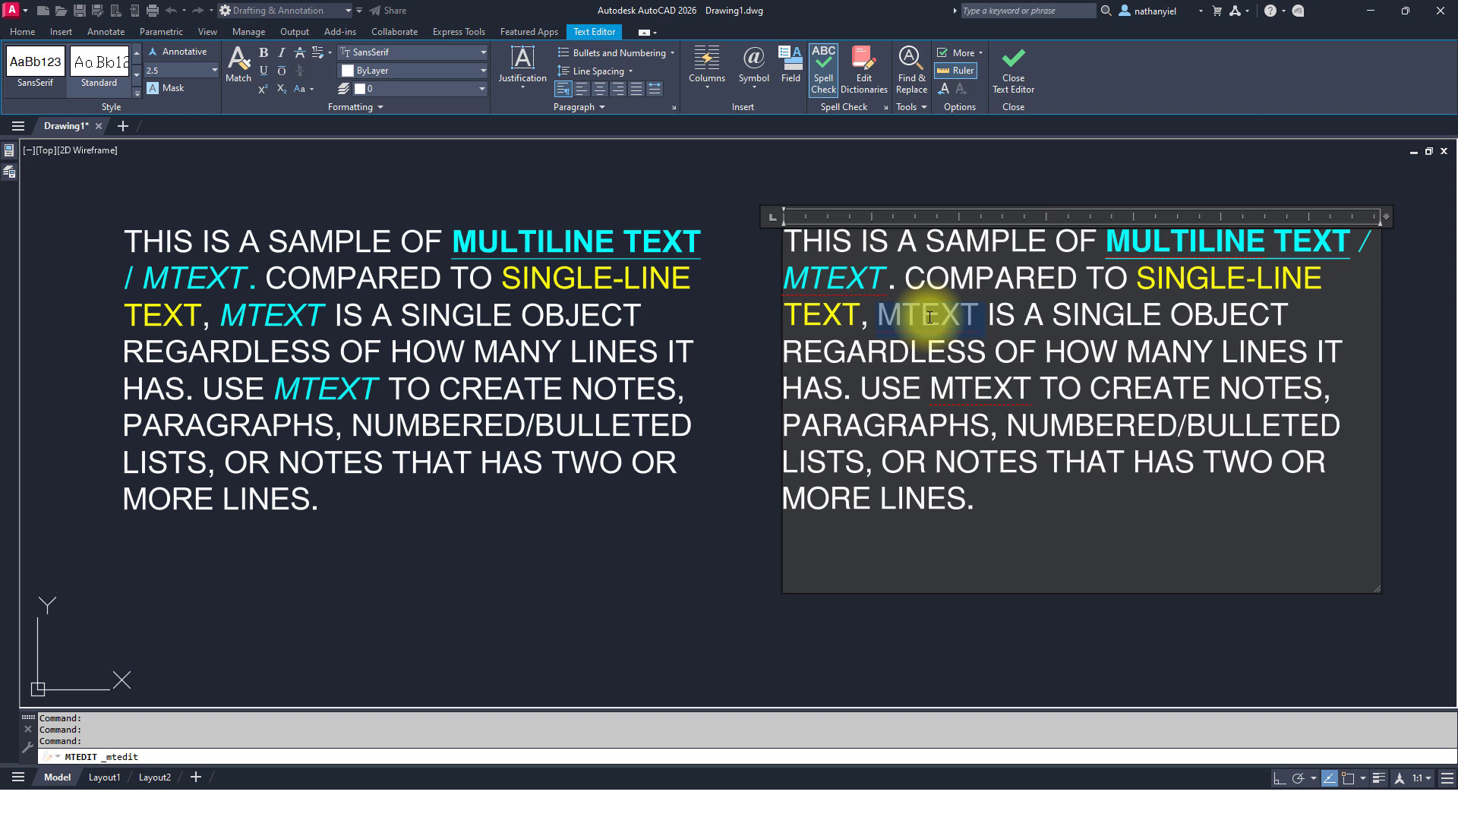
{"action": "left_click", "coordinate": [389, 73]}
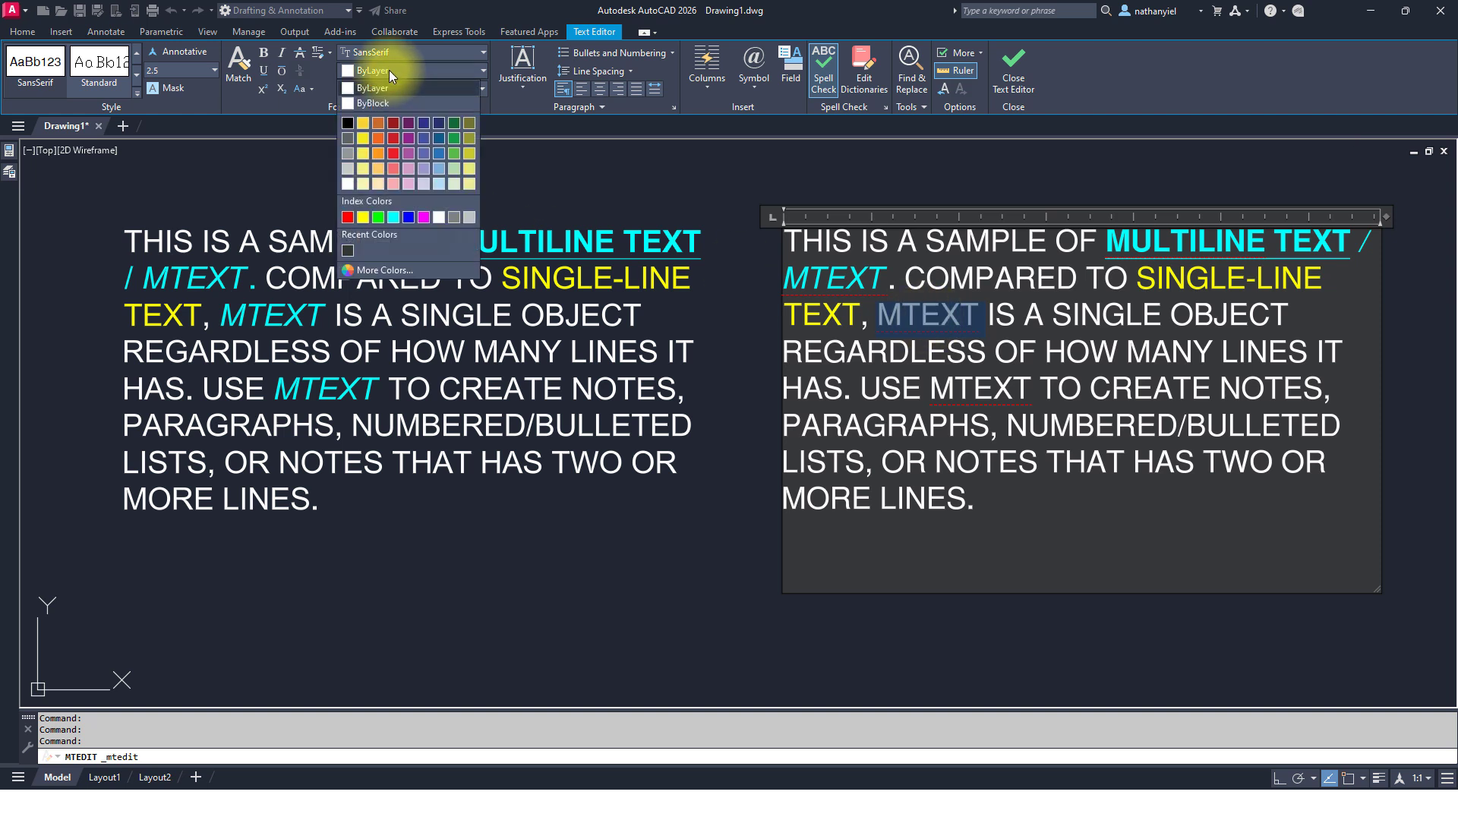
{"action": "left_click", "coordinate": [393, 217]}
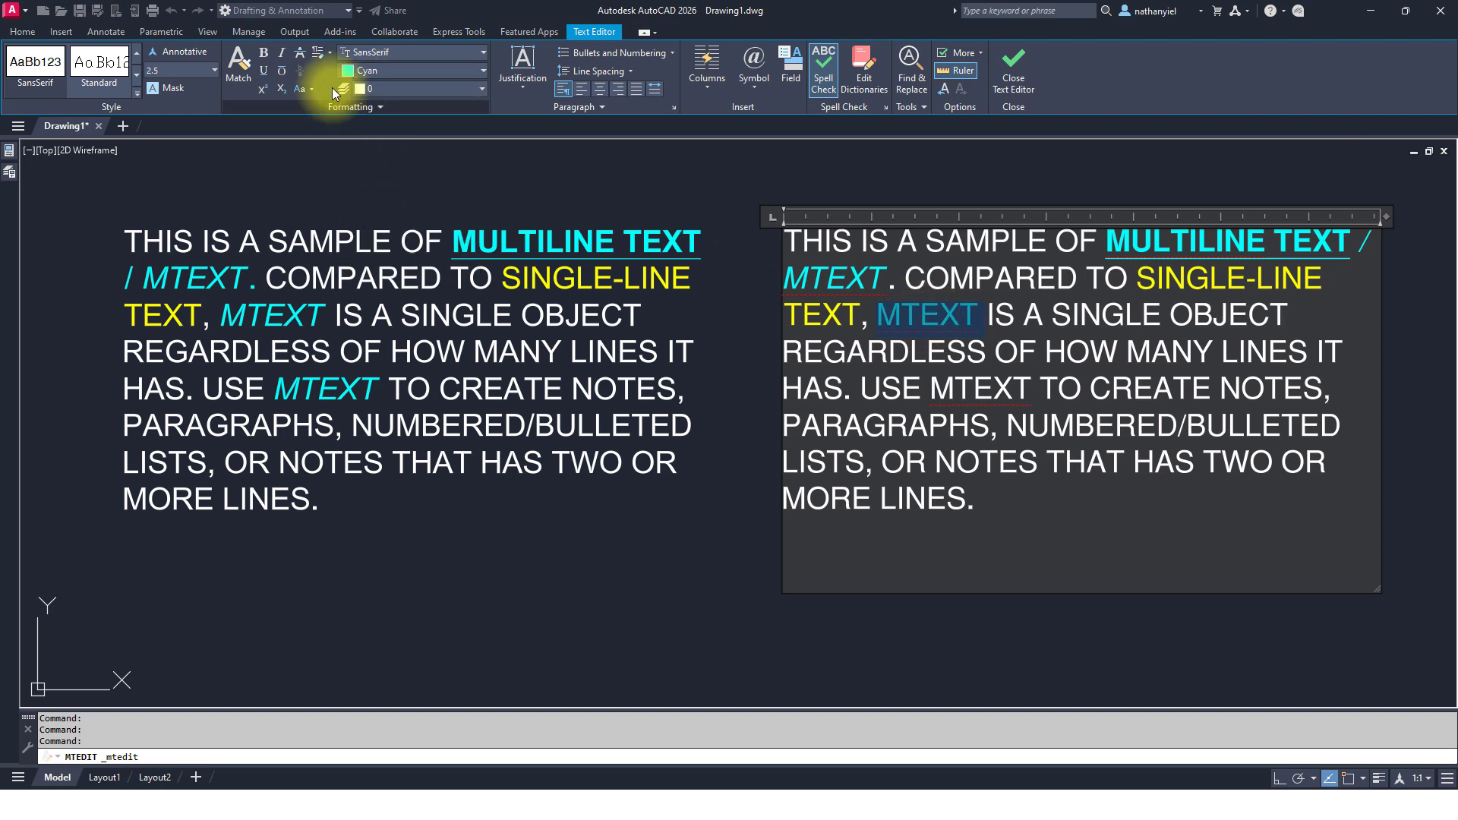
{"action": "left_click", "coordinate": [283, 54]}
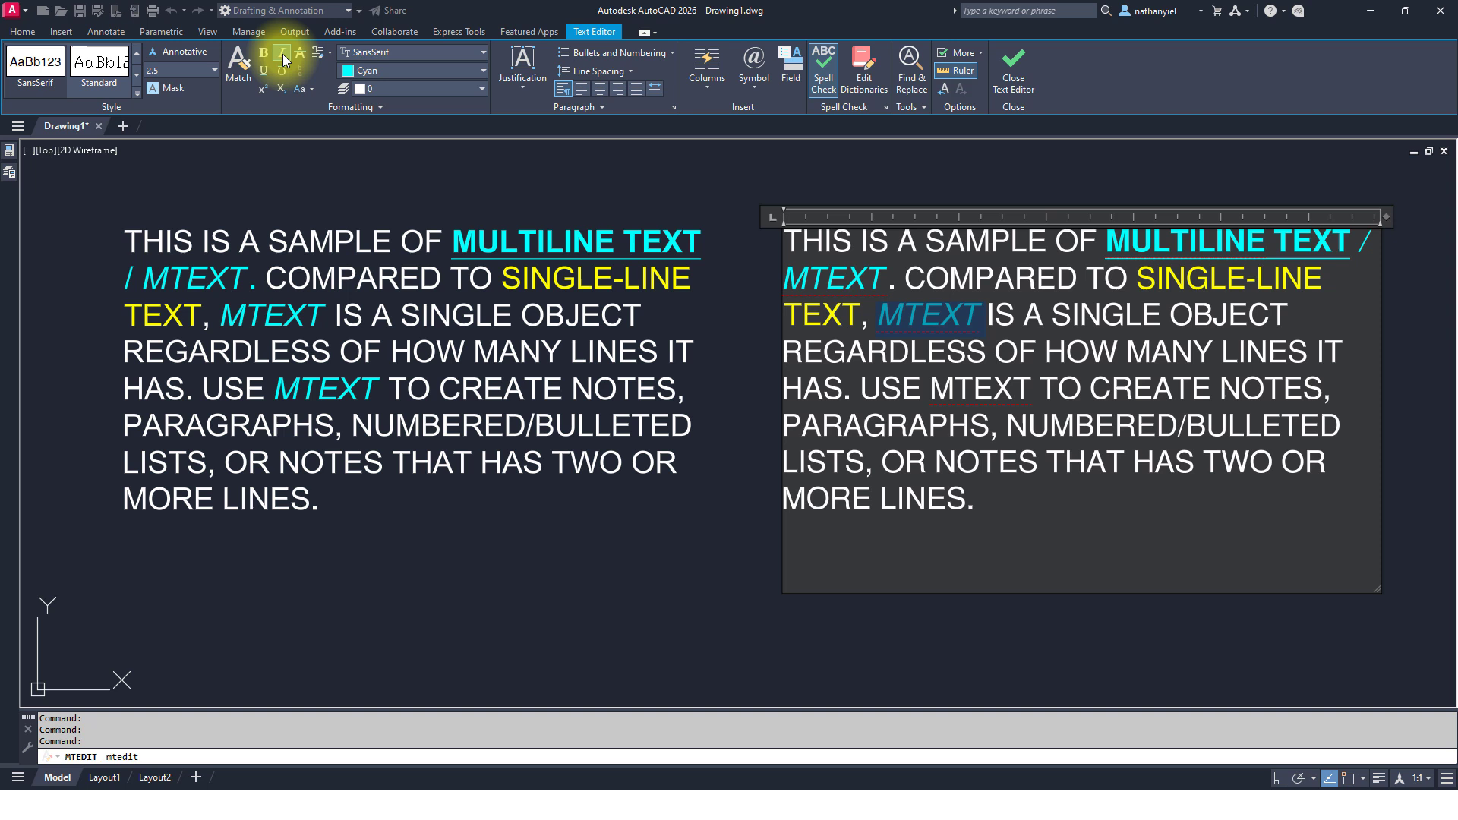
- Make the word MTEXT in the copy's fifth line cyan and italic, and finish editing the text
{"action": "left_click", "coordinate": [976, 392]}
{"action": "double_click", "coordinate": [976, 392]}
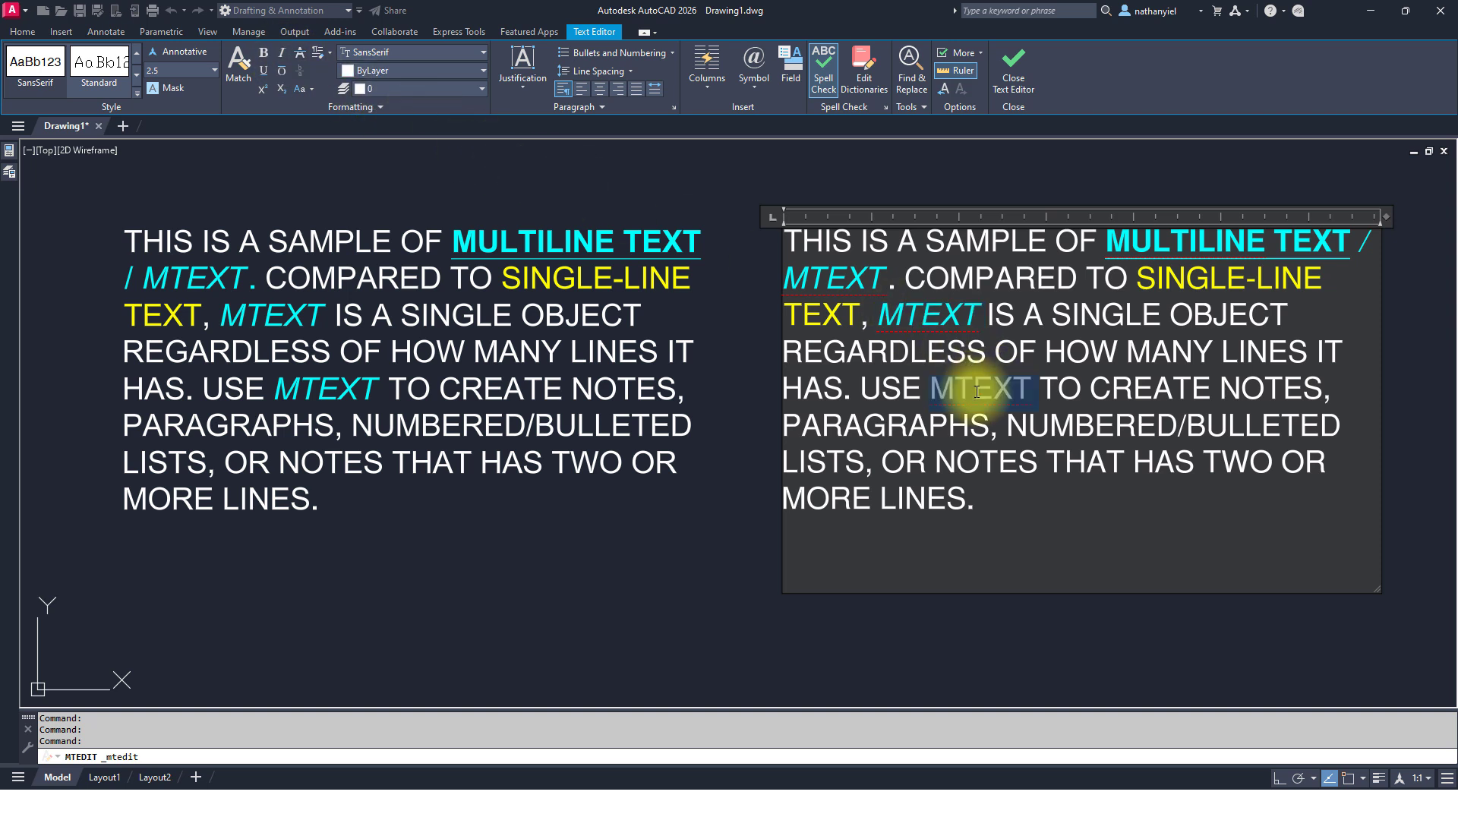
{"action": "left_click", "coordinate": [412, 72]}
{"action": "left_click", "coordinate": [397, 218]}
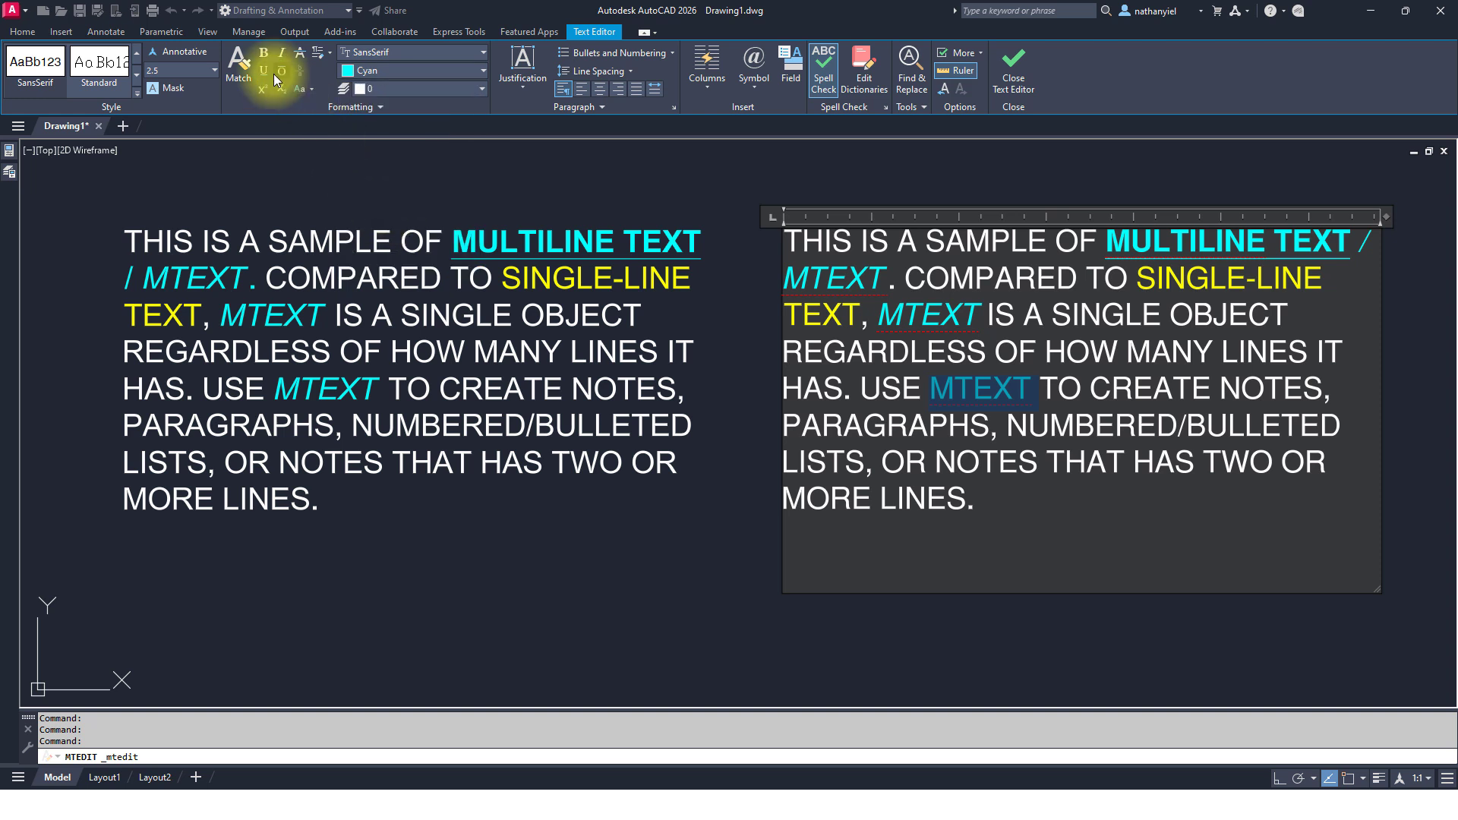
{"action": "left_click", "coordinate": [284, 53]}
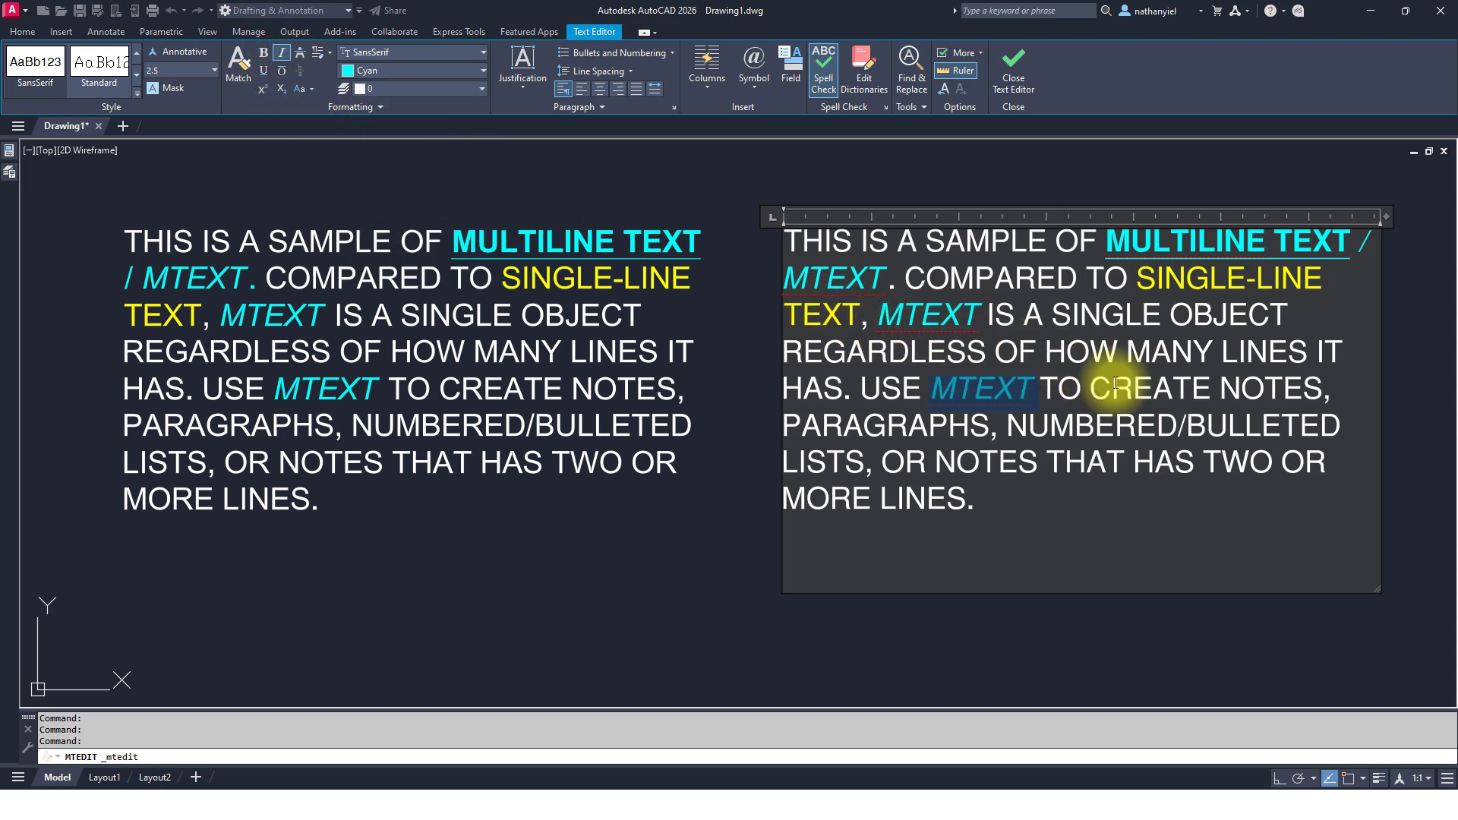
{"action": "left_click", "coordinate": [991, 506]}
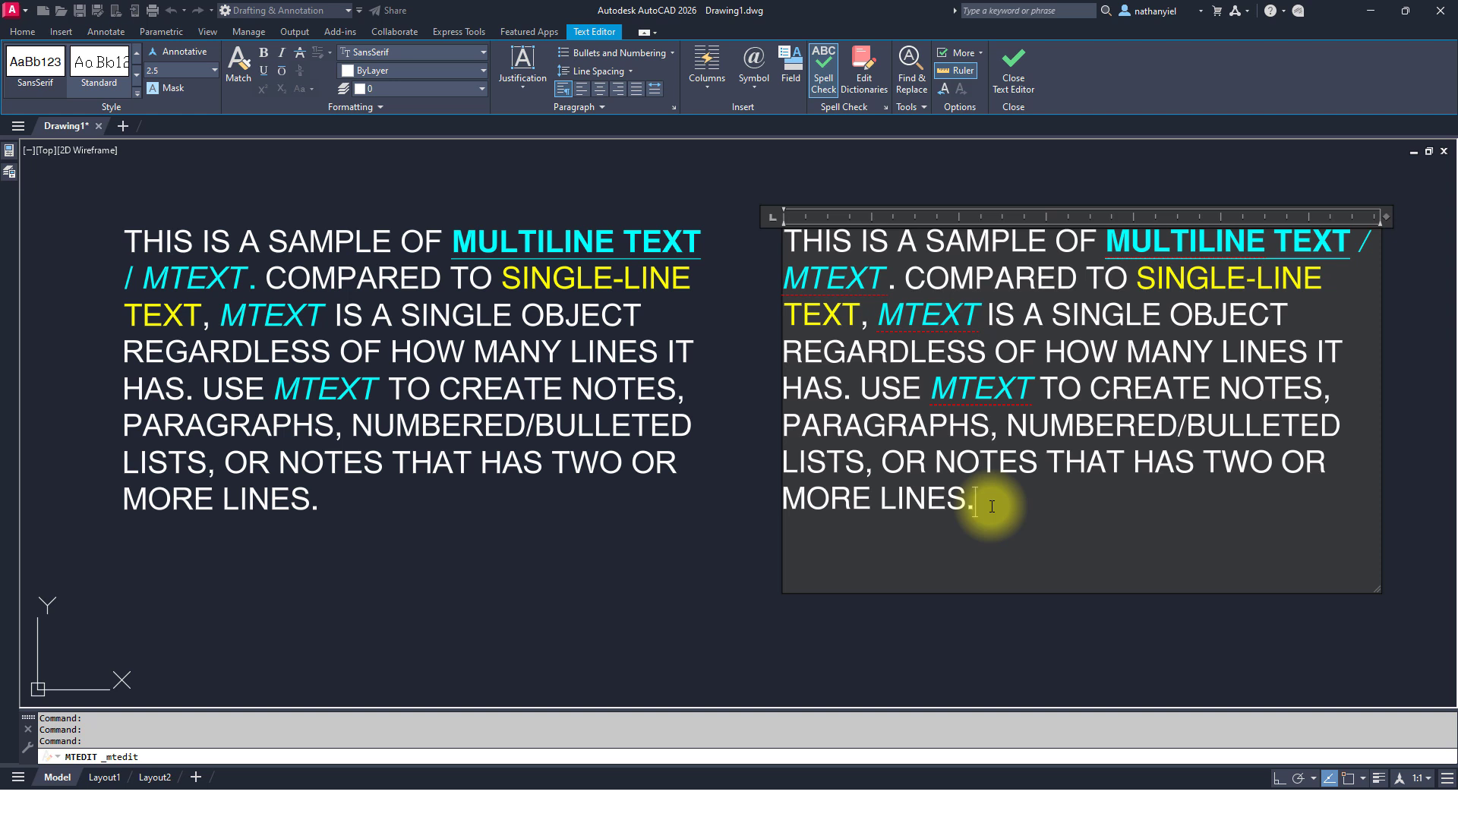
{"action": "left_click", "coordinate": [711, 550]}
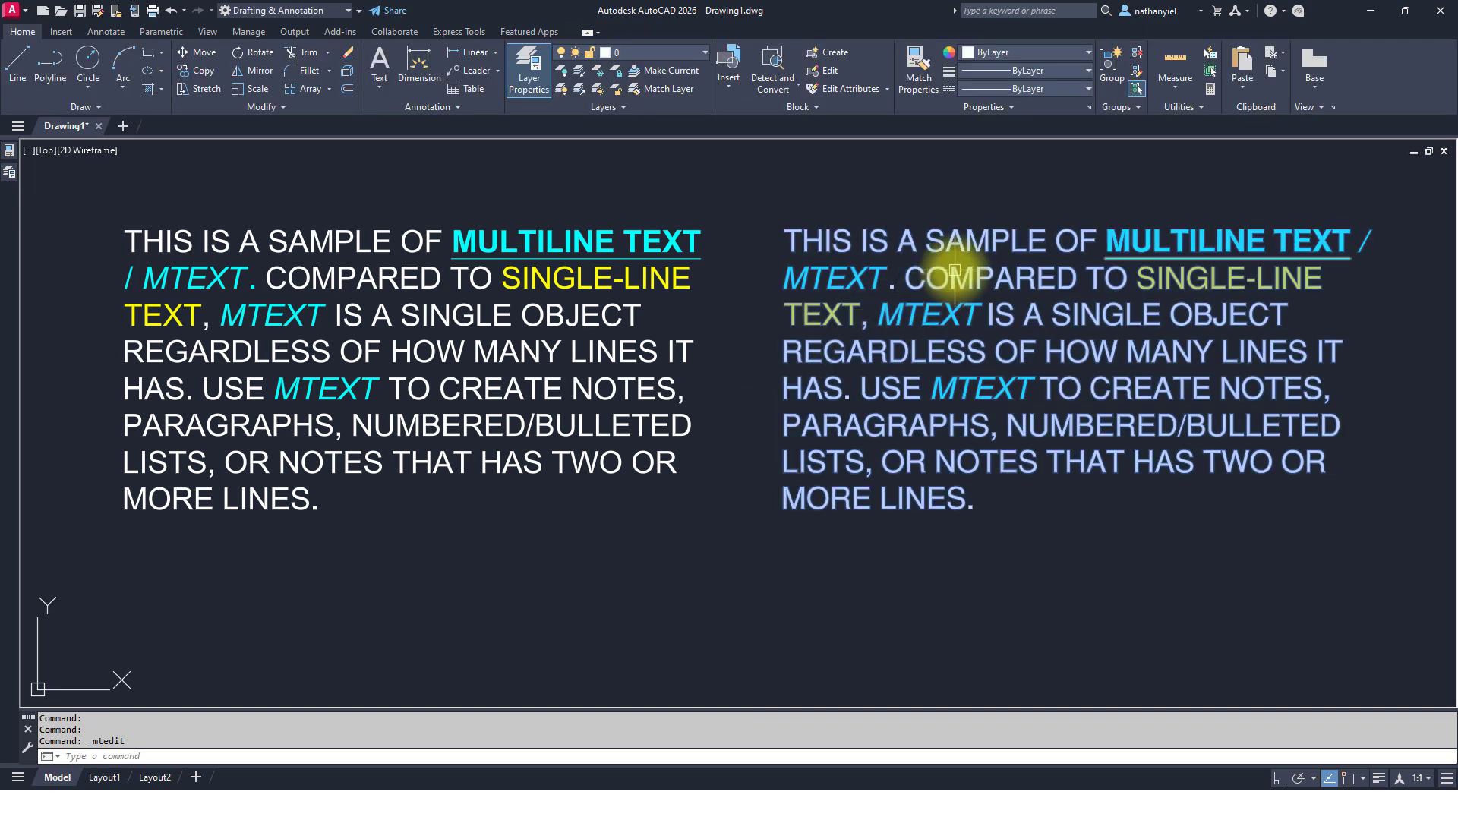
- Reopen the formatted copy, narrow its frame slightly so the slash wraps to the second line, and finish editing
{"action": "double_click", "coordinate": [863, 243]}
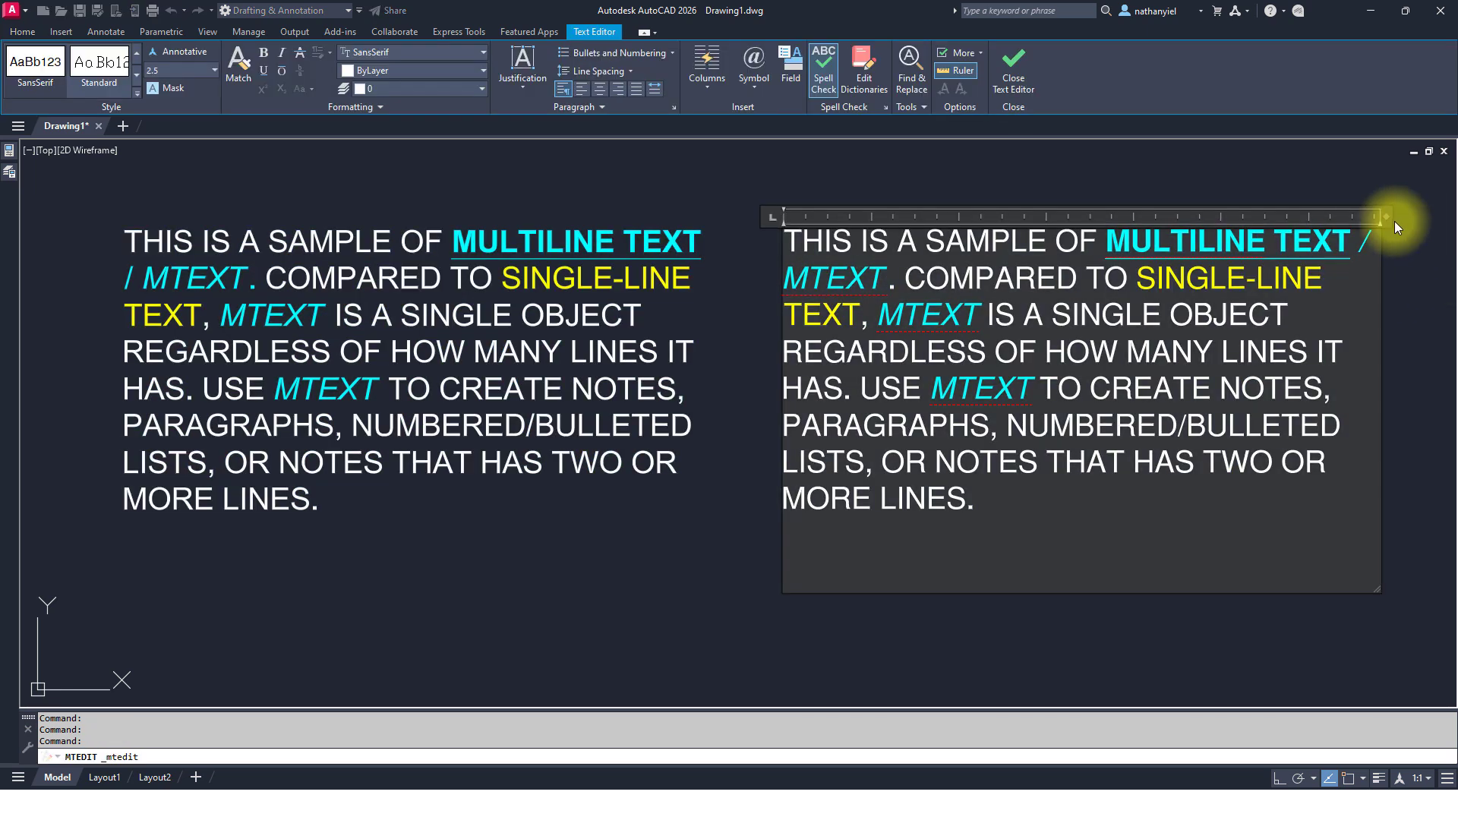
{"action": "left_click_drag", "start_coordinate": [1387, 220], "coordinate": [1375, 222]}
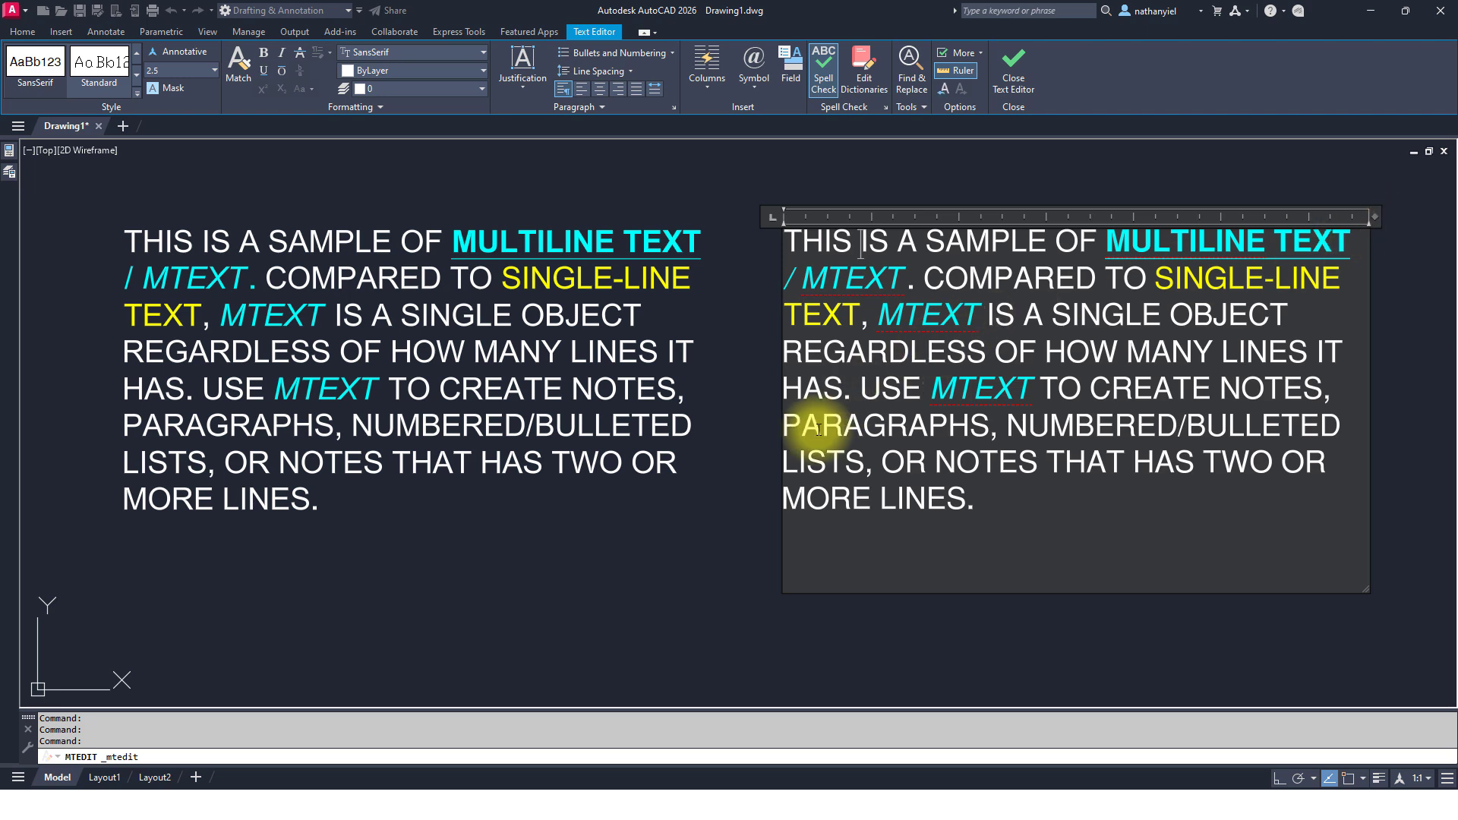
{"action": "left_click", "coordinate": [729, 536]}
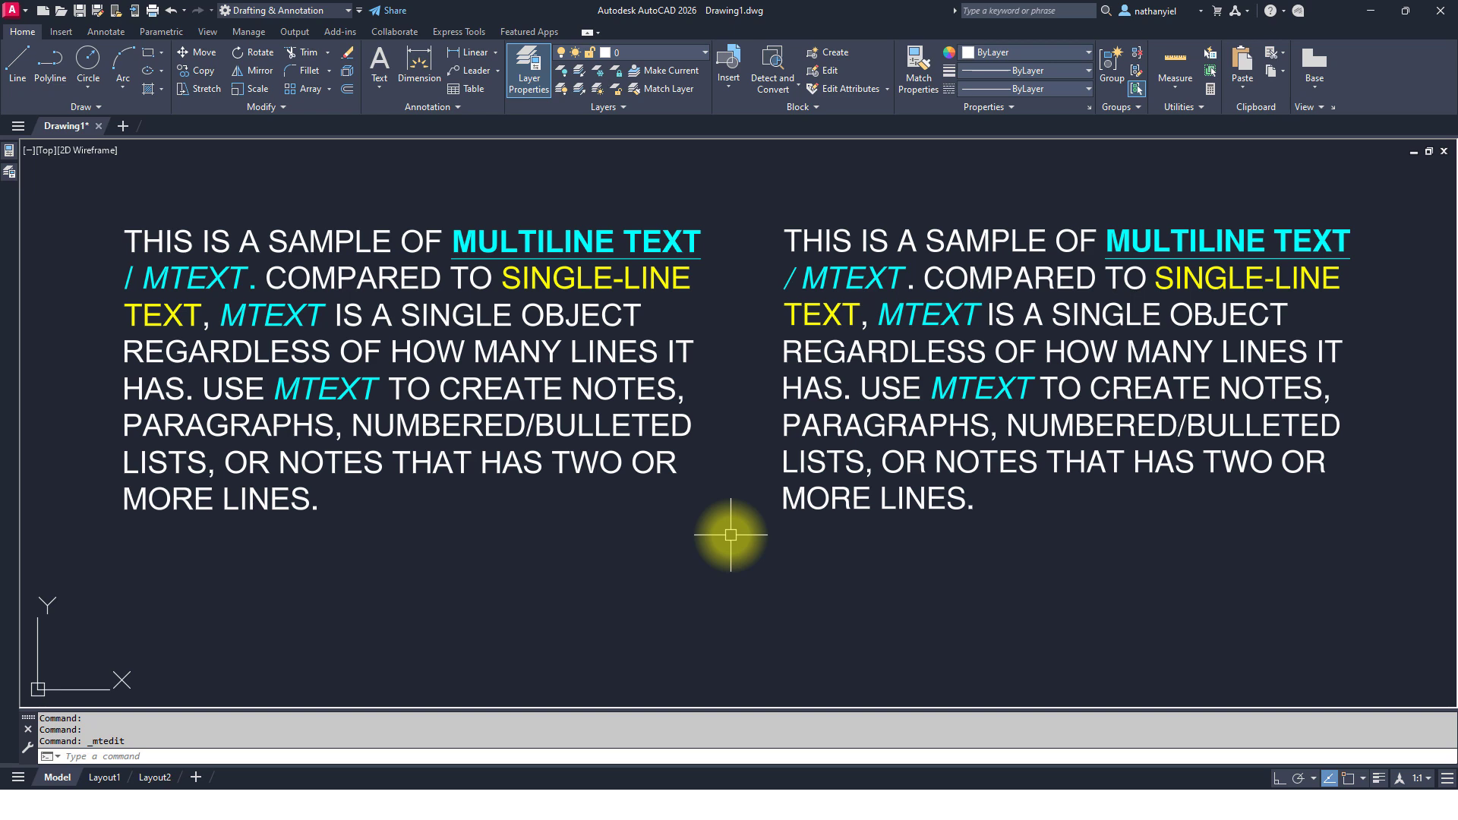
- Look at the SPELL (SP) COMMAND heading below the sample paragraphs
{"action": "mouse_move", "coordinate": [717, 599]}
{"action": "middle_mouse_down"}
{"action": "mouse_move", "coordinate": [694, 361]}
{"action": "mouse_move", "coordinate": [687, 443]}
{"action": "mouse_move", "coordinate": [690, 373]}
{"action": "middle_mouse_up"}
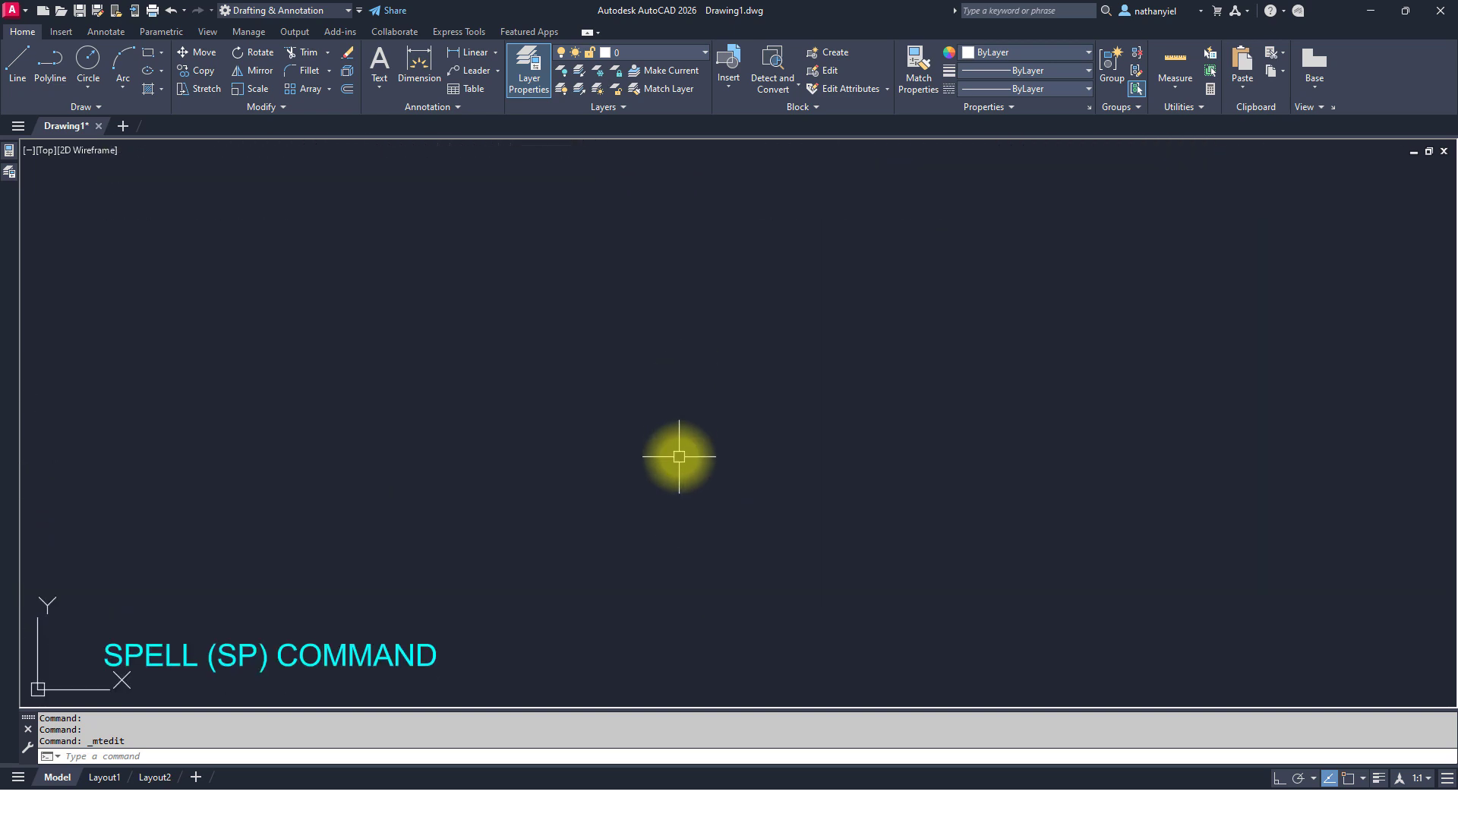
{"action": "scroll", "coordinate": [679, 458], "scroll_direction": "down", "scroll_amount": 2}
{"action": "middle_click_drag", "start_coordinate": [640, 545], "coordinate": [672, 349]}
{"action": "scroll", "coordinate": [403, 382], "scroll_direction": "up", "scroll_amount": 4}
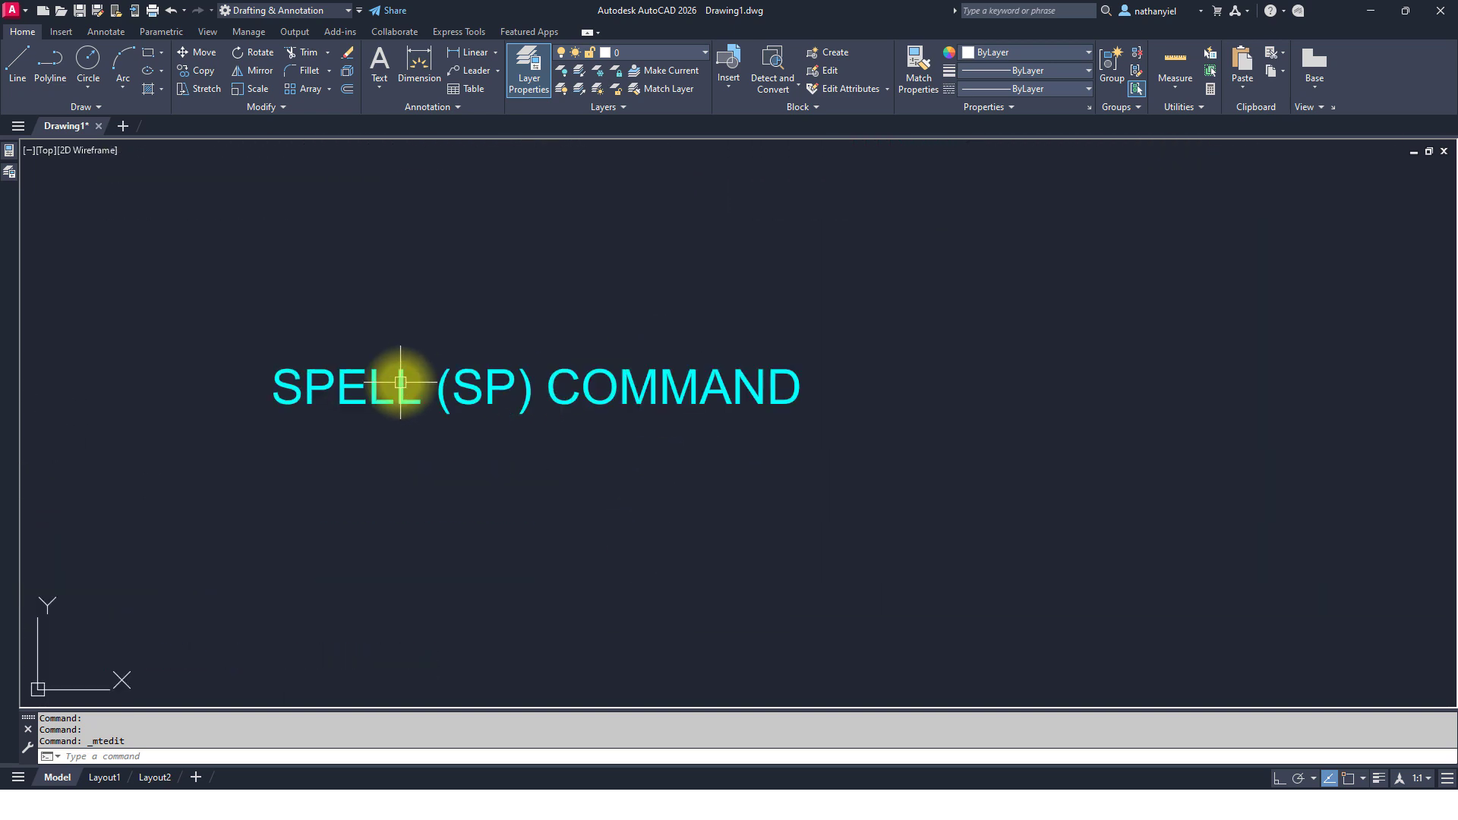
{"action": "scroll", "coordinate": [455, 407], "scroll_direction": "down", "scroll_amount": 2}
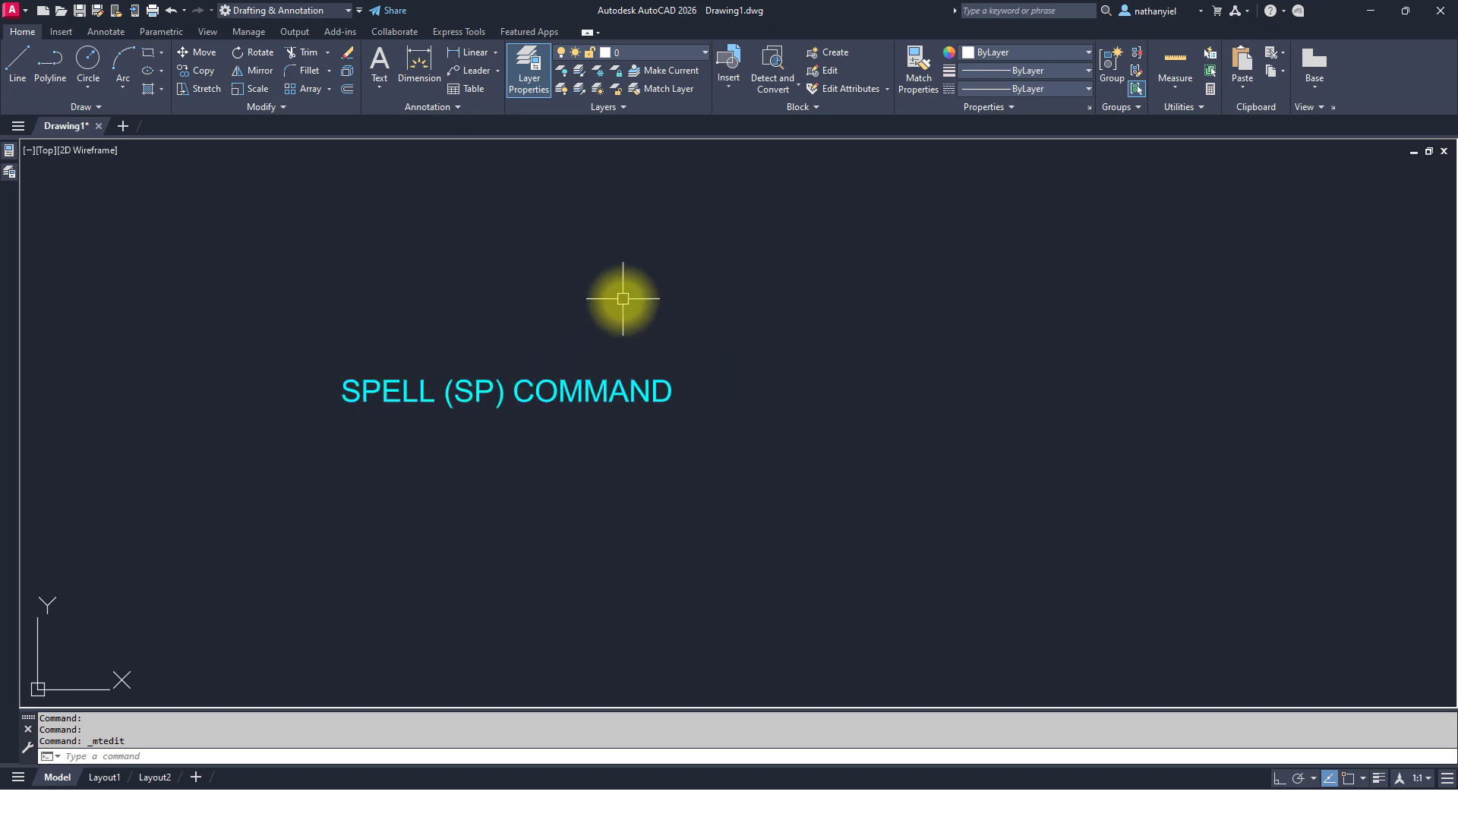
- Open the formatted copy for editing again and misspell MORE in its last line as MRE
{"action": "scroll", "coordinate": [623, 299], "scroll_direction": "down", "scroll_amount": 2}
{"action": "middle_click_drag", "start_coordinate": [710, 240], "coordinate": [643, 570]}
{"action": "middle_click_drag", "start_coordinate": [788, 342], "coordinate": [652, 402]}
{"action": "scroll", "coordinate": [641, 401], "scroll_direction": "up", "scroll_amount": 2}
{"action": "middle_click_drag", "start_coordinate": [755, 365], "coordinate": [755, 358]}
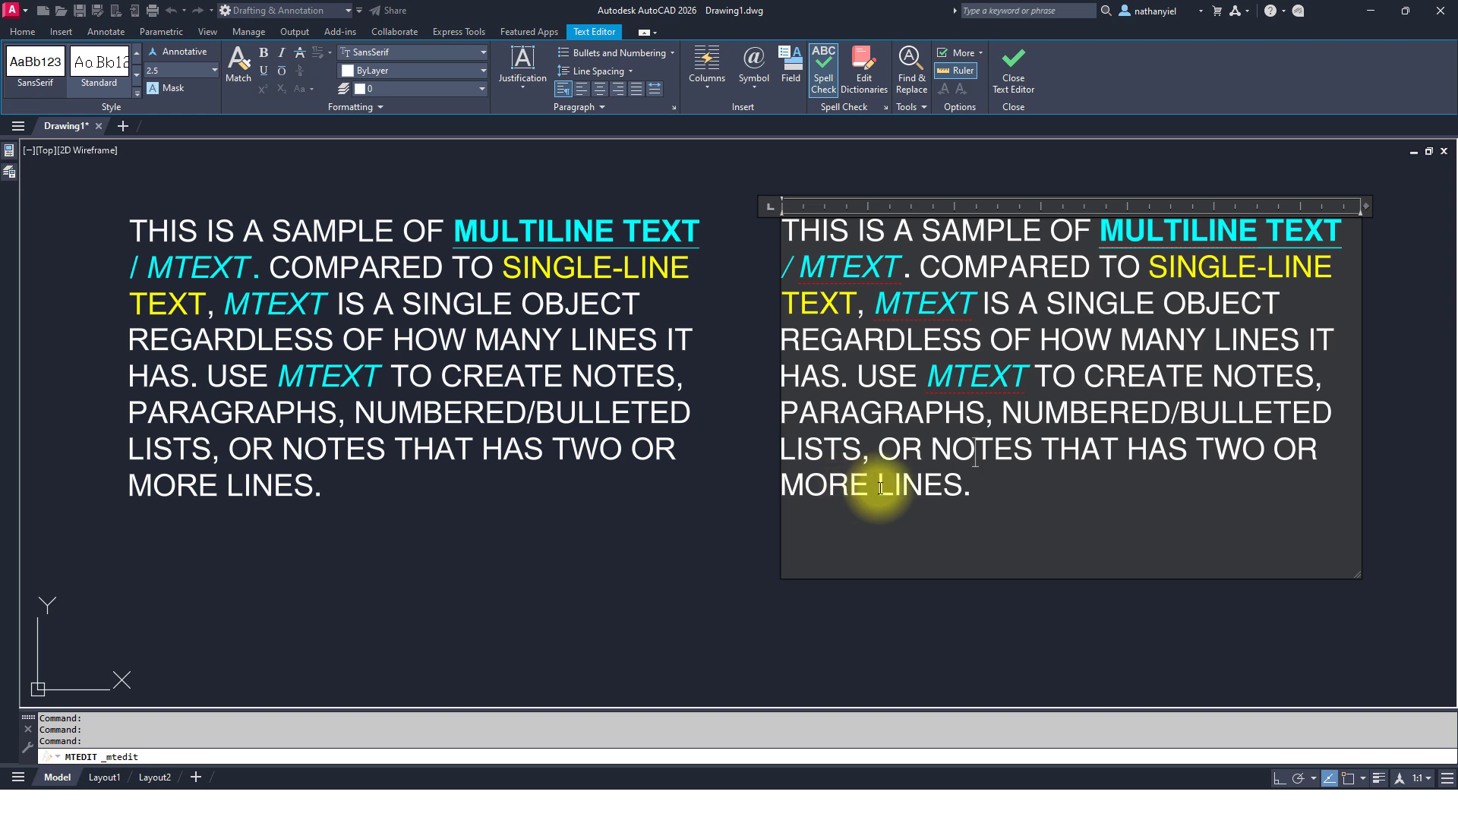
{"action": "left_click", "coordinate": [840, 496]}
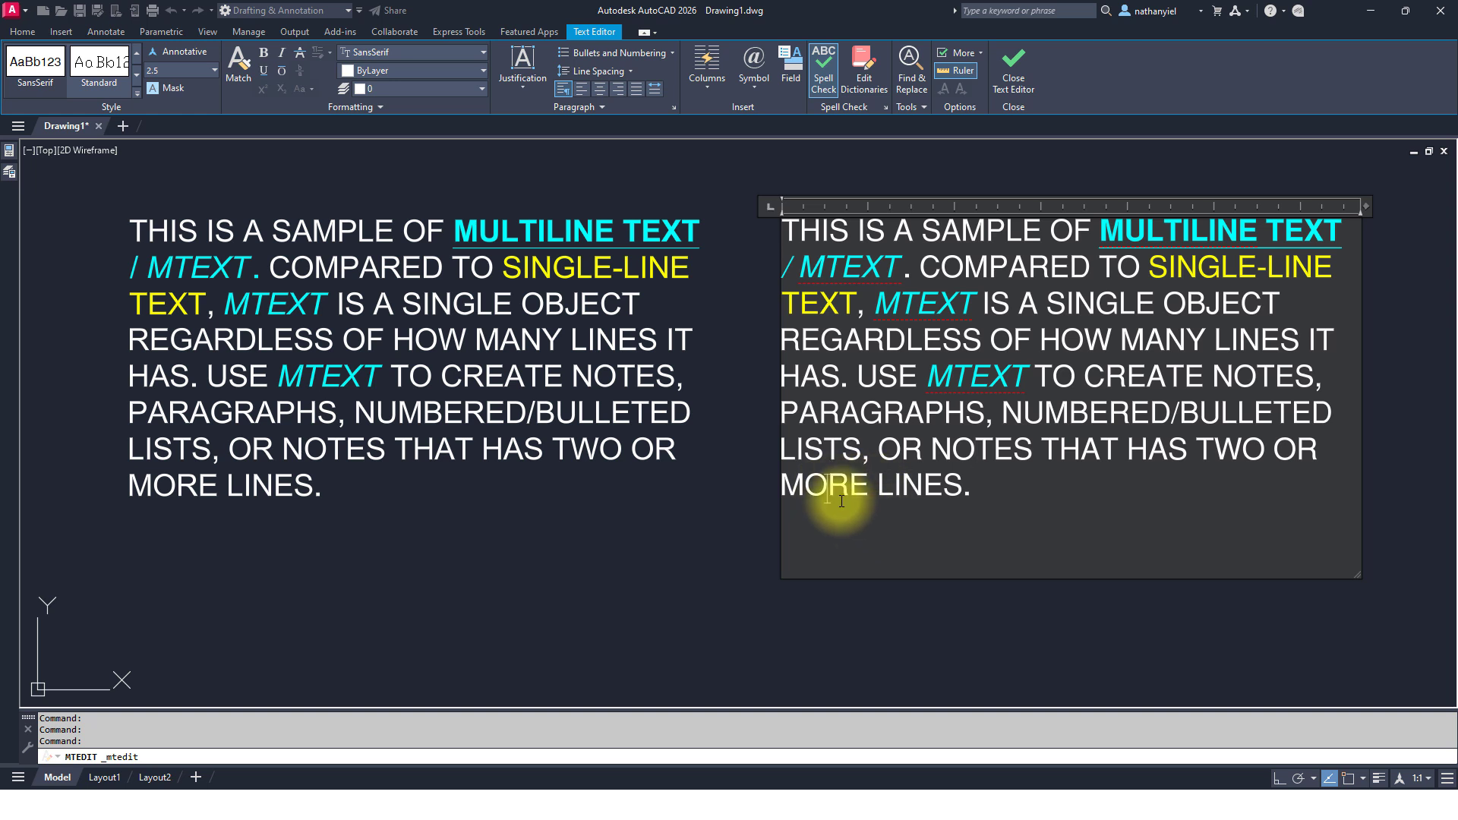
{"action": "key", "text": "BackSpace"}
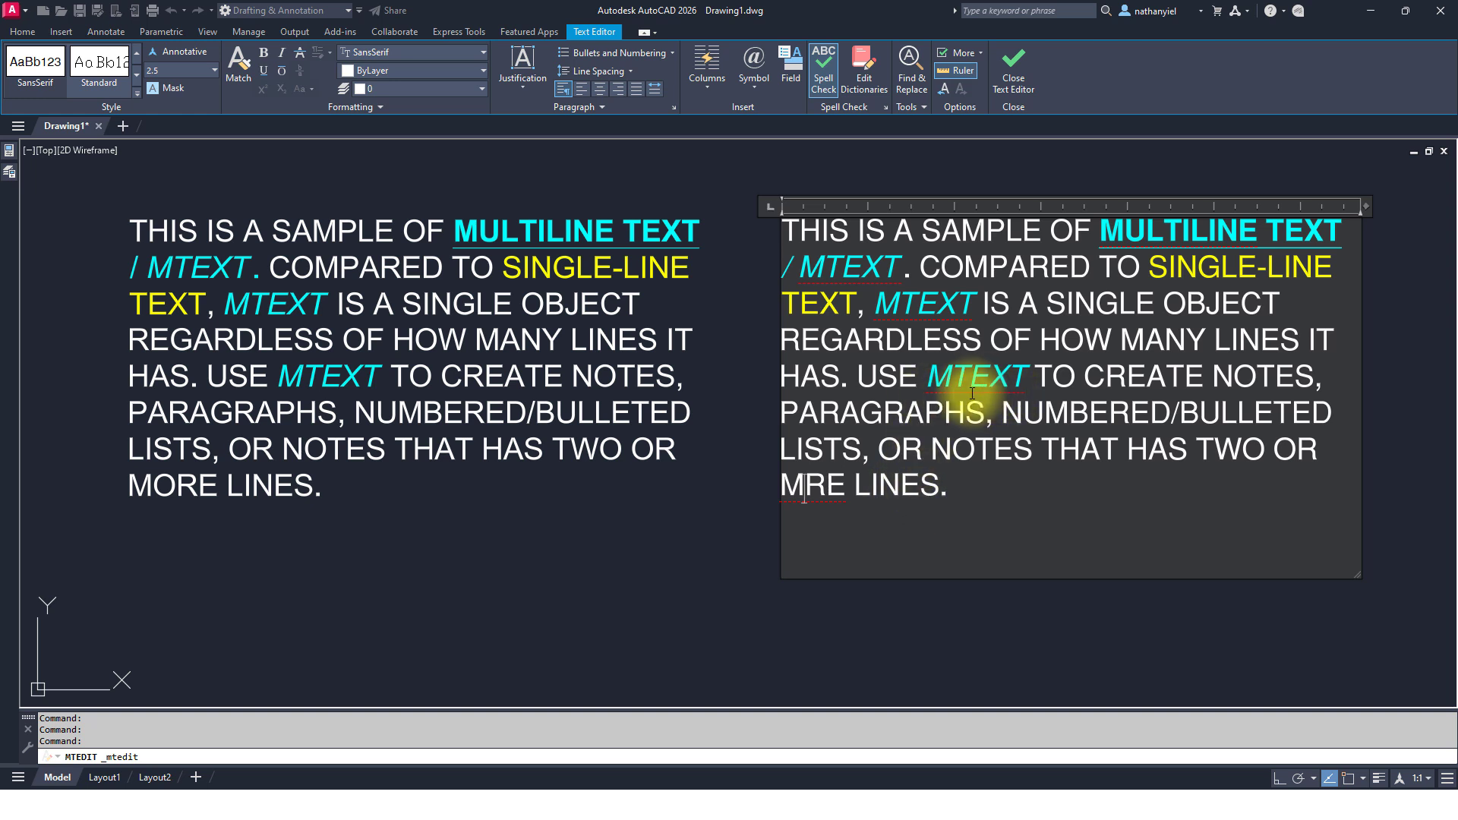
{"action": "left_click", "coordinate": [1014, 450]}
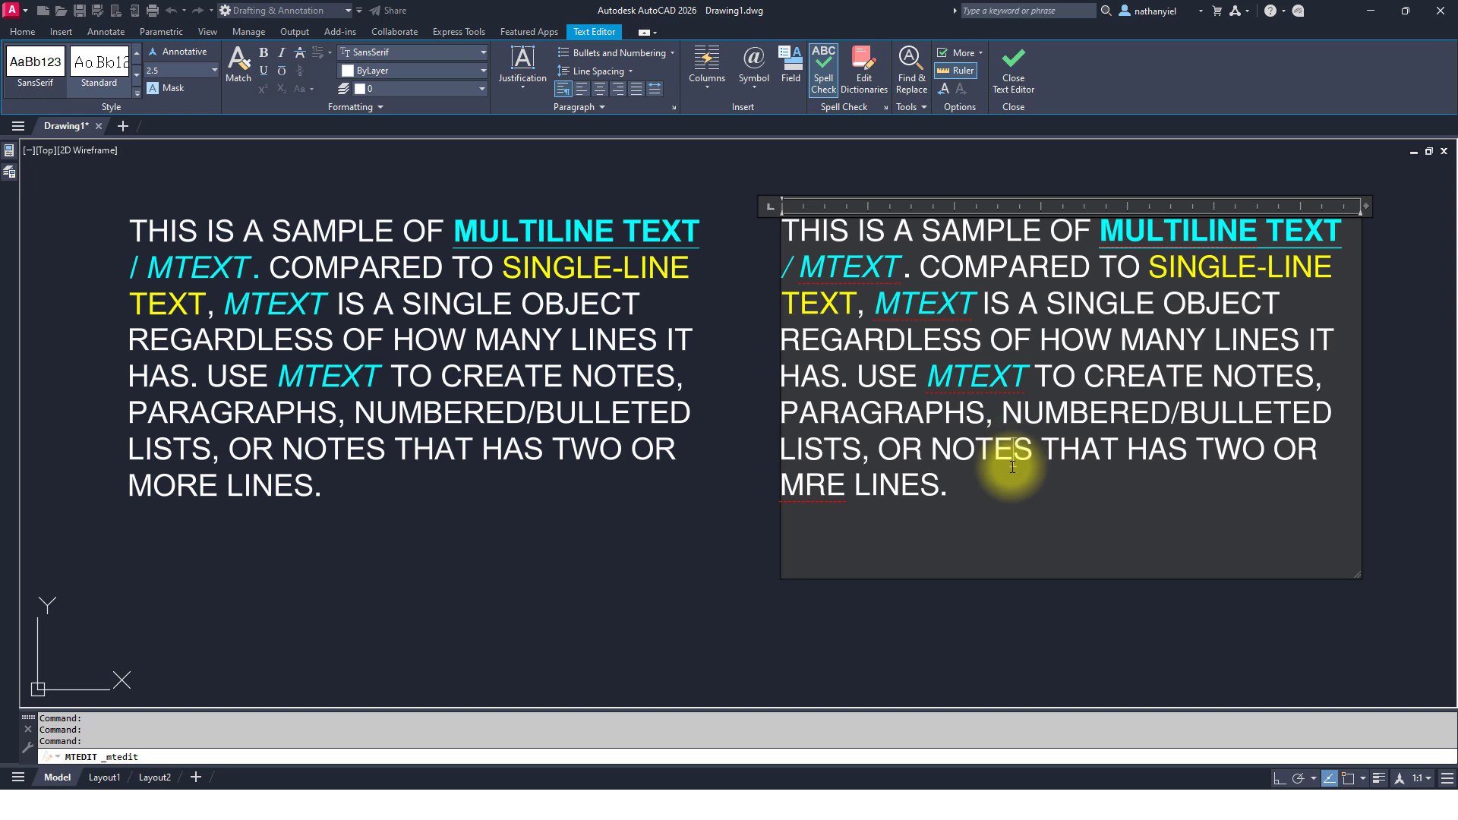
- Misspell NOTES as NOETS and HAS as HSA in the copy's seventh line, and finish editing the text
{"action": "key", "text": "BackSpace"}
{"action": "key", "text": "BackSpace"}
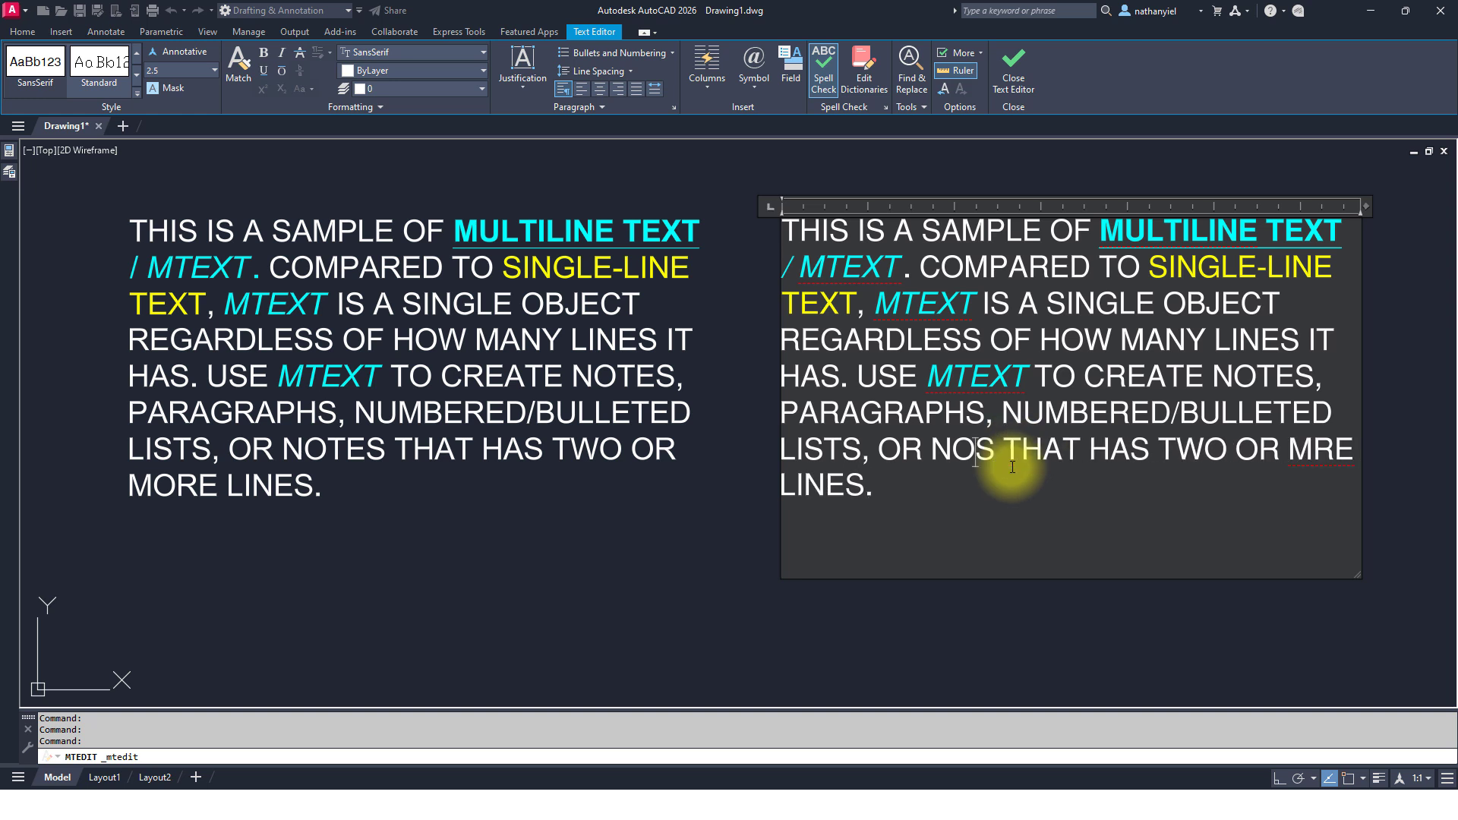
{"action": "type", "text": "ET"}
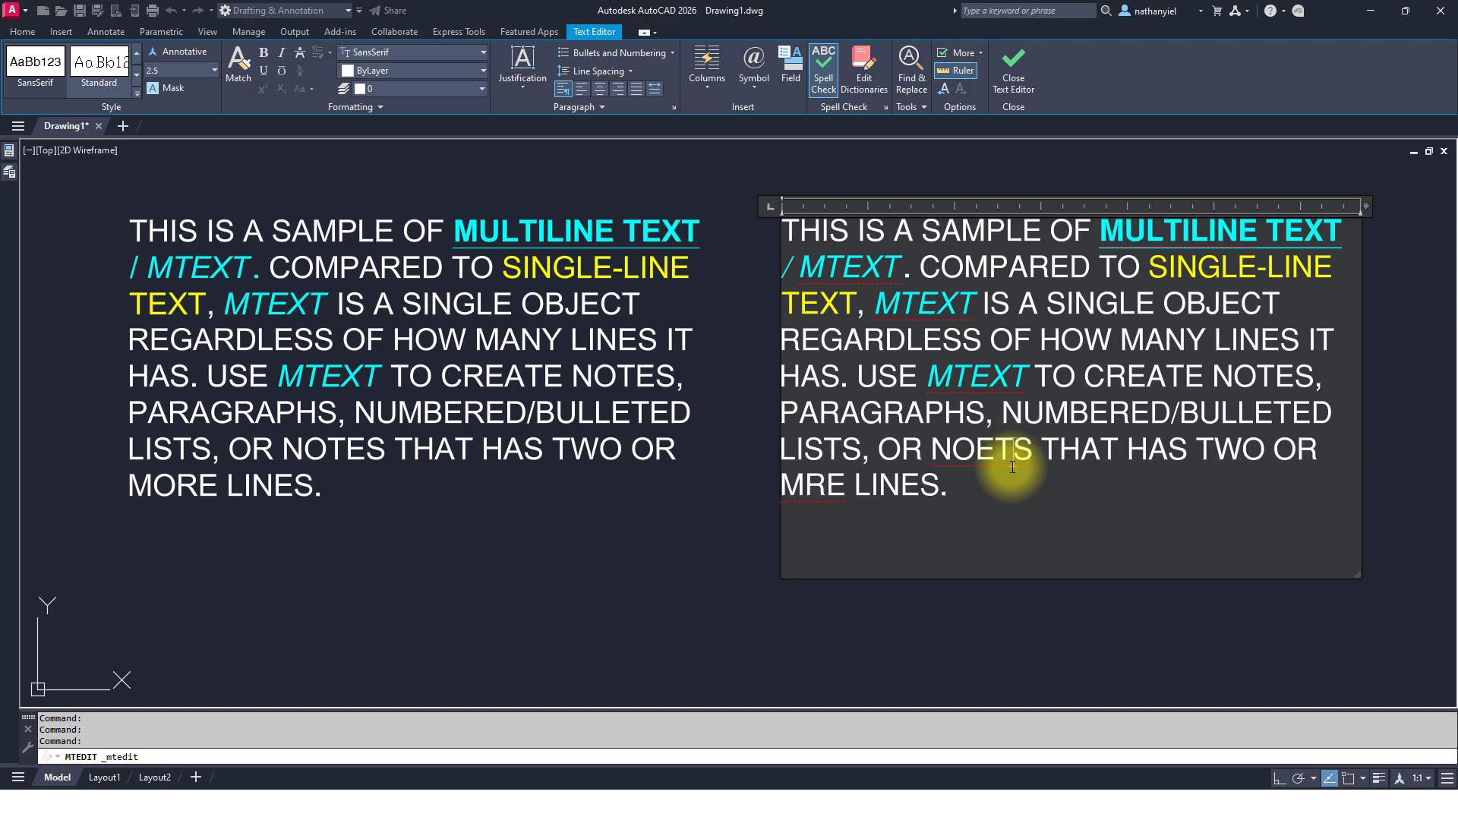
{"action": "left_click", "coordinate": [1190, 453]}
{"action": "key", "text": "BackSpace"}
{"action": "key", "text": "BackSpace"}
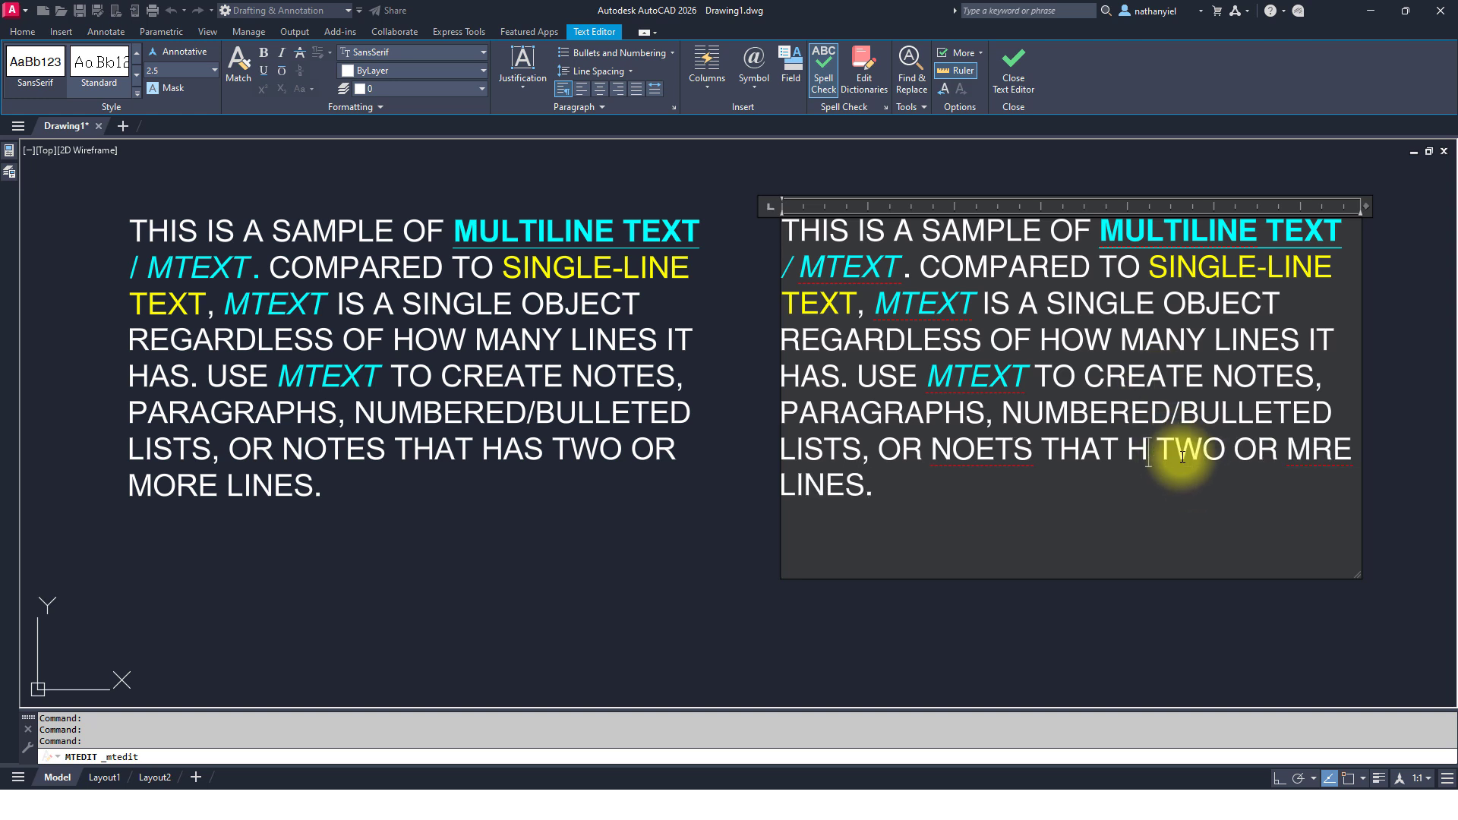
{"action": "type", "text": "SA"}
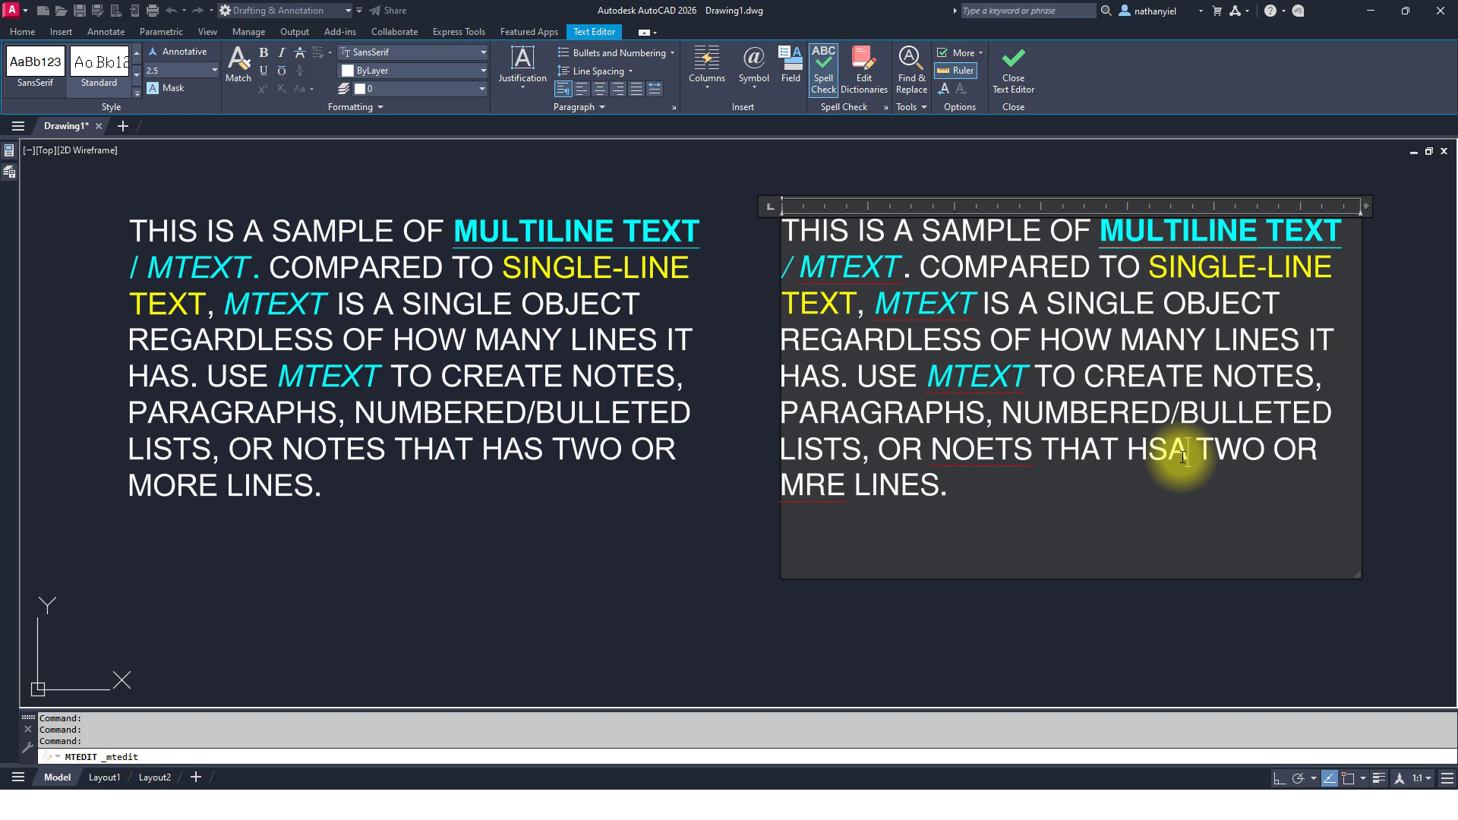
{"action": "left_click", "coordinate": [1197, 452]}
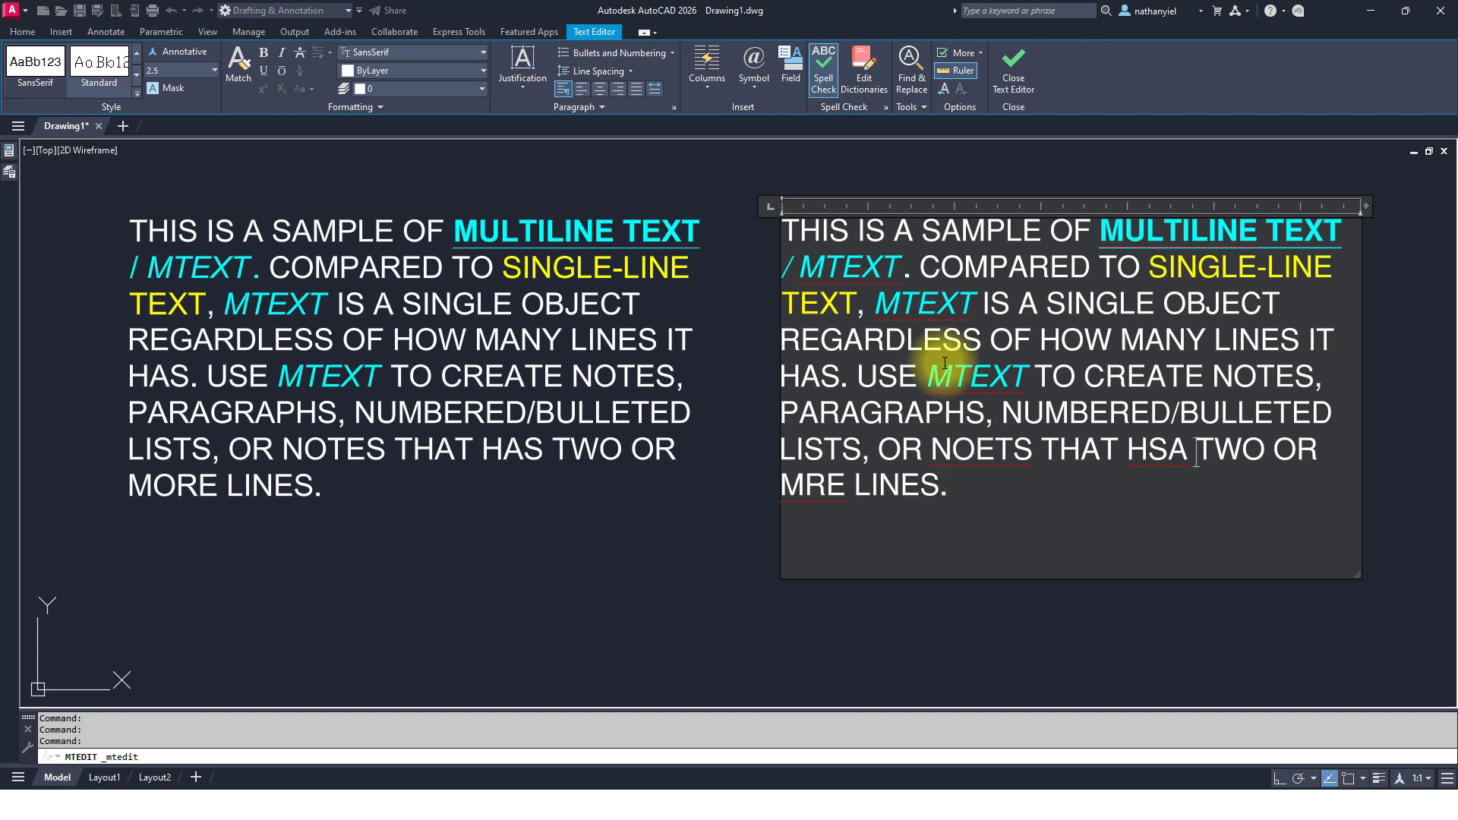
{"action": "left_click", "coordinate": [677, 536]}
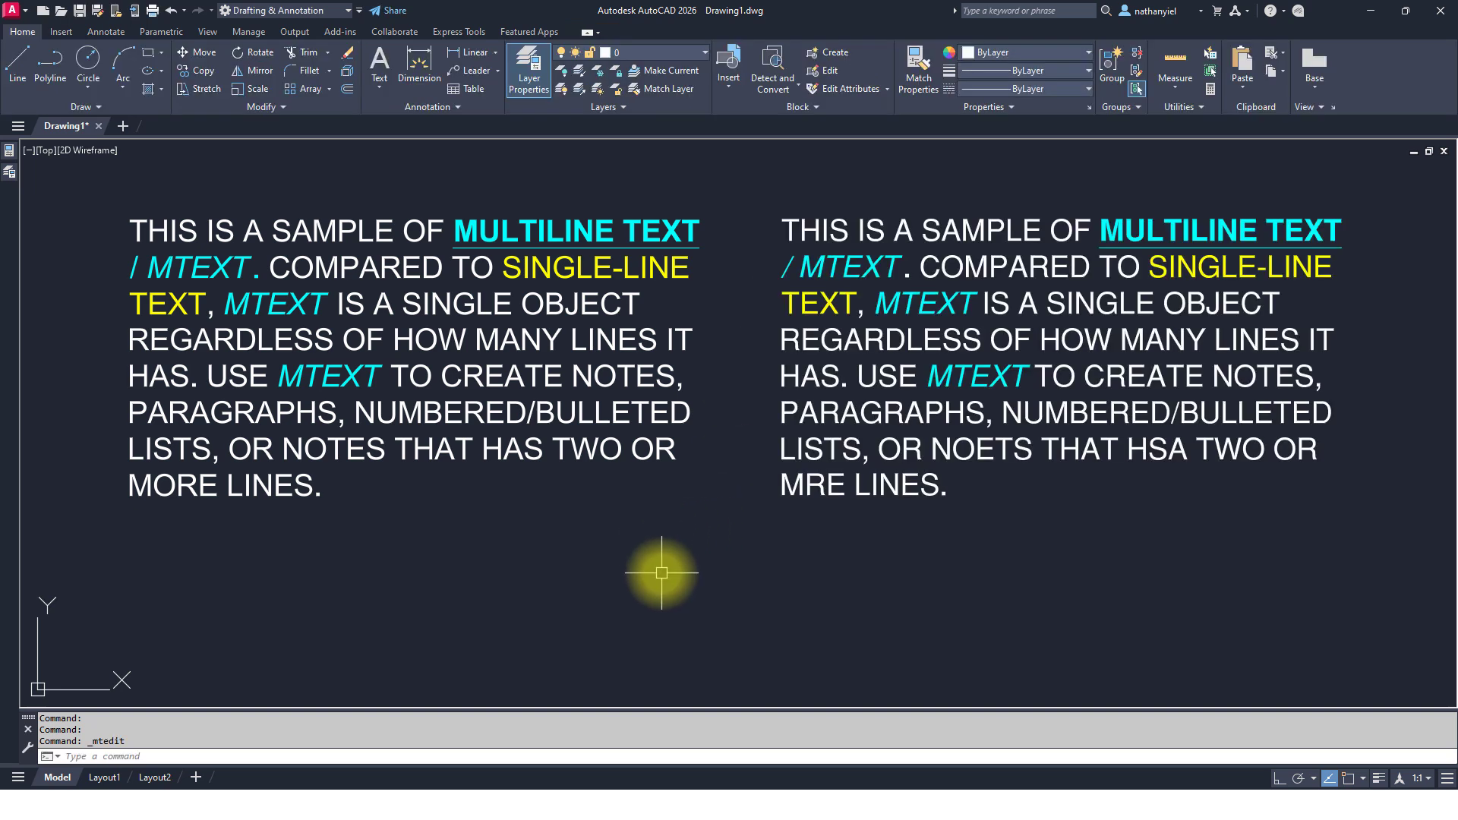
{"action": "type", "text": "SP"}
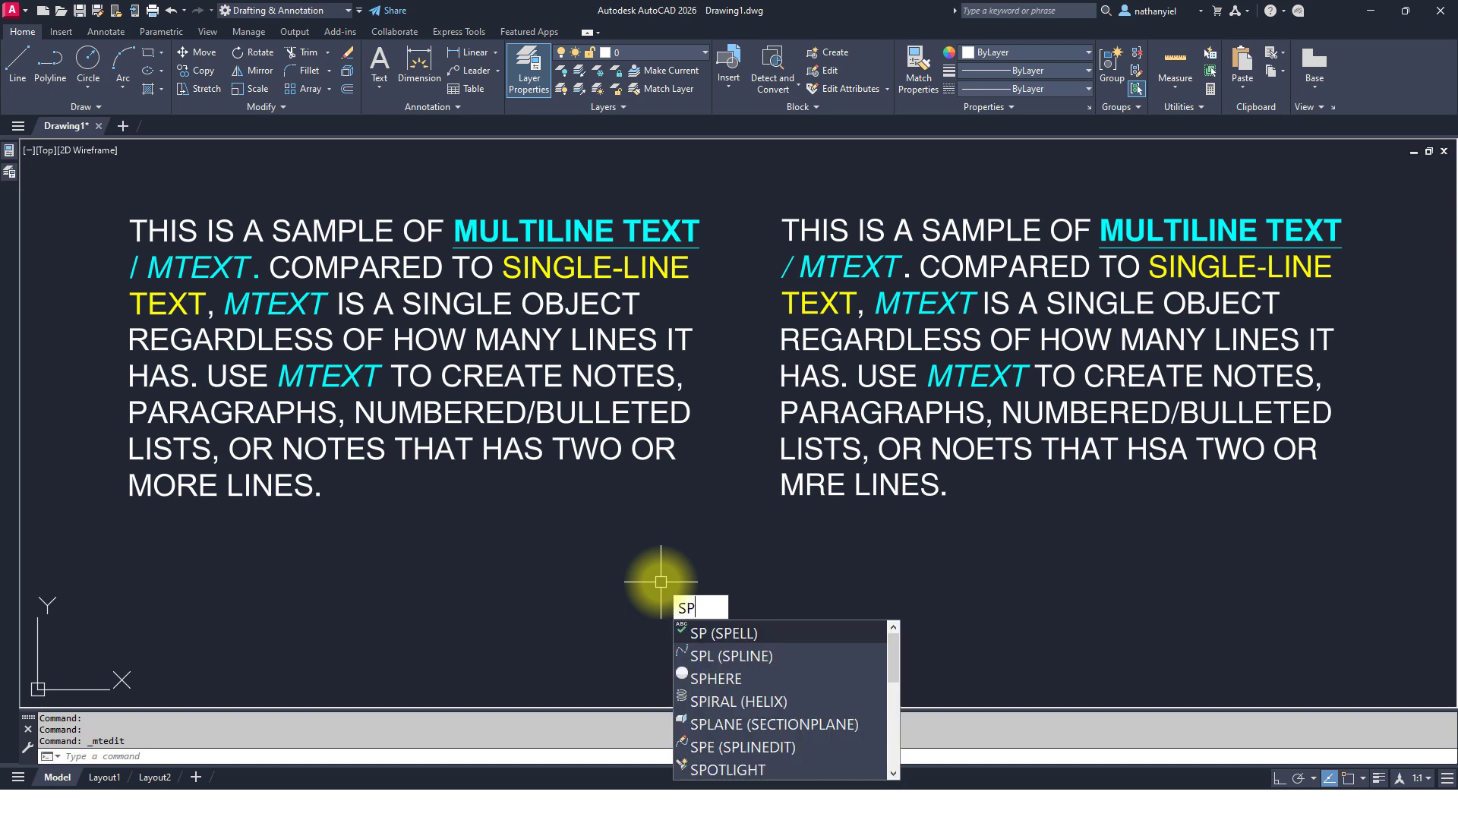
{"action": "key", "text": "Escape"}
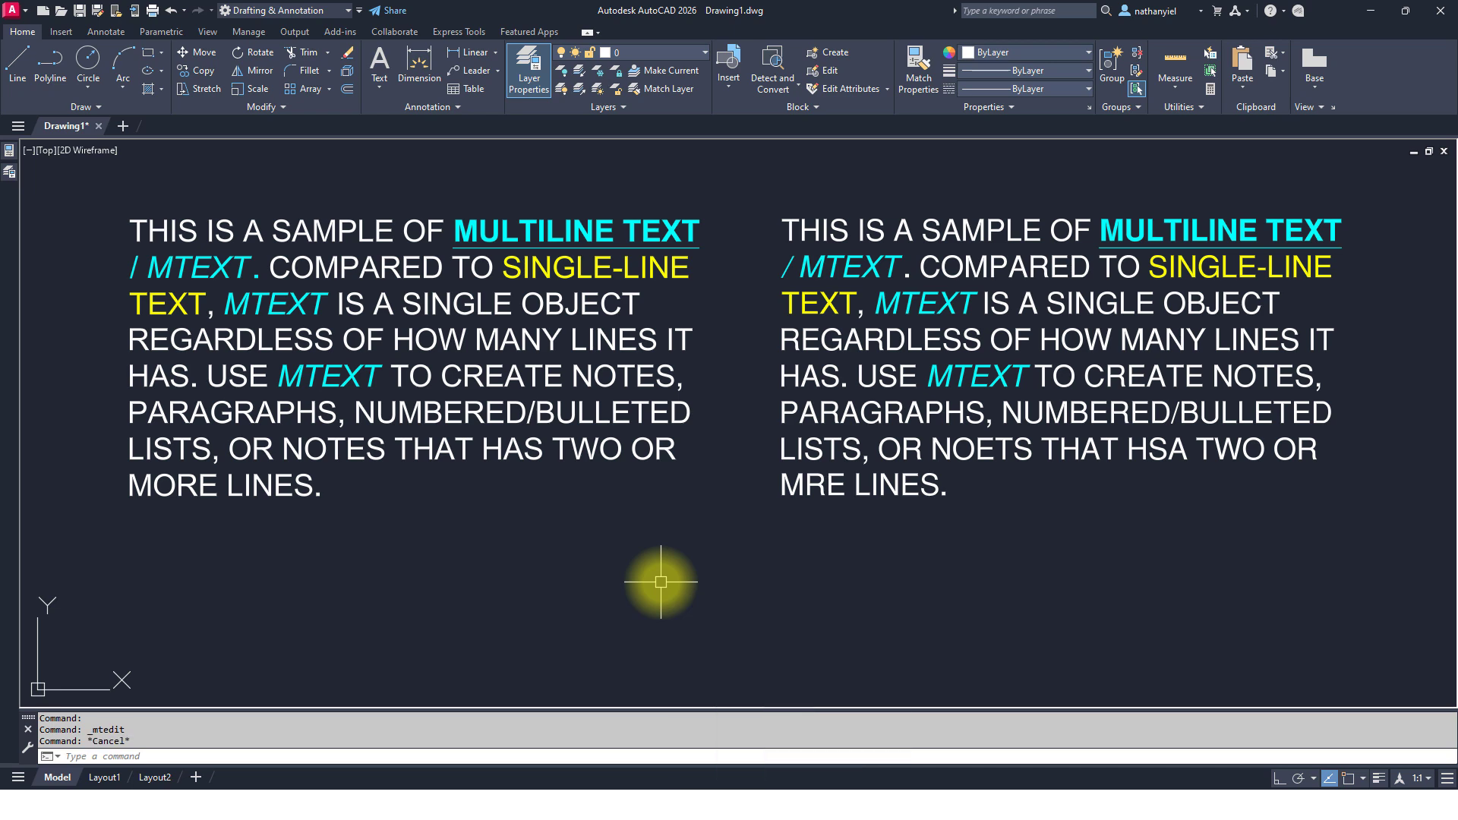
{"action": "left_click", "coordinate": [95, 35]}
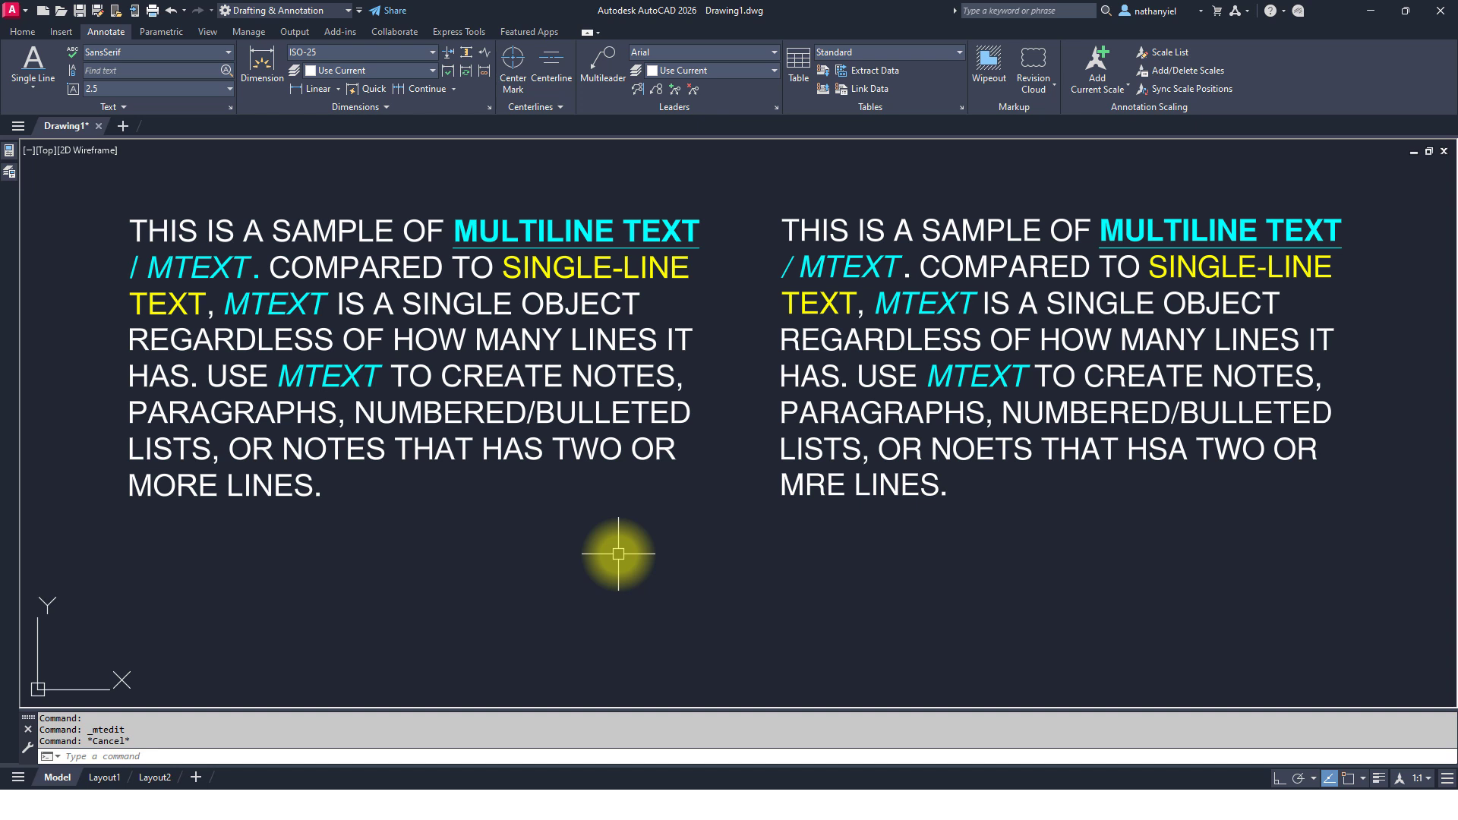
- Start the SPELL command, limit the check to selected objects, and select both sample paragraphs
{"action": "type", "text": "SP"}
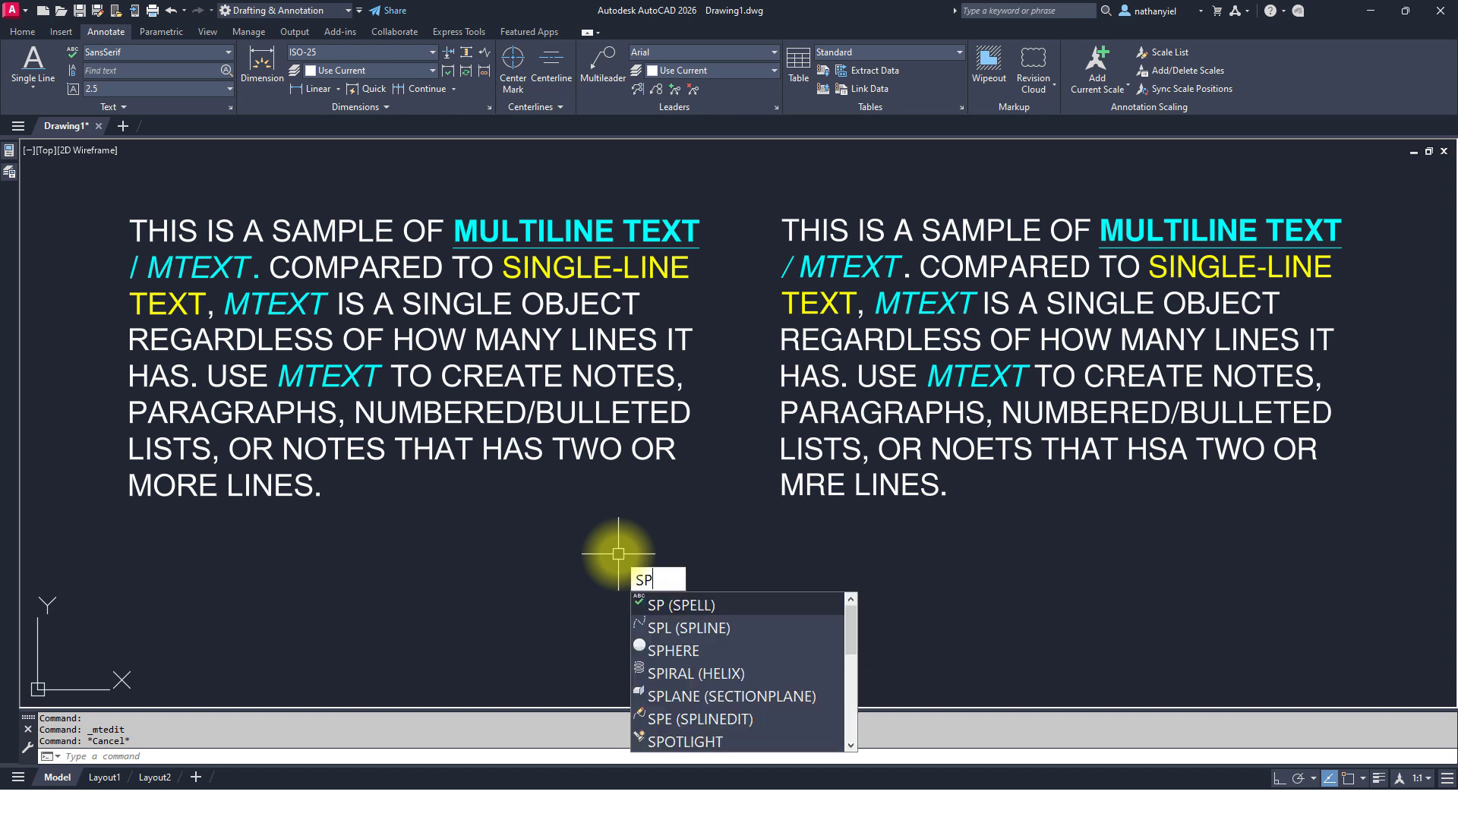
{"action": "key", "text": "Return"}
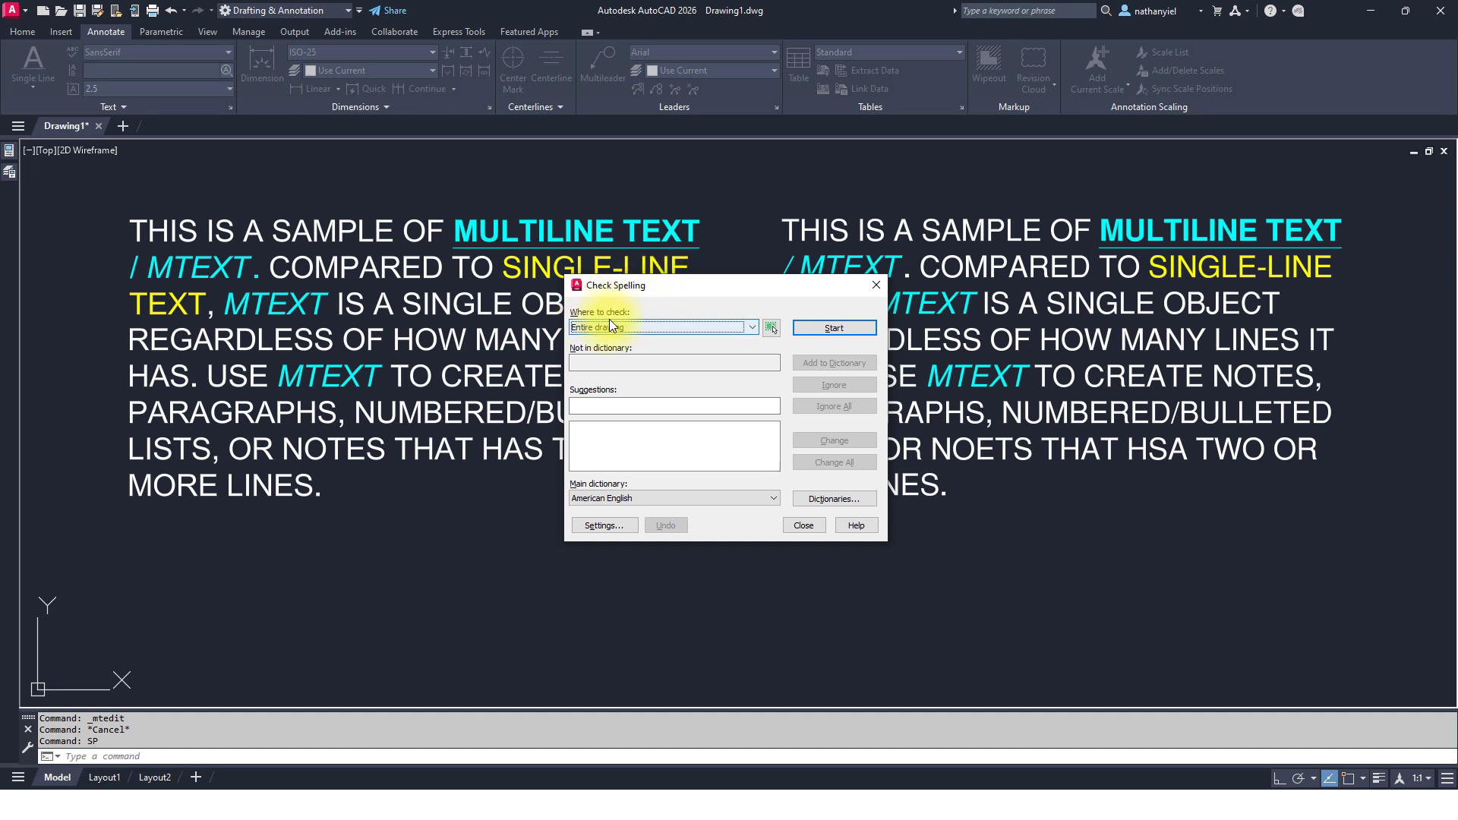
{"action": "left_click_drag", "start_coordinate": [698, 285], "coordinate": [664, 430]}
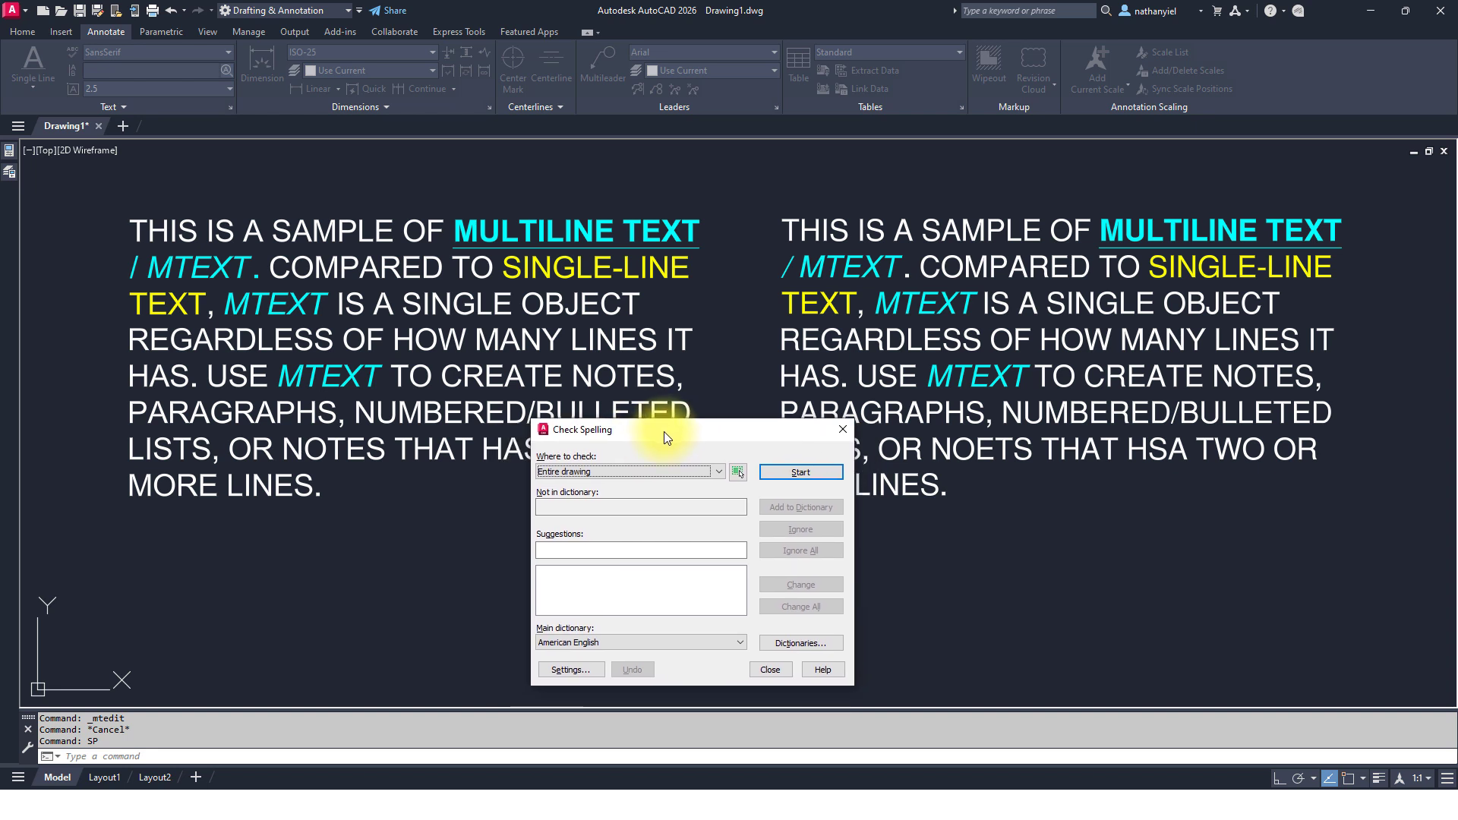
{"action": "left_click", "coordinate": [606, 471]}
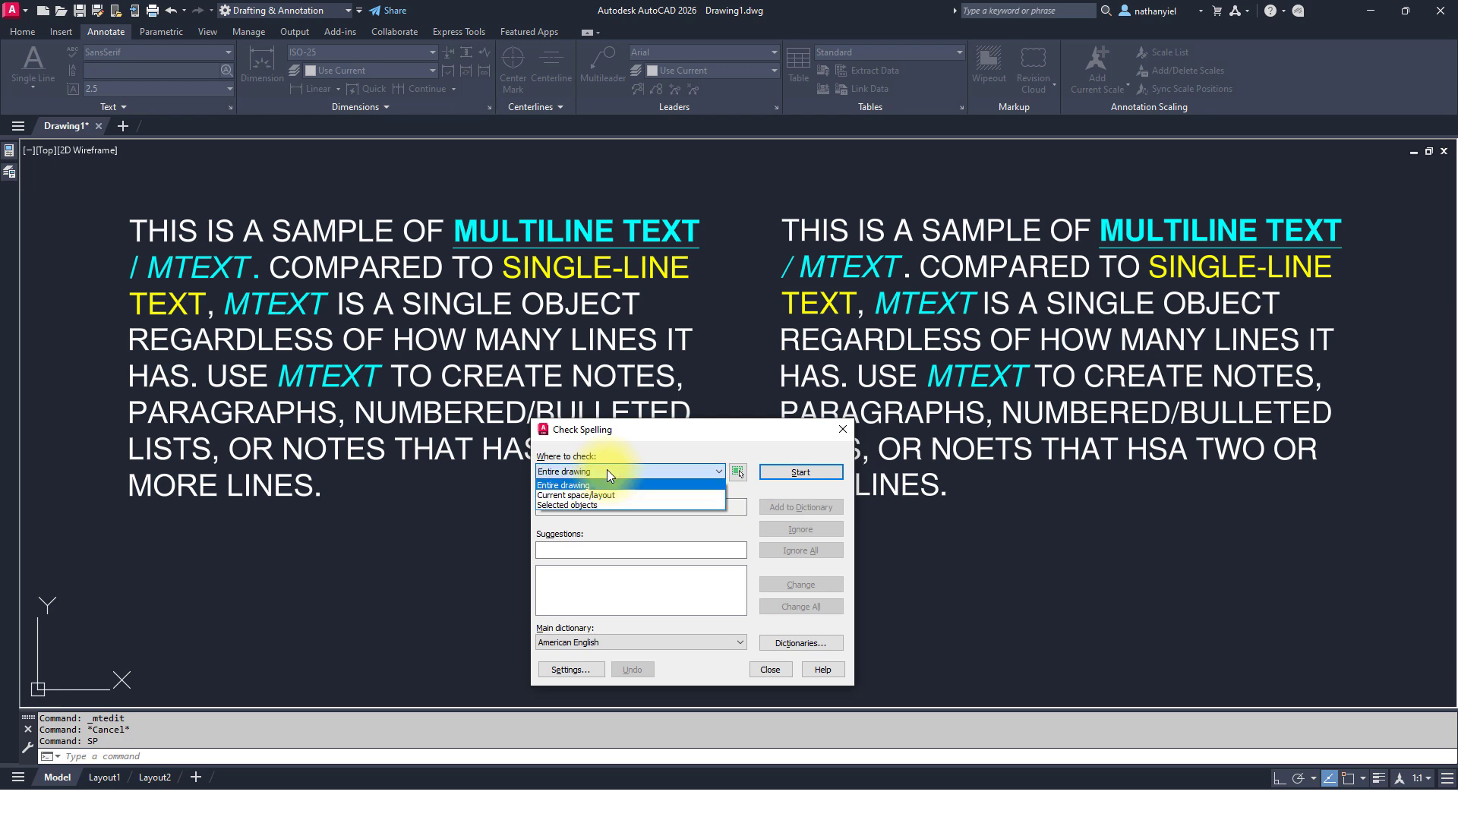
{"action": "left_click", "coordinate": [586, 504]}
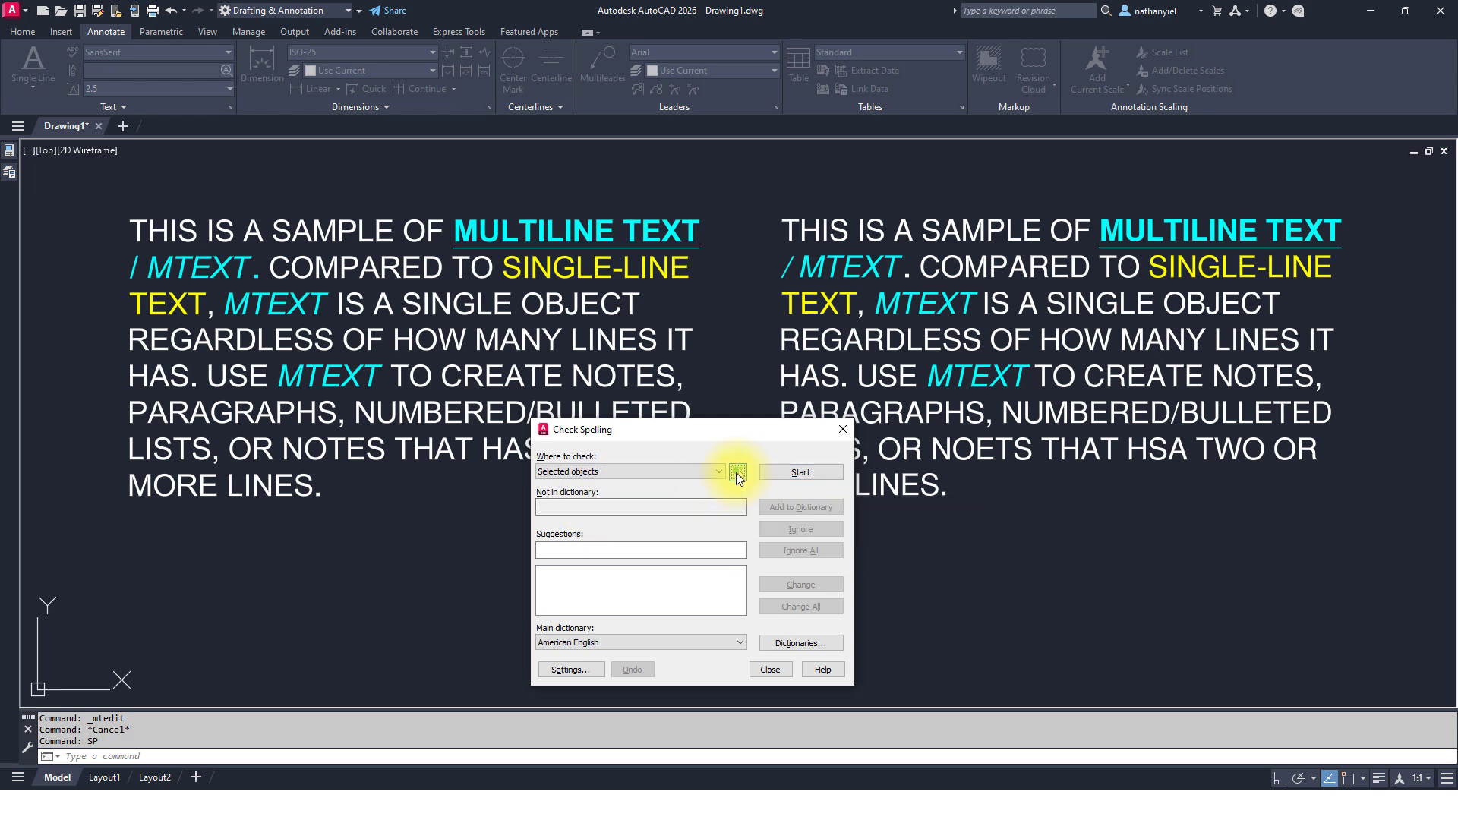
{"action": "left_click", "coordinate": [737, 473]}
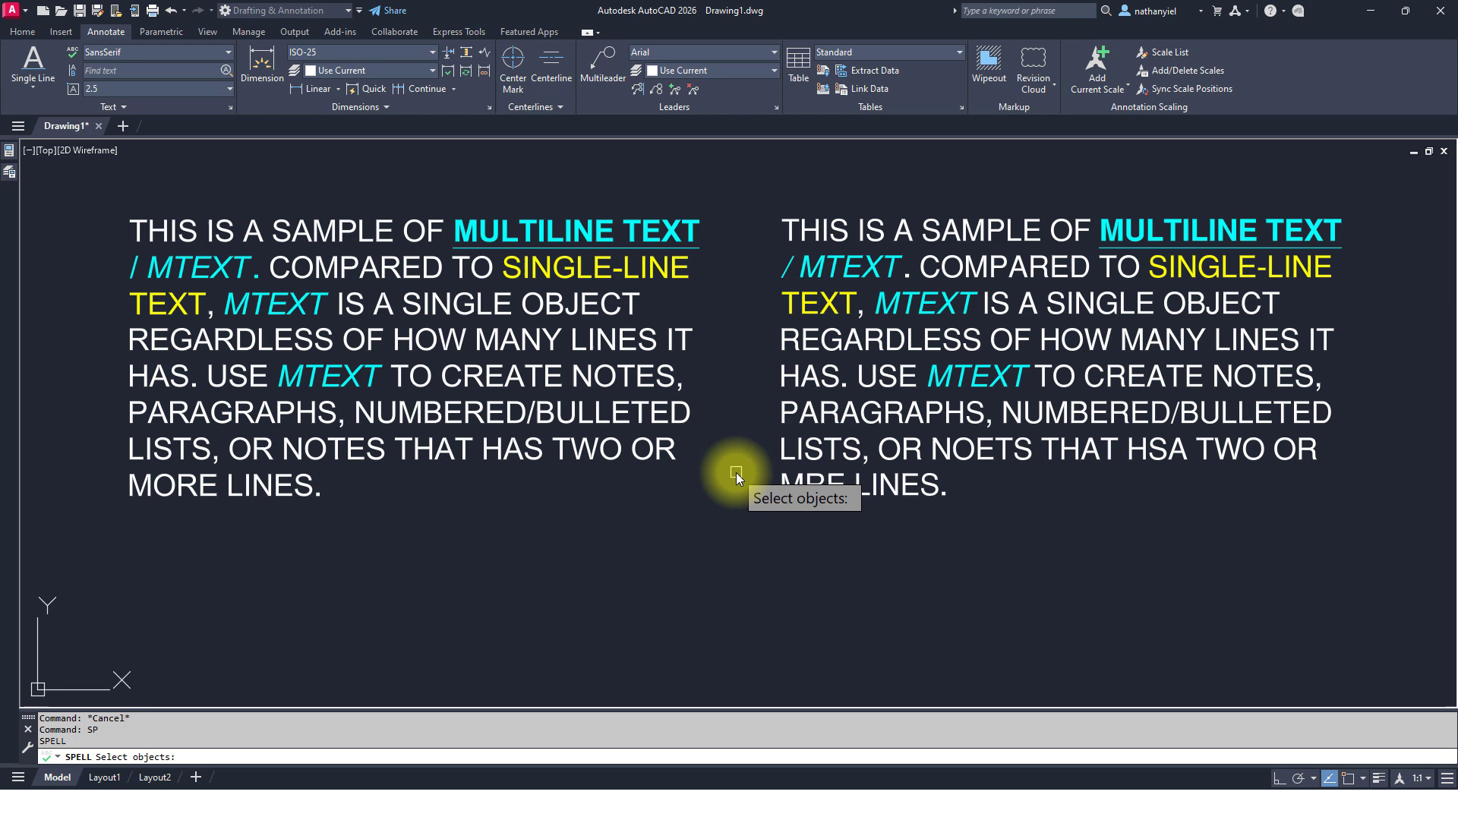
{"action": "left_click", "coordinate": [104, 195]}
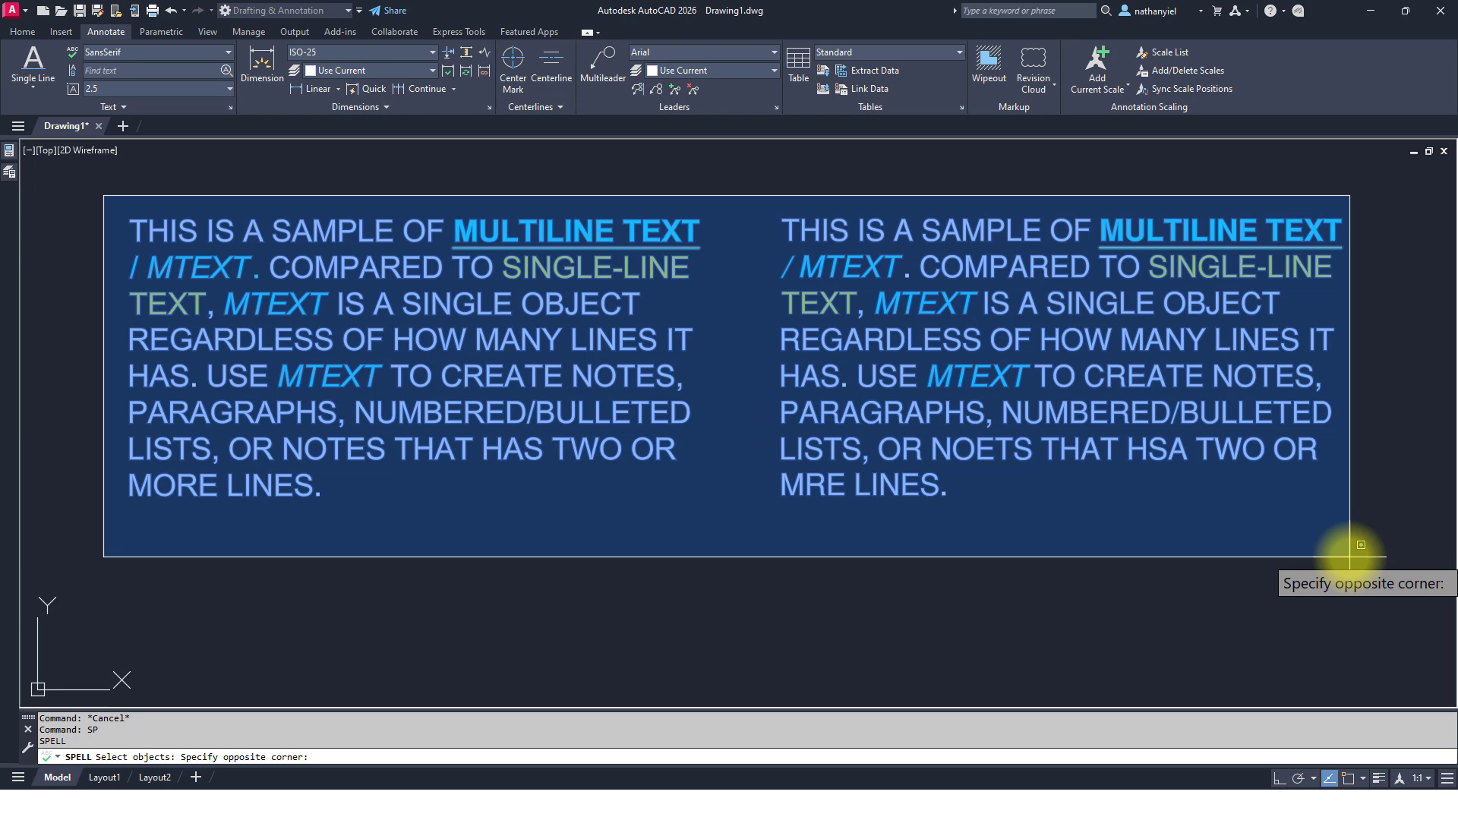
{"action": "left_click", "coordinate": [1350, 556]}
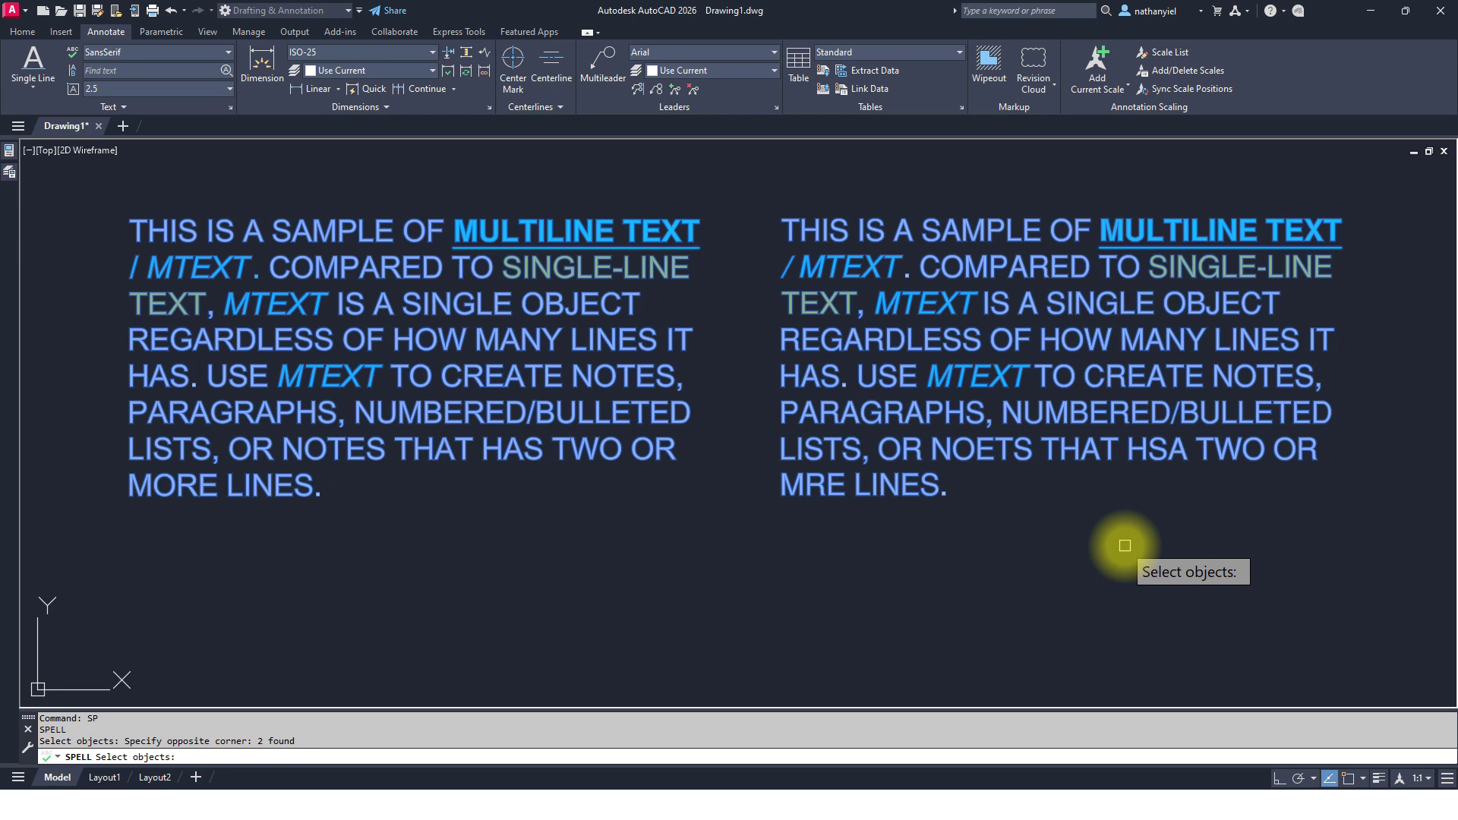
{"action": "key", "text": "Return"}
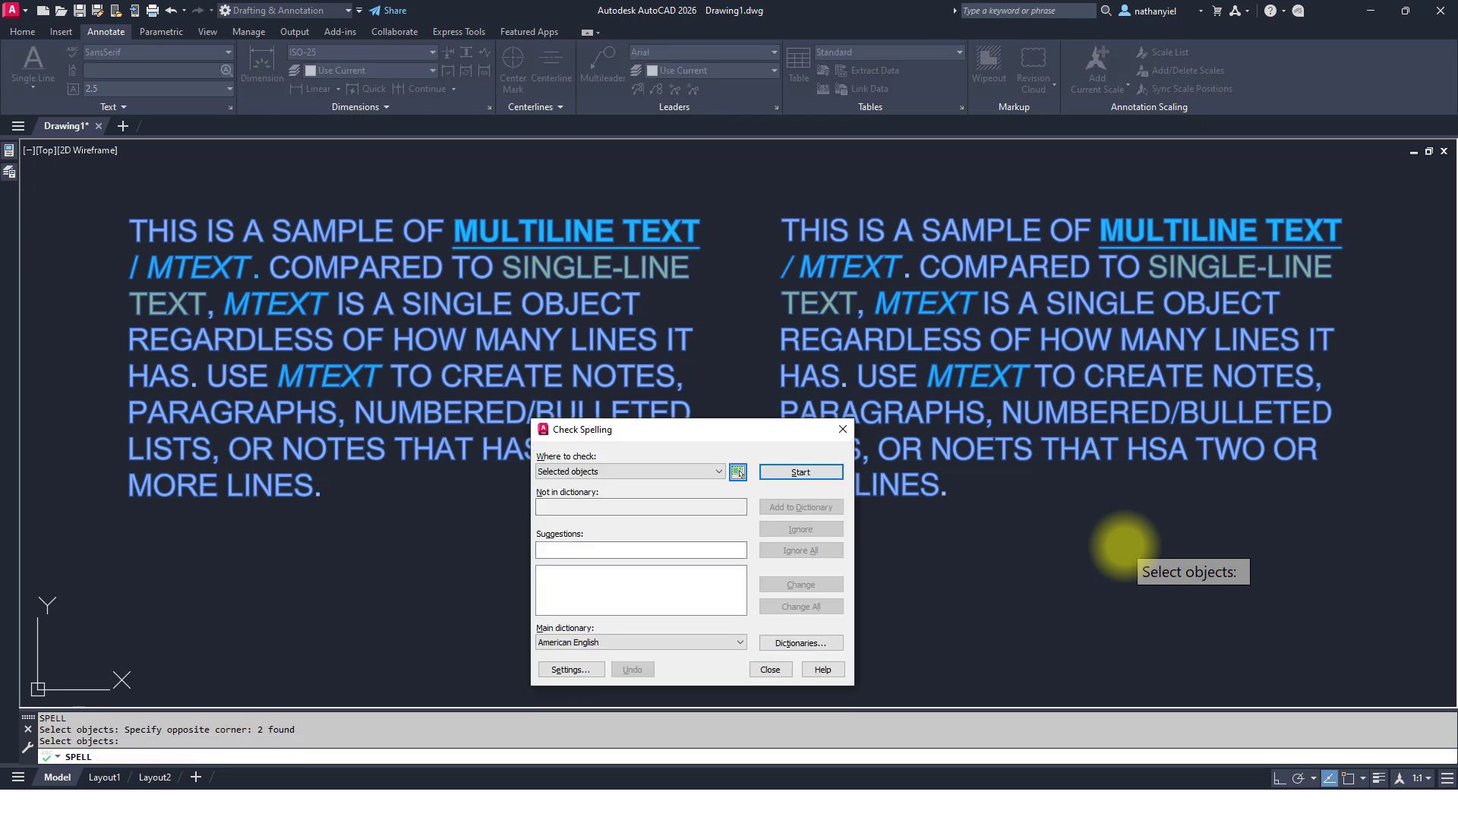
- Run the spelling check, adding MULTILINE to the dictionary and ignoring all occurrences of MTEXT
{"action": "left_click", "coordinate": [801, 474]}
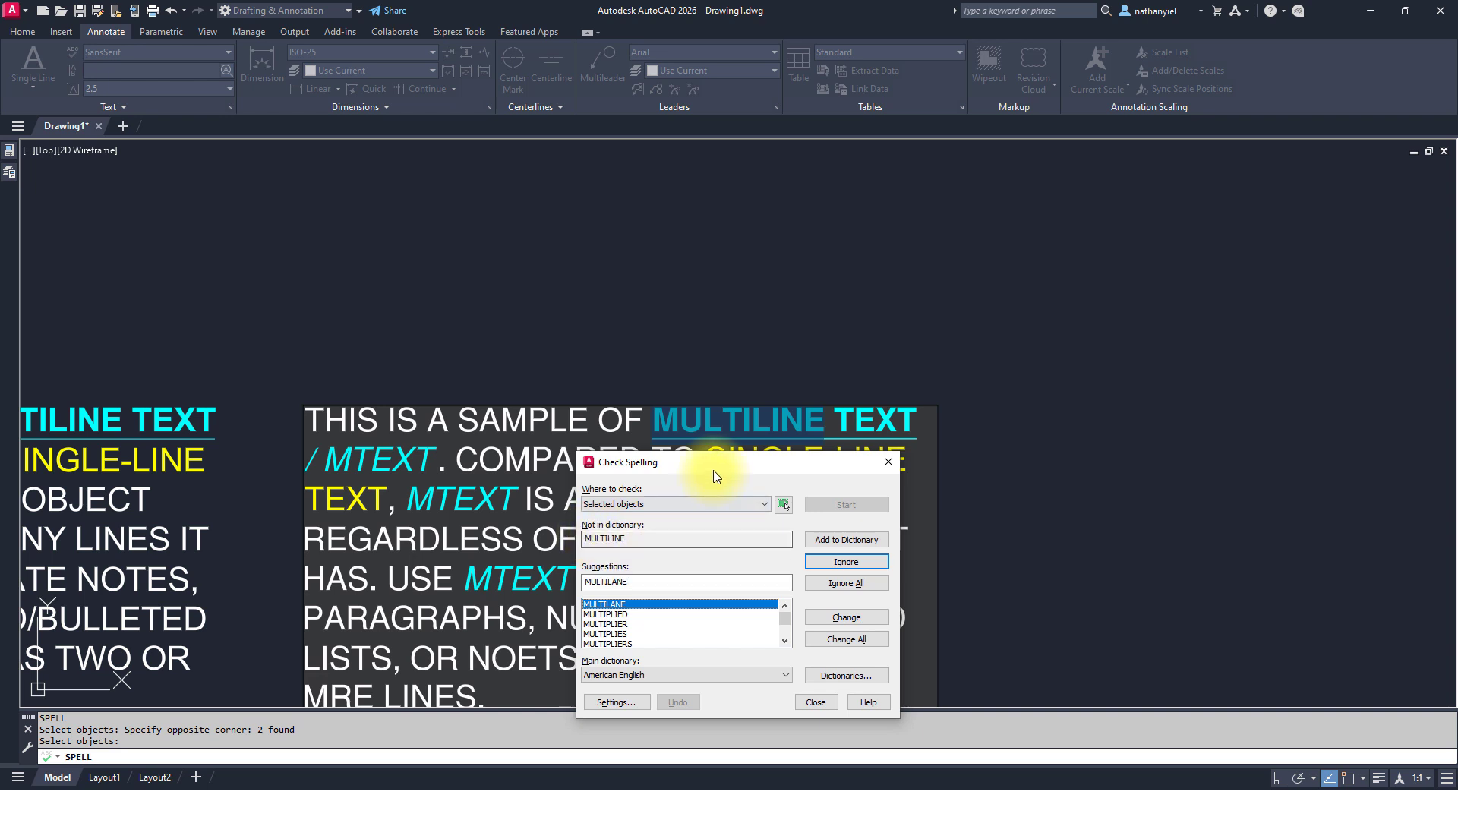
{"action": "left_click_drag", "start_coordinate": [745, 454], "coordinate": [802, 175]}
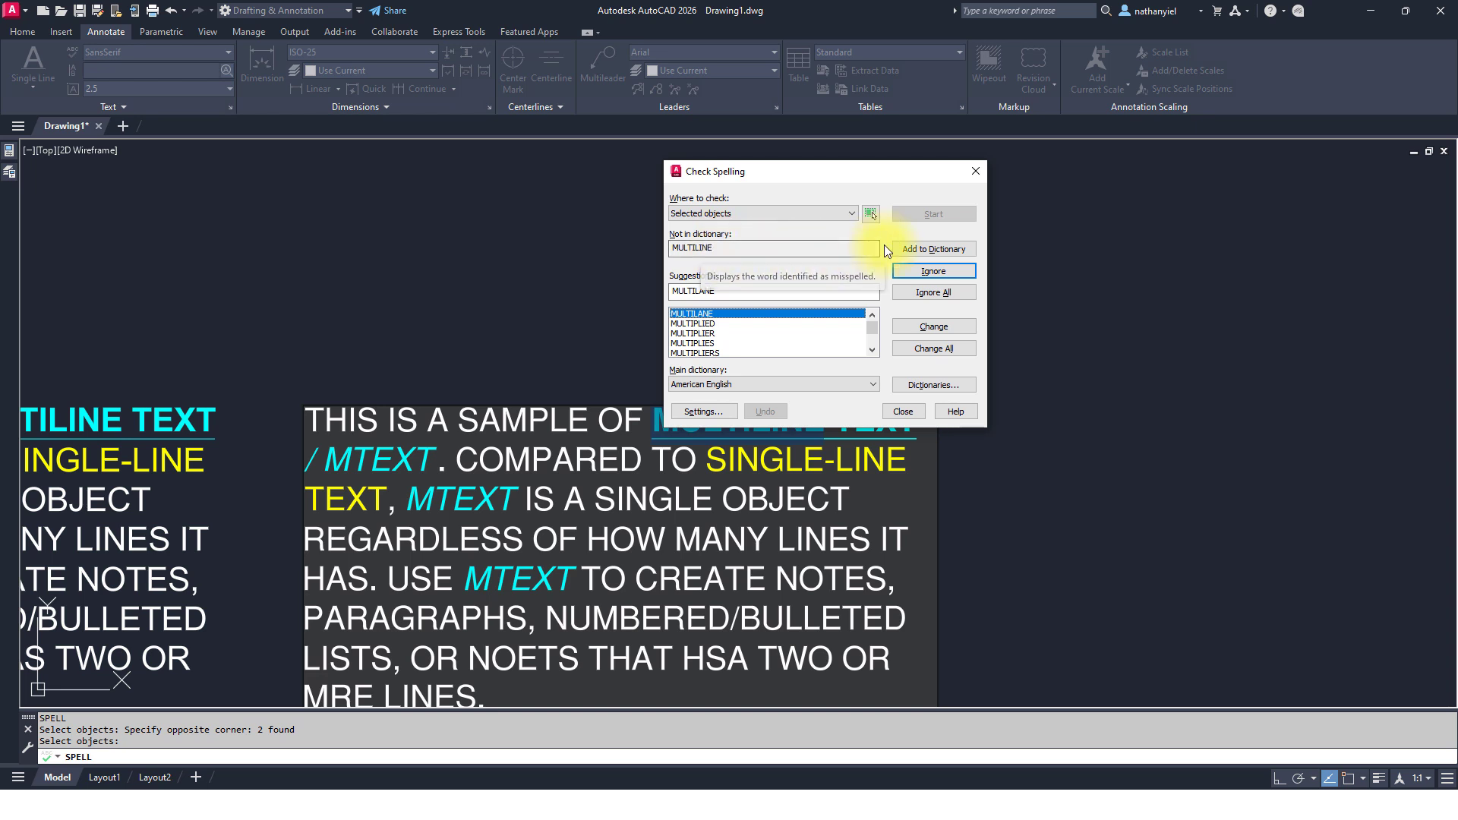
{"action": "left_click", "coordinate": [934, 249]}
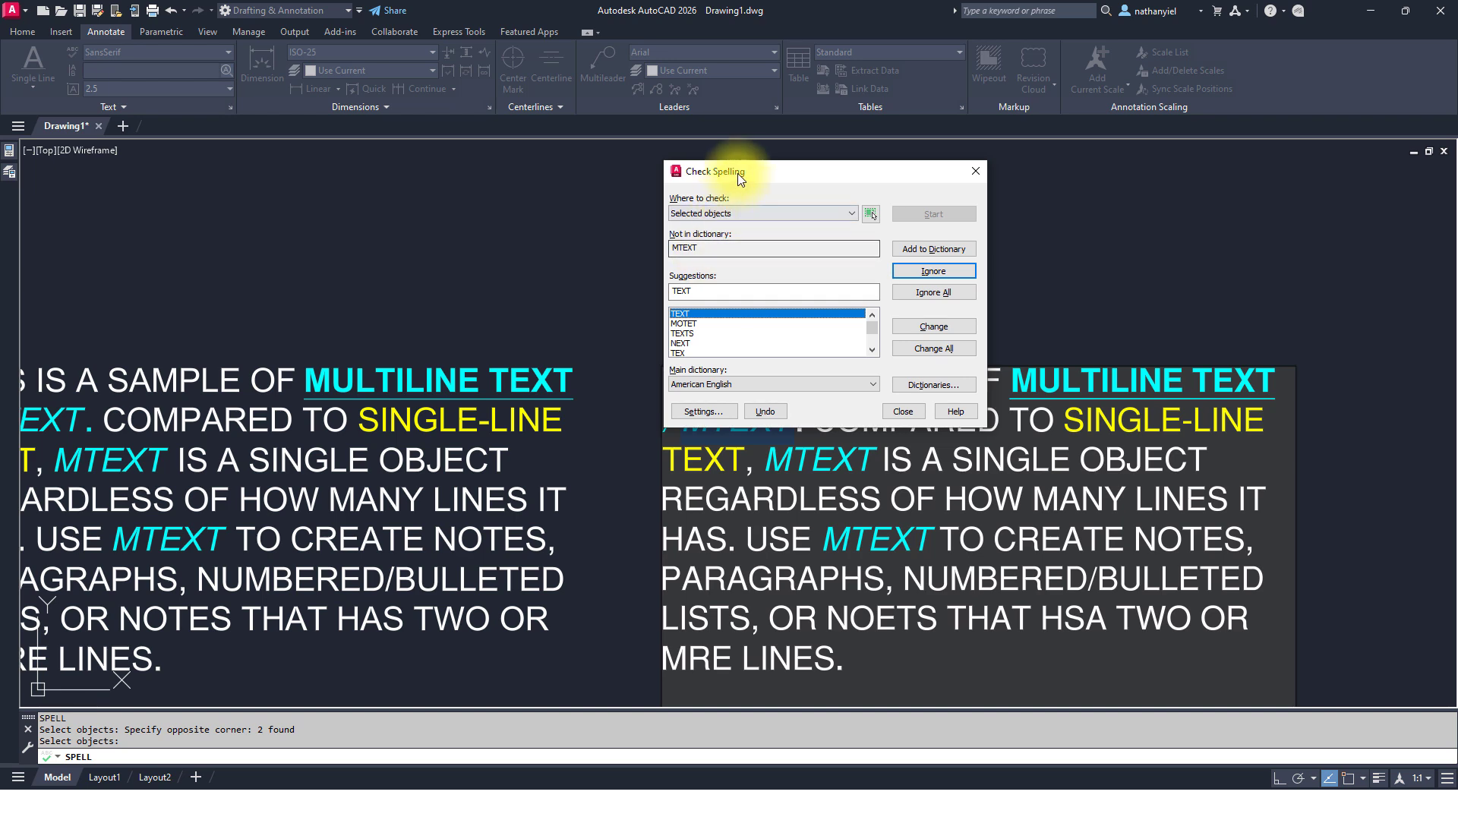
{"action": "left_click_drag", "start_coordinate": [737, 171], "coordinate": [659, 116]}
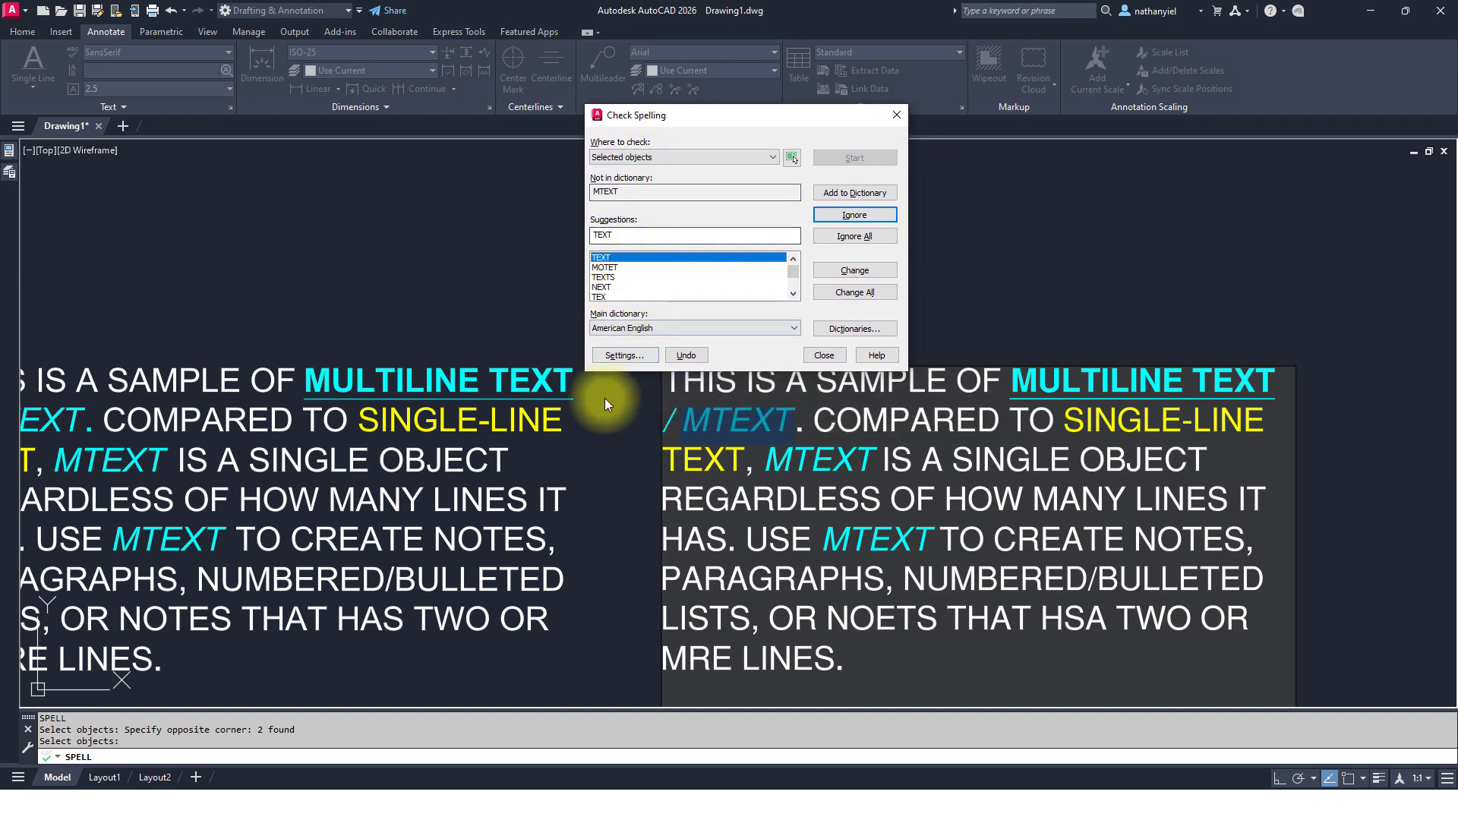
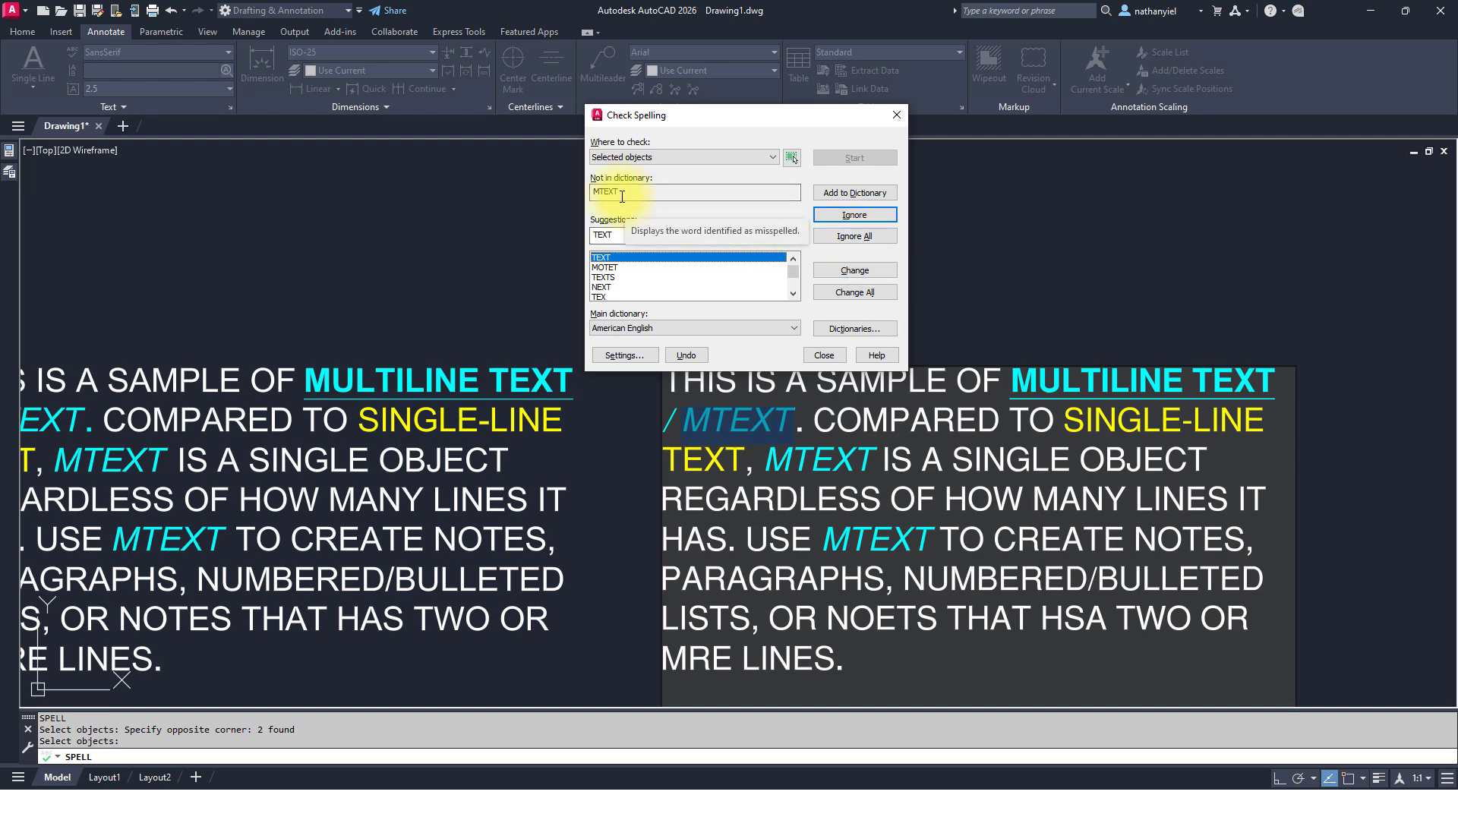
{"action": "left_click", "coordinate": [850, 233]}
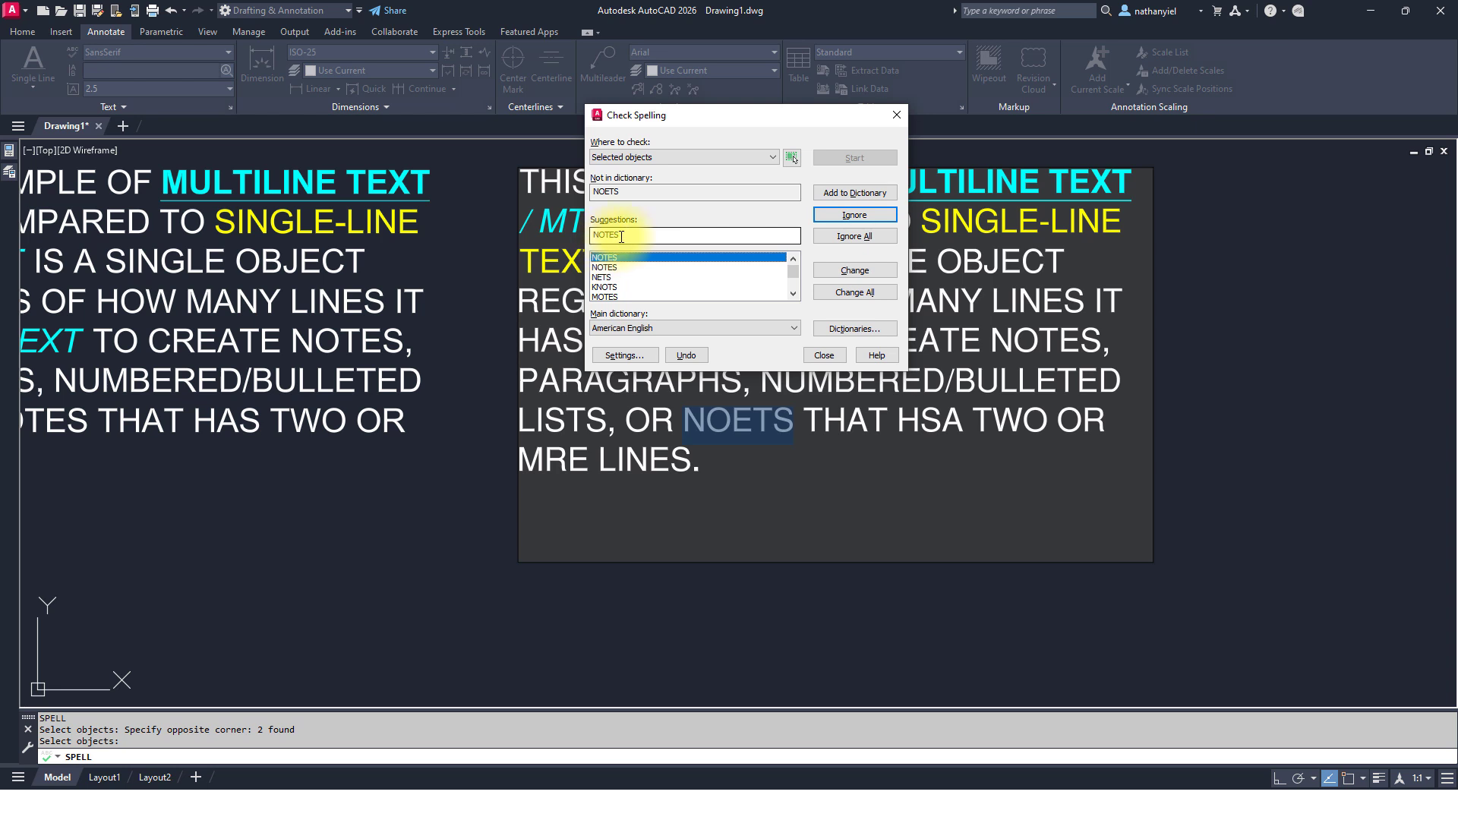
- Correct NOETS to NOTES, HSA to HAS and MRE to MORE with the suggested words, and close the spelling check
{"action": "left_click", "coordinate": [840, 270]}
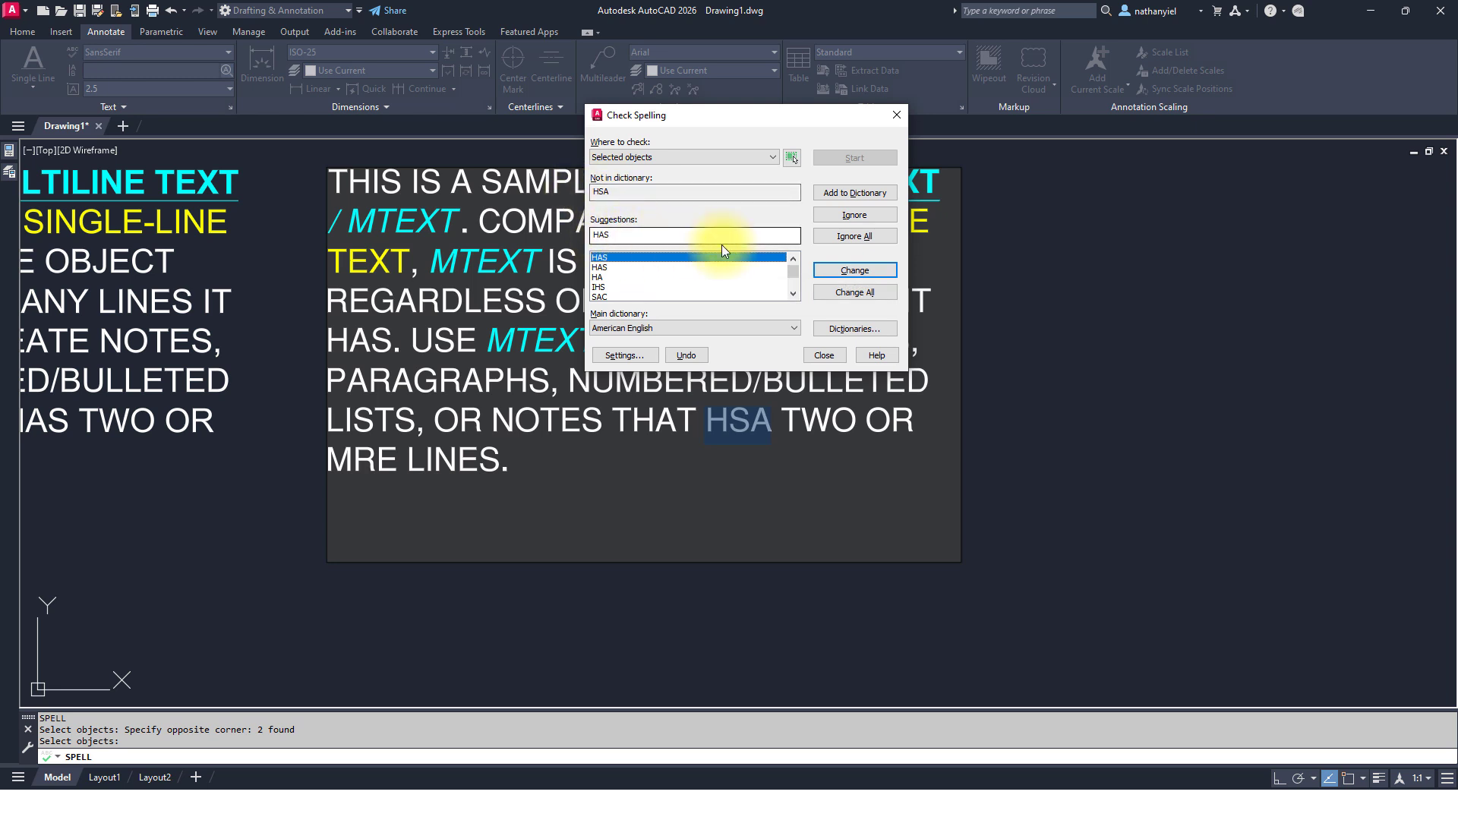
{"action": "left_click", "coordinate": [846, 270]}
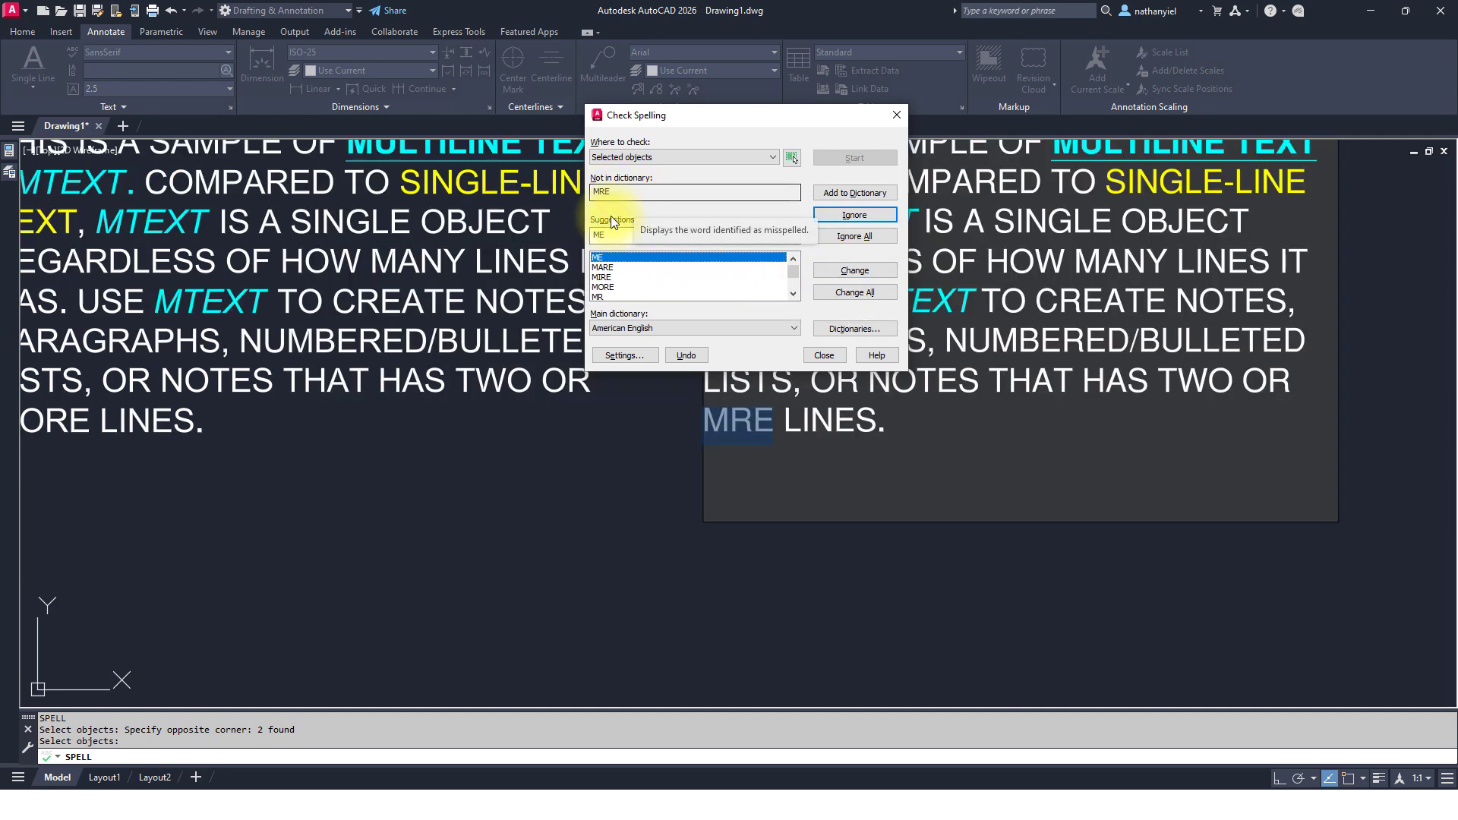
{"action": "left_click", "coordinate": [606, 287]}
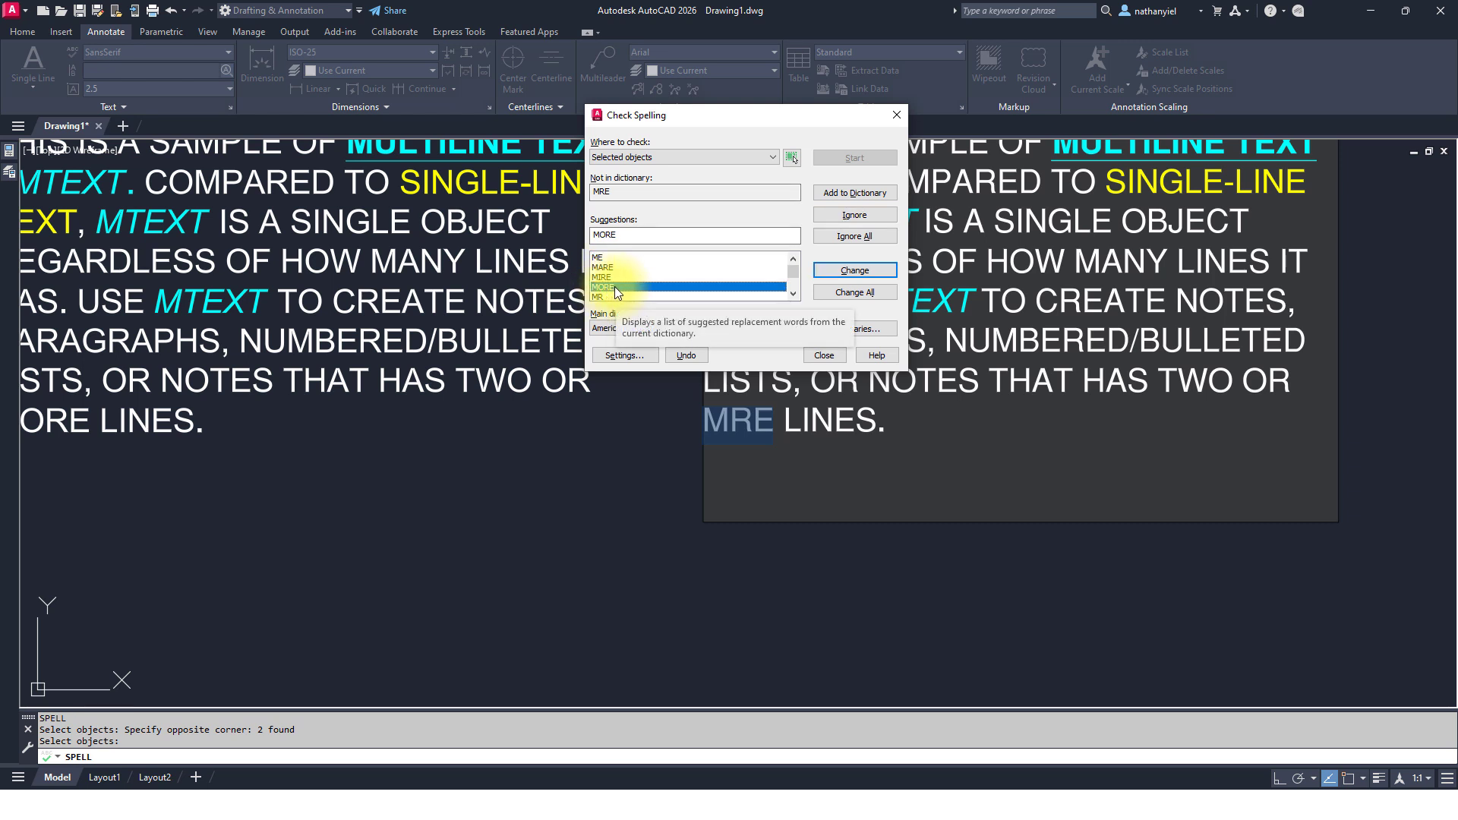
{"action": "left_click", "coordinate": [863, 271]}
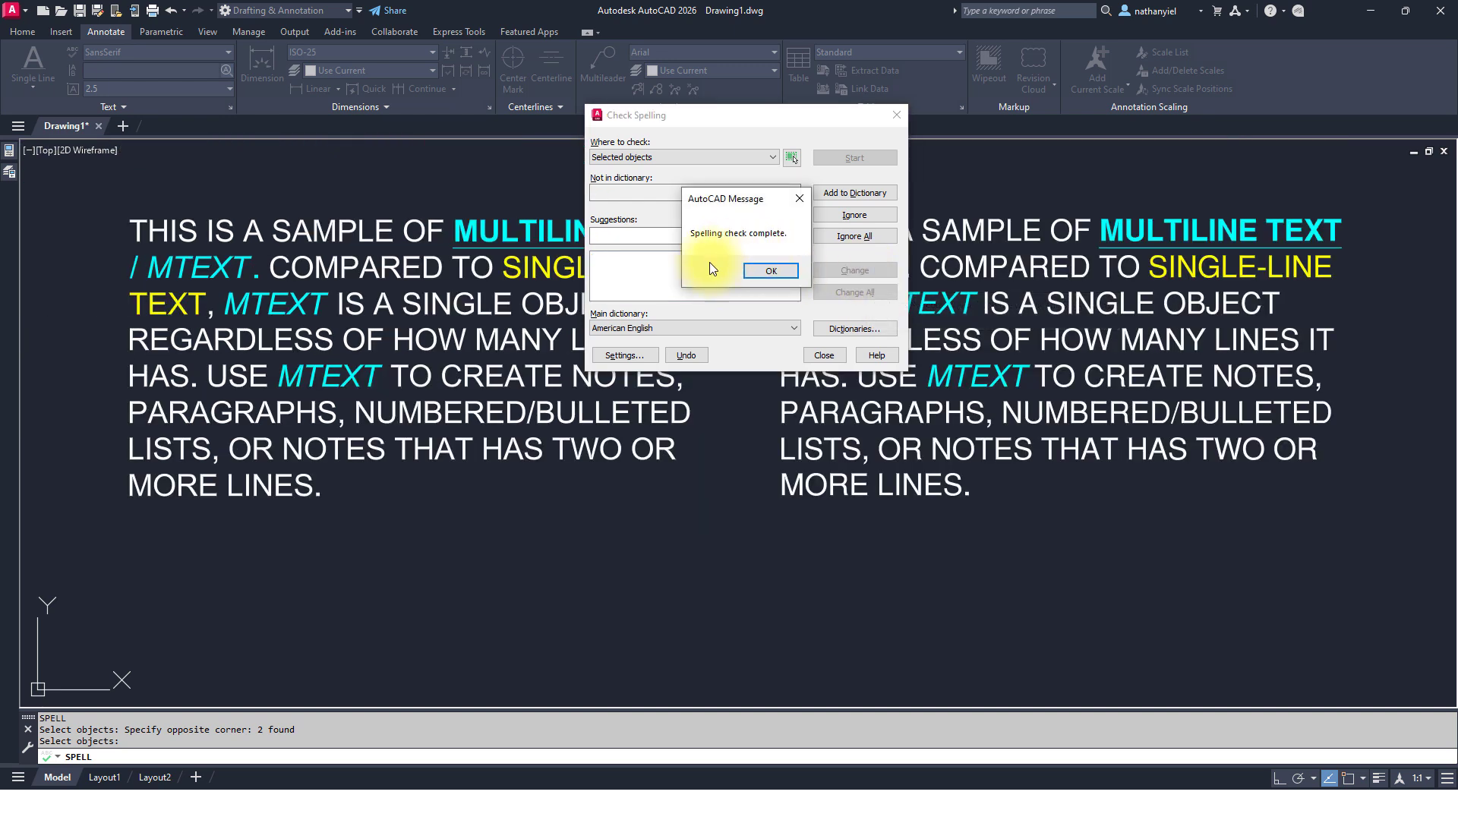
{"action": "left_click", "coordinate": [777, 271]}
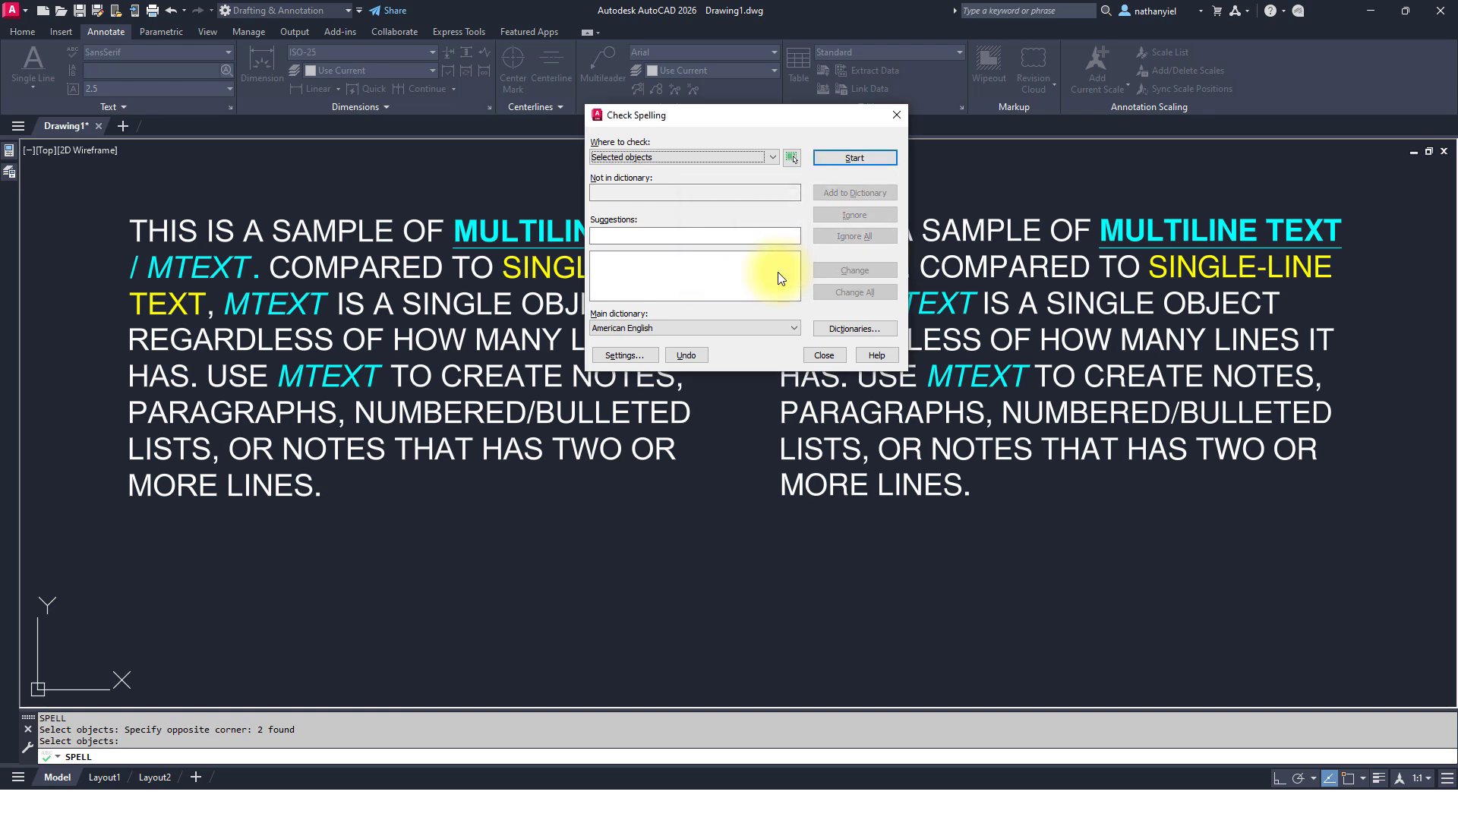
{"action": "left_click", "coordinate": [833, 355]}
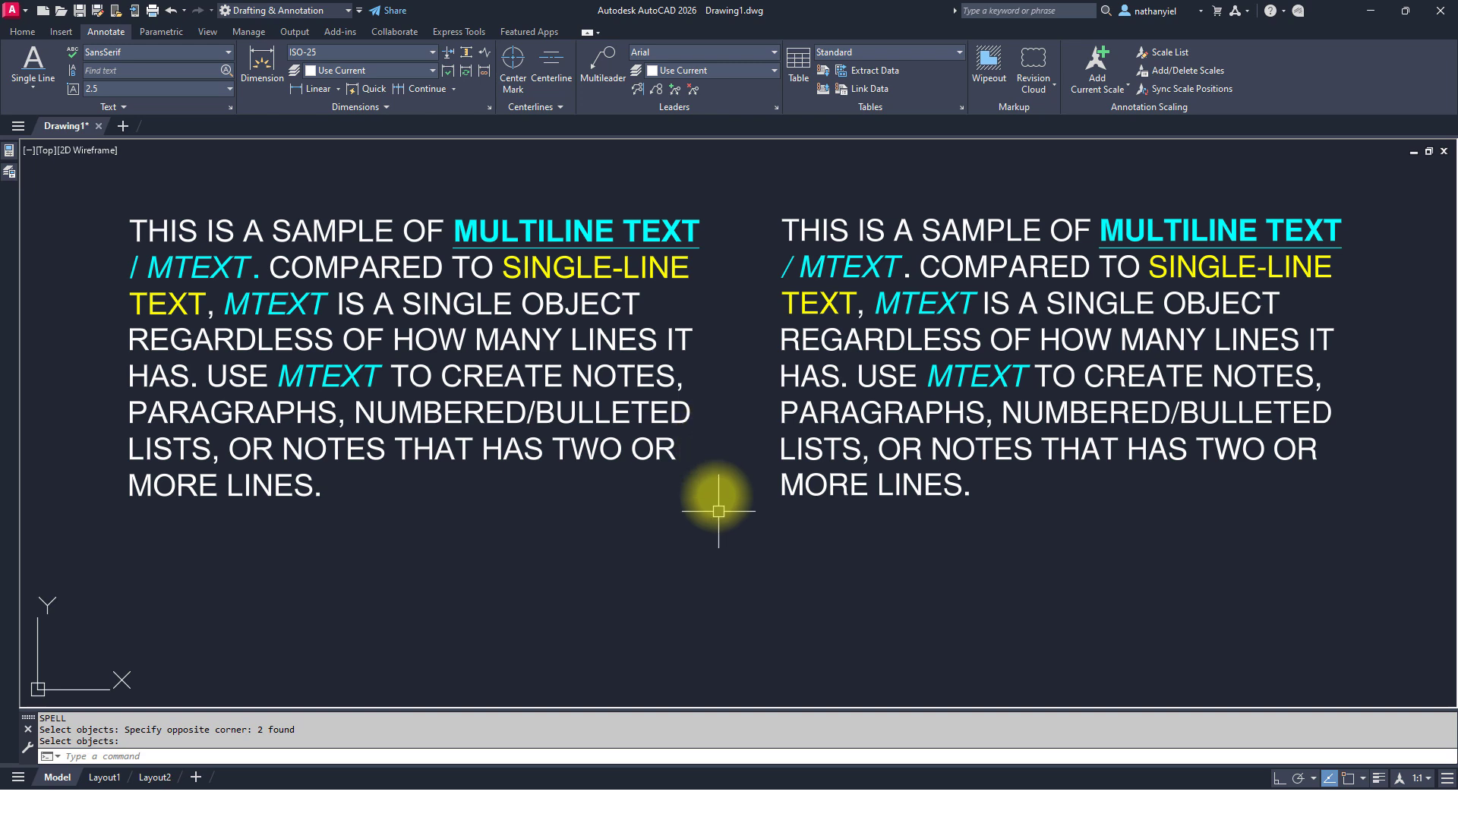
- Erase the column of sample symbols beside the Unicode strings in the TEXT SYMBOLS AND UNICODE STRINGS section
{"action": "mouse_move", "coordinate": [728, 589]}
{"action": "middle_mouse_down"}
{"action": "mouse_move", "coordinate": [732, 317]}
{"action": "mouse_move", "coordinate": [704, 278]}
{"action": "middle_mouse_up"}
{"action": "middle_click_drag", "start_coordinate": [683, 524], "coordinate": [704, 228]}
{"action": "middle_click_drag", "start_coordinate": [693, 448], "coordinate": [700, 211]}
{"action": "mouse_move", "coordinate": [699, 393]}
{"action": "middle_mouse_down"}
{"action": "mouse_move", "coordinate": [699, 367]}
{"action": "mouse_move", "coordinate": [666, 349]}
{"action": "mouse_move", "coordinate": [651, 358]}
{"action": "middle_mouse_up"}
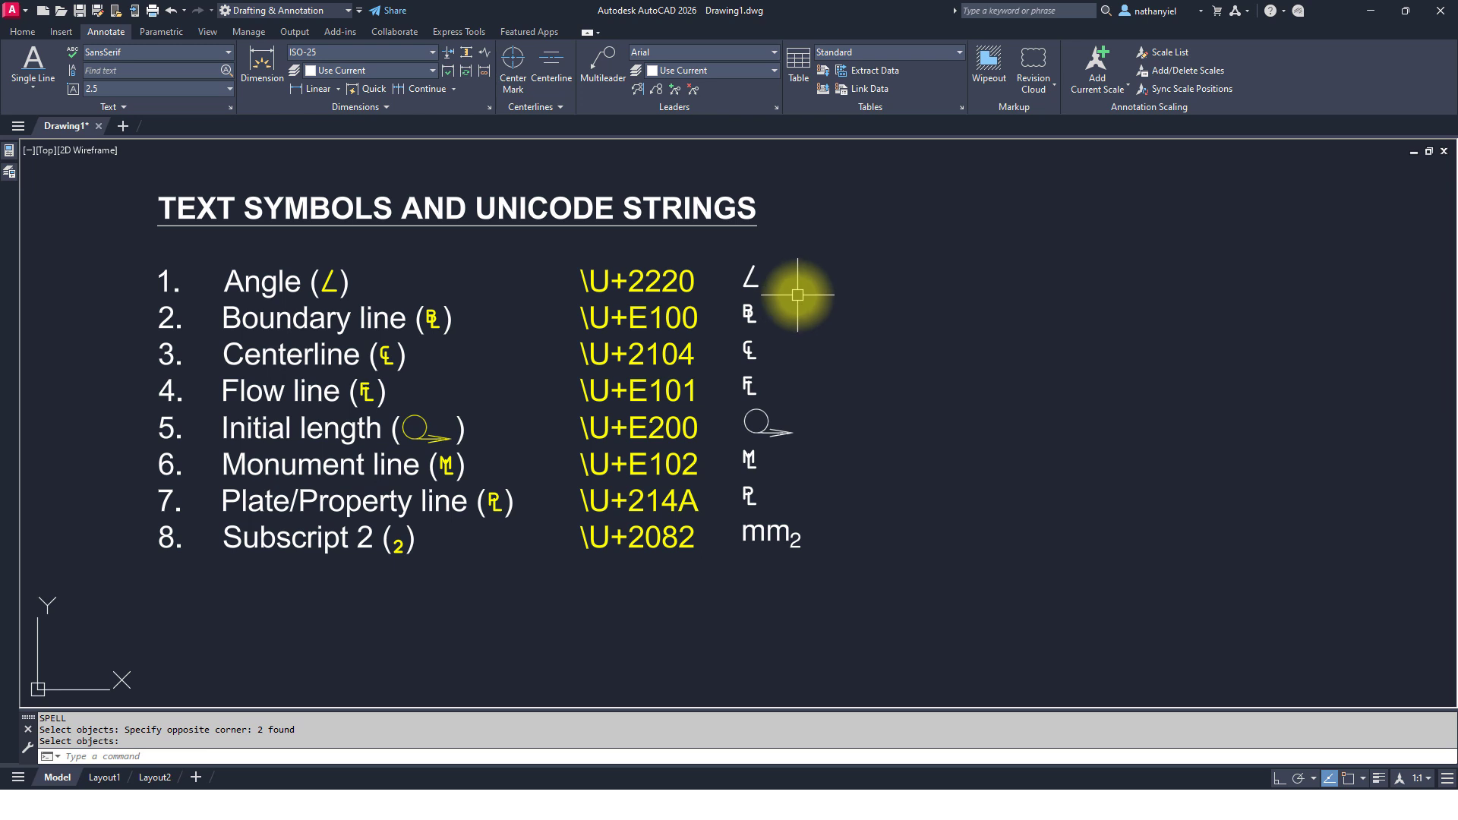
{"action": "left_click", "coordinate": [768, 286]}
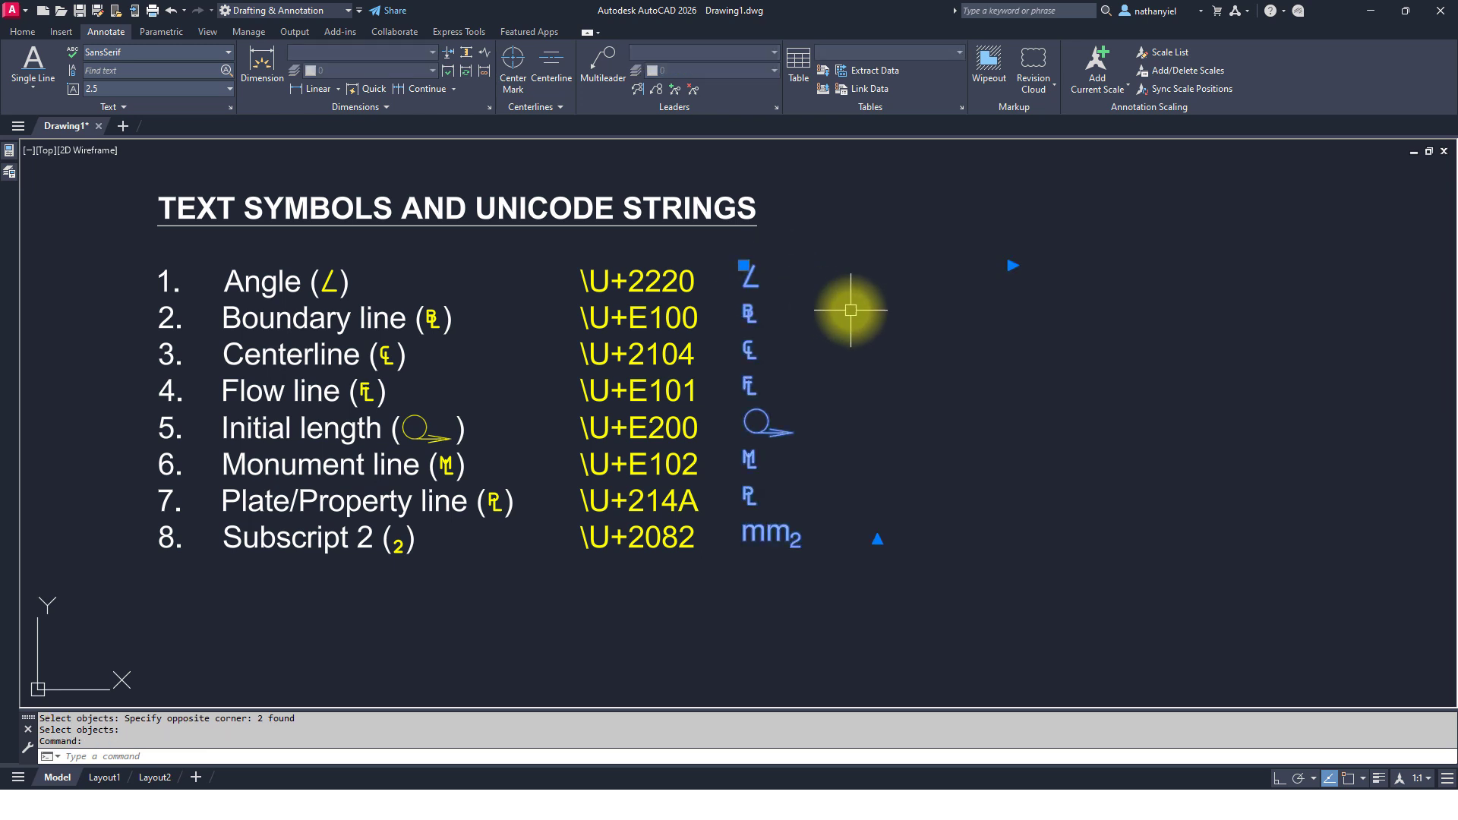
{"action": "key", "text": "Delete"}
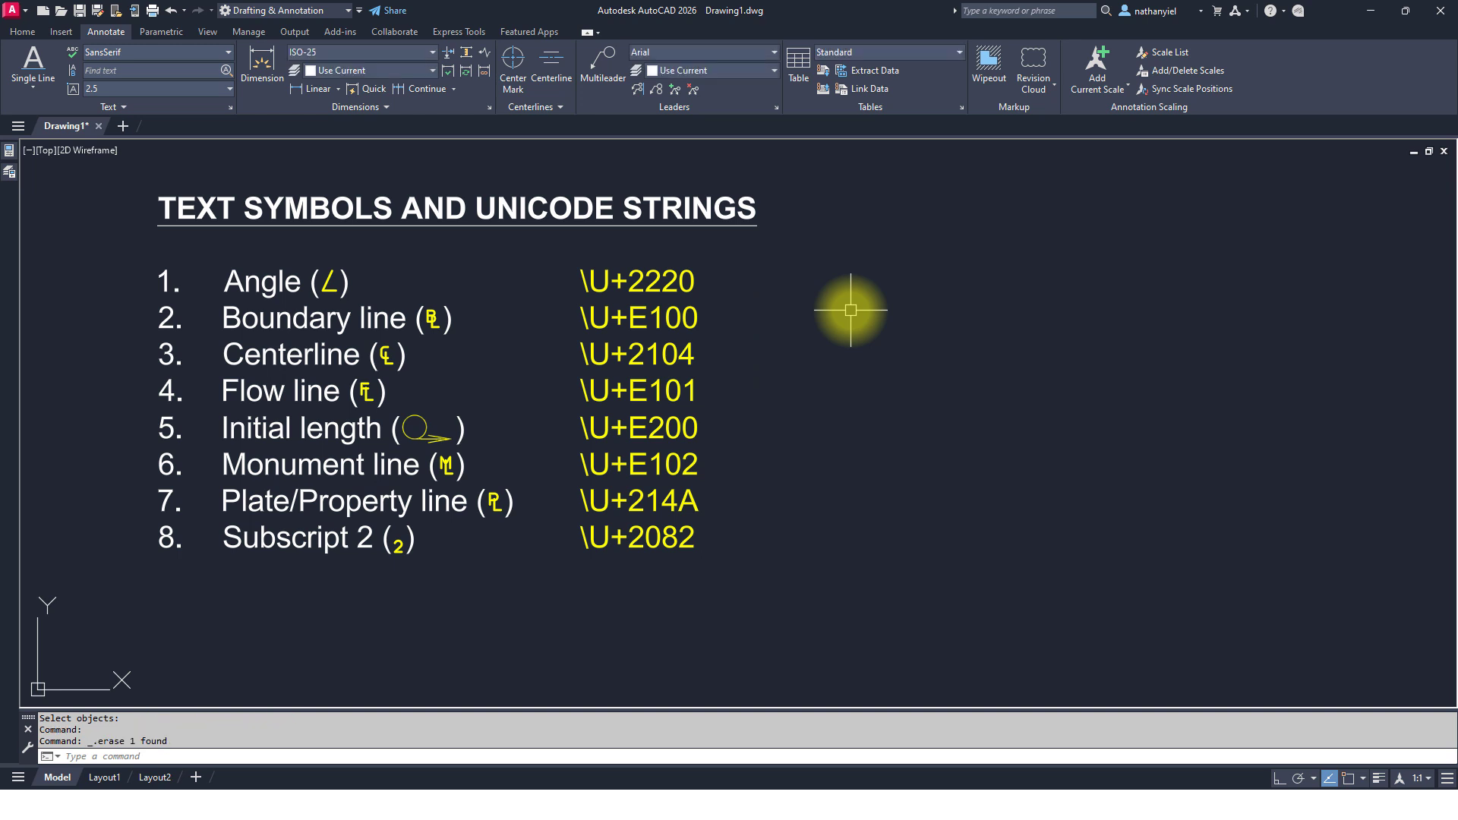
{"action": "type", "text": "DT"}
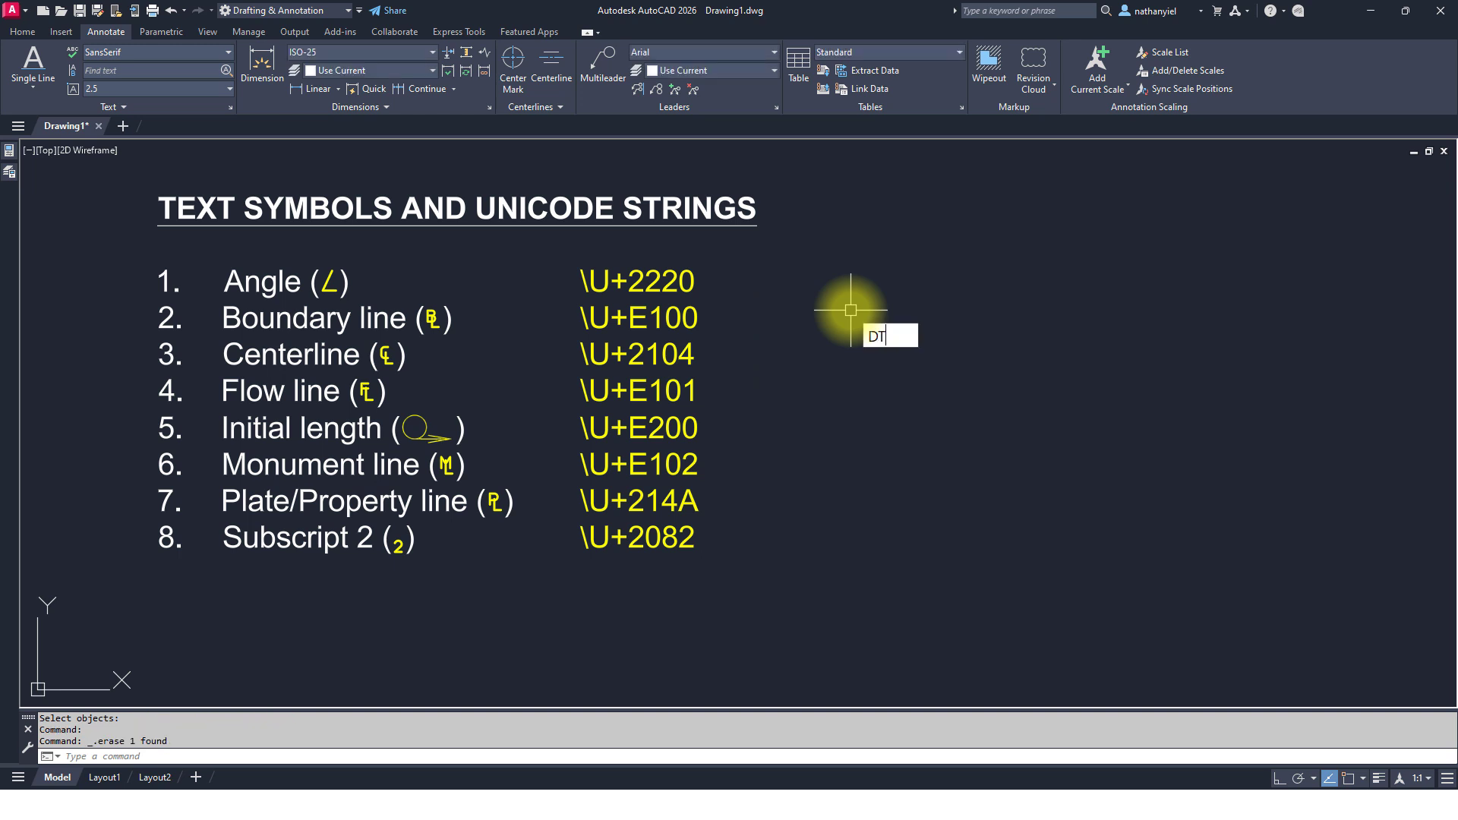
{"action": "key", "text": "Return"}
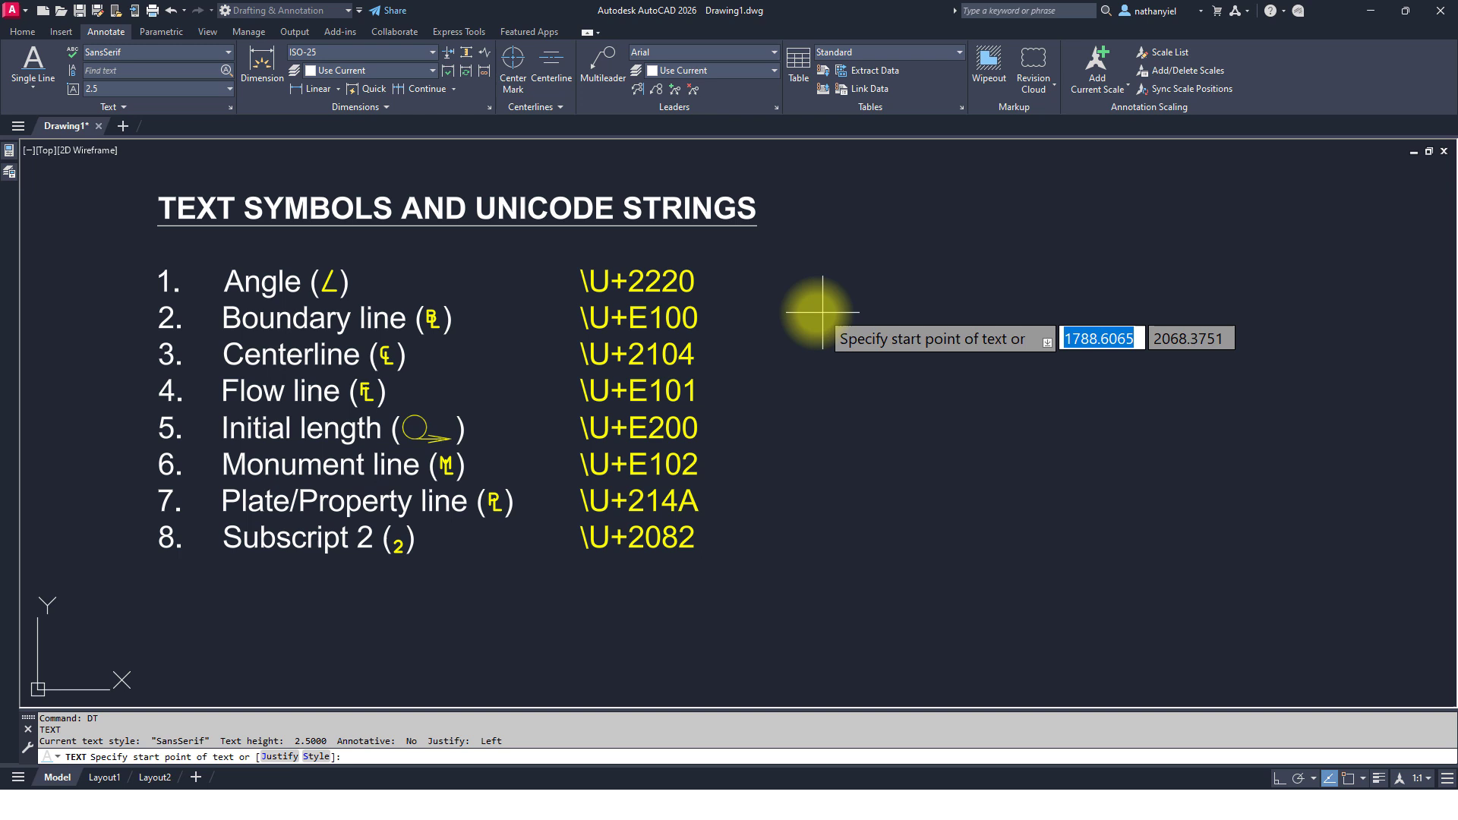
{"action": "left_click", "coordinate": [748, 287]}
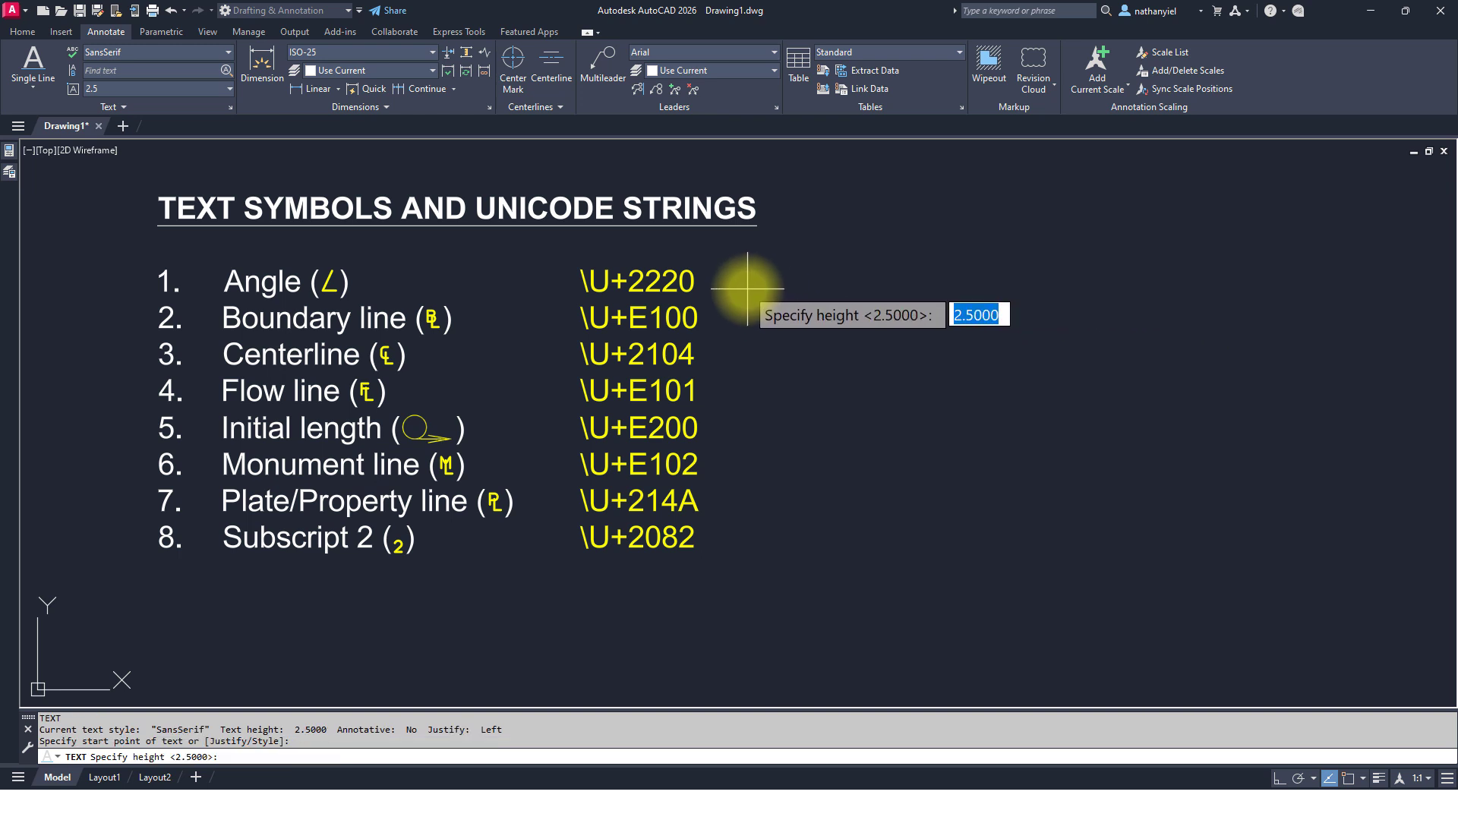
{"action": "key", "text": "Return"}
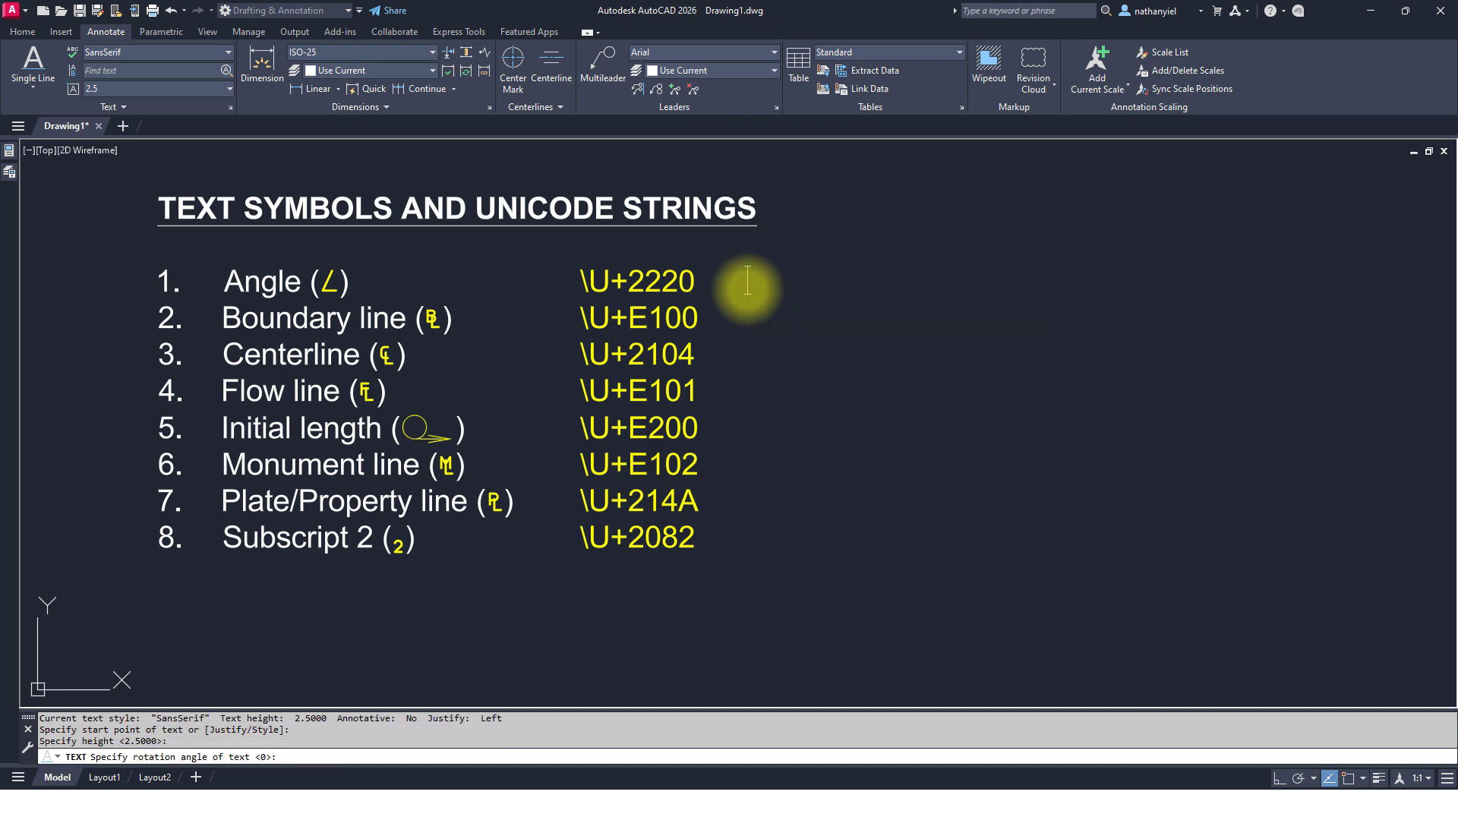
{"action": "key", "text": "Return"}
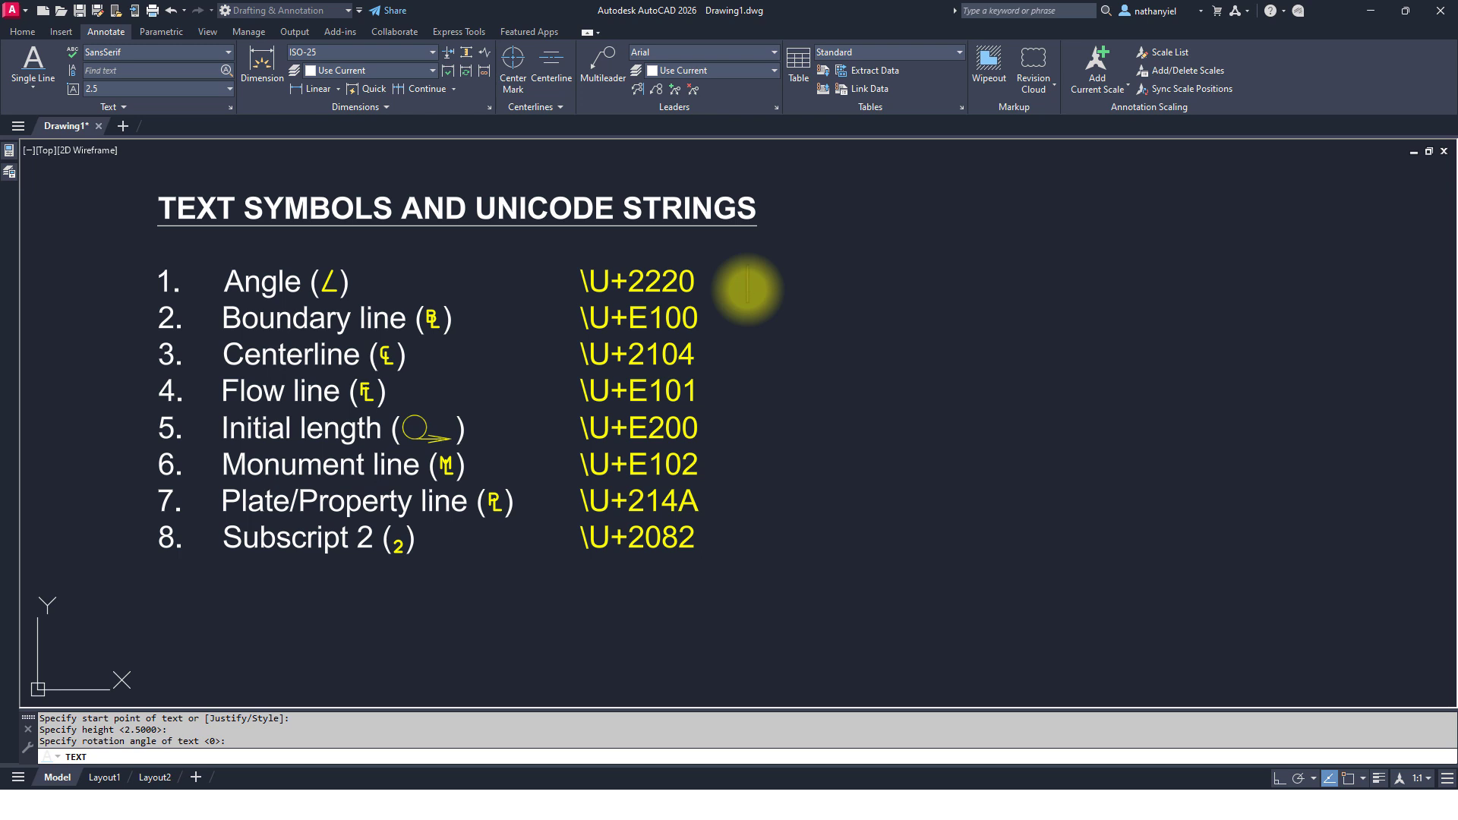
{"action": "type", "text": "\\U+"}
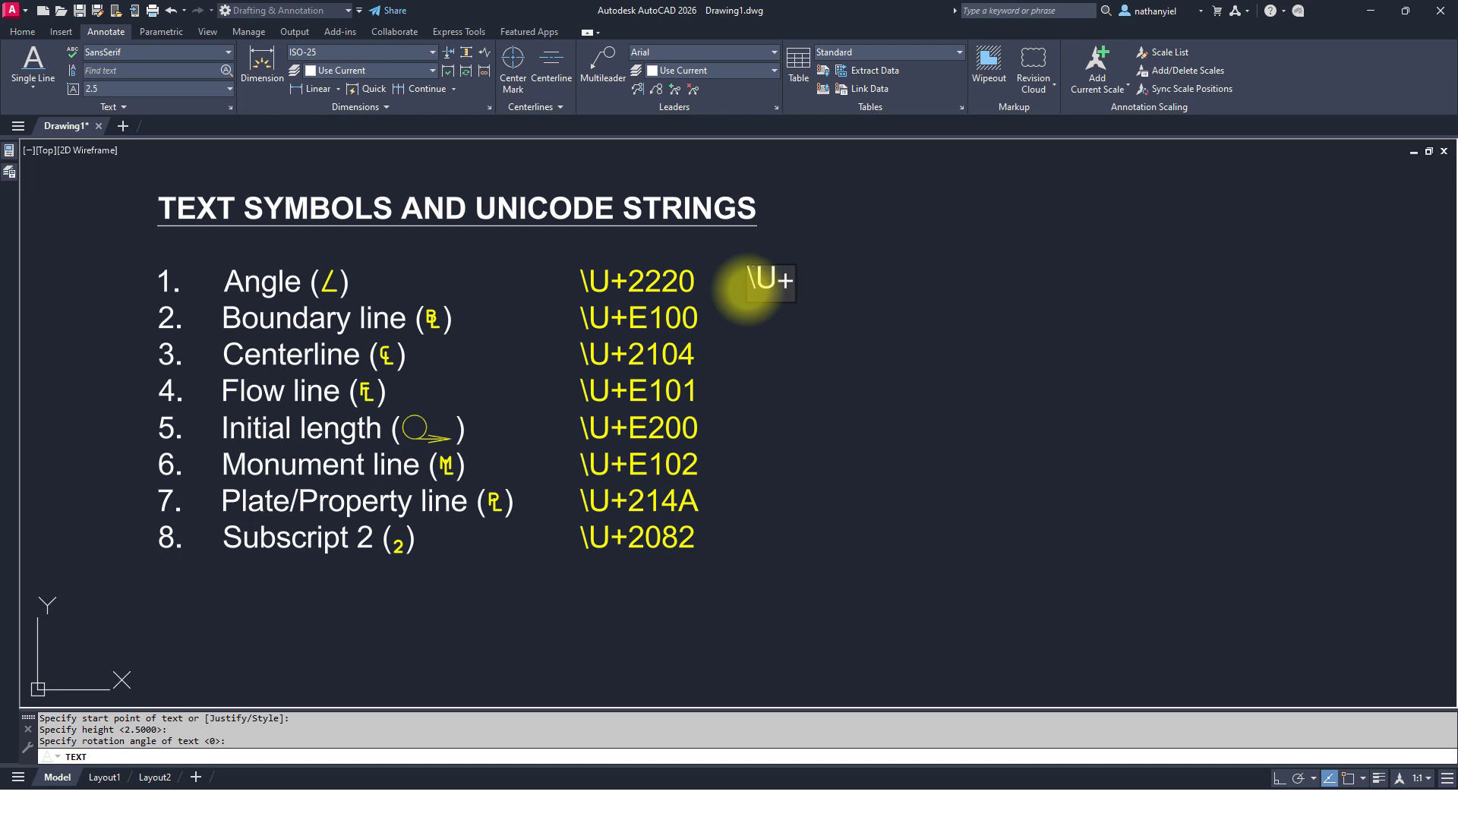
{"action": "type", "text": "222"}
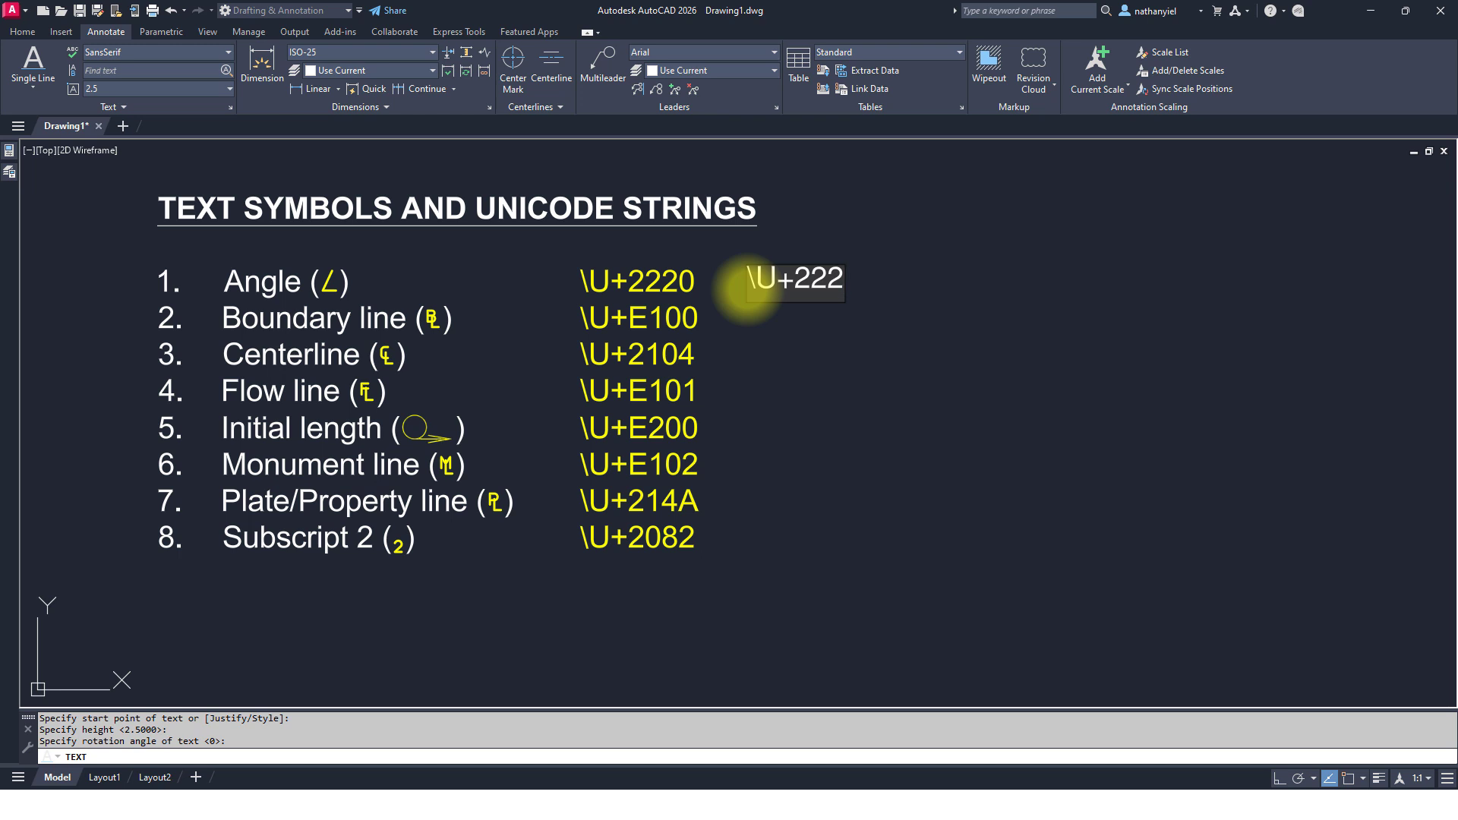
{"action": "key", "text": "BackSpace"}
{"action": "key", "text": "BackSpace"}
{"action": "key", "text": "BackSpace"}
{"action": "key", "text": "BackSpace"}
{"action": "key", "text": "BackSpace"}
{"action": "key", "text": "BackSpace"}
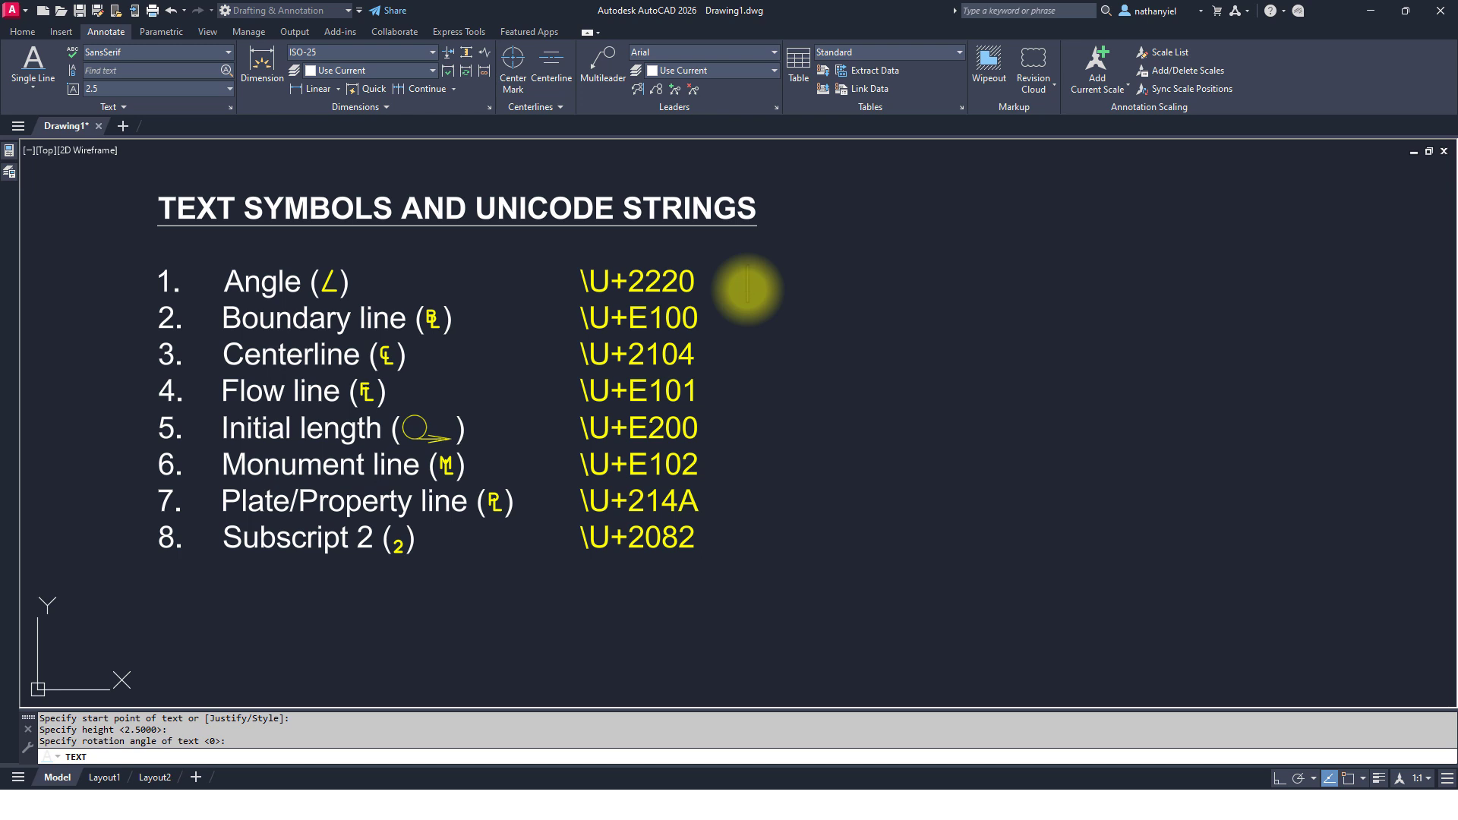
{"action": "key", "text": "Return"}
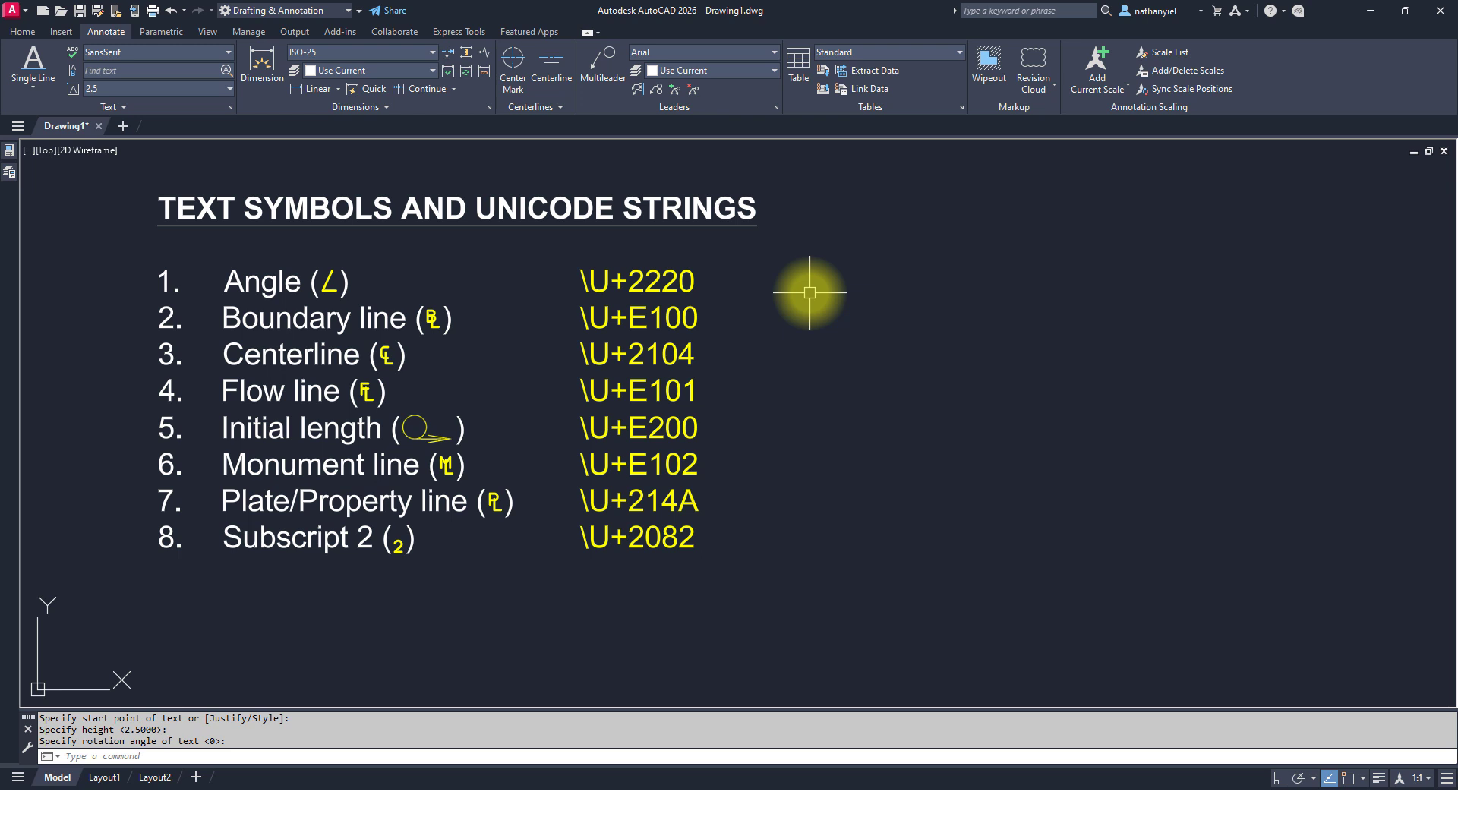
- Create a multiline text box beside the Unicode strings, aligned with the first row, and enter \U+2220 on its first line
{"action": "type", "text": "T"}
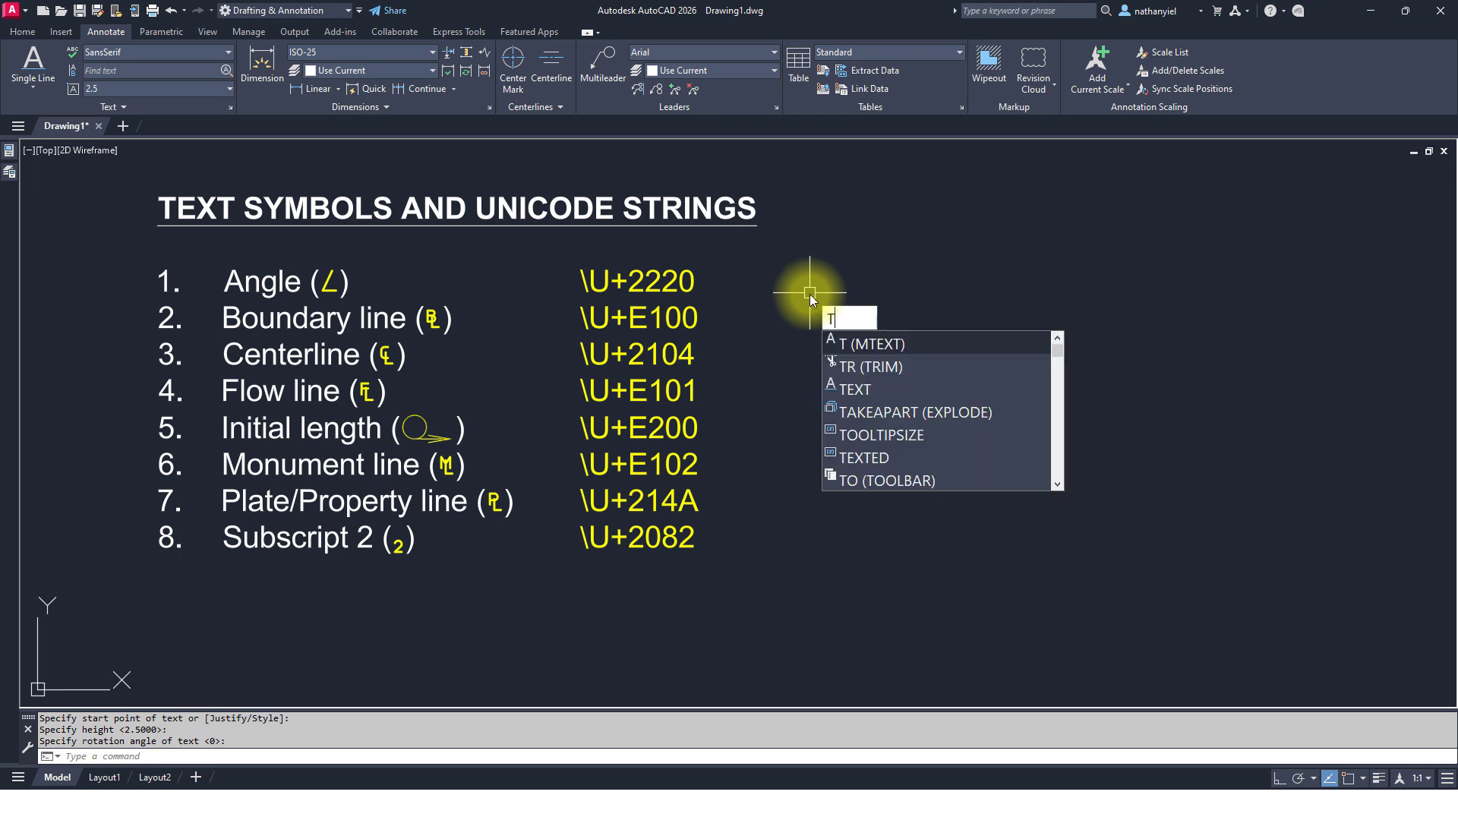
{"action": "key", "text": "Return"}
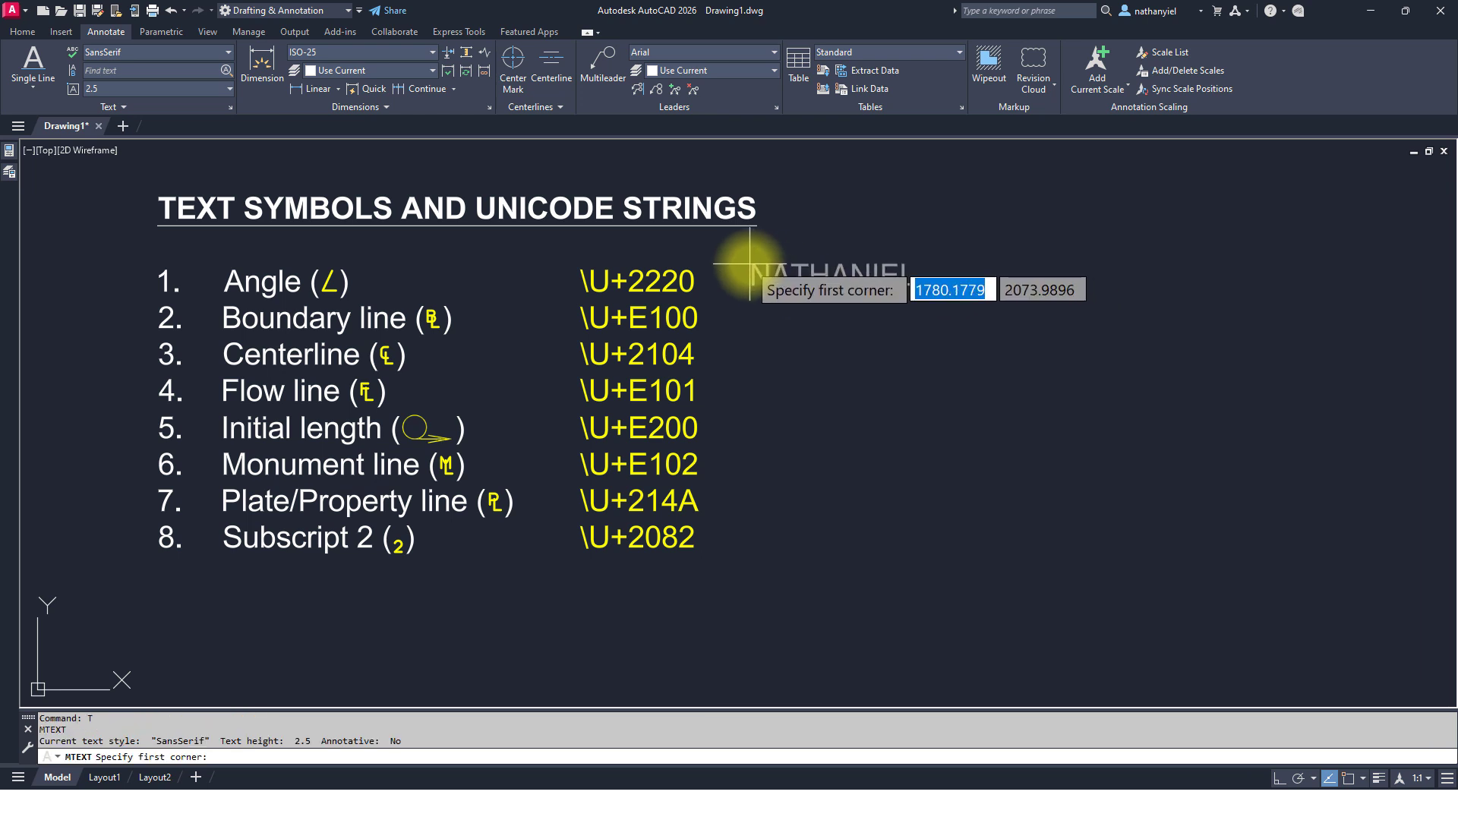
{"action": "left_click", "coordinate": [748, 272]}
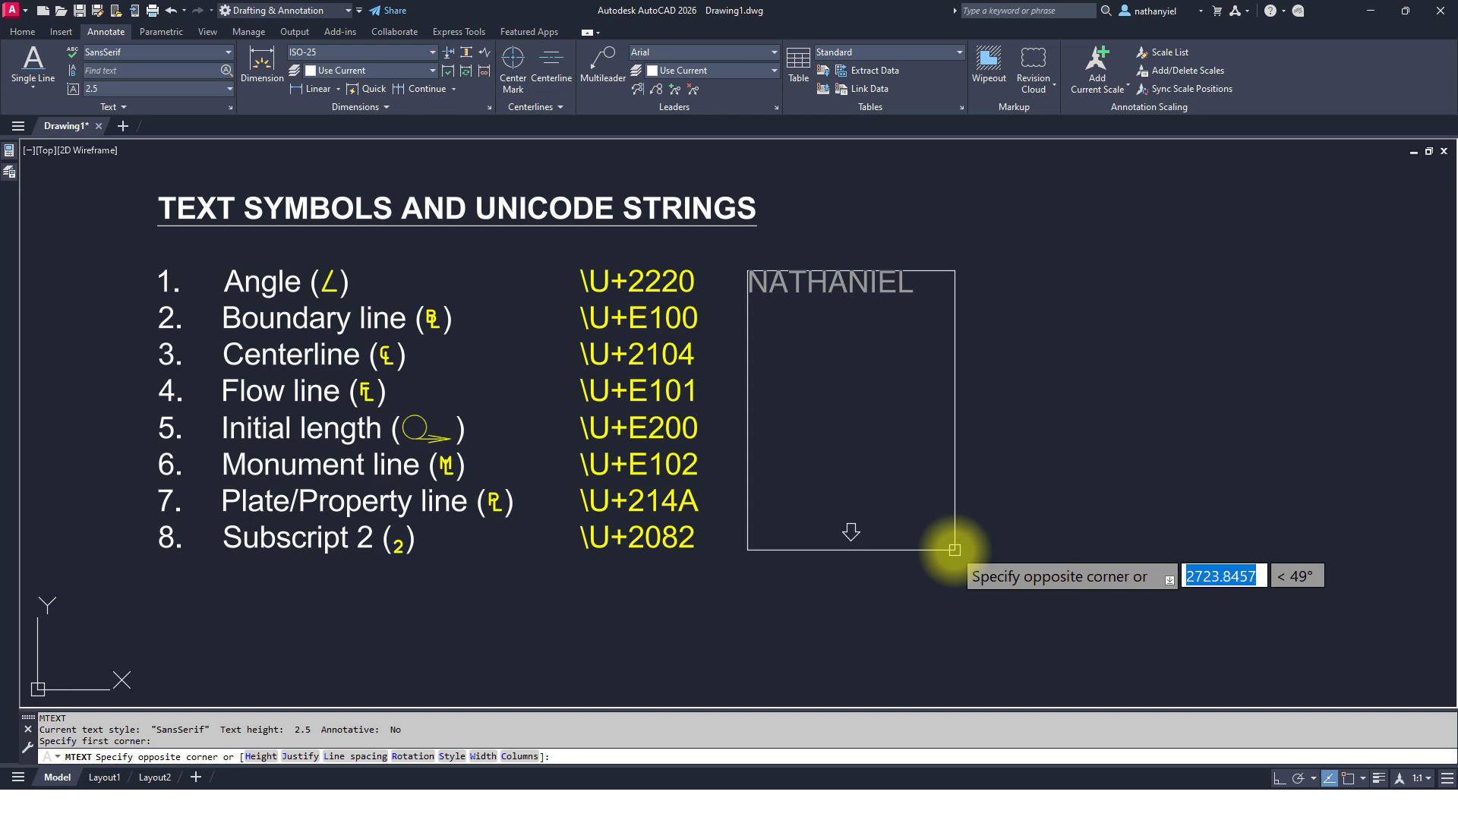
{"action": "left_click", "coordinate": [869, 554]}
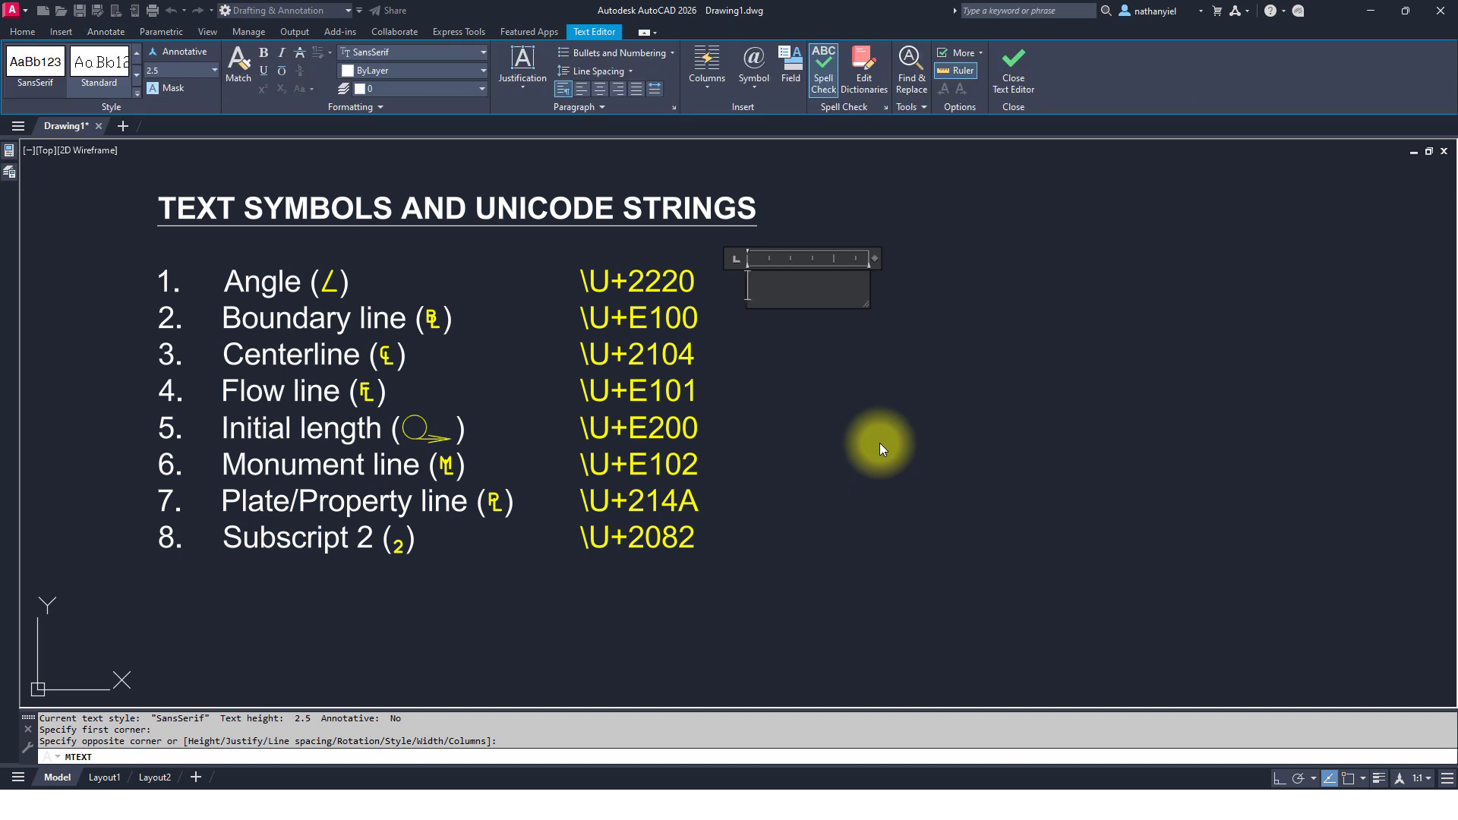
{"action": "type", "text": "\\U+2220"}
{"action": "key", "text": "Return"}
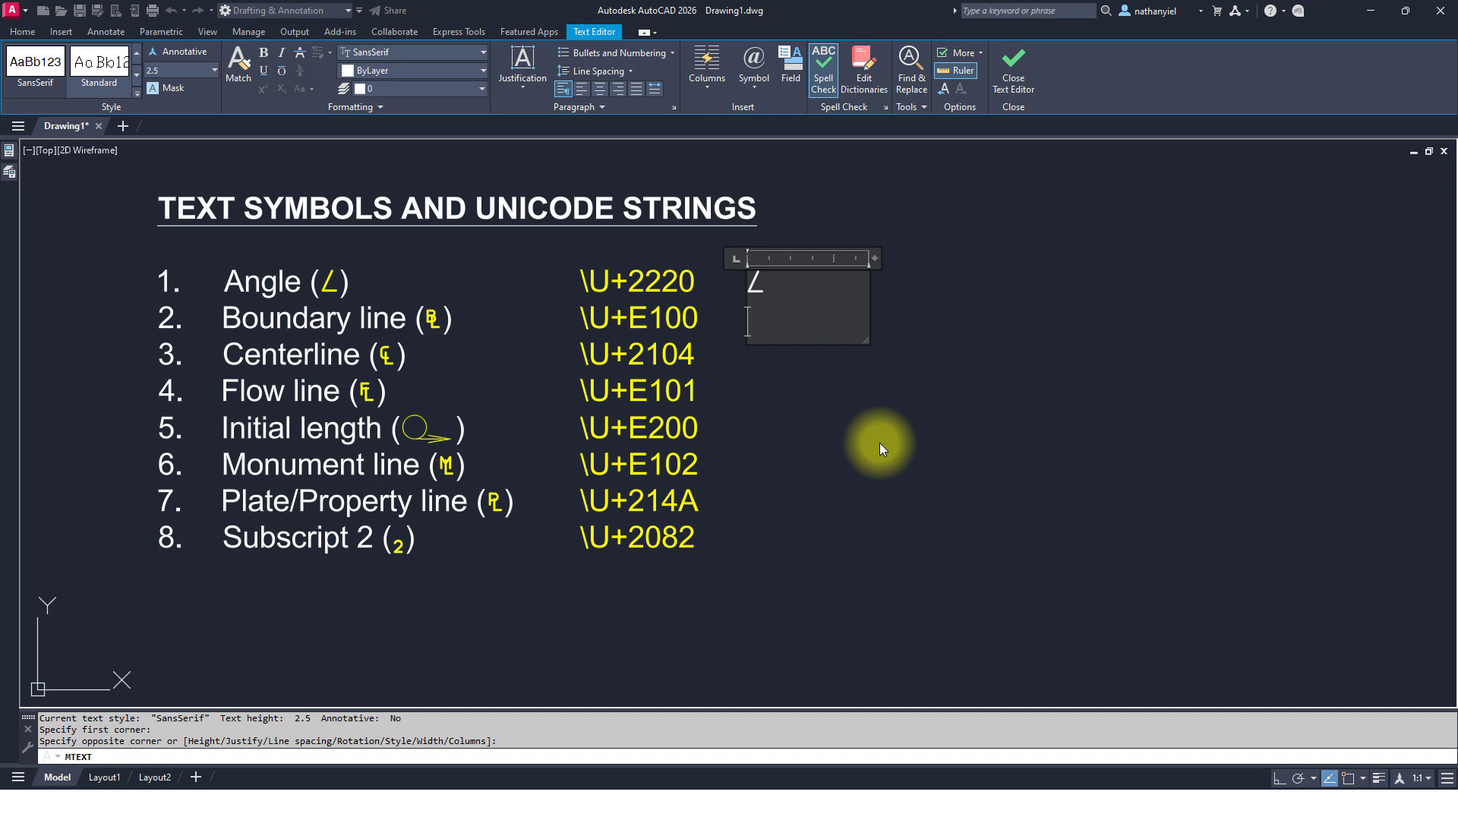
- Add the boundary line, centerline and flow line symbols on separate lines using \U+E100, \U+2104 and \U+E101
{"action": "type", "text": "\\U+E10"}
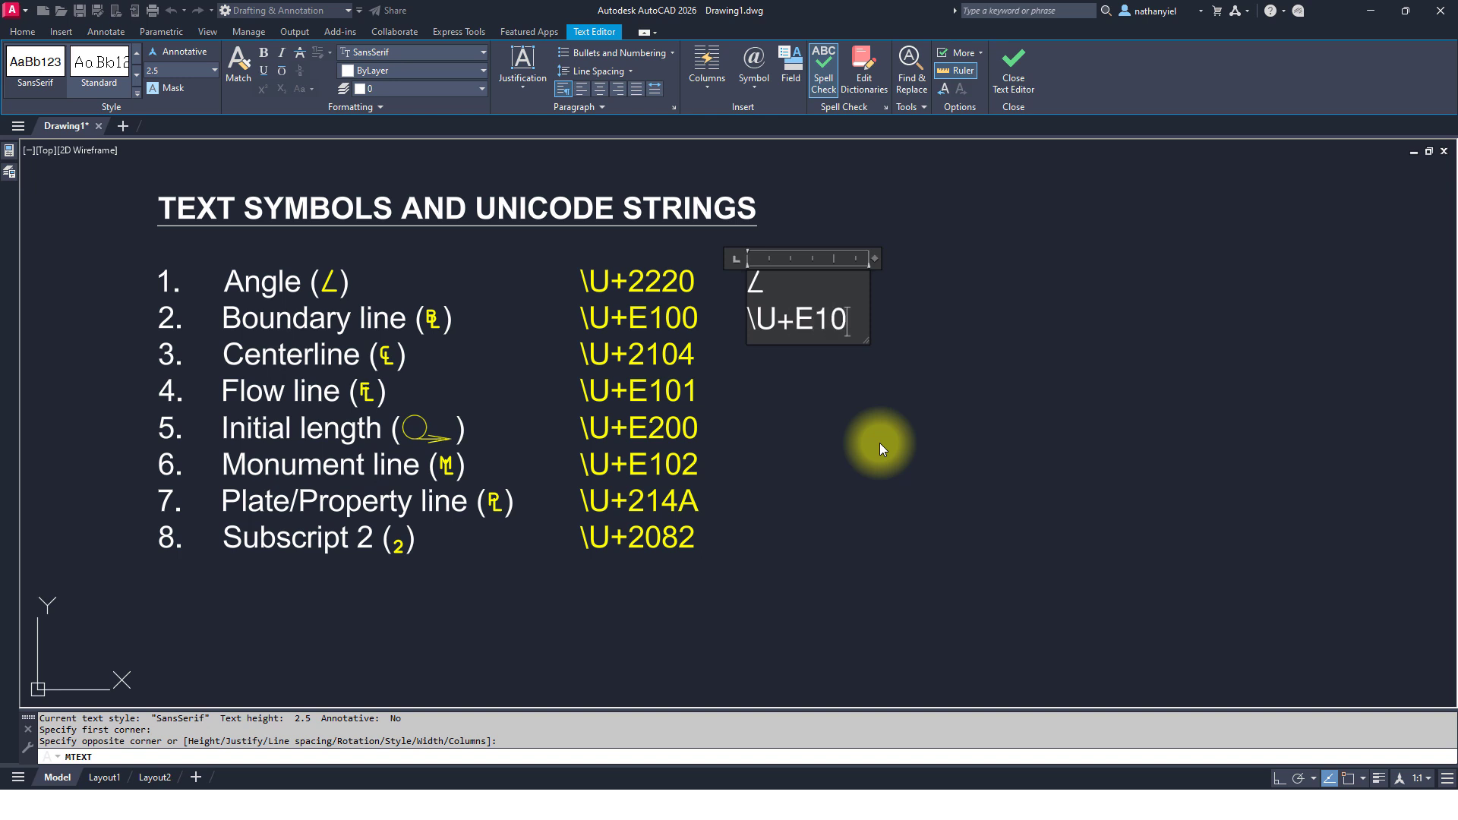
{"action": "type", "text": "0"}
{"action": "key", "text": "Return"}
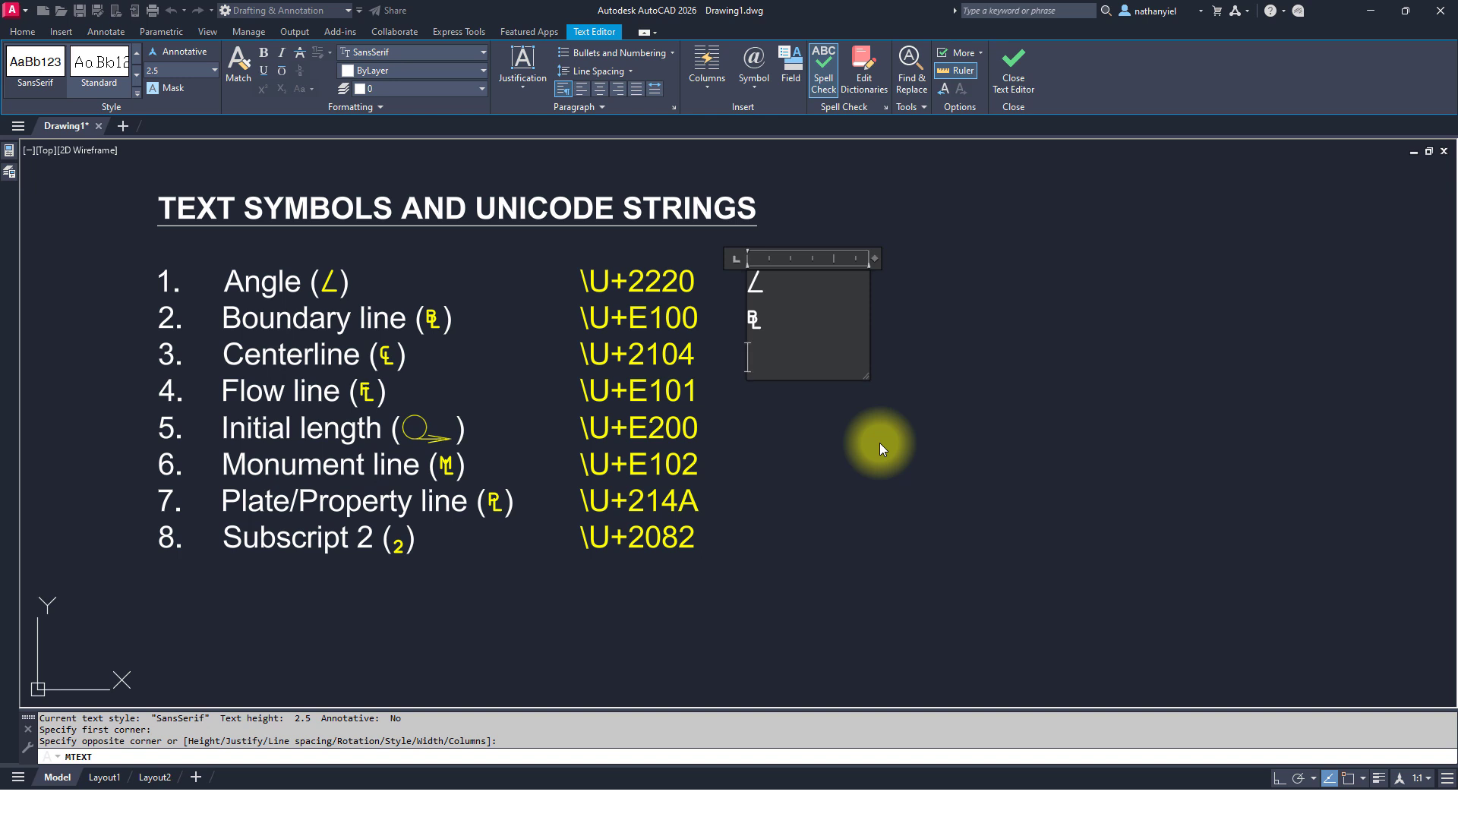
{"action": "type", "text": "\\U+2104"}
{"action": "key", "text": "Return"}
{"action": "type", "text": "\\"}
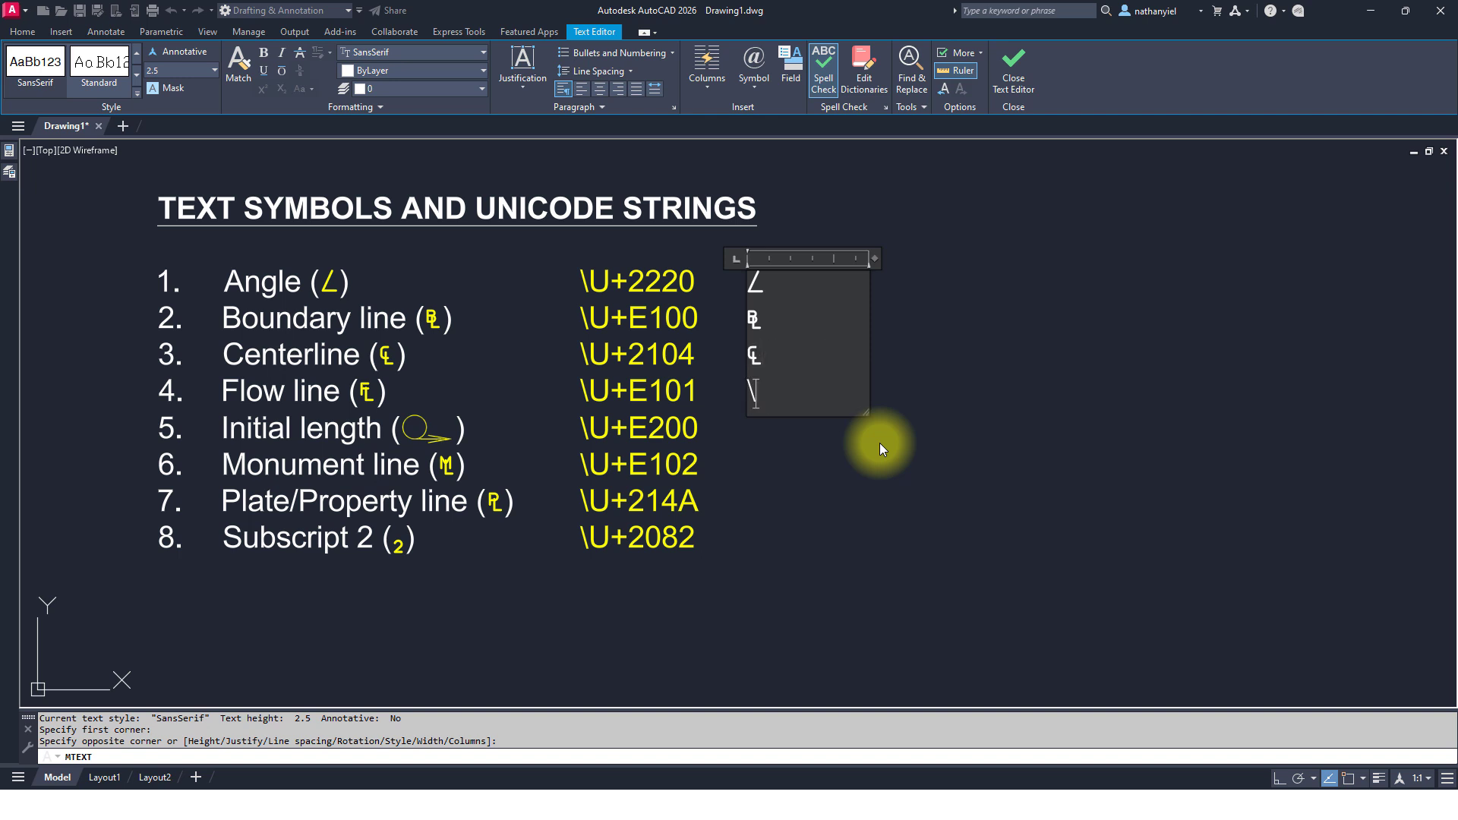
{"action": "type", "text": "U+E101"}
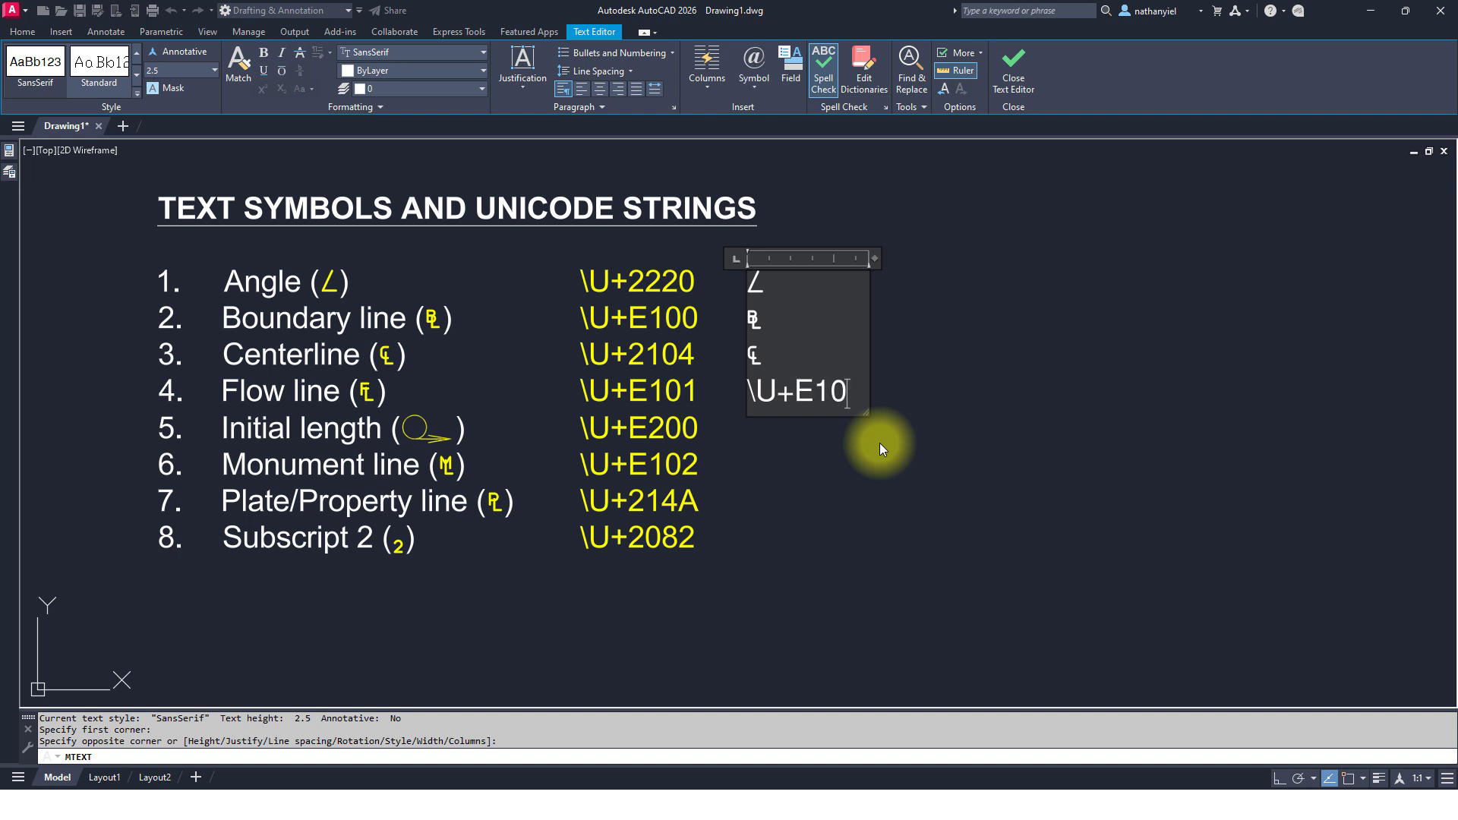
{"action": "key", "text": "Return"}
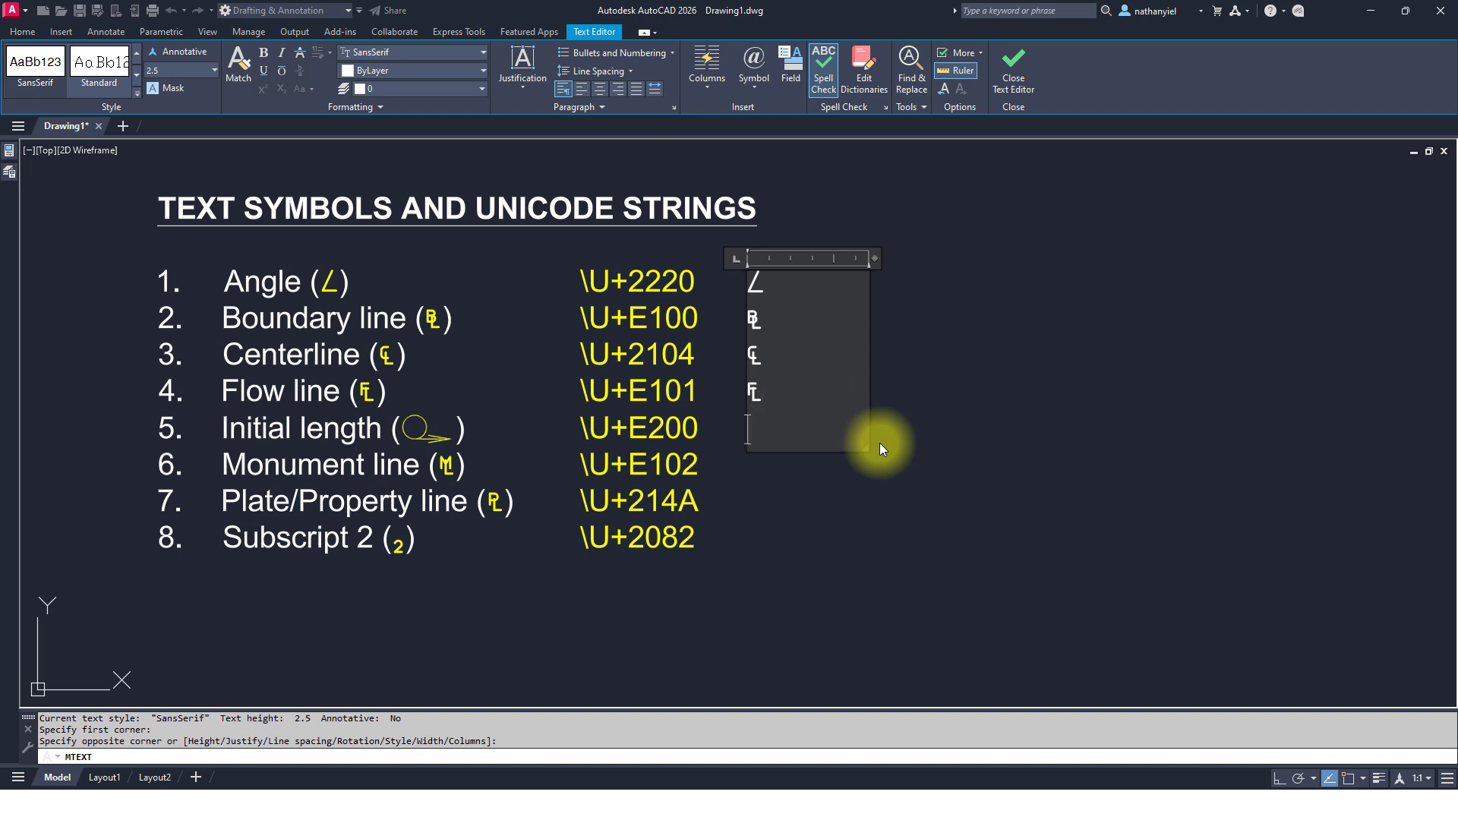
- Add the initial length and monument line symbols on the following lines using \U+E200 and \U+E102
{"action": "type", "text": "\\U+E200"}
{"action": "key", "text": "Return"}
{"action": "type", "text": "\\"}
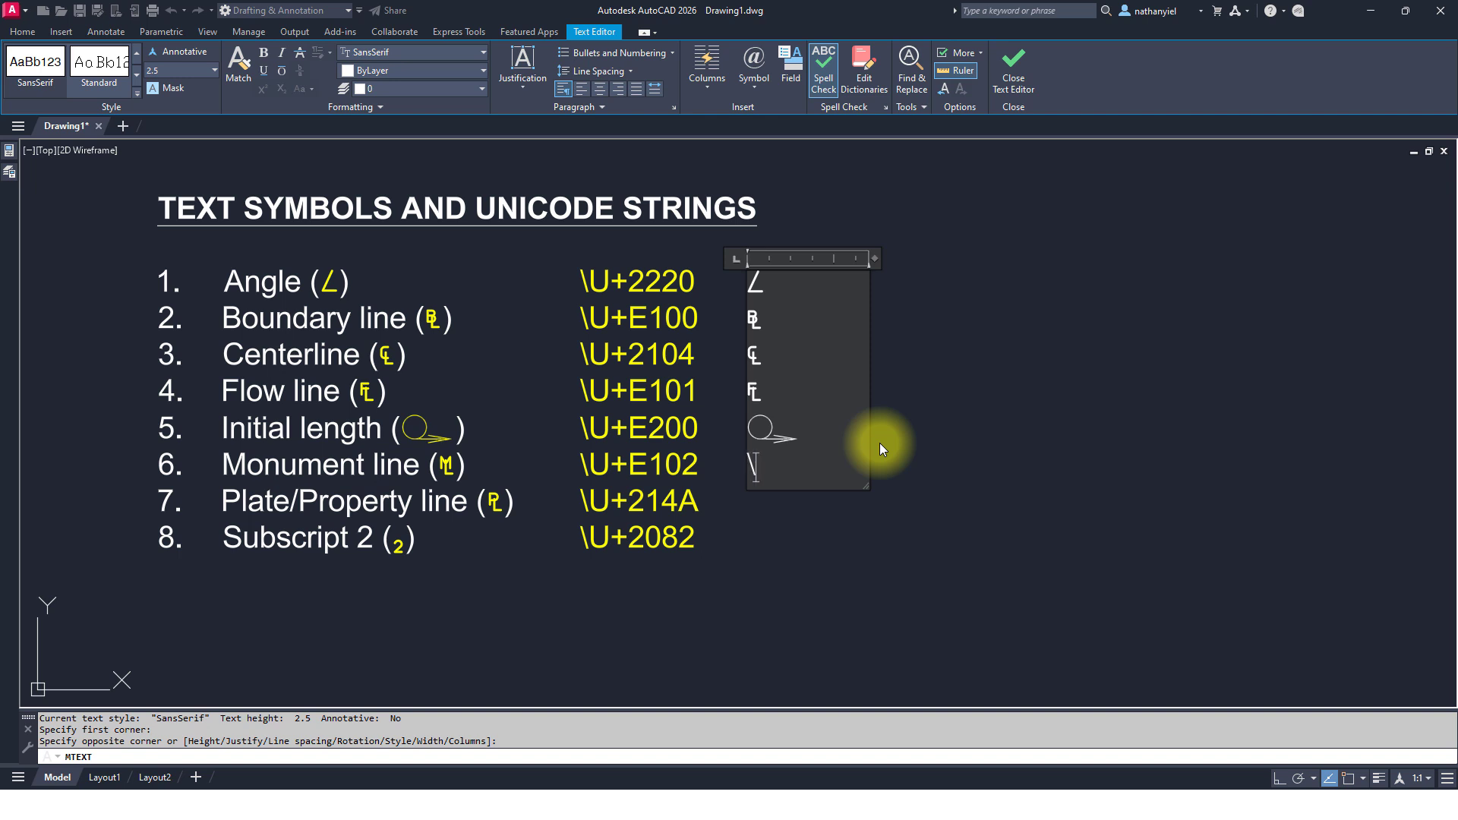
{"action": "type", "text": "U+E10"}
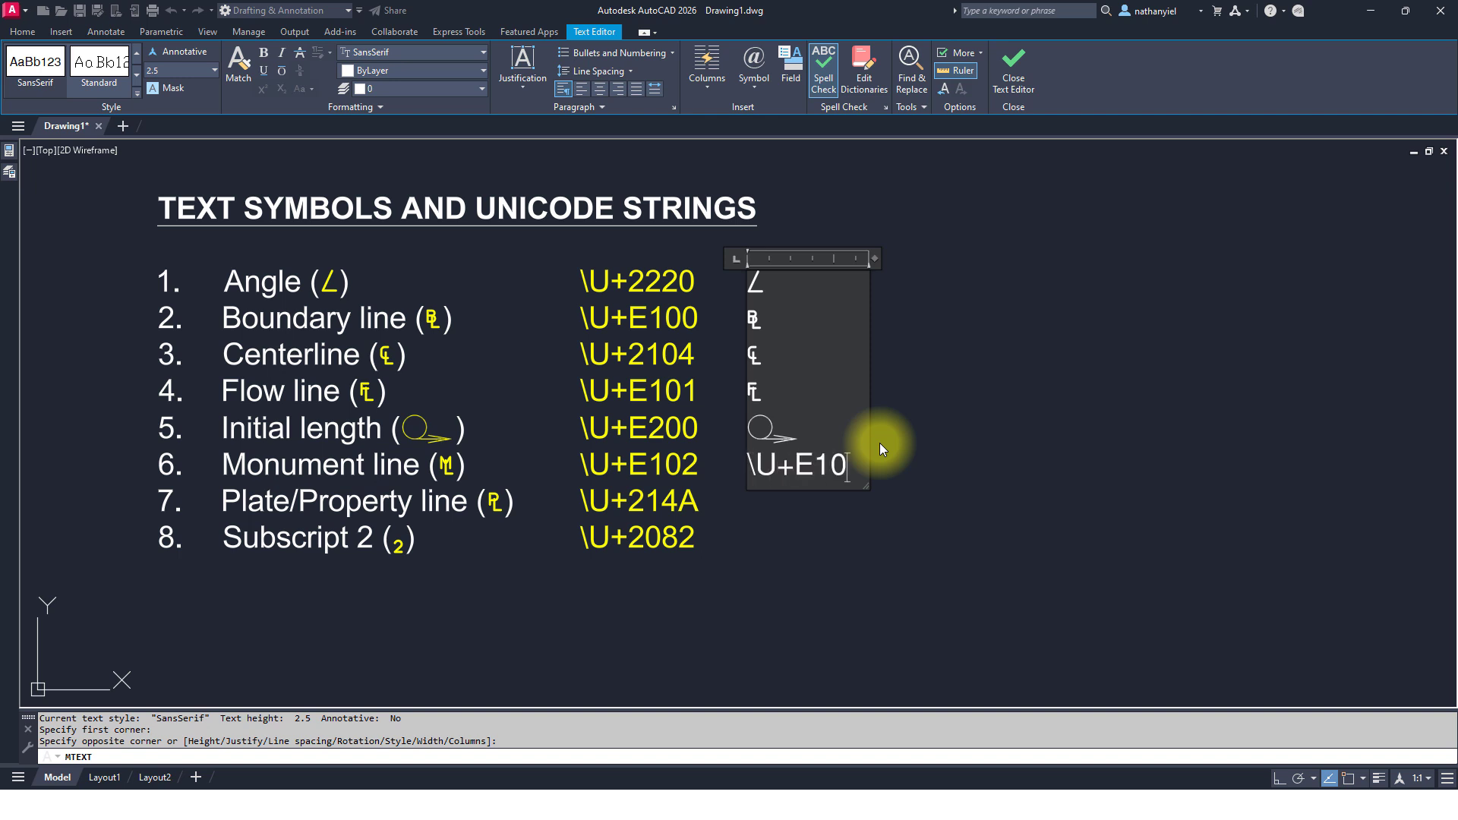
{"action": "type", "text": "2"}
{"action": "key", "text": "Return"}
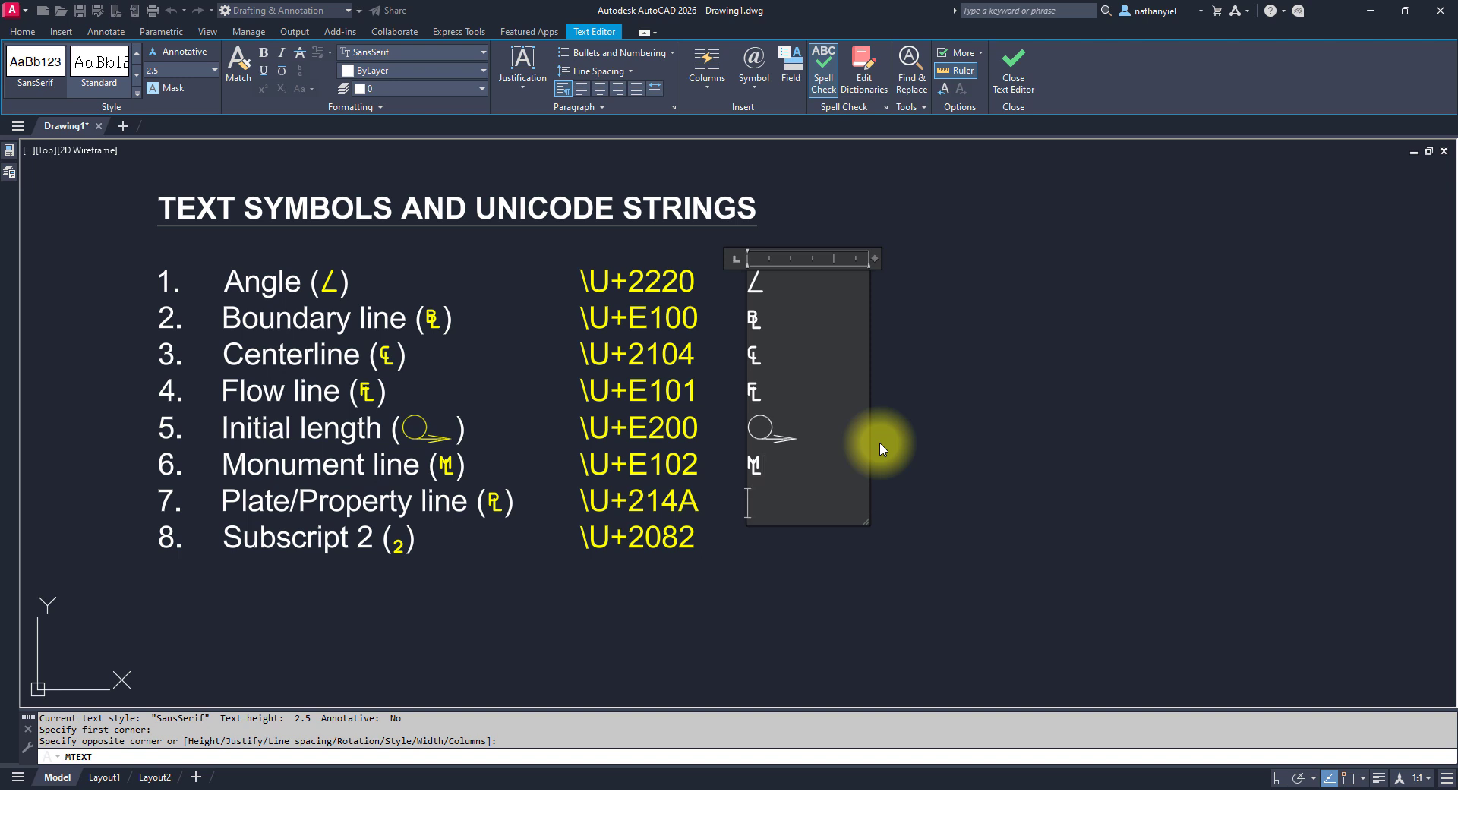
- Add the plate/property line and subscript 2 symbols using \U+214A and \U+2082, and finish the multiline text
{"action": "type", "text": "\\U+214A"}
{"action": "key", "text": "Return"}
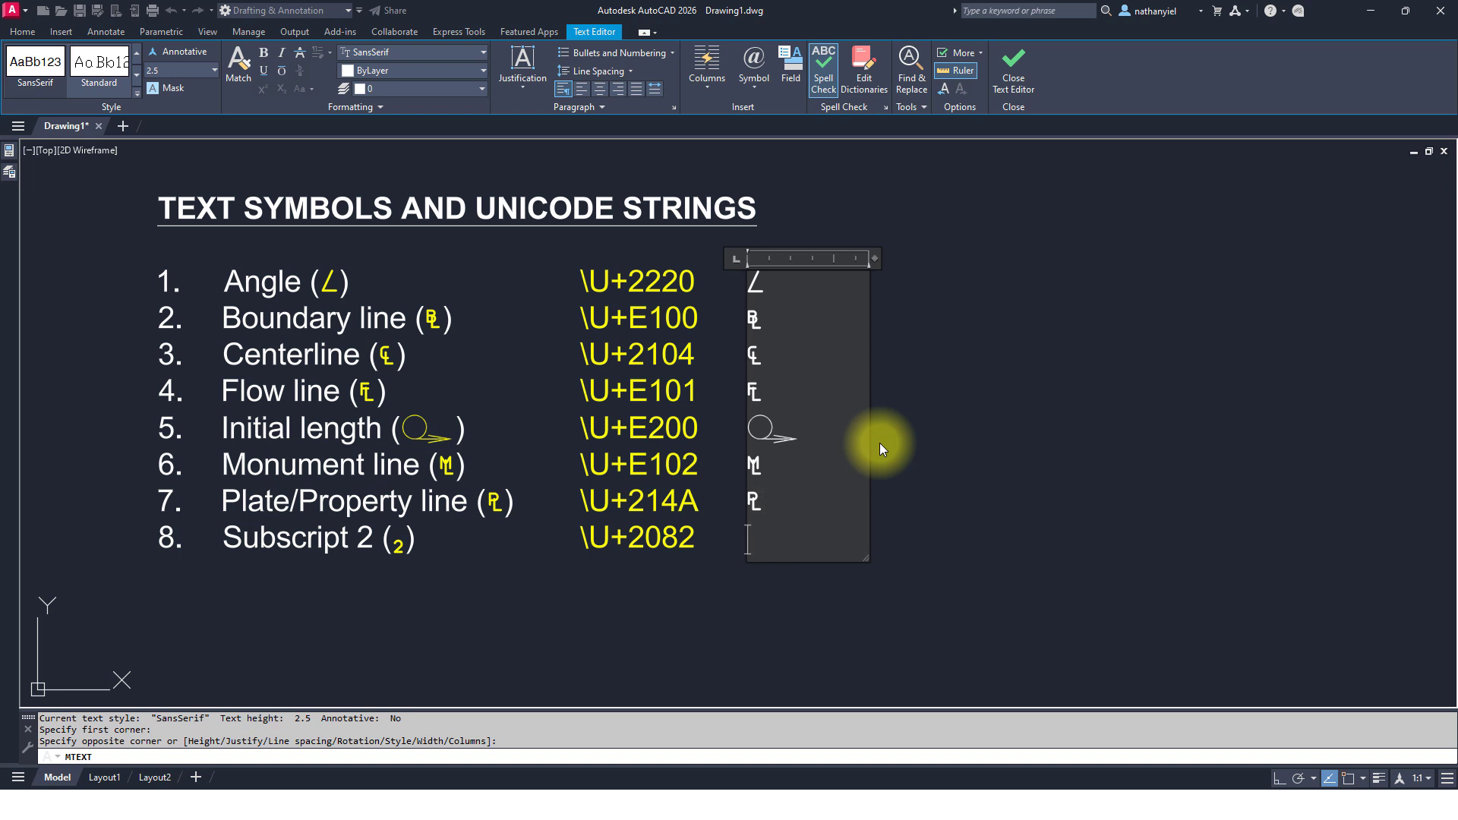
{"action": "type", "text": "\\U+208"}
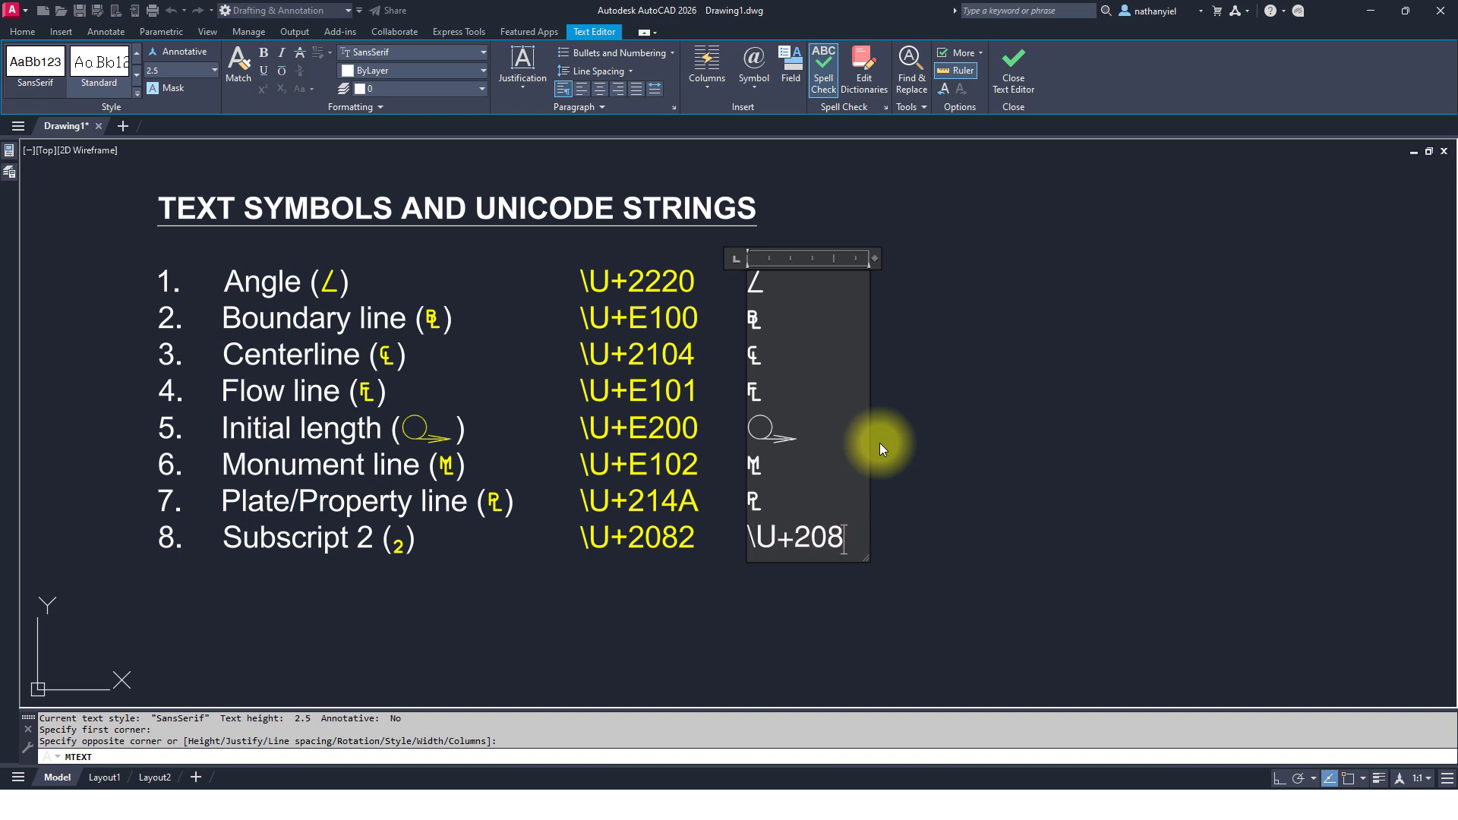
{"action": "type", "text": "2"}
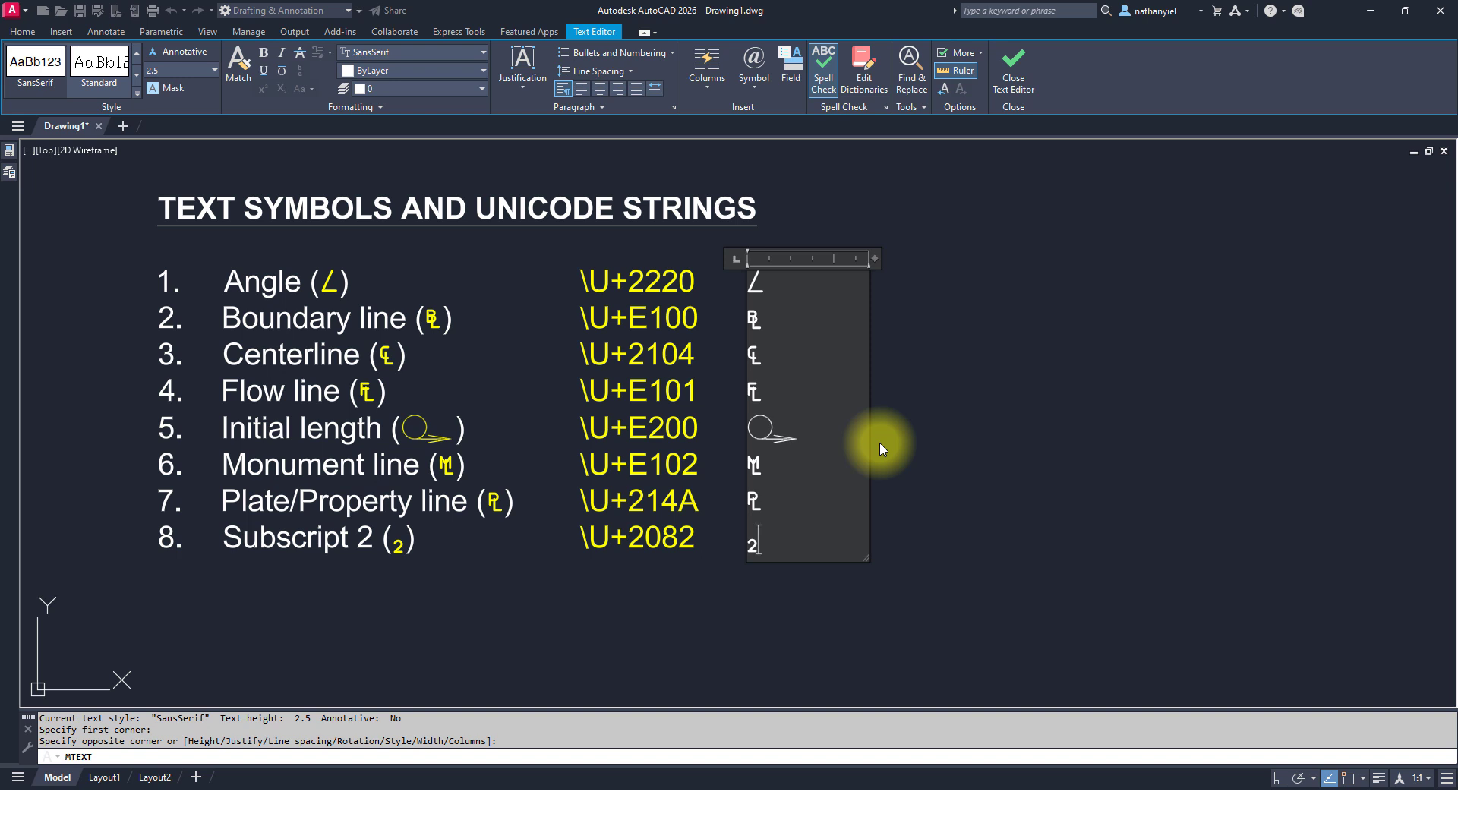
{"action": "left_click", "coordinate": [970, 457]}
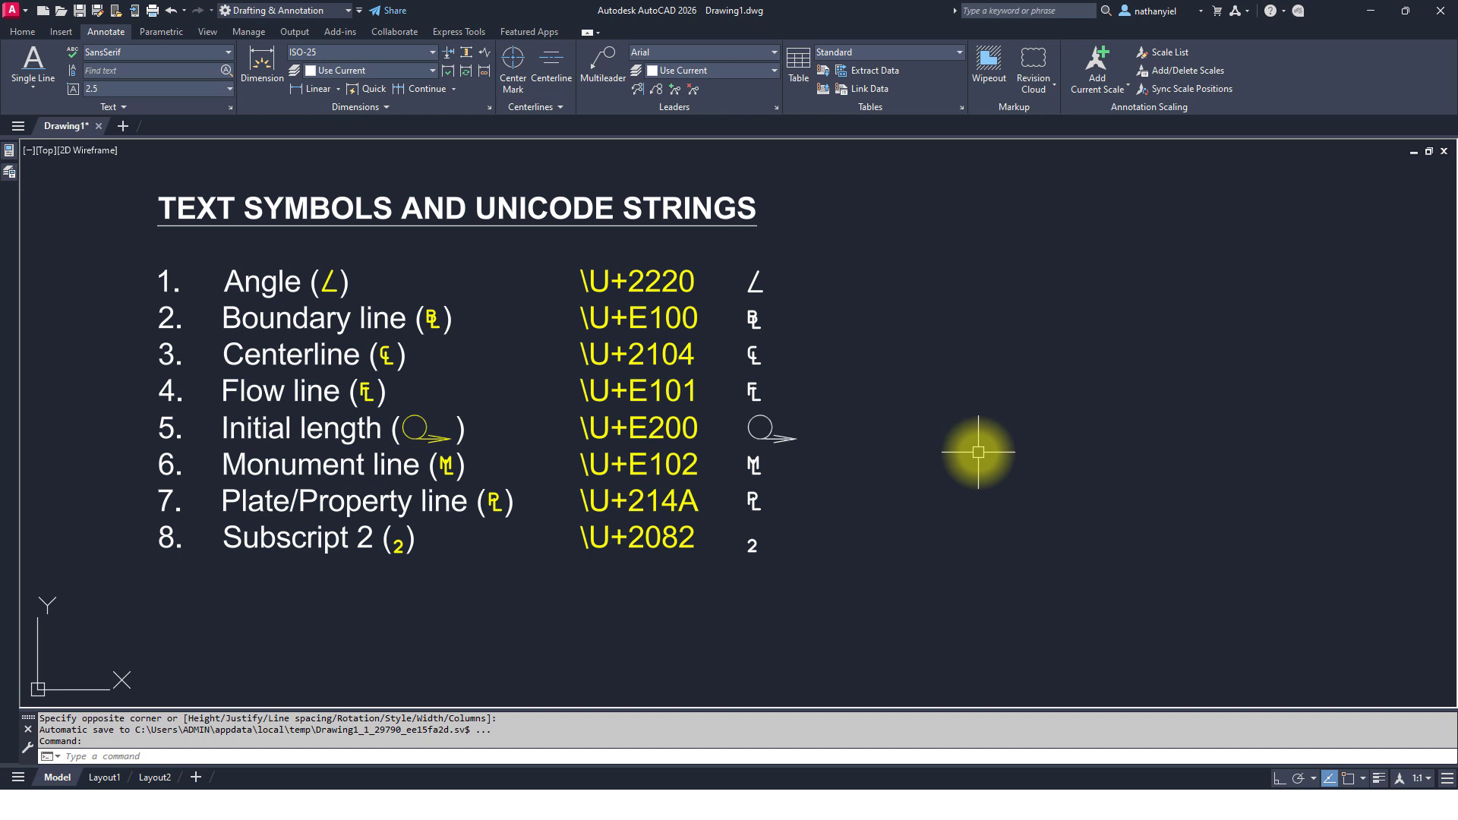
- Create a multiline text reading mm^2 in the empty area beside the symbol column, and stack ^2 into a subscript
{"action": "type", "text": "T"}
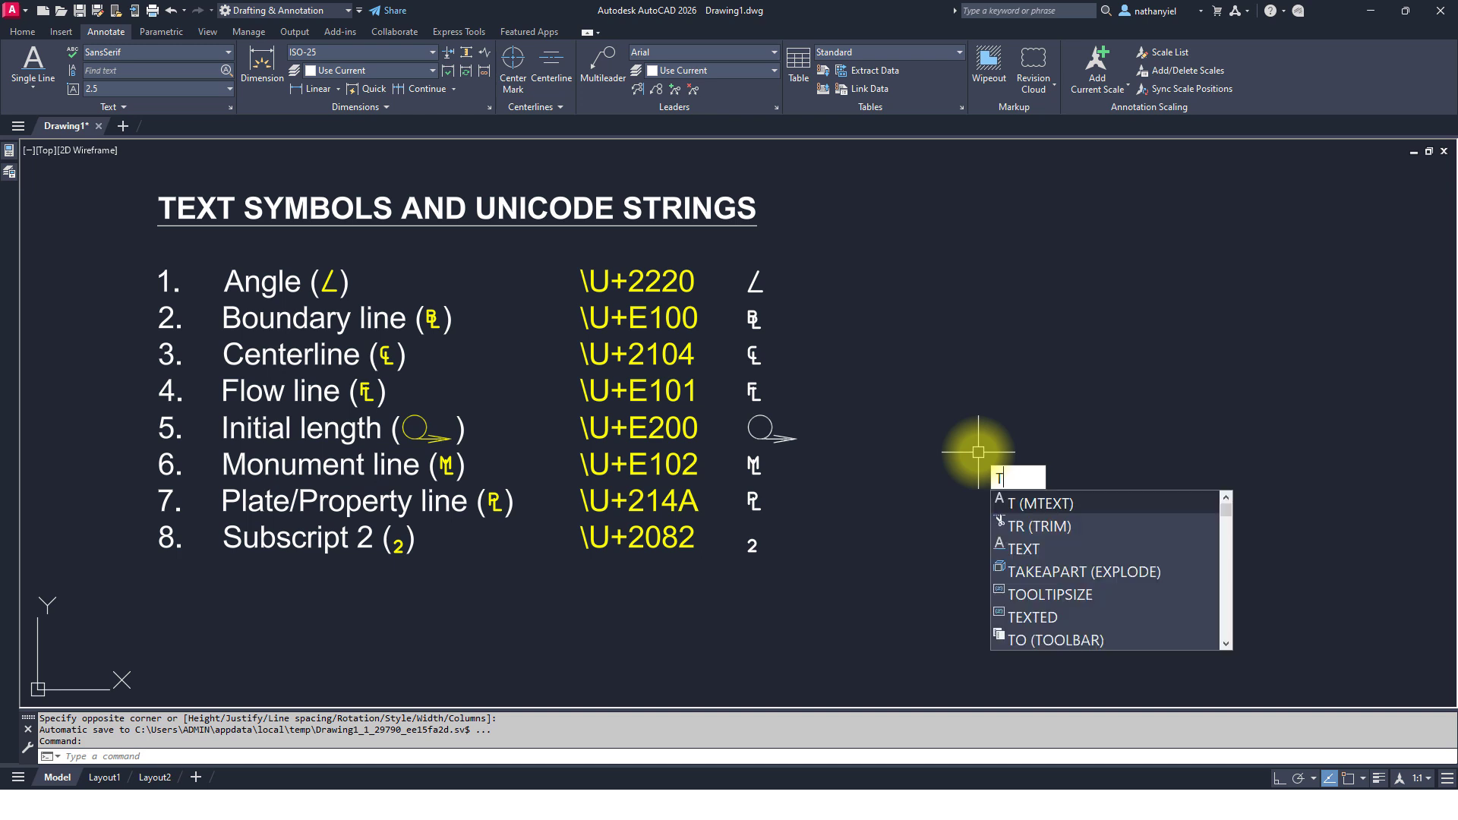
{"action": "key", "text": "Return"}
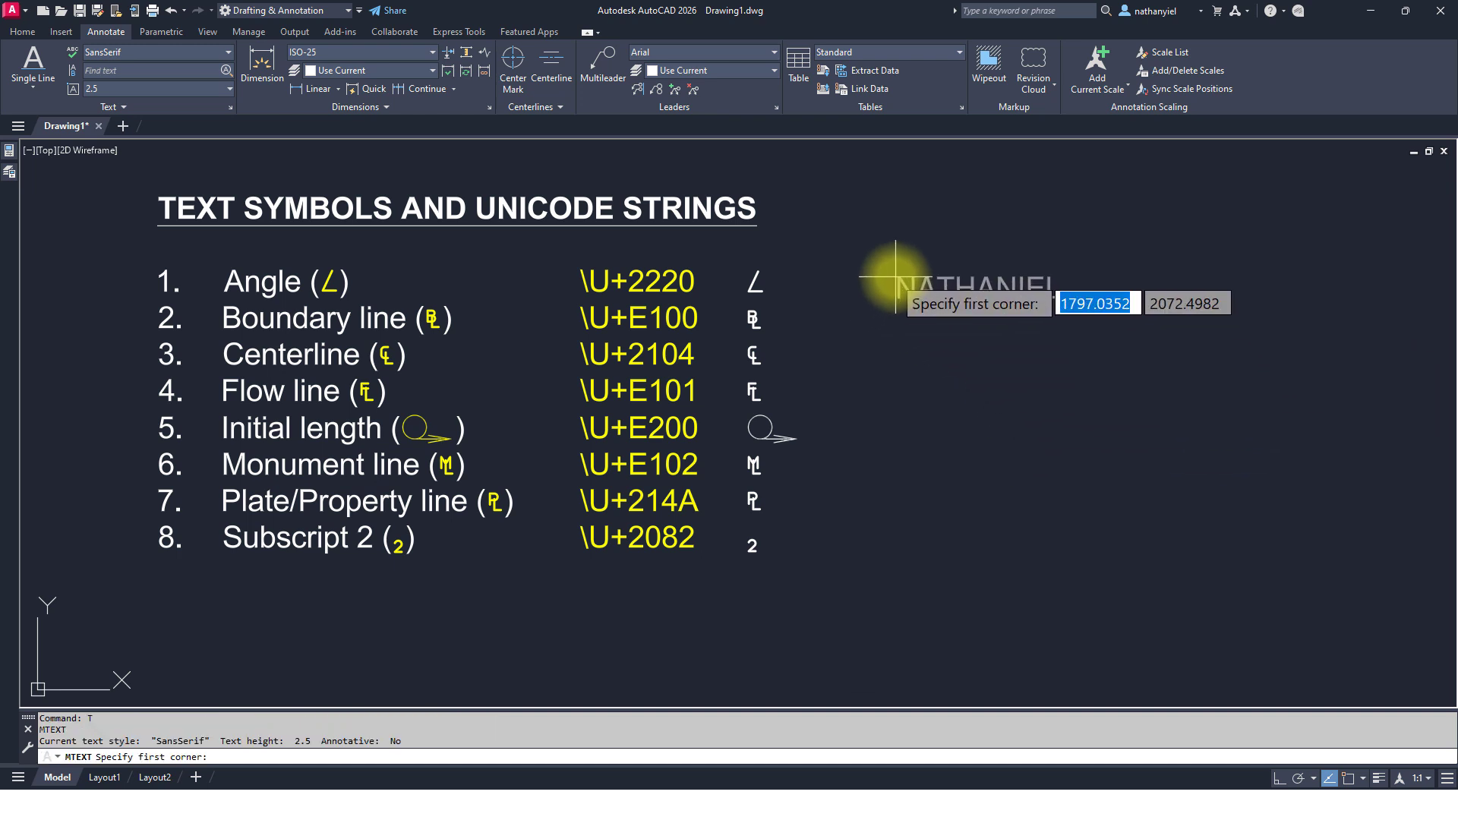
{"action": "left_click", "coordinate": [895, 274]}
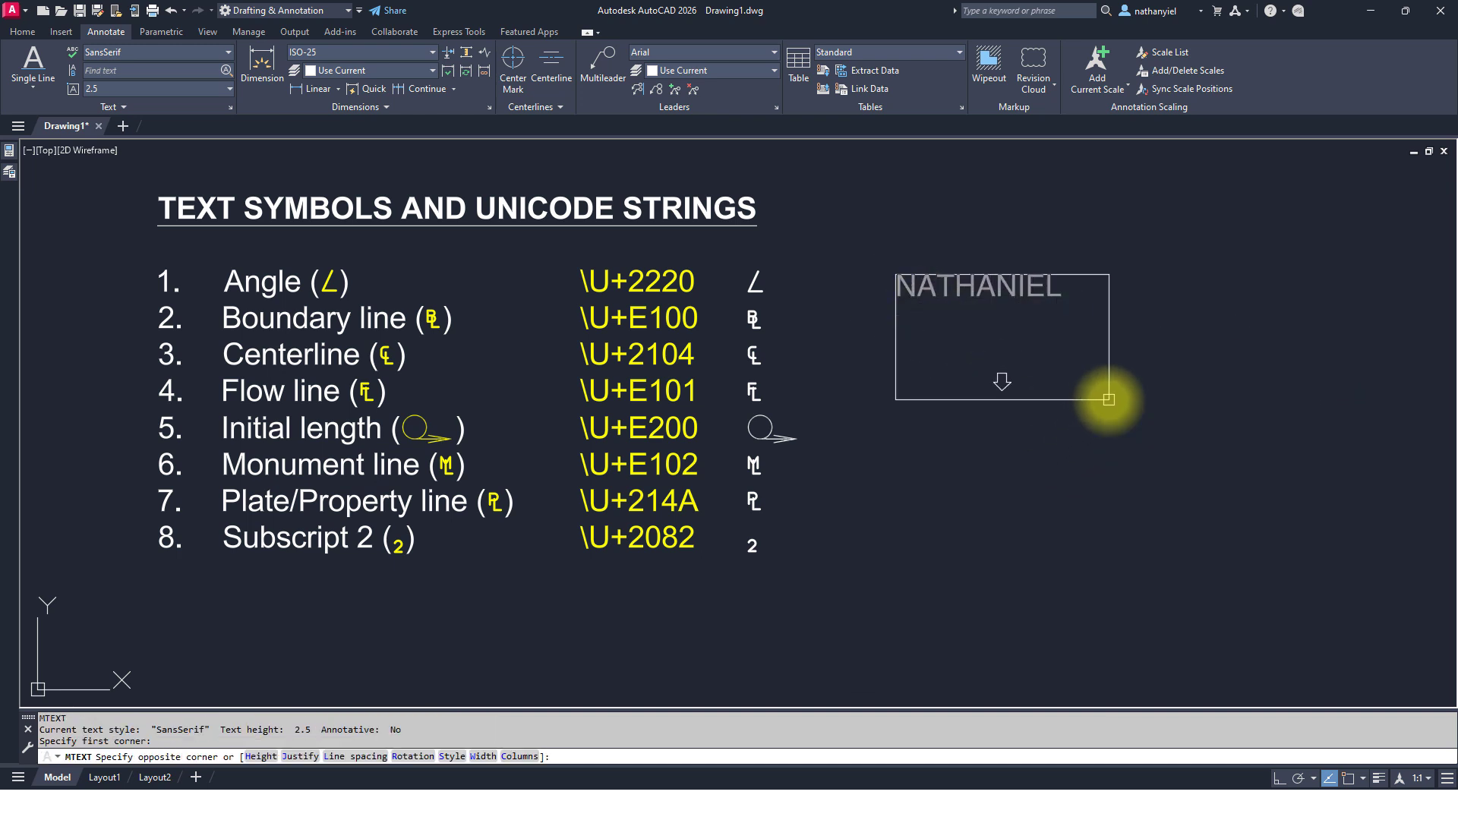
{"action": "left_click", "coordinate": [1107, 398]}
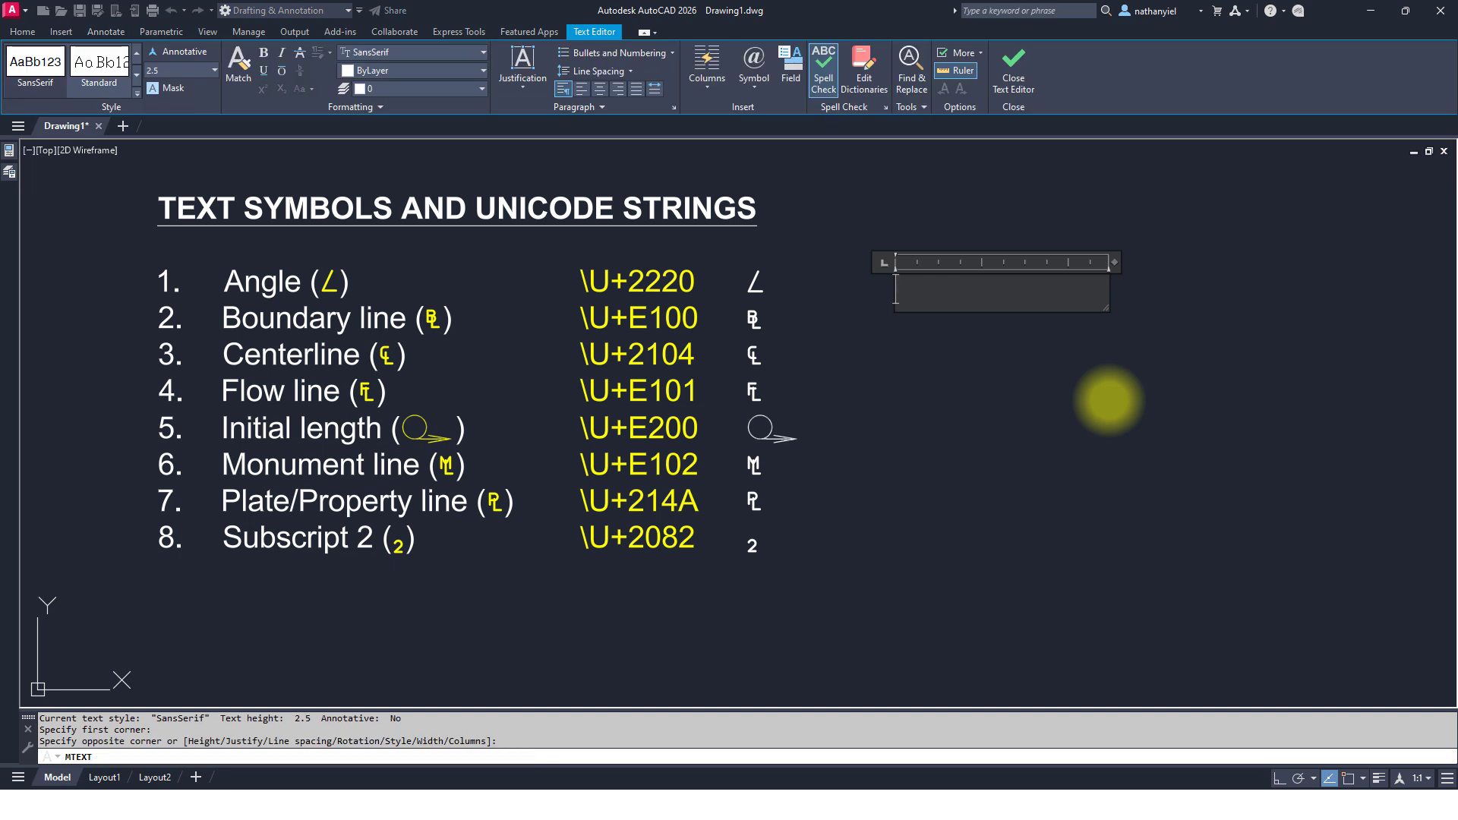
{"action": "type", "text": "mm^2"}
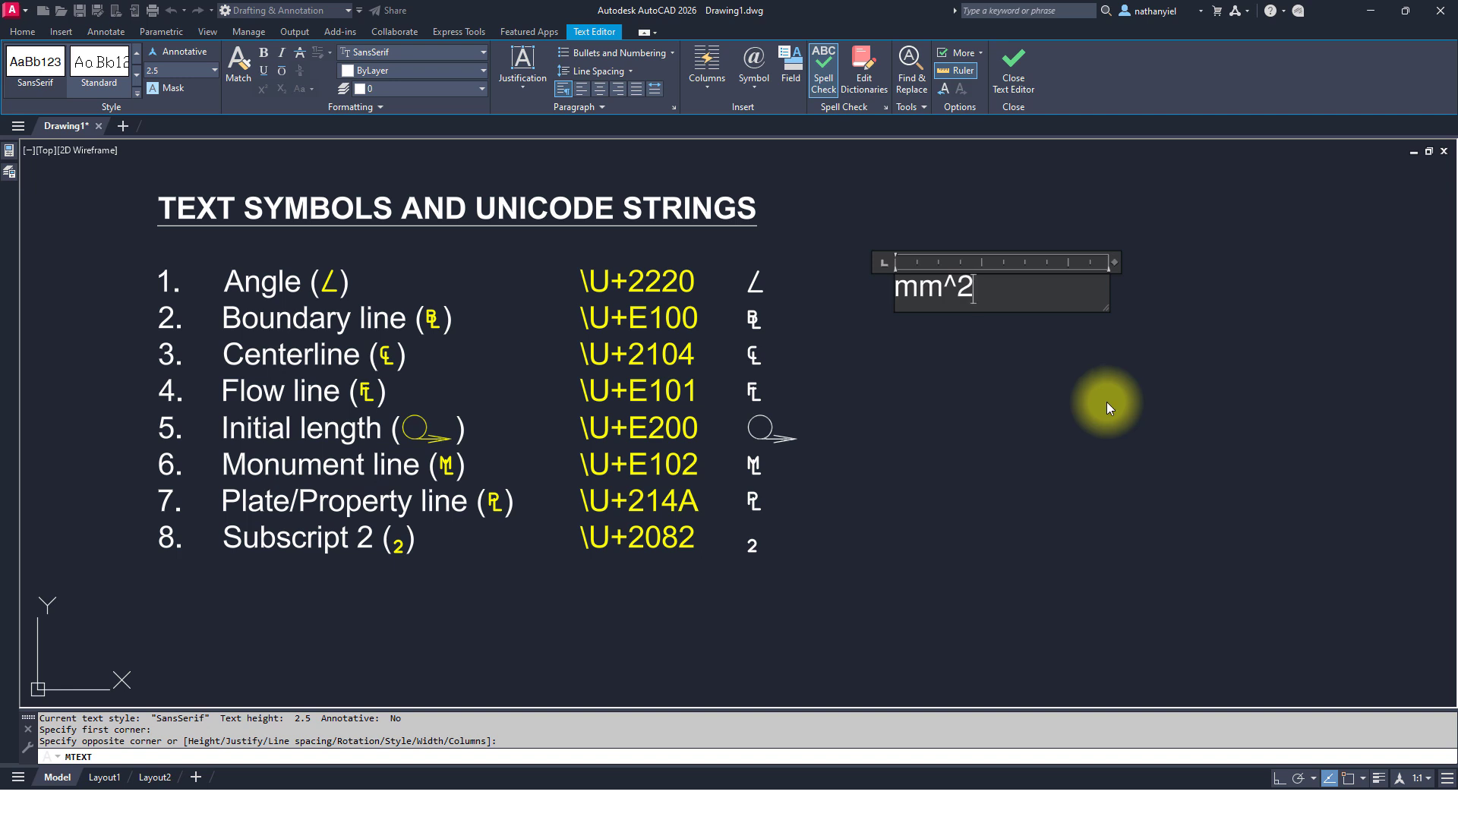
{"action": "left_click_drag", "start_coordinate": [979, 287], "coordinate": [954, 287]}
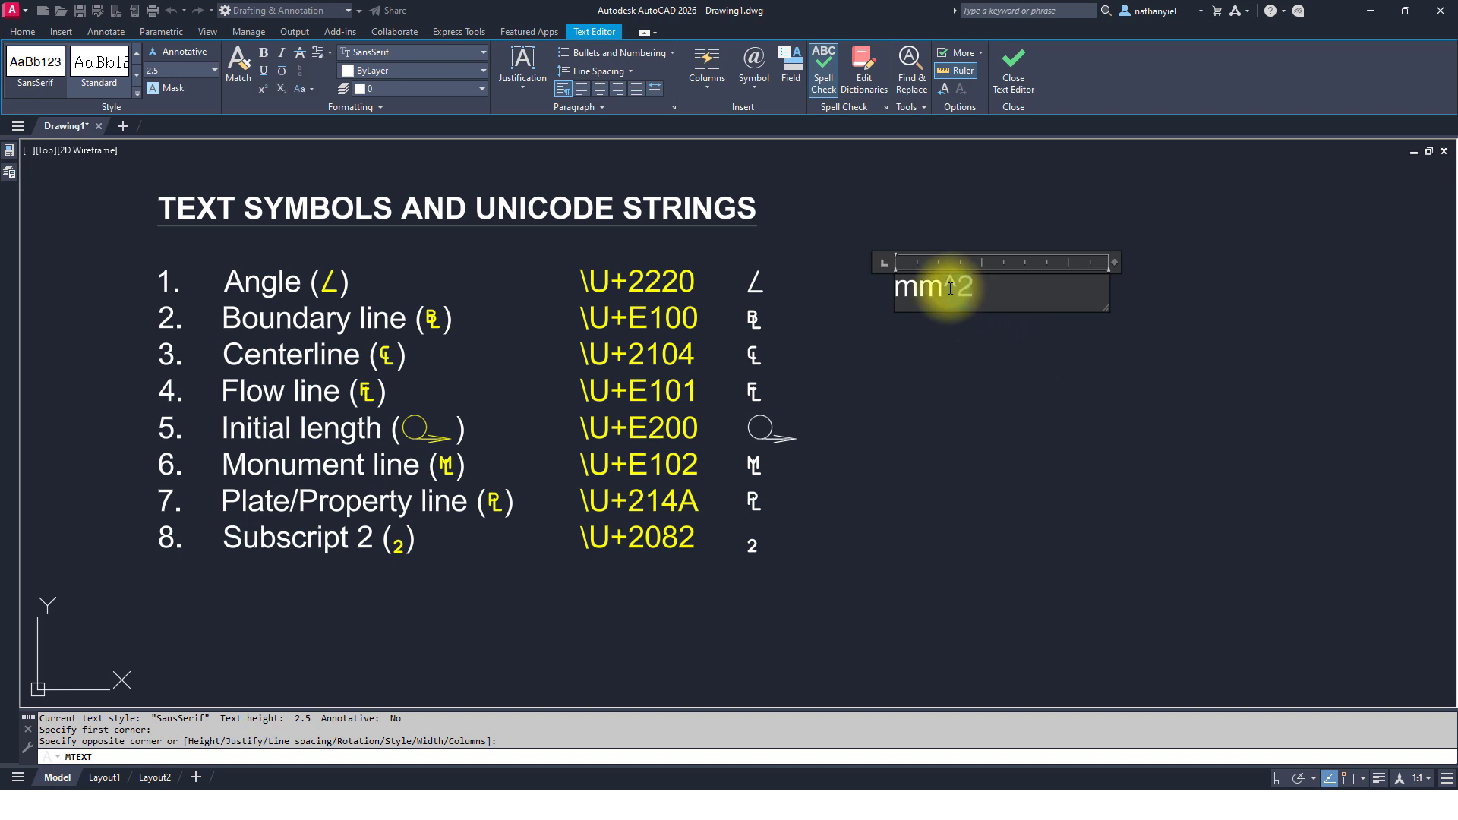
{"action": "right_click", "coordinate": [954, 287]}
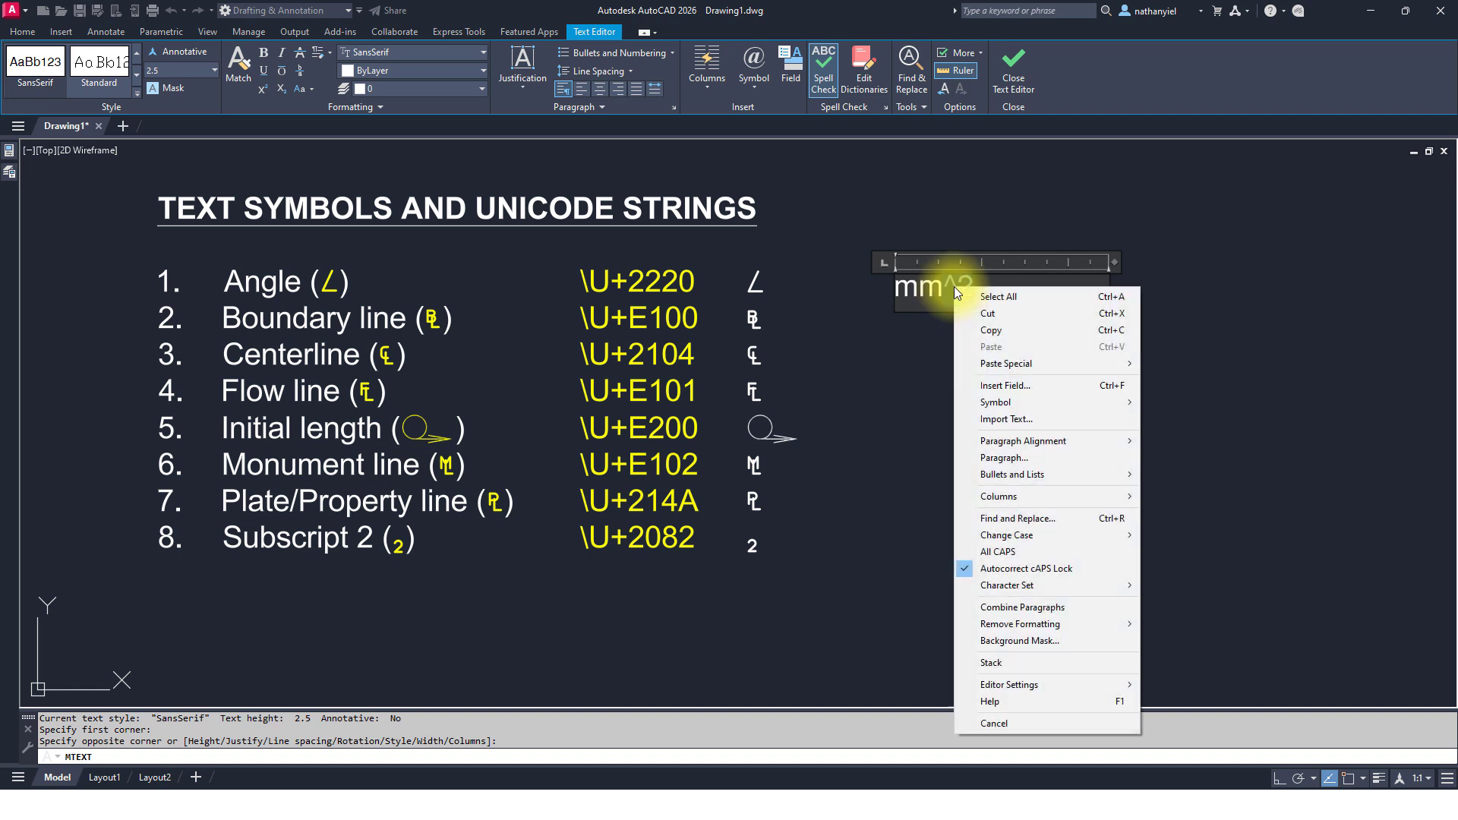
{"action": "left_click", "coordinate": [1014, 663]}
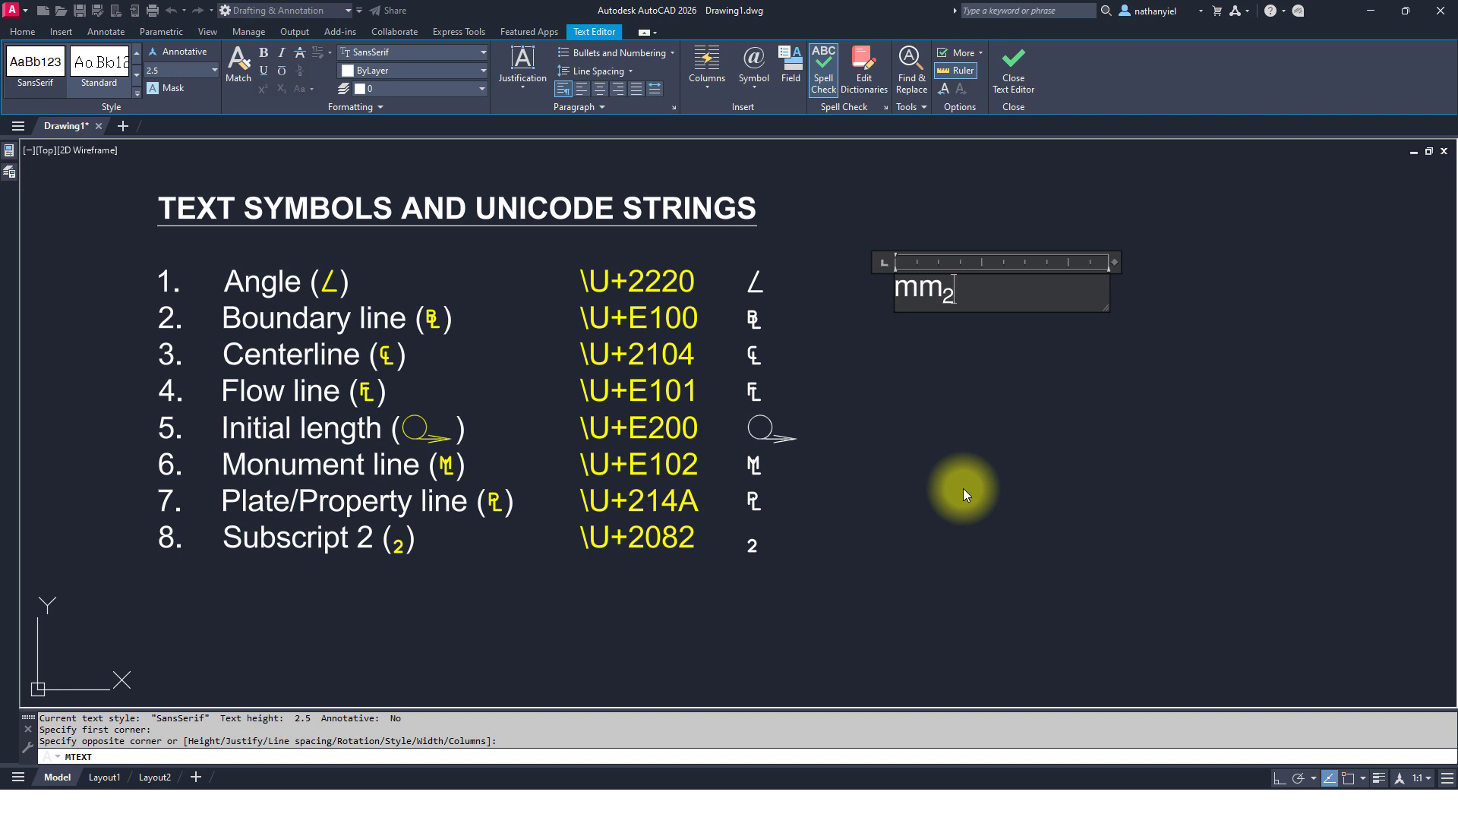
- Replace the subscript after mm with 2^, stack it into a superscript, and finish the multiline text
{"action": "key", "text": "BackSpace"}
{"action": "type", "text": "2^"}
{"action": "key", "text": "shift+Left"}
{"action": "key", "text": "shift+Left"}
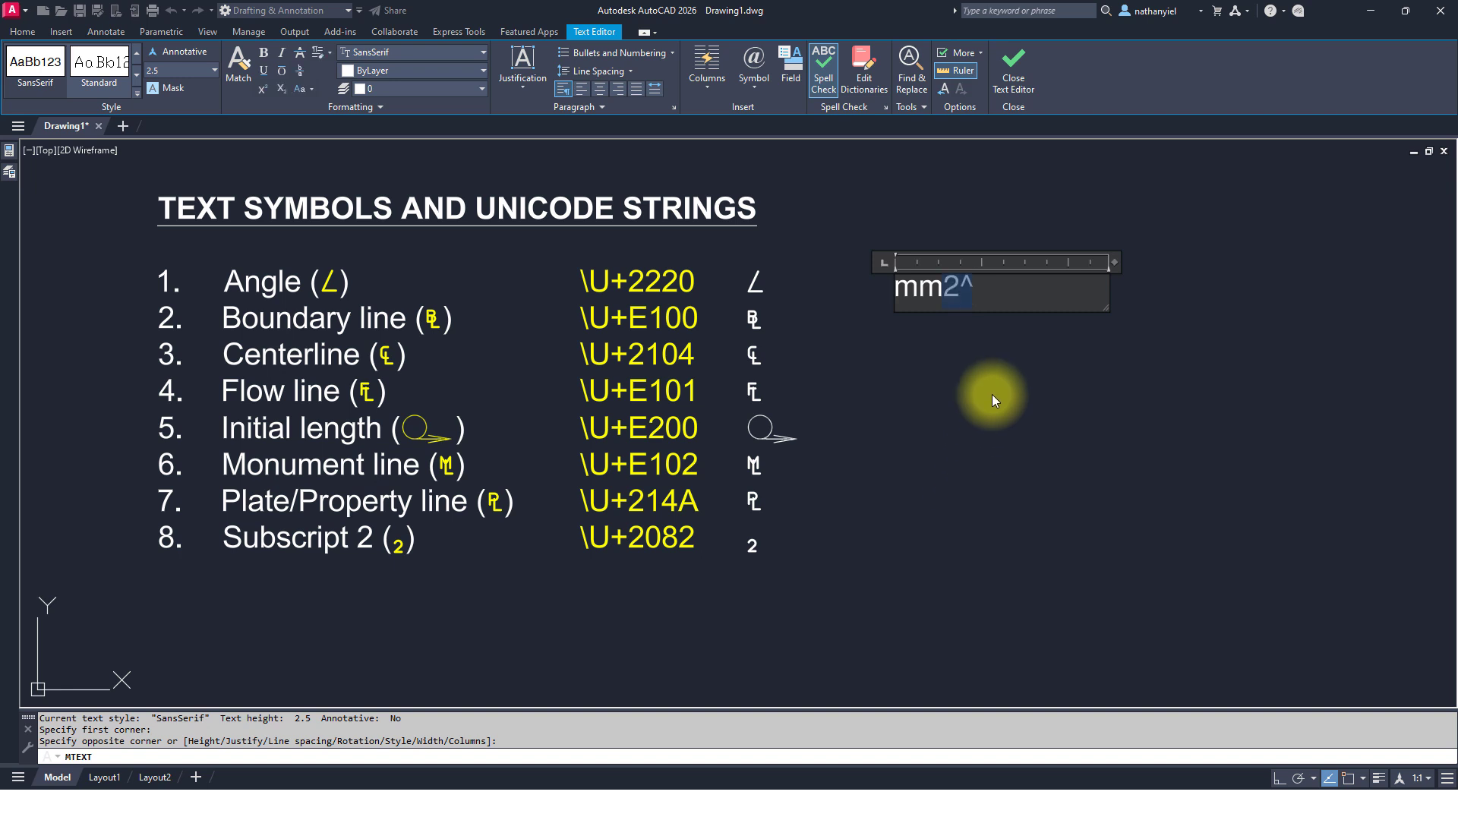
{"action": "right_click", "coordinate": [954, 291]}
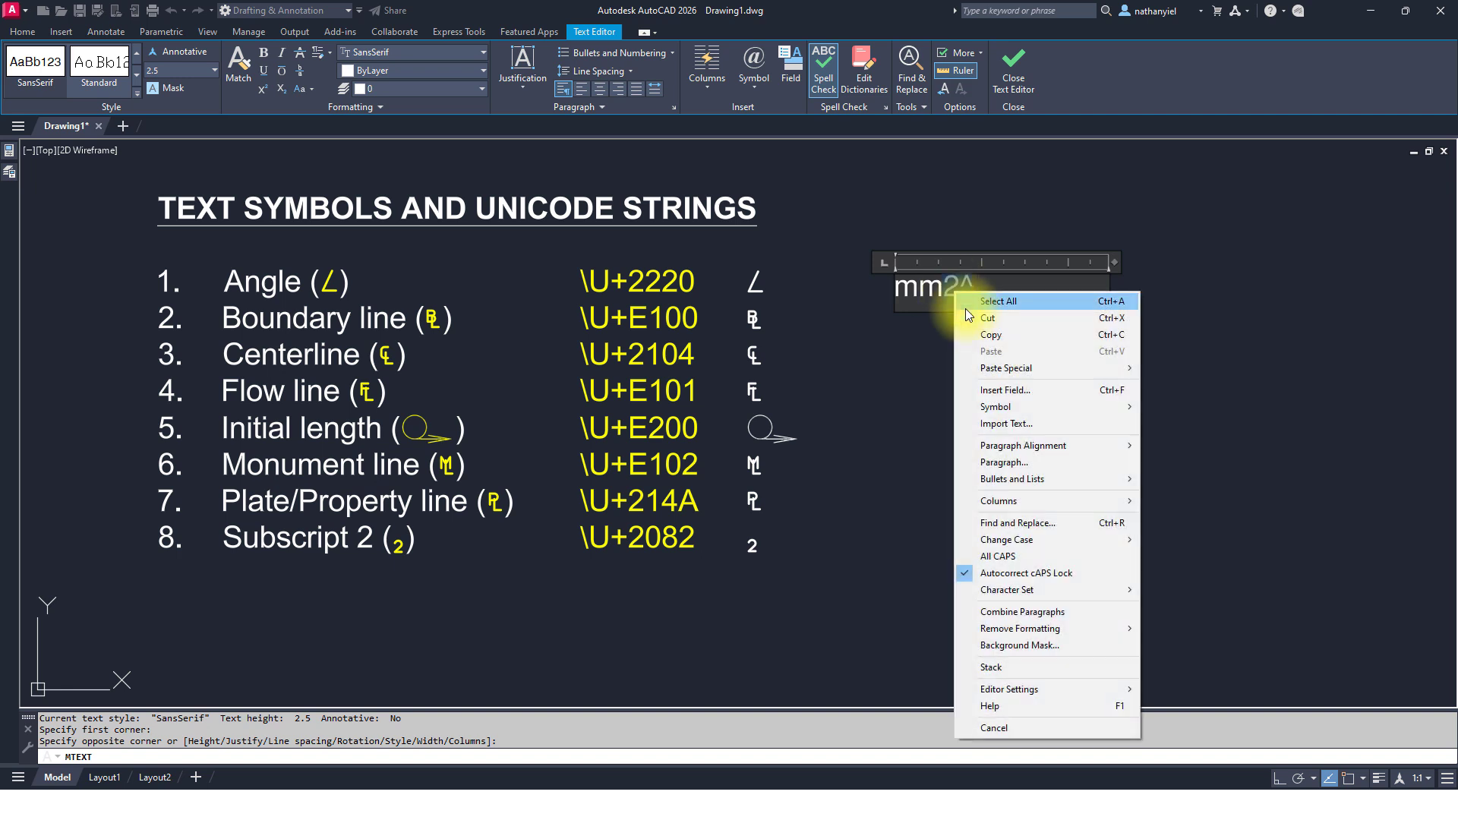
{"action": "left_click", "coordinate": [1041, 667]}
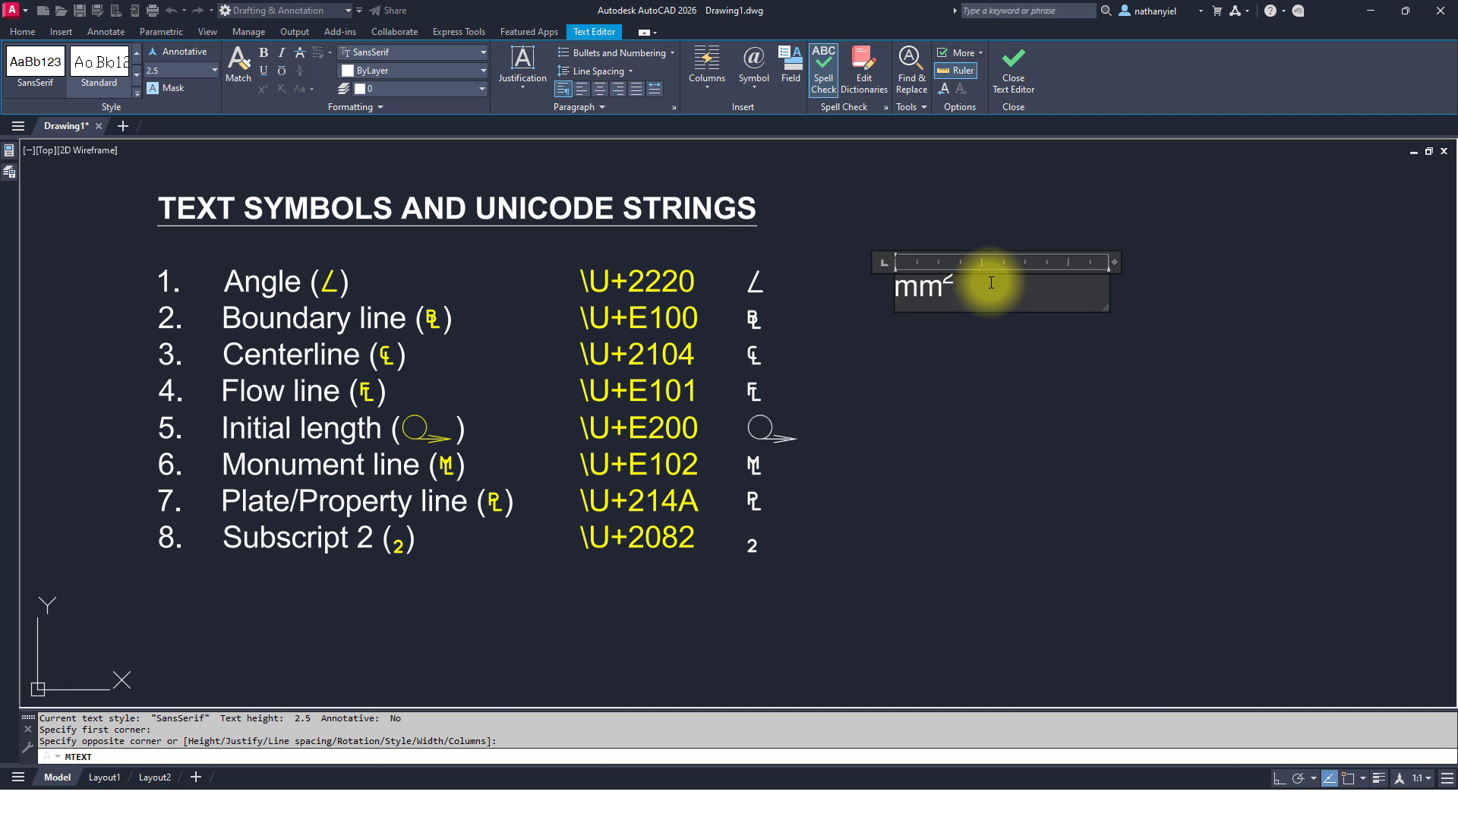
{"action": "left_click", "coordinate": [1152, 307]}
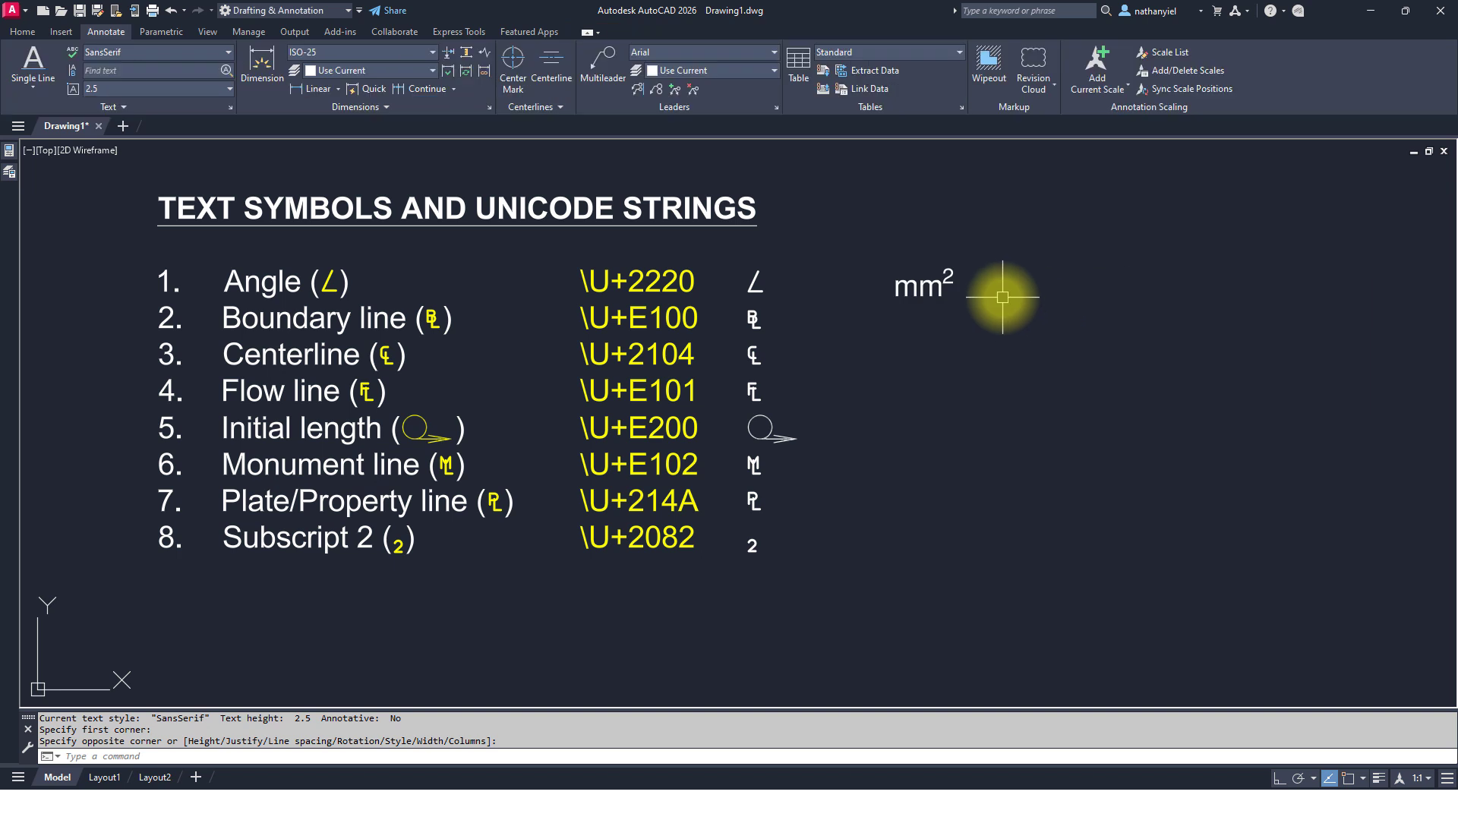
- Examine the sample kitchen layout example for single-line text and justification below the symbol lists
{"action": "middle_click_drag", "start_coordinate": [782, 521], "coordinate": [790, 341]}
{"action": "mouse_move", "coordinate": [745, 570]}
{"action": "middle_mouse_down"}
{"action": "mouse_move", "coordinate": [751, 318]}
{"action": "mouse_move", "coordinate": [719, 339]}
{"action": "middle_mouse_up"}
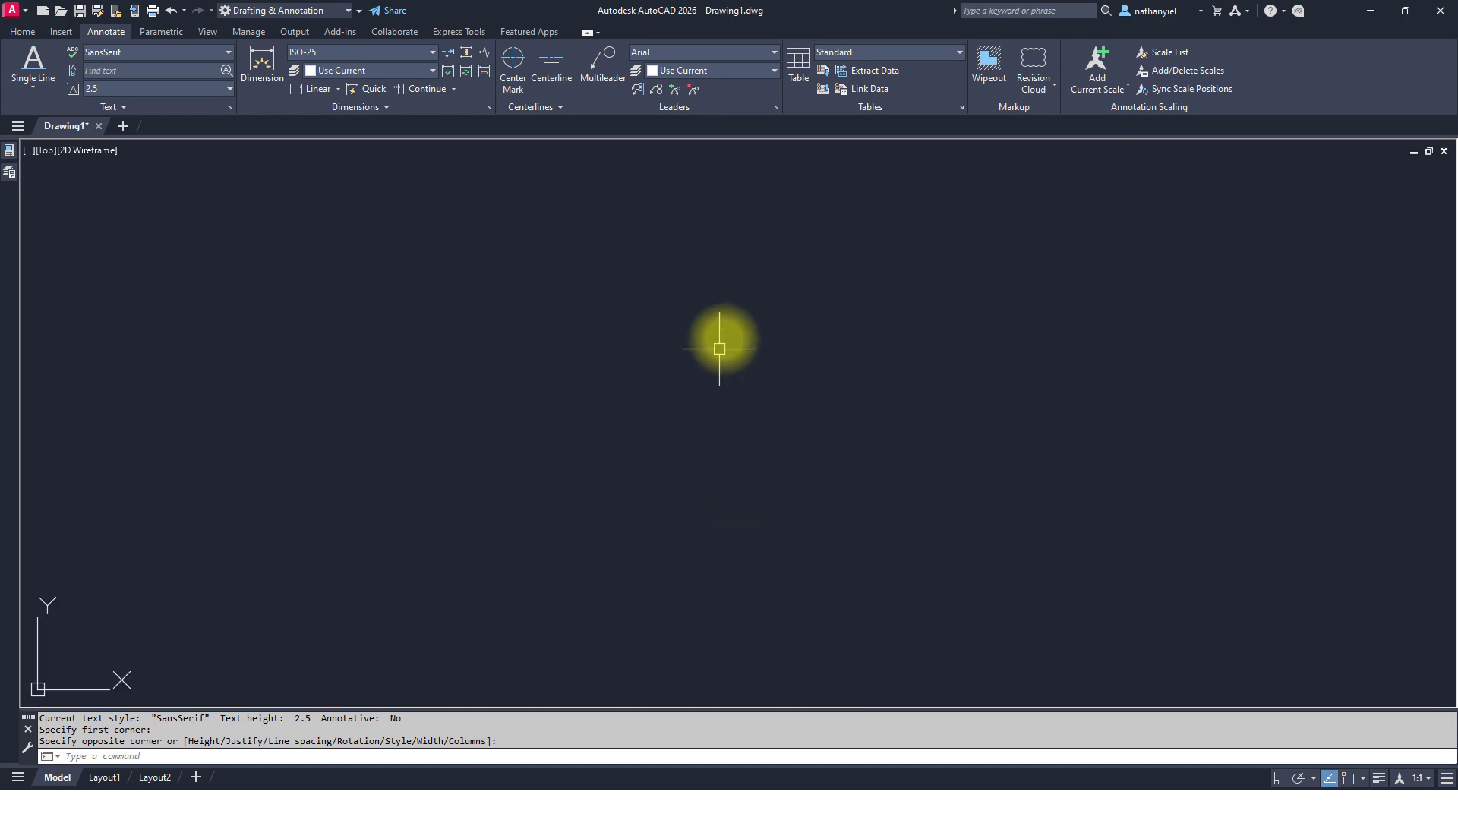
{"action": "middle_click_drag", "start_coordinate": [685, 520], "coordinate": [685, 257]}
{"action": "middle_click_drag", "start_coordinate": [680, 493], "coordinate": [652, 278]}
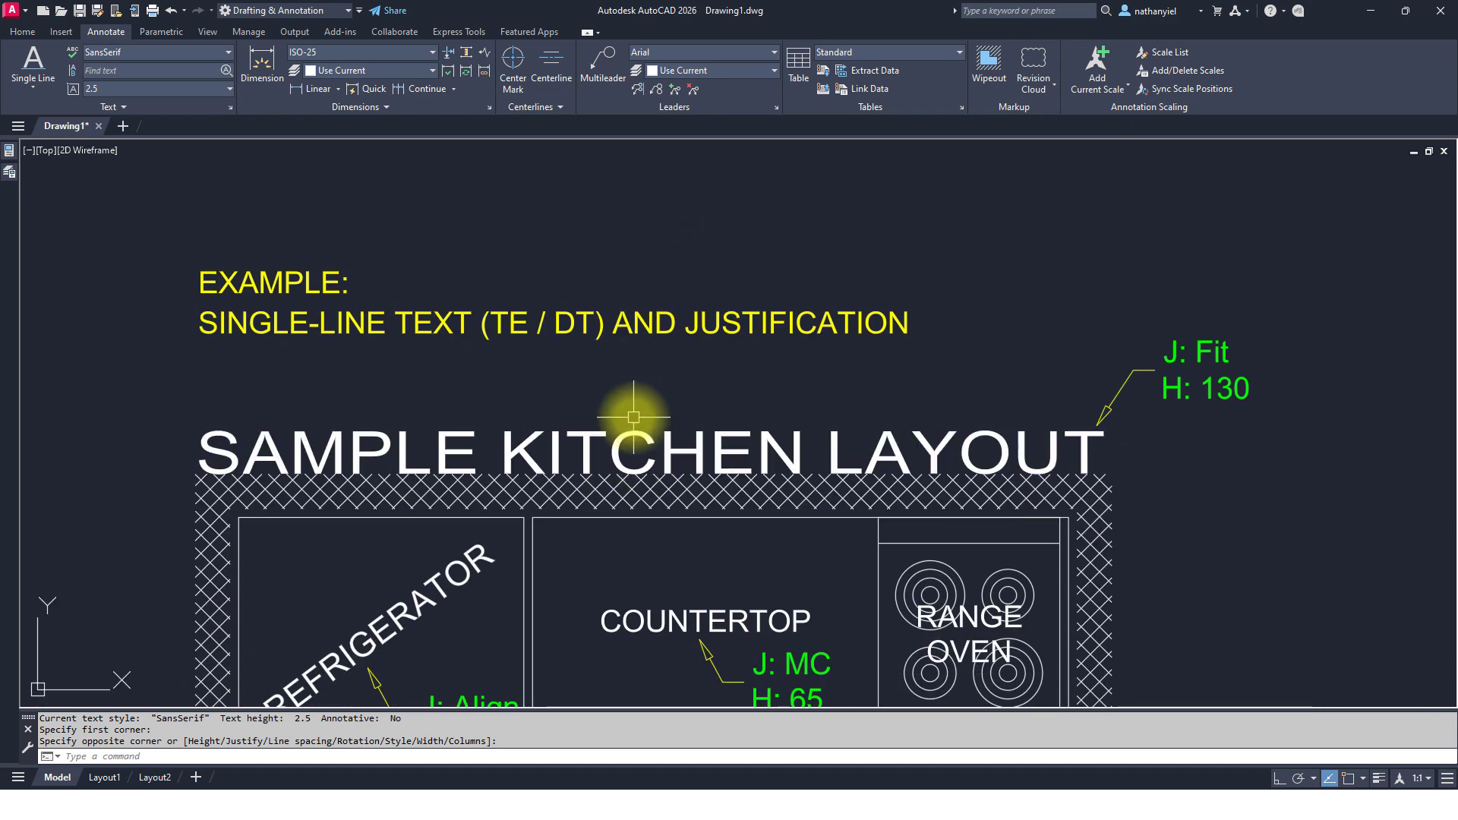
{"action": "scroll", "coordinate": [634, 417], "scroll_direction": "down", "scroll_amount": 2}
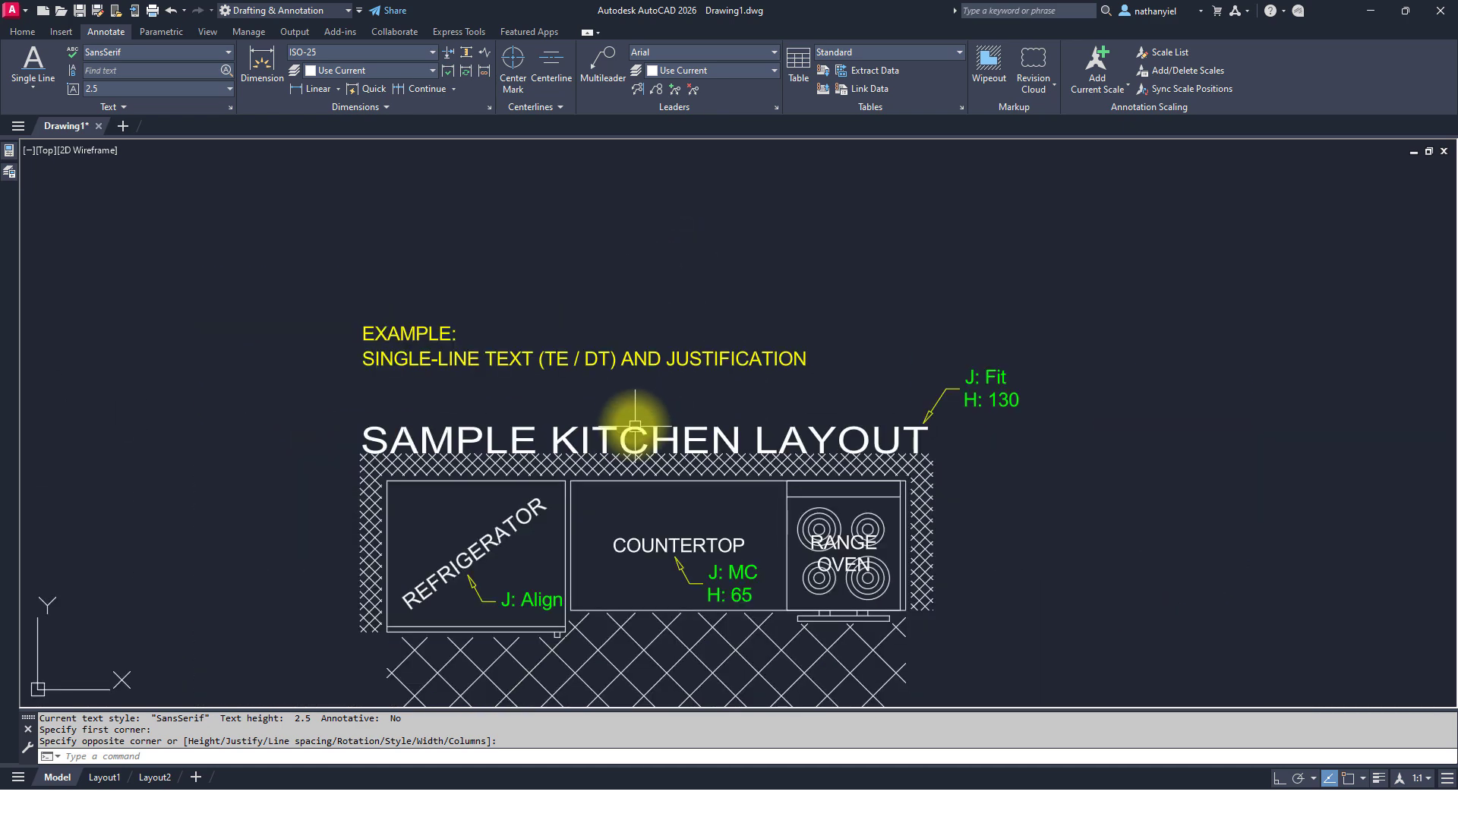
{"action": "scroll", "coordinate": [639, 441], "scroll_direction": "down", "scroll_amount": 2}
{"action": "scroll", "coordinate": [639, 440], "scroll_direction": "down", "scroll_amount": 2}
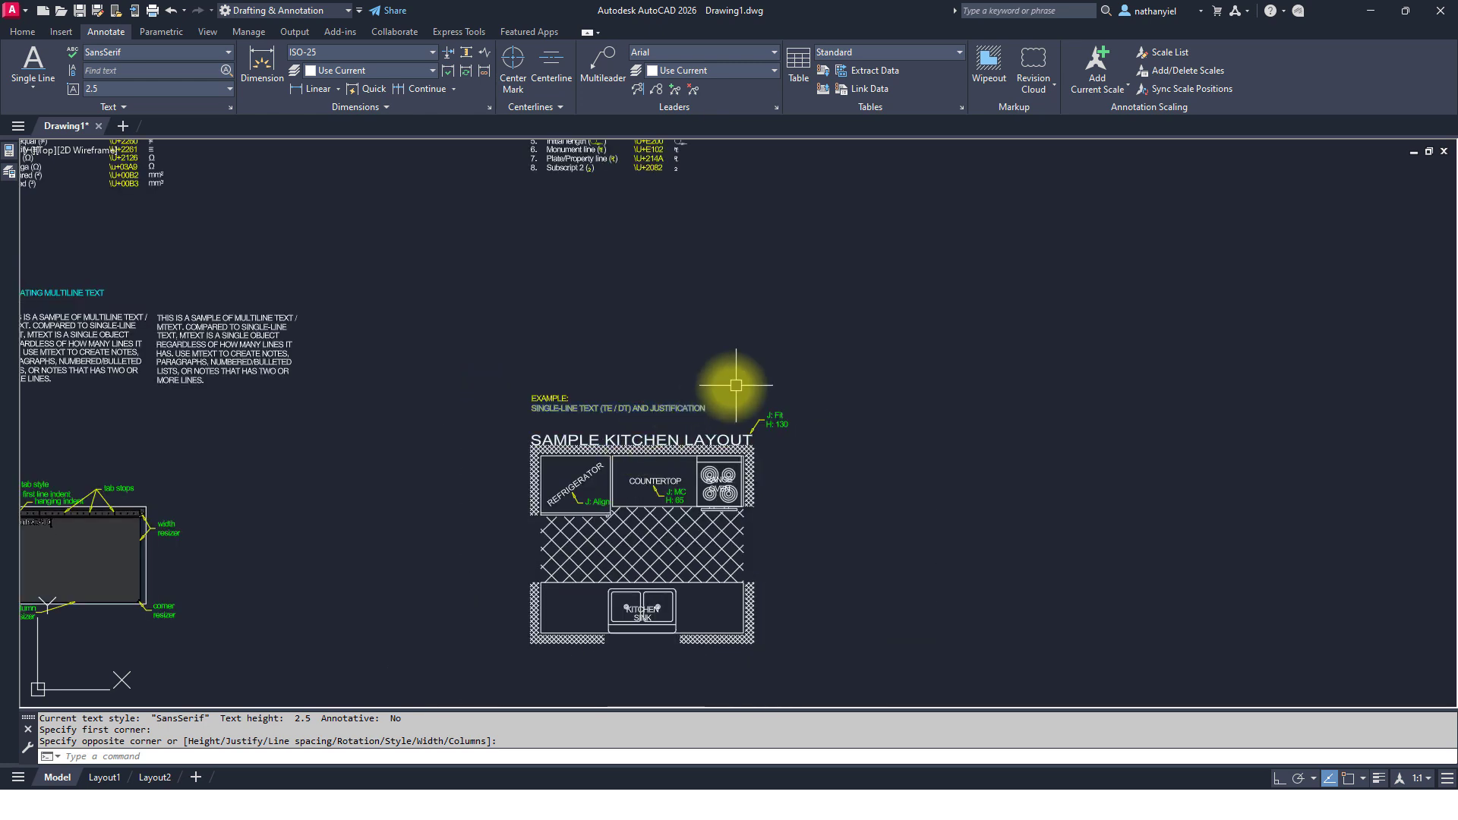
{"action": "scroll", "coordinate": [666, 481], "scroll_direction": "up", "scroll_amount": 2}
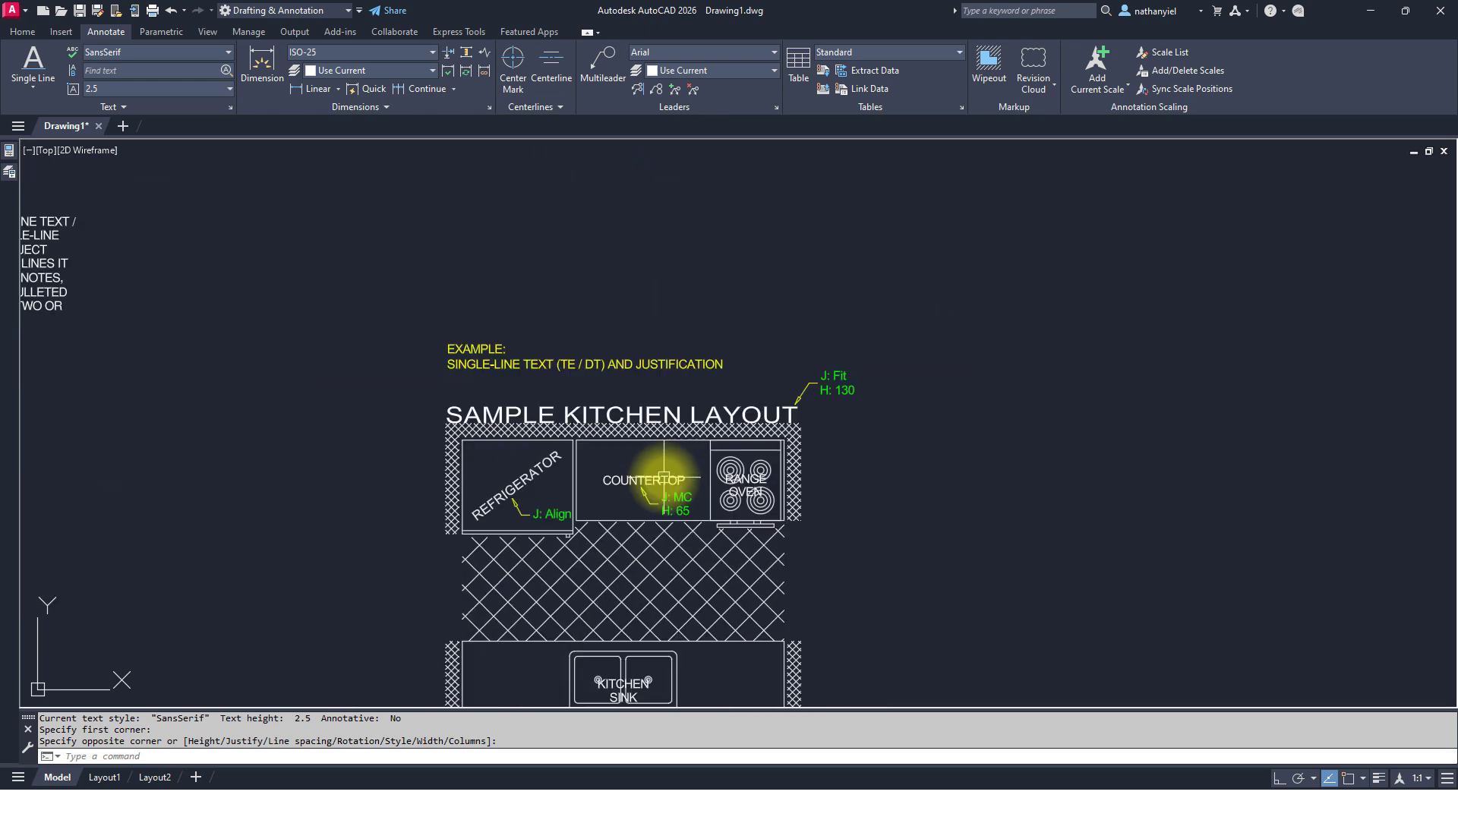
- Move all the text examples inside the countertop 2500 units horizontally to the left with Ortho on, clear of the large kitchen plan
{"action": "scroll", "coordinate": [558, 399], "scroll_direction": "down", "scroll_amount": 5}
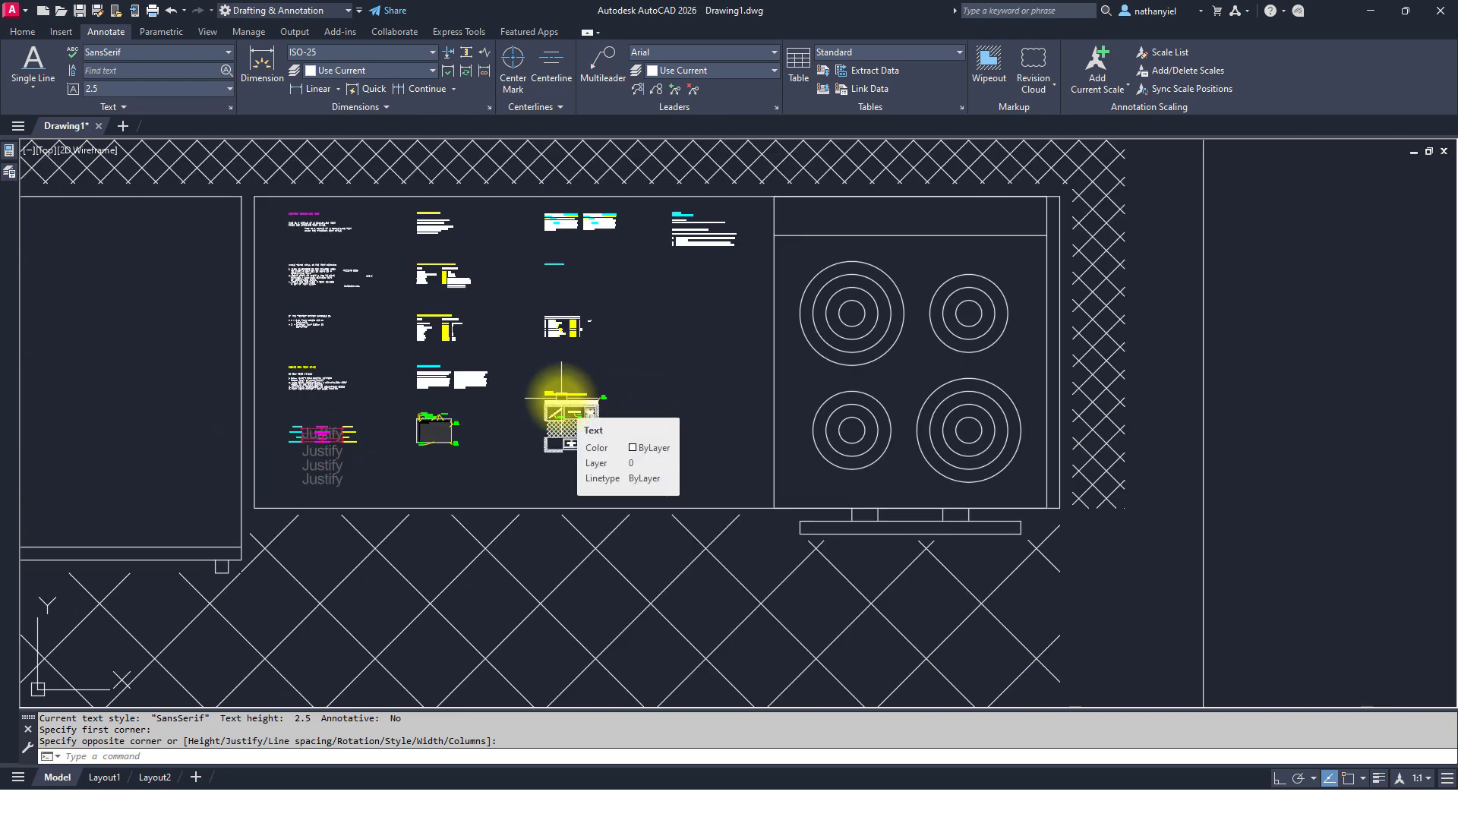
{"action": "scroll", "coordinate": [555, 376], "scroll_direction": "down", "scroll_amount": 2}
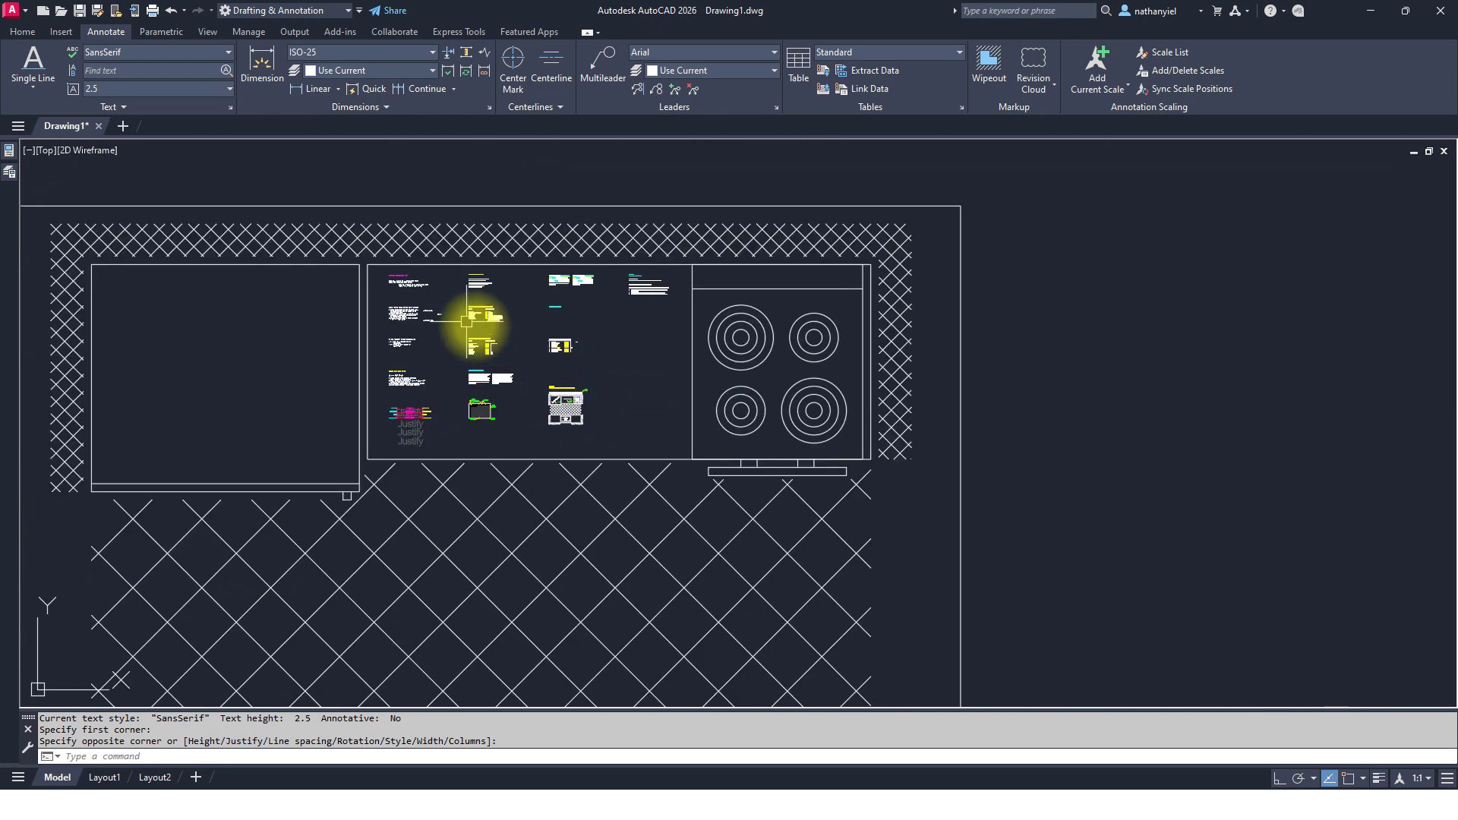
{"action": "left_click", "coordinate": [319, 180]}
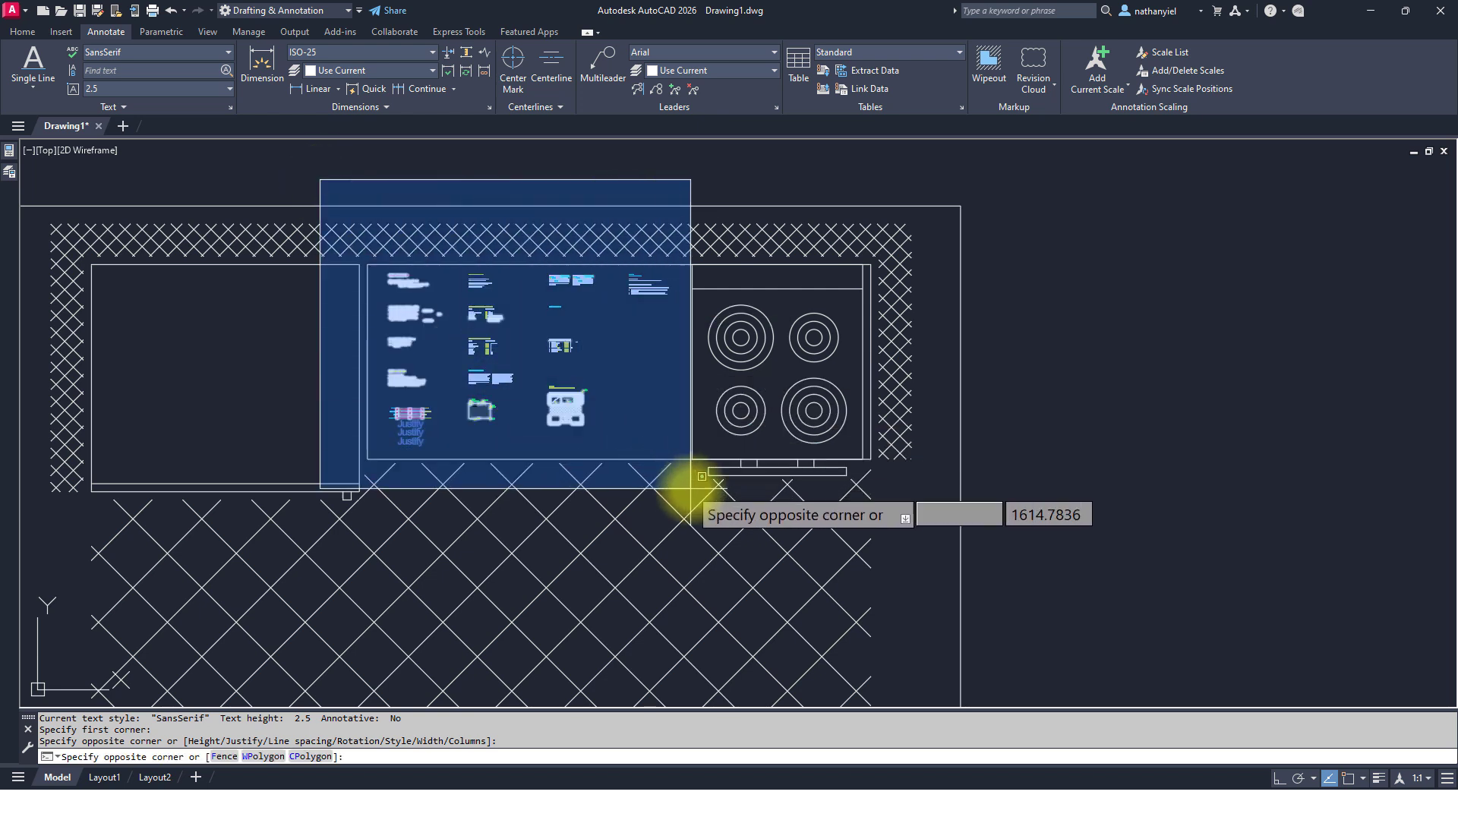
{"action": "left_click", "coordinate": [686, 488]}
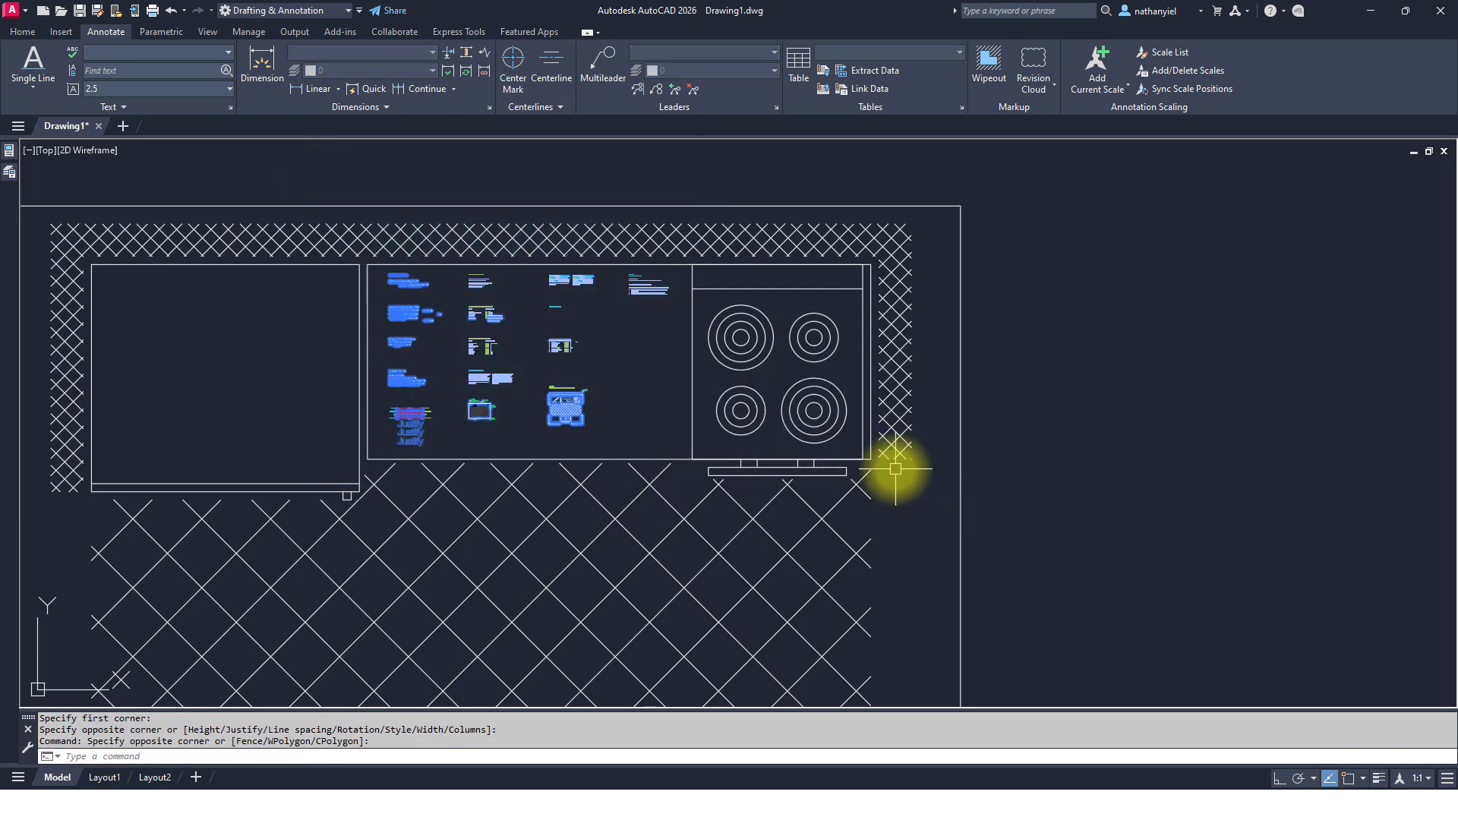
{"action": "type", "text": "m"}
{"action": "key", "text": "Return"}
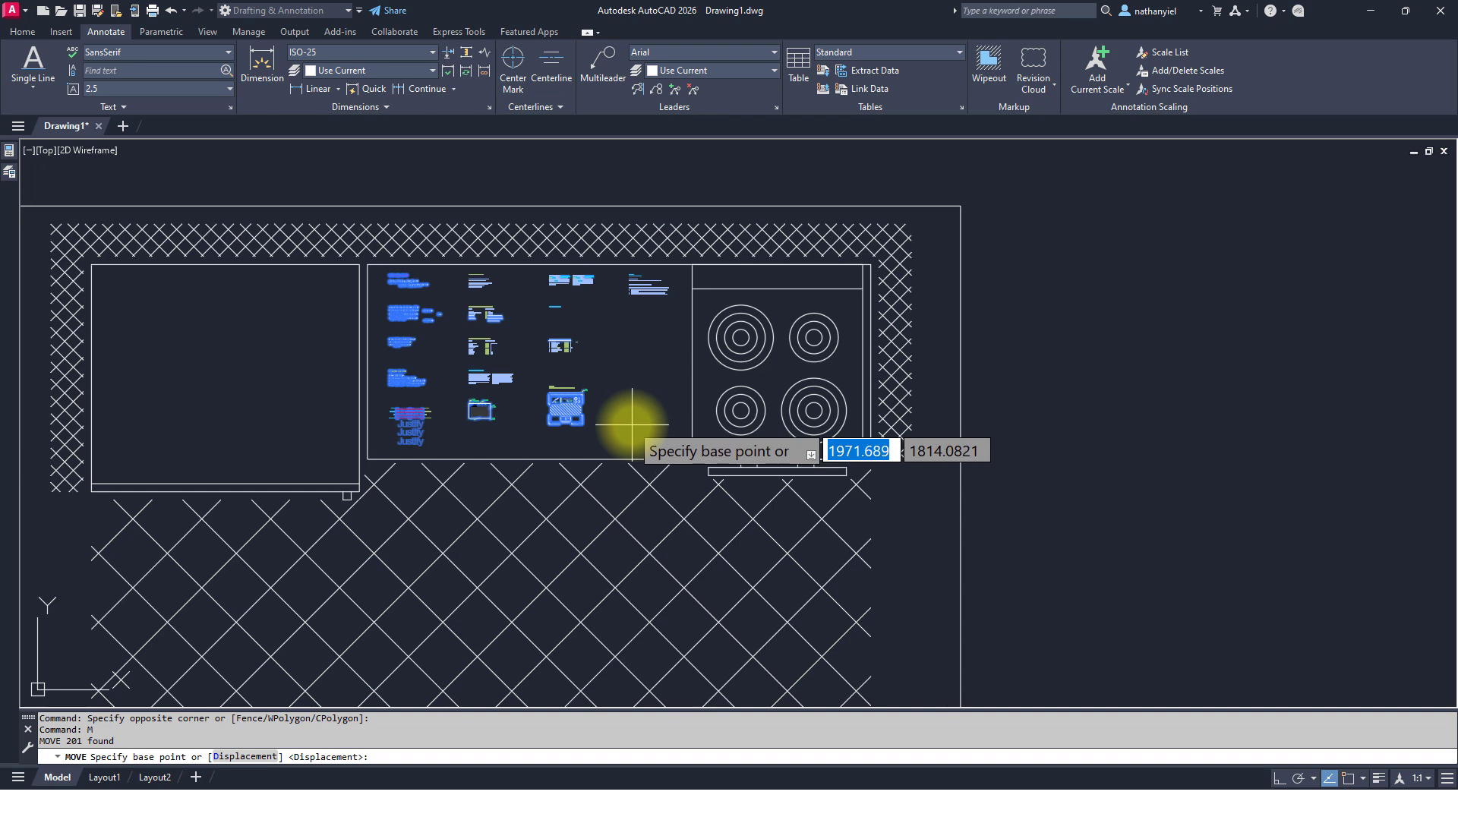
{"action": "left_click", "coordinate": [632, 425]}
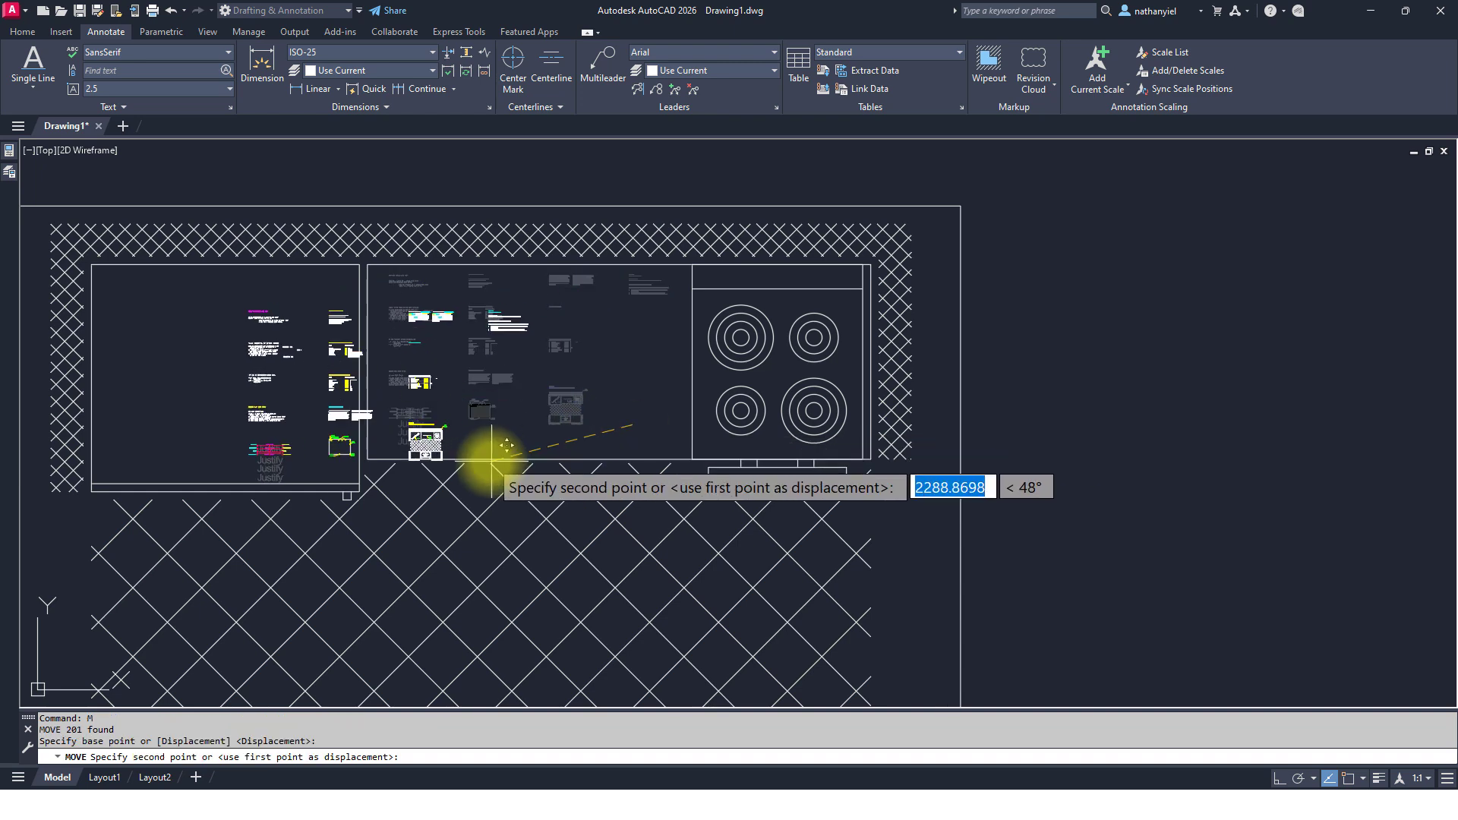
{"action": "key", "text": "F8"}
{"action": "middle_click_drag", "start_coordinate": [449, 423], "coordinate": [888, 423]}
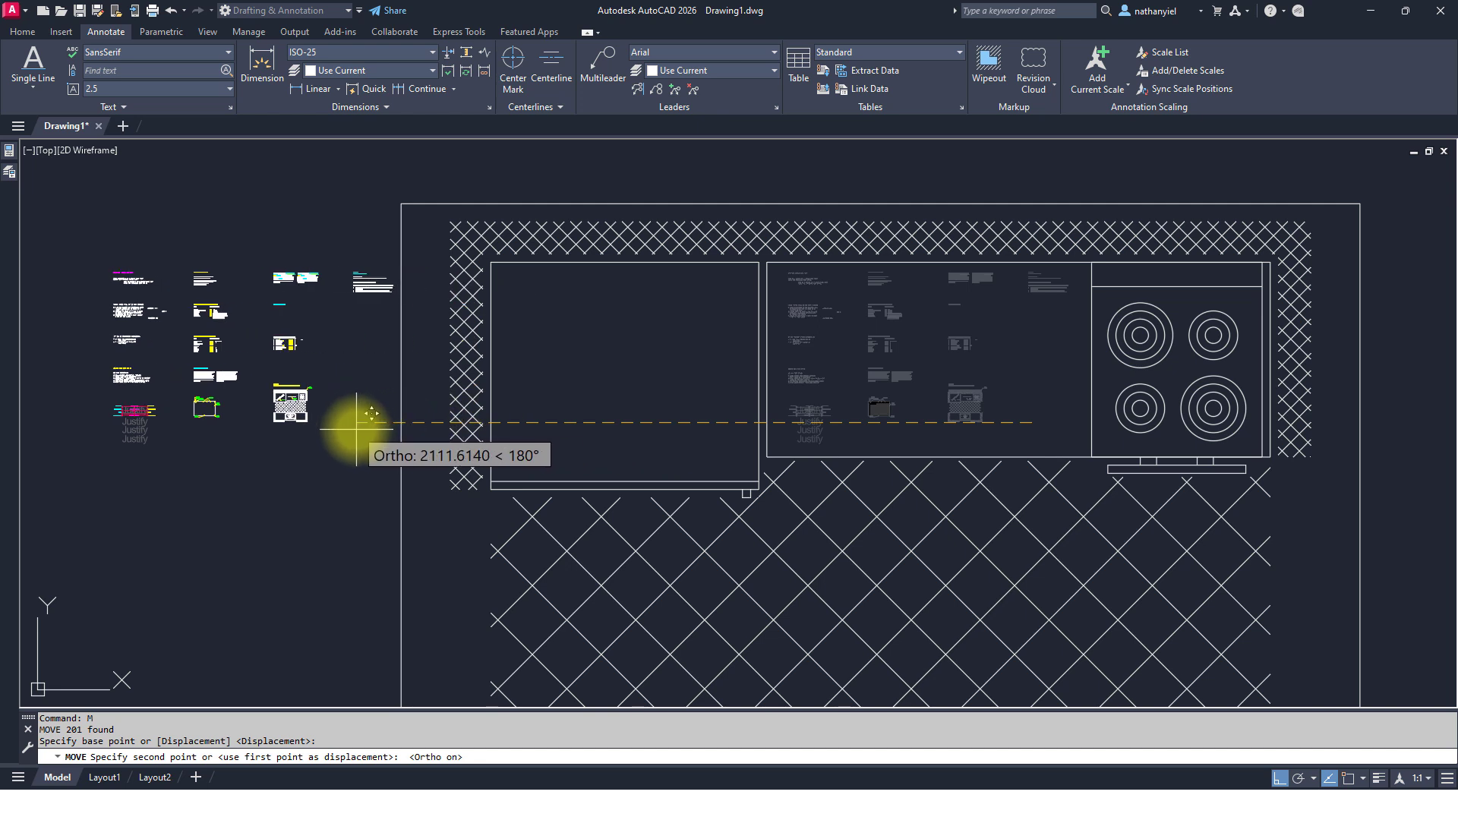
{"action": "type", "text": "2500"}
{"action": "key", "text": "Return"}
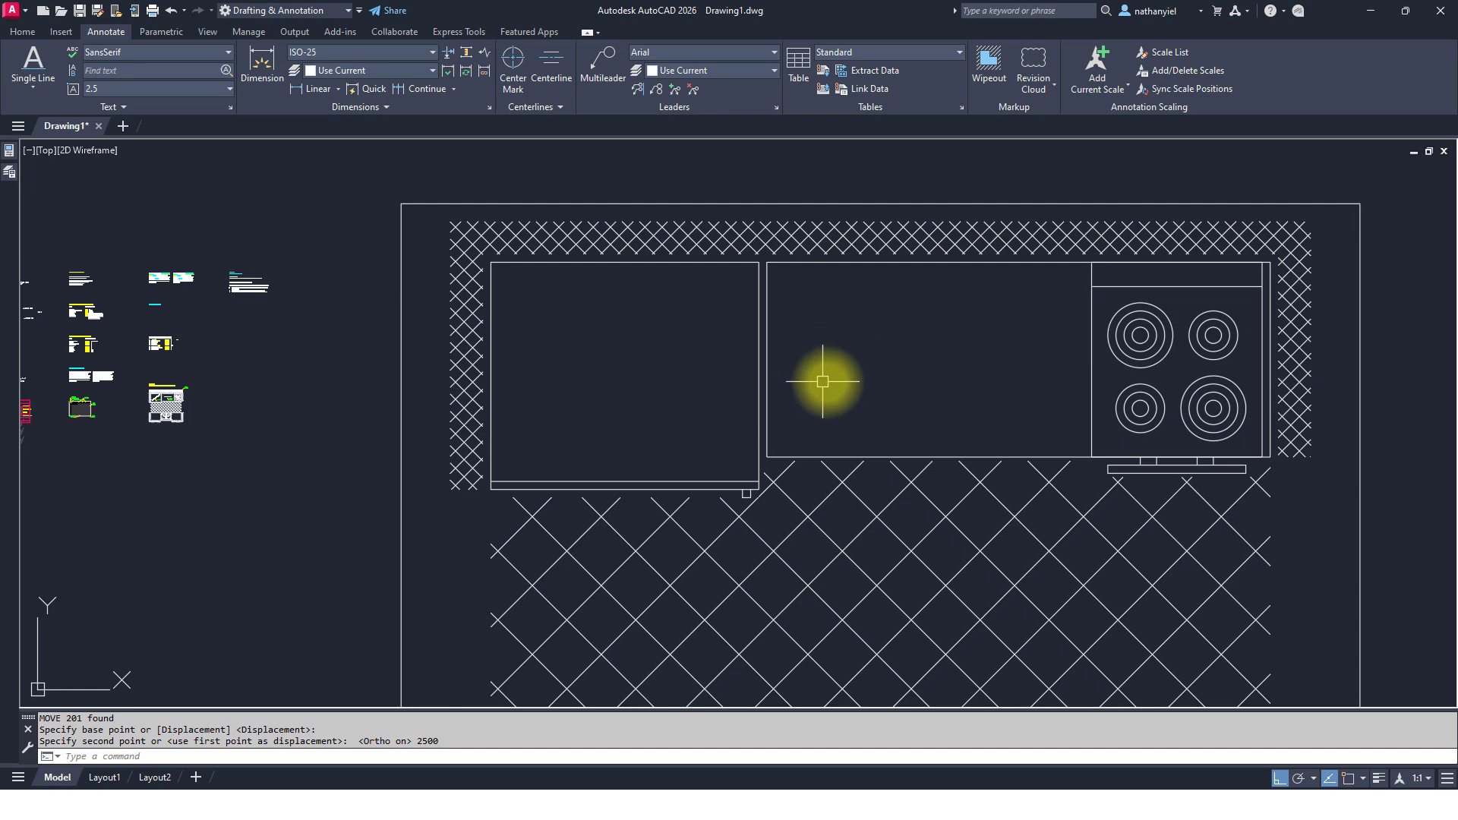
- Examine the justification and height notes on the labels of the sample kitchen layout and its position relative to the blank kitchen plan
{"action": "scroll", "coordinate": [698, 375], "scroll_direction": "down", "scroll_amount": 2}
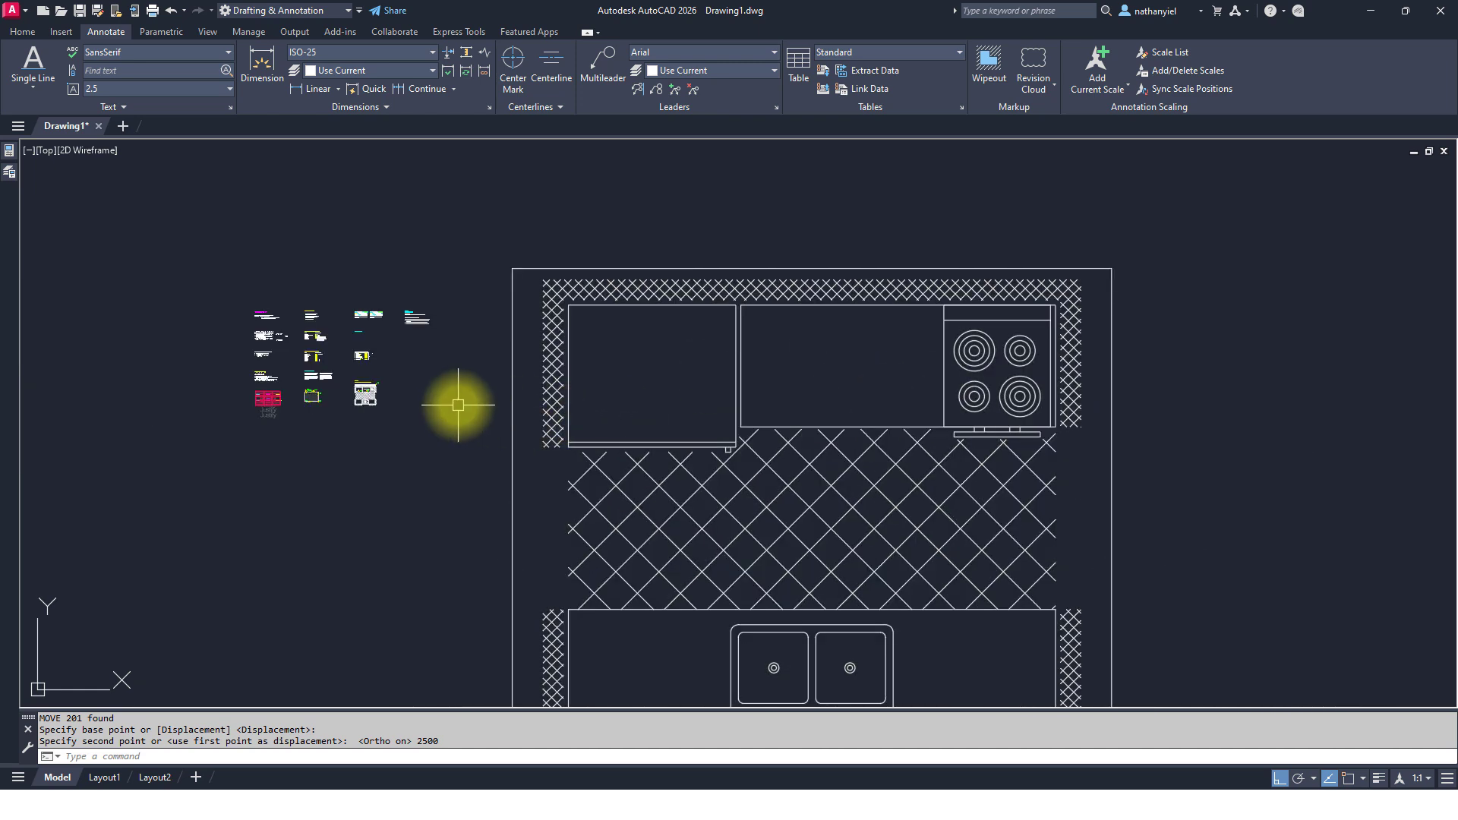
{"action": "scroll", "coordinate": [408, 400], "scroll_direction": "up", "scroll_amount": 10}
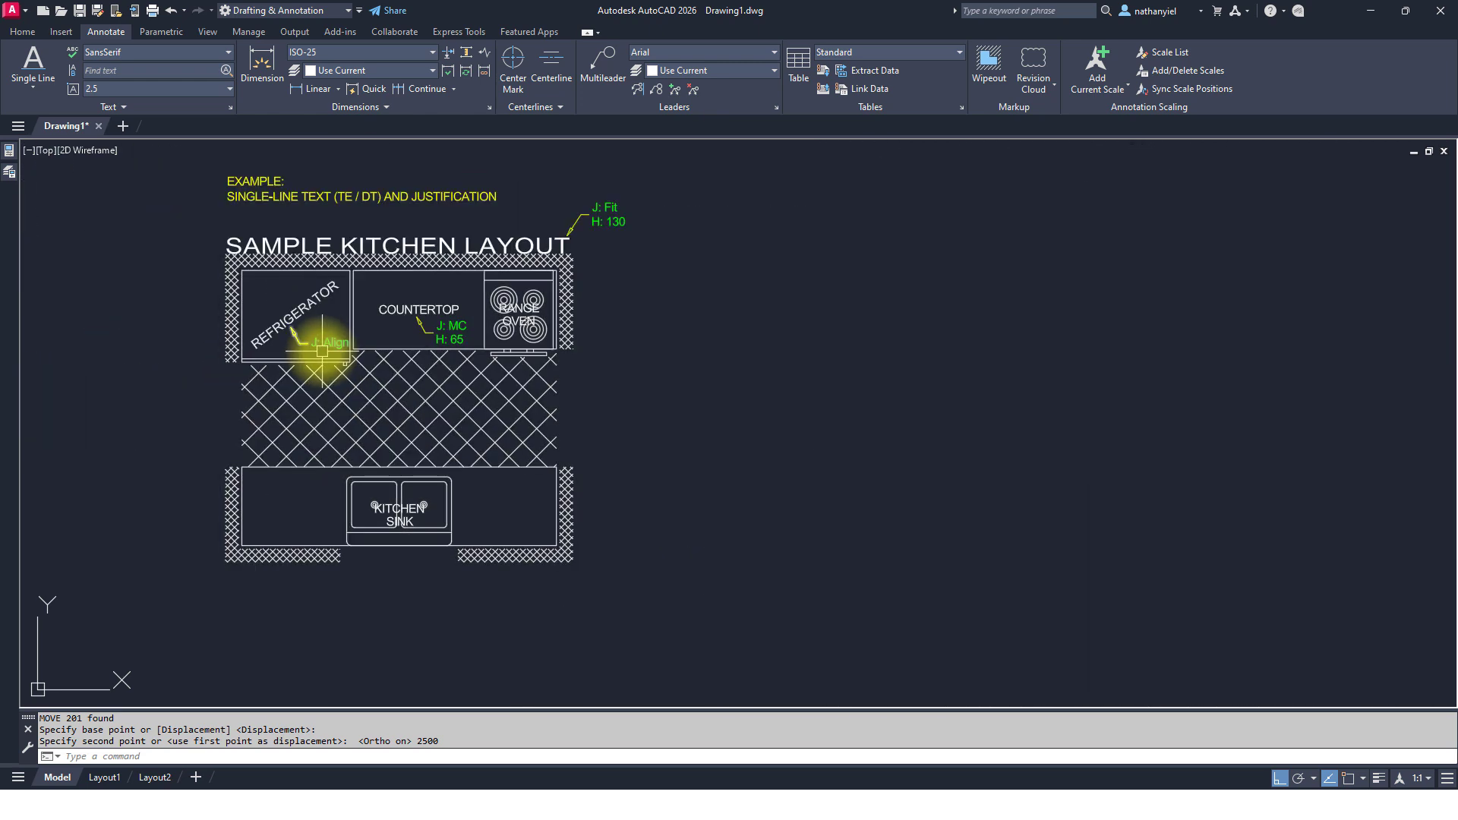
{"action": "scroll", "coordinate": [326, 356], "scroll_direction": "up", "scroll_amount": 2}
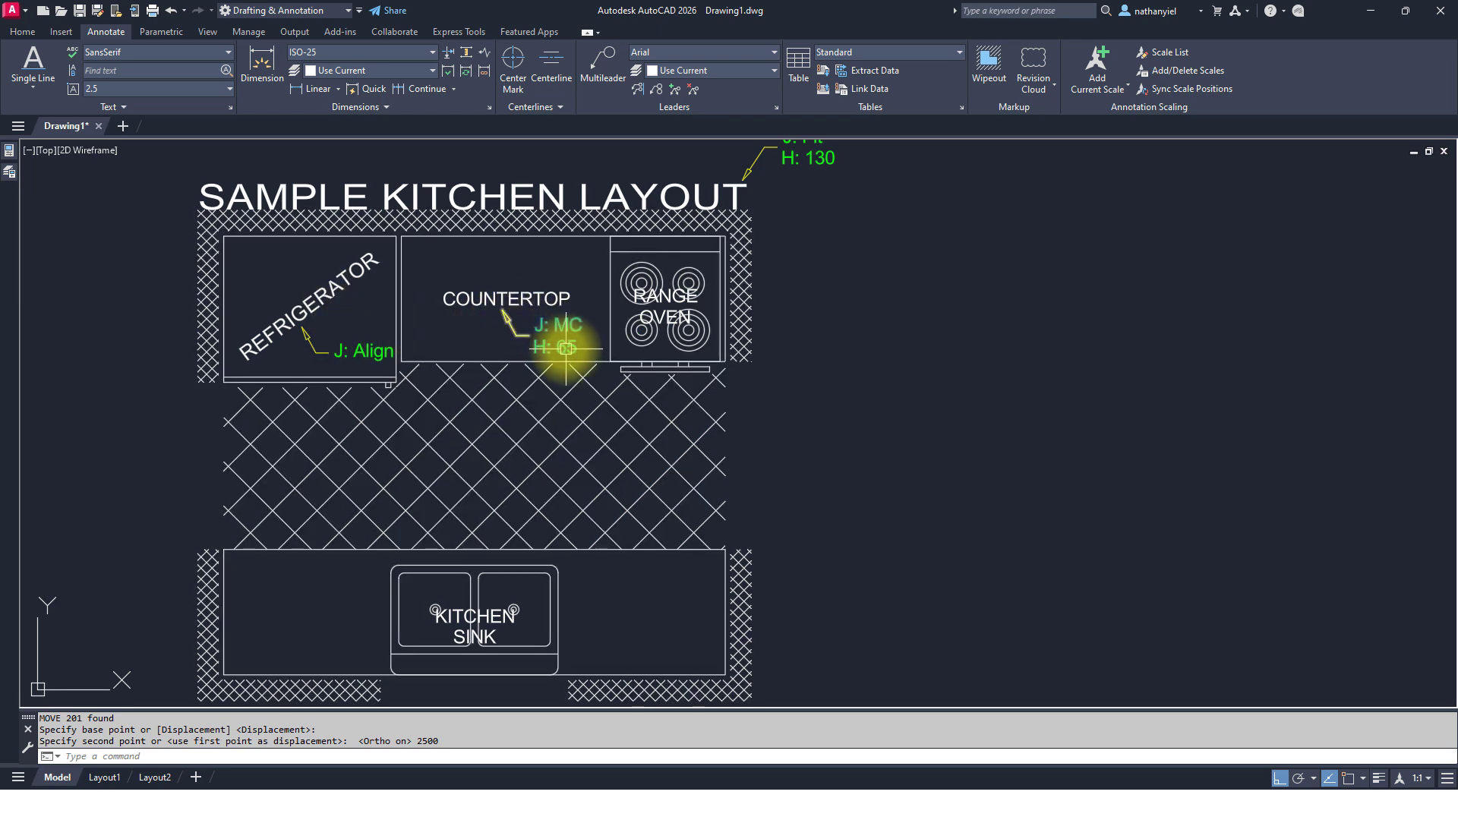
{"action": "middle_click_drag", "start_coordinate": [699, 254], "coordinate": [680, 325]}
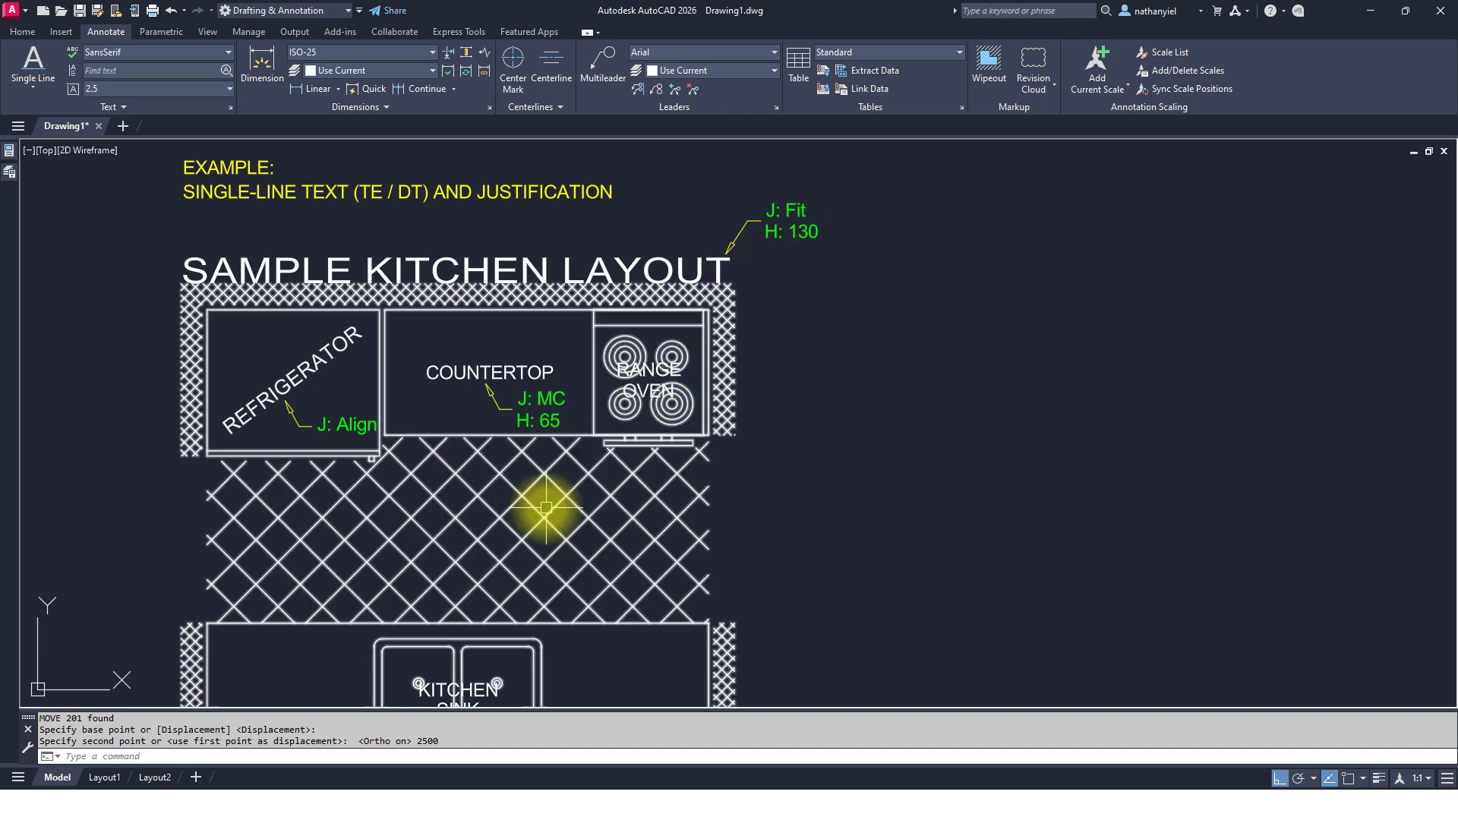
{"action": "middle_click_drag", "start_coordinate": [546, 507], "coordinate": [560, 407]}
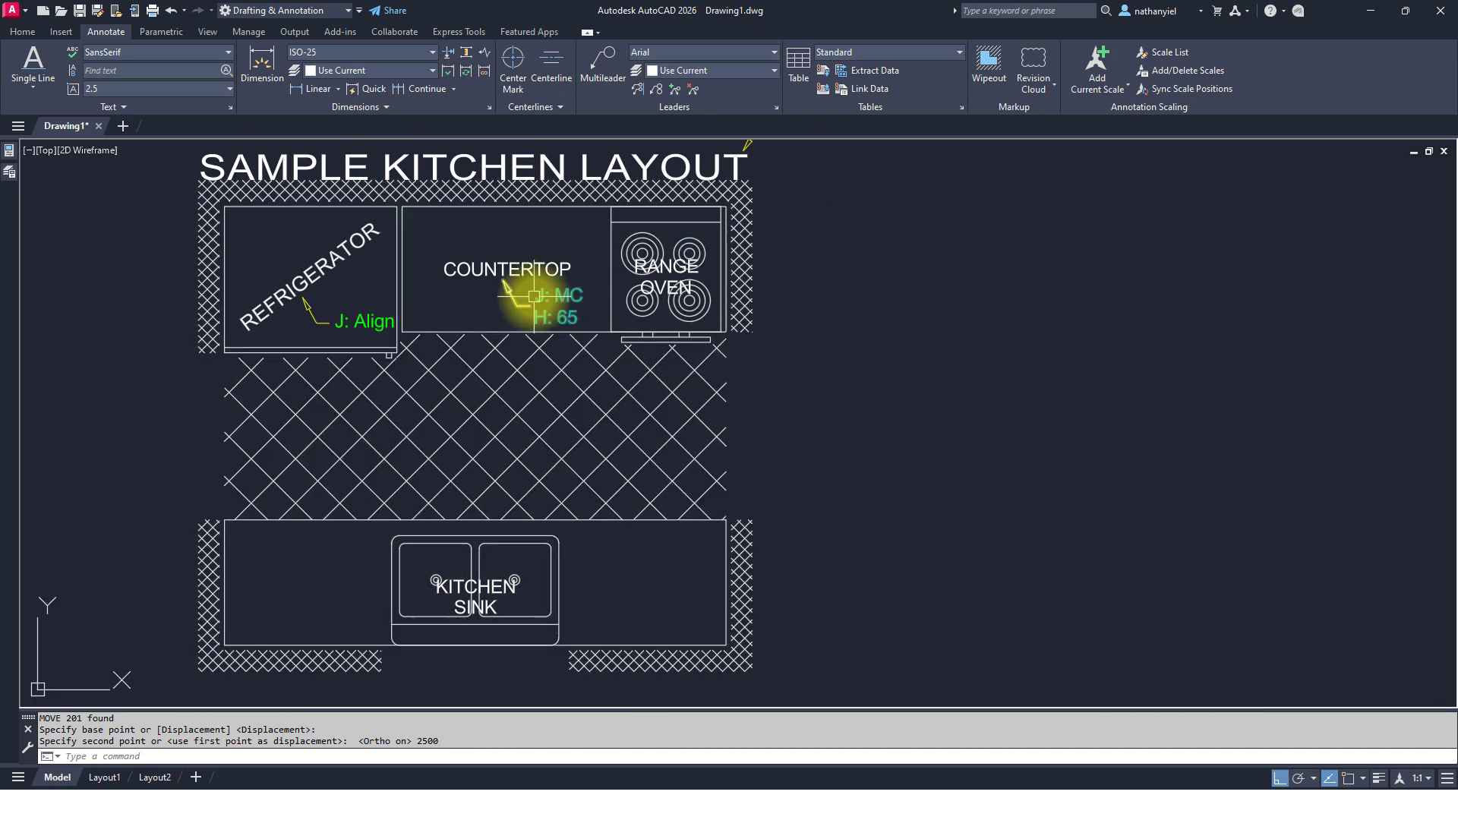
{"action": "mouse_move", "coordinate": [566, 291]}
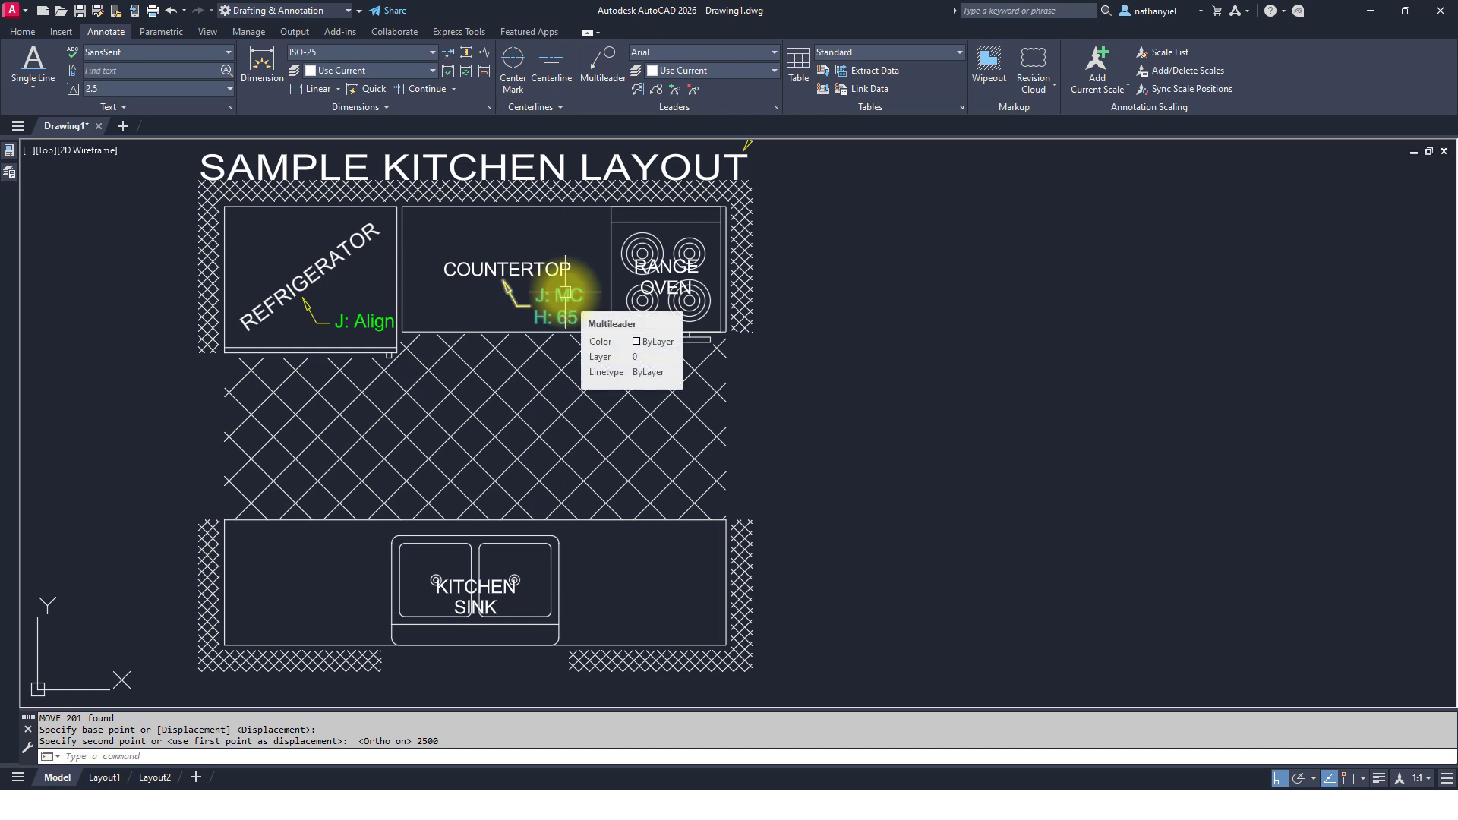
{"action": "scroll", "coordinate": [523, 317], "scroll_direction": "down", "scroll_amount": 2}
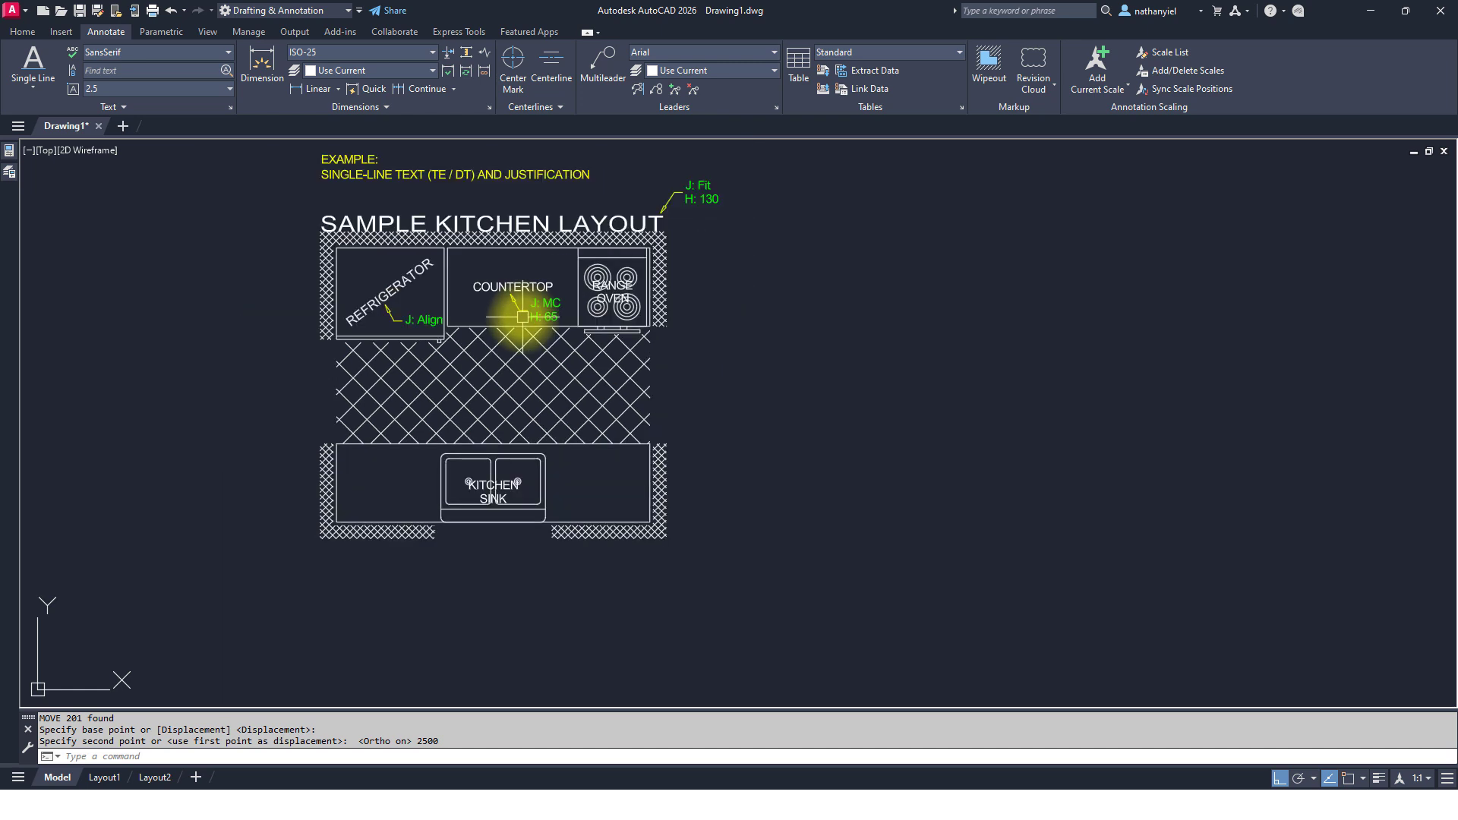
{"action": "scroll", "coordinate": [523, 317], "scroll_direction": "down", "scroll_amount": 8}
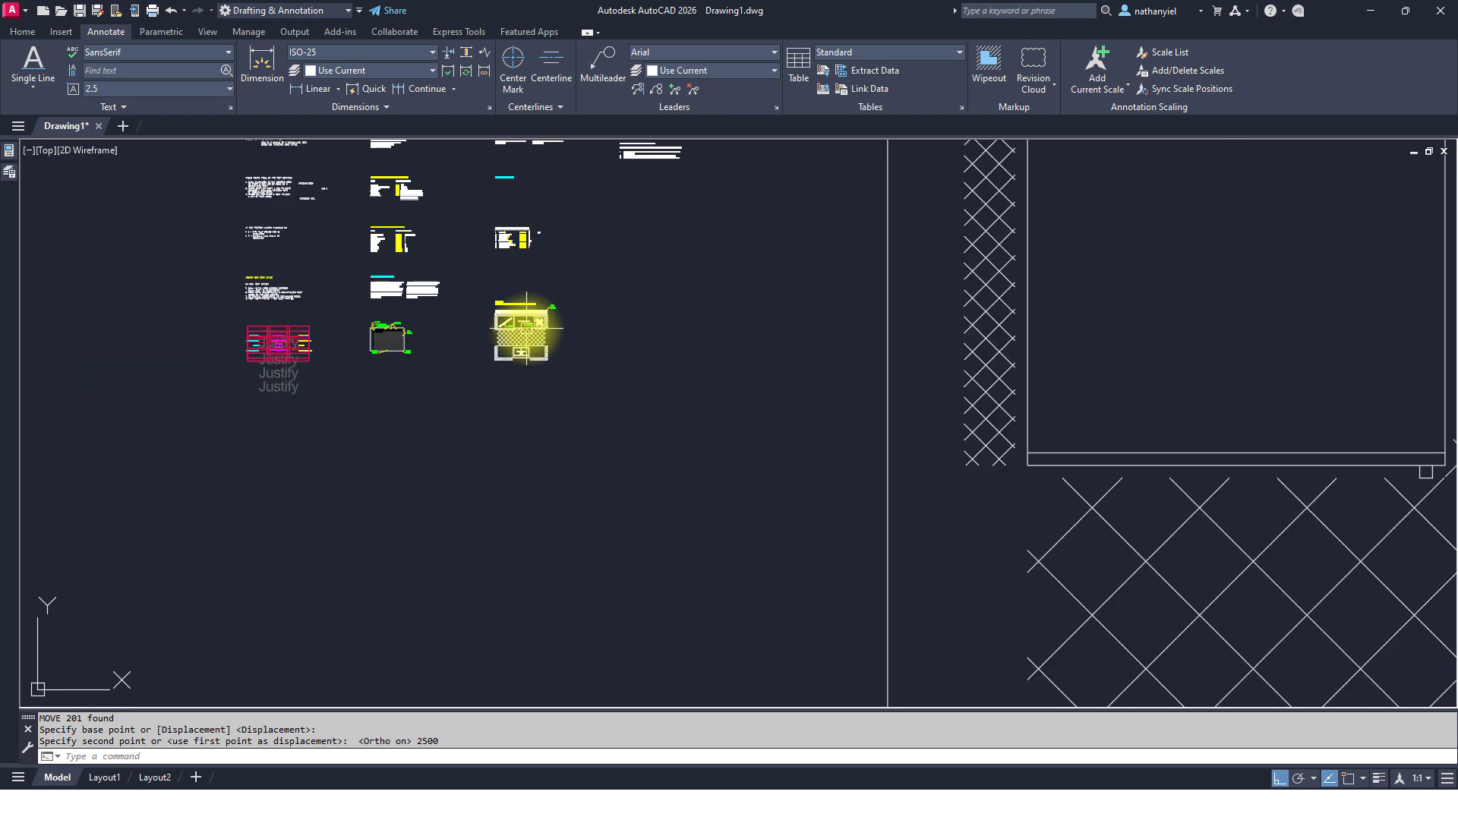
{"action": "scroll", "coordinate": [526, 328], "scroll_direction": "down", "scroll_amount": 3}
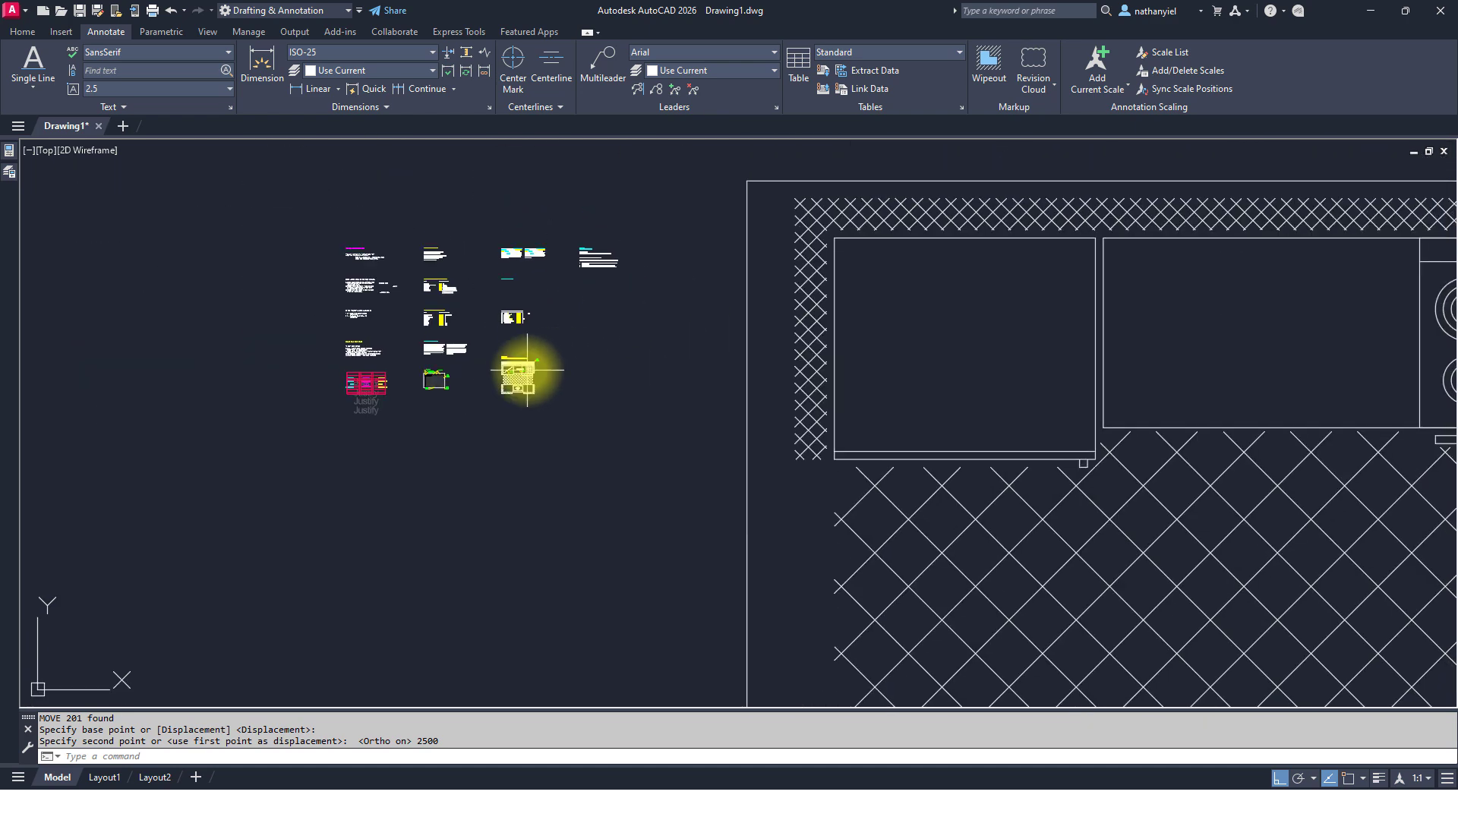
{"action": "scroll", "coordinate": [524, 371], "scroll_direction": "up", "scroll_amount": 2}
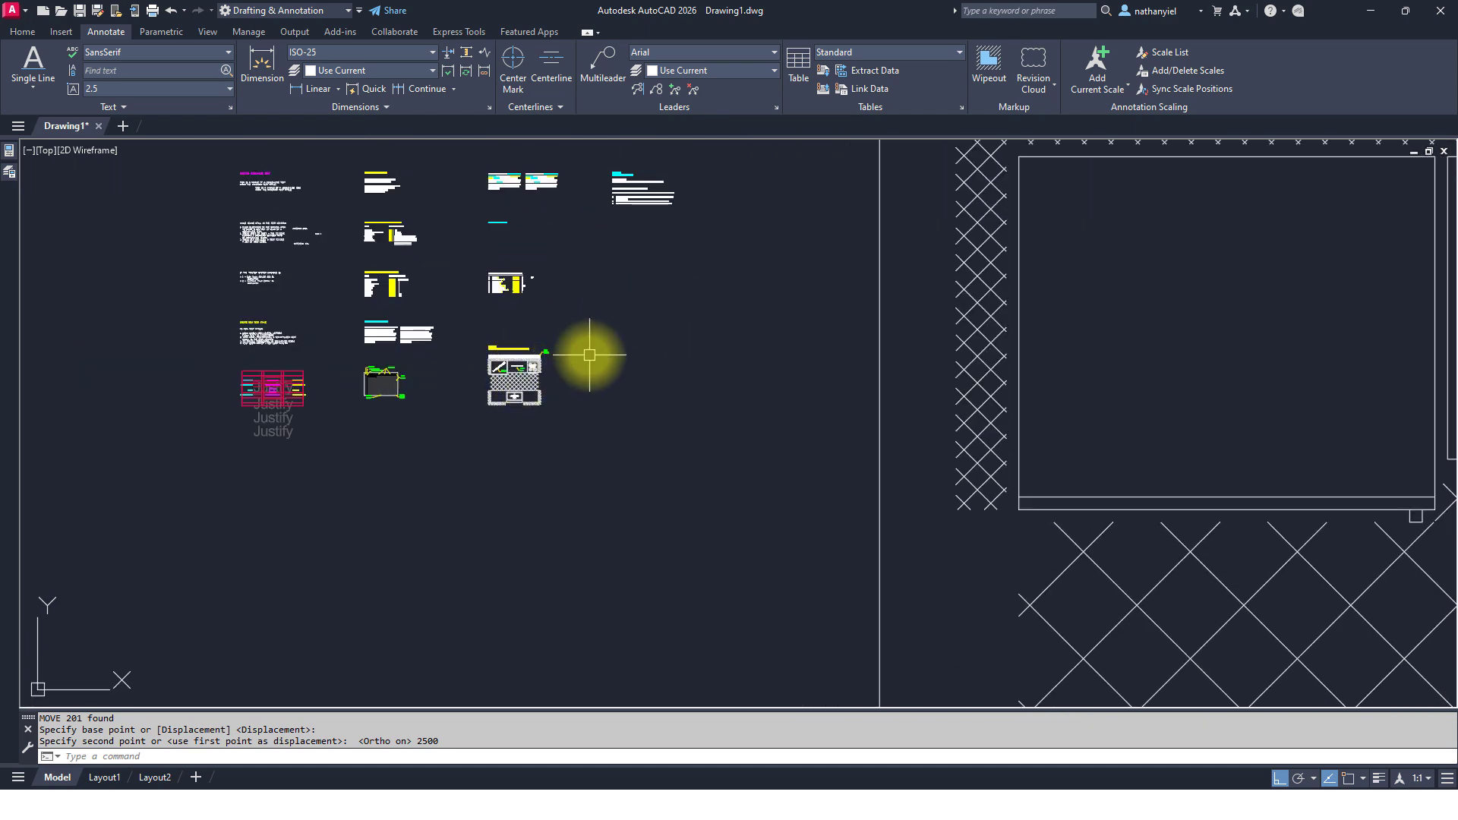
{"action": "scroll", "coordinate": [522, 374], "scroll_direction": "up", "scroll_amount": 6}
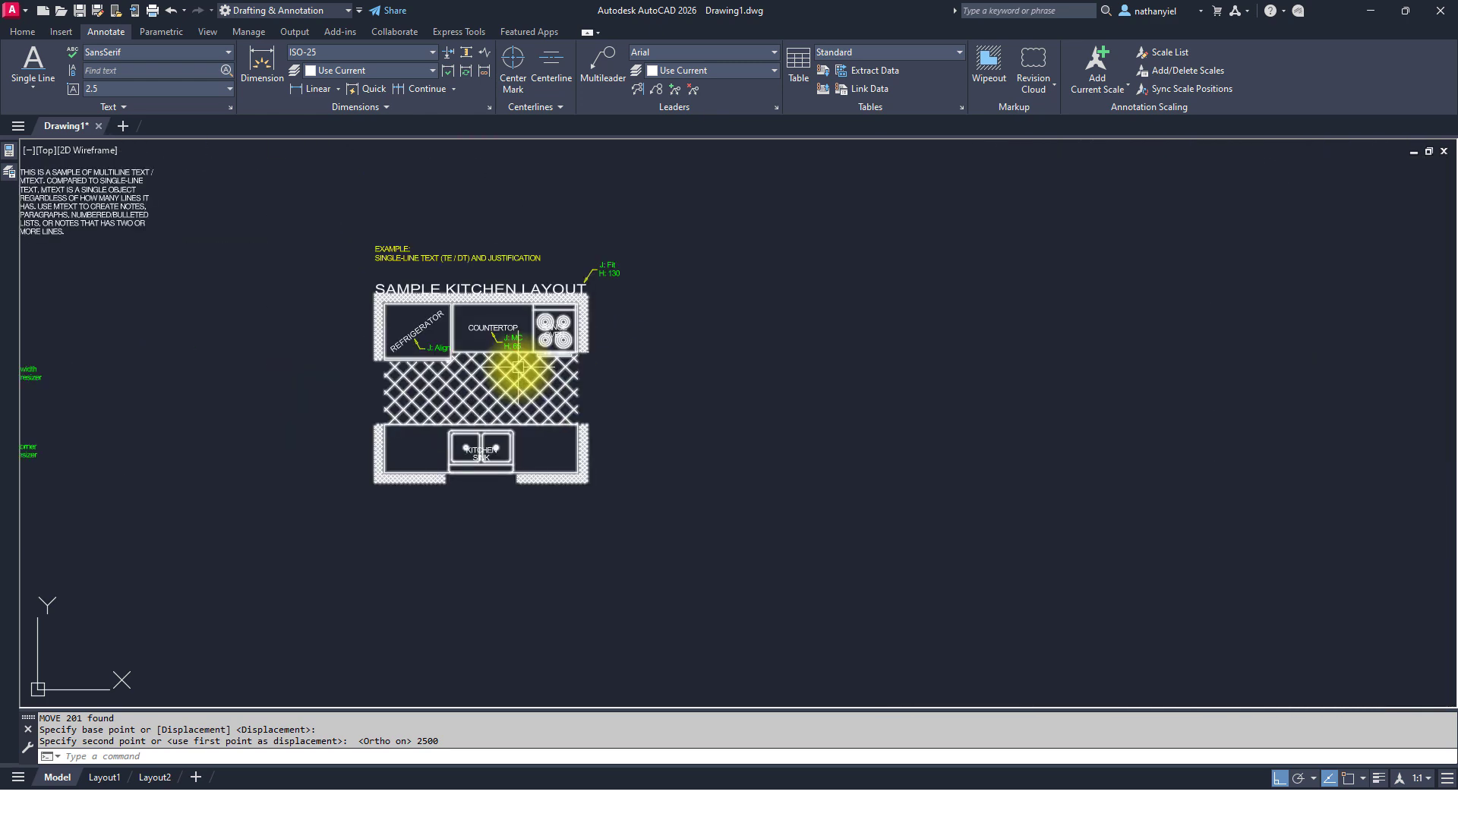
{"action": "scroll", "coordinate": [519, 368], "scroll_direction": "down", "scroll_amount": 6}
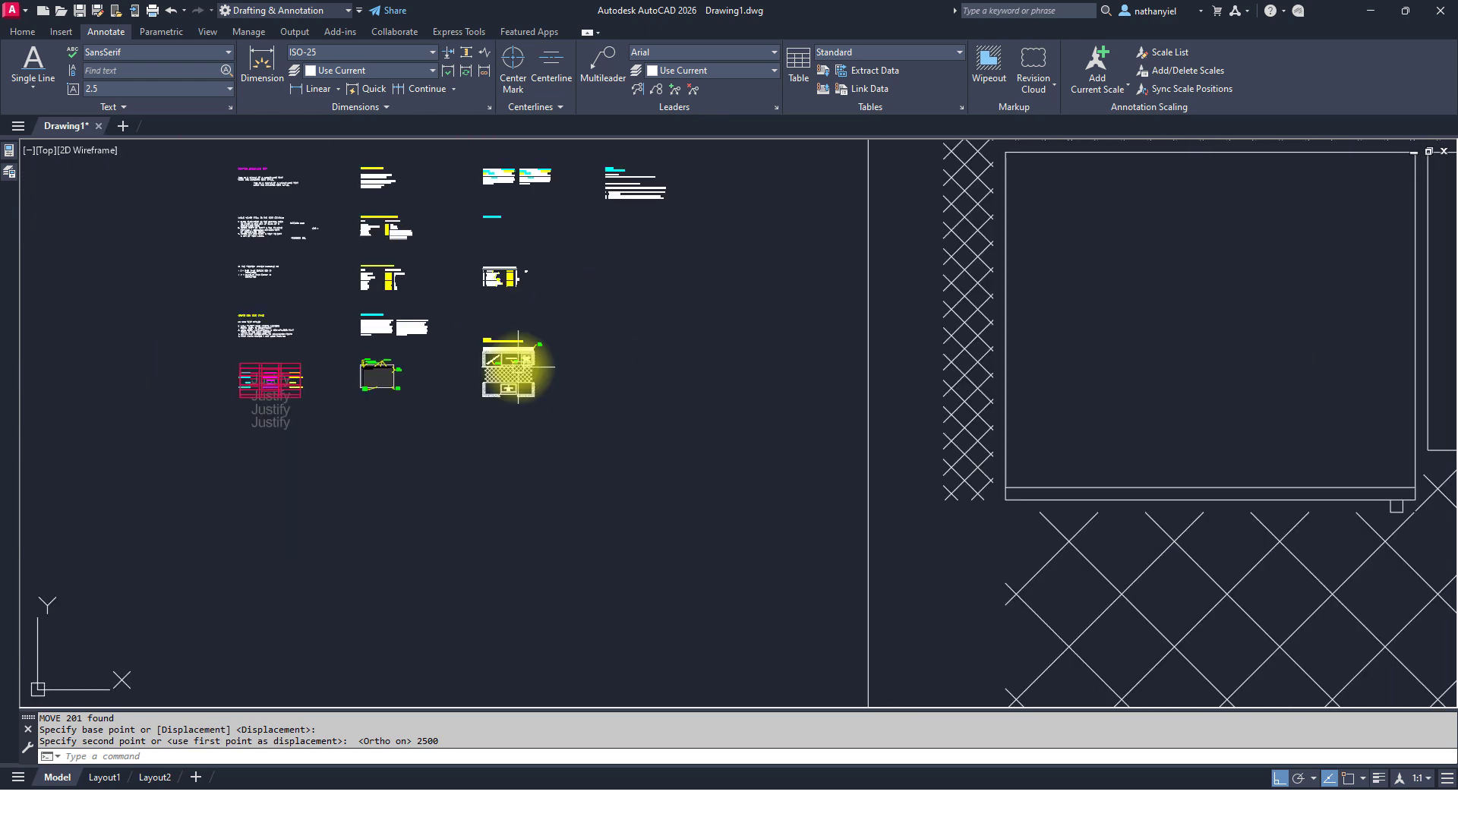
- Split the model space into two vertical viewports and make the left-hand one current
{"action": "left_click", "coordinate": [29, 151]}
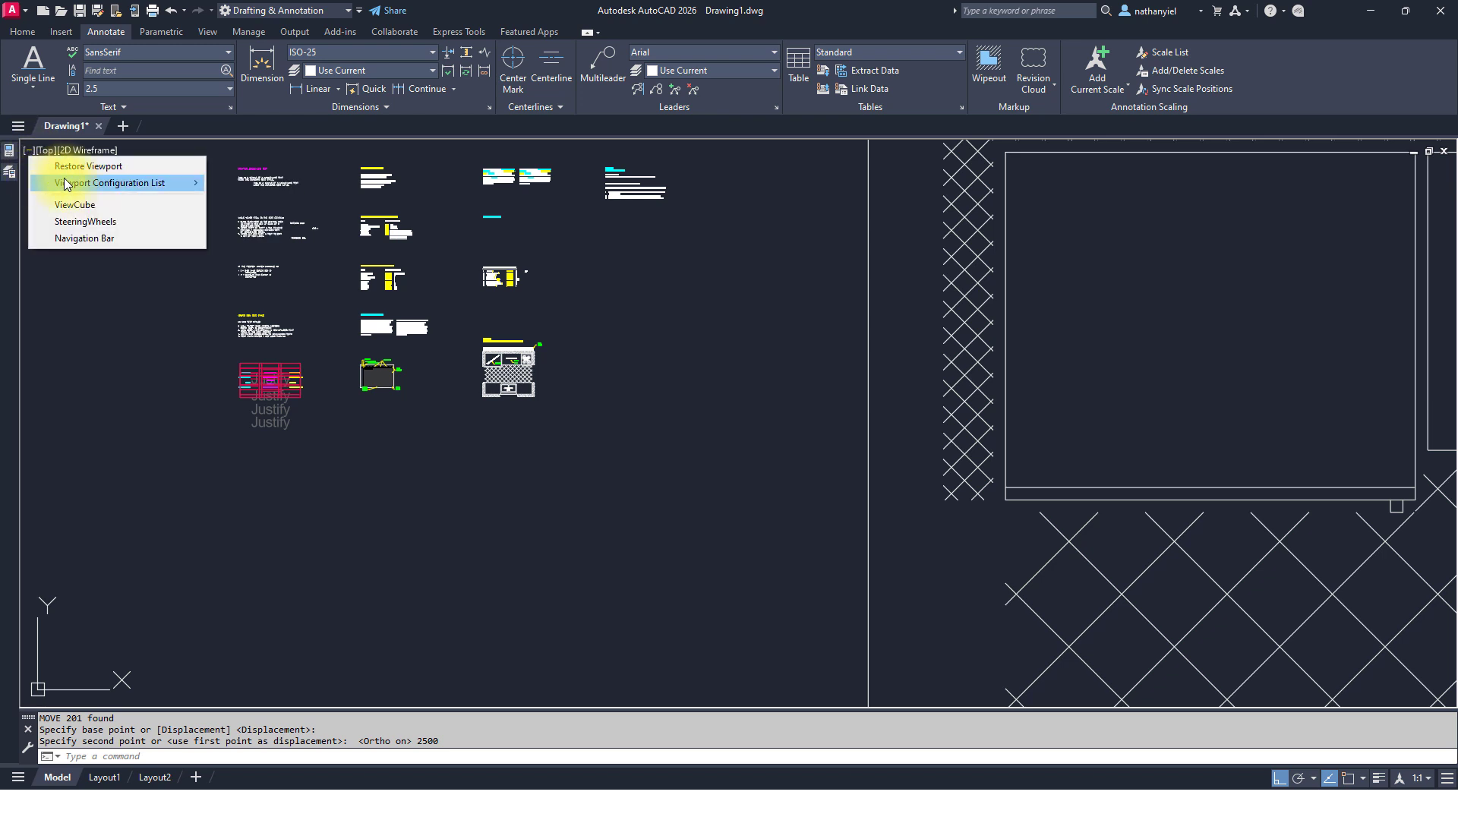
{"action": "mouse_move", "coordinate": [143, 183]}
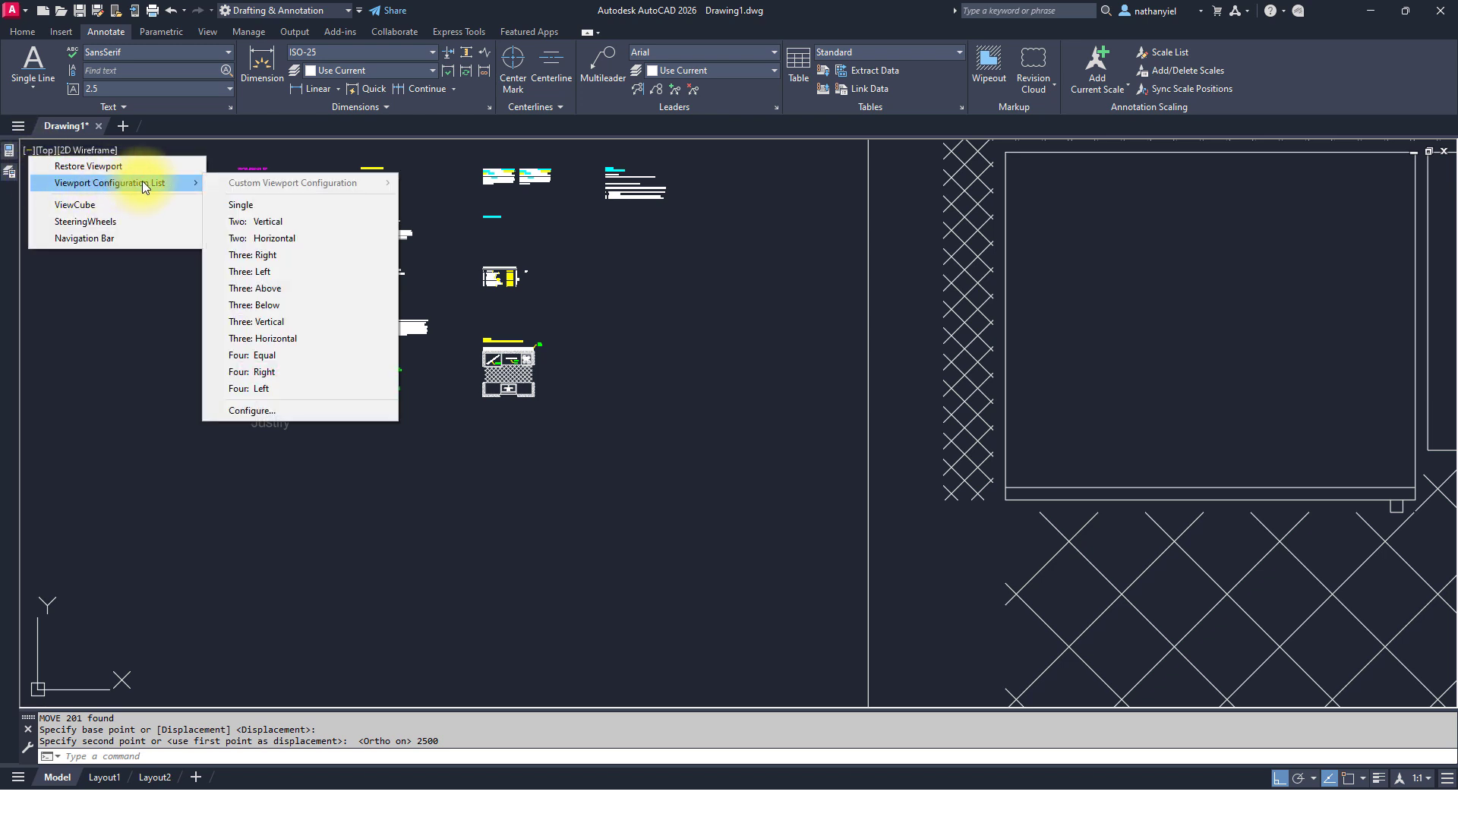
{"action": "left_click", "coordinate": [277, 221]}
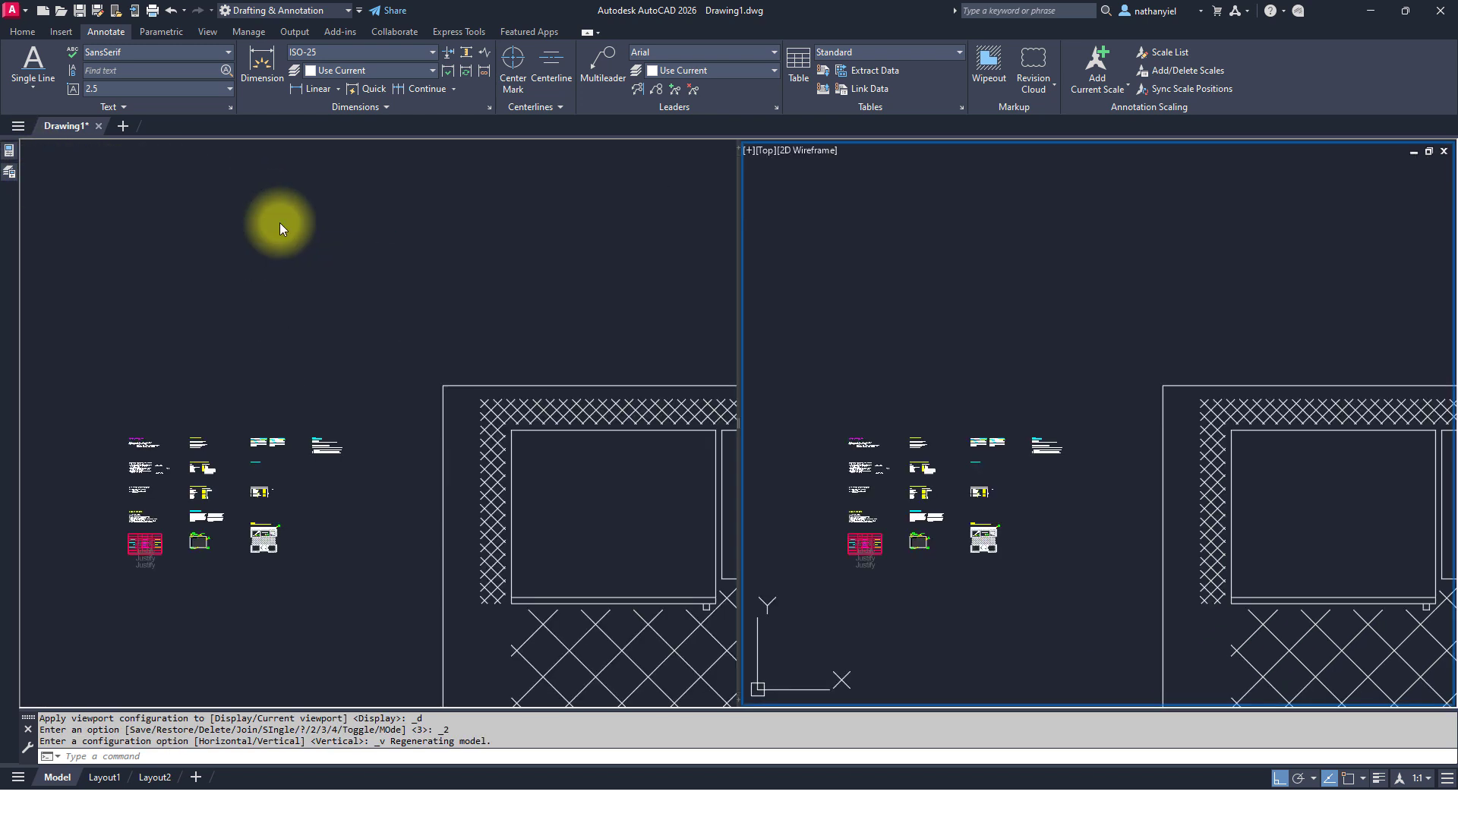
{"action": "left_click", "coordinate": [425, 301]}
{"action": "left_click", "coordinate": [822, 300]}
{"action": "left_click", "coordinate": [658, 292]}
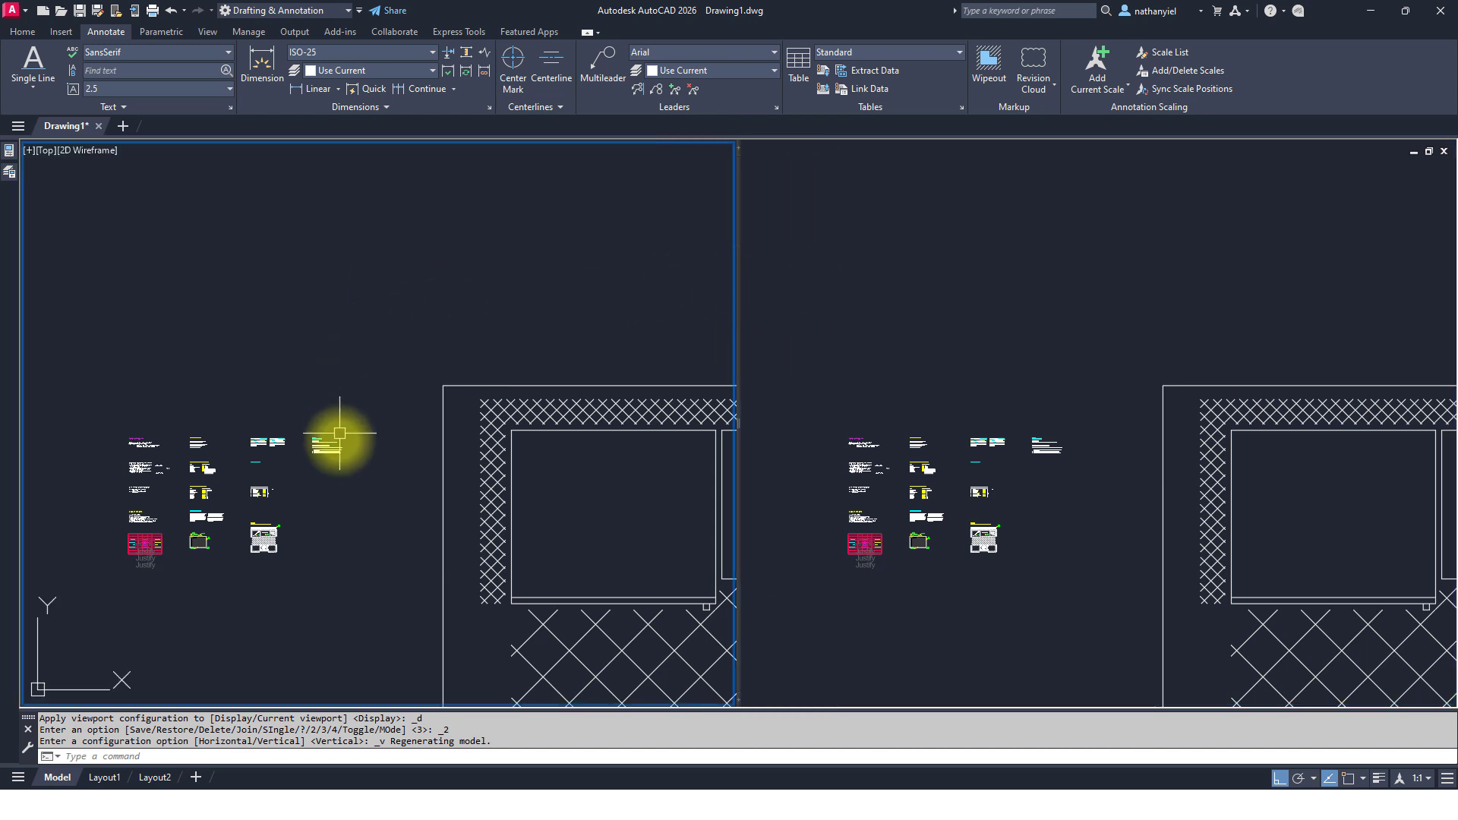
- Frame the sample refrigerator label in one viewport and the blank plan's matching refrigerator in the other, leaving the blank plan's viewport current
{"action": "scroll", "coordinate": [308, 532], "scroll_direction": "up", "scroll_amount": 4}
{"action": "middle_click_drag", "start_coordinate": [307, 532], "coordinate": [440, 426]}
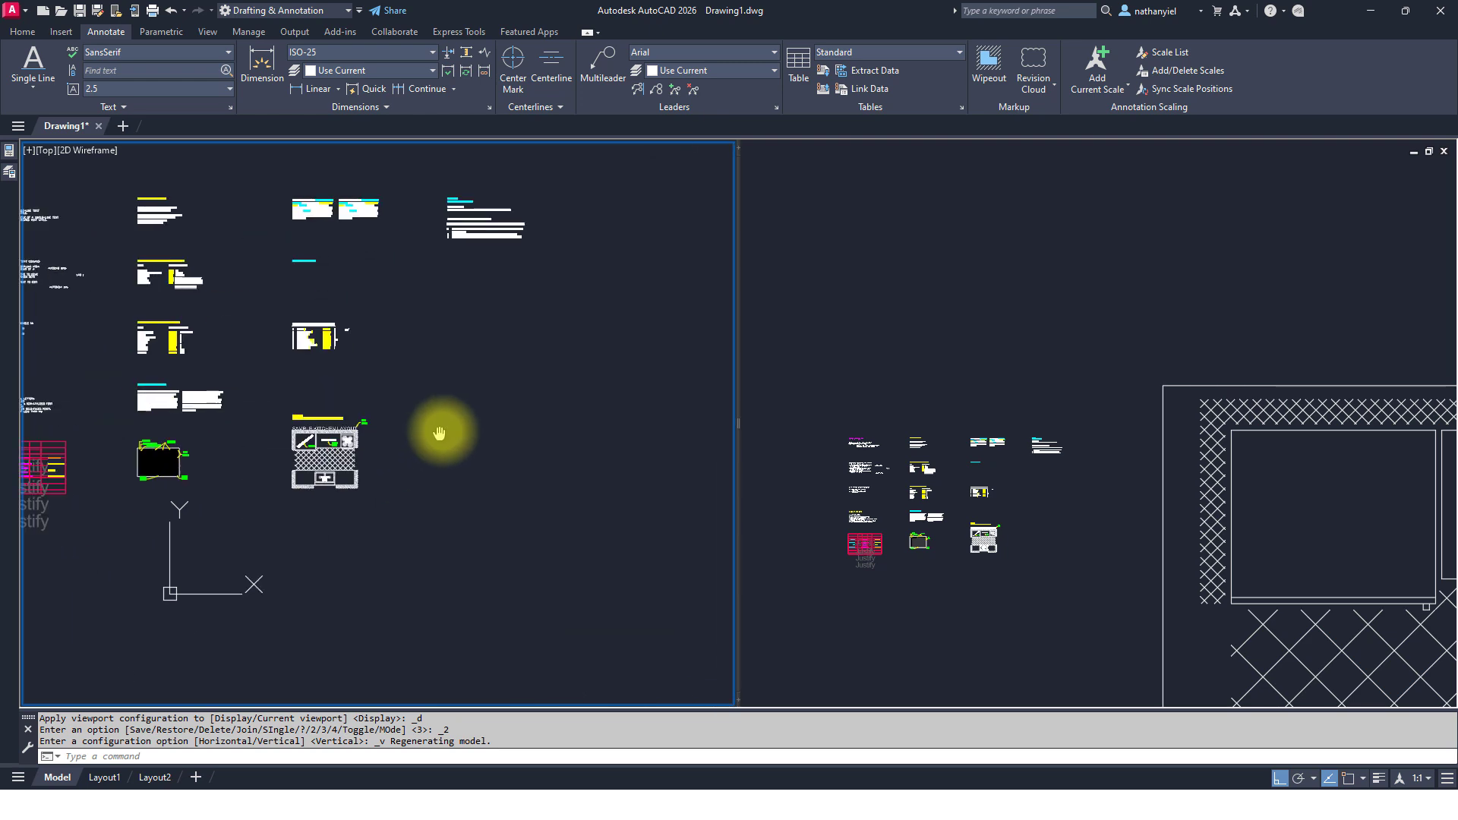
{"action": "scroll", "coordinate": [423, 391], "scroll_direction": "up", "scroll_amount": 5}
{"action": "scroll", "coordinate": [449, 396], "scroll_direction": "up", "scroll_amount": 3}
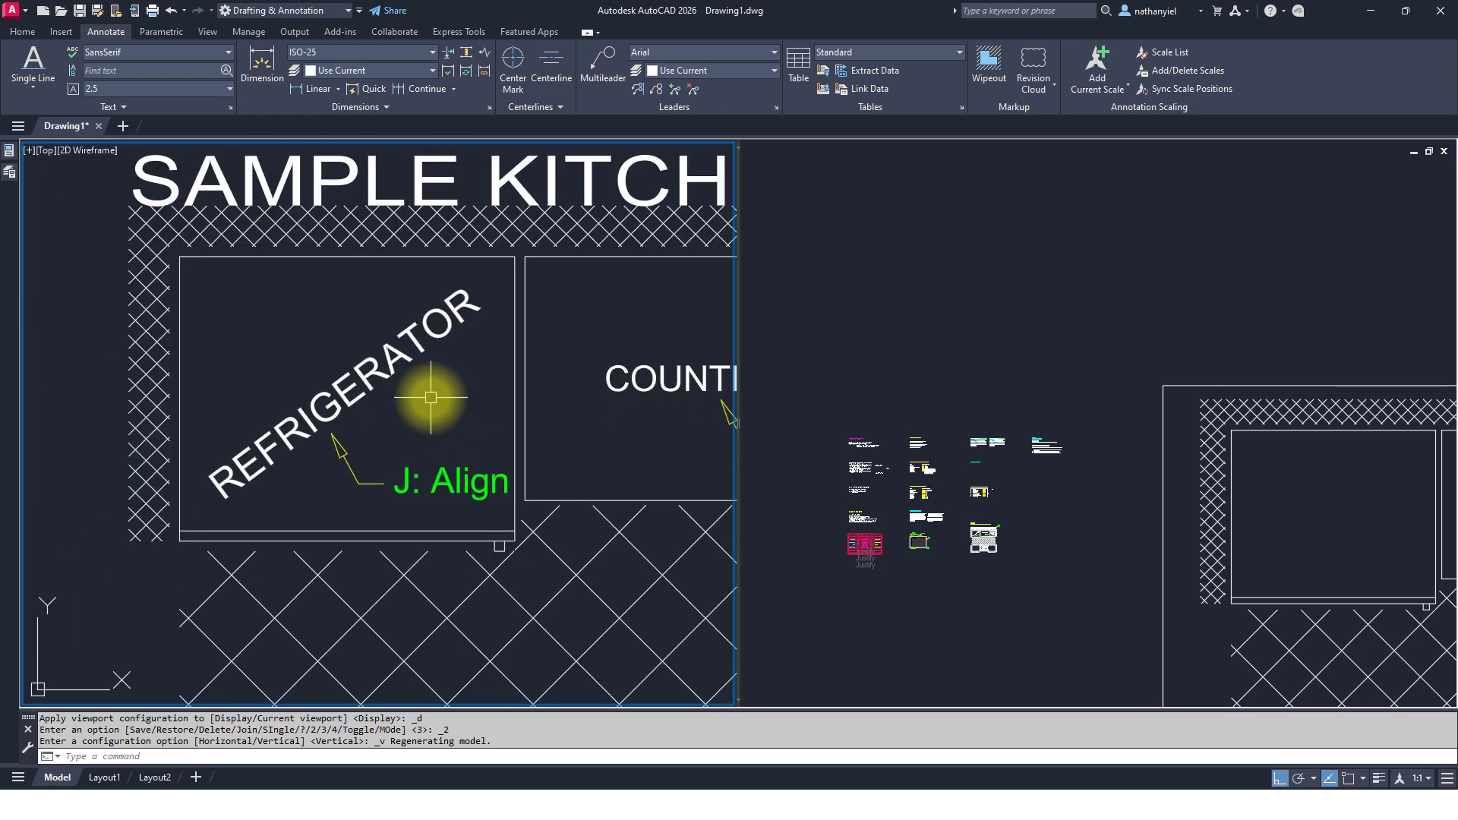
{"action": "left_click", "coordinate": [960, 355]}
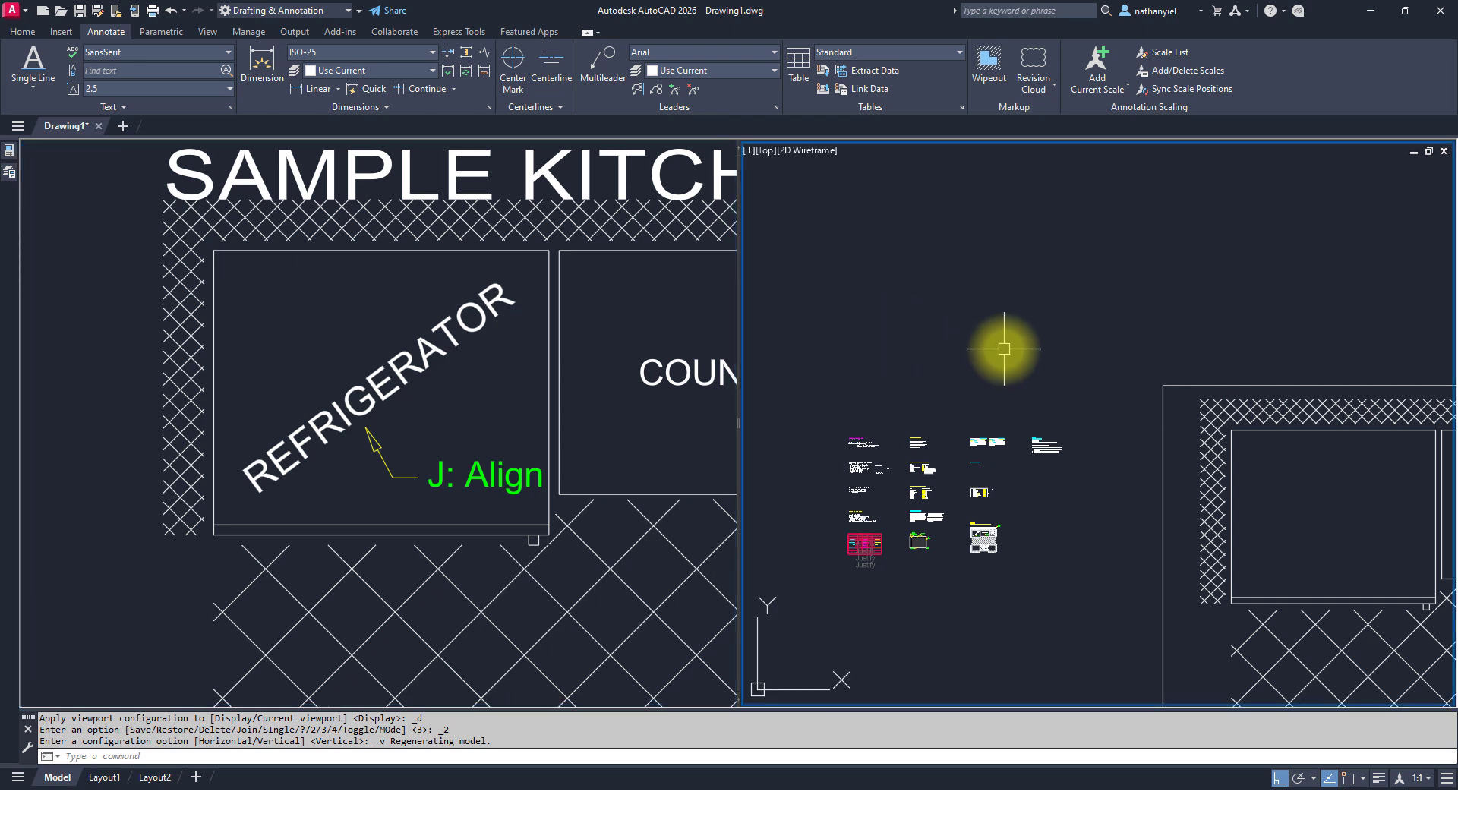
{"action": "mouse_move", "coordinate": [1205, 456]}
{"action": "middle_mouse_down"}
{"action": "mouse_move", "coordinate": [1025, 335]}
{"action": "mouse_move", "coordinate": [972, 392]}
{"action": "middle_mouse_up"}
{"action": "scroll", "coordinate": [1070, 369], "scroll_direction": "up", "scroll_amount": 2}
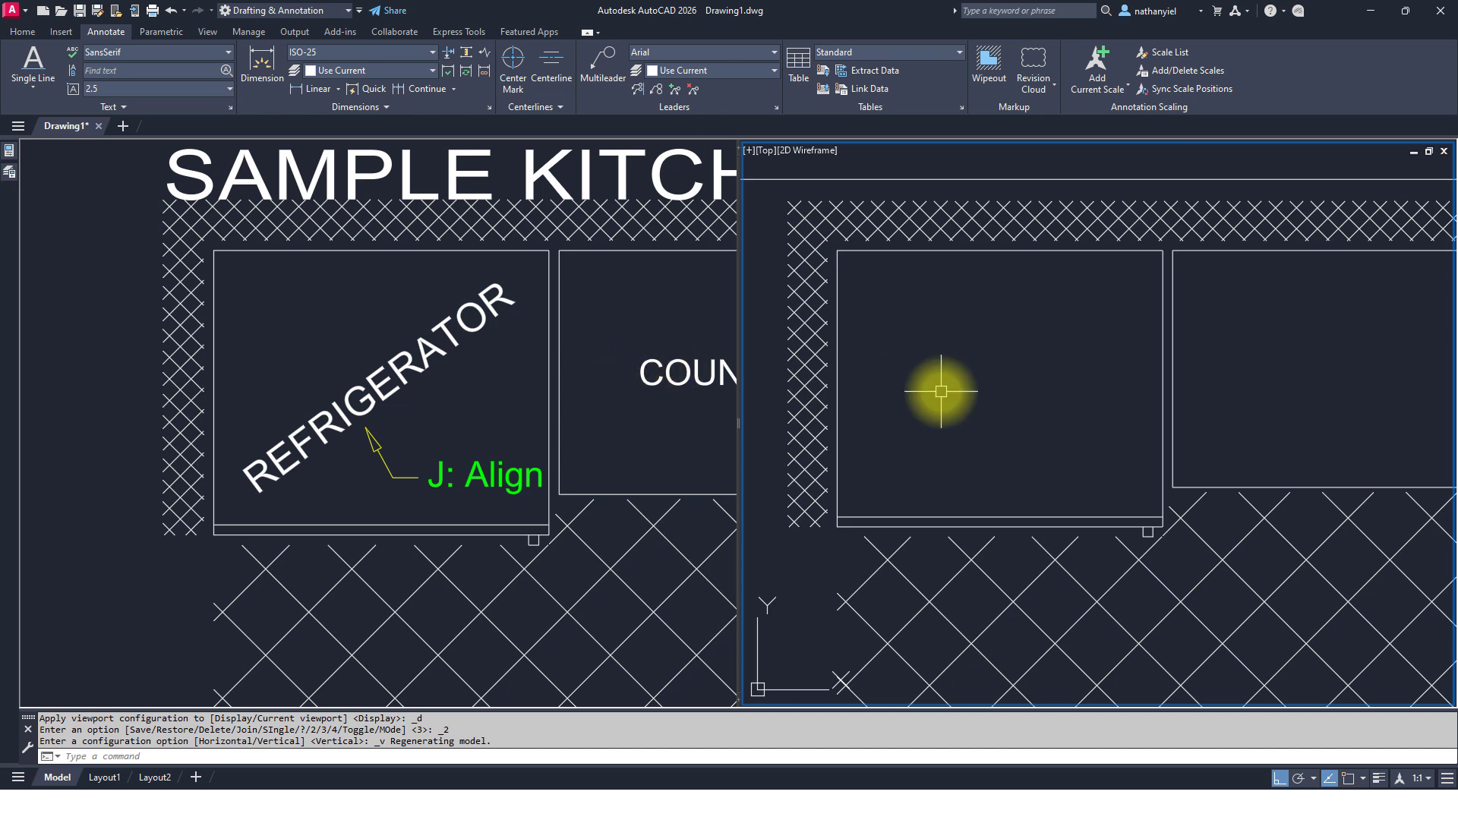
- Add single-line text REFRIGERATOR with Align justification and Ortho off, along a diagonal baseline rising from lower left to upper right inside the blank refrigerator
{"action": "type", "text": "dt"}
{"action": "key", "text": "Return"}
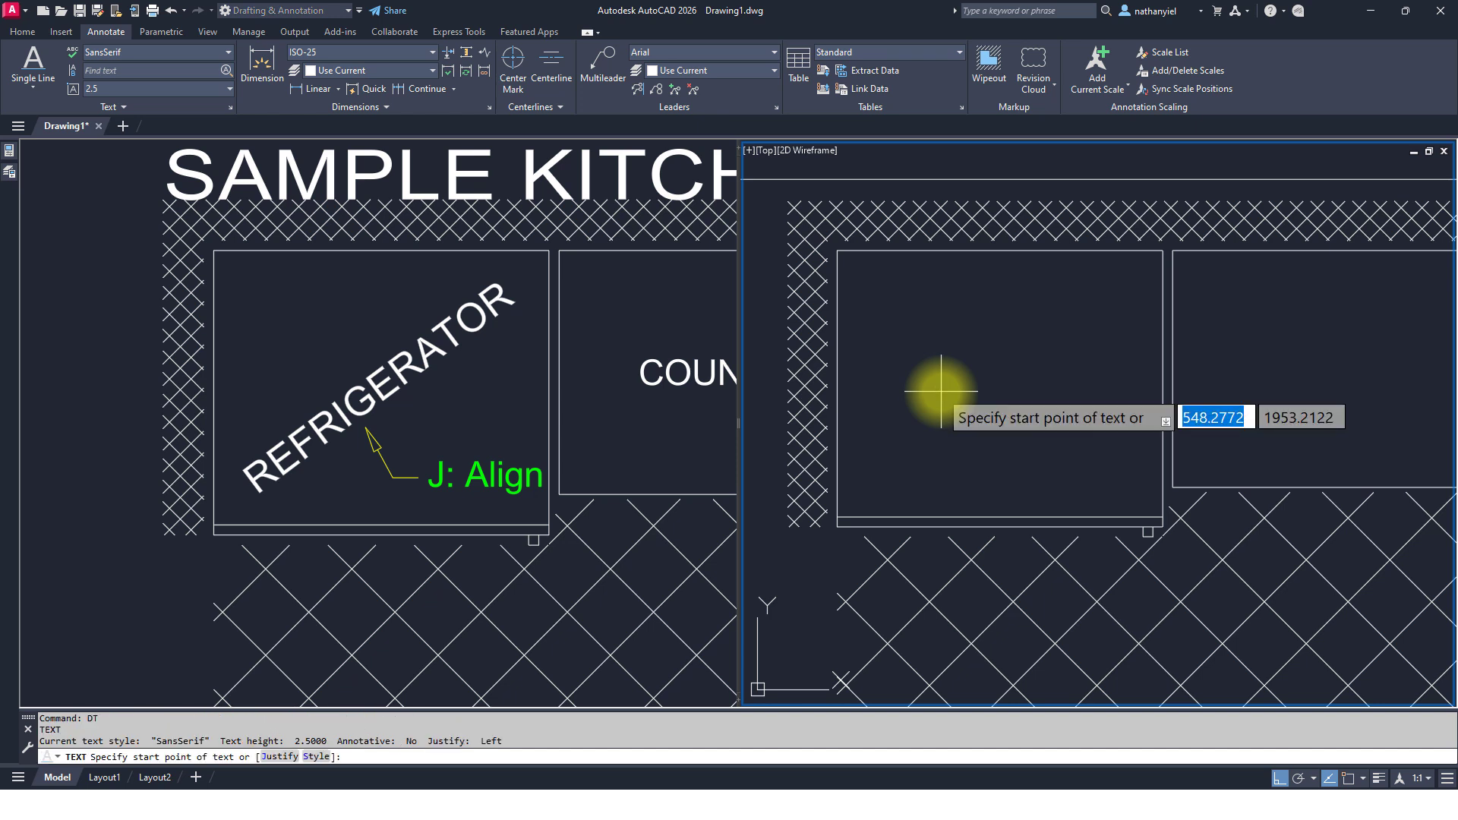
{"action": "left_click", "coordinate": [280, 758]}
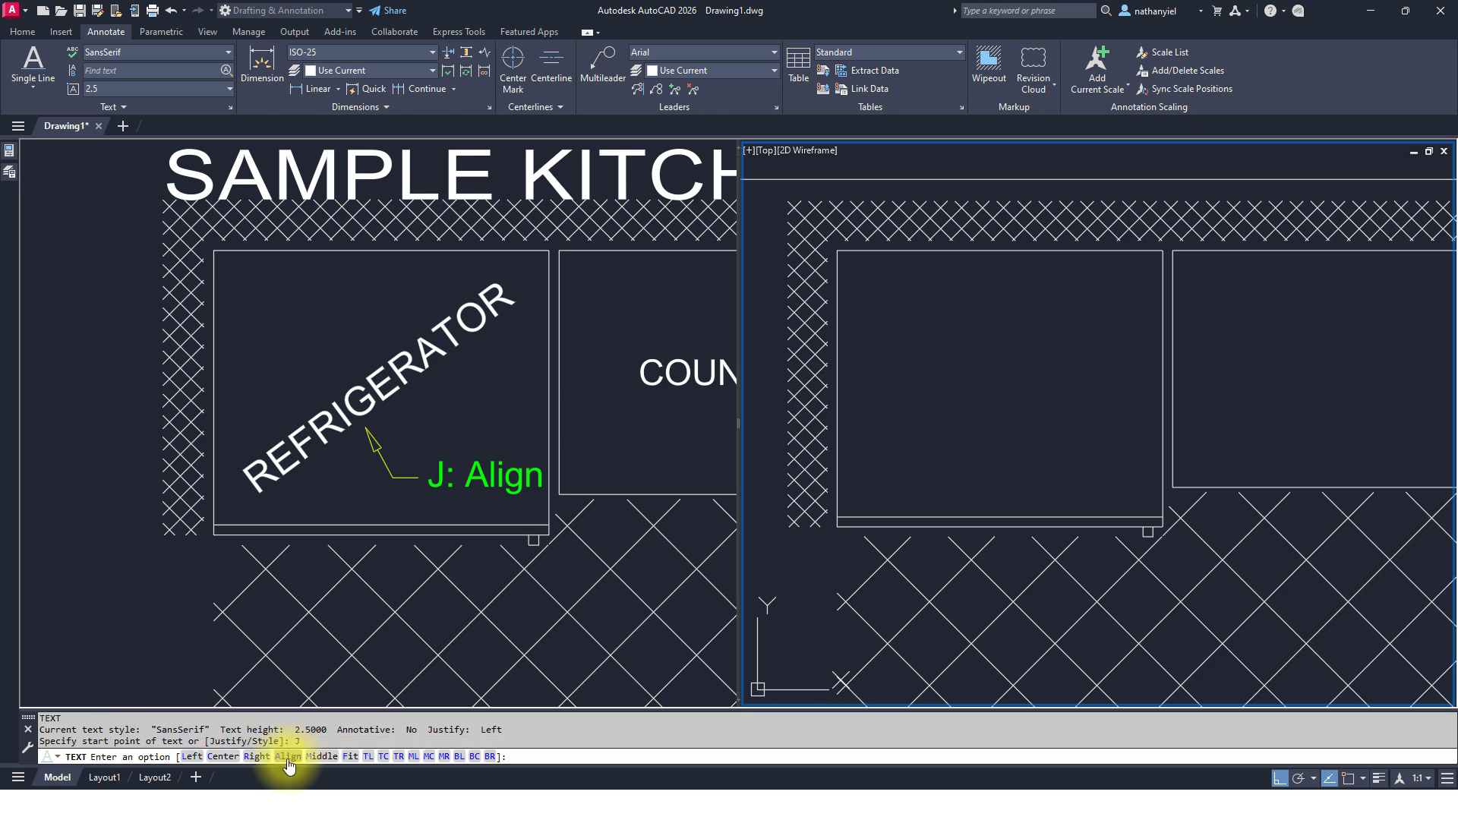
{"action": "left_click", "coordinate": [288, 758]}
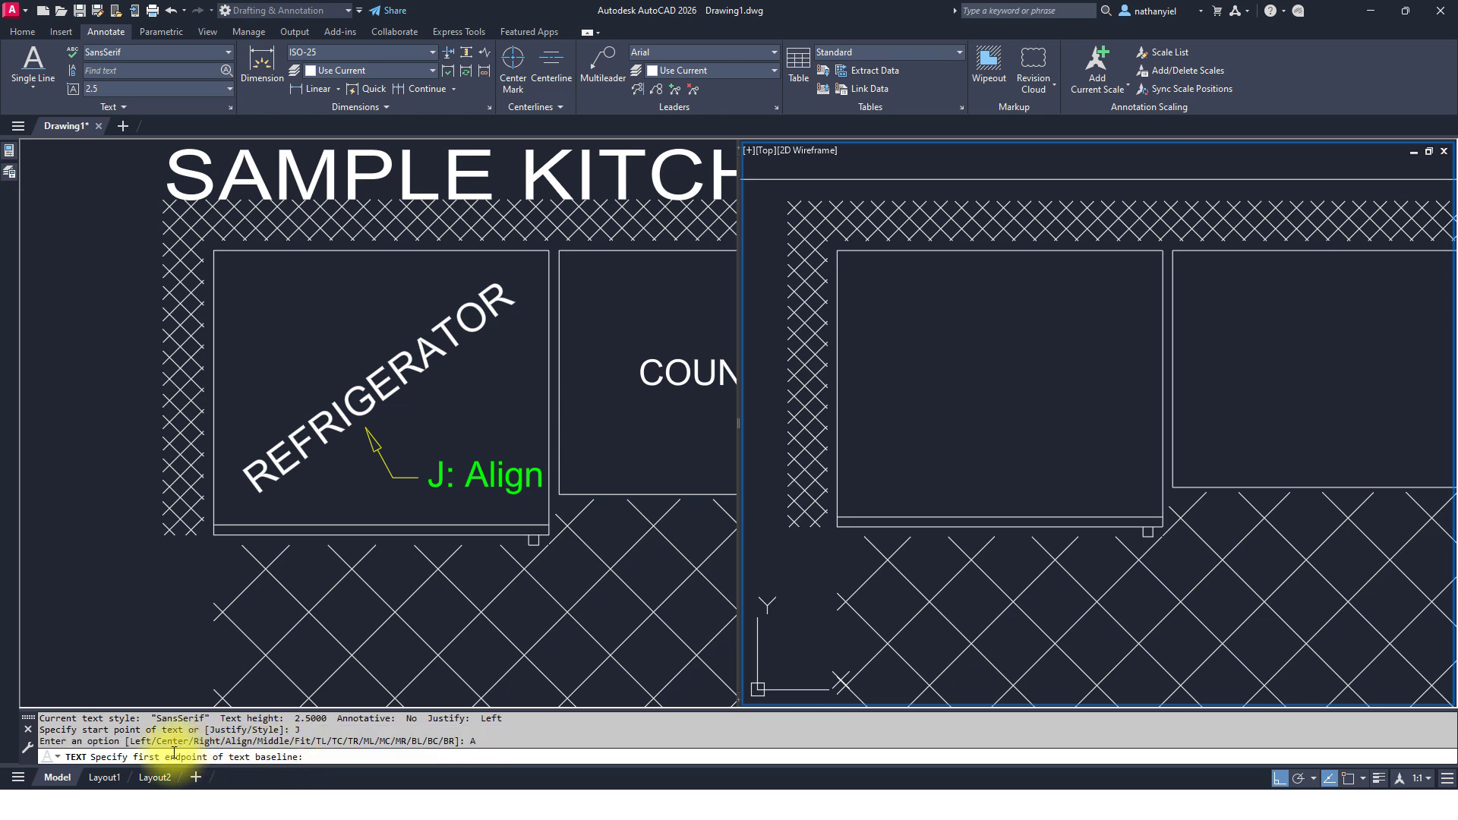
{"action": "left_click", "coordinate": [886, 481]}
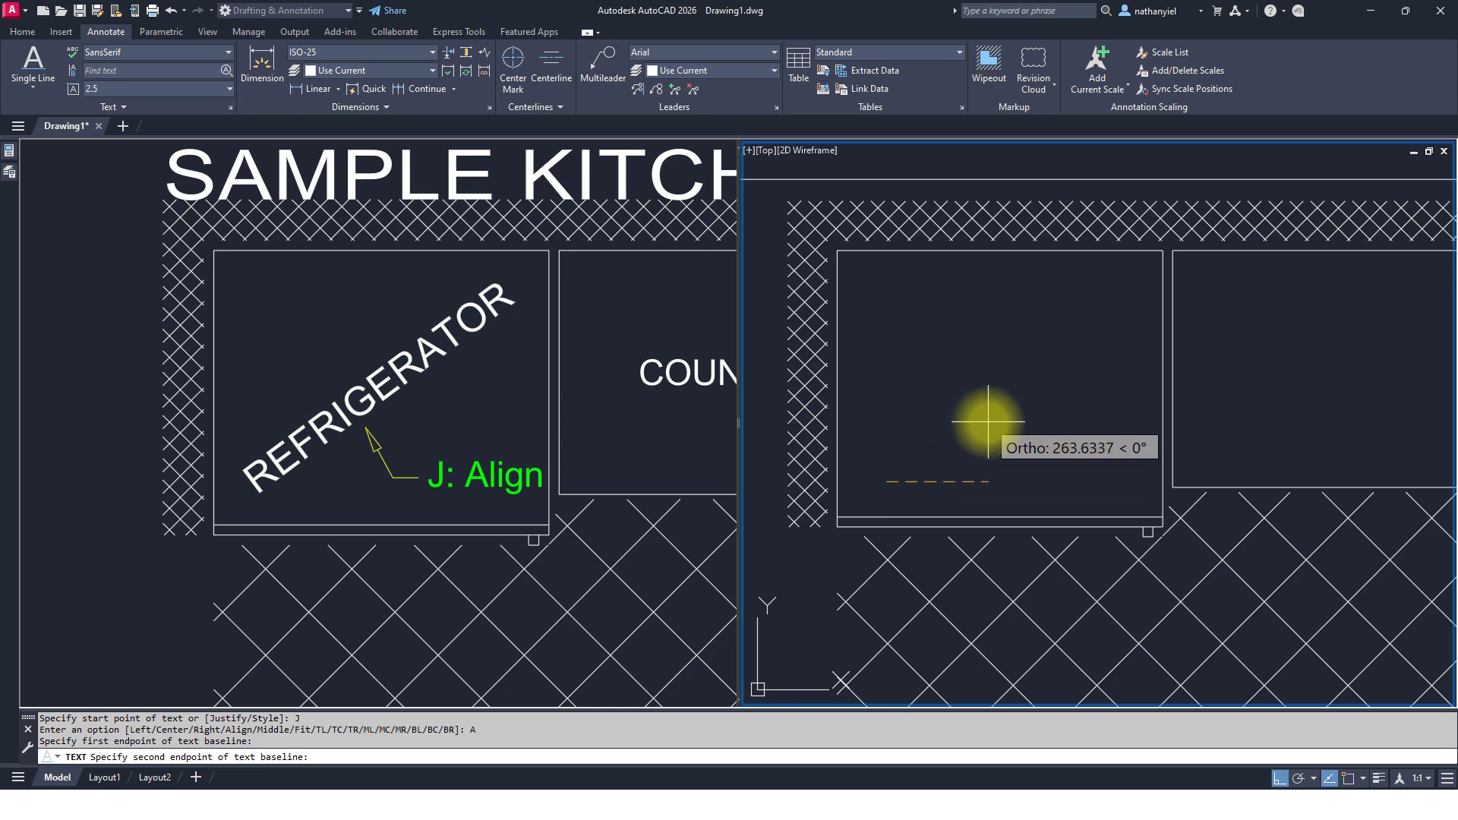
{"action": "key", "text": "F8"}
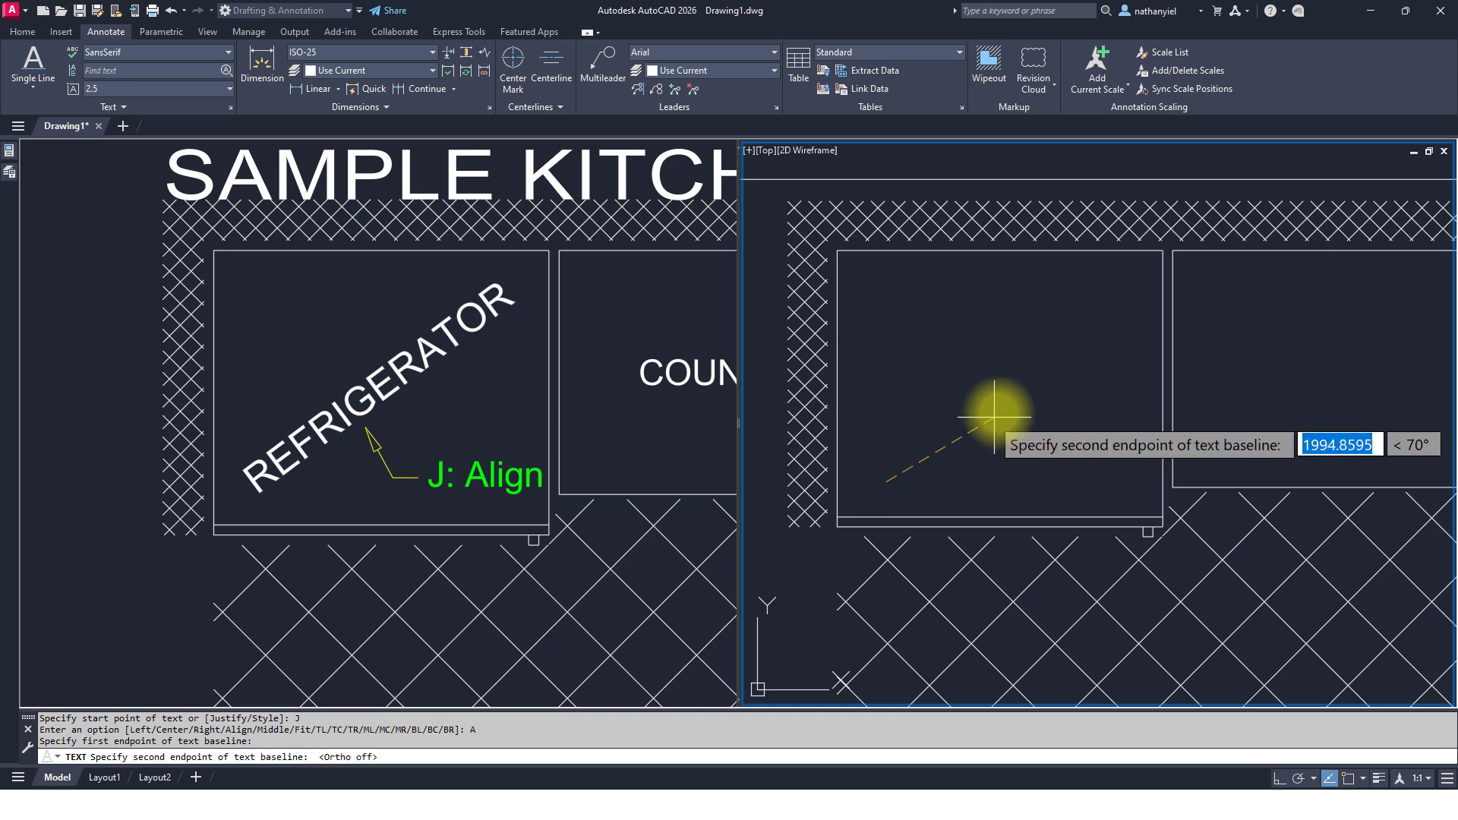
{"action": "left_click", "coordinate": [1121, 301]}
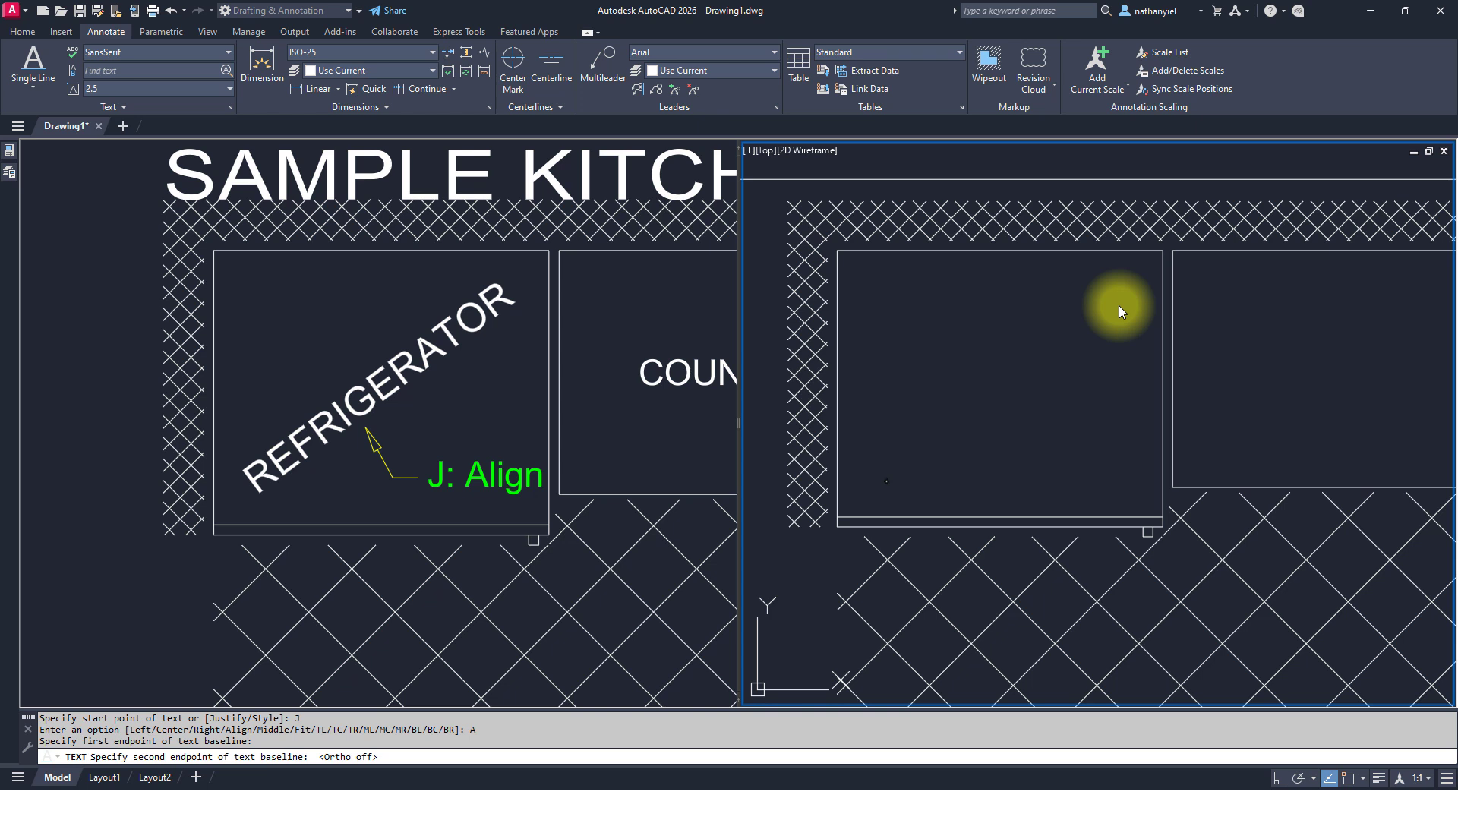
{"action": "type", "text": "REFRIG"}
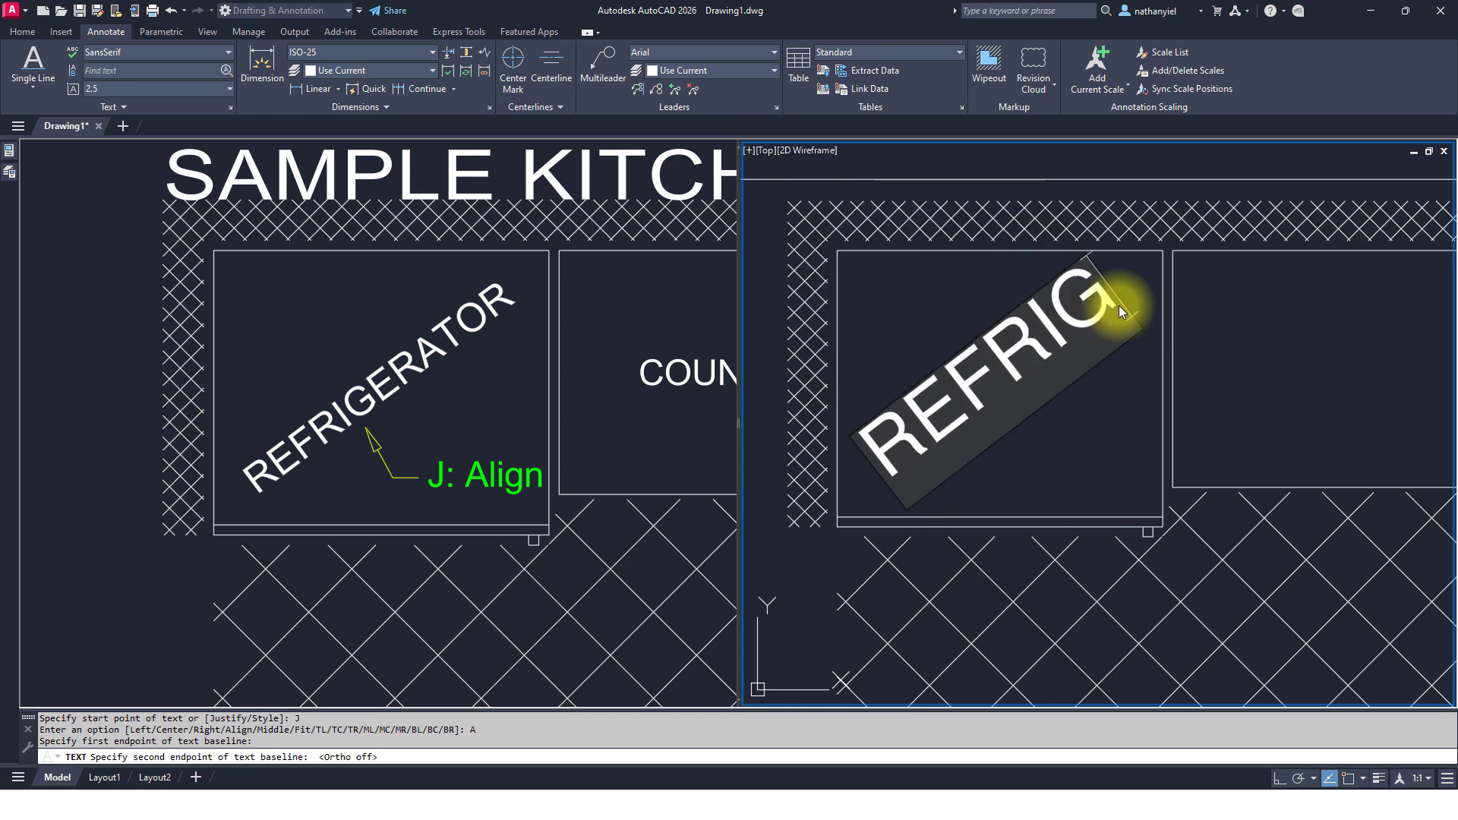
{"action": "type", "text": "ERATOR"}
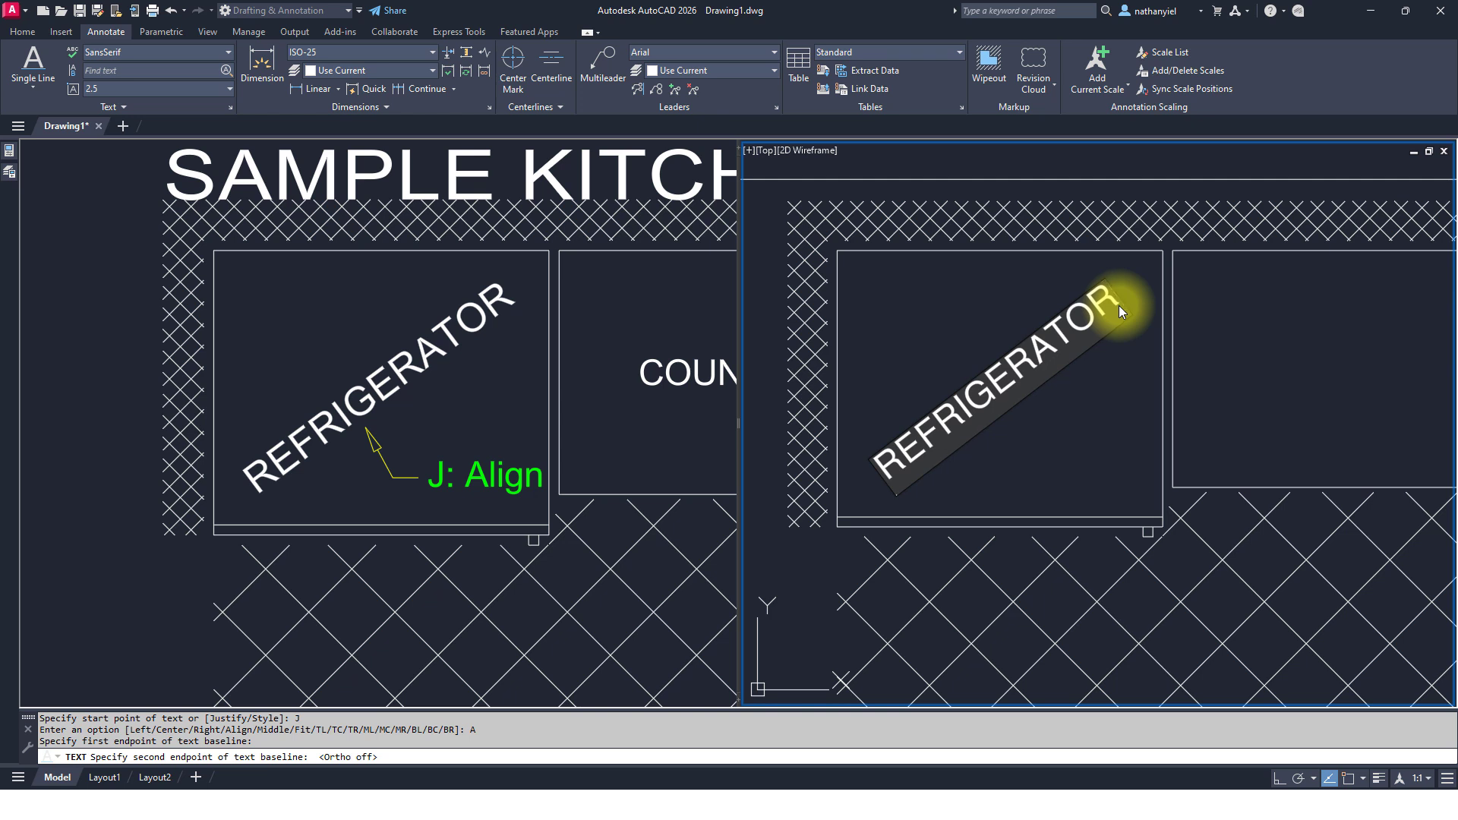
{"action": "key", "text": "Return"}
{"action": "key", "text": "Return"}
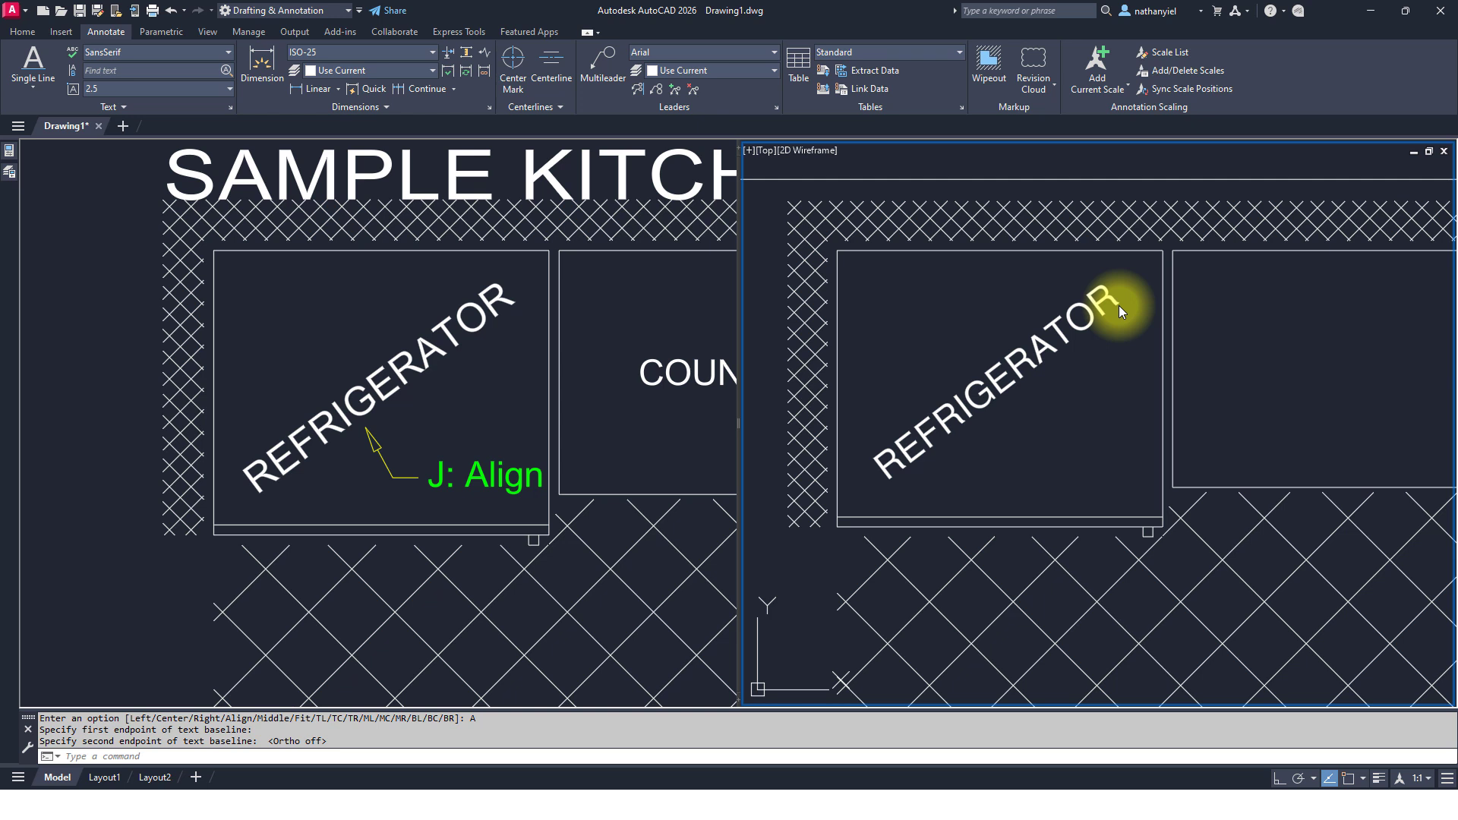
- Try to set the new REFRIGERATOR label's text height to 70 in its properties
{"action": "left_click", "coordinate": [1042, 332]}
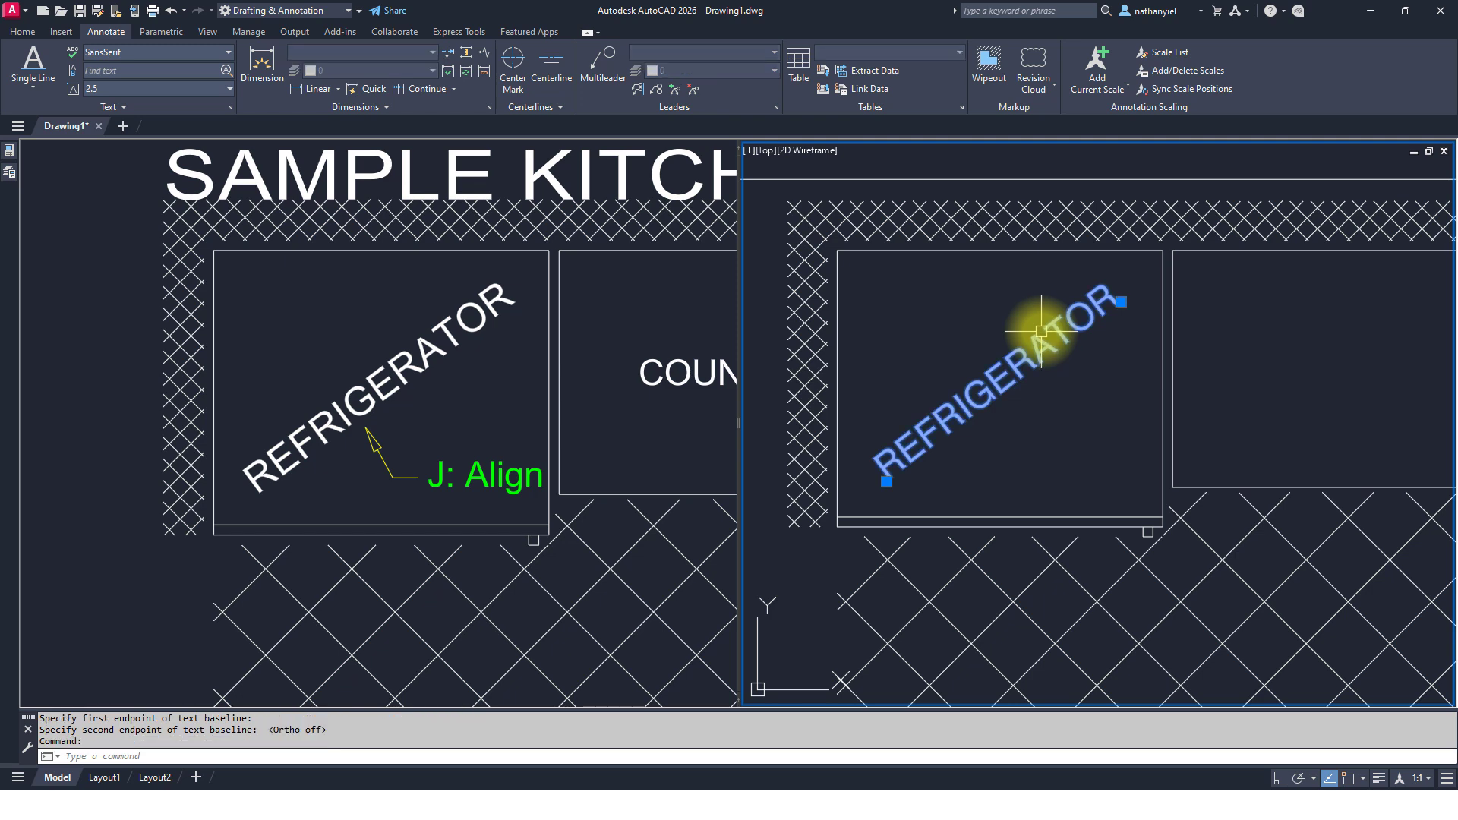
{"action": "left_click", "coordinate": [9, 151]}
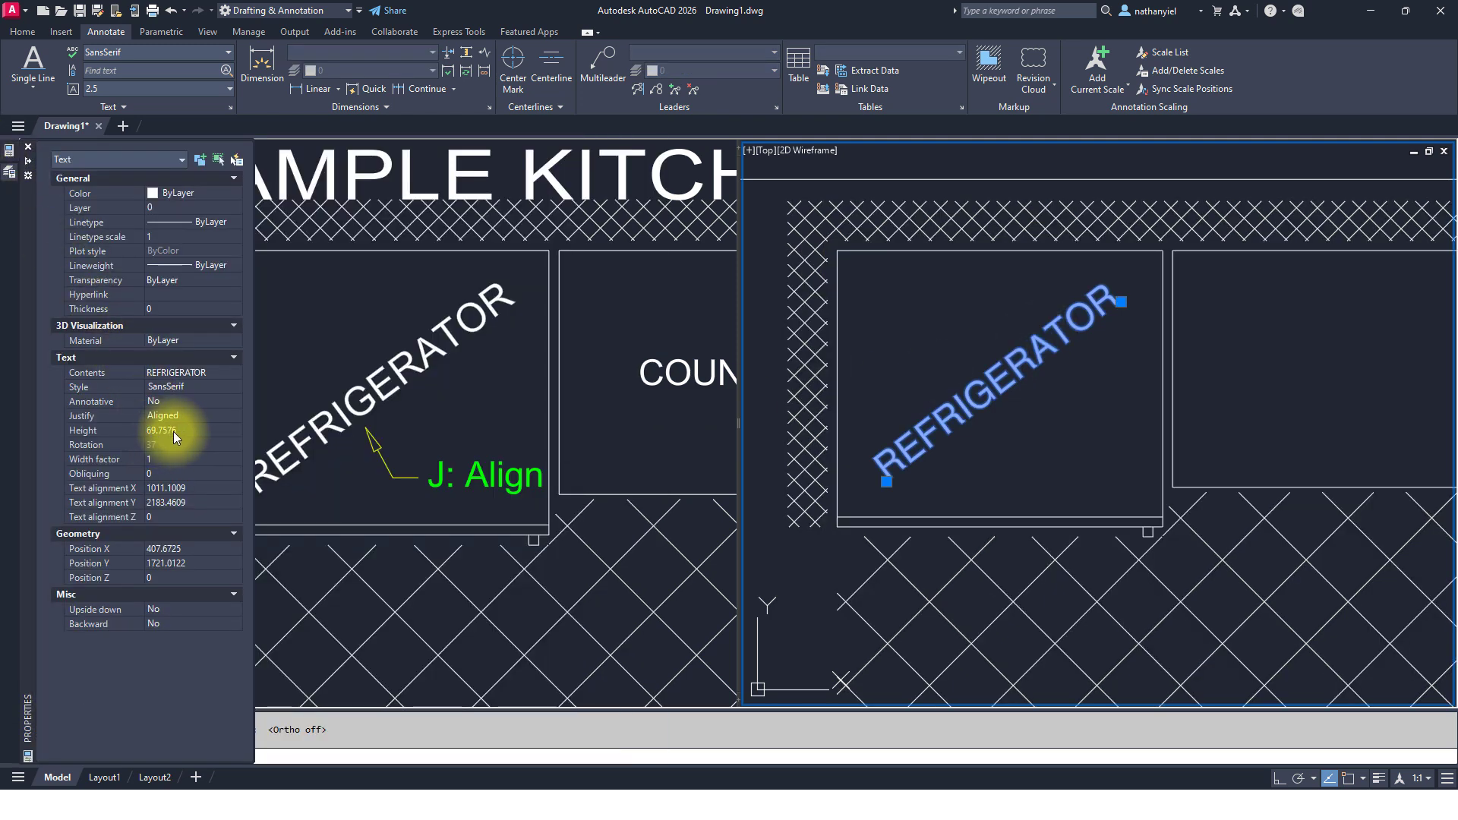
{"action": "left_click", "coordinate": [184, 431]}
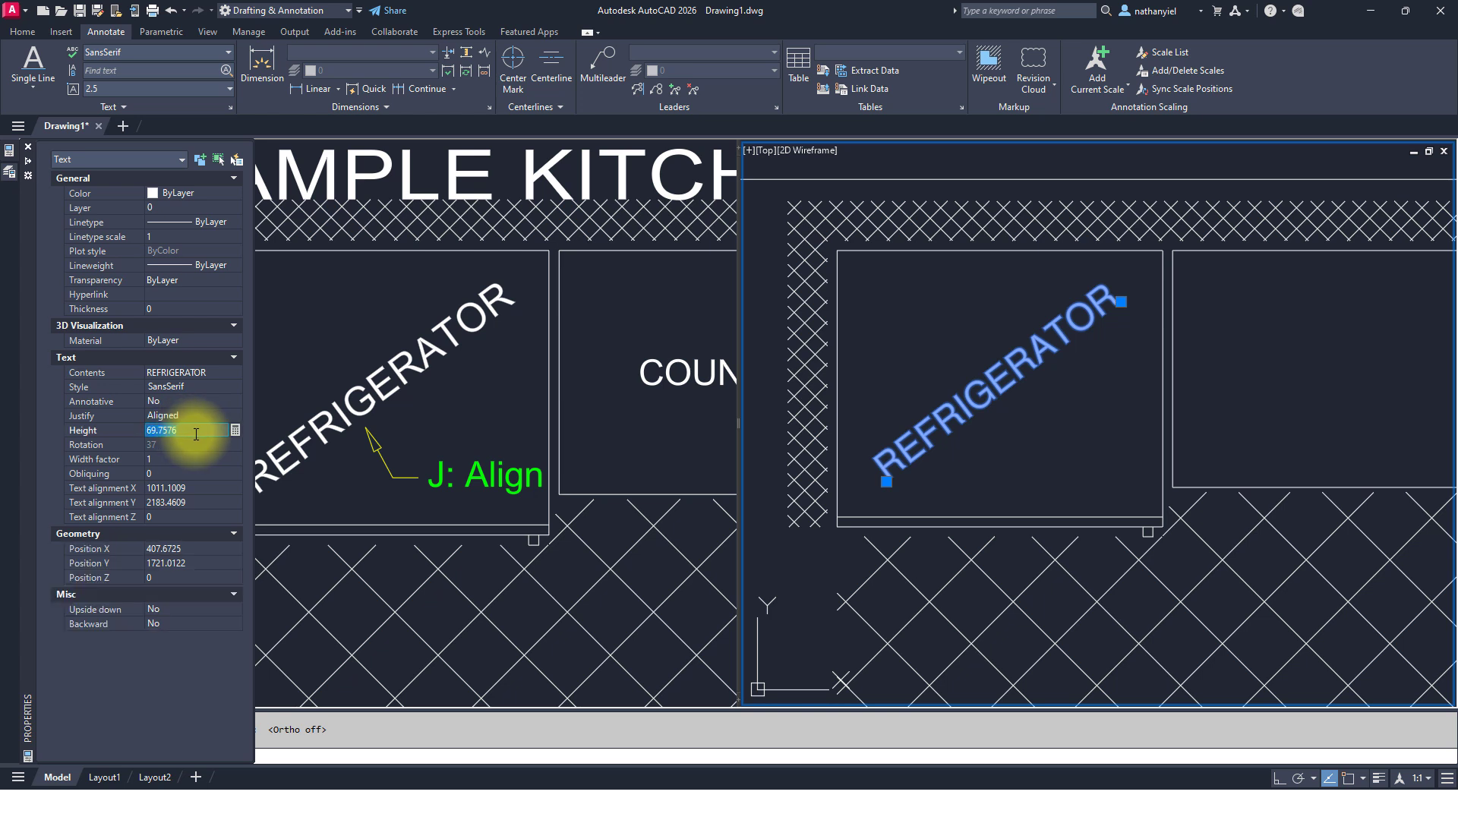
{"action": "type", "text": "70"}
{"action": "key", "text": "Return"}
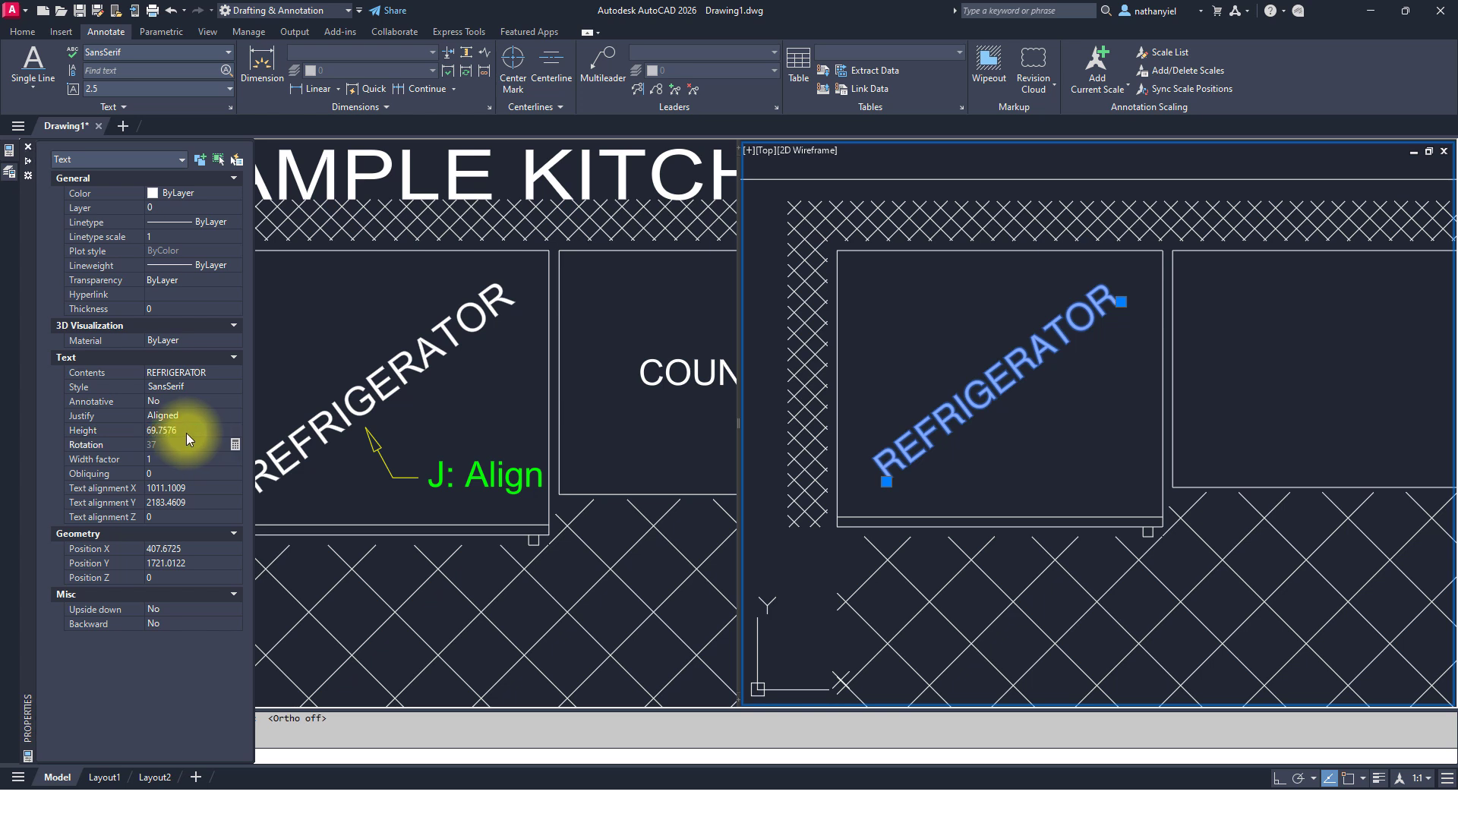
{"action": "key", "text": "ctrl+1"}
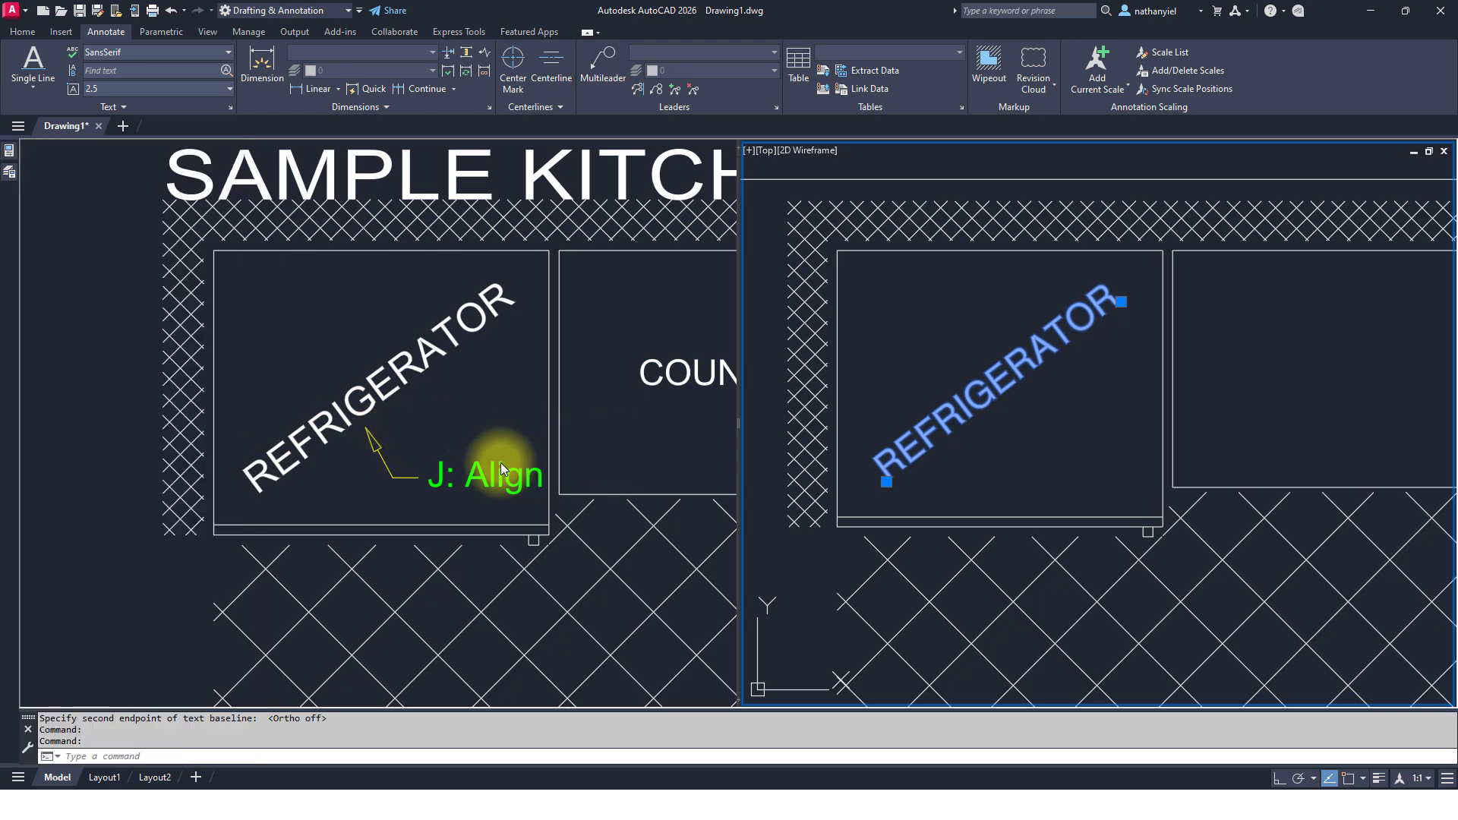
{"action": "key", "text": "Escape"}
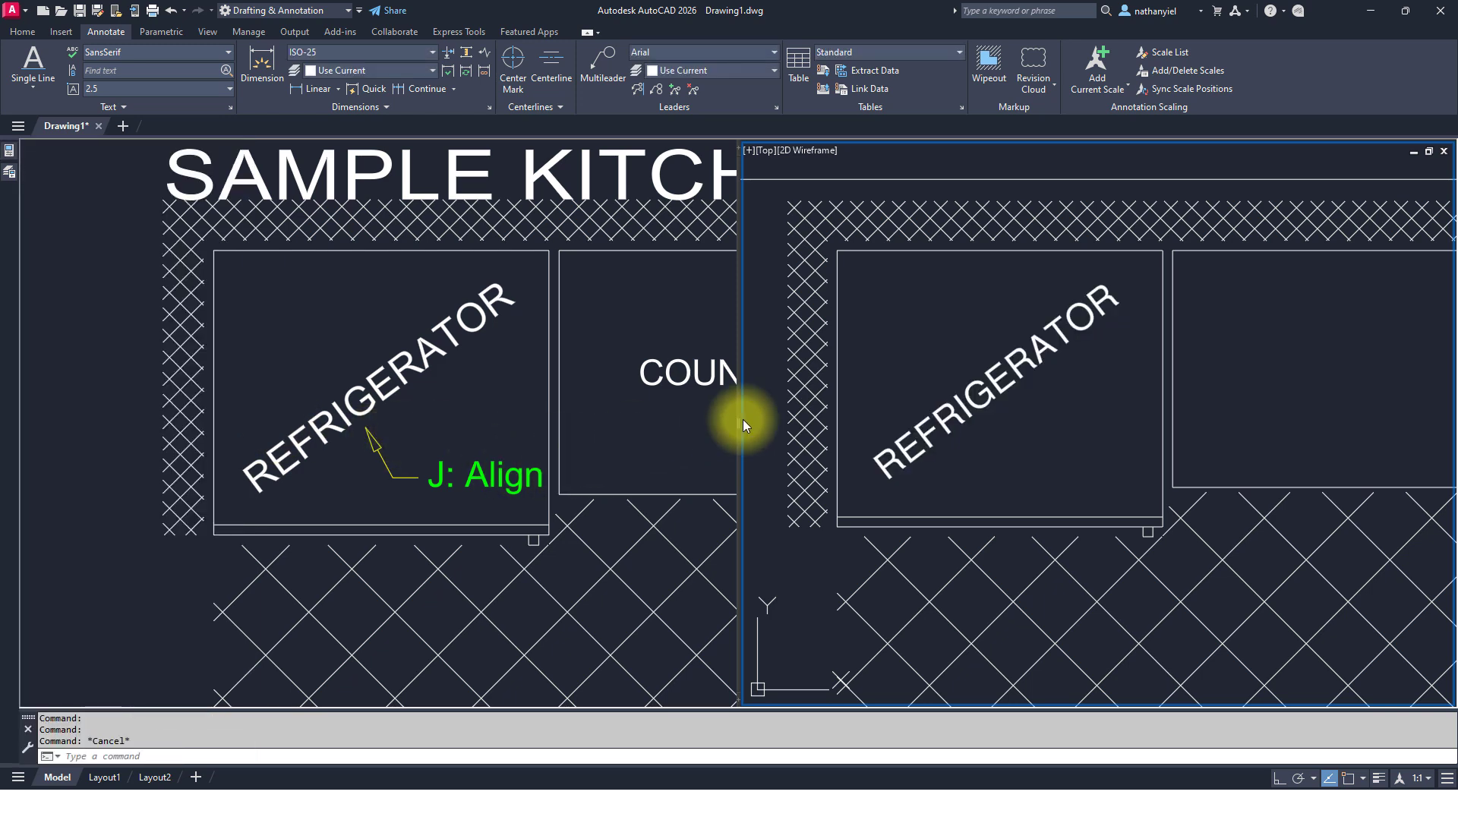
- Frame the sample COUNTERTOP label in one viewport and the blank countertop in the other, leaving the blank plan's viewport current
{"action": "left_click", "coordinate": [649, 425]}
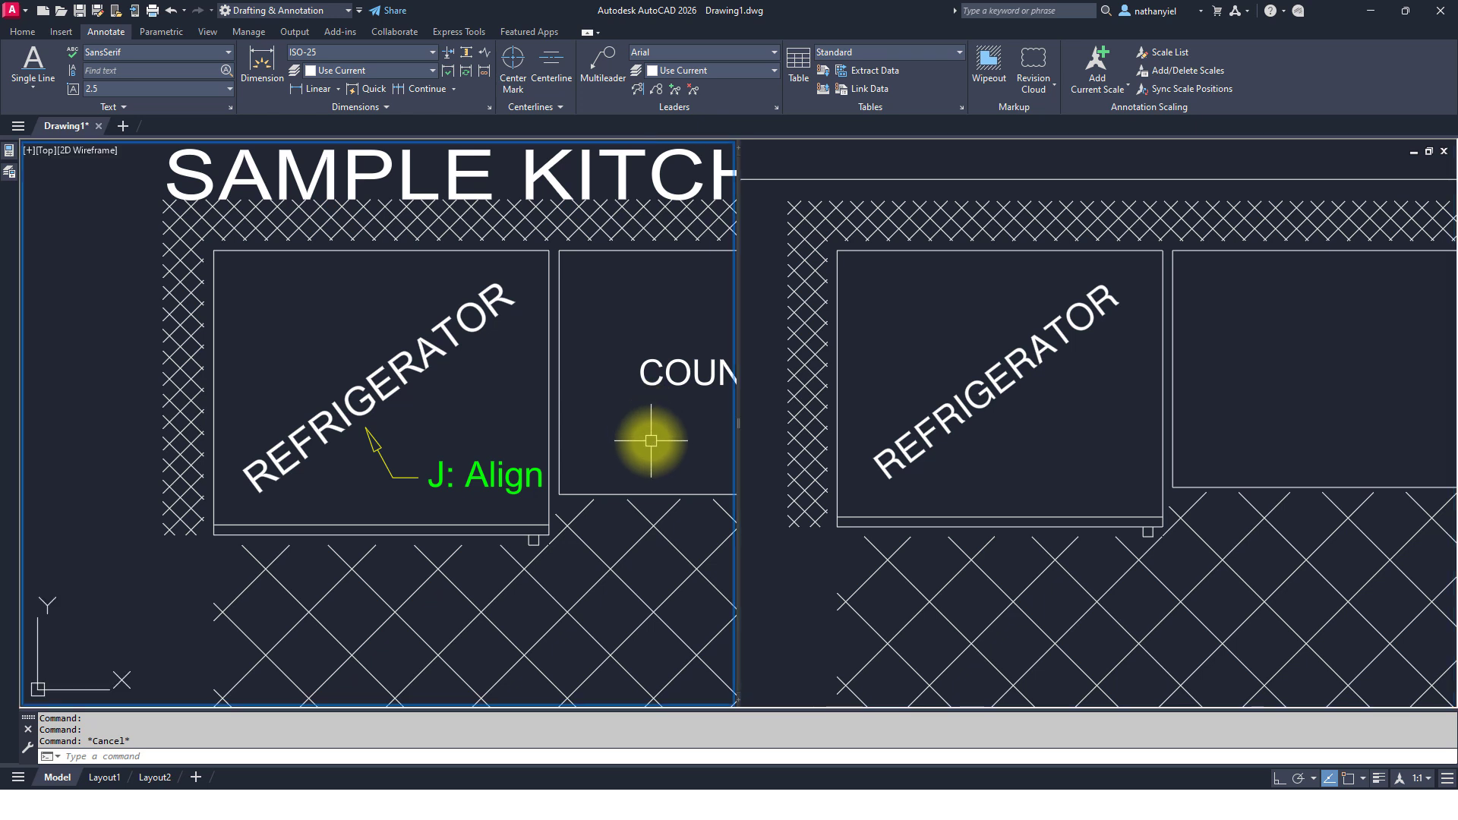
{"action": "middle_click_drag", "start_coordinate": [651, 437], "coordinate": [281, 456]}
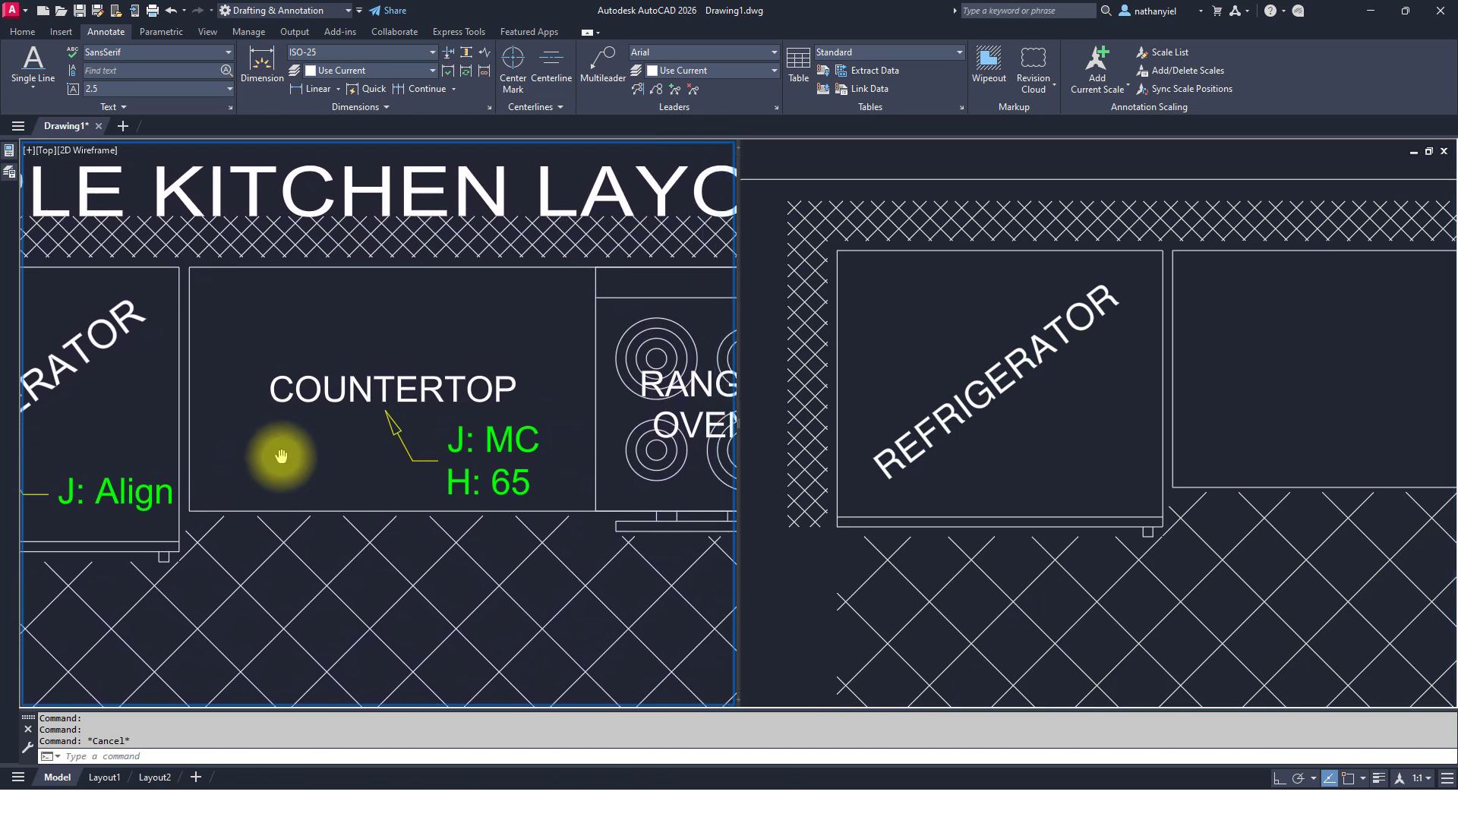
{"action": "left_click", "coordinate": [1095, 450]}
{"action": "middle_click_drag", "start_coordinate": [1332, 436], "coordinate": [1051, 458]}
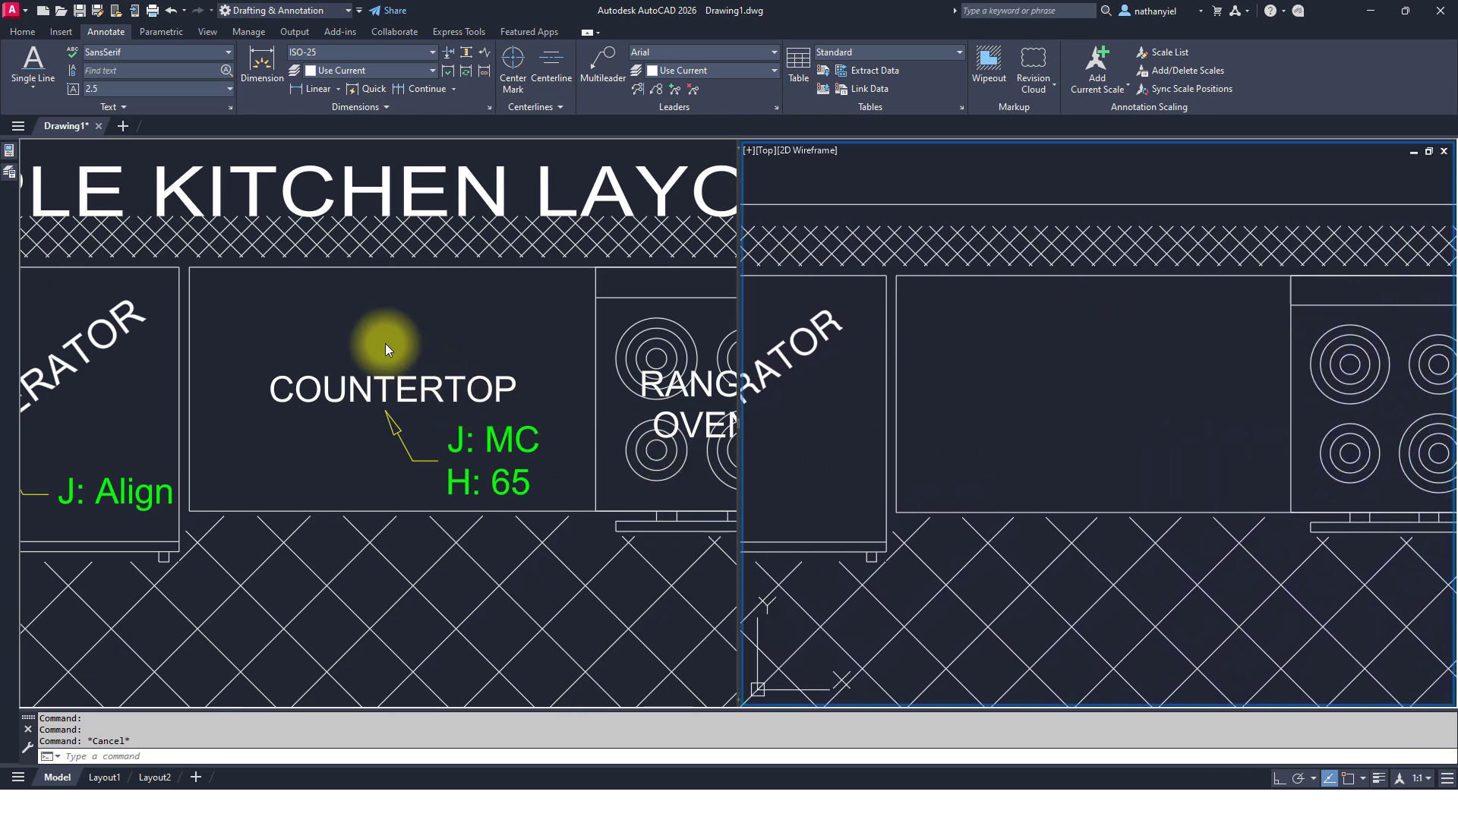
{"action": "left_click", "coordinate": [385, 349]}
{"action": "left_click", "coordinate": [1038, 402]}
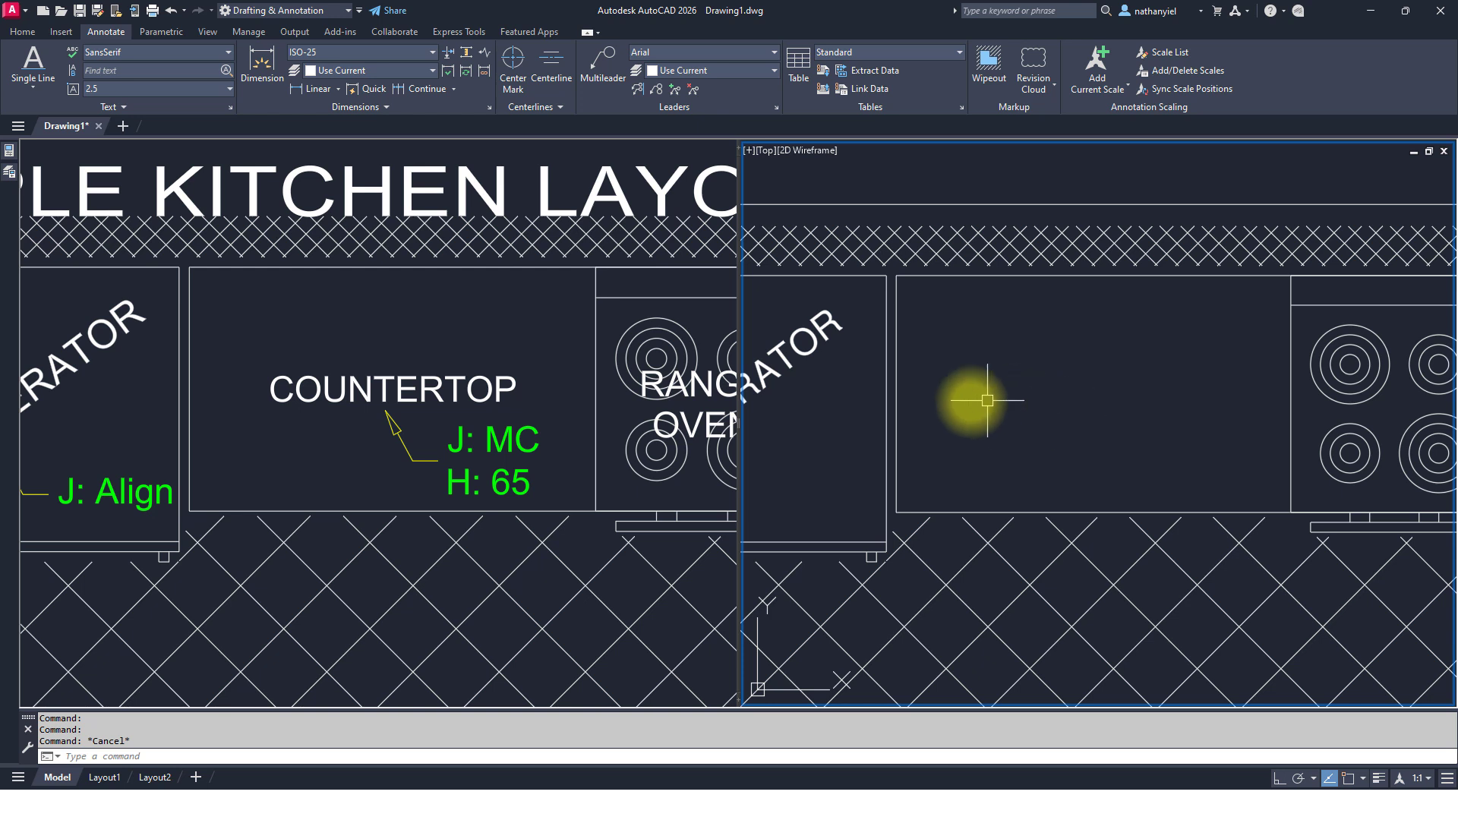
- Place a single-line text point with MC justification midway between the blank countertop's lower-left and upper-right corners, using M2P with object snap on
{"action": "type", "text": "DT"}
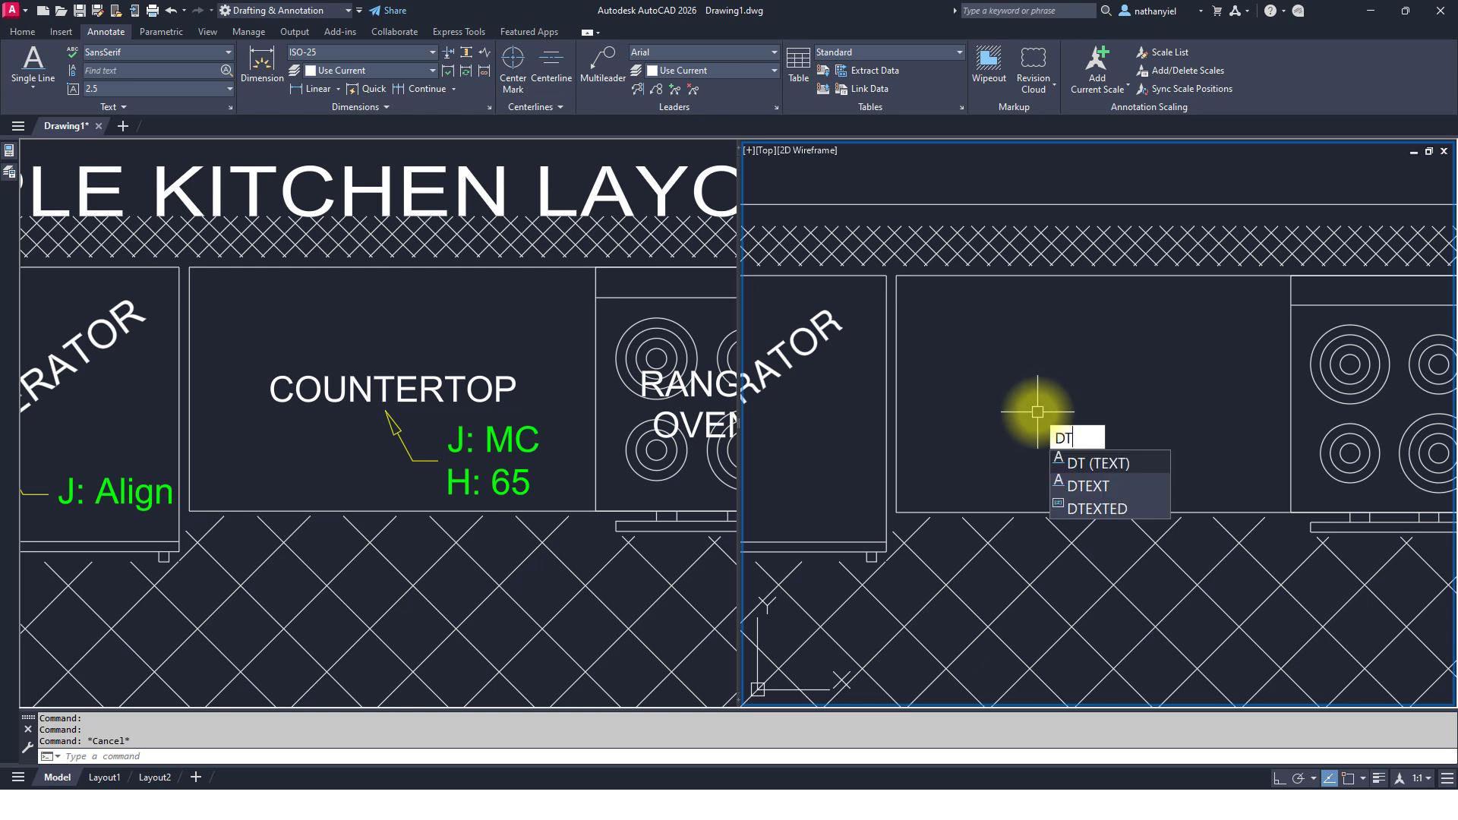
{"action": "key", "text": "Return"}
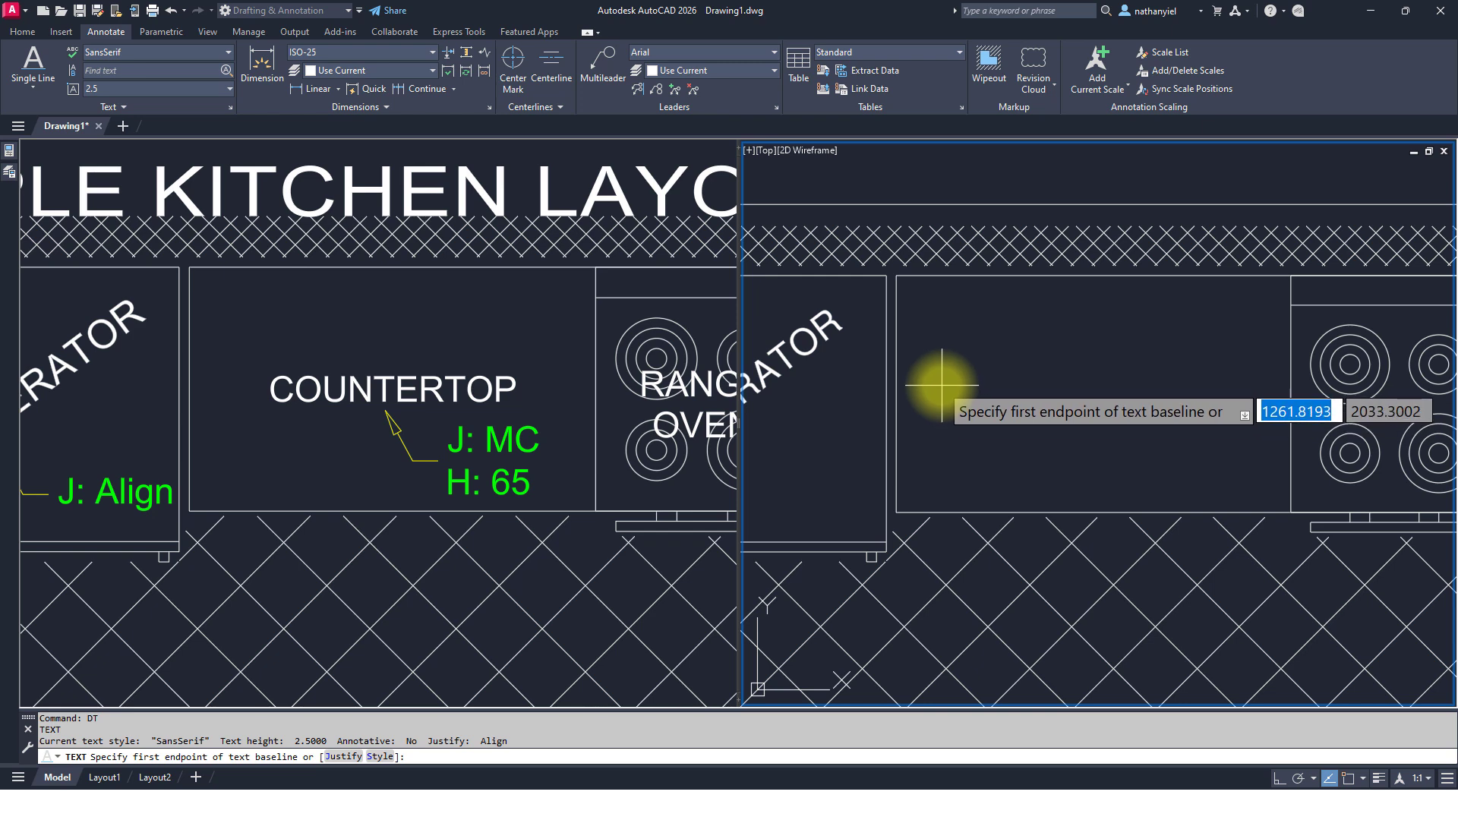
{"action": "type", "text": "MC"}
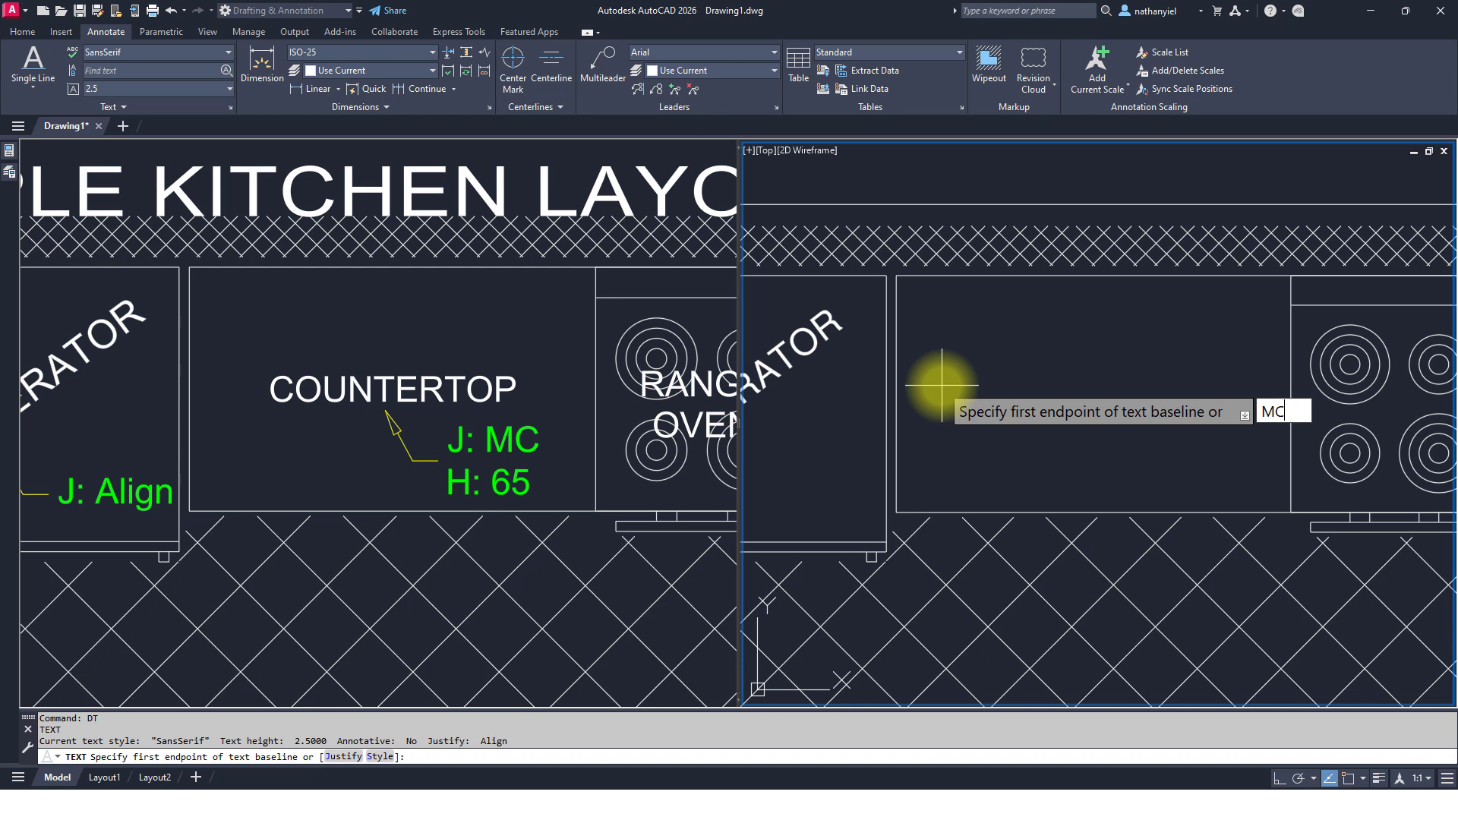
{"action": "key", "text": "Return"}
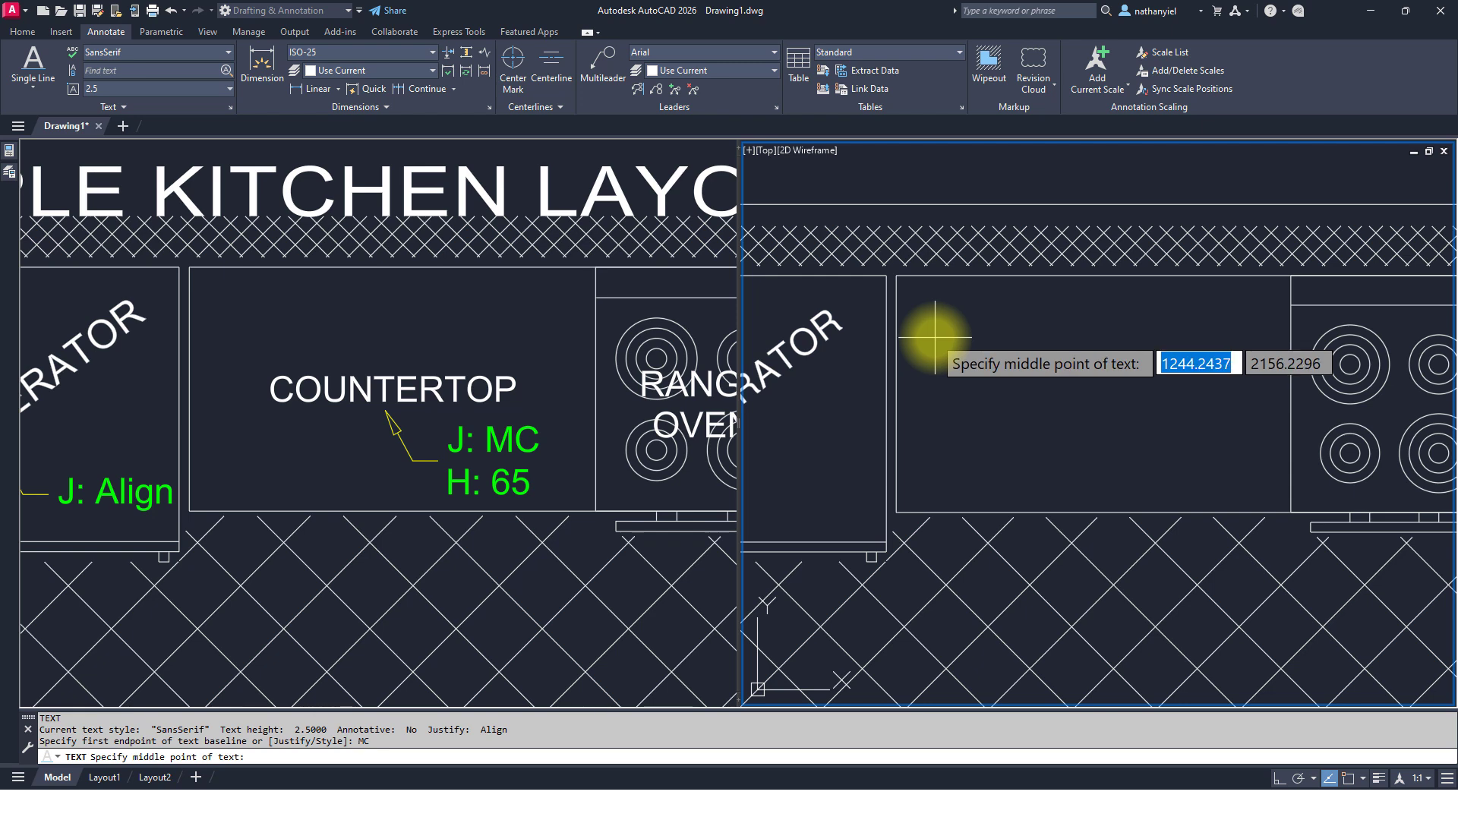
{"action": "type", "text": "MTP"}
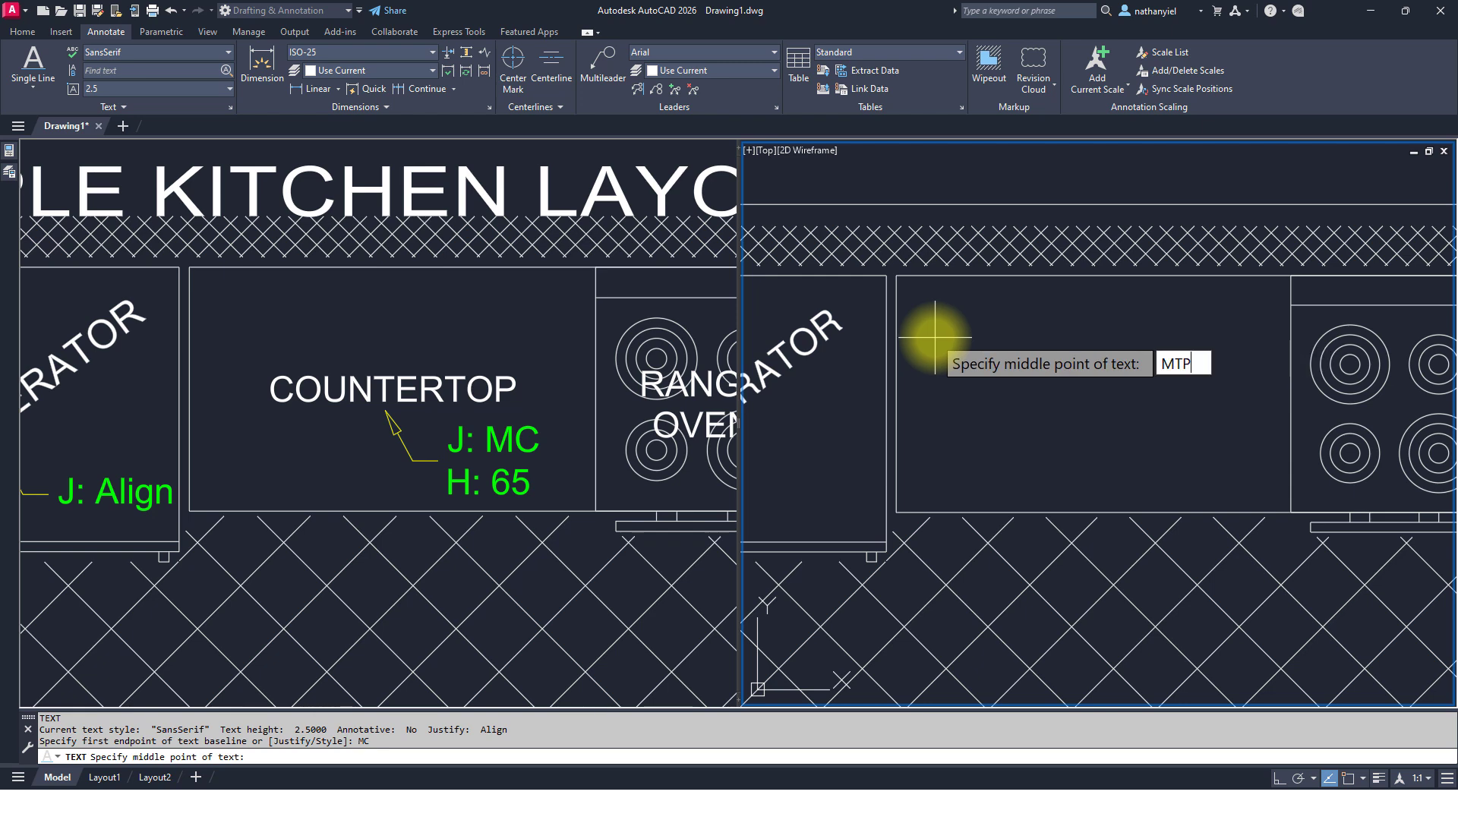
{"action": "key", "text": "BackSpace"}
{"action": "key", "text": "BackSpace"}
{"action": "type", "text": "2P"}
{"action": "key", "text": "Return"}
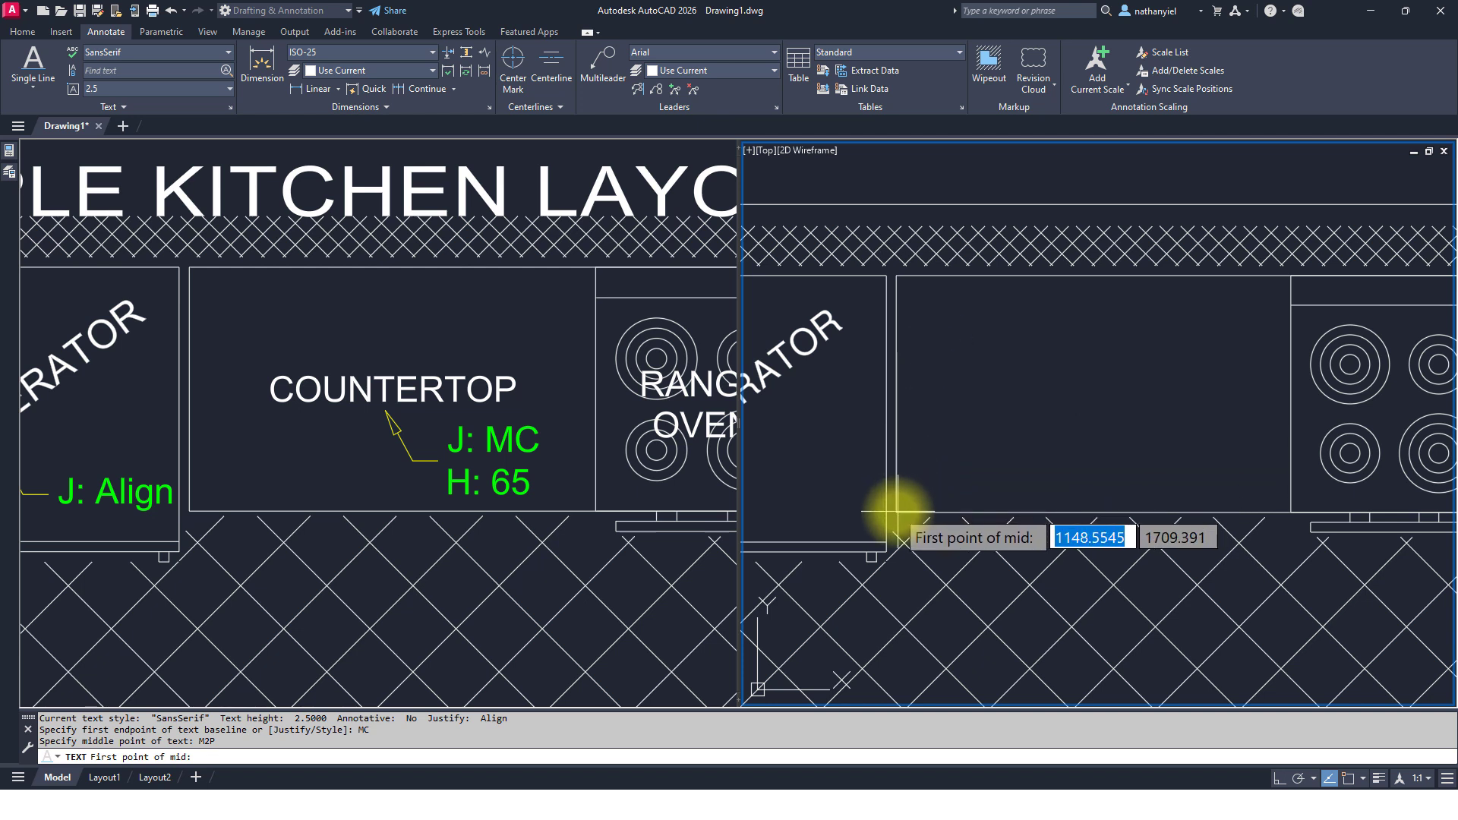
{"action": "key", "text": "F3"}
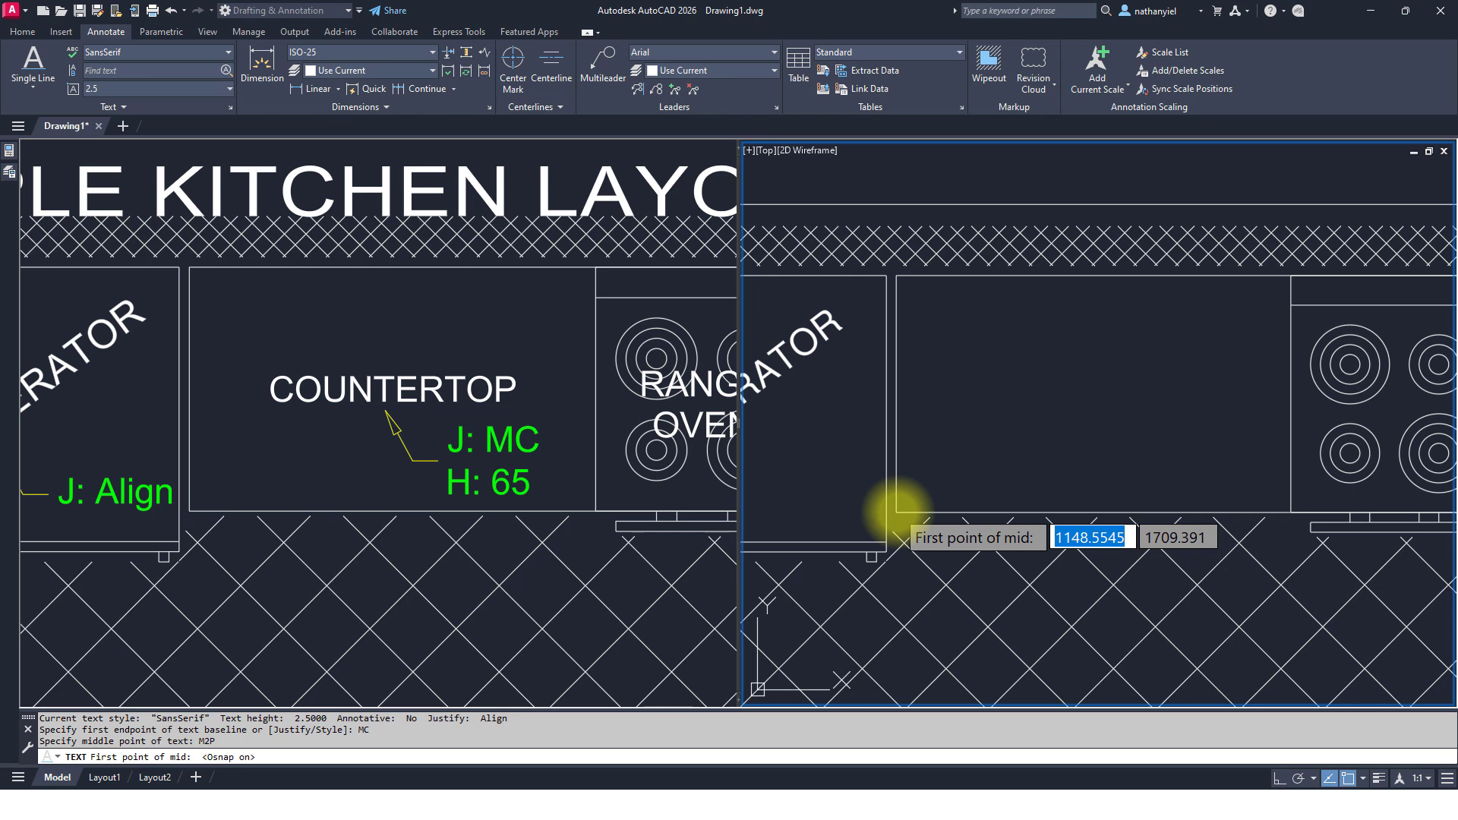
{"action": "left_click", "coordinate": [896, 511]}
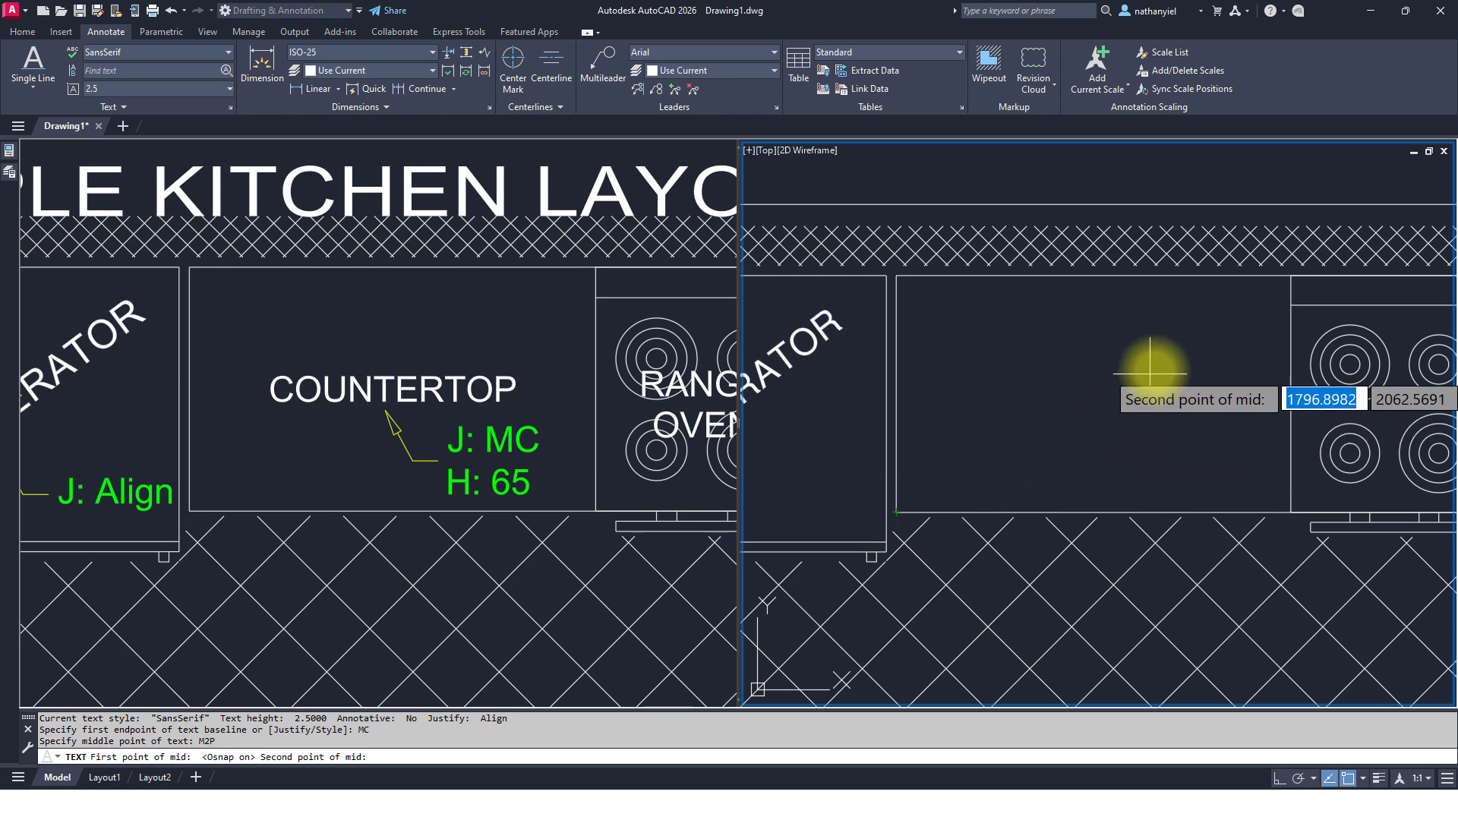
{"action": "left_click", "coordinate": [1291, 276]}
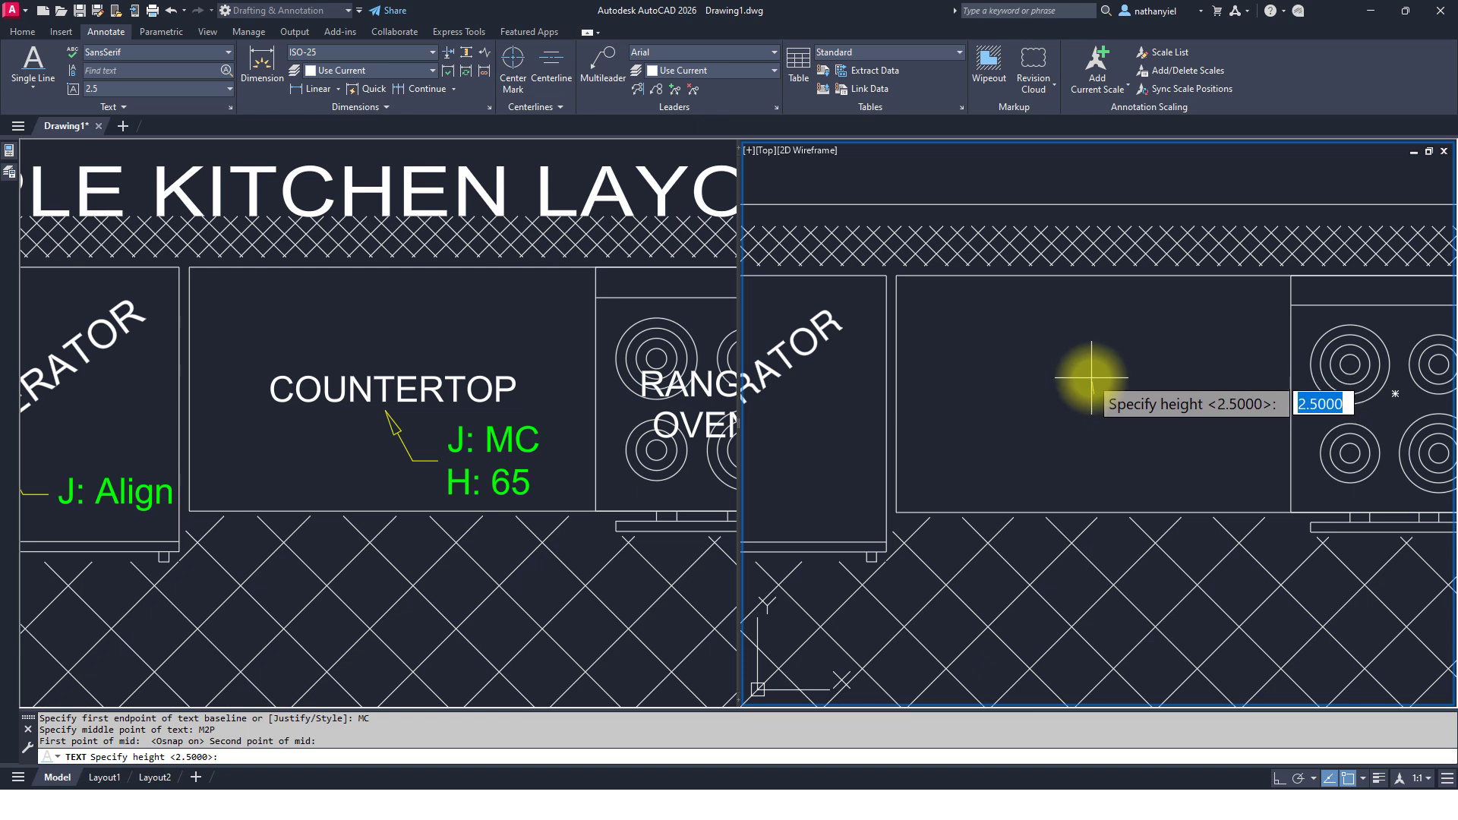
- Complete the blank countertop's single-line text with height 65, rotation 0 and the content COUNTERTOP
{"action": "type", "text": "65"}
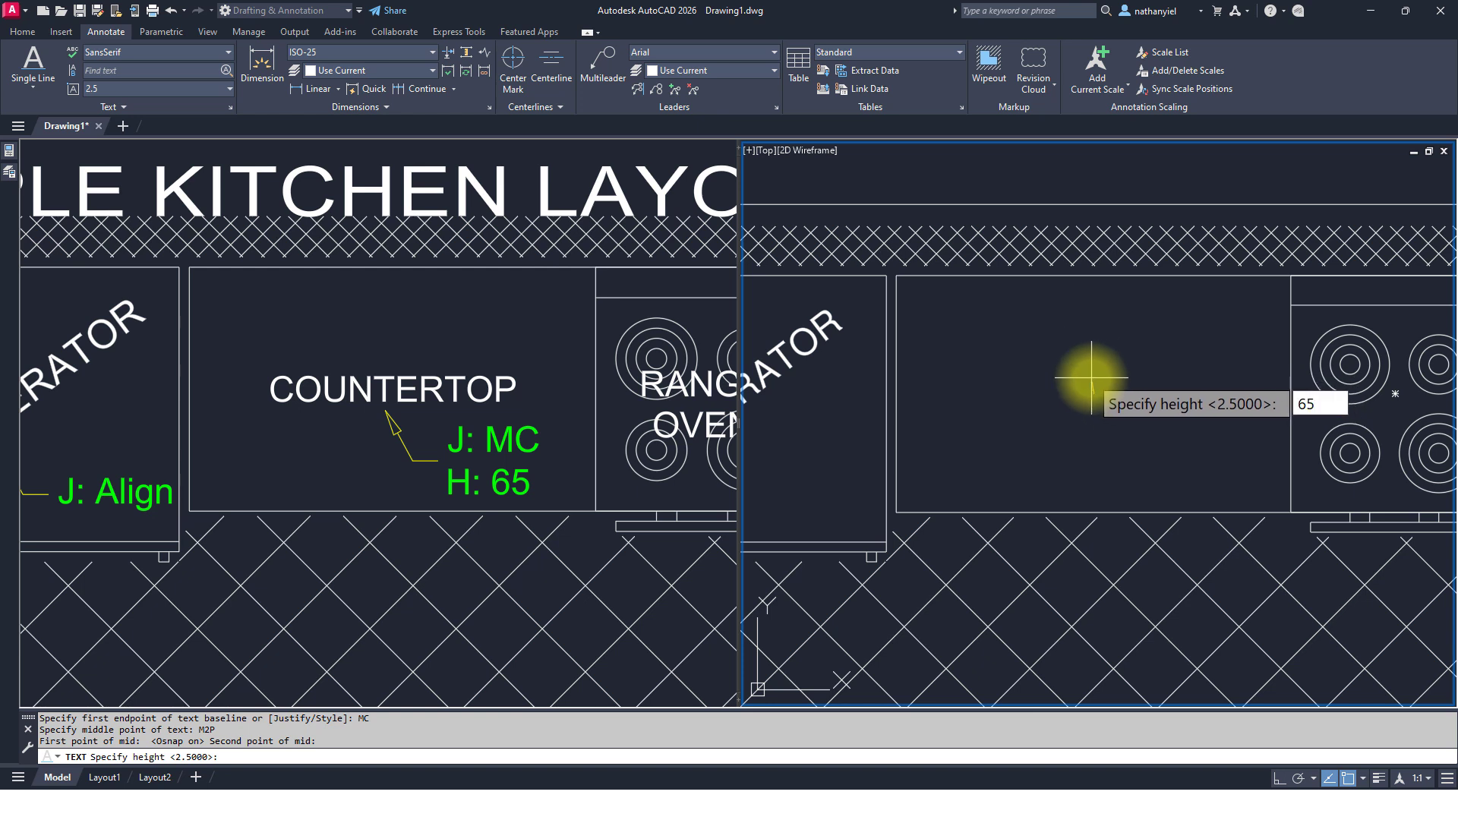
{"action": "key", "text": "Return"}
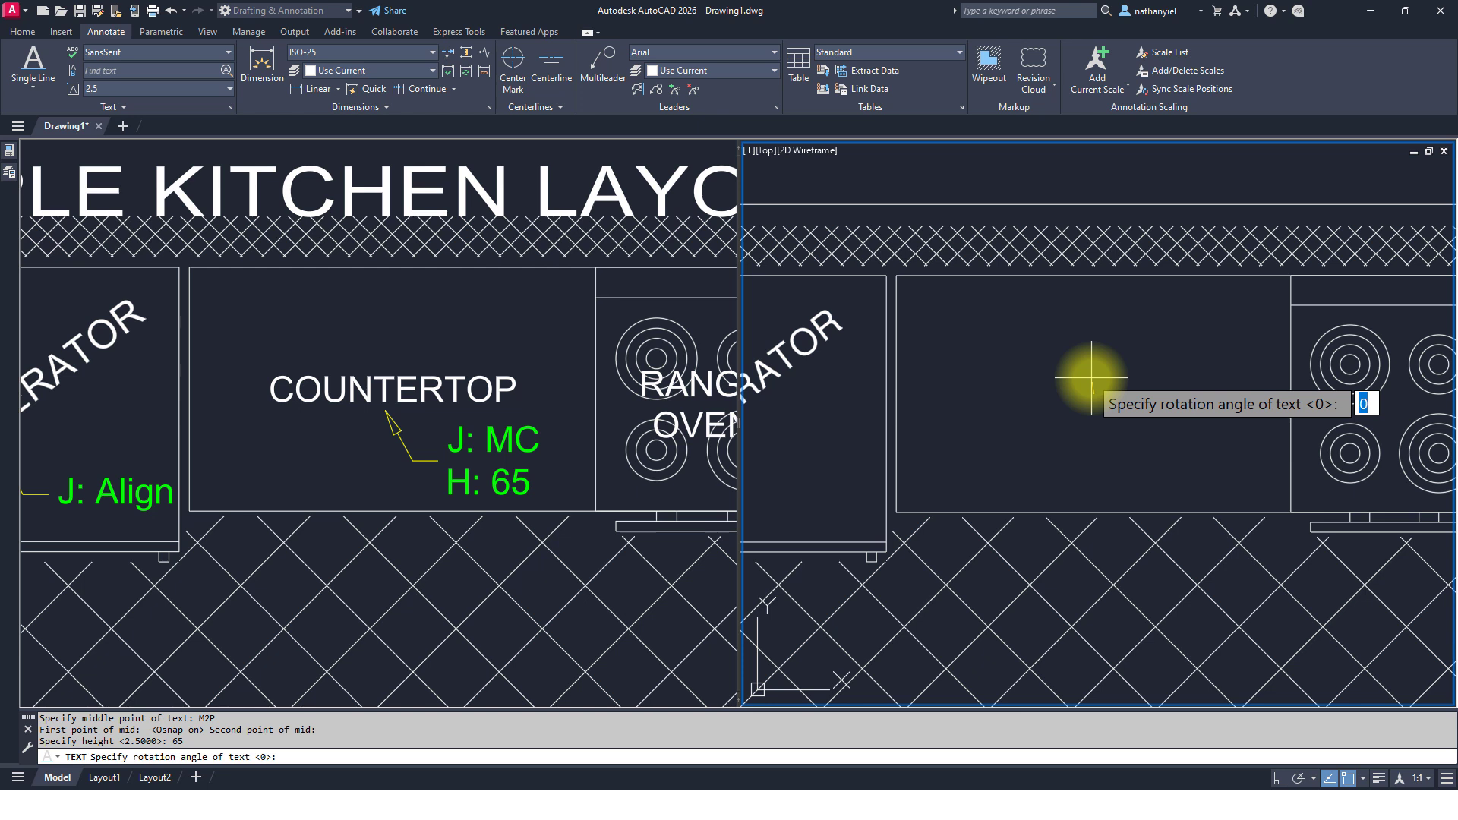
{"action": "key", "text": "Return"}
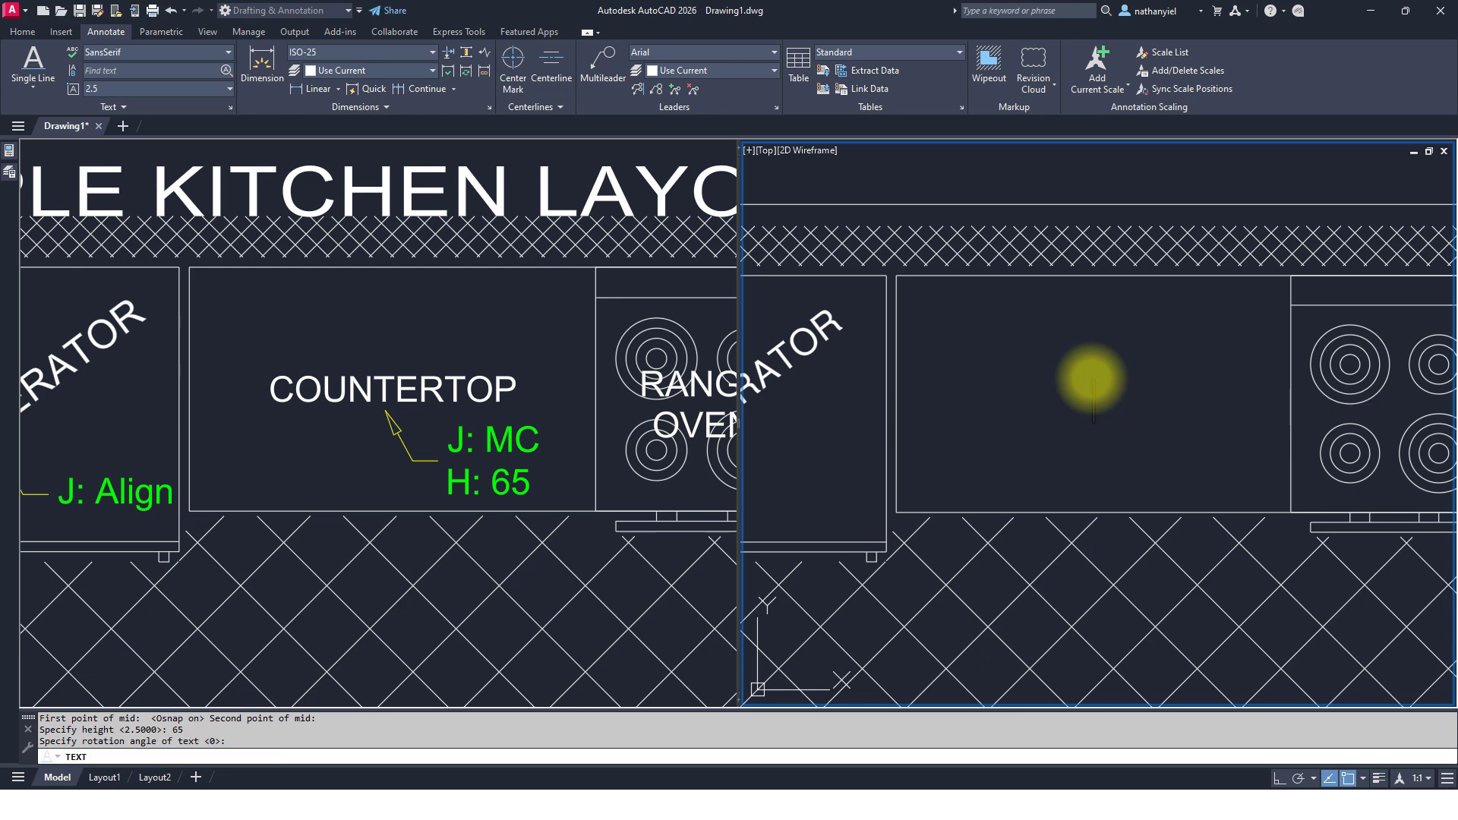
{"action": "type", "text": "COUNTERTOP"}
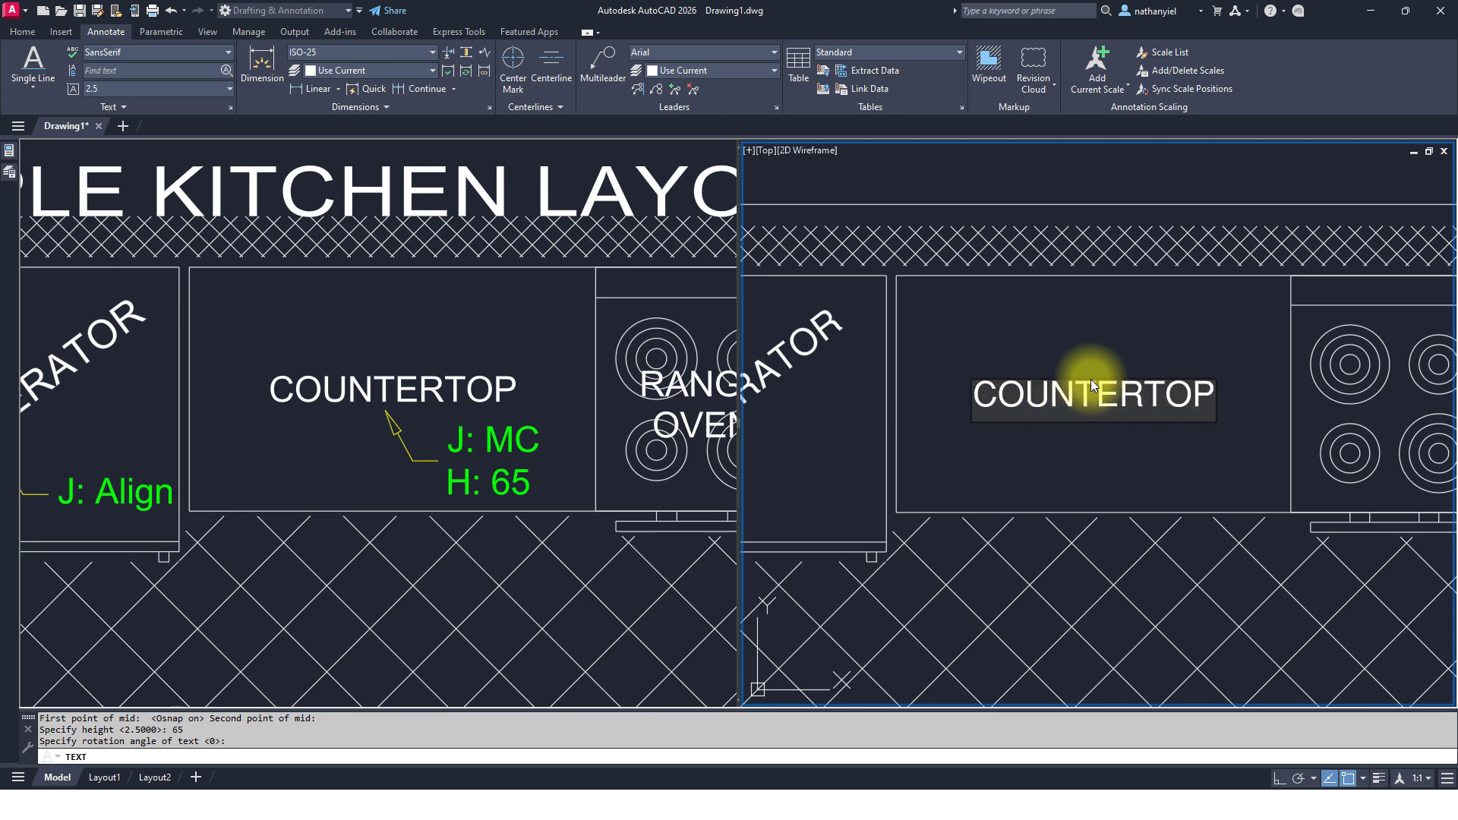
{"action": "key", "text": "Return"}
{"action": "key", "text": "Return"}
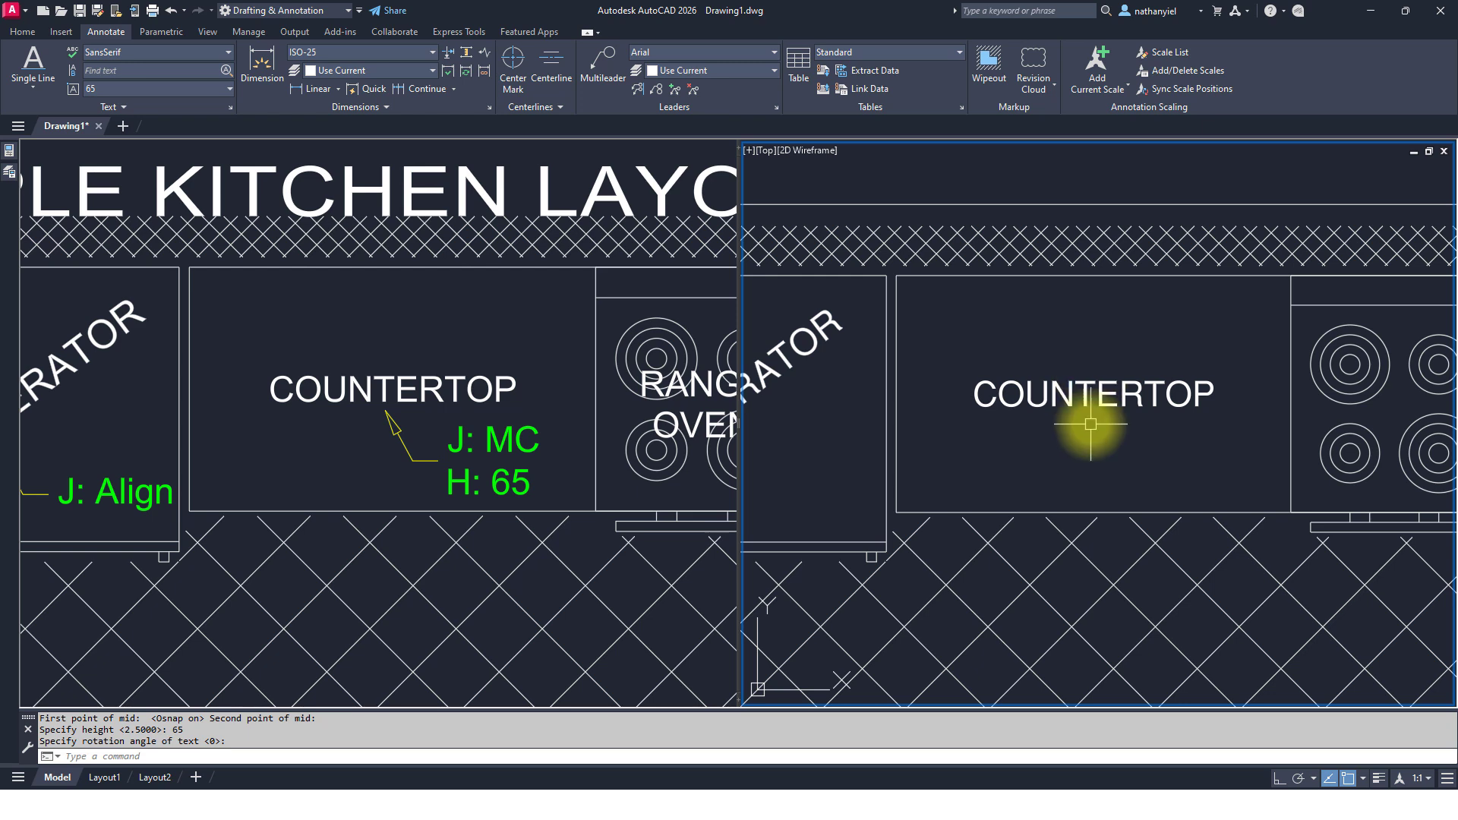
- Start single-line text in the blank plan with its middle point at the geometric center of the blank range
{"action": "middle_click_drag", "start_coordinate": [1240, 453], "coordinate": [911, 448]}
{"action": "left_click", "coordinate": [656, 450]}
{"action": "middle_click_drag", "start_coordinate": [656, 450], "coordinate": [408, 445]}
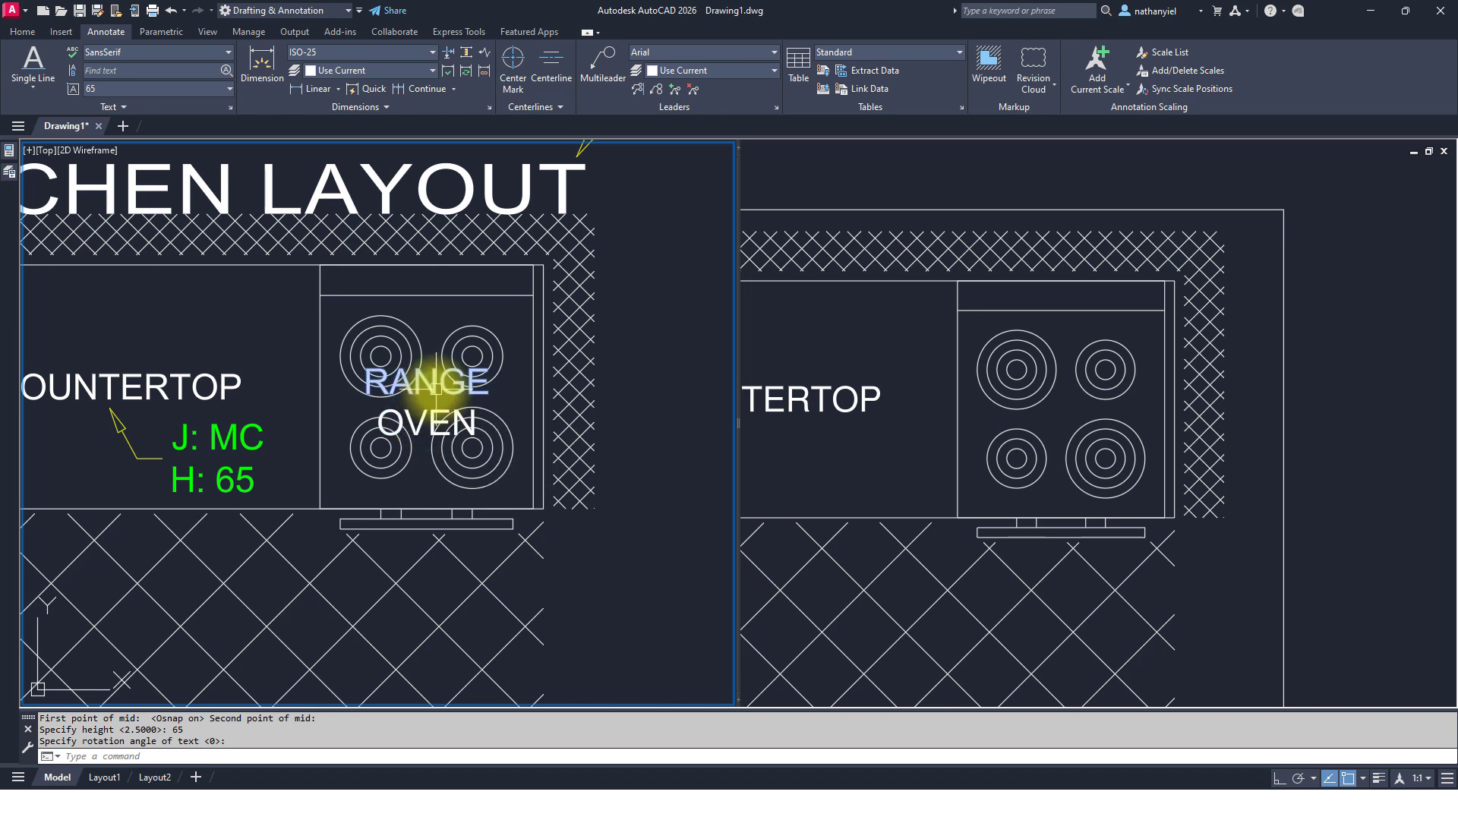
{"action": "left_click", "coordinate": [957, 427]}
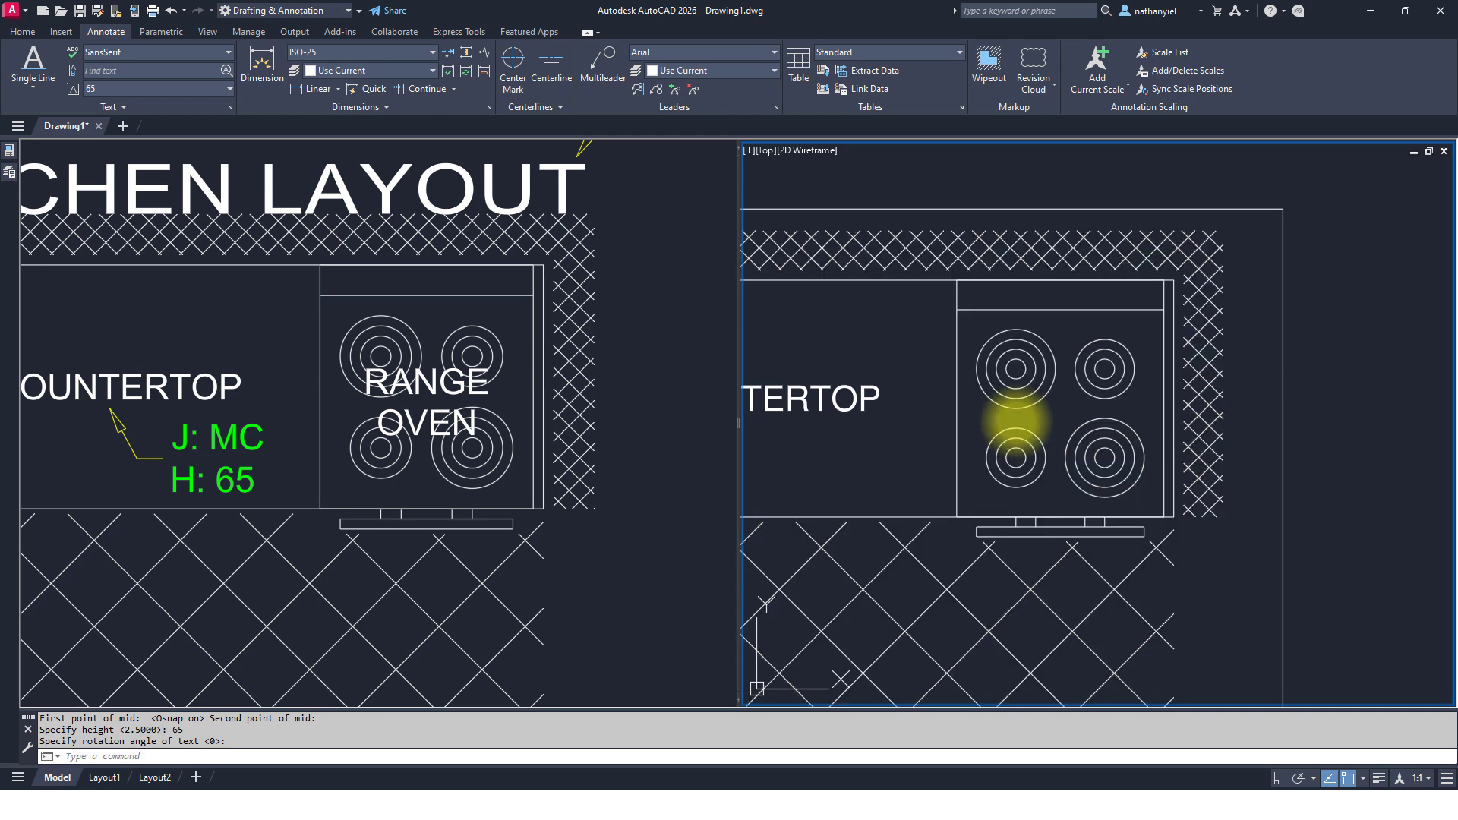
{"action": "middle_click_drag", "start_coordinate": [1019, 423], "coordinate": [988, 425]}
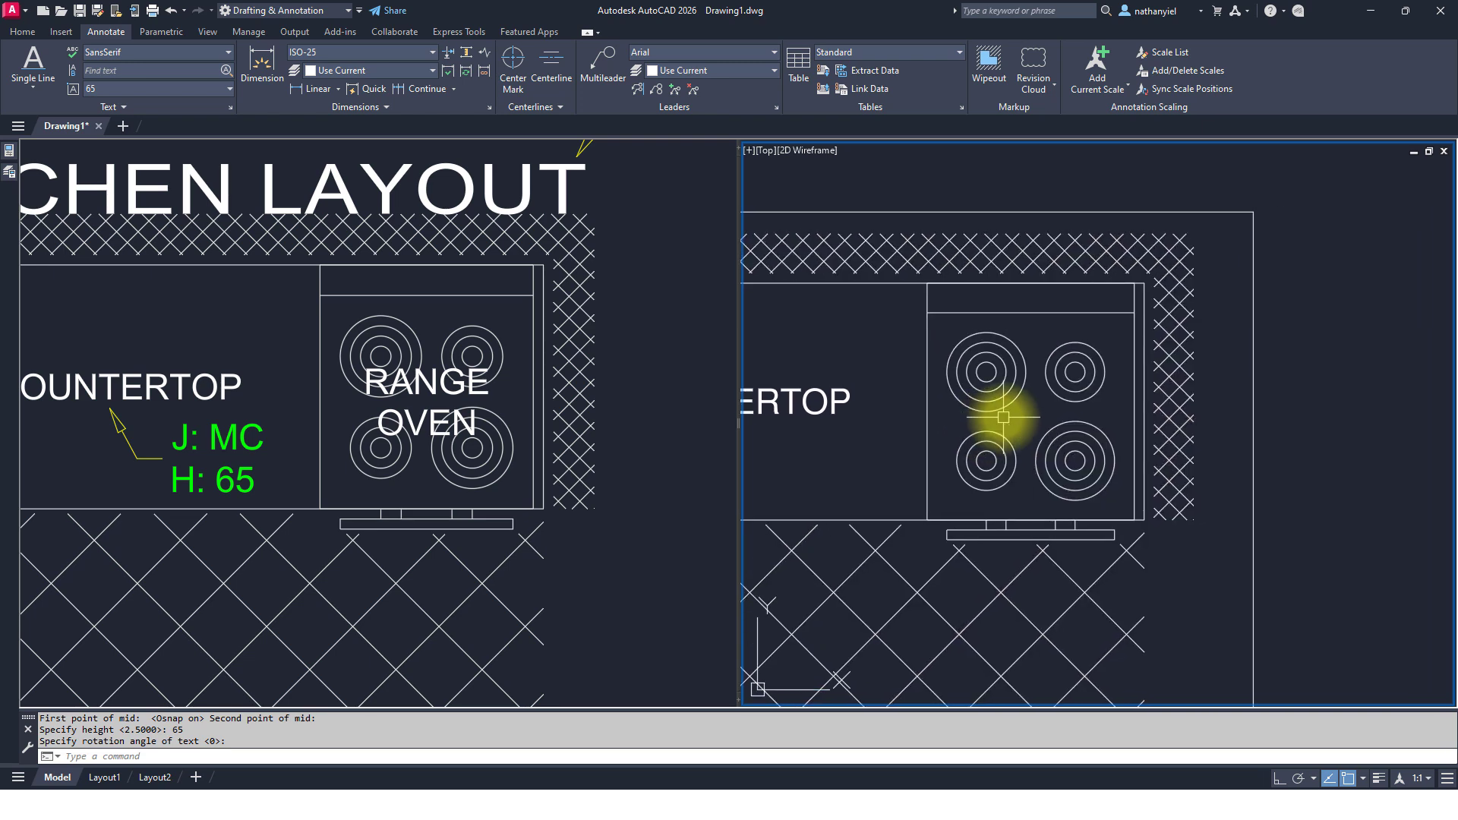
{"action": "type", "text": "DT"}
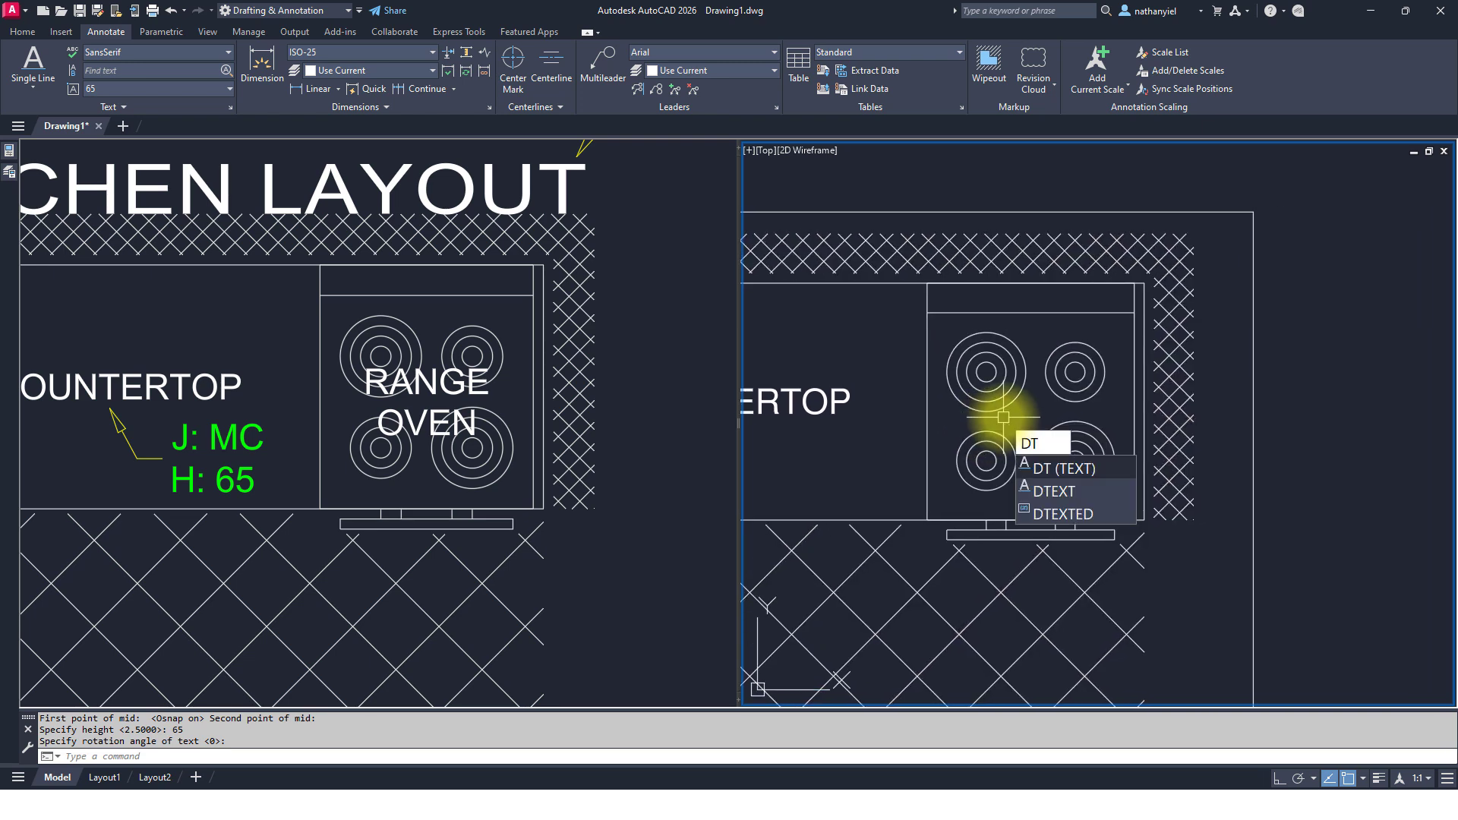
{"action": "key", "text": "Return"}
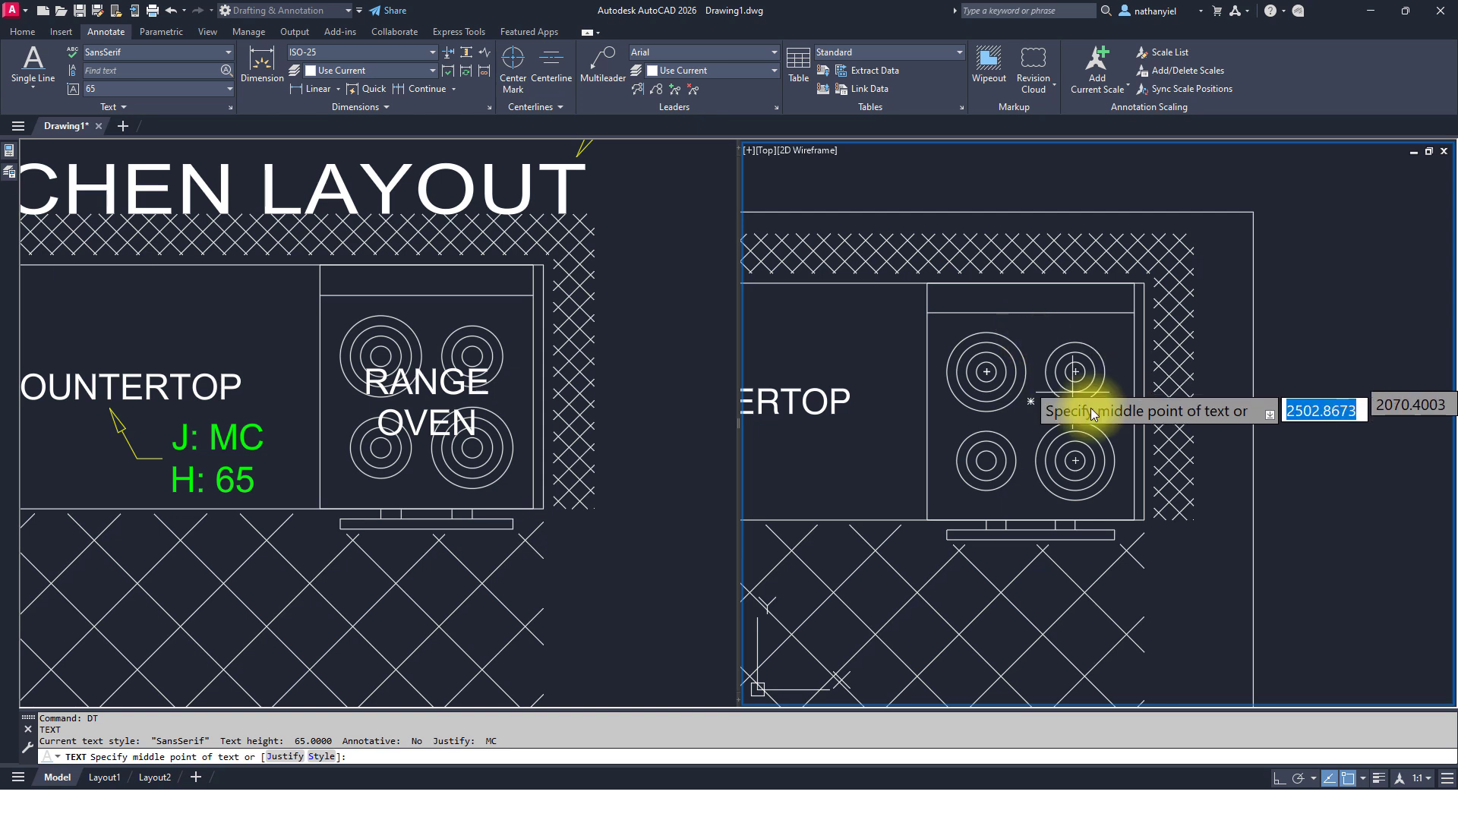
{"action": "left_click", "coordinate": [1363, 778]}
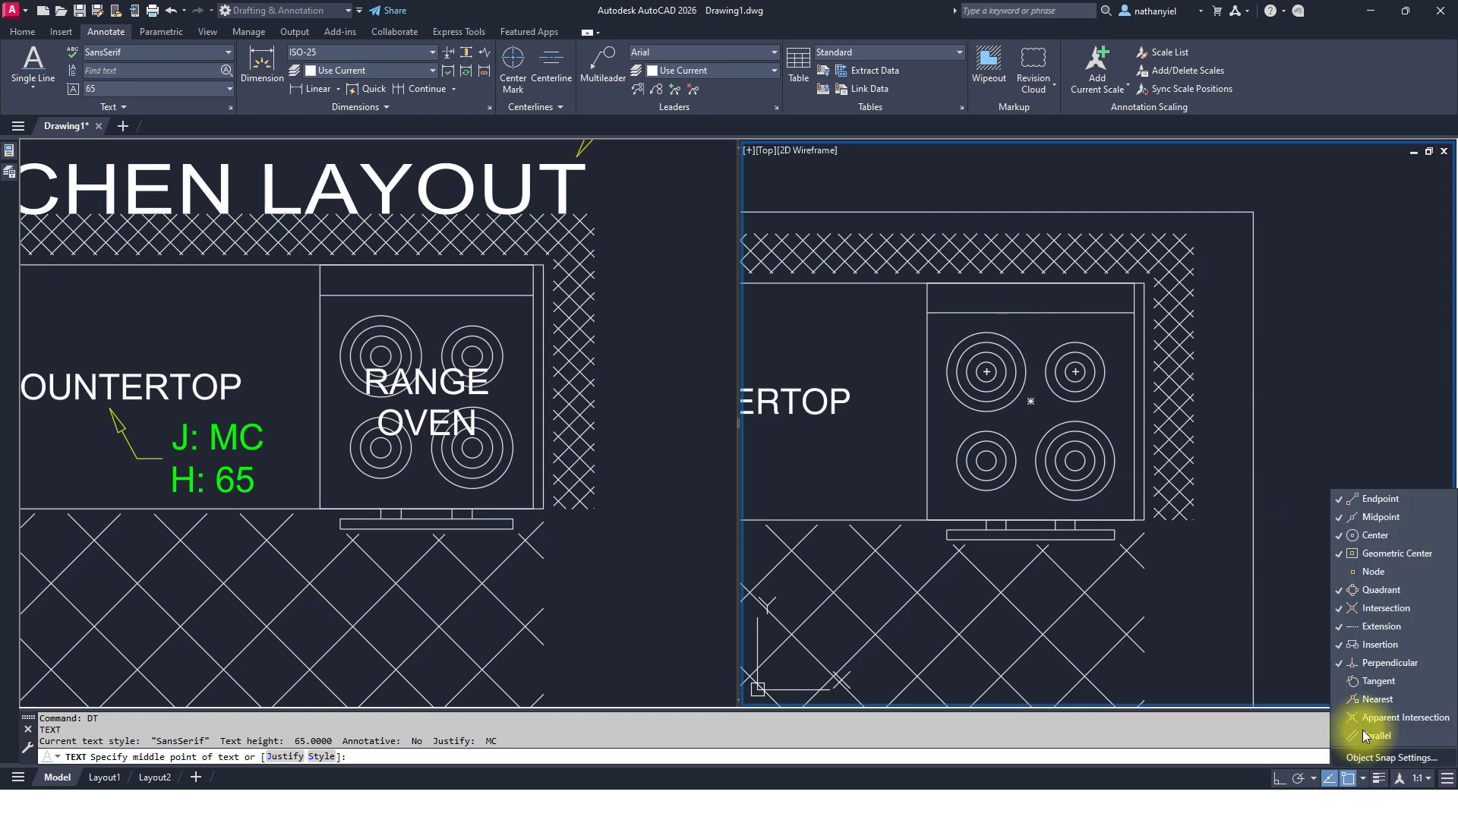
{"action": "left_click", "coordinate": [1289, 549]}
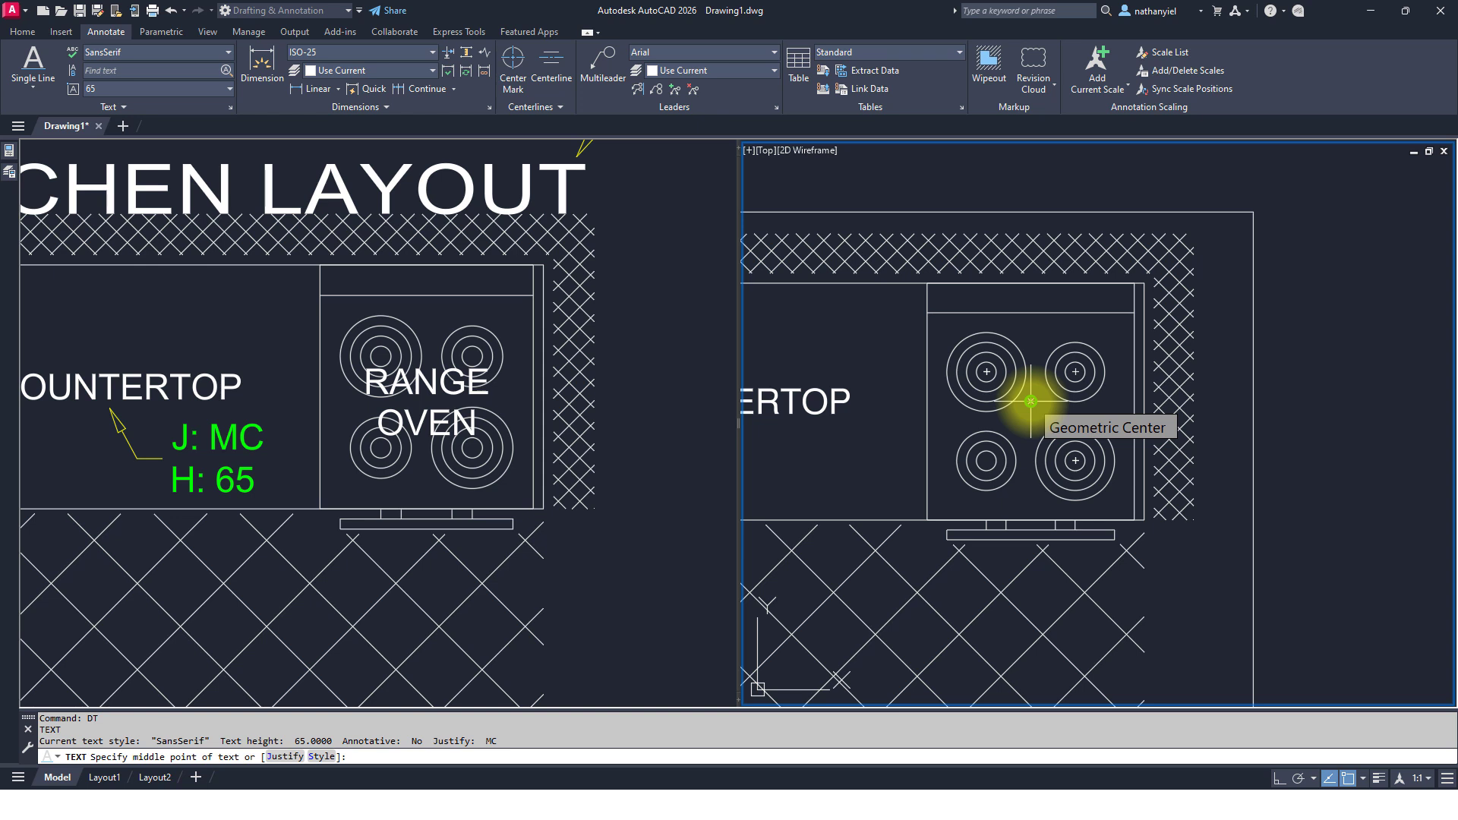
{"action": "left_click", "coordinate": [1031, 401]}
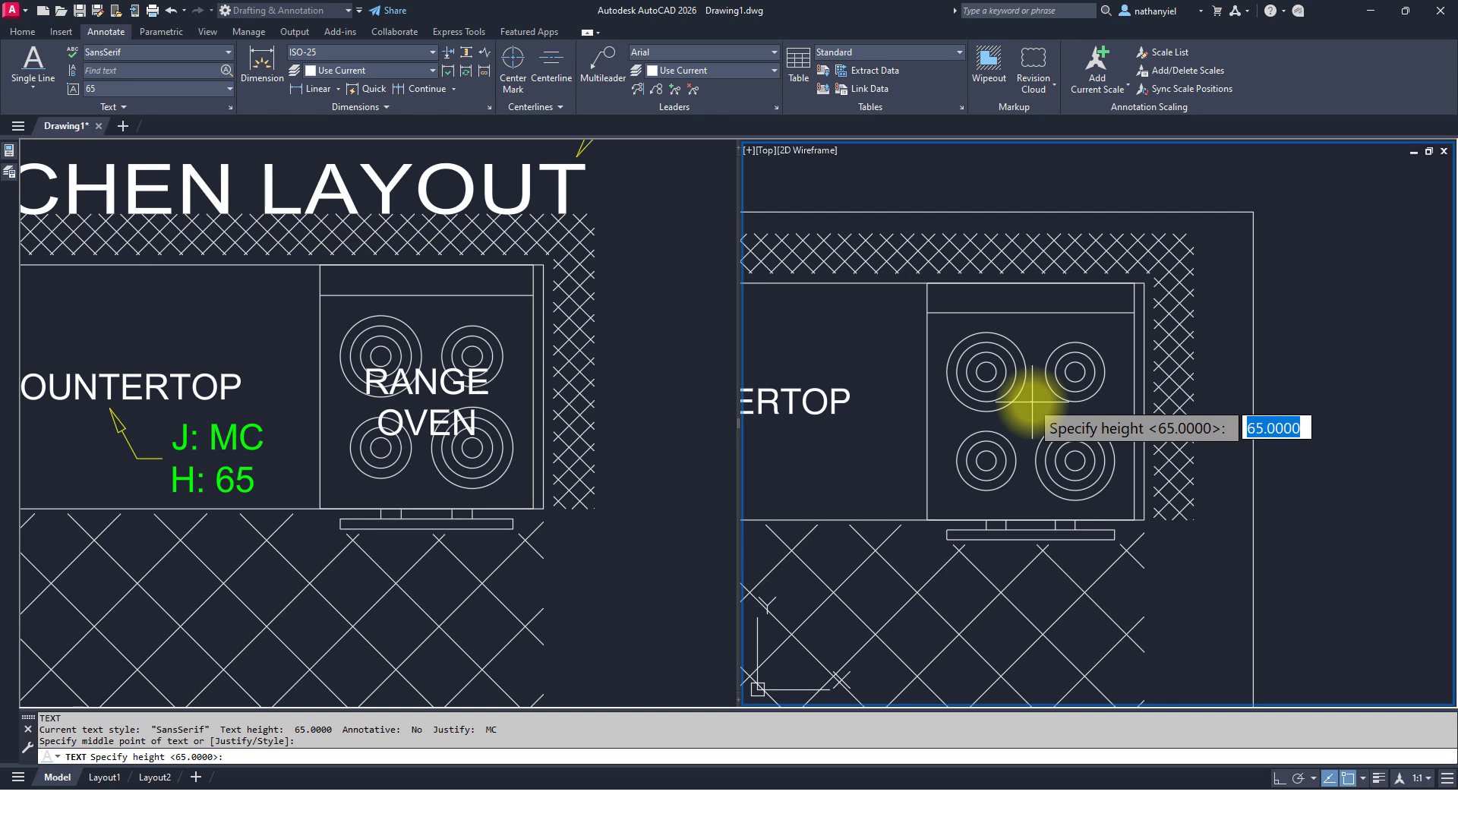
- Give the range text height 65 and rotation 0, and enter RANGE and OVEN on two lines
{"action": "key", "text": "Return"}
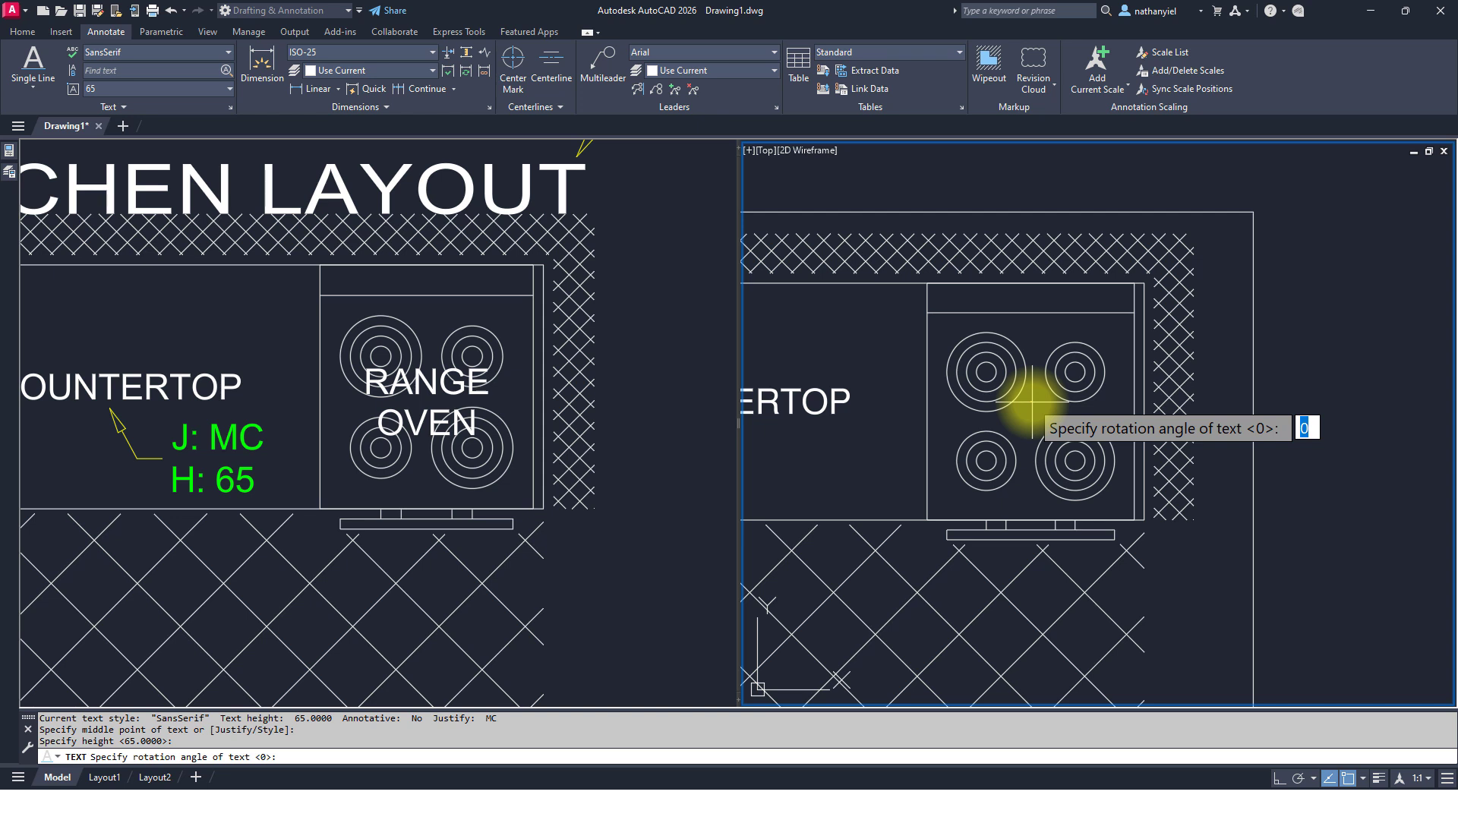
{"action": "key", "text": "Return"}
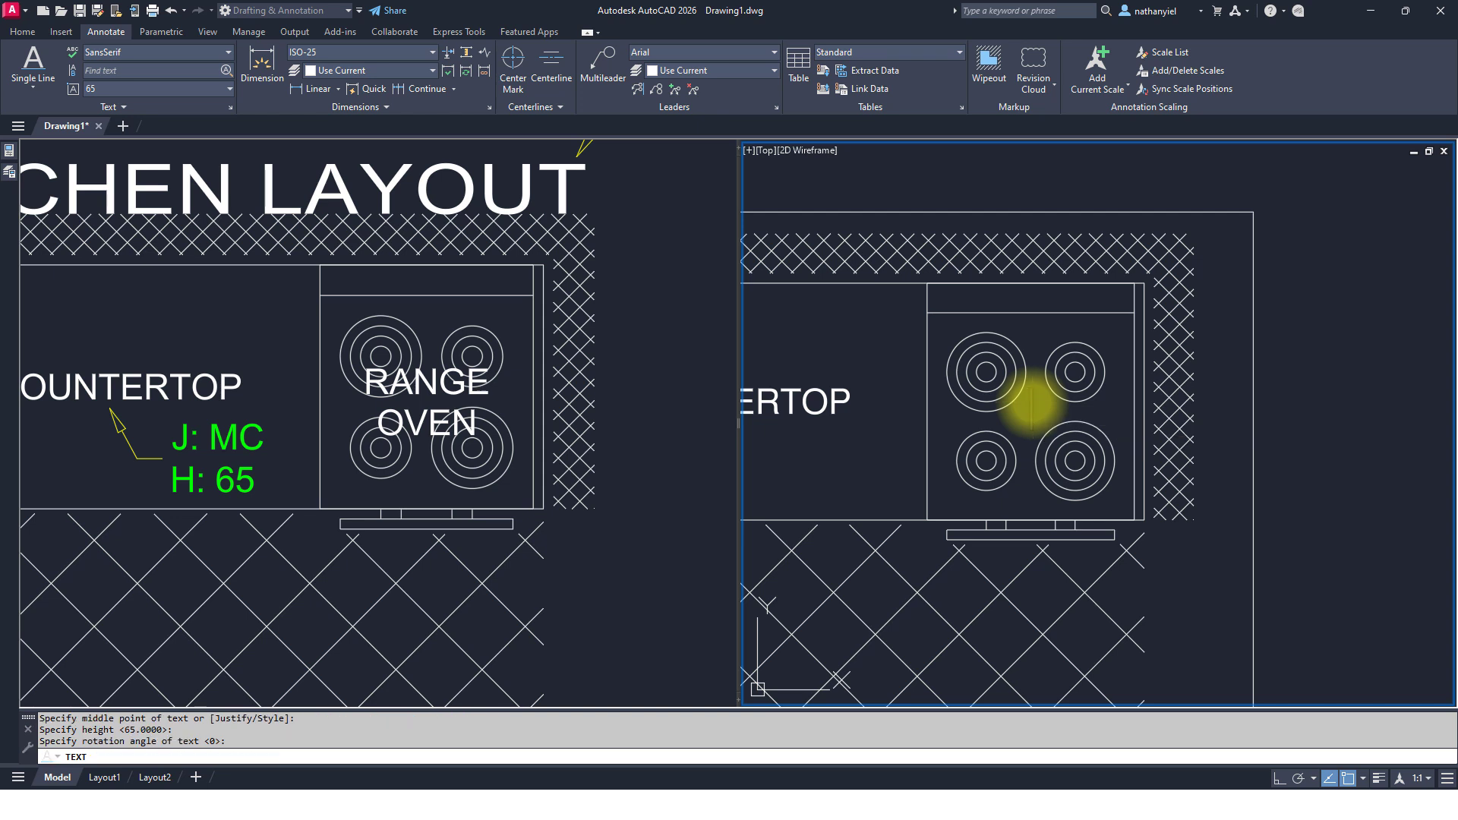
{"action": "type", "text": "RANGE"}
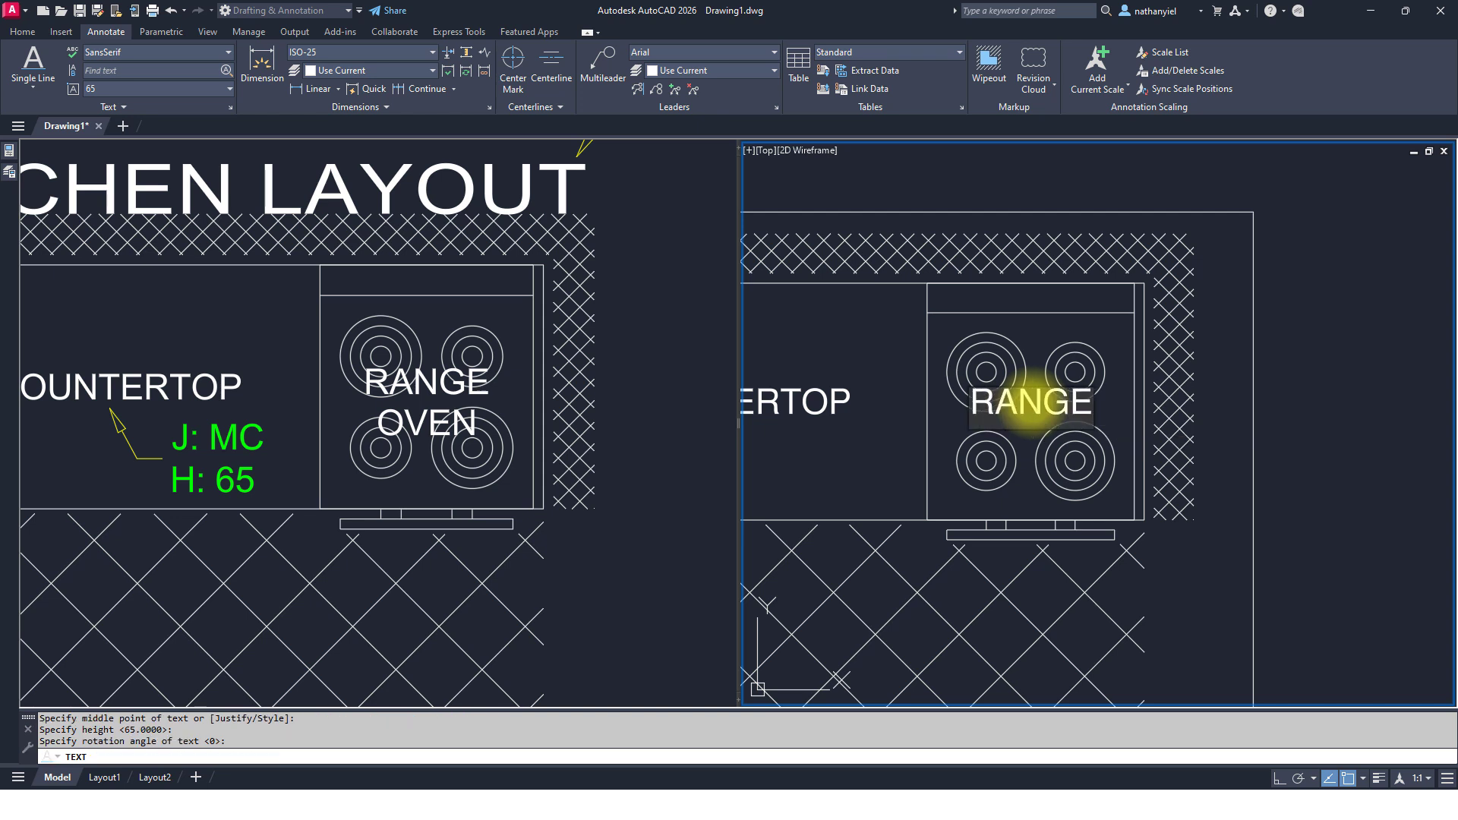
{"action": "key", "text": "Return"}
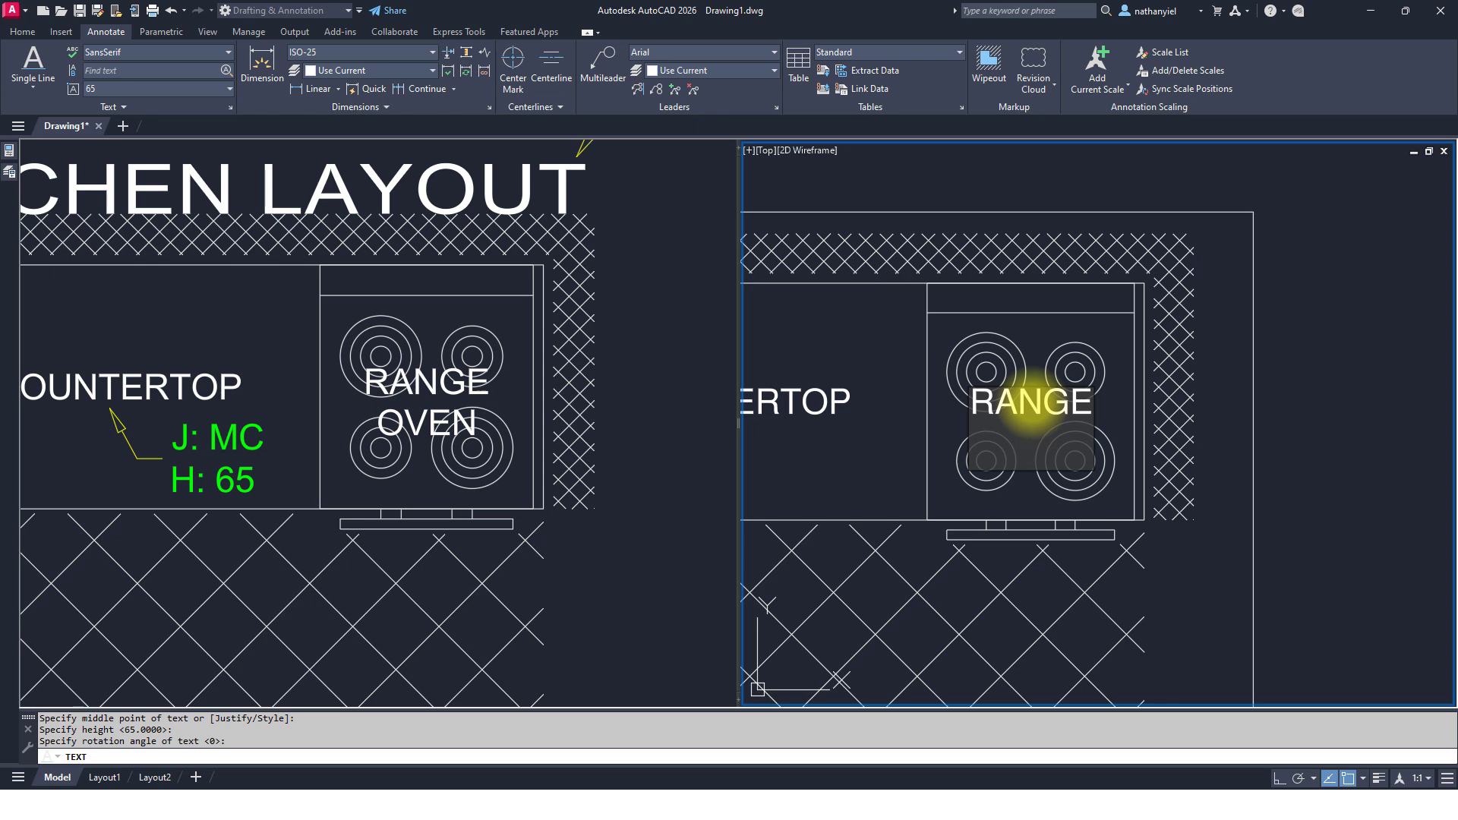
{"action": "type", "text": "OVEN"}
{"action": "key", "text": "Return"}
{"action": "key", "text": "Return"}
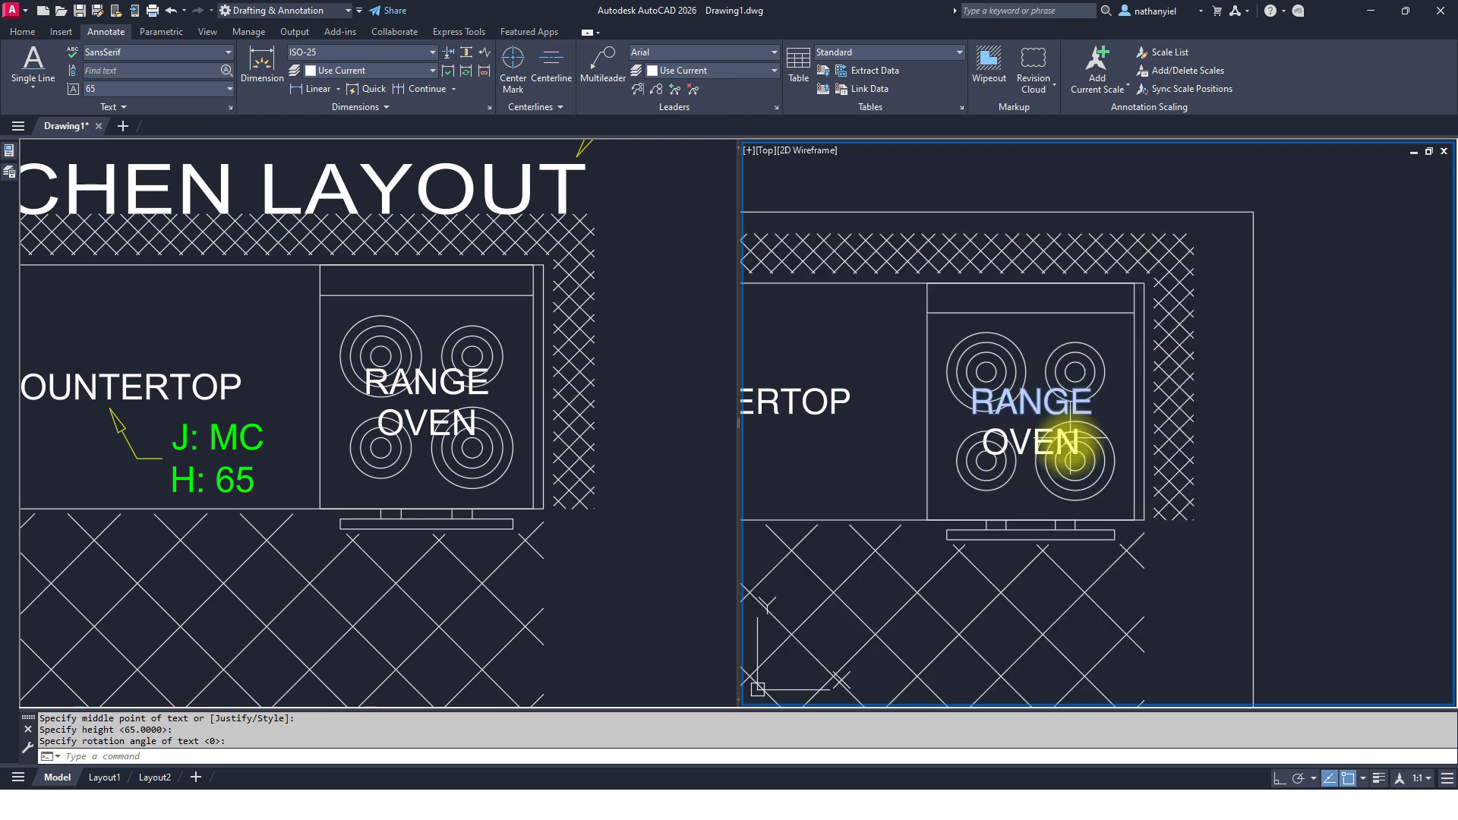
- Place a single-line text middle point midway between the facing edge midpoints of the blank sink's two basins, using Mid Between 2 Points
{"action": "middle_click_drag", "start_coordinate": [1017, 556], "coordinate": [1118, 335]}
{"action": "middle_click_drag", "start_coordinate": [970, 531], "coordinate": [1129, 315]}
{"action": "middle_click_drag", "start_coordinate": [993, 498], "coordinate": [1124, 302]}
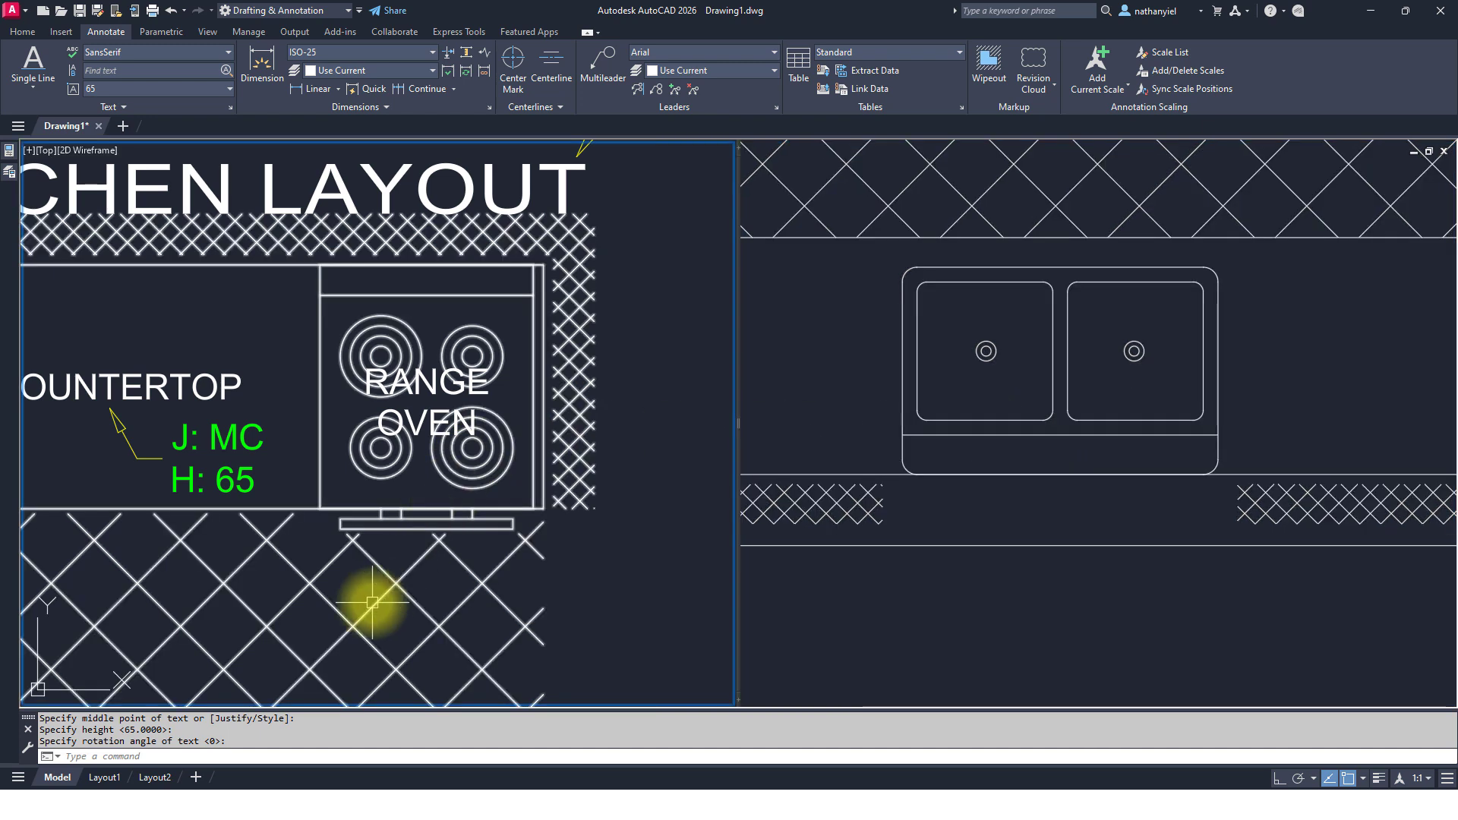
{"action": "mouse_move", "coordinate": [368, 602]}
{"action": "middle_mouse_down"}
{"action": "mouse_move", "coordinate": [486, 314]}
{"action": "mouse_move", "coordinate": [433, 400]}
{"action": "mouse_move", "coordinate": [372, 459]}
{"action": "mouse_move", "coordinate": [401, 407]}
{"action": "middle_mouse_up"}
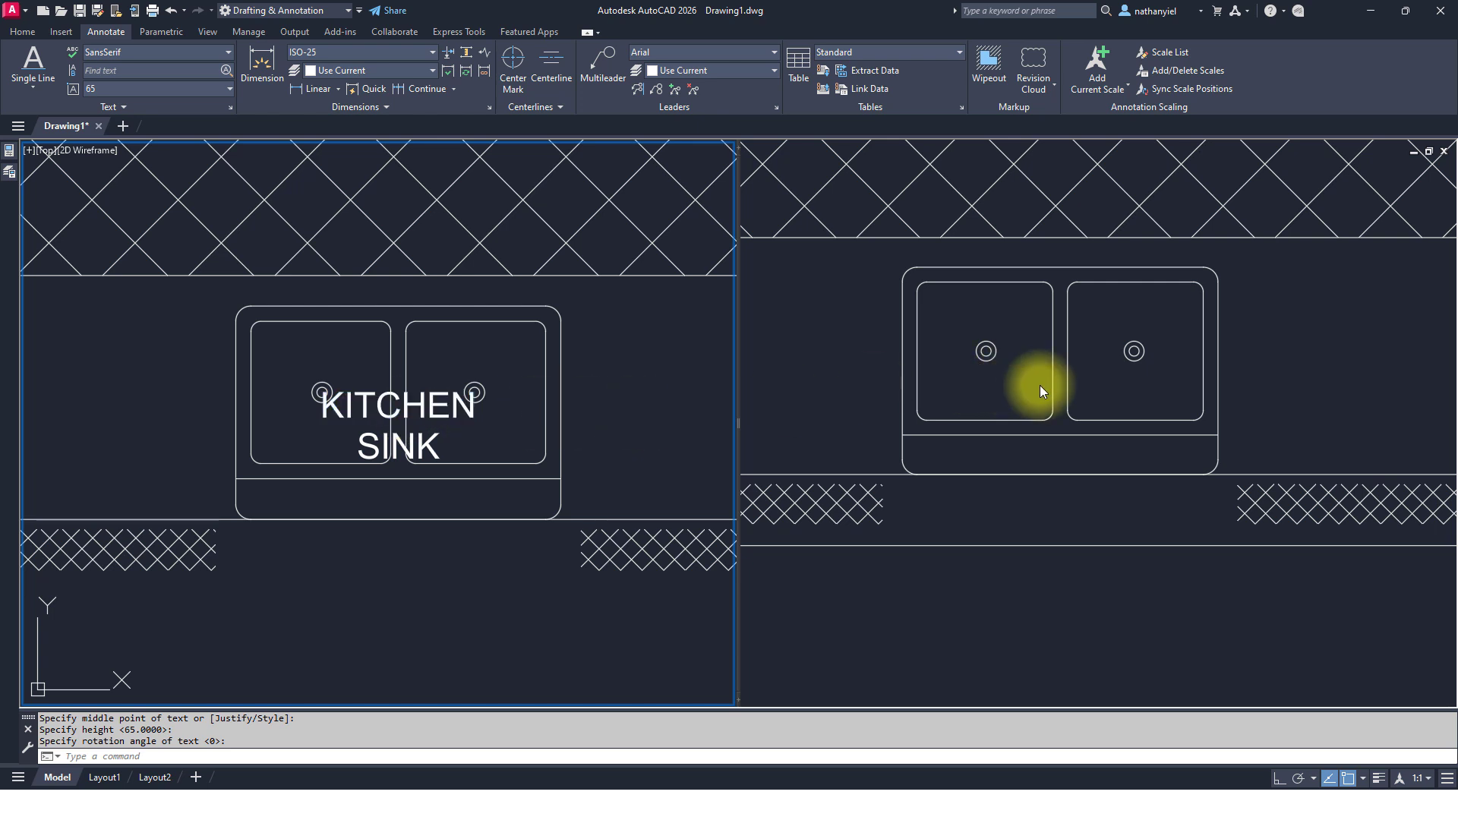
{"action": "left_click", "coordinate": [1015, 398]}
{"action": "type", "text": "DT"}
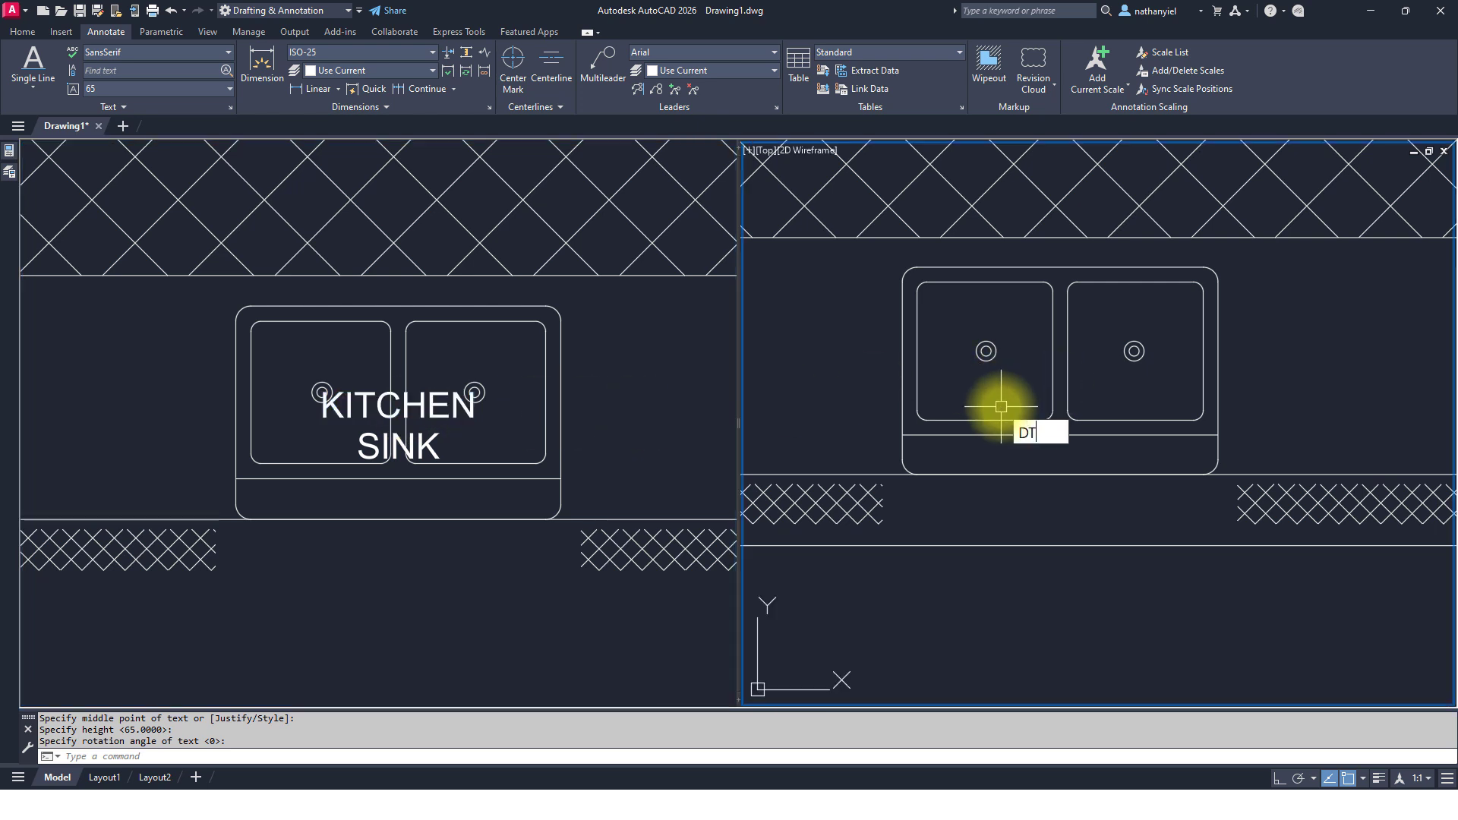
{"action": "key", "text": "Return"}
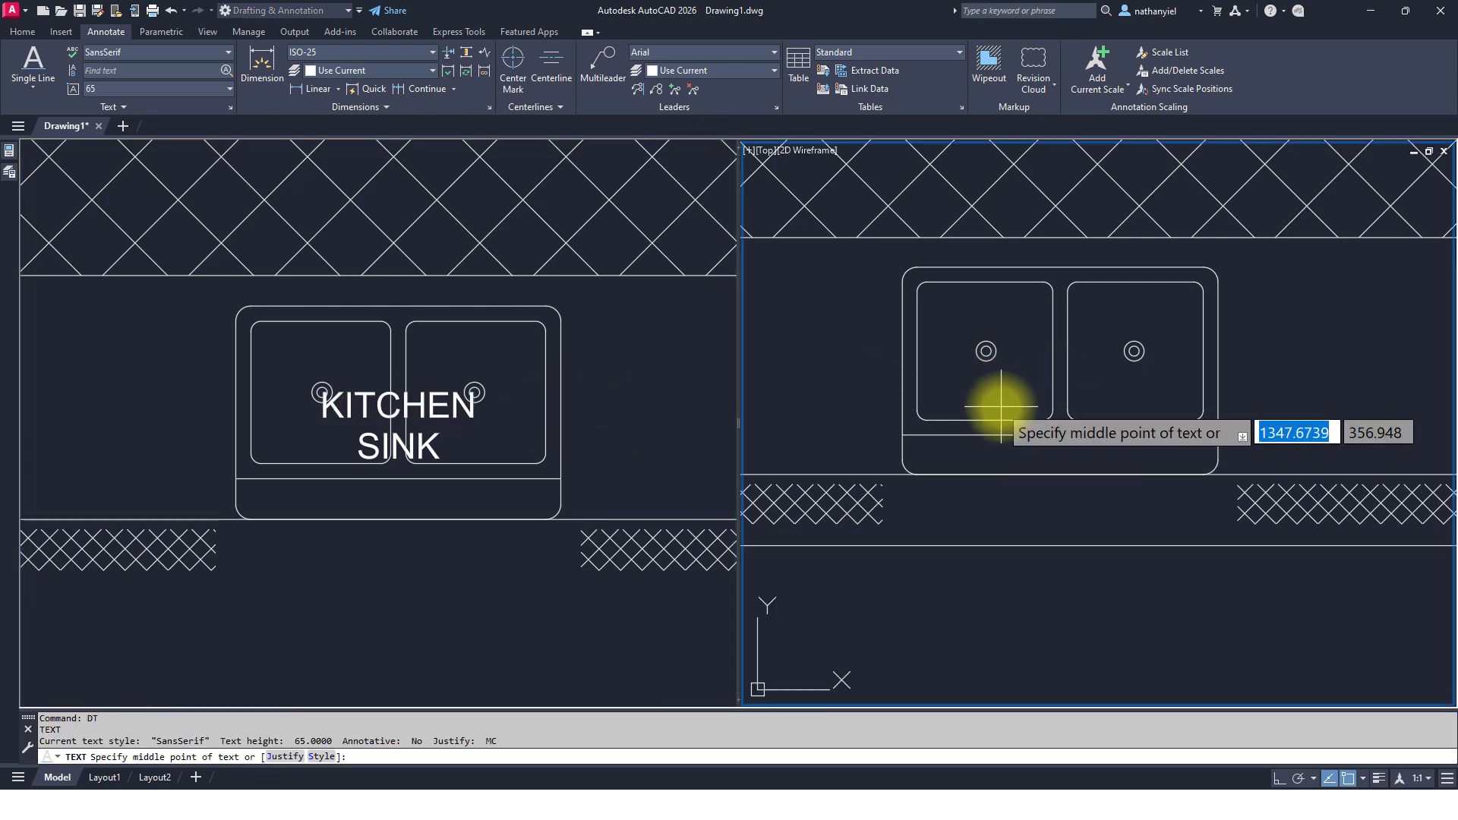
{"action": "right_click", "coordinate": [1033, 372], "text": "shift"}
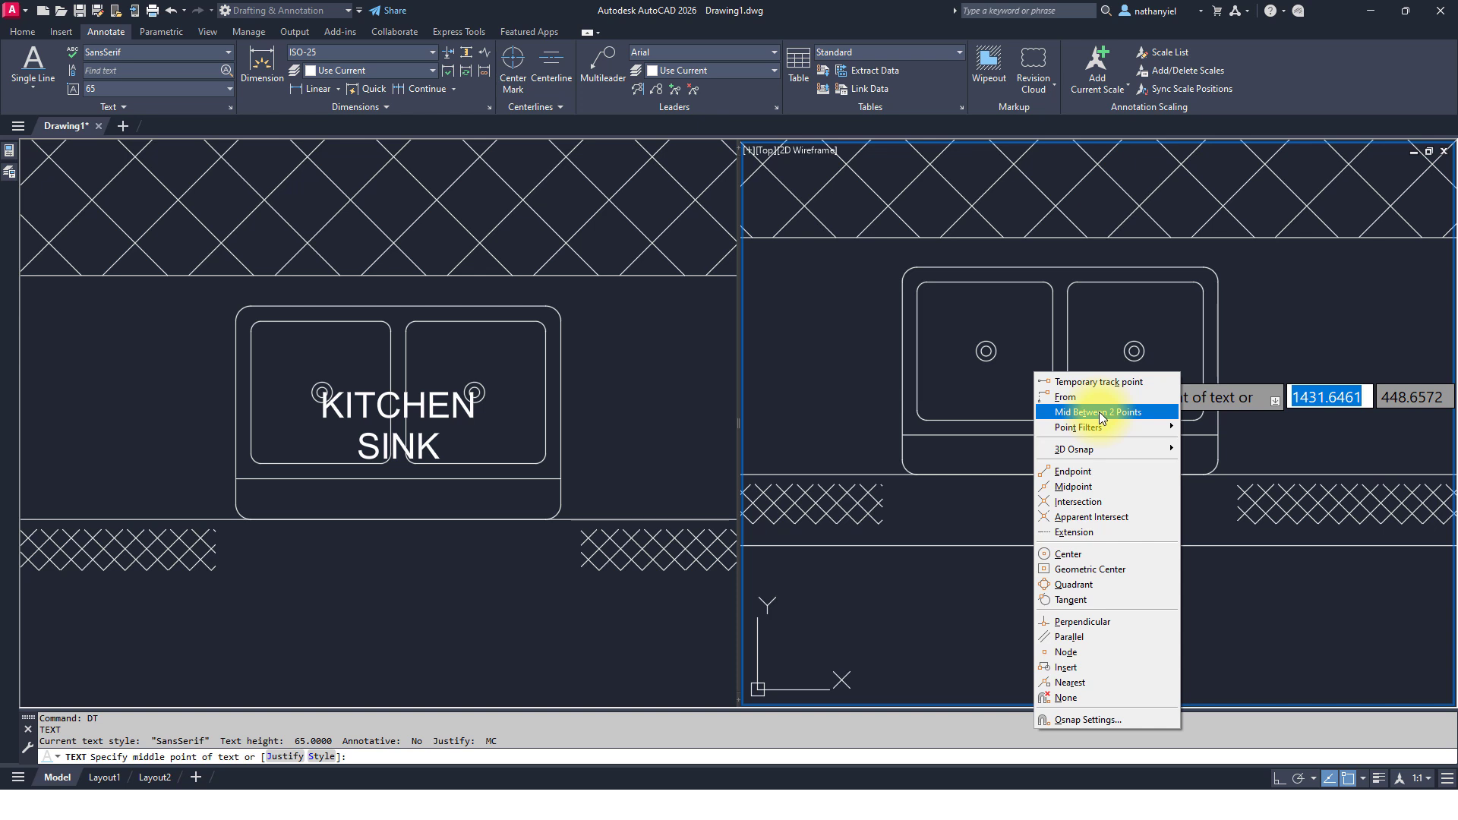
{"action": "left_click", "coordinate": [1100, 412]}
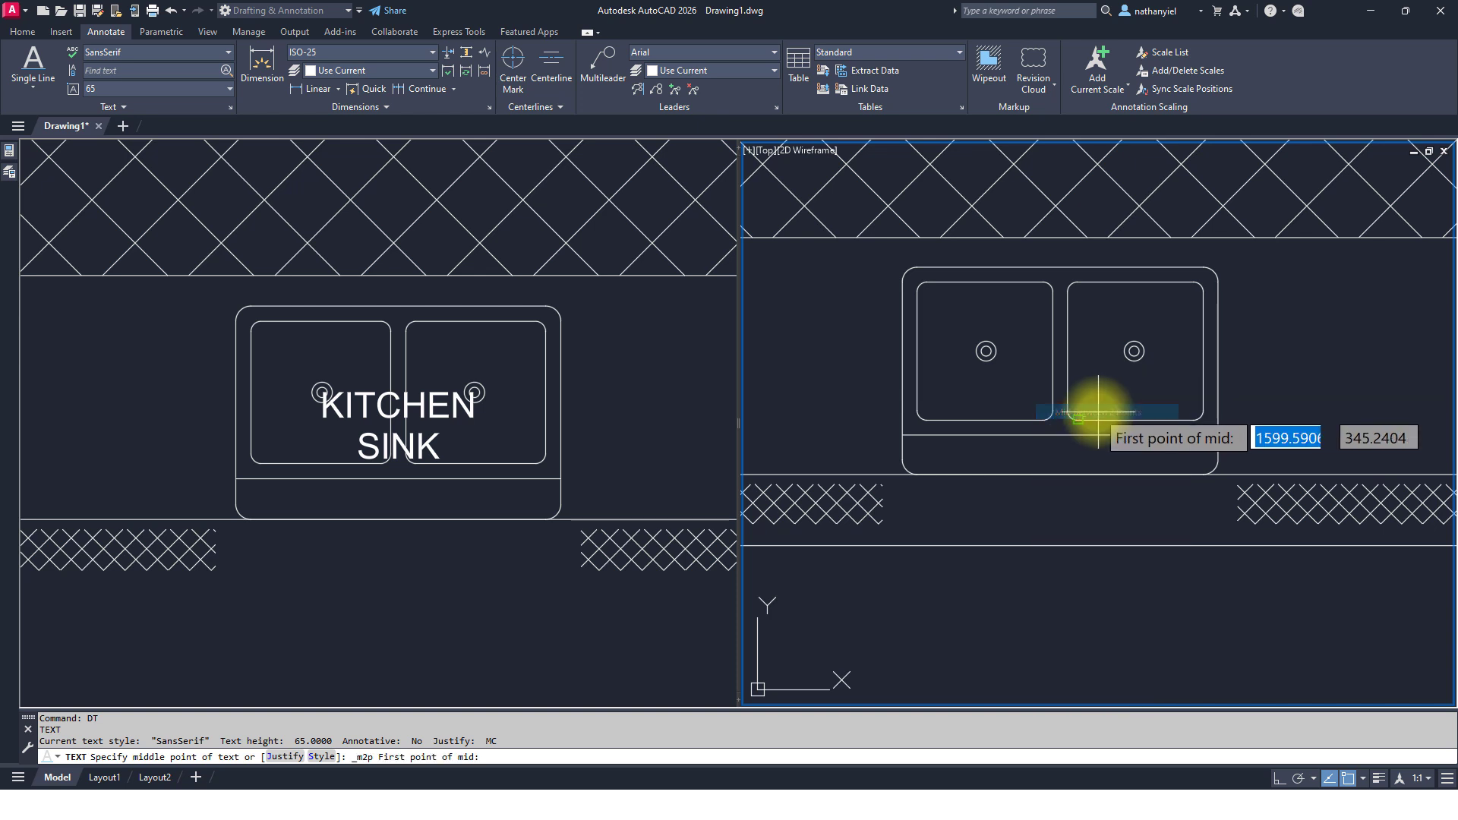
{"action": "scroll", "coordinate": [1060, 369], "scroll_direction": "up", "scroll_amount": 4}
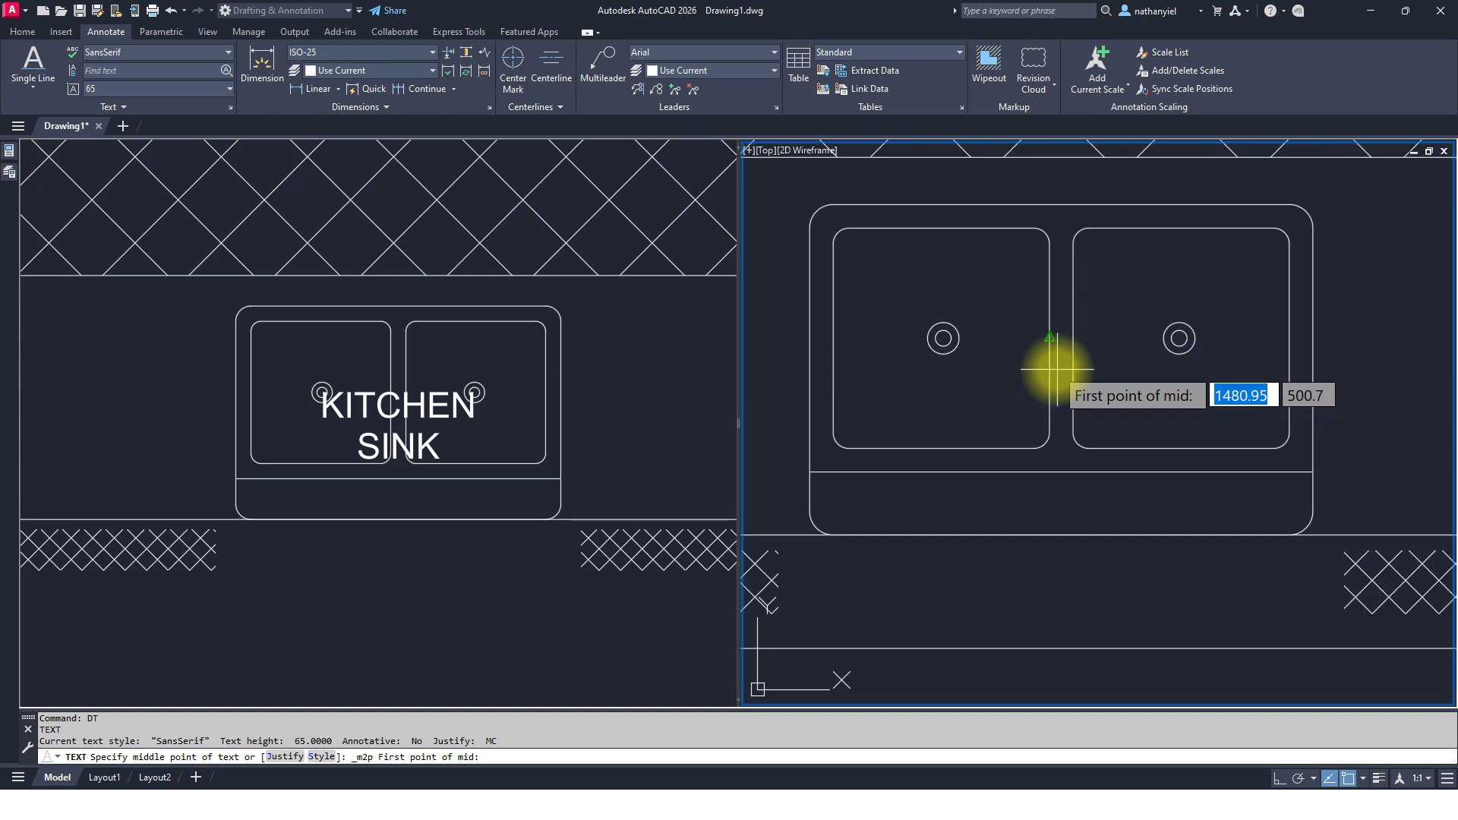
{"action": "left_click", "coordinate": [1042, 320]}
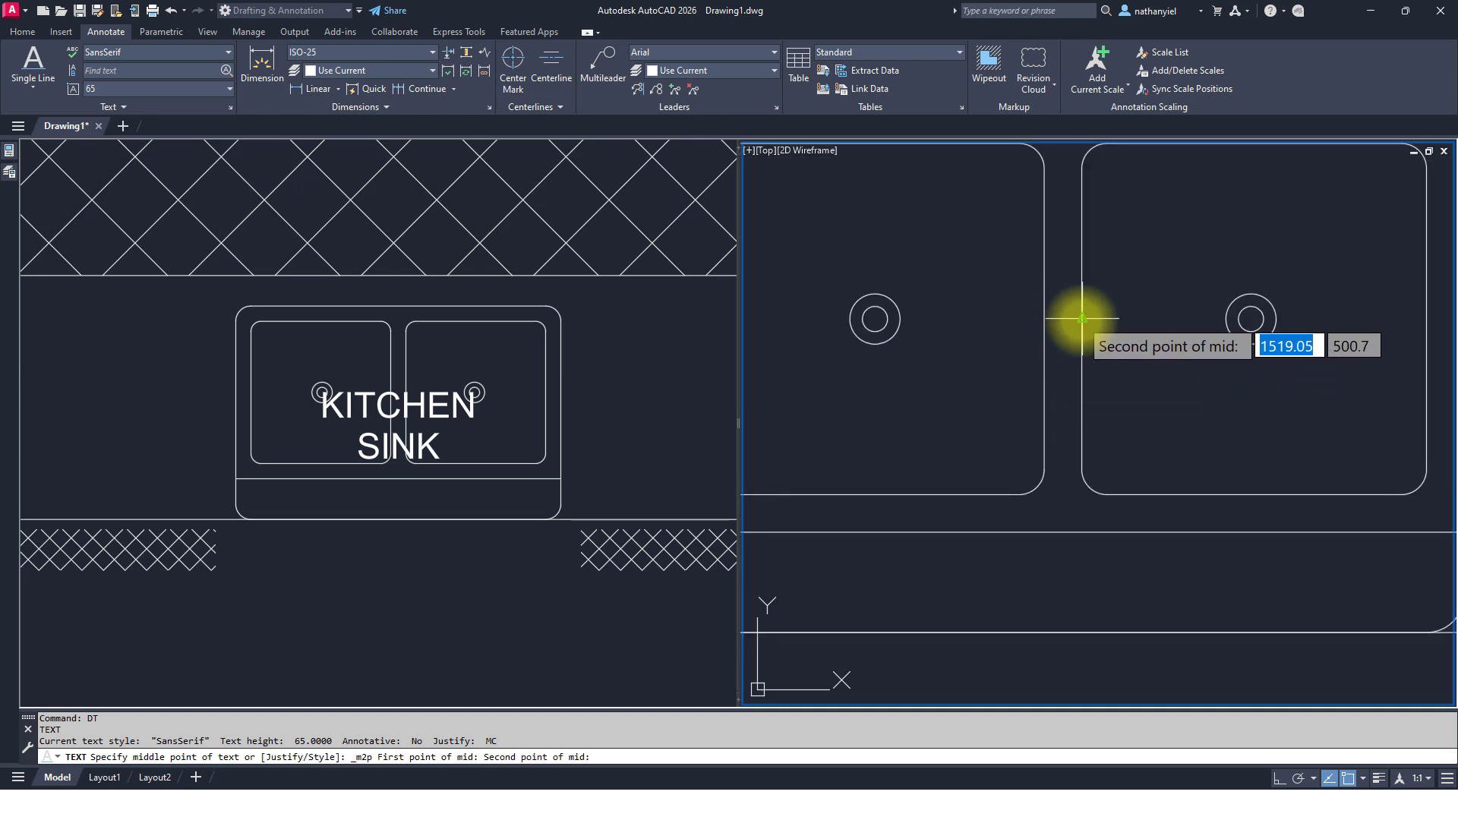
{"action": "left_click", "coordinate": [1082, 319]}
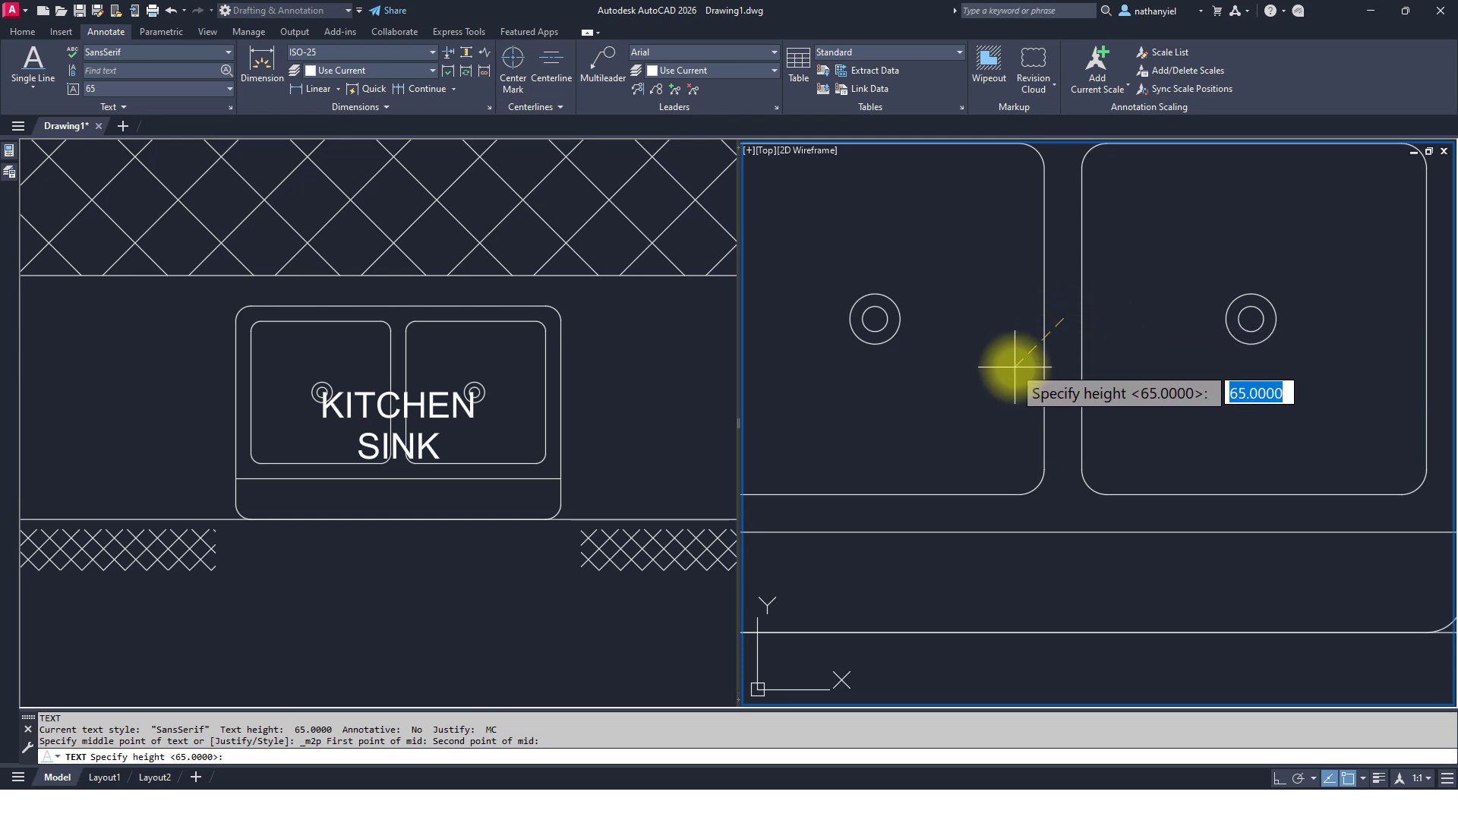
- Give the sink text height 65 and rotation 0, and enter KITCHEN and SINK on two lines
{"action": "key", "text": "Return"}
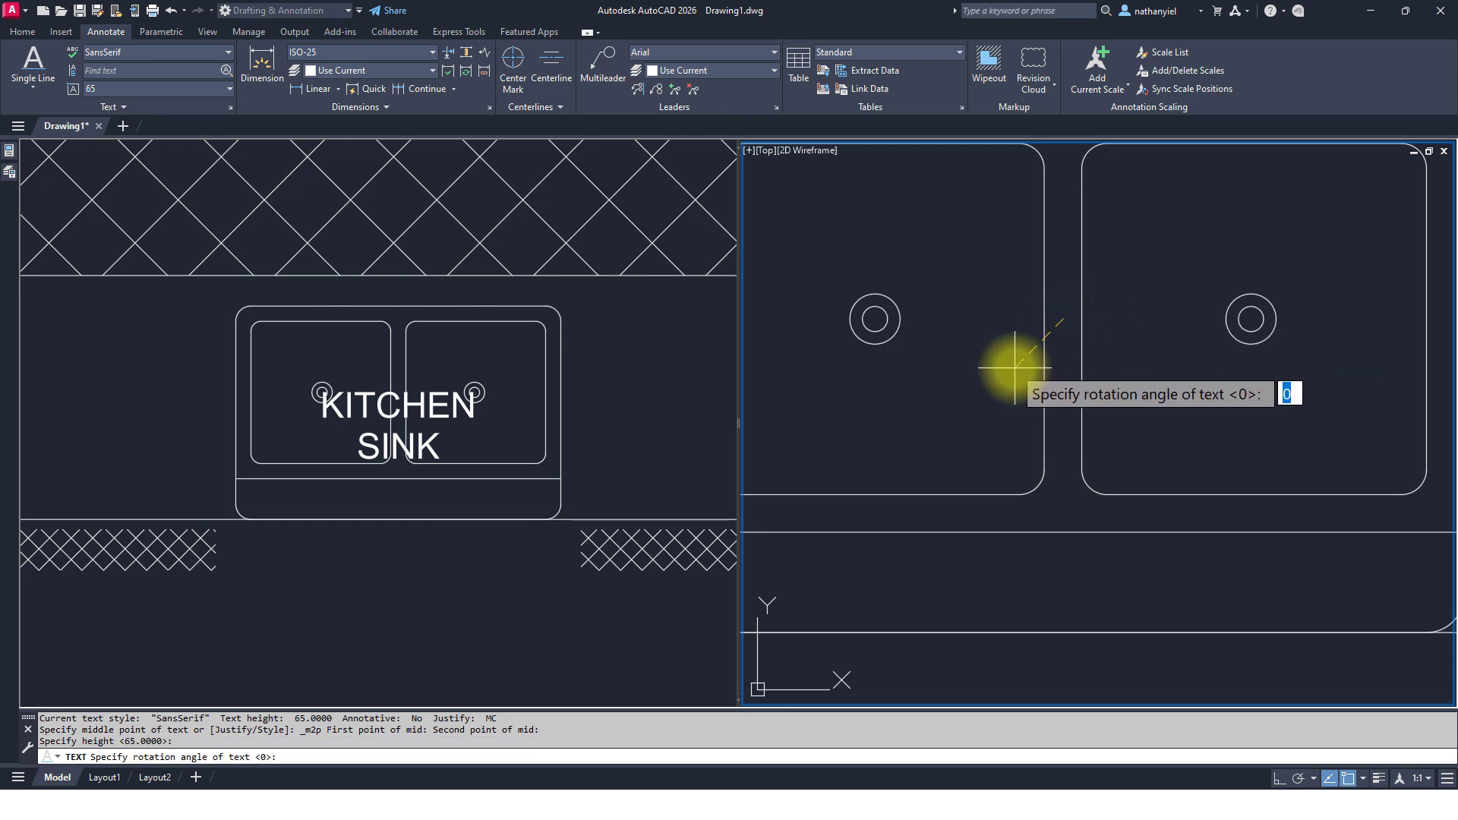
{"action": "key", "text": "Return"}
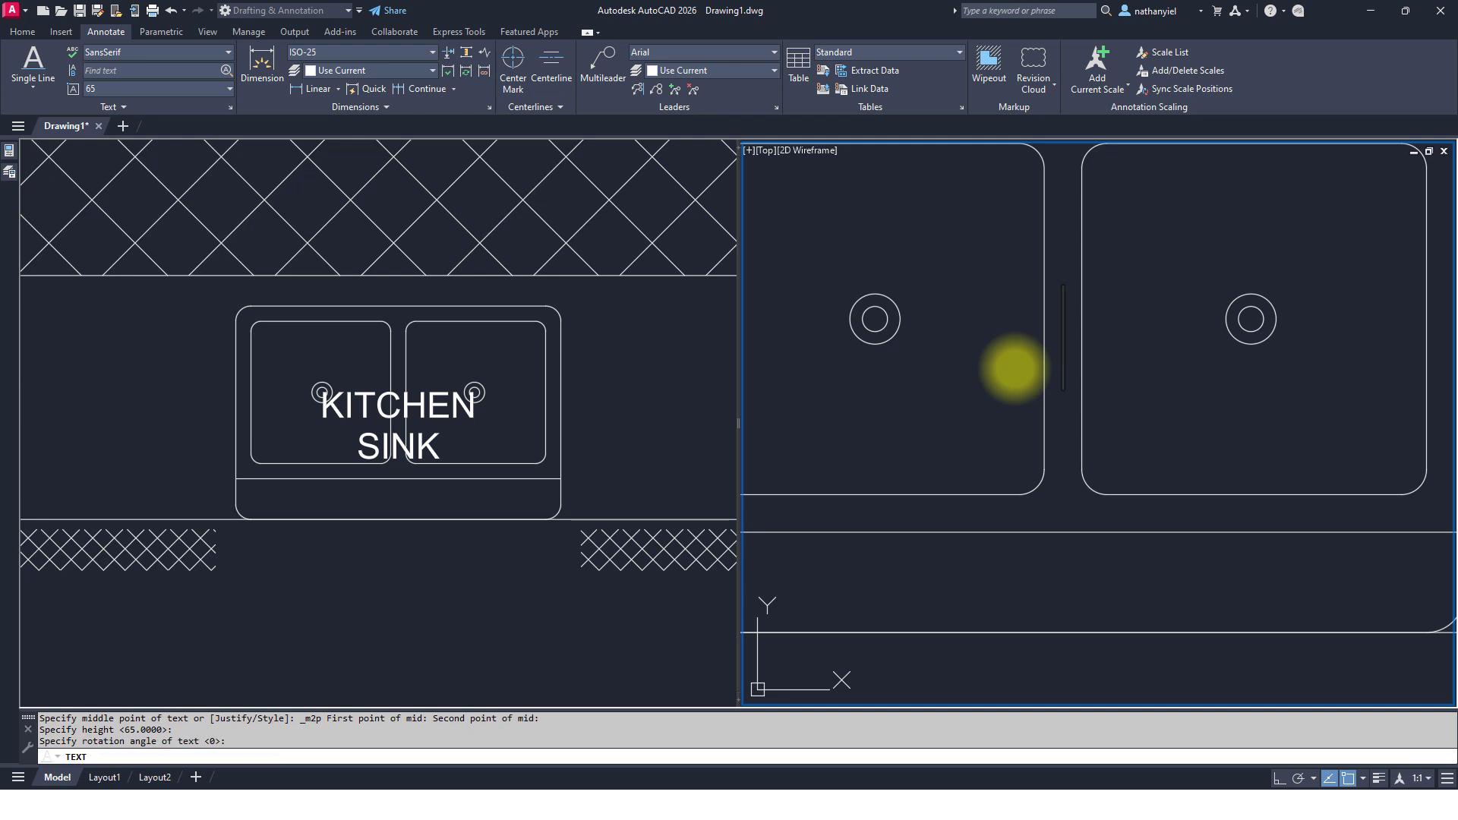
{"action": "type", "text": "KITCH"}
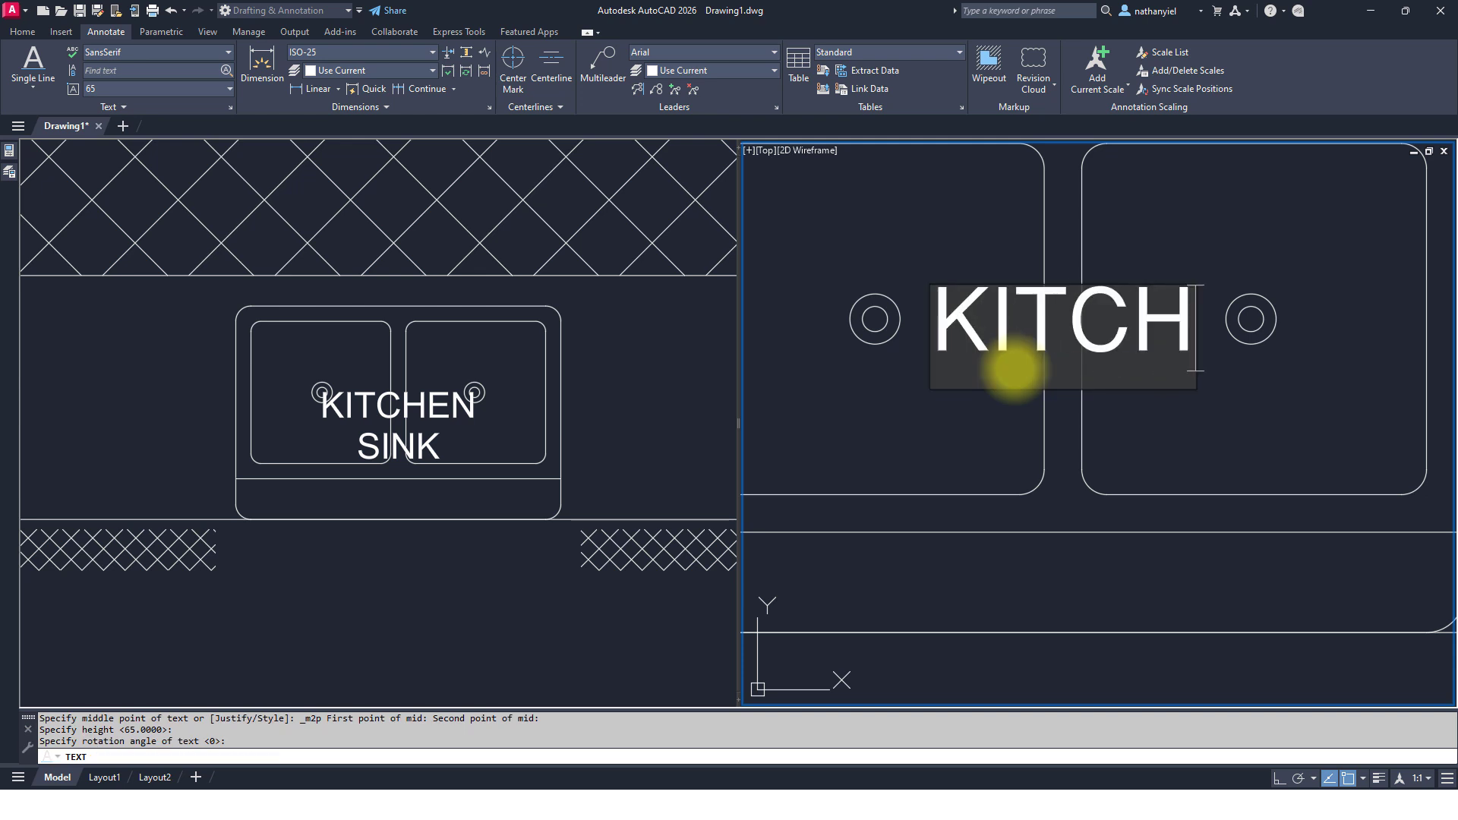
{"action": "type", "text": "EN"}
{"action": "key", "text": "BackSpace"}
{"action": "type", "text": "EN"}
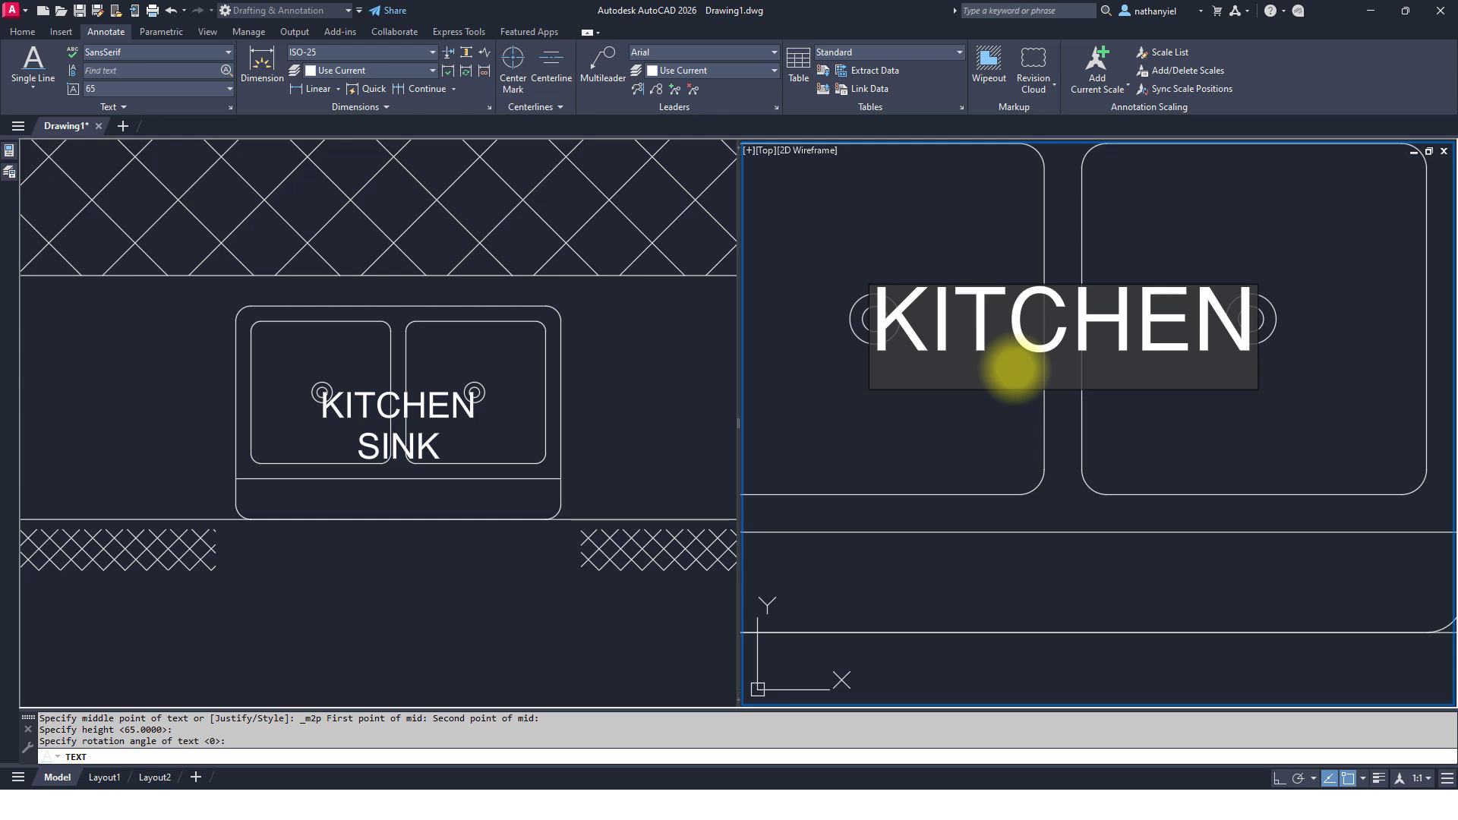
{"action": "key", "text": "Return"}
{"action": "type", "text": "SI"}
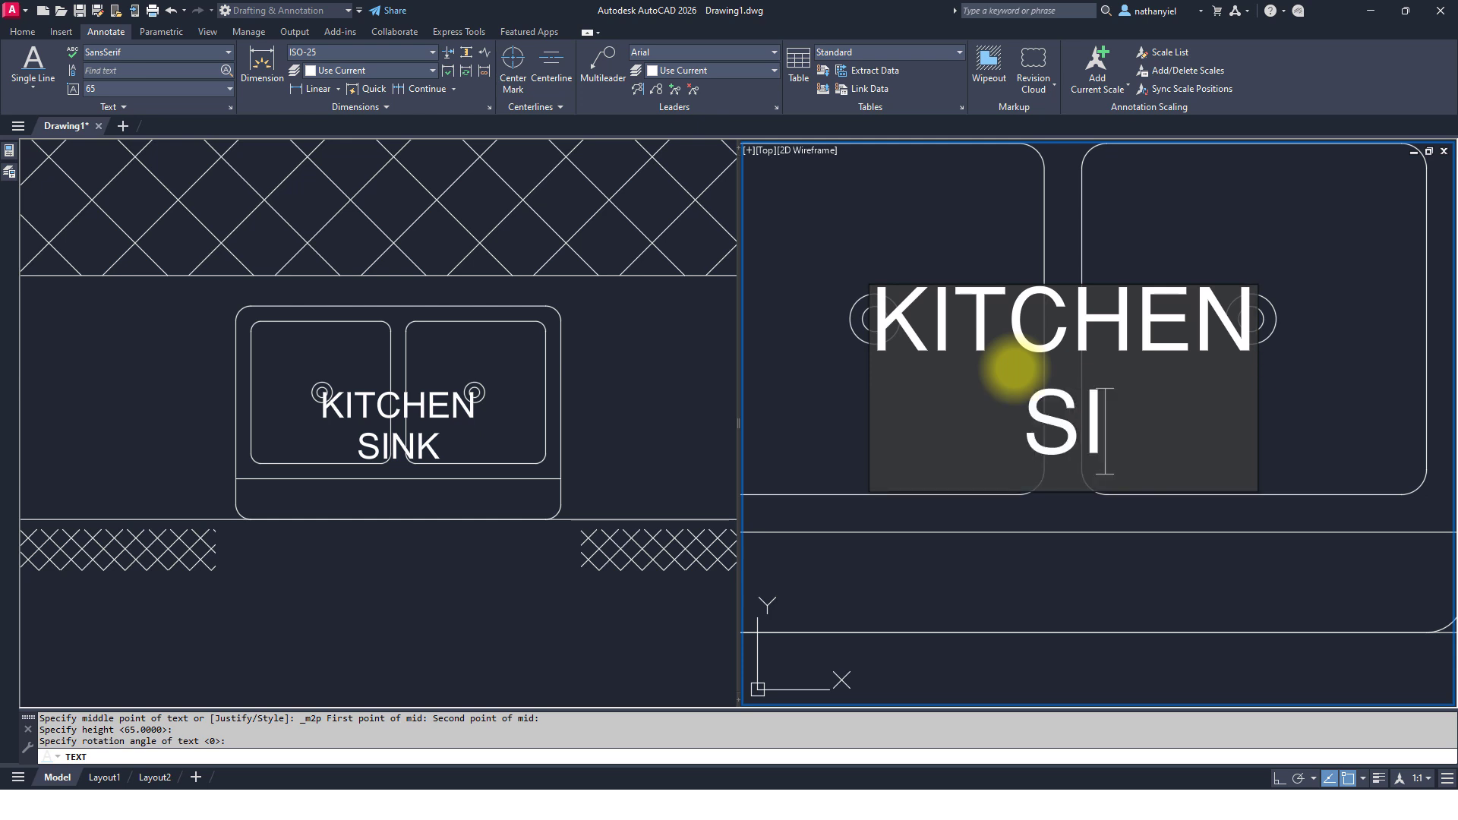
{"action": "type", "text": "NK"}
{"action": "key", "text": "Return"}
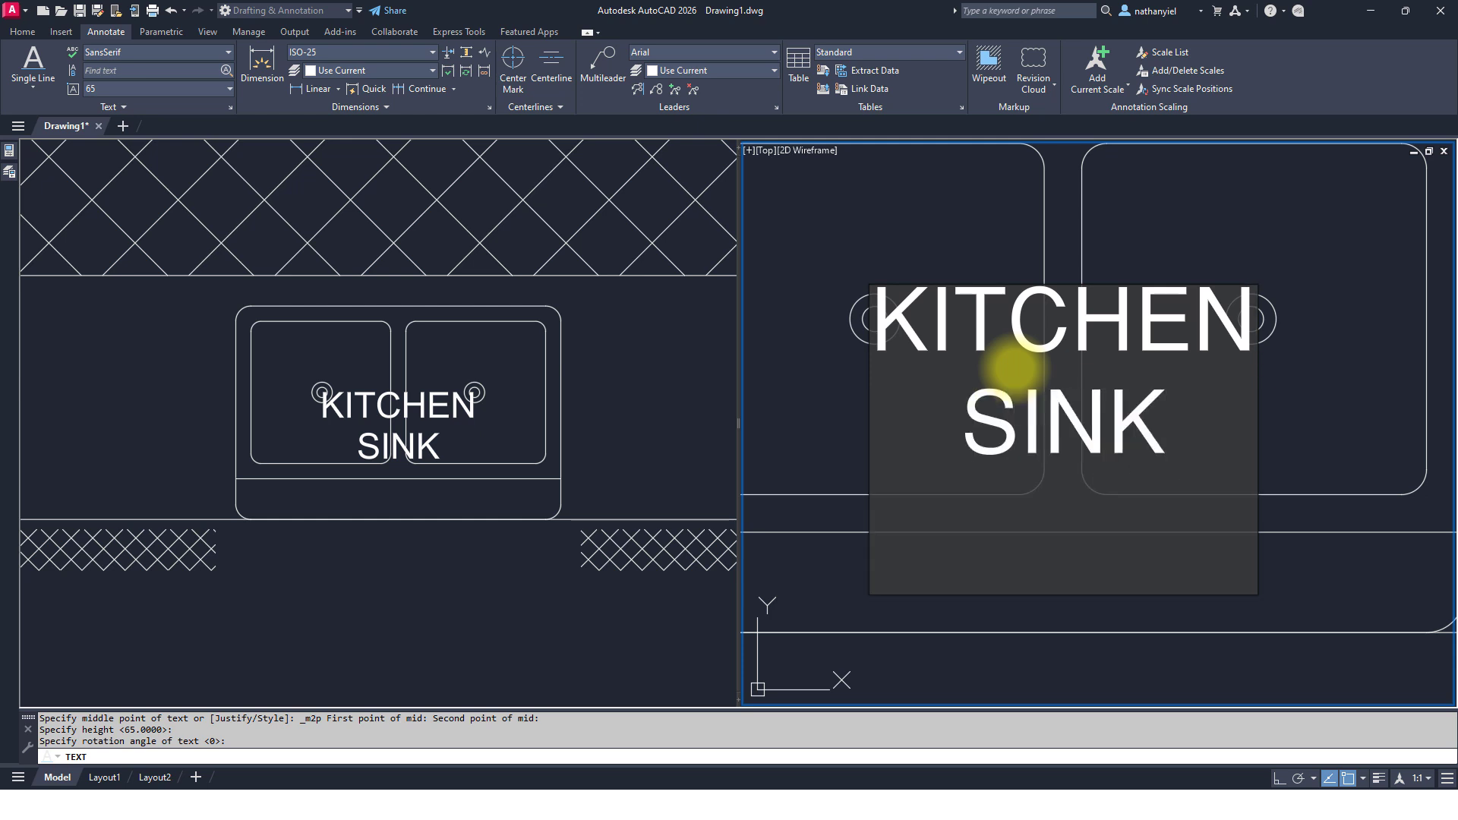
{"action": "key", "text": "Return"}
- Set the justification of the KITCHEN and SINK texts in both the sample and practice sinks to Top center
{"action": "middle_click_drag", "start_coordinate": [853, 407], "coordinate": [877, 471]}
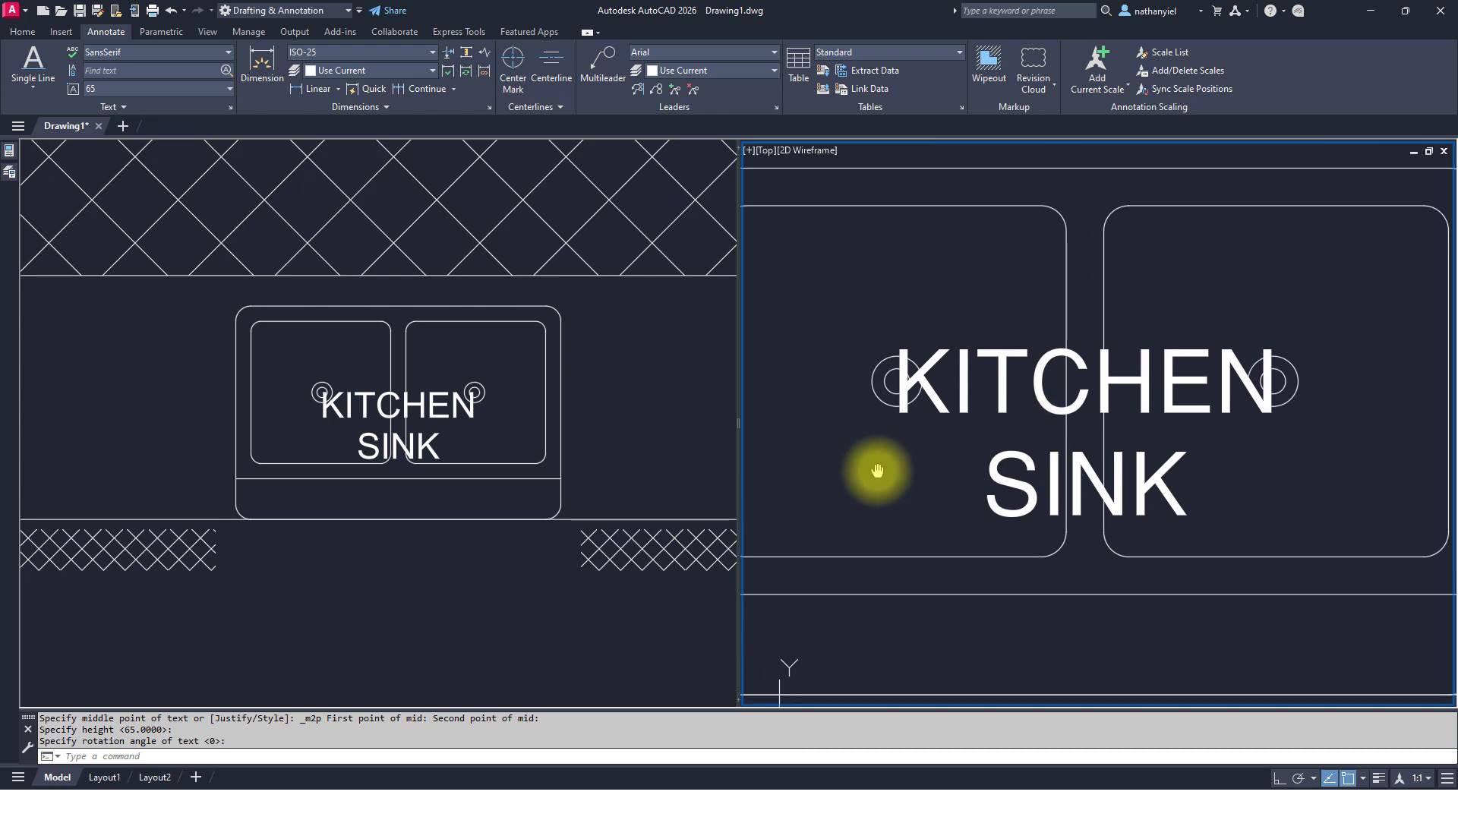
{"action": "left_click", "coordinate": [449, 410]}
{"action": "scroll", "coordinate": [433, 420], "scroll_direction": "up", "scroll_amount": 2}
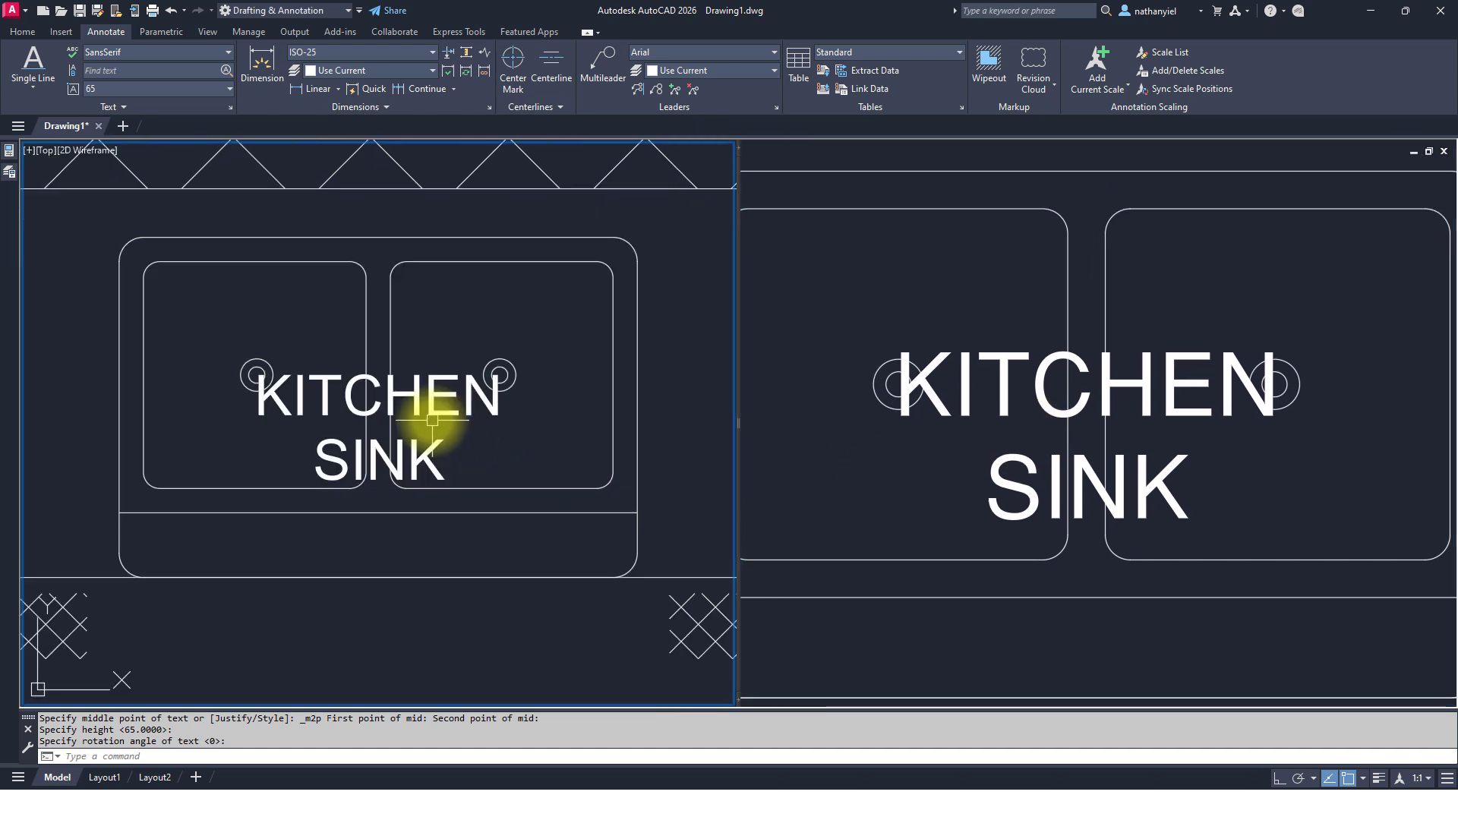
{"action": "left_click", "coordinate": [842, 421]}
{"action": "left_click", "coordinate": [438, 342]}
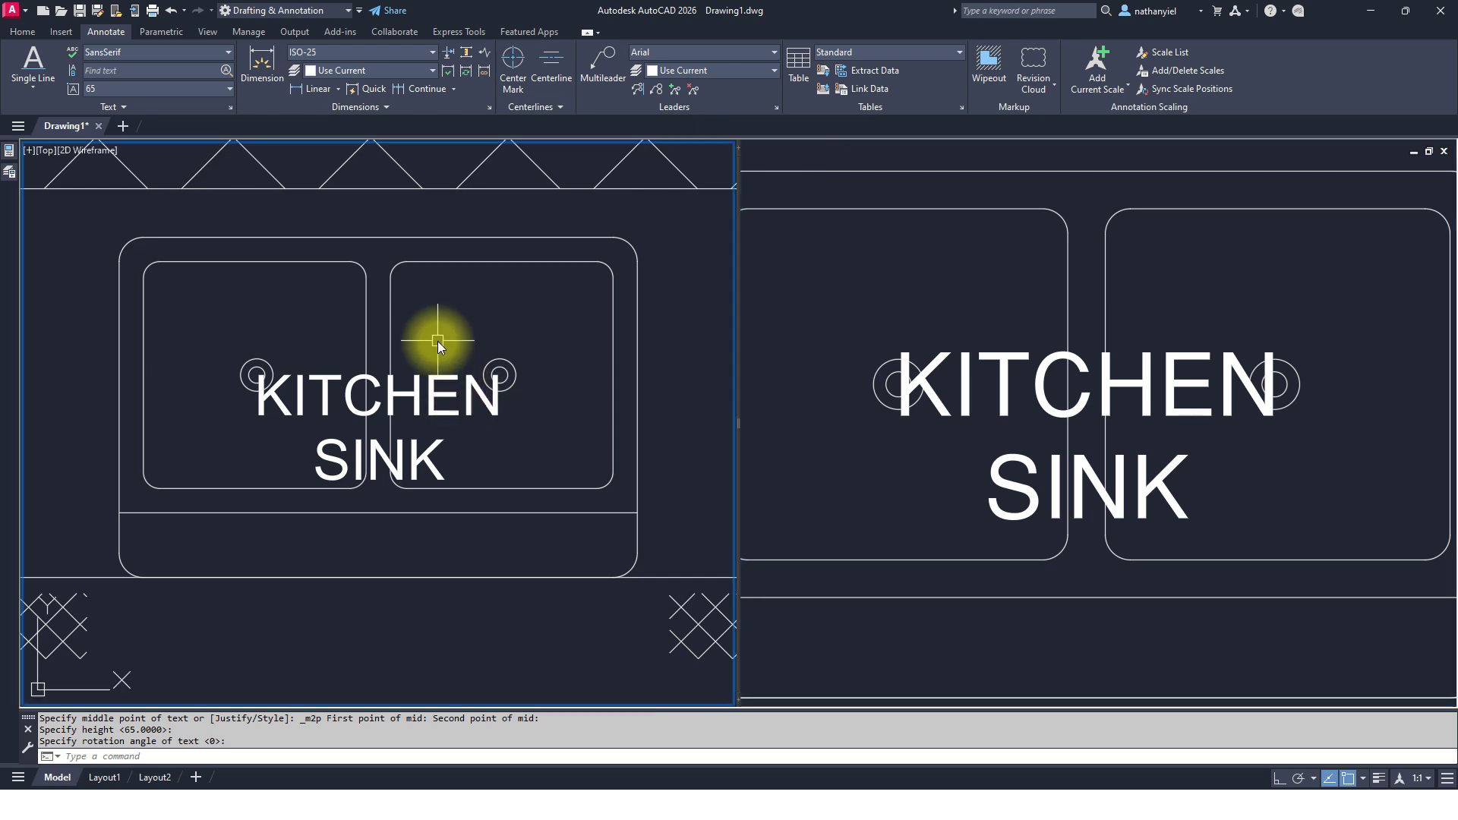
{"action": "left_click", "coordinate": [433, 407]}
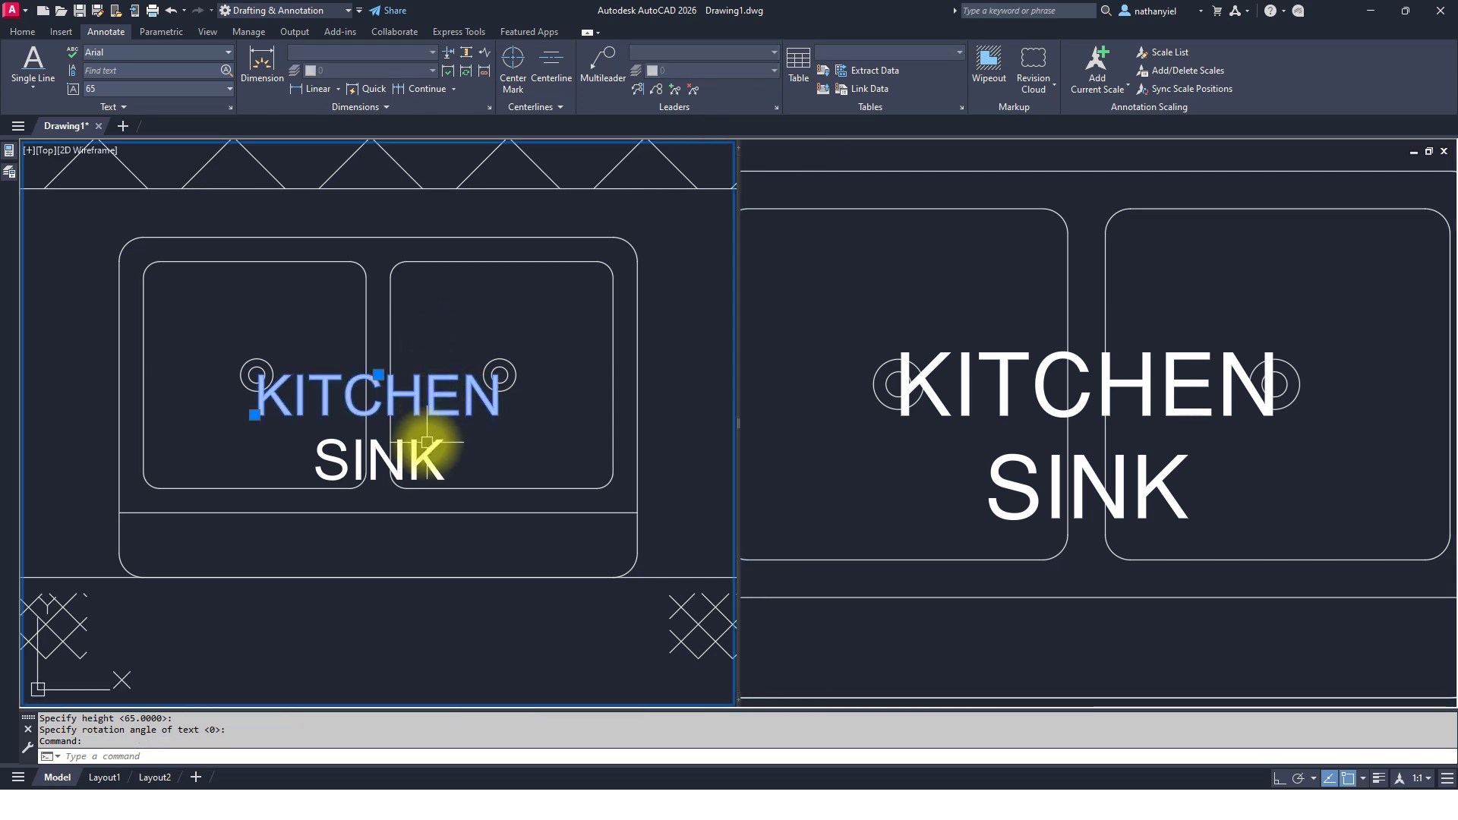
{"action": "left_click", "coordinate": [845, 379]}
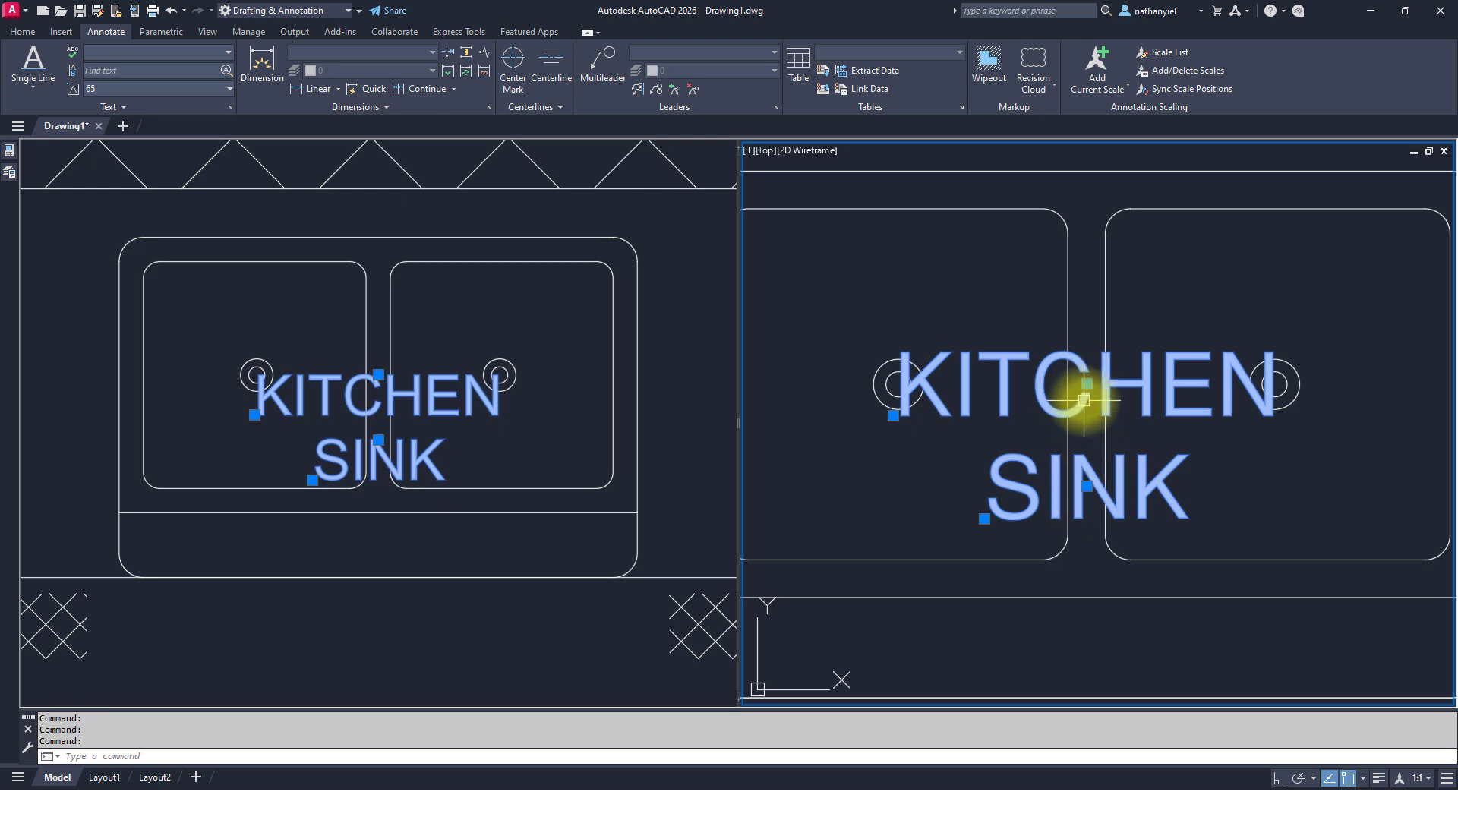
{"action": "left_click", "coordinate": [416, 376]}
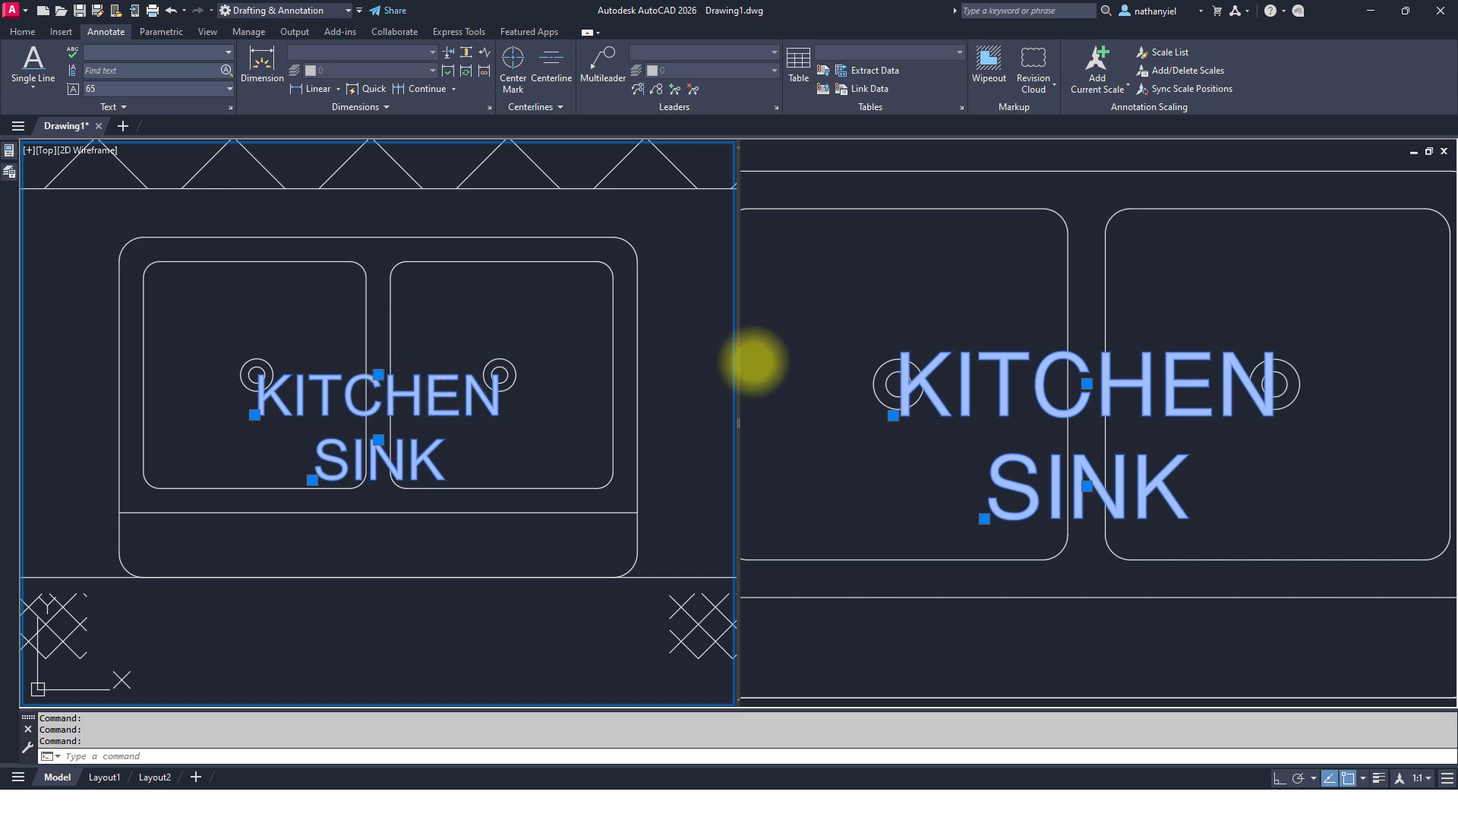
{"action": "mouse_move", "coordinate": [9, 161]}
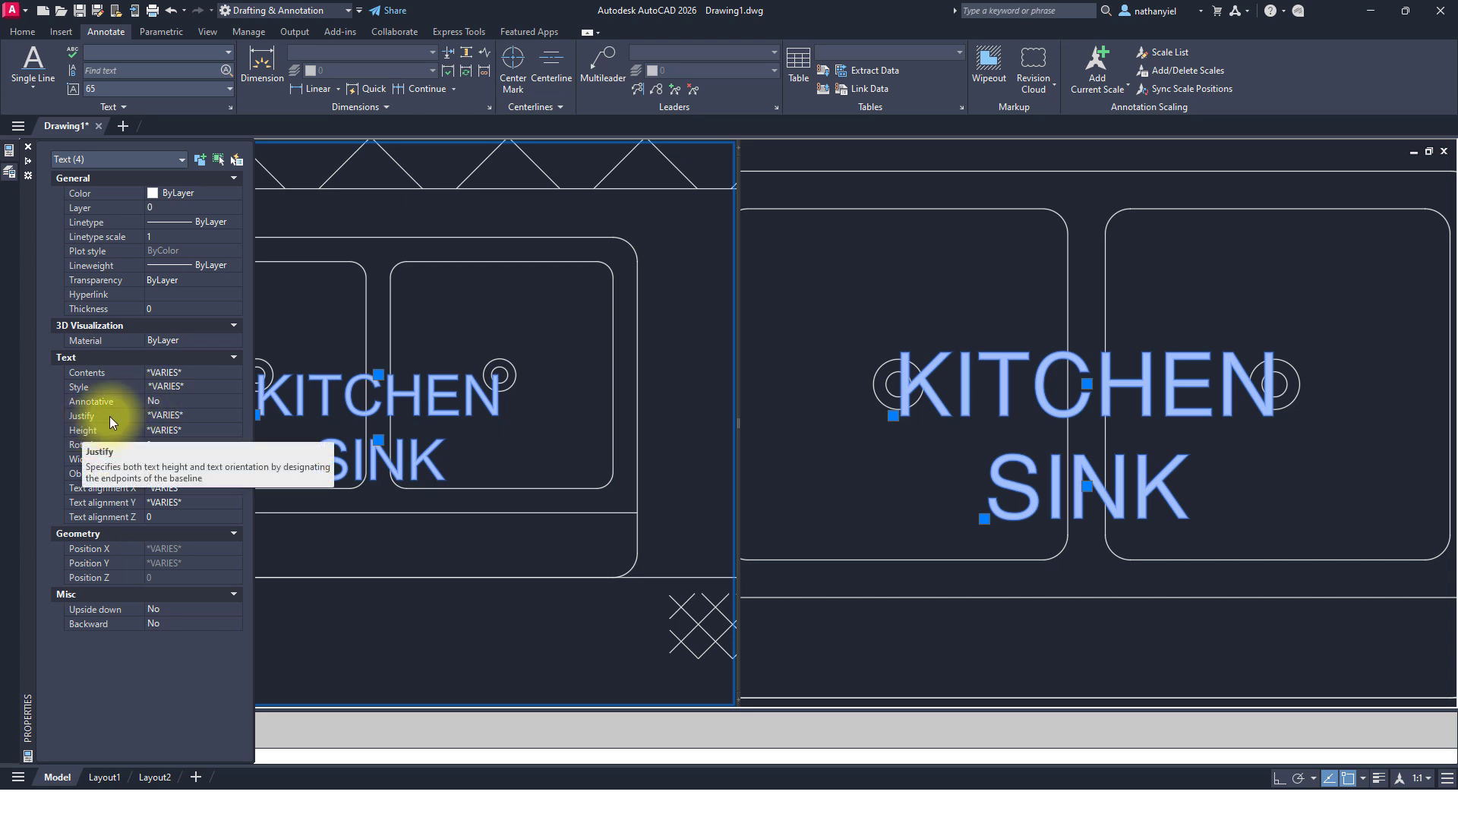
{"action": "left_click", "coordinate": [193, 418]}
{"action": "left_click", "coordinate": [204, 417]}
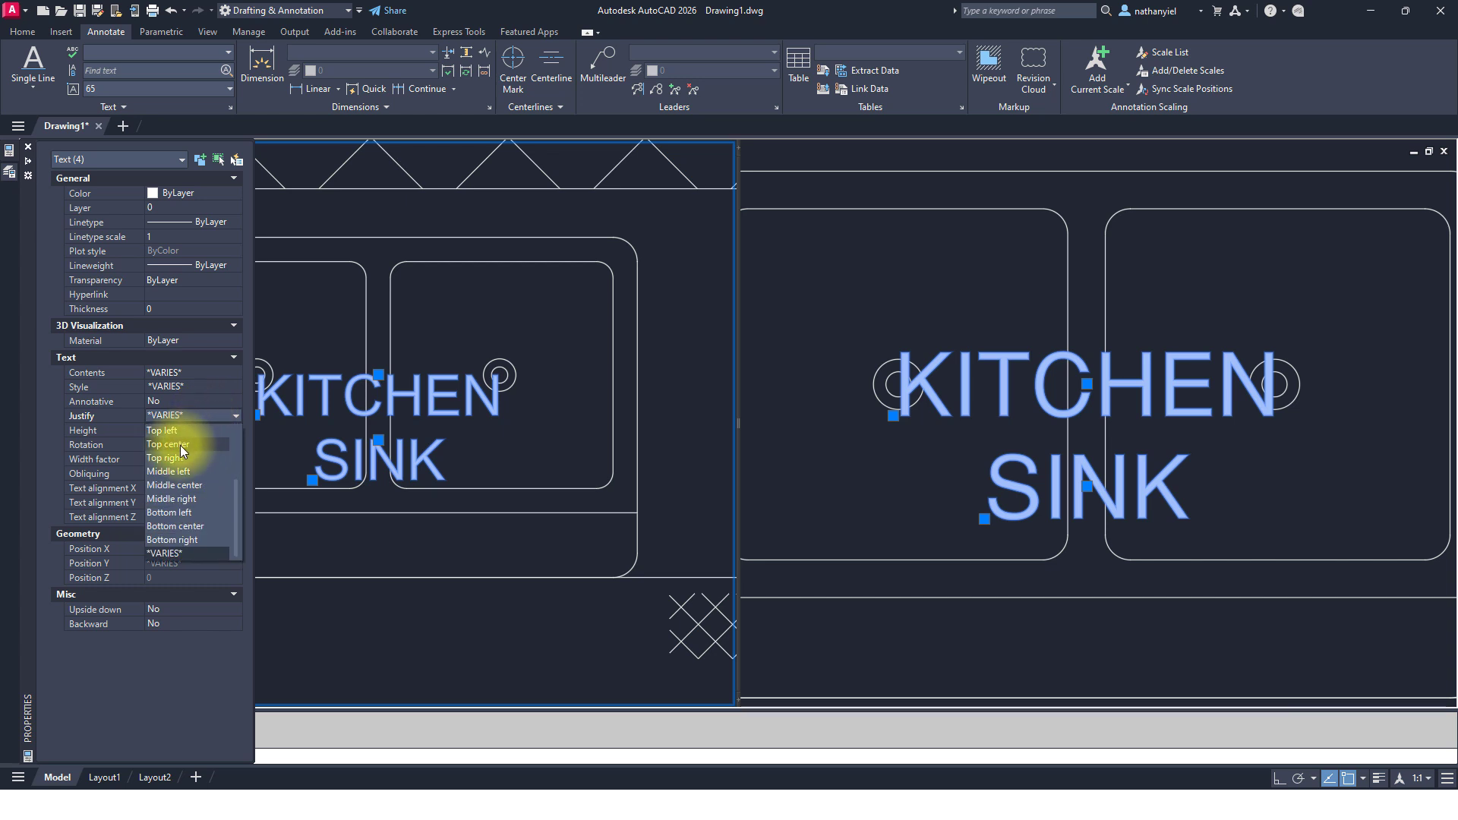
{"action": "left_click", "coordinate": [180, 446]}
{"action": "key", "text": "ctrl+1"}
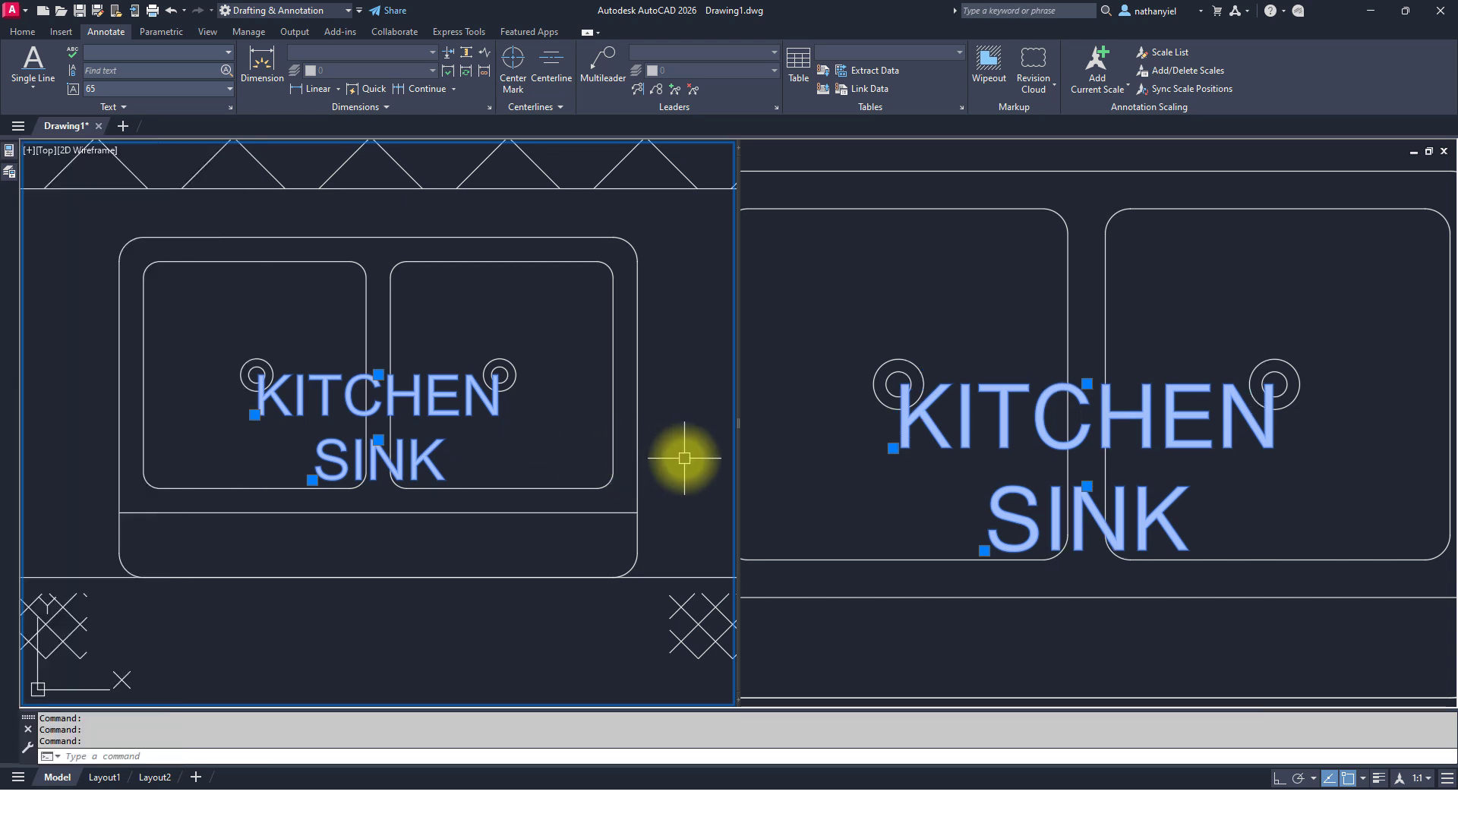
{"action": "key", "text": "Escape"}
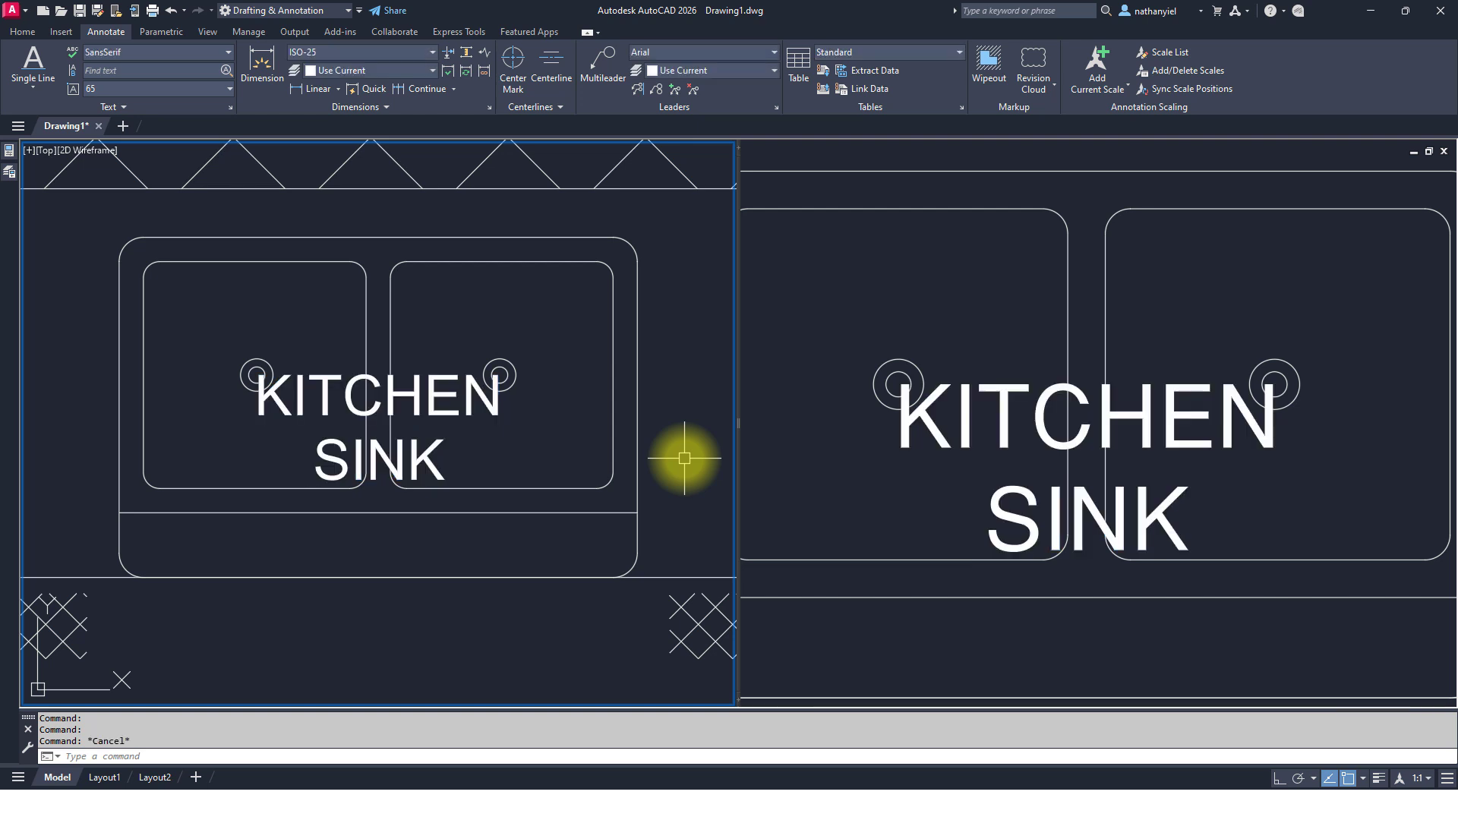
- Examine the title above the sample kitchen plan and its justification and height note against the untitled practice plan
{"action": "left_click", "coordinate": [931, 449]}
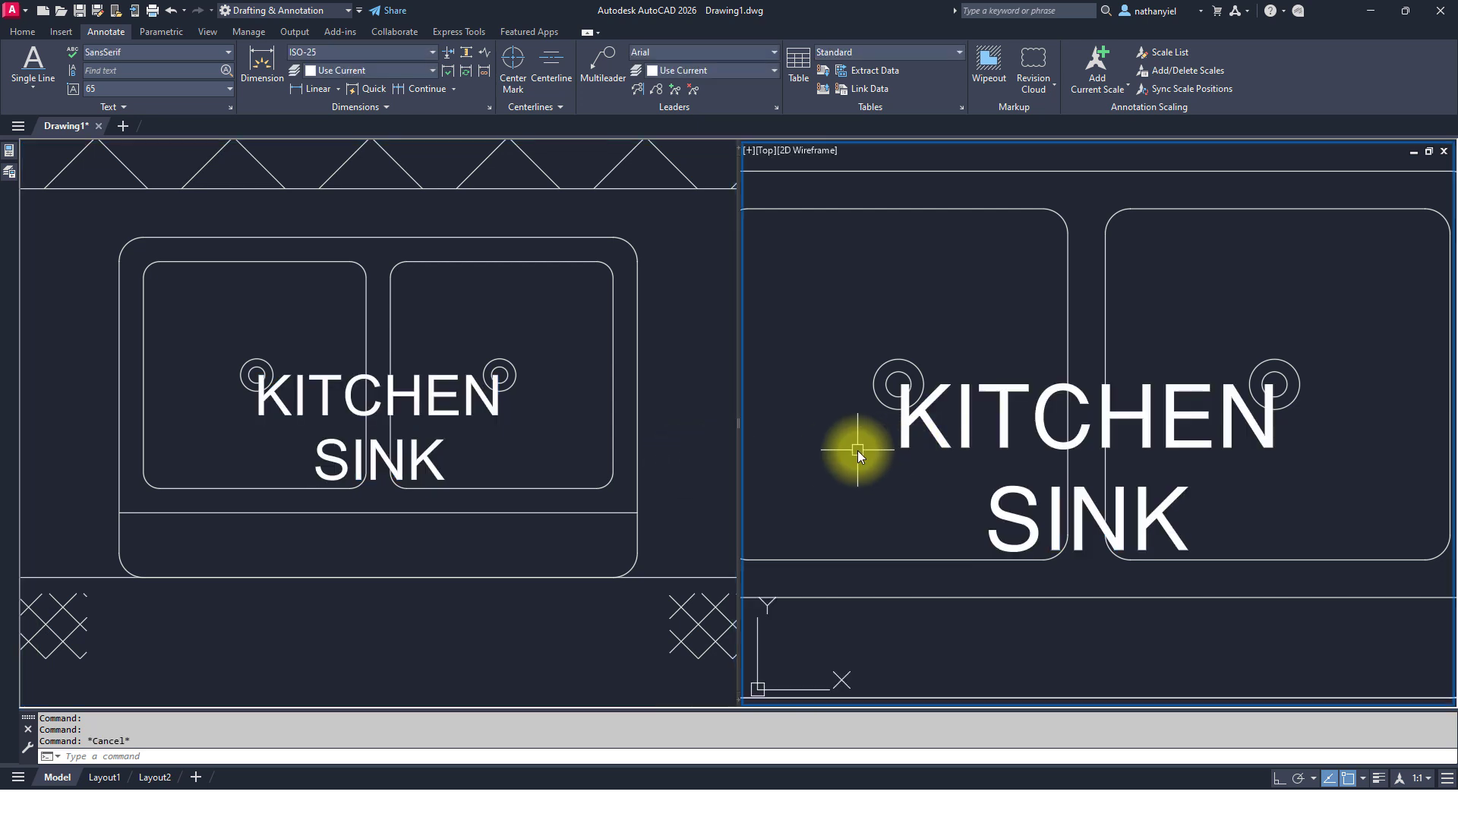
{"action": "scroll", "coordinate": [887, 446], "scroll_direction": "down", "scroll_amount": 10}
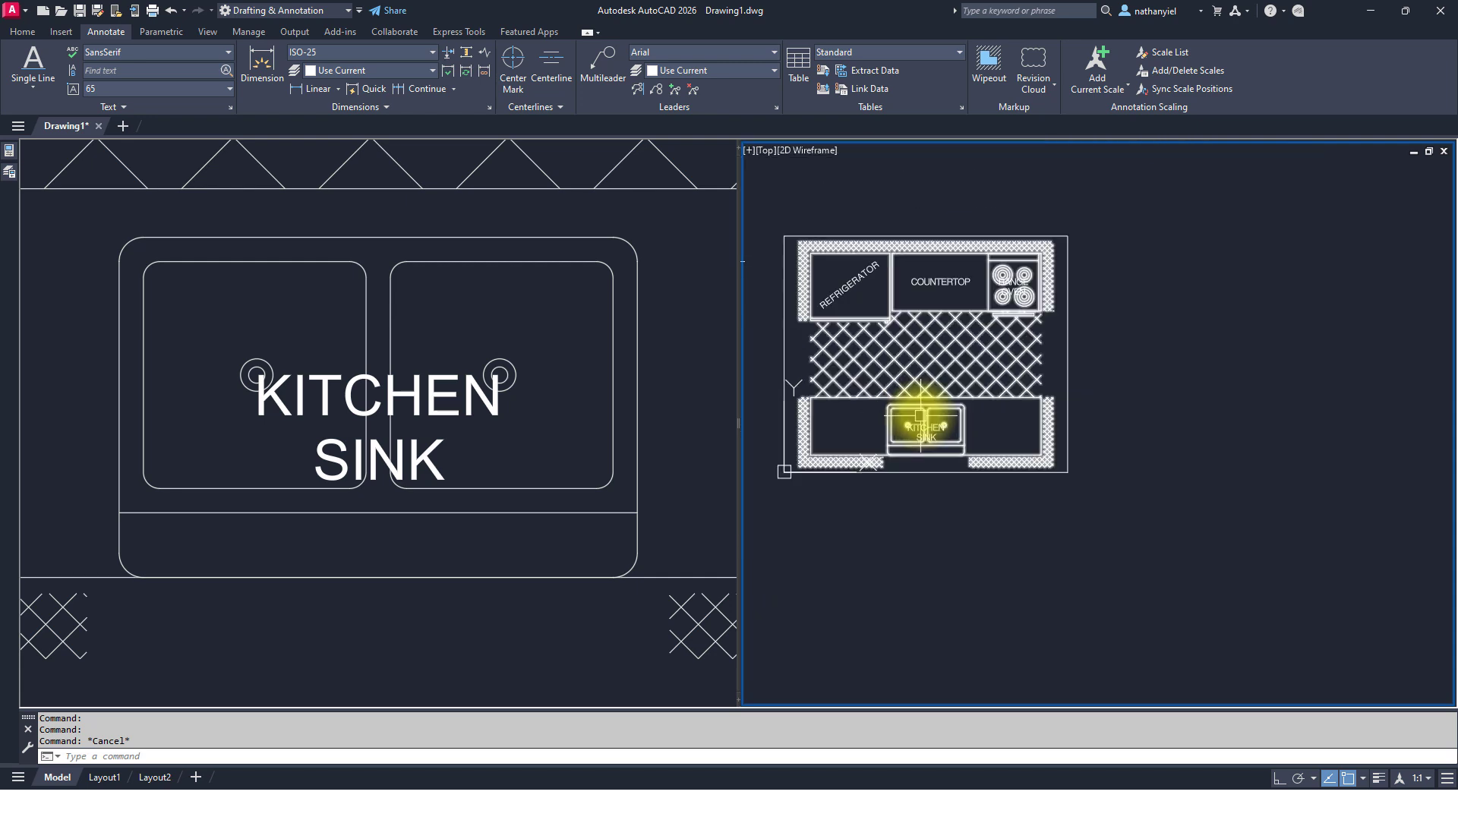
{"action": "middle_click_drag", "start_coordinate": [921, 417], "coordinate": [930, 470]}
{"action": "scroll", "coordinate": [900, 364], "scroll_direction": "up", "scroll_amount": 5}
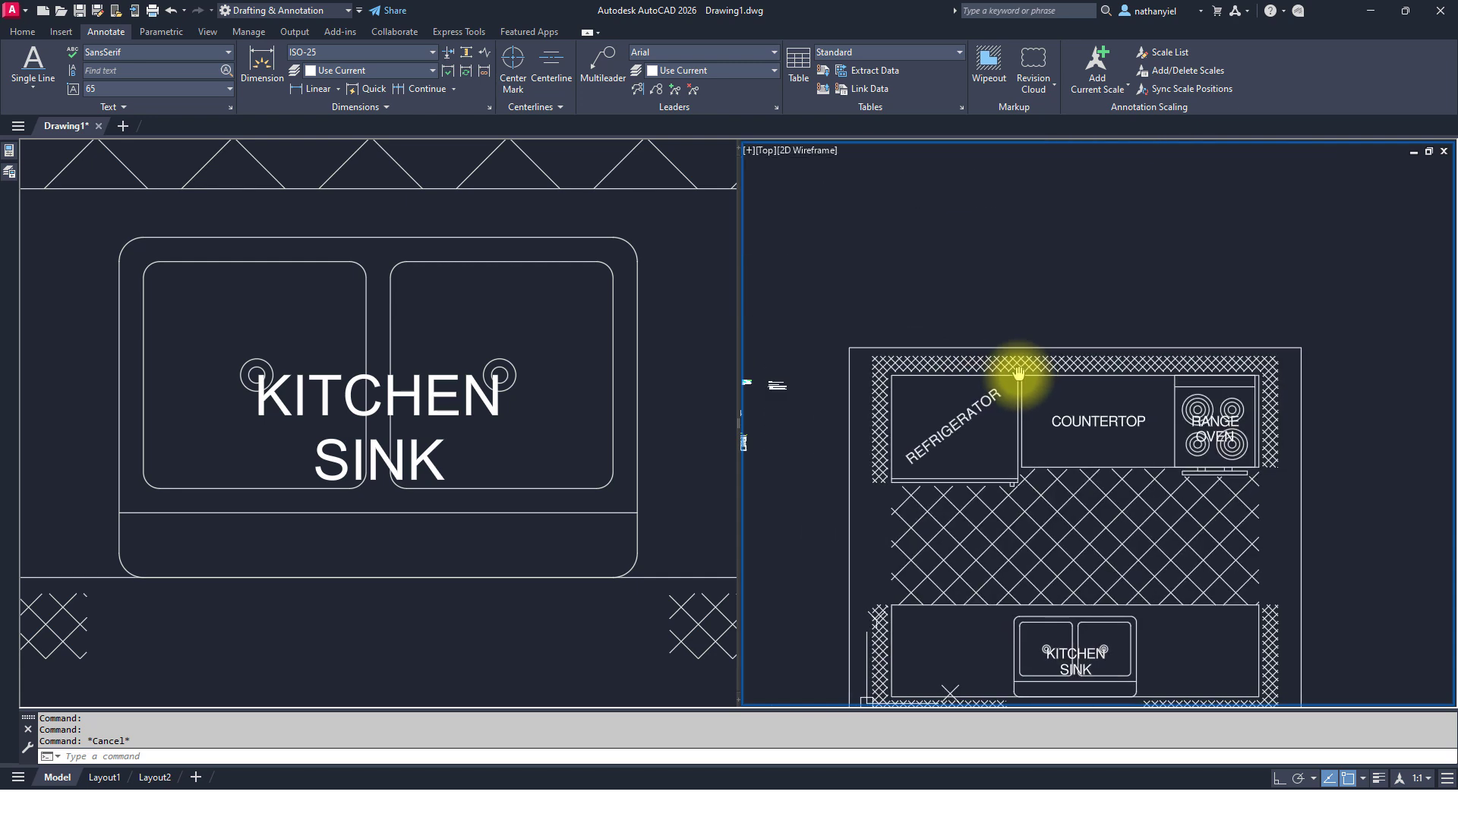
{"action": "middle_click_drag", "start_coordinate": [1024, 357], "coordinate": [1042, 352]}
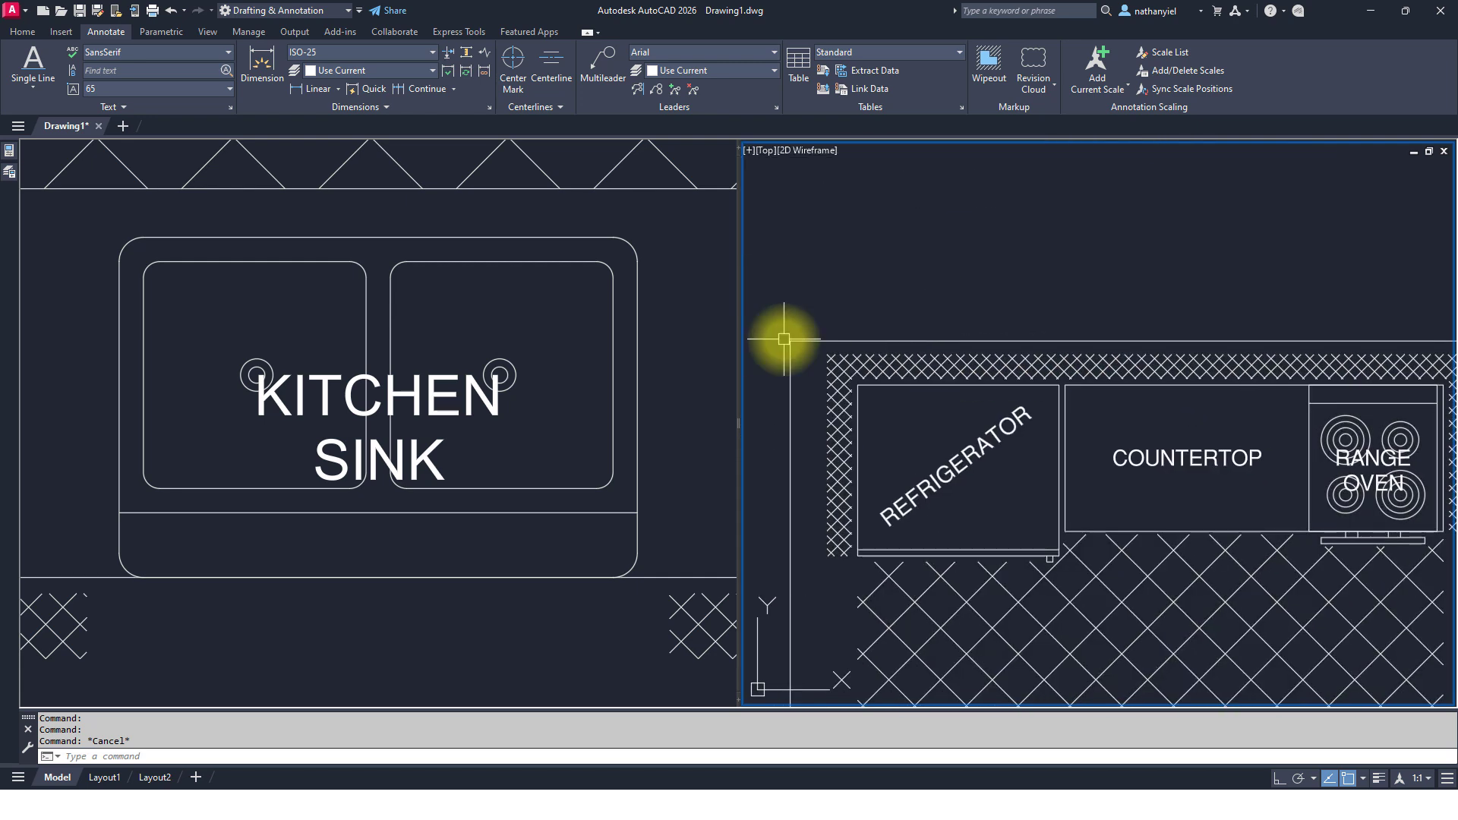
{"action": "scroll", "coordinate": [524, 352], "scroll_direction": "down", "scroll_amount": 8}
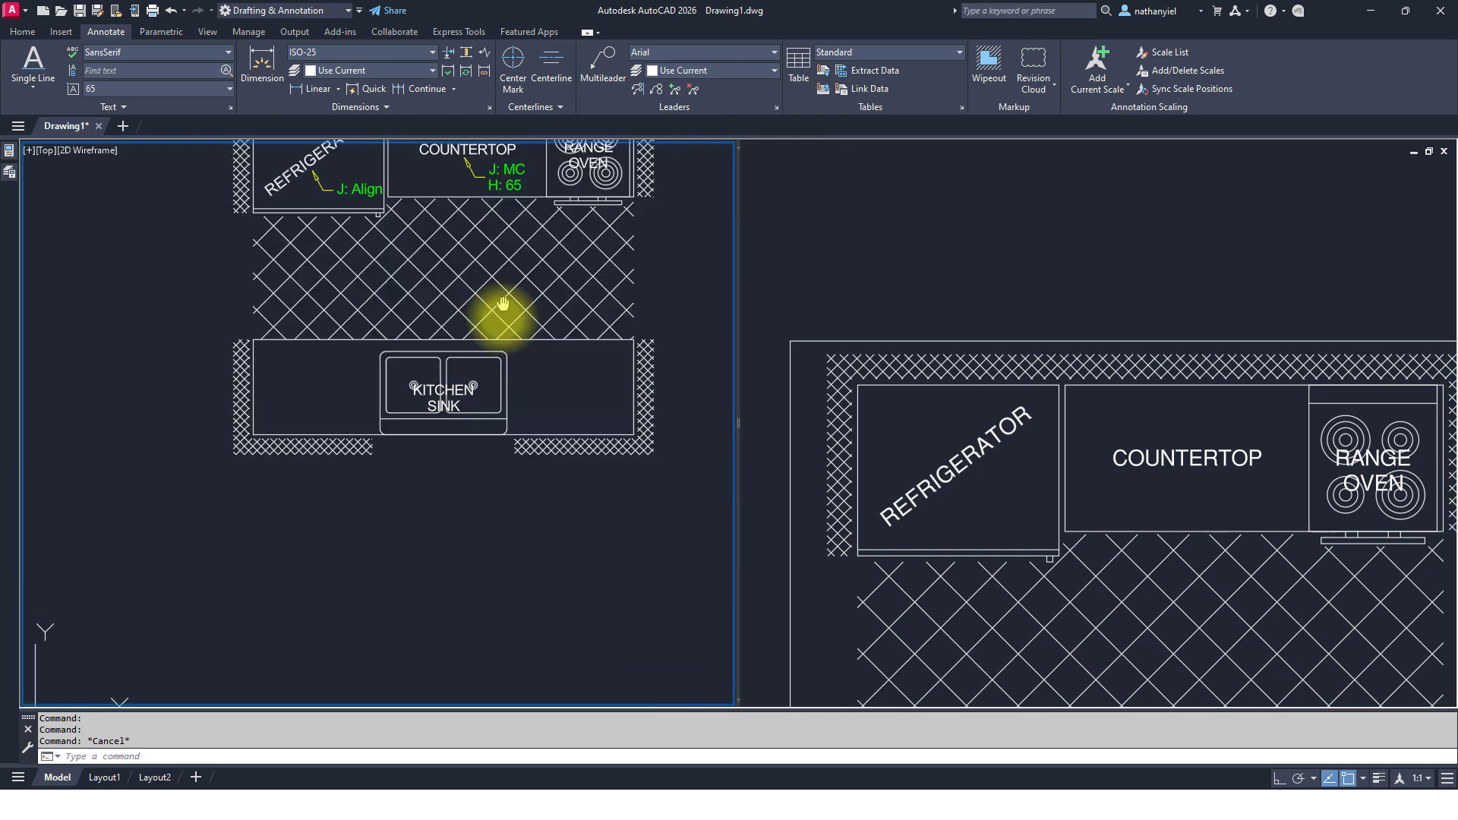
{"action": "scroll", "coordinate": [450, 307], "scroll_direction": "up", "scroll_amount": 2}
{"action": "middle_click_drag", "start_coordinate": [603, 244], "coordinate": [265, 372]}
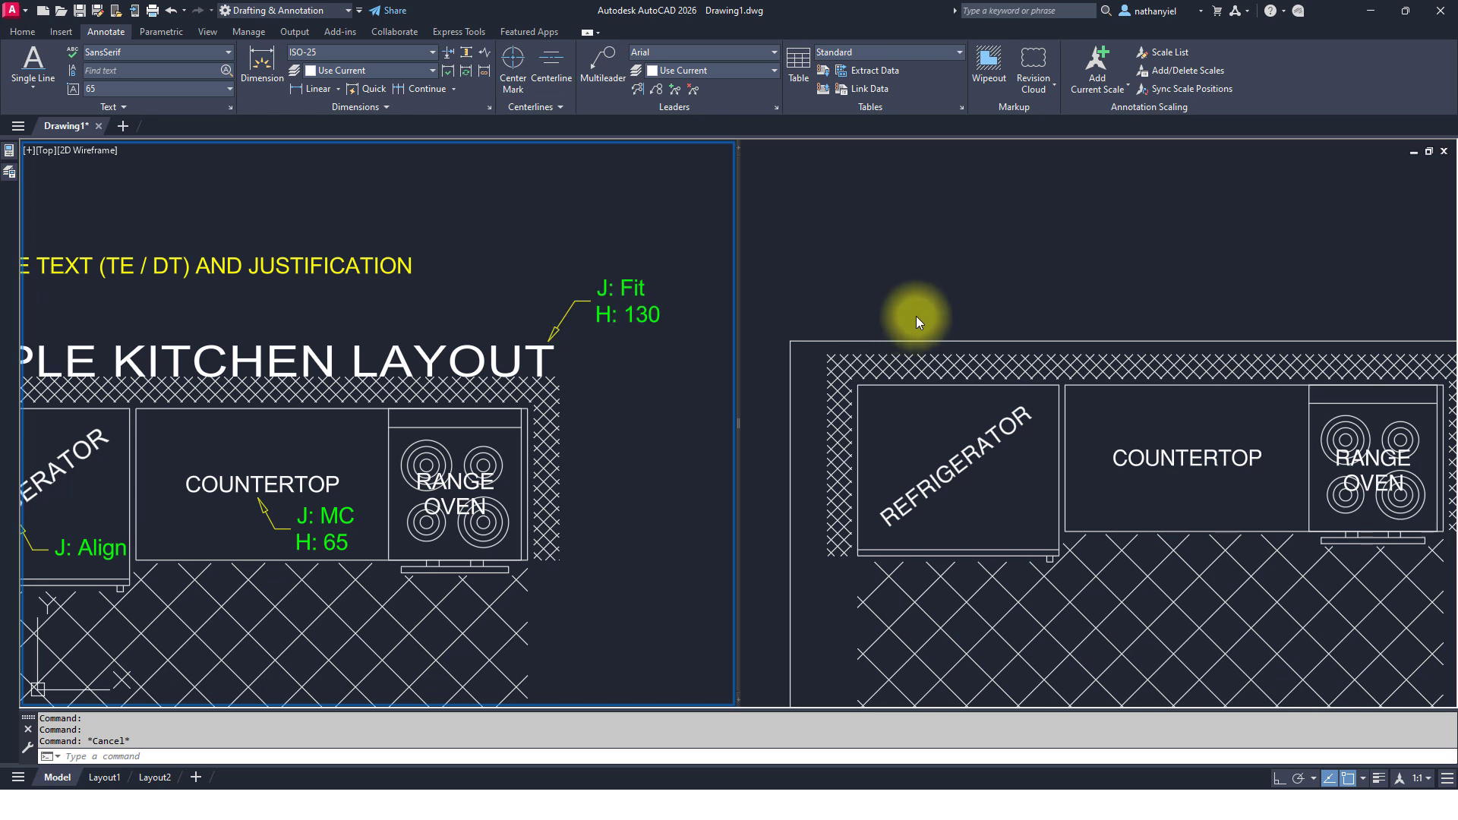
- Start single-line text for the practice plan's title with Fit justification
{"action": "left_click", "coordinate": [973, 310]}
{"action": "type", "text": "DT"}
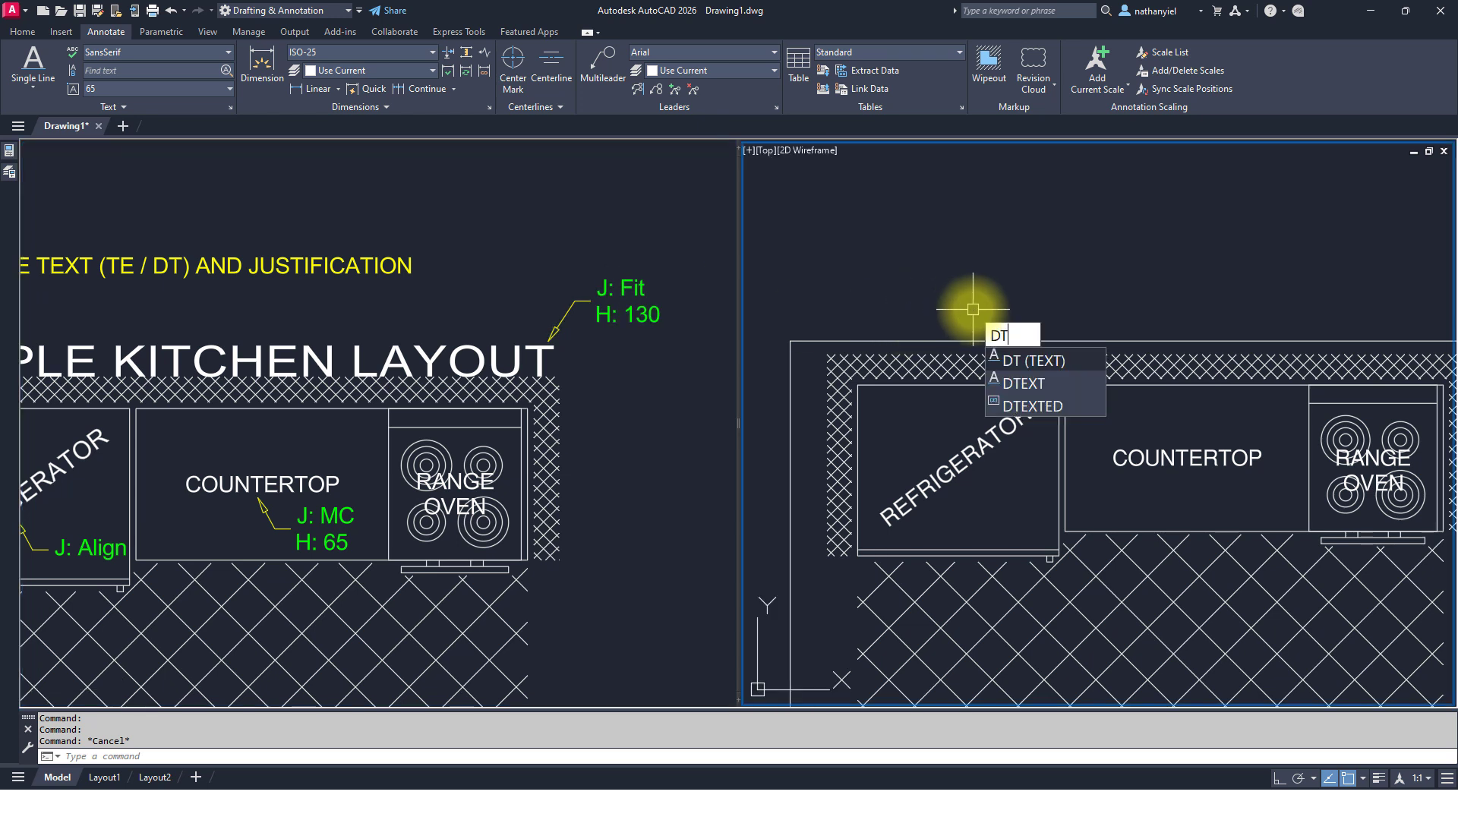
{"action": "key", "text": "Return"}
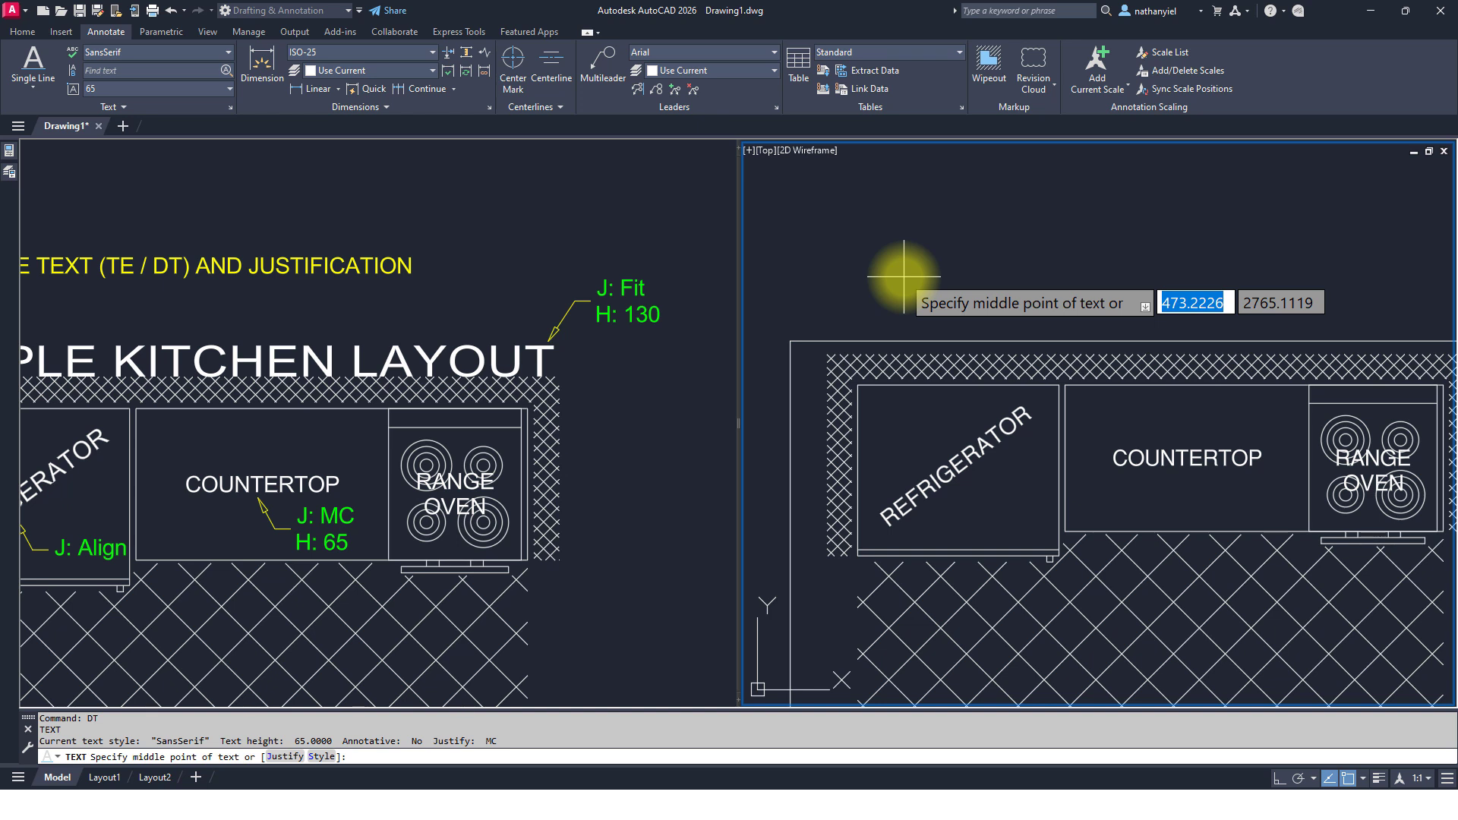
{"action": "type", "text": "F"}
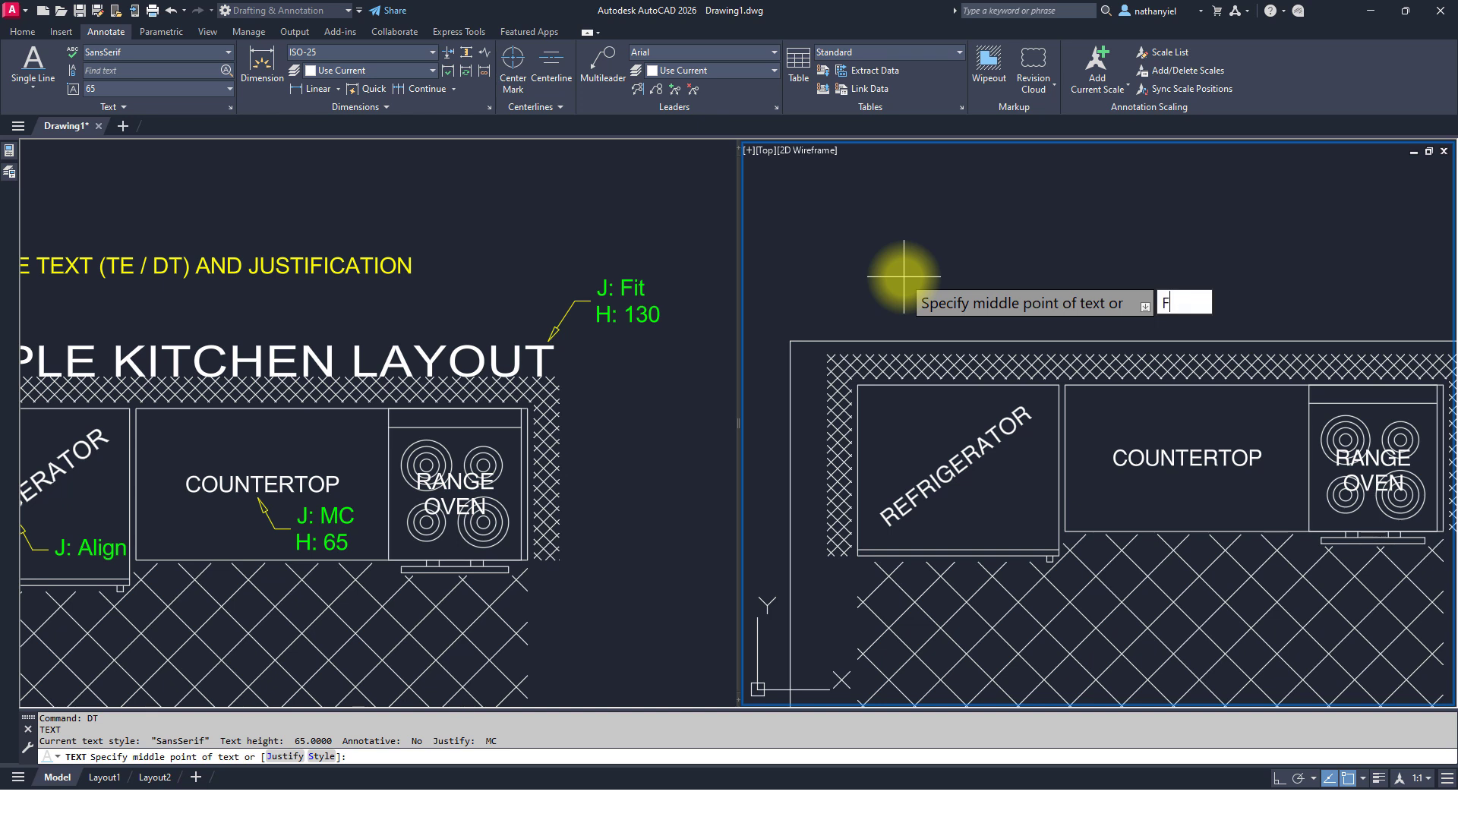
{"action": "key", "text": "Return"}
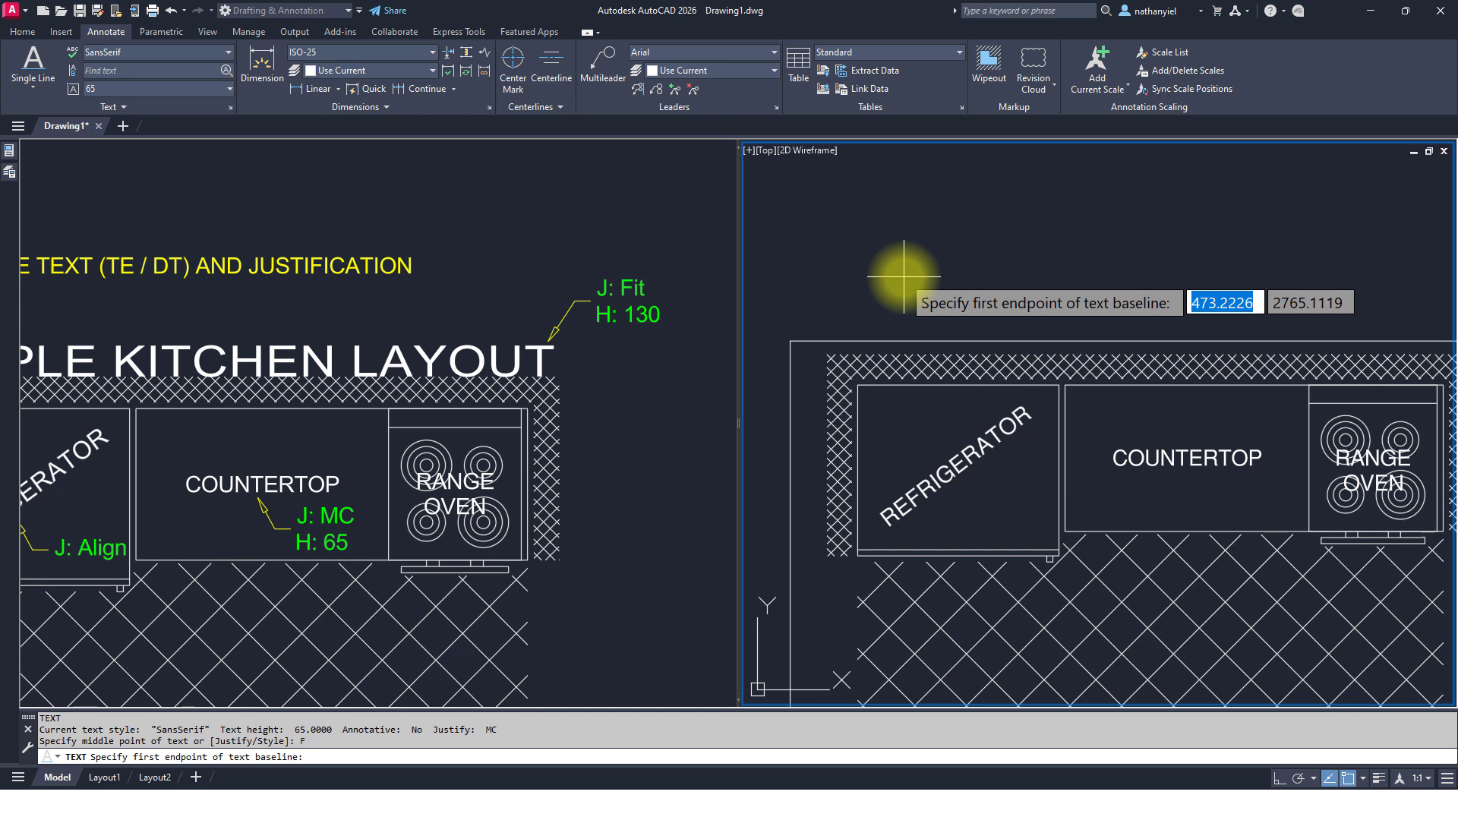
{"action": "left_click", "coordinate": [791, 340]}
{"action": "middle_click_drag", "start_coordinate": [1148, 315], "coordinate": [927, 313]}
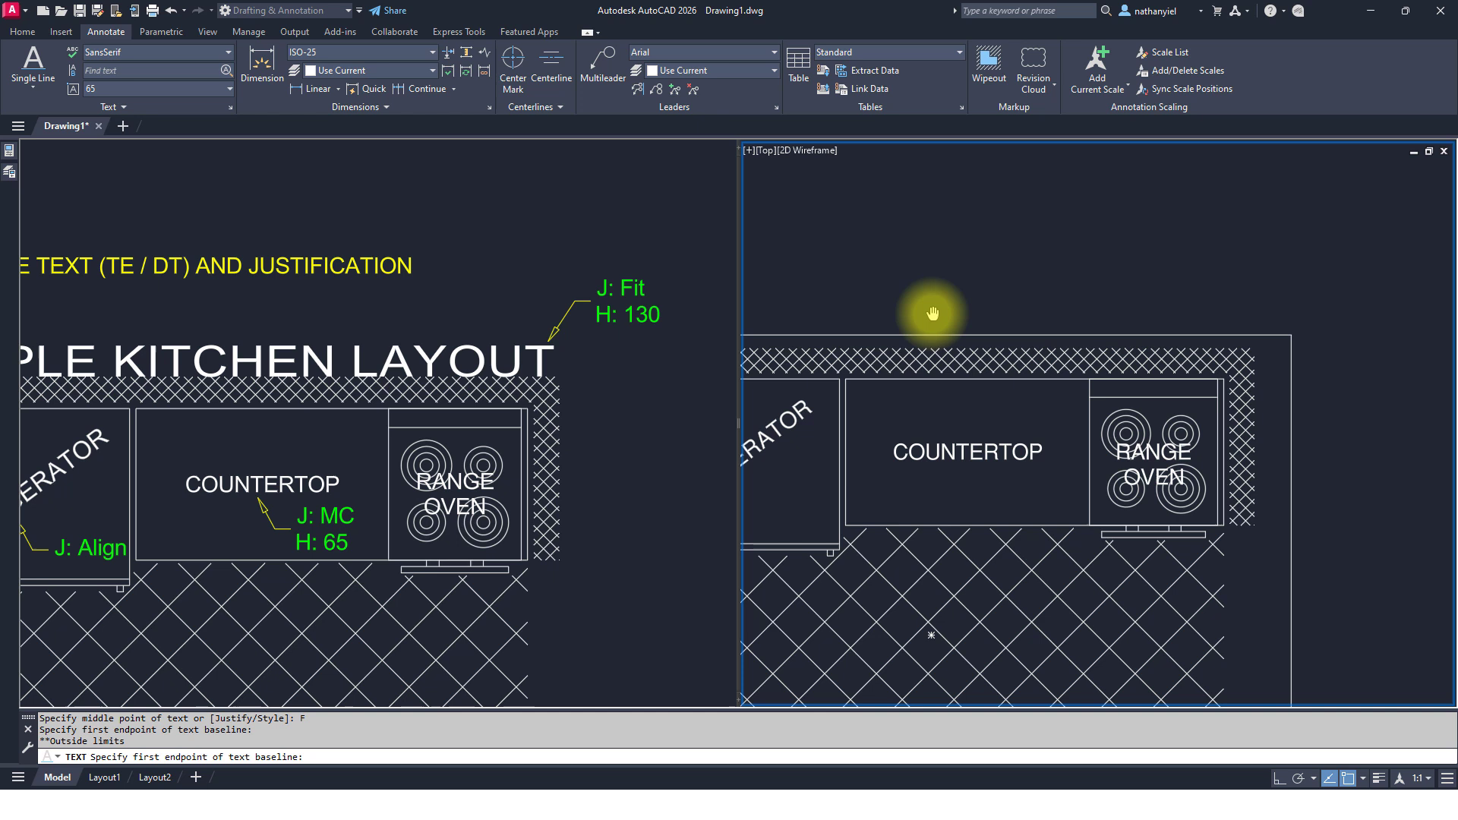
{"action": "left_click", "coordinate": [1290, 335]}
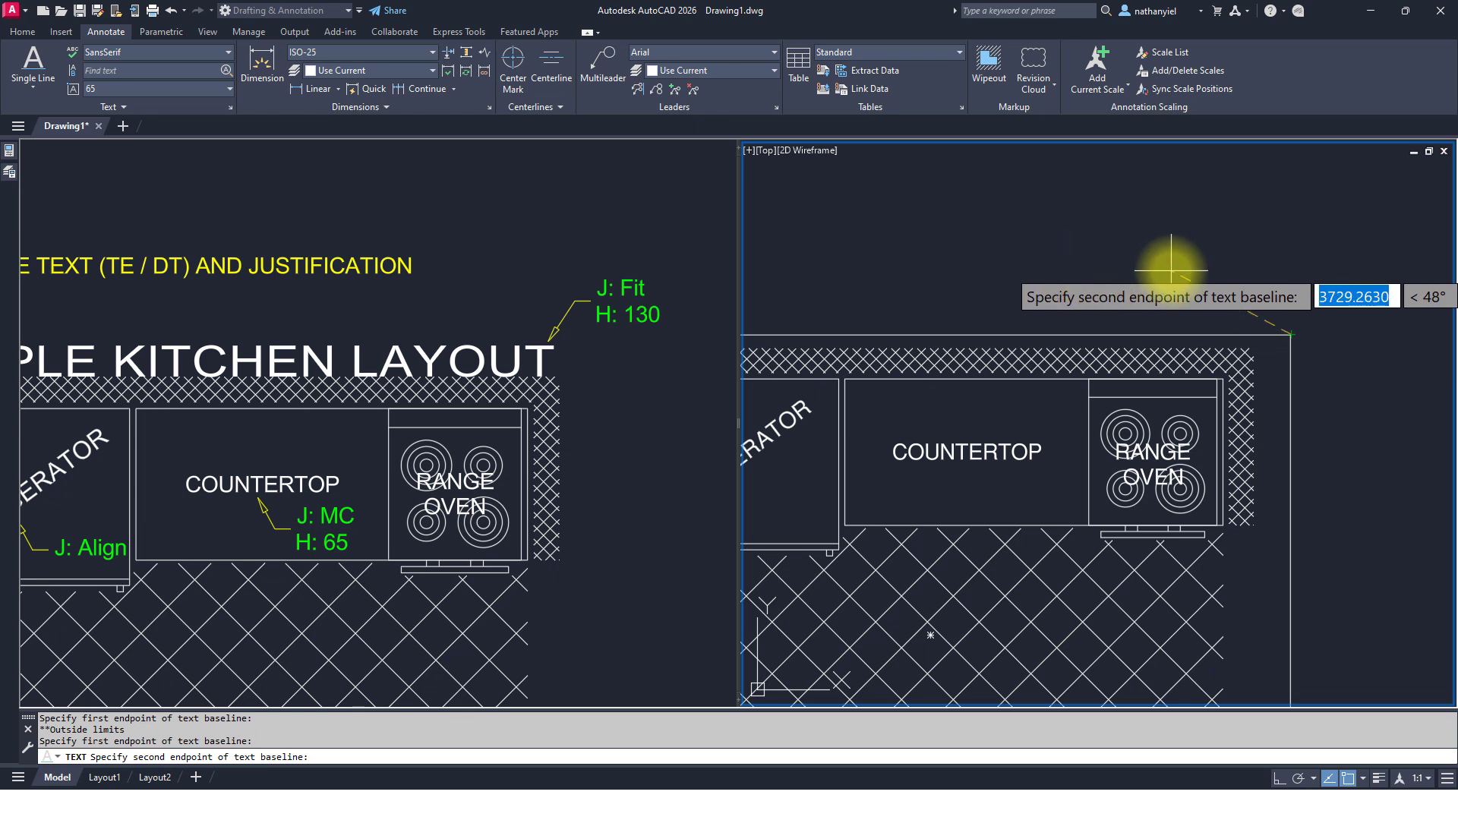
{"action": "key", "text": "Escape"}
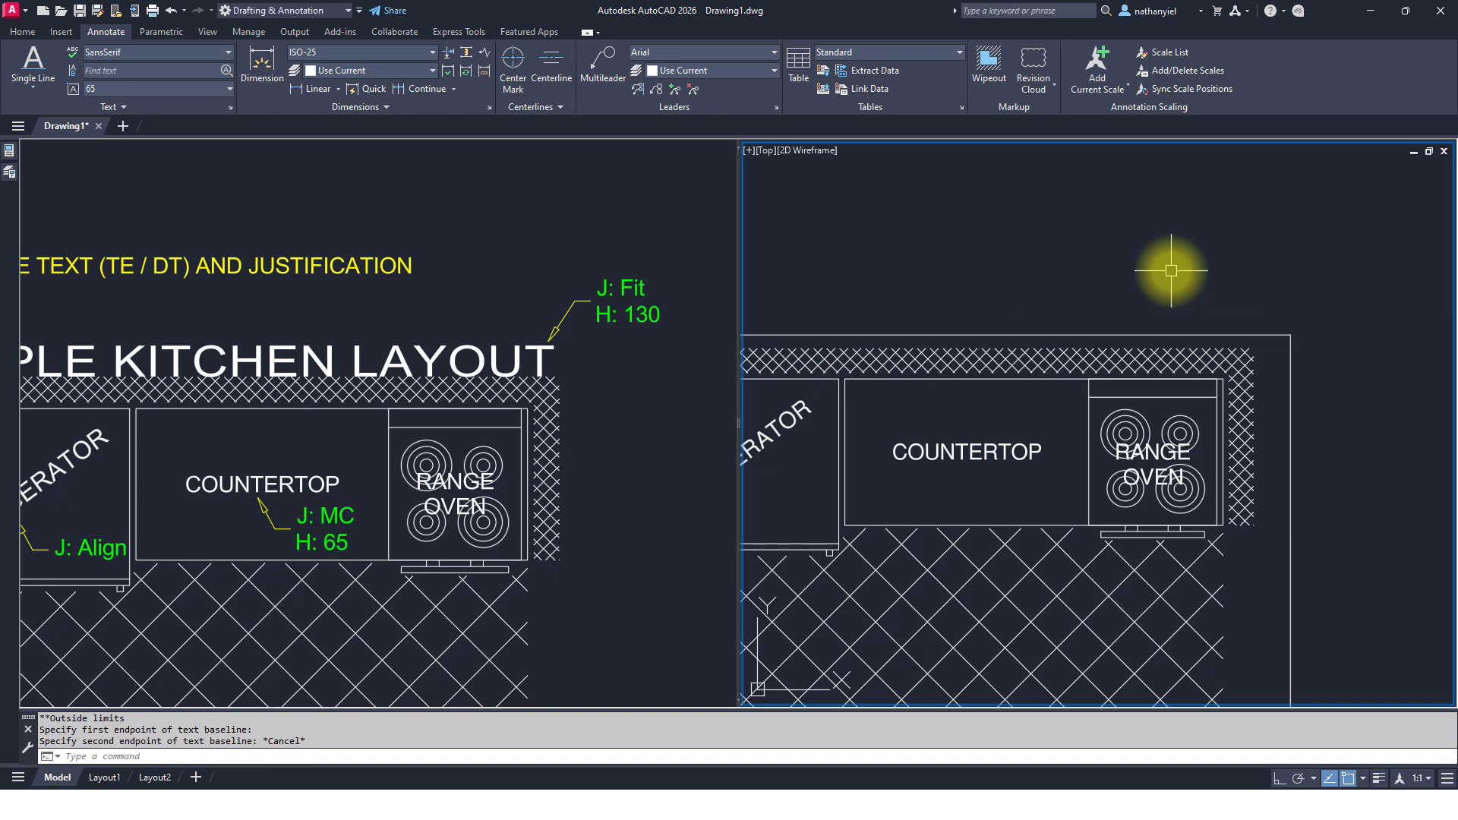
- Place a Fit text baseline from the upper-left to the upper-right corner of the practice plan's outer frame, with height 130
{"action": "key", "text": "Return"}
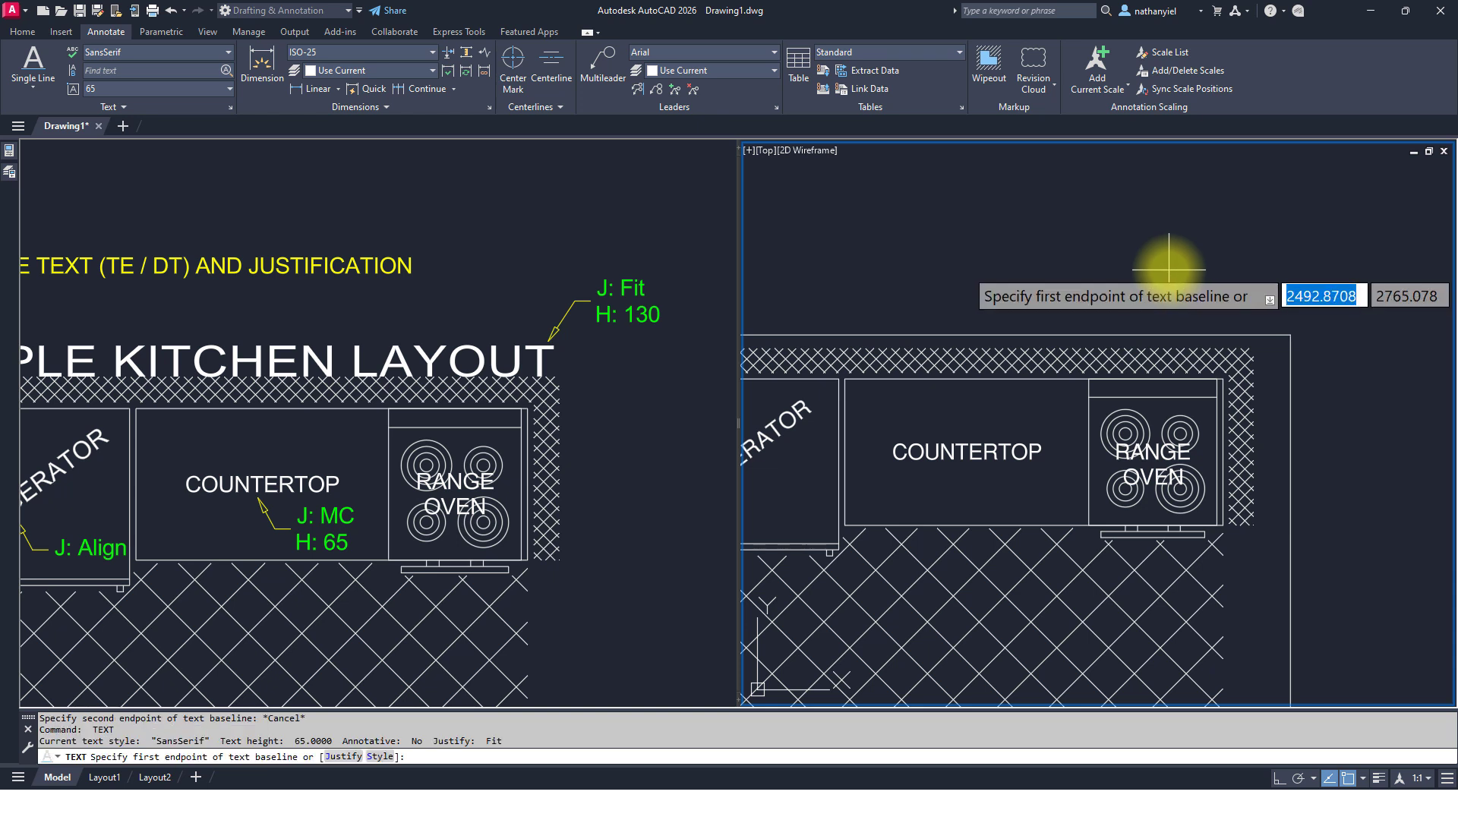
{"action": "mouse_move", "coordinate": [963, 287]}
{"action": "middle_mouse_down"}
{"action": "mouse_move", "coordinate": [1156, 267]}
{"action": "mouse_move", "coordinate": [973, 292]}
{"action": "middle_mouse_up"}
{"action": "left_click", "coordinate": [886, 317]}
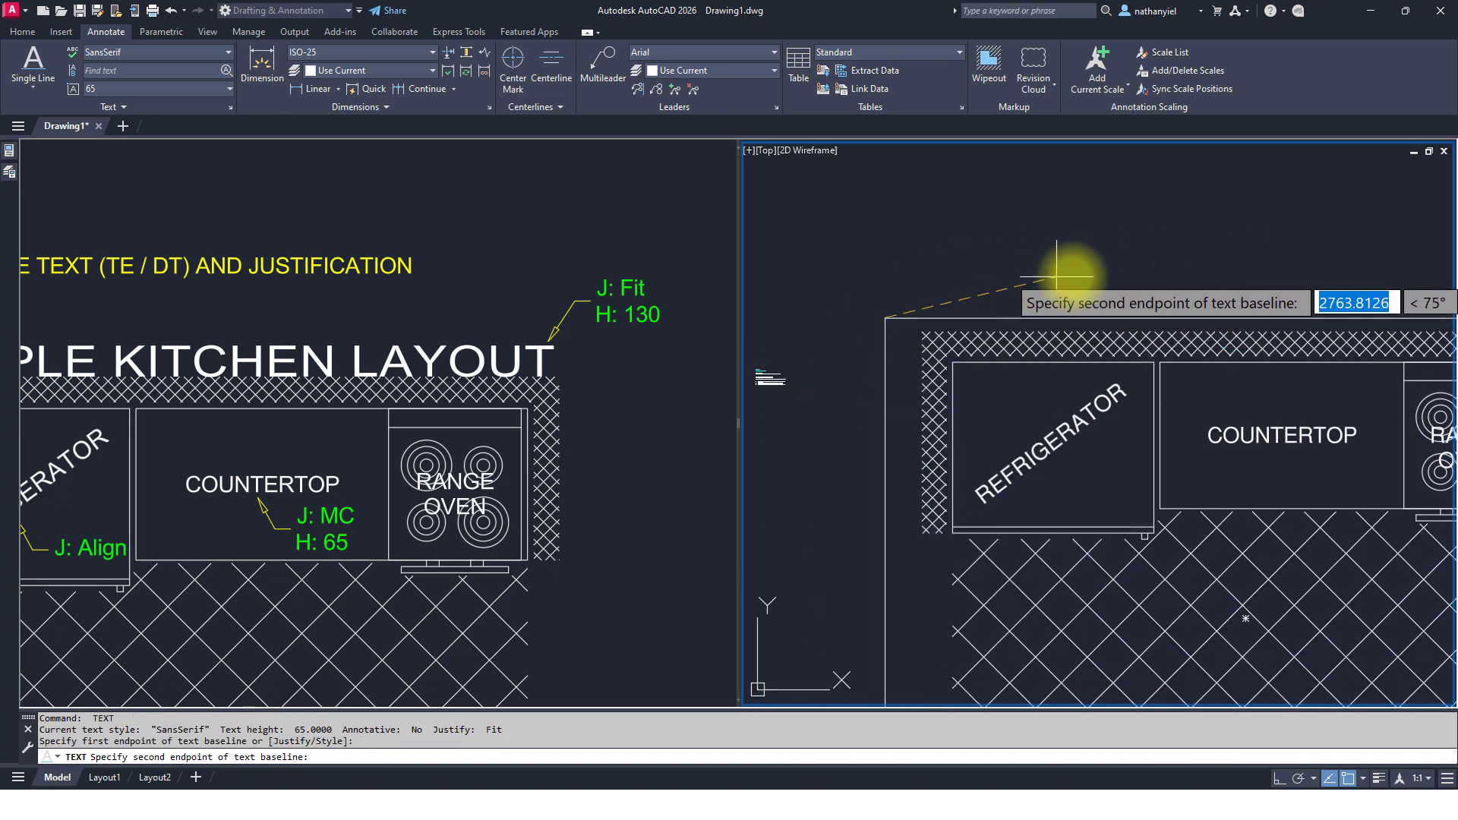
{"action": "middle_click_drag", "start_coordinate": [1235, 270], "coordinate": [921, 286]}
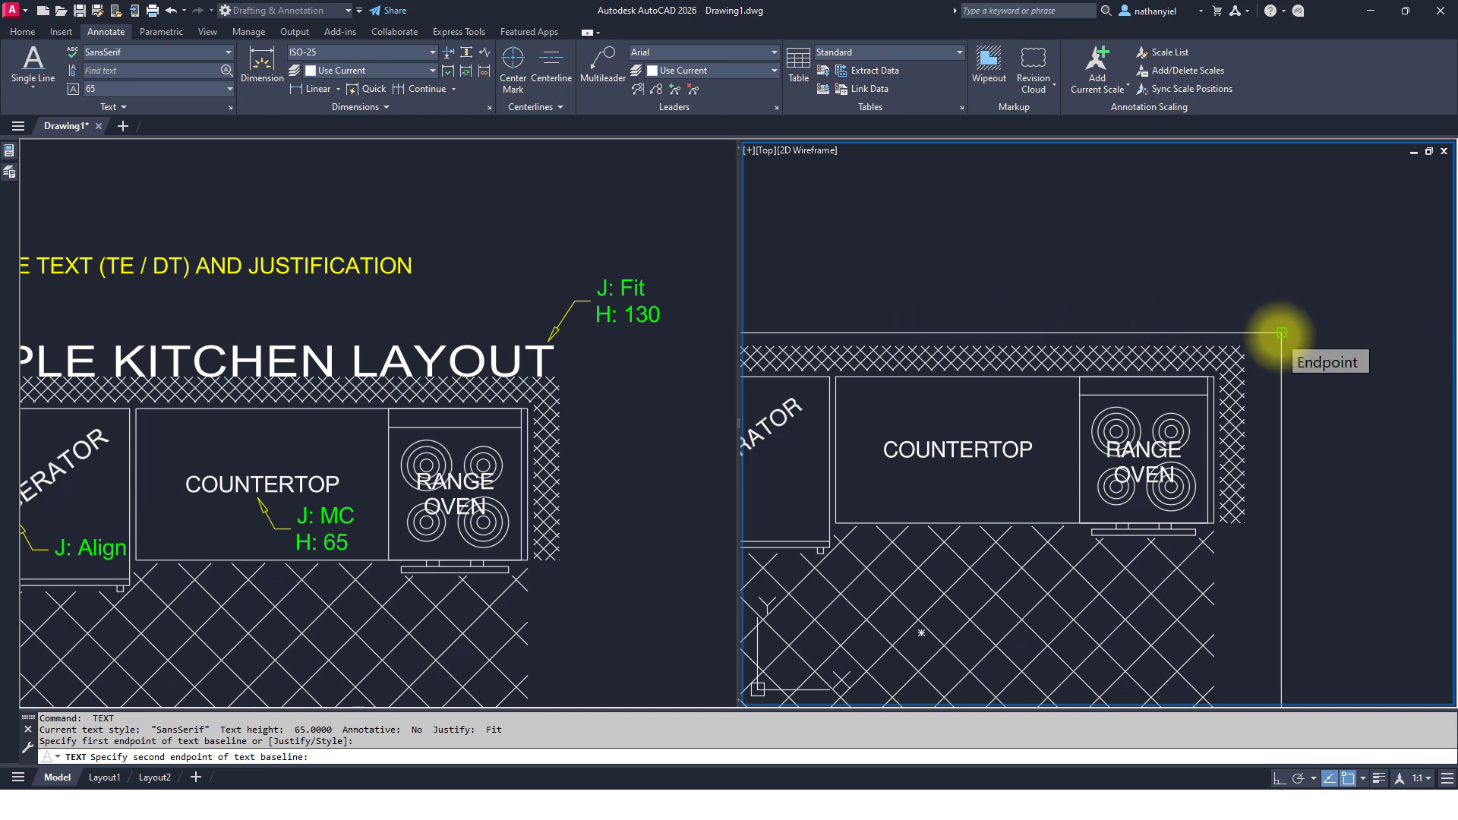
{"action": "left_click", "coordinate": [1281, 333]}
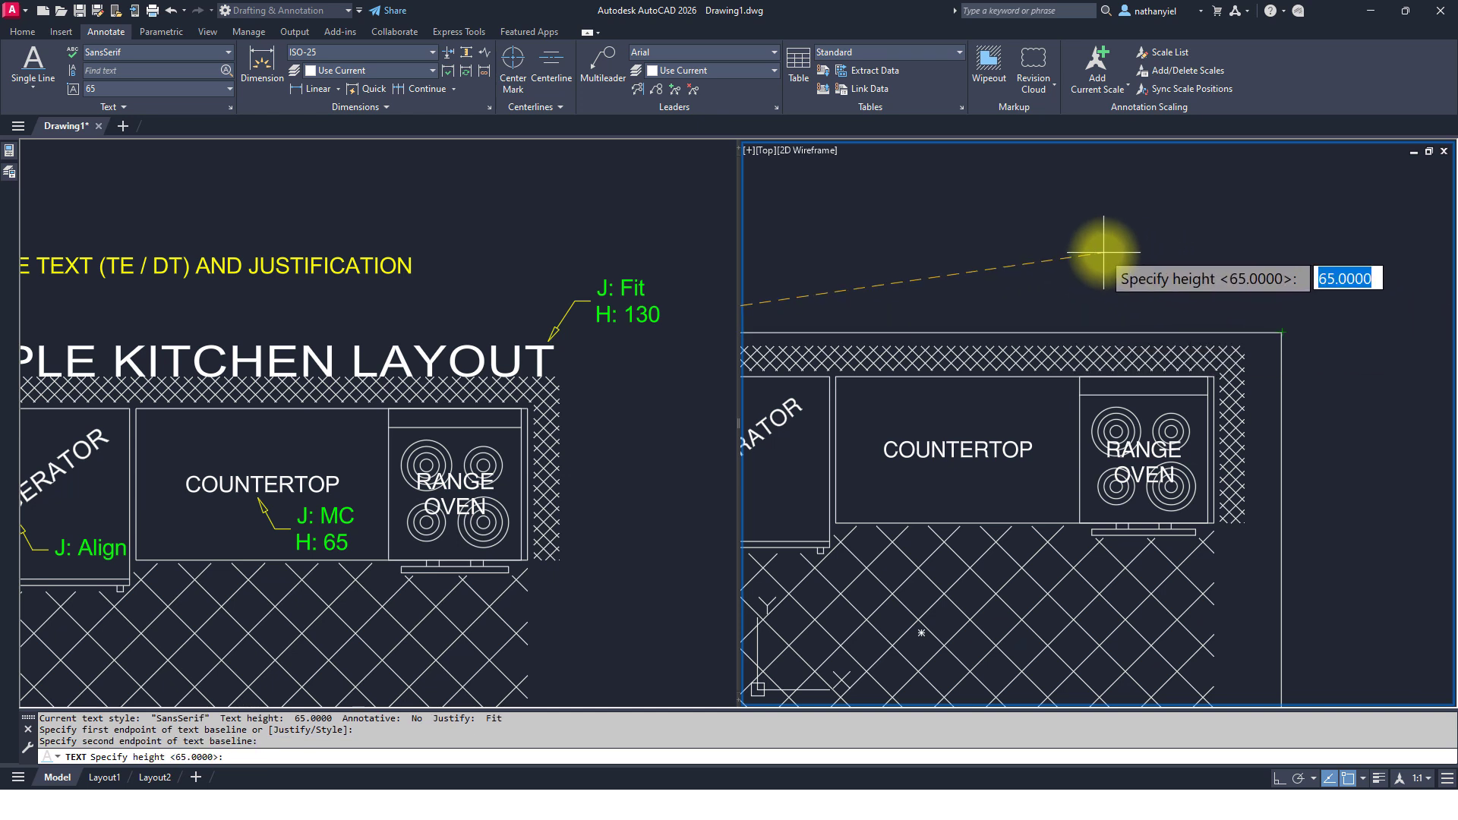
{"action": "type", "text": "130"}
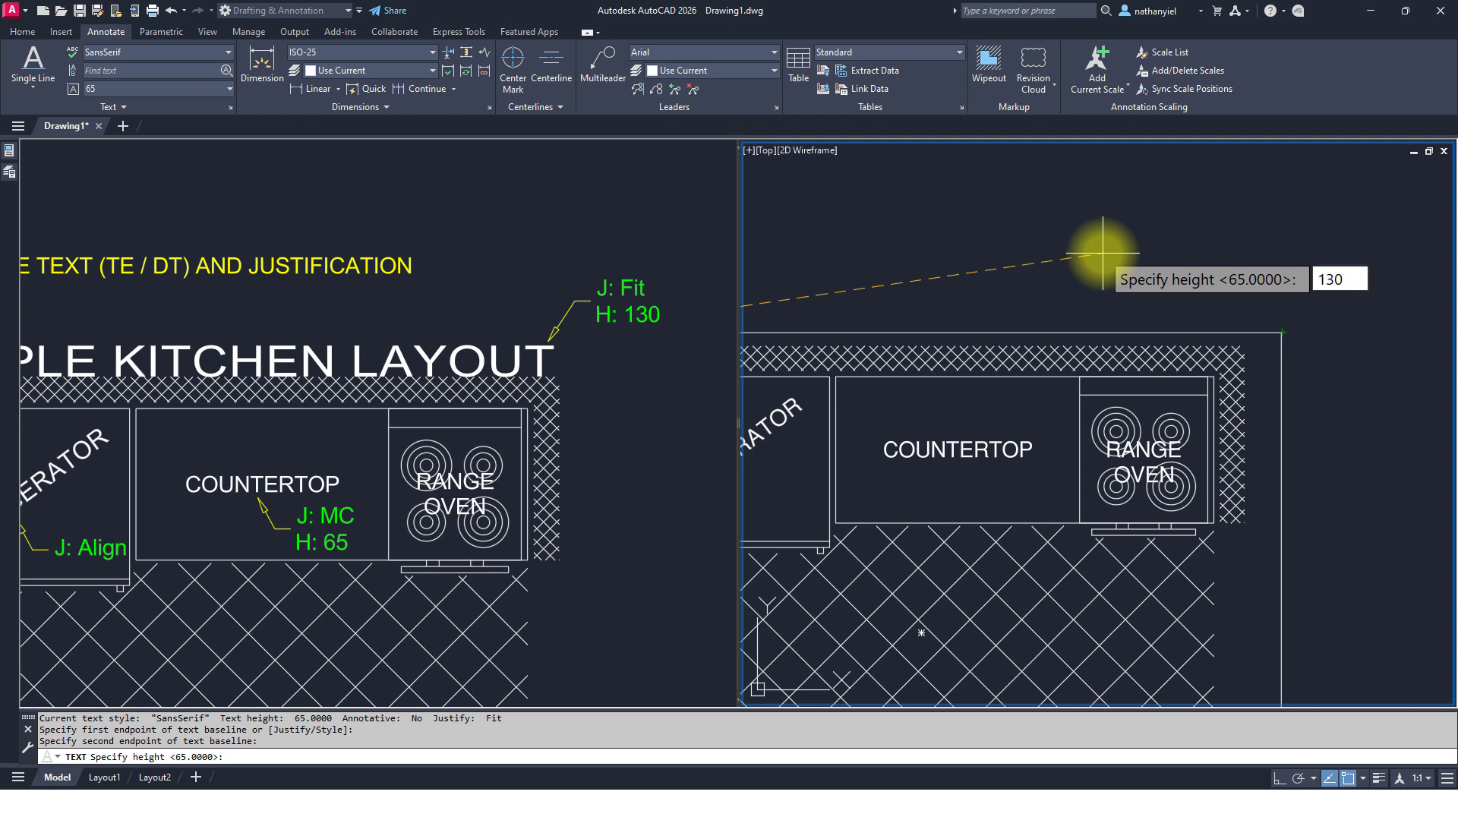
{"action": "key", "text": "Return"}
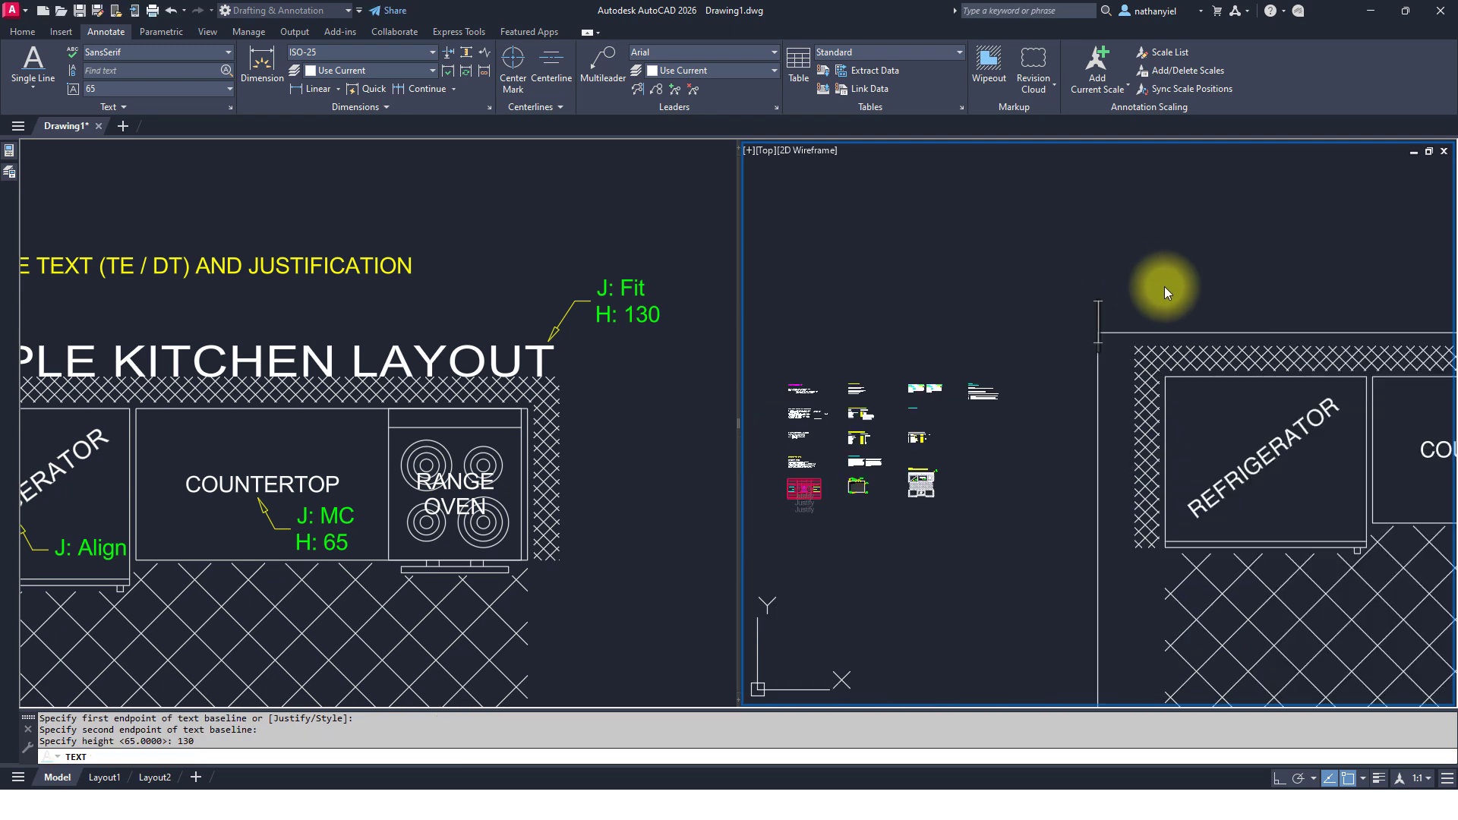
- Enter SAMPLE KITCHEN LAYOUT as the Fit-justified title above the practice plan
{"action": "middle_click_drag", "start_coordinate": [1165, 287], "coordinate": [863, 273]}
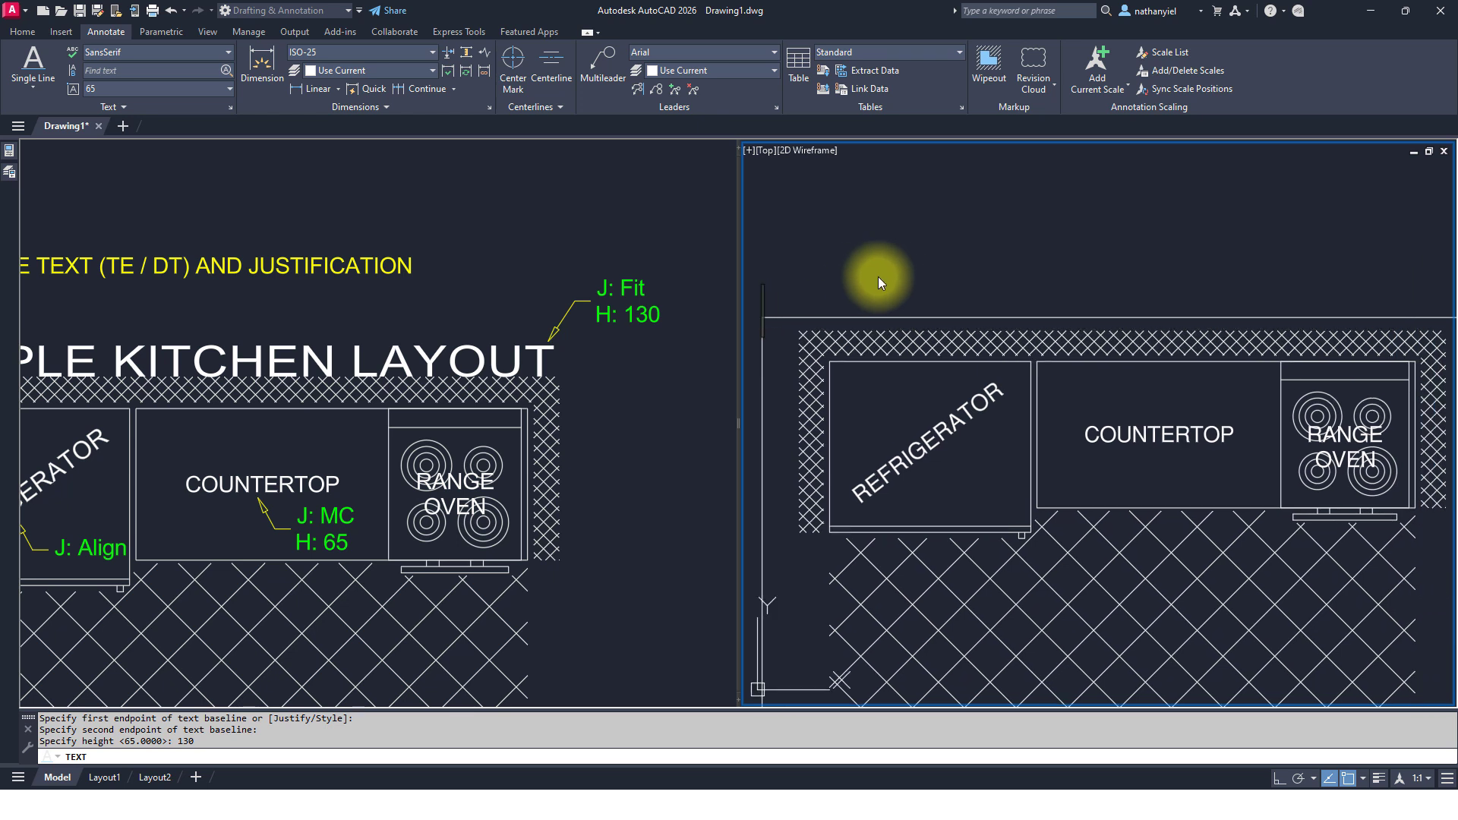
{"action": "type", "text": "SIMPLE KI"}
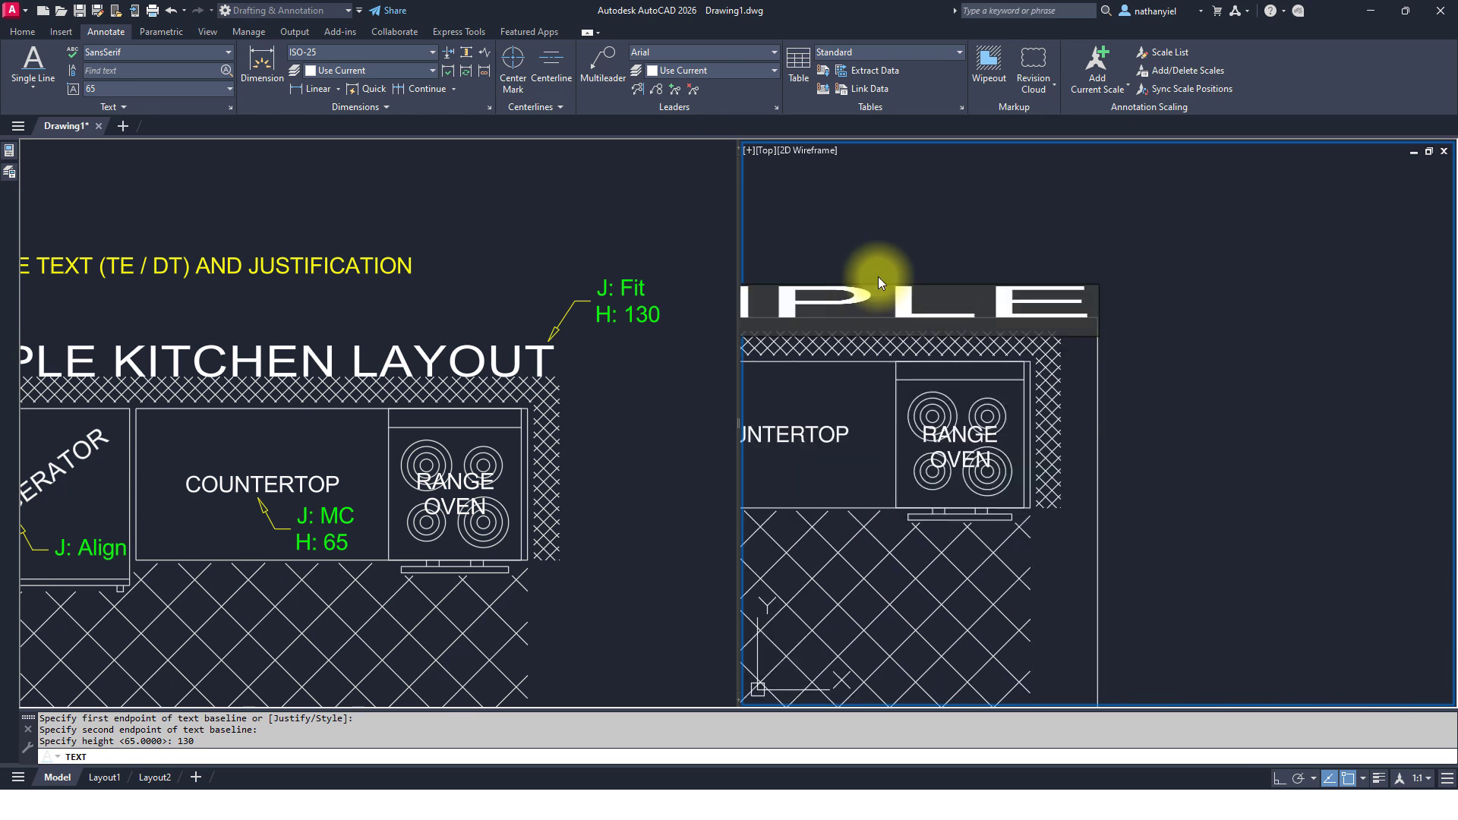
{"action": "type", "text": "TCHEN"}
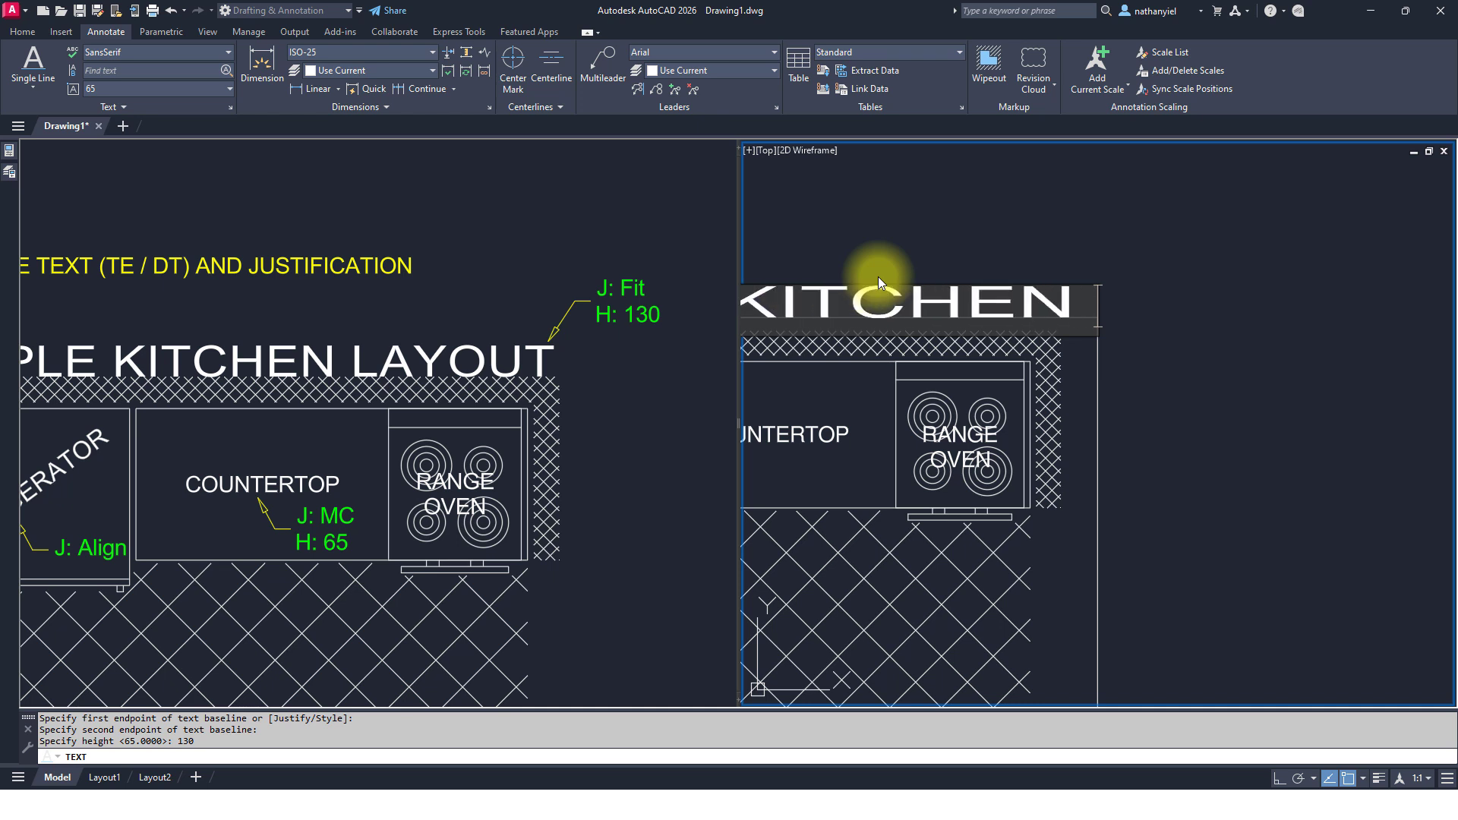
{"action": "type", "text": " LAYOUT"}
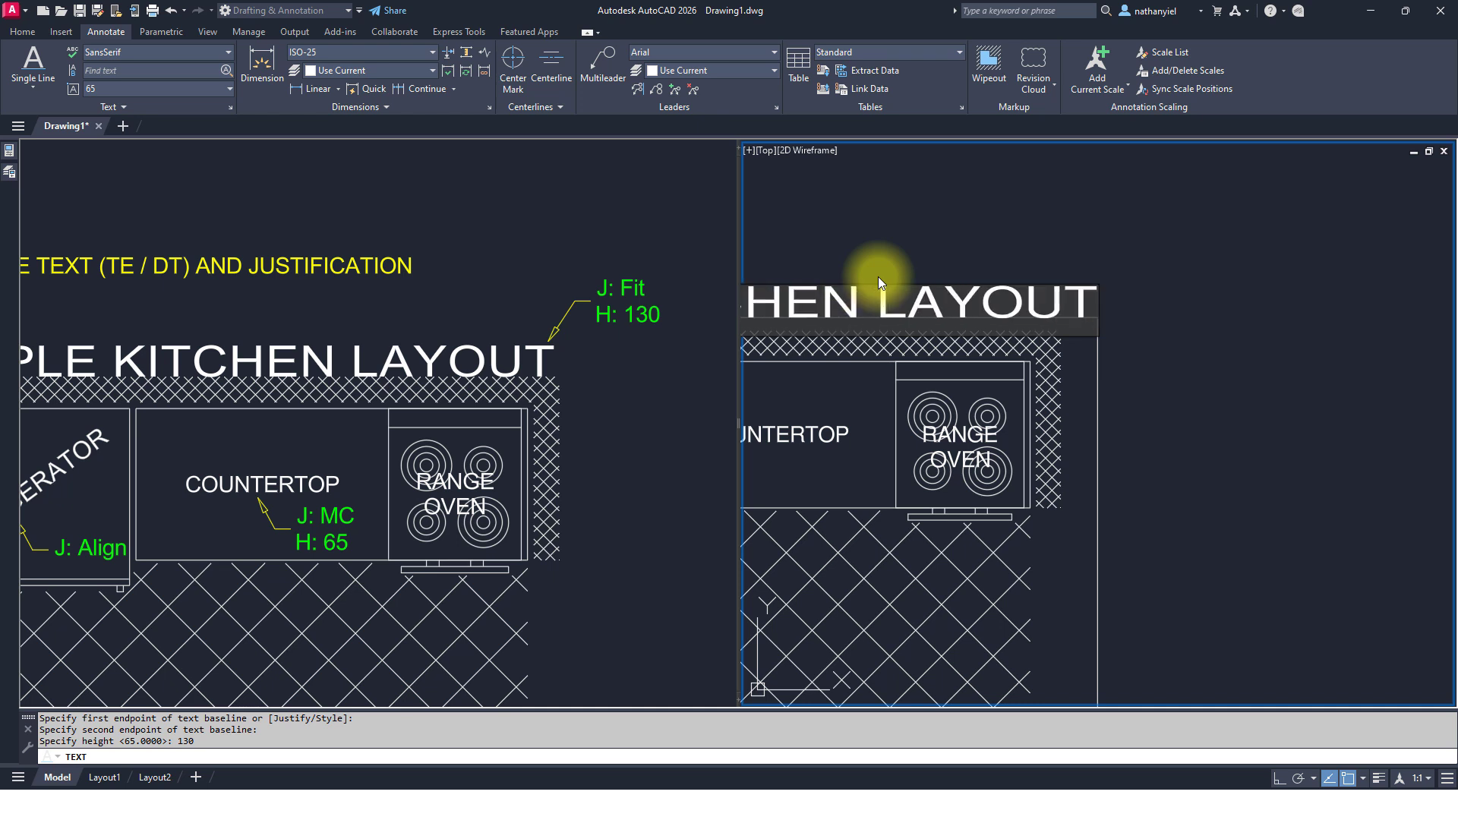
{"action": "middle_click_drag", "start_coordinate": [965, 242], "coordinate": [1305, 233]}
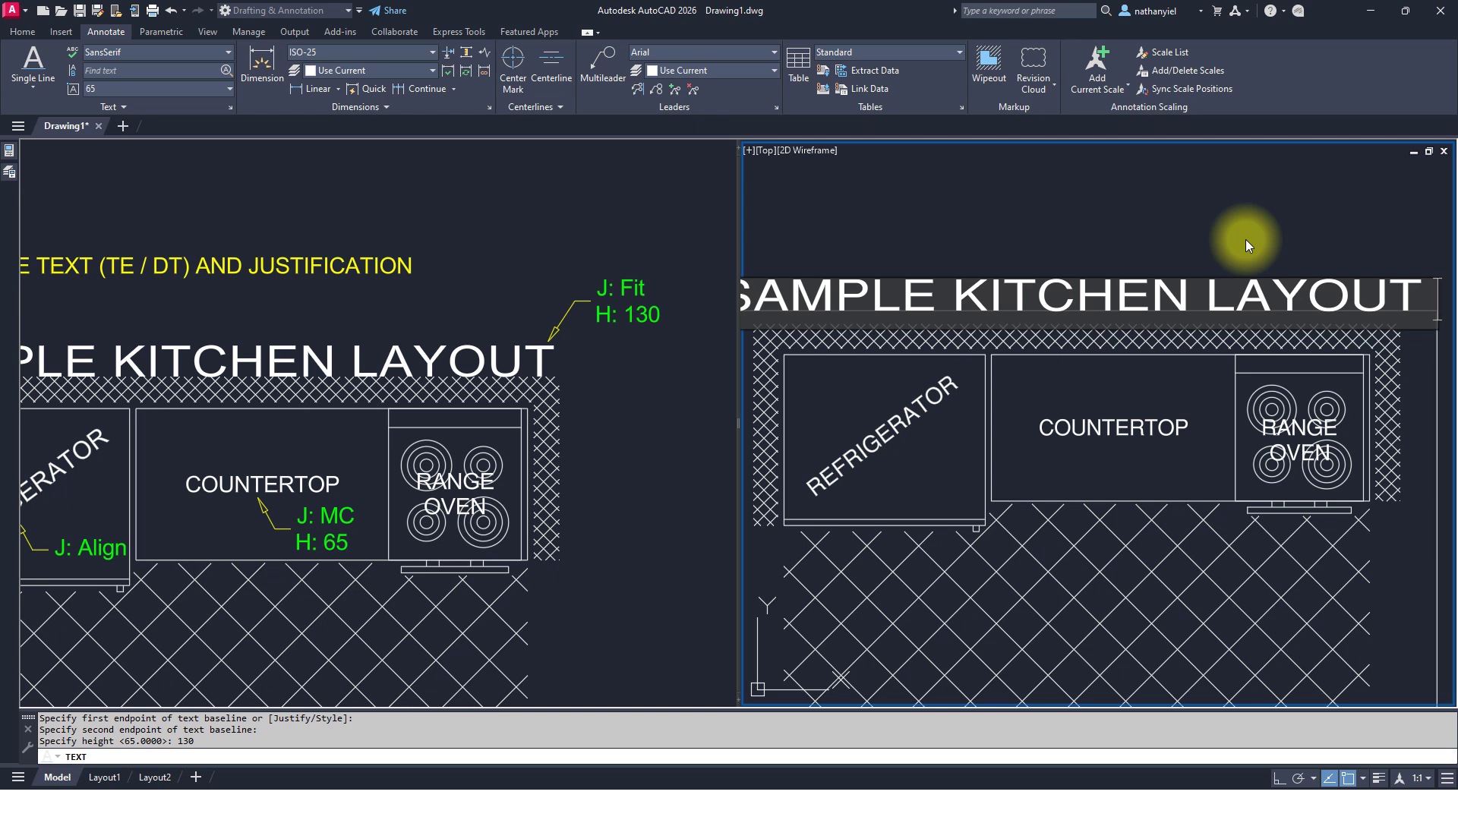
- Extend the title with FOR BUNGALOW RESIDENCE to try how Fit justification handles longer text
{"action": "type", "text": "FOR BUNG"}
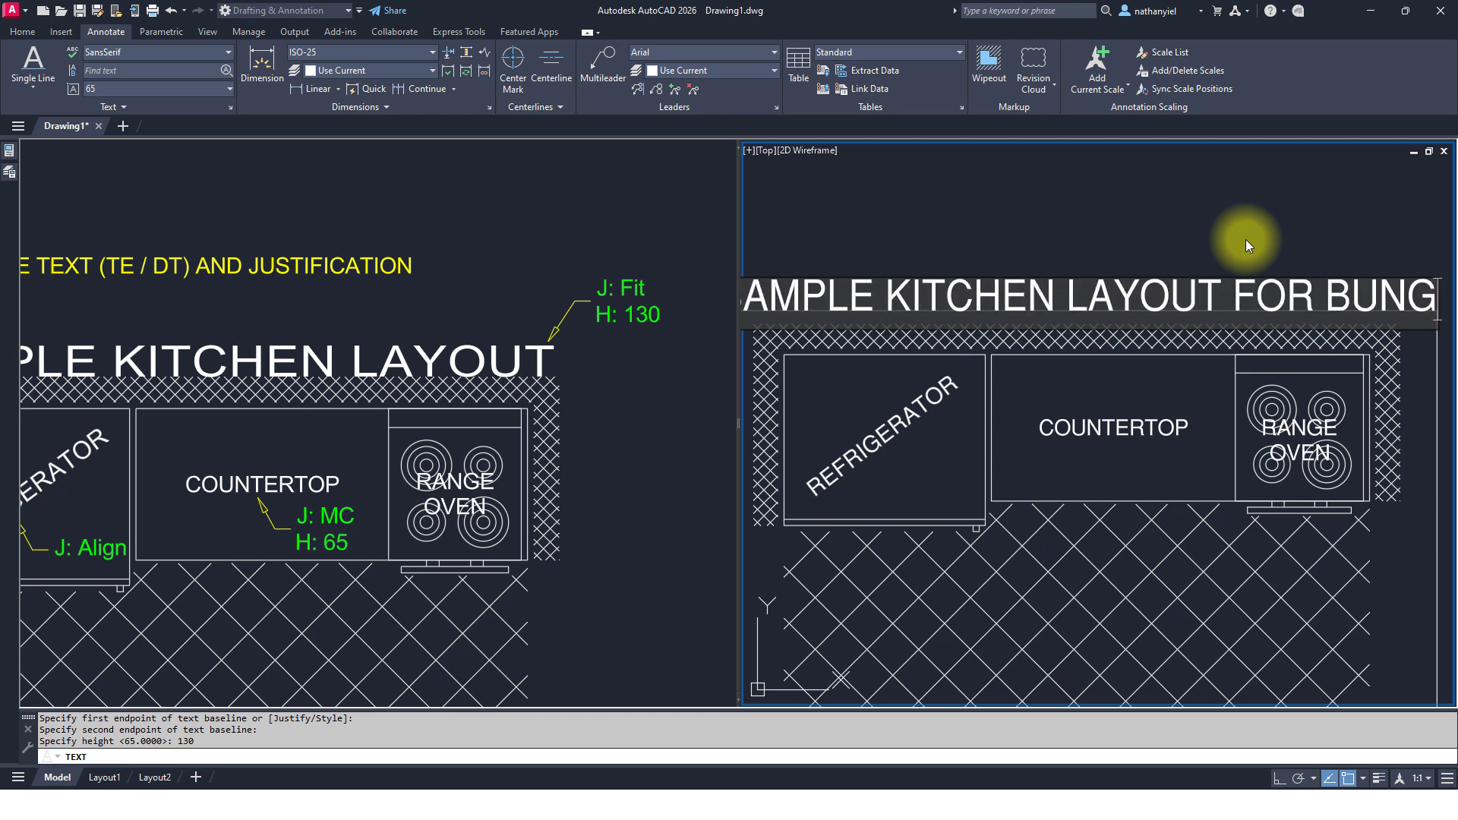
{"action": "type", "text": "ALOW RE"}
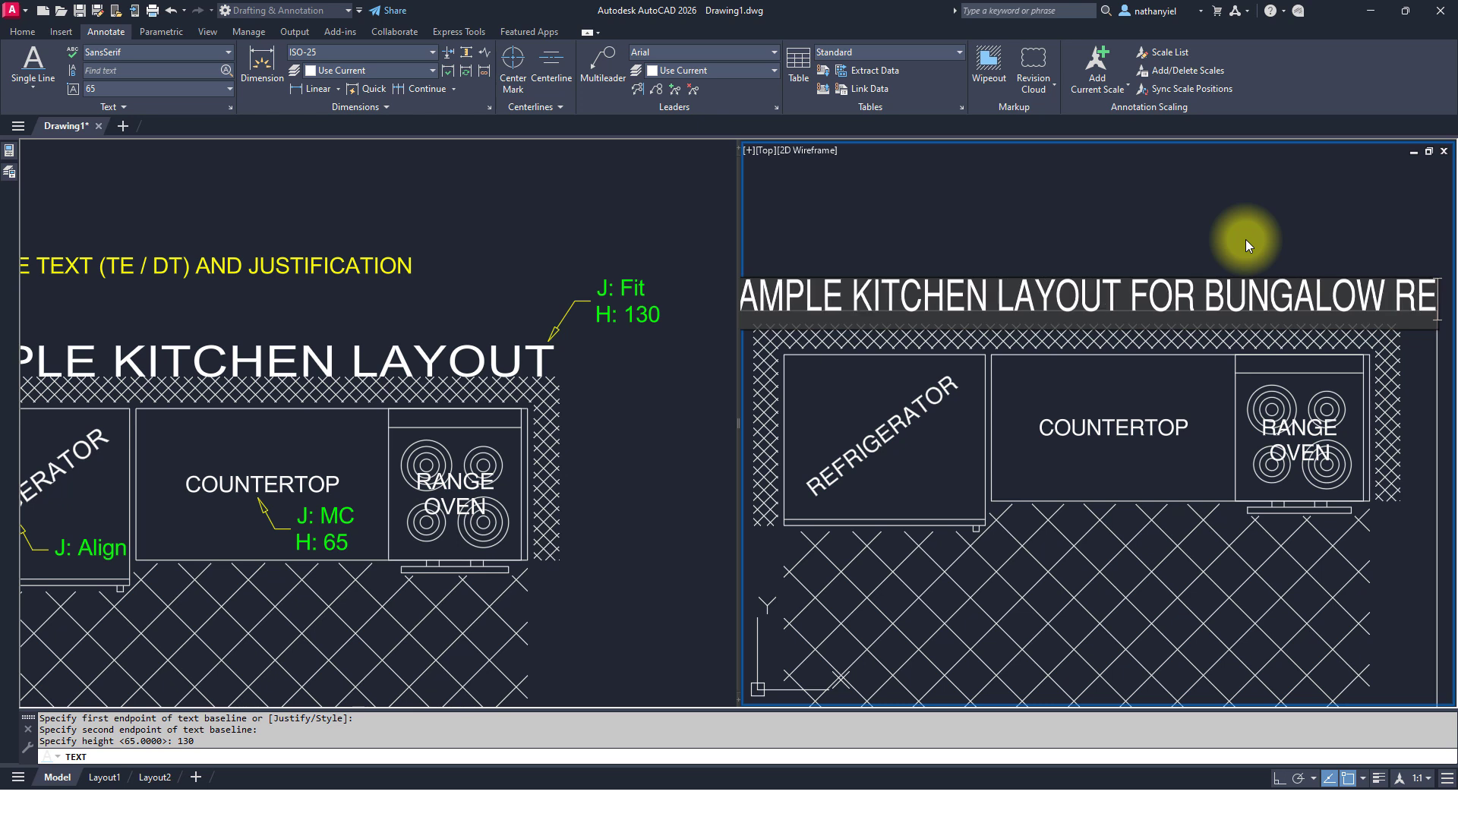
{"action": "type", "text": "SIDENCE"}
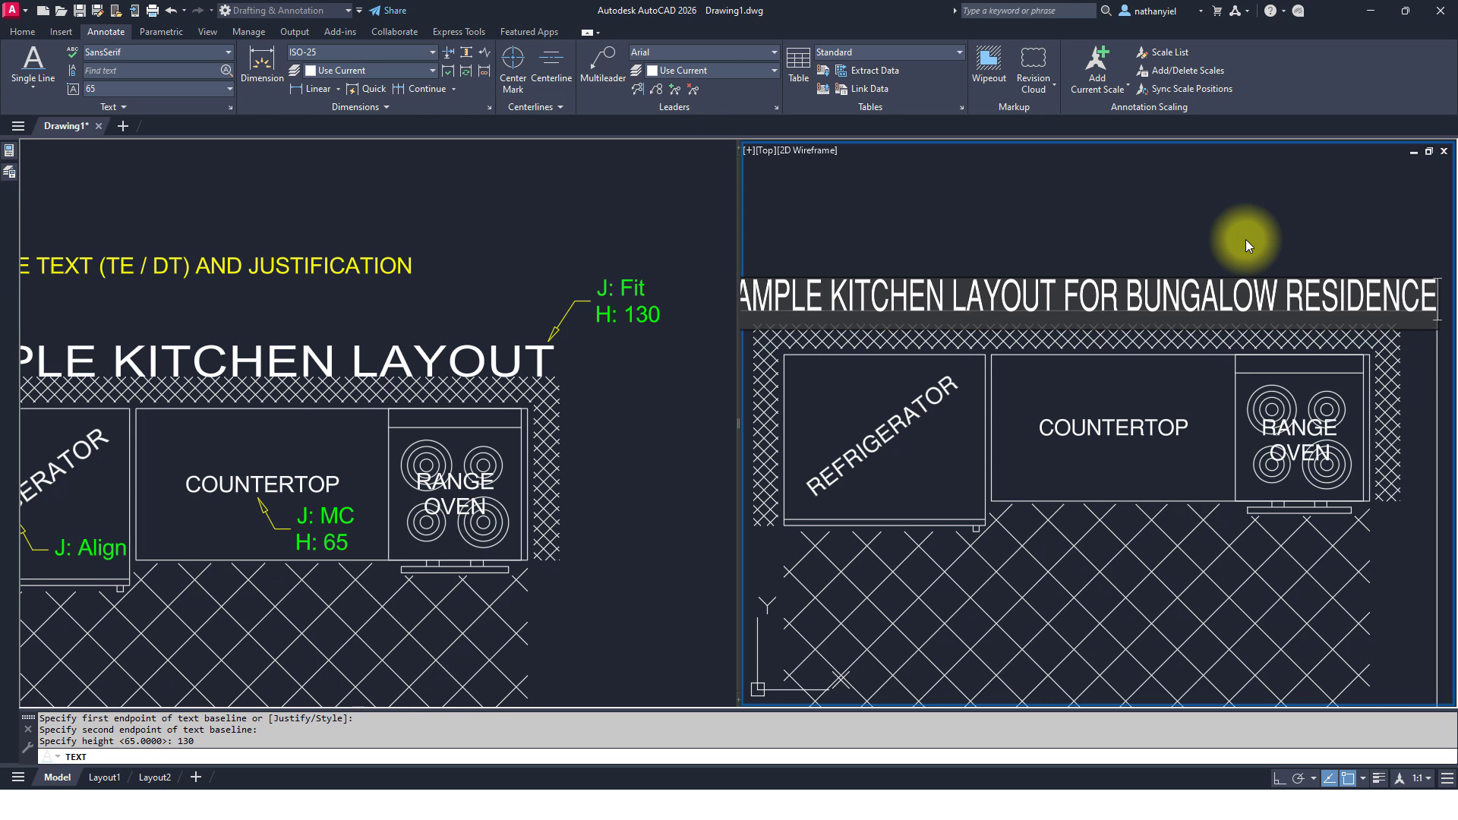
- Remove FOR BUNGALOW RESIDENCE from the end of the title and finish the single-line text
{"action": "key", "text": "BackSpace"}
{"action": "key", "text": "BackSpace"}
{"action": "key", "text": "BackSpace"}
{"action": "key", "text": "BackSpace"}
{"action": "key", "text": "BackSpace"}
{"action": "key", "text": "BackSpace"}
{"action": "key", "text": "BackSpace"}
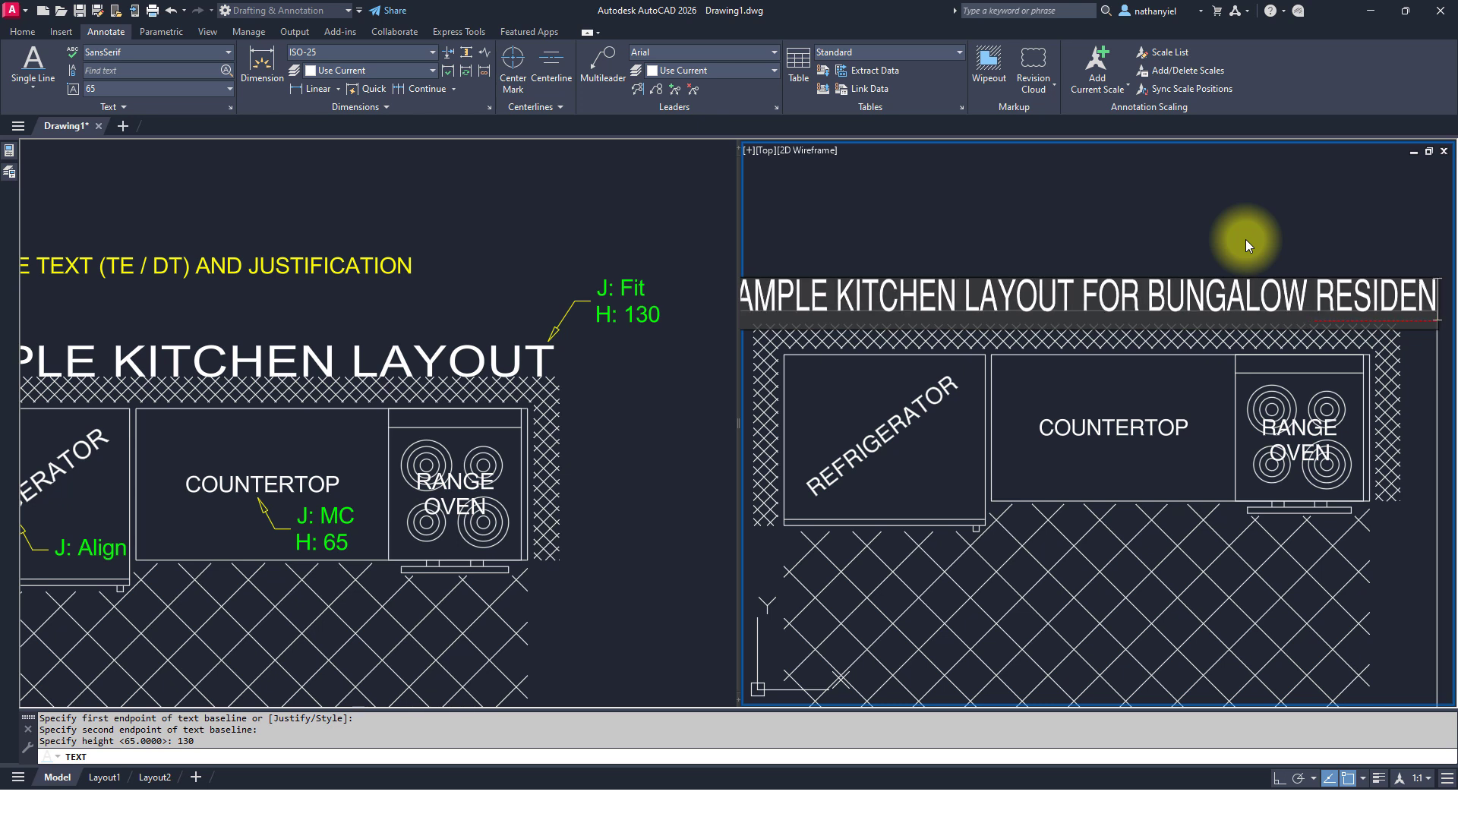
{"action": "key", "text": "BackSpace"}
{"action": "key", "text": "BackSpace"}
{"action": "key", "text": "BackSpace"}
{"action": "key", "text": "BackSpace"}
{"action": "key", "text": "BackSpace"}
{"action": "key", "text": "BackSpace"}
{"action": "key", "text": "BackSpace"}
{"action": "key", "text": "BackSpace"}
{"action": "key", "text": "BackSpace"}
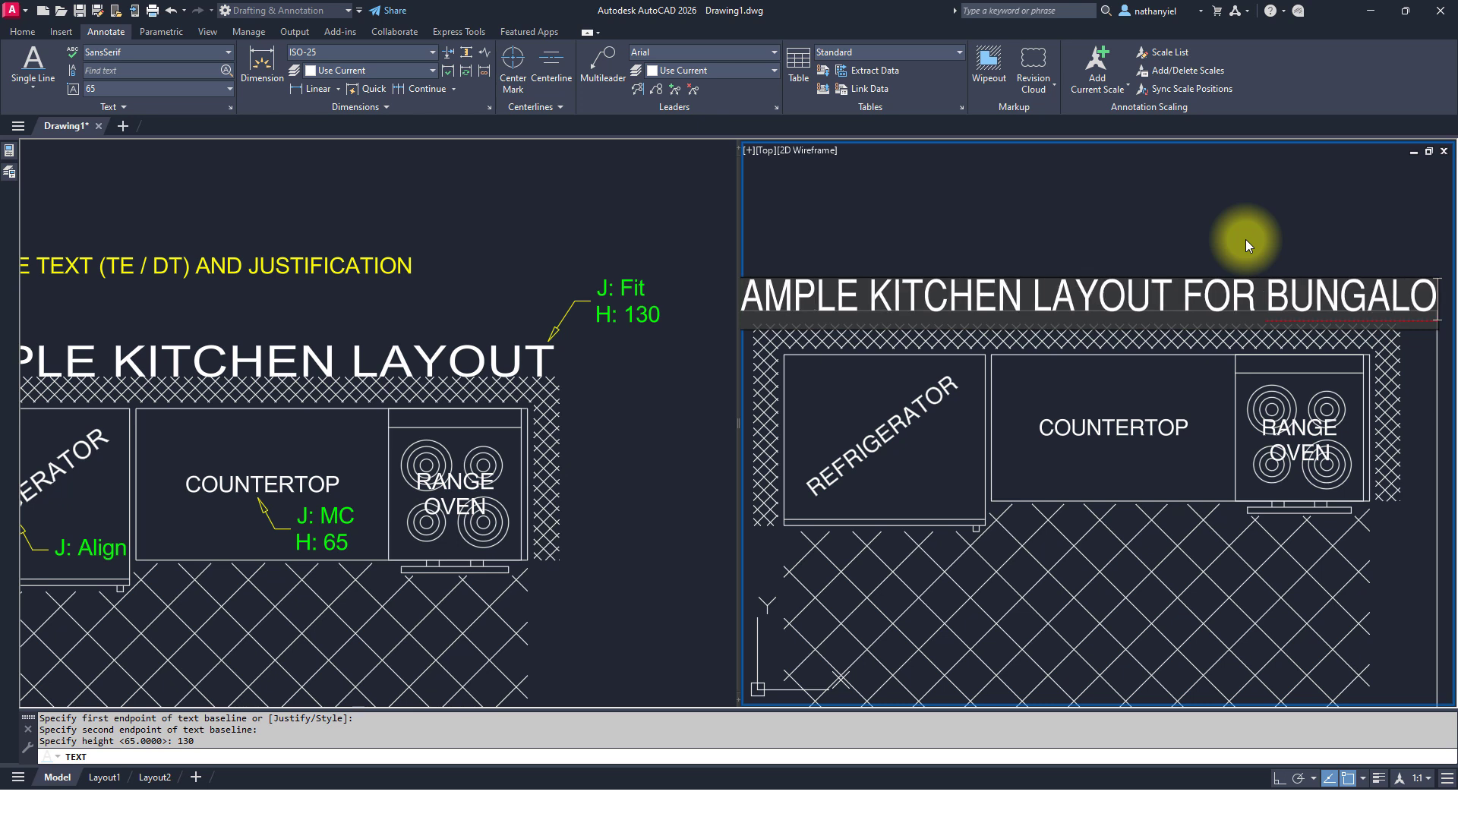
{"action": "key", "text": "BackSpace"}
{"action": "key", "text": "BackSpace"}
{"action": "key", "text": "BackSpace"}
{"action": "key", "text": "BackSpace"}
{"action": "key", "text": "BackSpace"}
{"action": "key", "text": "BackSpace"}
{"action": "key", "text": "BackSpace"}
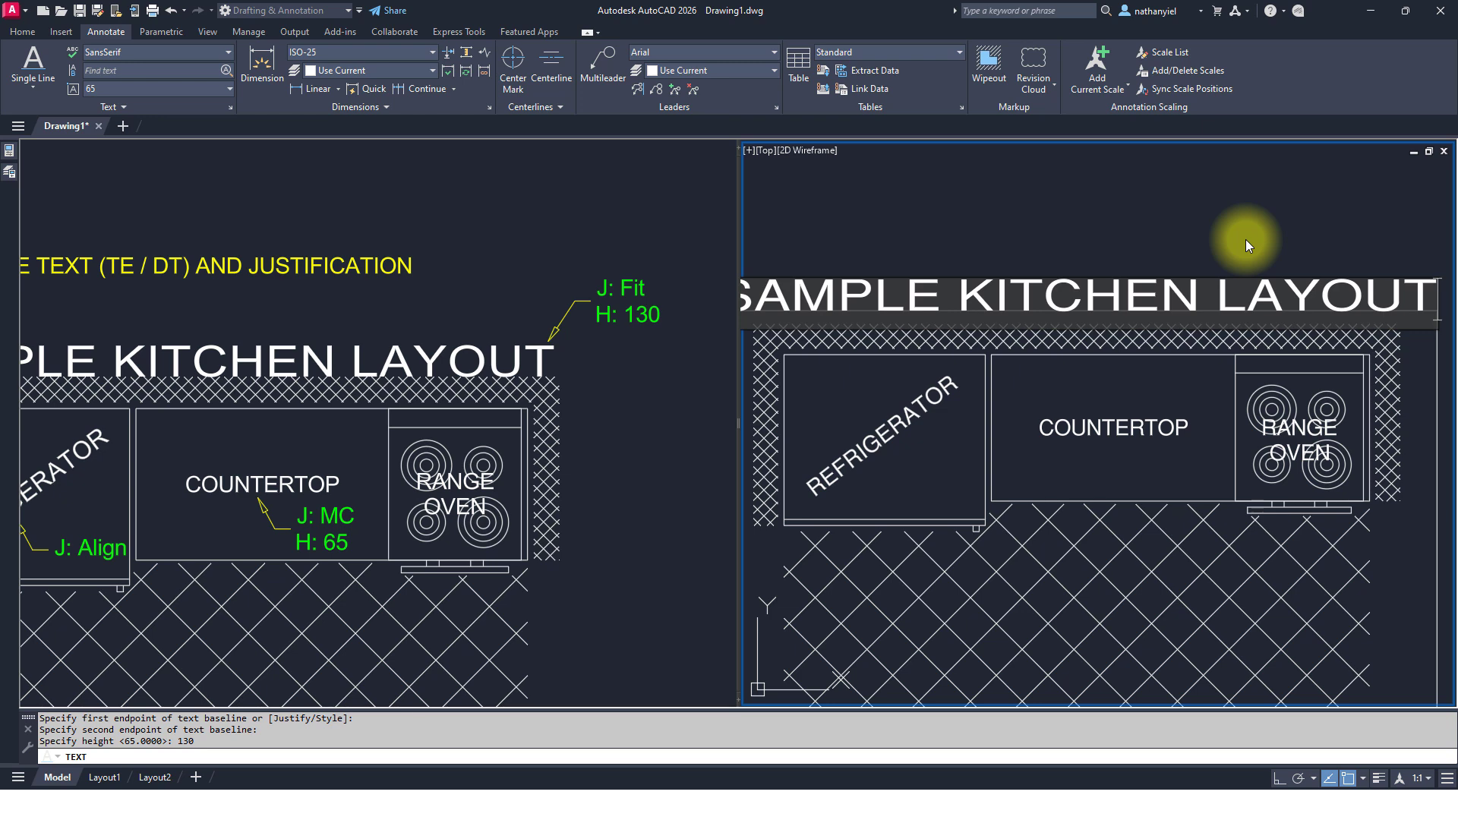
{"action": "key", "text": "Return"}
{"action": "key", "text": "Return"}
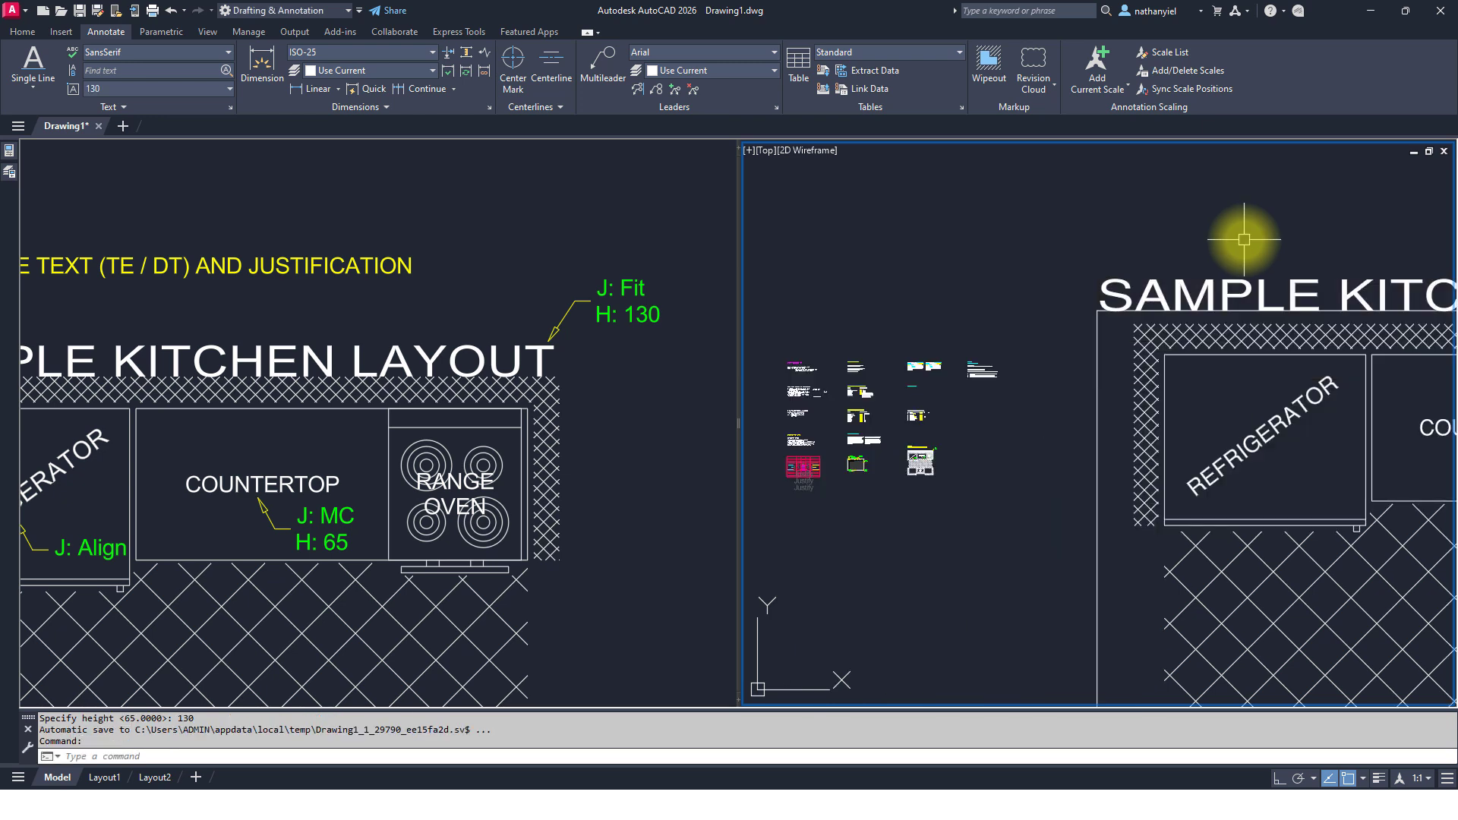
- Maximize the viewport on the MULTILINE TEXT (T / MT) example and examine its National Building Code excerpt
{"action": "middle_click_drag", "start_coordinate": [1173, 336], "coordinate": [856, 304]}
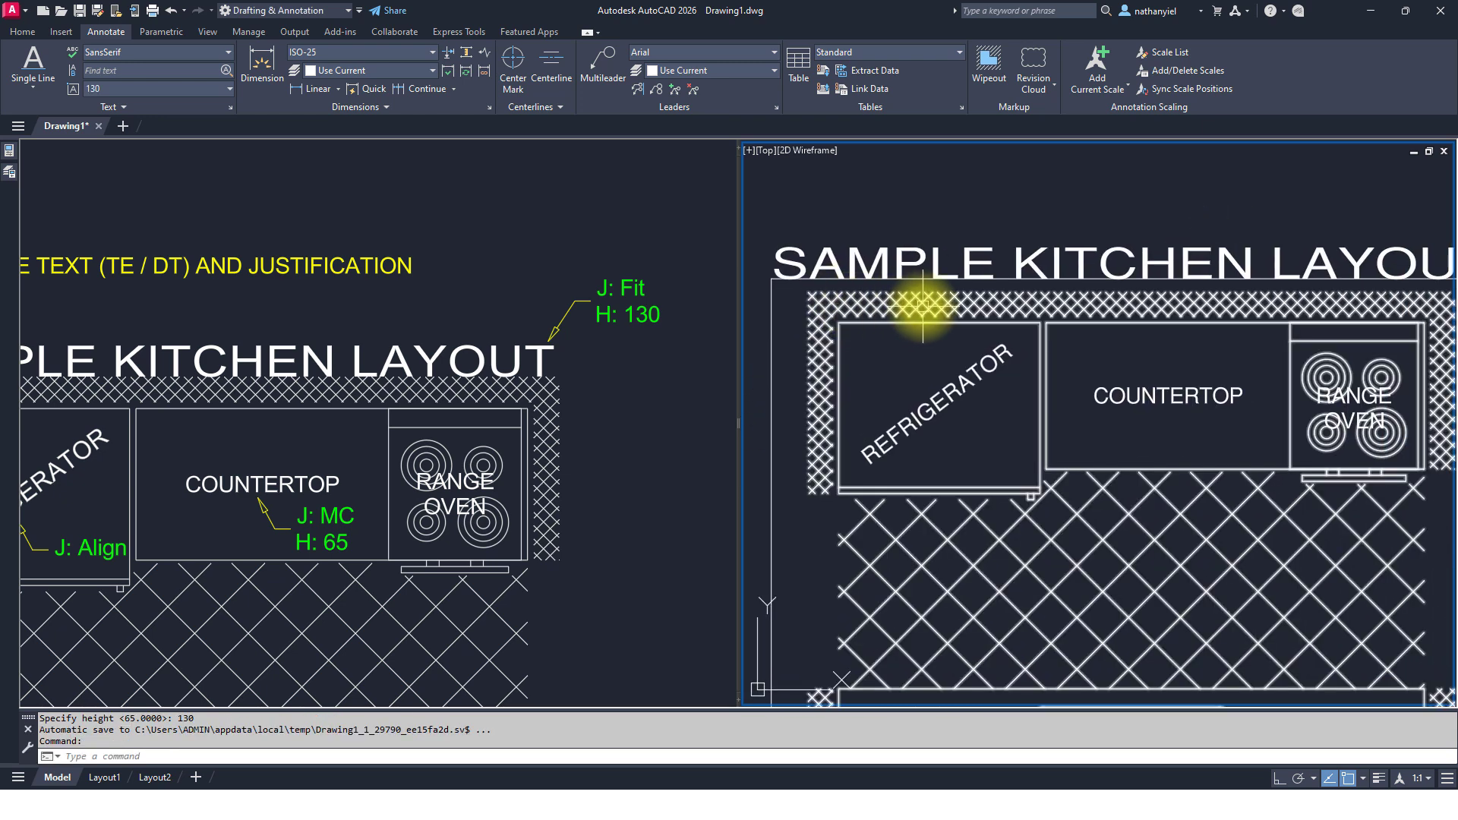
{"action": "mouse_move", "coordinate": [923, 305]}
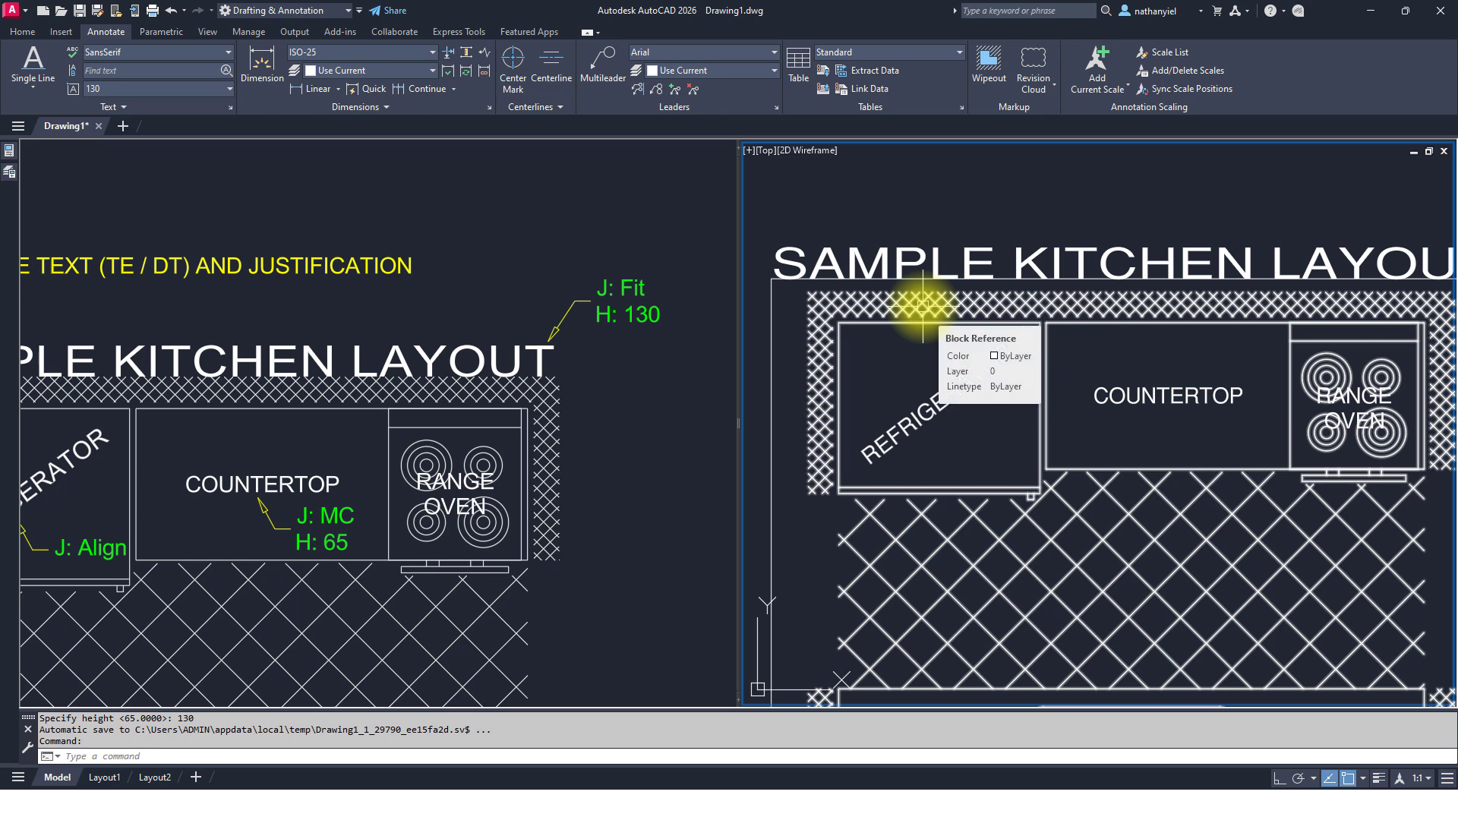
{"action": "scroll", "coordinate": [1015, 325], "scroll_direction": "down", "scroll_amount": 4}
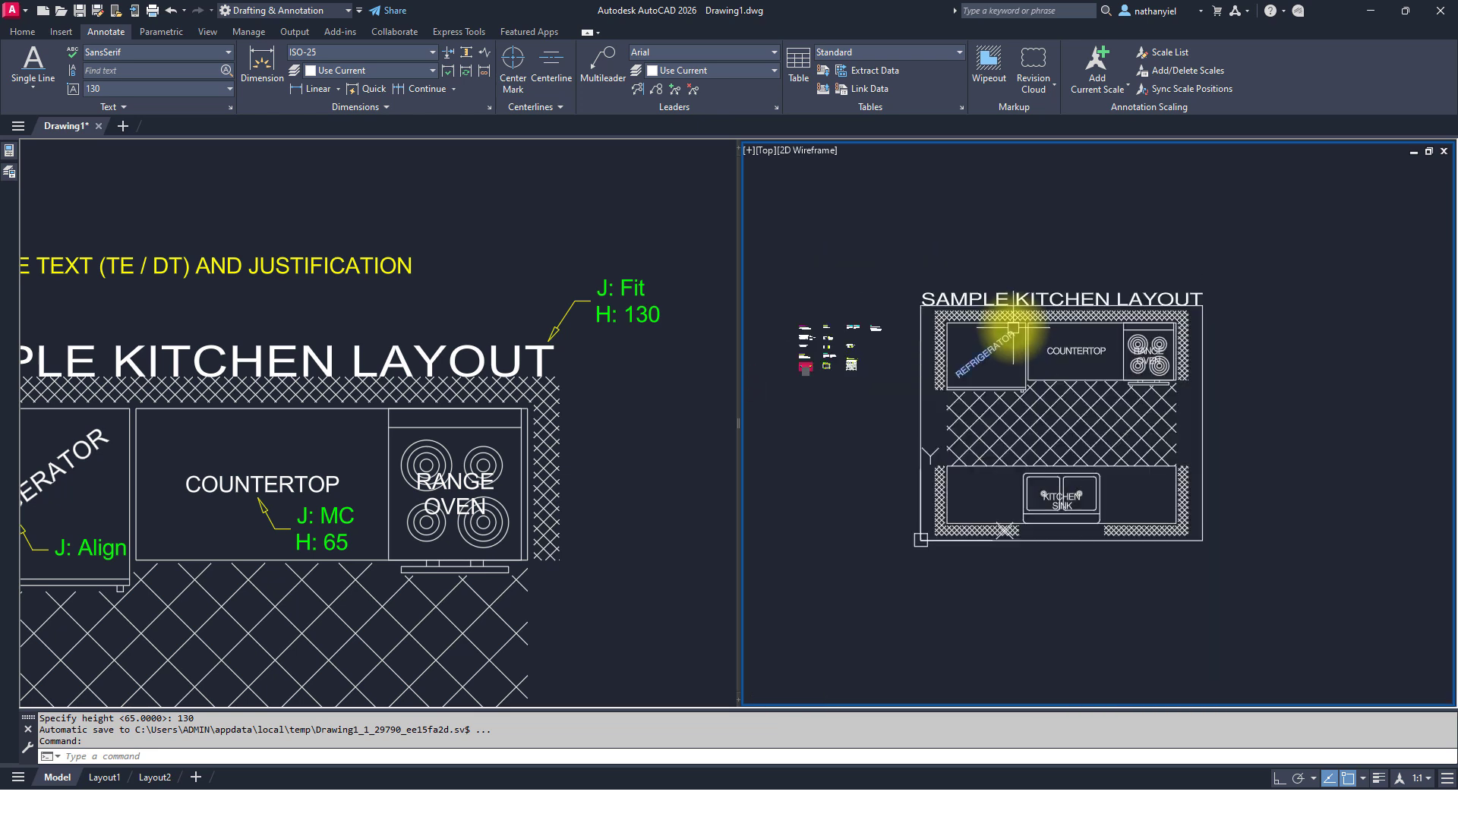
{"action": "scroll", "coordinate": [866, 329], "scroll_direction": "up", "scroll_amount": 6}
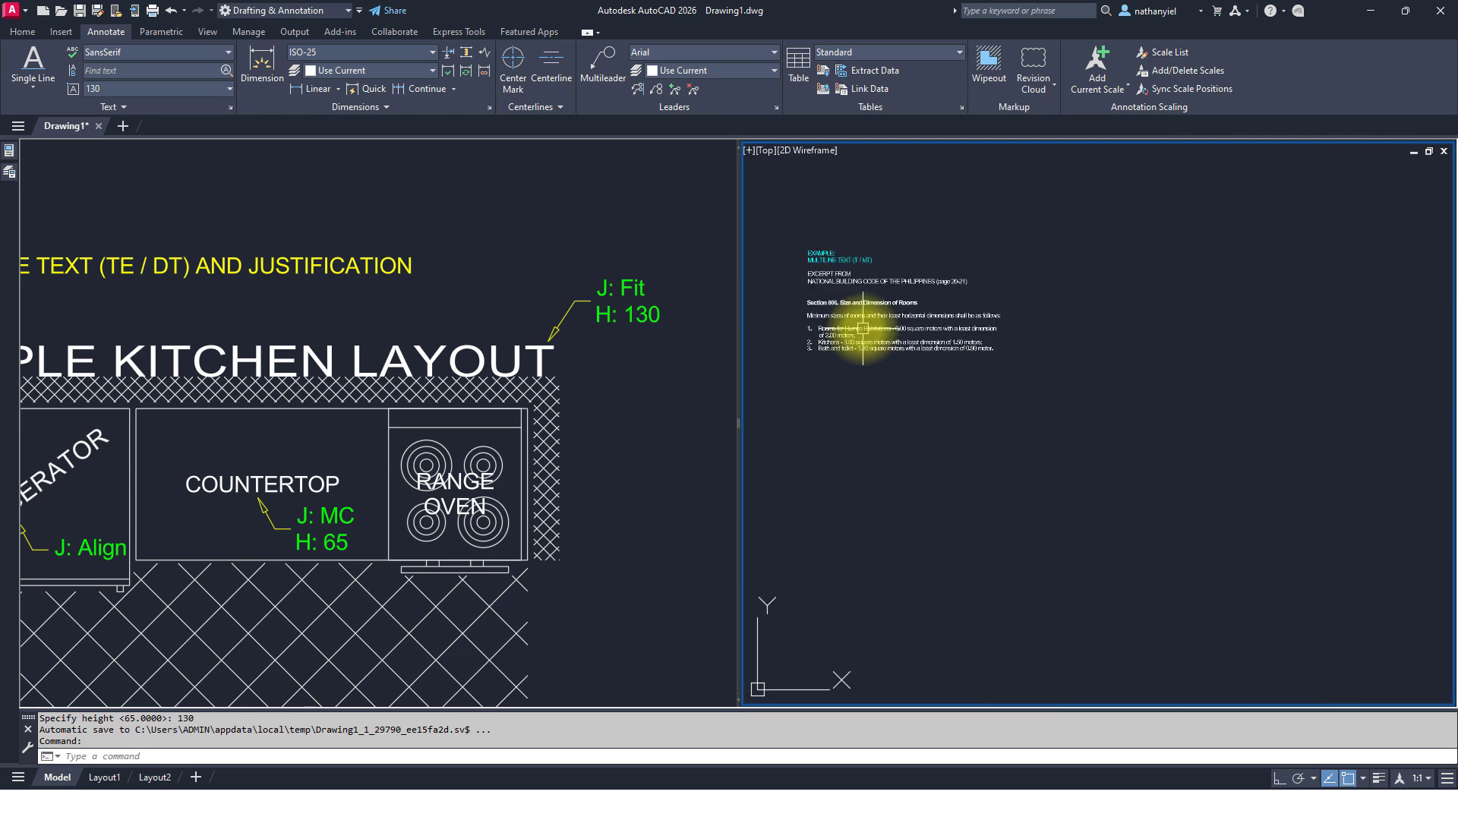
{"action": "scroll", "coordinate": [856, 327], "scroll_direction": "up", "scroll_amount": 2}
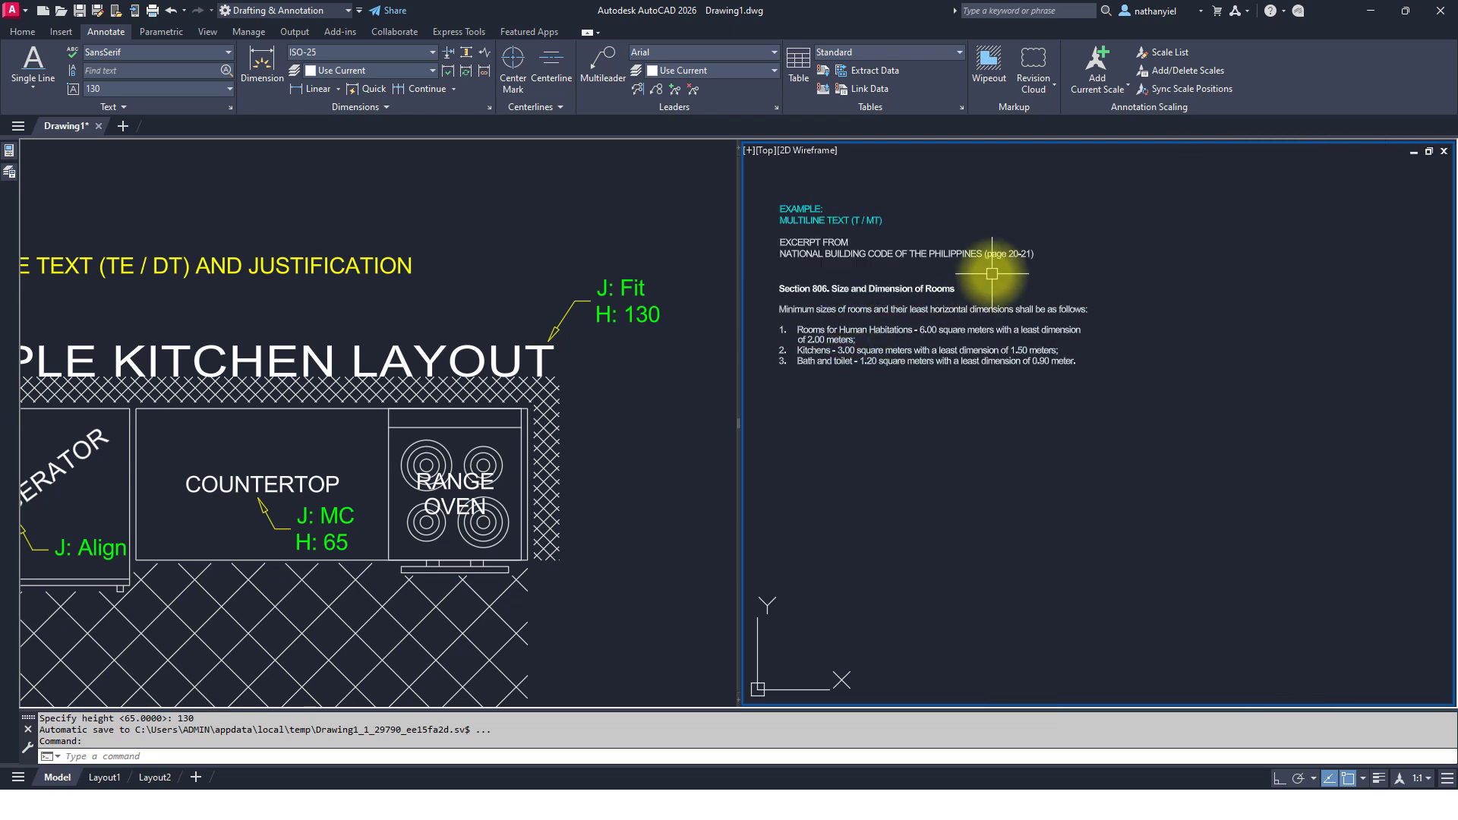
{"action": "left_click", "coordinate": [750, 151]}
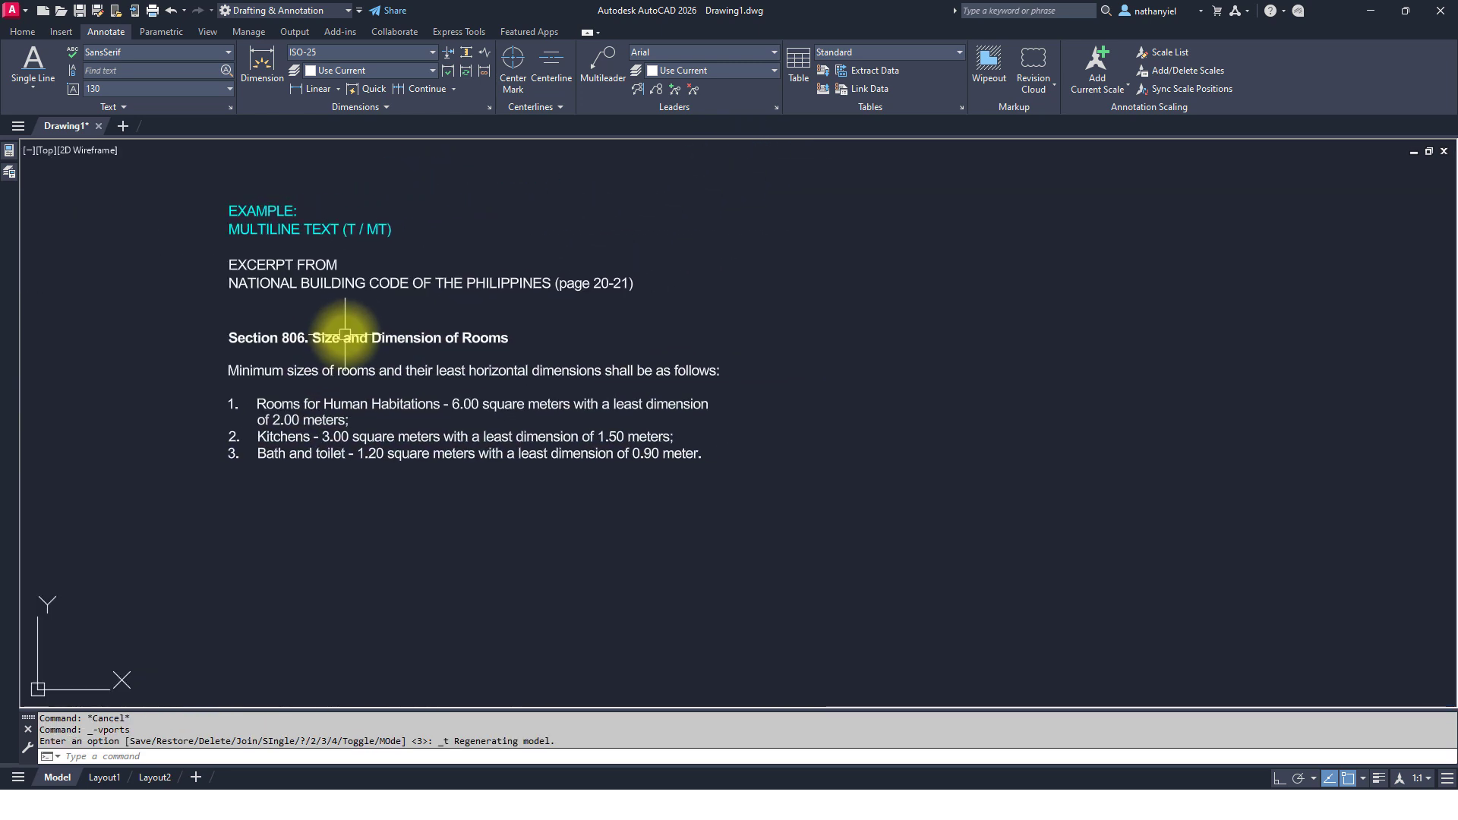
{"action": "mouse_move", "coordinate": [400, 334]}
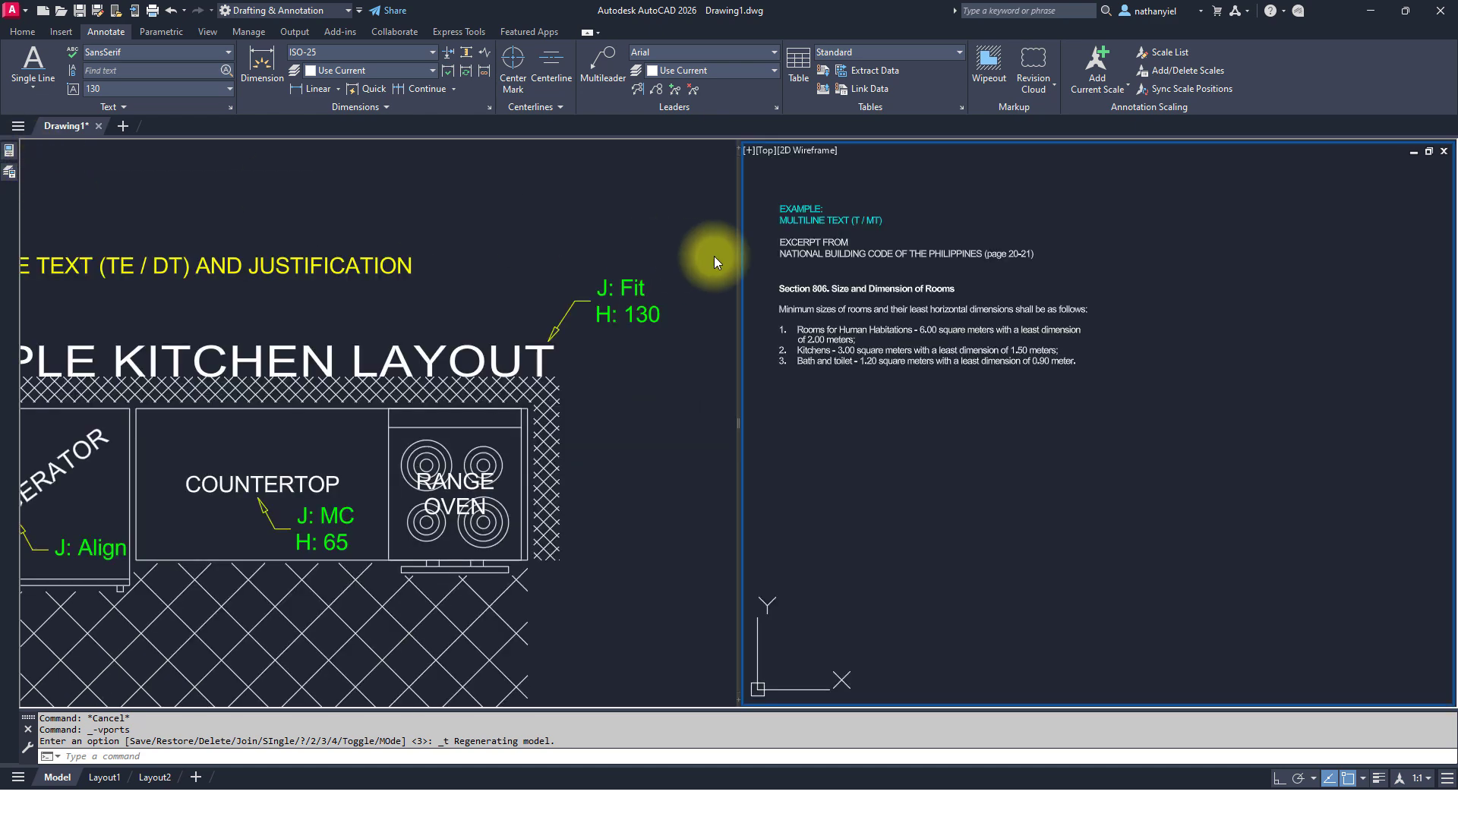
{"action": "left_click", "coordinate": [750, 153]}
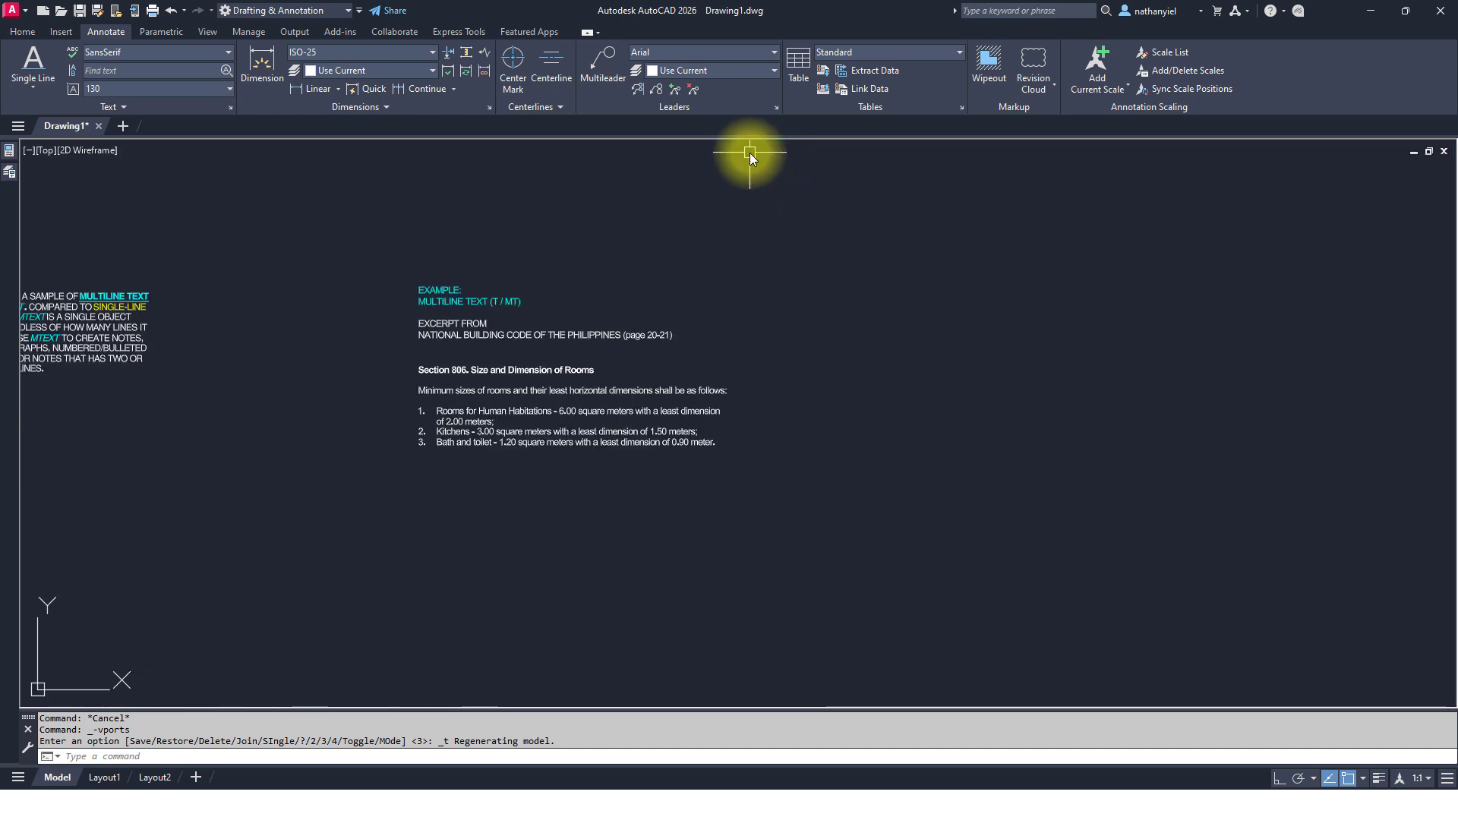
{"action": "scroll", "coordinate": [473, 334], "scroll_direction": "up", "scroll_amount": 4}
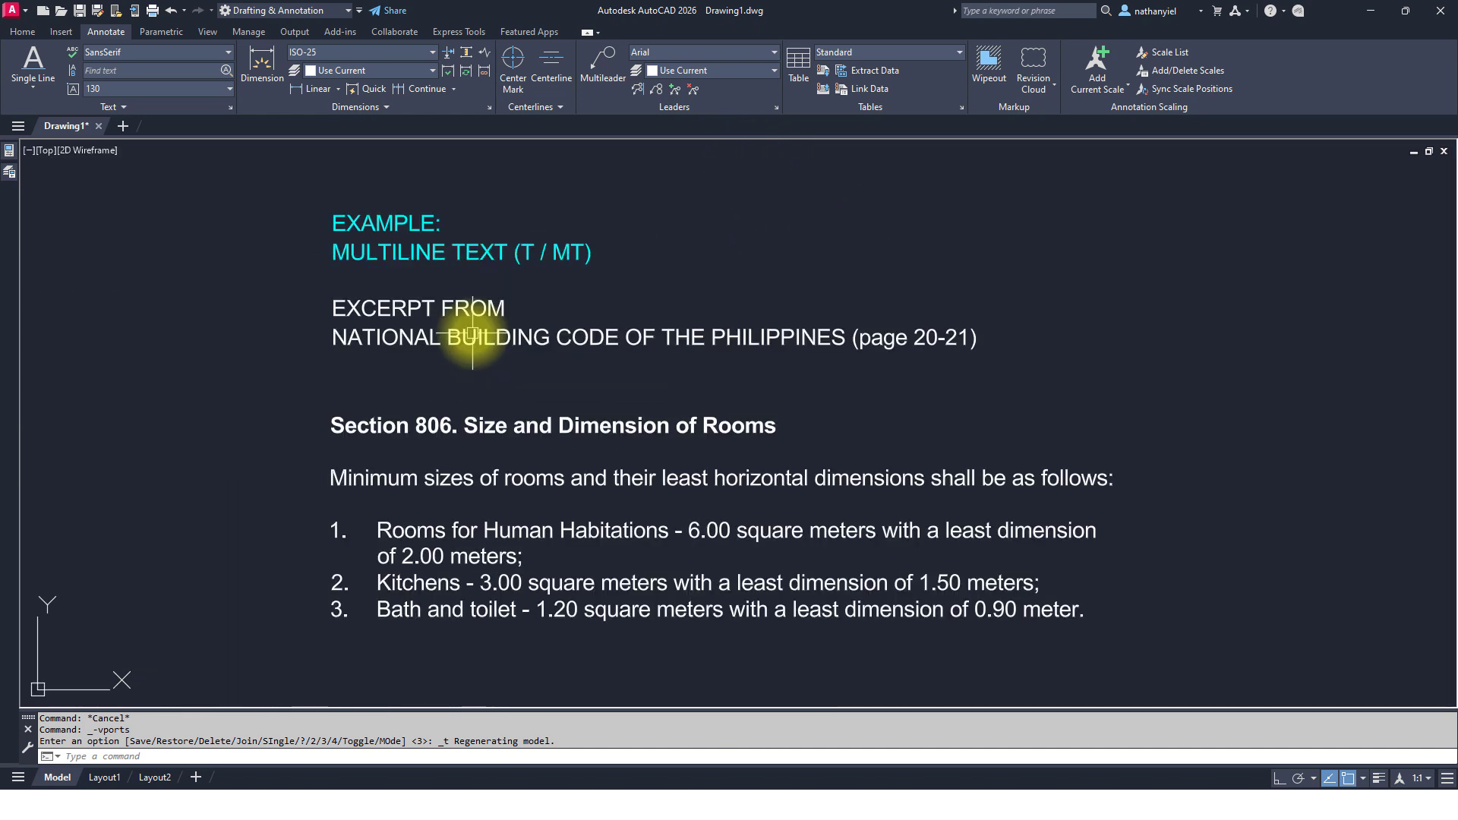
{"action": "middle_click_drag", "start_coordinate": [472, 338], "coordinate": [299, 331]}
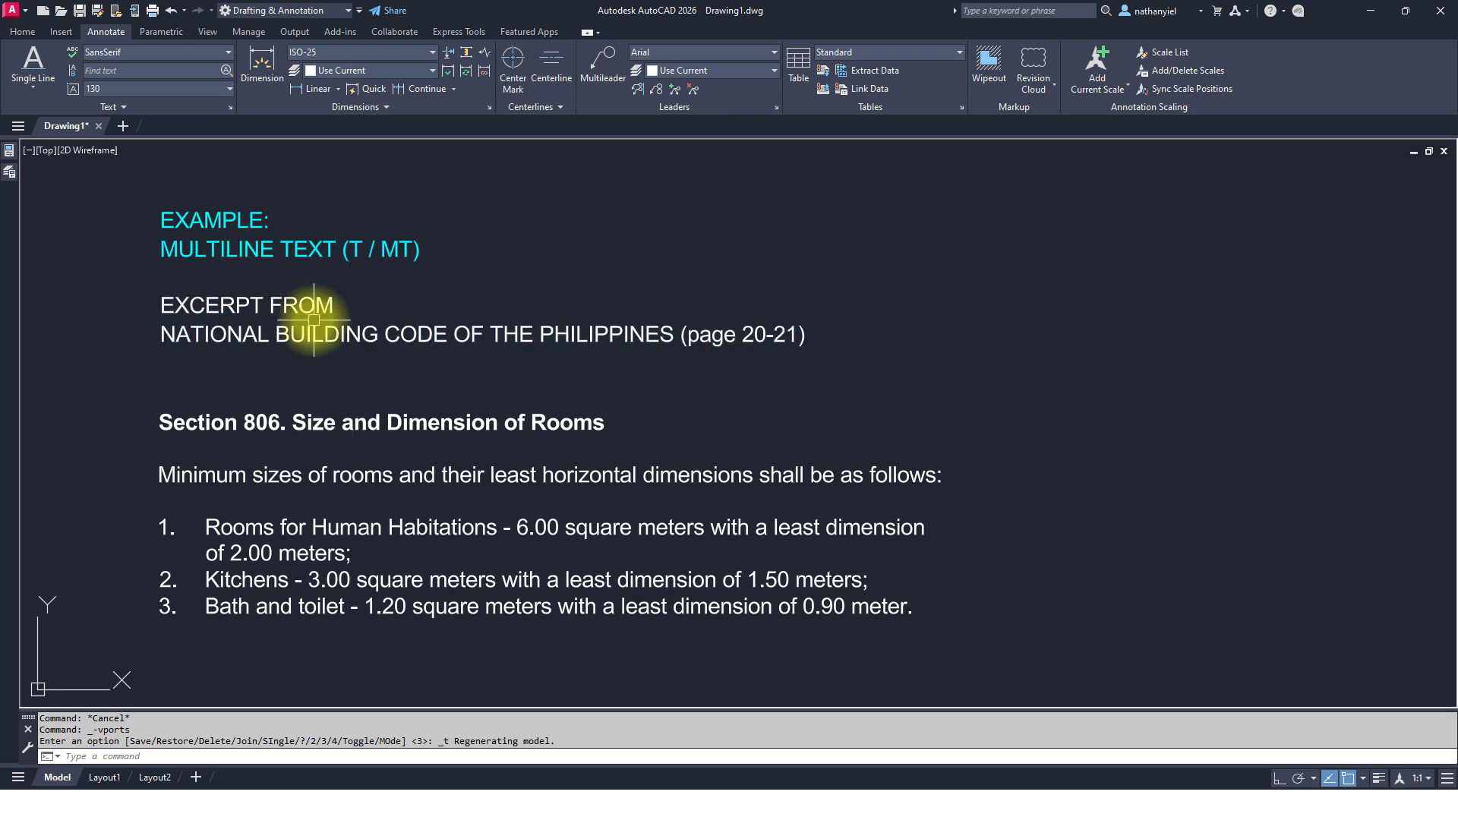
{"action": "scroll", "coordinate": [313, 320], "scroll_direction": "down", "scroll_amount": 2}
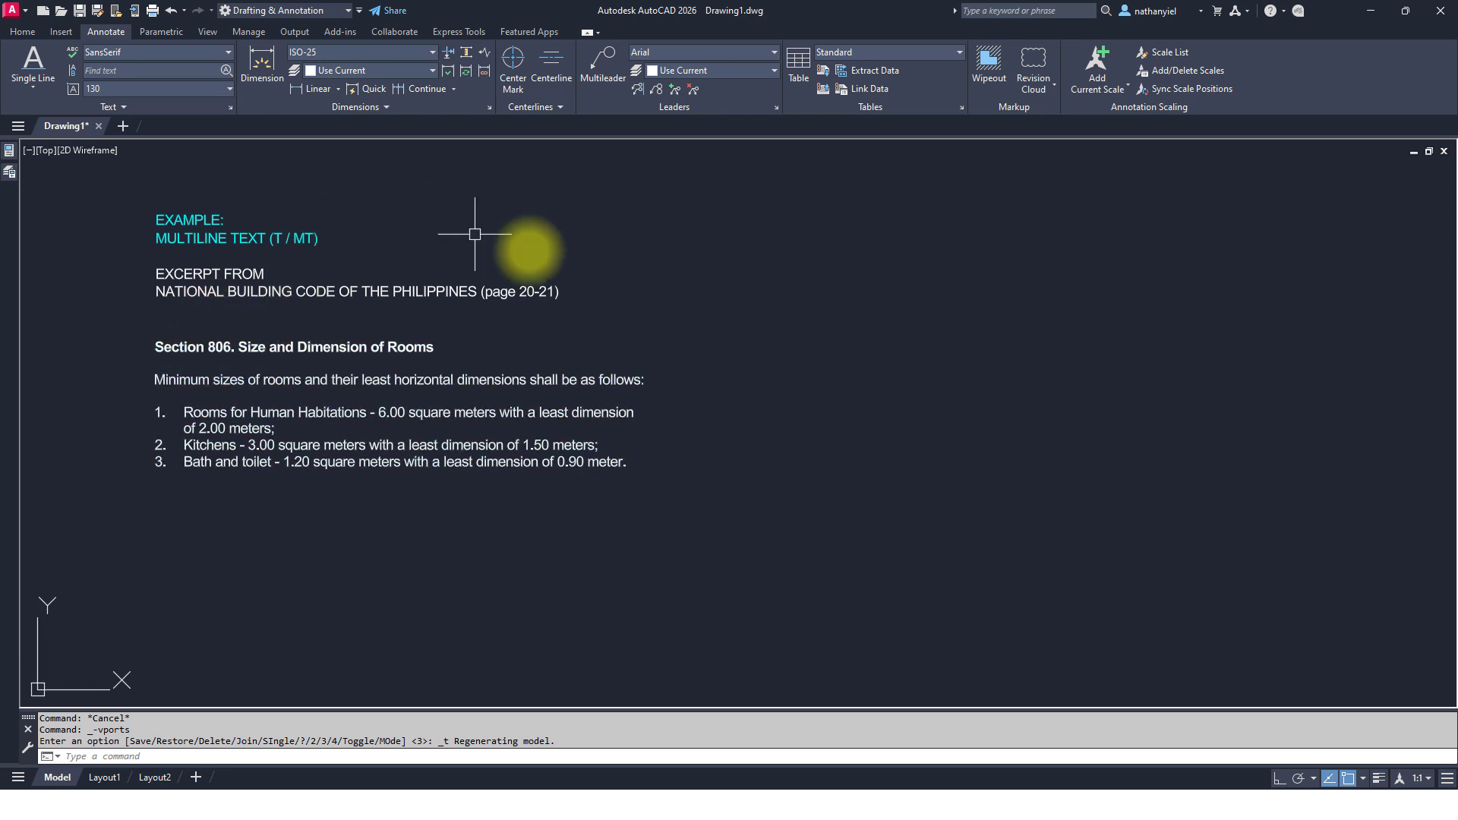
- Try to place a multiline text box in the empty area beside the National Building Code example
{"action": "type", "text": "T"}
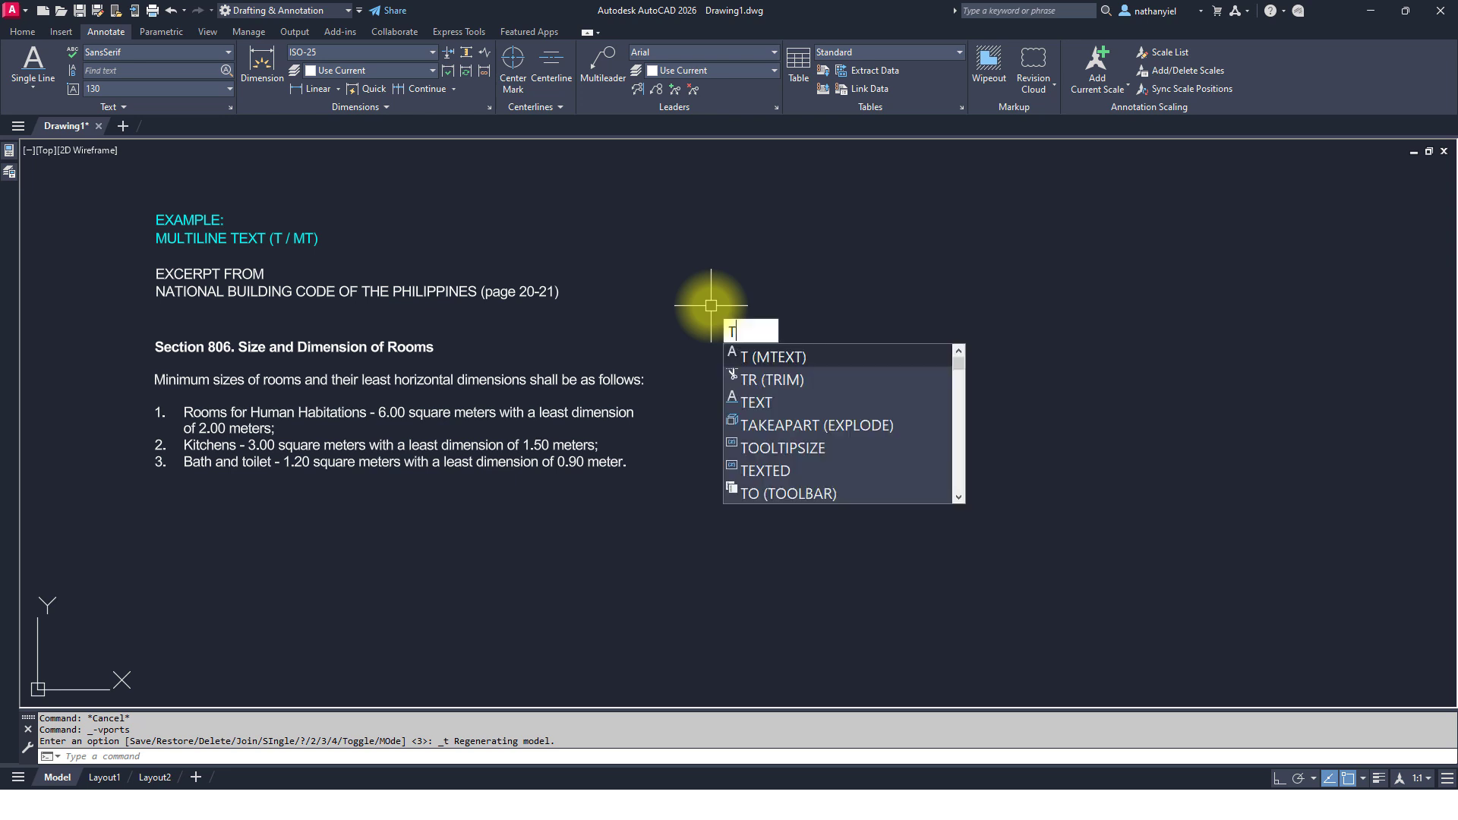
{"action": "key", "text": "Return"}
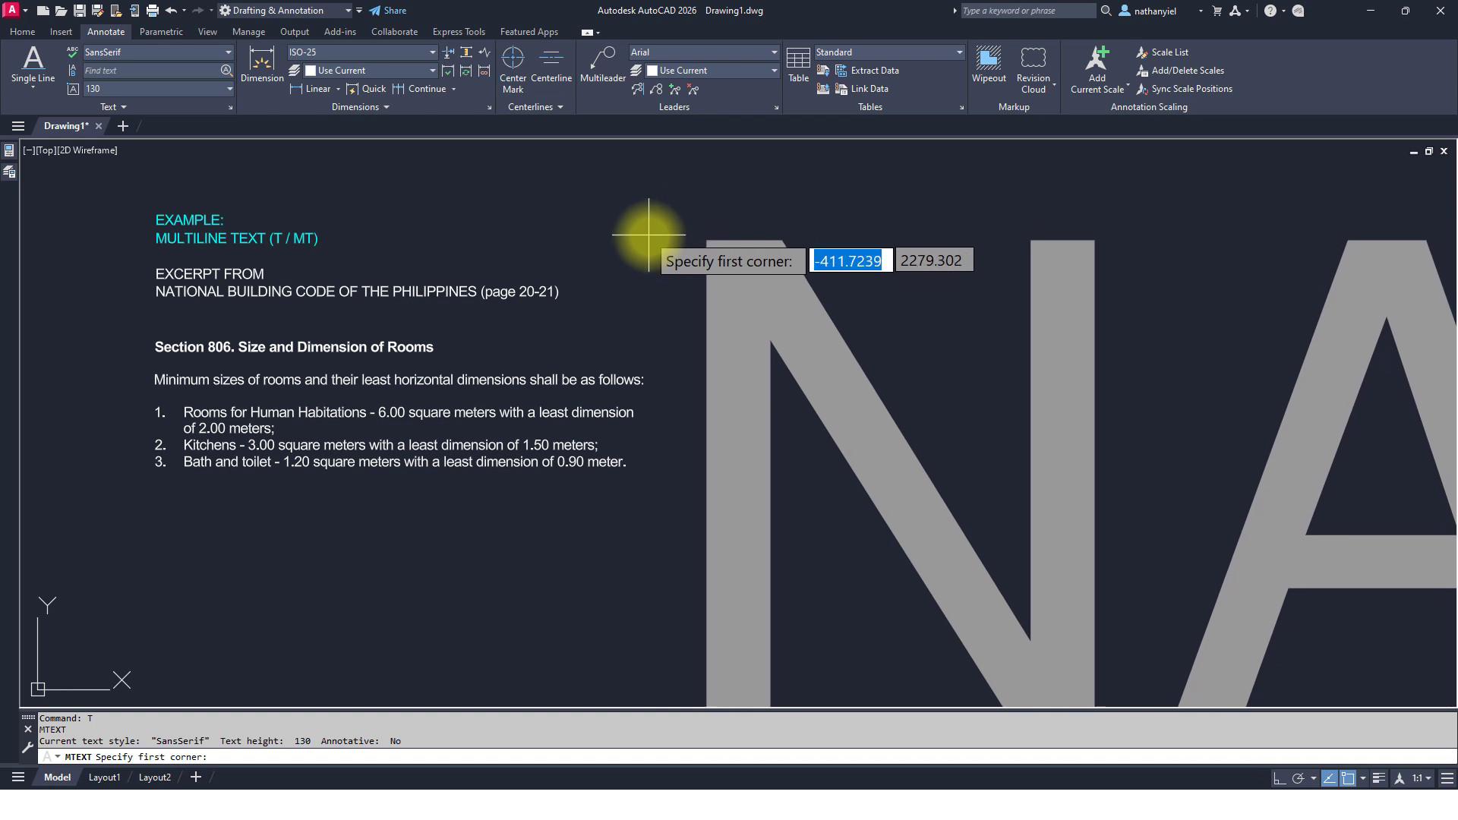
{"action": "left_click", "coordinate": [699, 343]}
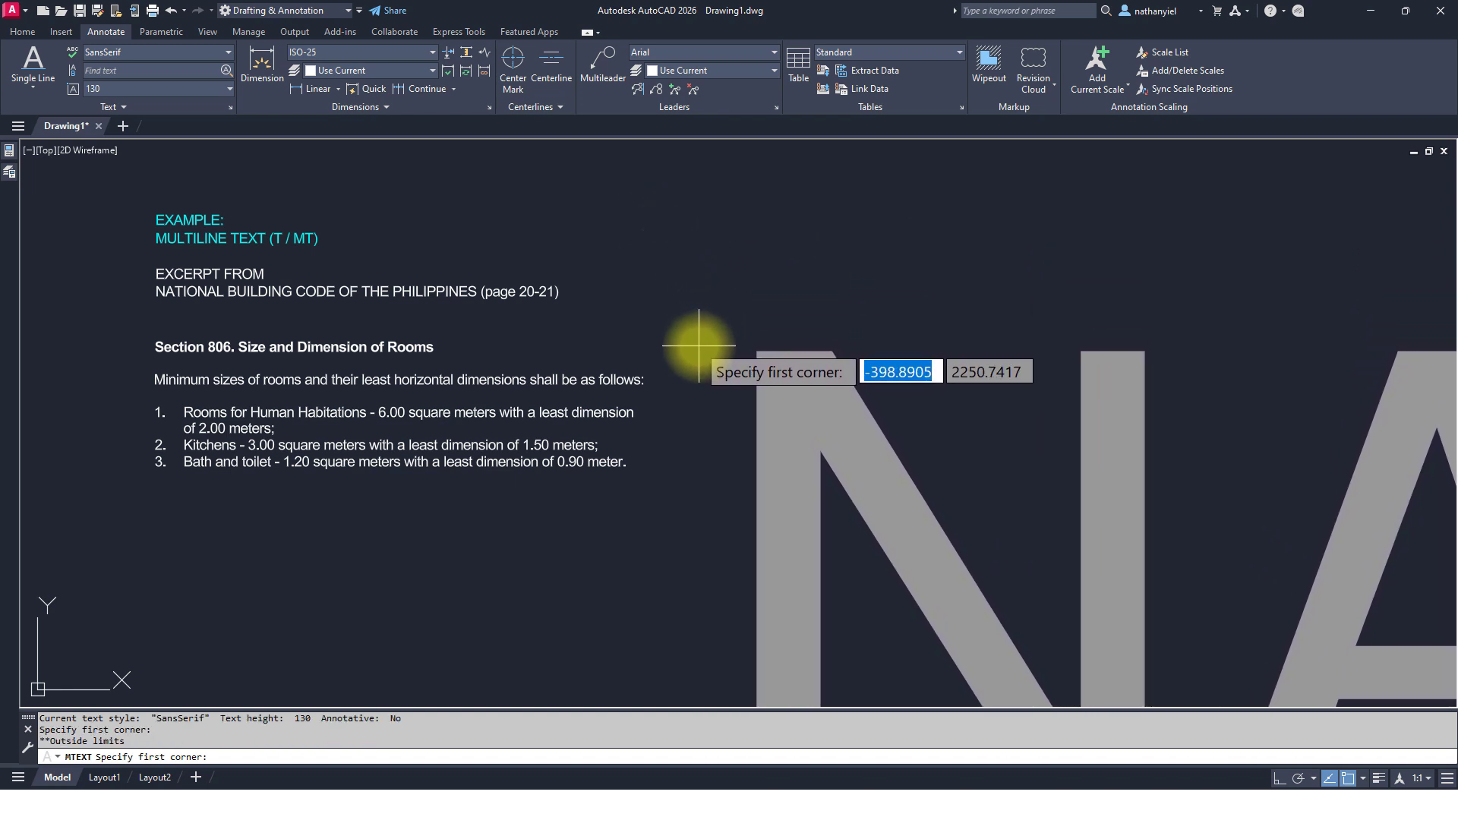
{"action": "left_click", "coordinate": [688, 345]}
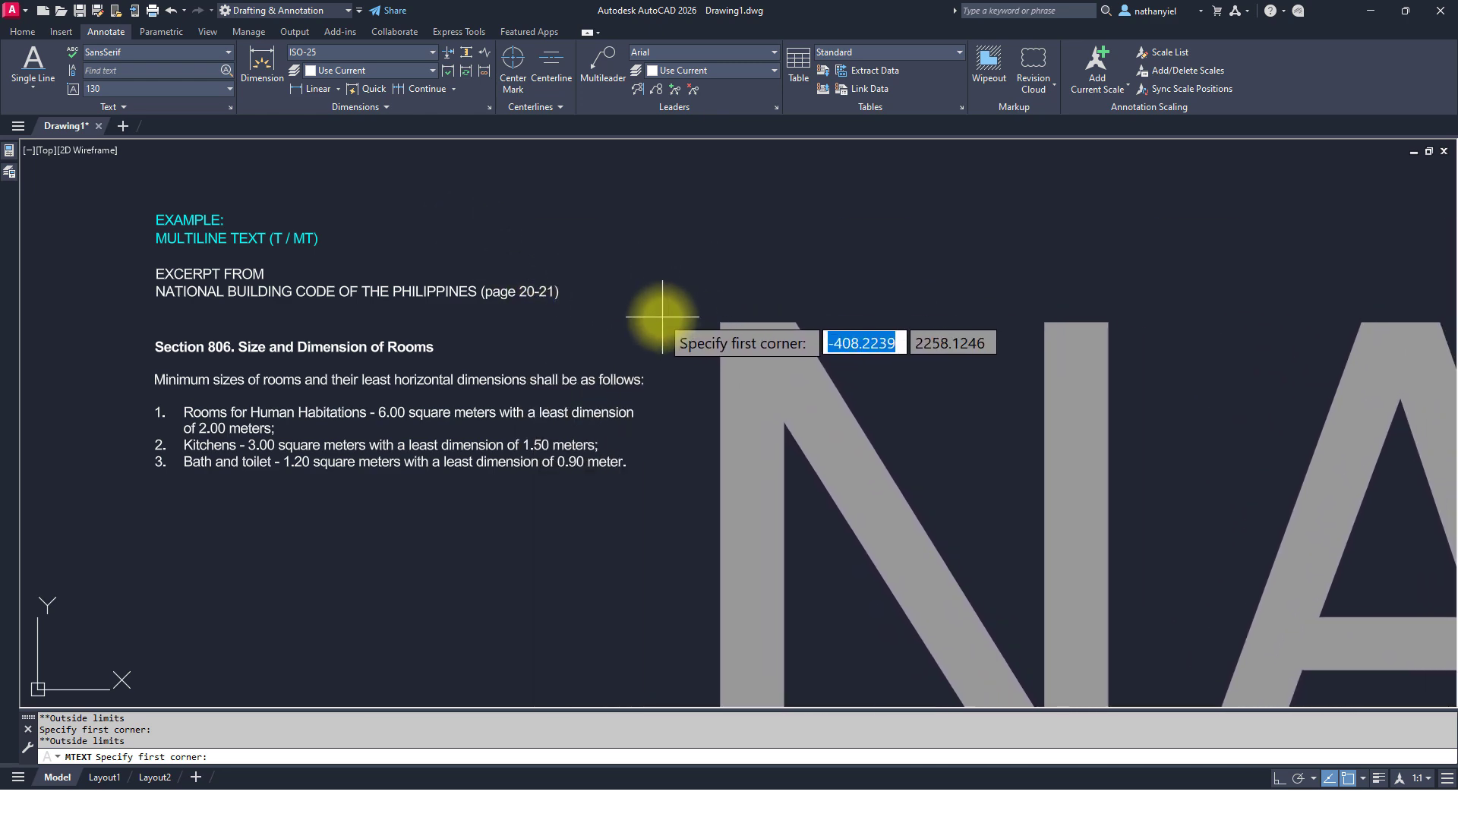
{"action": "scroll", "coordinate": [664, 315], "scroll_direction": "down", "scroll_amount": 2}
{"action": "scroll", "coordinate": [664, 315], "scroll_direction": "down", "scroll_amount": 3}
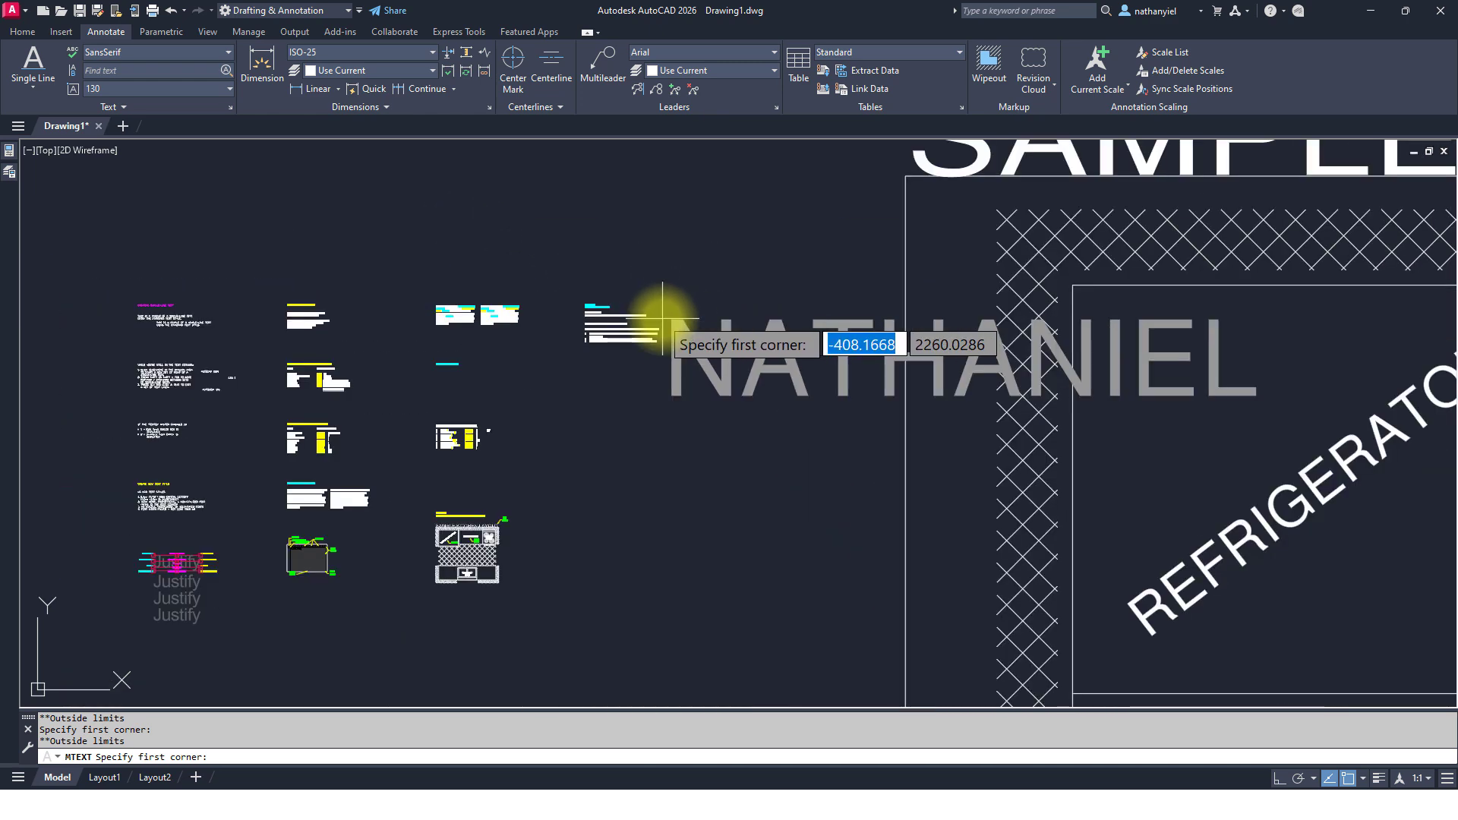
{"action": "key", "text": "Escape"}
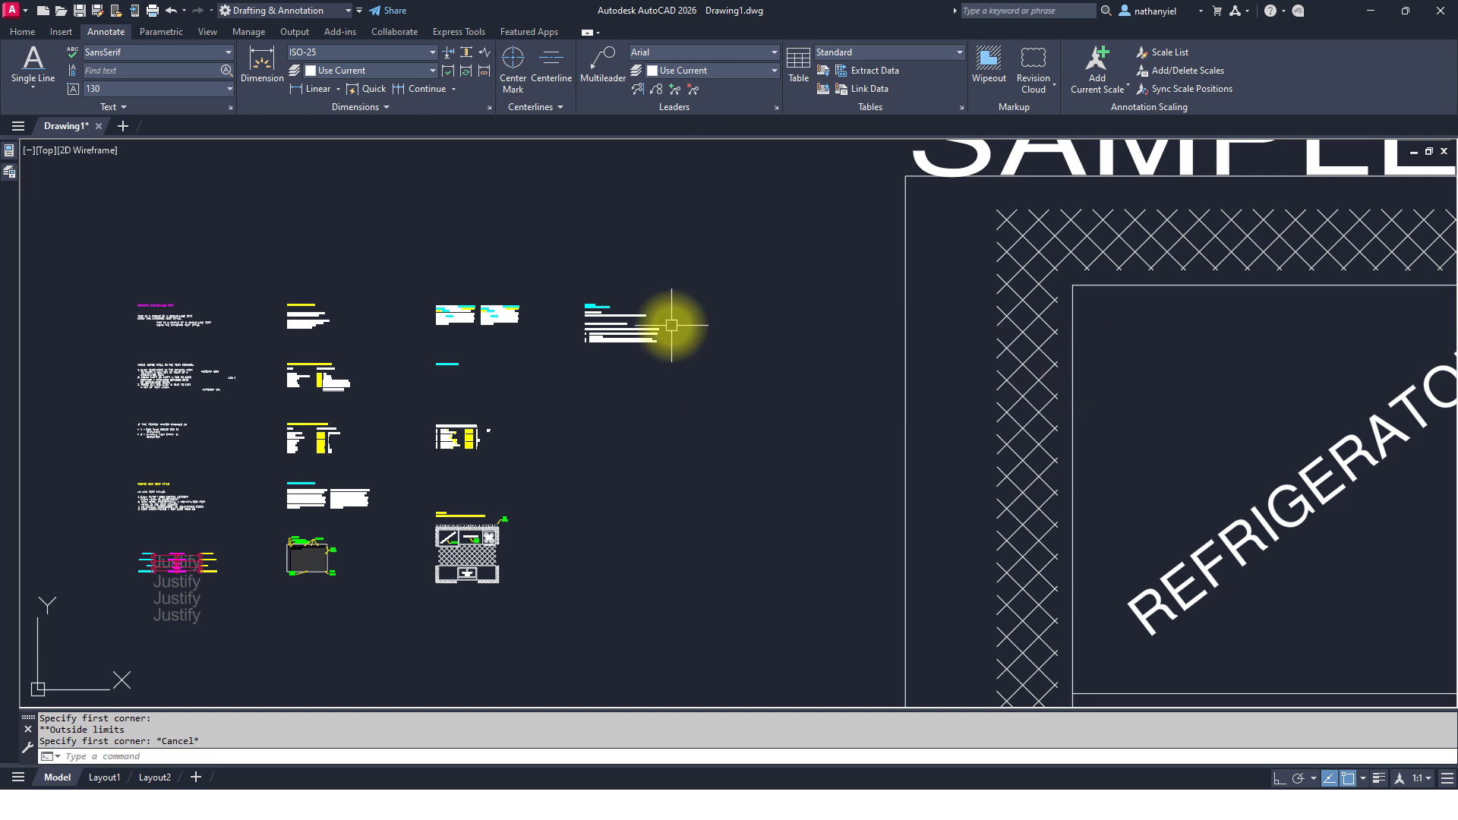
- Move the whole National Building Code multiline text example 2500 units horizontally to the right with Ortho on
{"action": "scroll", "coordinate": [671, 325], "scroll_direction": "down", "scroll_amount": 2}
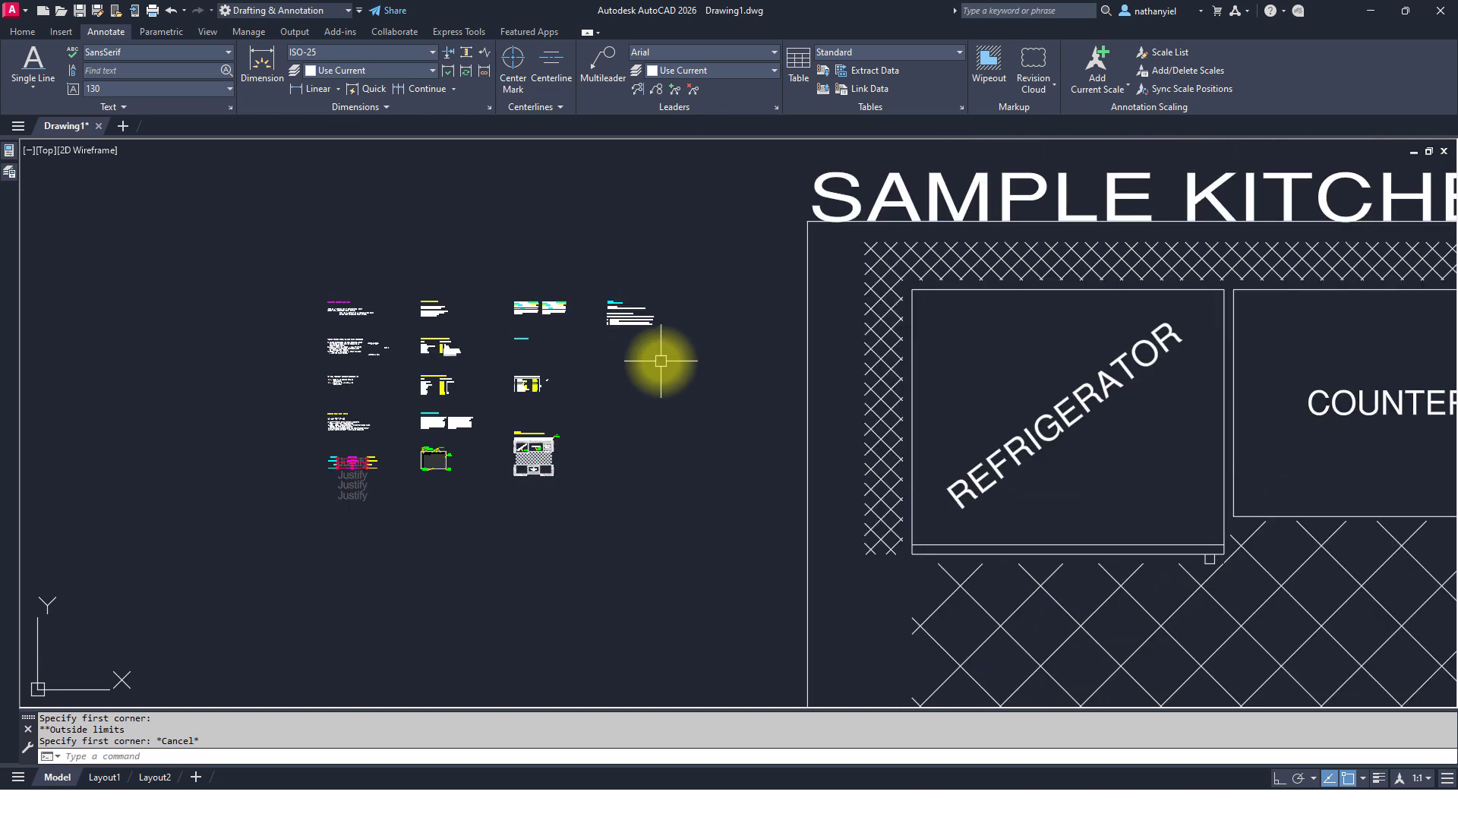
{"action": "middle_click_drag", "start_coordinate": [661, 358], "coordinate": [585, 357]}
{"action": "left_click", "coordinate": [197, 275]}
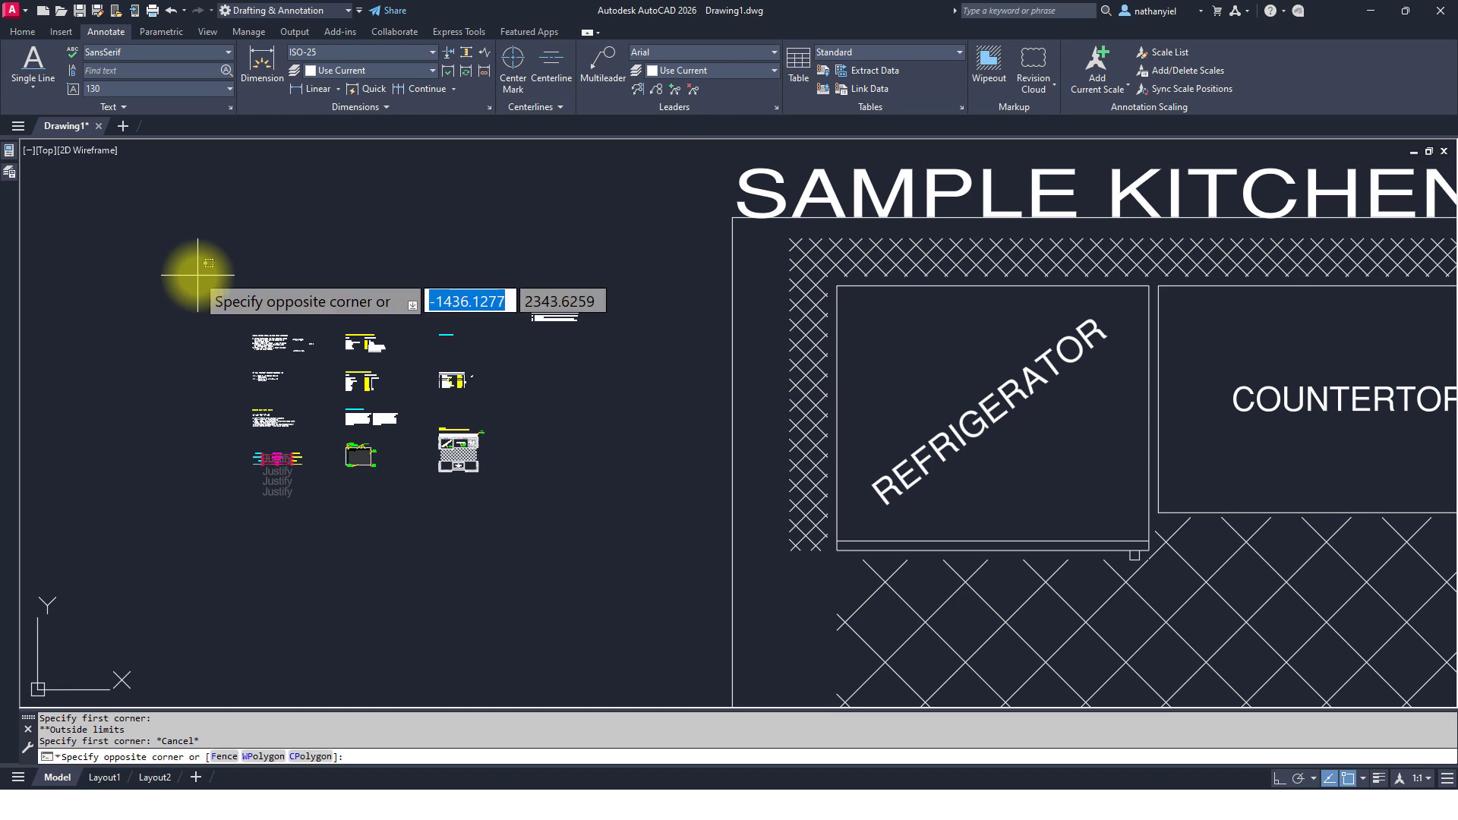
{"action": "left_click", "coordinate": [514, 277]}
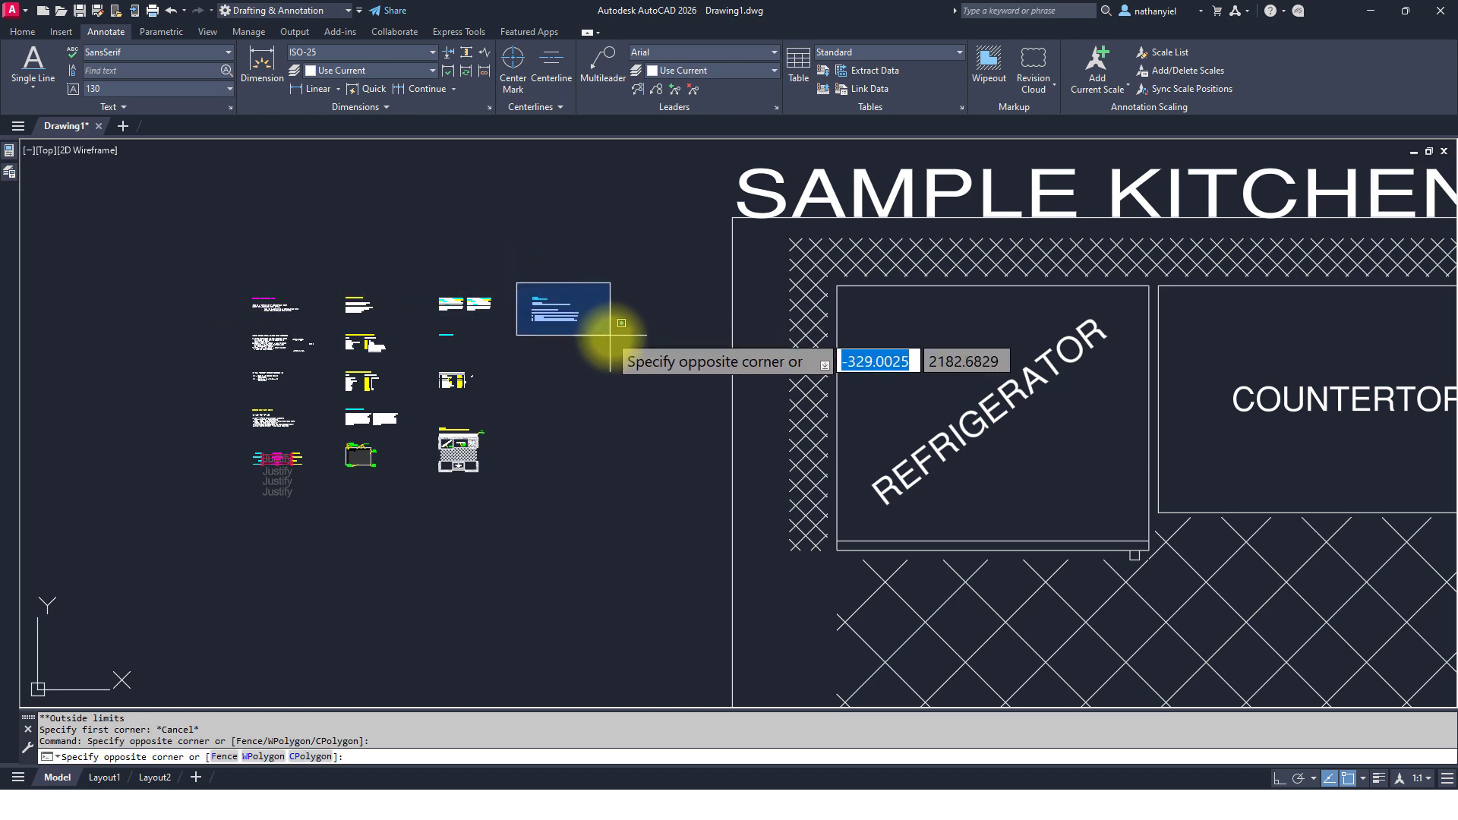
{"action": "left_click", "coordinate": [613, 338]}
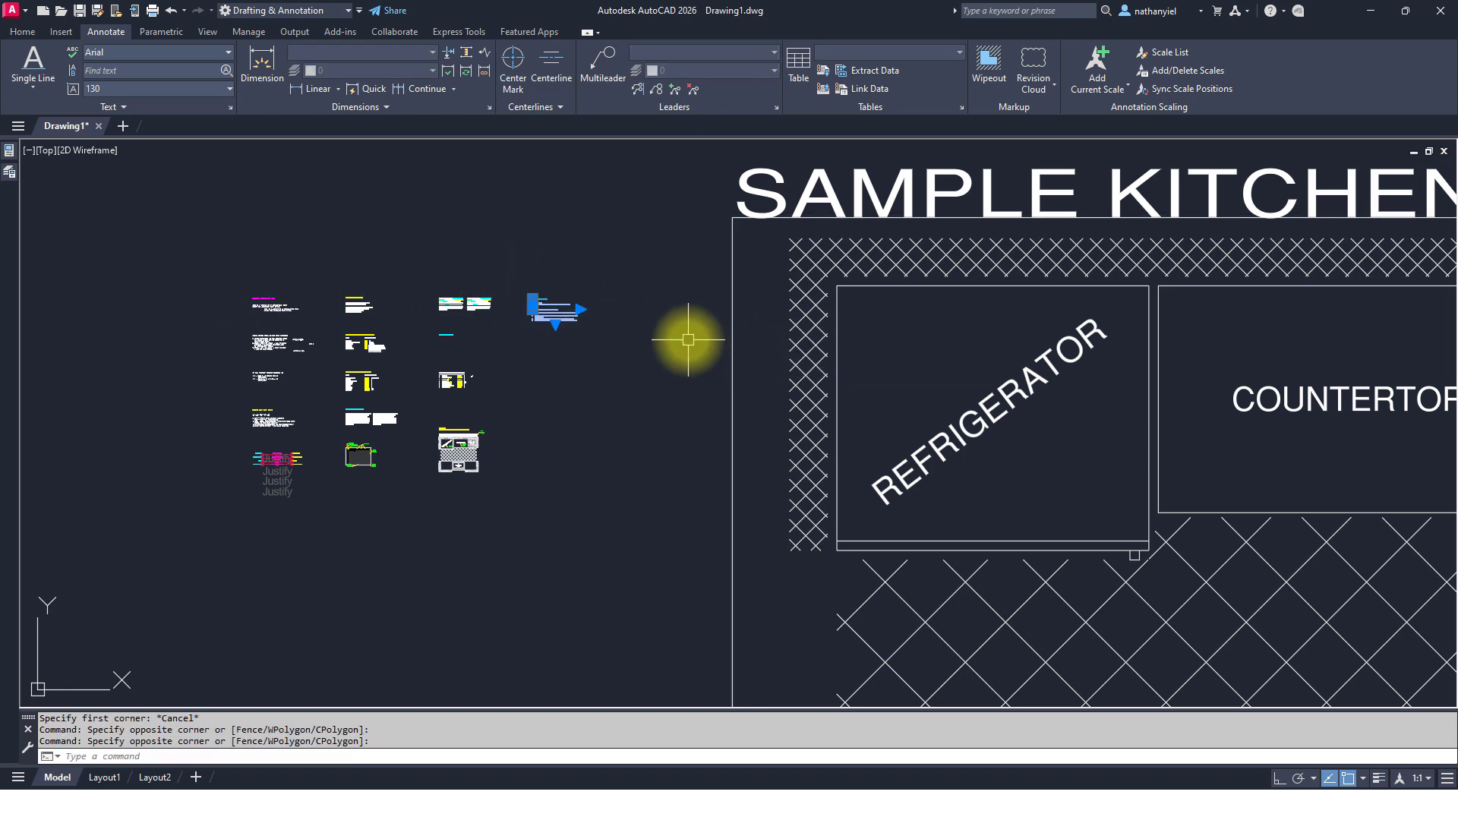
{"action": "type", "text": "M"}
{"action": "key", "text": "Return"}
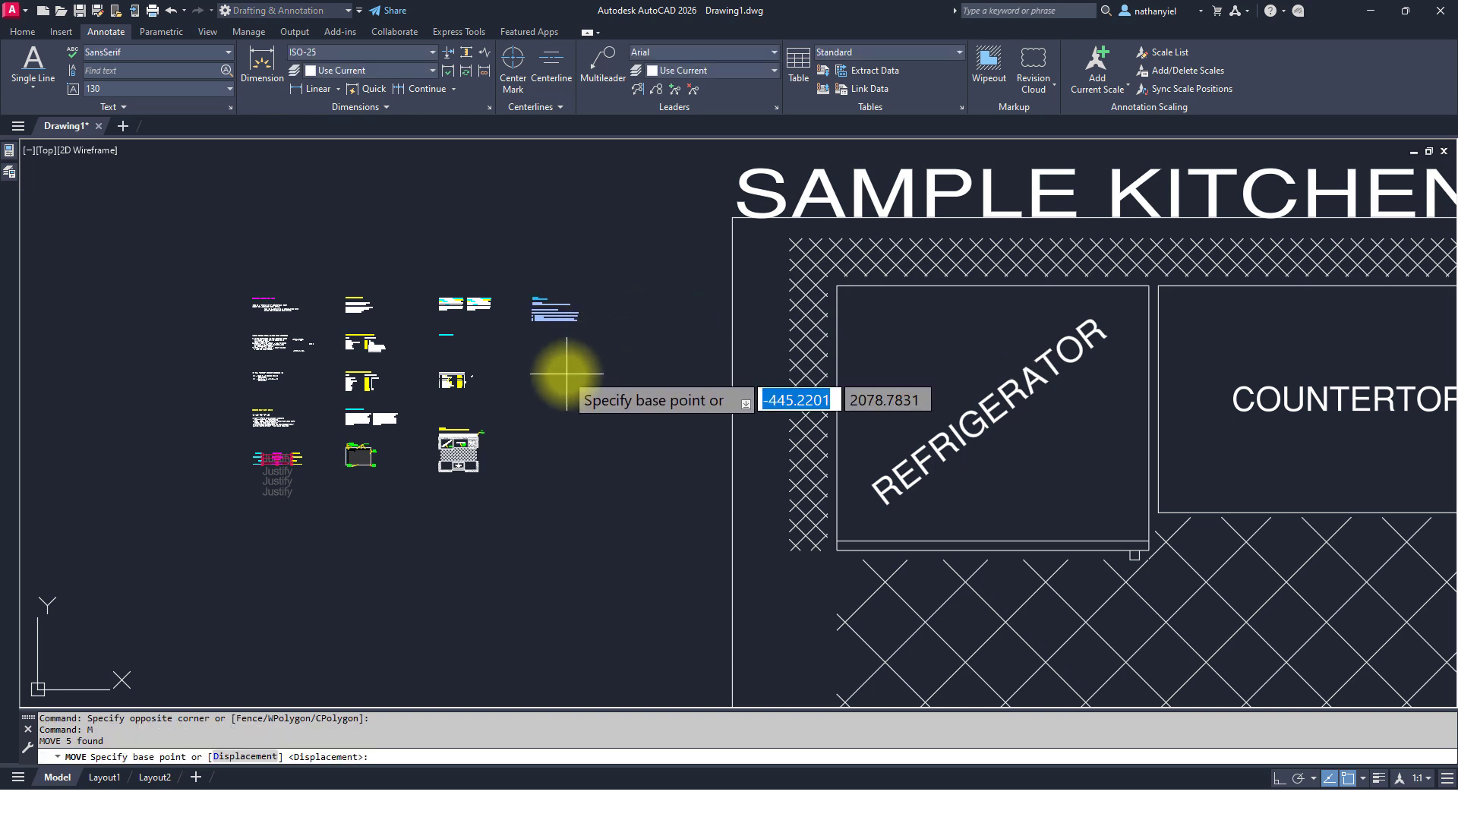
{"action": "left_click", "coordinate": [566, 373]}
{"action": "middle_click_drag", "start_coordinate": [1069, 405], "coordinate": [626, 397]}
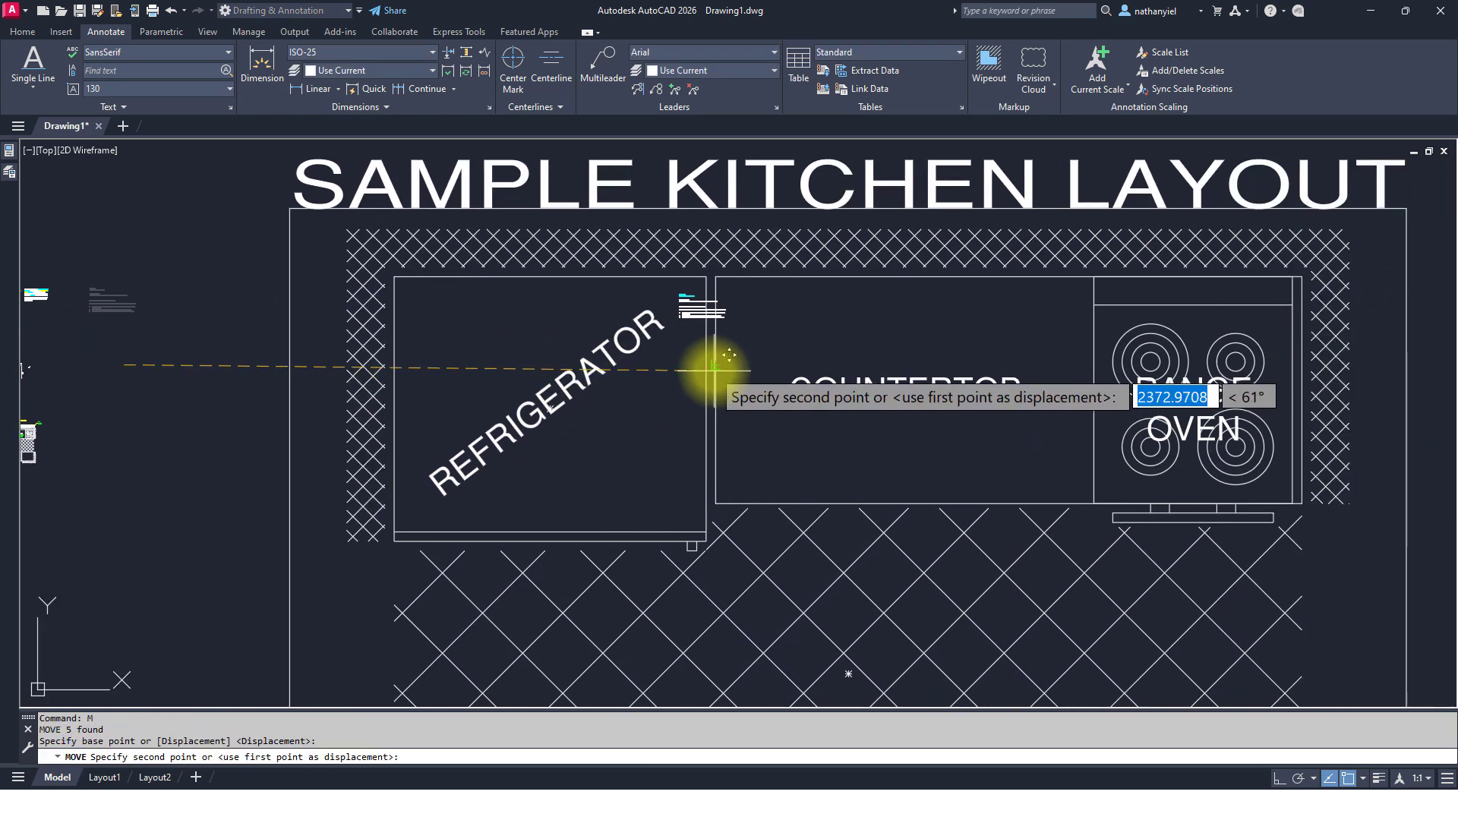
{"action": "key", "text": "F8"}
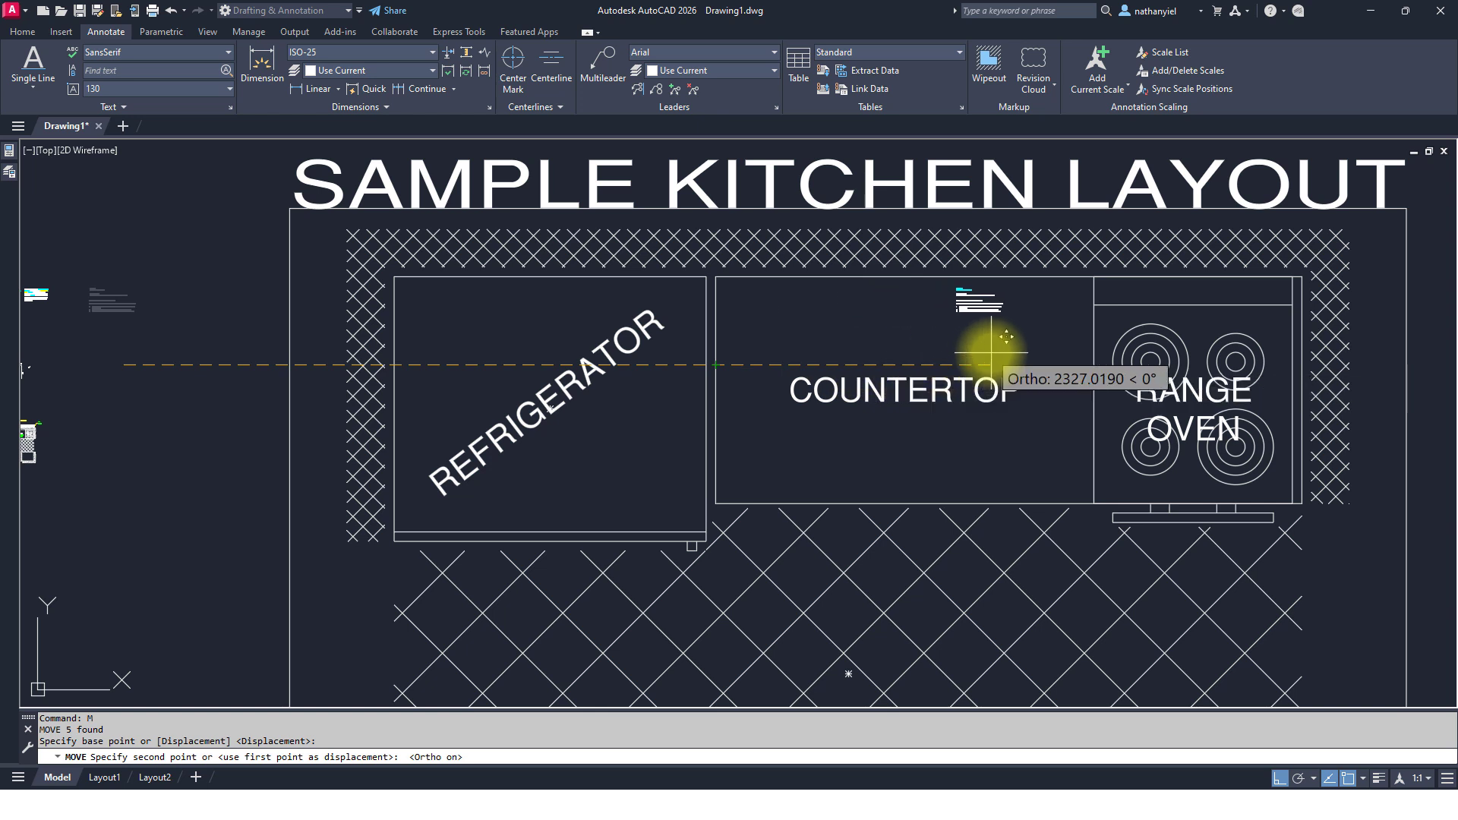
{"action": "type", "text": "2"}
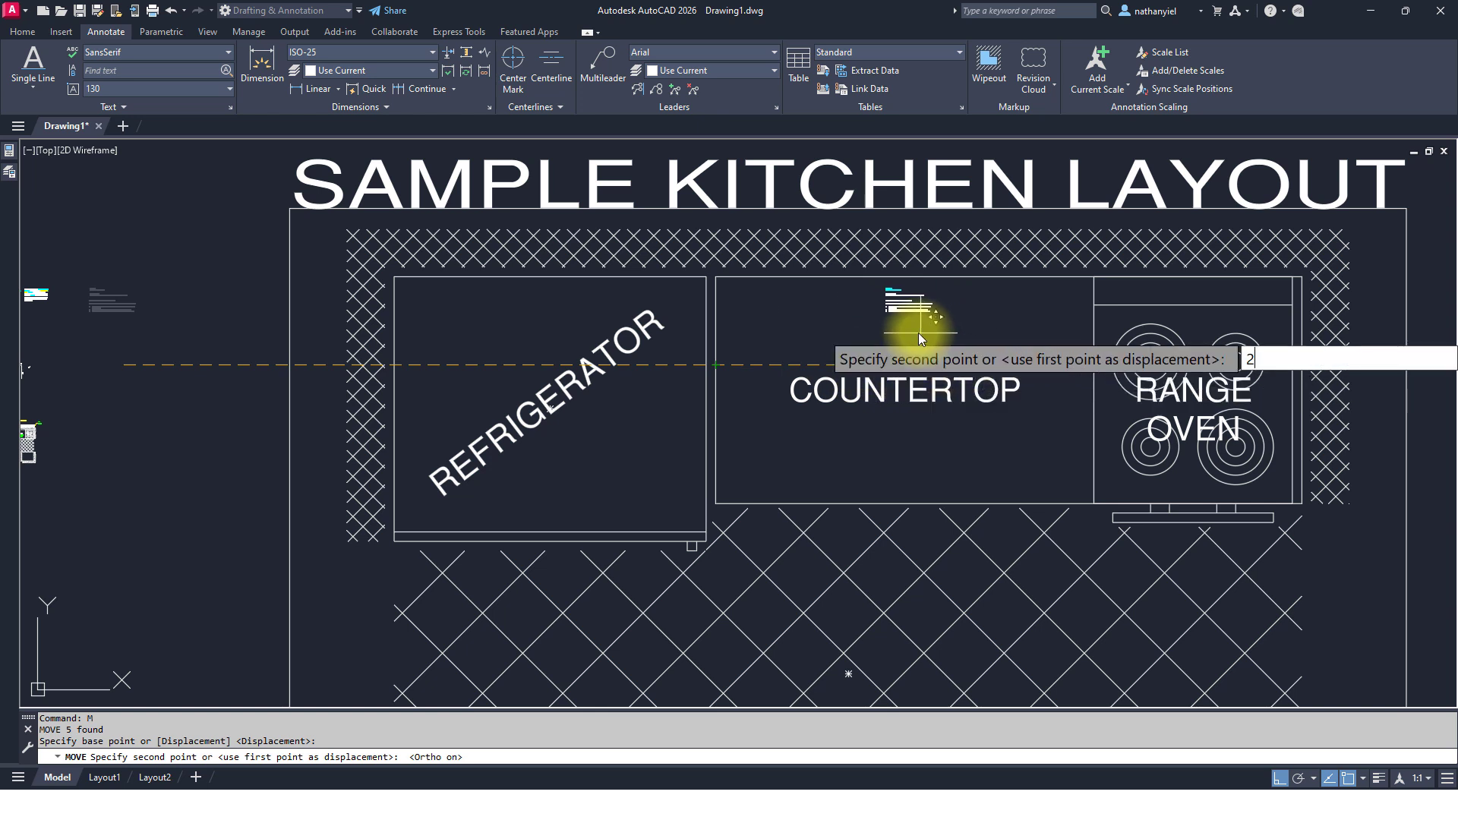
{"action": "type", "text": "500"}
{"action": "key", "text": "Return"}
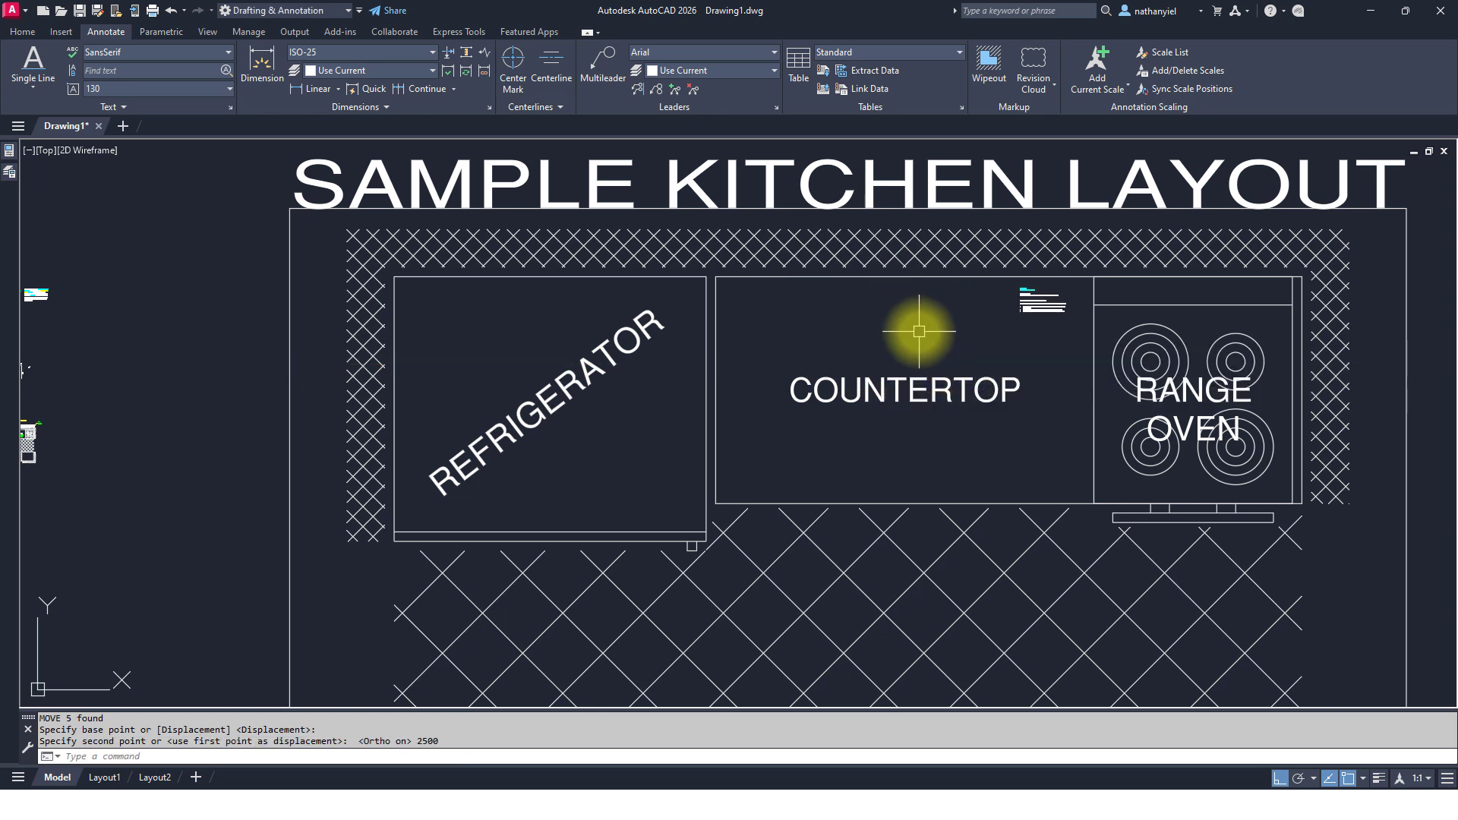
- Place a multiline text box with 2.5 text height directly below the National Building Code excerpt, about as wide as the excerpt
{"action": "scroll", "coordinate": [1024, 334], "scroll_direction": "up", "scroll_amount": 6}
{"action": "mouse_move", "coordinate": [1030, 309]}
{"action": "middle_mouse_down"}
{"action": "mouse_move", "coordinate": [522, 390]}
{"action": "mouse_move", "coordinate": [547, 358]}
{"action": "mouse_move", "coordinate": [635, 403]}
{"action": "mouse_move", "coordinate": [641, 381]}
{"action": "middle_mouse_up"}
{"action": "scroll", "coordinate": [768, 347], "scroll_direction": "up", "scroll_amount": 2}
{"action": "scroll", "coordinate": [540, 338], "scroll_direction": "up", "scroll_amount": 2}
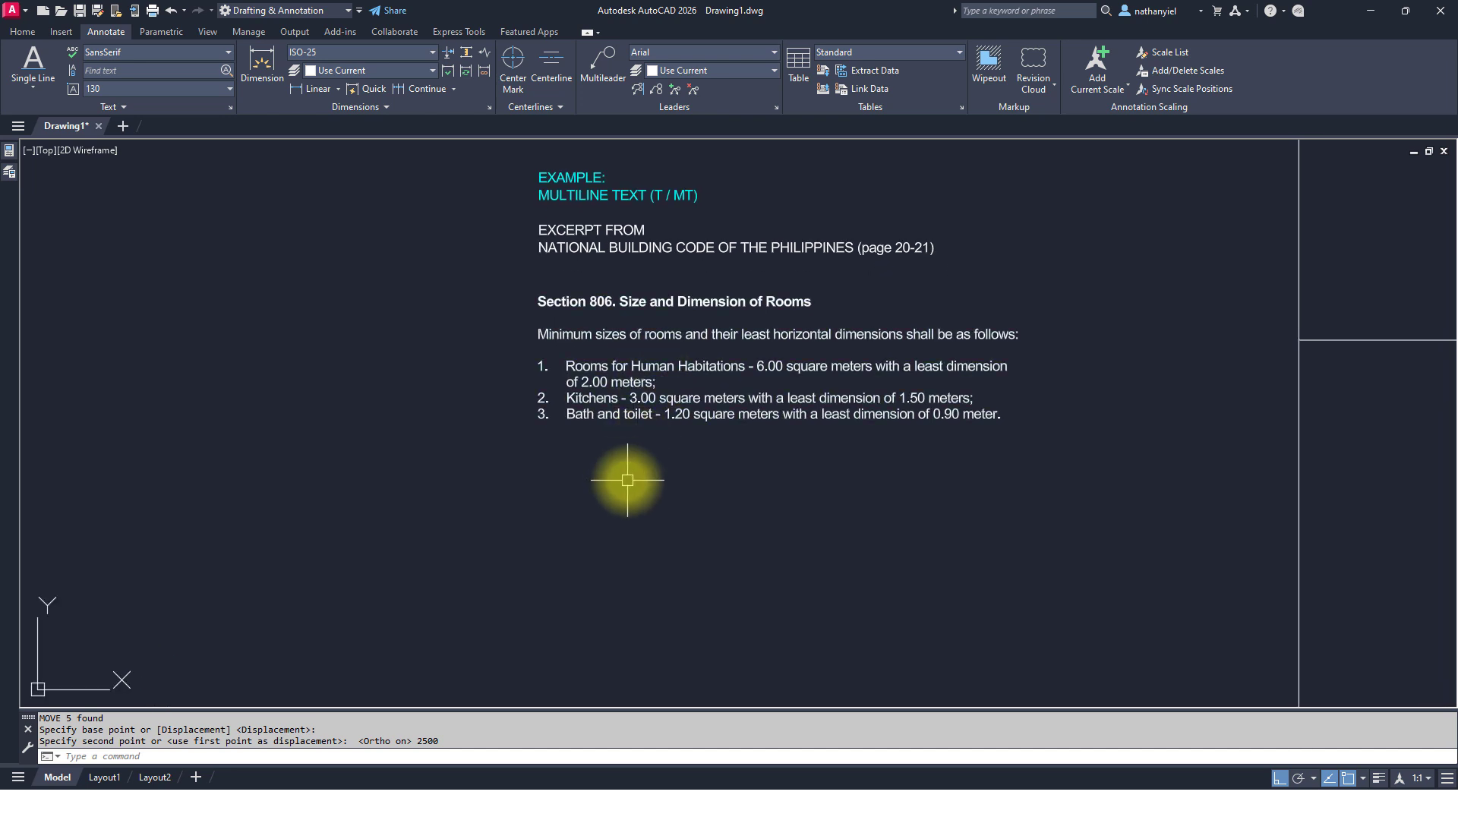
{"action": "type", "text": "T"}
{"action": "key", "text": "Return"}
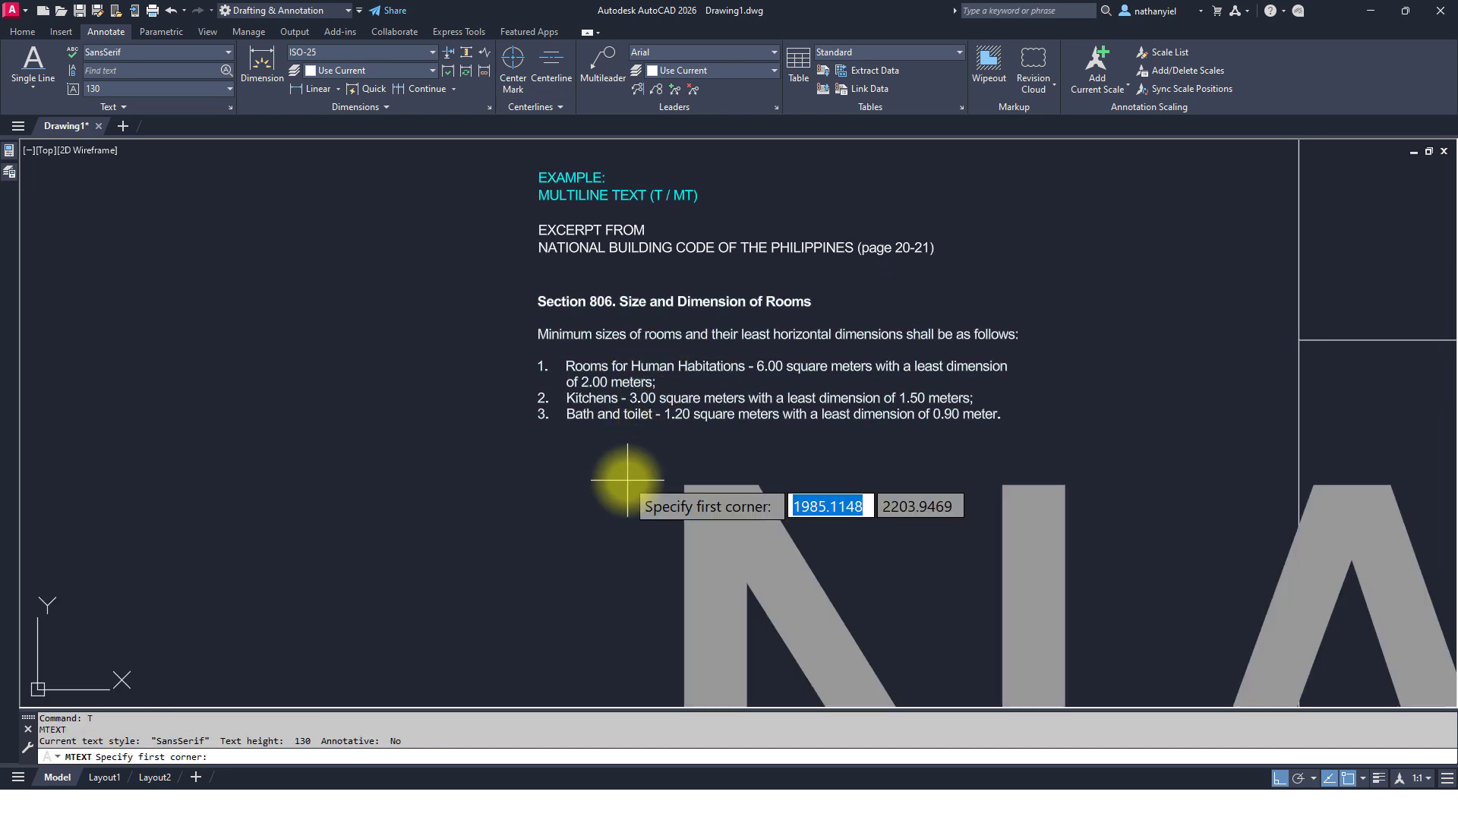
{"action": "middle_click_drag", "start_coordinate": [627, 480], "coordinate": [531, 471]}
{"action": "left_click", "coordinate": [536, 467]}
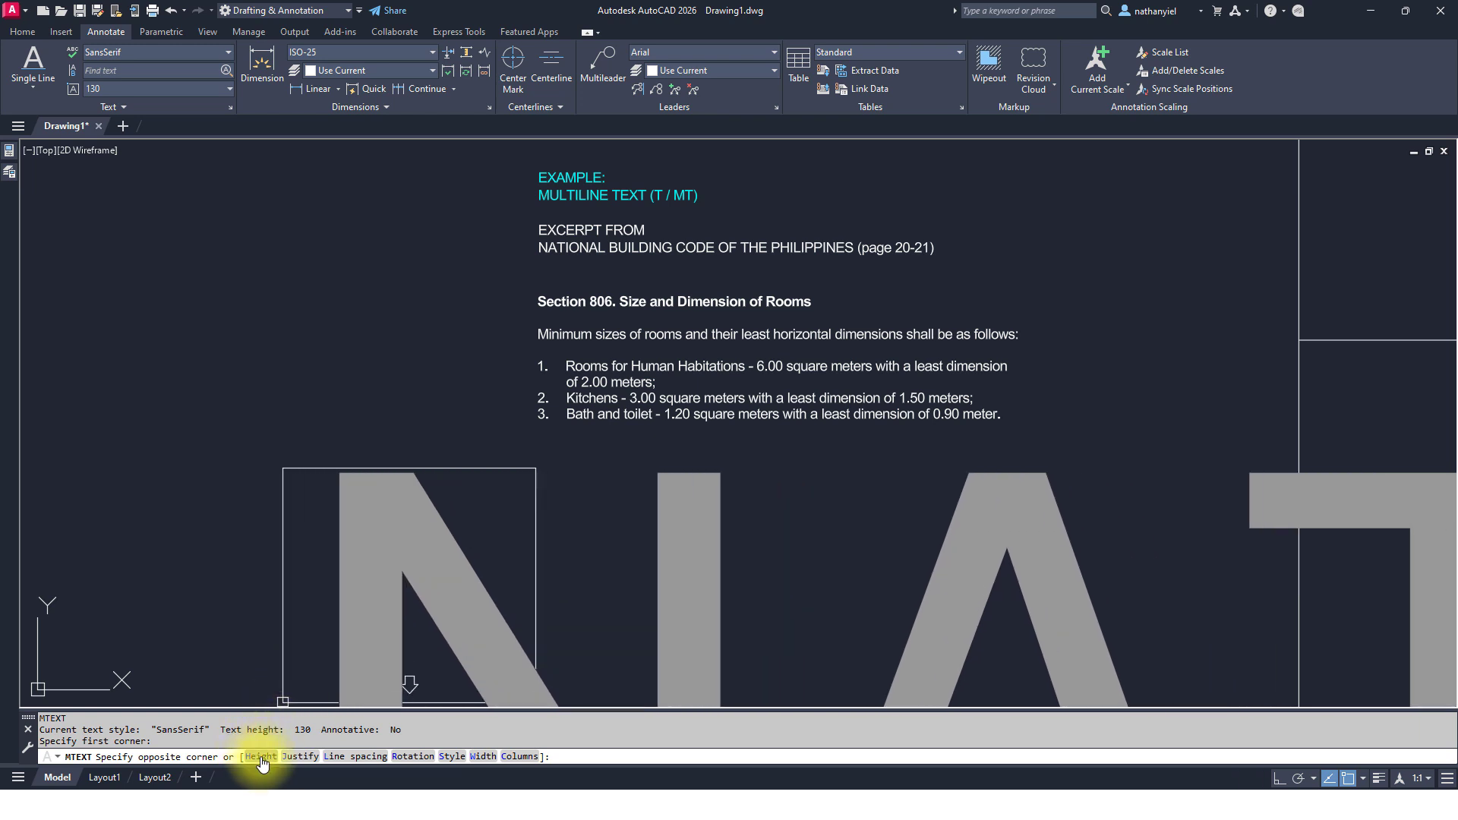
{"action": "left_click", "coordinate": [262, 757]}
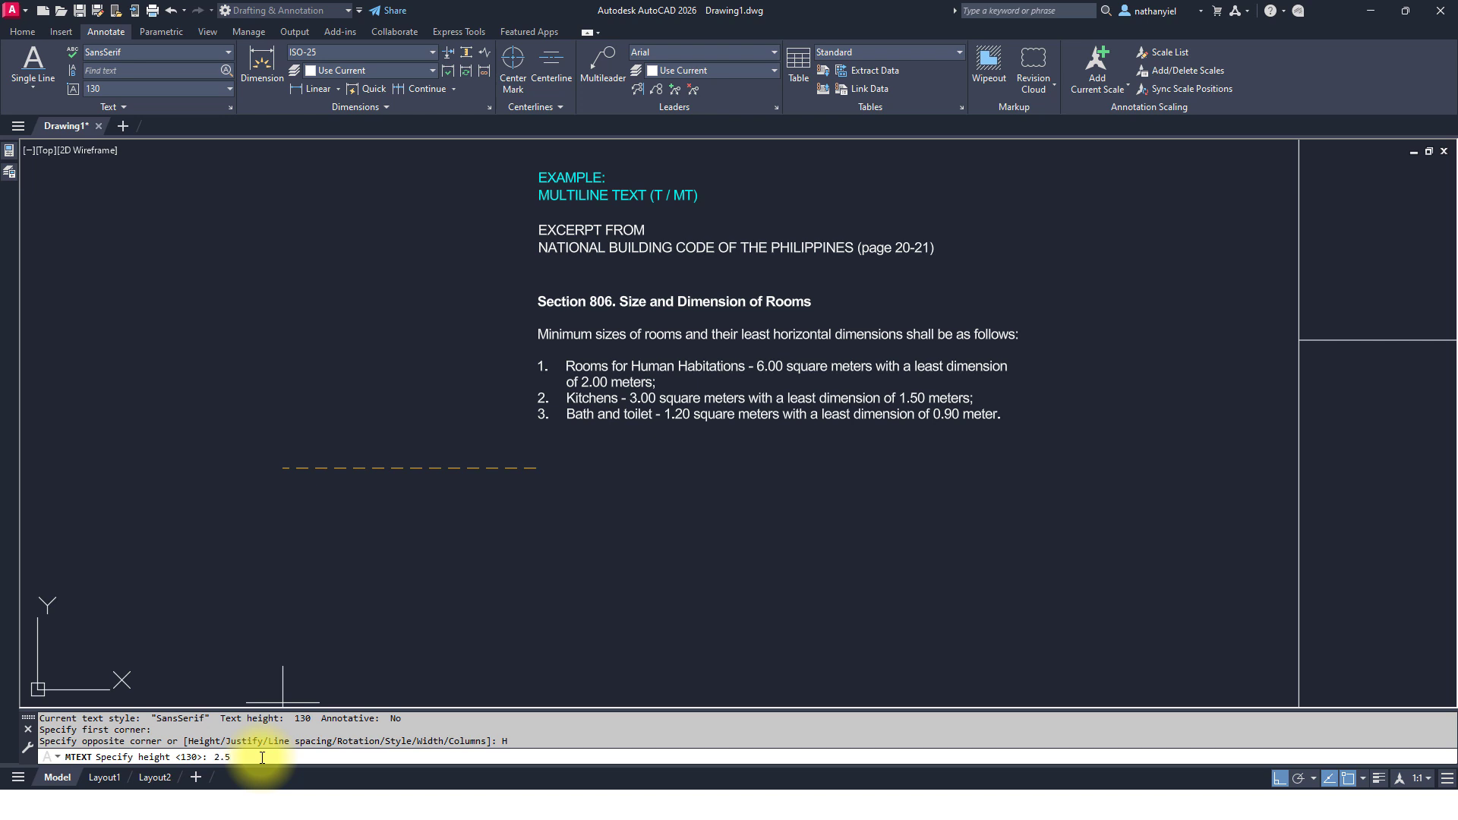
{"action": "key", "text": "Return"}
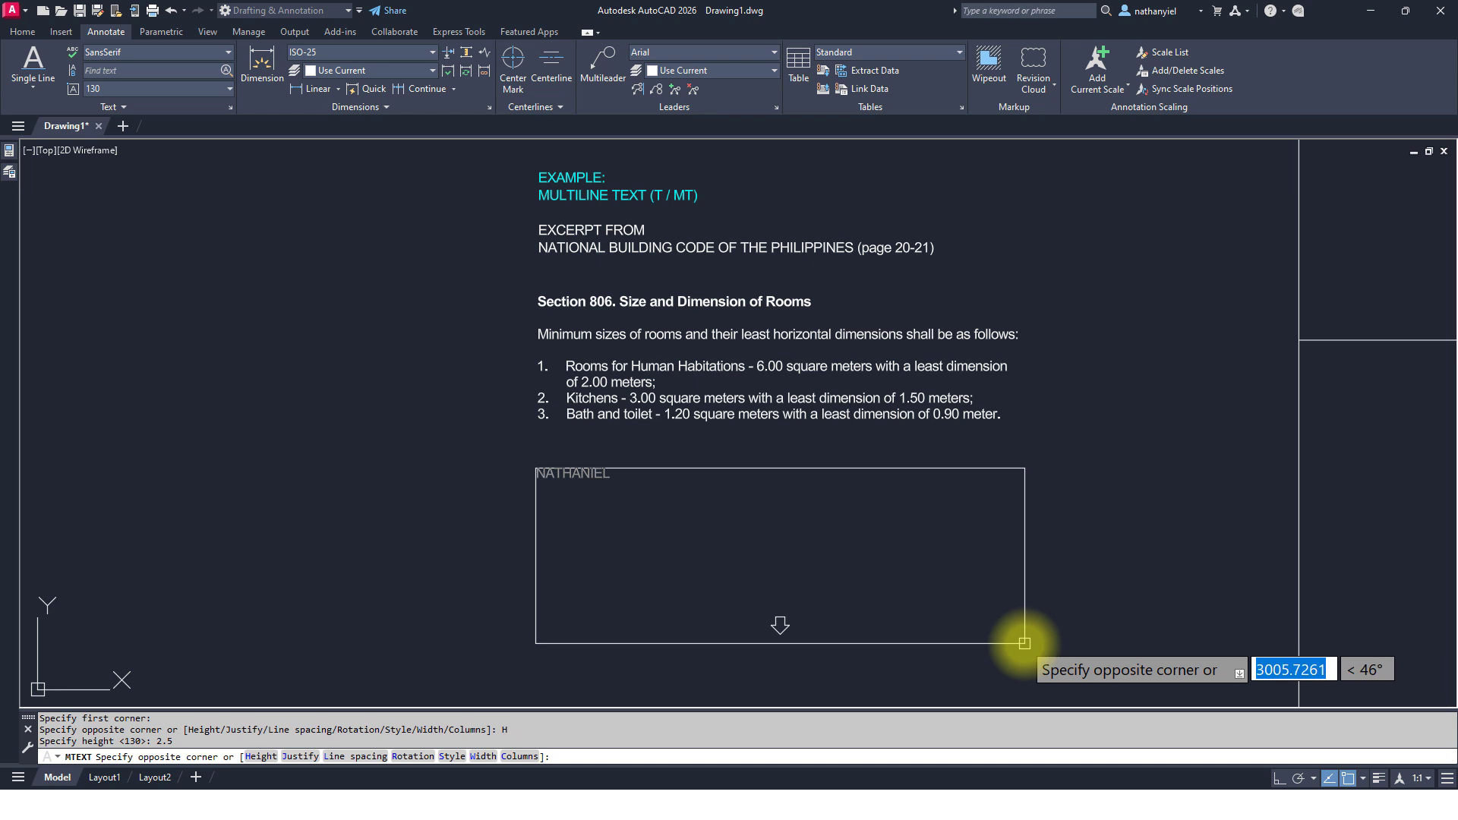
{"action": "left_click", "coordinate": [1026, 639]}
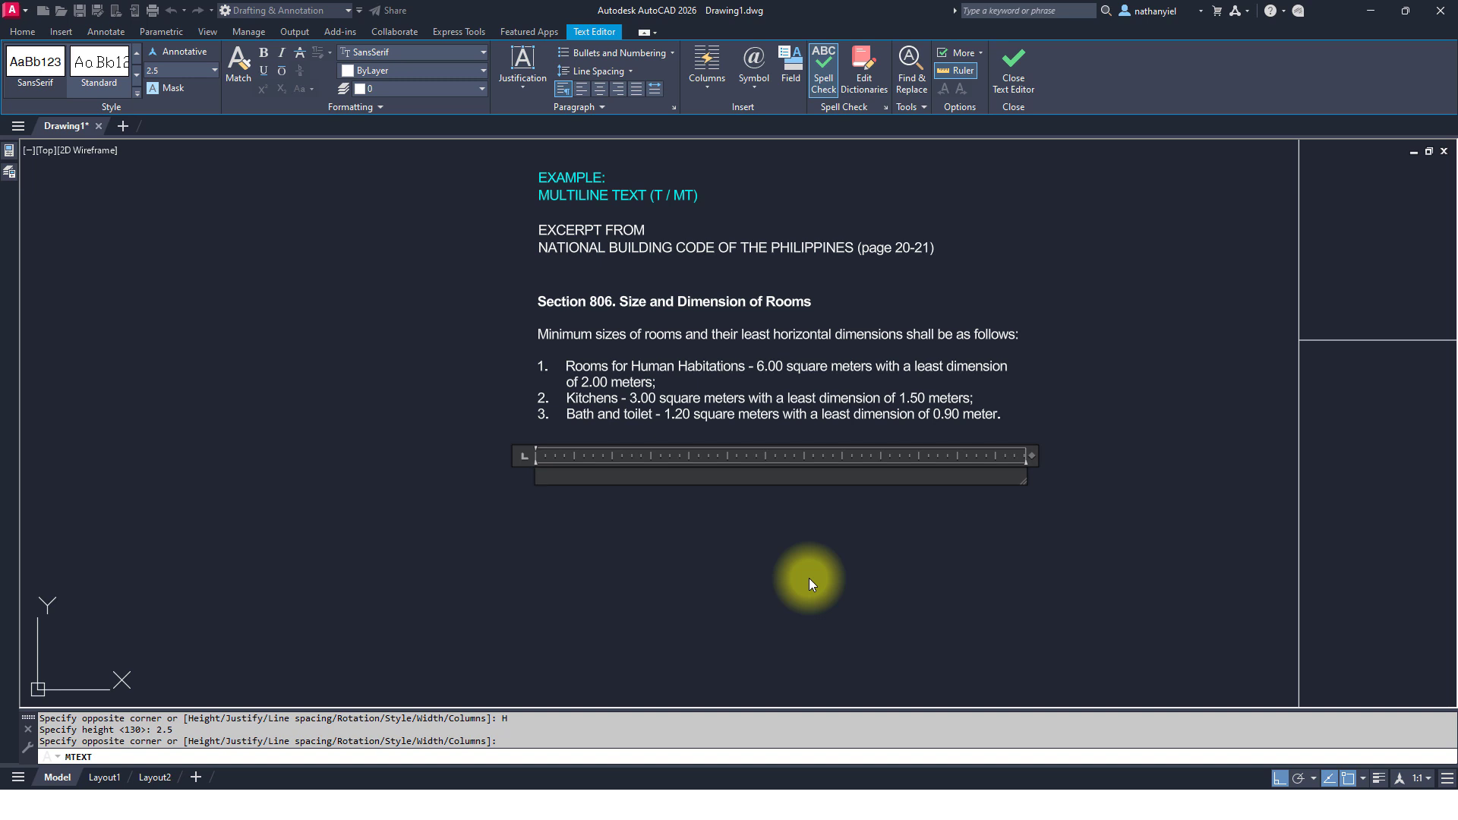
- Enter the heading "Section 806. Size and Dimension of Rooms" followed by a blank line
{"action": "type", "text": "Section"}
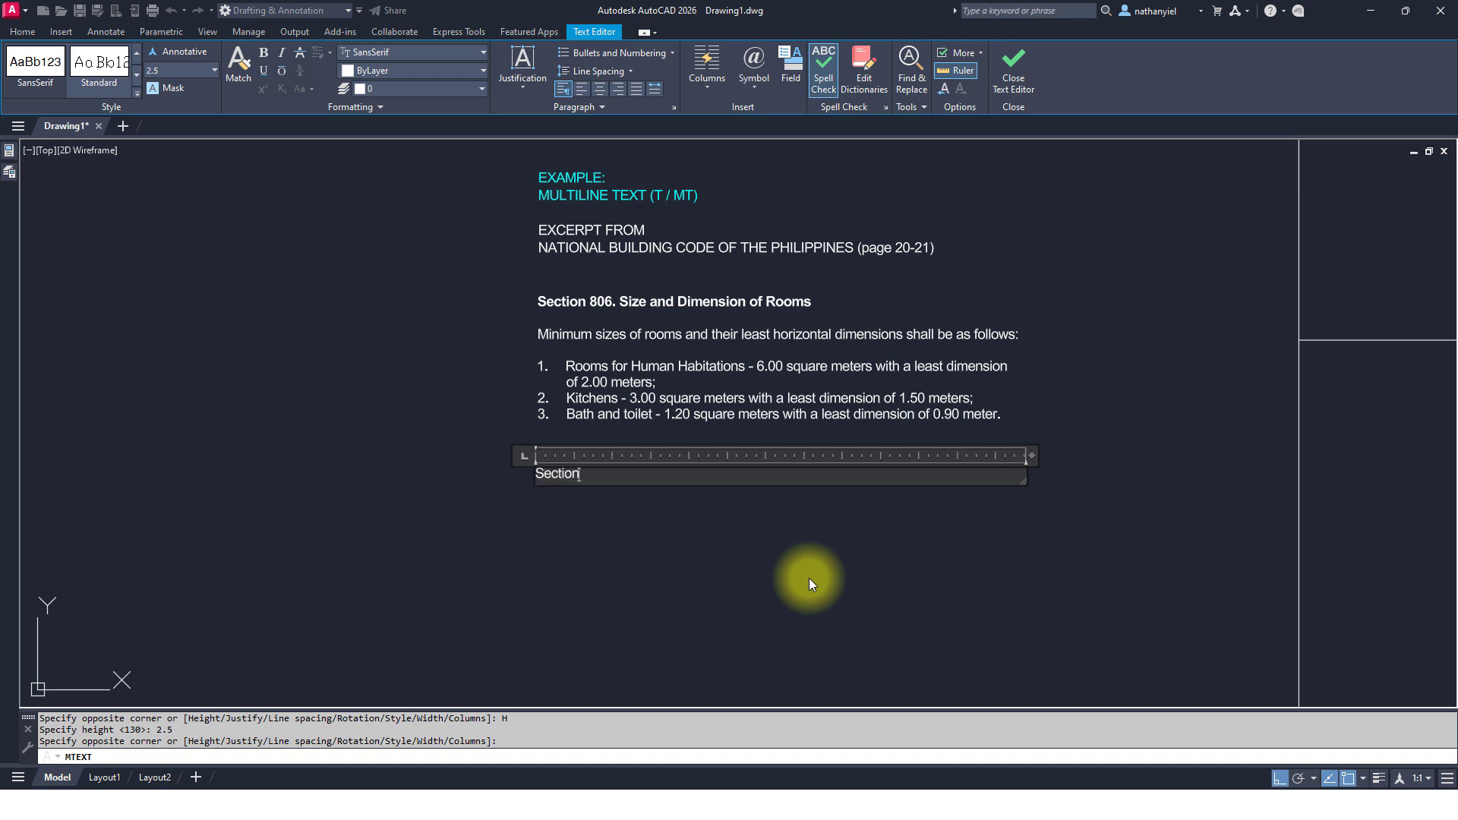
{"action": "type", "text": " 806. Size and Dimension of "}
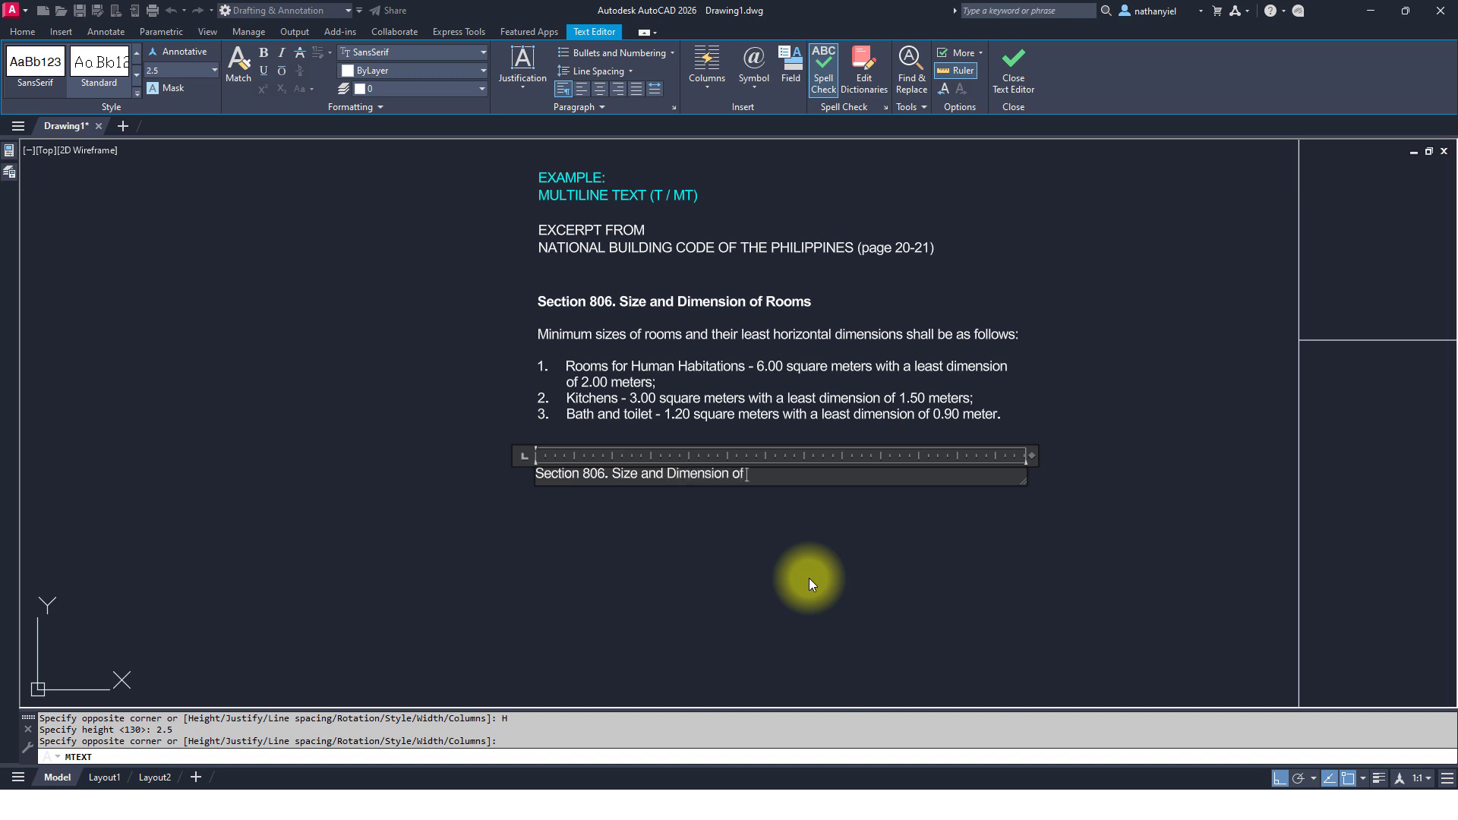
{"action": "type", "text": "Rooms"}
{"action": "key", "text": "Return"}
{"action": "key", "text": "Return"}
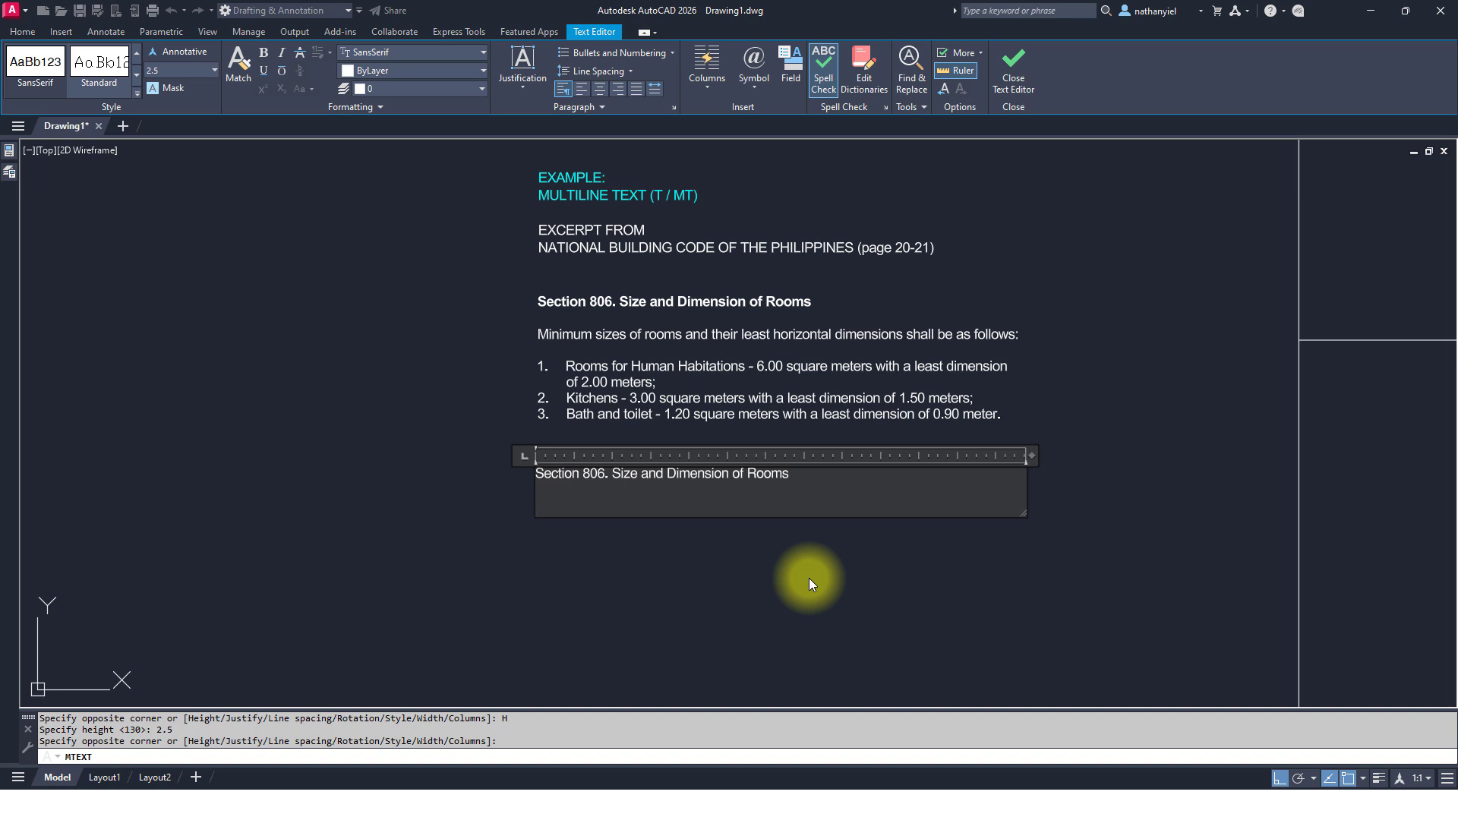
- Add the paragraph "Minimum sizes of rooms and their least horizontal dimensions shall be as follows:" followed by a blank line
{"action": "type", "text": "Minimum sizes of rooms and the"}
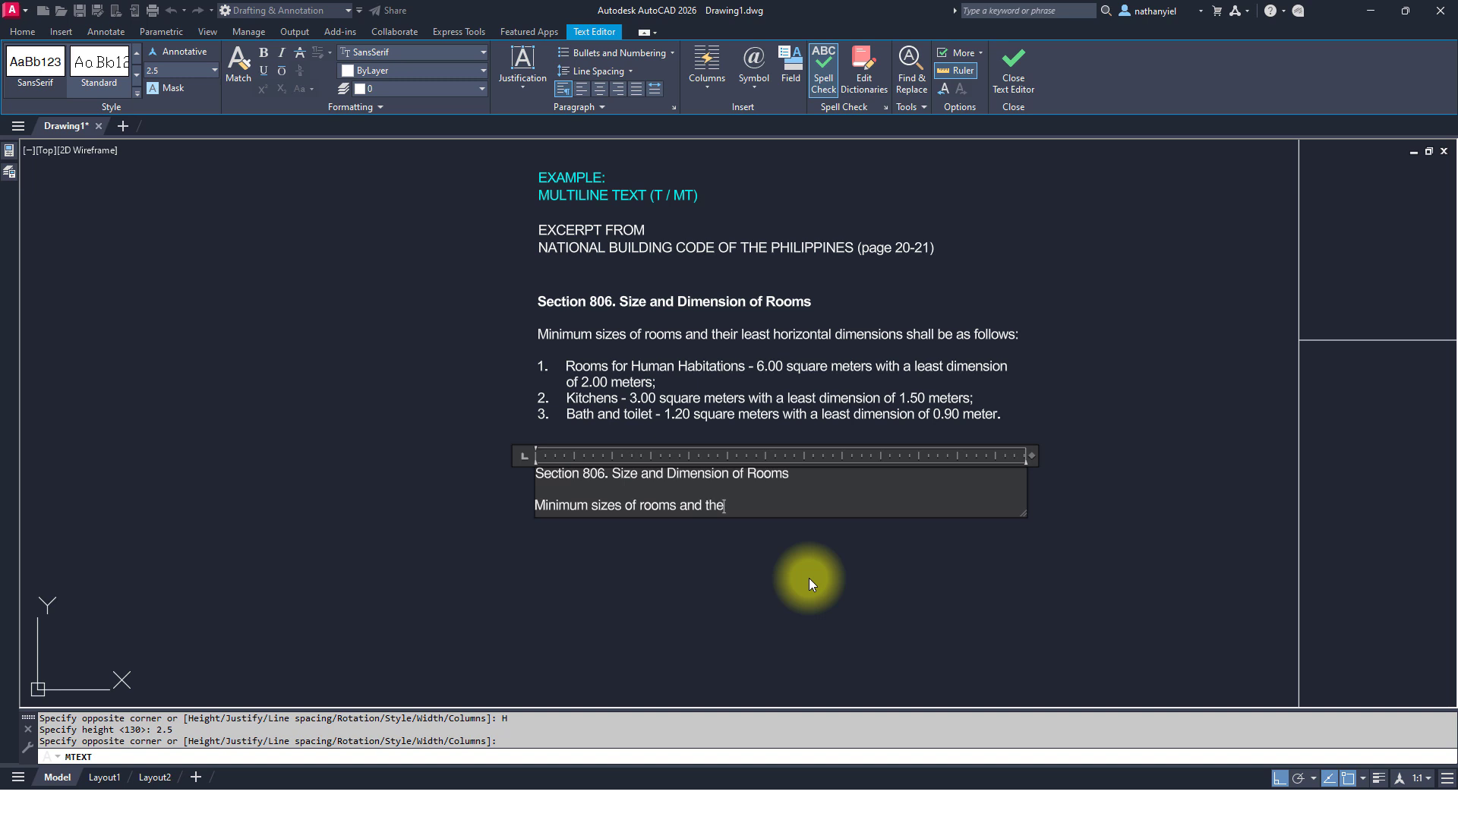
{"action": "type", "text": "ir least horizontal dimensio"}
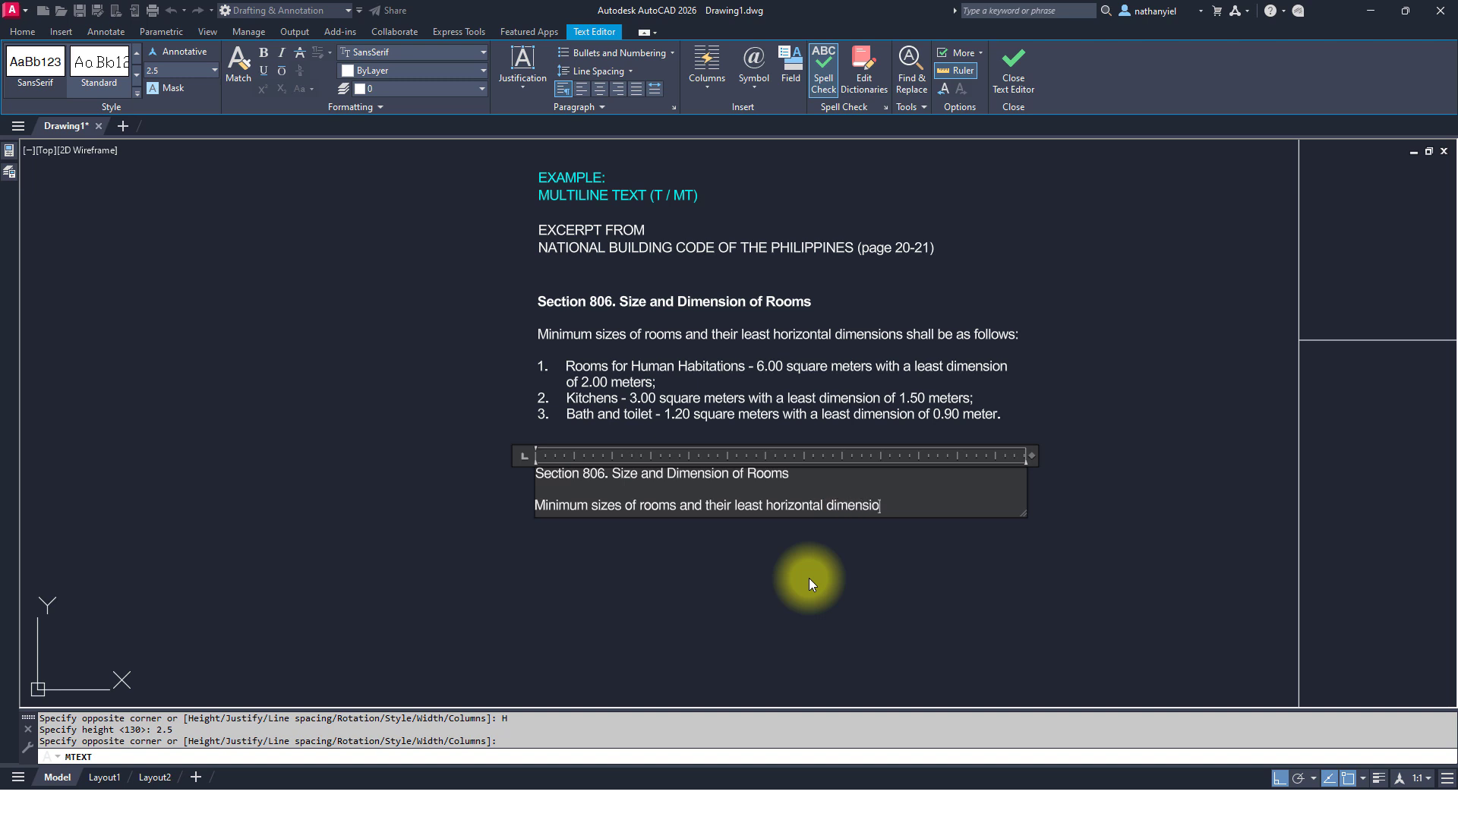
{"action": "type", "text": "ns shall be as follows:"}
{"action": "key", "text": "Return"}
{"action": "key", "text": "Return"}
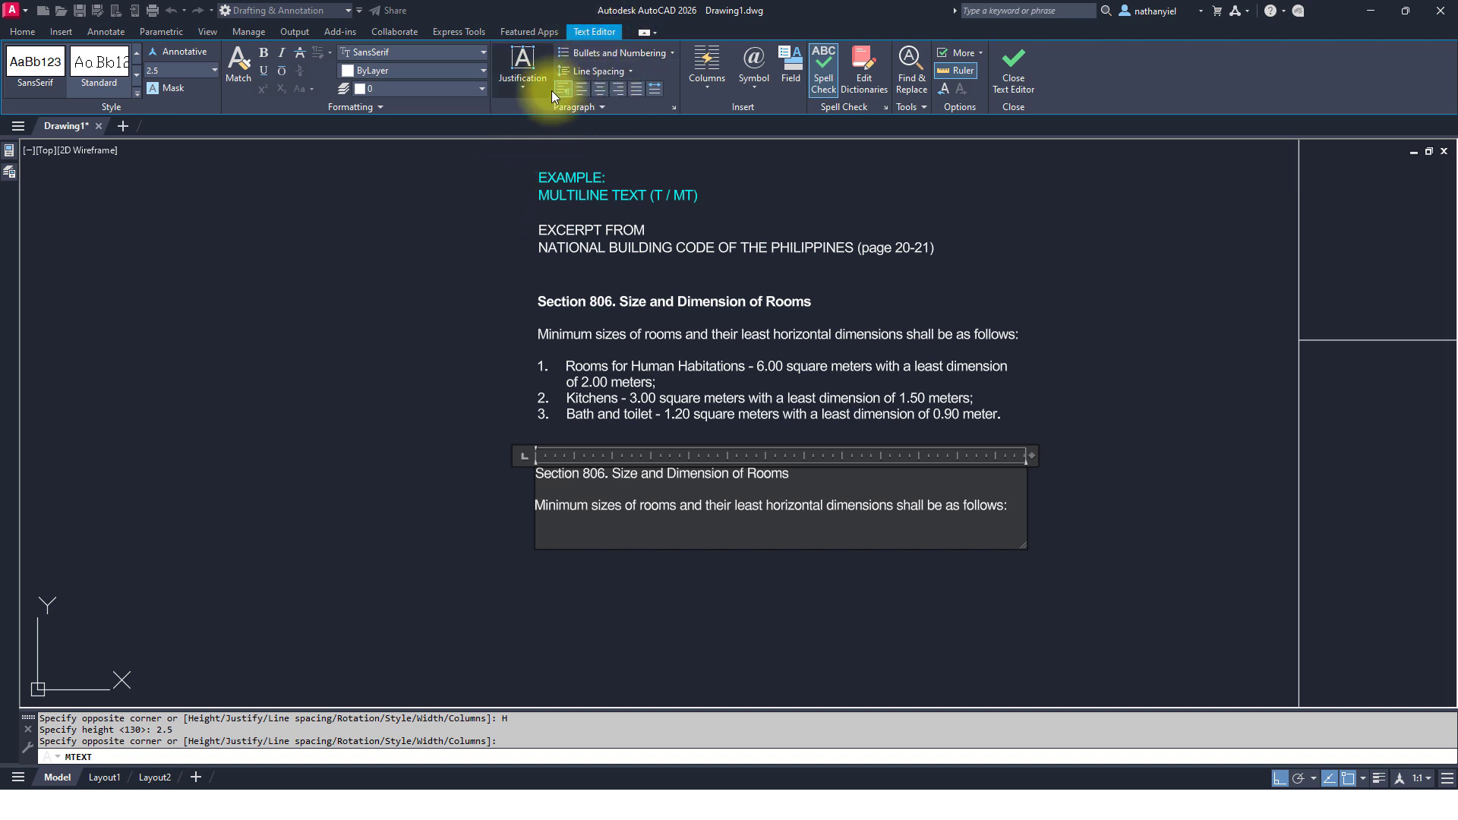
- Start a numbered list with "Rooms for Human Habitations - 6.00 m2^" and stack the 2^ into a superscript
{"action": "left_click", "coordinate": [605, 49]}
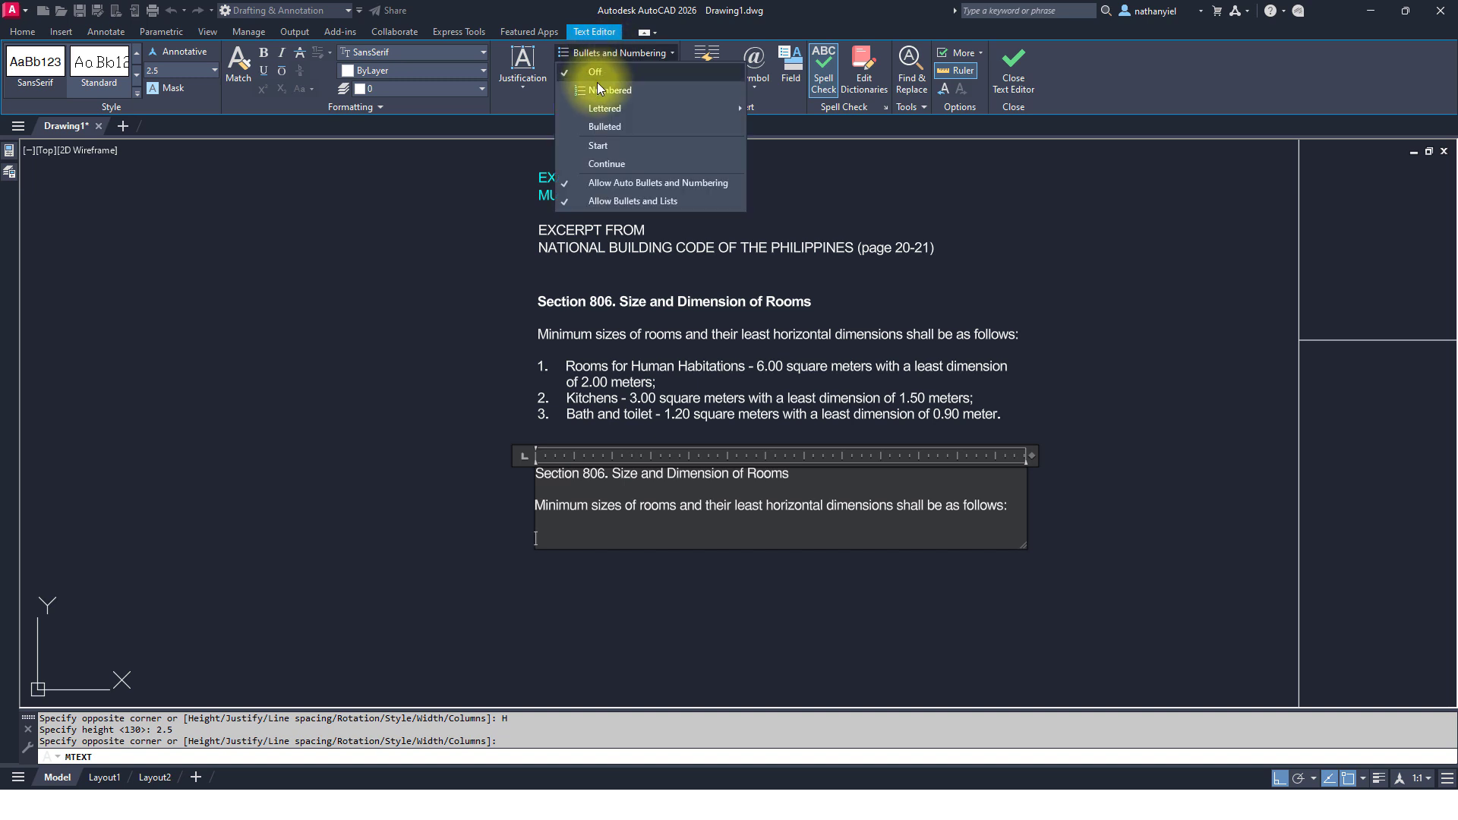
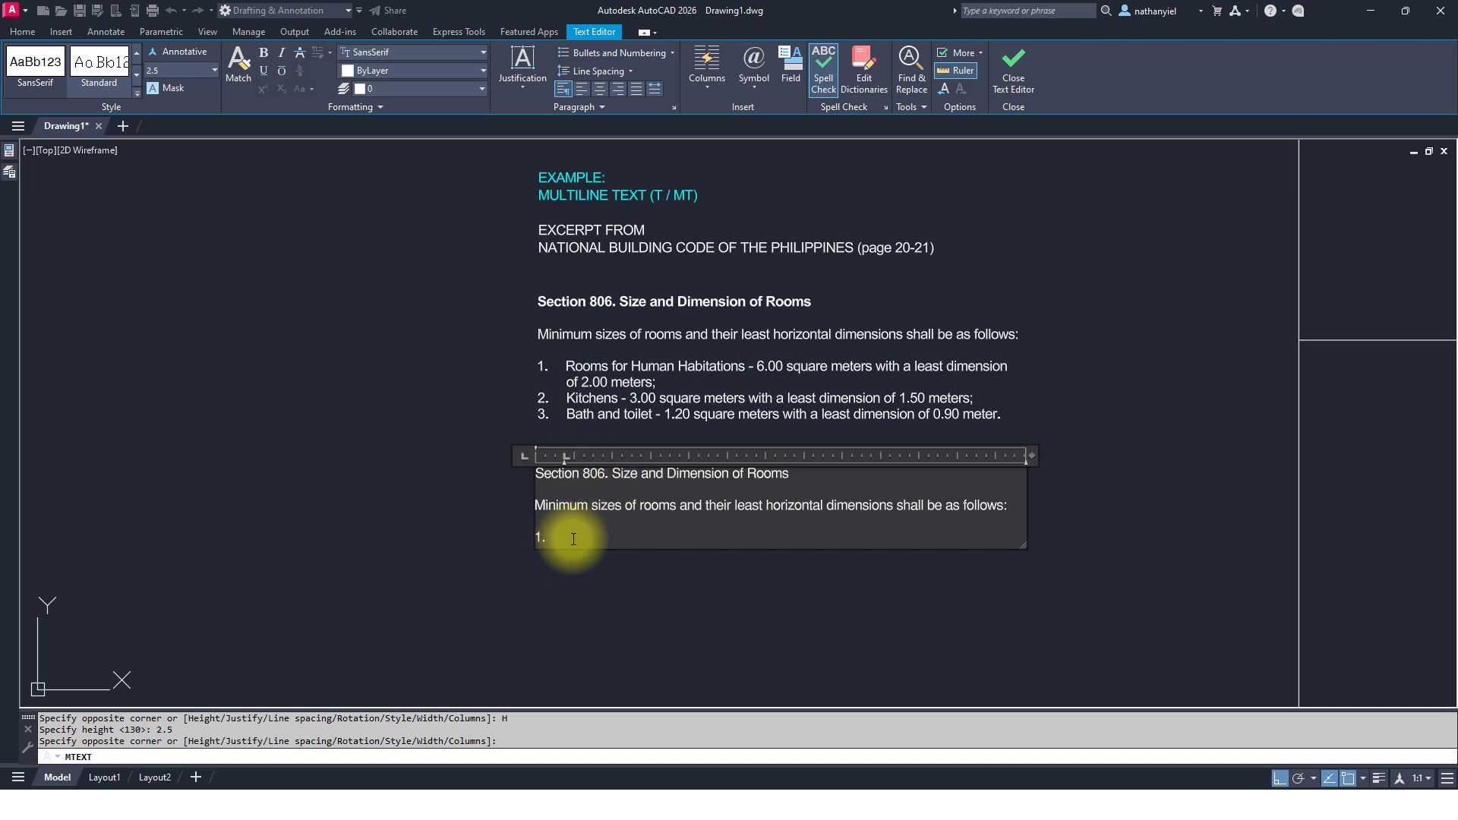
{"action": "type", "text": "Rooms for Human Ha"}
{"action": "type", "text": "bitations - 6."}
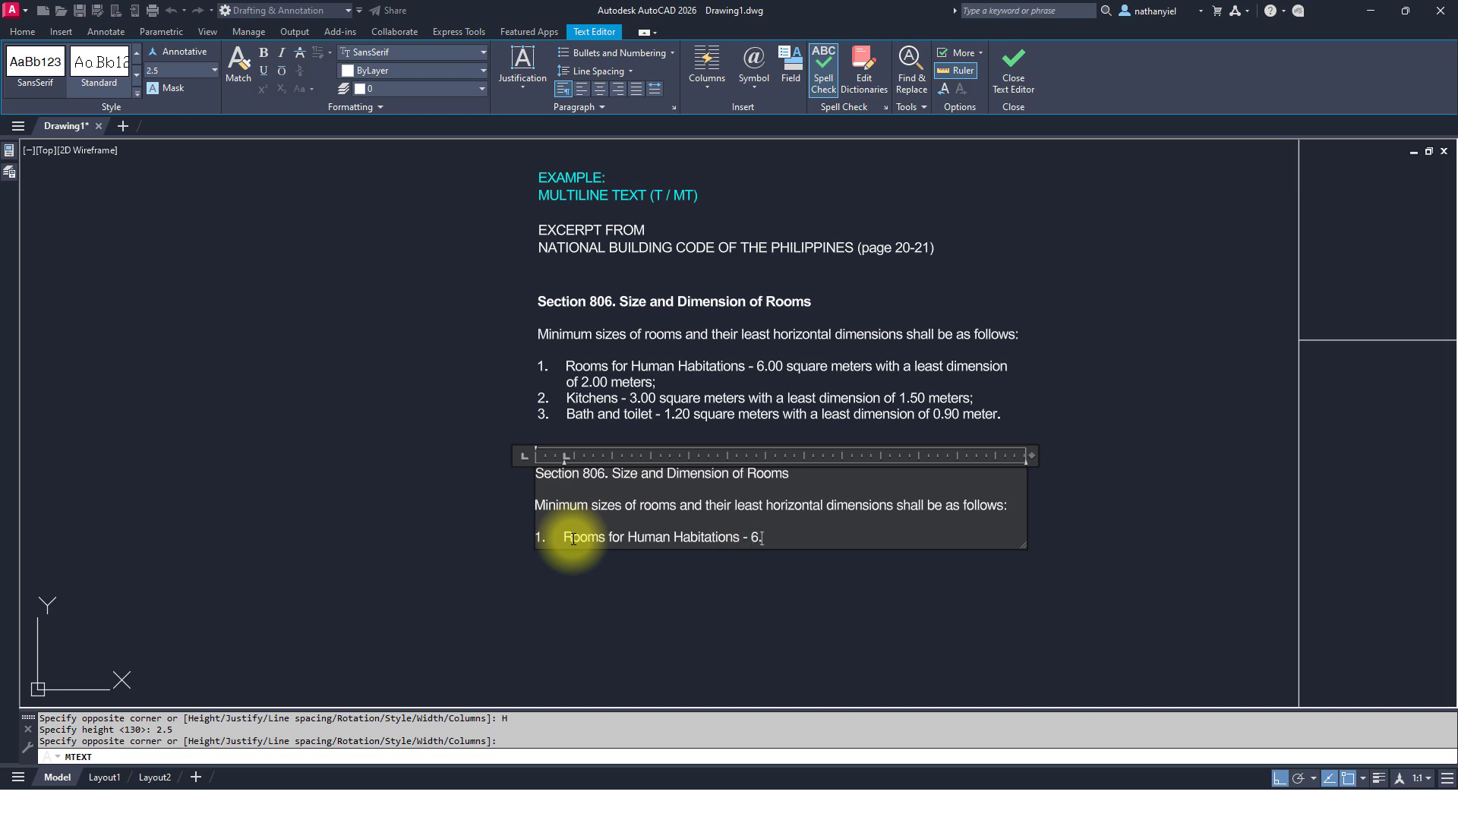
{"action": "type", "text": "00 m2^"}
{"action": "key", "text": "shift+Left"}
{"action": "key", "text": "shift+Left"}
{"action": "right_click", "coordinate": [800, 538]}
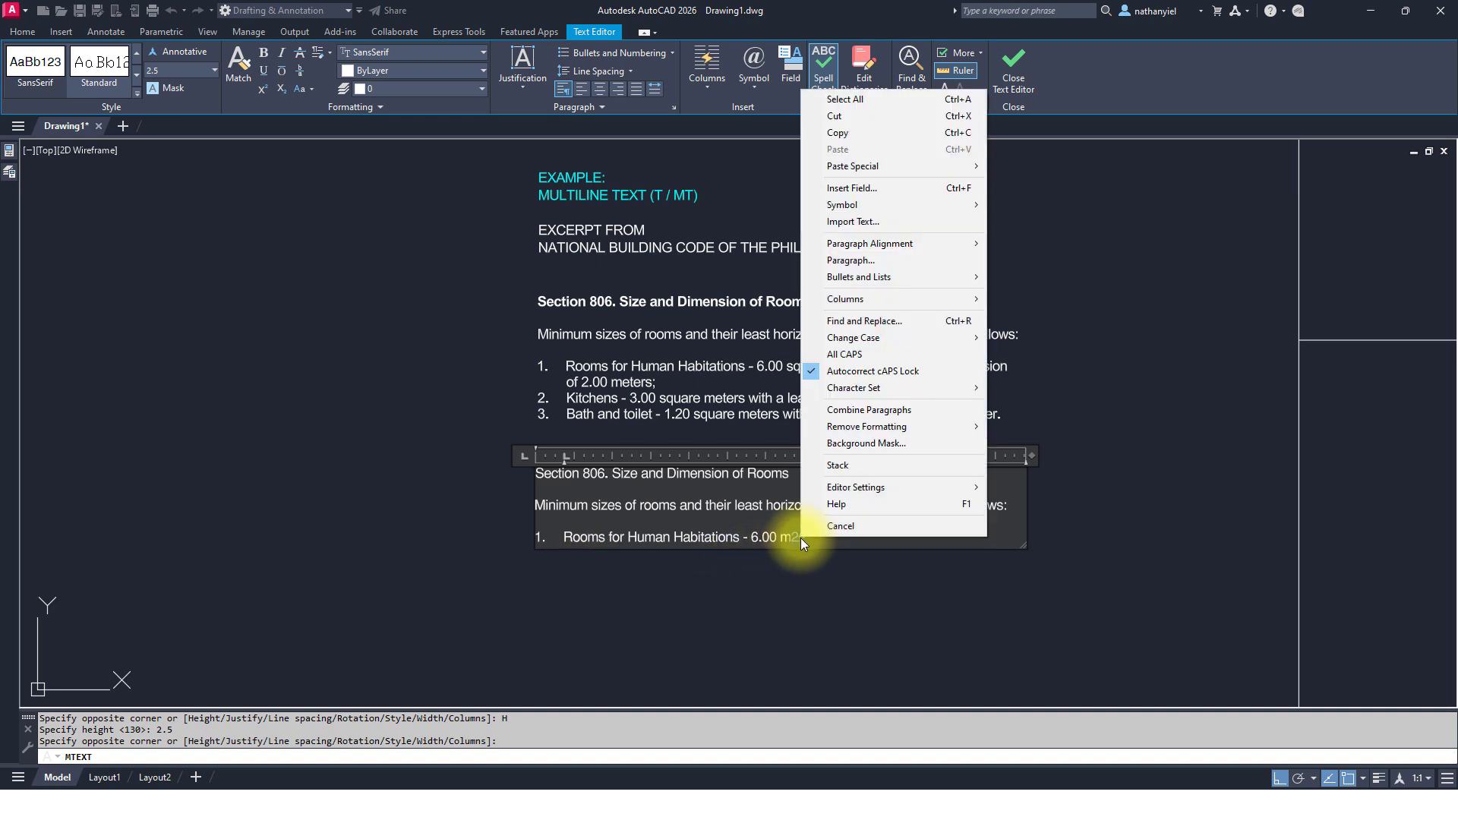
{"action": "left_click", "coordinate": [851, 466]}
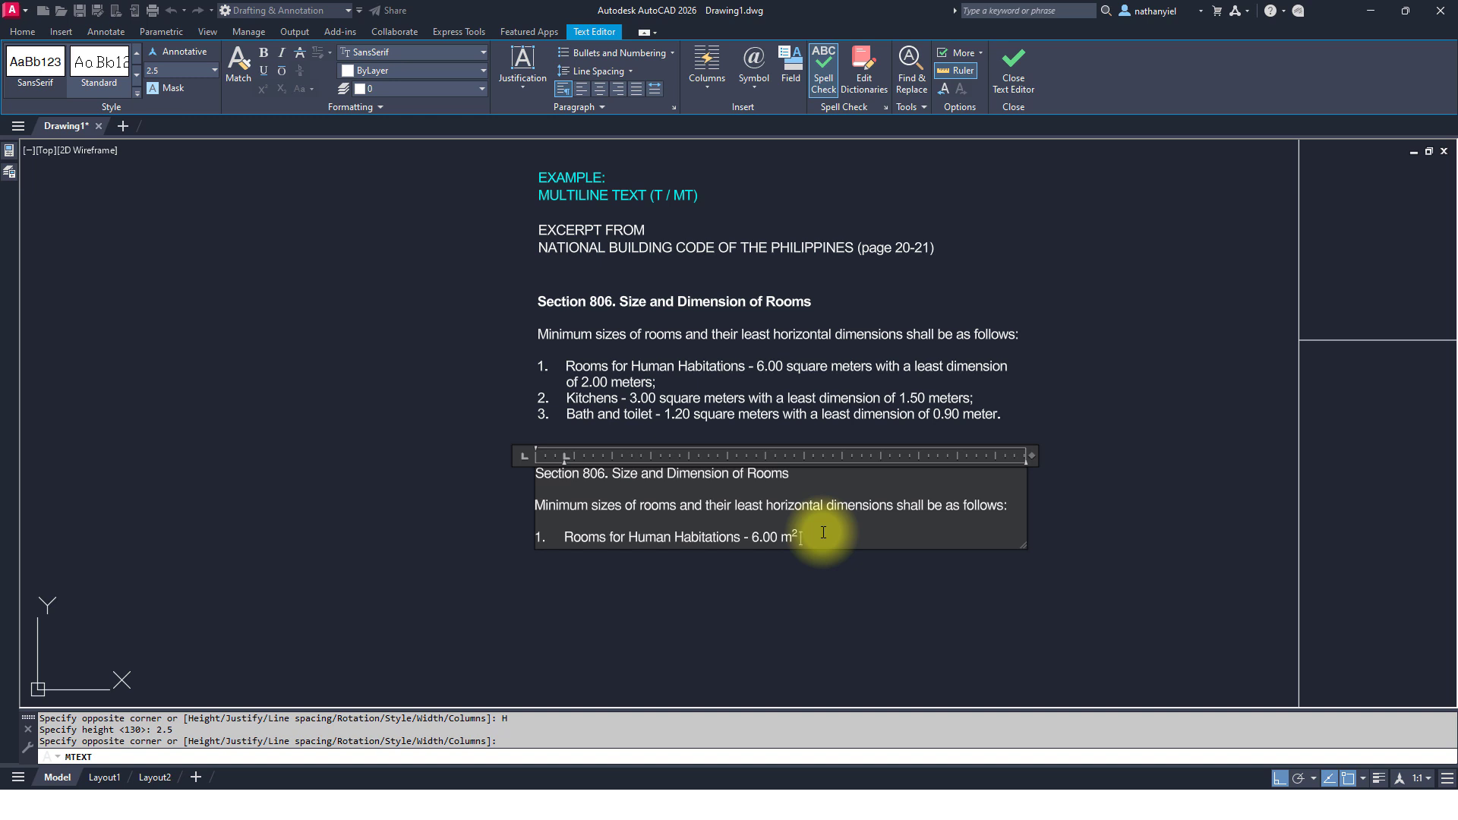
{"action": "type", "text": "eigh"}
{"action": "key", "text": "BackSpace"}
{"action": "key", "text": "BackSpace"}
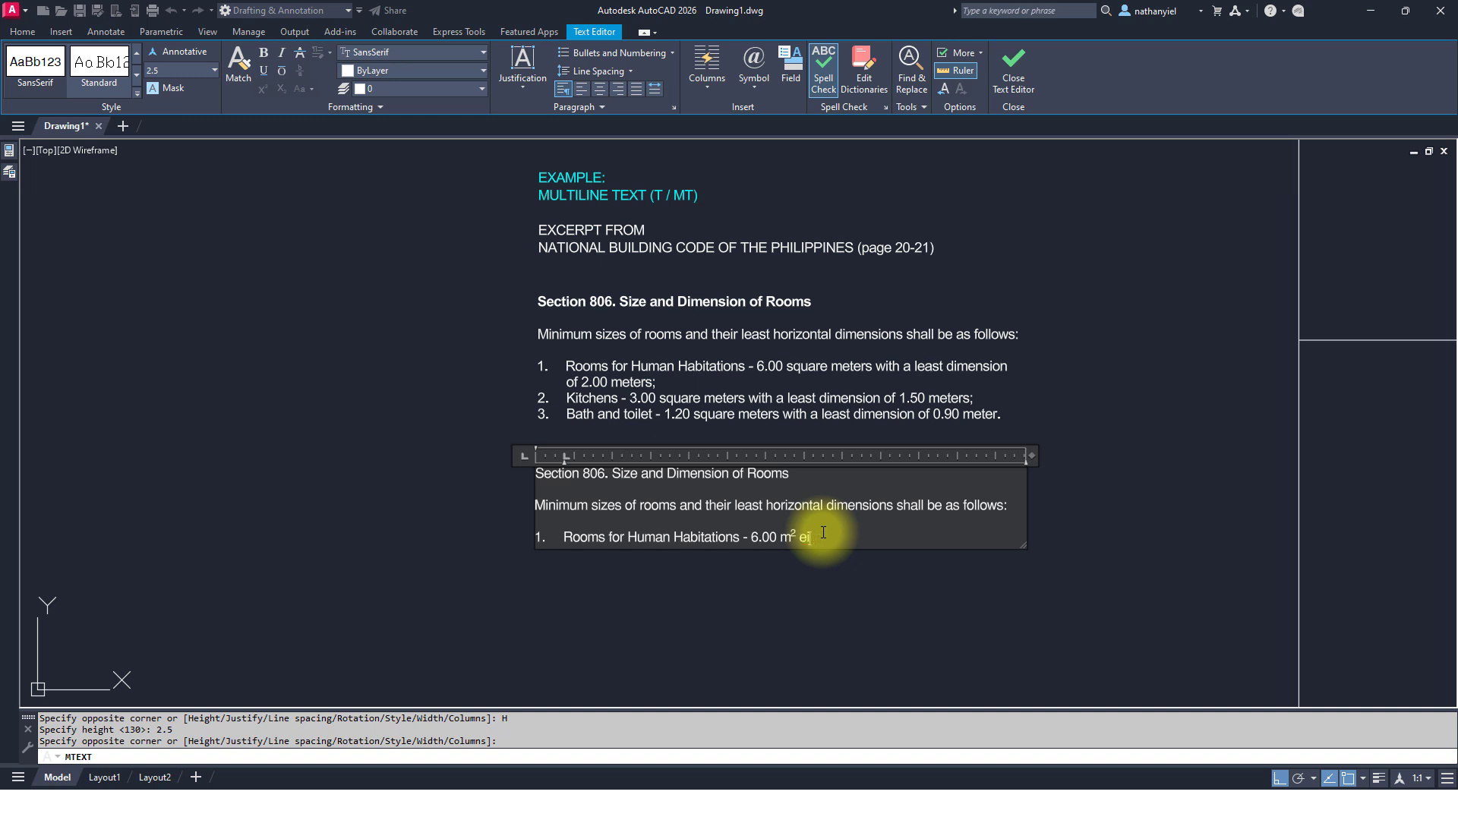
{"action": "key", "text": "BackSpace"}
{"action": "key", "text": "BackSpace"}
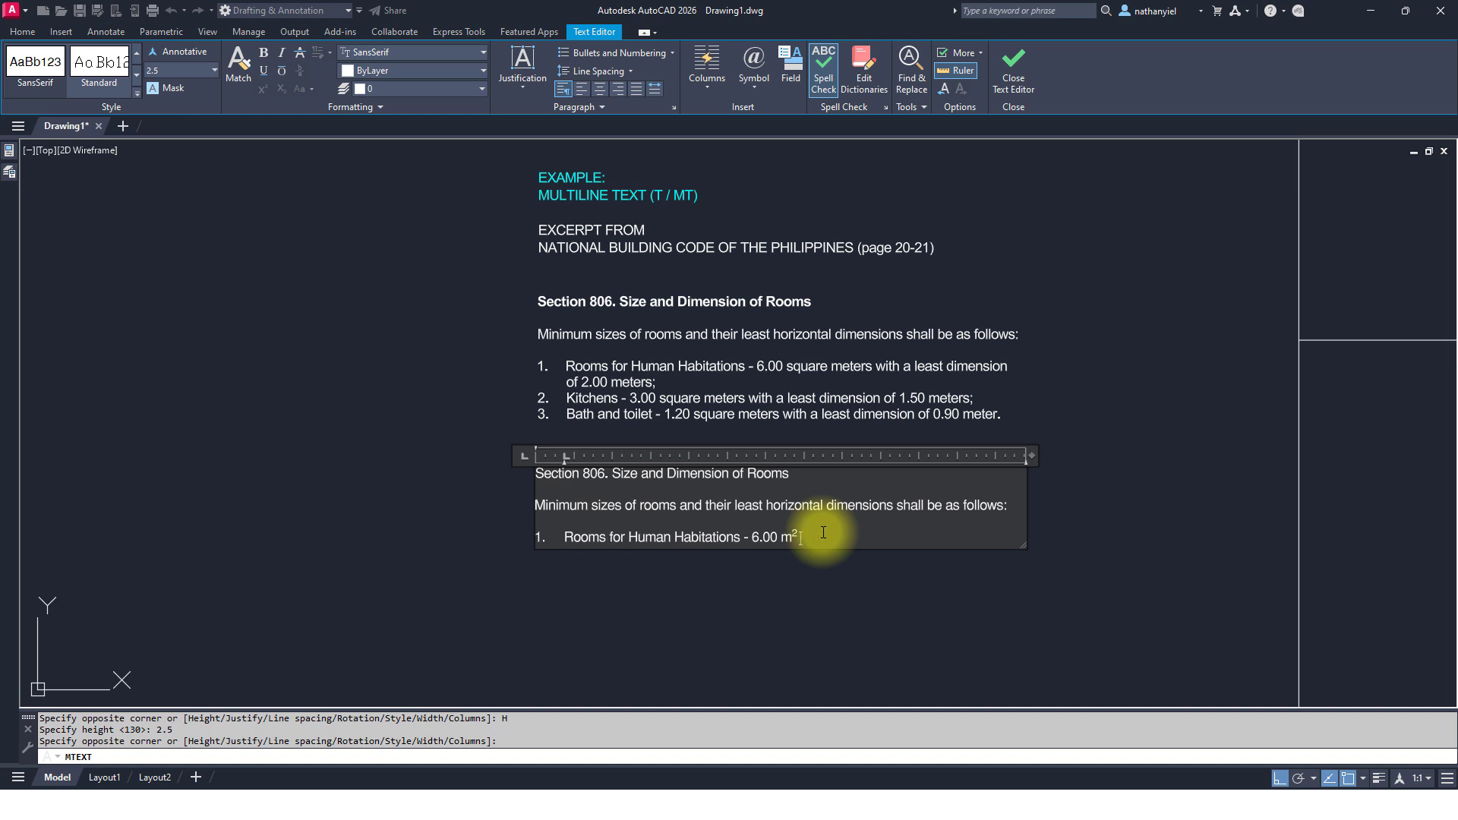
- Complete the first list item with "with a least dimension of 2.00 meters;" and start the second item
{"action": "type", "text": "with a"}
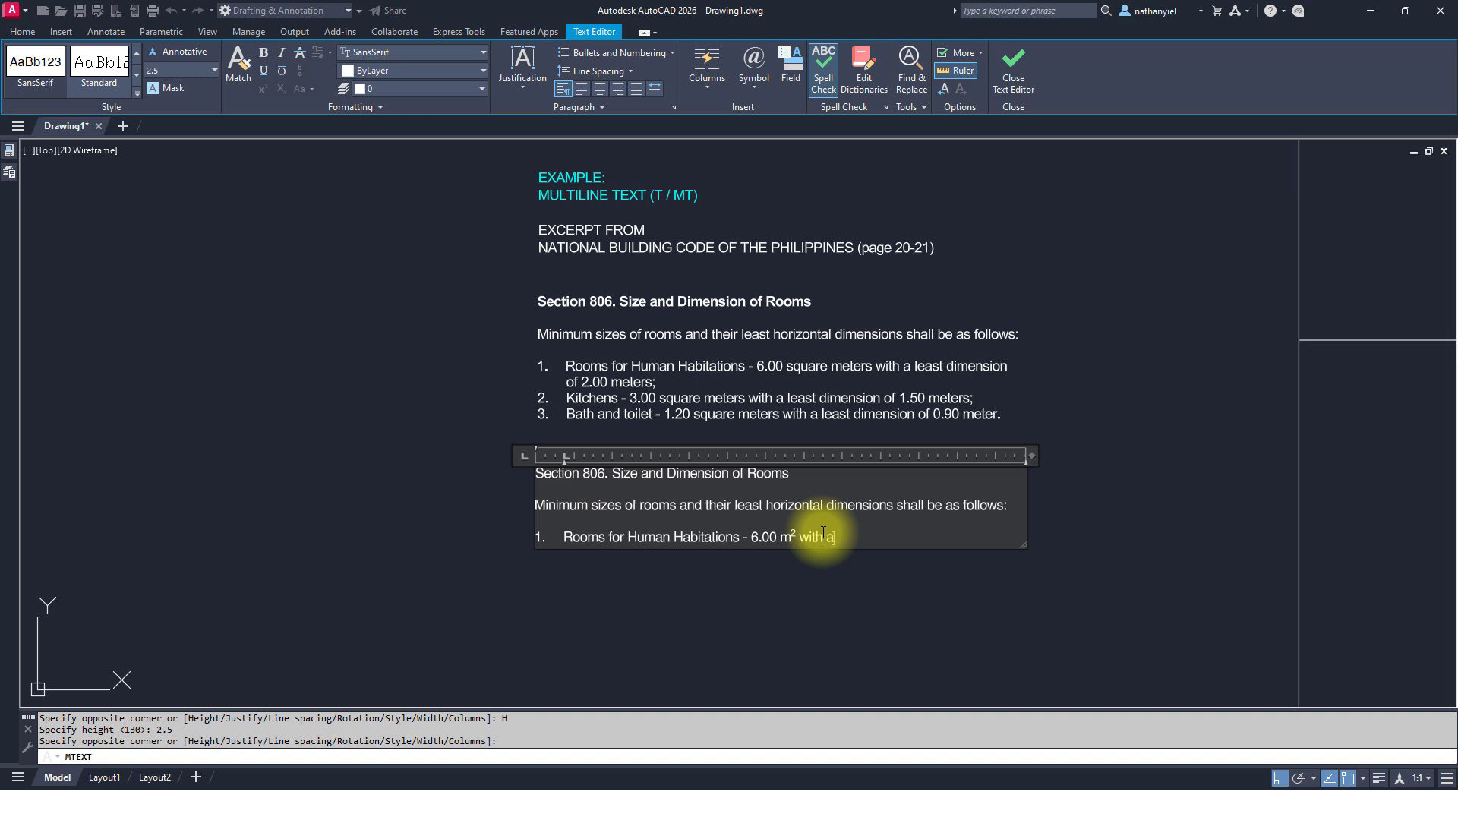
{"action": "type", "text": "t les"}
{"action": "type", "text": "ast"}
{"action": "key", "text": "BackSpace"}
{"action": "key", "text": "BackSpace"}
{"action": "key", "text": "BackSpace"}
{"action": "key", "text": "BackSpace"}
{"action": "key", "text": "BackSpace"}
{"action": "key", "text": "BackSpace"}
{"action": "key", "text": "BackSpace"}
{"action": "key", "text": "BackSpace"}
{"action": "type", "text": "least dimension of 2.00 meters"}
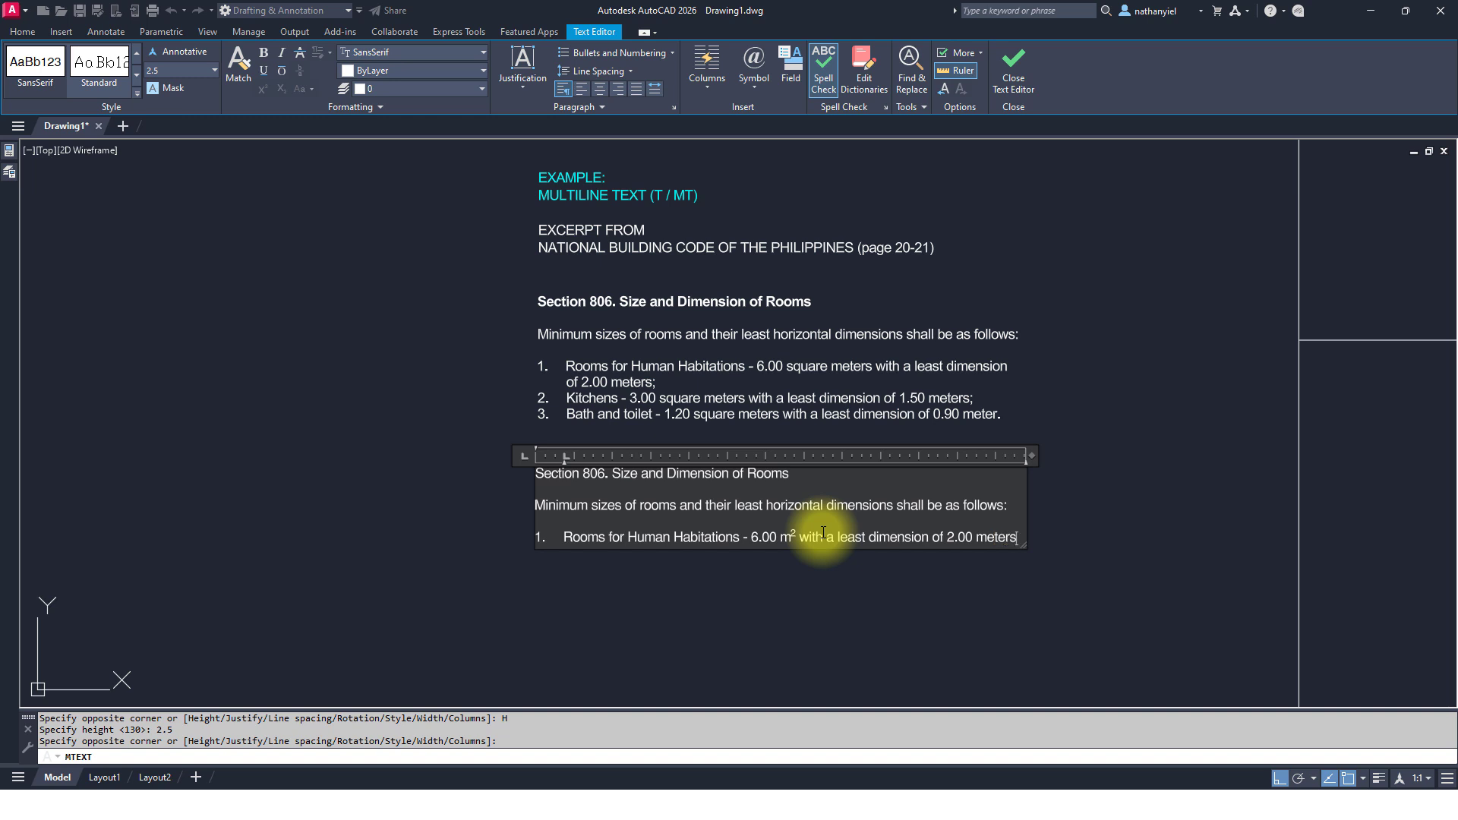
{"action": "type", "text": ";"}
{"action": "key", "text": "Return"}
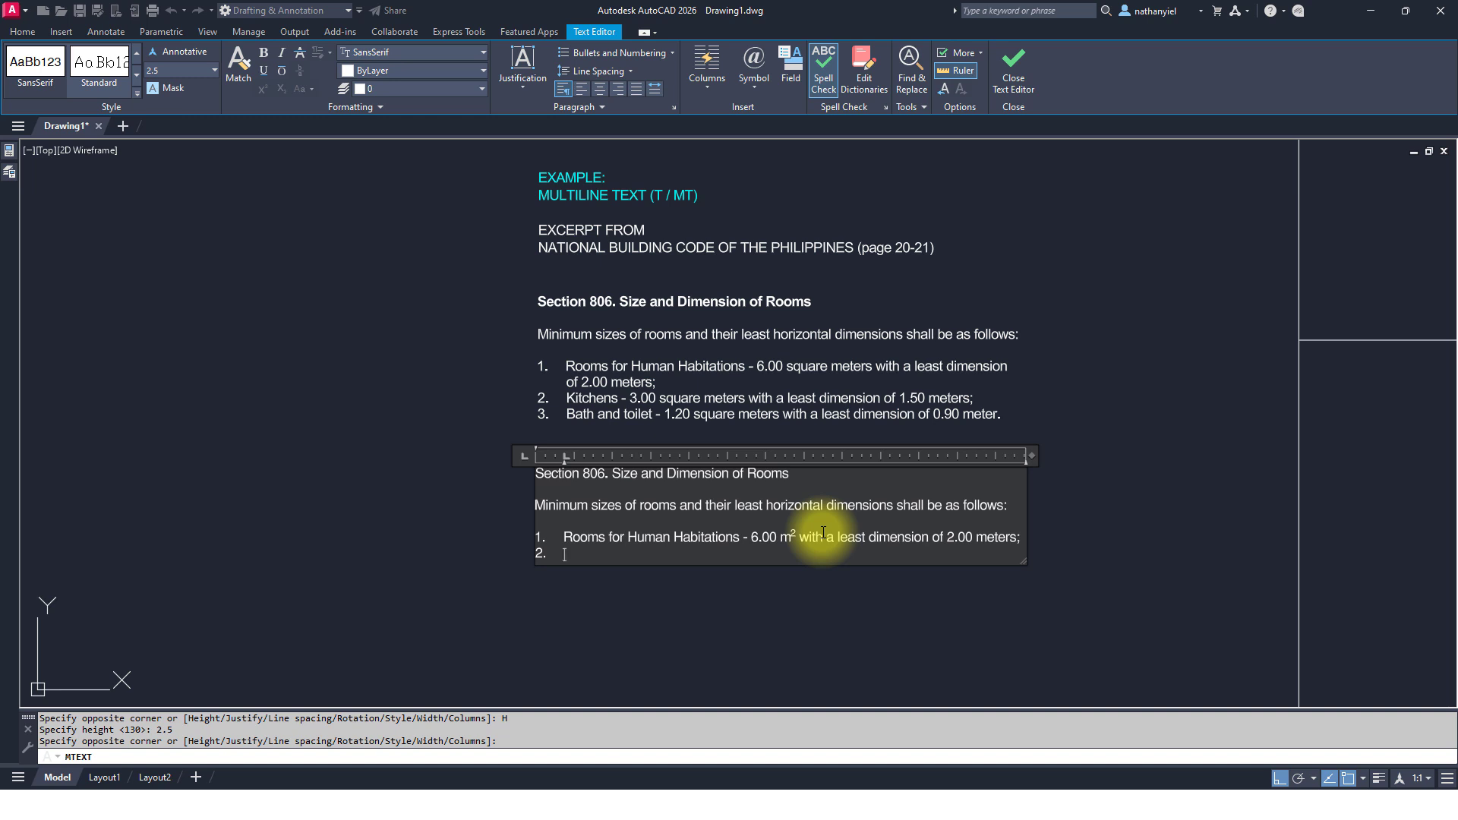
- Enter list item 2, "Kitchens - 3.00 m2^ with a least dimension of 1.50 meters;", stacking the 2^ into a superscript, and start item 3
{"action": "type", "text": "Kitchens - 3.00 m2^"}
{"action": "key", "text": "shift+Left"}
{"action": "key", "text": "shift+Left"}
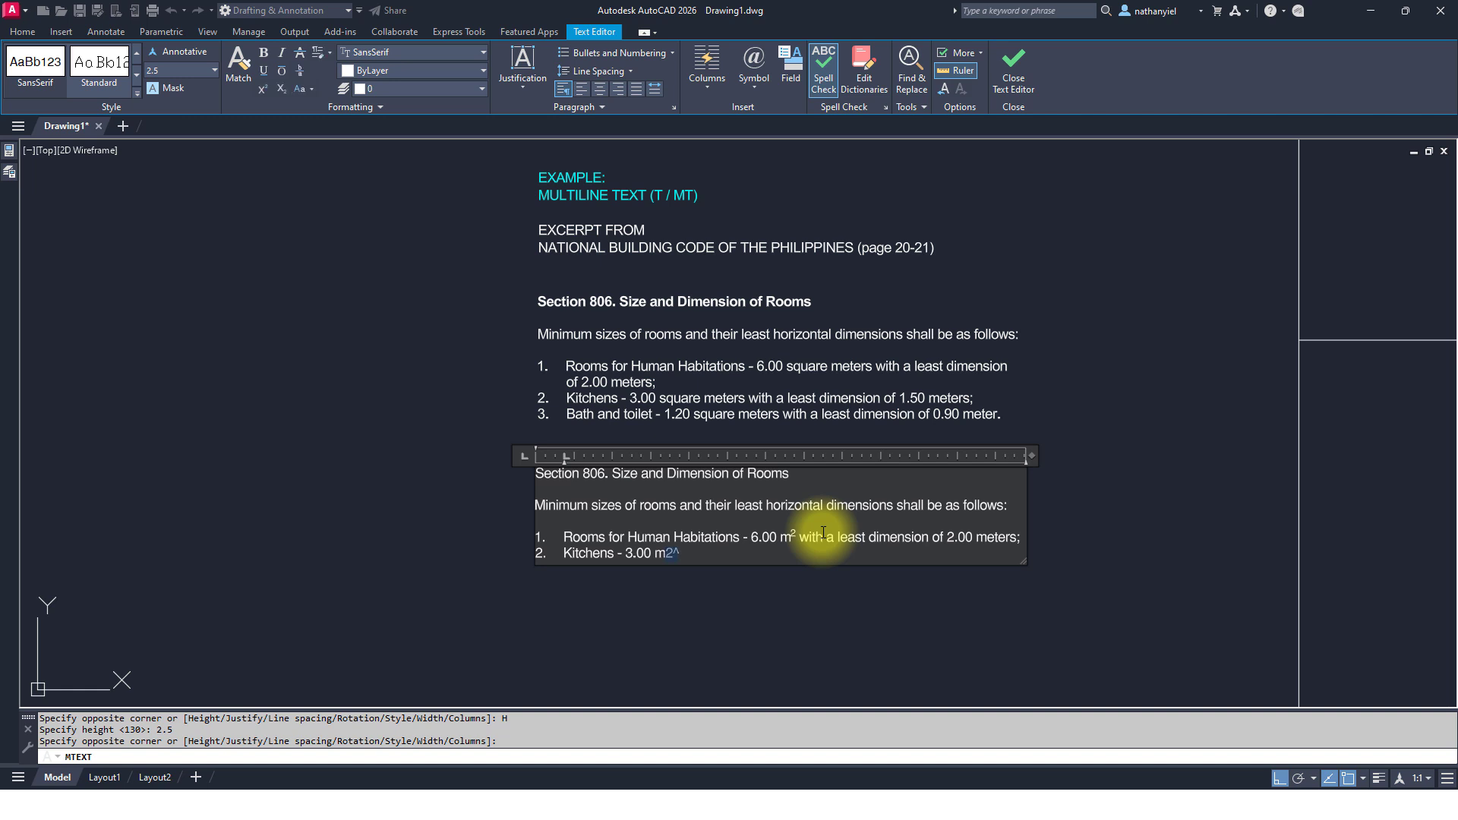
{"action": "right_click", "coordinate": [673, 555]}
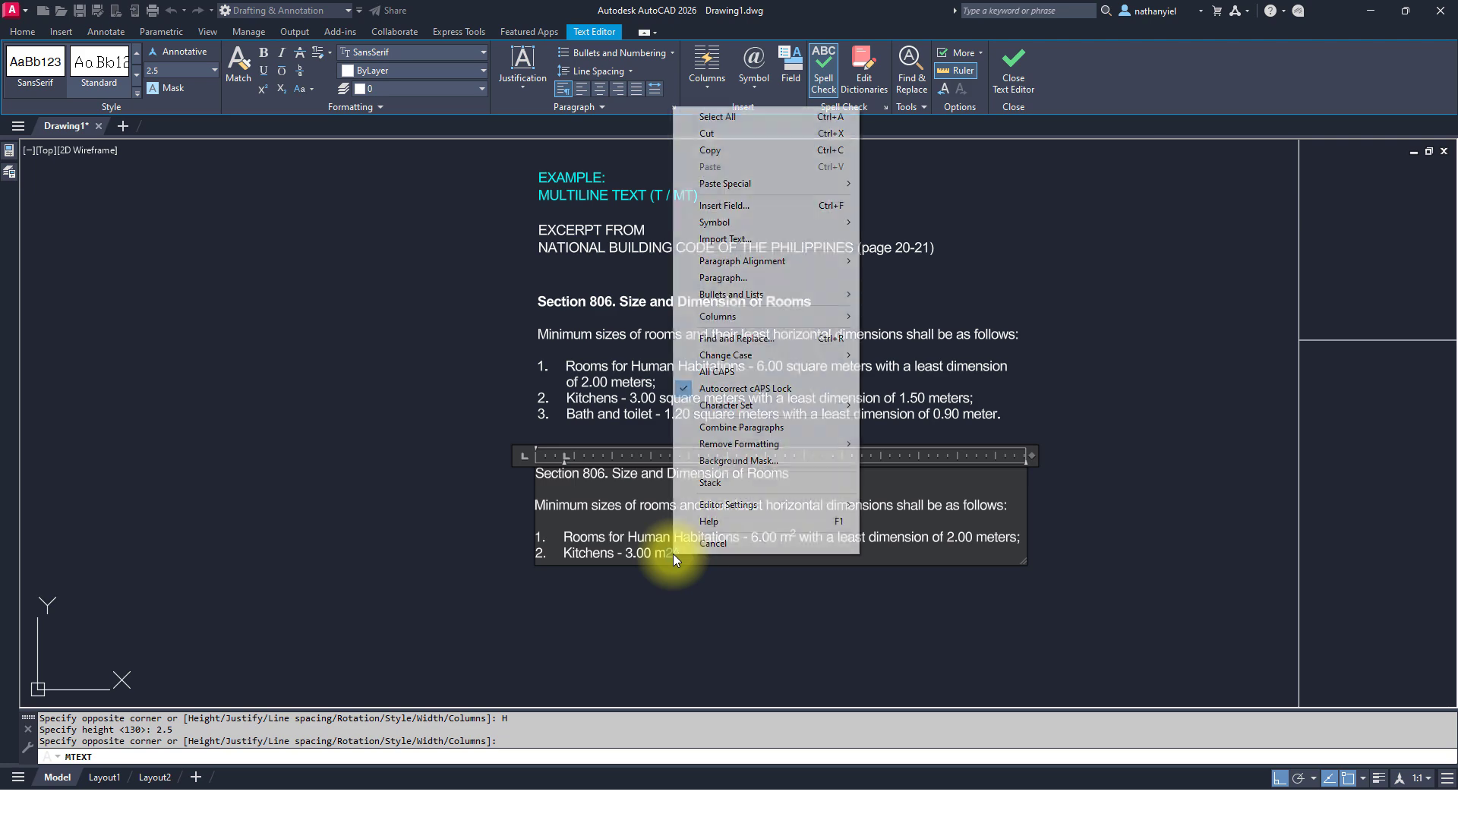
{"action": "left_click", "coordinate": [719, 483]}
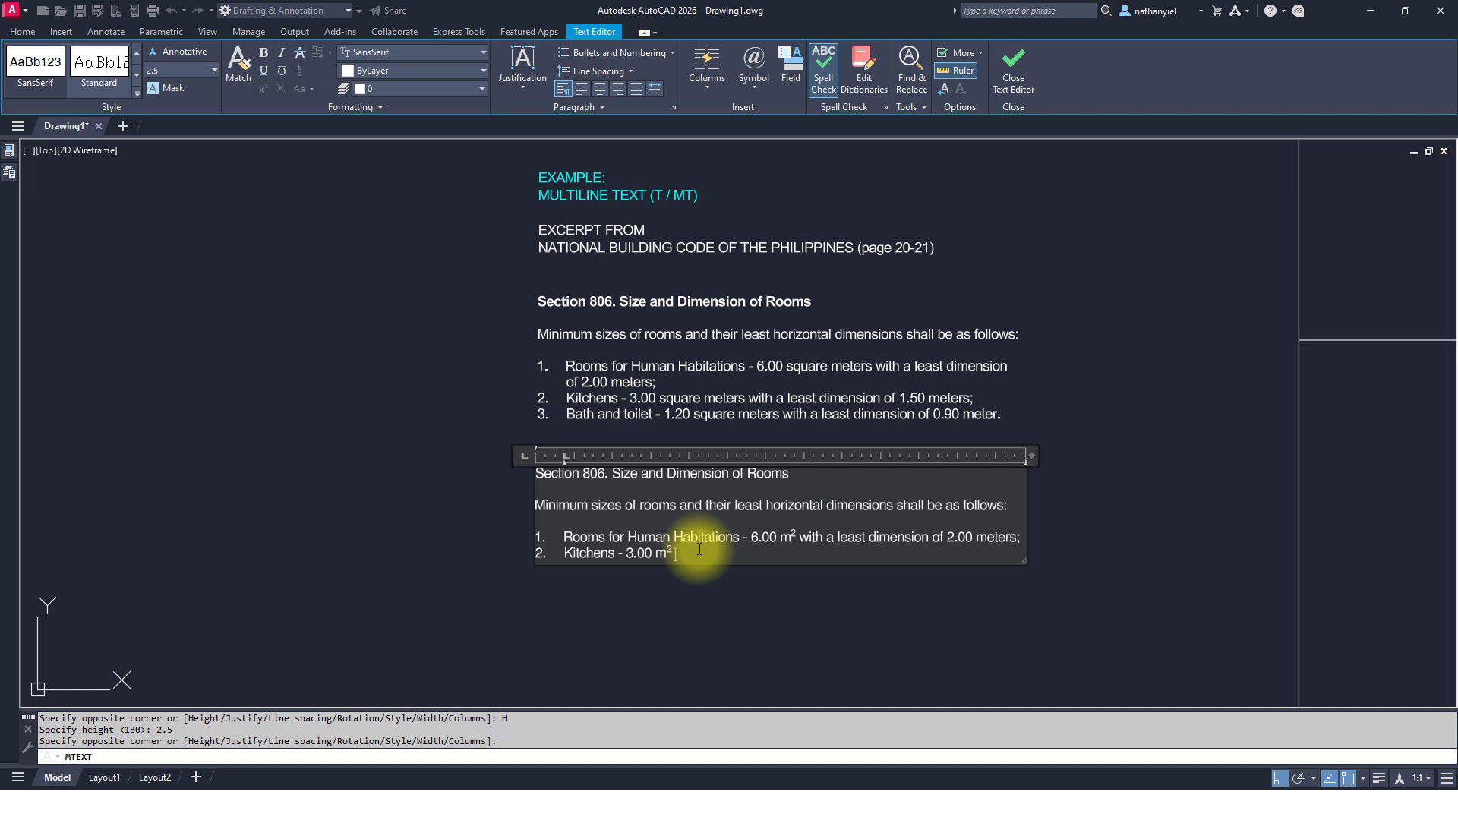
{"action": "type", "text": "with a least dimensi"}
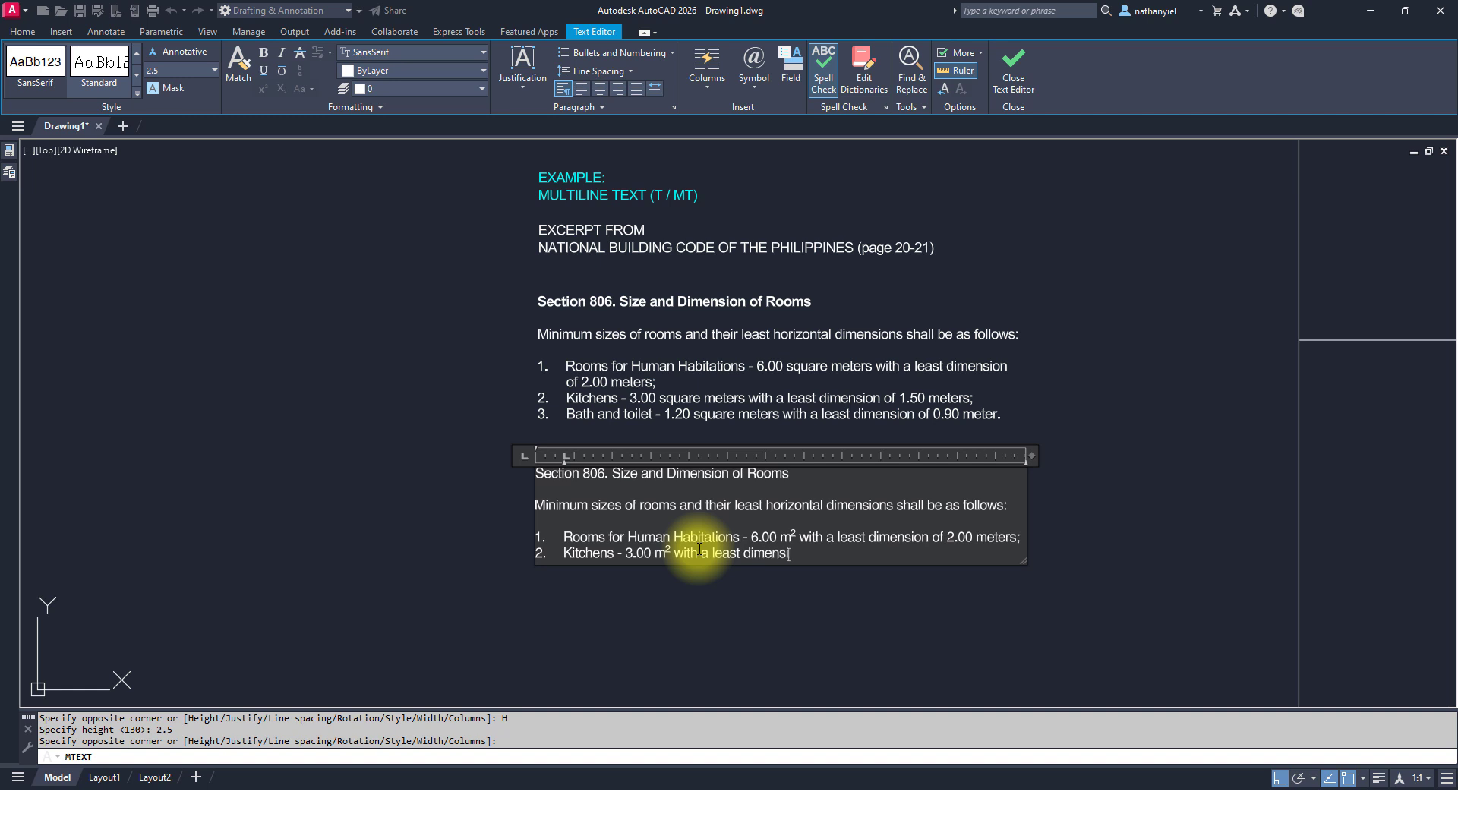
{"action": "type", "text": "on of 1.50 meters;"}
{"action": "key", "text": "Return"}
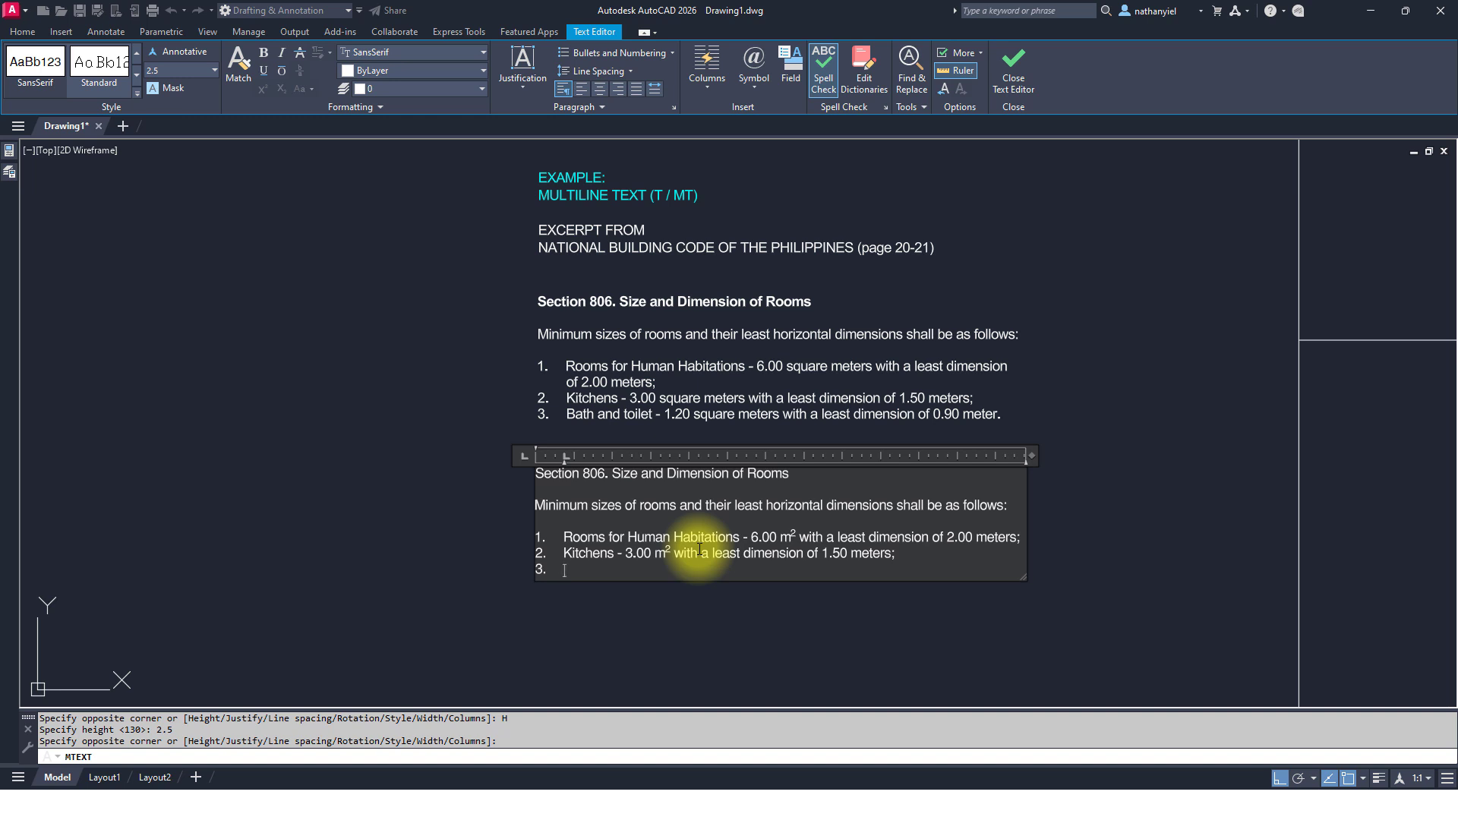
- Enter list item 3, "Bath and toilet - 1.20 m2^ with a least dimension of 0.90 meters.", stacking the 2^ into a superscript
{"action": "type", "text": "Bath and toilet - 1.20 m2^"}
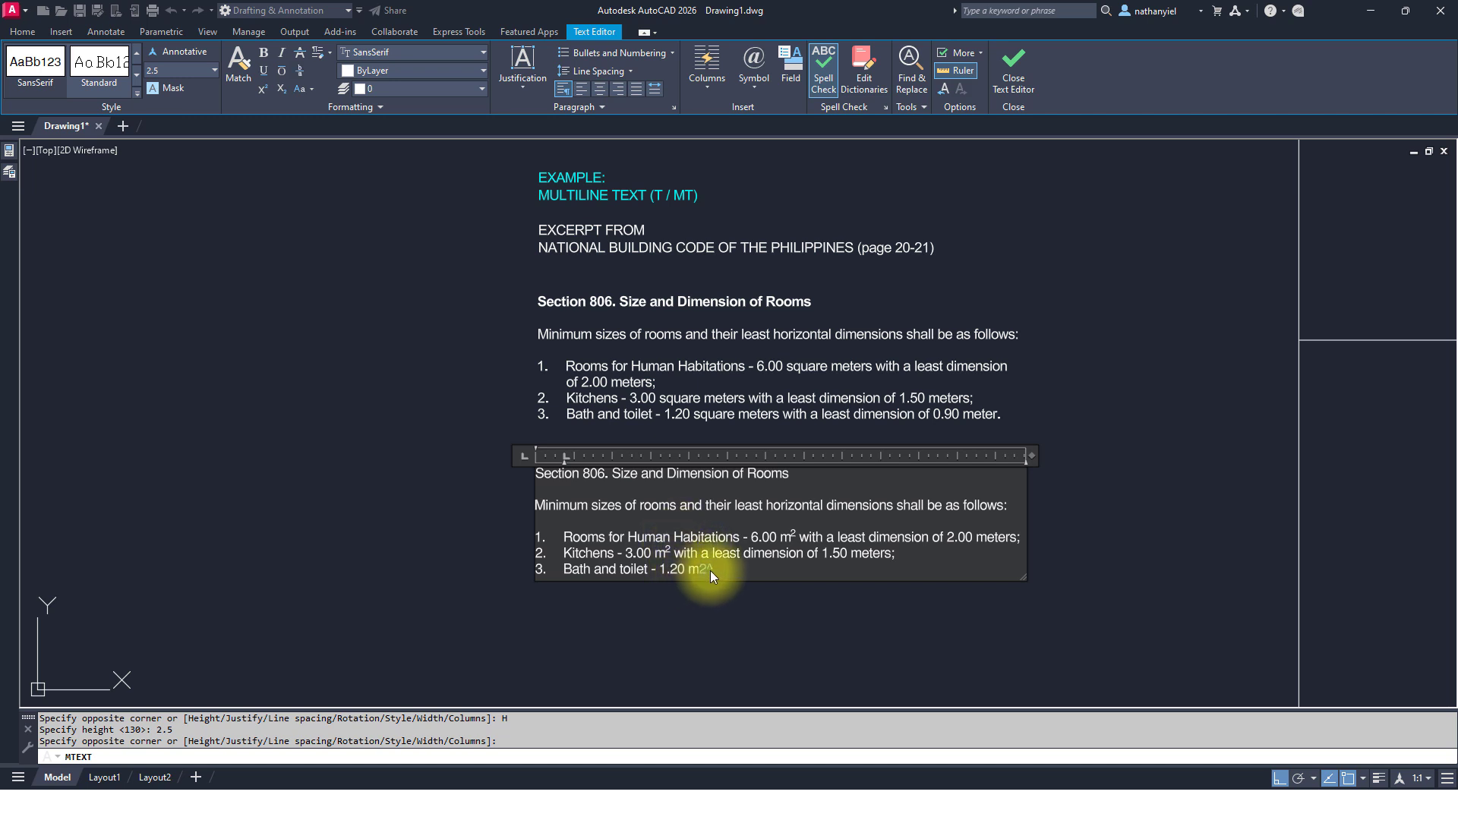
{"action": "right_click", "coordinate": [708, 570]}
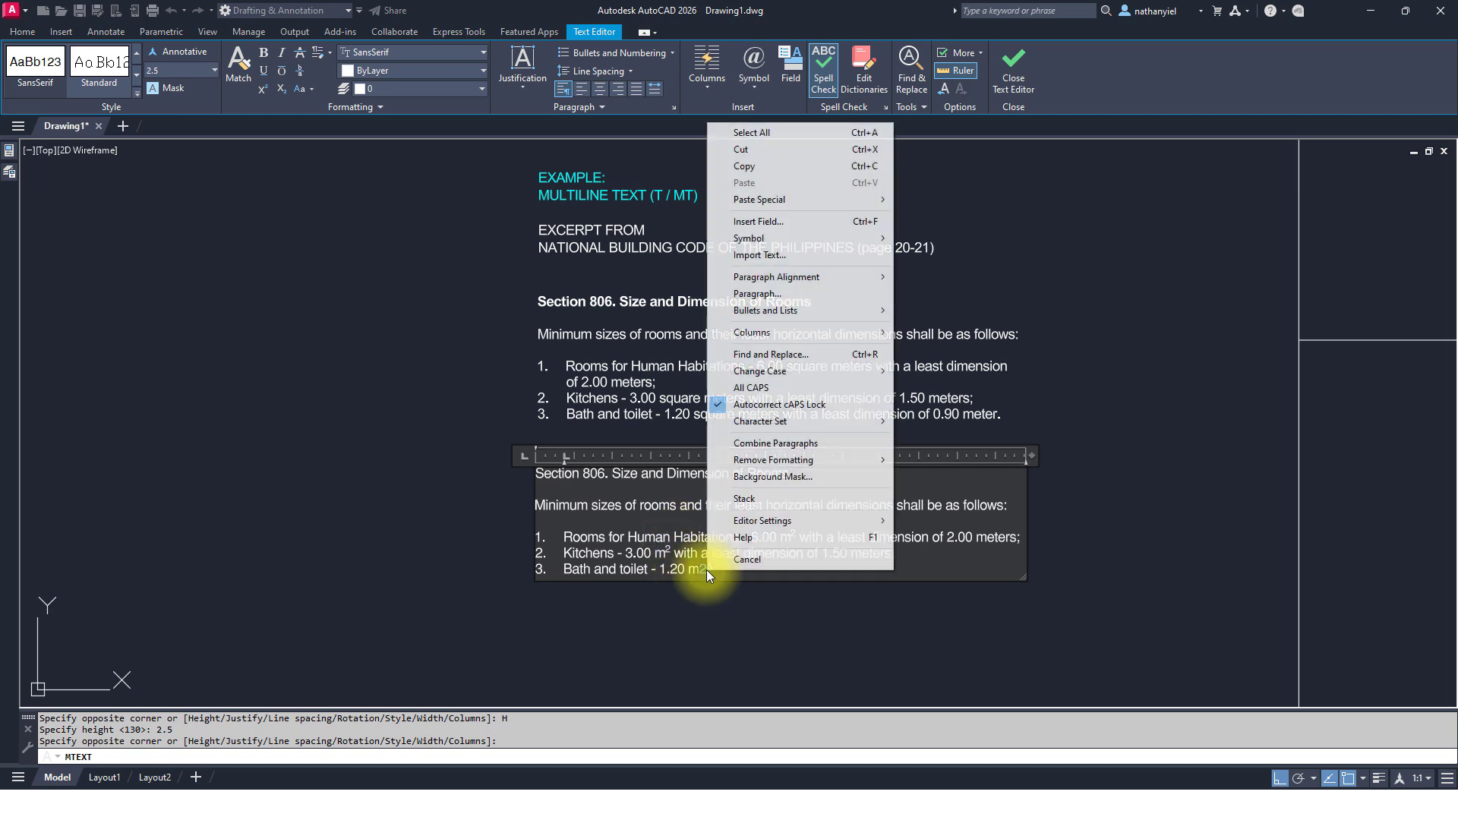
{"action": "left_click", "coordinate": [768, 500]}
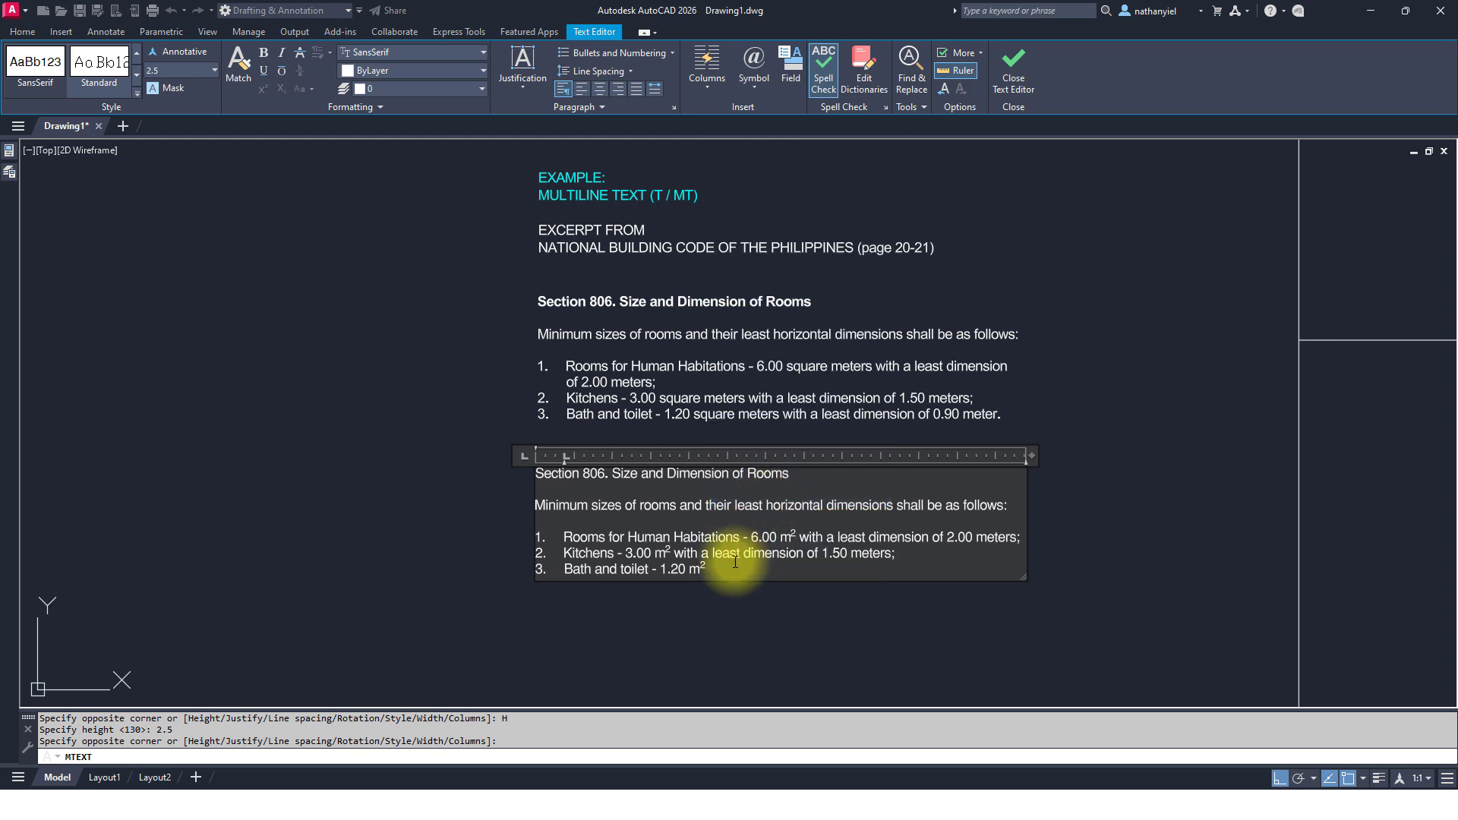
{"action": "type", "text": "with a least dimen"}
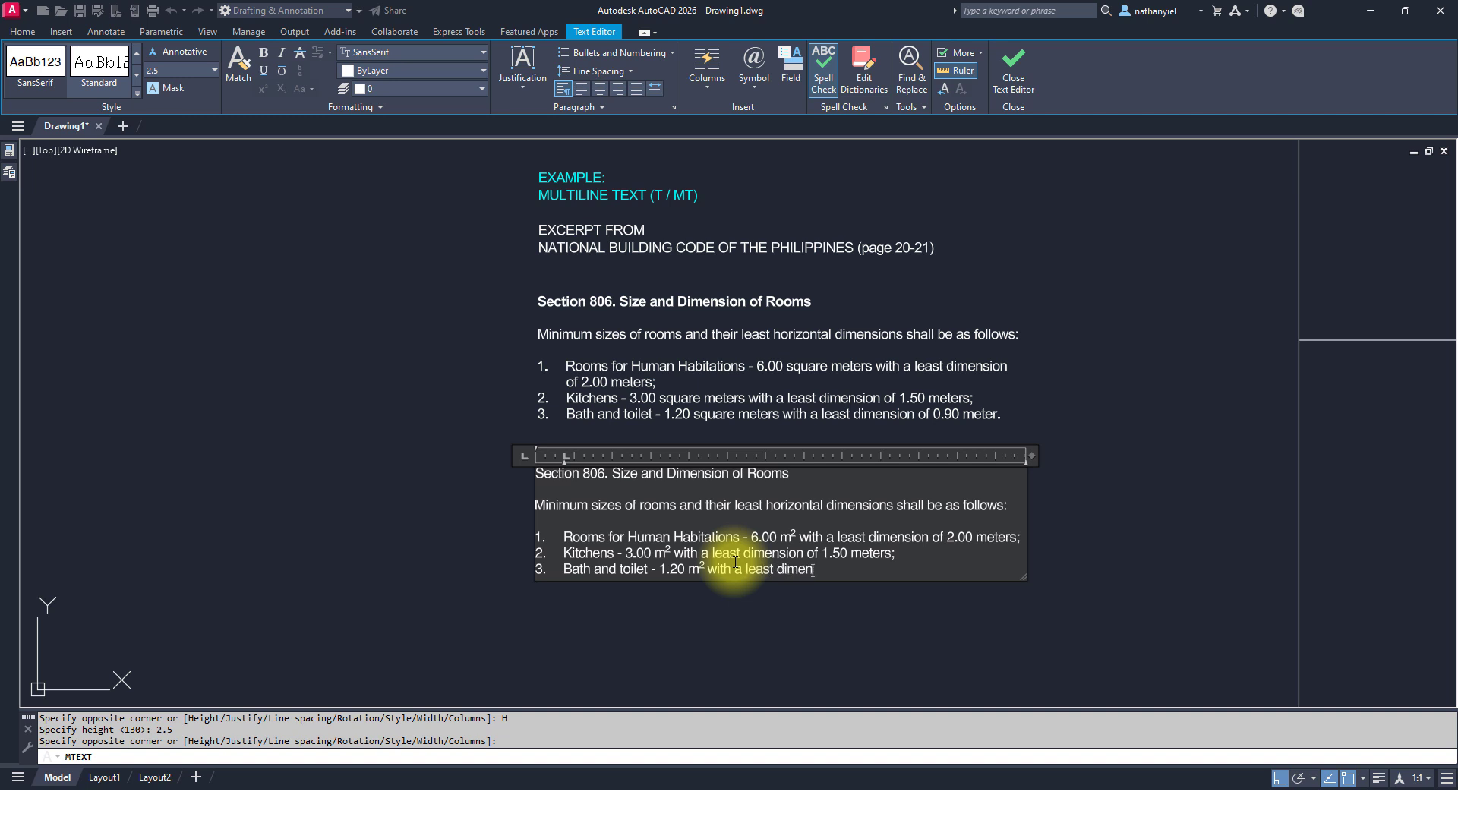
{"action": "type", "text": "sion of "}
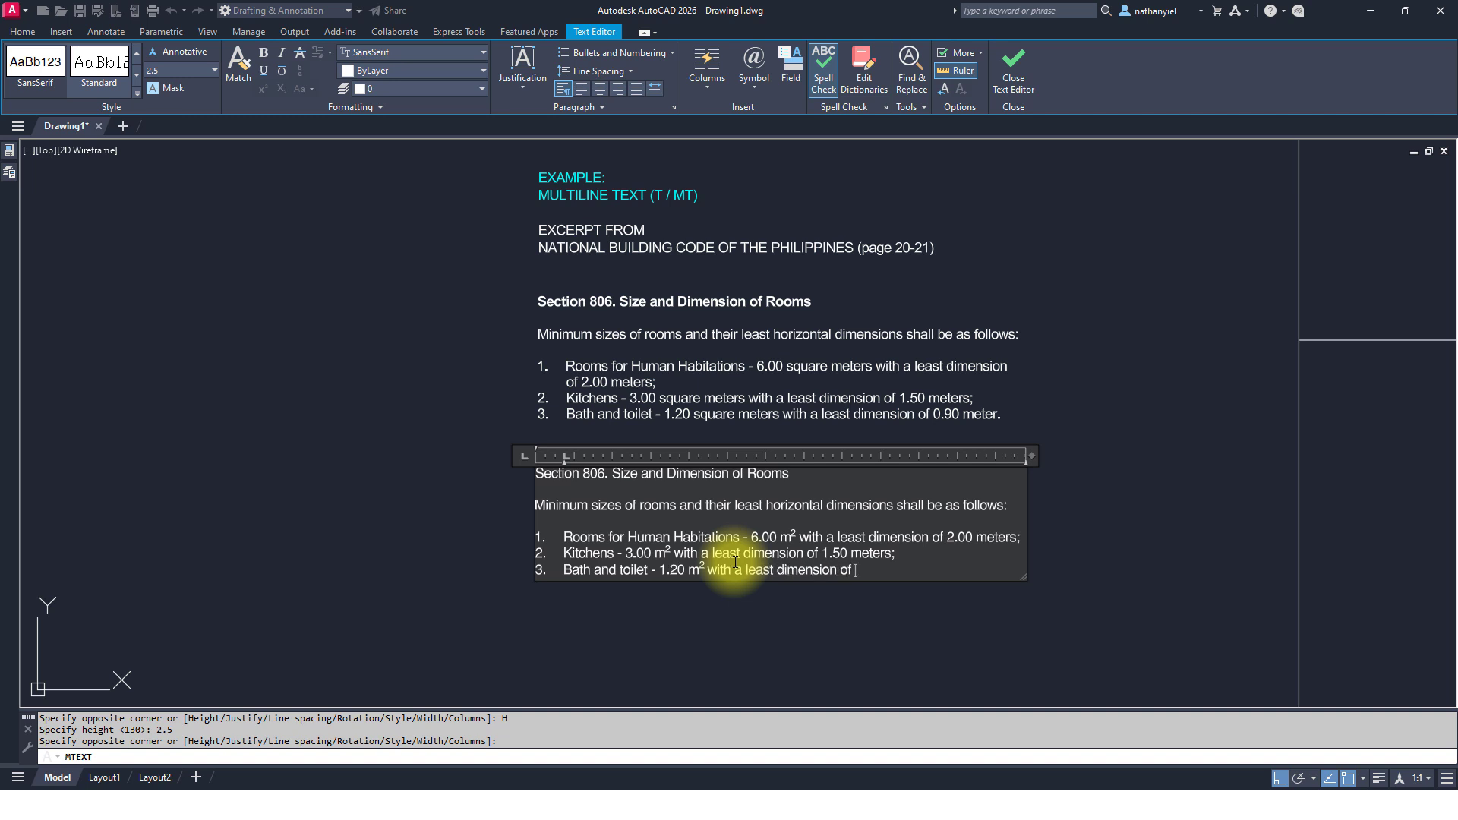
{"action": "type", "text": "0.90 meters."}
- Make the heading "Section 806. Size and Dimension of Rooms" bold and finish editing the multiline text
{"action": "left_click", "coordinate": [792, 475]}
{"action": "left_click_drag", "start_coordinate": [792, 476], "coordinate": [539, 477]}
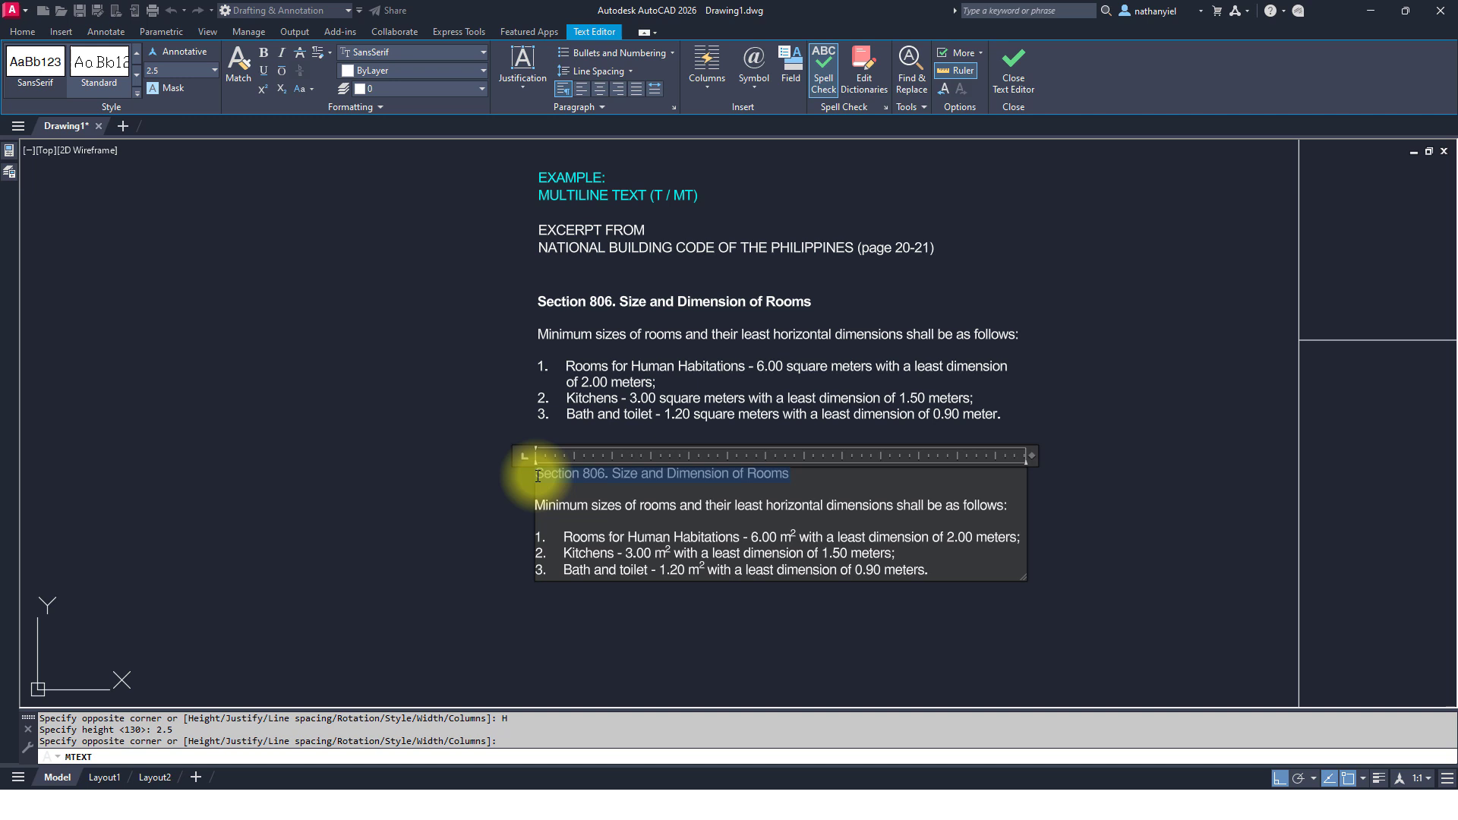
{"action": "left_click", "coordinate": [264, 51]}
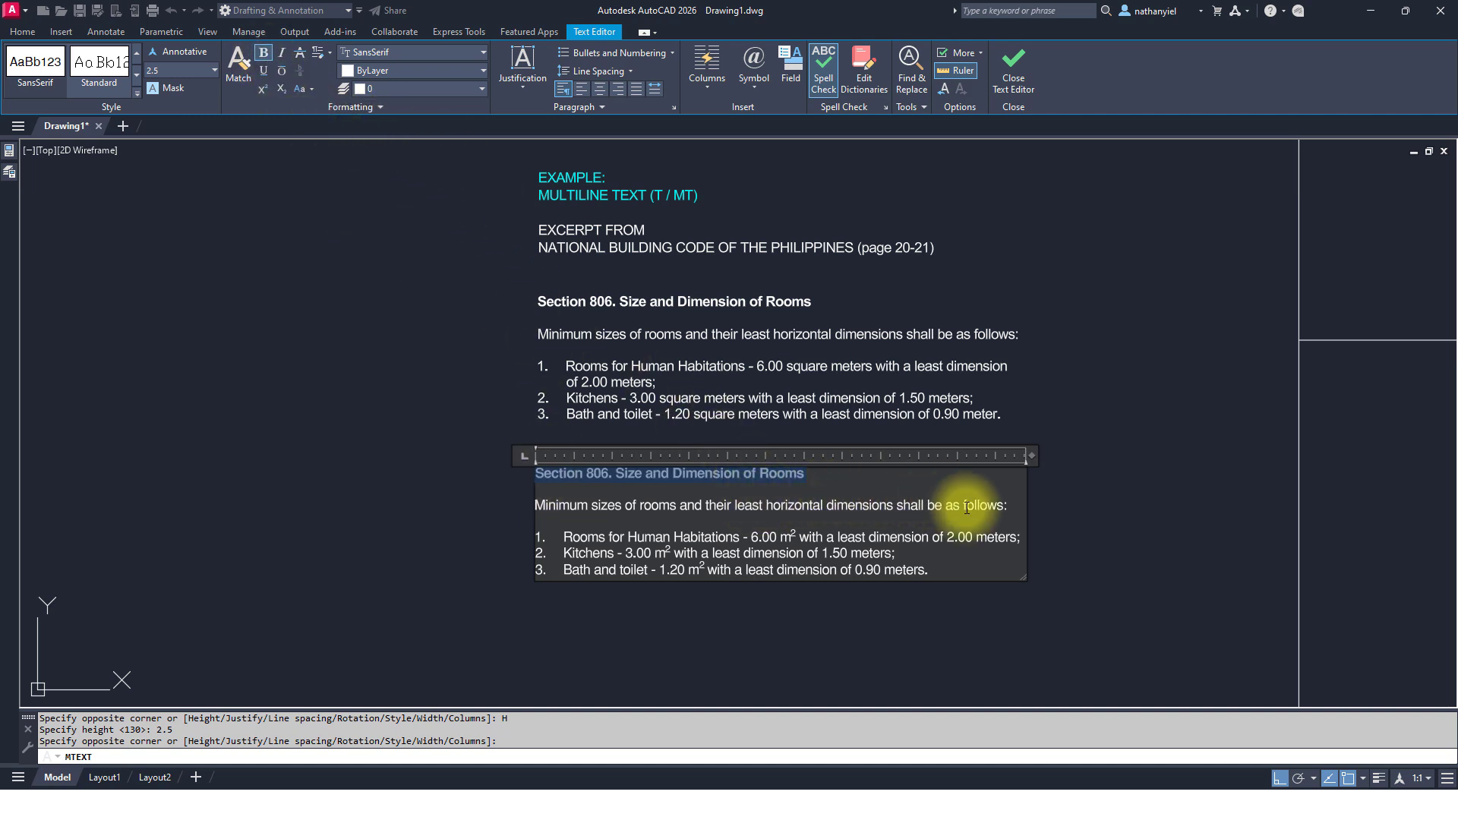
{"action": "left_click", "coordinate": [1077, 537]}
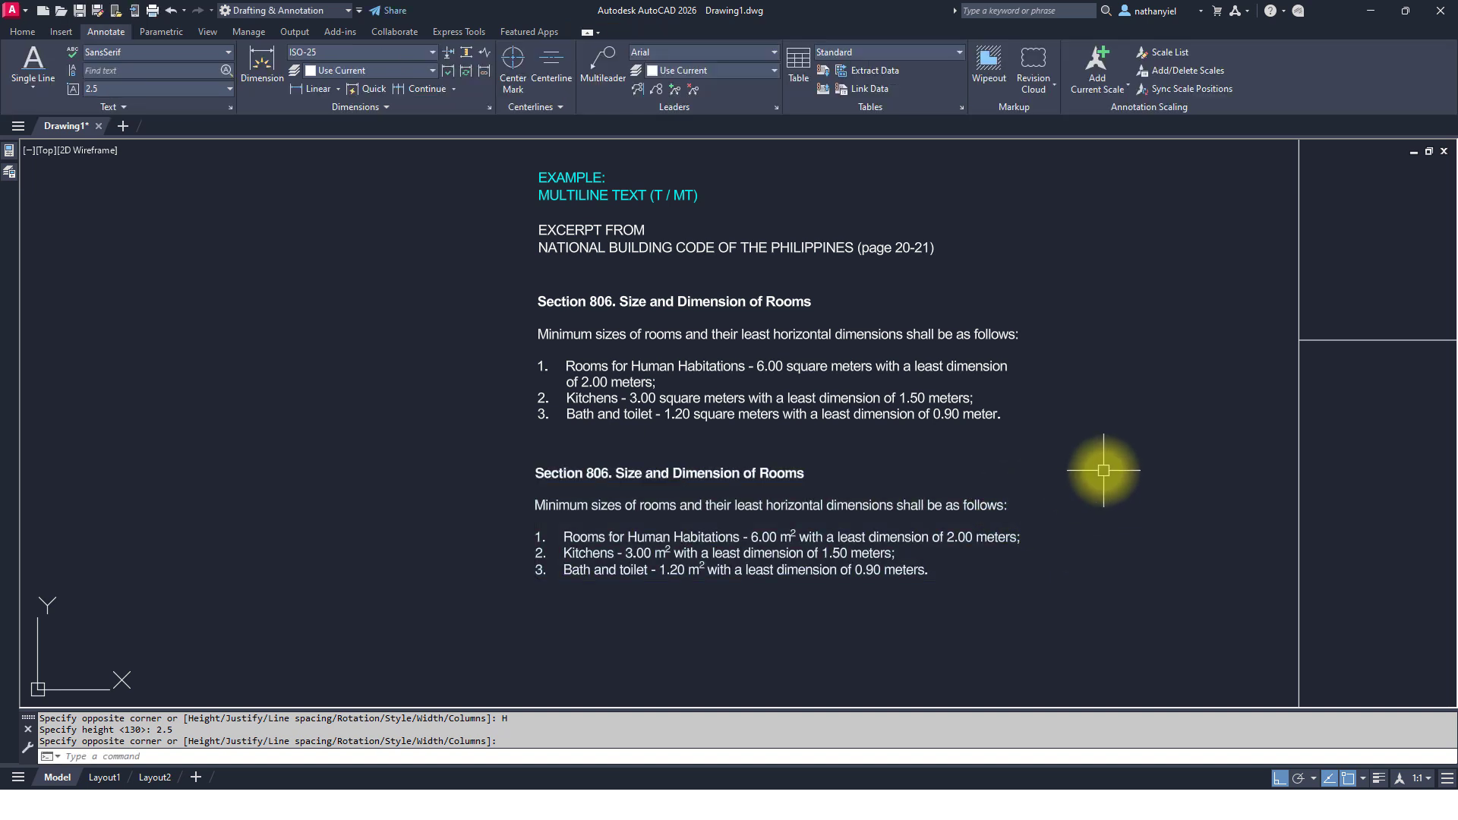